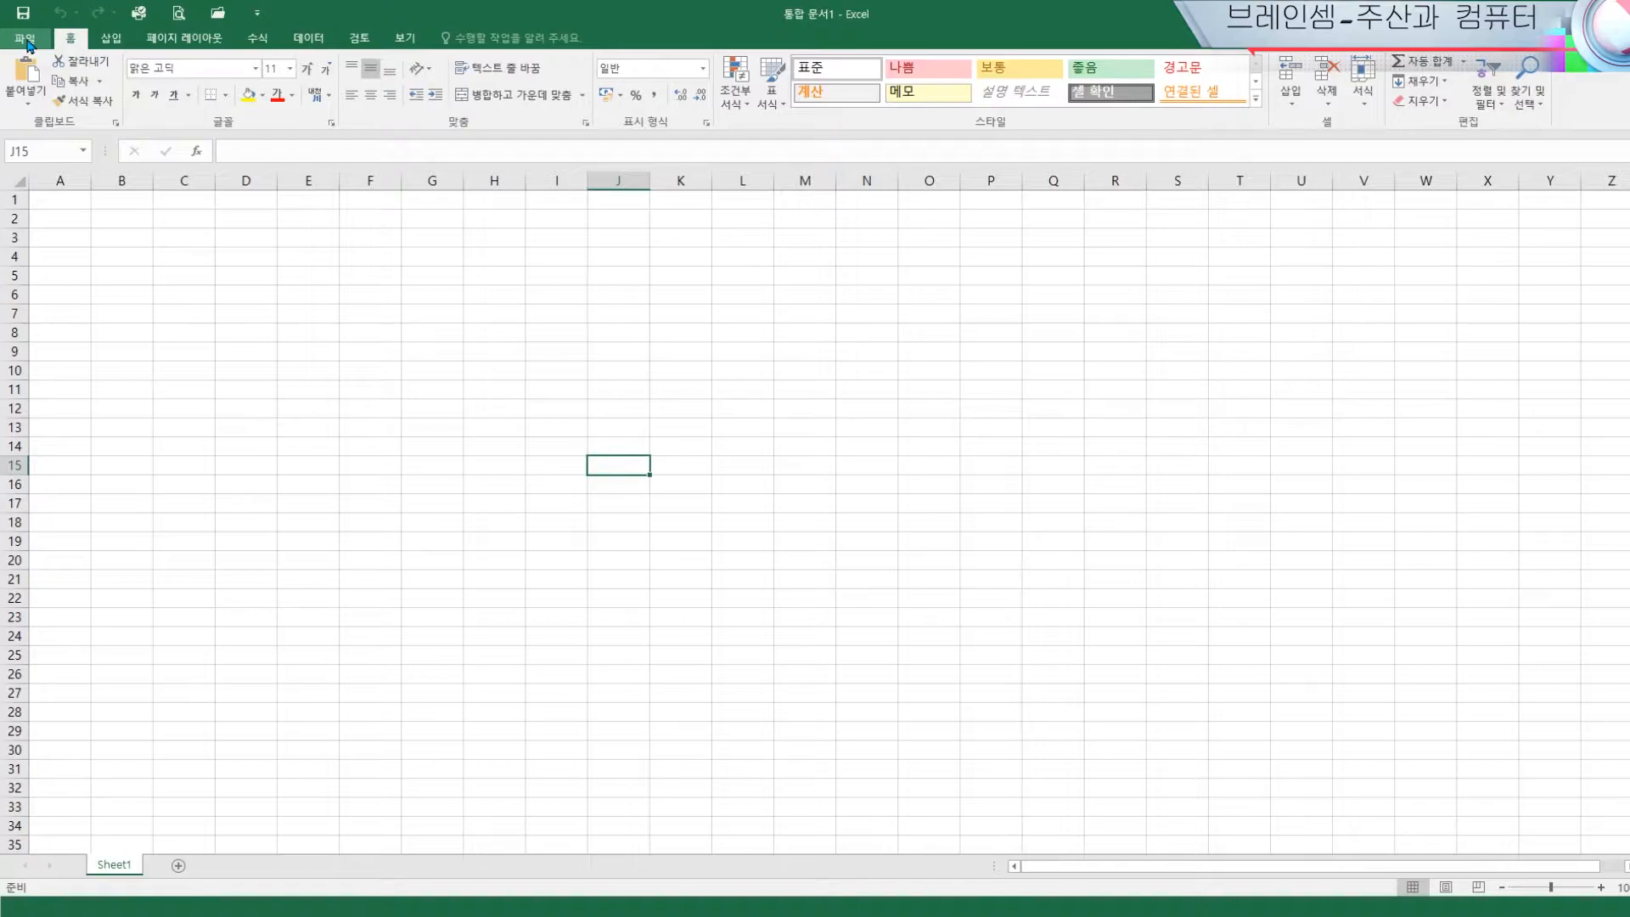
# Save the new workbook in the 문서 folder under the name 화면구성.xlsx
pyautogui.click(27, 44)
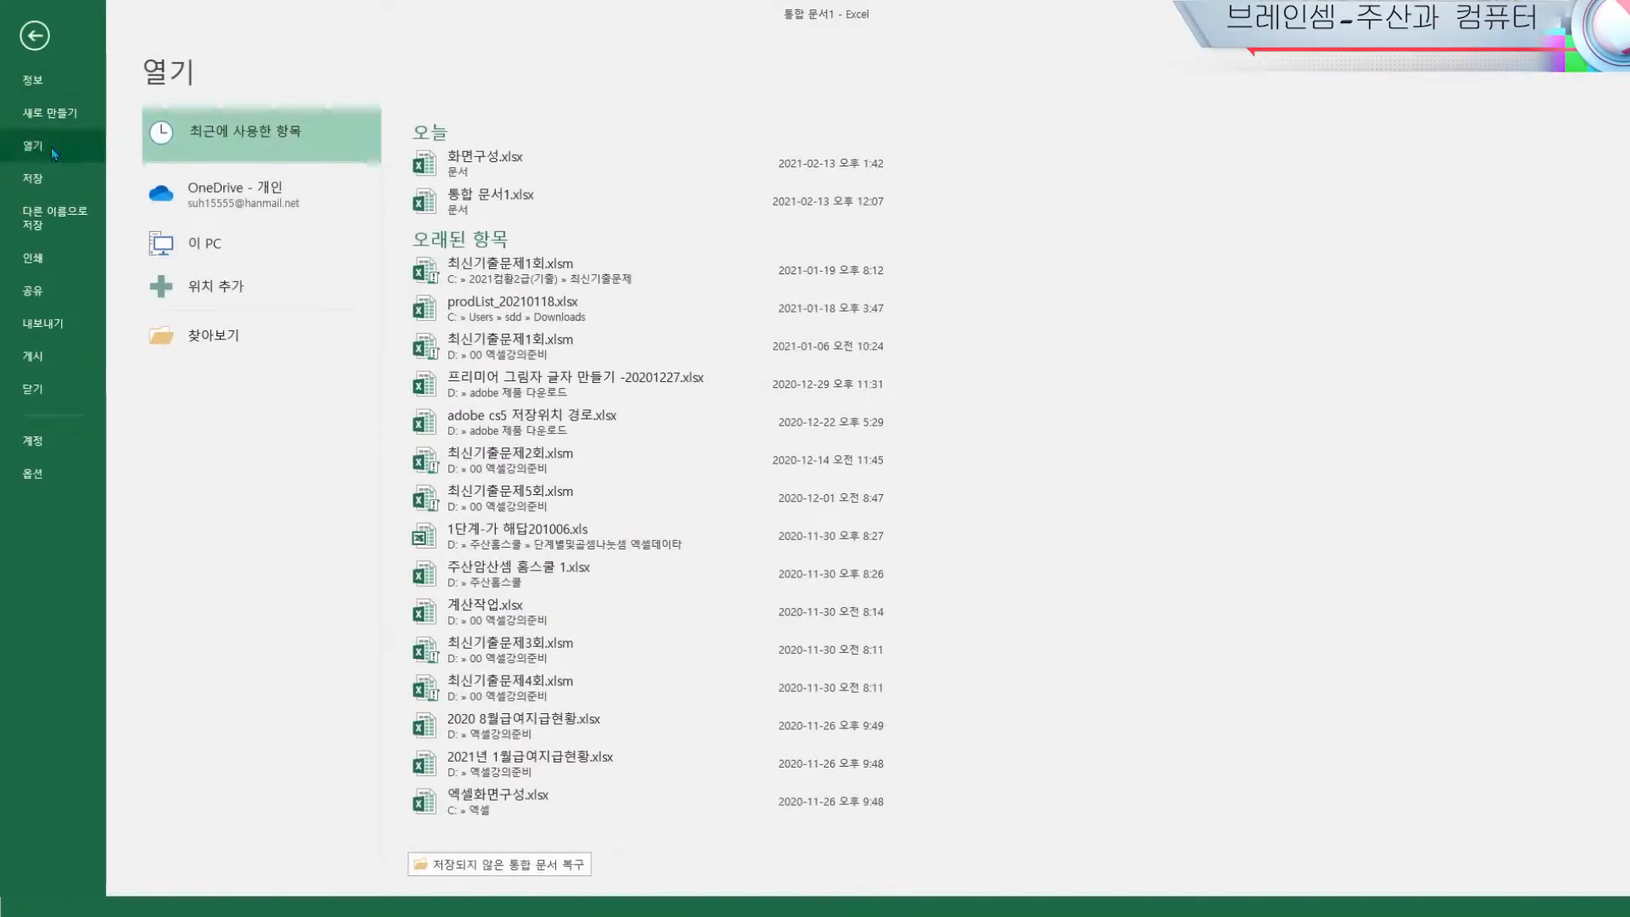
pyautogui.click(48, 179)
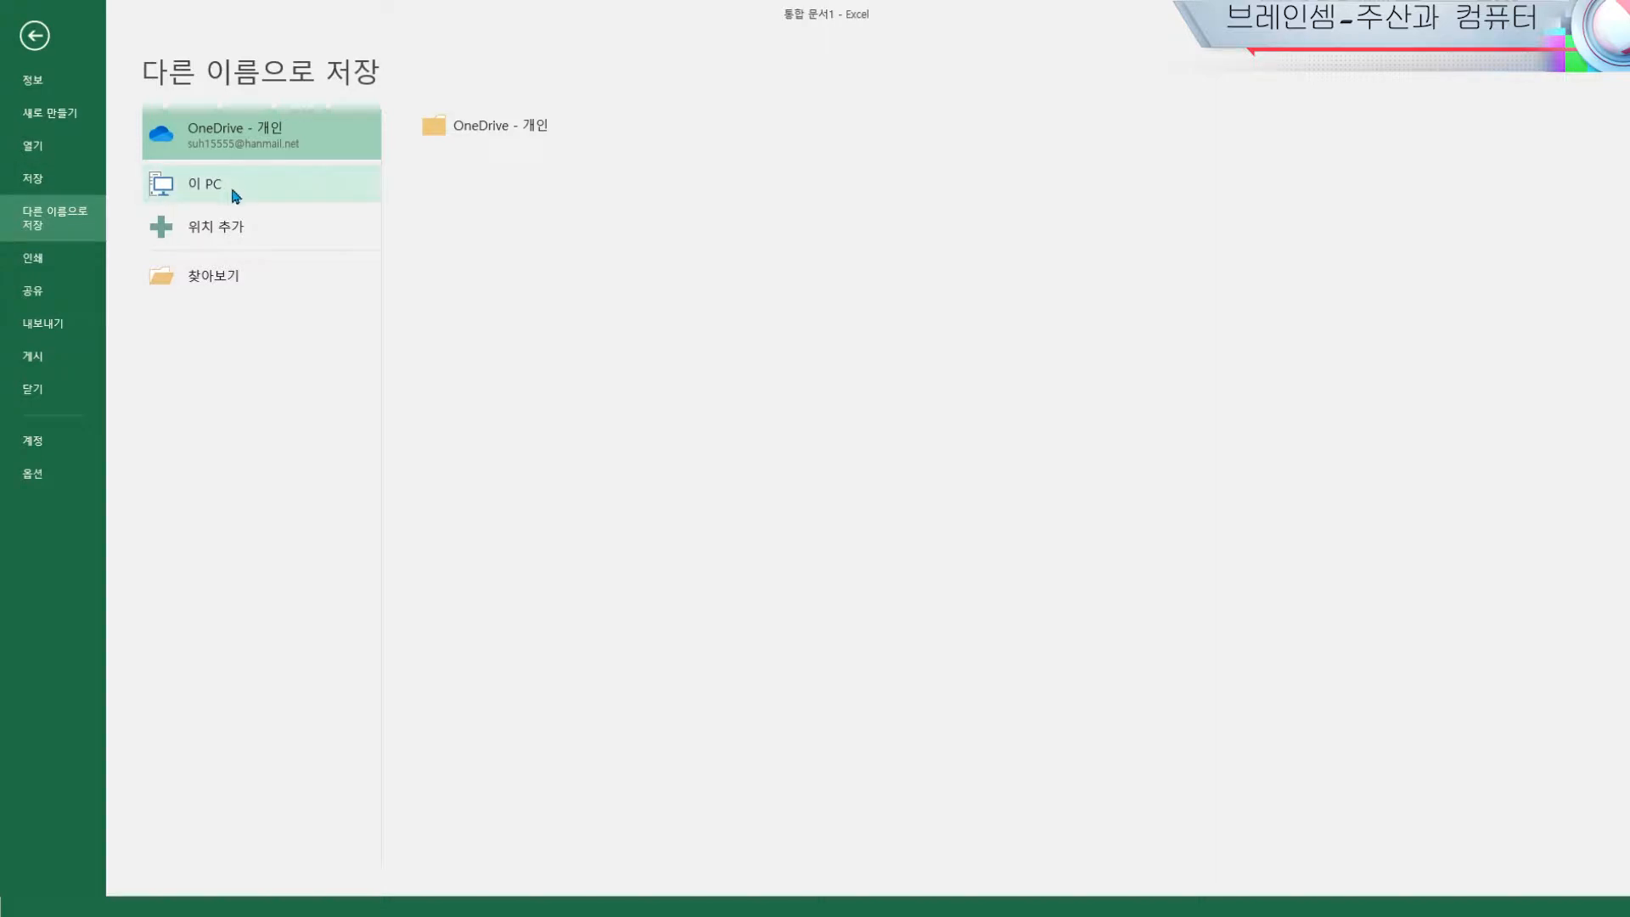
pyautogui.click(214, 276)
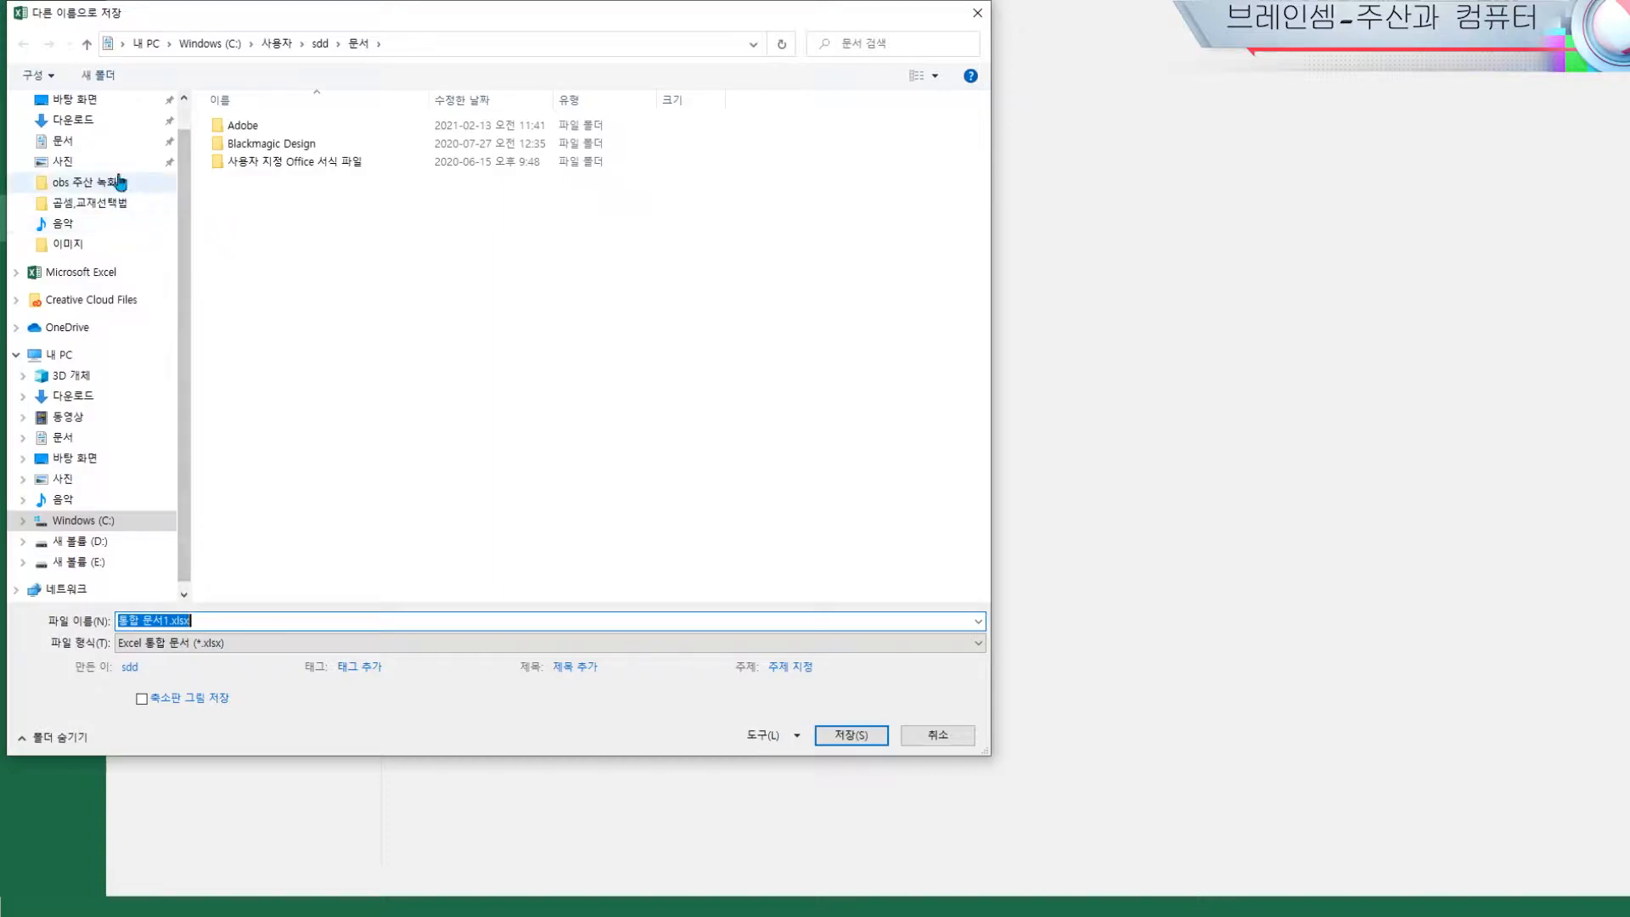
pyautogui.click(96, 149)
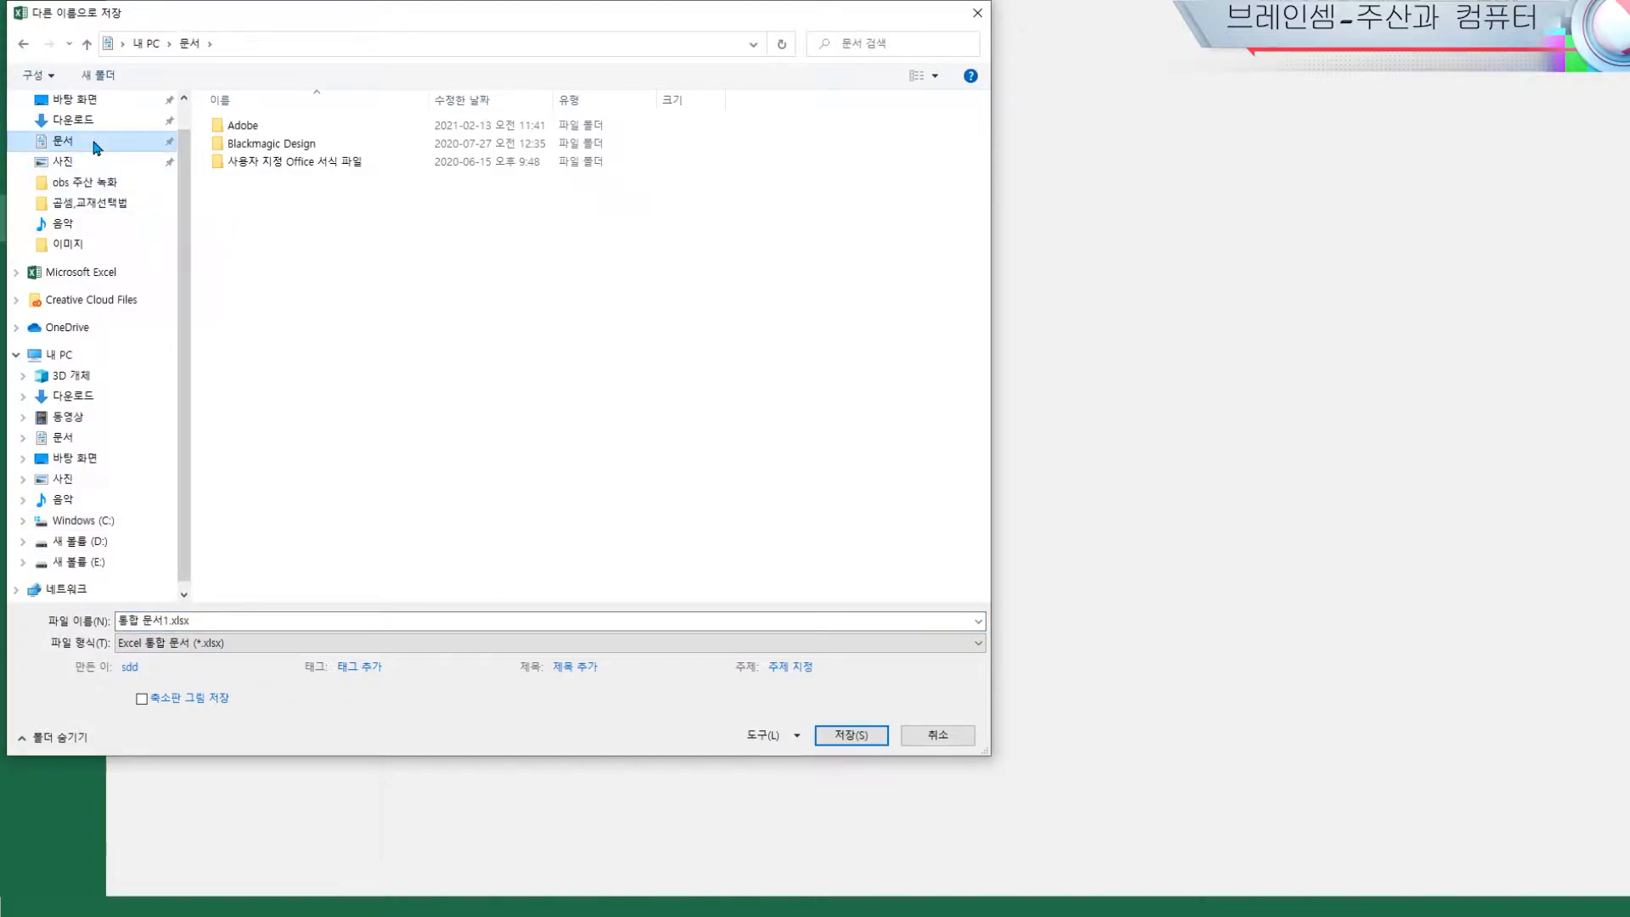
pyautogui.click(173, 623)
pyautogui.click(169, 623)
pyautogui.moveTo(169, 623); pyautogui.dragTo(106, 626)
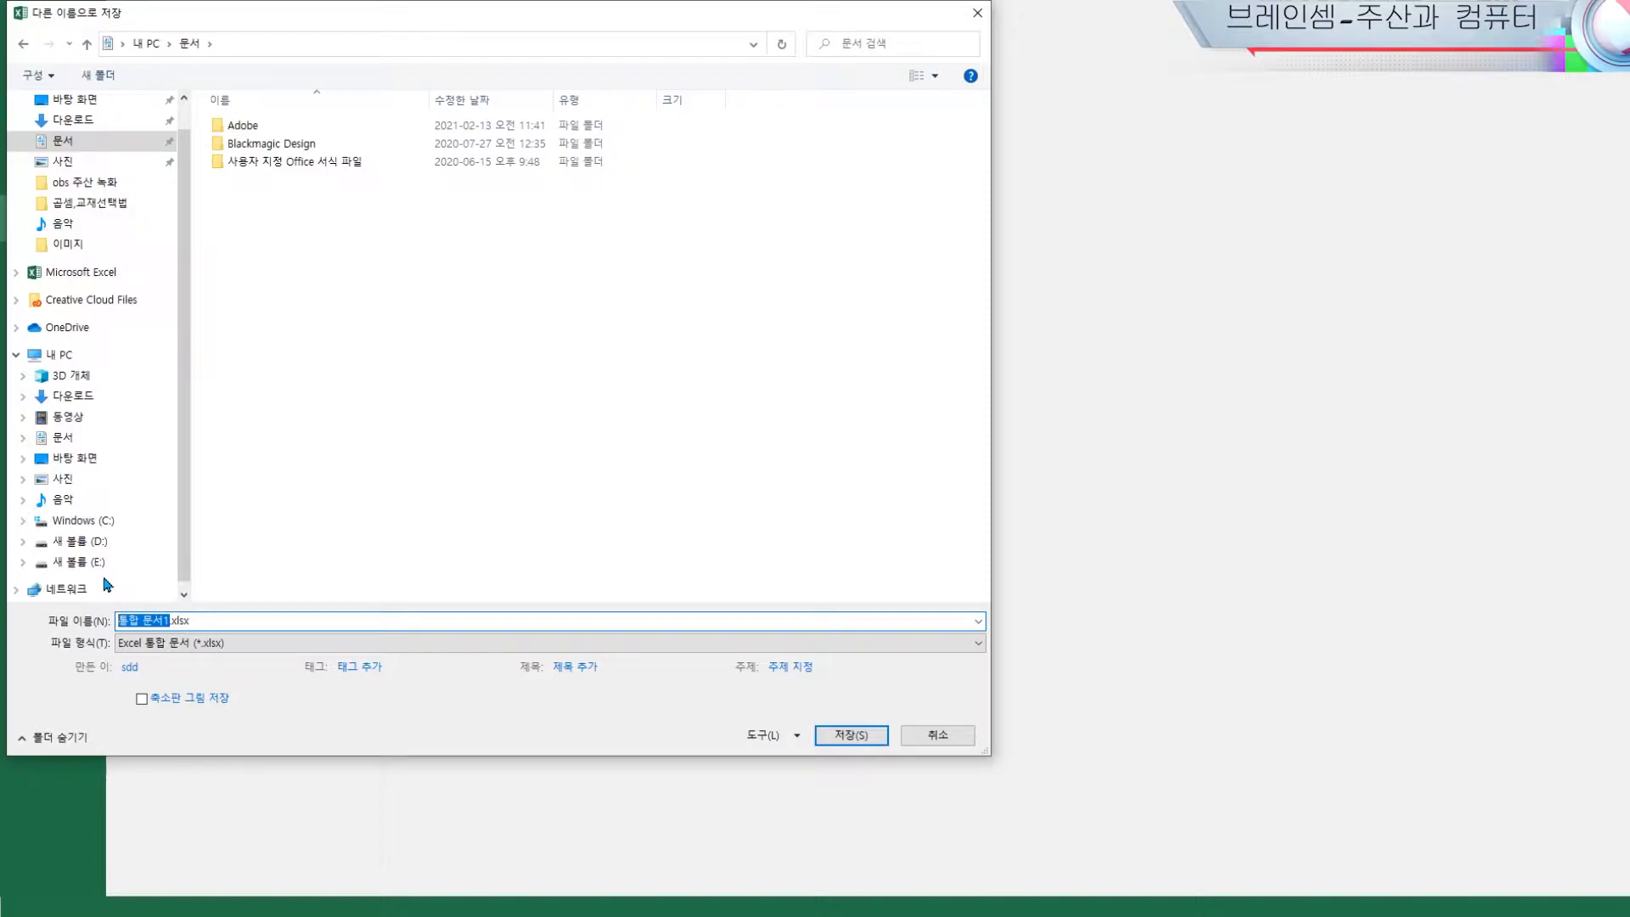
pyautogui.write('화면구성')
pyautogui.click(866, 738)
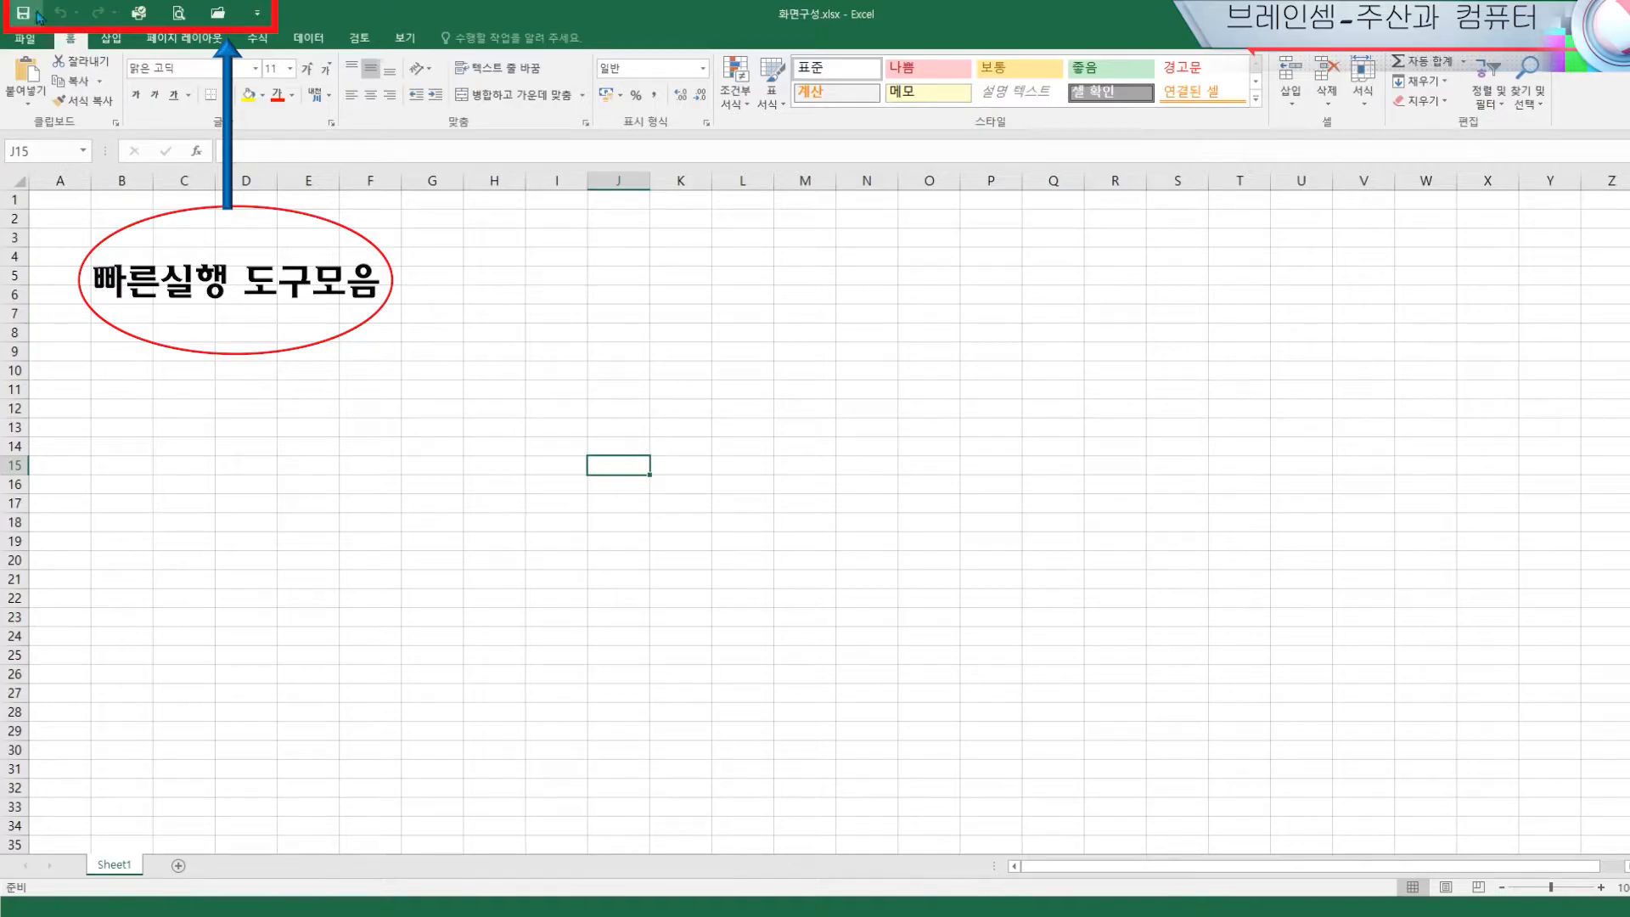
# Remove the 열기 command from the Quick Access Toolbar and add it back
pyautogui.click(258, 15)
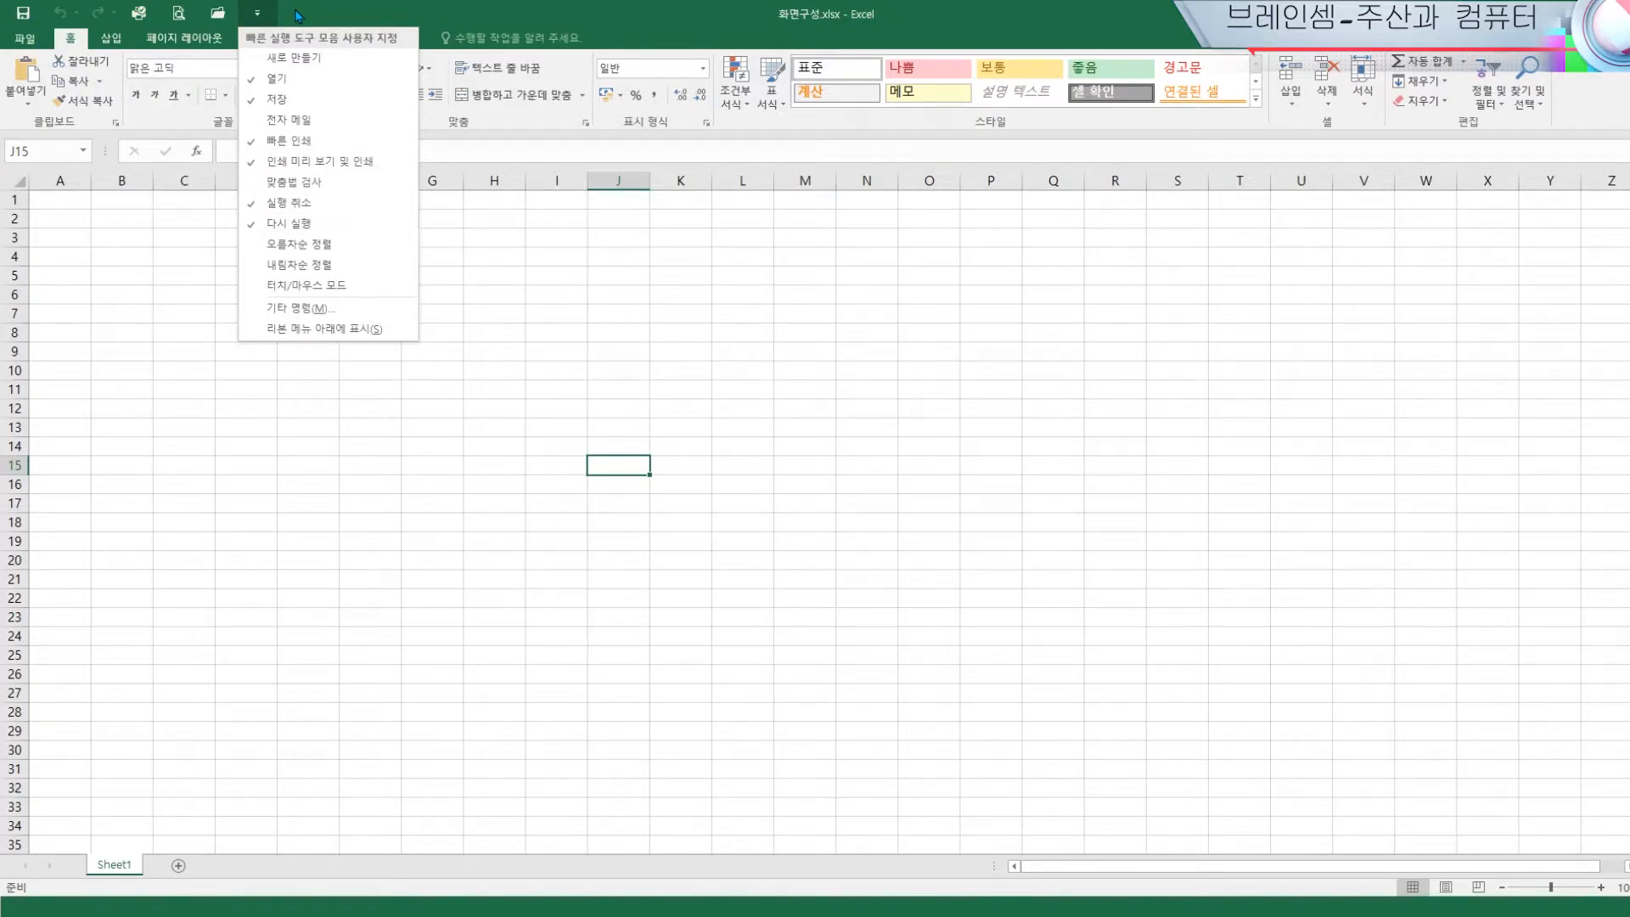
pyautogui.click(275, 85)
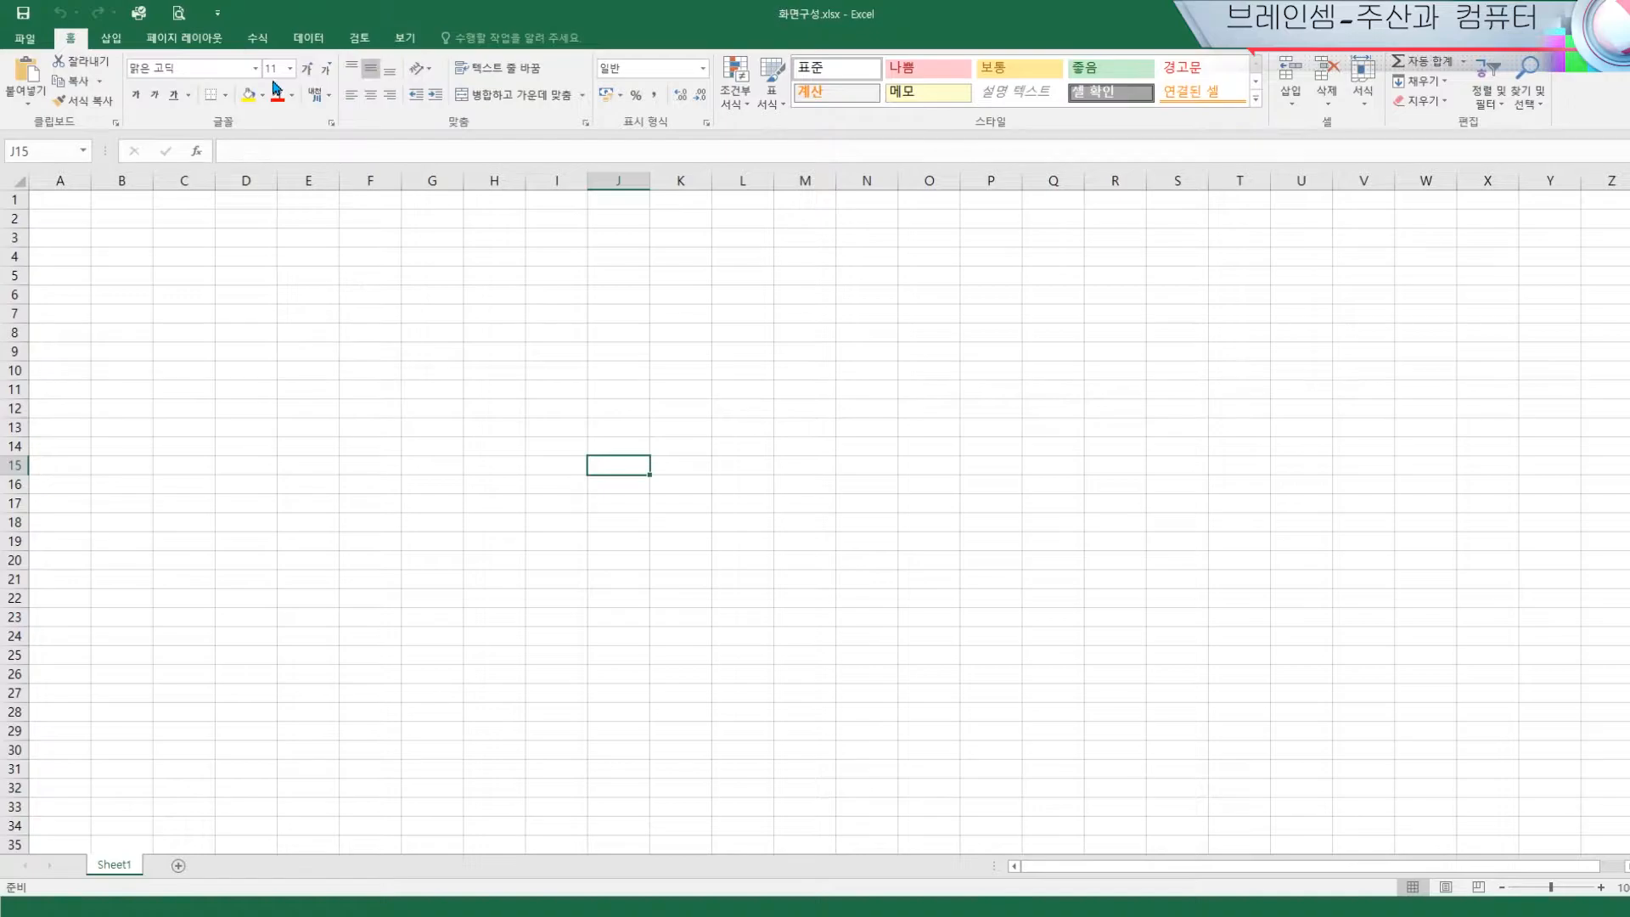
pyautogui.click(221, 14)
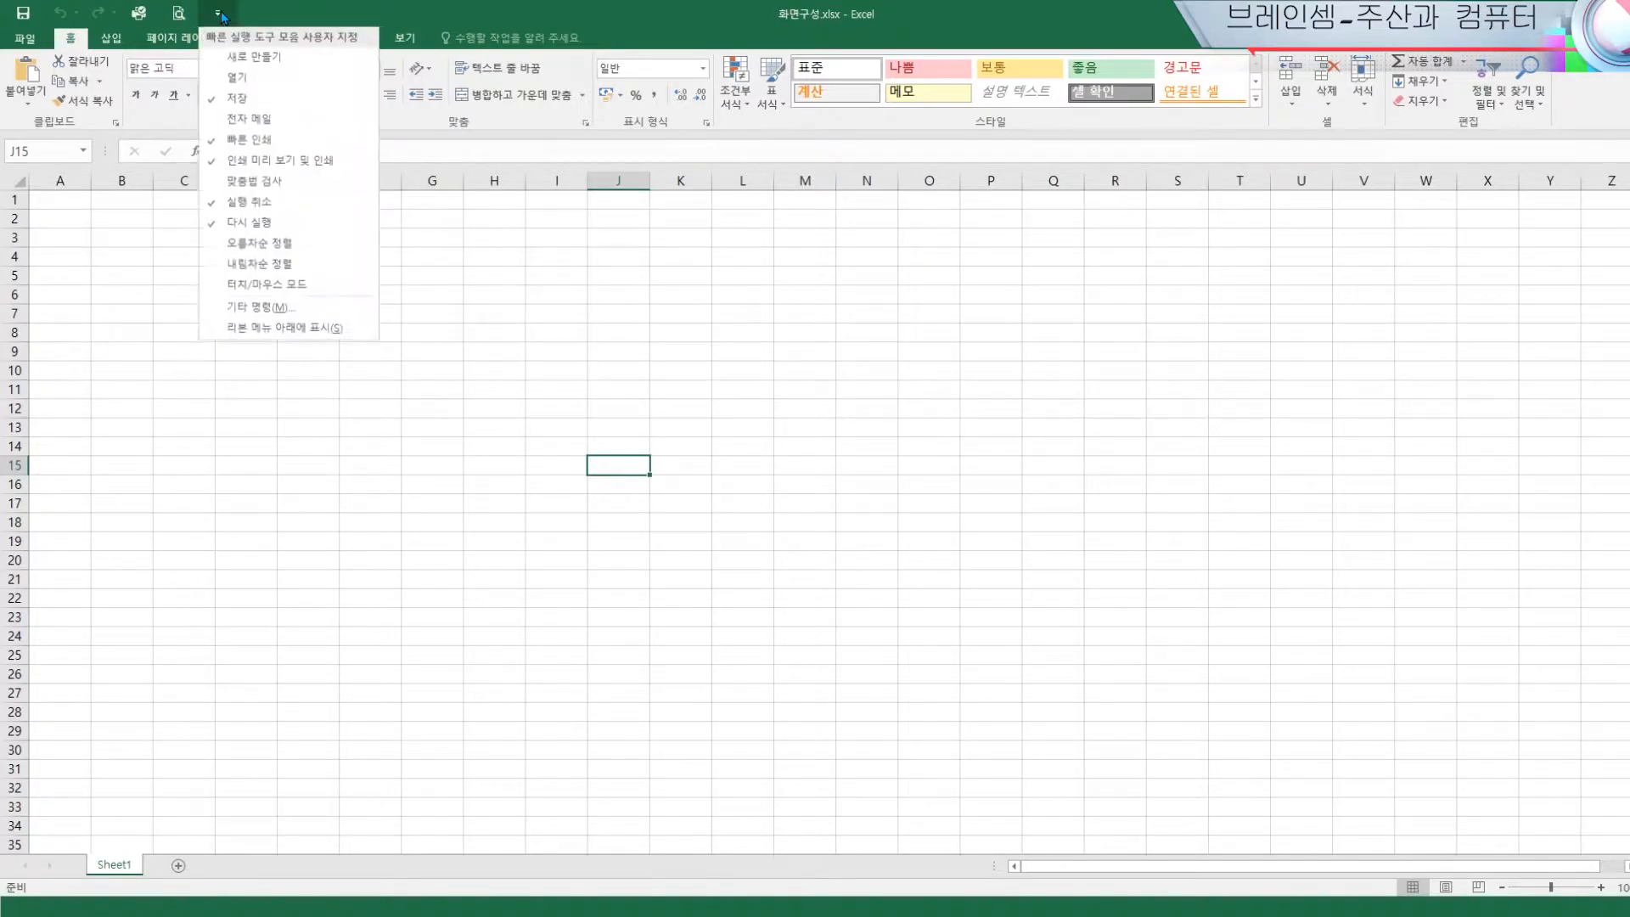
pyautogui.click(239, 82)
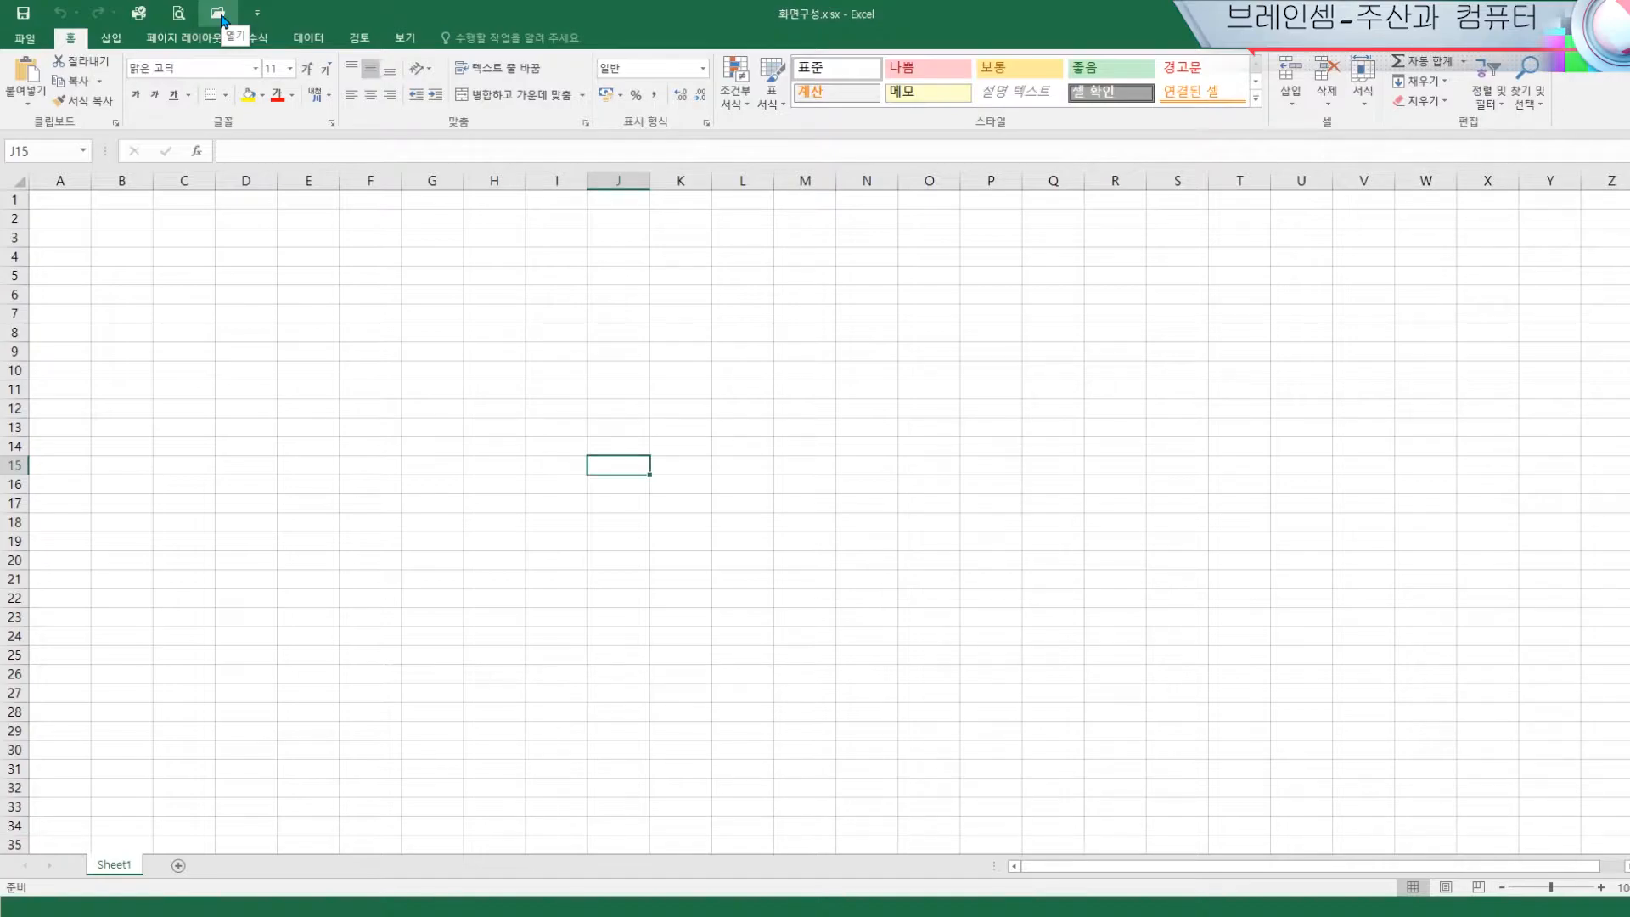
# Add the 도형 command from 모든 명령 to the Quick Access Toolbar list in its customization options
pyautogui.click(257, 13)
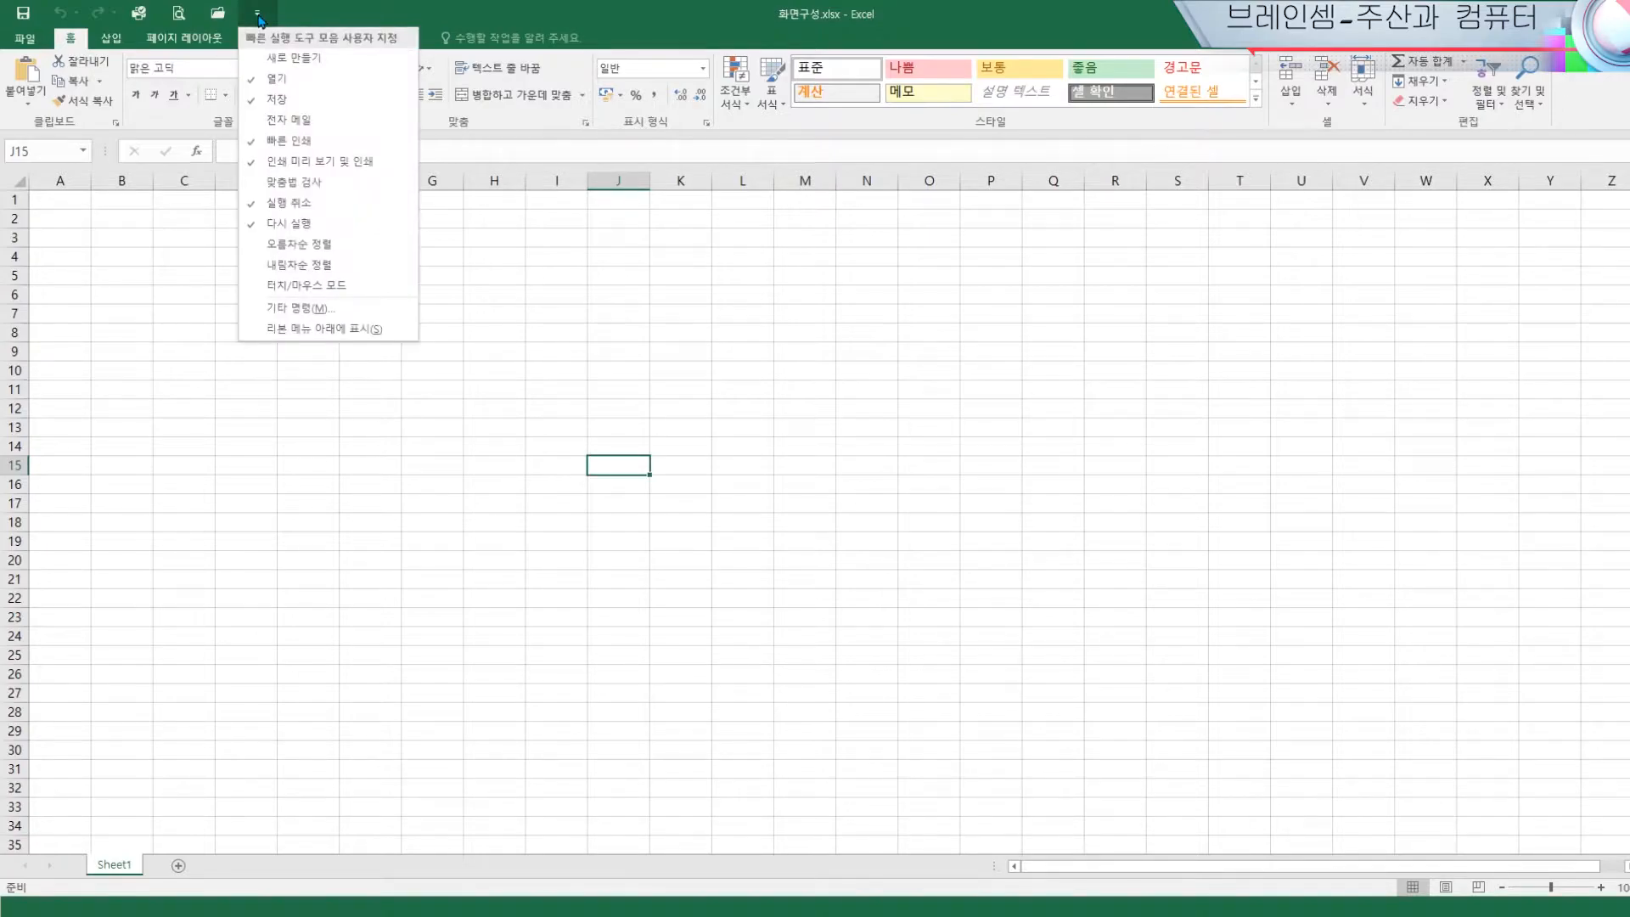
pyautogui.click(319, 309)
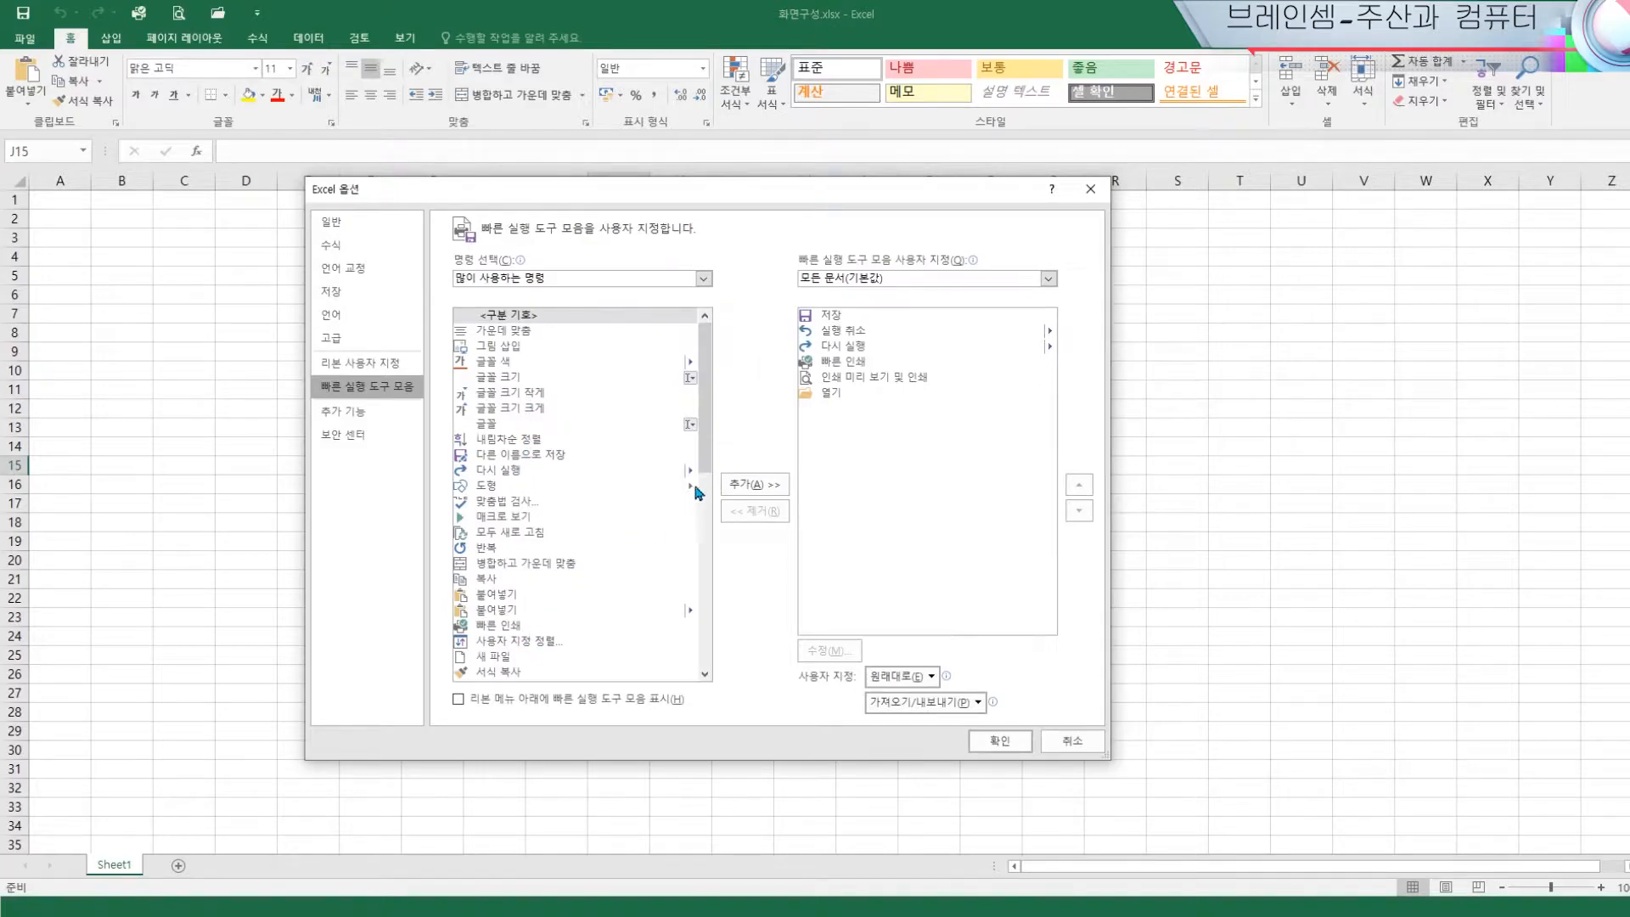
pyautogui.moveTo(706, 461)
pyautogui.mouseDown()
pyautogui.moveTo(717, 510)
pyautogui.moveTo(715, 477)
pyautogui.mouseUp()
pyautogui.click(704, 280)
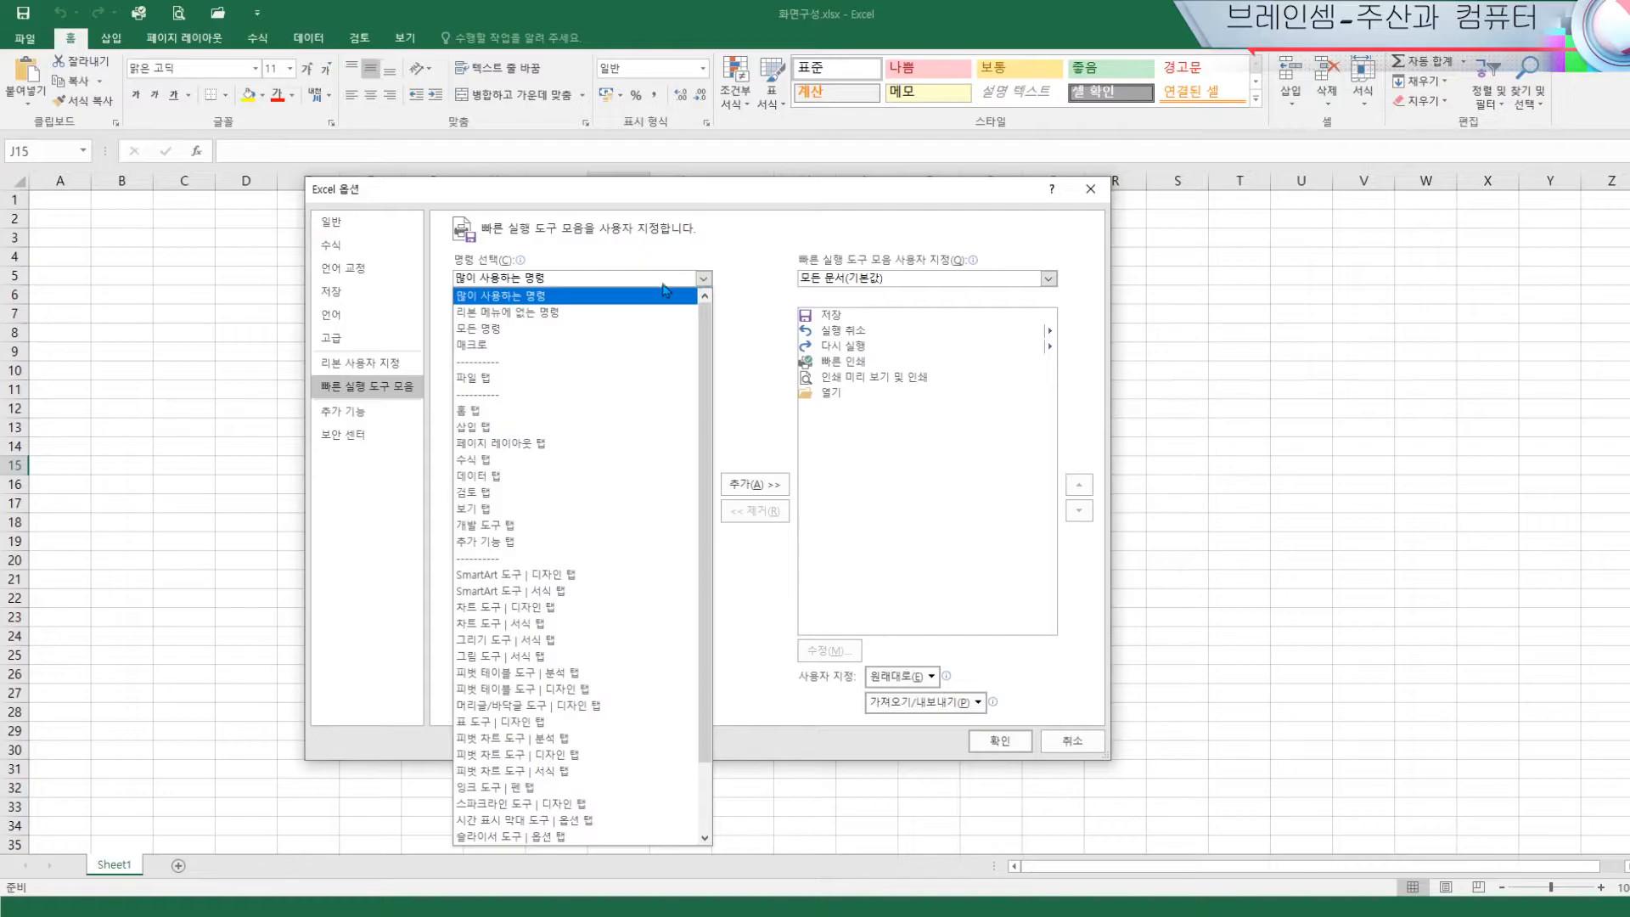
pyautogui.click(490, 333)
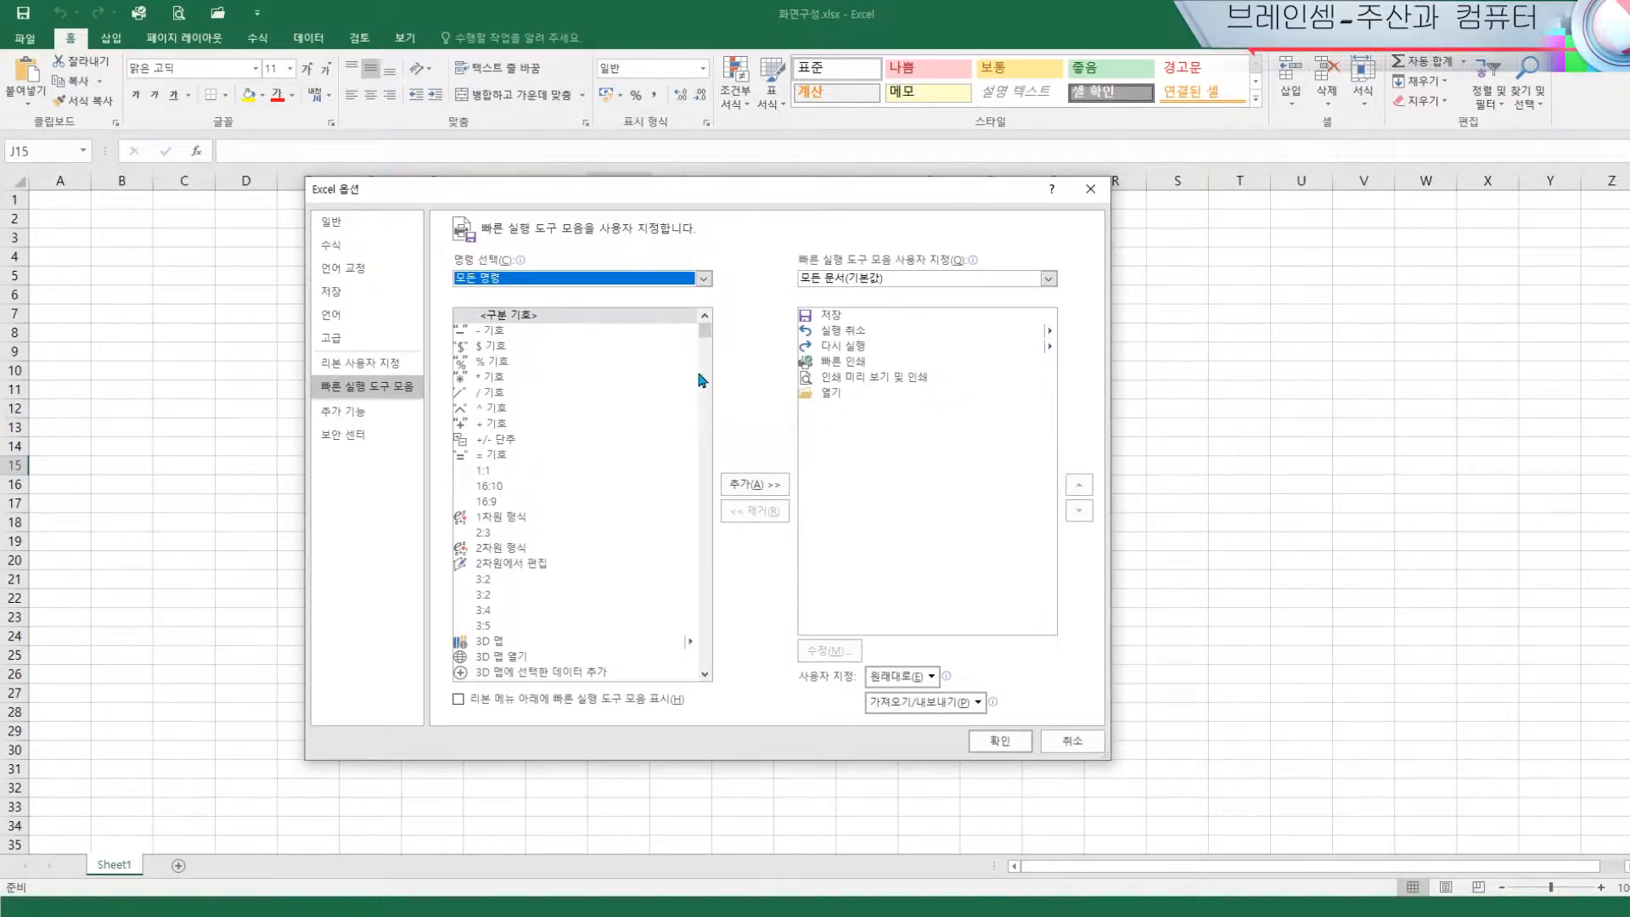
pyautogui.moveTo(705, 330); pyautogui.dragTo(713, 436)
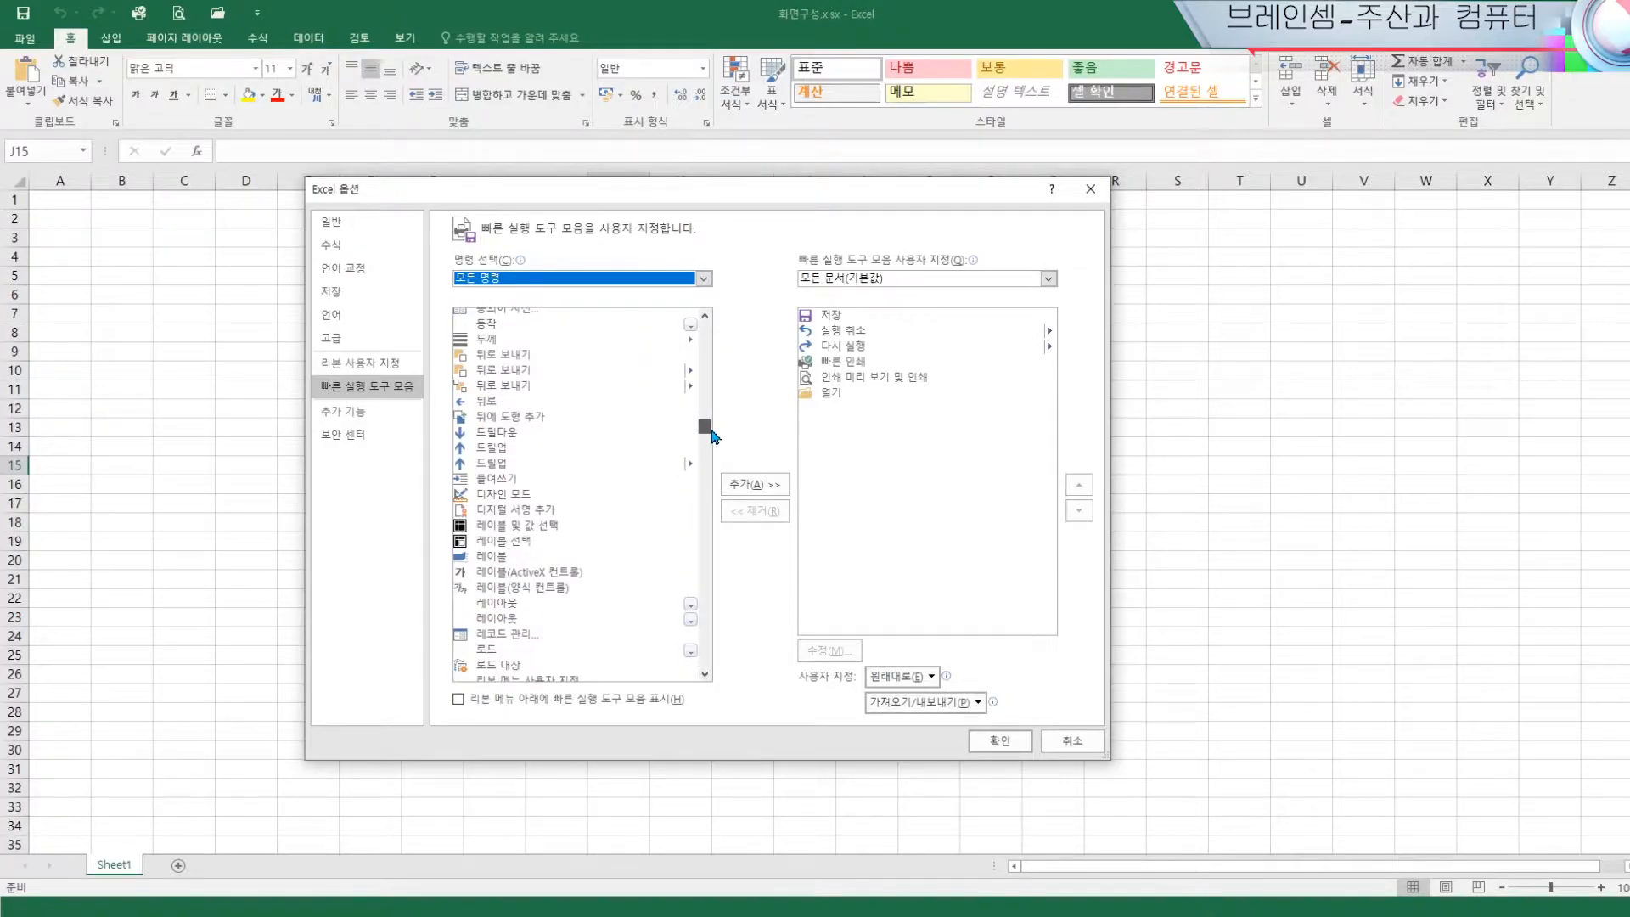
pyautogui.moveTo(713, 435); pyautogui.dragTo(712, 430)
pyautogui.click(487, 323)
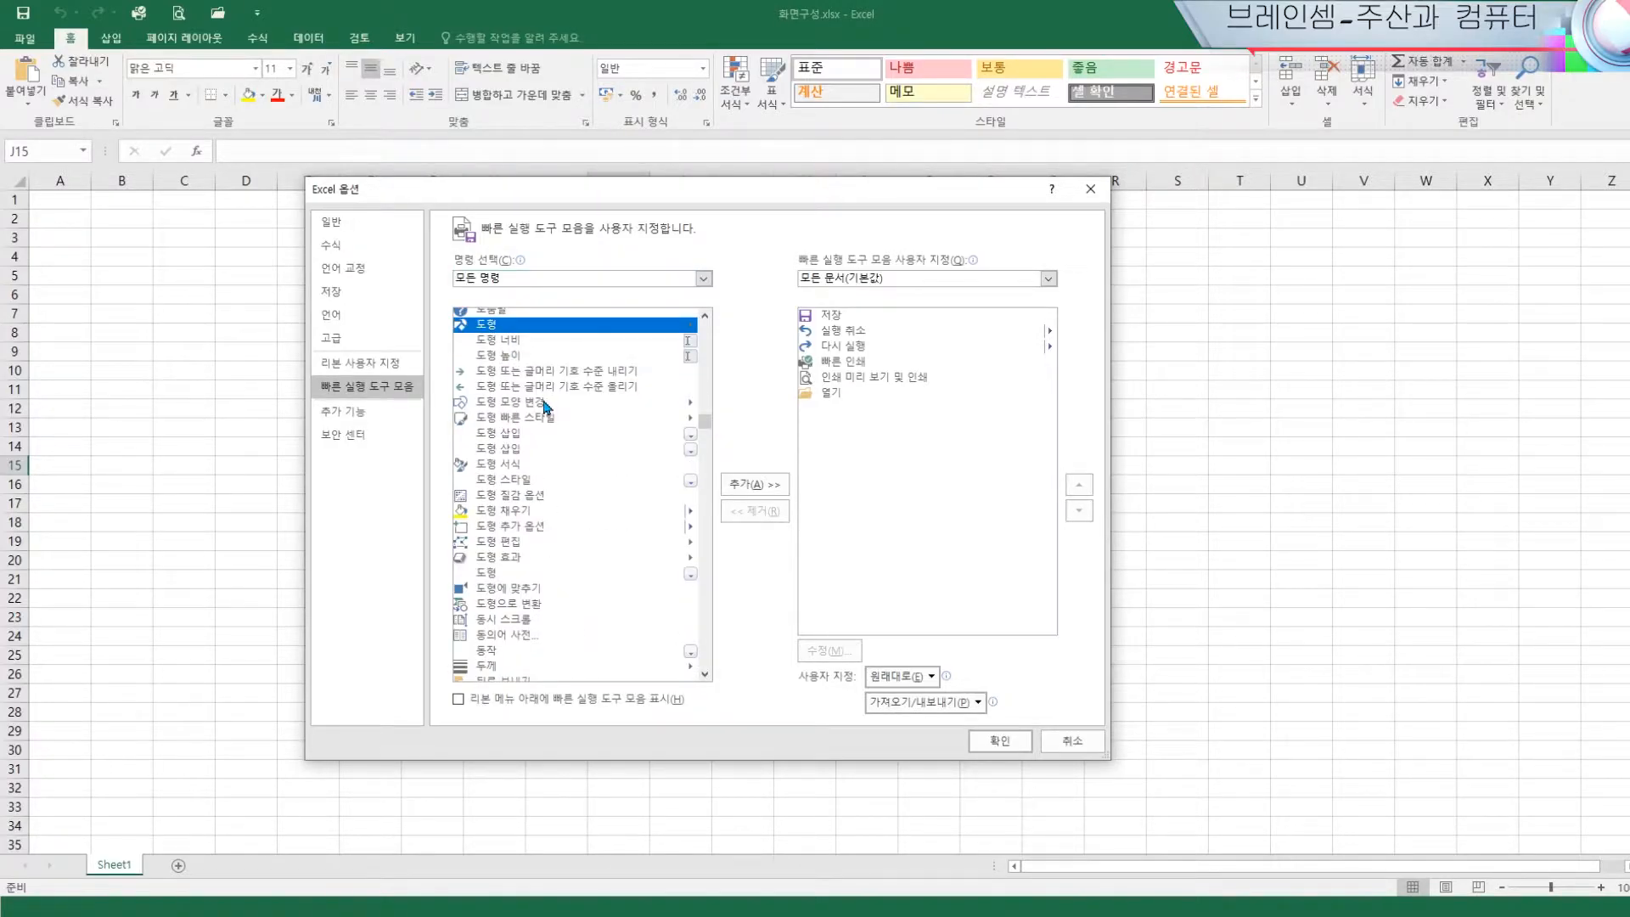
pyautogui.click(739, 484)
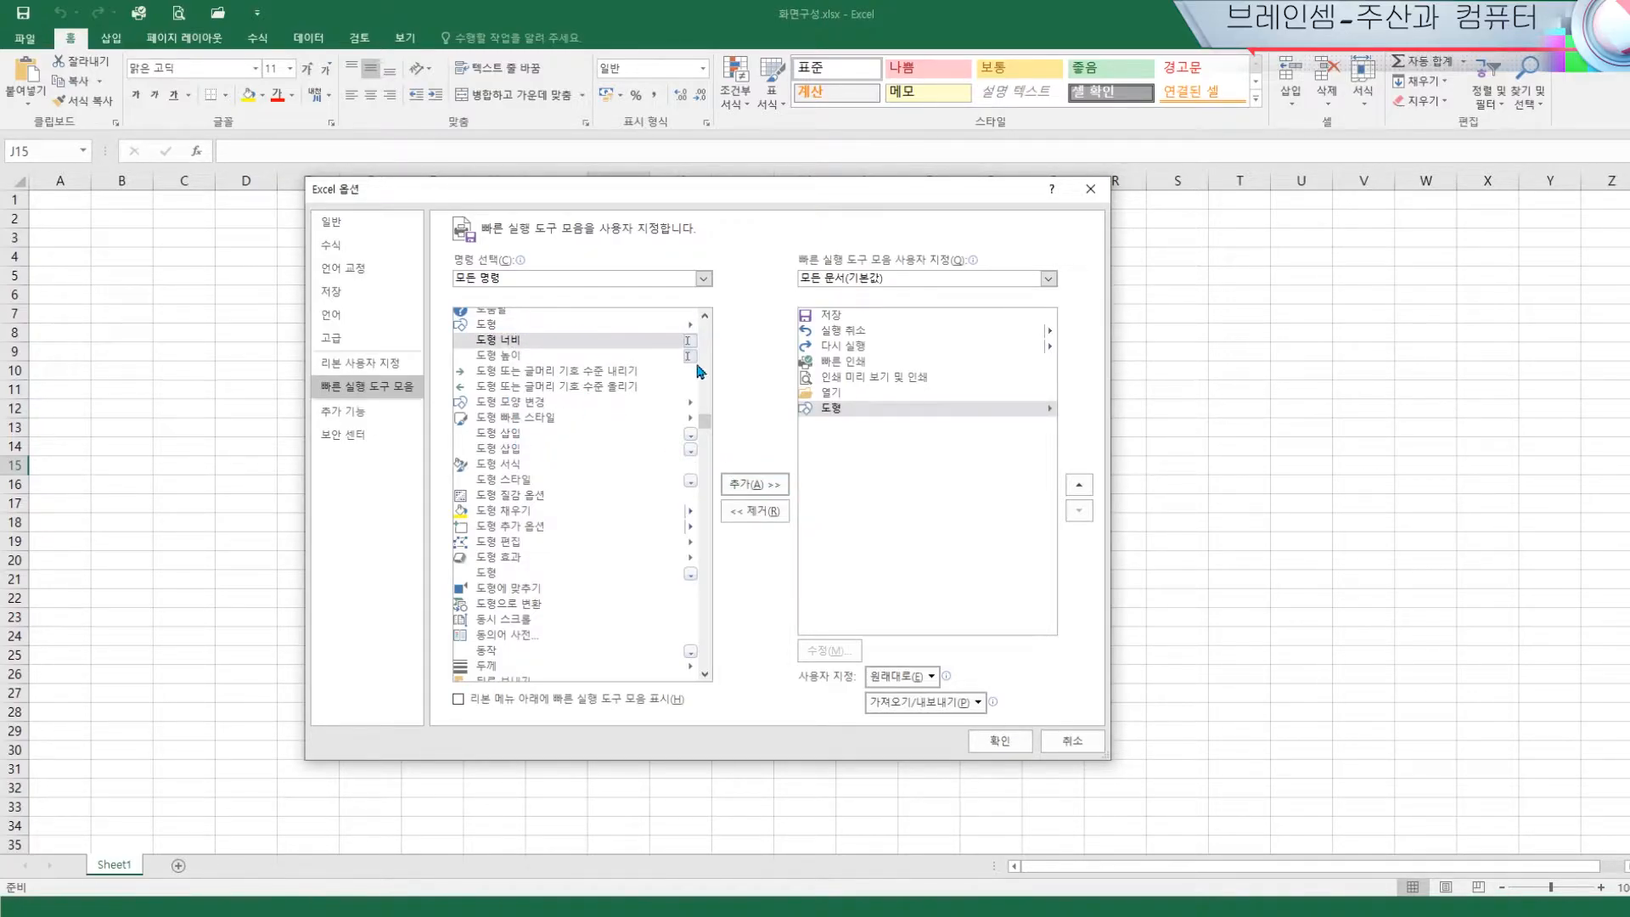
# Move the 도형 command up to the first place in the Quick Access Toolbar list
pyautogui.moveTo(943, 269)
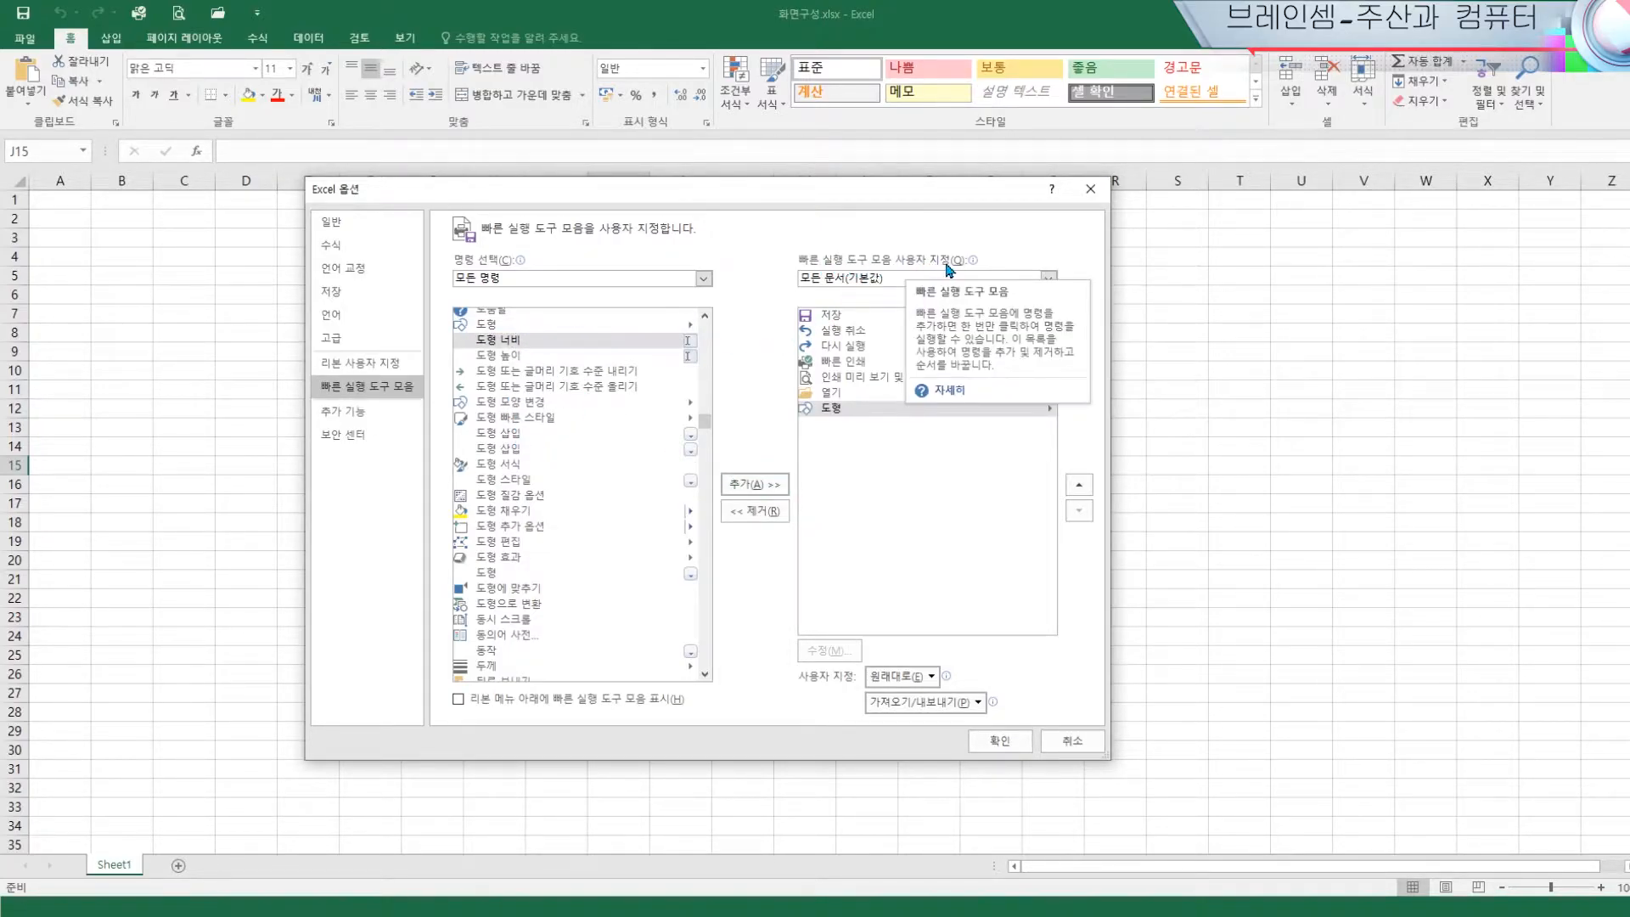
pyautogui.click(833, 409)
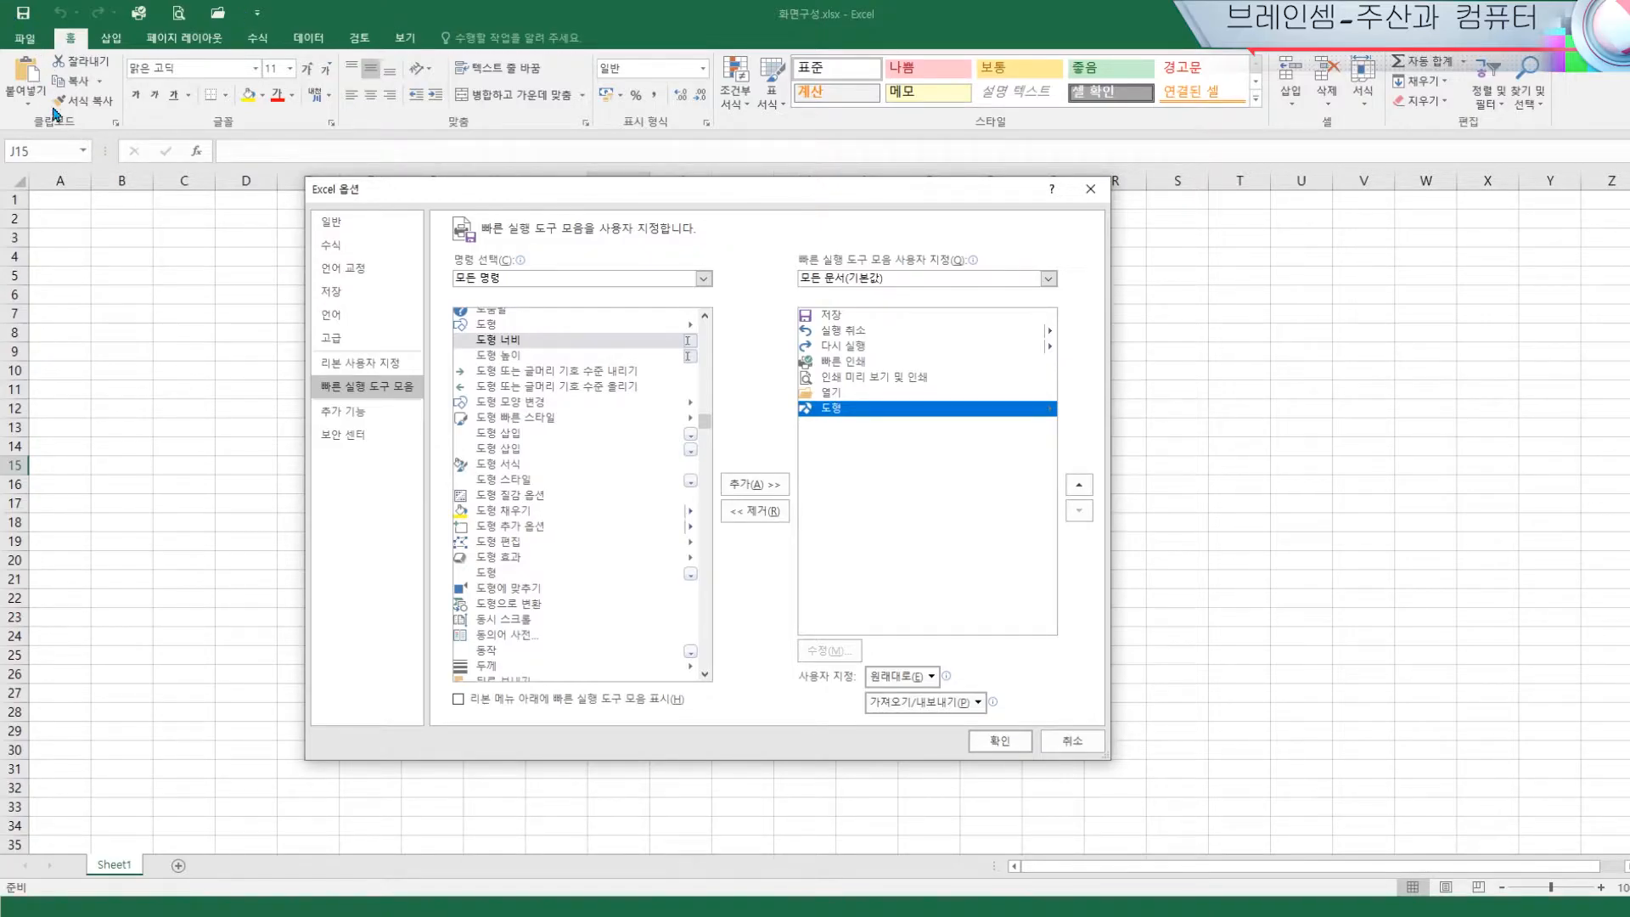
pyautogui.click(1079, 486)
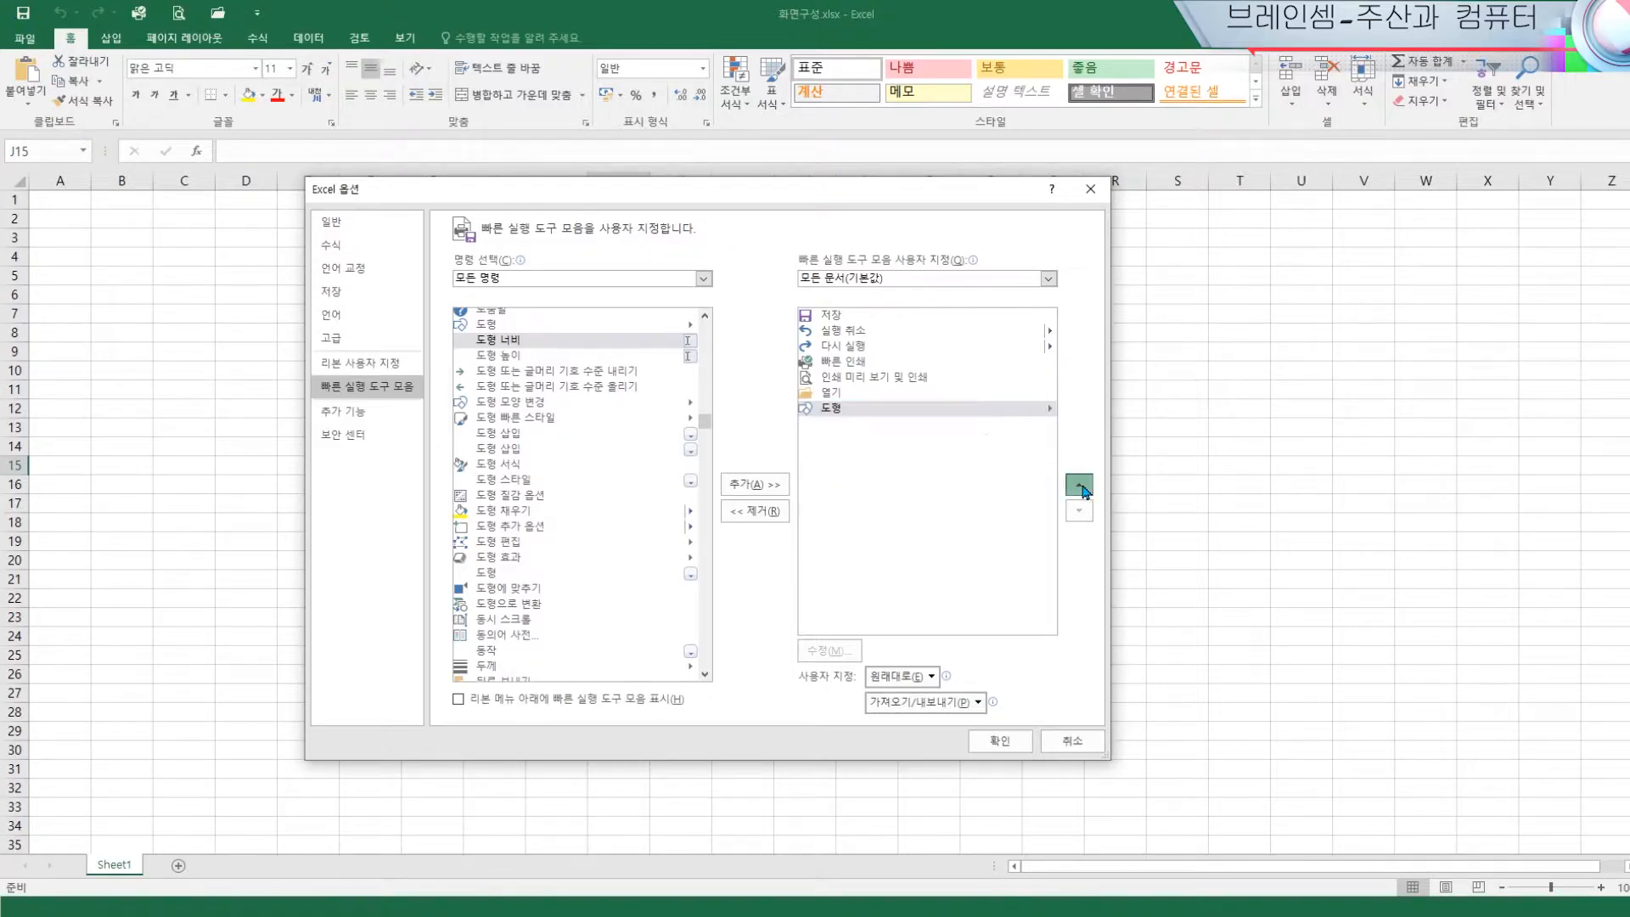
pyautogui.click(1079, 486)
pyautogui.click(1079, 486)
pyautogui.click(1079, 485)
pyautogui.click(1079, 485)
pyautogui.click(1079, 486)
# Move the 도형 command back down to the end of the Quick Access Toolbar list and apply the options
pyautogui.click(845, 320)
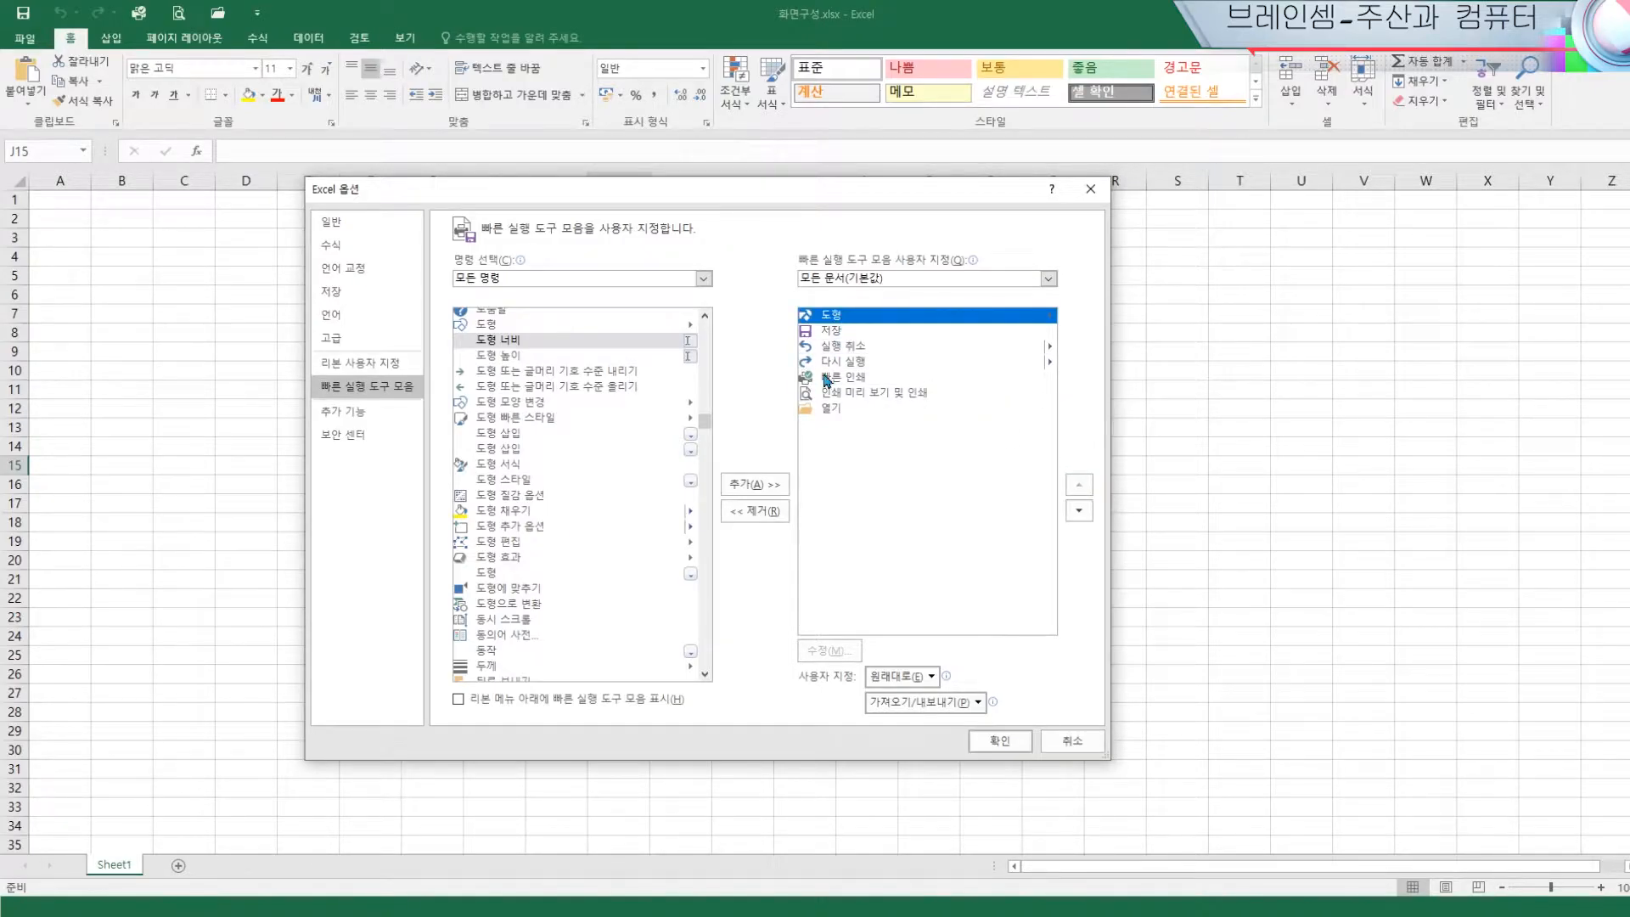
pyautogui.click(1079, 512)
pyautogui.click(1079, 512)
pyautogui.click(1079, 512)
pyautogui.click(1080, 512)
pyautogui.click(1079, 512)
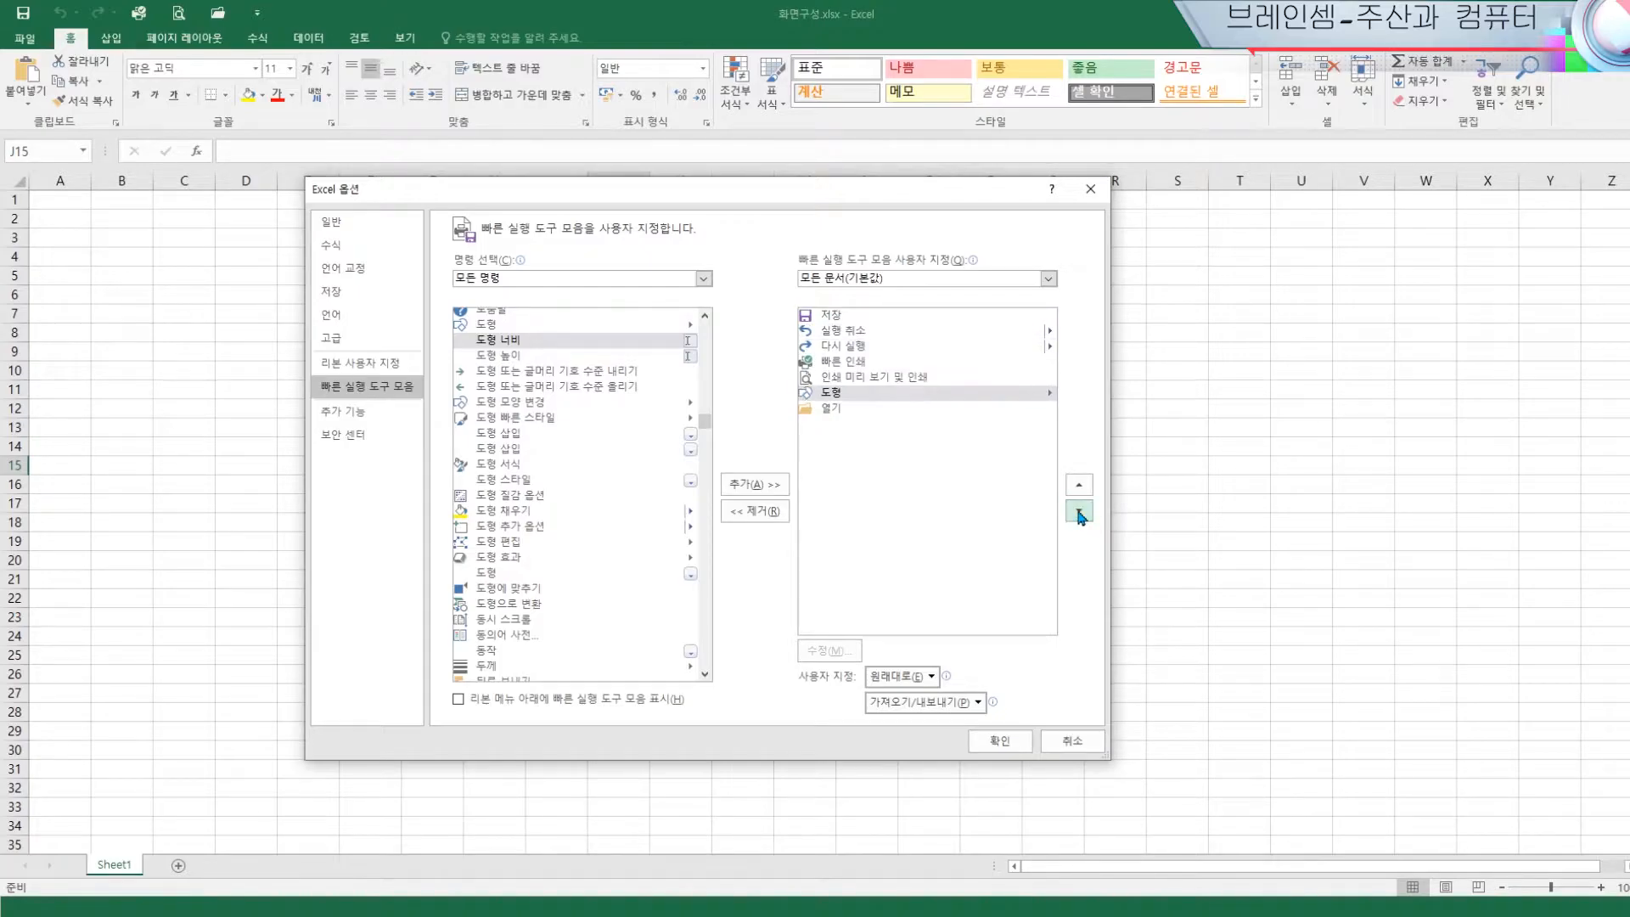
pyautogui.click(1079, 512)
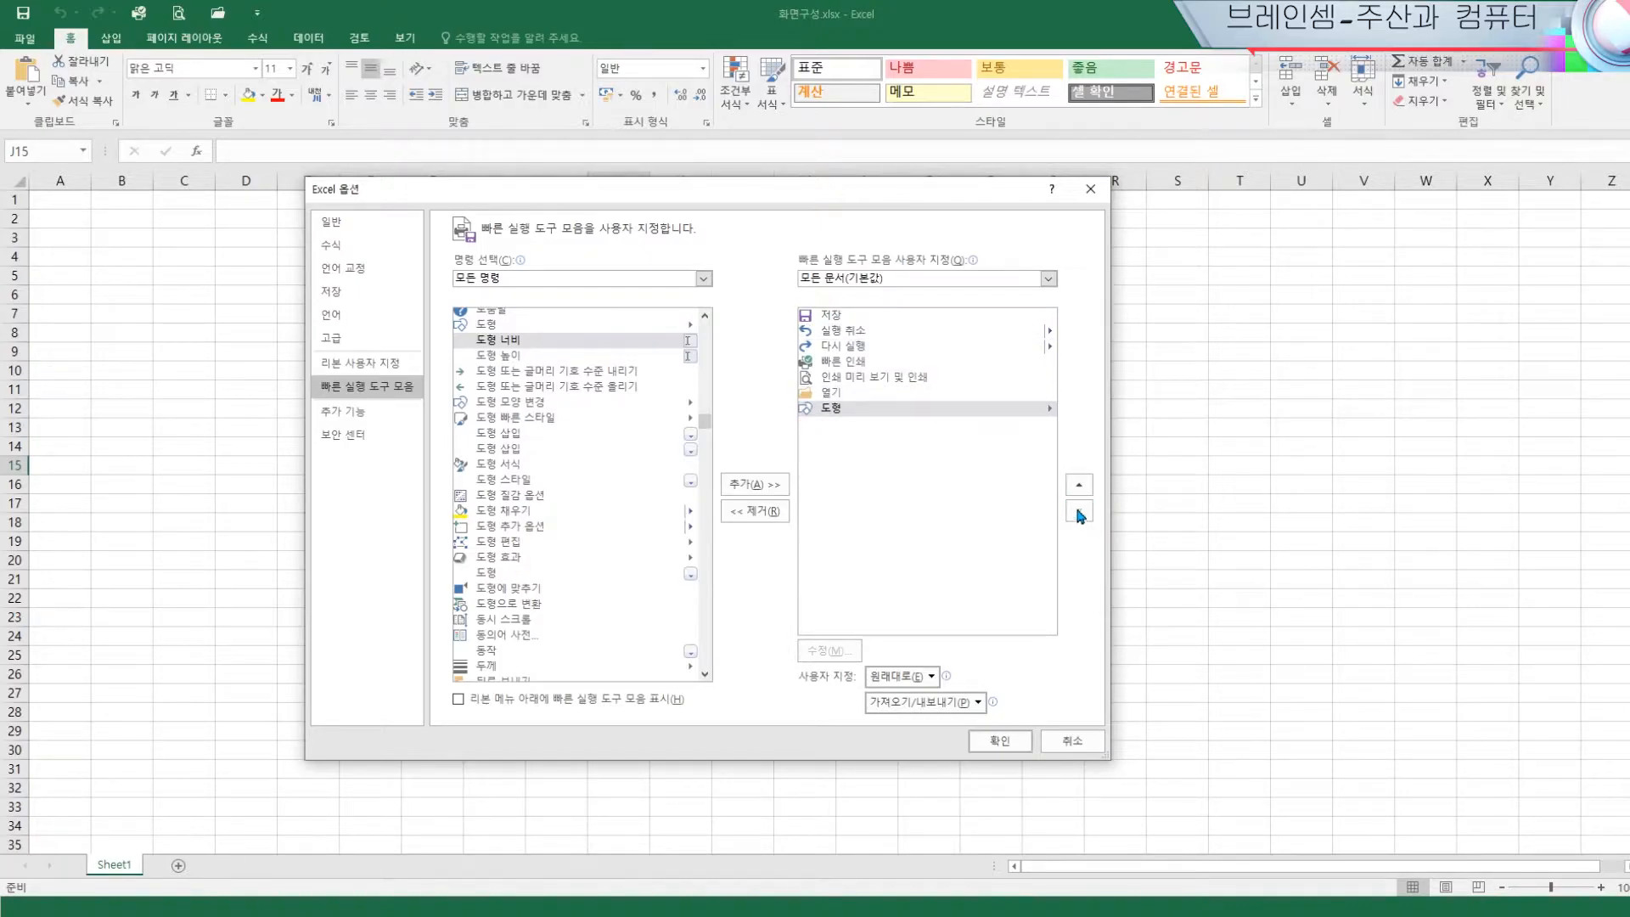
pyautogui.click(861, 415)
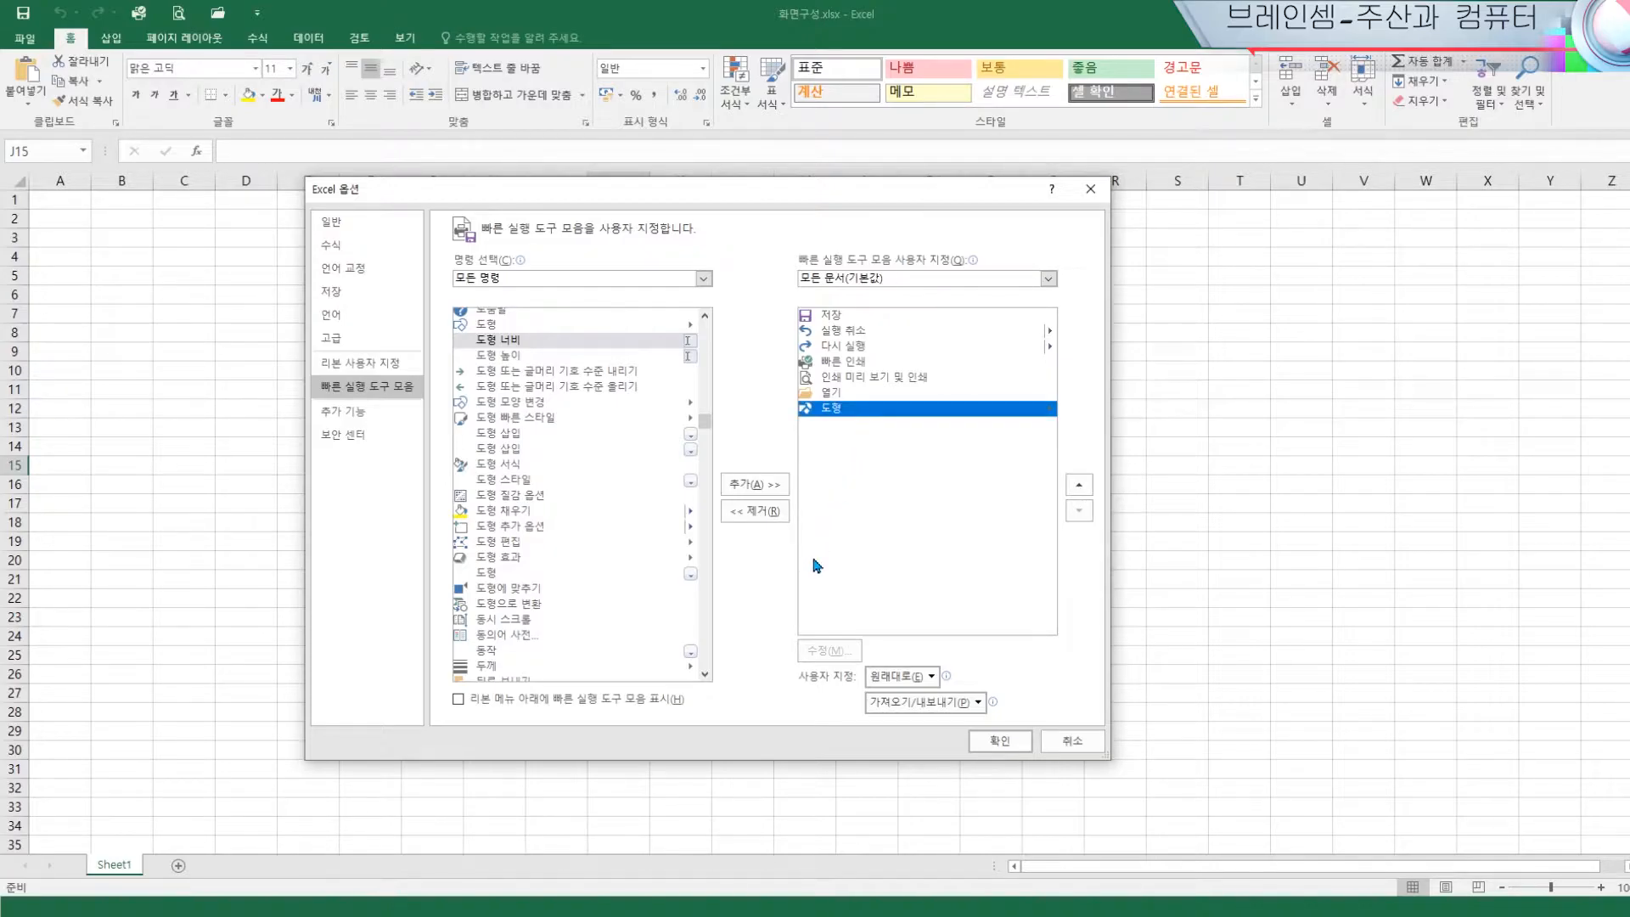
pyautogui.click(1000, 742)
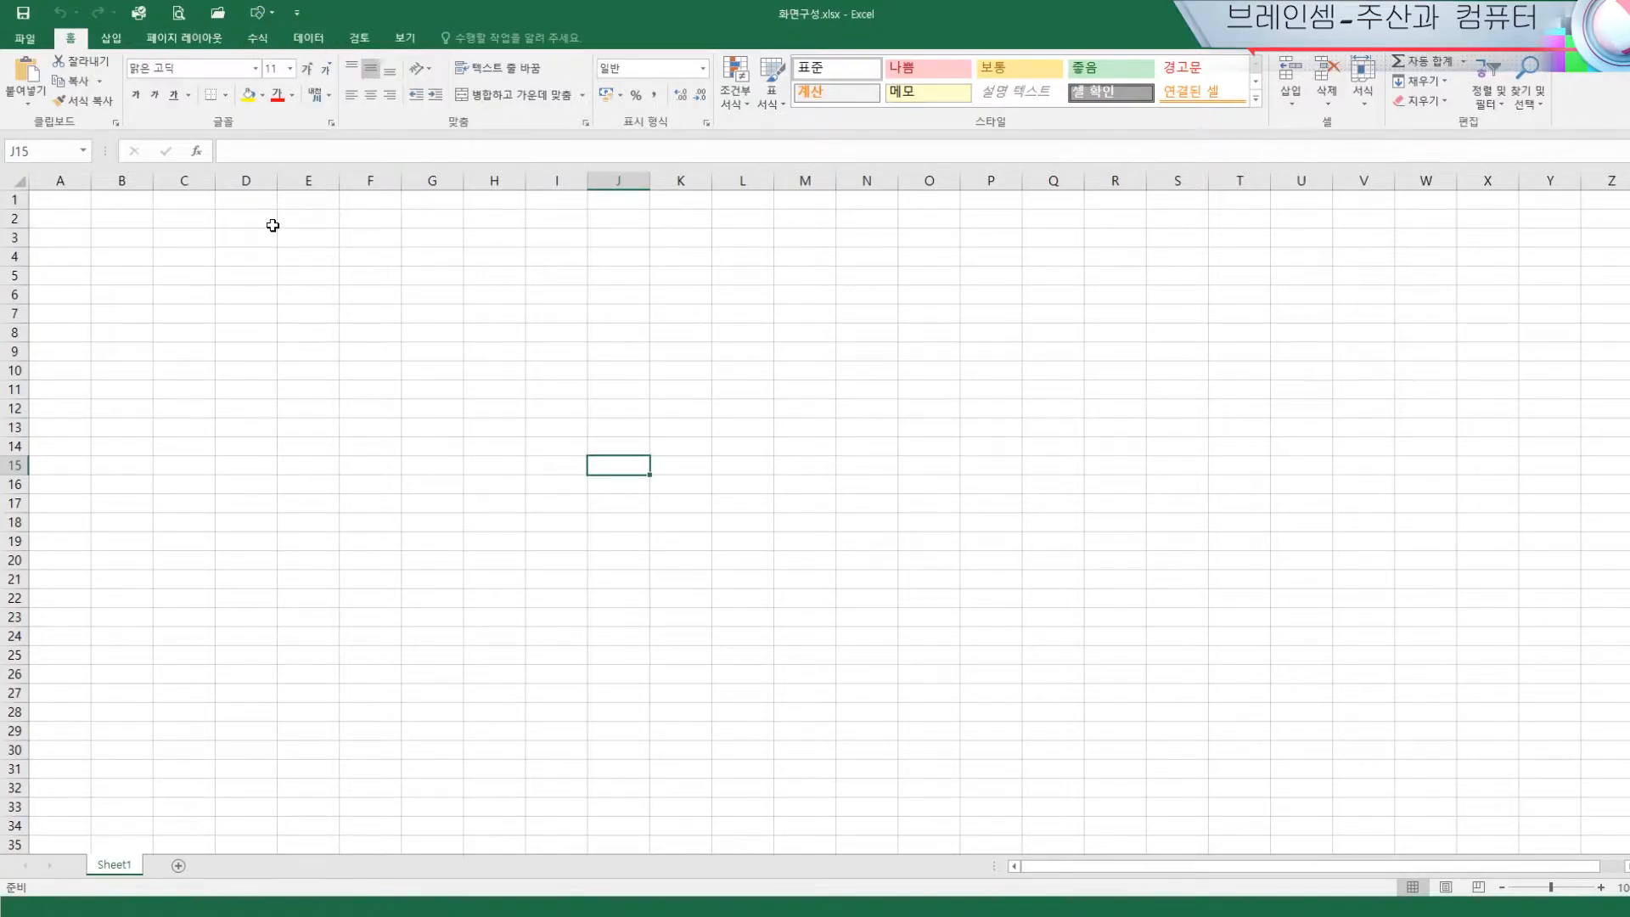
# Draw an oval callout about 4.58 cm high and 4.34 cm wide over columns E to G, starting near row 6
pyautogui.click(257, 13)
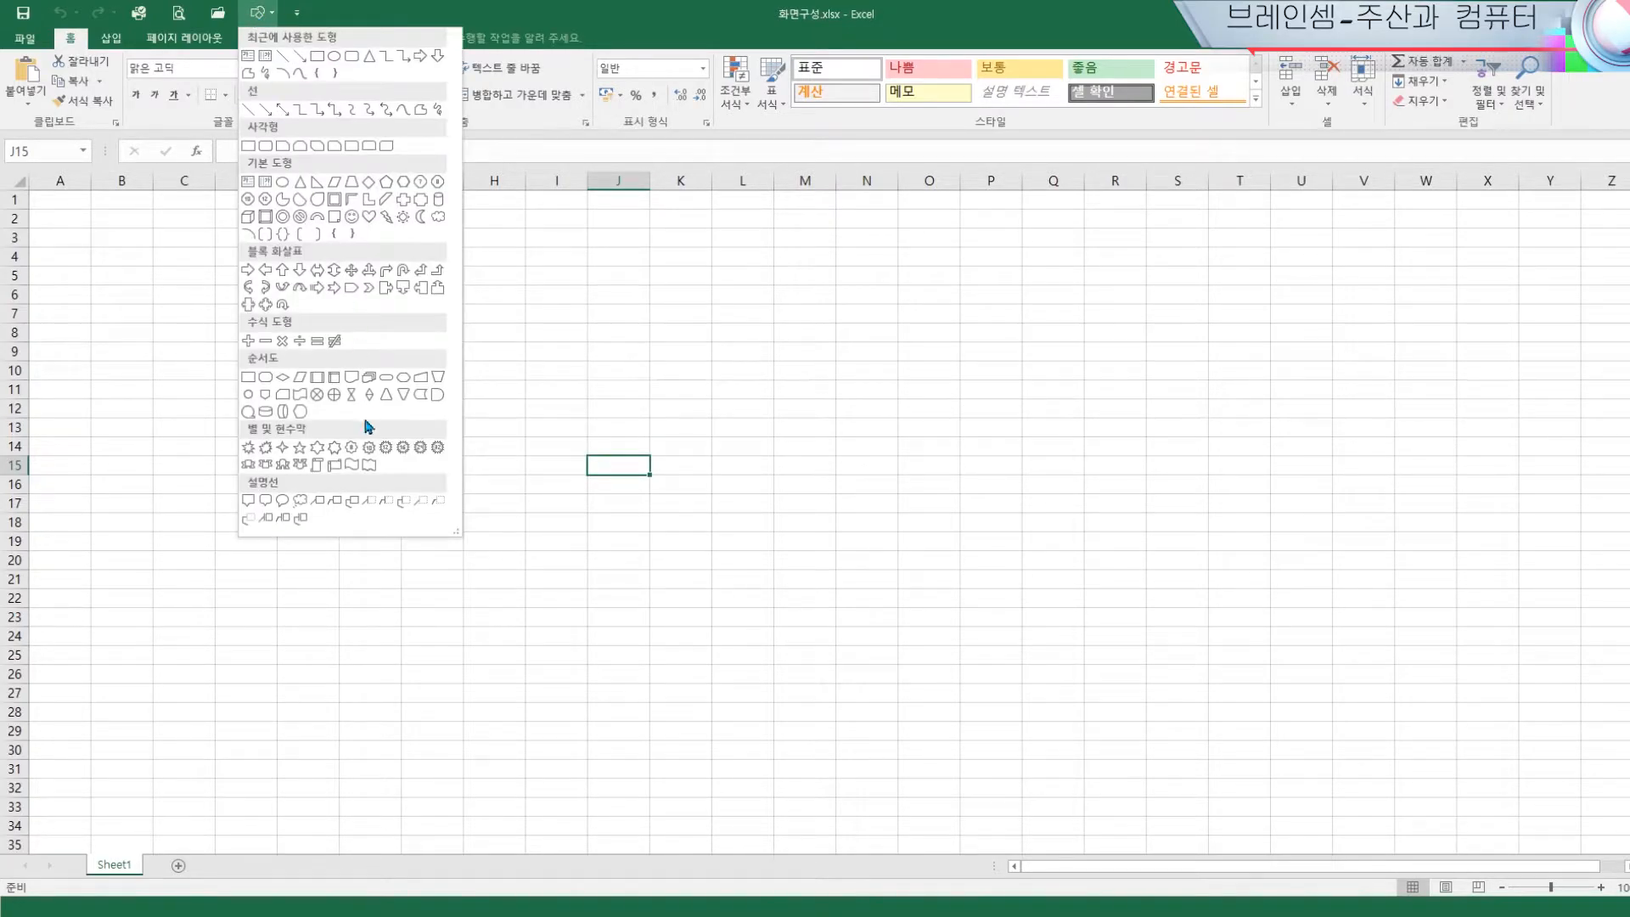
pyautogui.click(283, 501)
pyautogui.moveTo(293, 290)
pyautogui.mouseDown()
pyautogui.moveTo(393, 425)
pyautogui.moveTo(433, 435)
pyautogui.mouseUp()
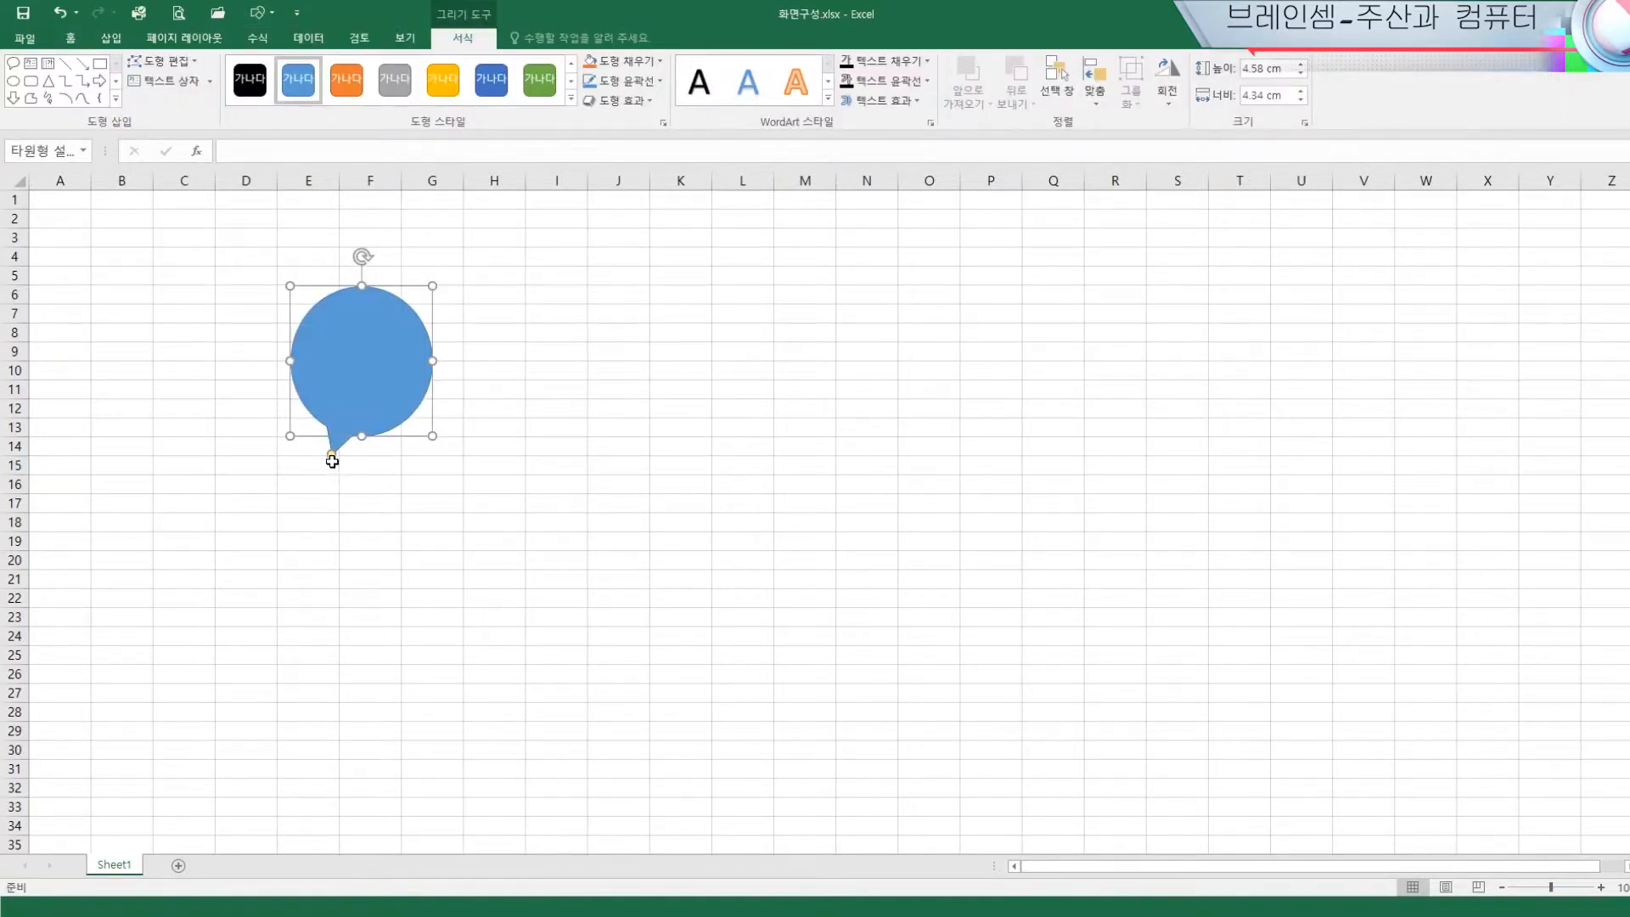
# Point the callout's tail up at the column F header and resize the callout to about 2.94 cm high and 4.5 cm wide
pyautogui.moveTo(332, 455); pyautogui.dragTo(369, 204)
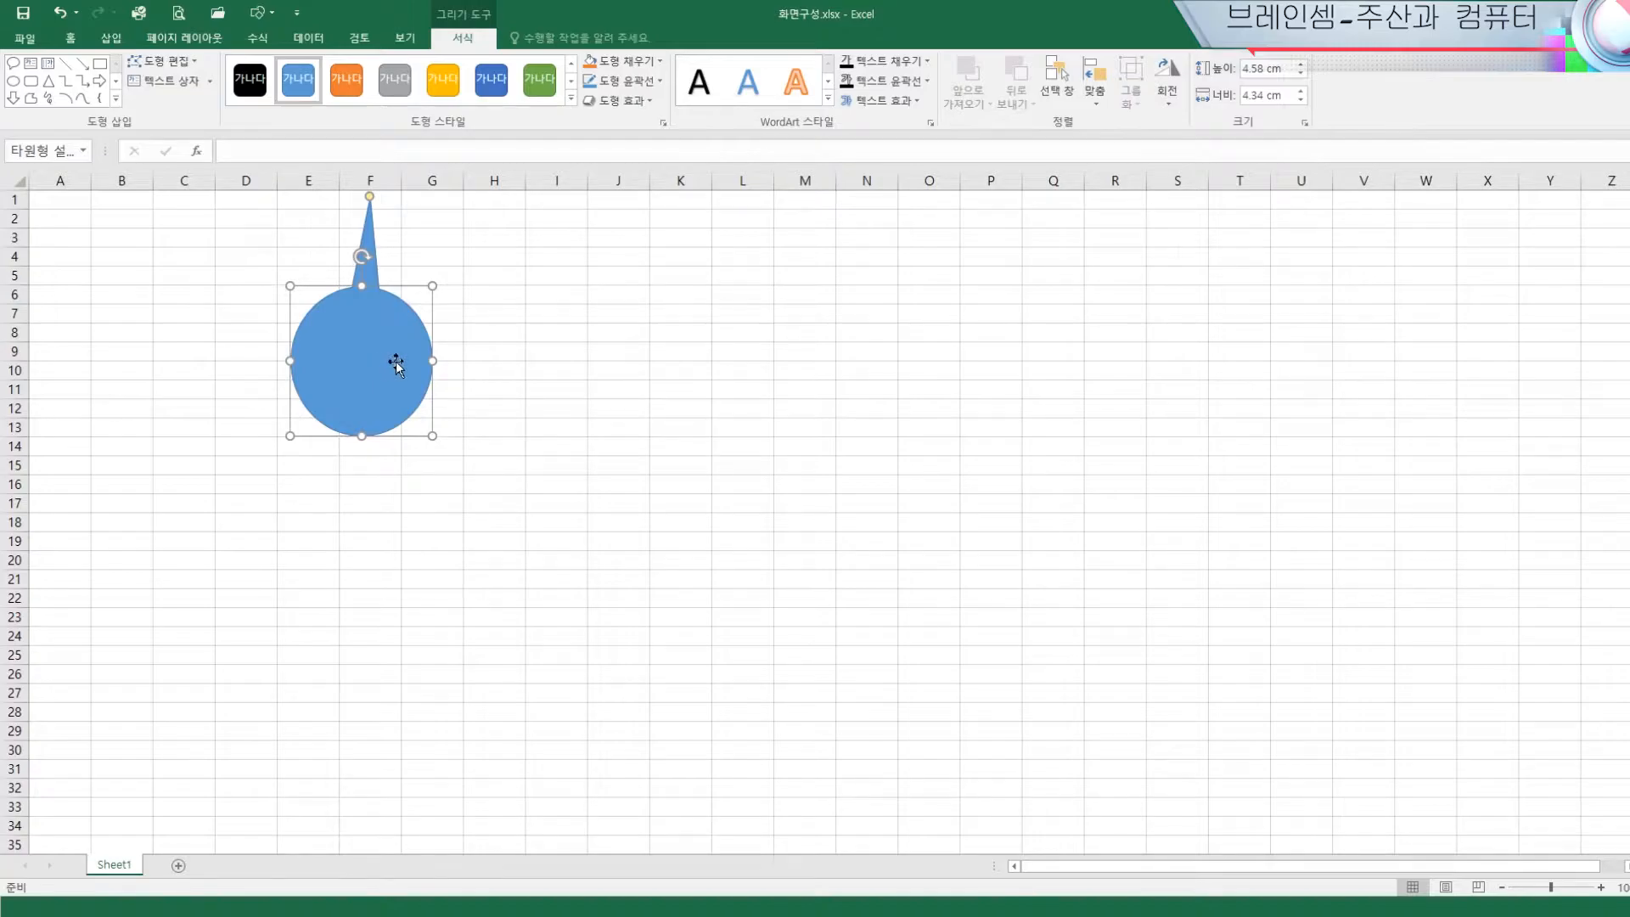
pyautogui.moveTo(434, 441); pyautogui.dragTo(390, 301)
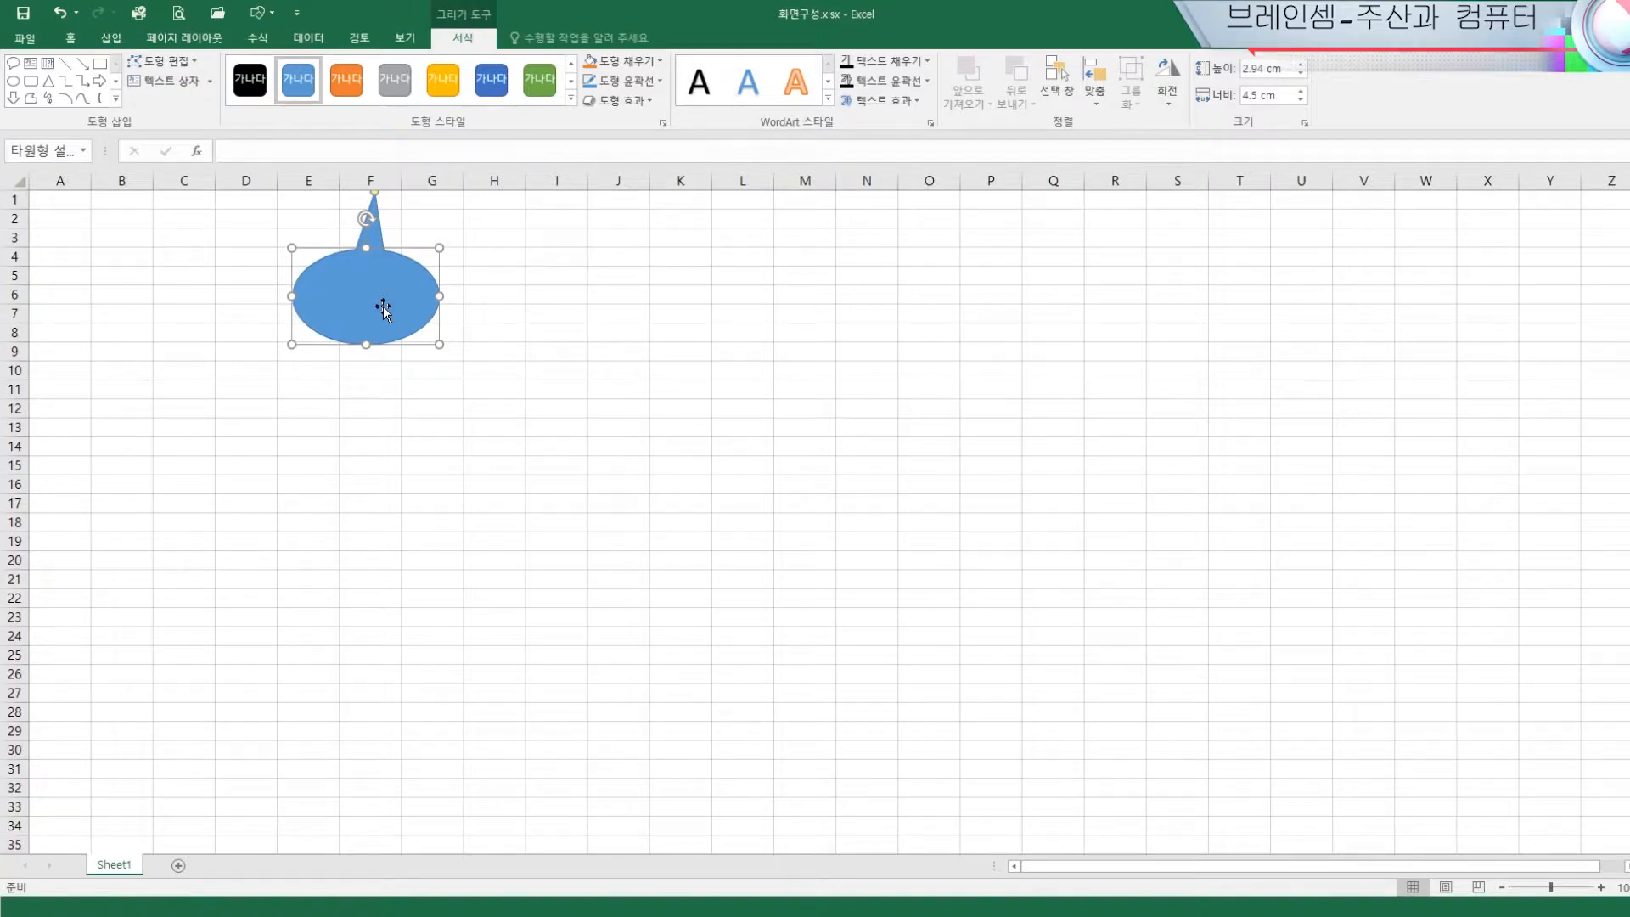
pyautogui.click(589, 262)
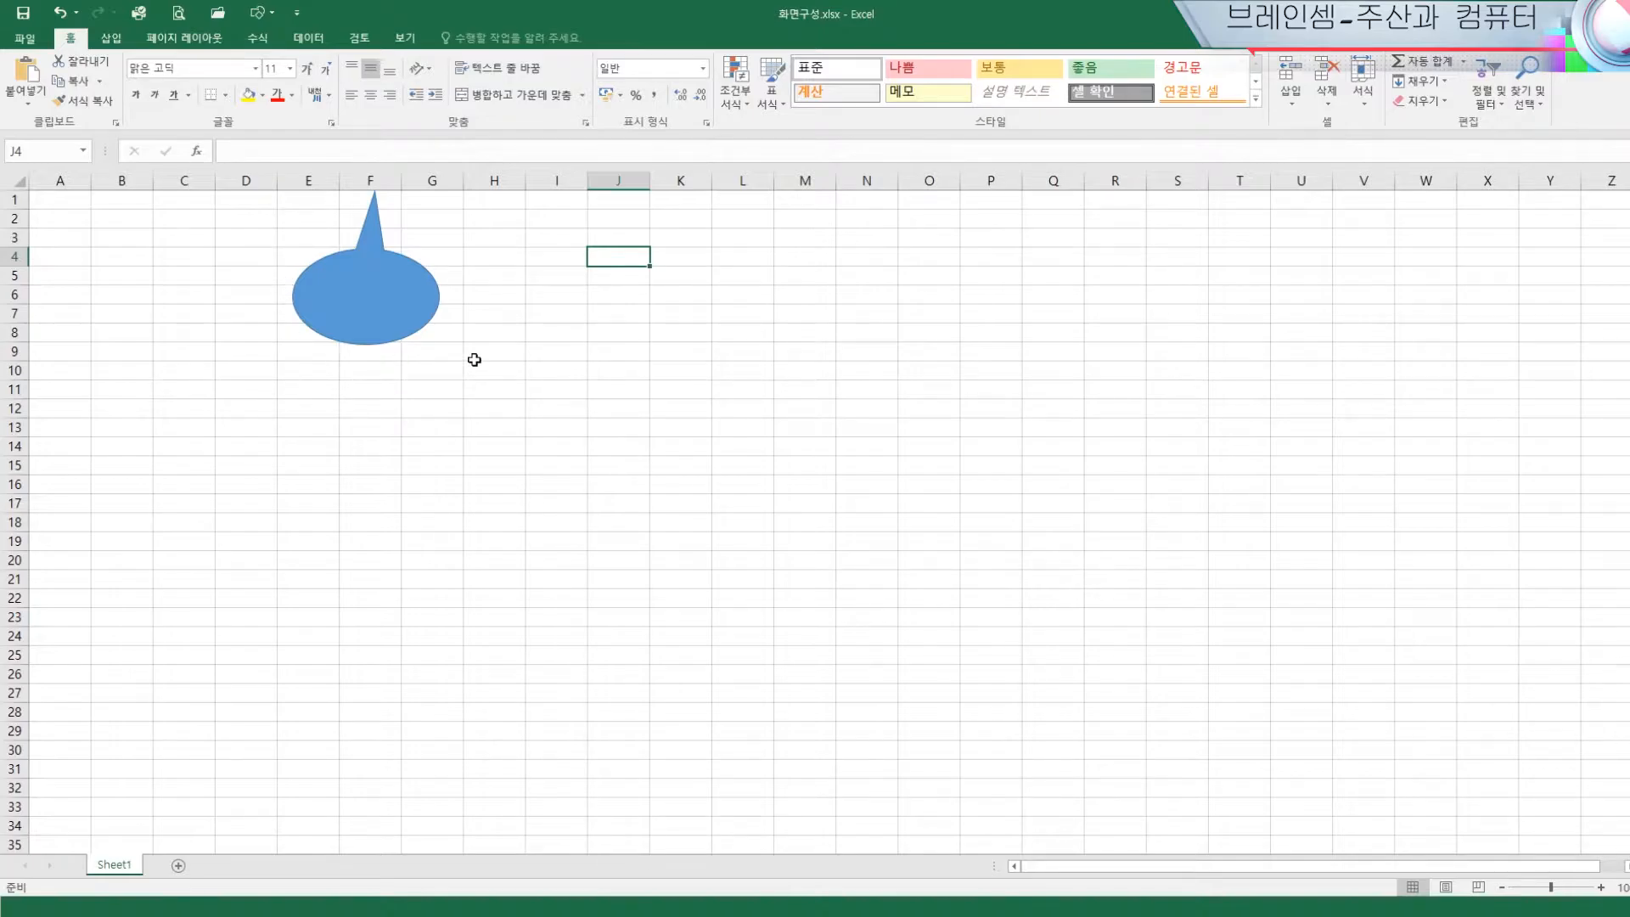
# Enter the text 열머리글 in the oval callout and center it horizontally
pyautogui.click(370, 301)
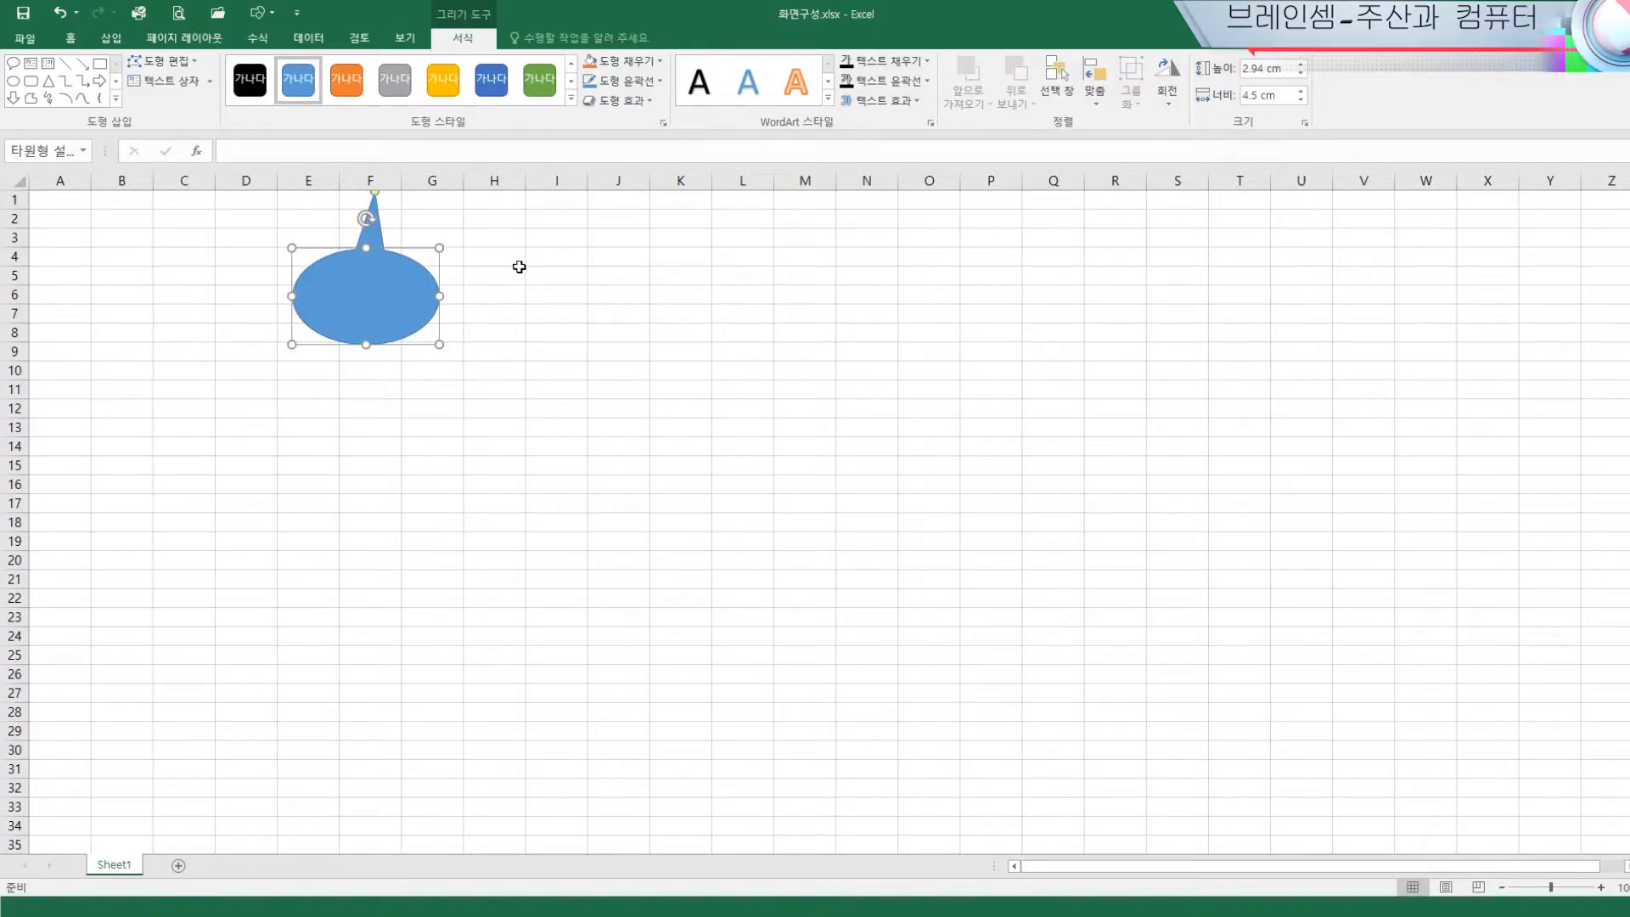
pyautogui.write('여')
pyautogui.write('머리글')
pyautogui.click(534, 271)
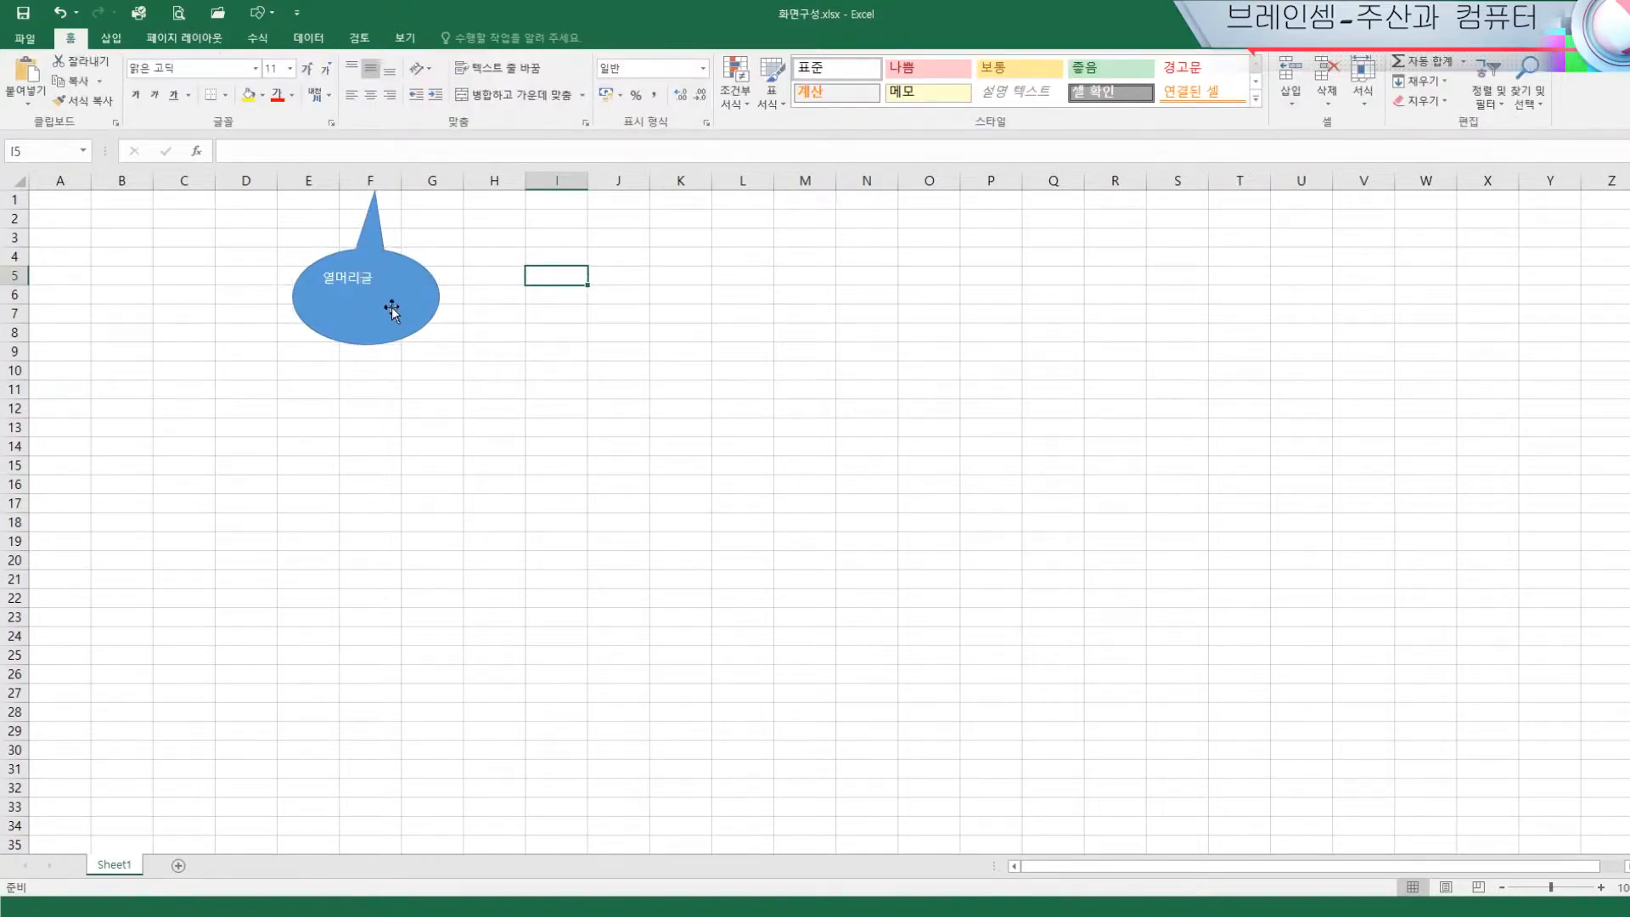
pyautogui.click(392, 311)
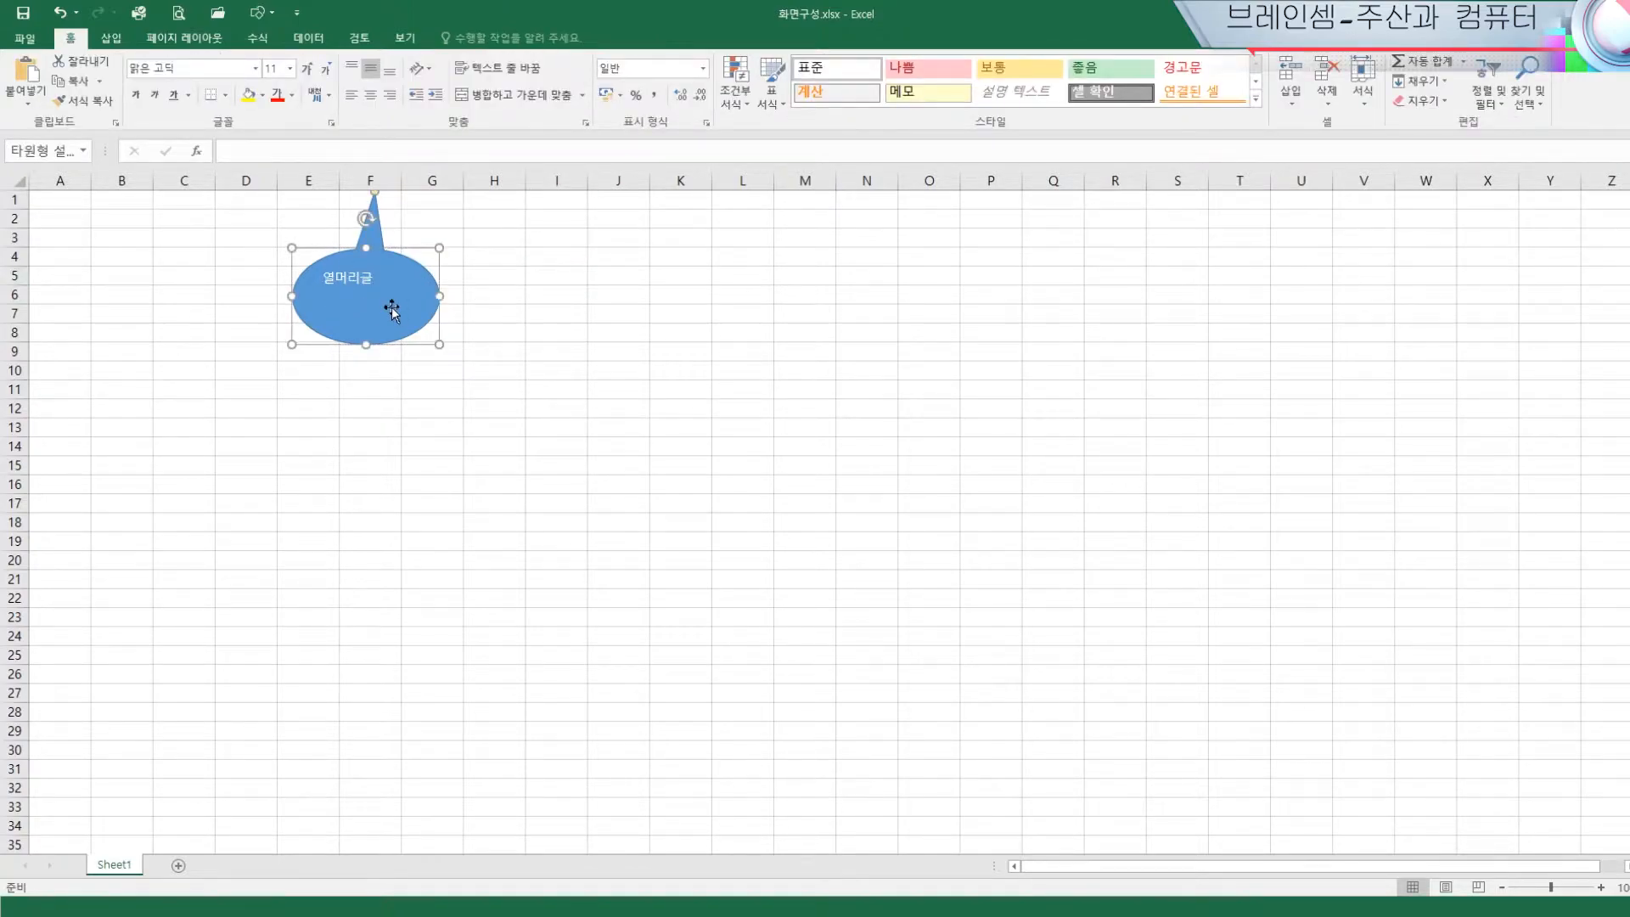
pyautogui.click(71, 38)
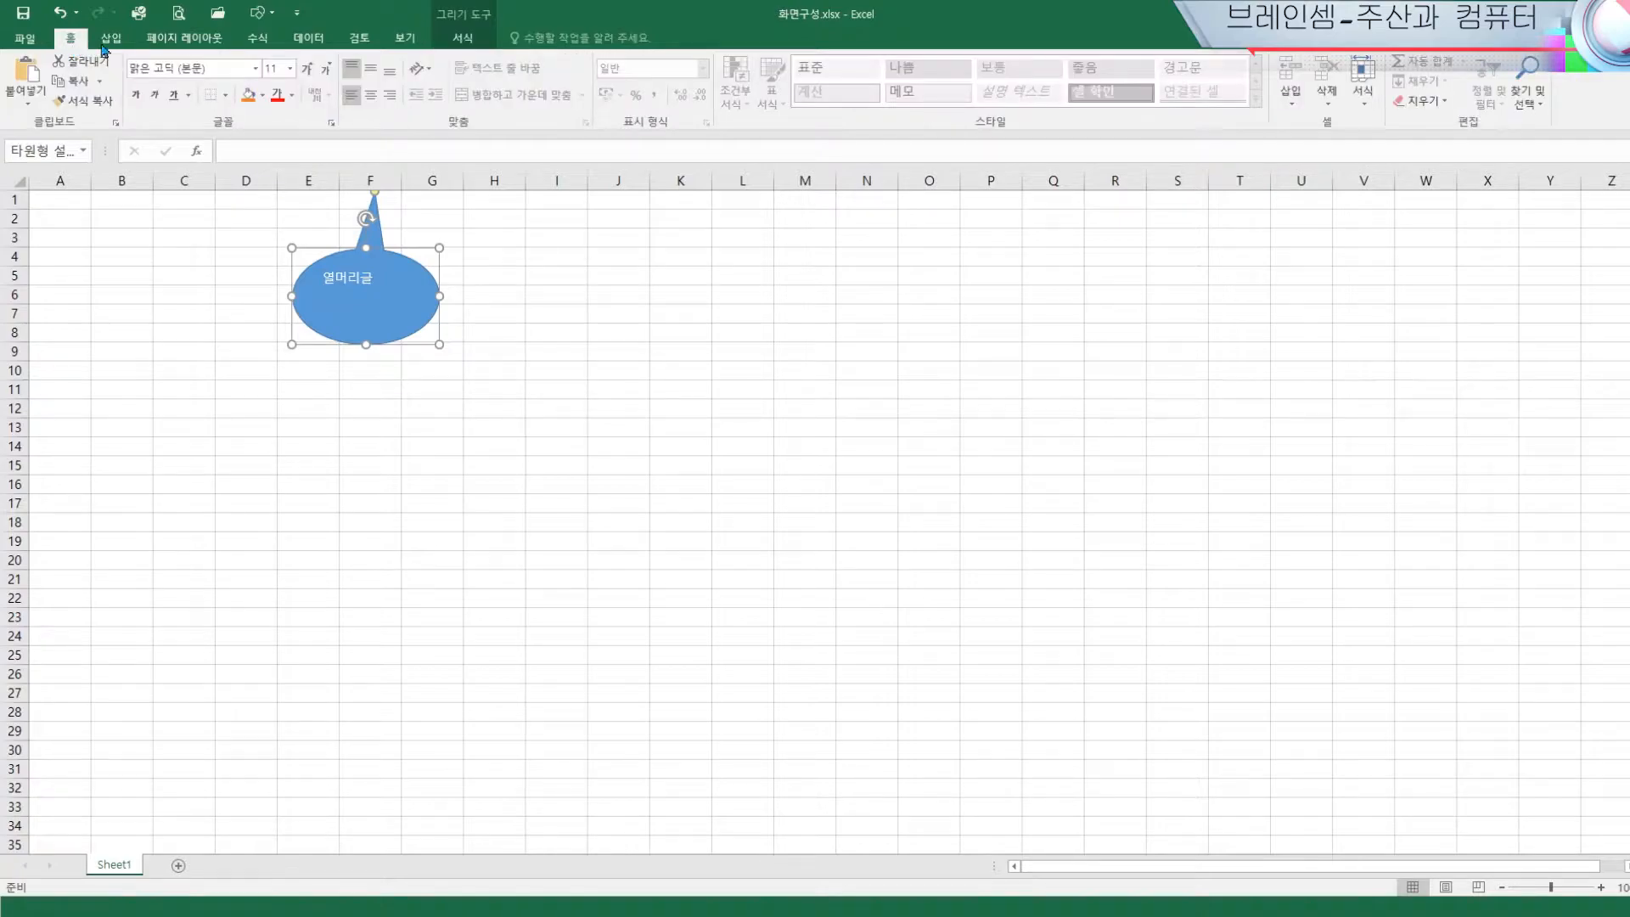
pyautogui.click(372, 96)
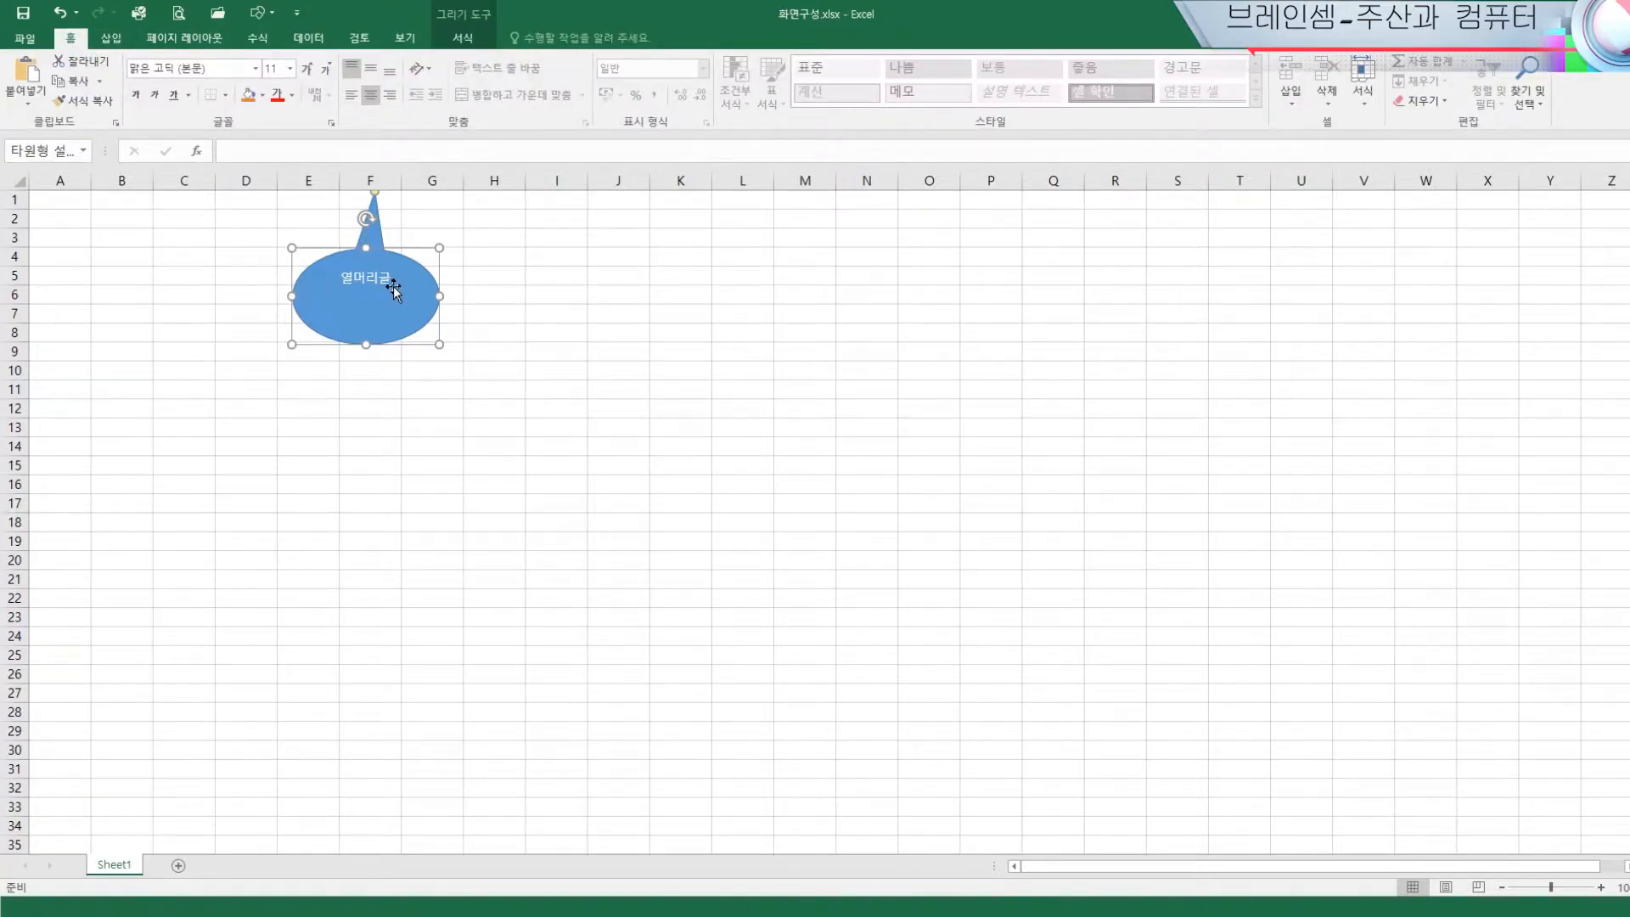
pyautogui.click(608, 295)
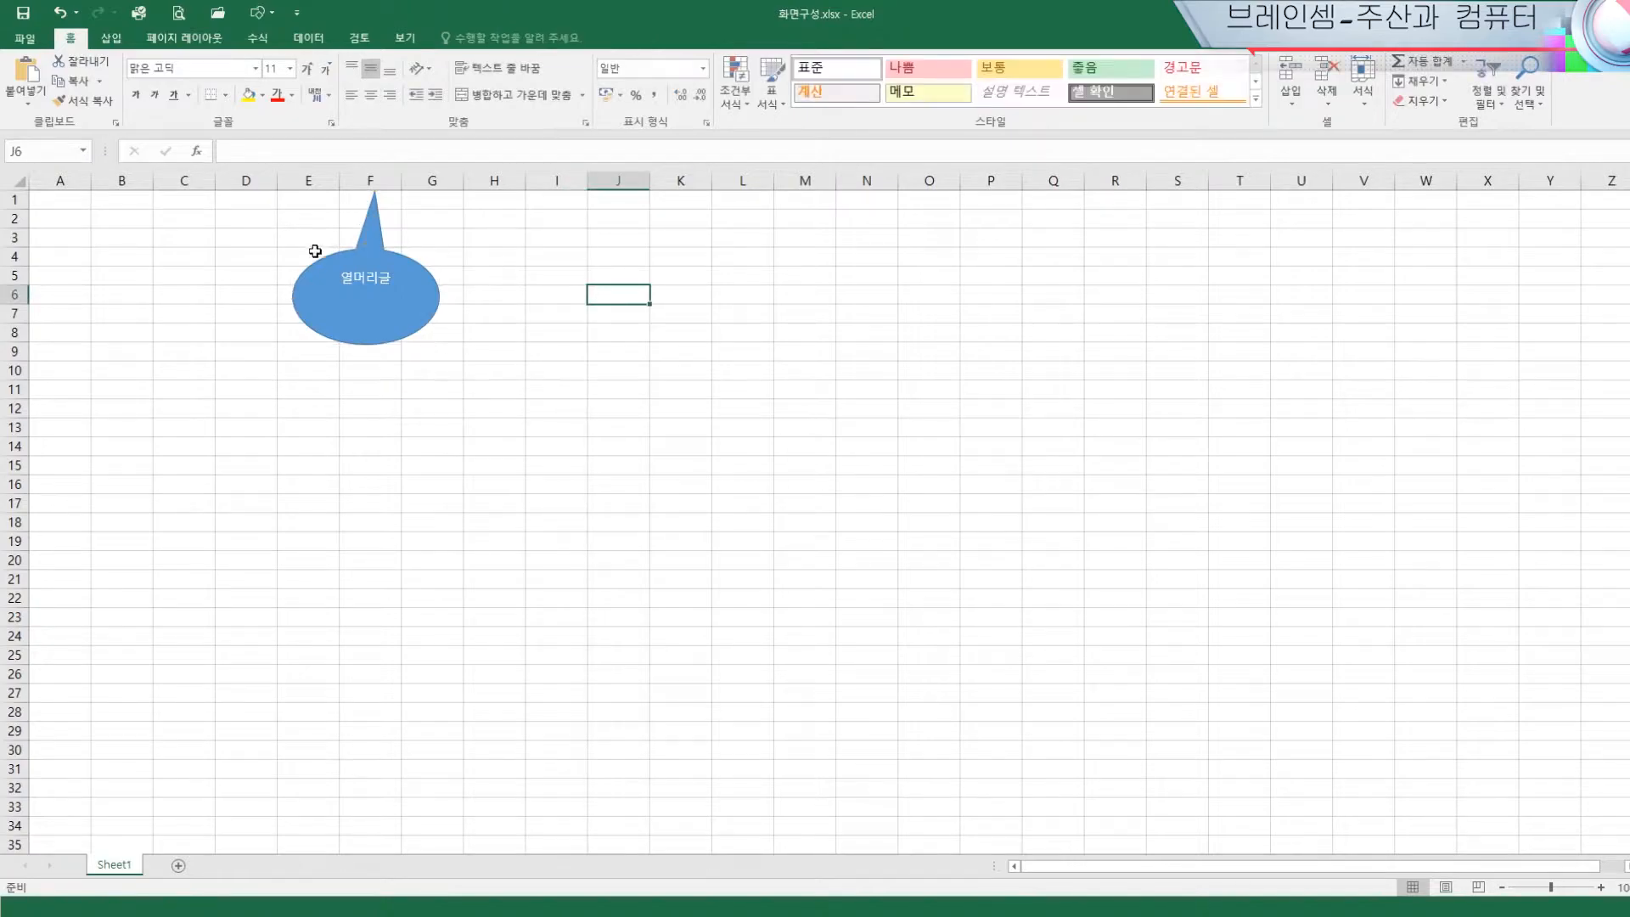
pyautogui.click(395, 311)
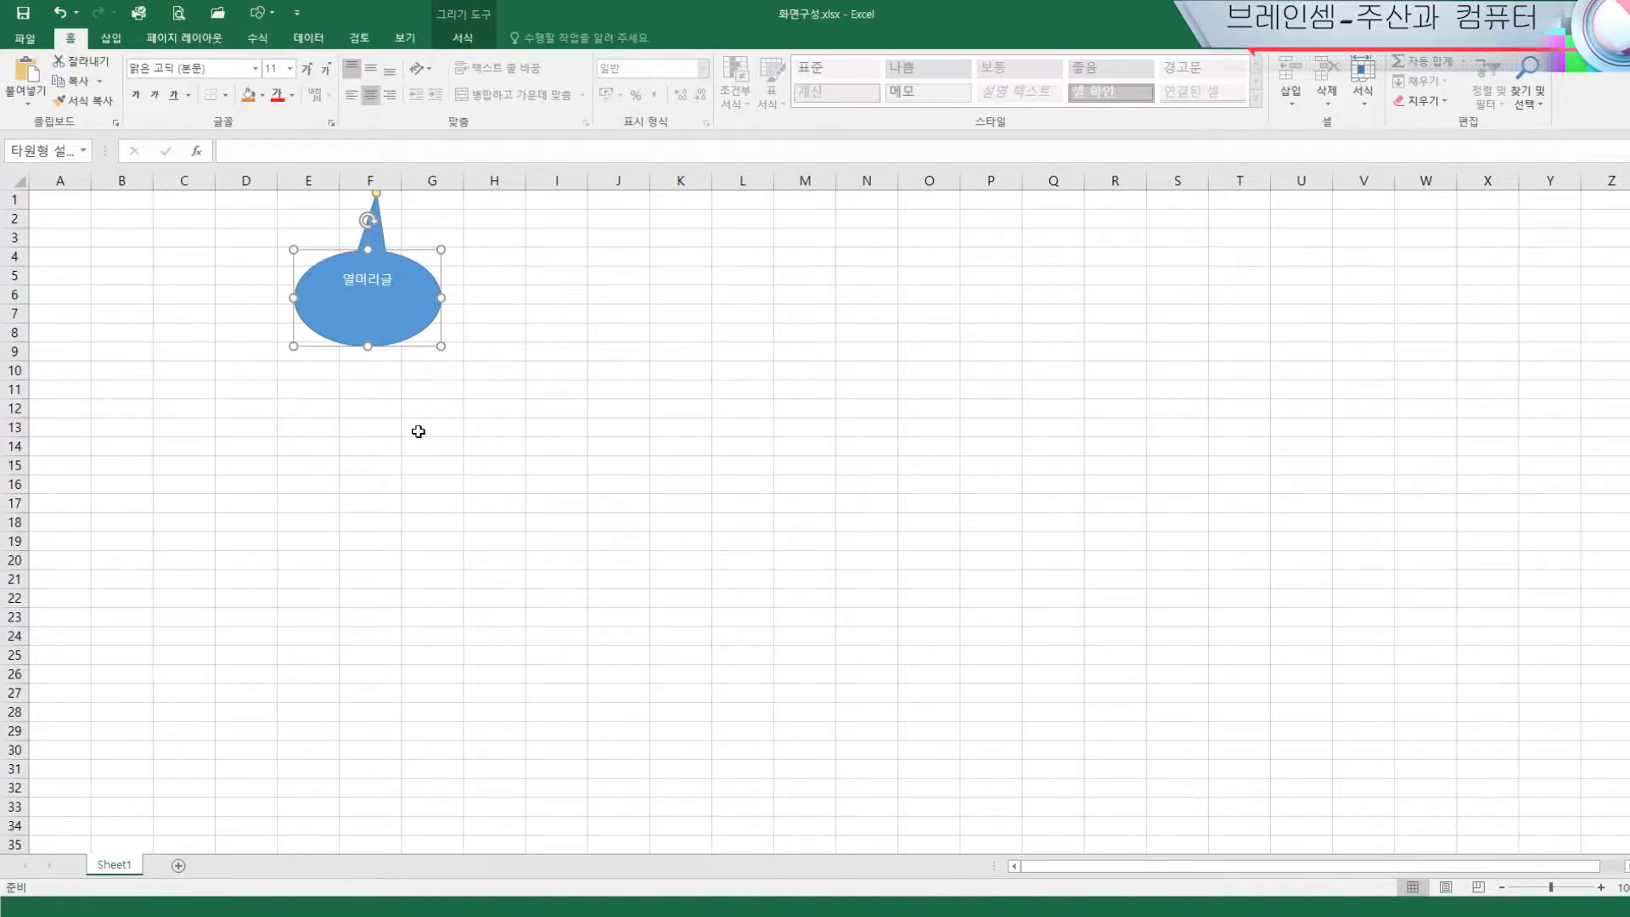
pyautogui.click(468, 431)
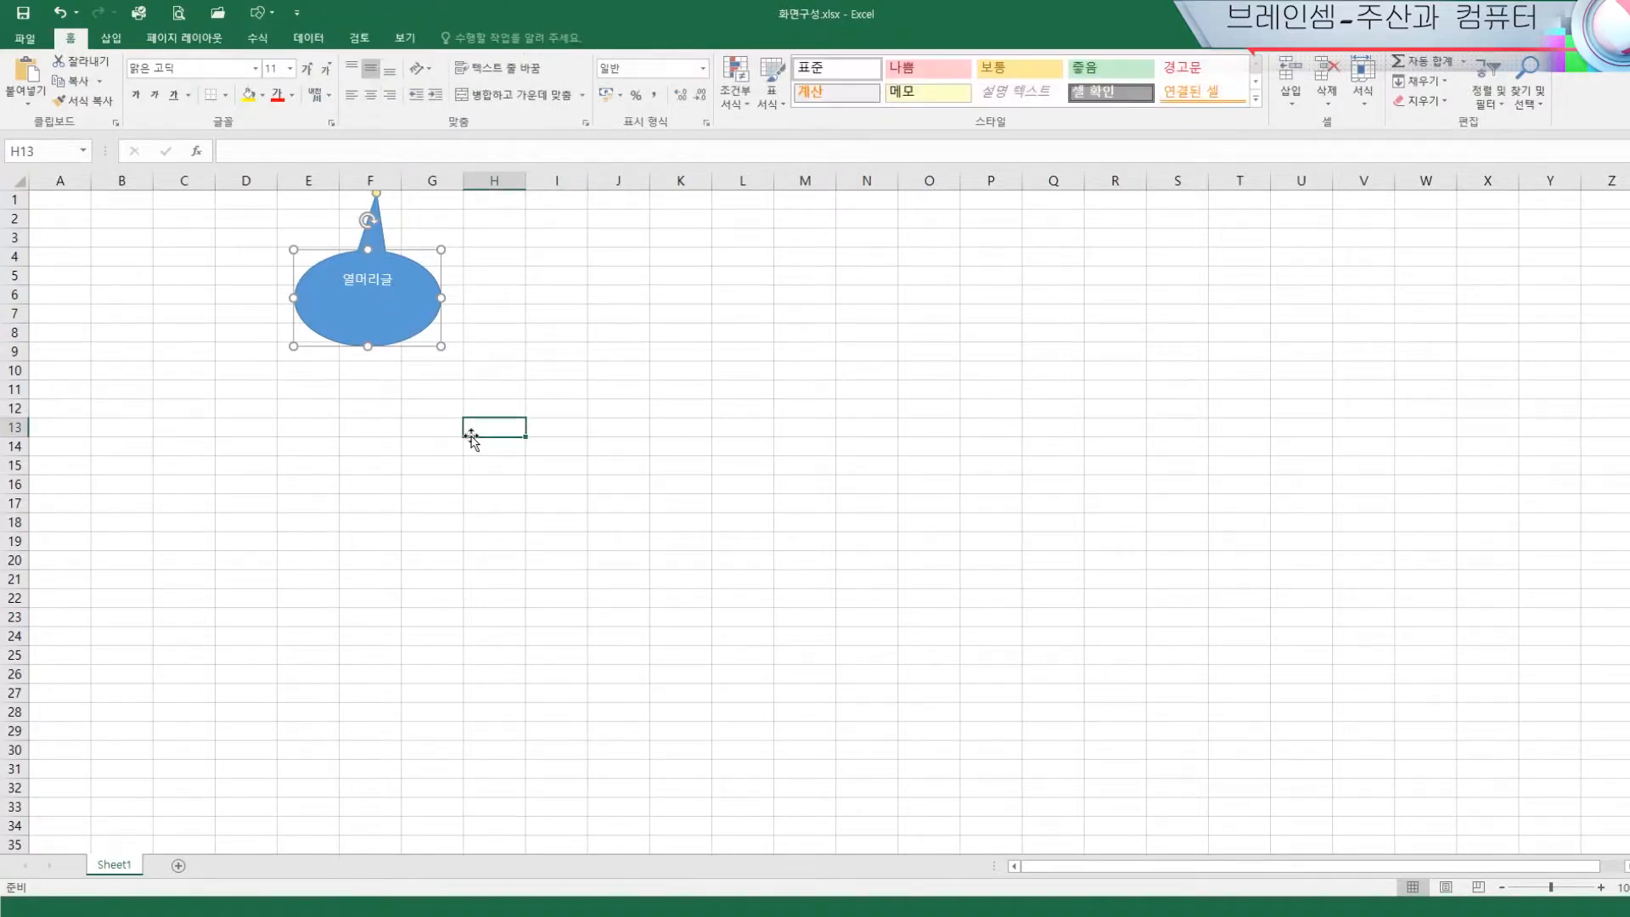
# Draw a rounded rectangle callout about 3.55 cm high and 4 cm wide over columns B to C, its tail pointing at the row 17 header
pyautogui.click(257, 13)
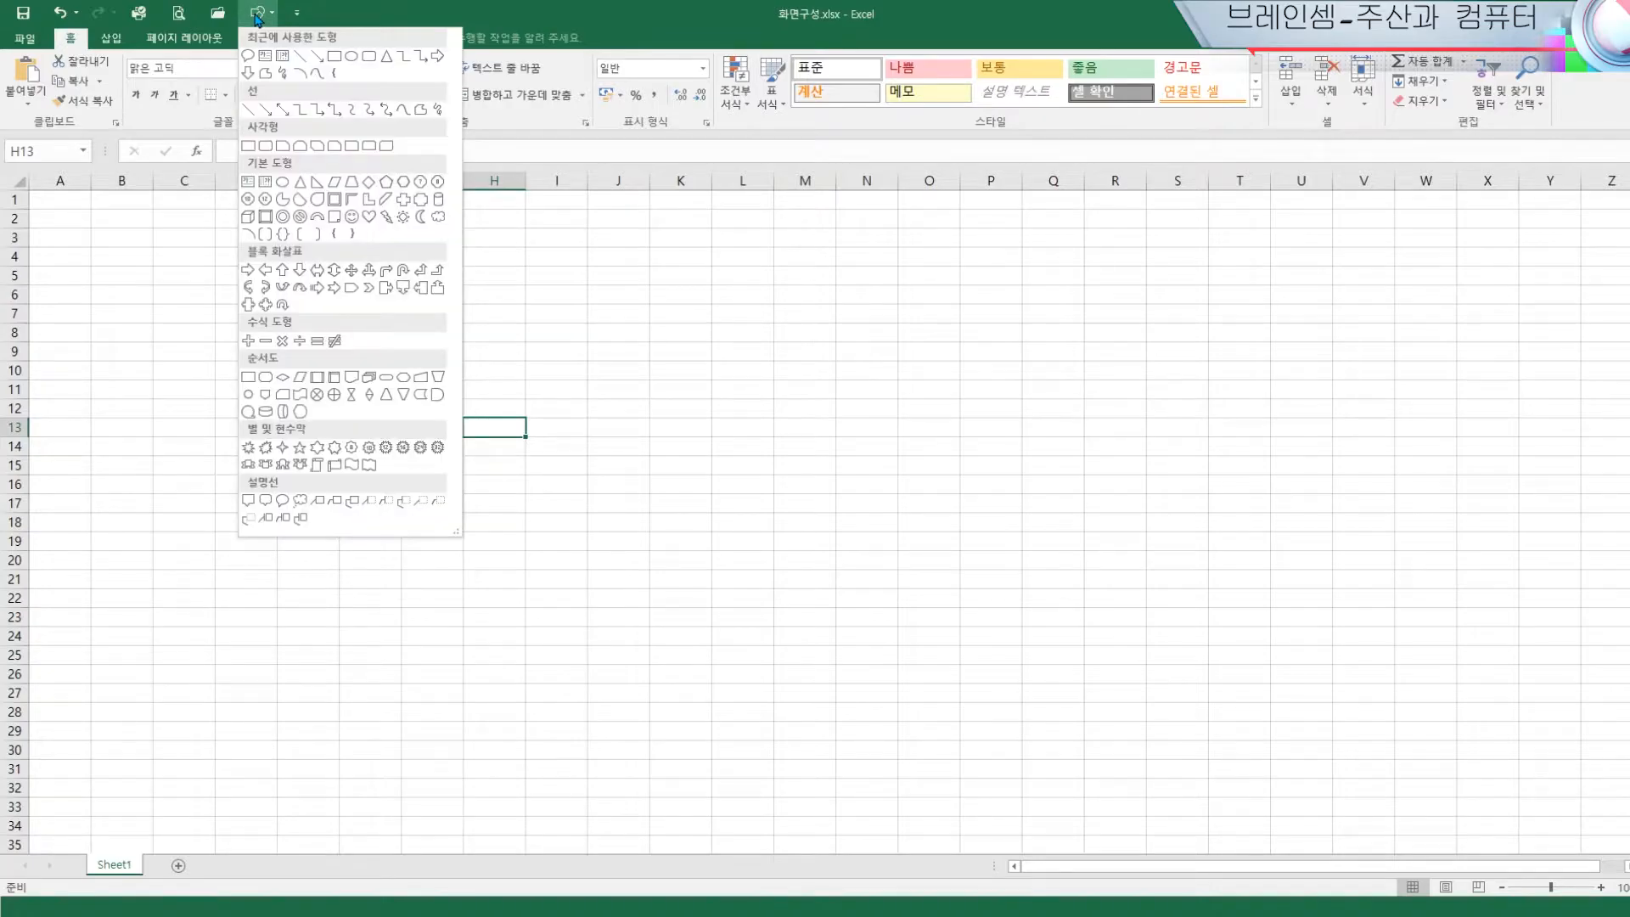
pyautogui.click(266, 502)
pyautogui.moveTo(85, 428)
pyautogui.mouseDown()
pyautogui.moveTo(215, 543)
pyautogui.moveTo(56, 550)
pyautogui.moveTo(30, 504)
pyautogui.mouseUp()
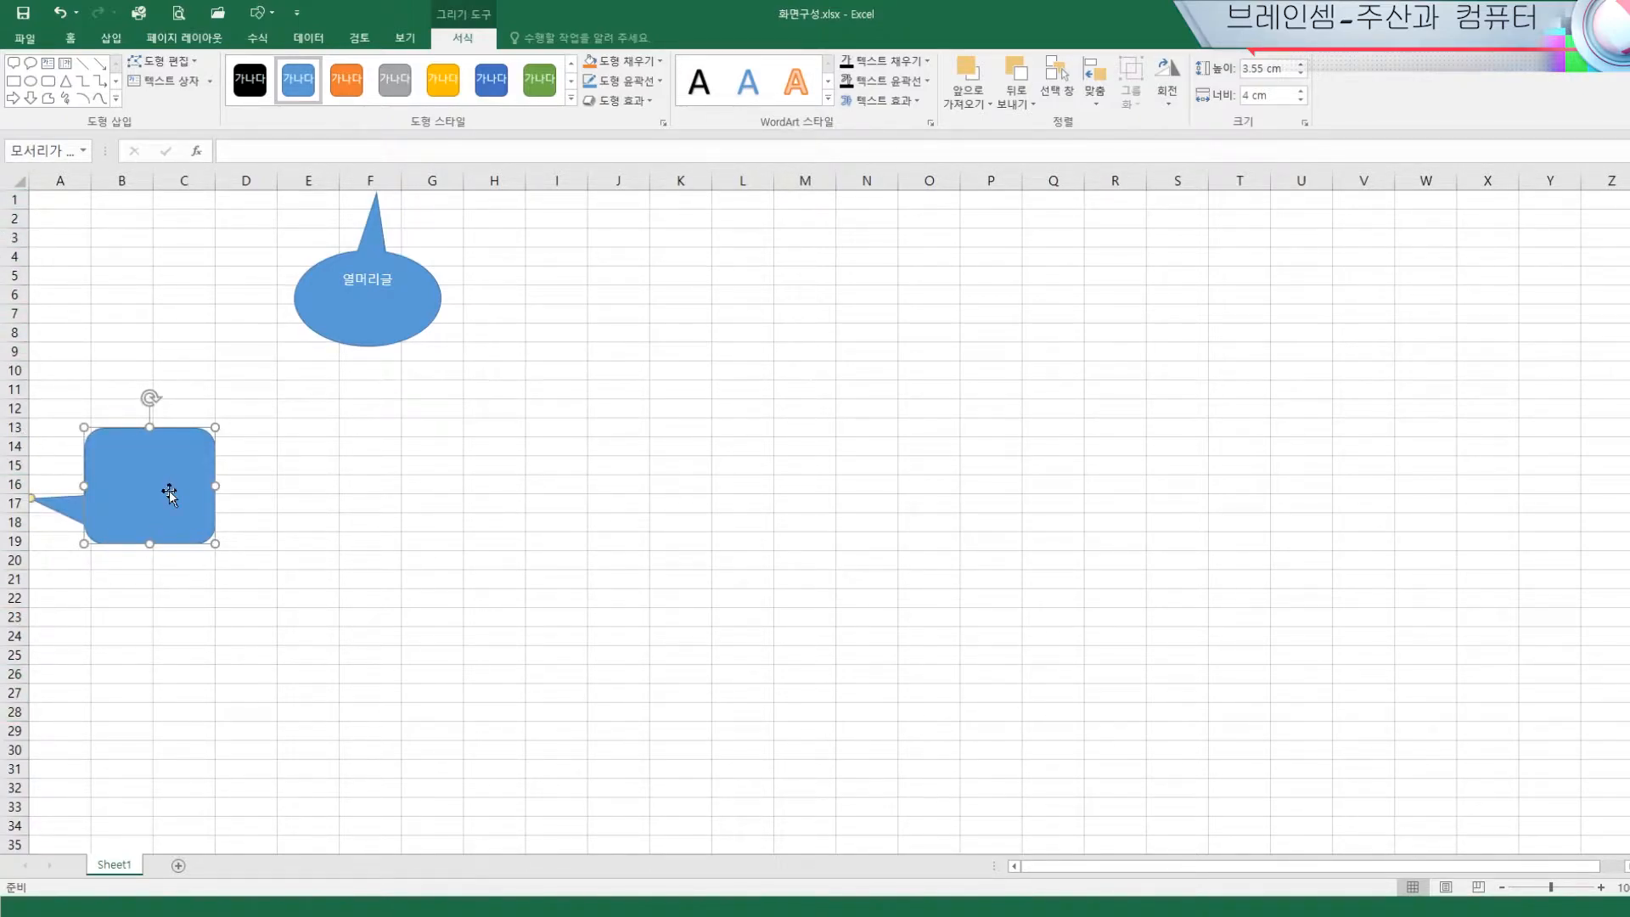
# Enter the text 행머리글 in the rounded rectangle callout and center it horizontally and vertically
pyautogui.write('행머리글')
pyautogui.click(346, 482)
pyautogui.click(210, 467)
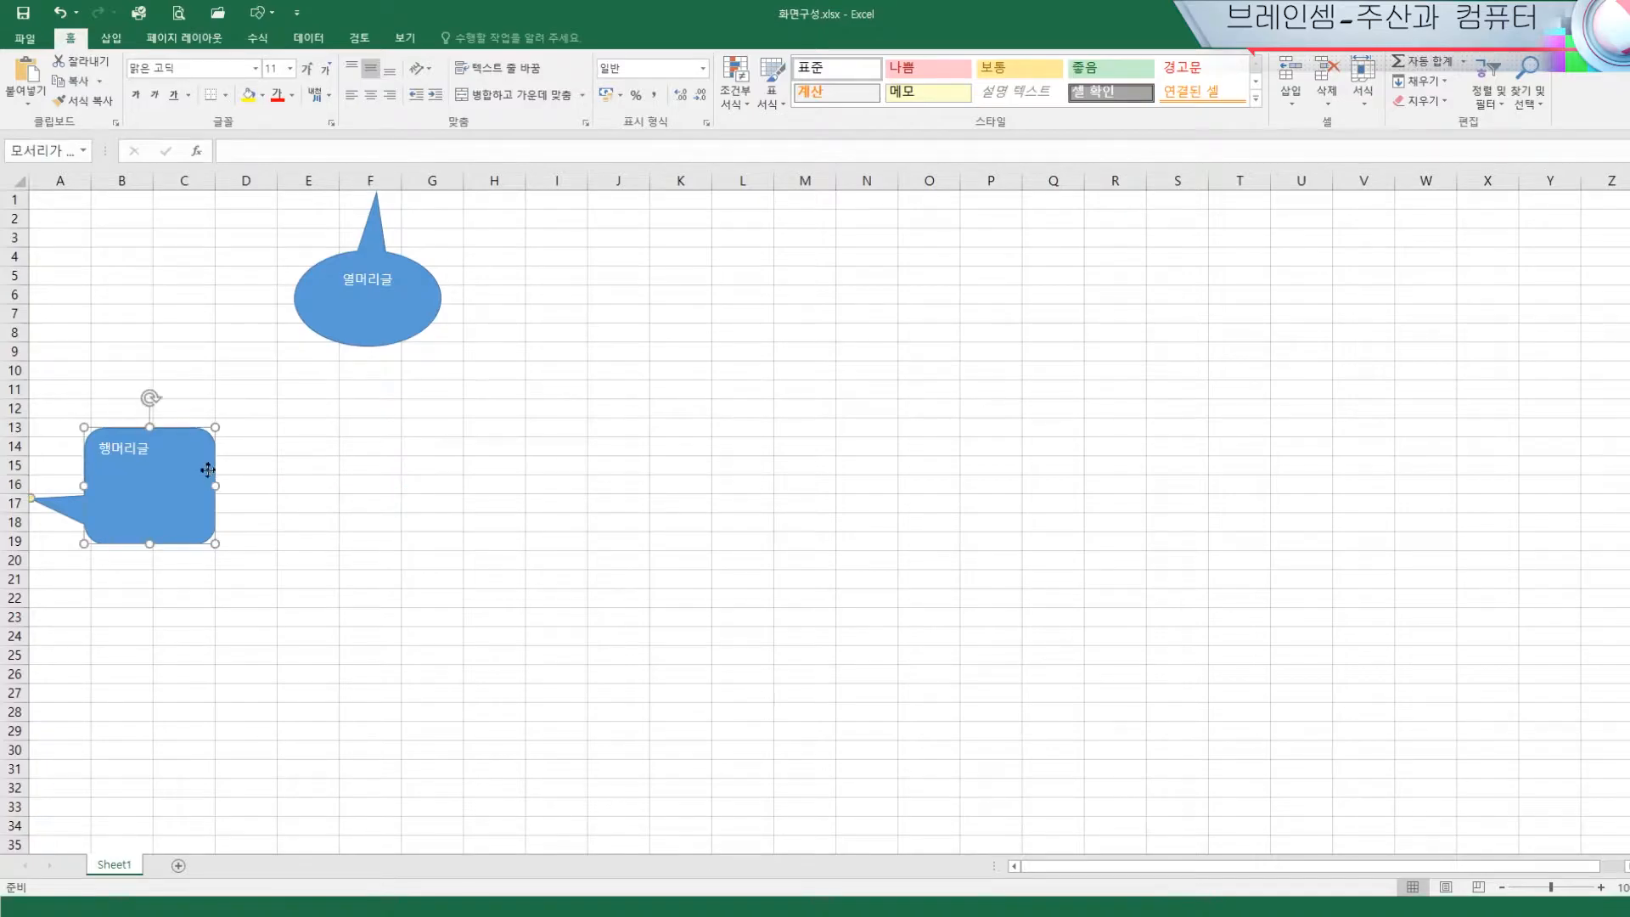
pyautogui.click(71, 40)
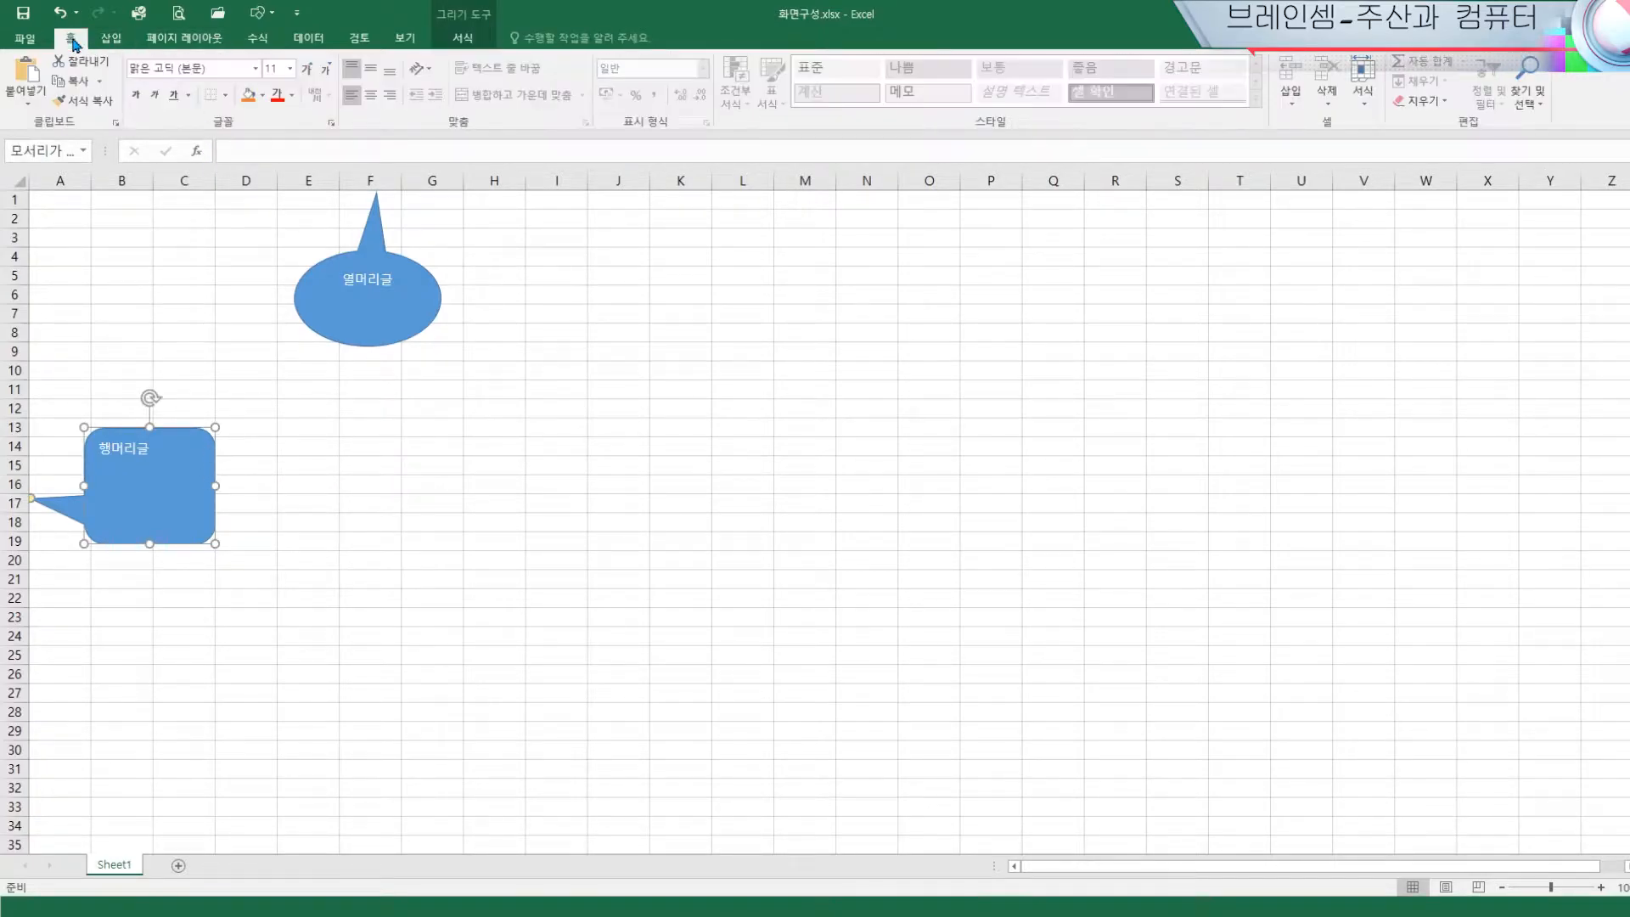
pyautogui.click(372, 96)
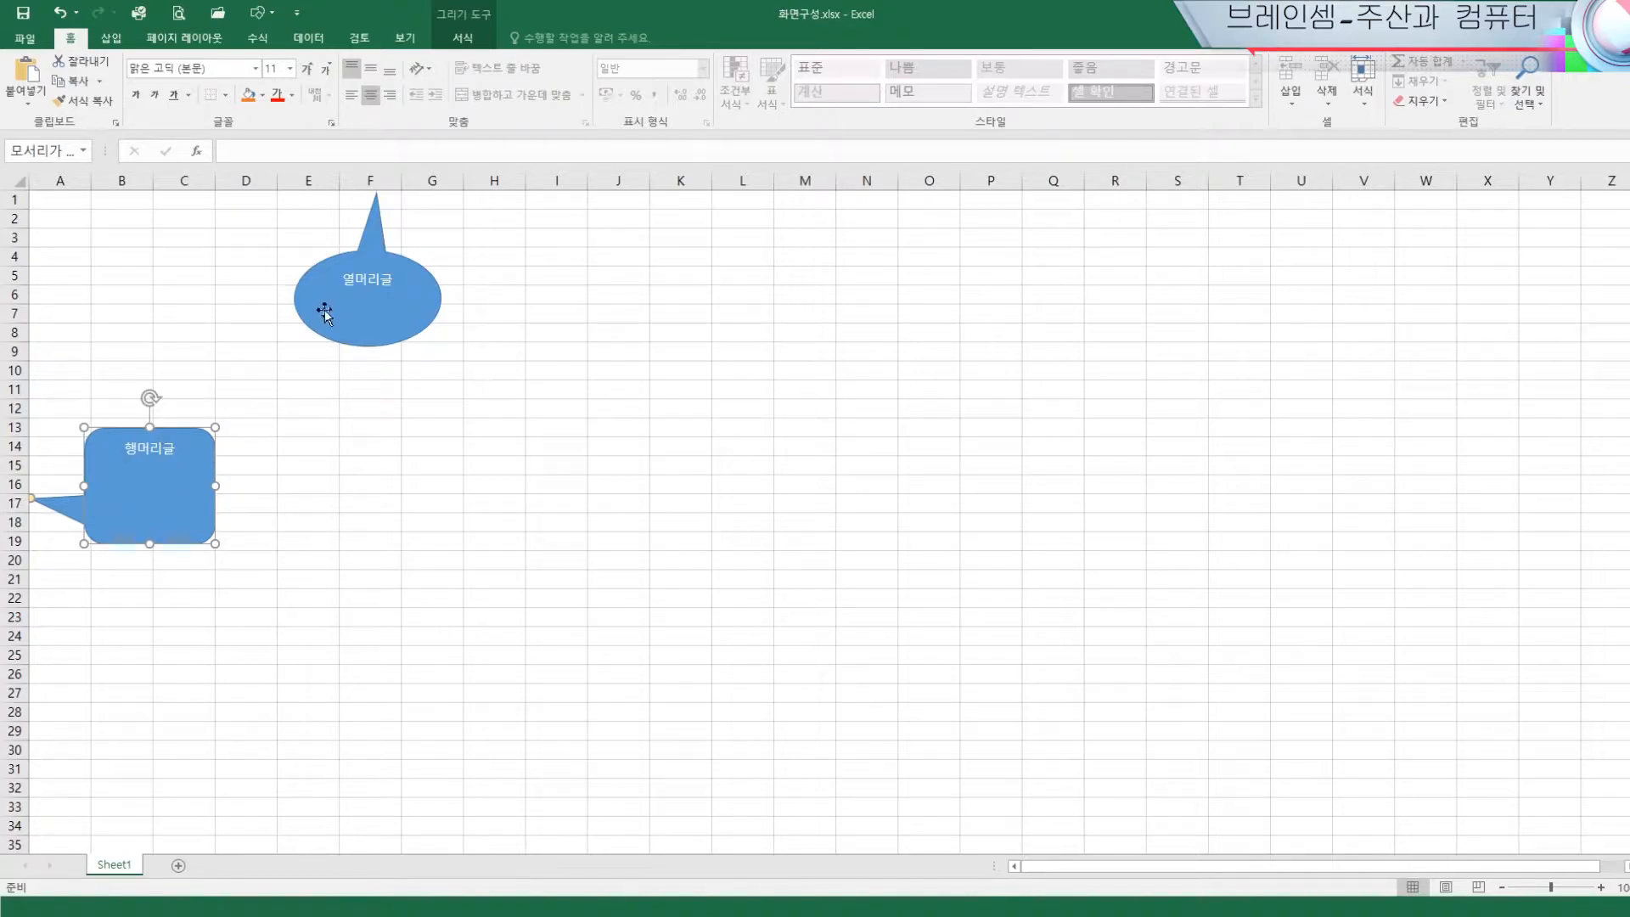
pyautogui.click(374, 75)
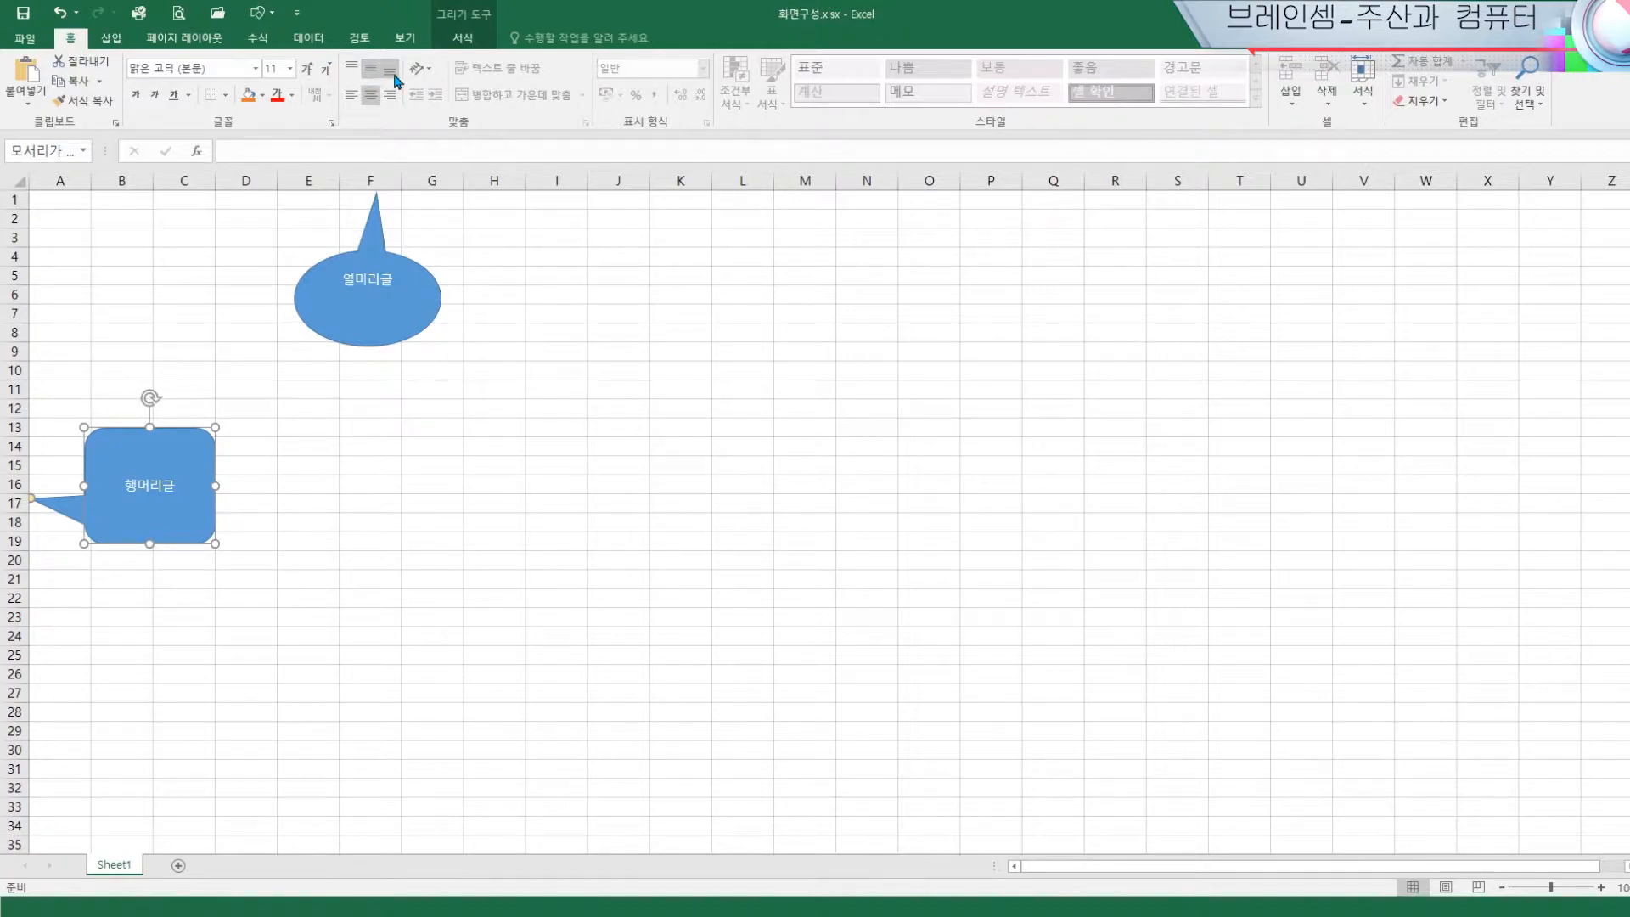
# Try top, bottom, left and right alignment on the 행머리글 text, returning it to middle and center
pyautogui.click(351, 72)
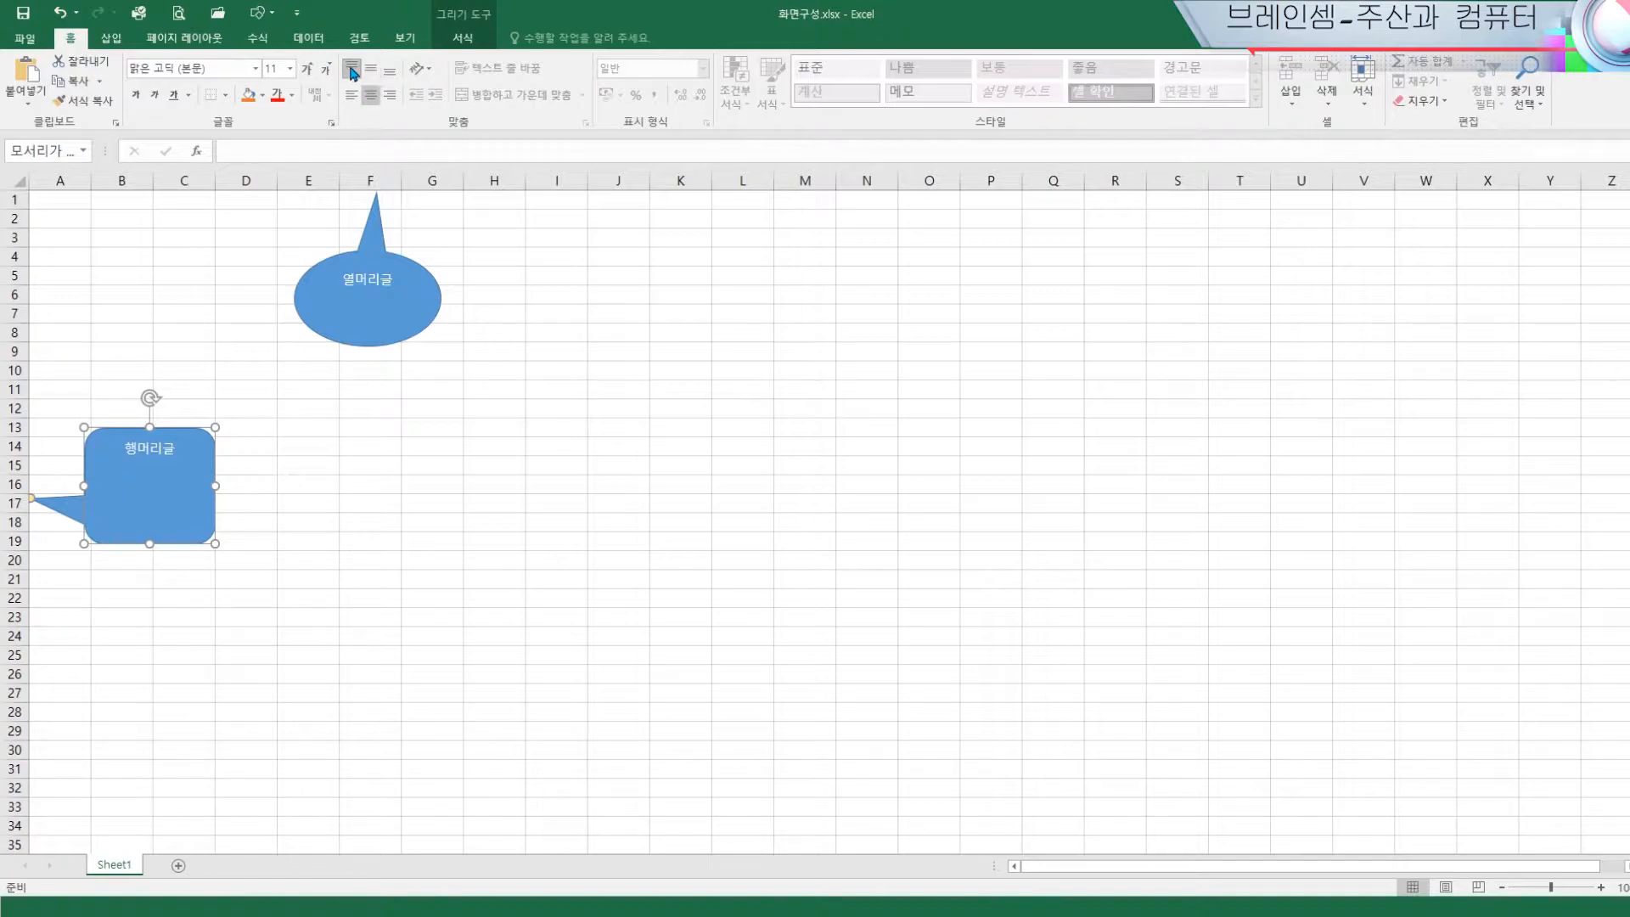
pyautogui.click(372, 75)
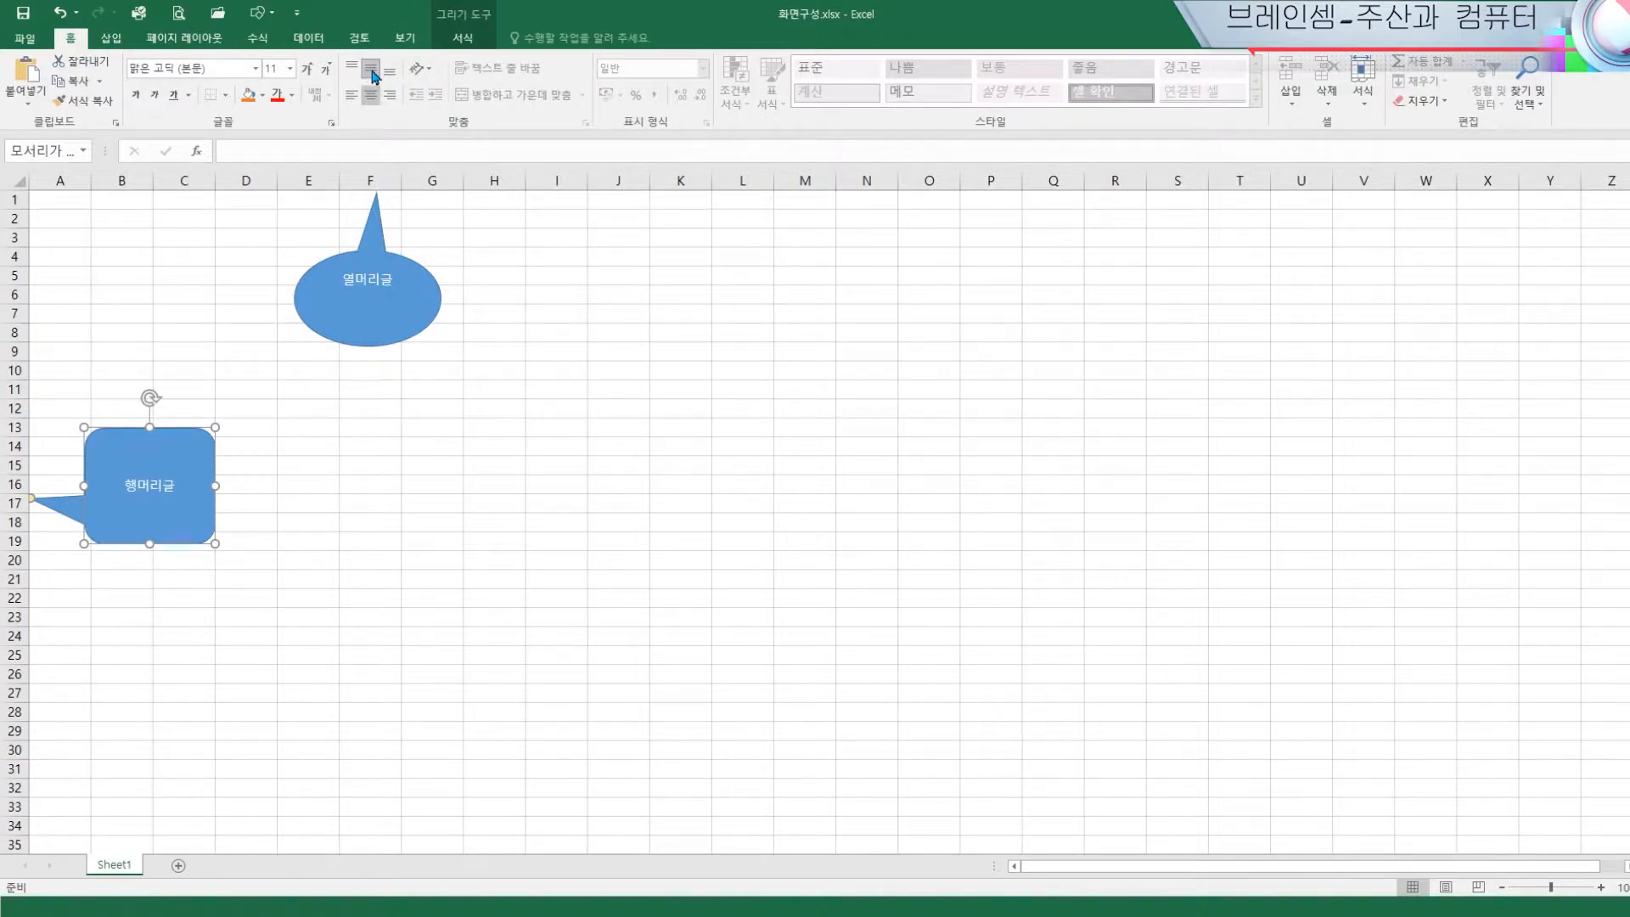
pyautogui.click(390, 75)
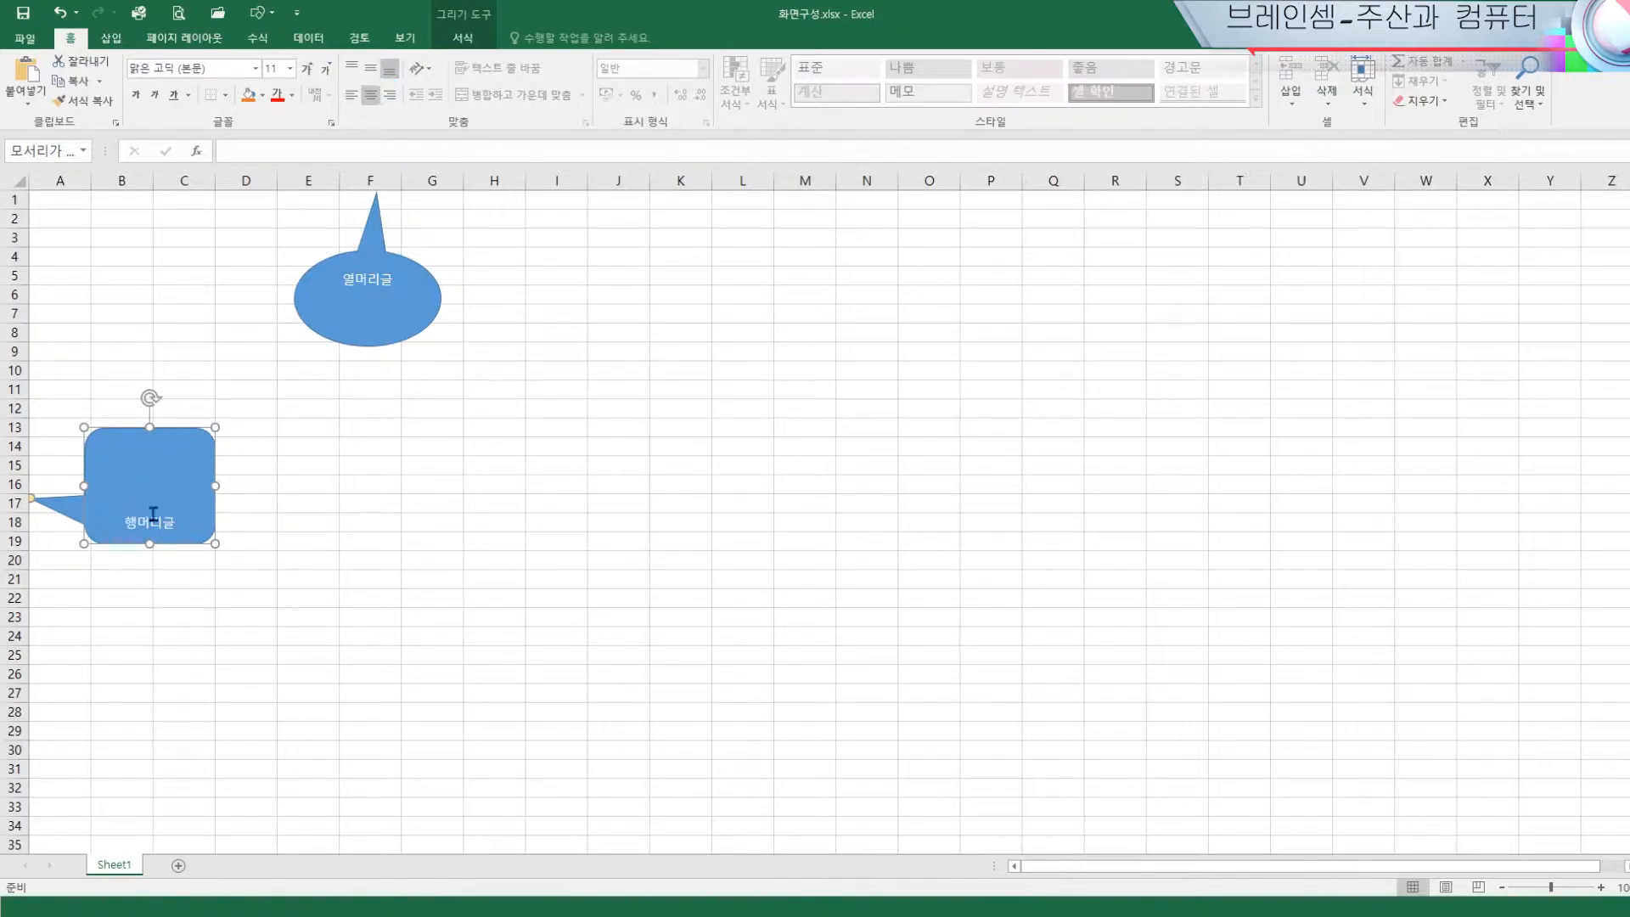
pyautogui.click(371, 76)
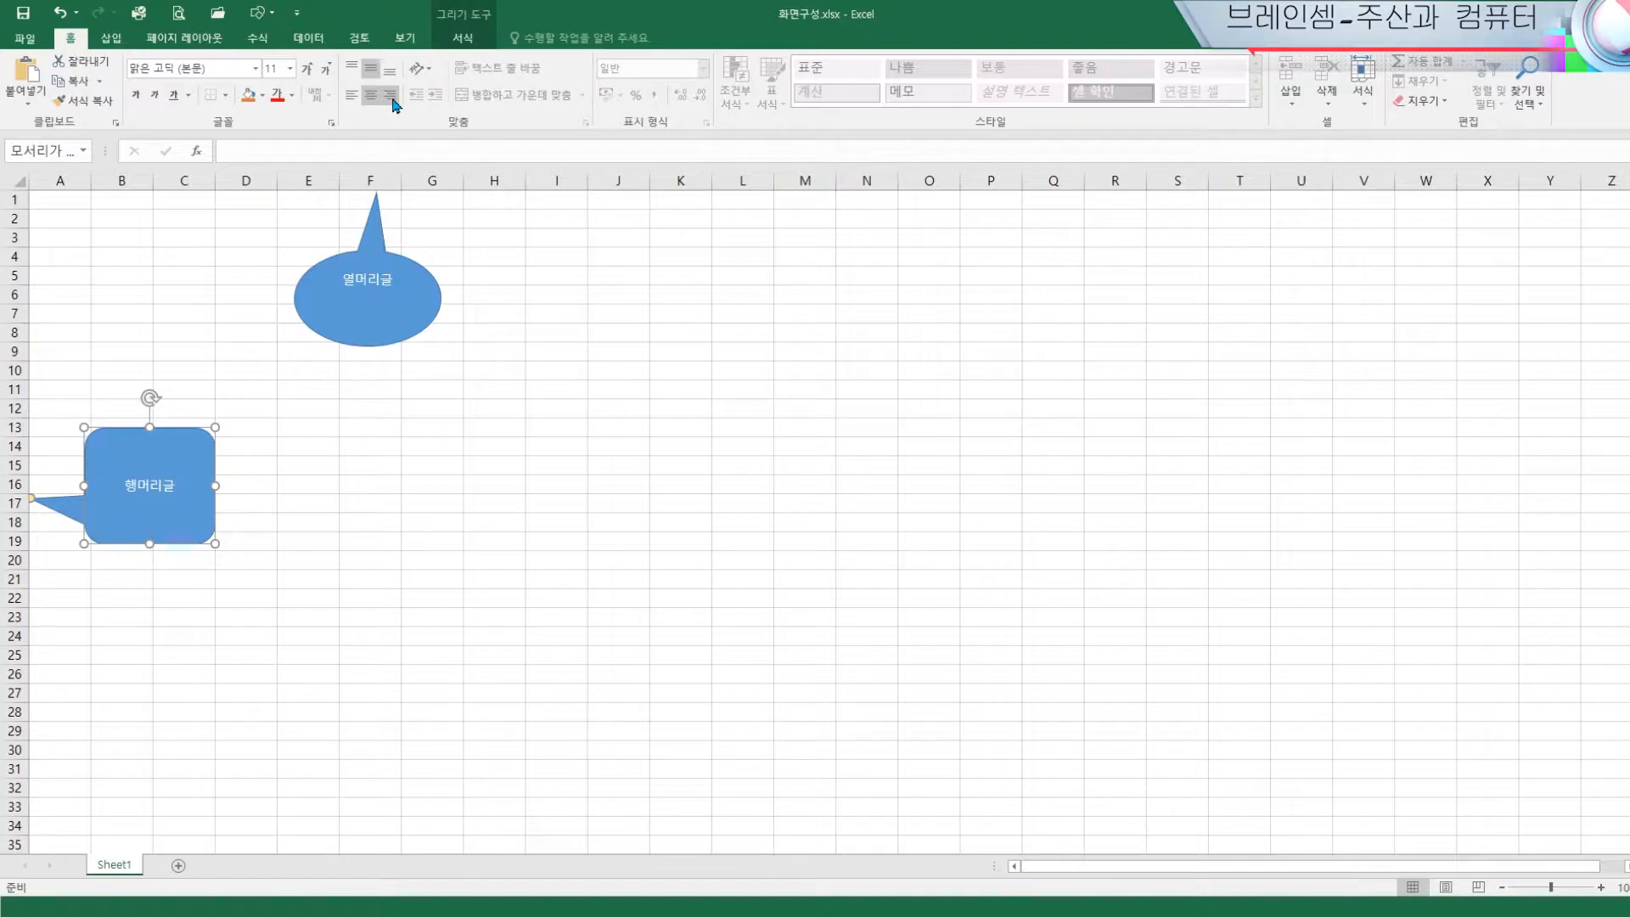
pyautogui.click(353, 96)
pyautogui.click(371, 100)
pyautogui.click(389, 99)
pyautogui.click(371, 95)
# Align the 열머리글 text to the vertical middle of the oval callout
pyautogui.click(399, 316)
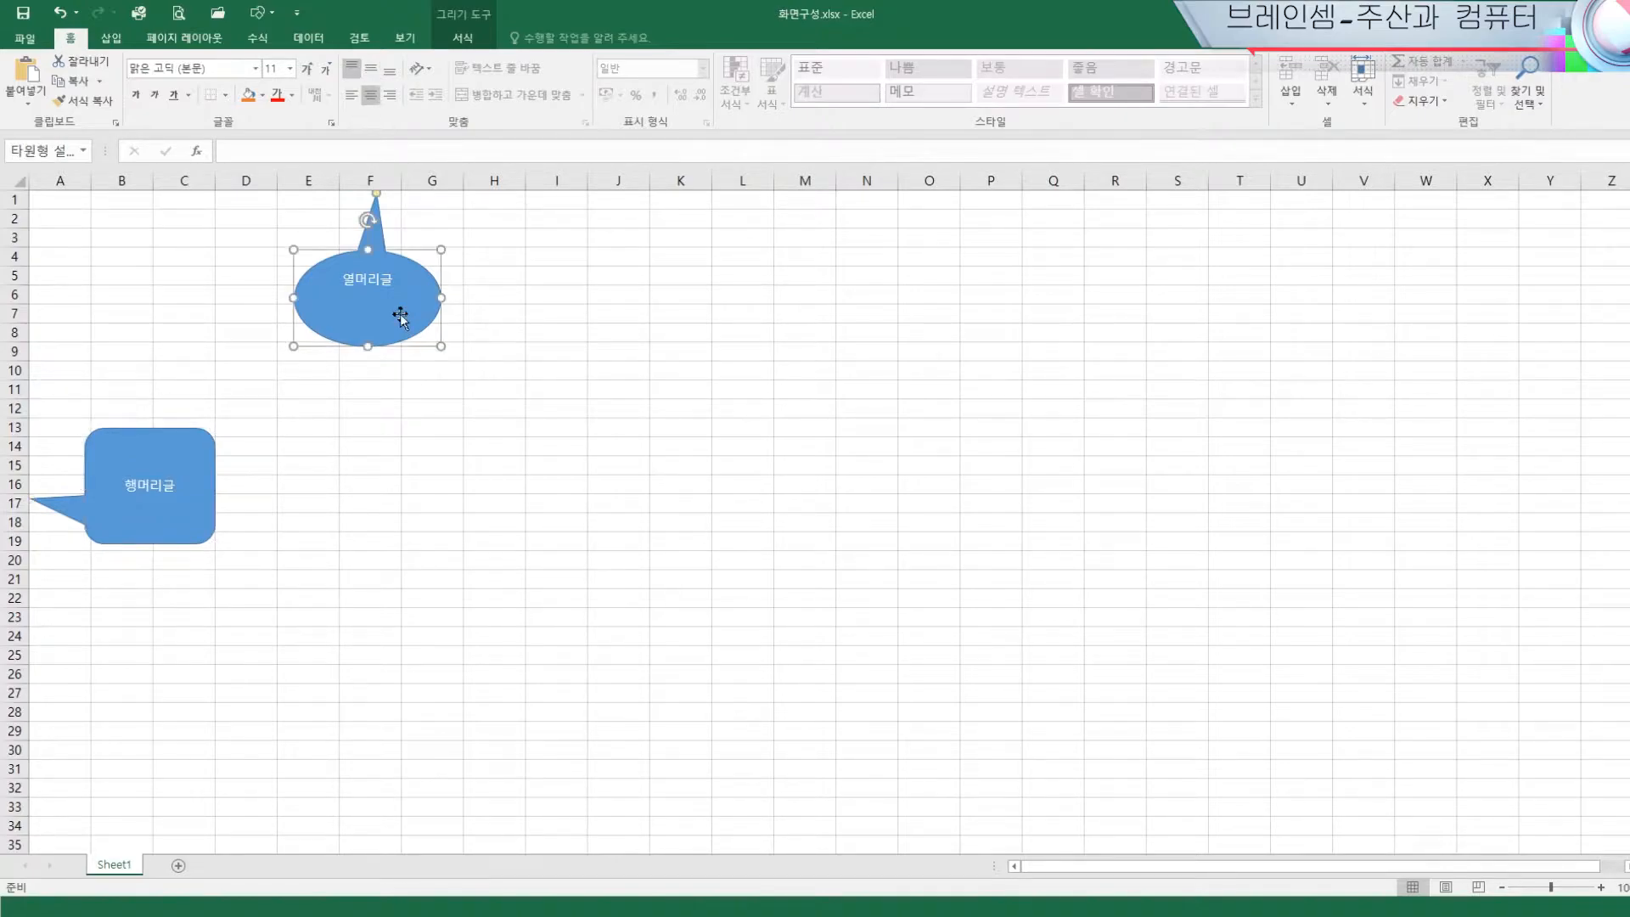
pyautogui.click(372, 71)
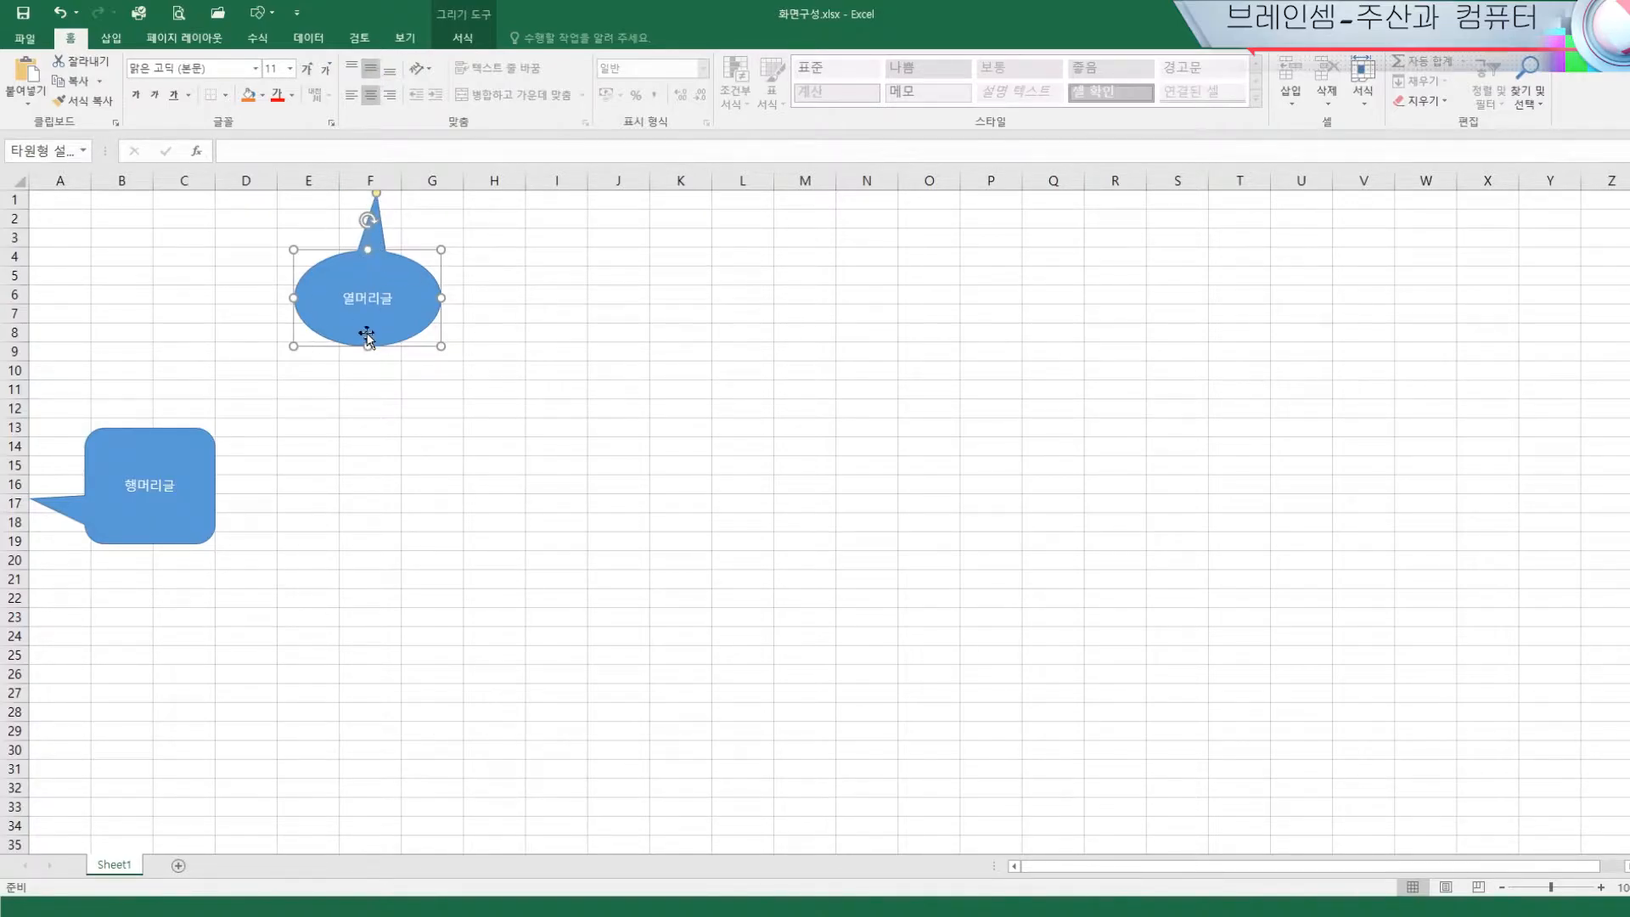
pyautogui.click(356, 488)
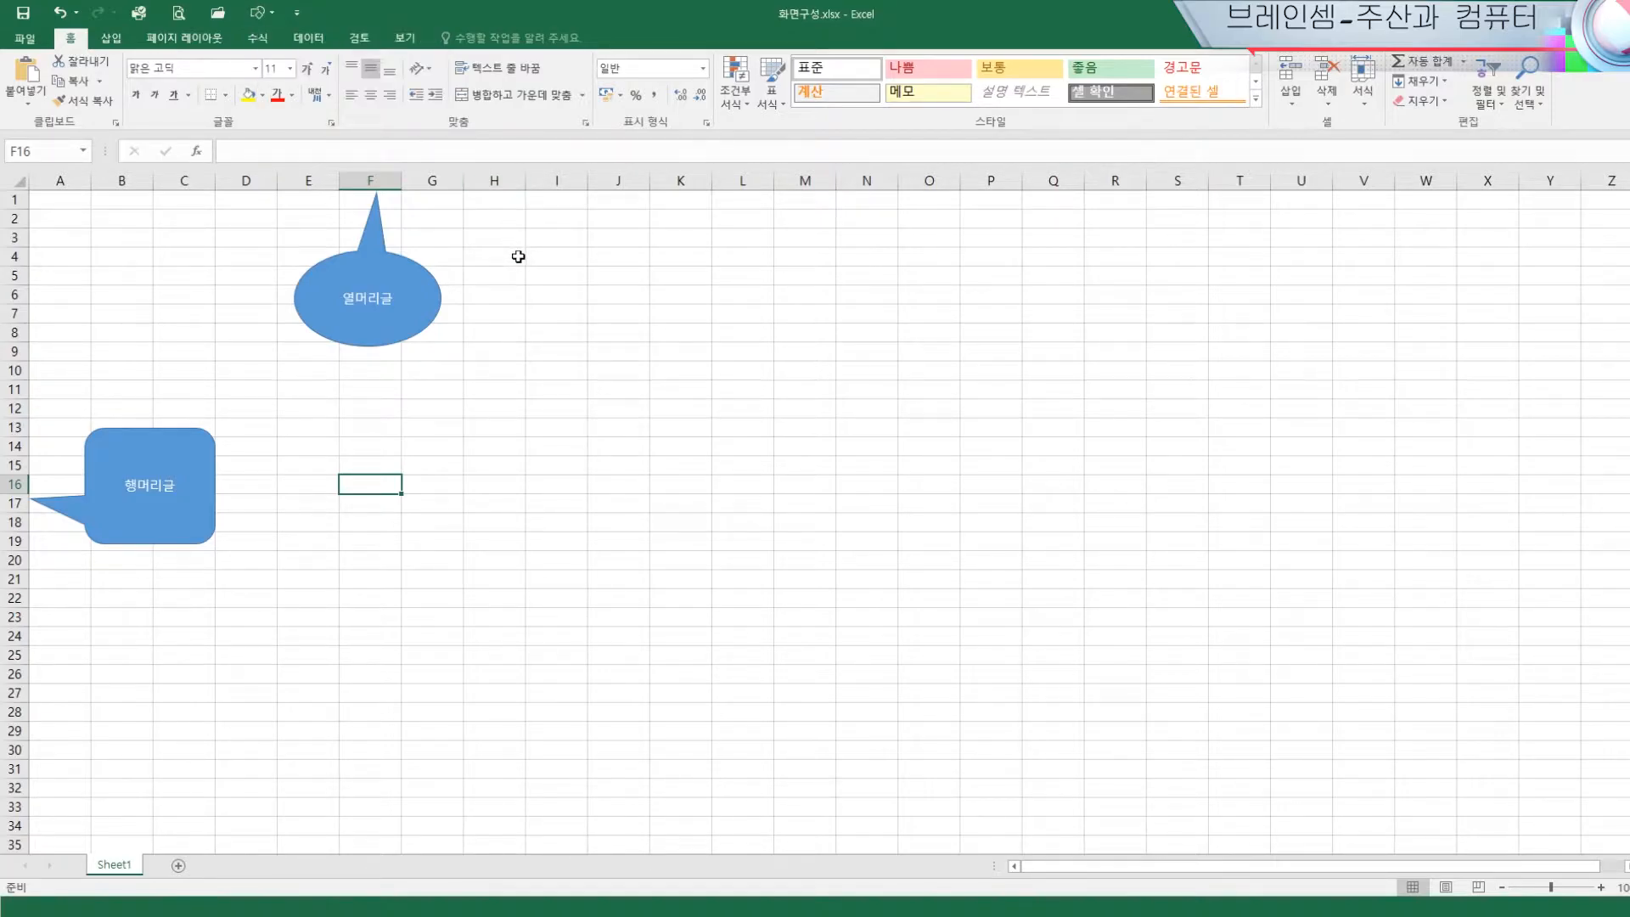
pyautogui.click(114, 40)
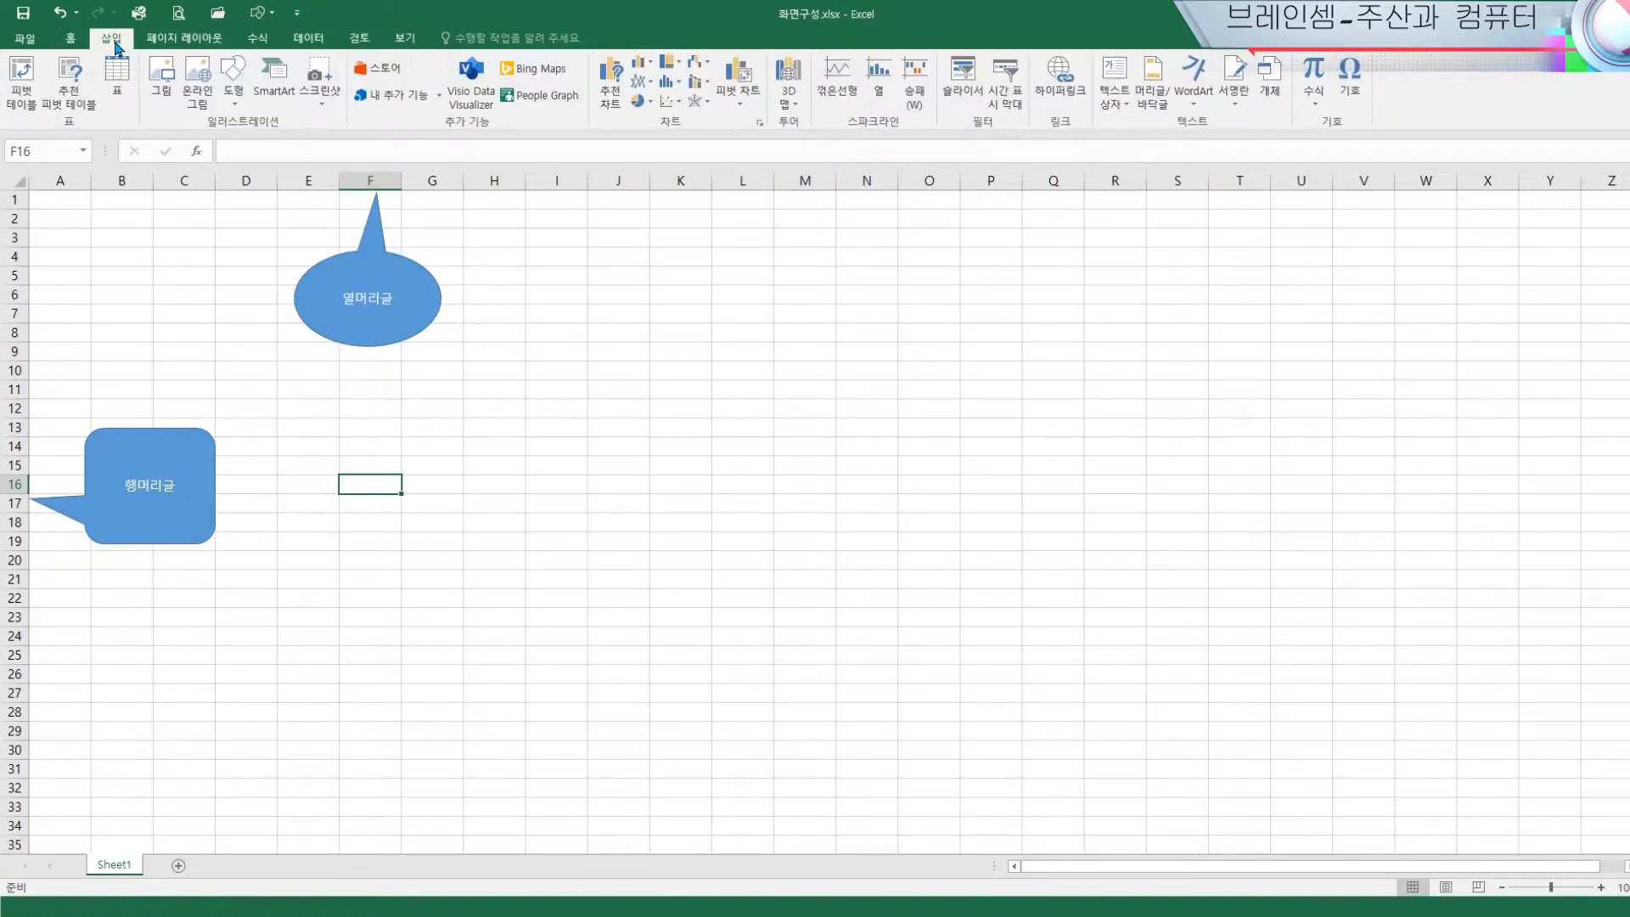
pyautogui.click(238, 92)
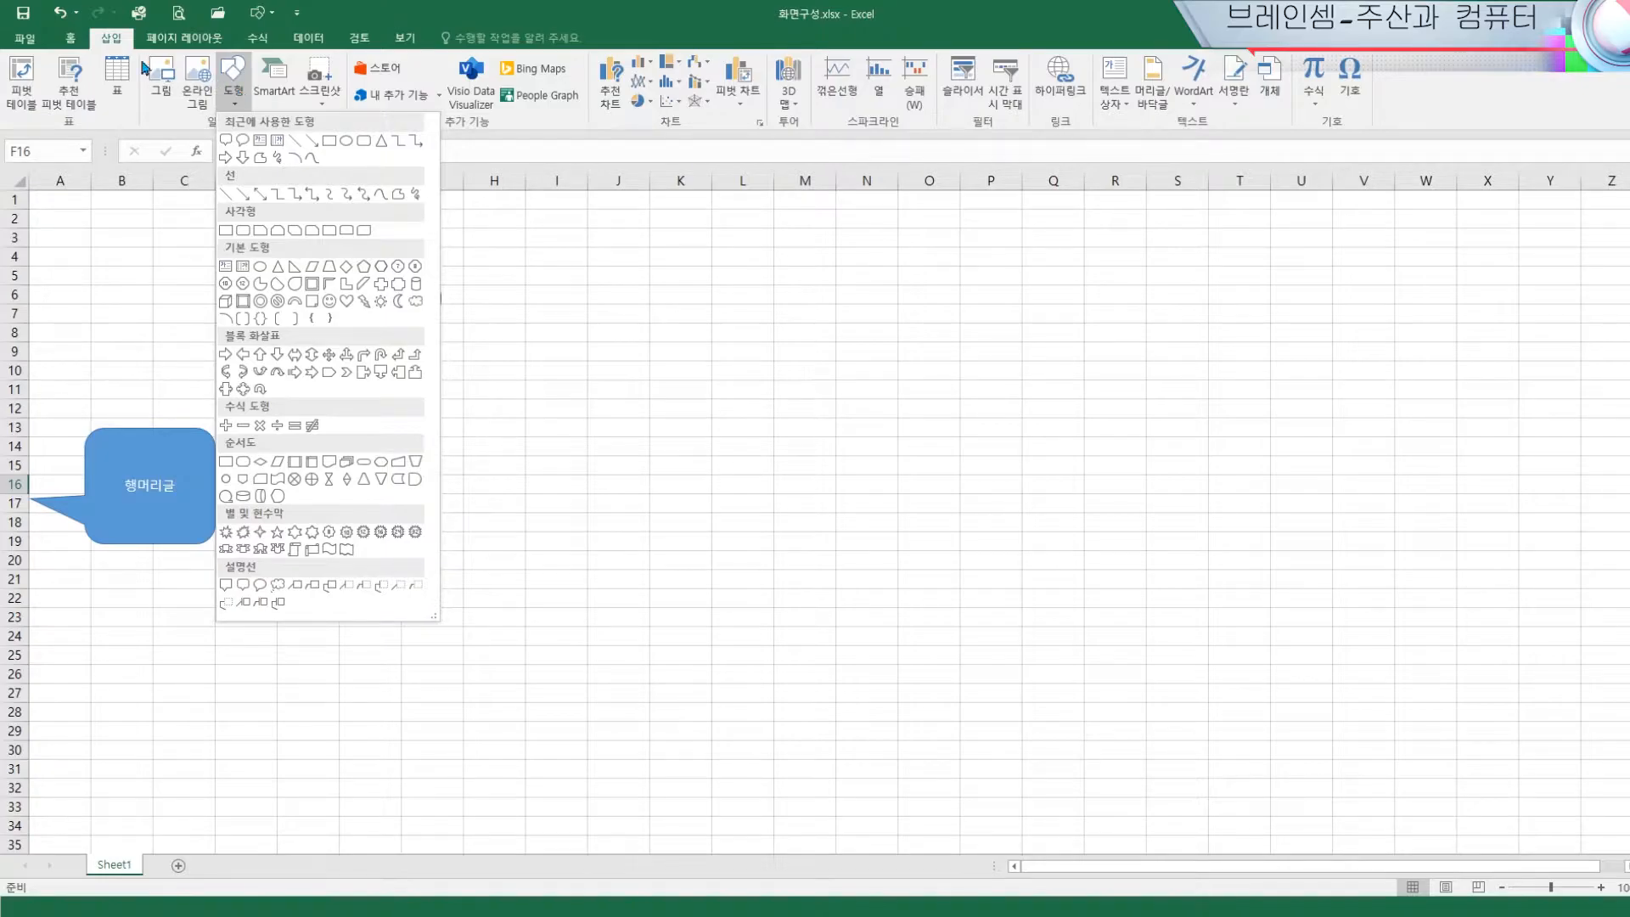
pyautogui.click(68, 40)
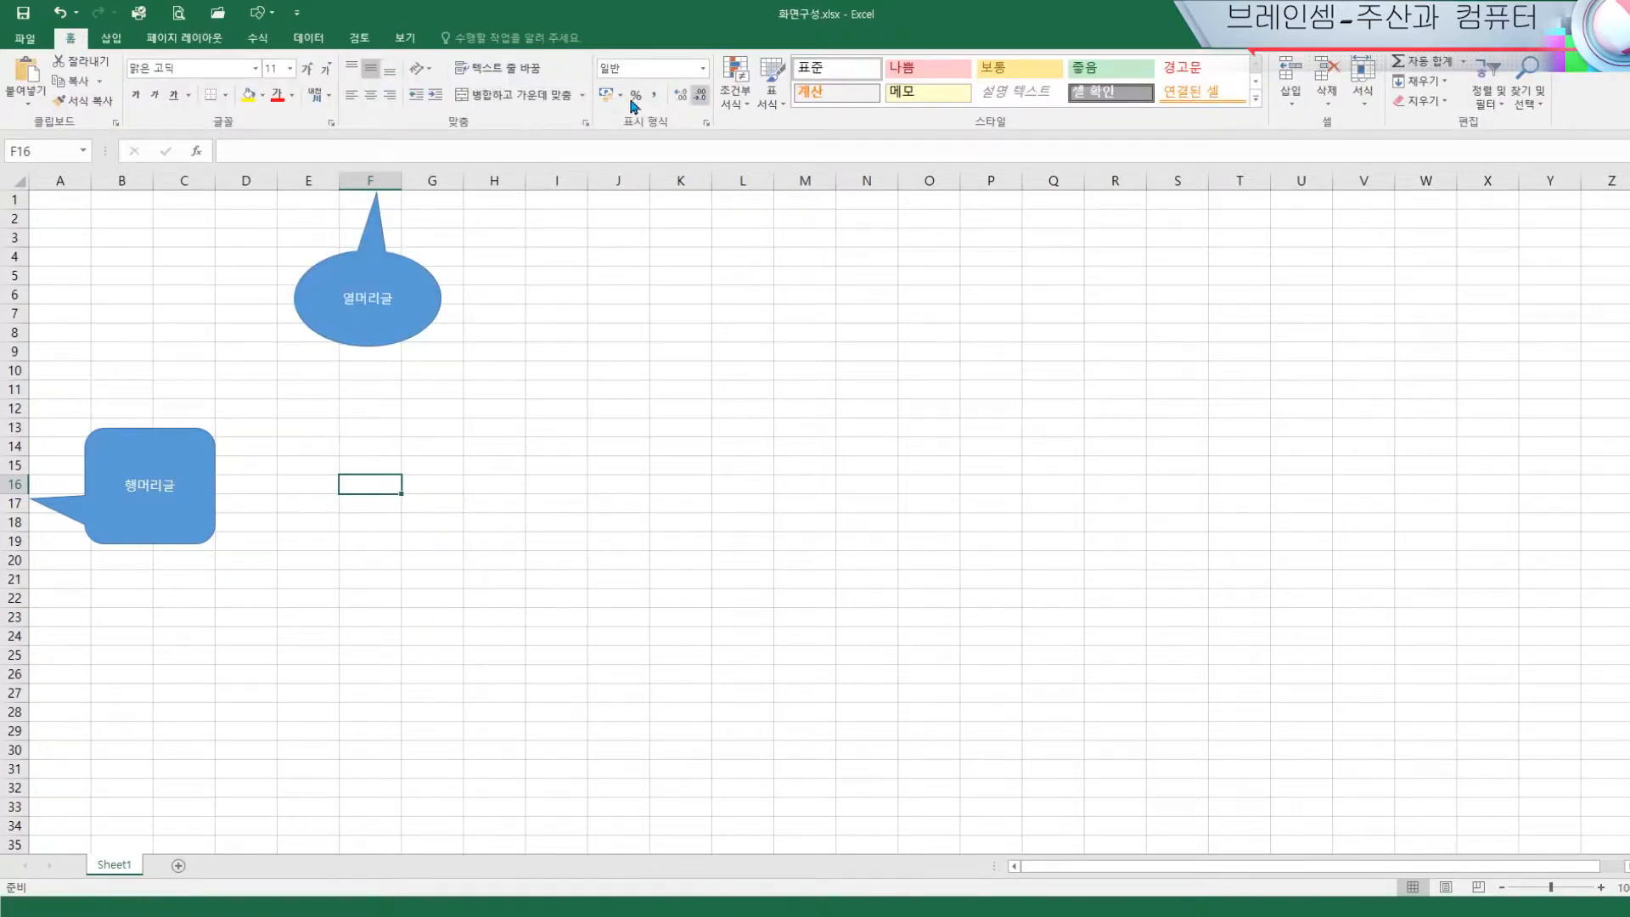
pyautogui.click(111, 38)
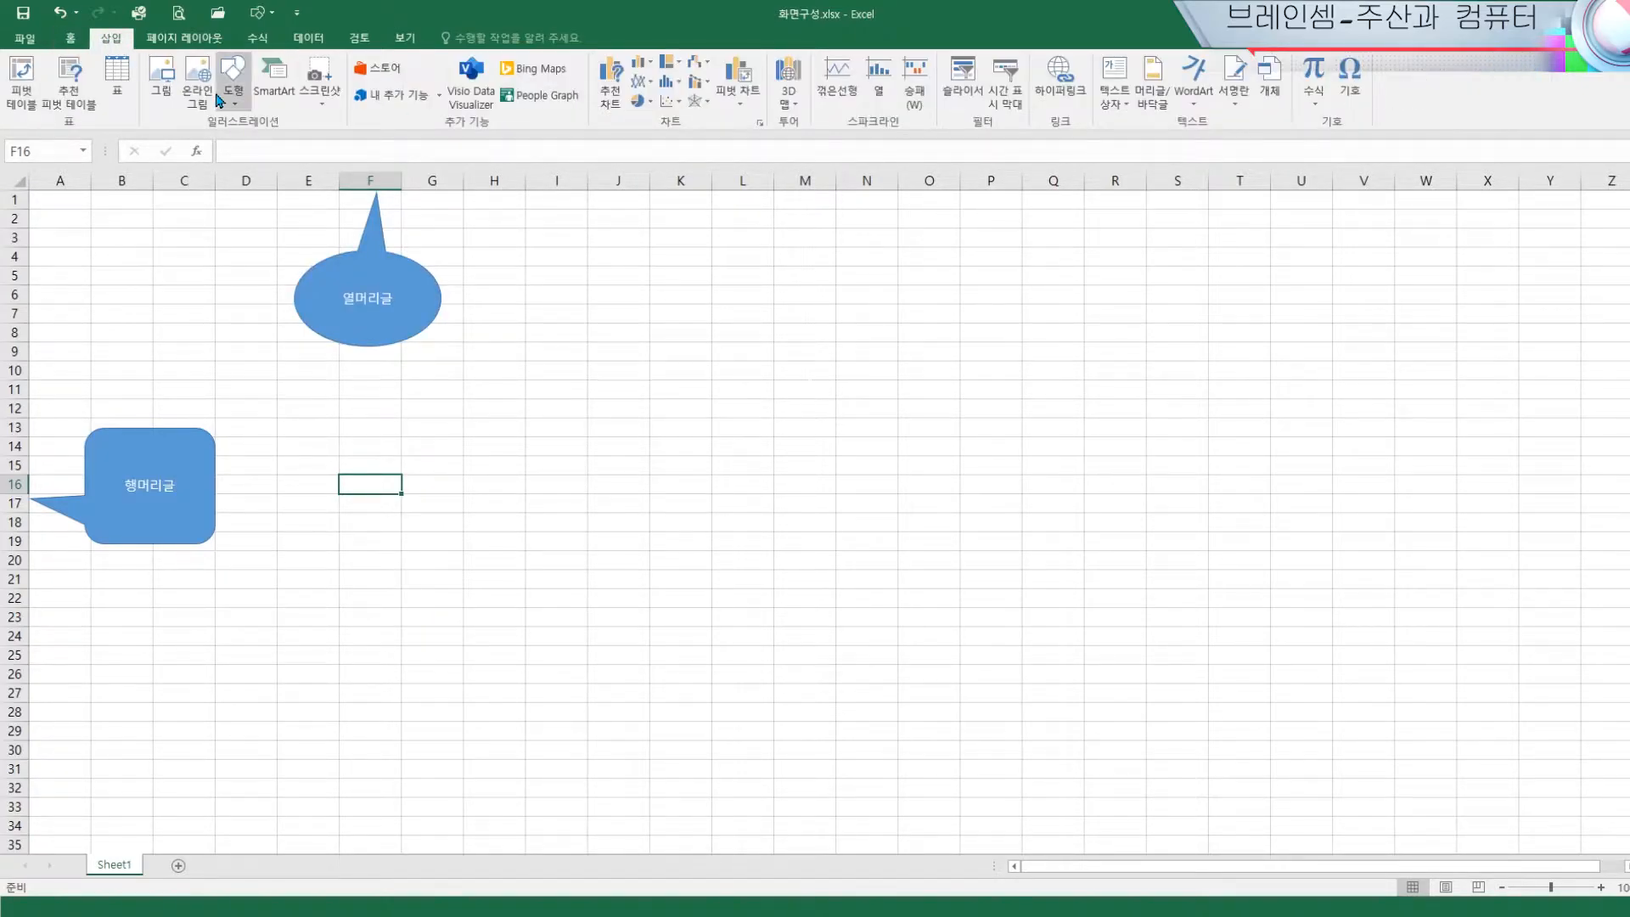
pyautogui.click(71, 39)
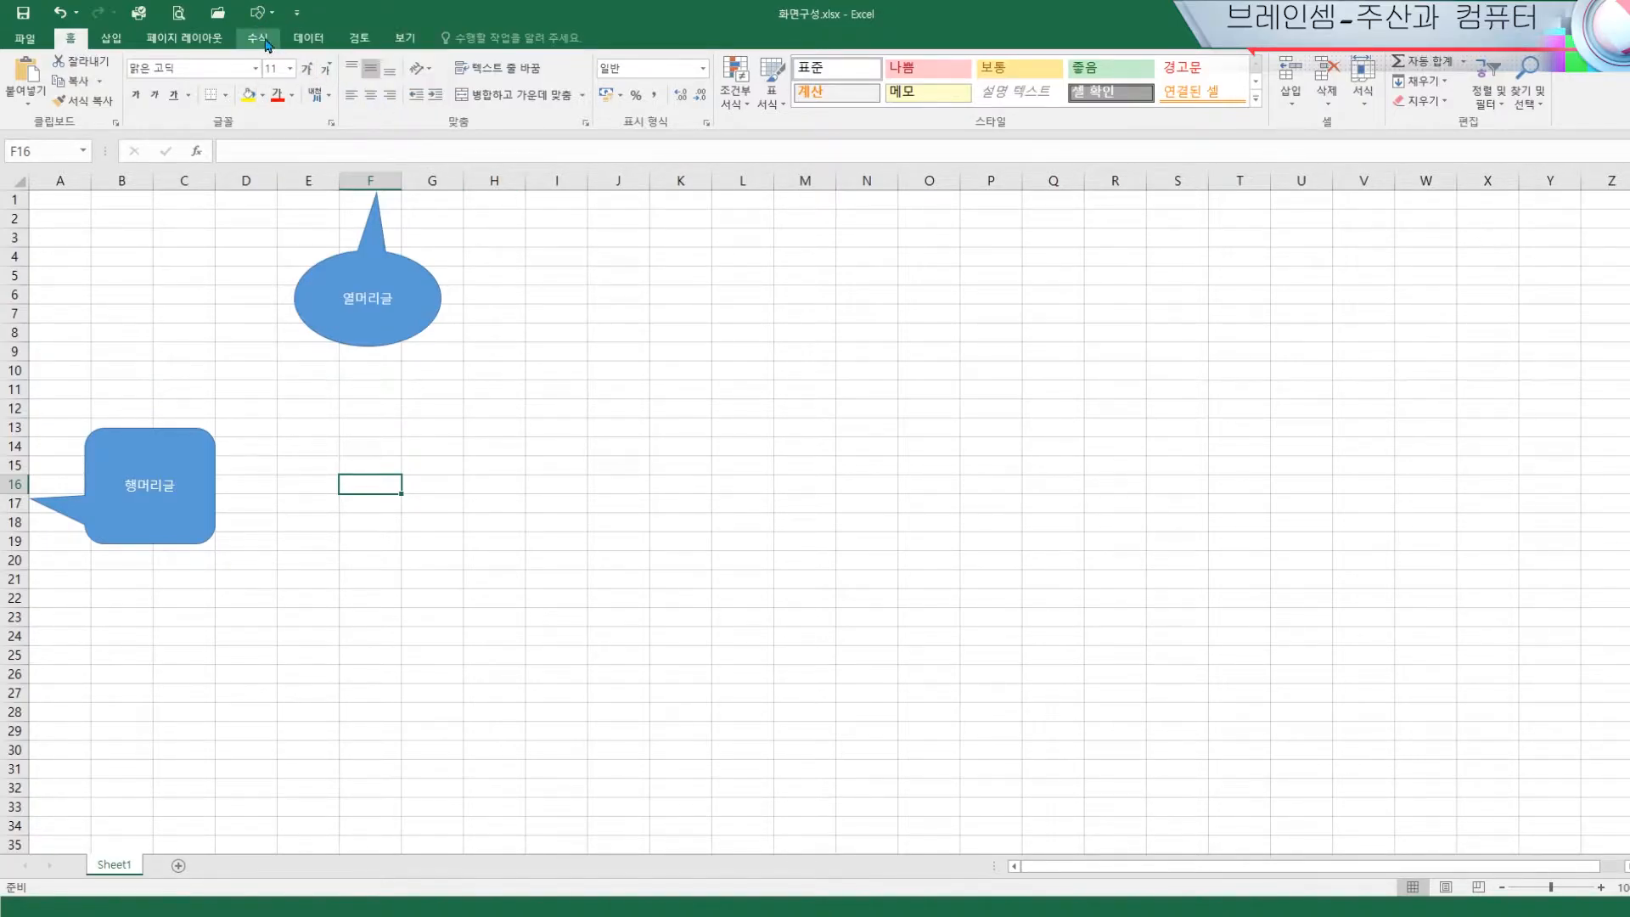
# Draw a circle about 2.3 cm high and wide over columns K and L, starting near row 6
pyautogui.click(259, 14)
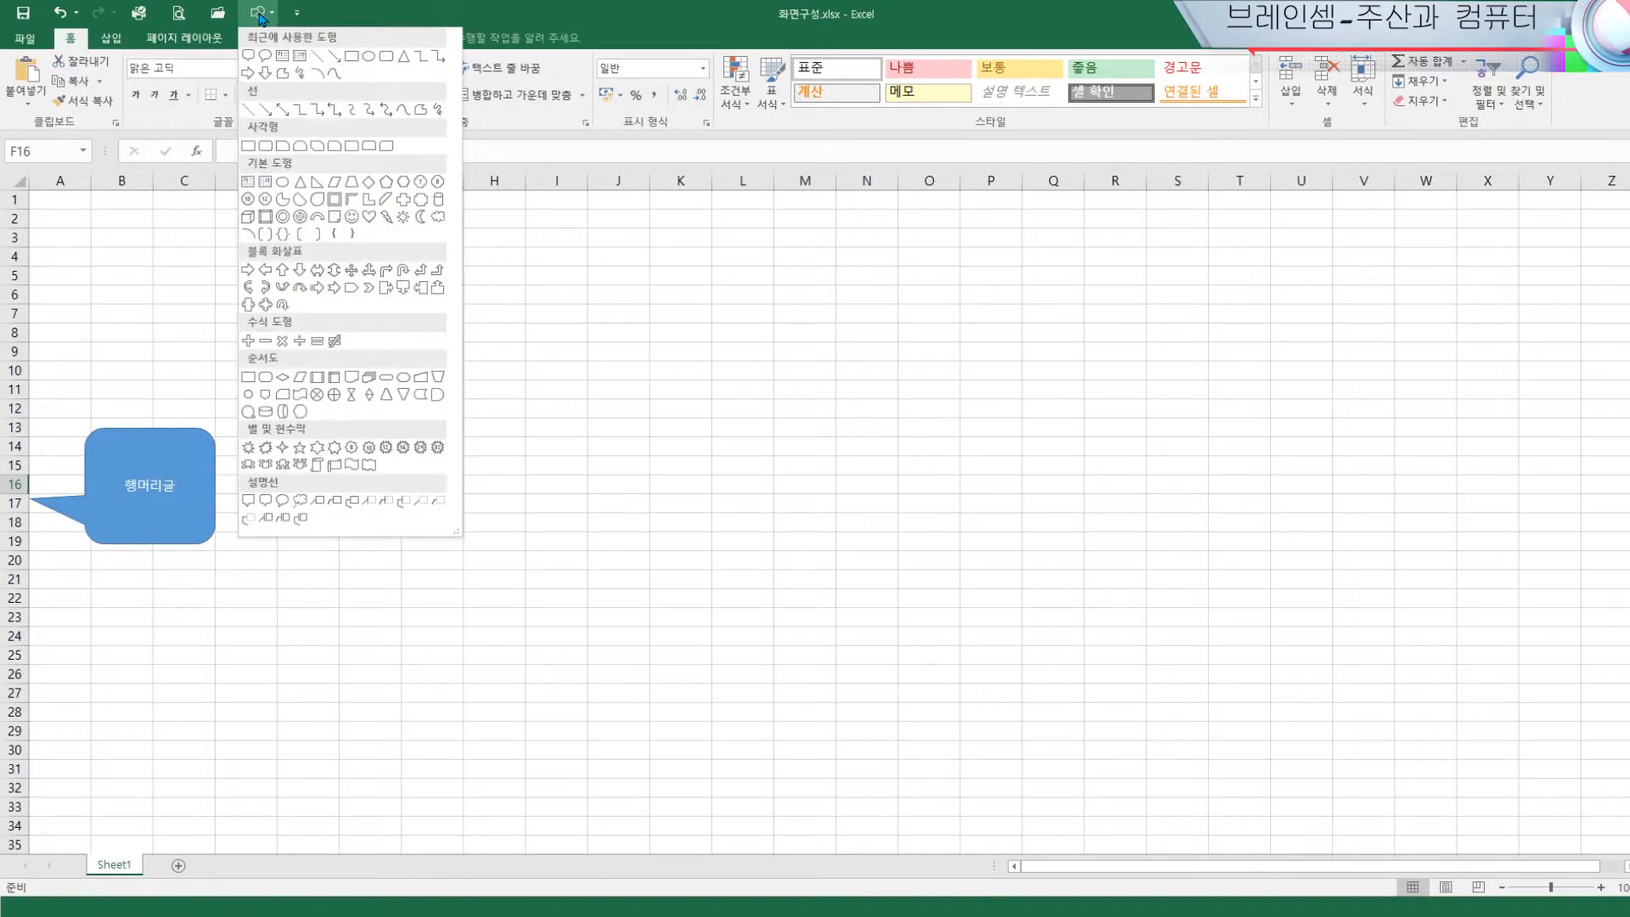
pyautogui.click(369, 57)
pyautogui.moveTo(695, 300)
pyautogui.mouseDown()
pyautogui.moveTo(749, 375)
pyautogui.moveTo(770, 376)
pyautogui.mouseUp()
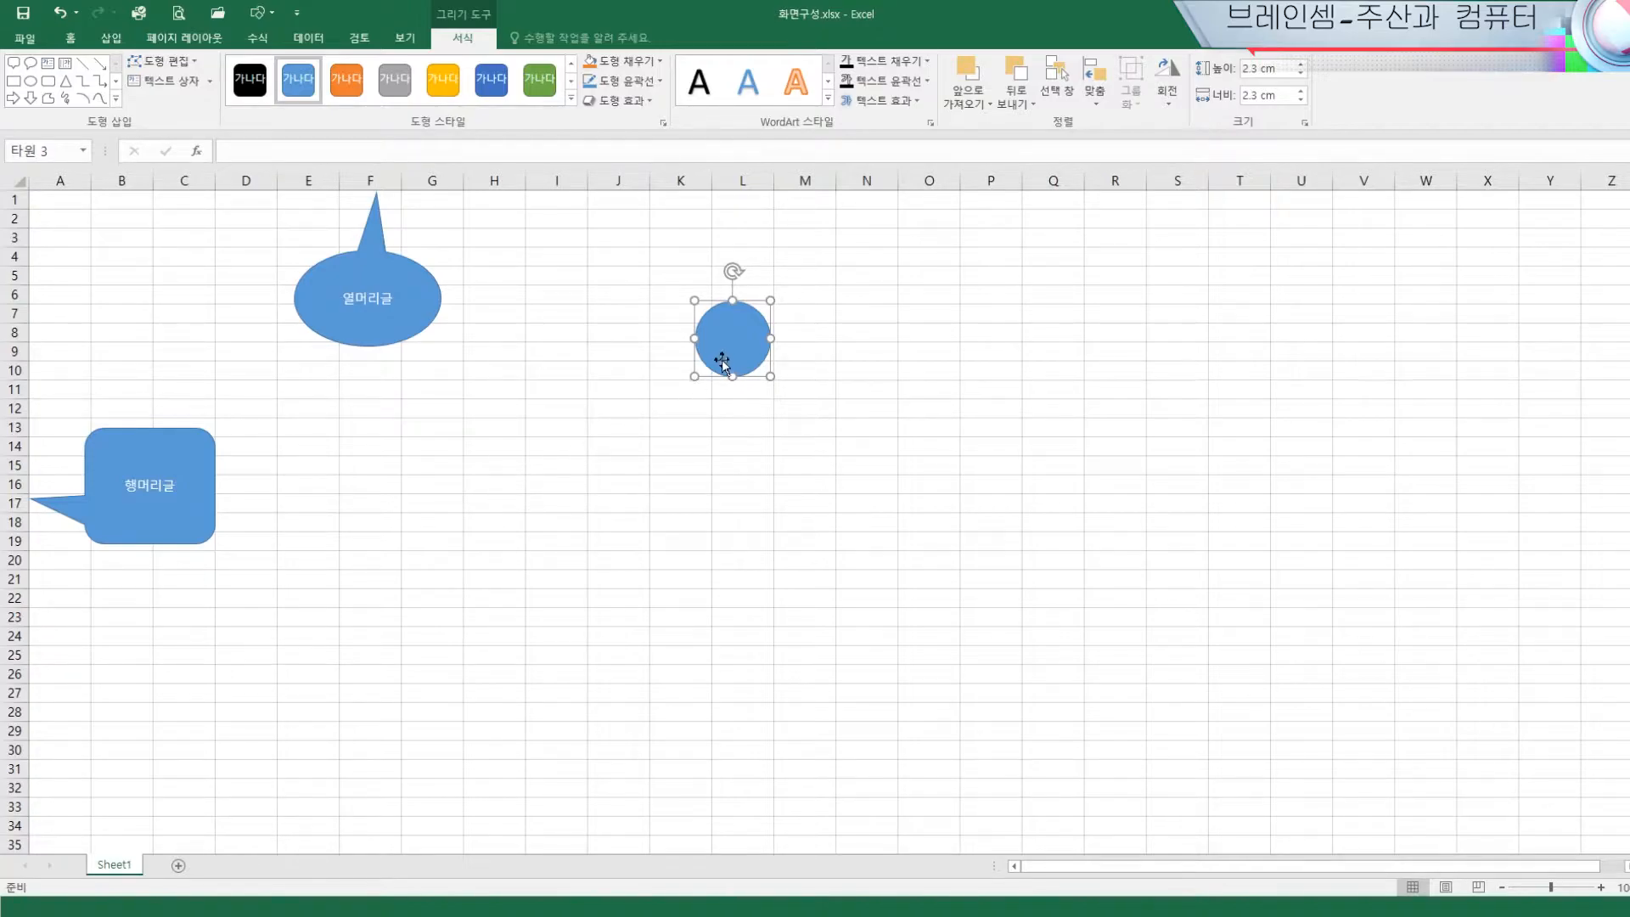
# Copy the circle five times to form a flower with five petals around a center circle
pyautogui.moveTo(723, 350); pyautogui.dragTo(679, 397)
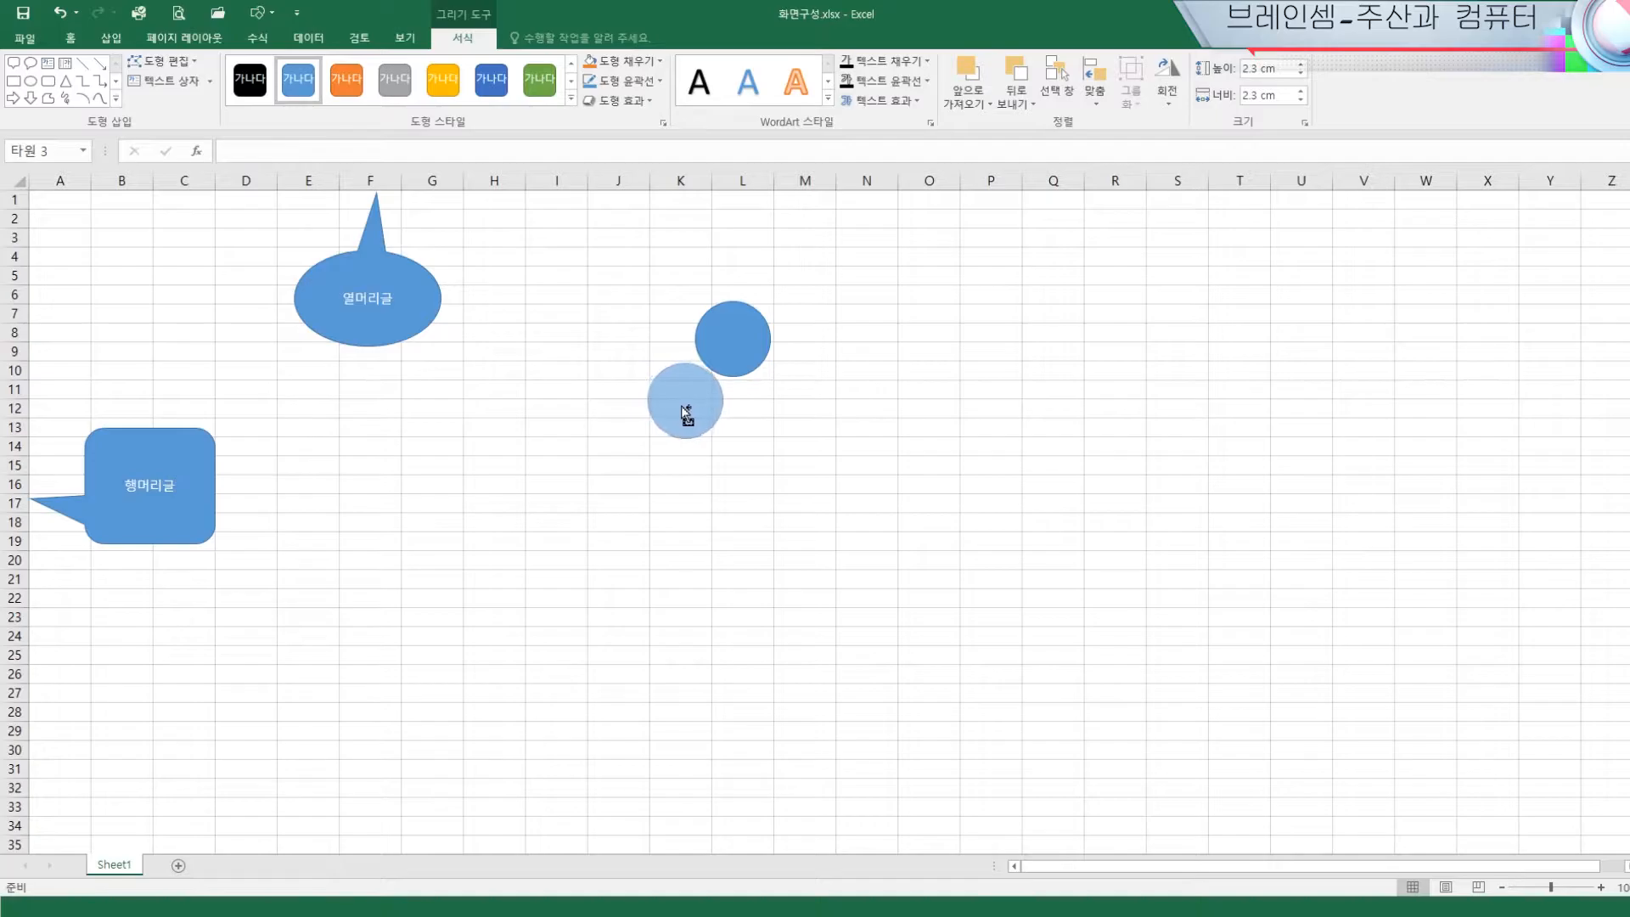
pyautogui.moveTo(682, 406); pyautogui.dragTo(750, 410)
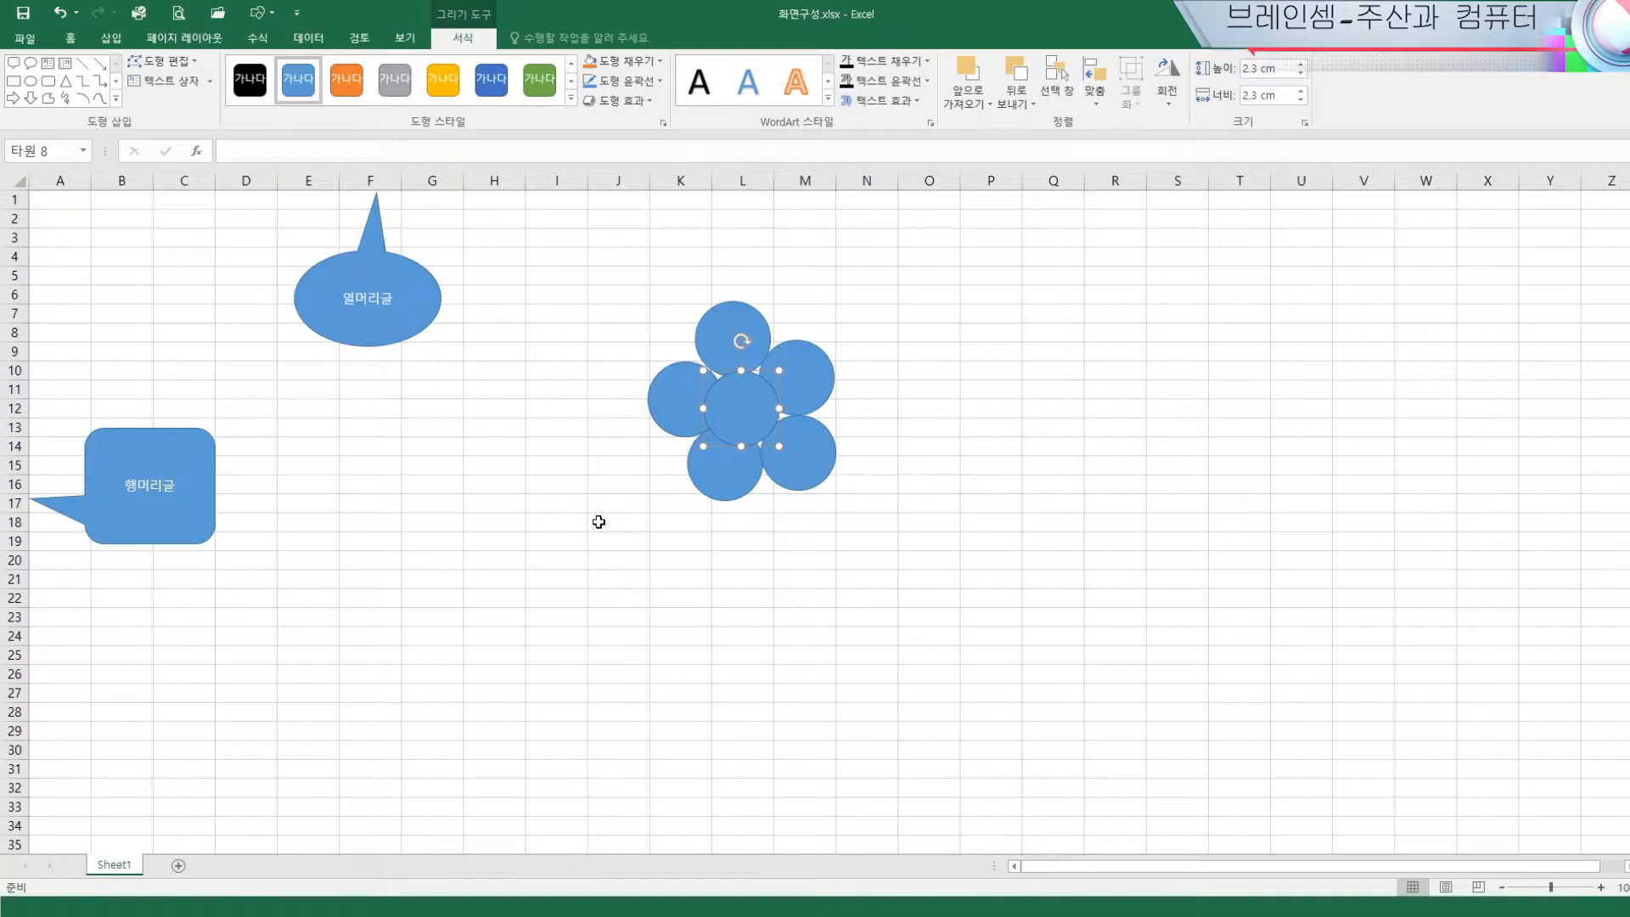
pyautogui.click(600, 522)
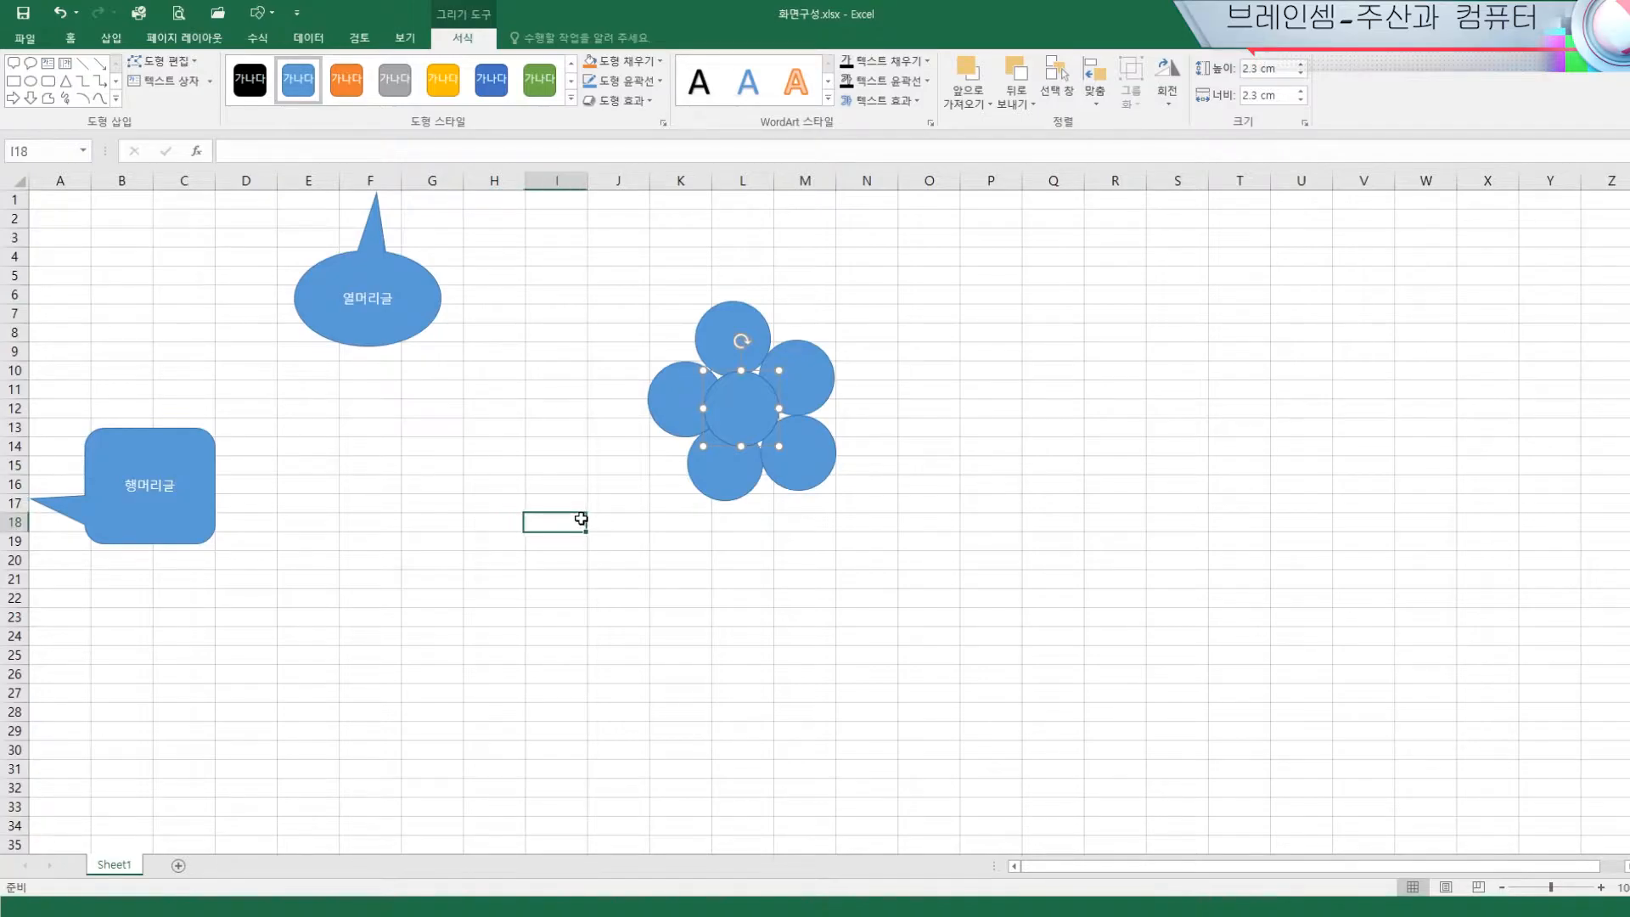
# Group all six circles of the flower into one object
pyautogui.click(684, 416)
pyautogui.keyDown('shift'); pyautogui.click(752, 340); pyautogui.keyUp('shift')
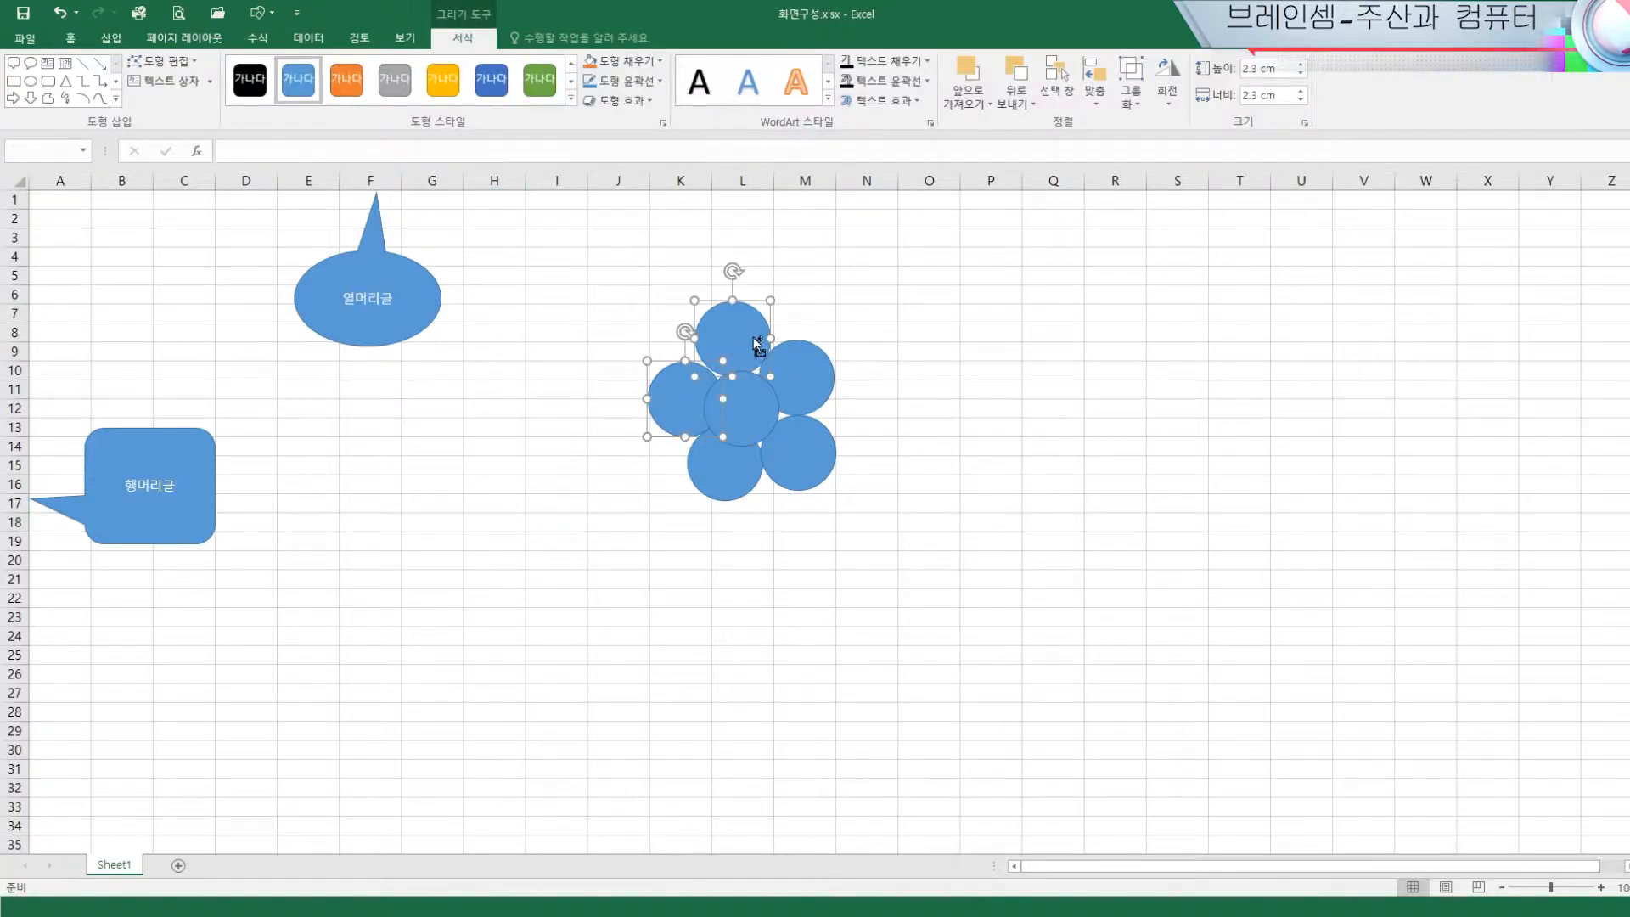
pyautogui.keyDown('shift'); pyautogui.click(798, 371); pyautogui.keyUp('shift')
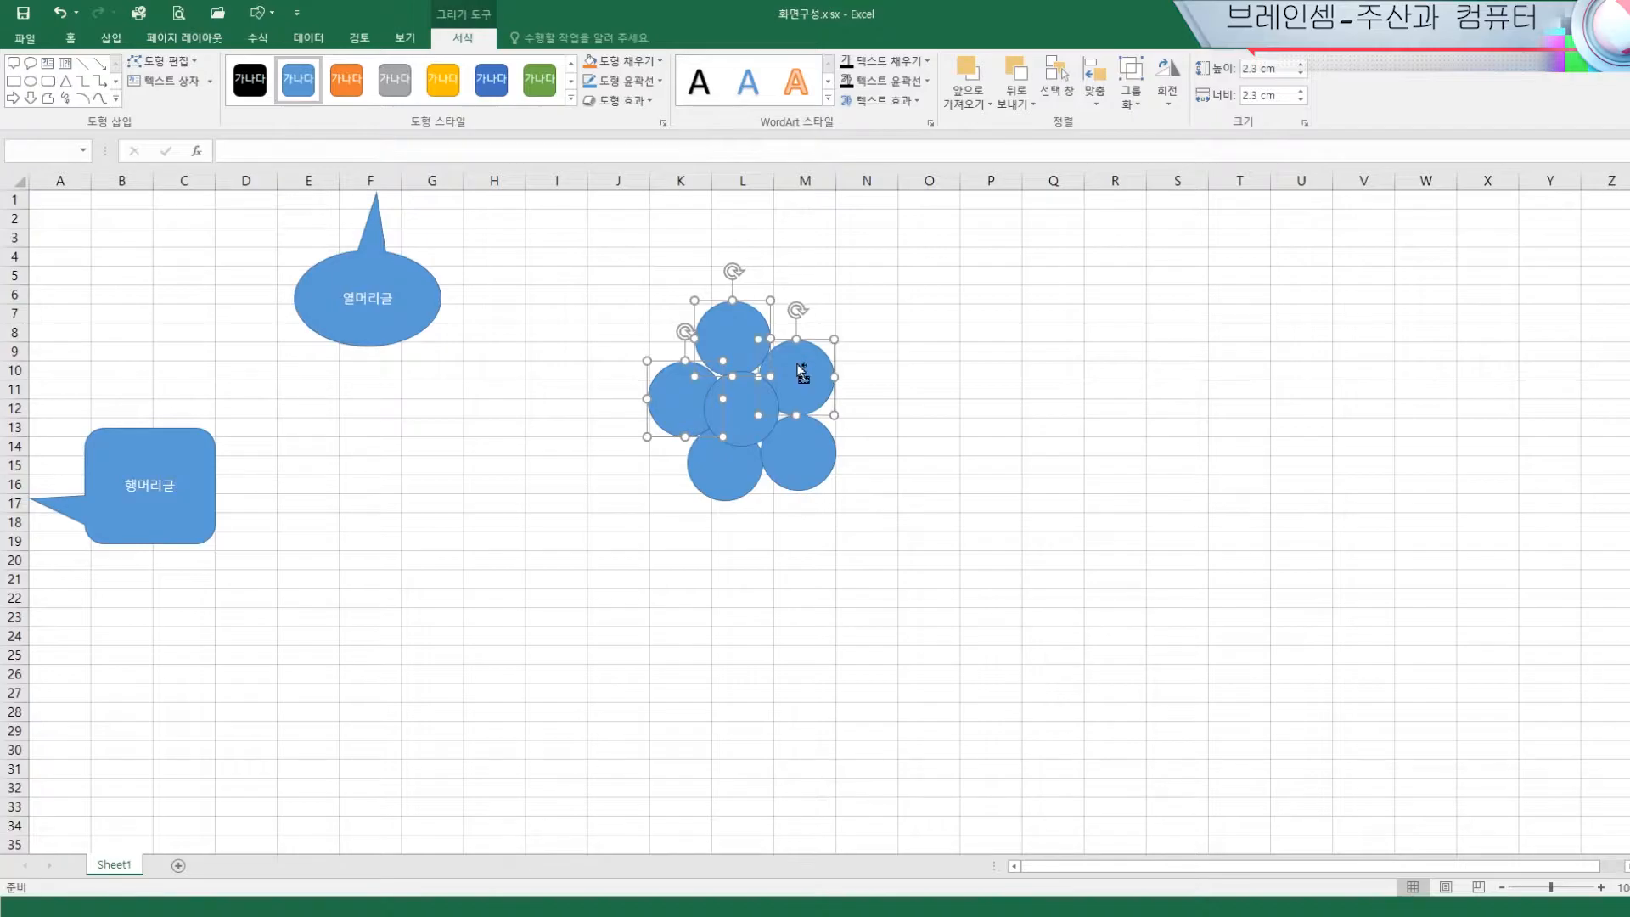
pyautogui.keyDown('shift'); pyautogui.click(810, 459); pyautogui.keyUp('shift')
pyautogui.keyDown('shift'); pyautogui.click(727, 470); pyautogui.keyUp('shift')
pyautogui.keyDown('shift'); pyautogui.click(748, 413); pyautogui.keyUp('shift')
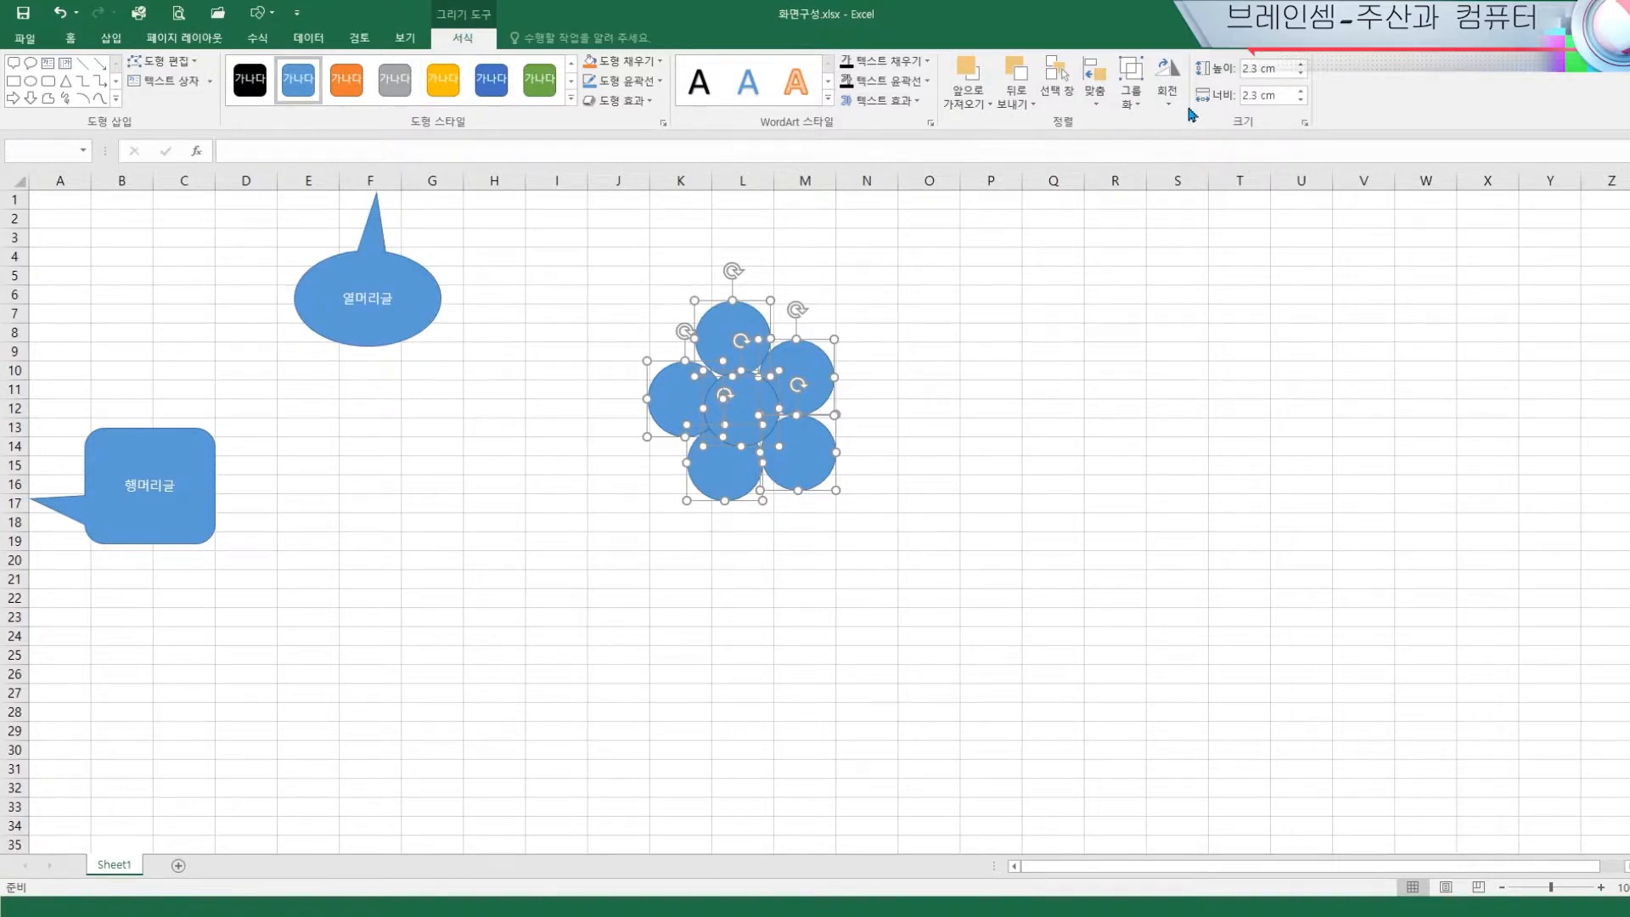
pyautogui.click(1139, 111)
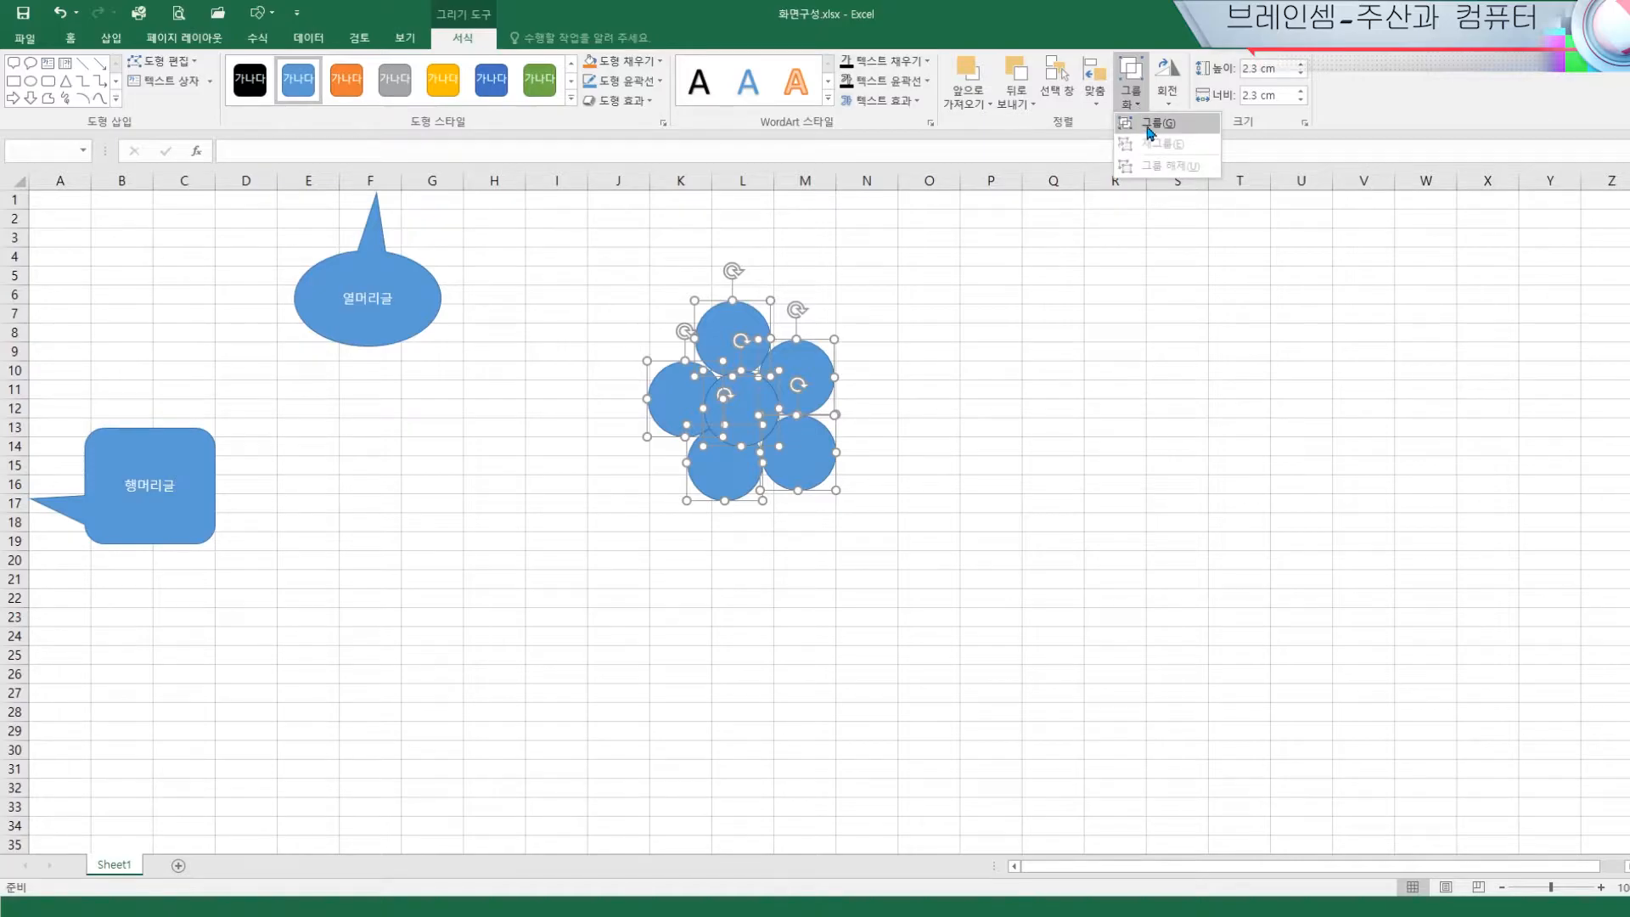
pyautogui.click(1155, 130)
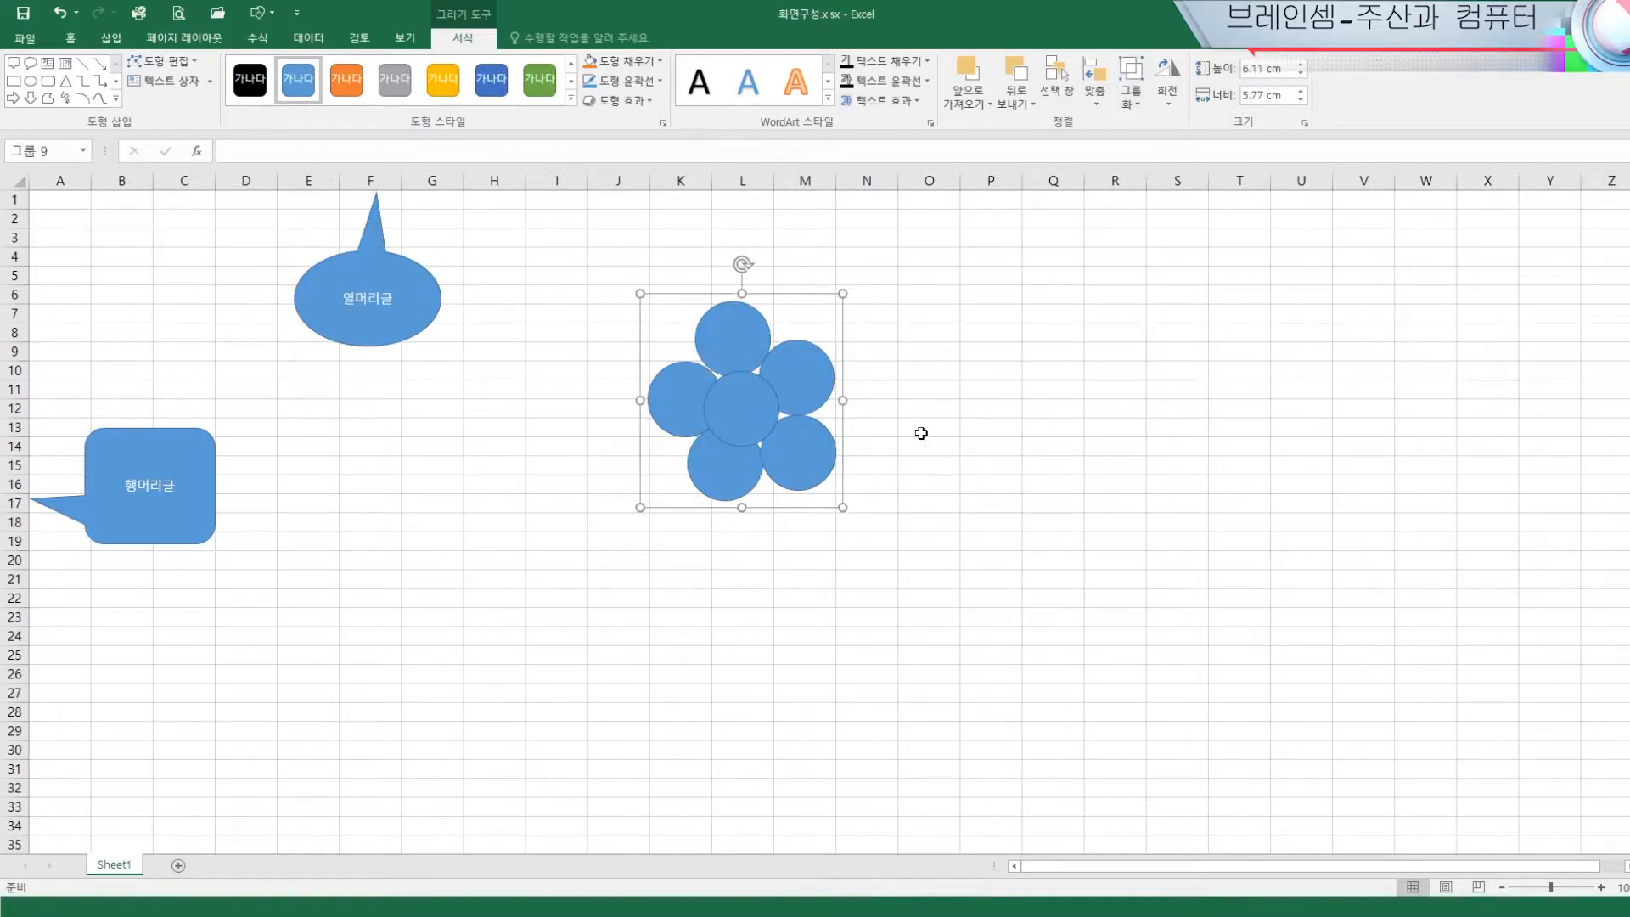
pyautogui.click(1034, 451)
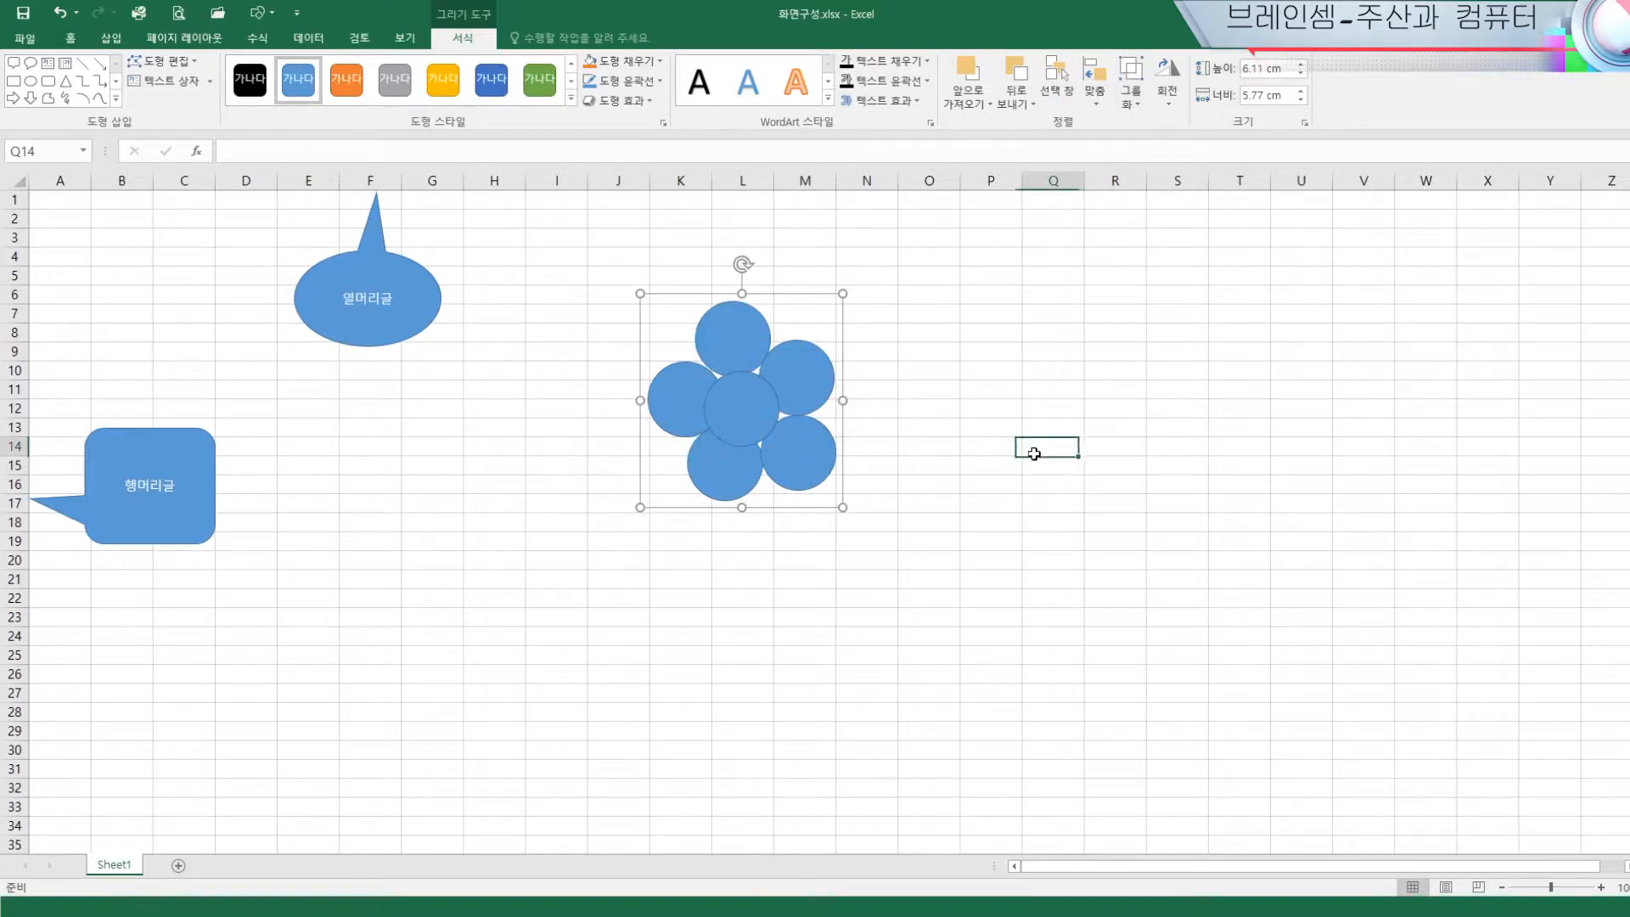
# Place the grouped flower over columns N to P and a copy of it over columns K to M, slightly lower, and select the original
pyautogui.click(803, 365)
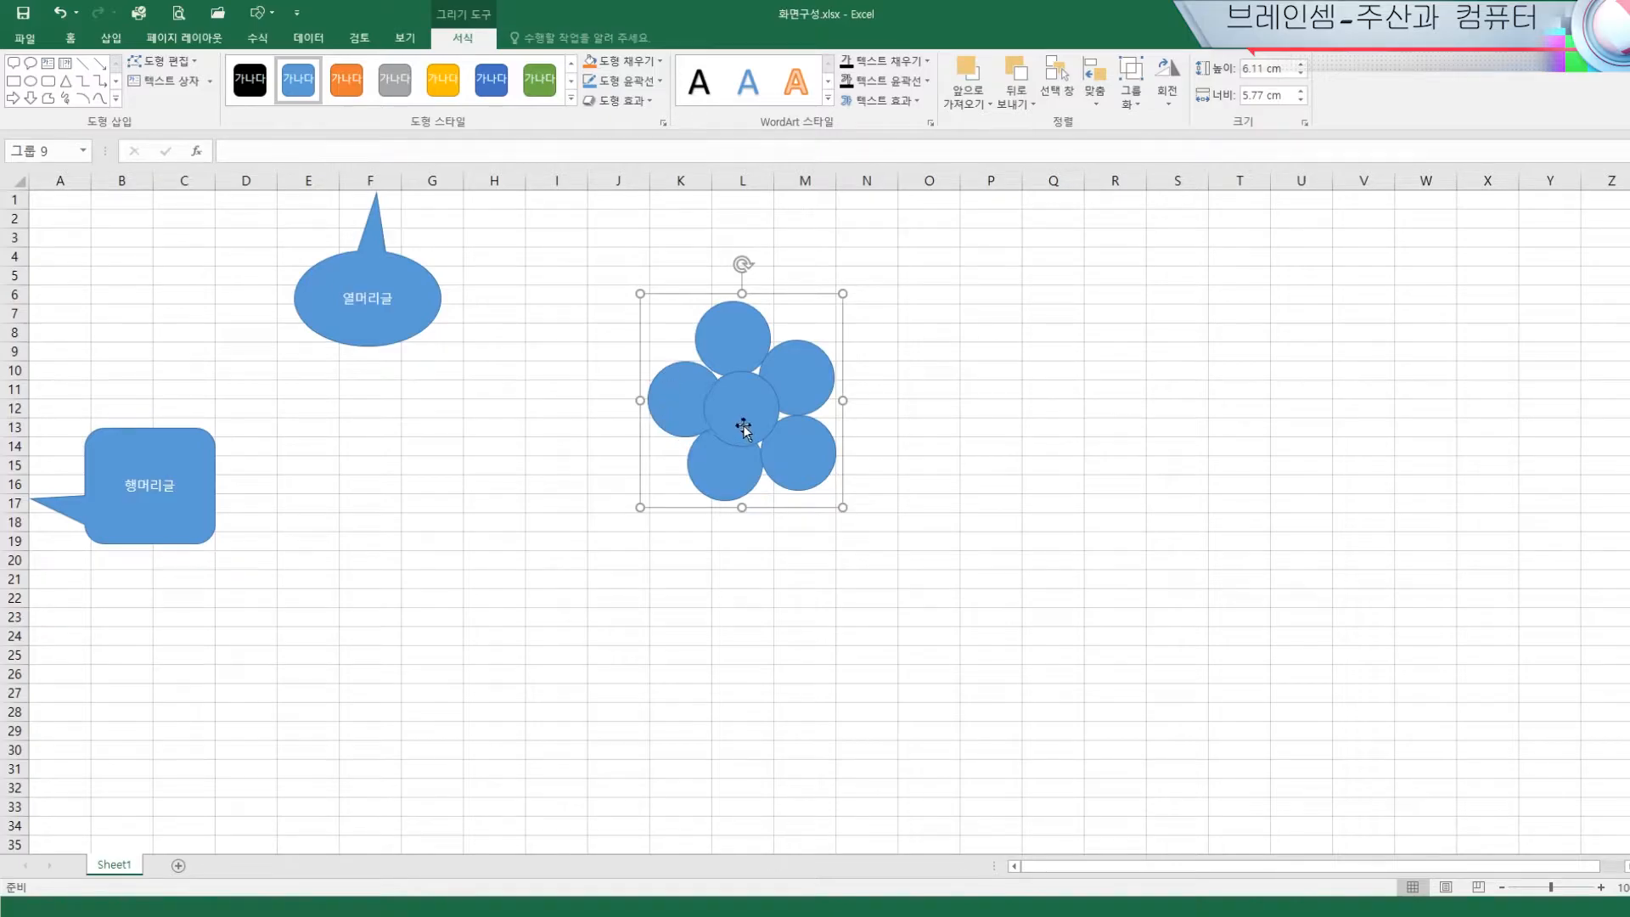
pyautogui.moveTo(749, 420); pyautogui.dragTo(729, 466)
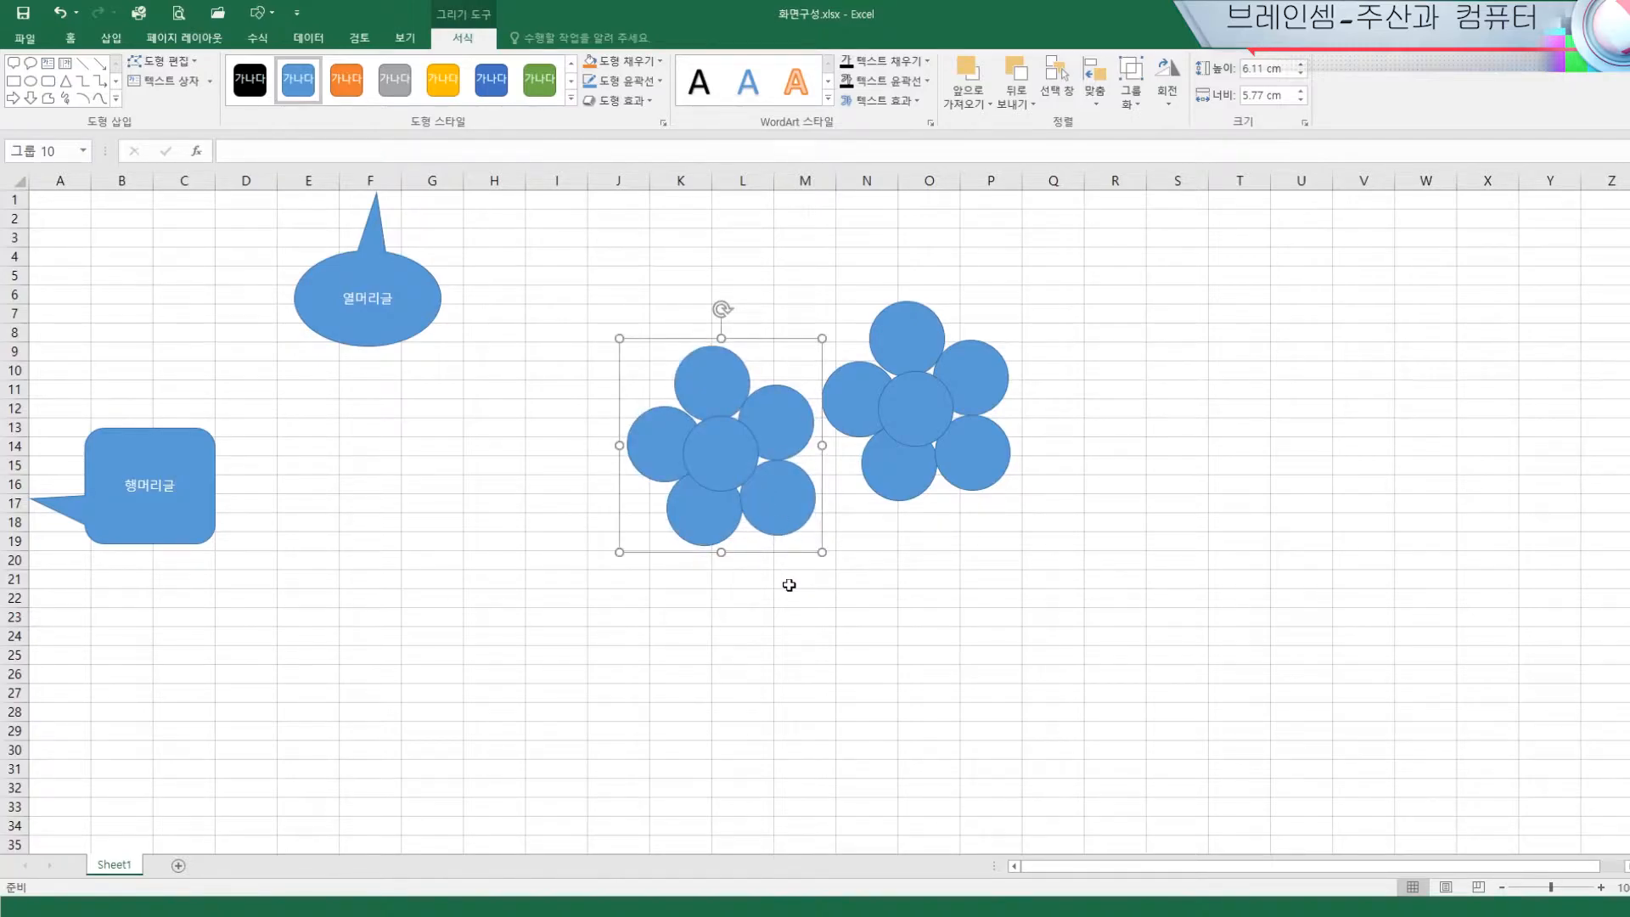
pyautogui.click(919, 413)
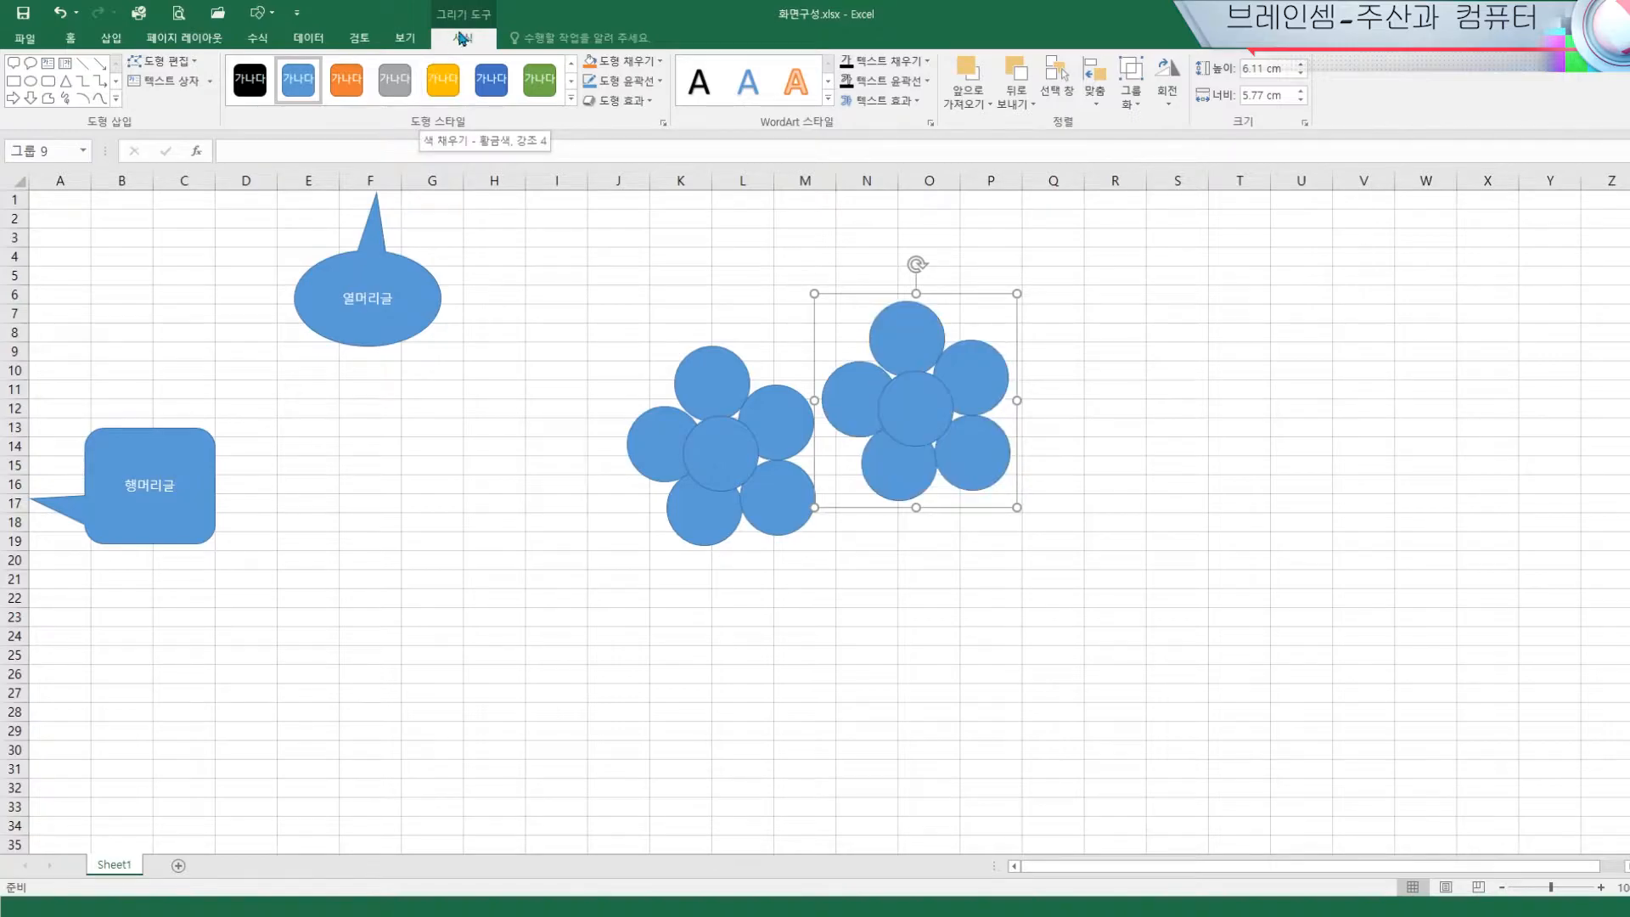
# Set both the fill and the outline of the grouped flower over columns N to P to the same gray
pyautogui.click(637, 66)
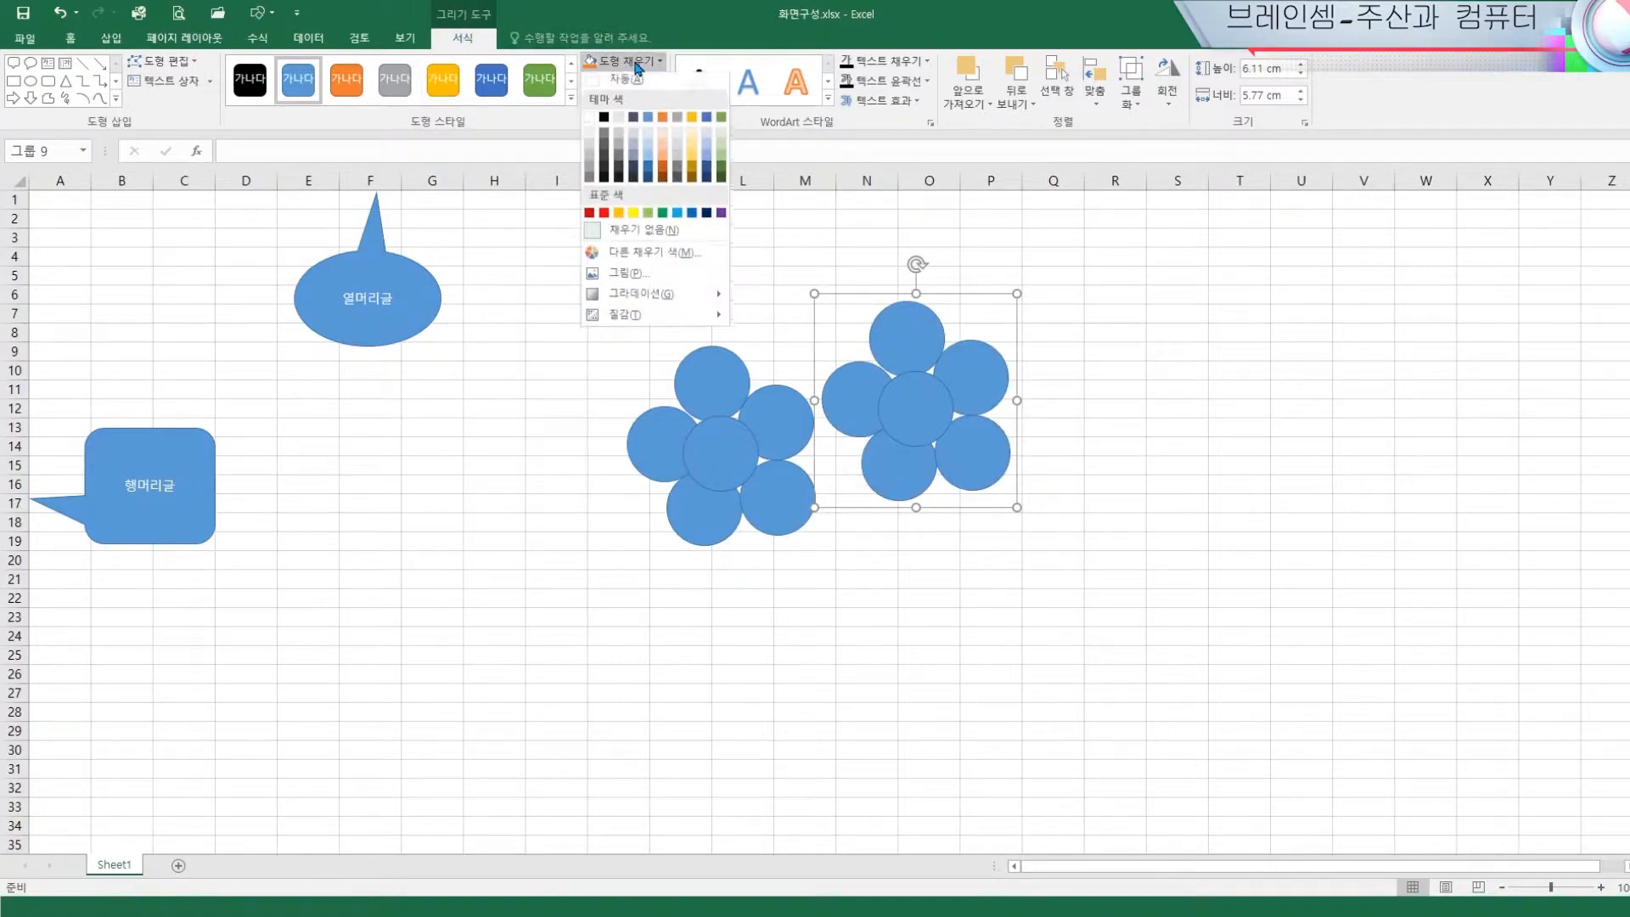
pyautogui.click(589, 163)
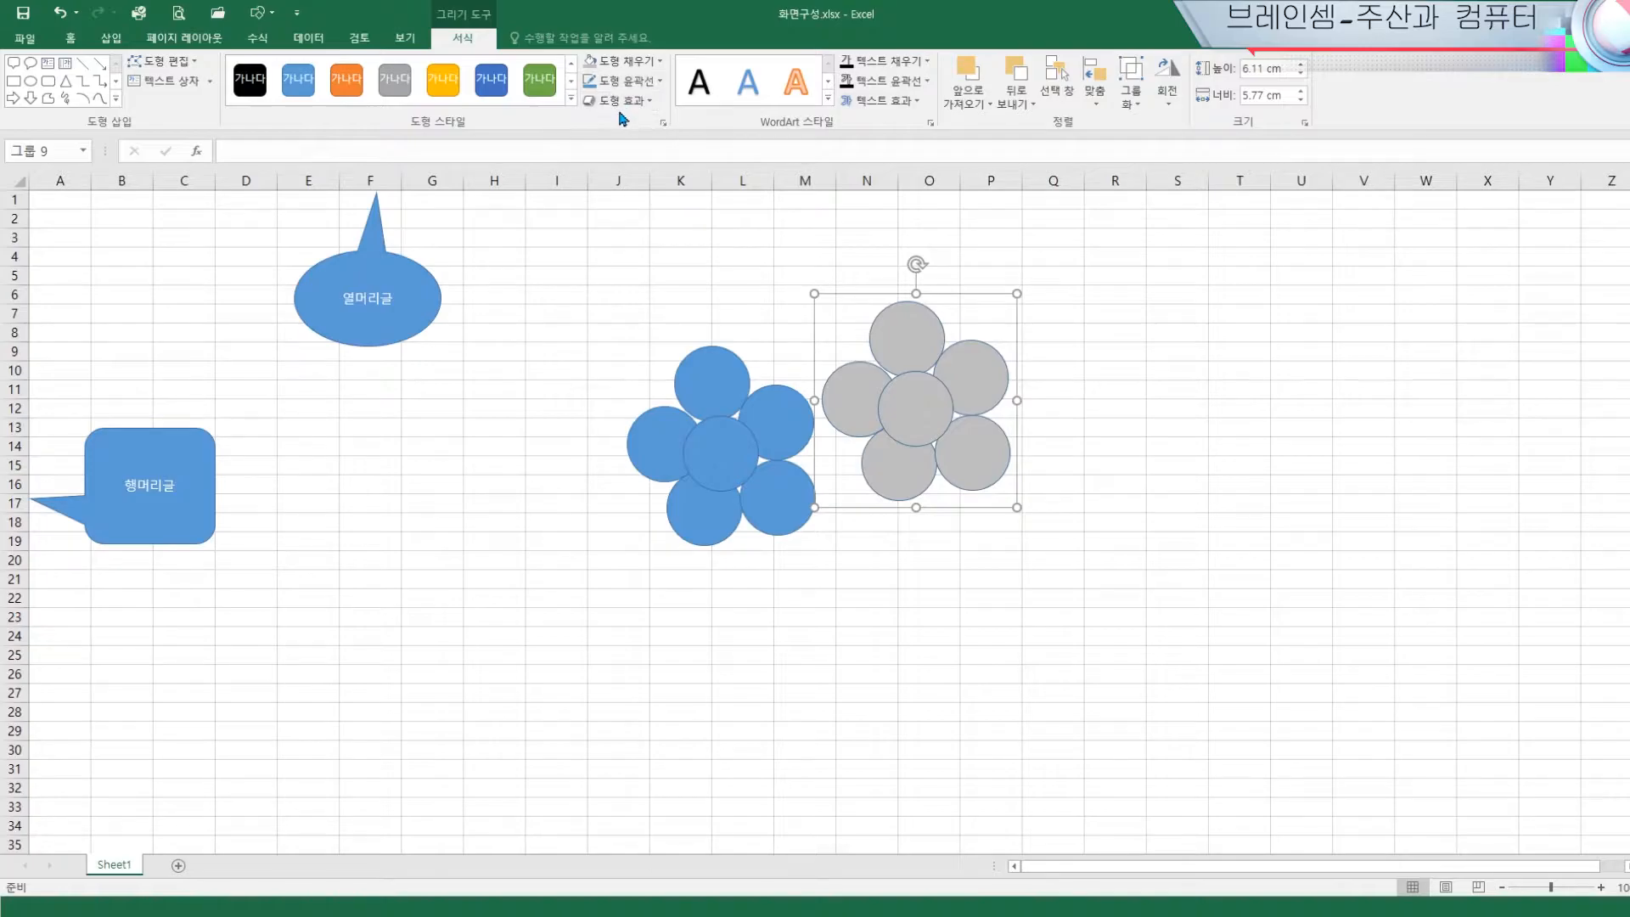
pyautogui.click(633, 91)
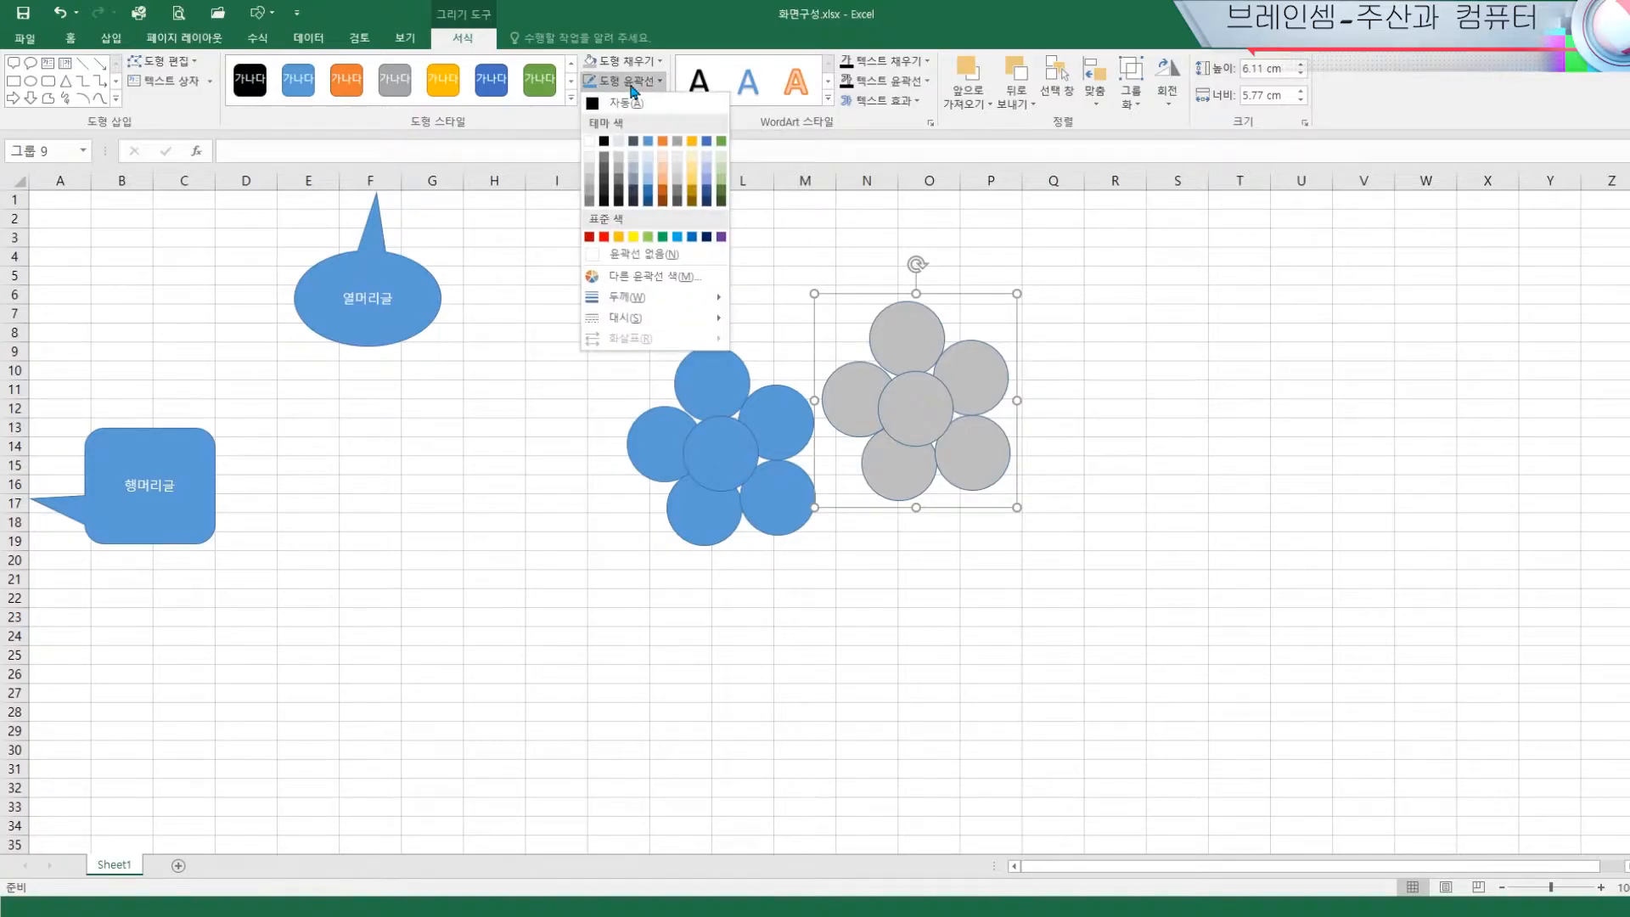
pyautogui.click(592, 187)
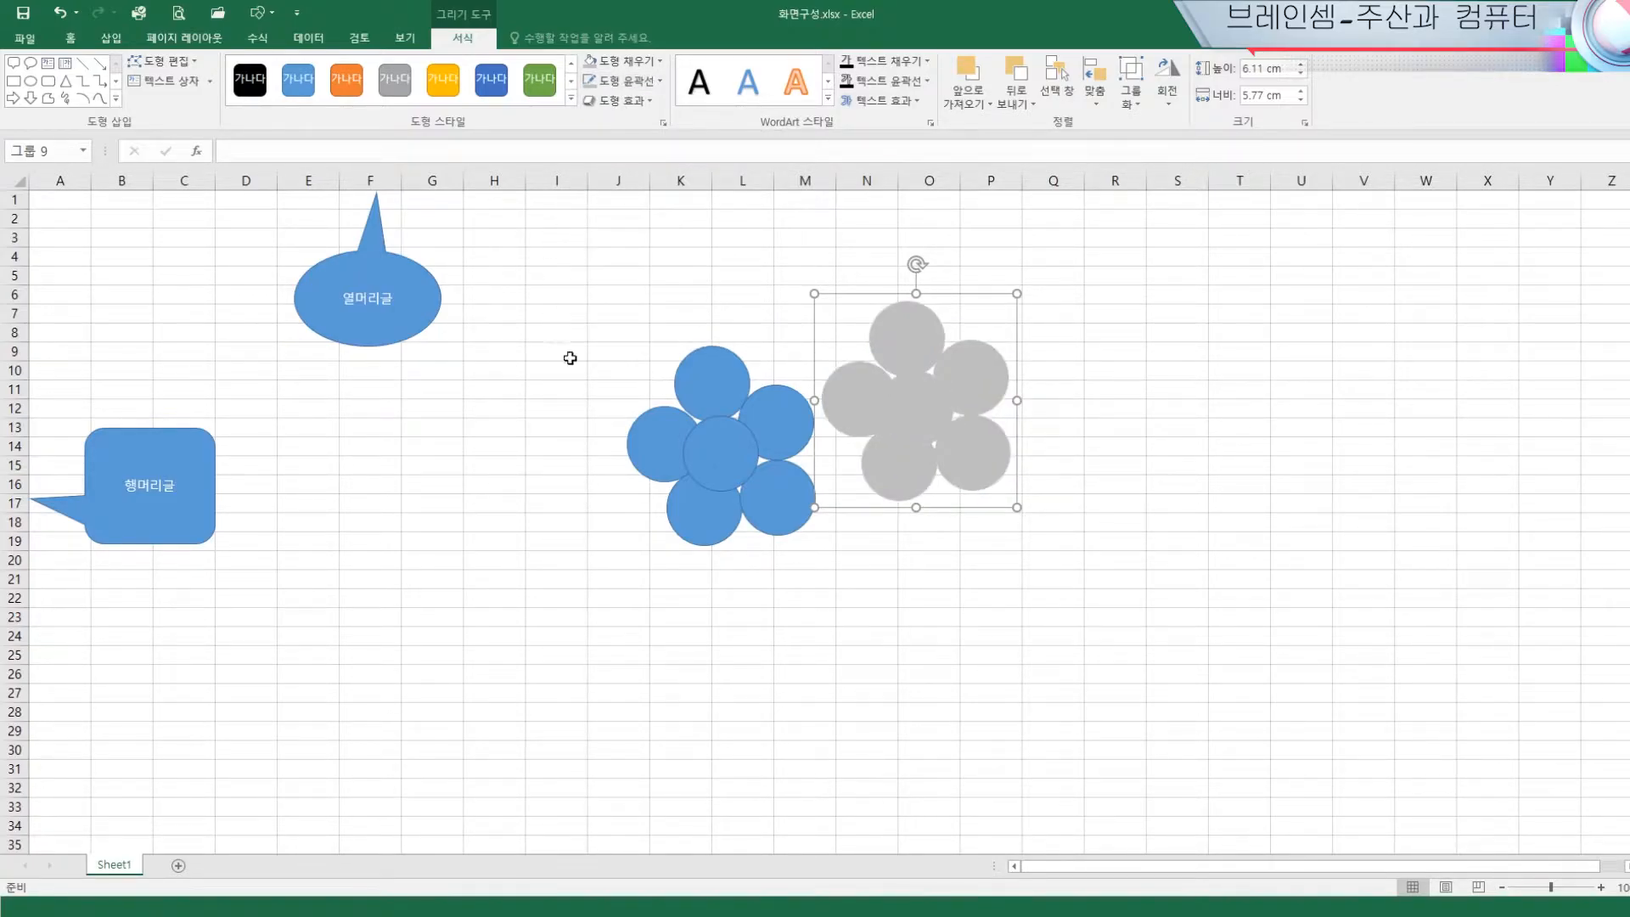
# Move the blue flower onto the gray one, slightly up and to the left, so the gray flower forms its shadow
pyautogui.click(951, 689)
pyautogui.click(779, 509)
pyautogui.moveTo(779, 510)
pyautogui.mouseDown()
pyautogui.moveTo(899, 429)
pyautogui.moveTo(971, 447)
pyautogui.moveTo(966, 467)
pyautogui.mouseUp()
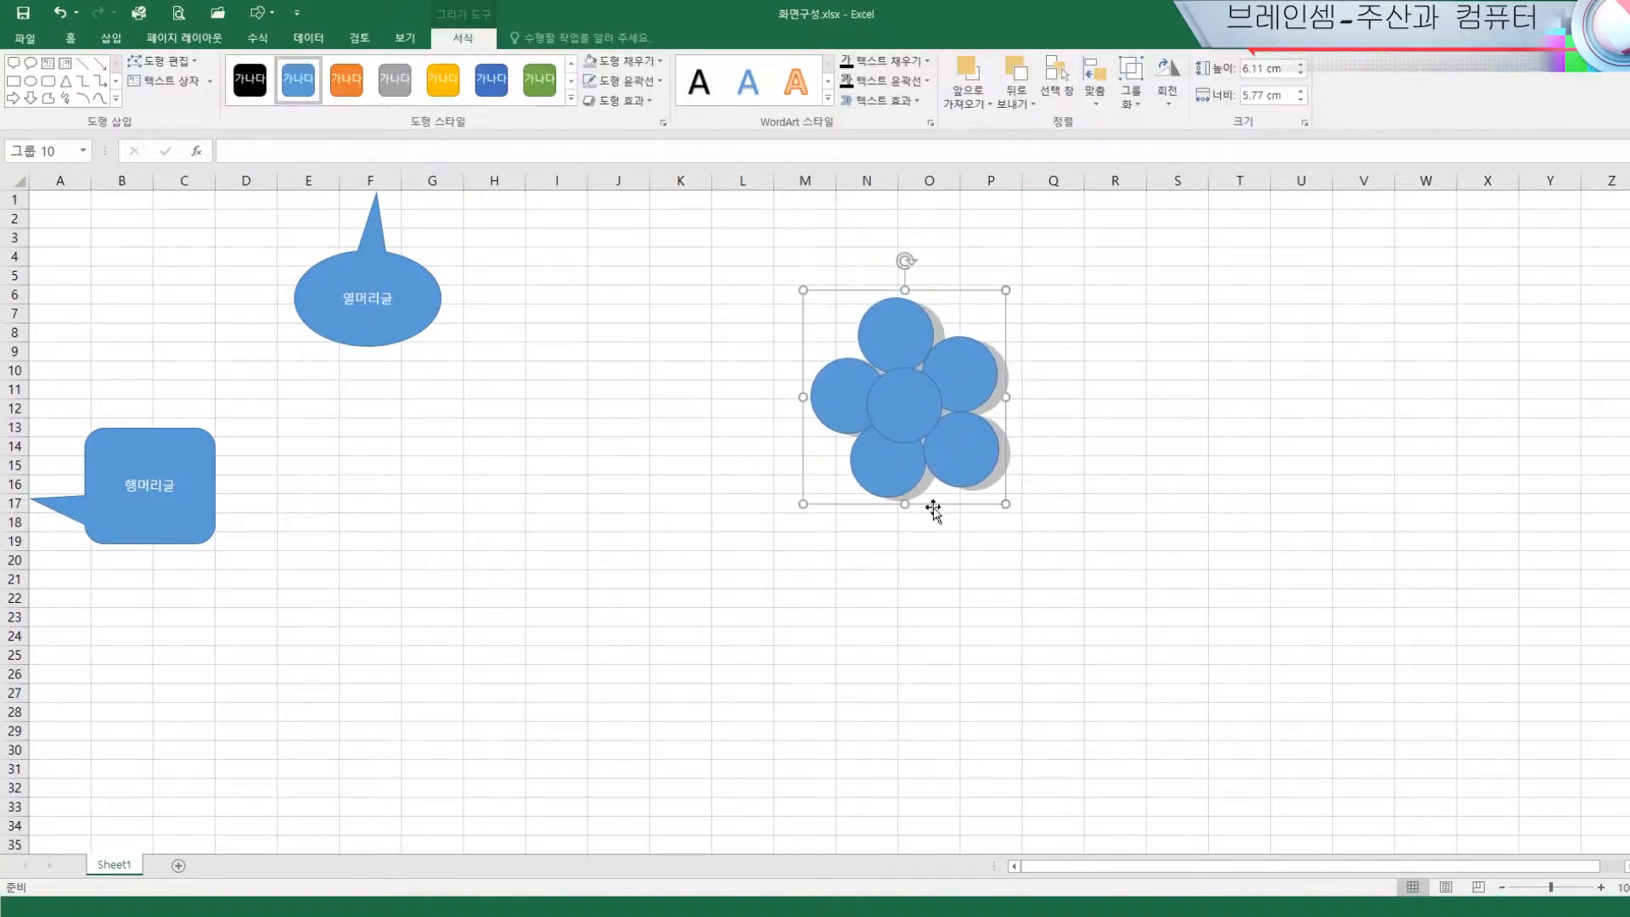
pyautogui.click(875, 624)
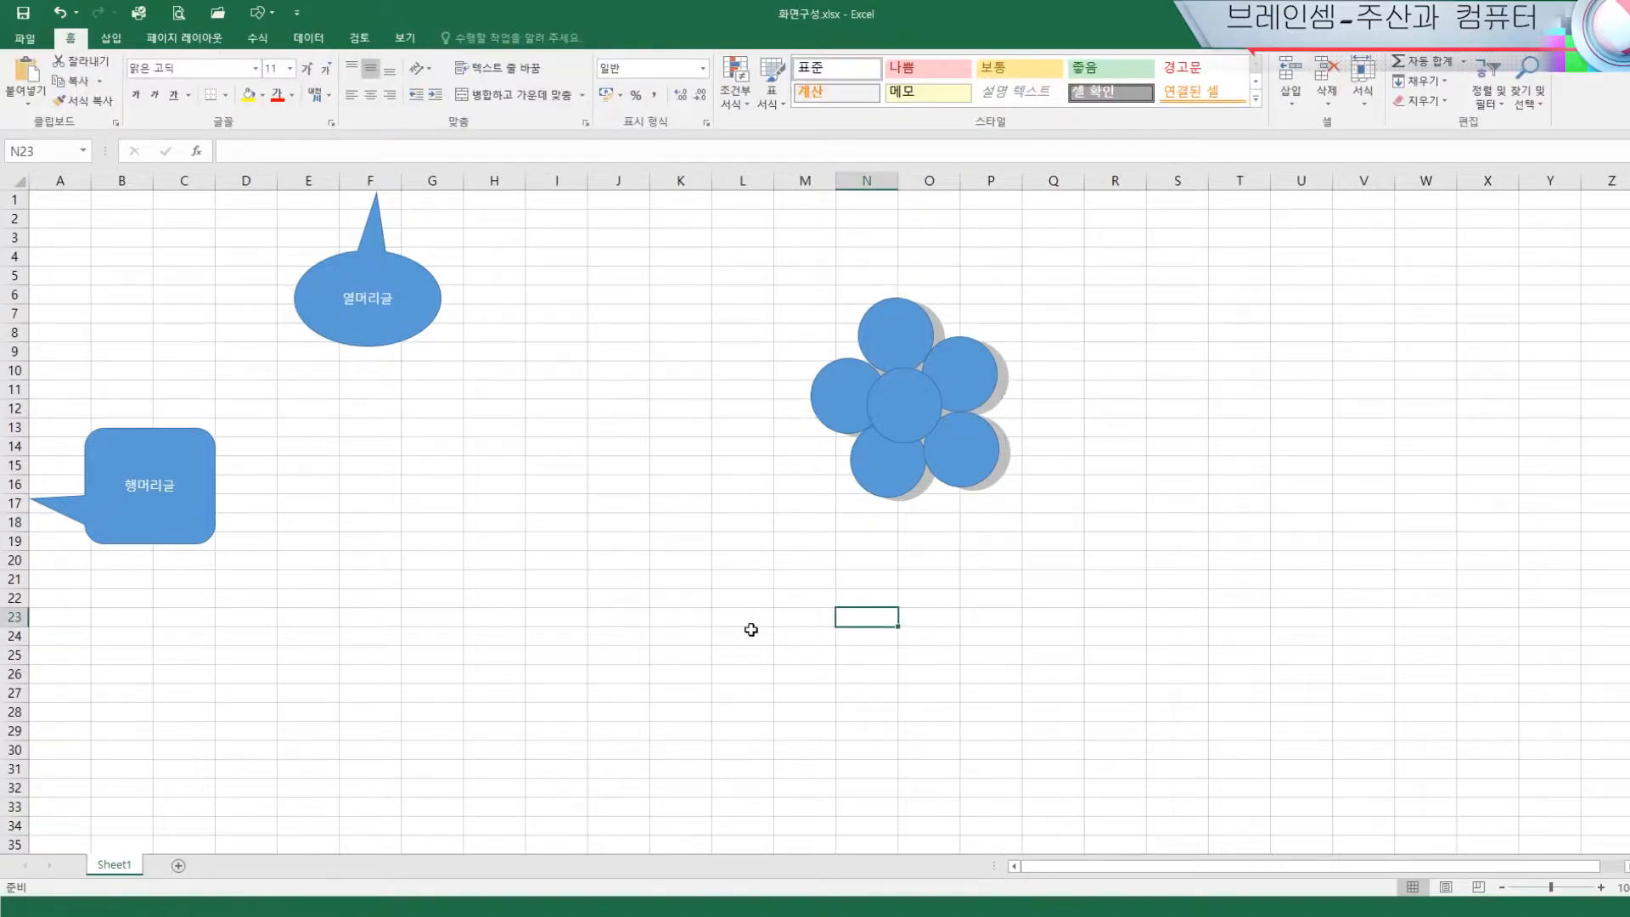
pyautogui.click(908, 422)
pyautogui.moveTo(910, 422); pyautogui.dragTo(913, 420)
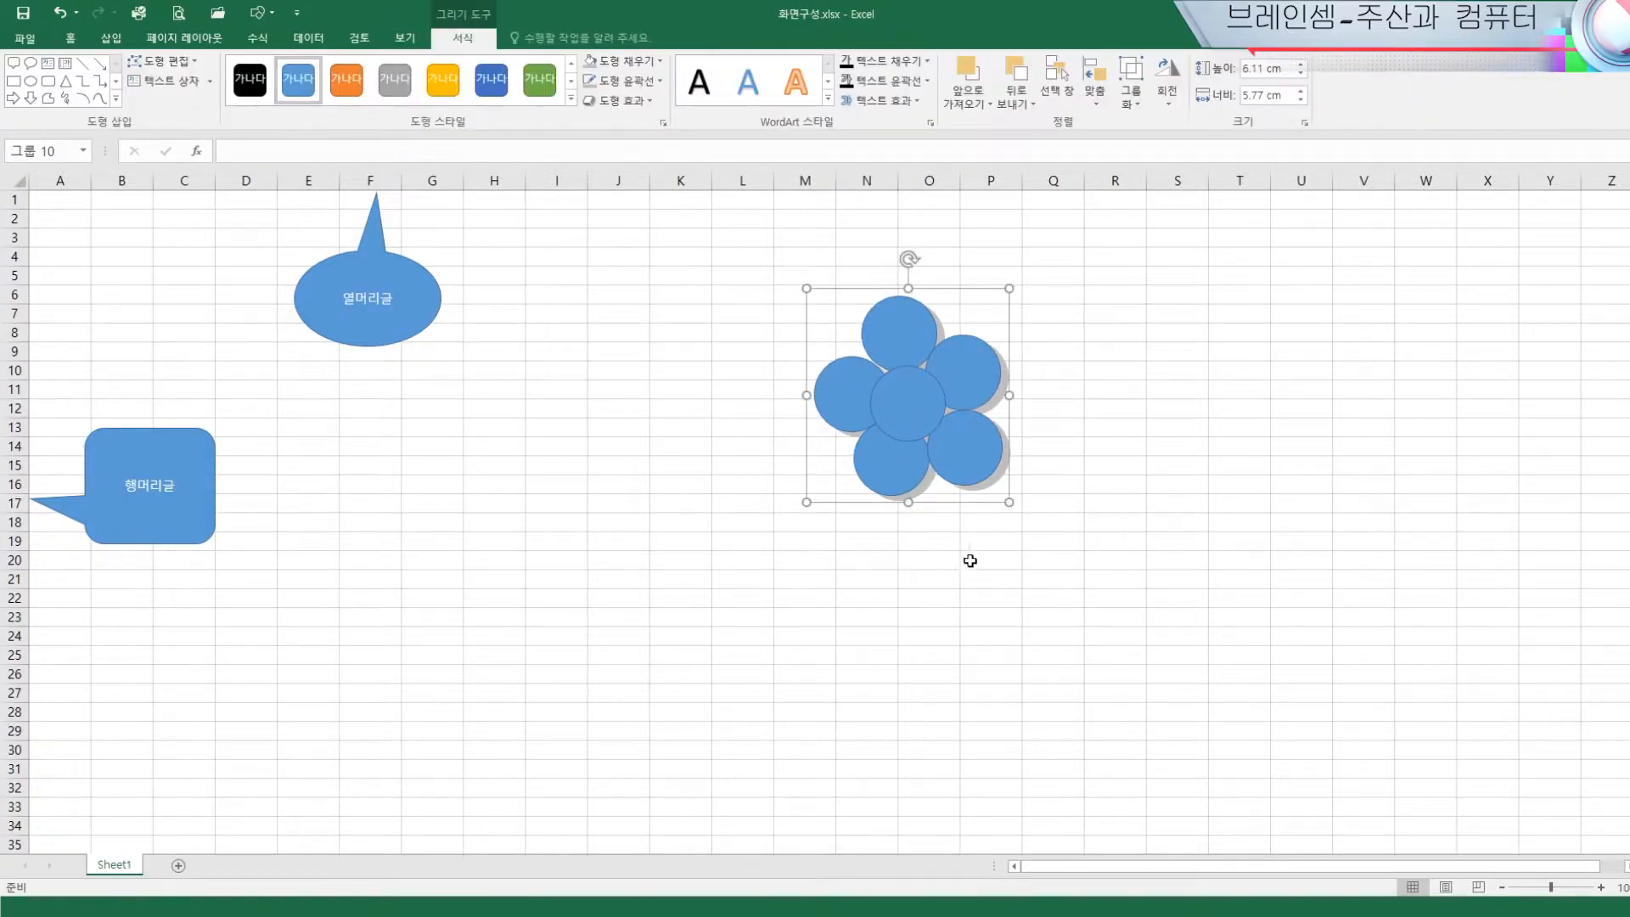
pyautogui.click(1089, 596)
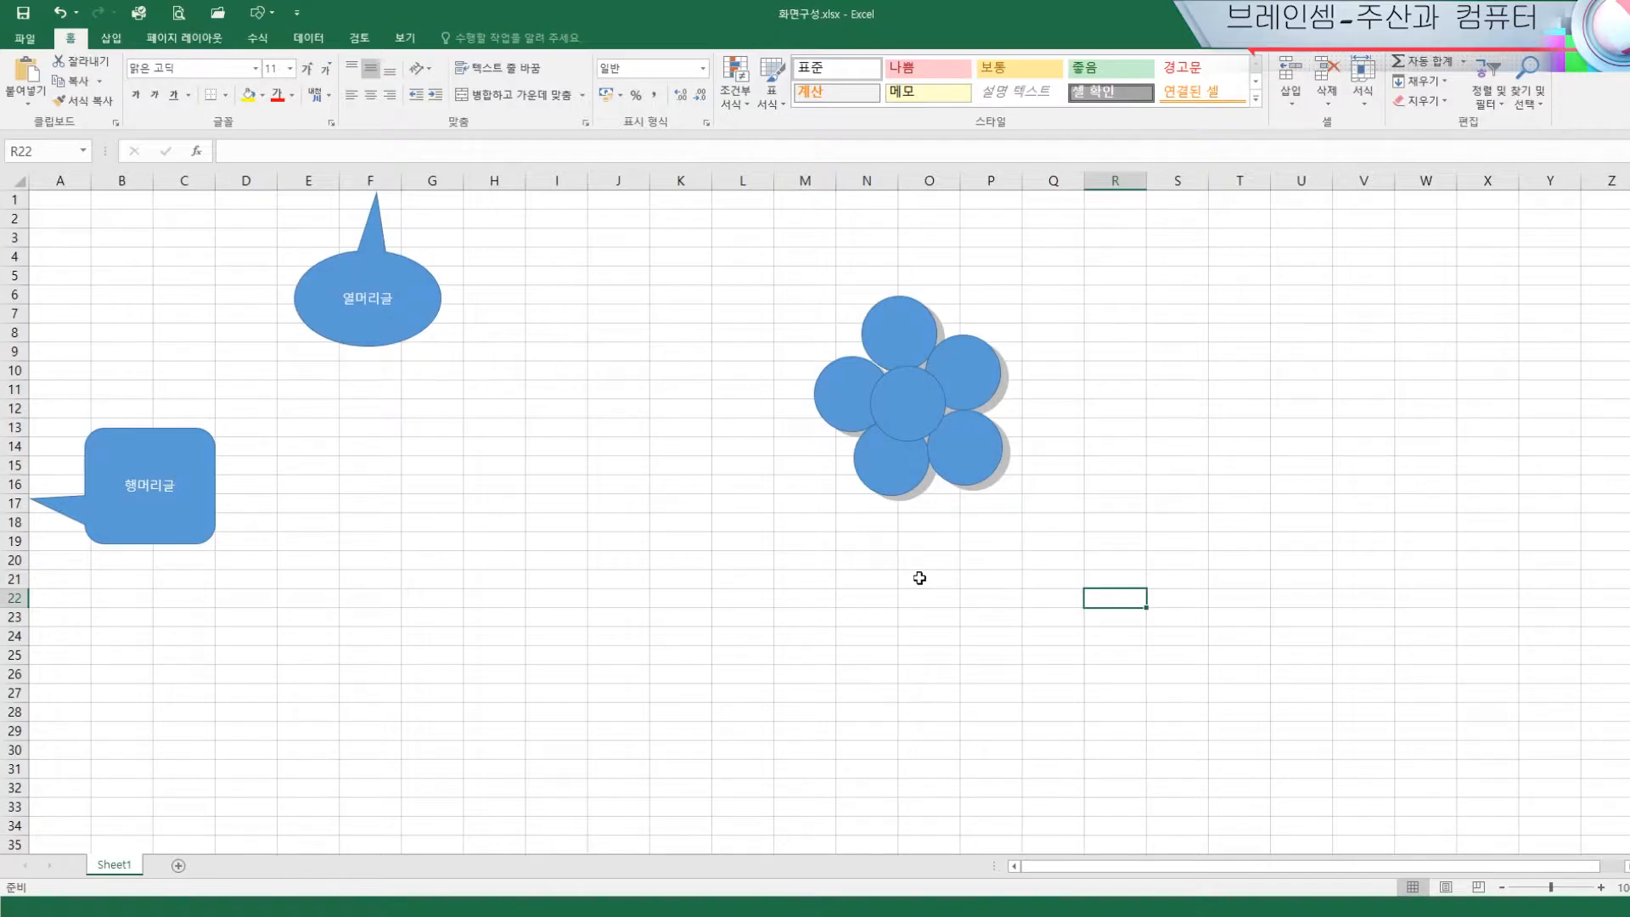
# Delete the blue flower and the gray flower beneath it
pyautogui.click(920, 419)
pyautogui.press('Delete')
pyautogui.click(918, 420)
pyautogui.press('Delete')
pyautogui.click(789, 497)
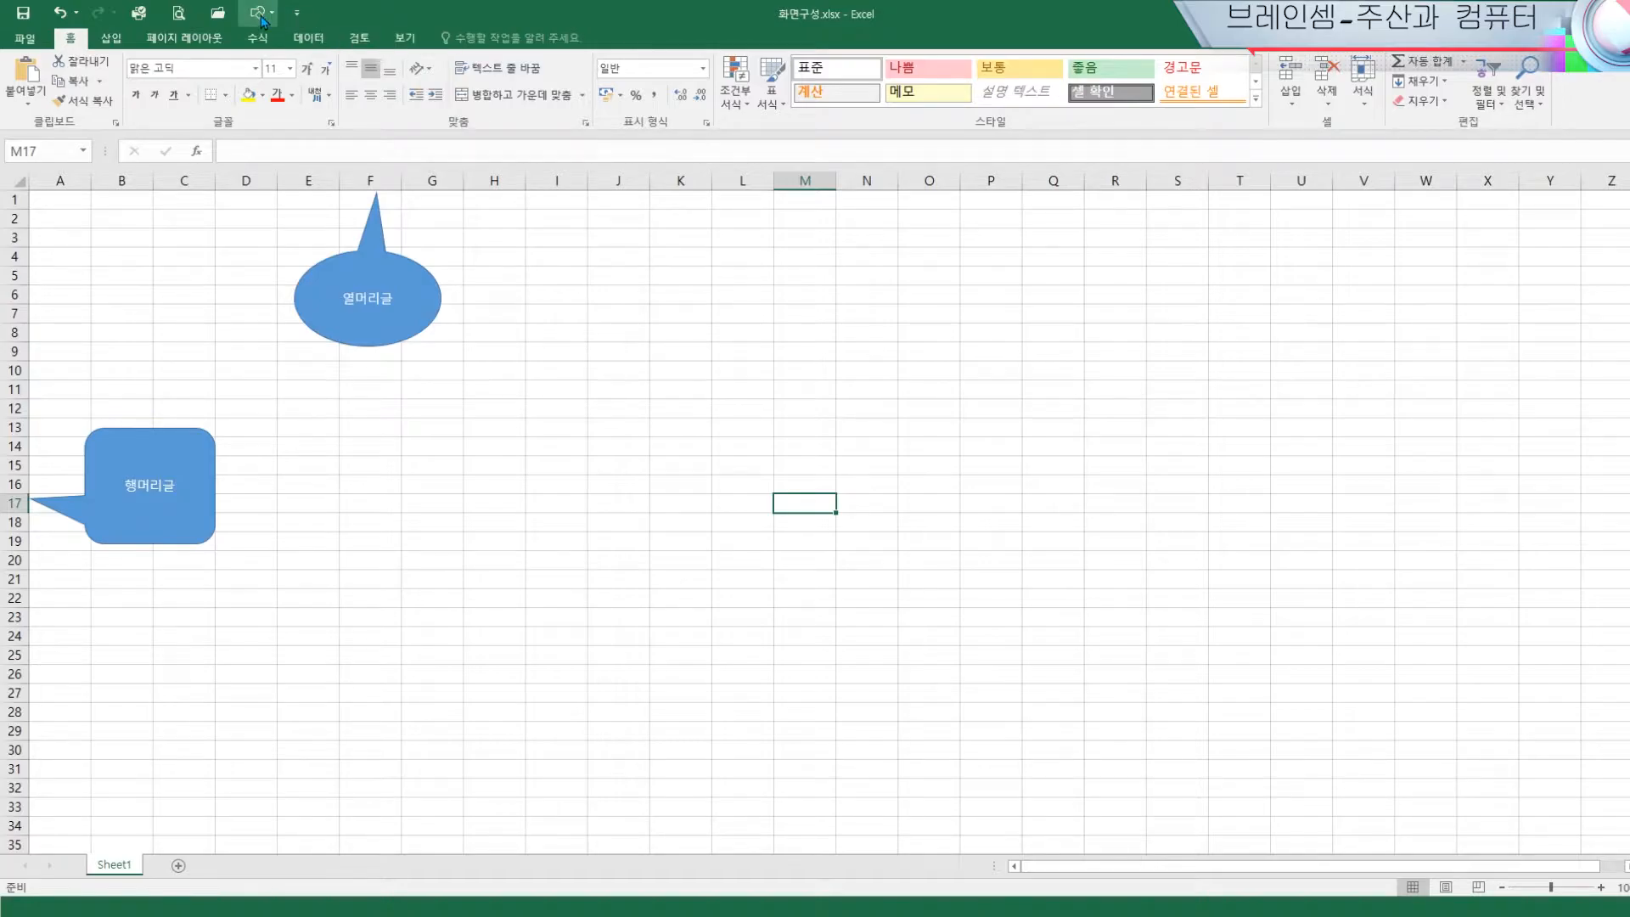
# Remove the 도형 command from the Quick Access Toolbar for all documents
pyautogui.click(297, 14)
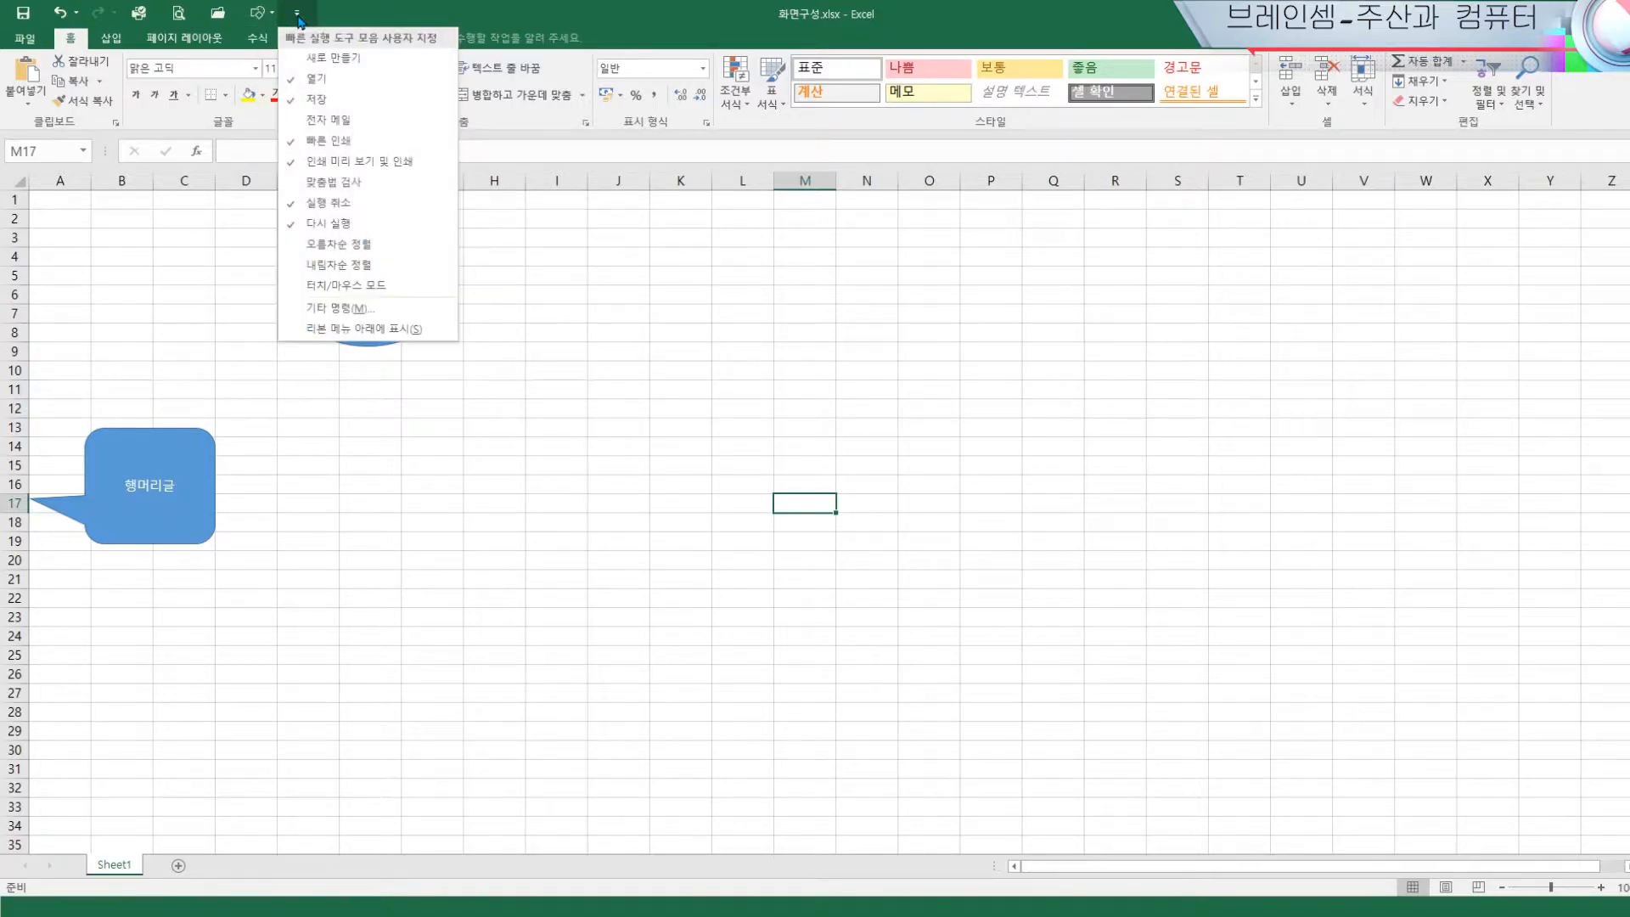
pyautogui.click(337, 311)
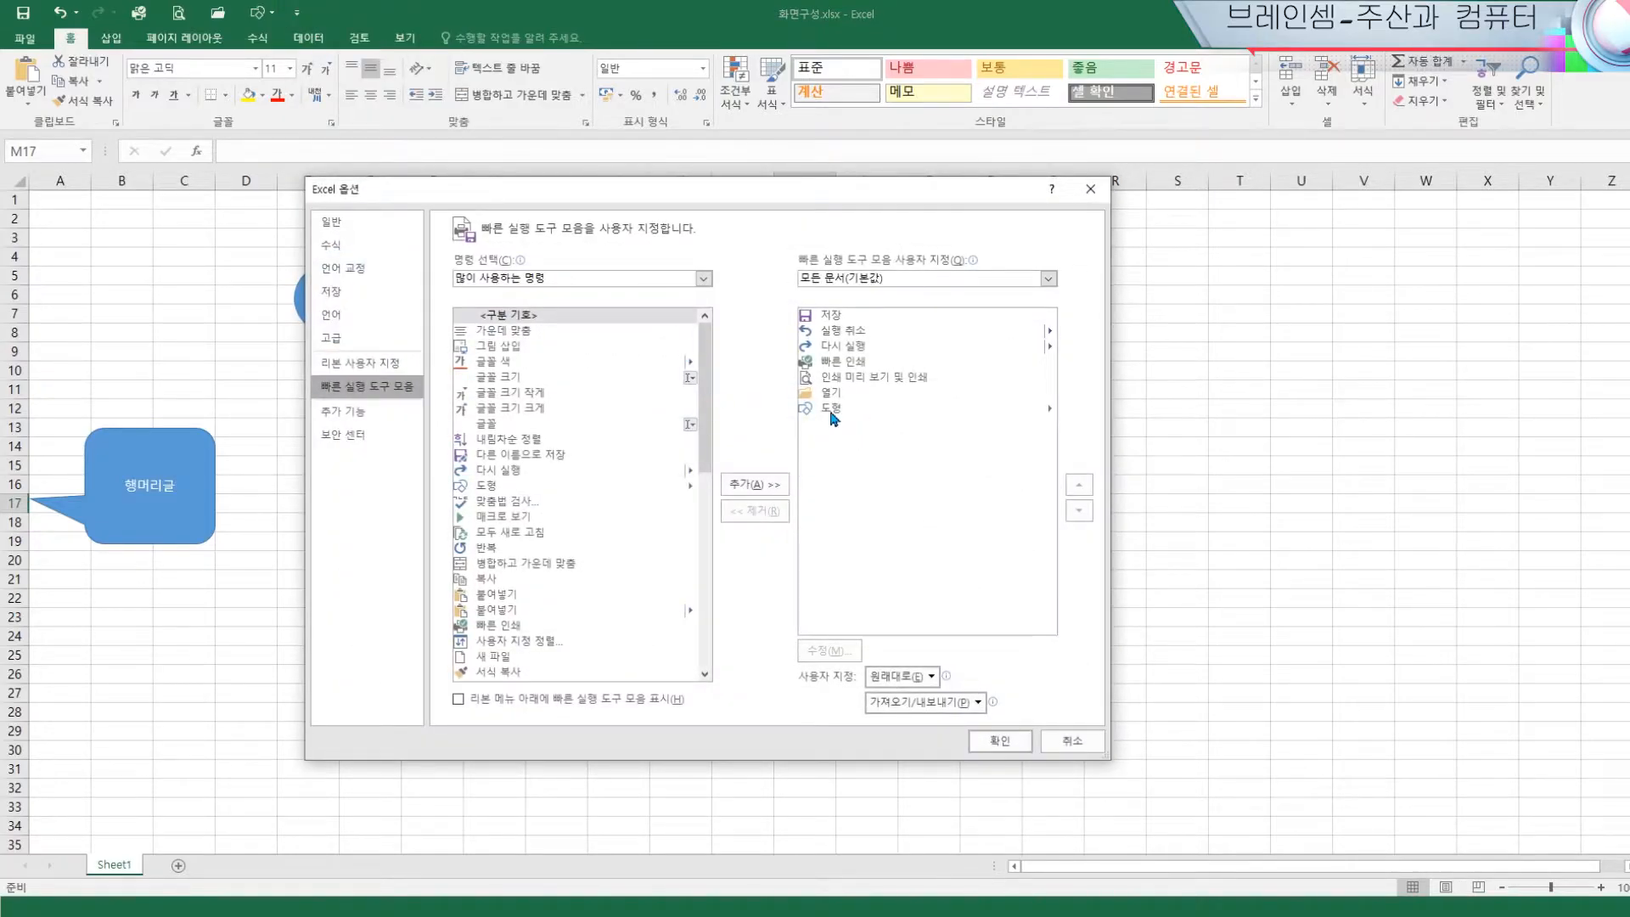
pyautogui.click(832, 411)
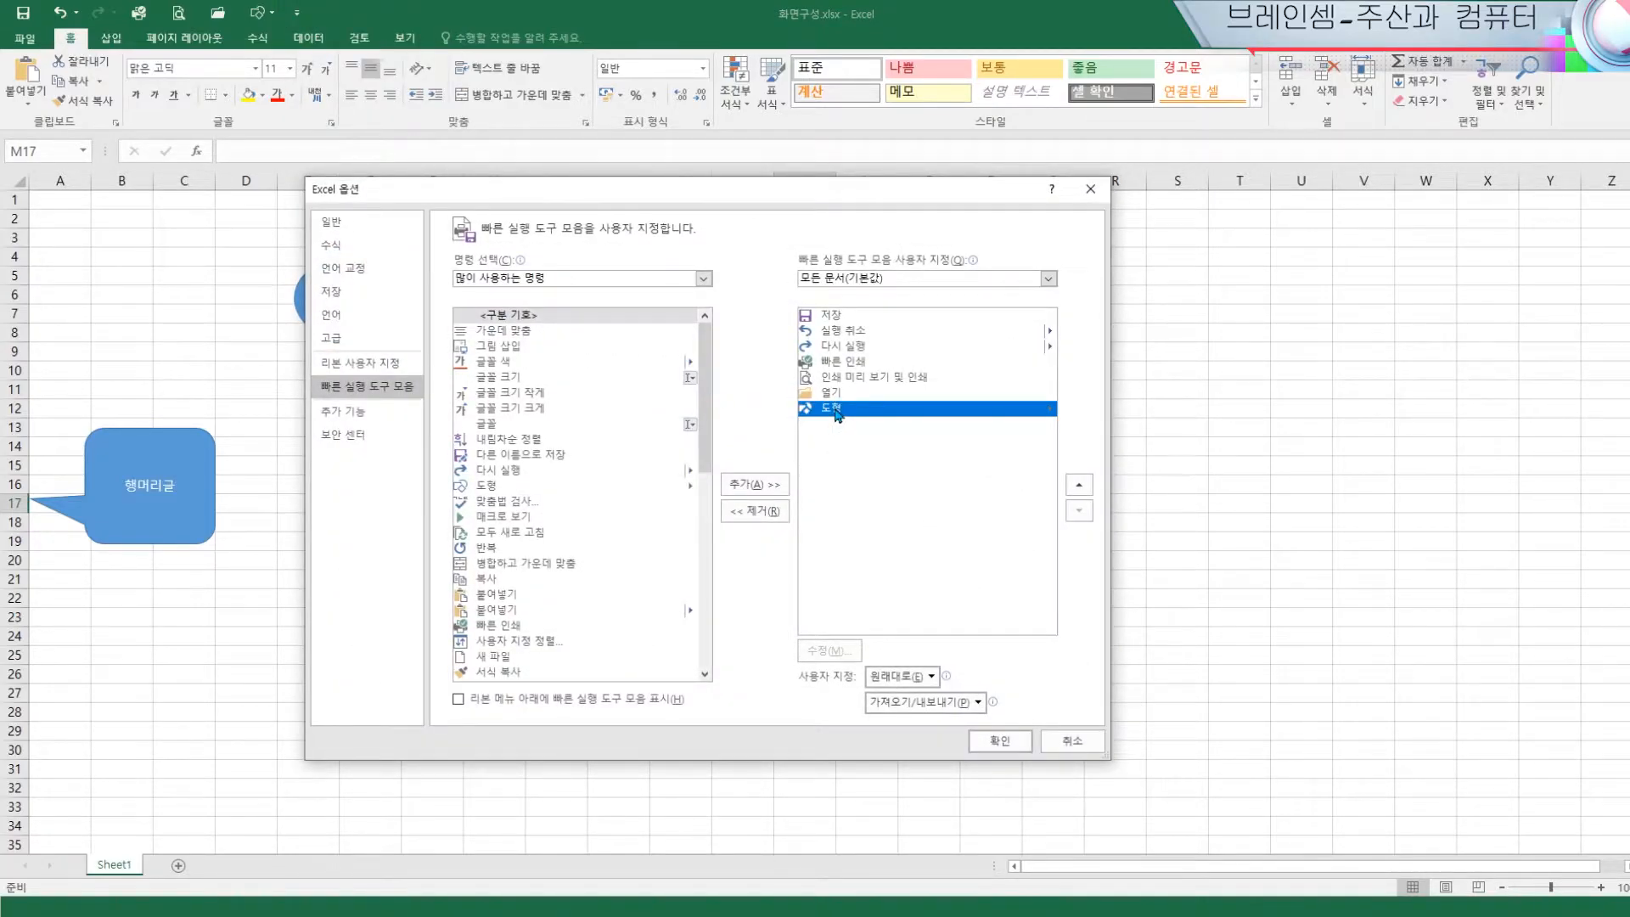
pyautogui.click(765, 513)
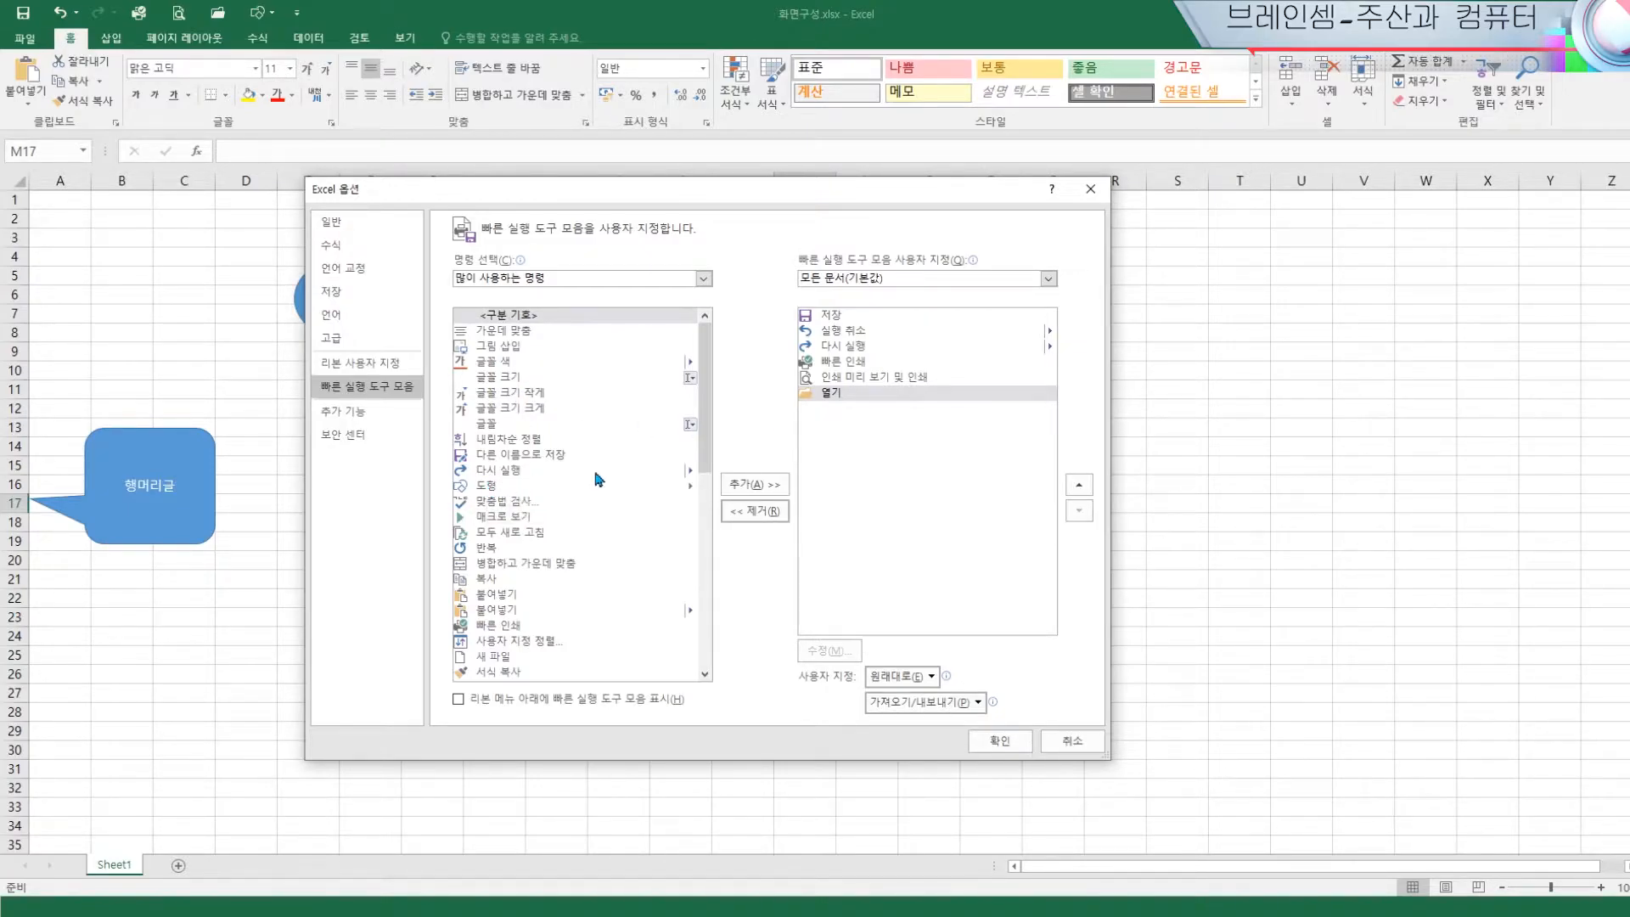
pyautogui.click(1008, 743)
pyautogui.click(778, 557)
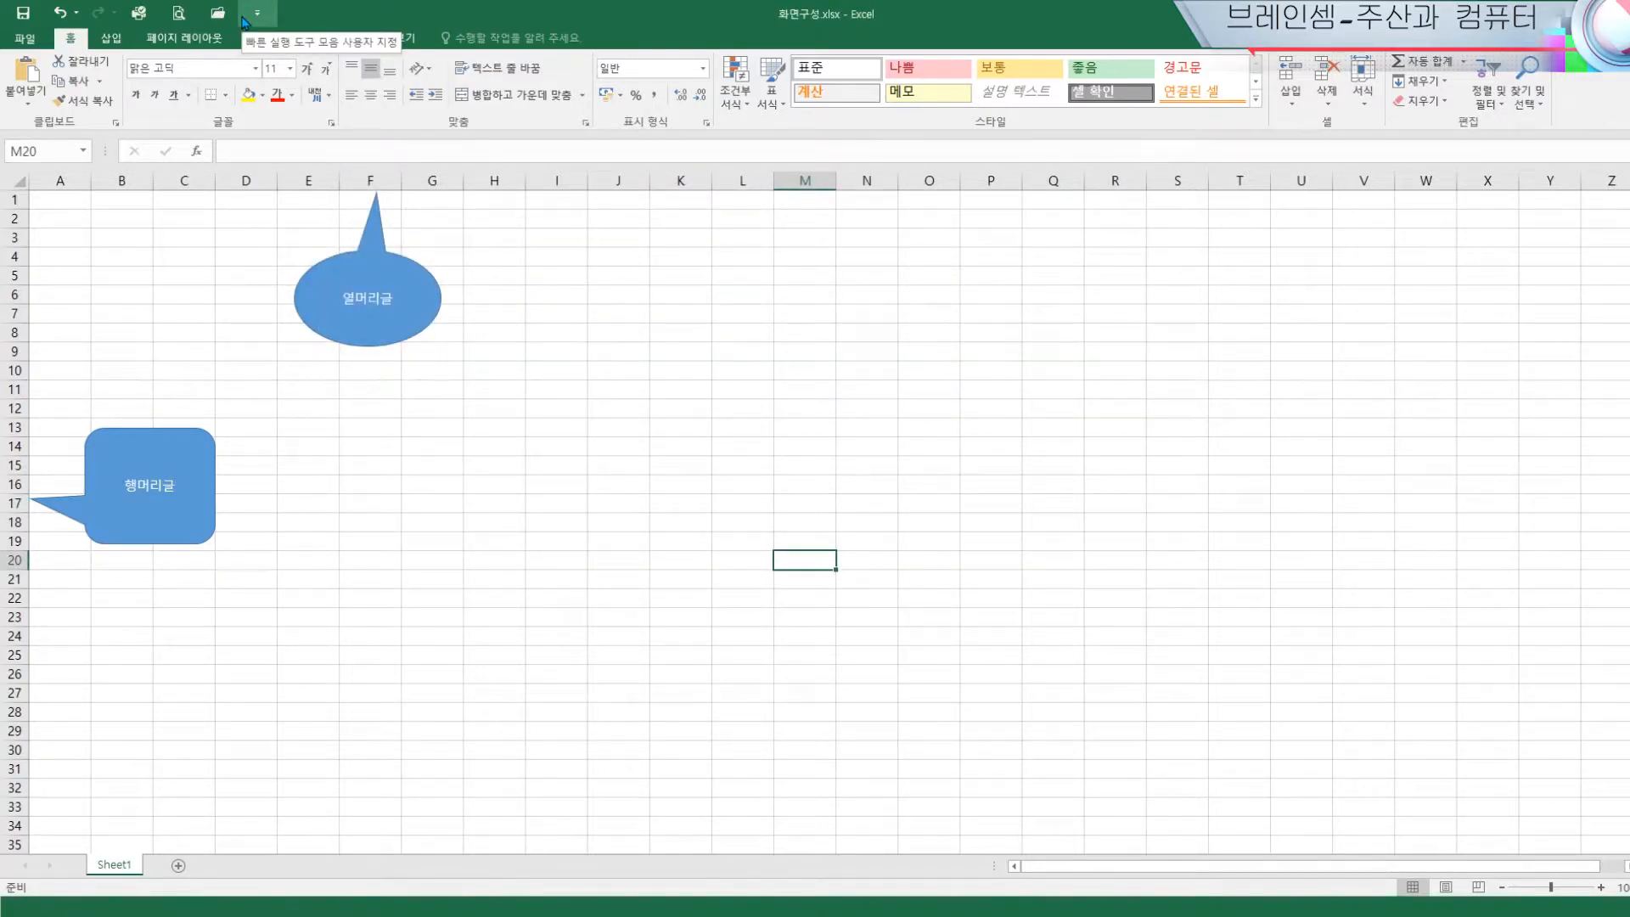
pyautogui.click(622, 316)
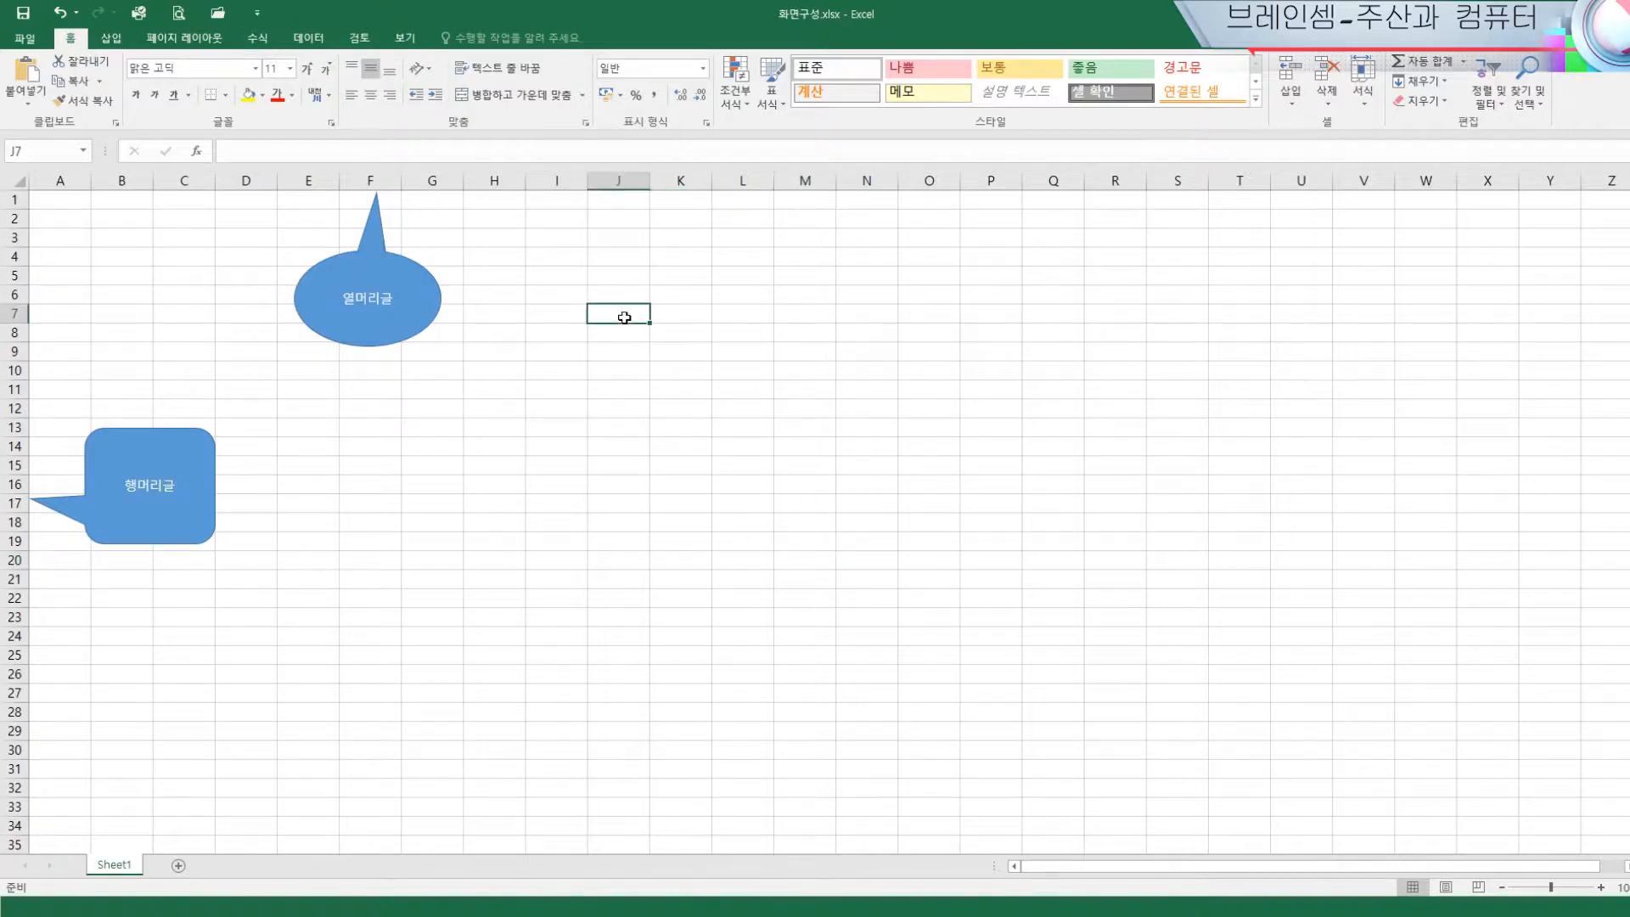
pyautogui.click(259, 15)
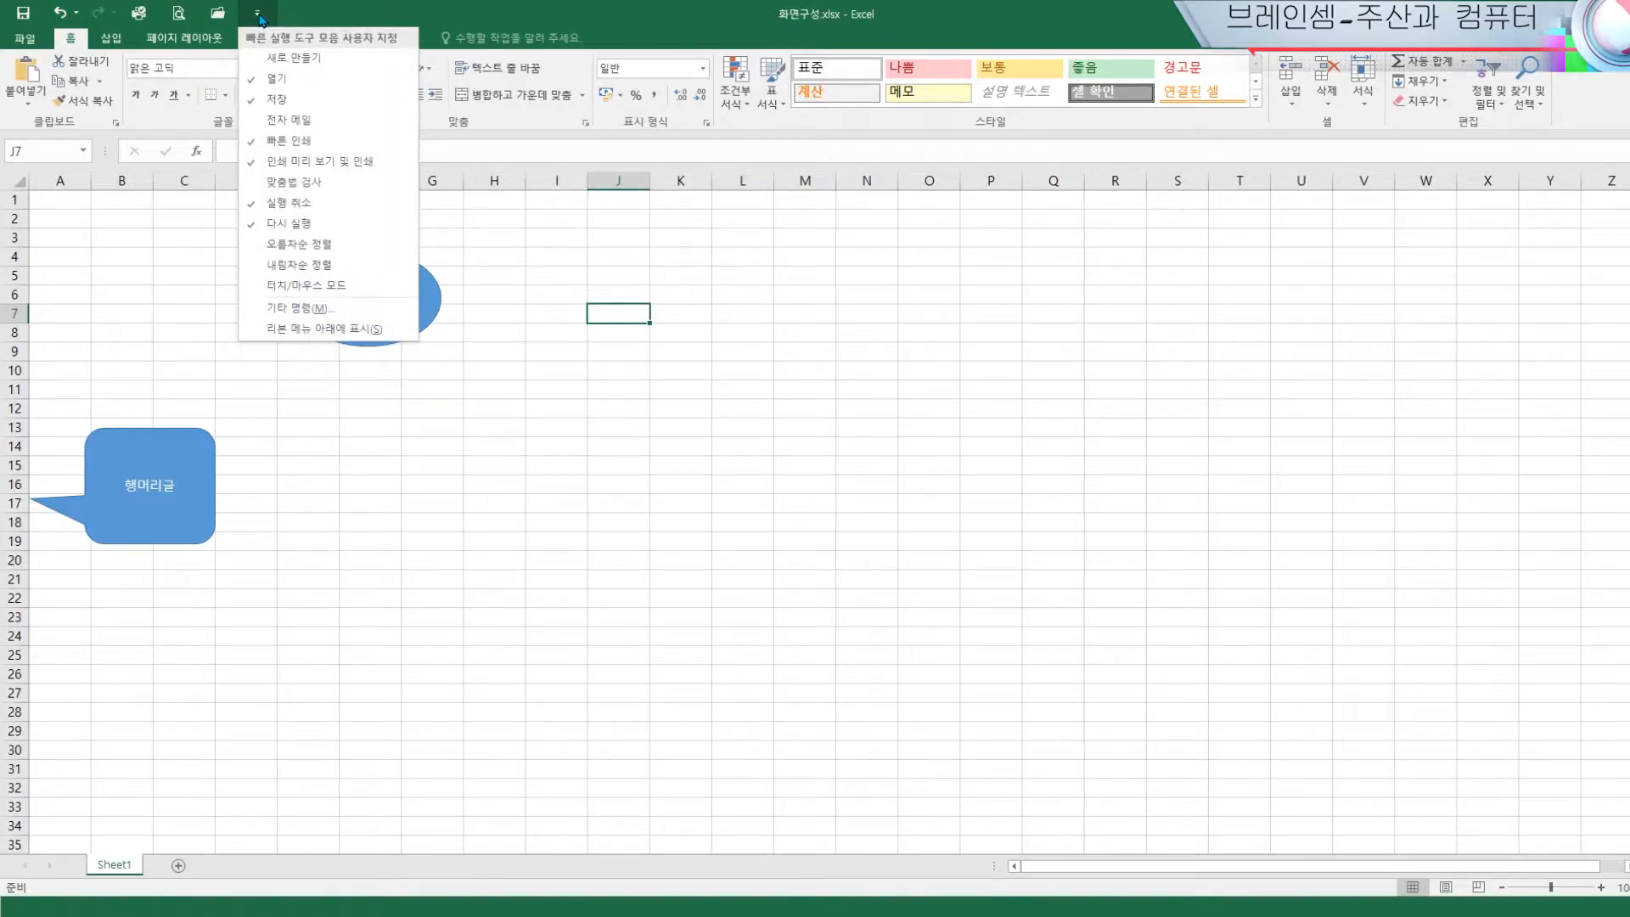
pyautogui.click(259, 15)
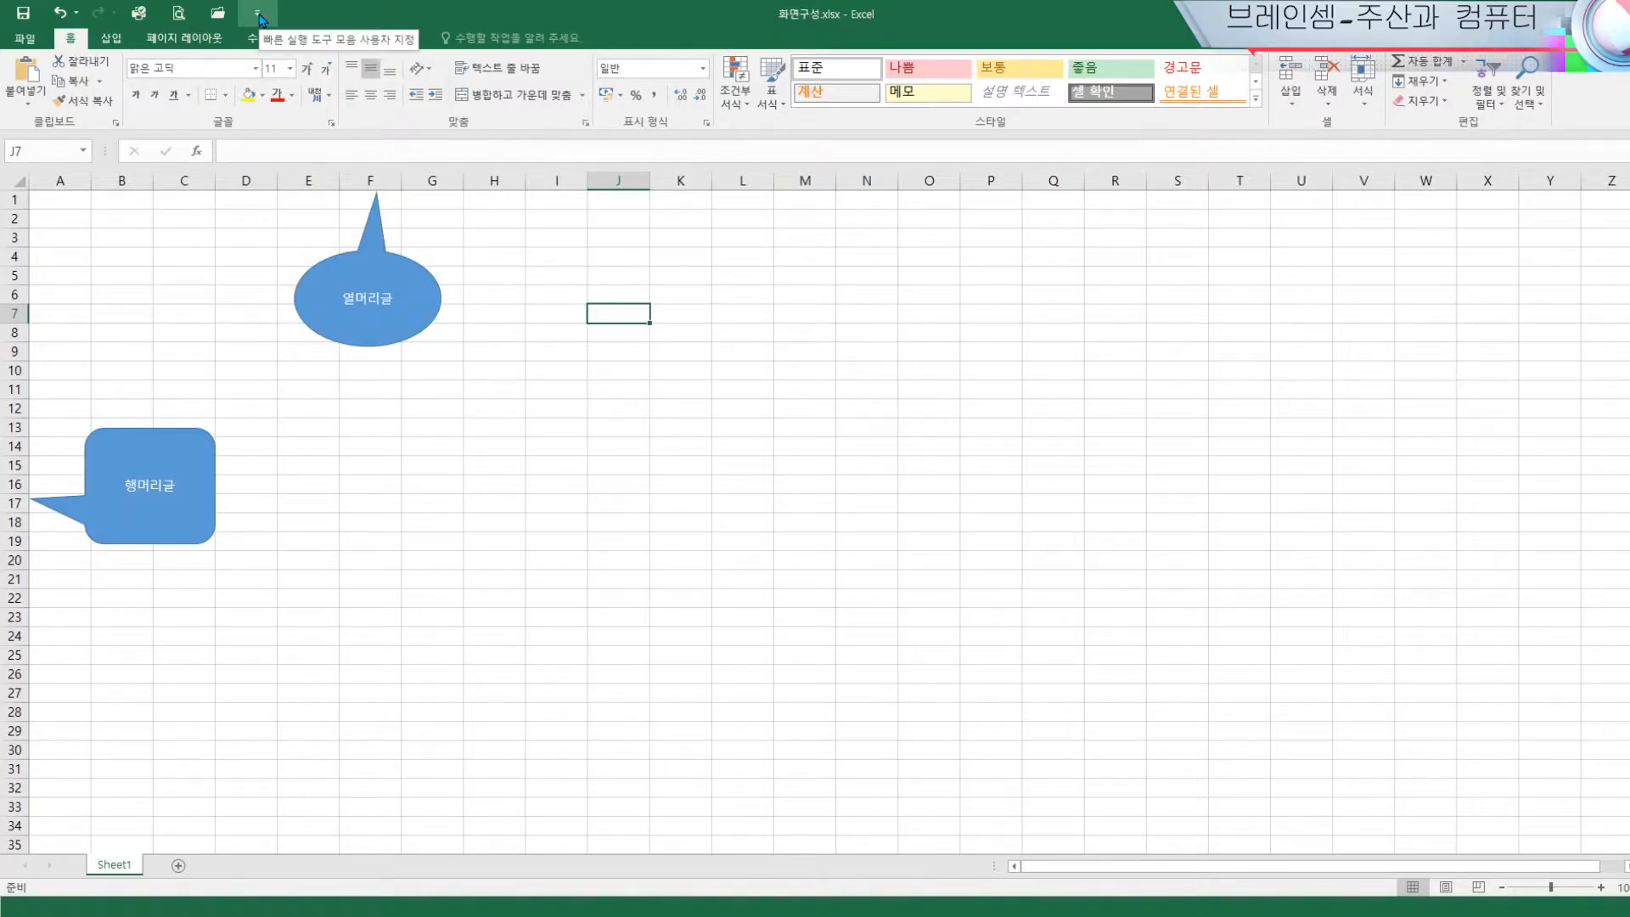
pyautogui.click(189, 252)
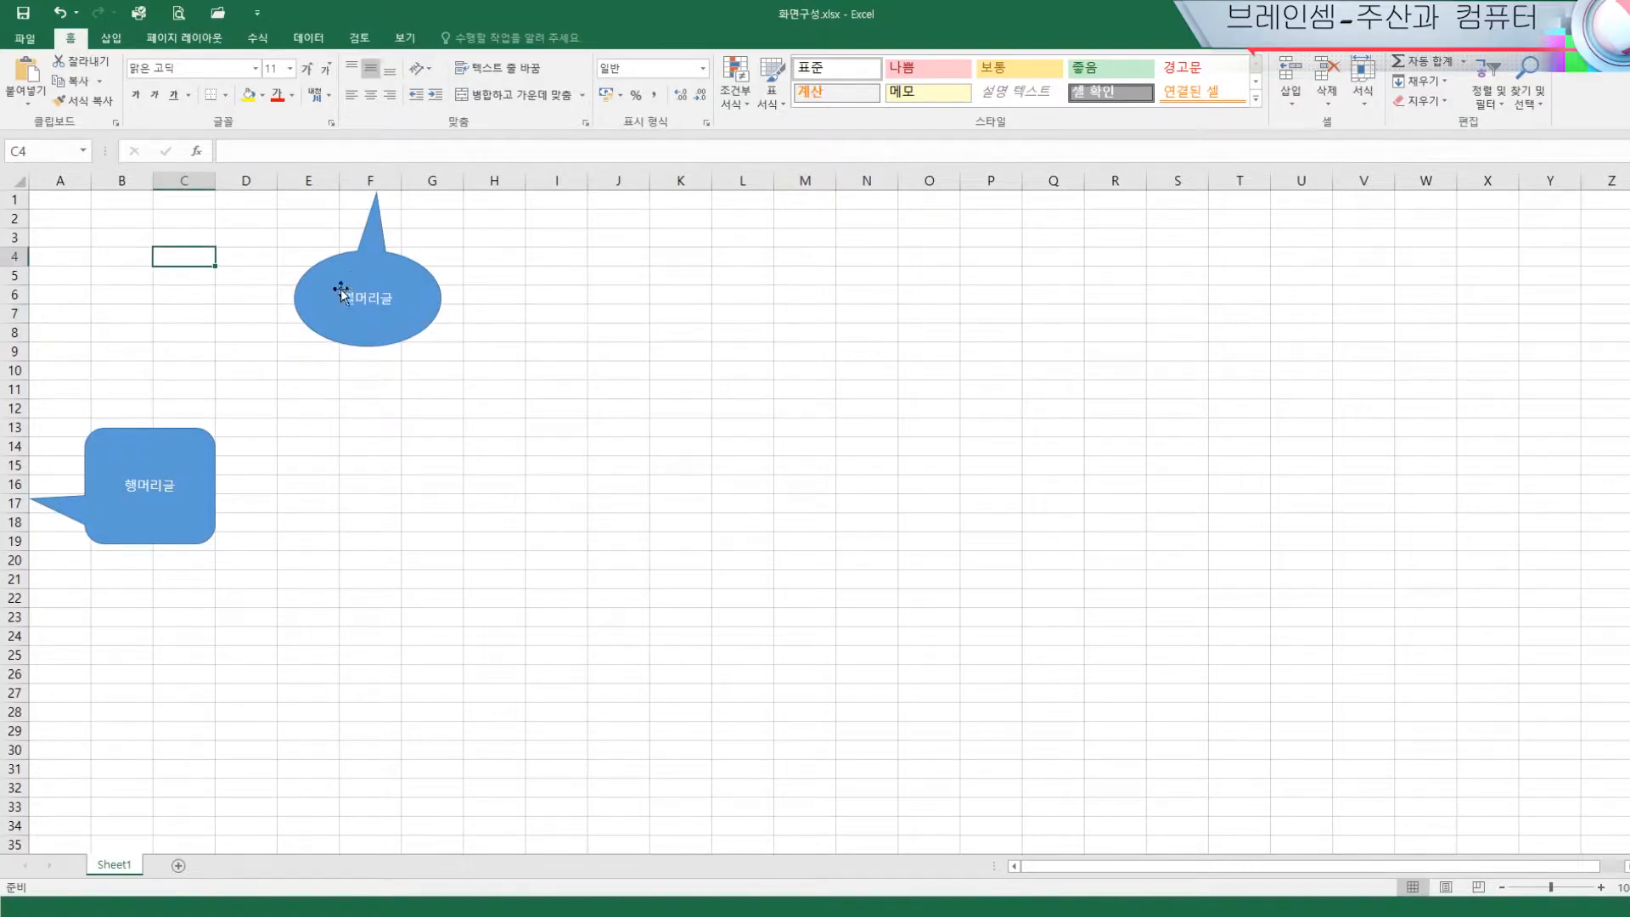
# Delete the 열머리글 and 행머리글 callouts from the sheet
pyautogui.click(366, 331)
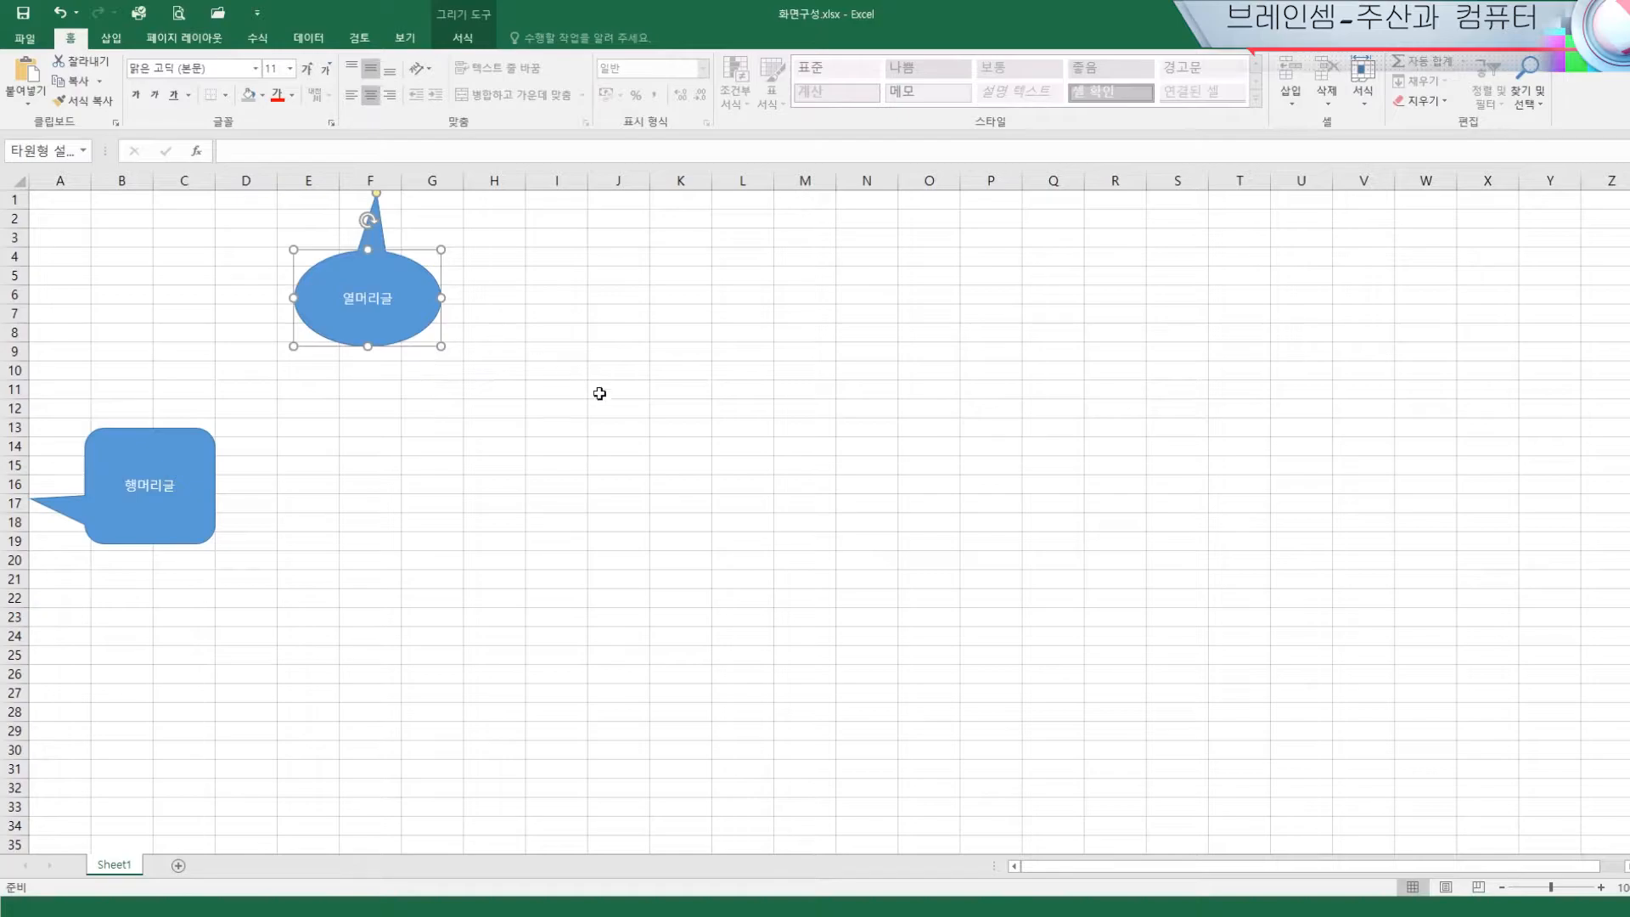
pyautogui.press('Delete')
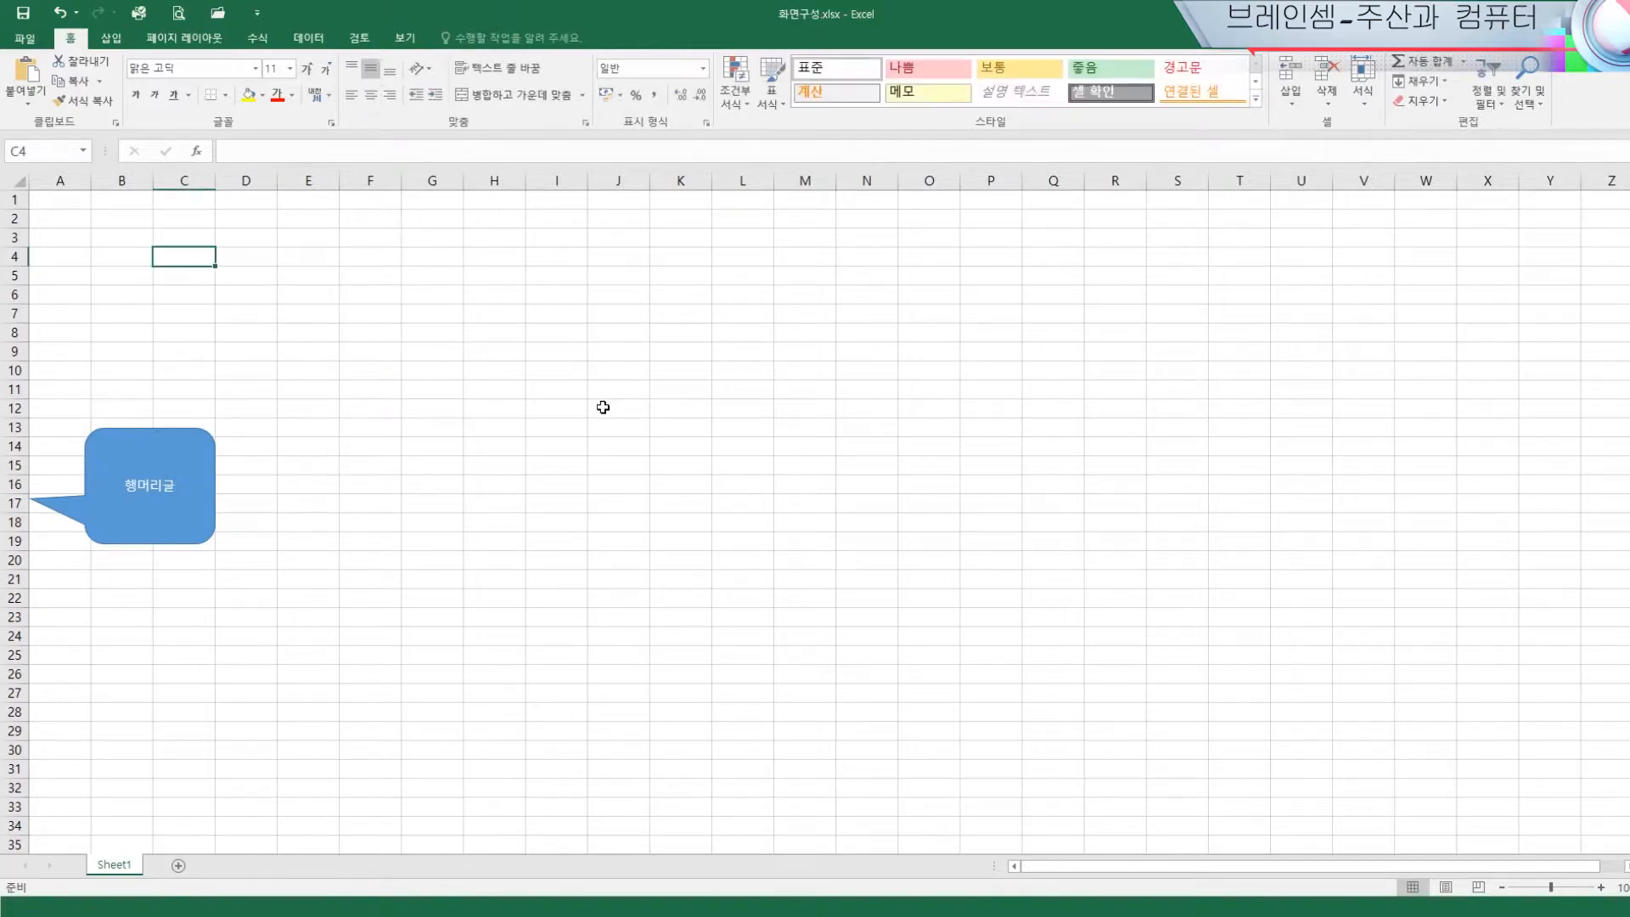
pyautogui.click(203, 459)
pyautogui.press('Delete')
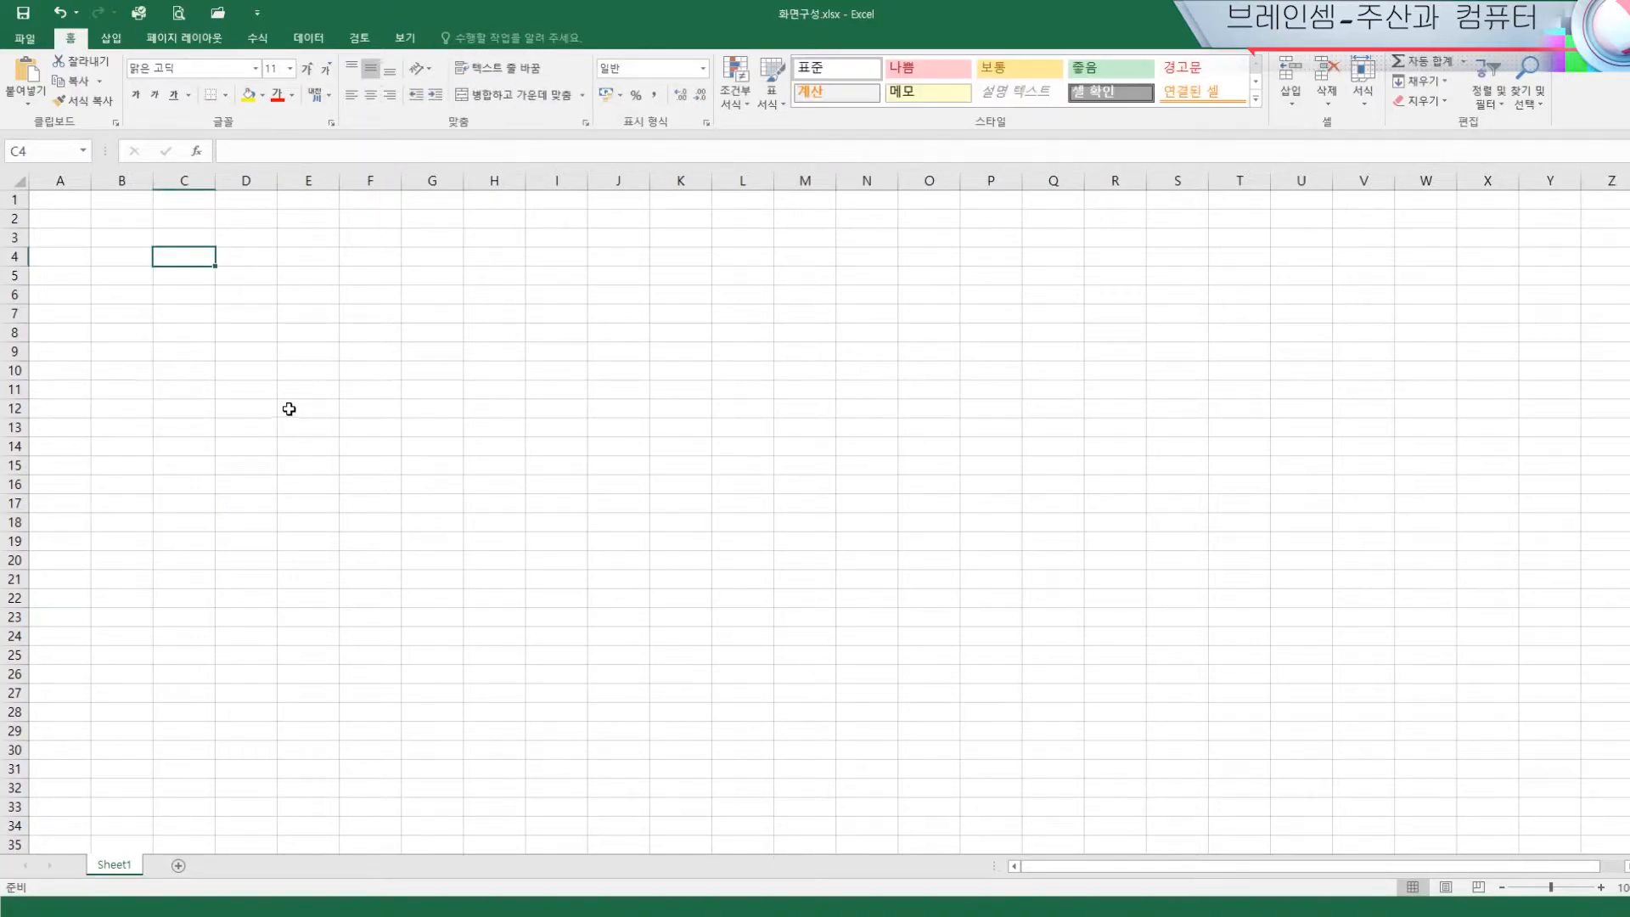
pyautogui.click(405, 350)
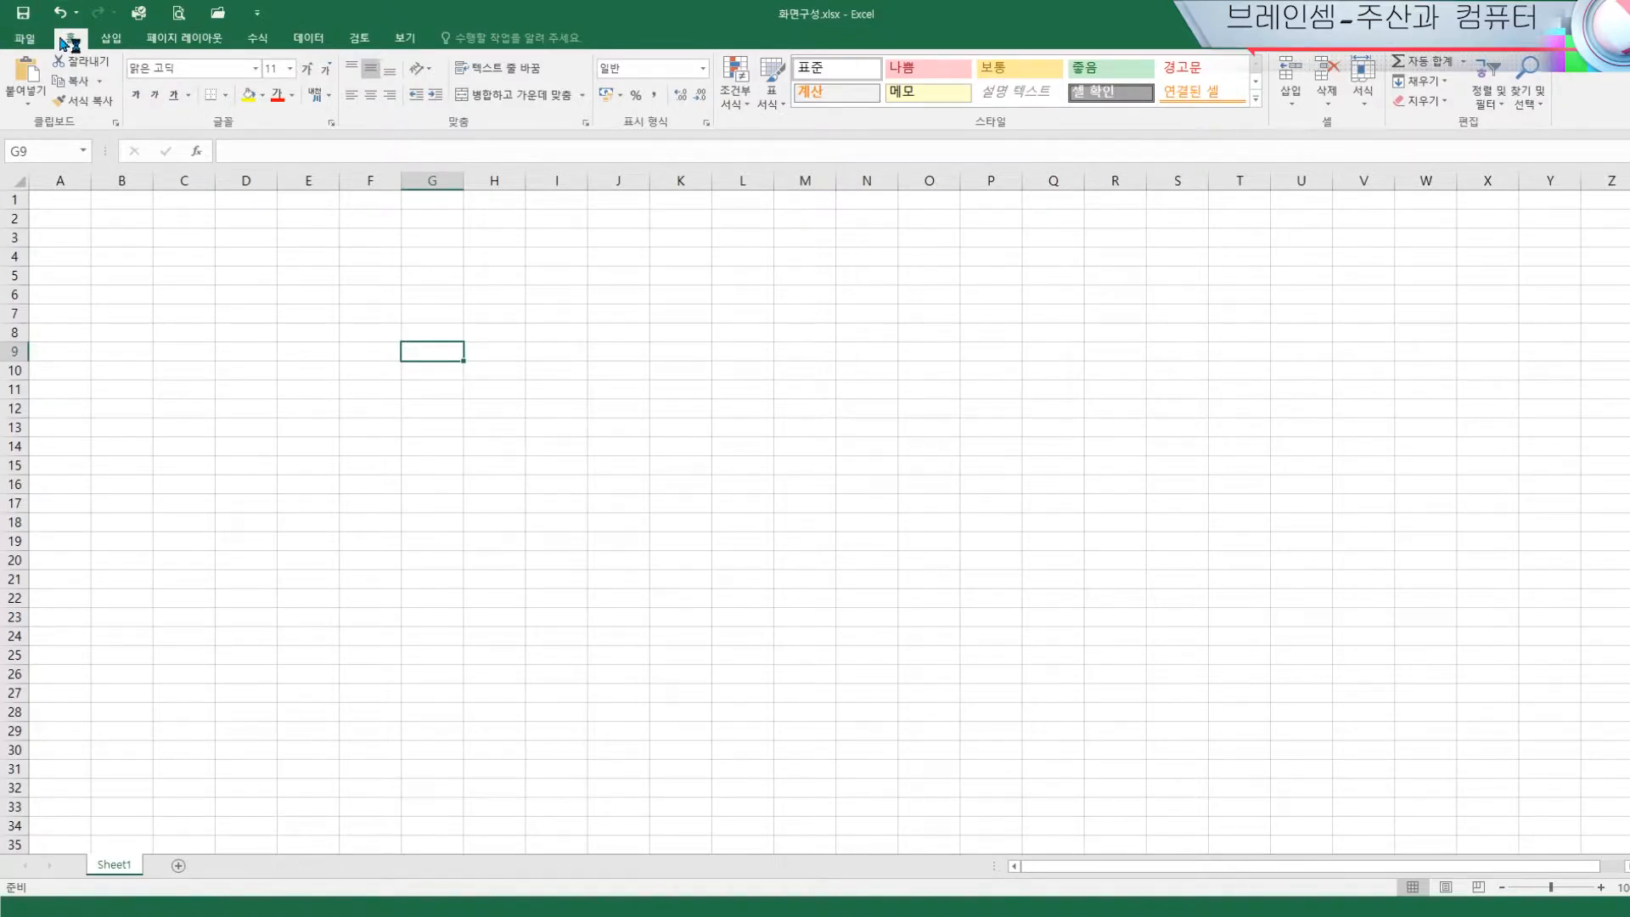
# Look through the 삽입, 페이지 레이아웃, 수식, 데이터, 검토 and 홈 commands of the ribbon
pyautogui.click(111, 39)
pyautogui.click(180, 43)
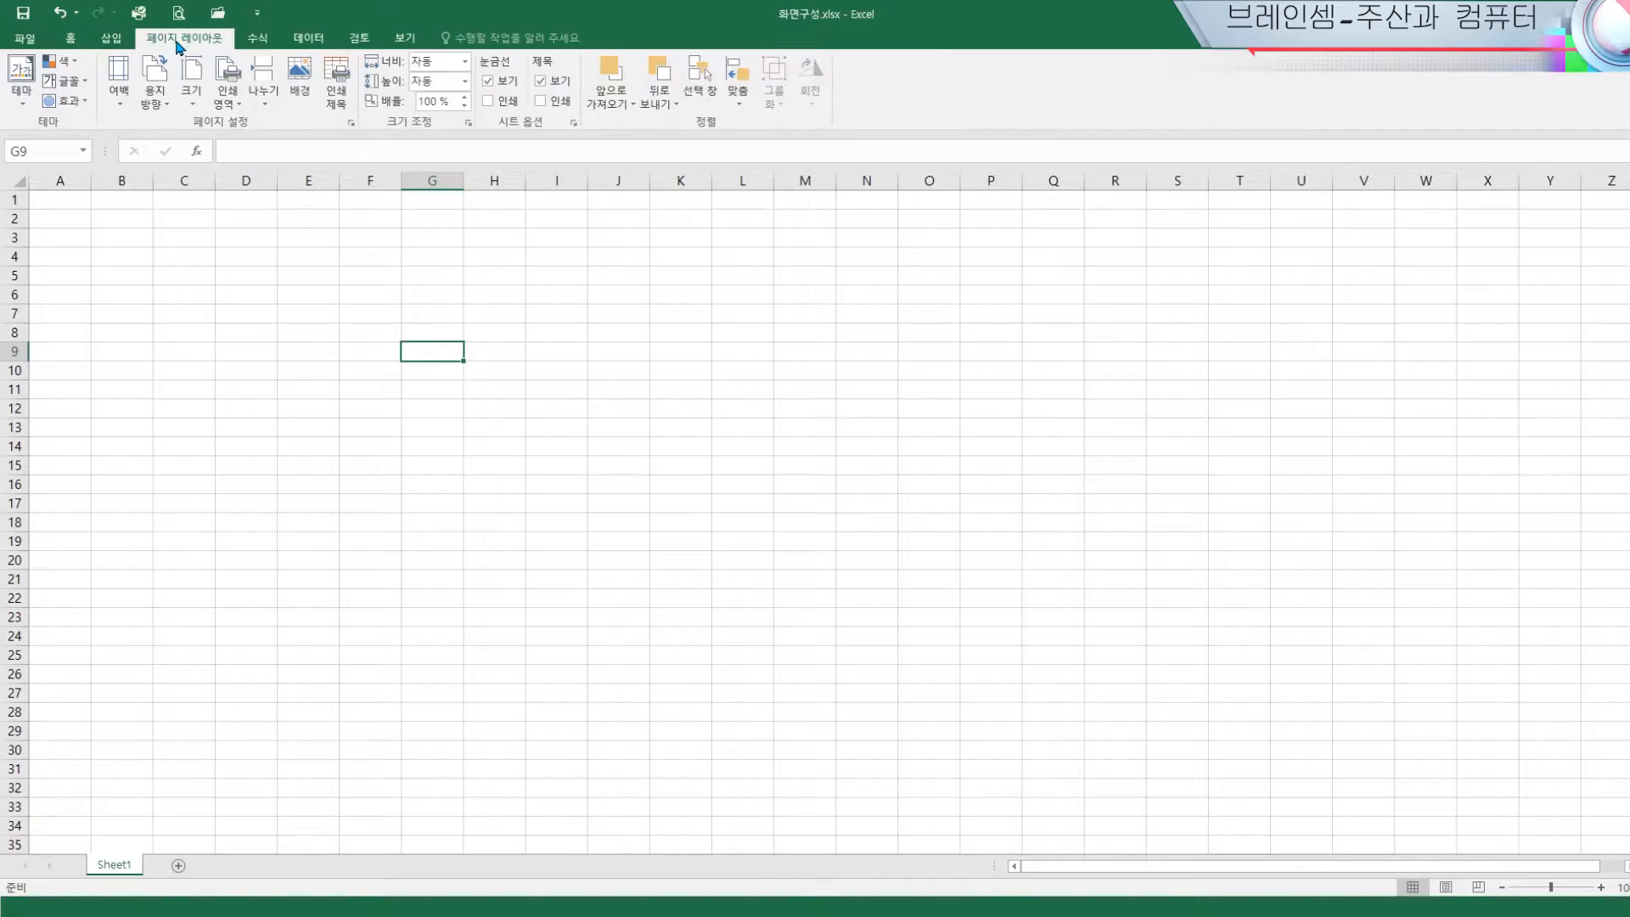
pyautogui.click(257, 41)
pyautogui.click(310, 44)
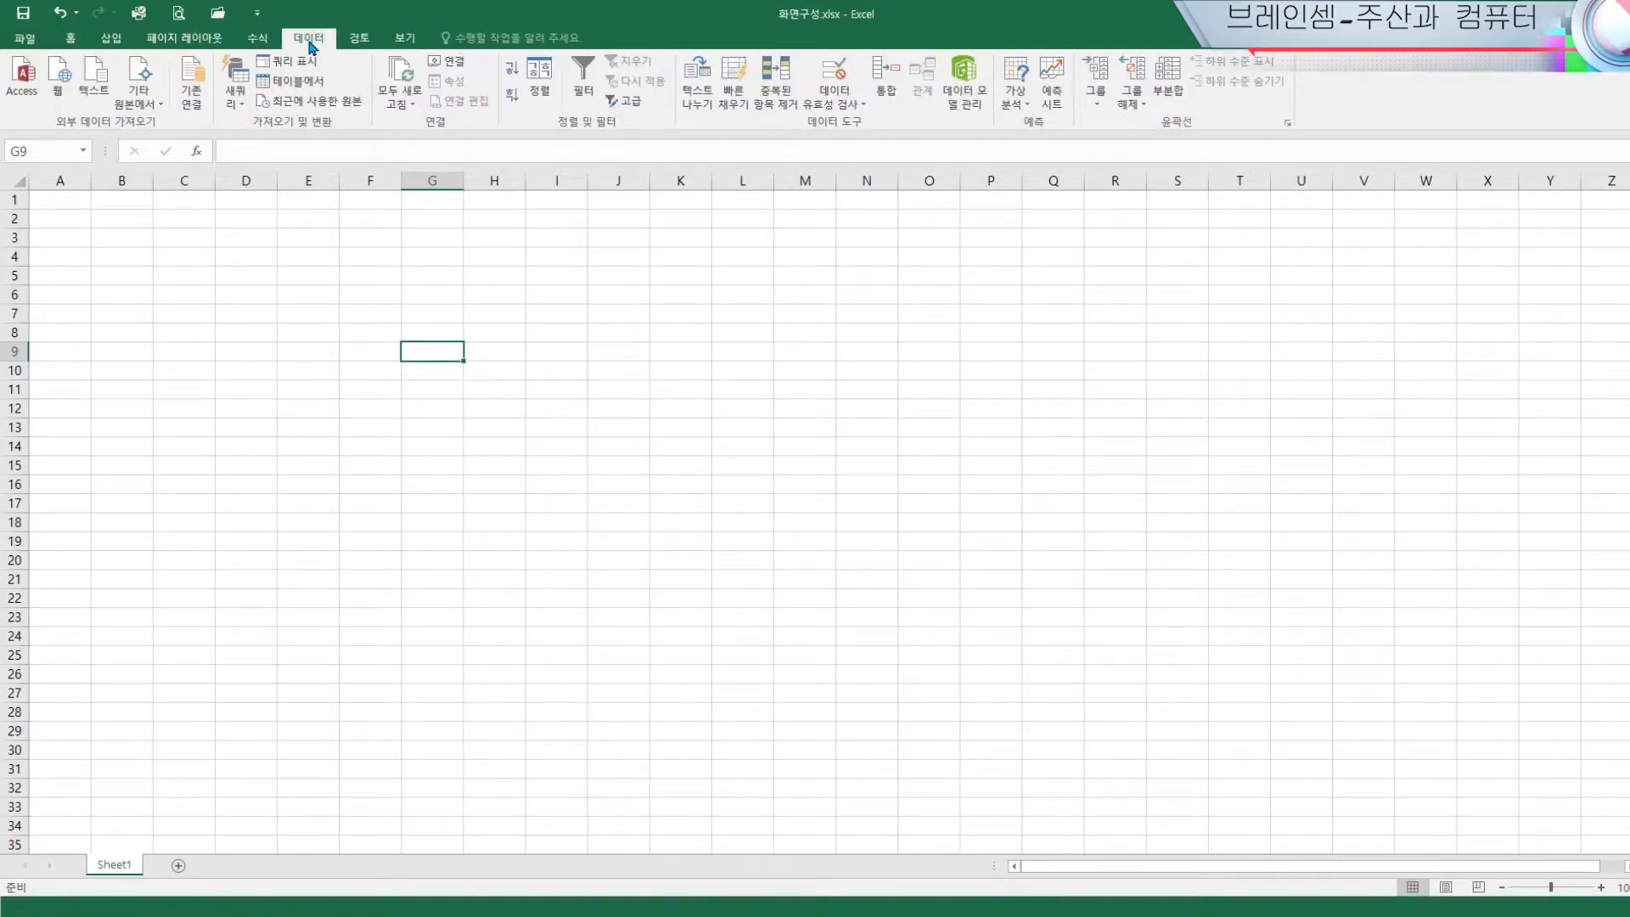
pyautogui.click(368, 43)
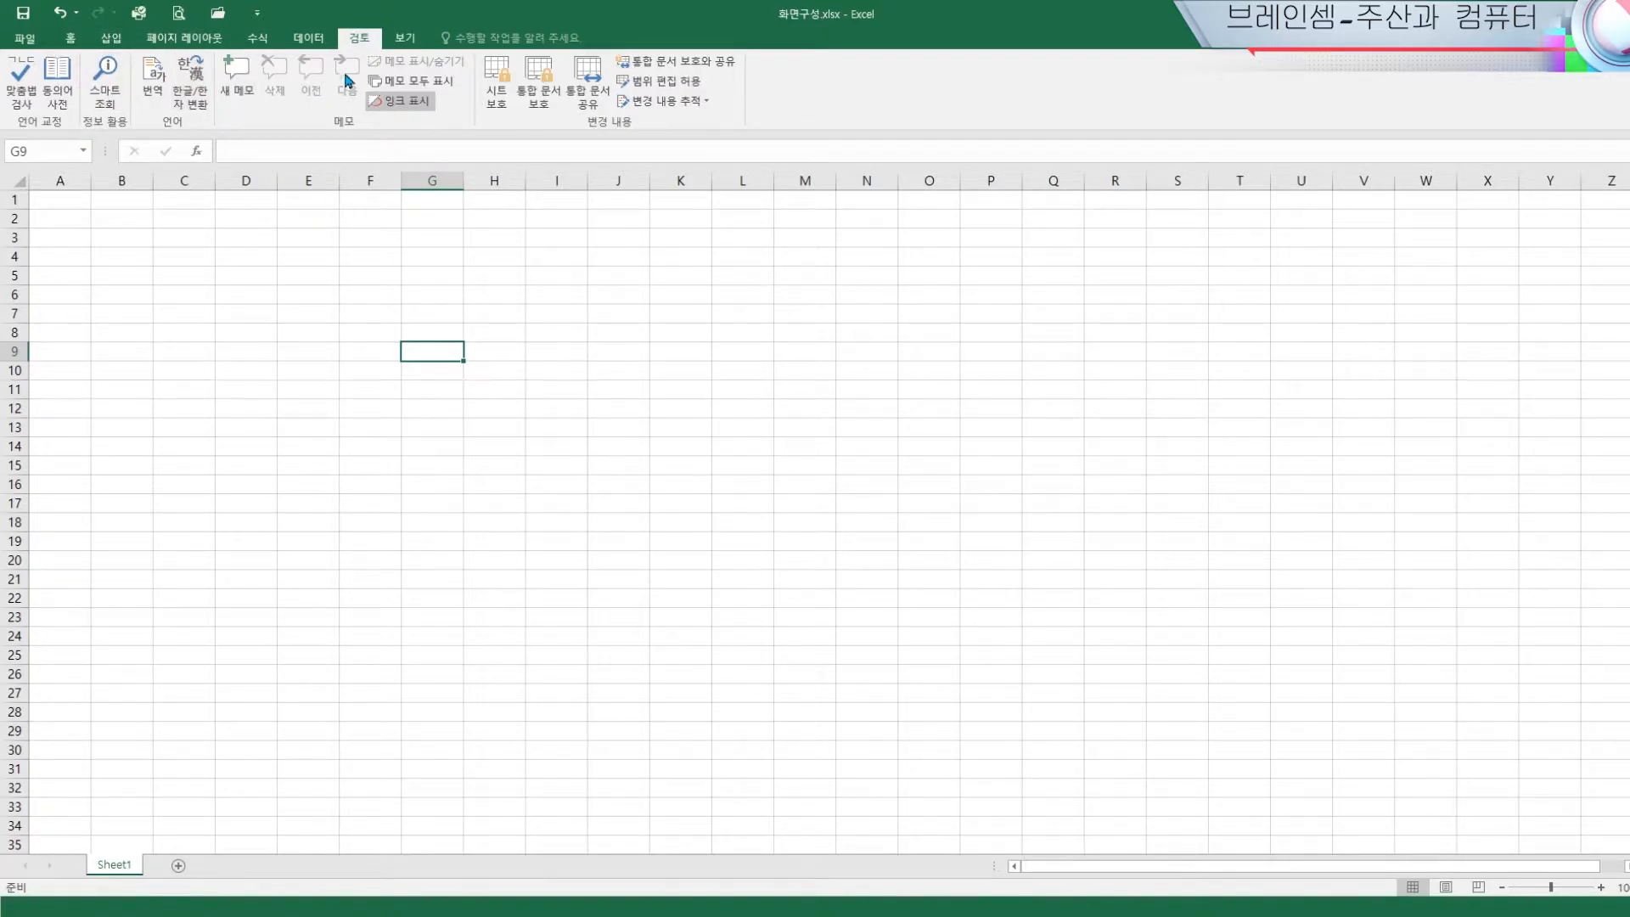
pyautogui.click(71, 39)
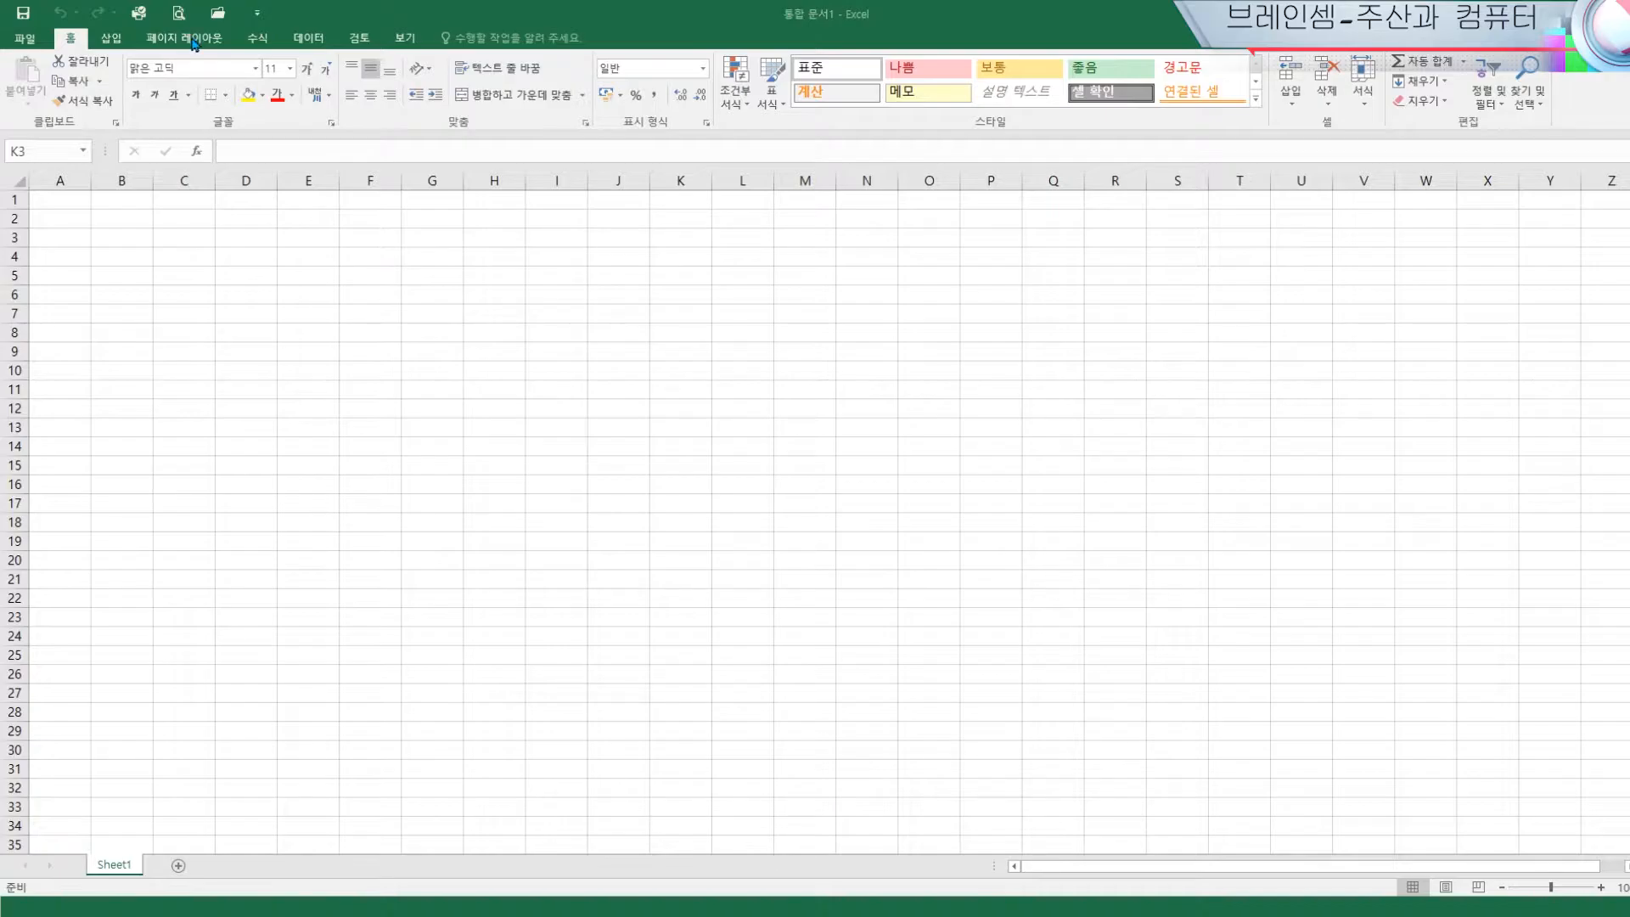
# Collapse the ribbon so only its category names remain and expand it again, once from 수식 and once from 데이터
pyautogui.click(259, 39)
pyautogui.doubleClick(260, 39)
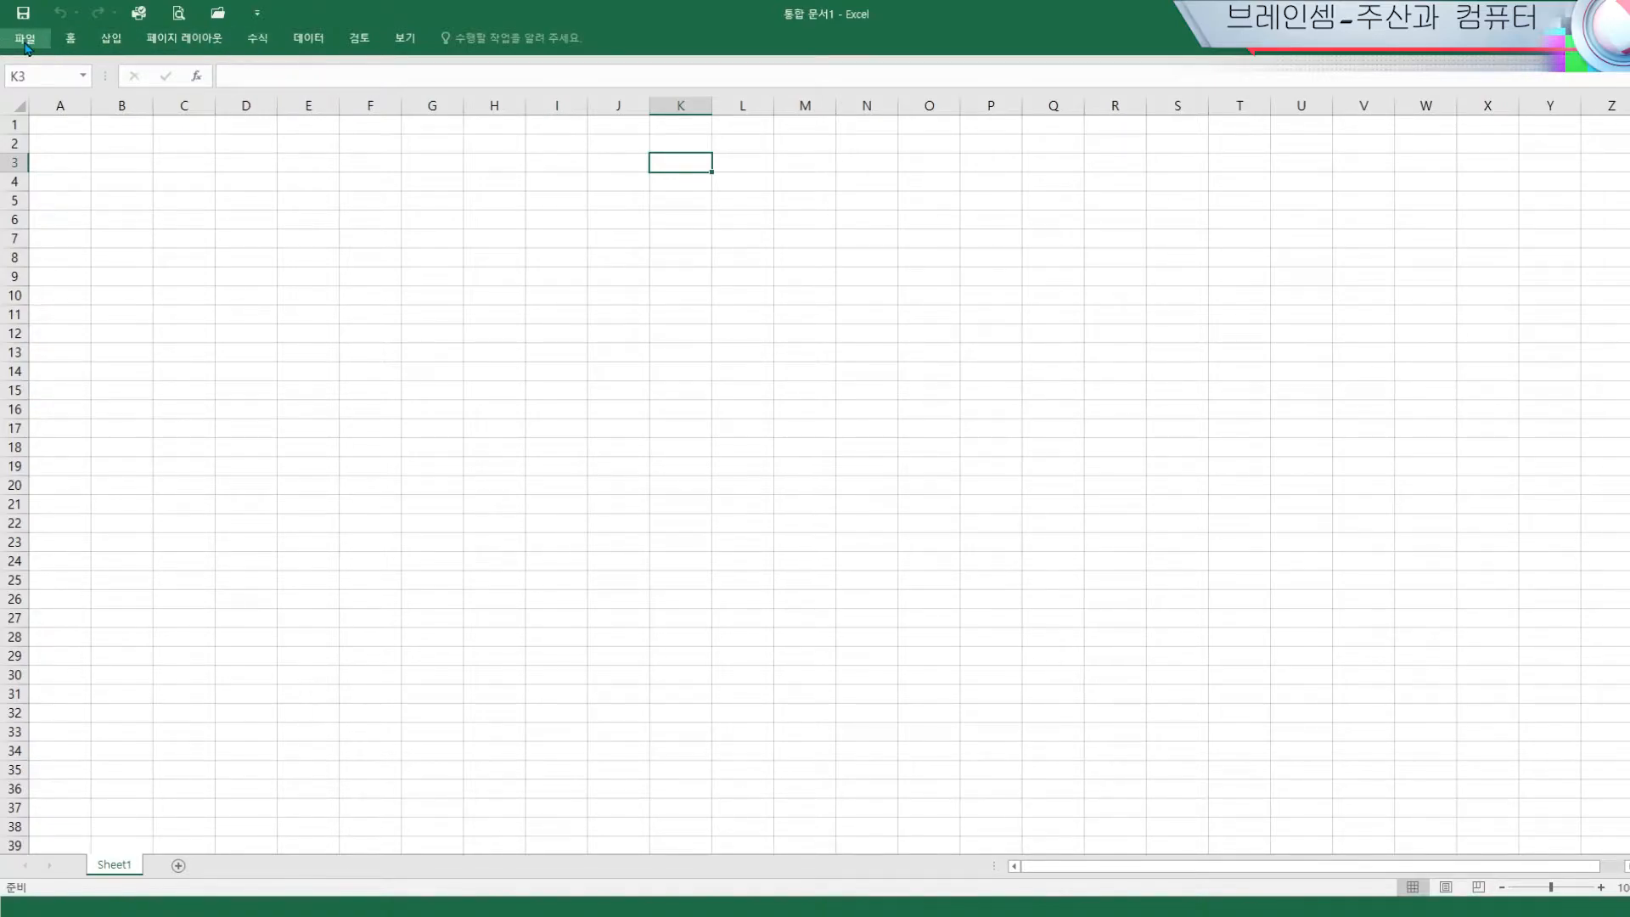
pyautogui.click(406, 39)
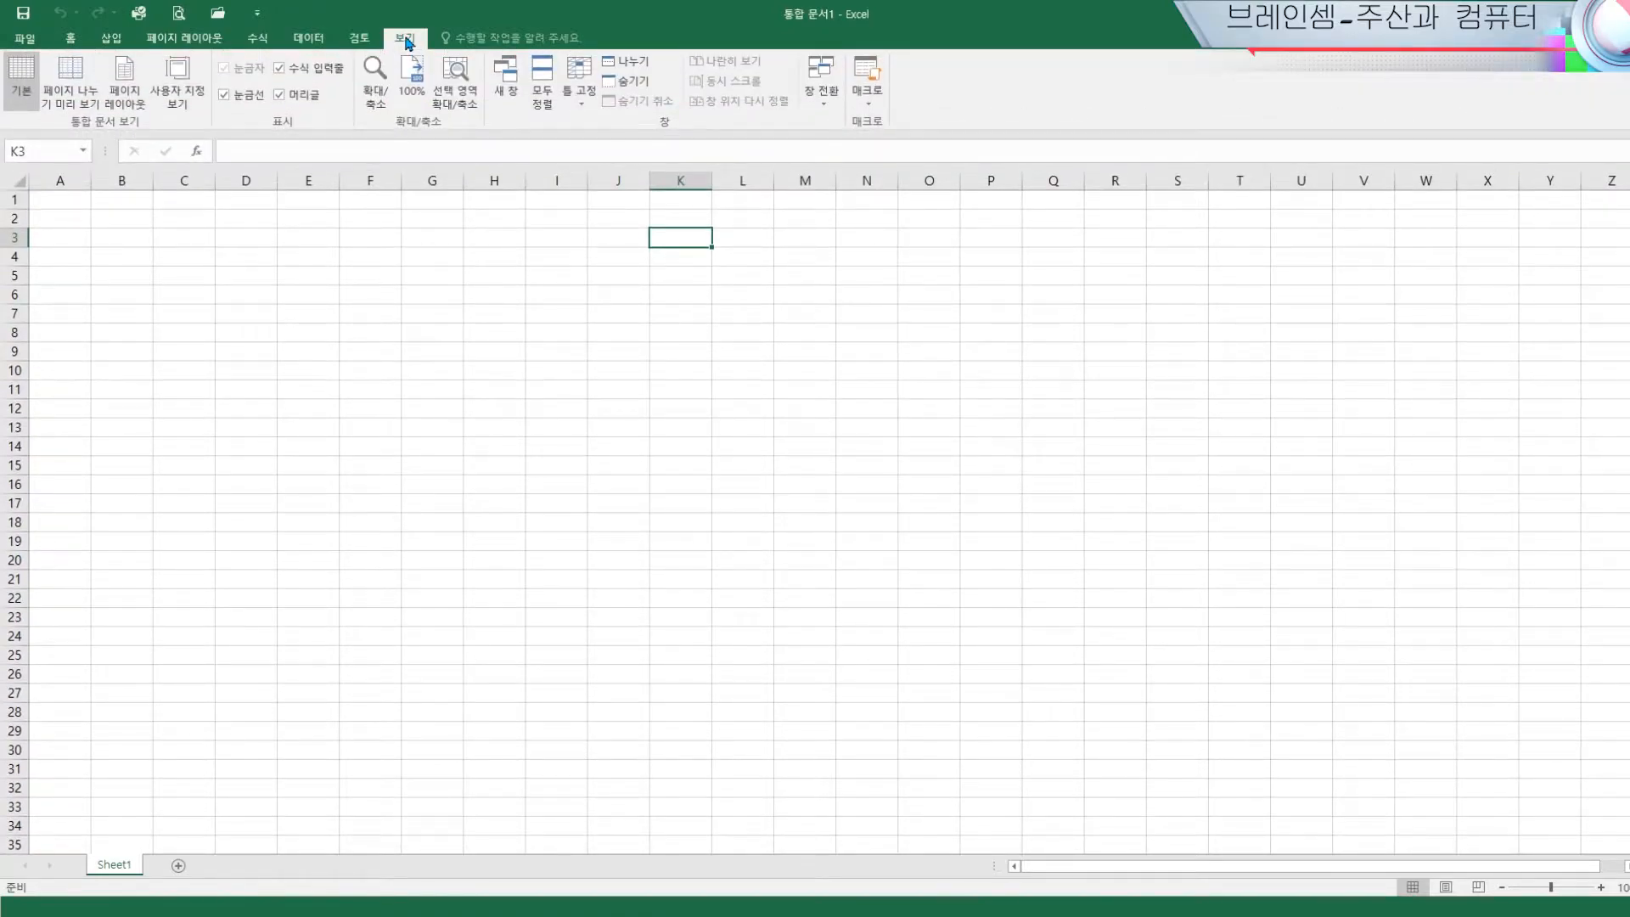
pyautogui.click(311, 39)
pyautogui.doubleClick(311, 39)
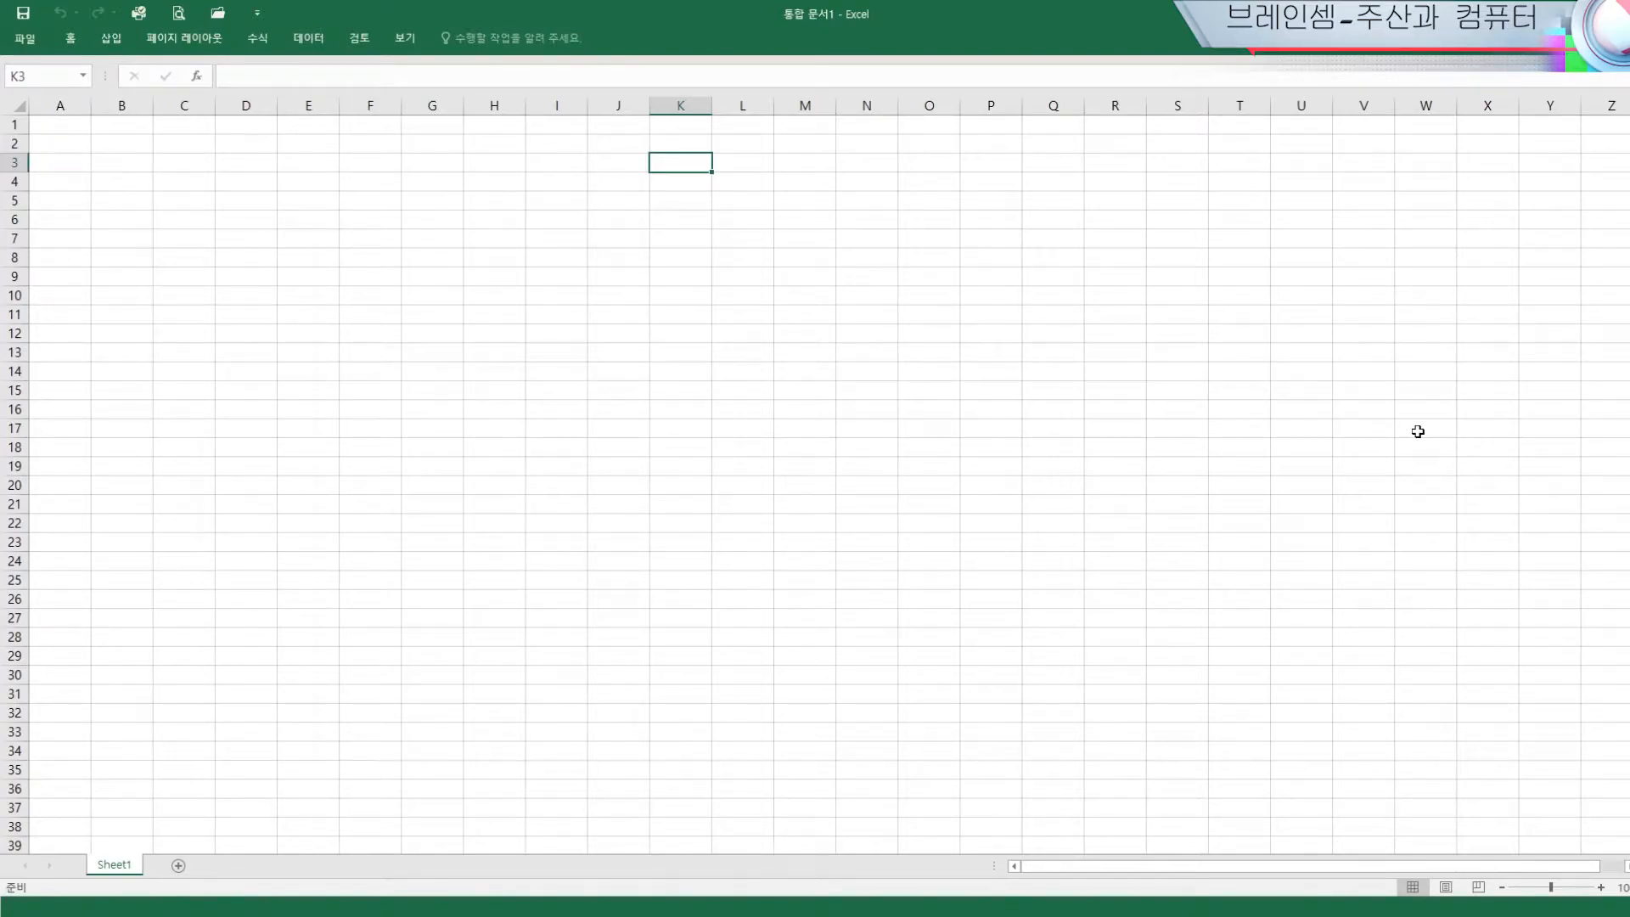
pyautogui.click(310, 40)
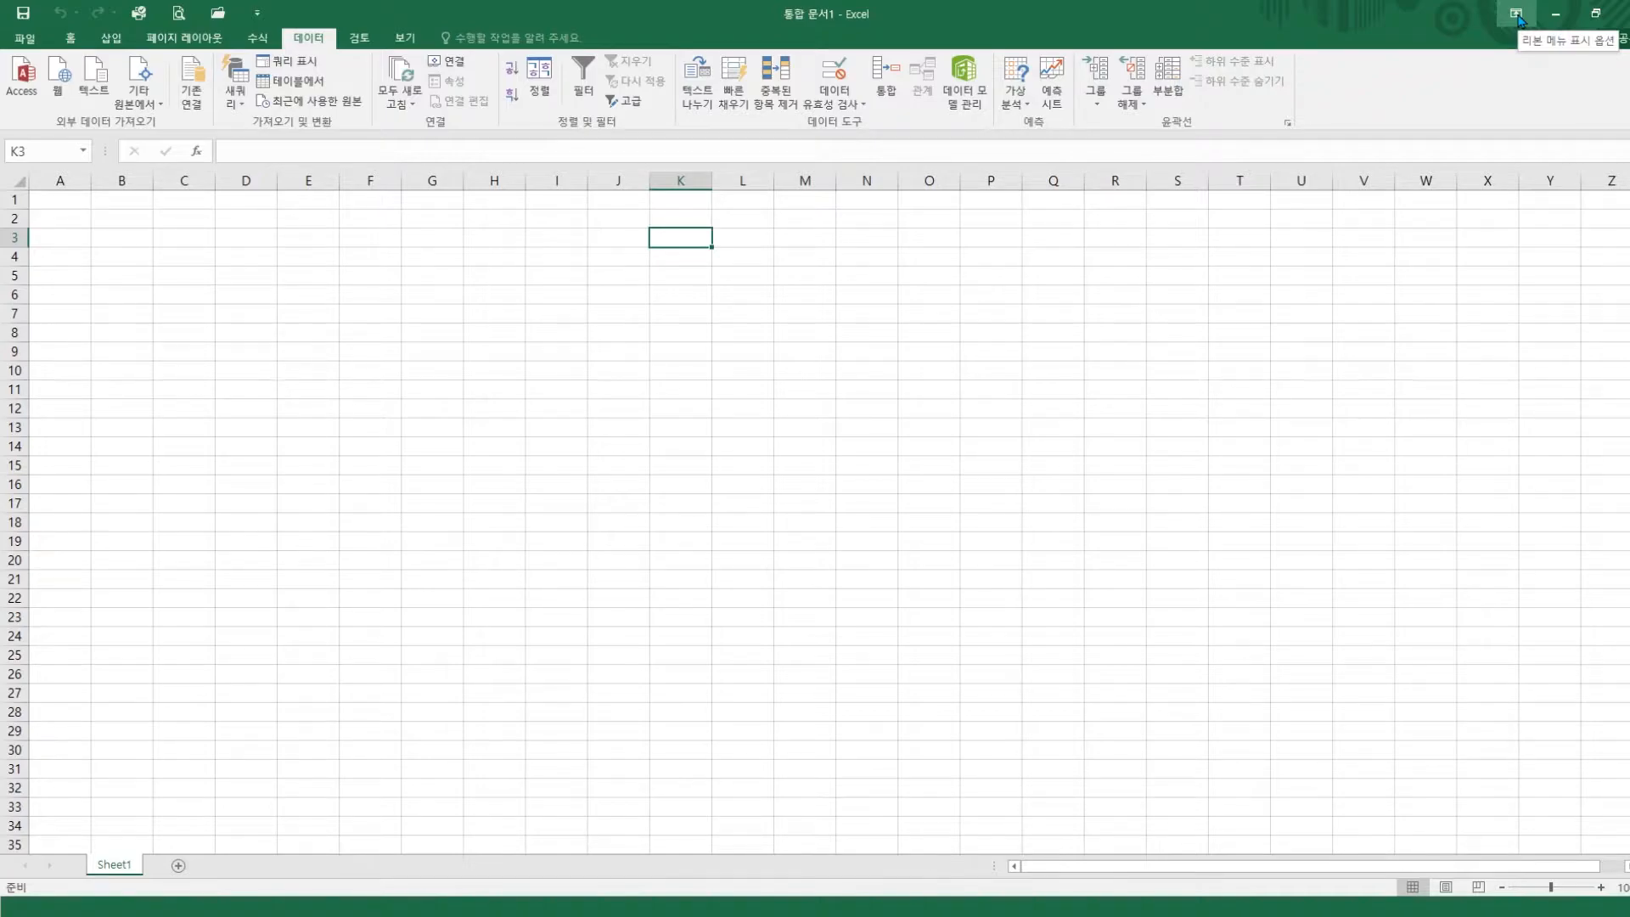
# Set the ribbon display option to 리본 메뉴 자동 숨기기 and select cell Q7
pyautogui.click(1518, 17)
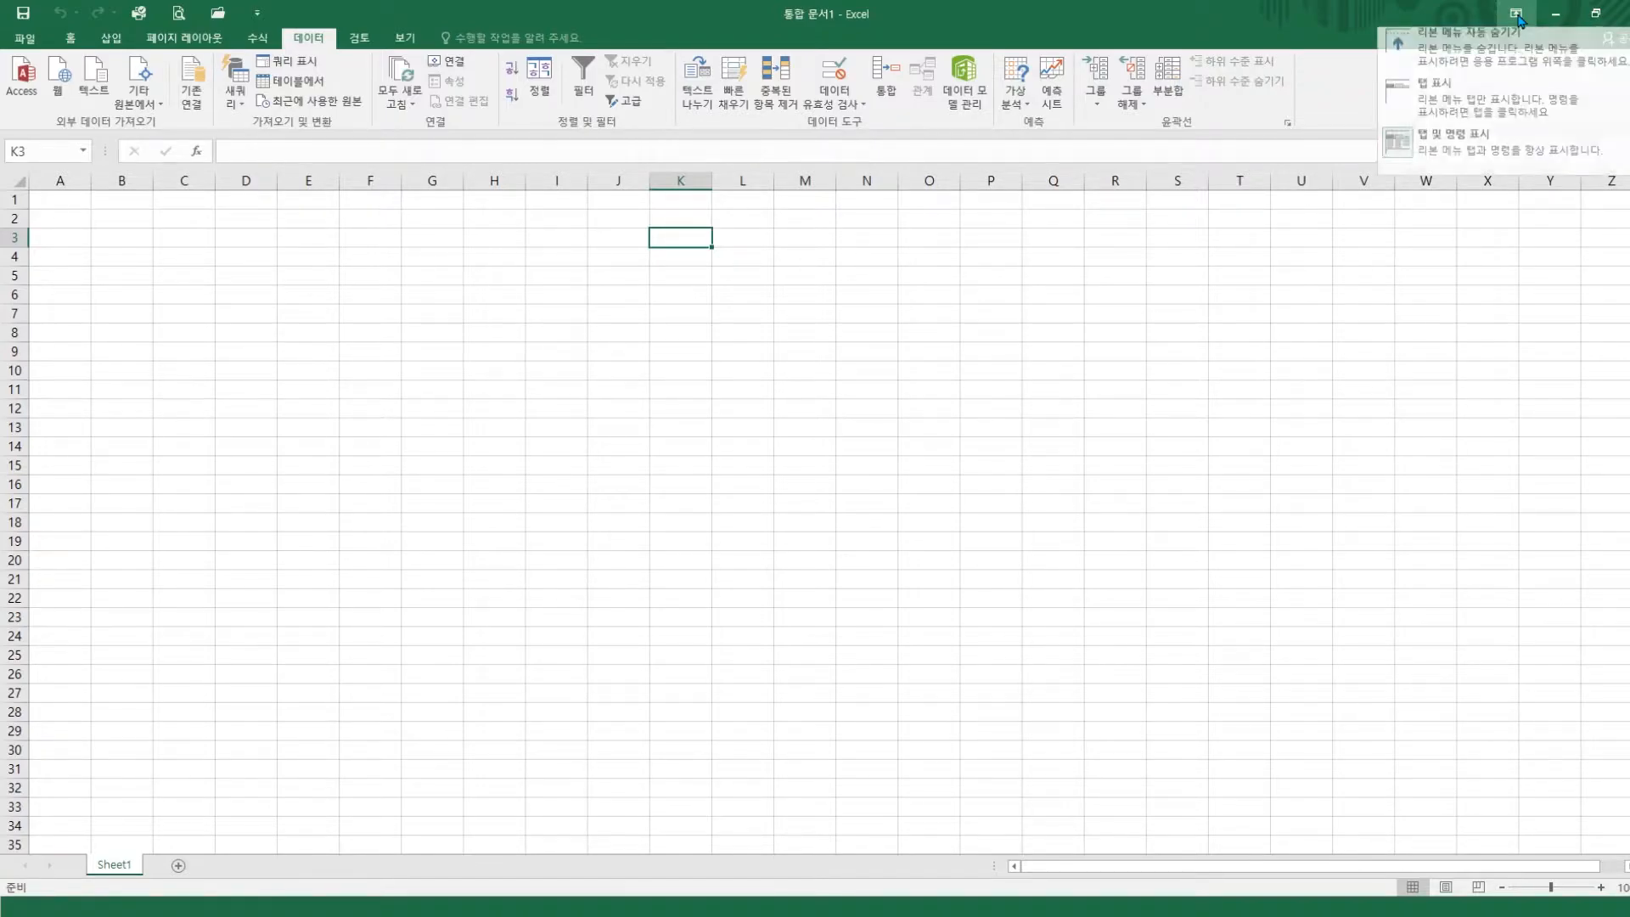
pyautogui.click(1469, 42)
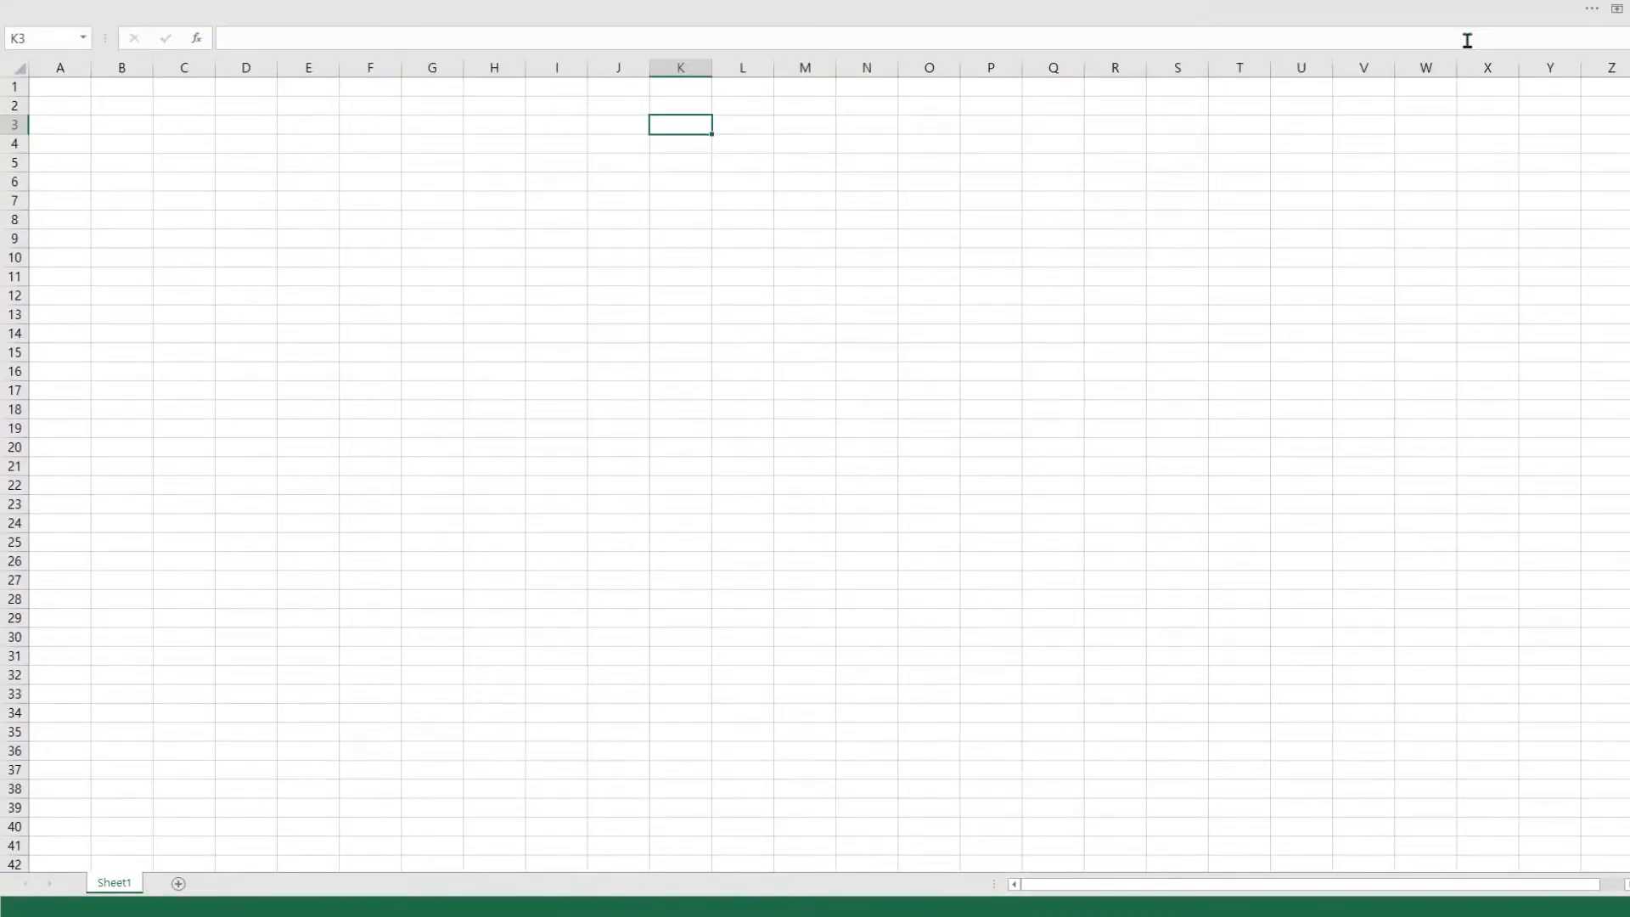
pyautogui.click(1072, 197)
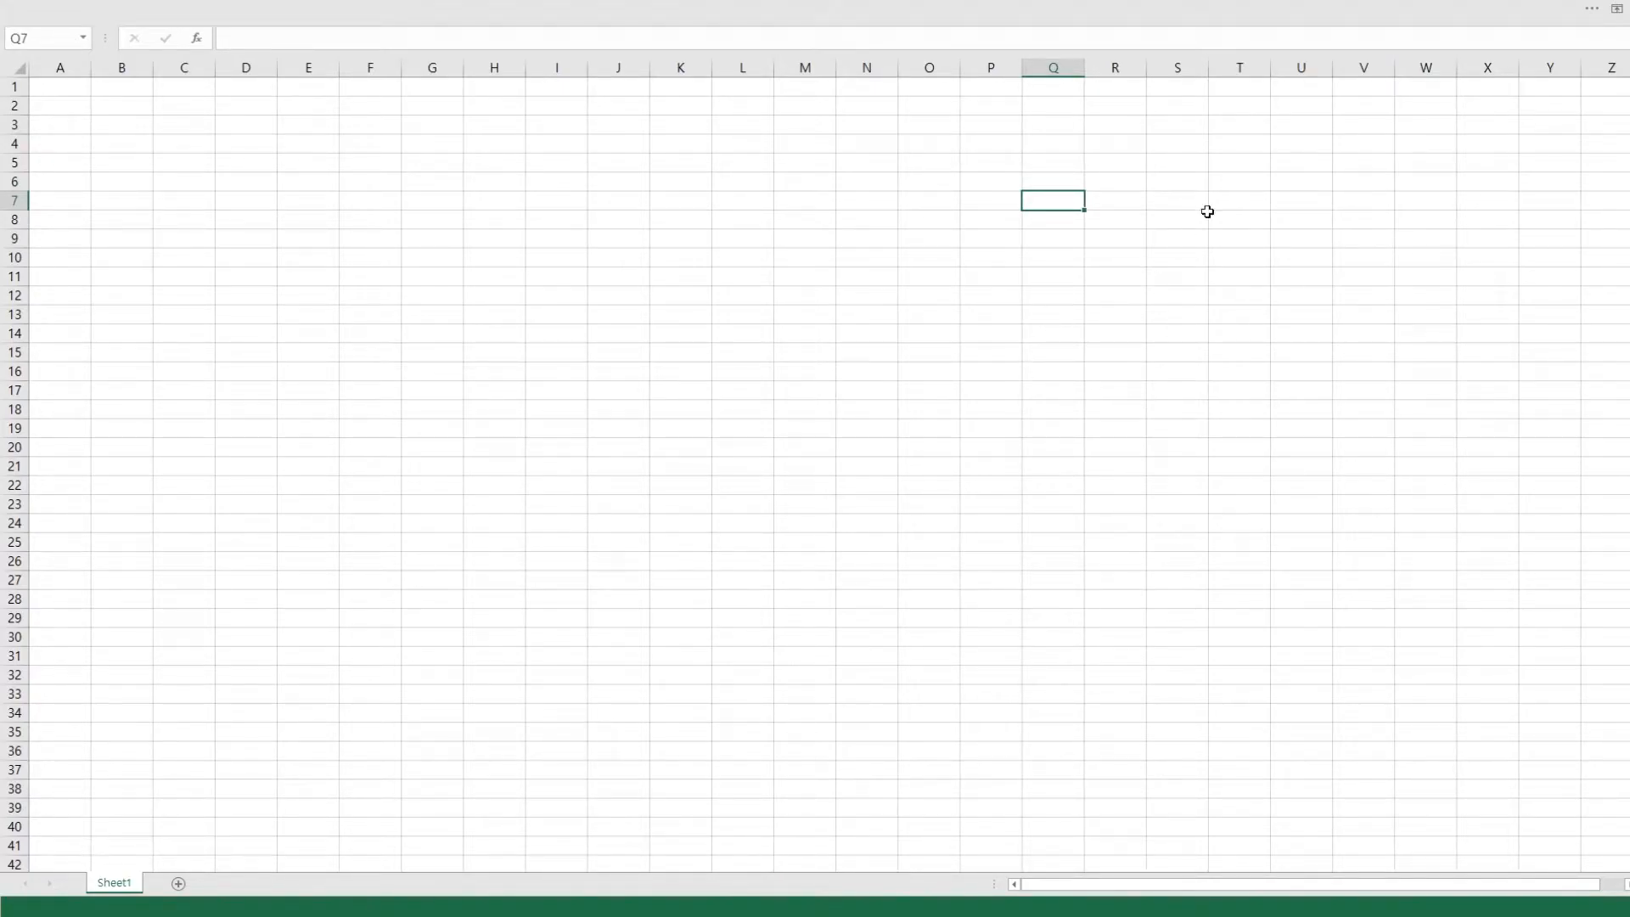
# Temporarily reveal the auto-hidden ribbon and hide it again by returning to the sheet, twice
pyautogui.click(1209, 20)
pyautogui.click(1113, 281)
pyautogui.click(709, 16)
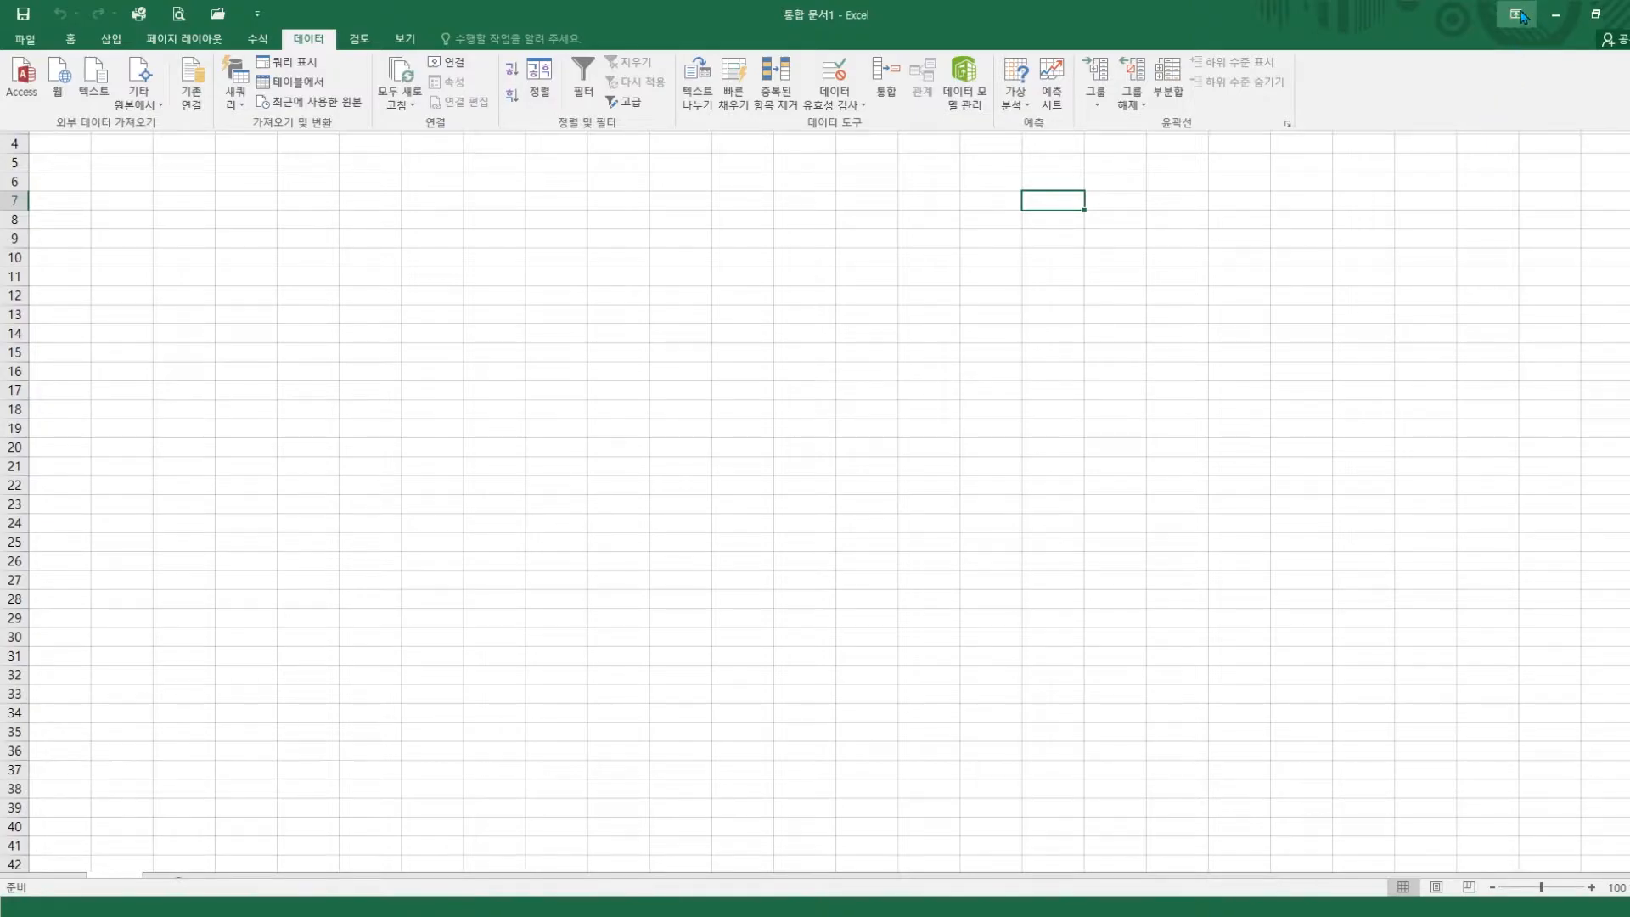
pyautogui.click(1113, 281)
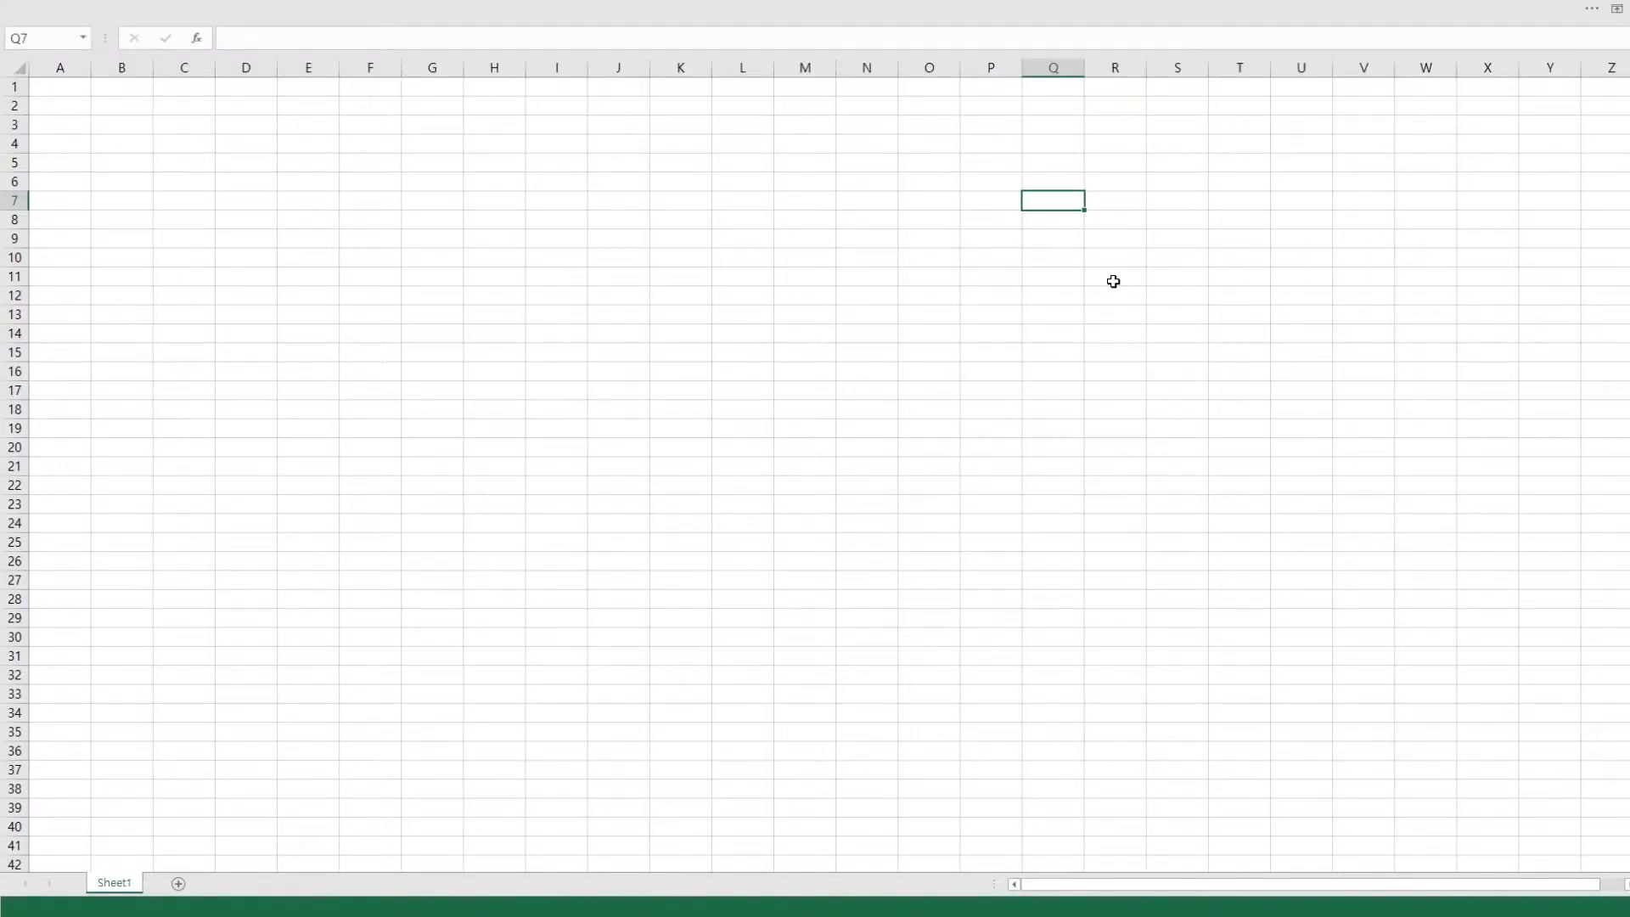
# Select cell R11 and set the ribbon display option to 탭 표시
pyautogui.click(1113, 281)
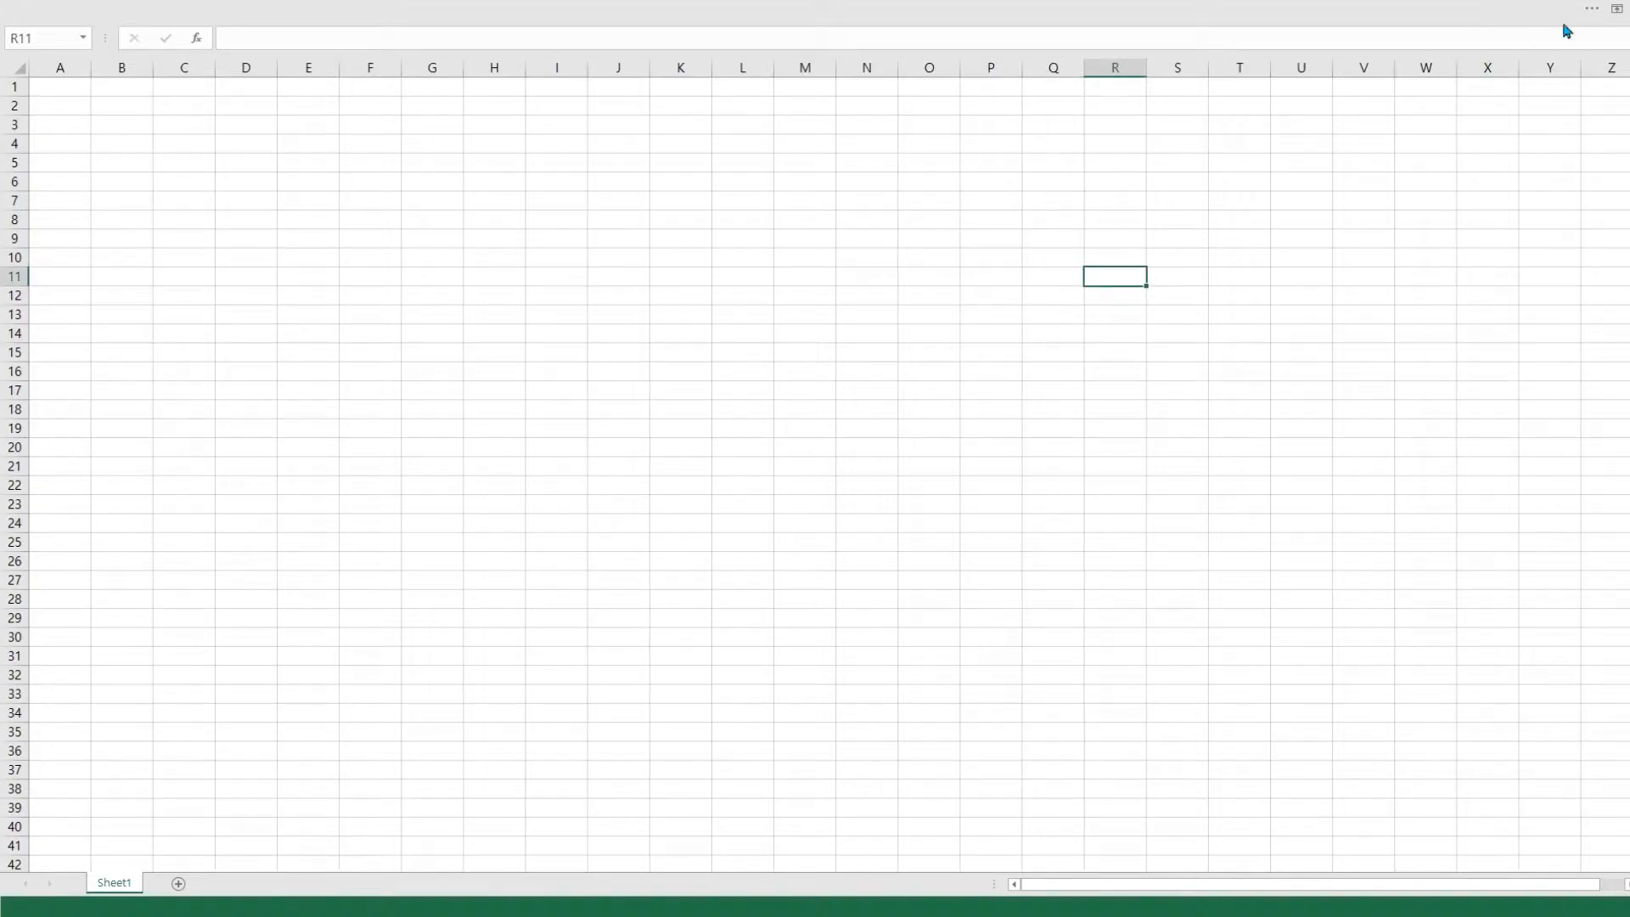
pyautogui.click(1599, 14)
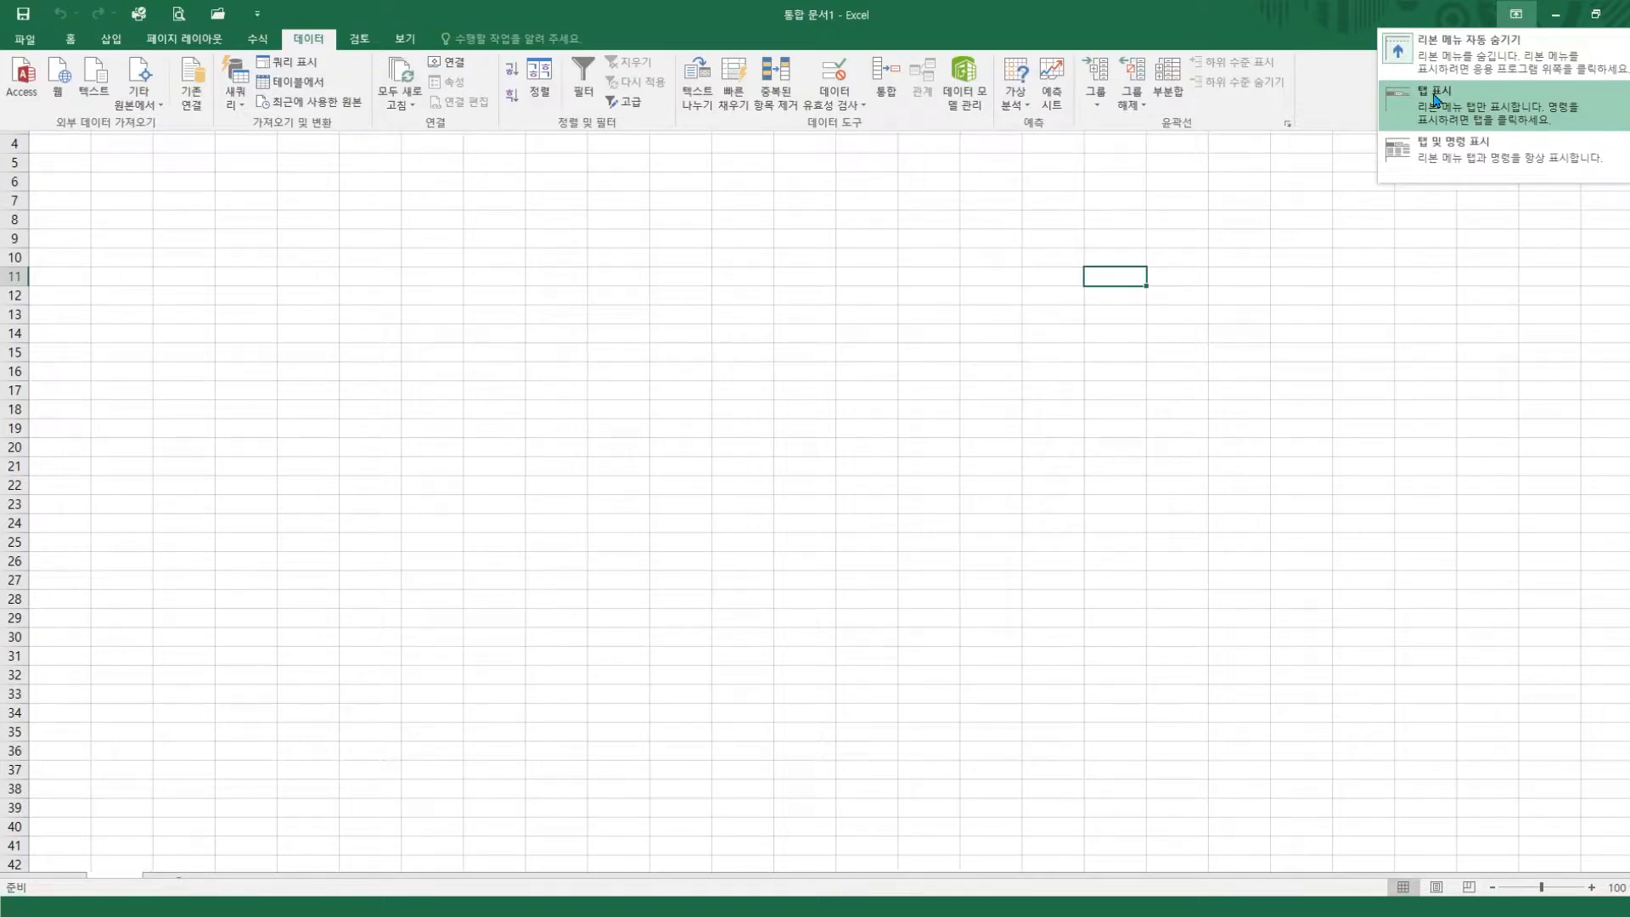
pyautogui.click(1435, 99)
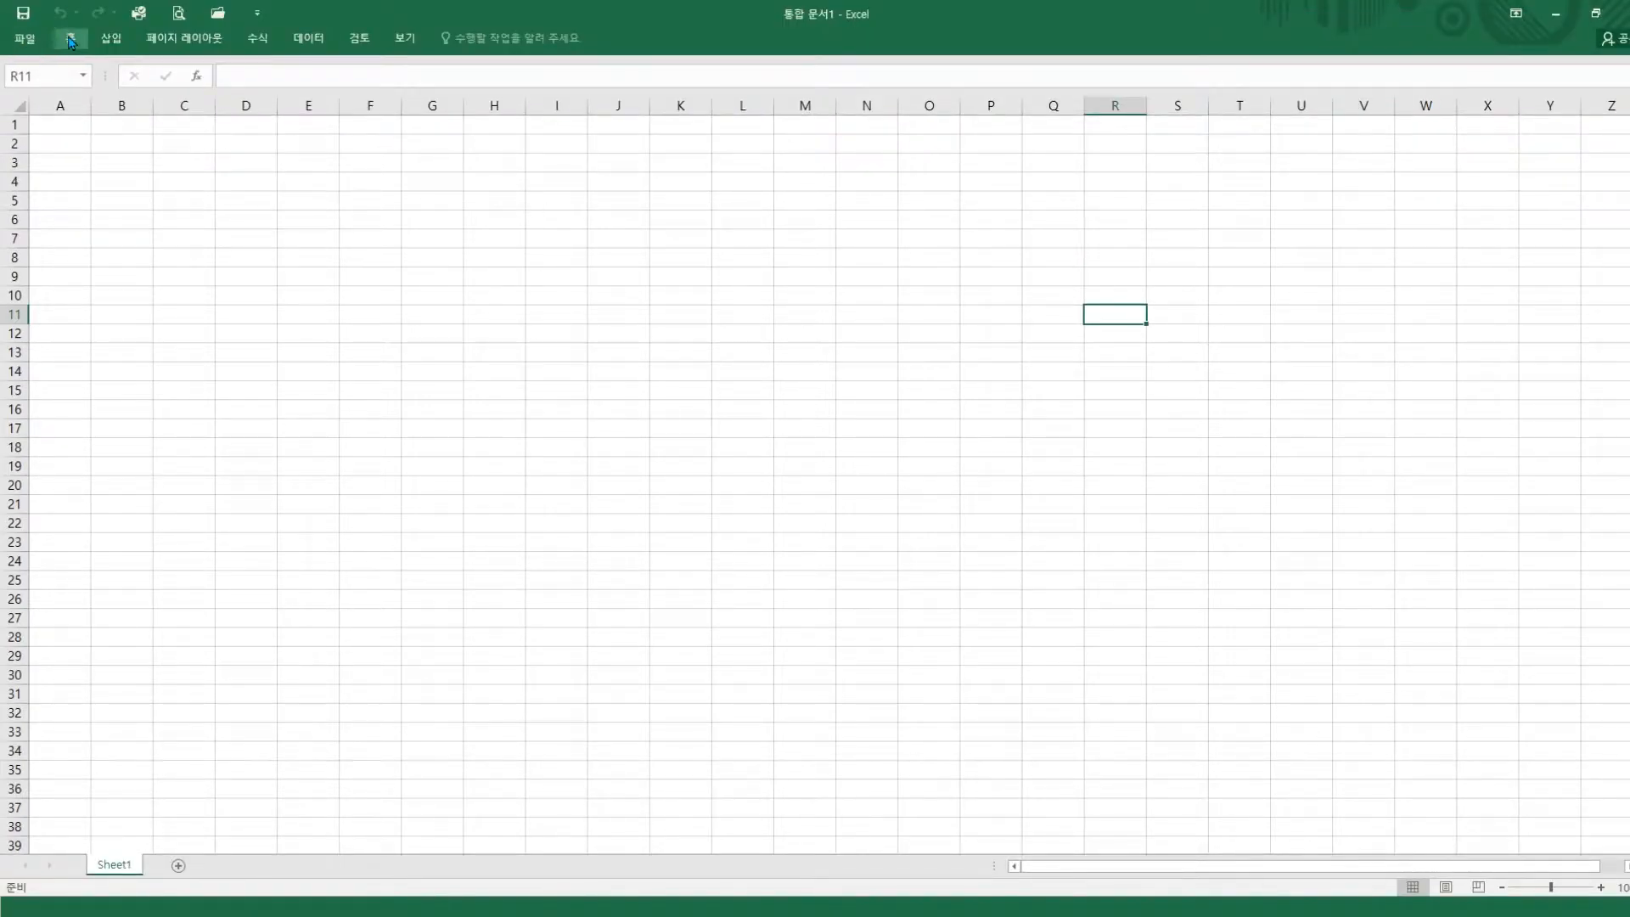
# Temporarily reveal the 홈 and 페이지 레이아웃 commands and hide them again by returning to the sheet
pyautogui.click(71, 39)
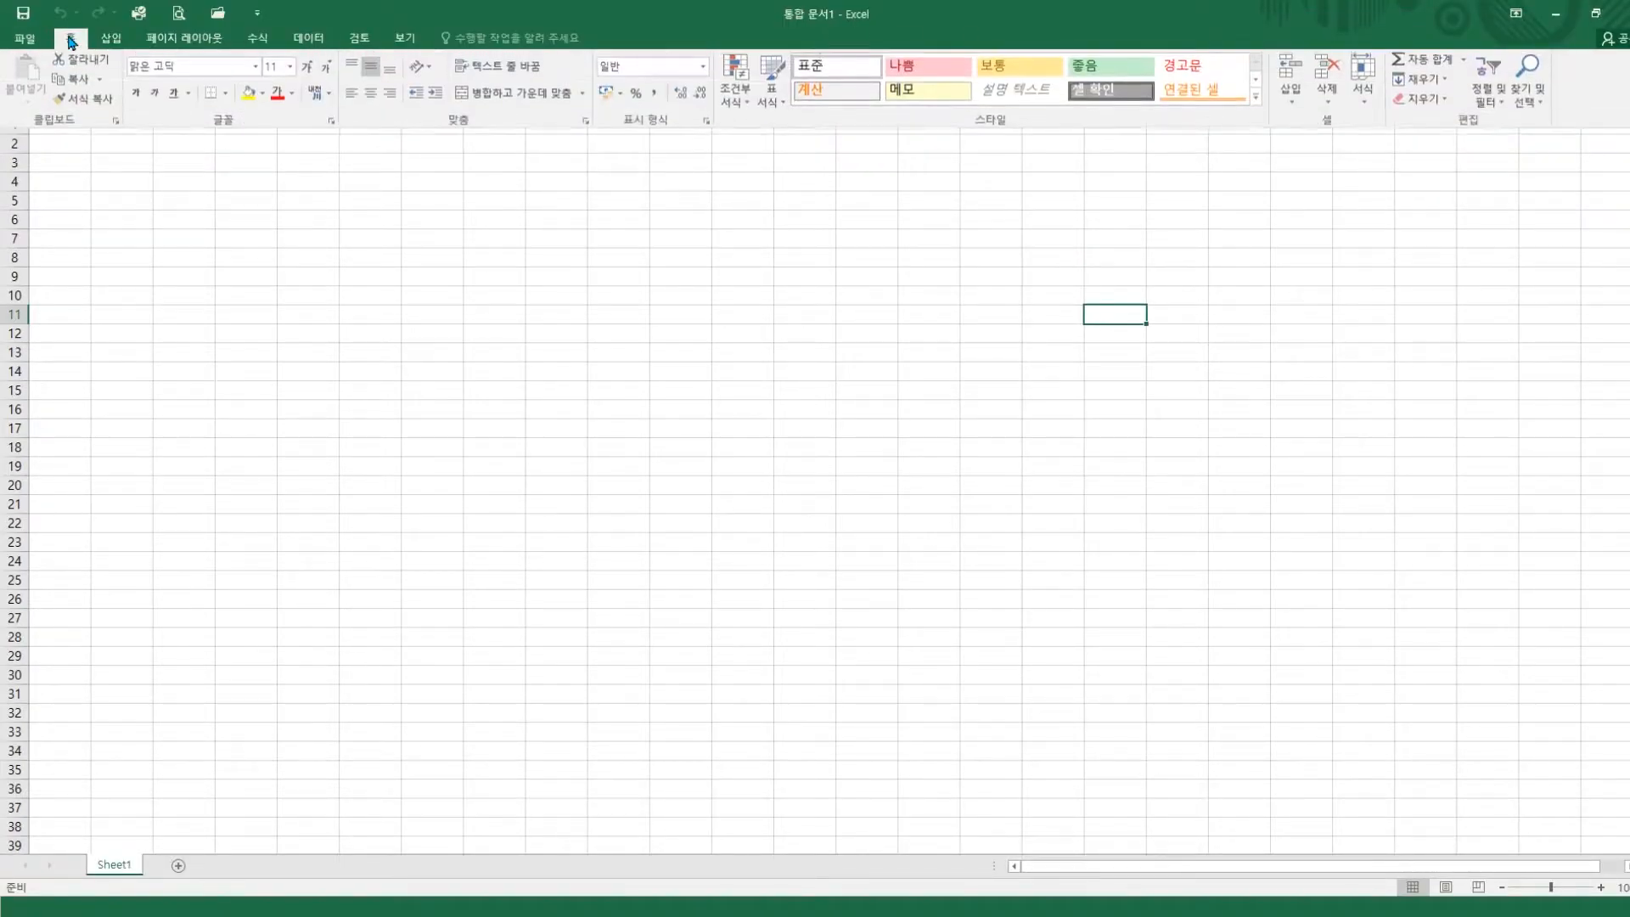
pyautogui.click(188, 42)
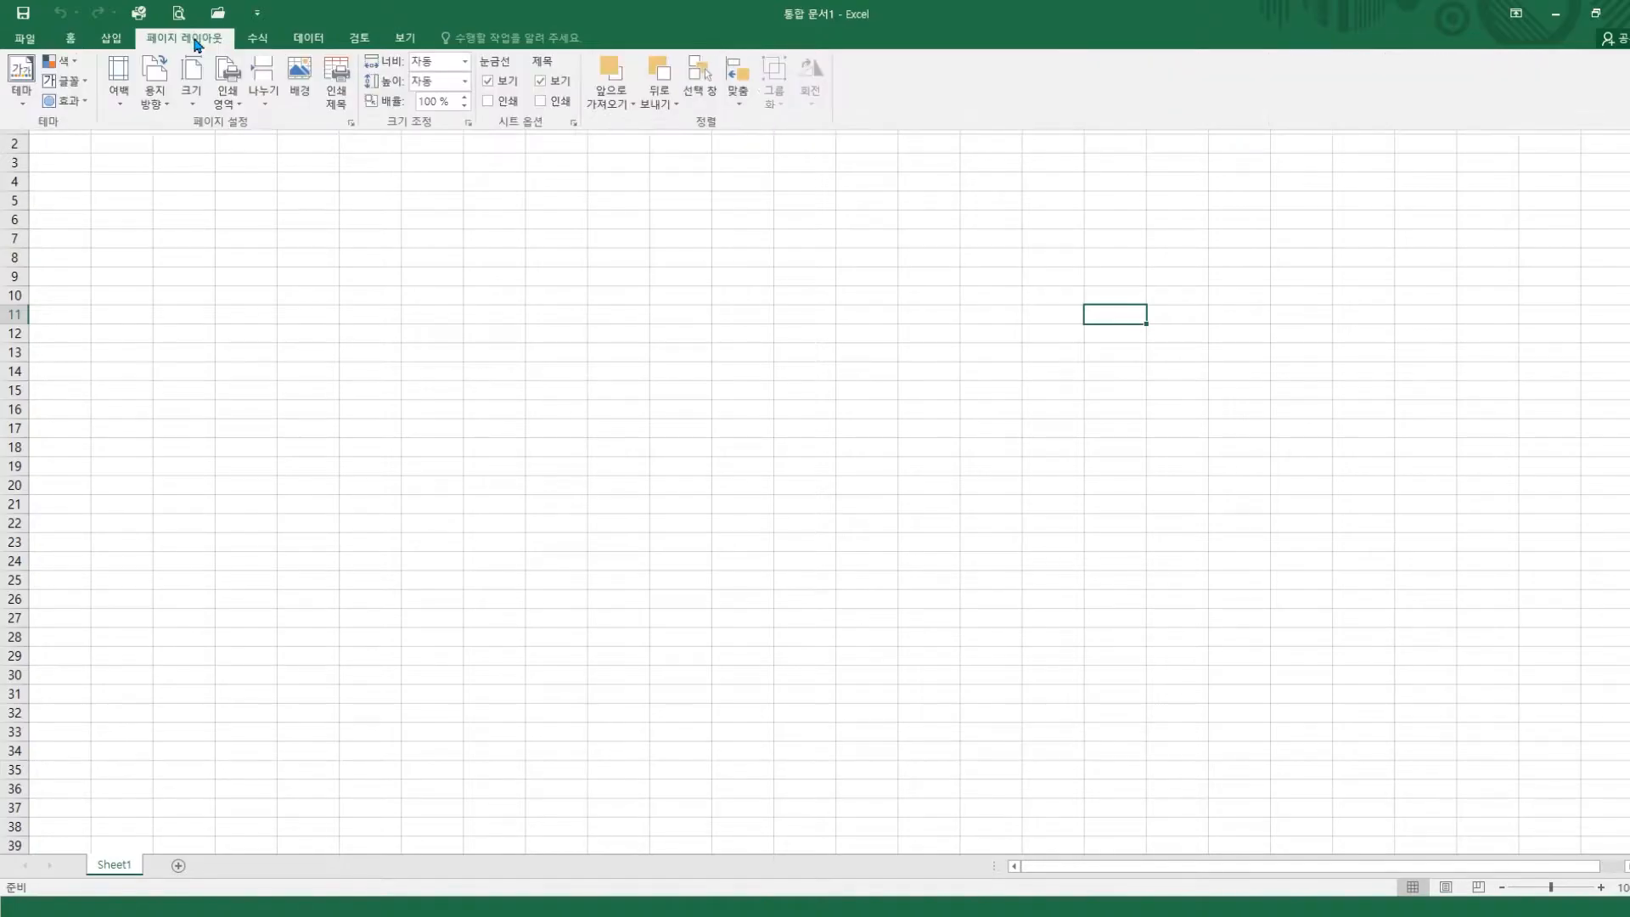
pyautogui.click(502, 189)
# Set the ribbon display option to 탭 및 명령 표시 and select cell P6
pyautogui.click(1517, 13)
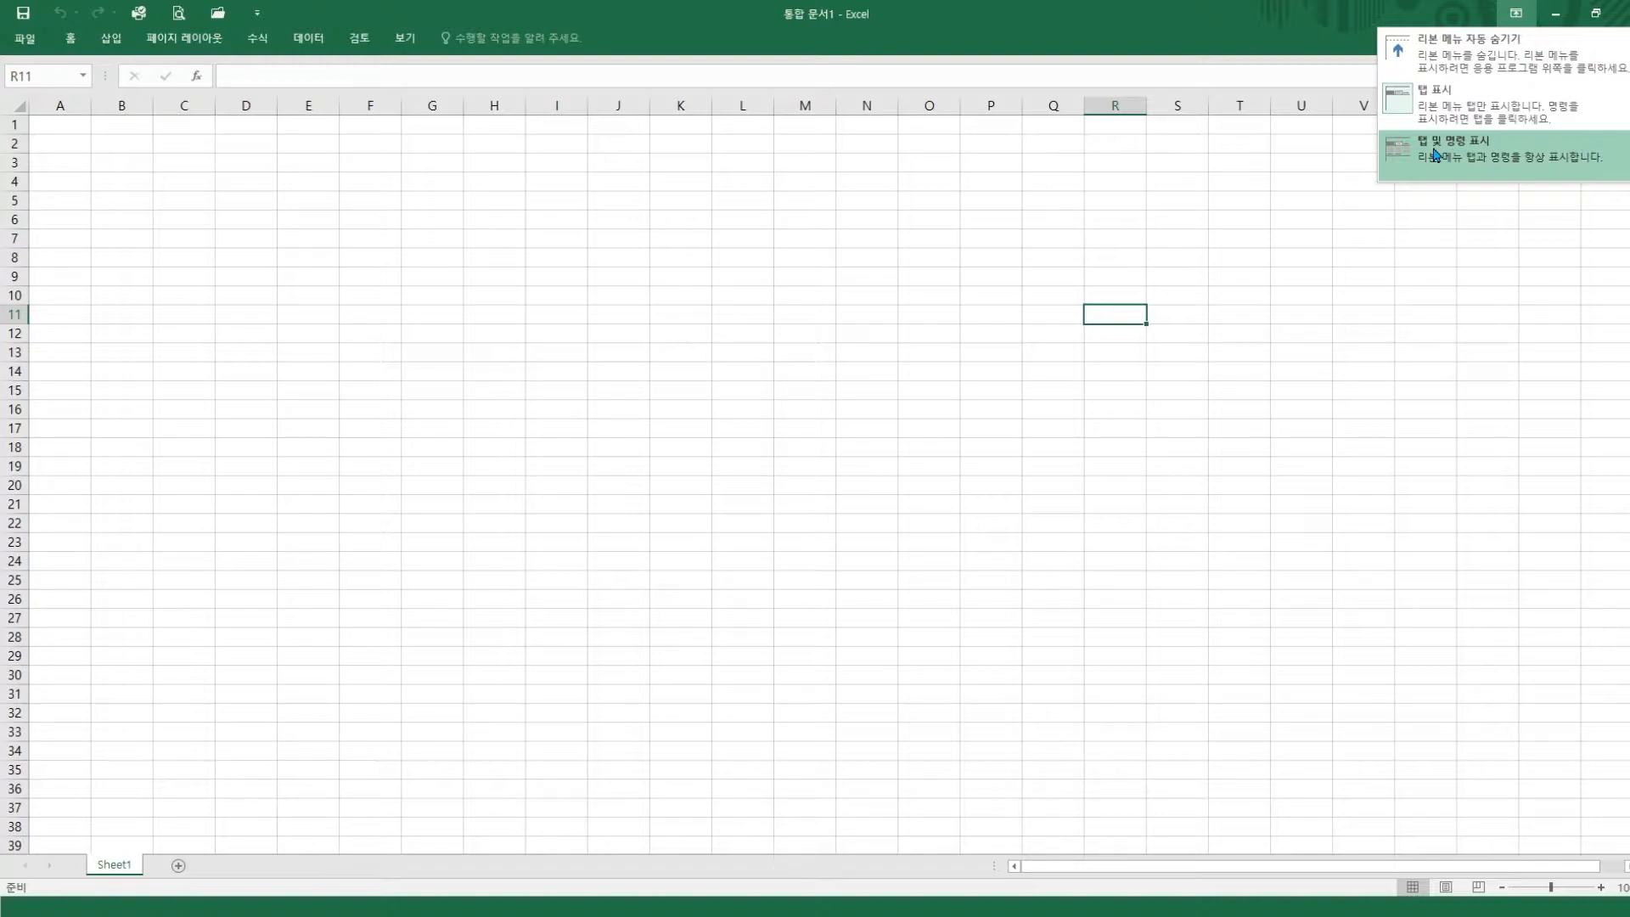
pyautogui.click(1434, 154)
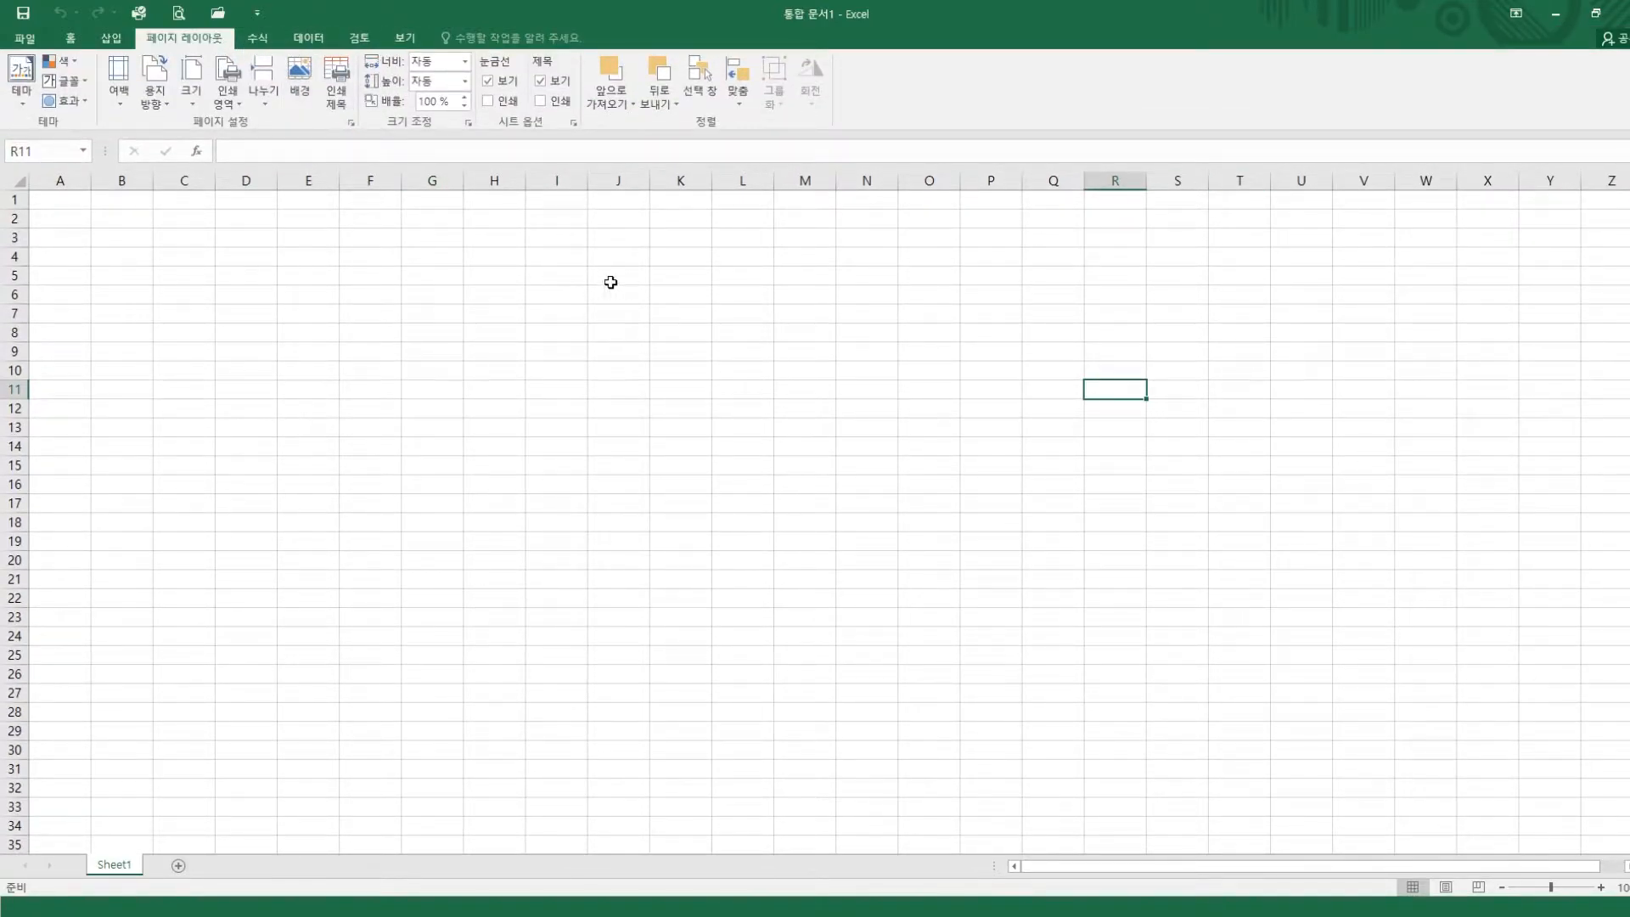
pyautogui.click(1000, 297)
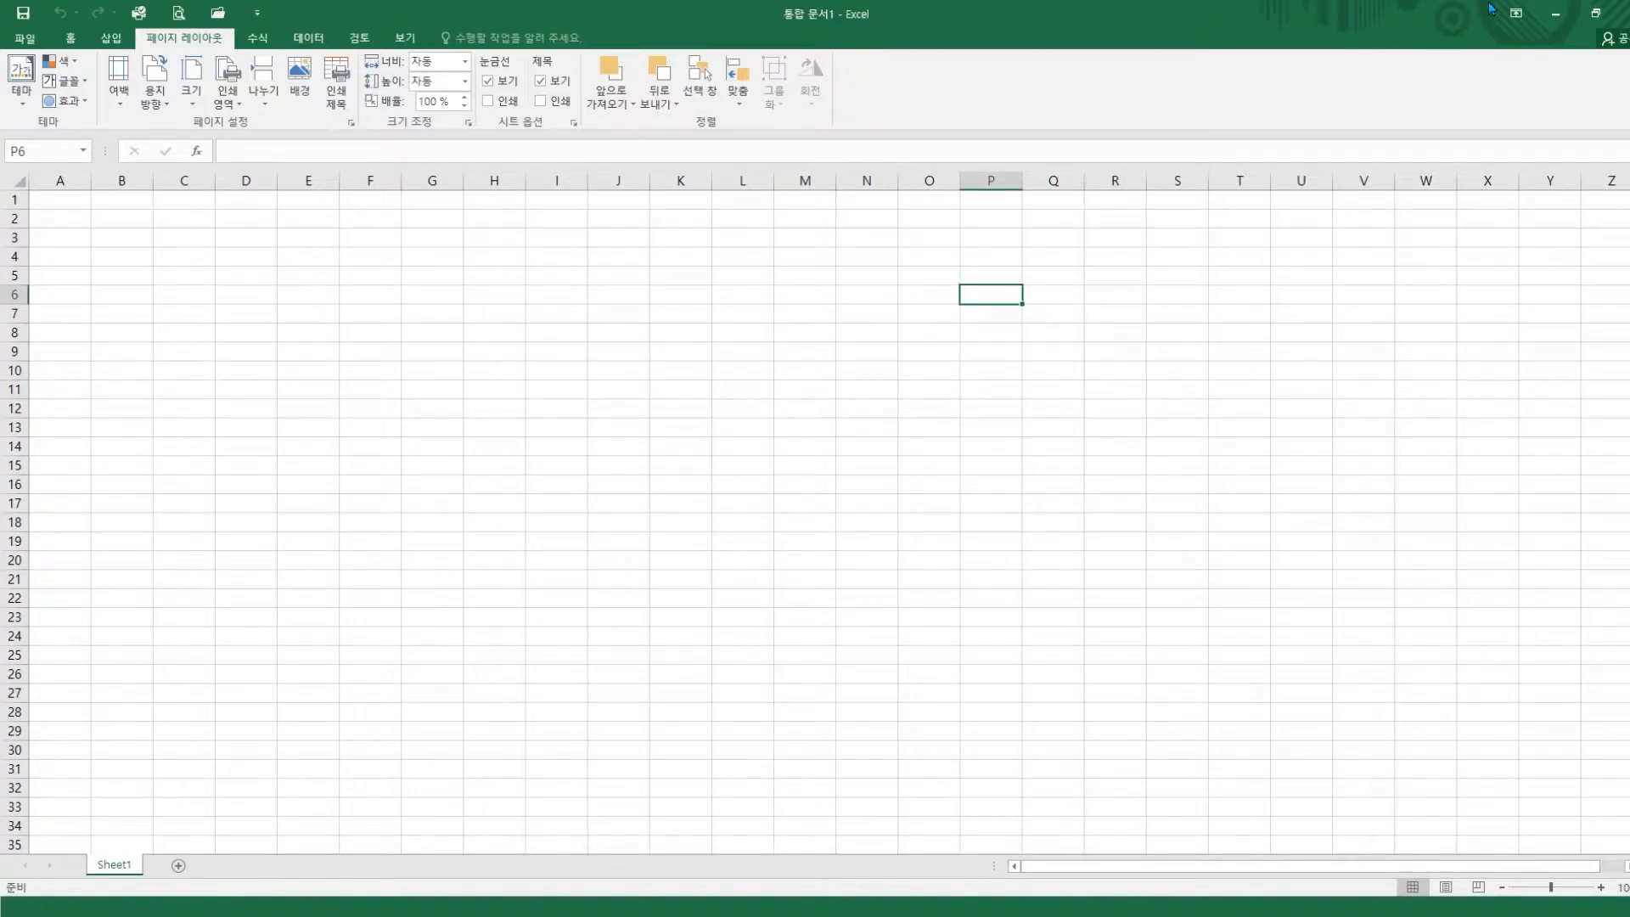
# Collapse the ribbon to its category names from 데이터 and expand it again from 수식
pyautogui.click(311, 39)
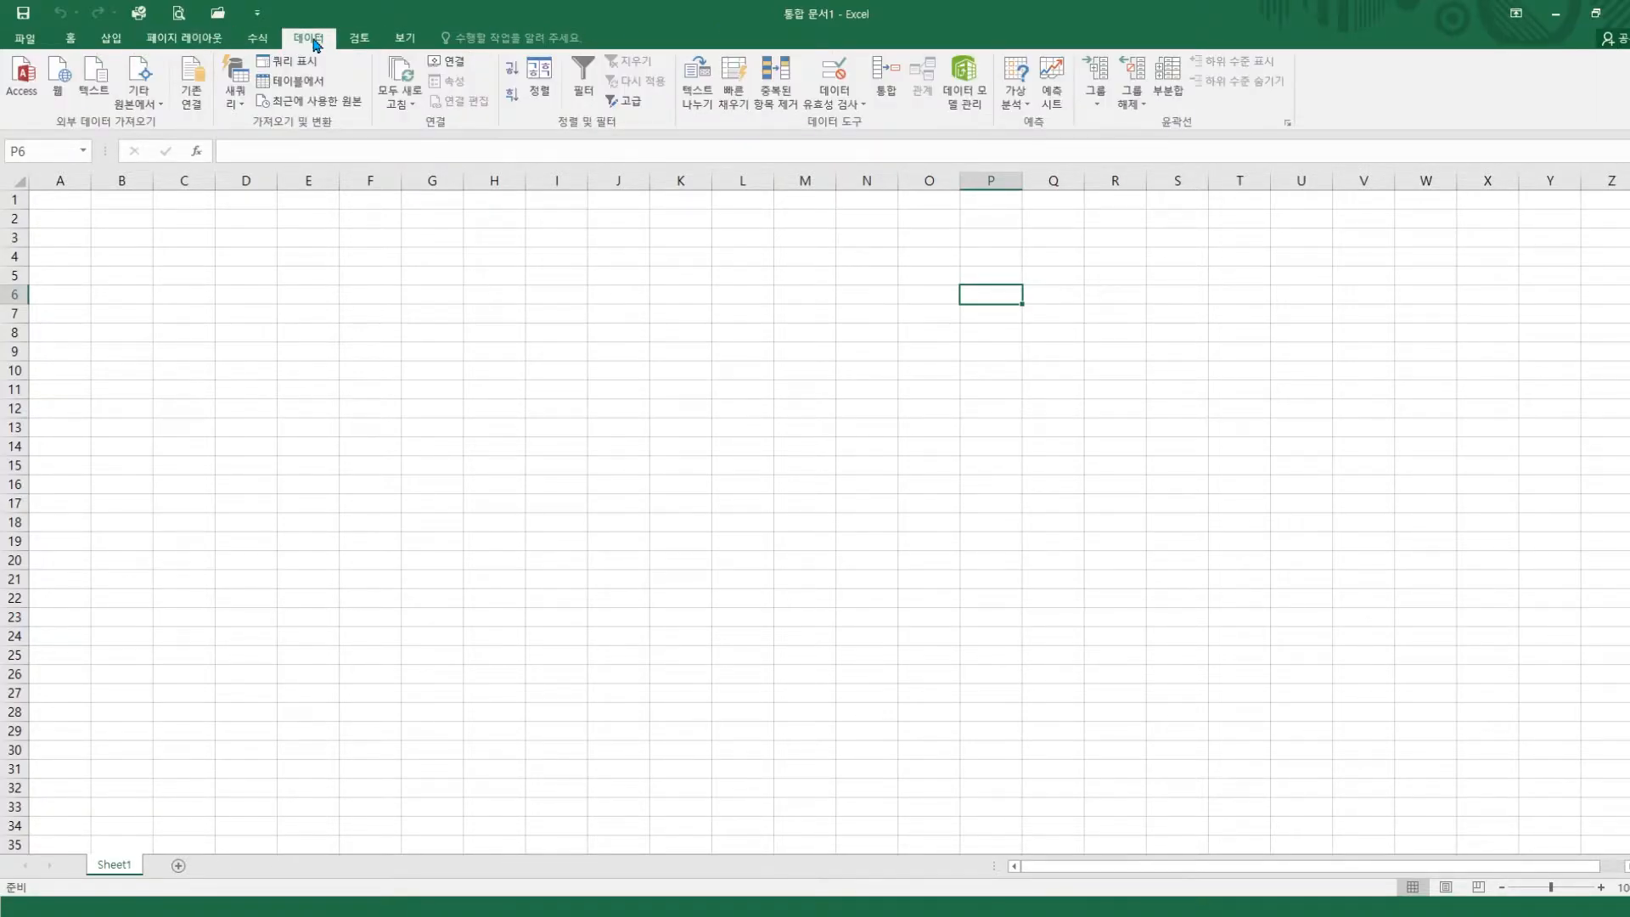
pyautogui.doubleClick(311, 39)
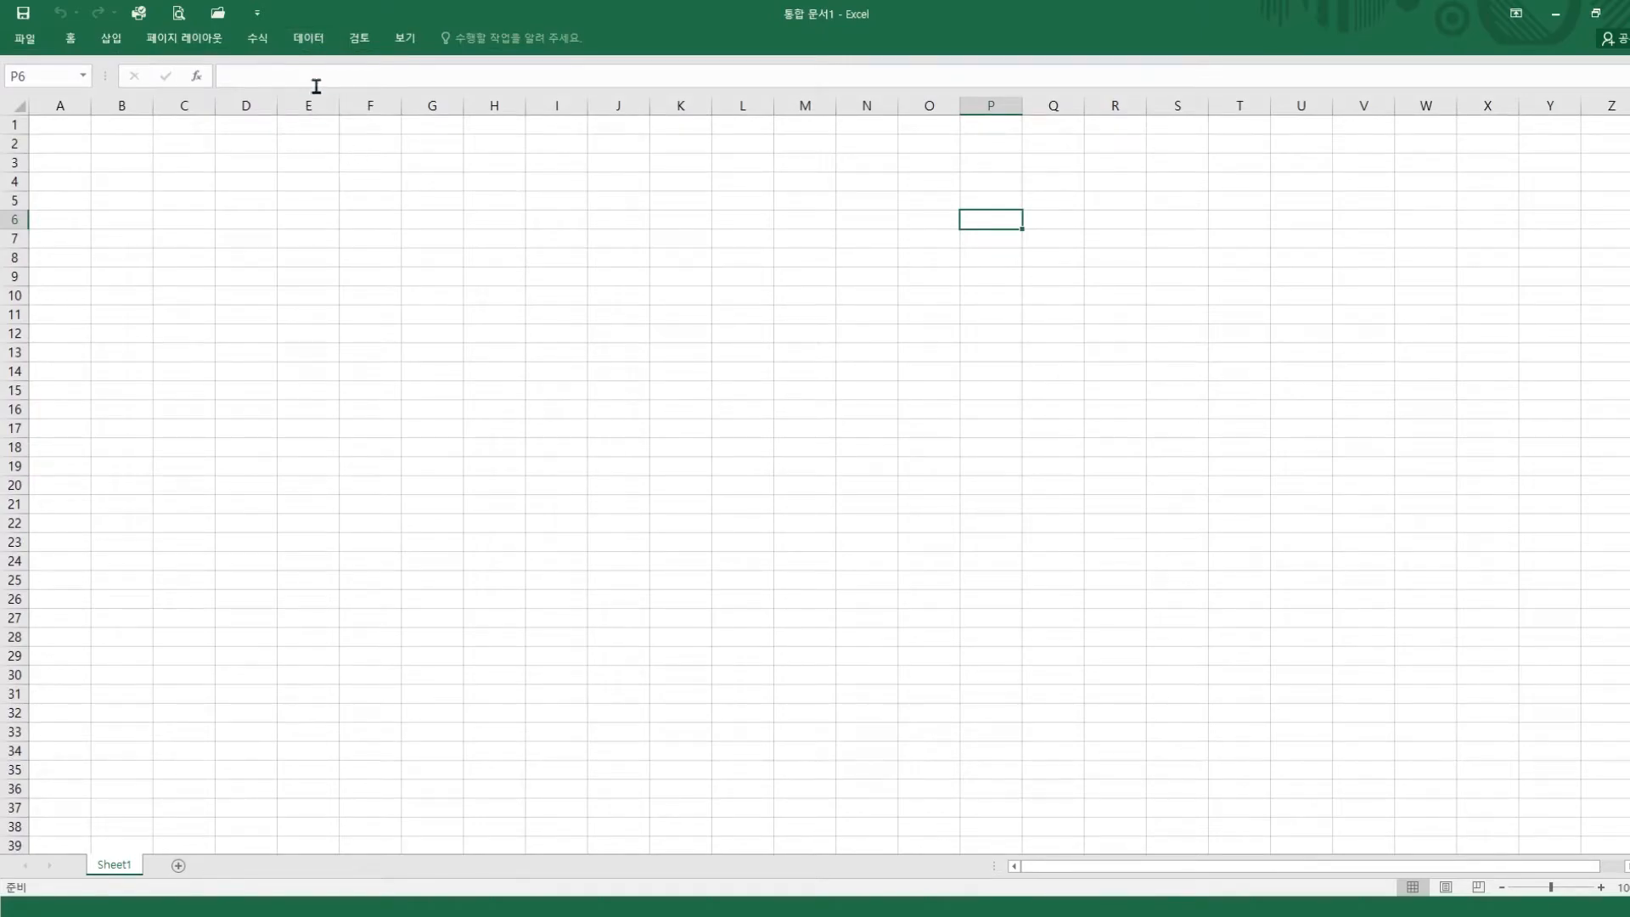
pyautogui.doubleClick(263, 40)
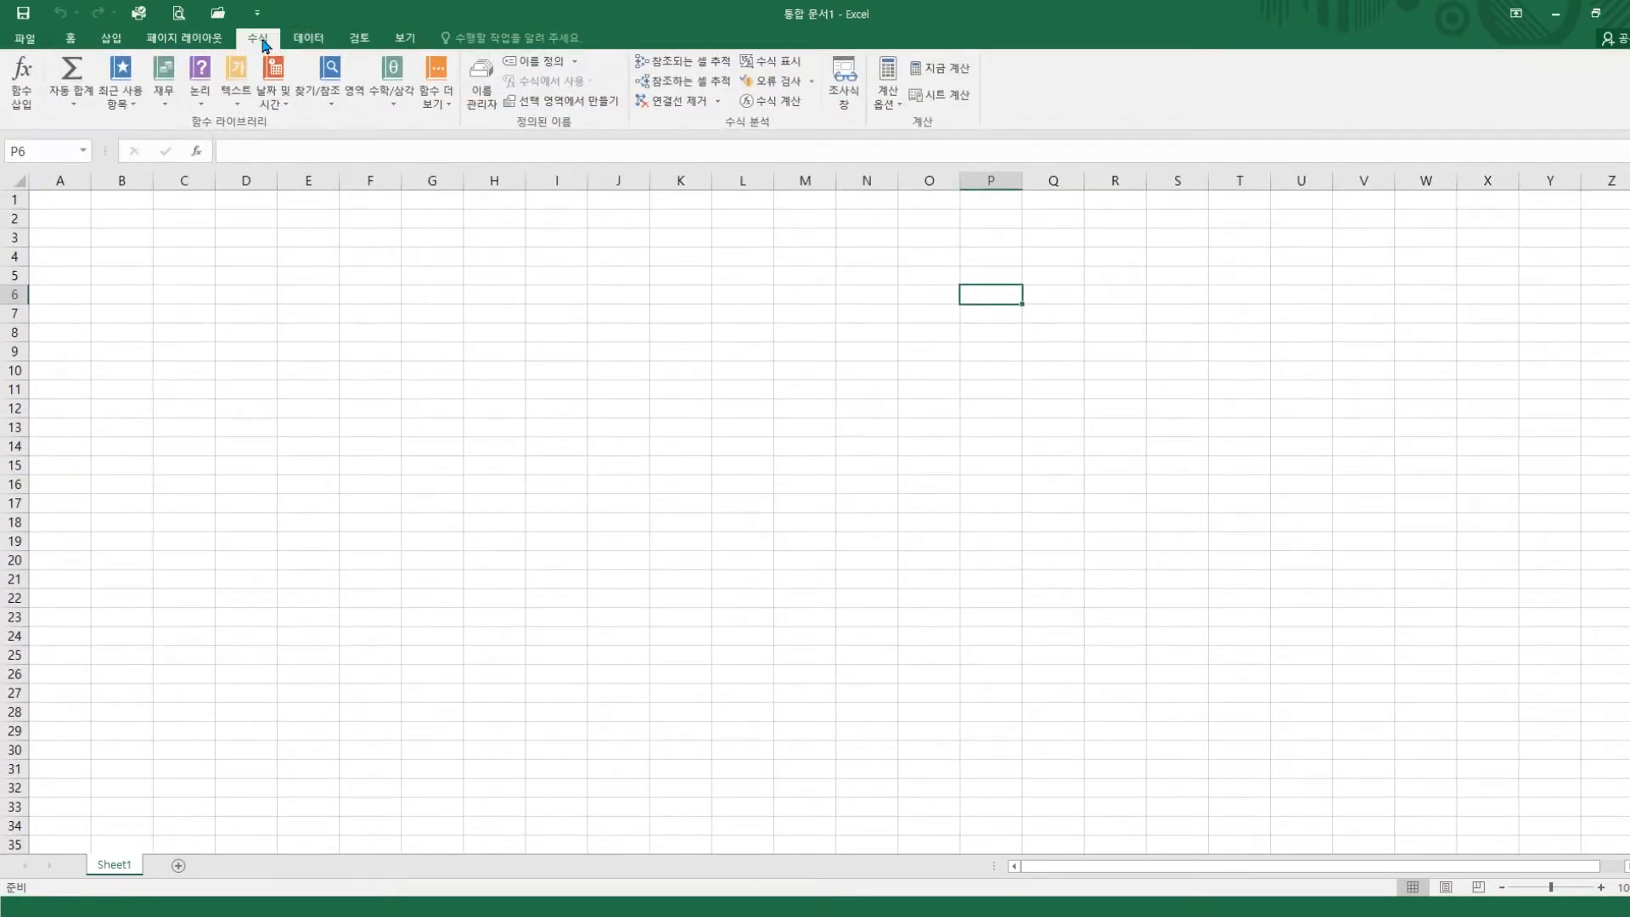
pyautogui.click(376, 40)
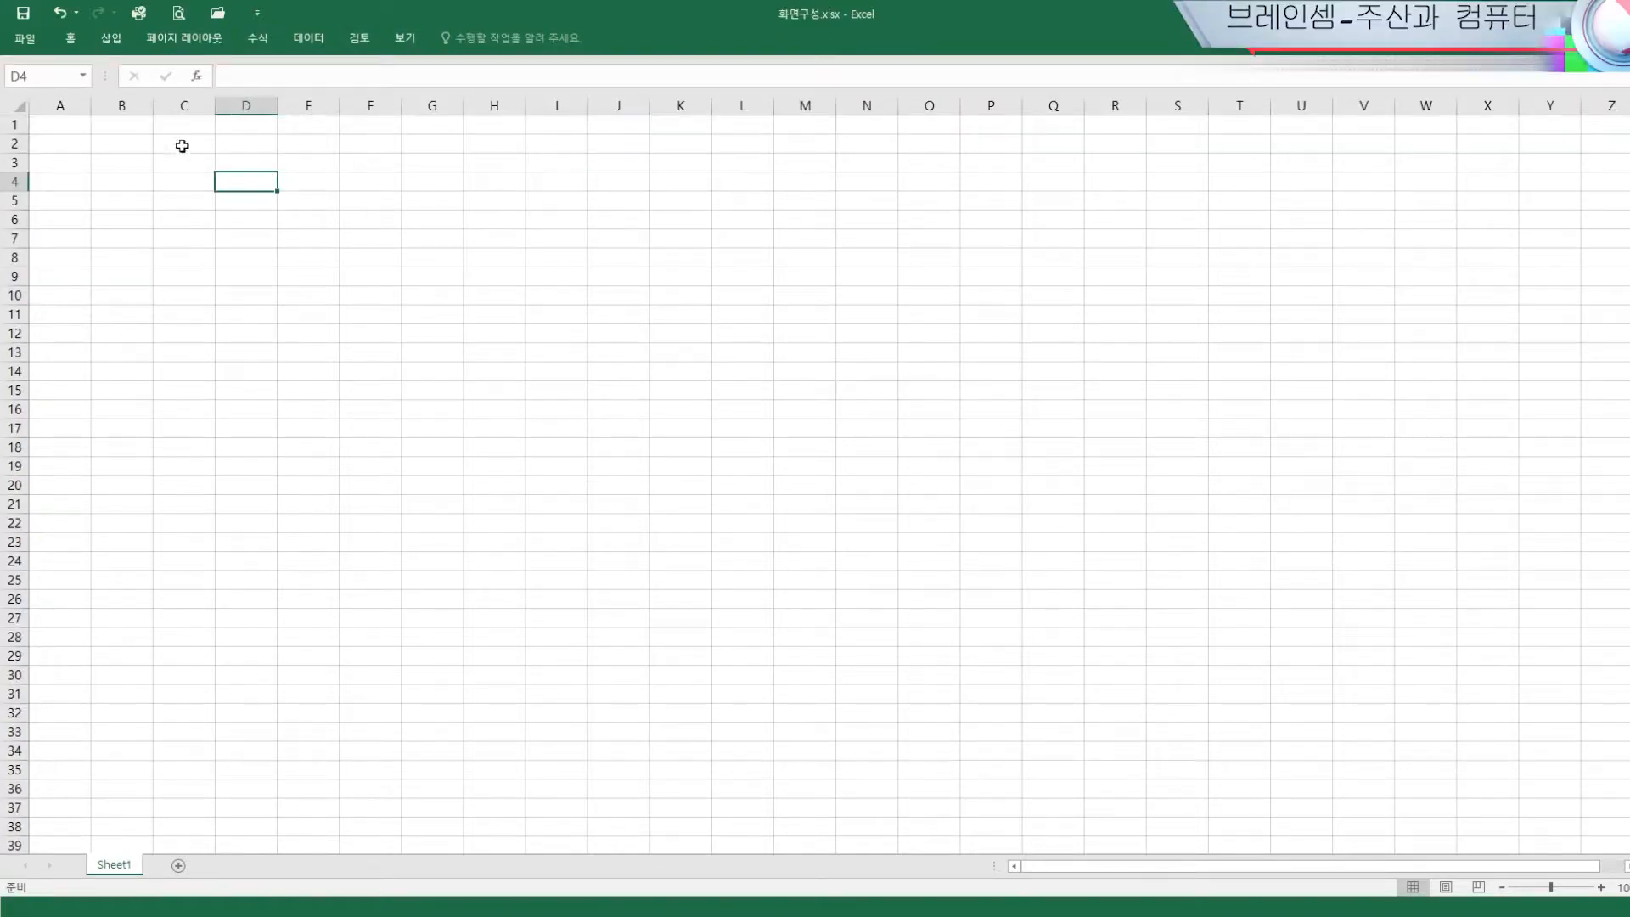
# Expand the ribbon on the 수식 commands and check the name box for cells A2, A3, B2, C2, D2 and D3
pyautogui.click(260, 40)
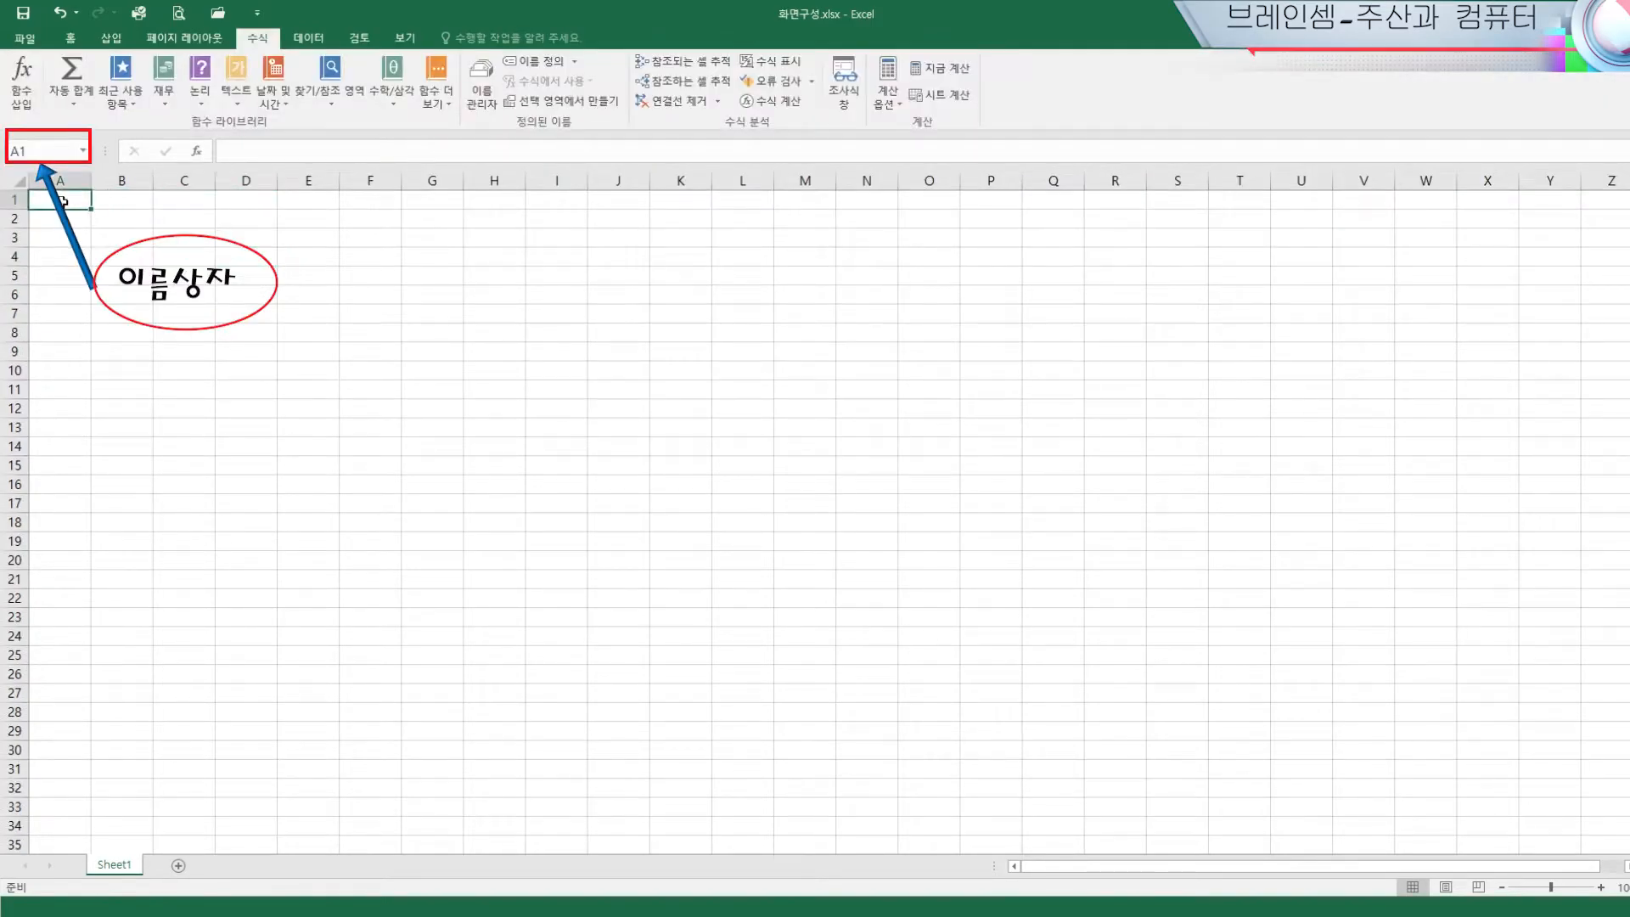
pyautogui.click(58, 223)
pyautogui.click(61, 241)
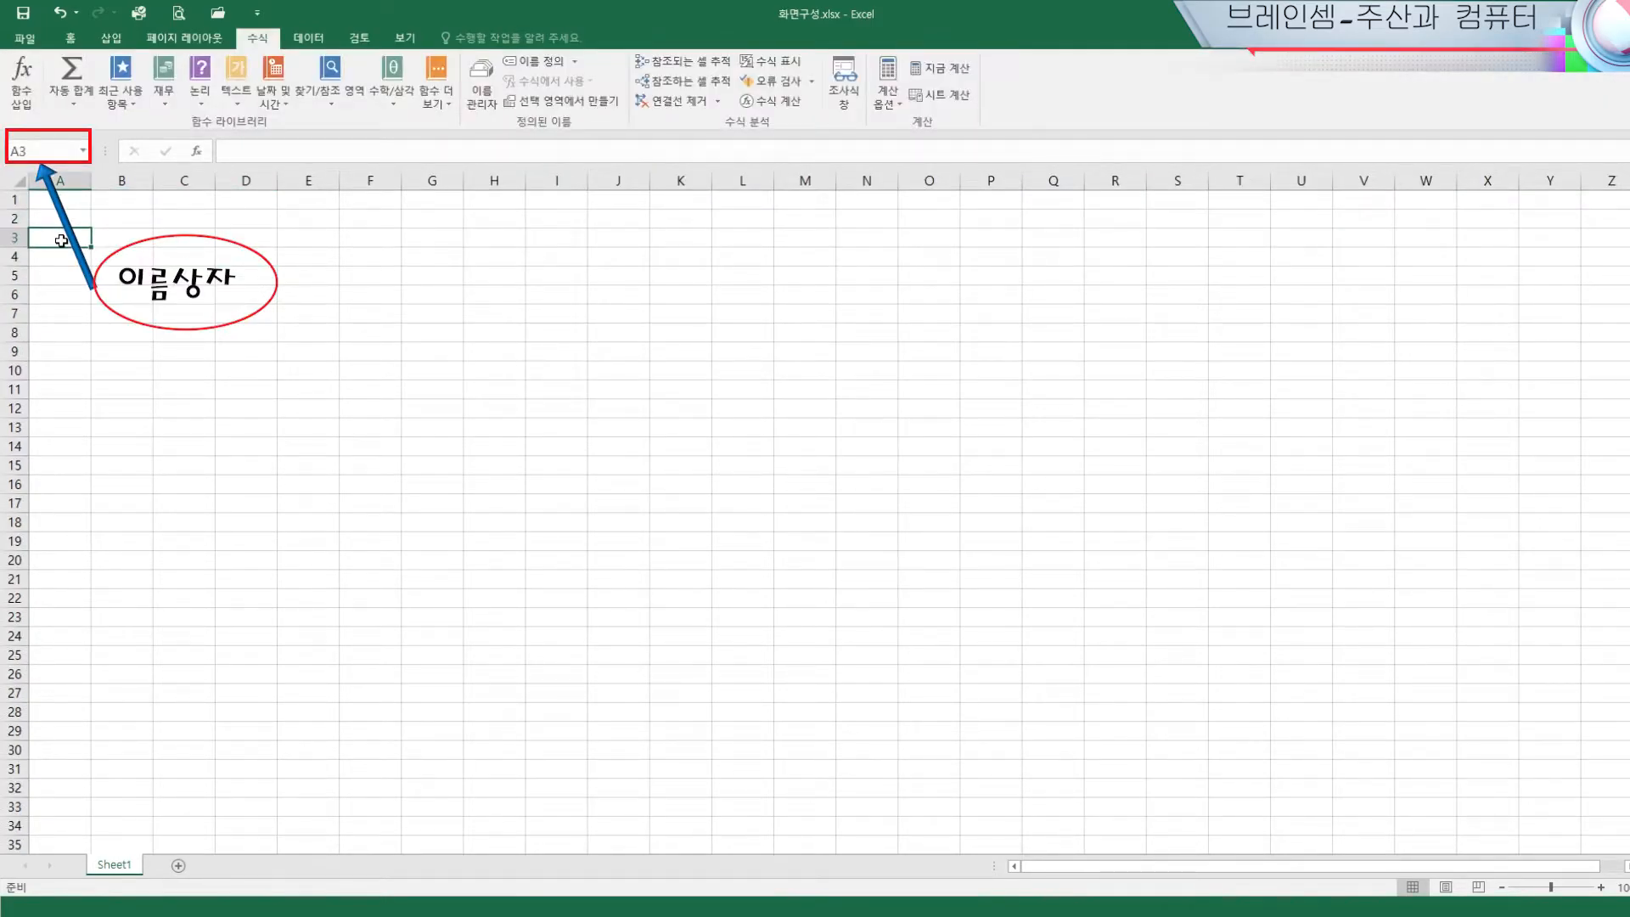
pyautogui.click(127, 219)
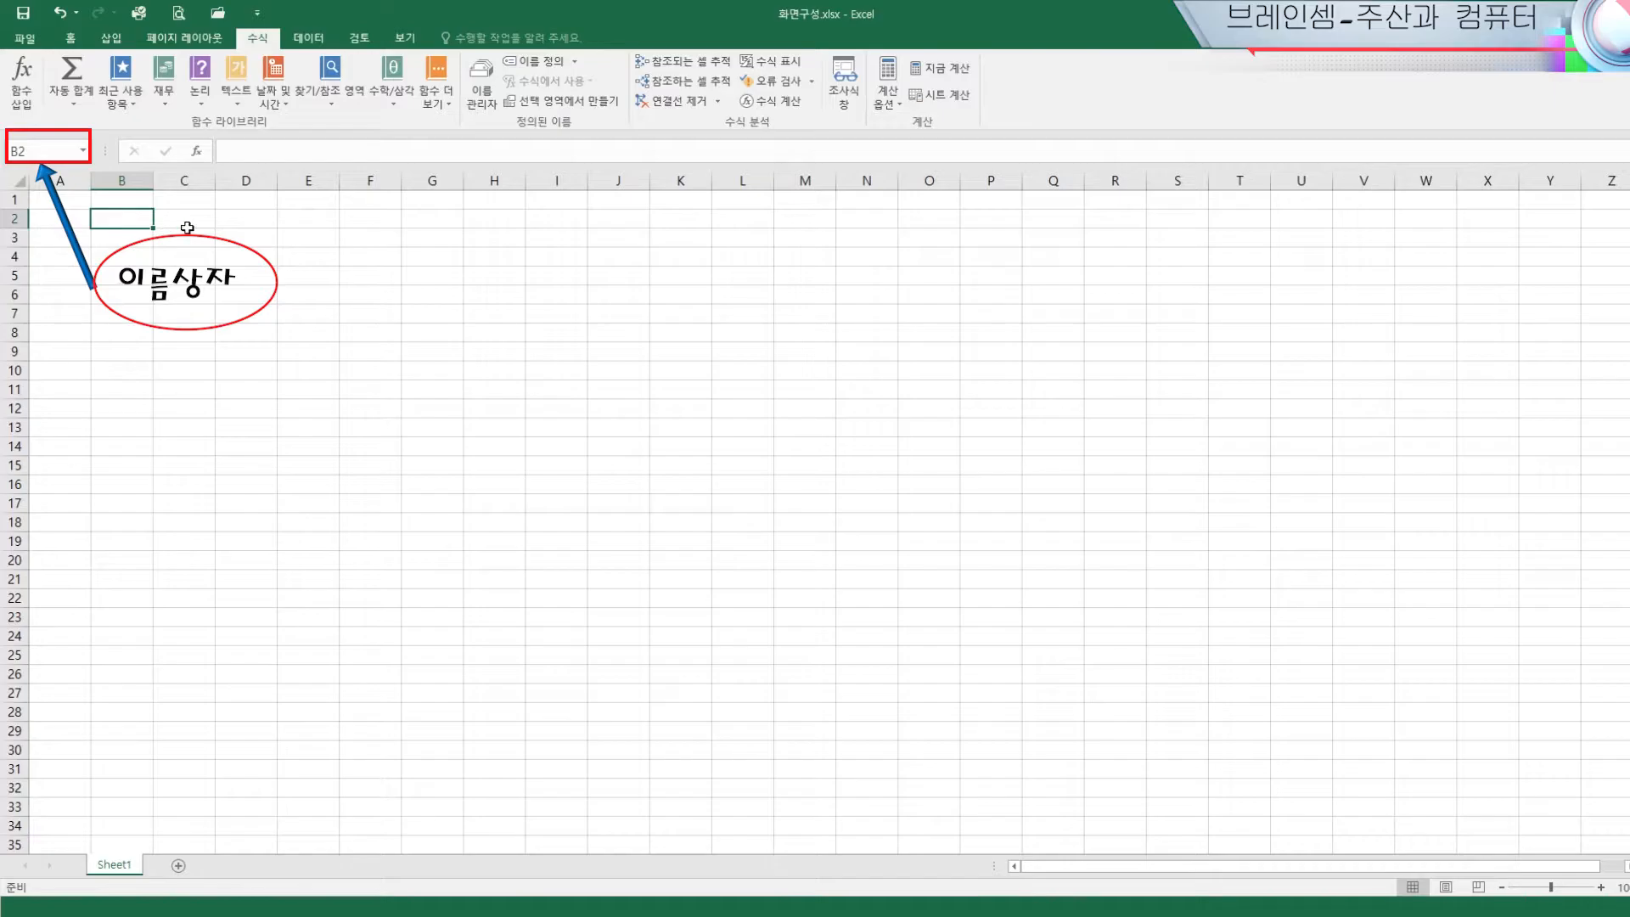
pyautogui.click(187, 222)
pyautogui.click(247, 221)
pyautogui.click(251, 242)
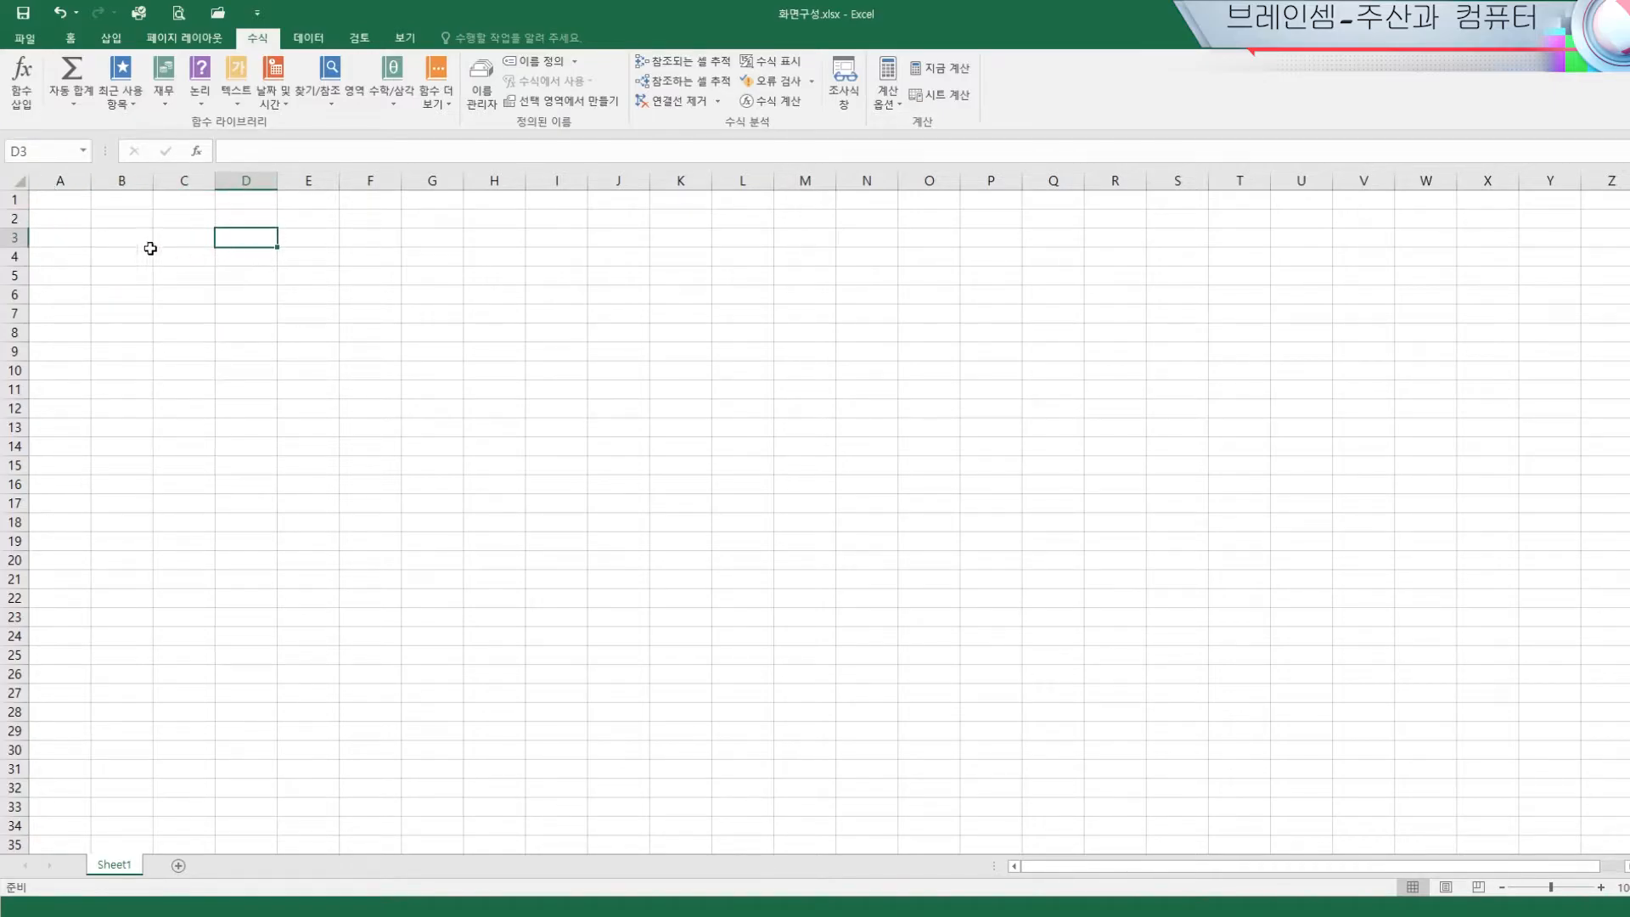
# Step through cells A1, A2 and A3 and back to A2 to compare their addresses in the name box
pyautogui.click(85, 204)
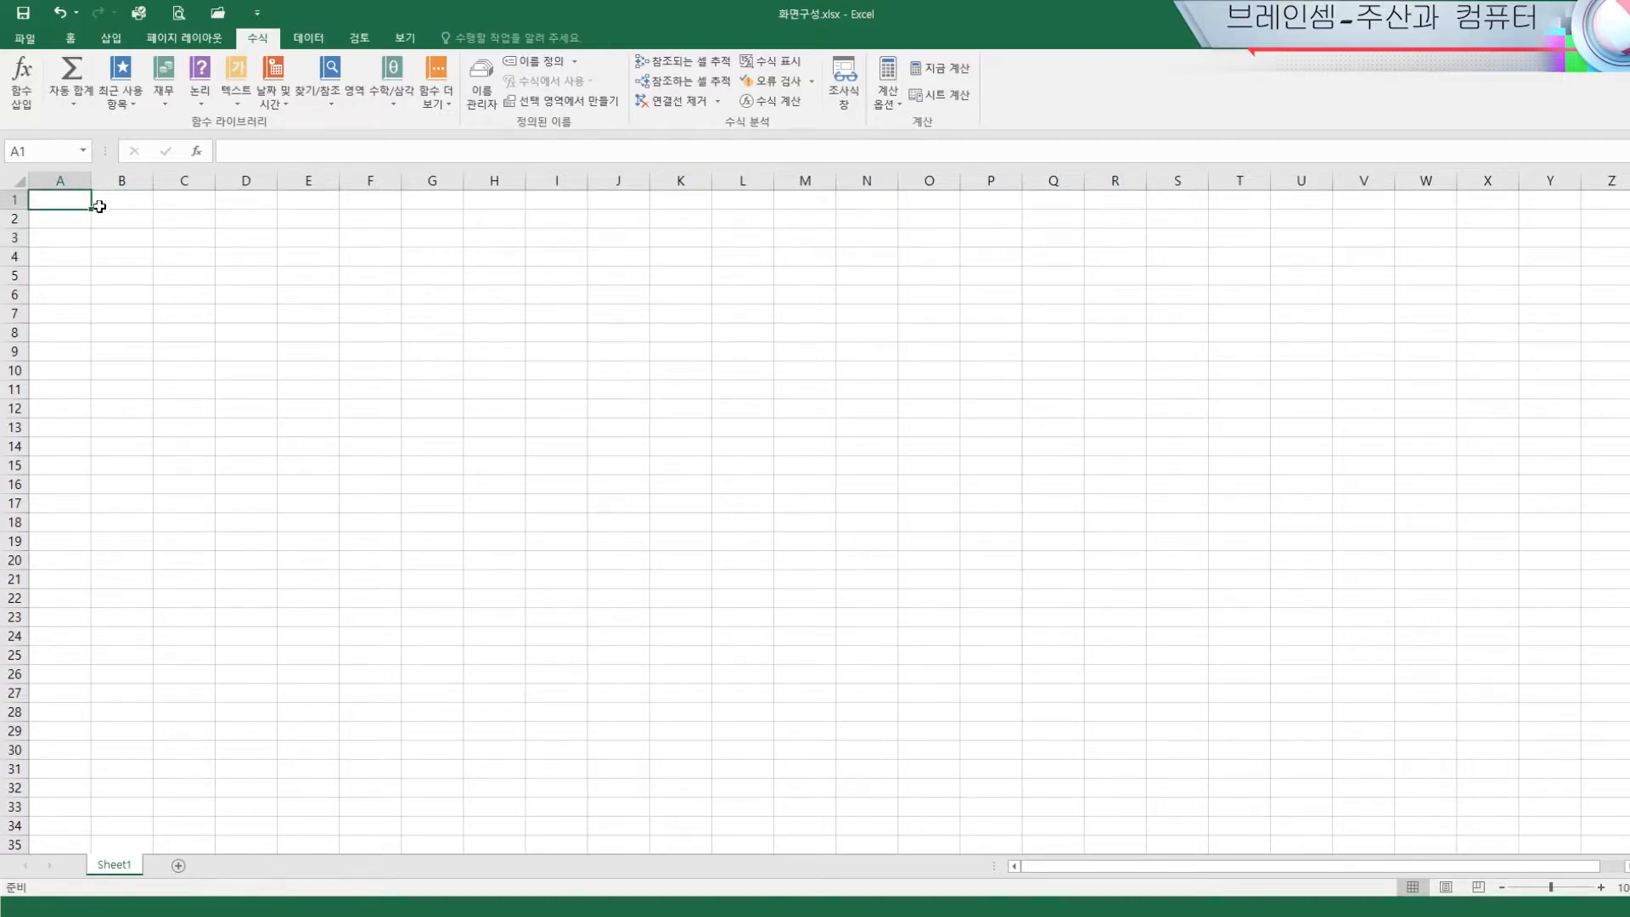
pyautogui.click(73, 221)
pyautogui.click(71, 241)
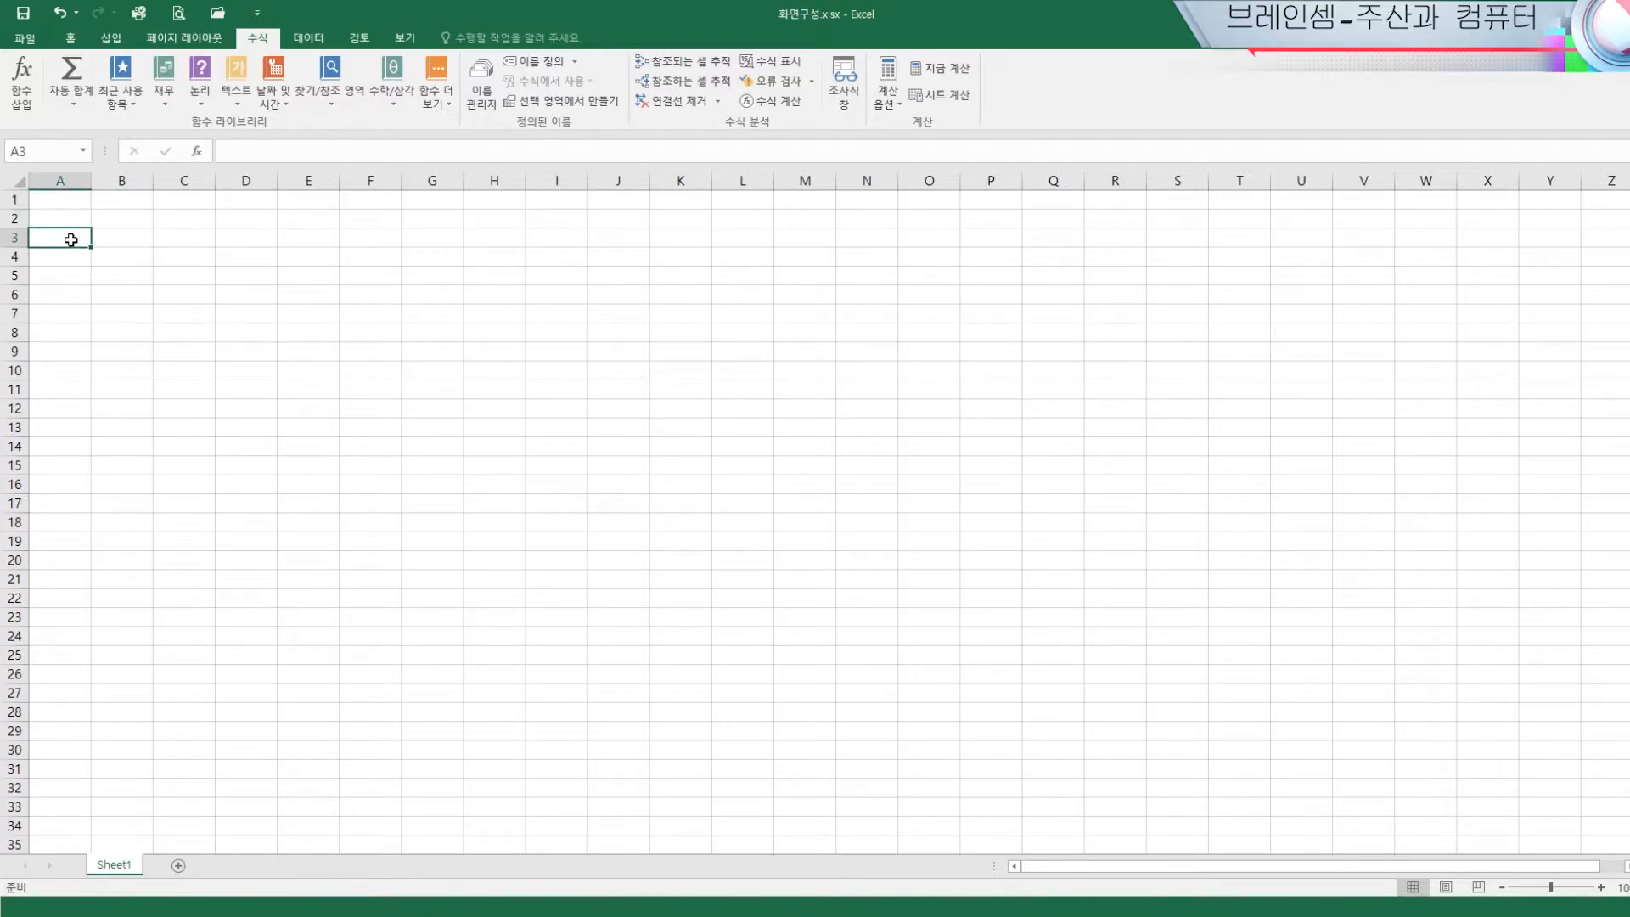
pyautogui.click(71, 222)
# Enter the formula =2+3 in cell A1
pyautogui.click(71, 203)
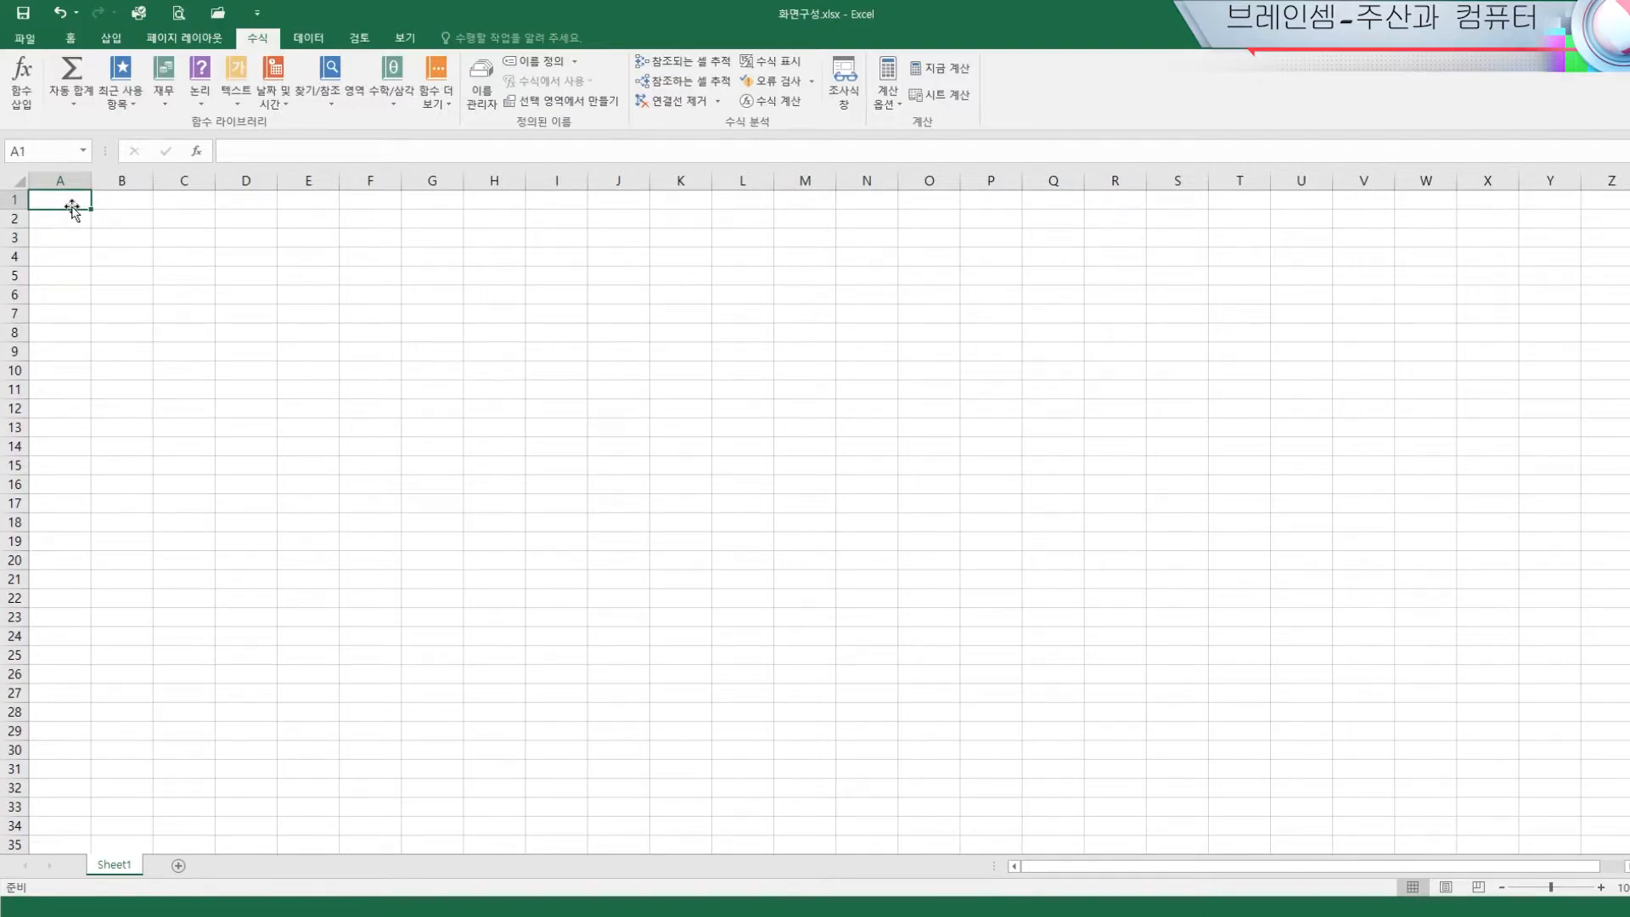
pyautogui.write('=2+3')
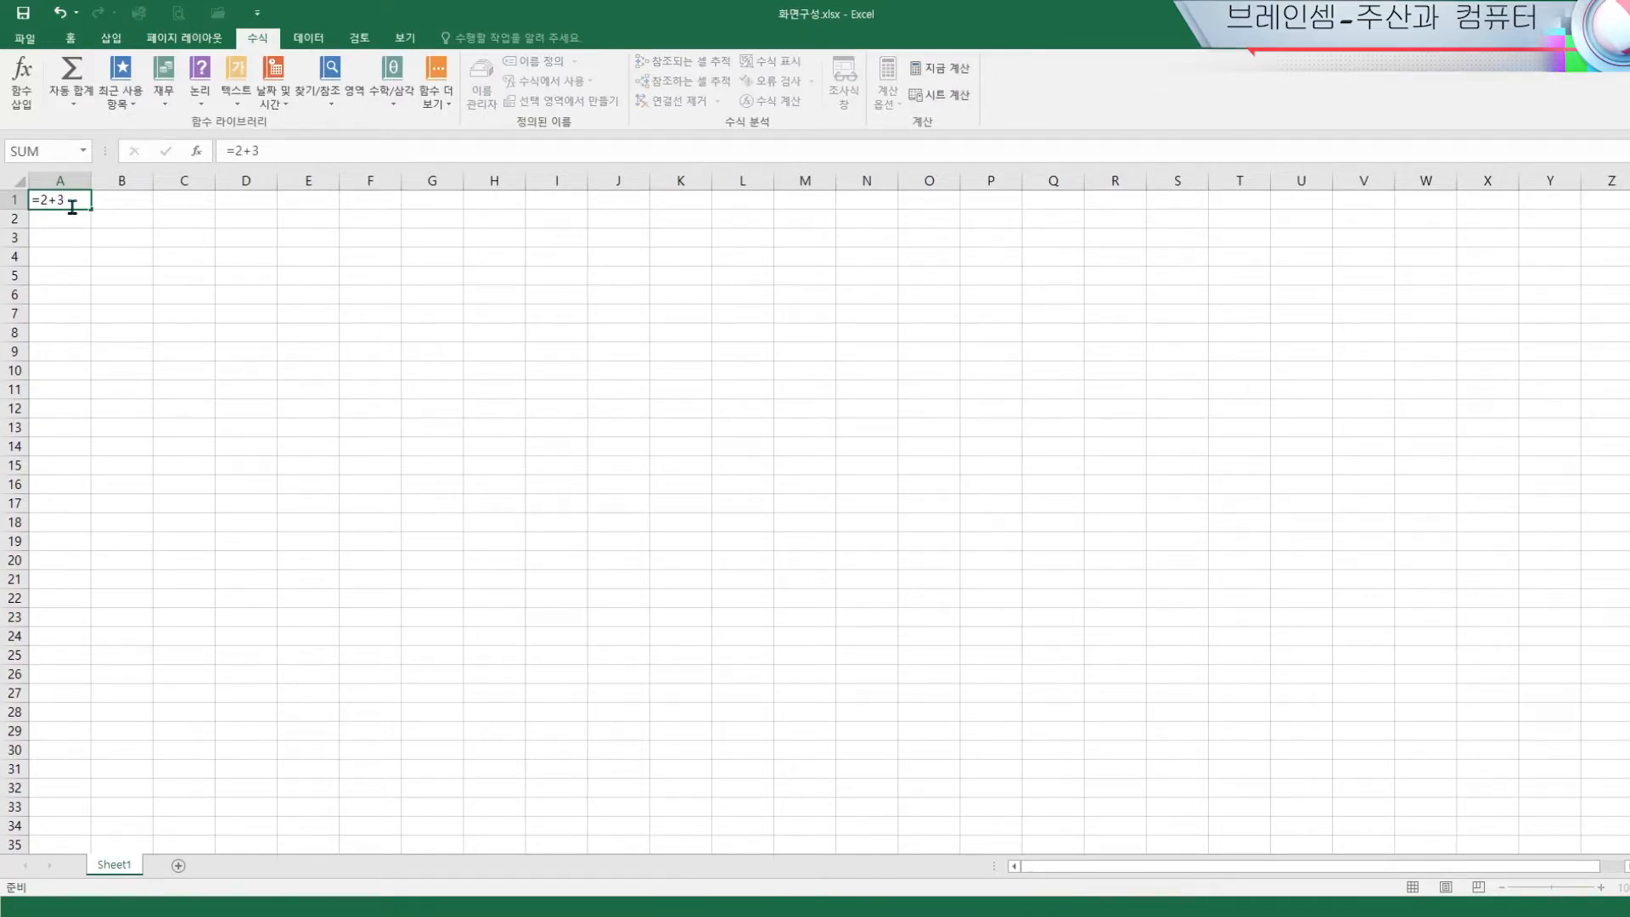
pyautogui.press('Return')
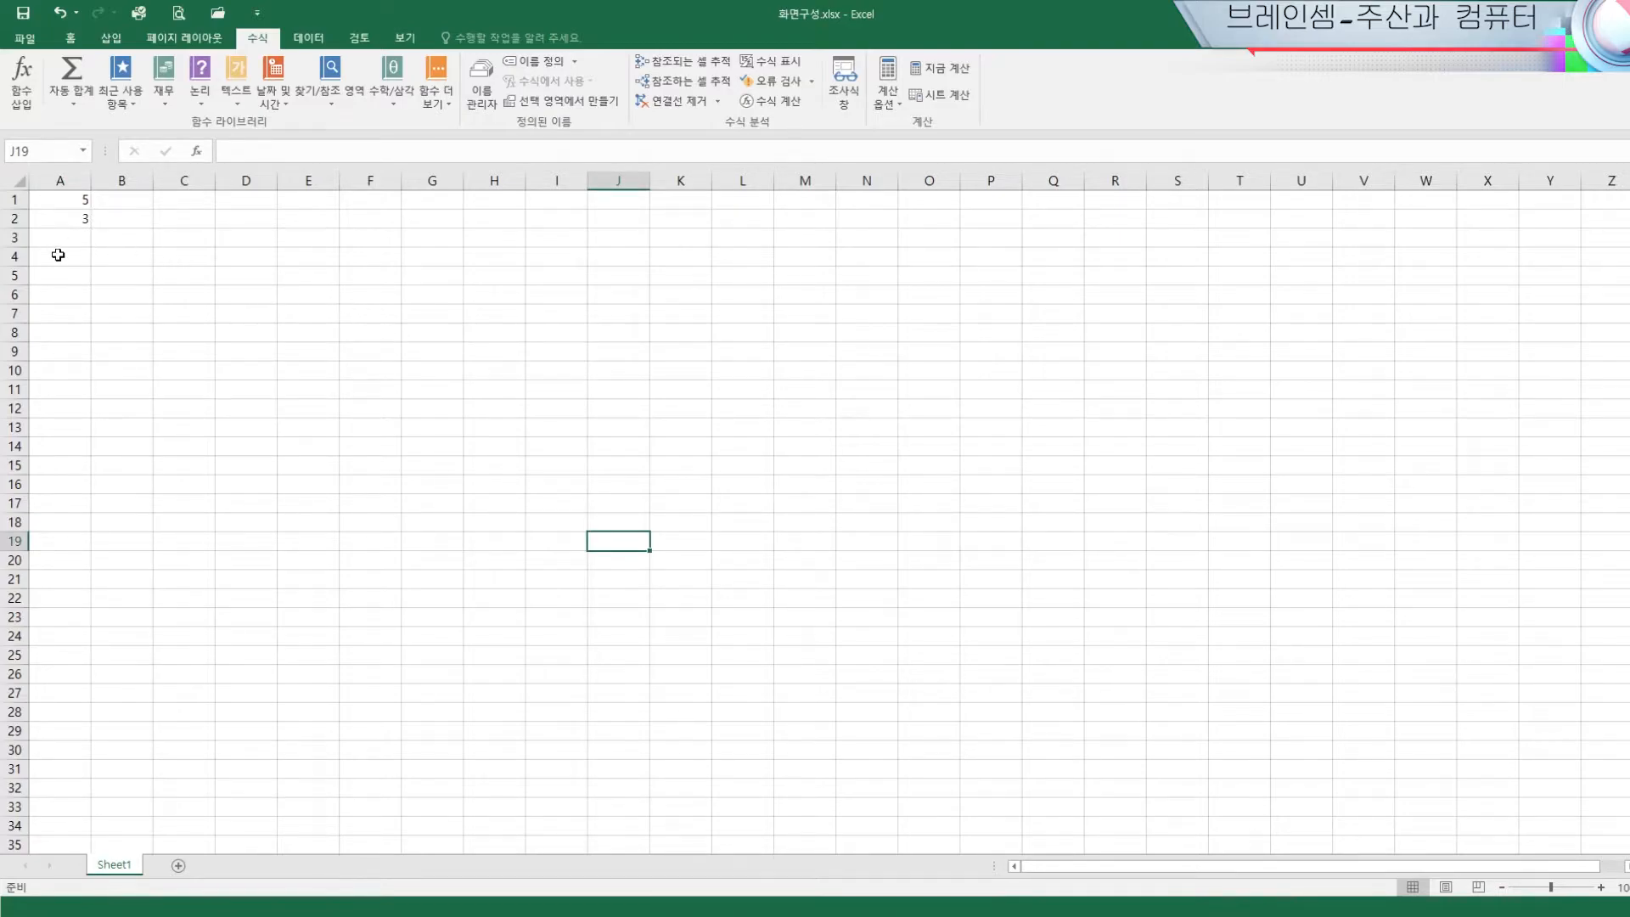
# Clear cell A2 and enter the formula =365*5 in it
pyautogui.click(76, 218)
pyautogui.press('Delete')
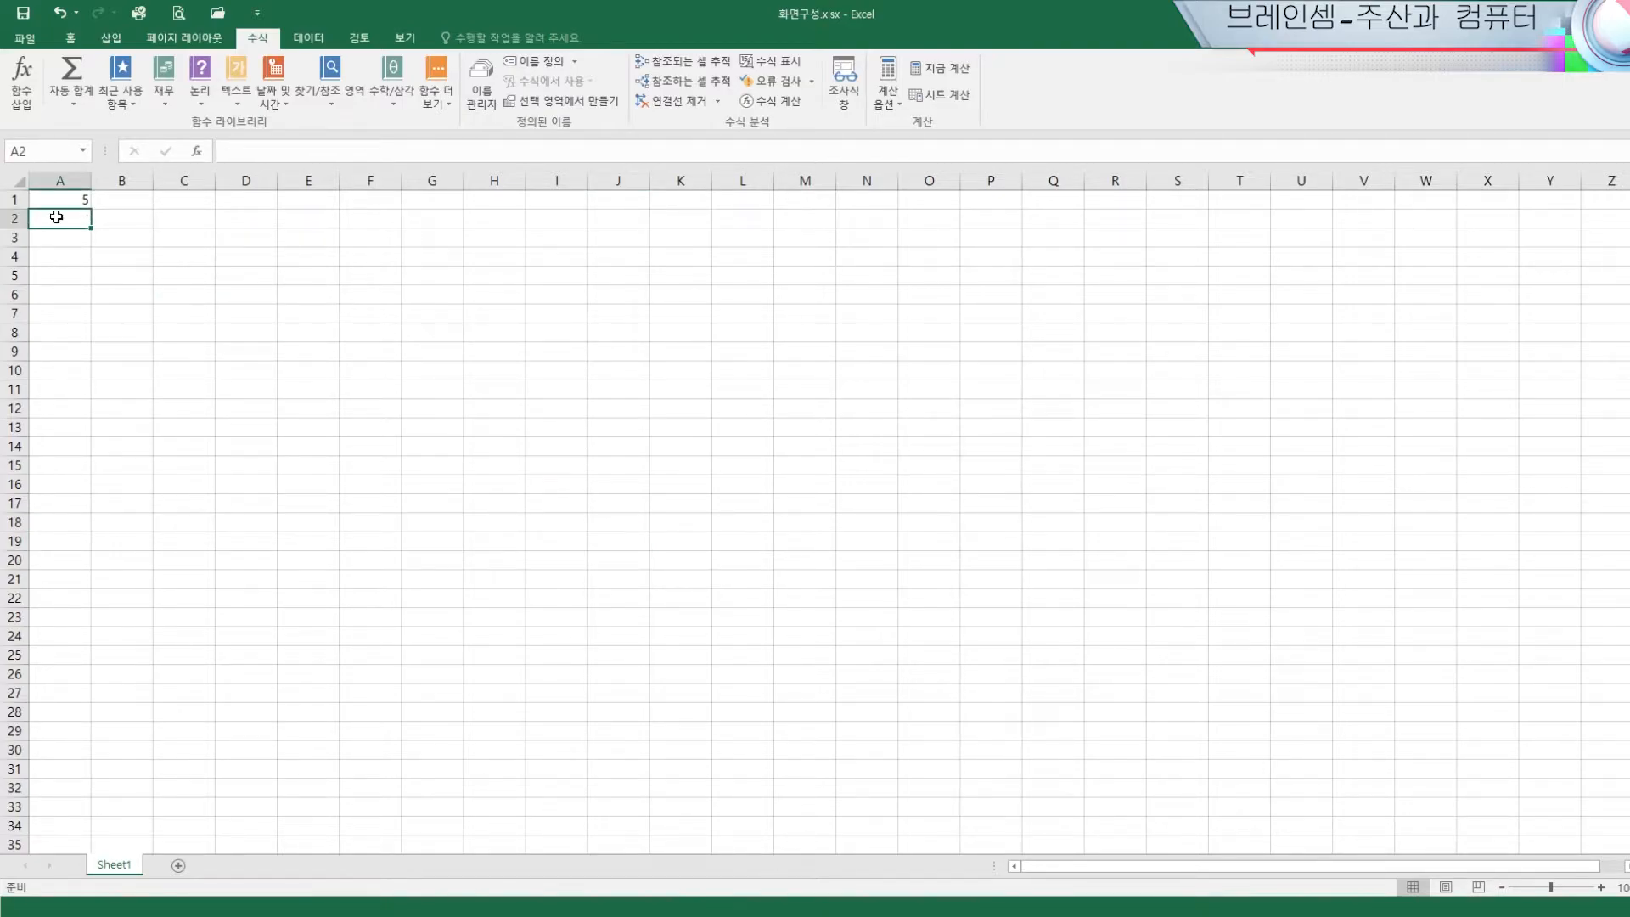
pyautogui.write('=365')
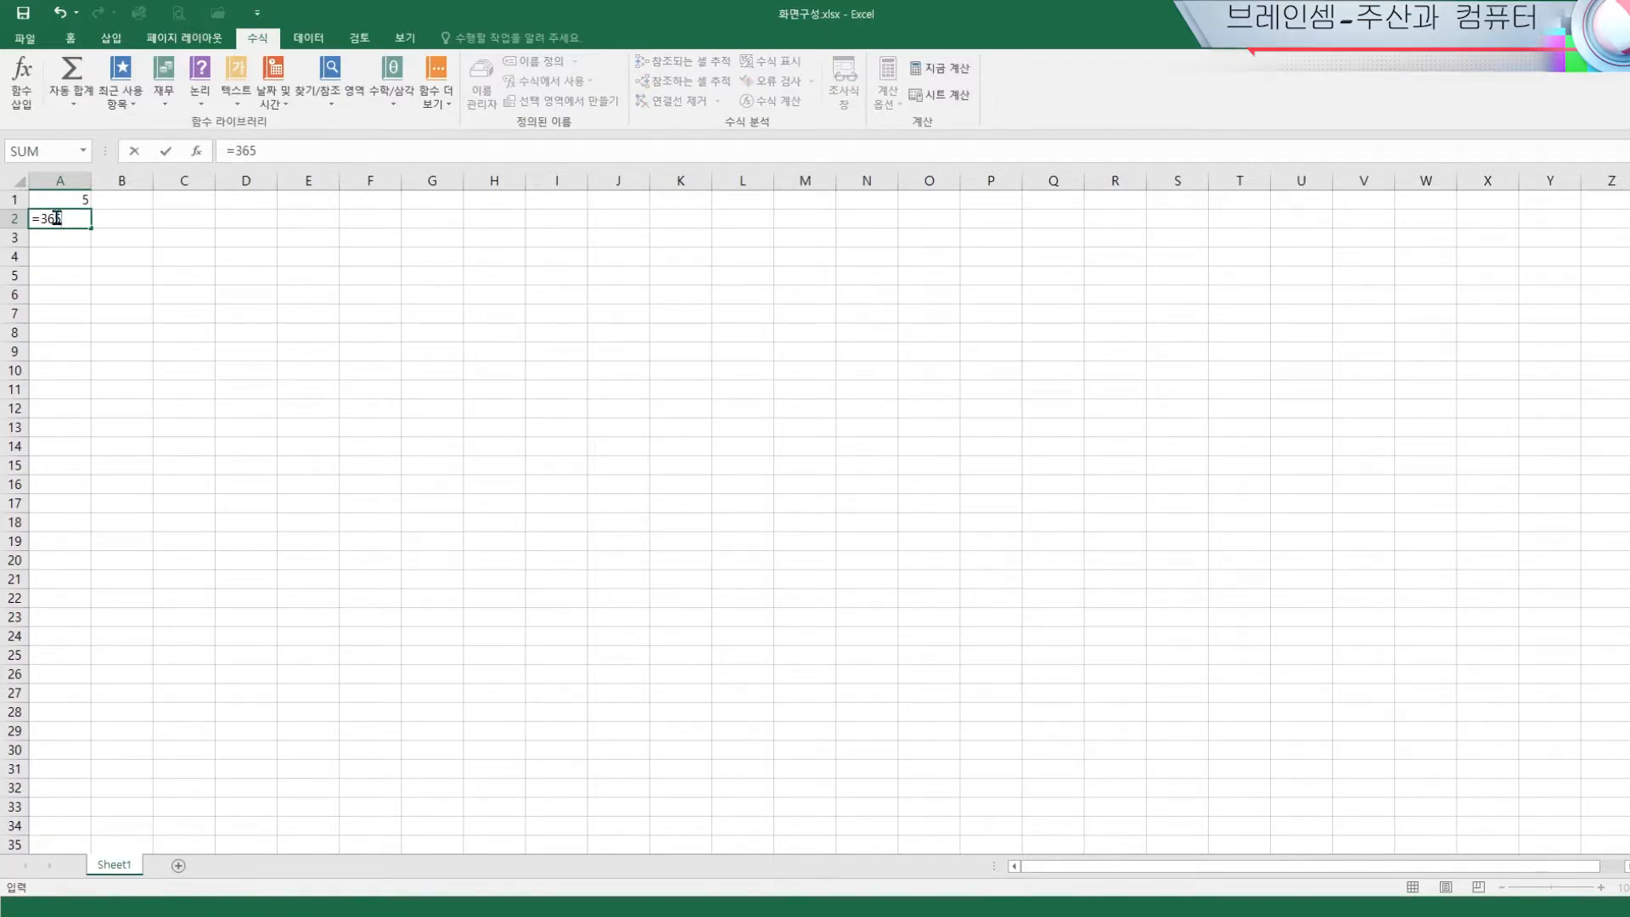
pyautogui.write('*5')
pyautogui.press('Return')
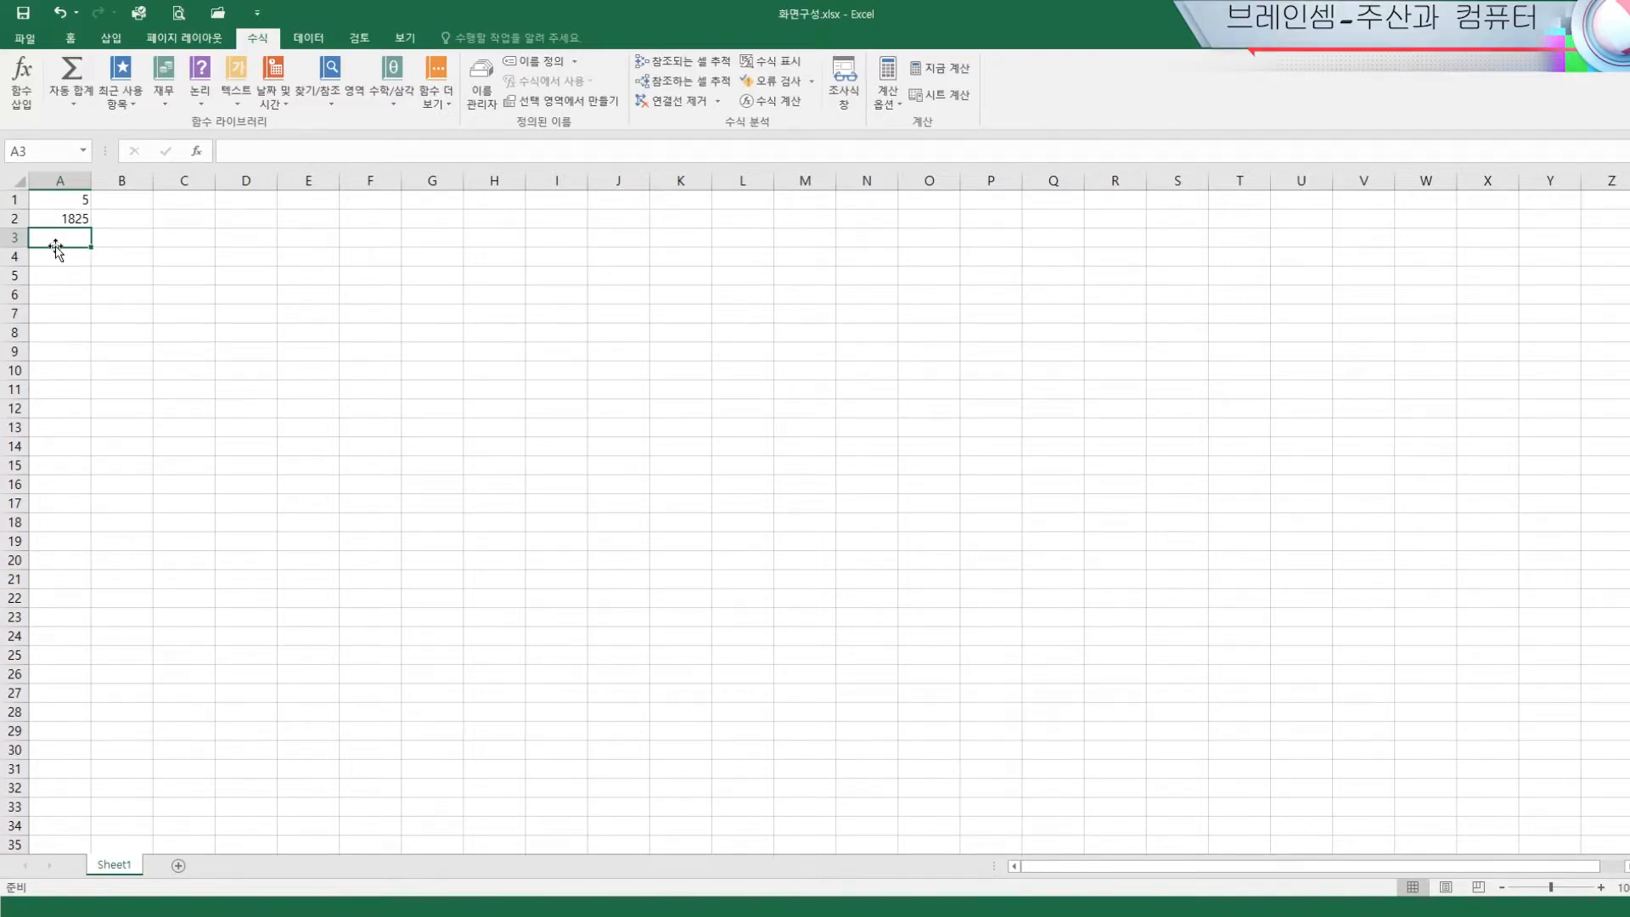
# Enter the number 1 in cell B1 and 2 in cell B2
pyautogui.click(132, 200)
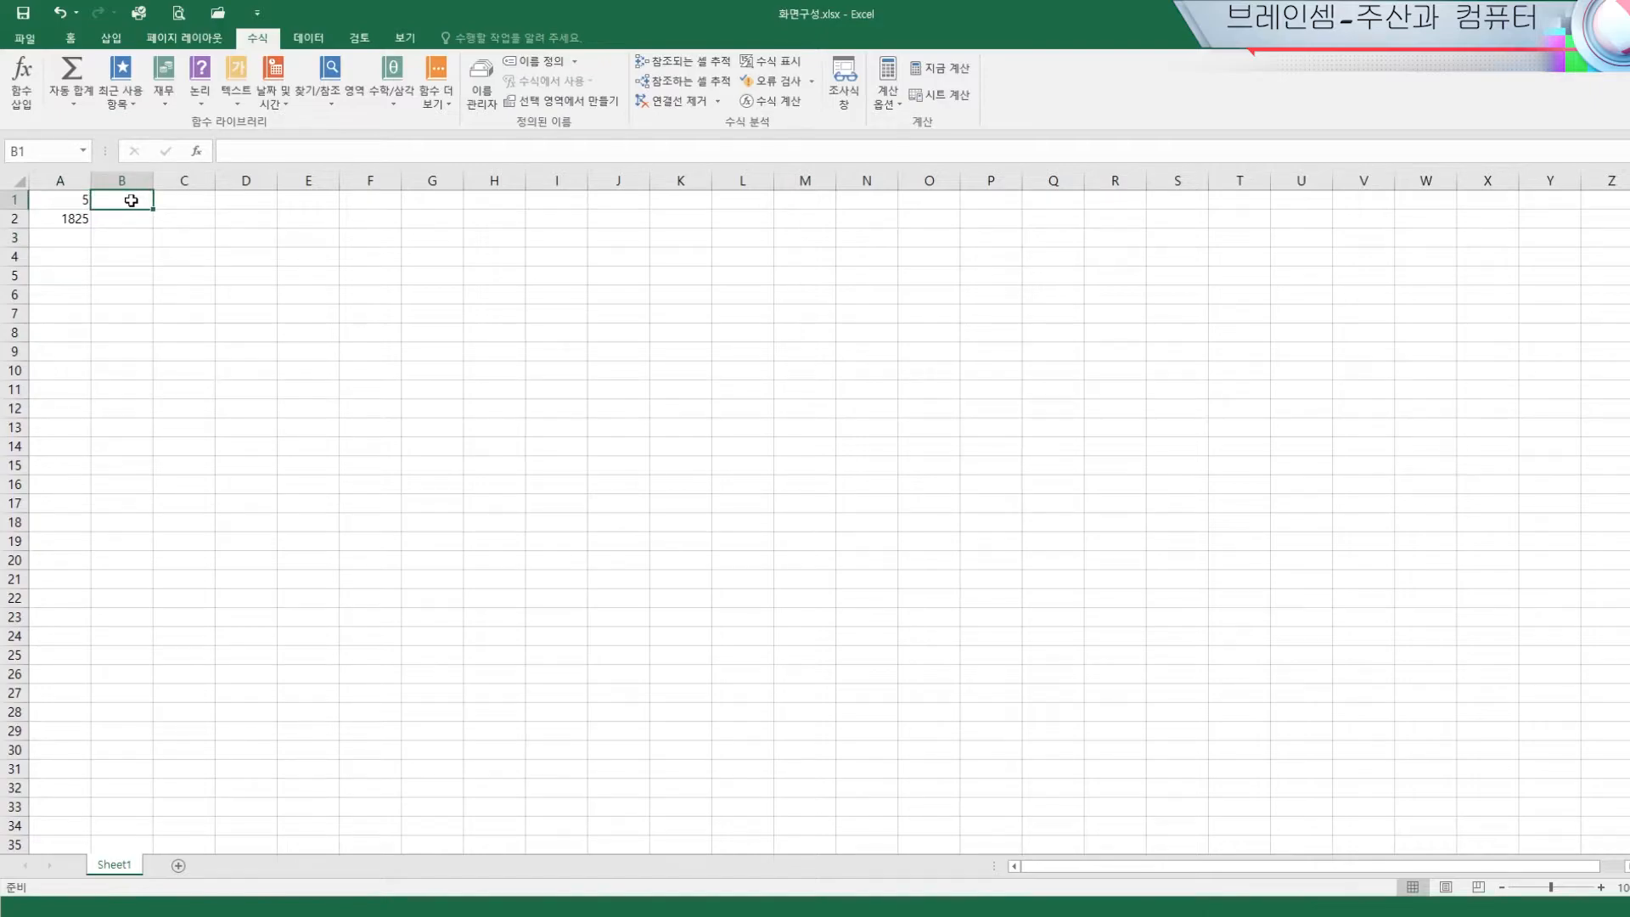
pyautogui.write('1')
pyautogui.press('Return')
pyautogui.write('2')
pyautogui.press('Return')
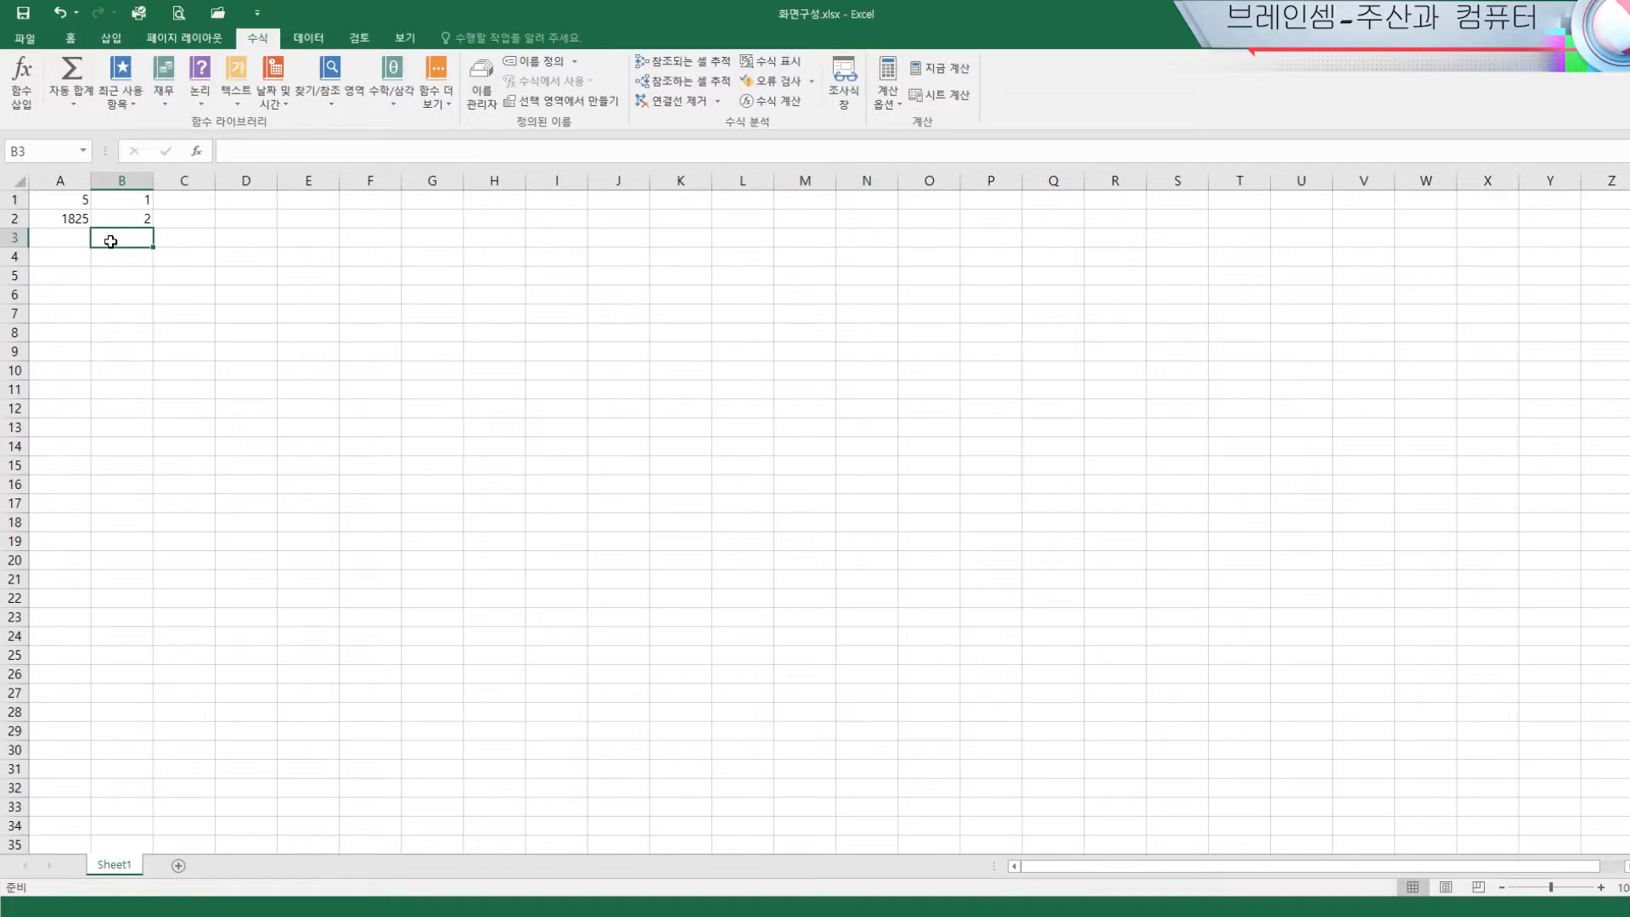
# Add cells B1 and B2 in cell B3 with the reference formula =B1+B2
pyautogui.write('=')
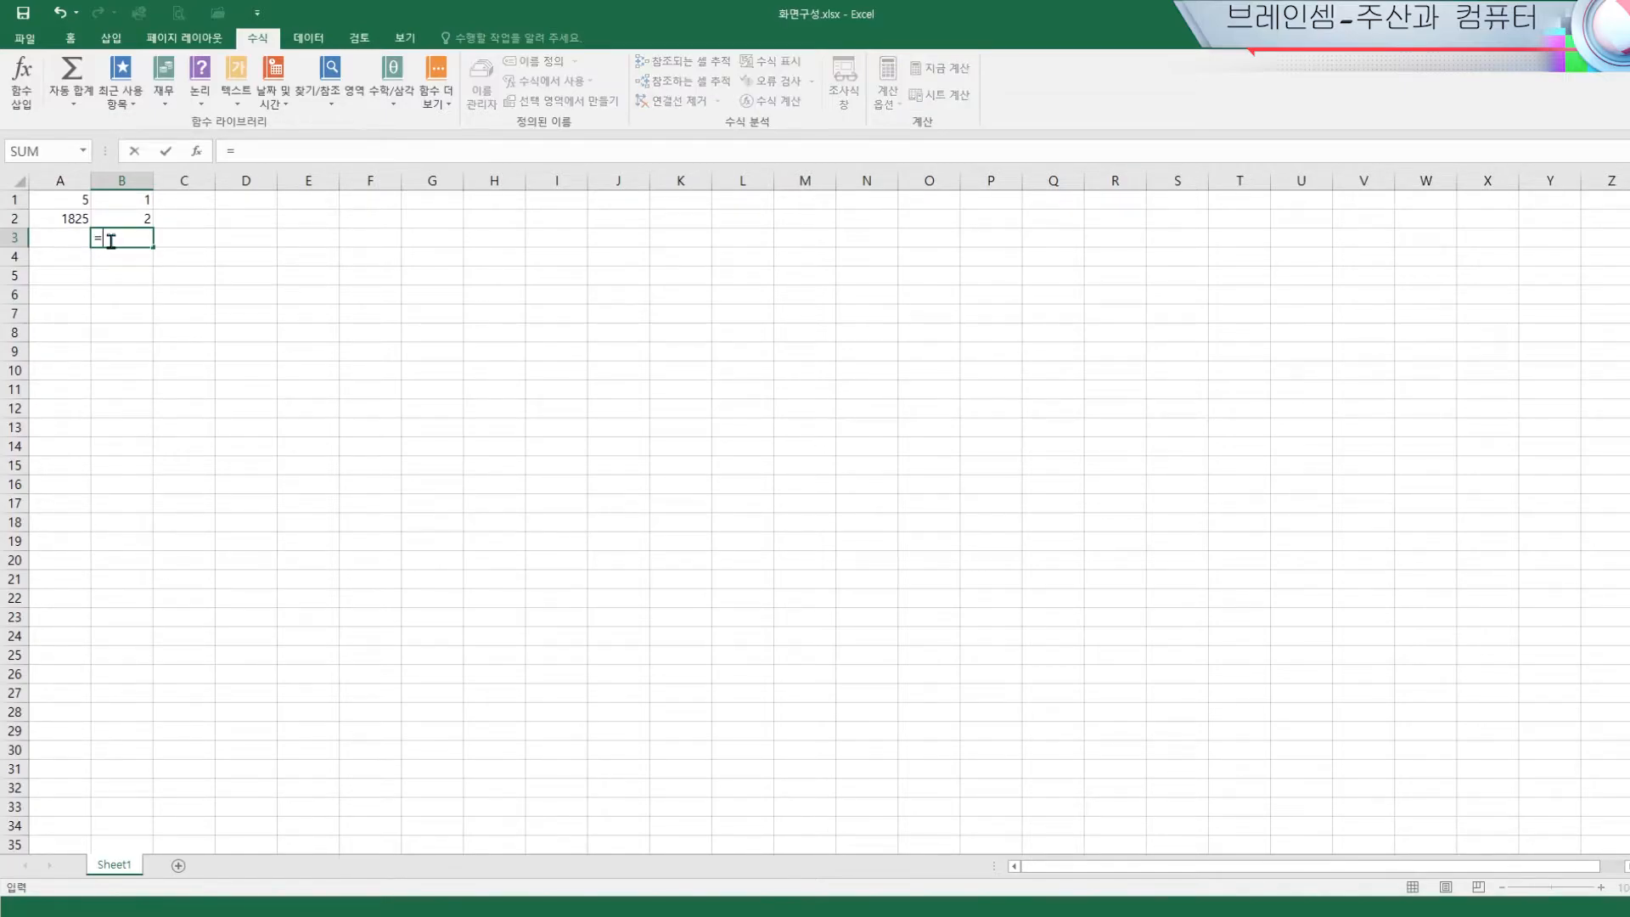
pyautogui.click(136, 203)
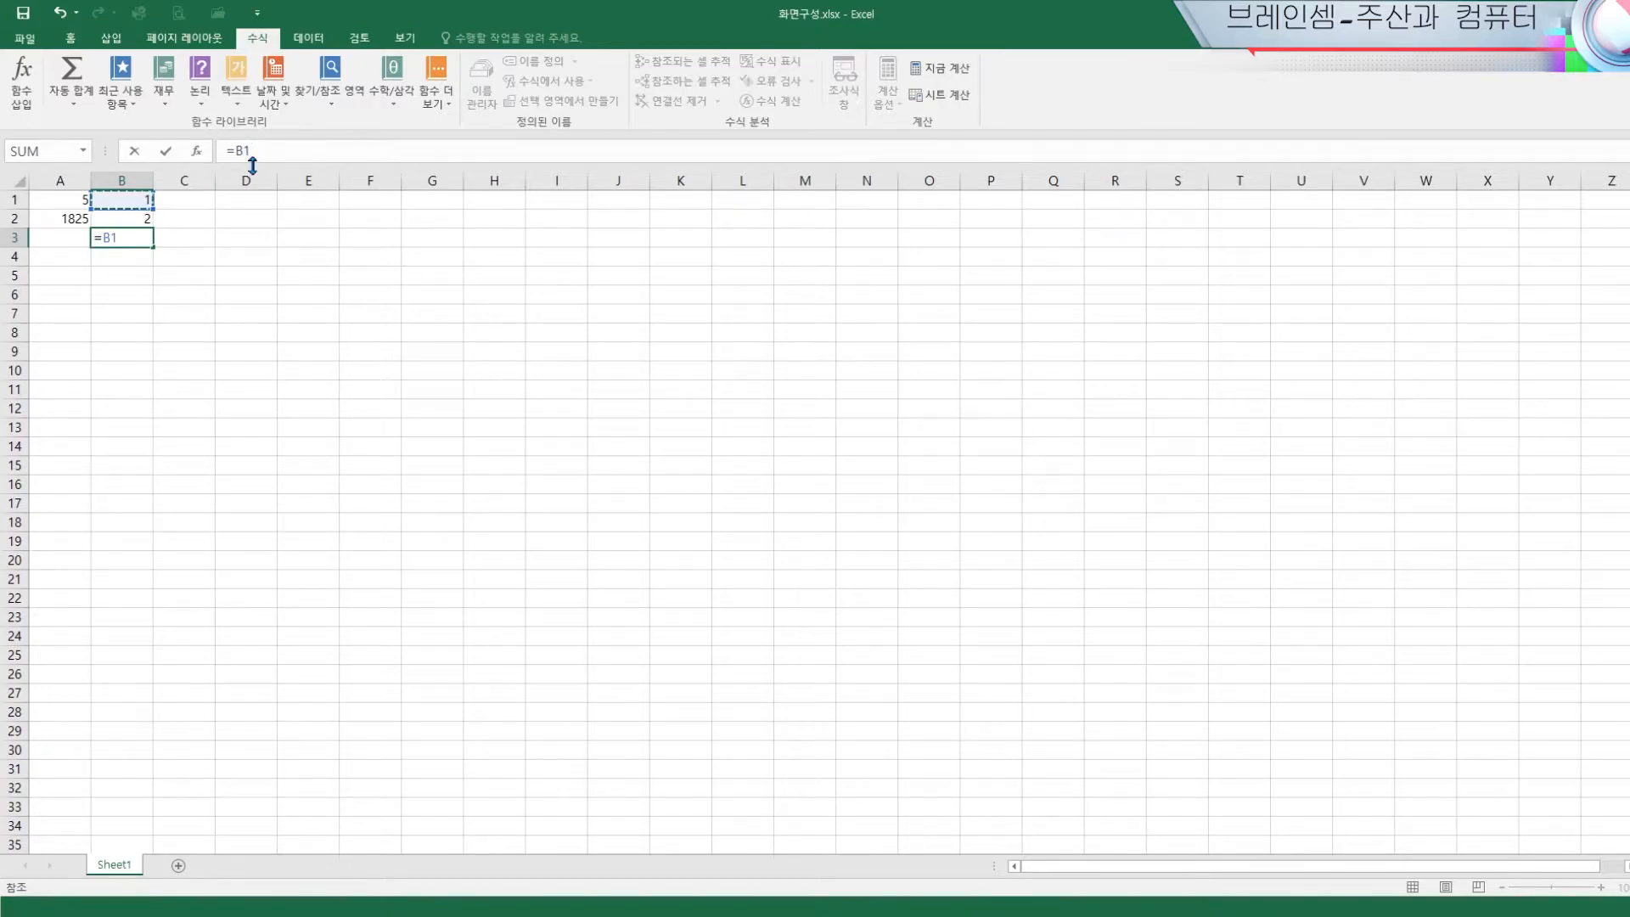
pyautogui.write('+')
pyautogui.click(131, 221)
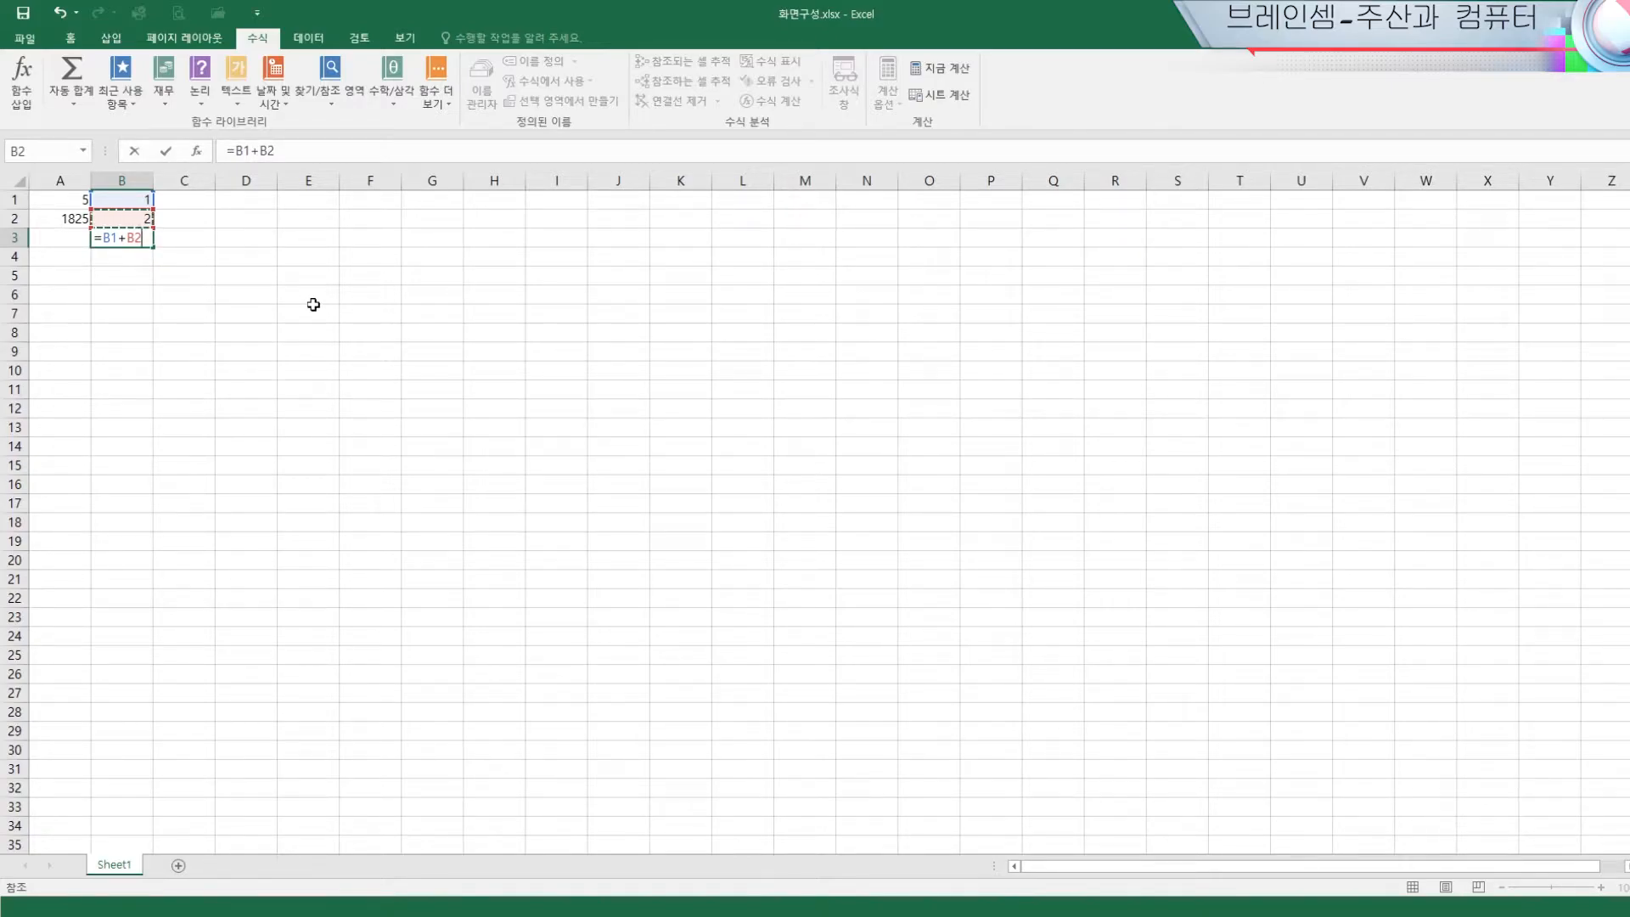
pyautogui.press('Return')
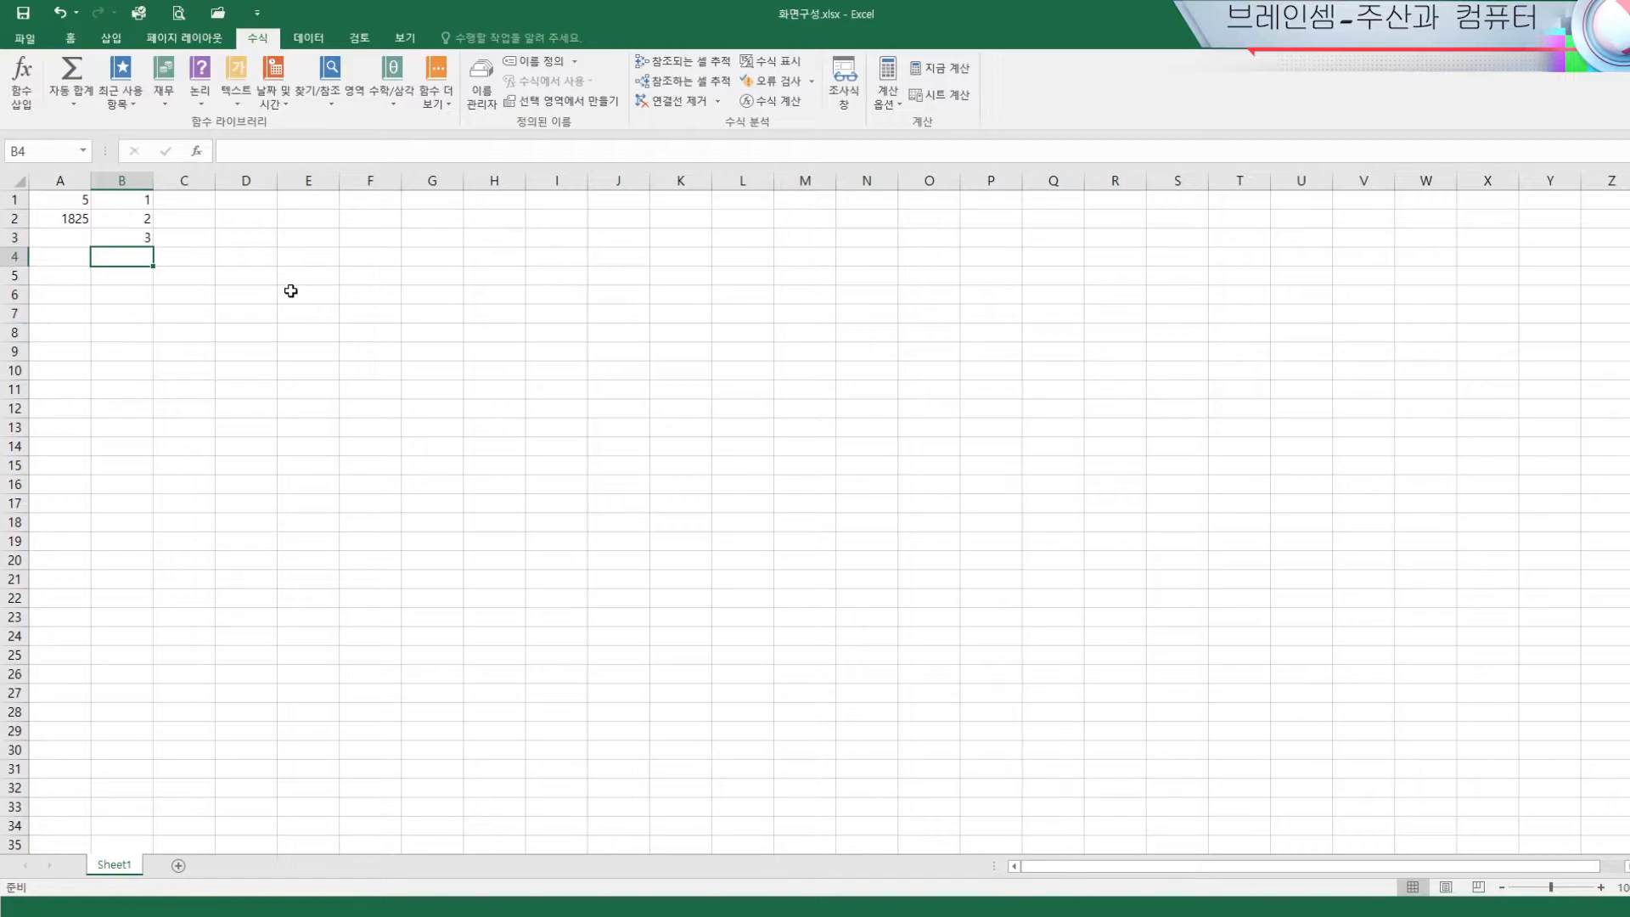
# Compare the formula bar content of cell B3 with that of cells B1 and B2
pyautogui.click(122, 241)
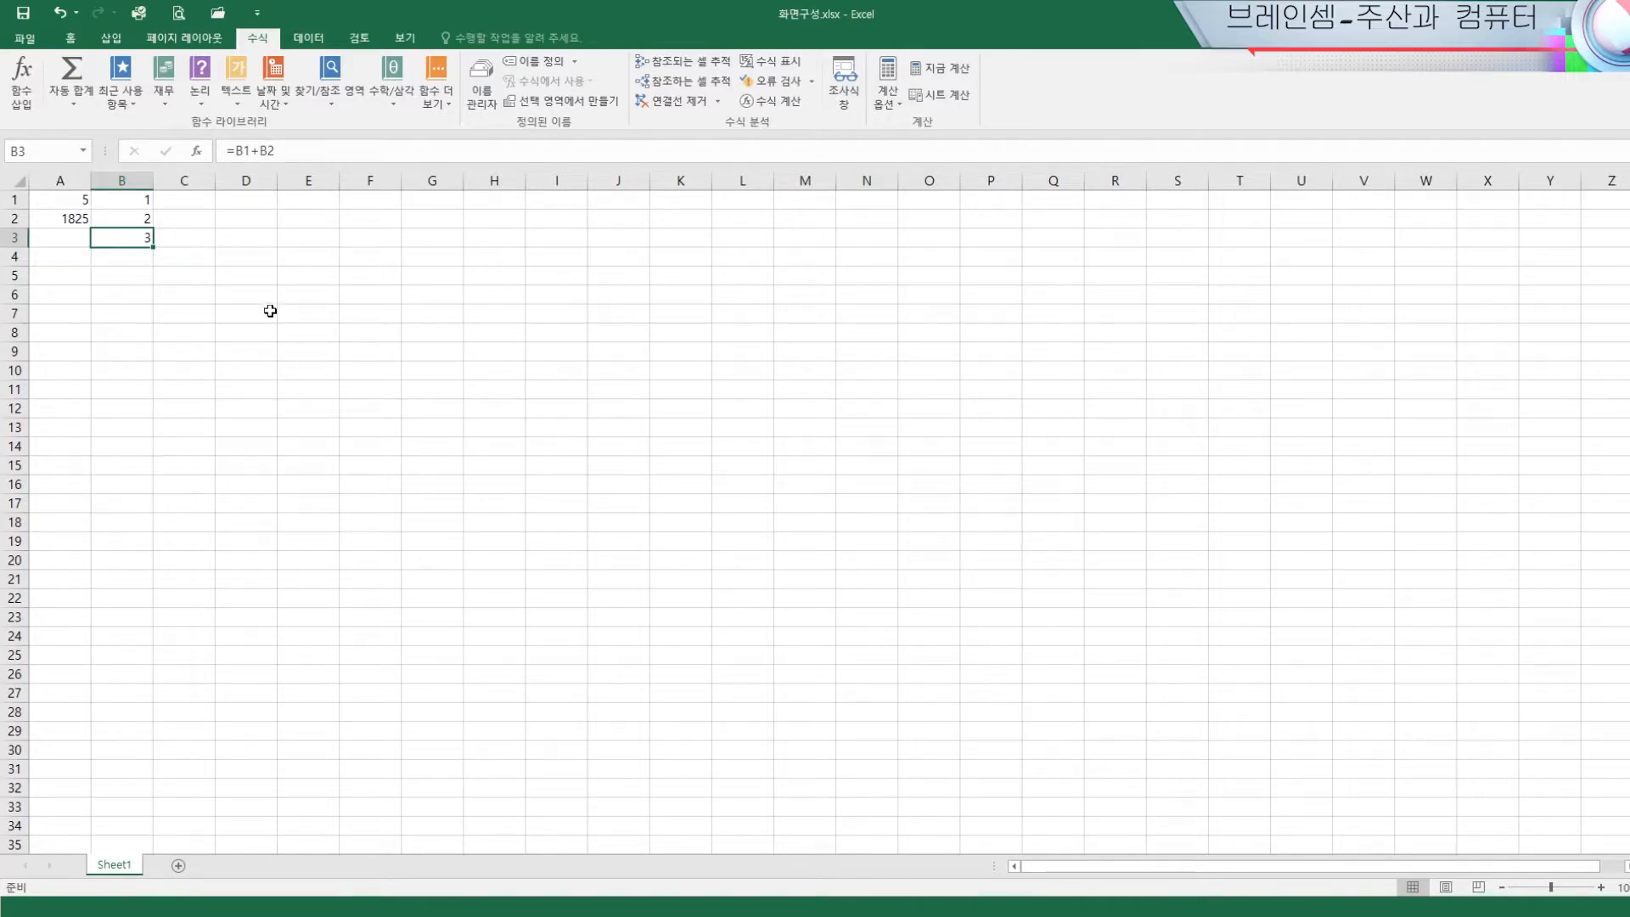
pyautogui.click(136, 202)
pyautogui.click(138, 219)
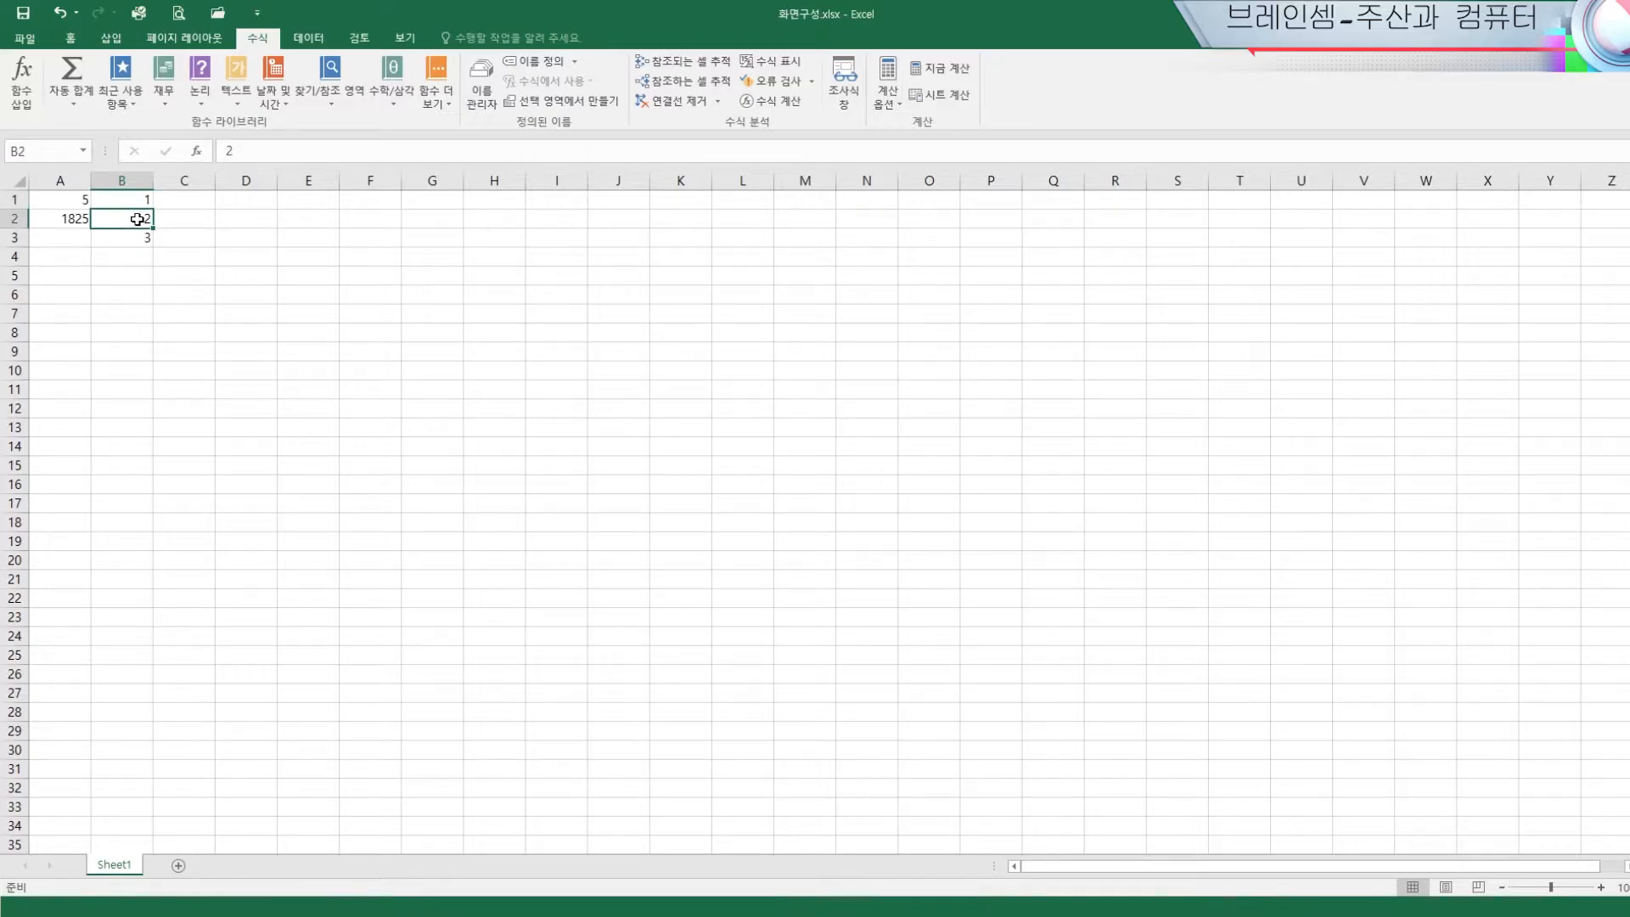
pyautogui.click(137, 237)
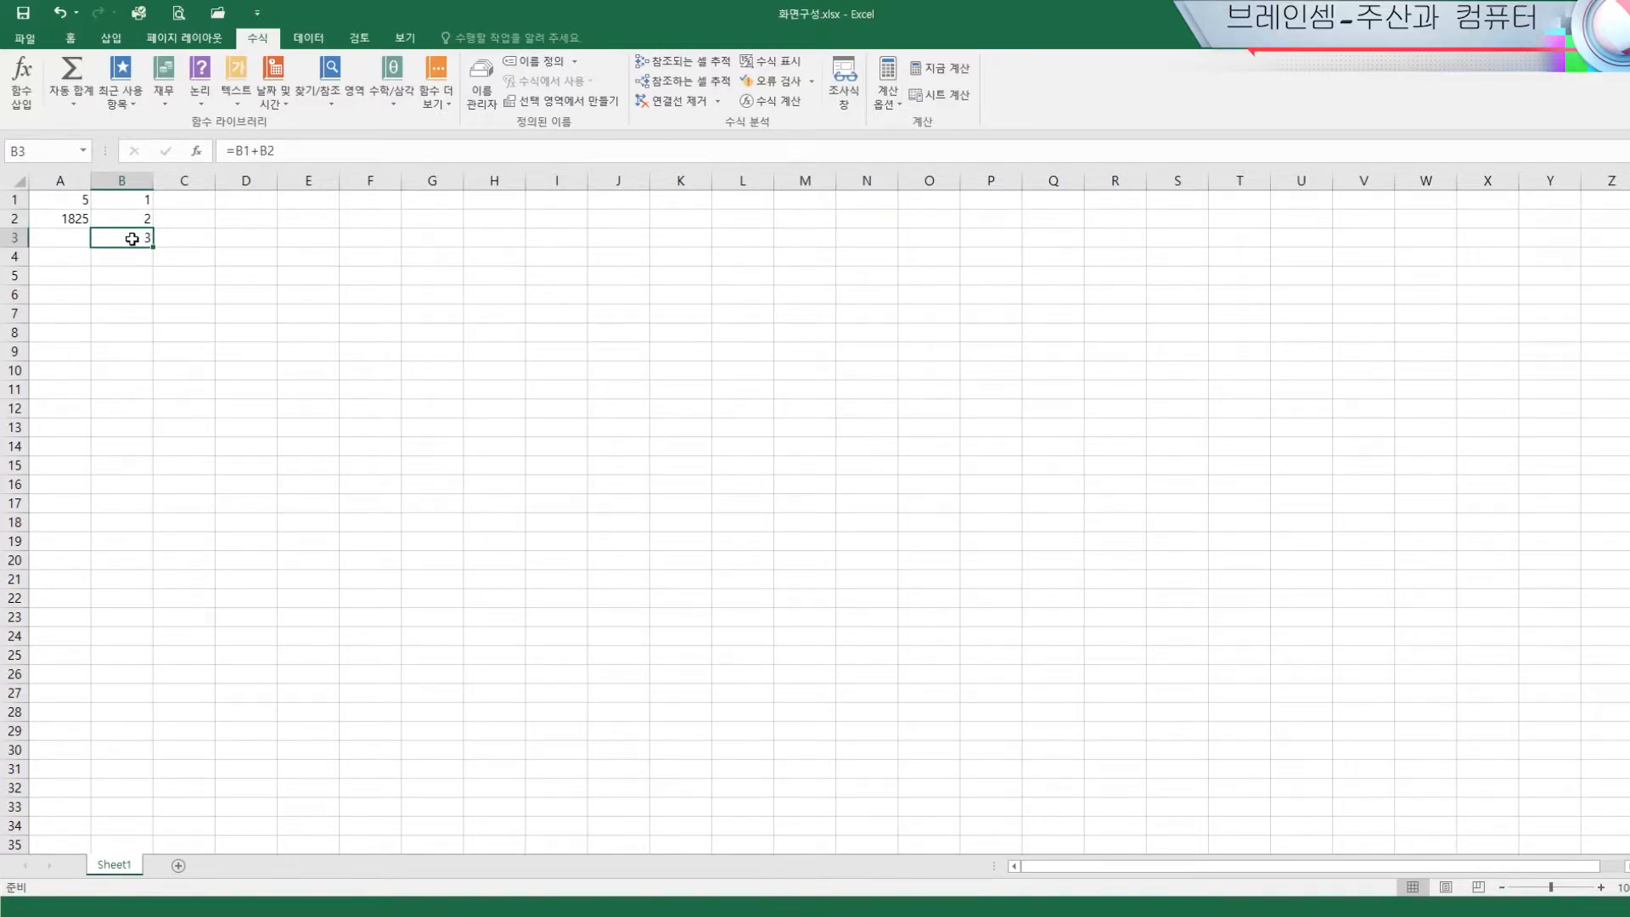
pyautogui.click(136, 201)
pyautogui.click(136, 219)
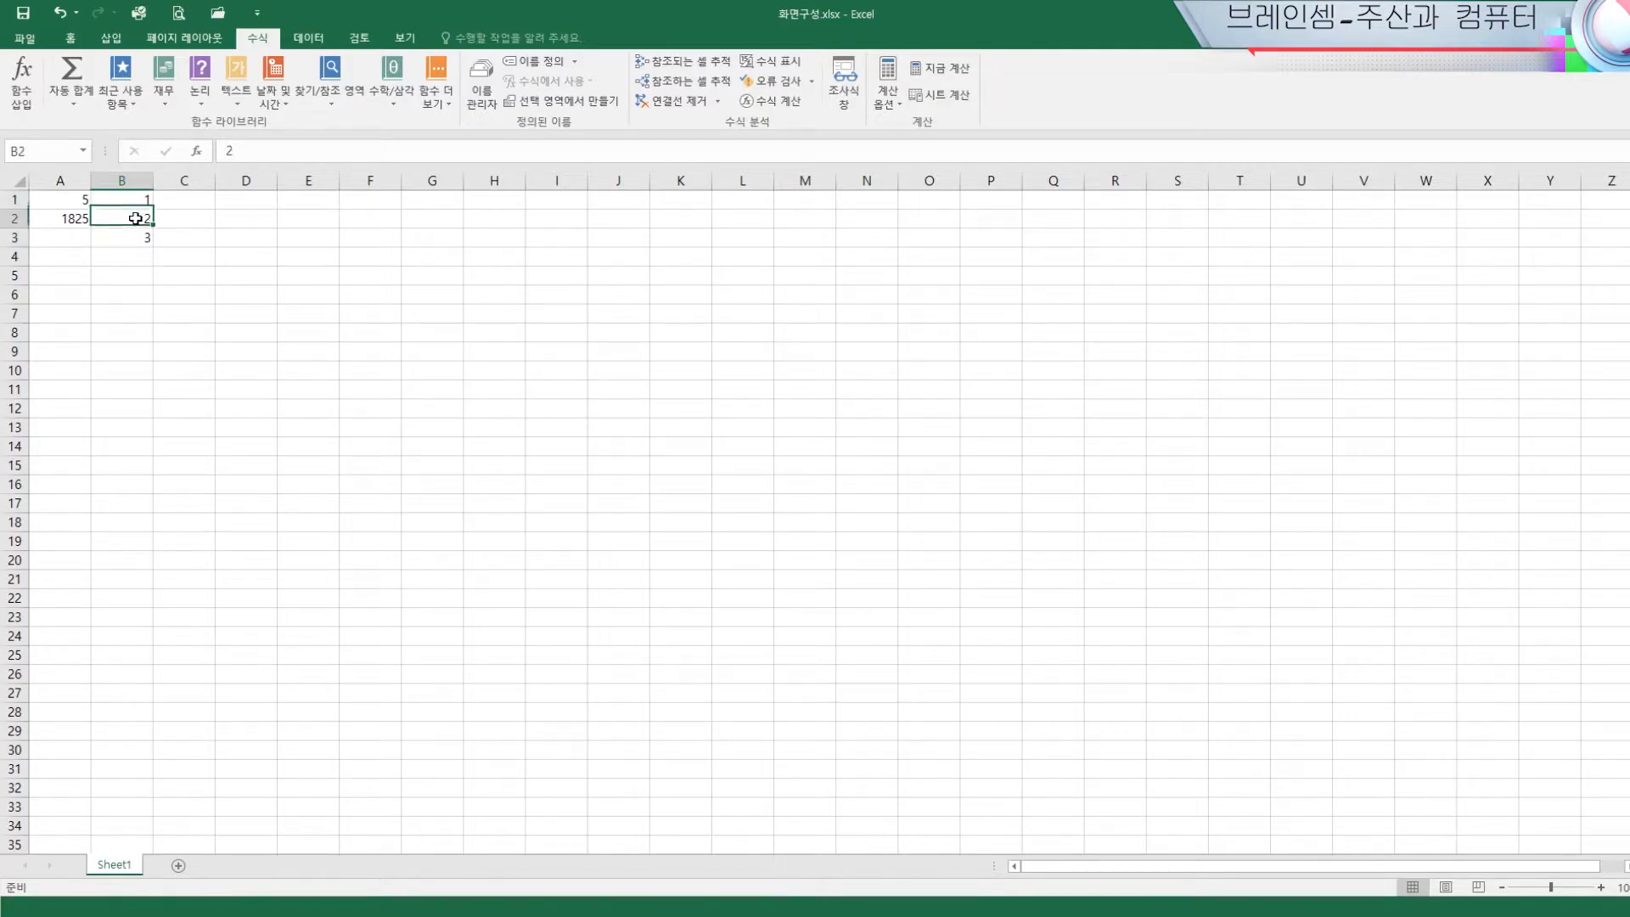
pyautogui.click(136, 238)
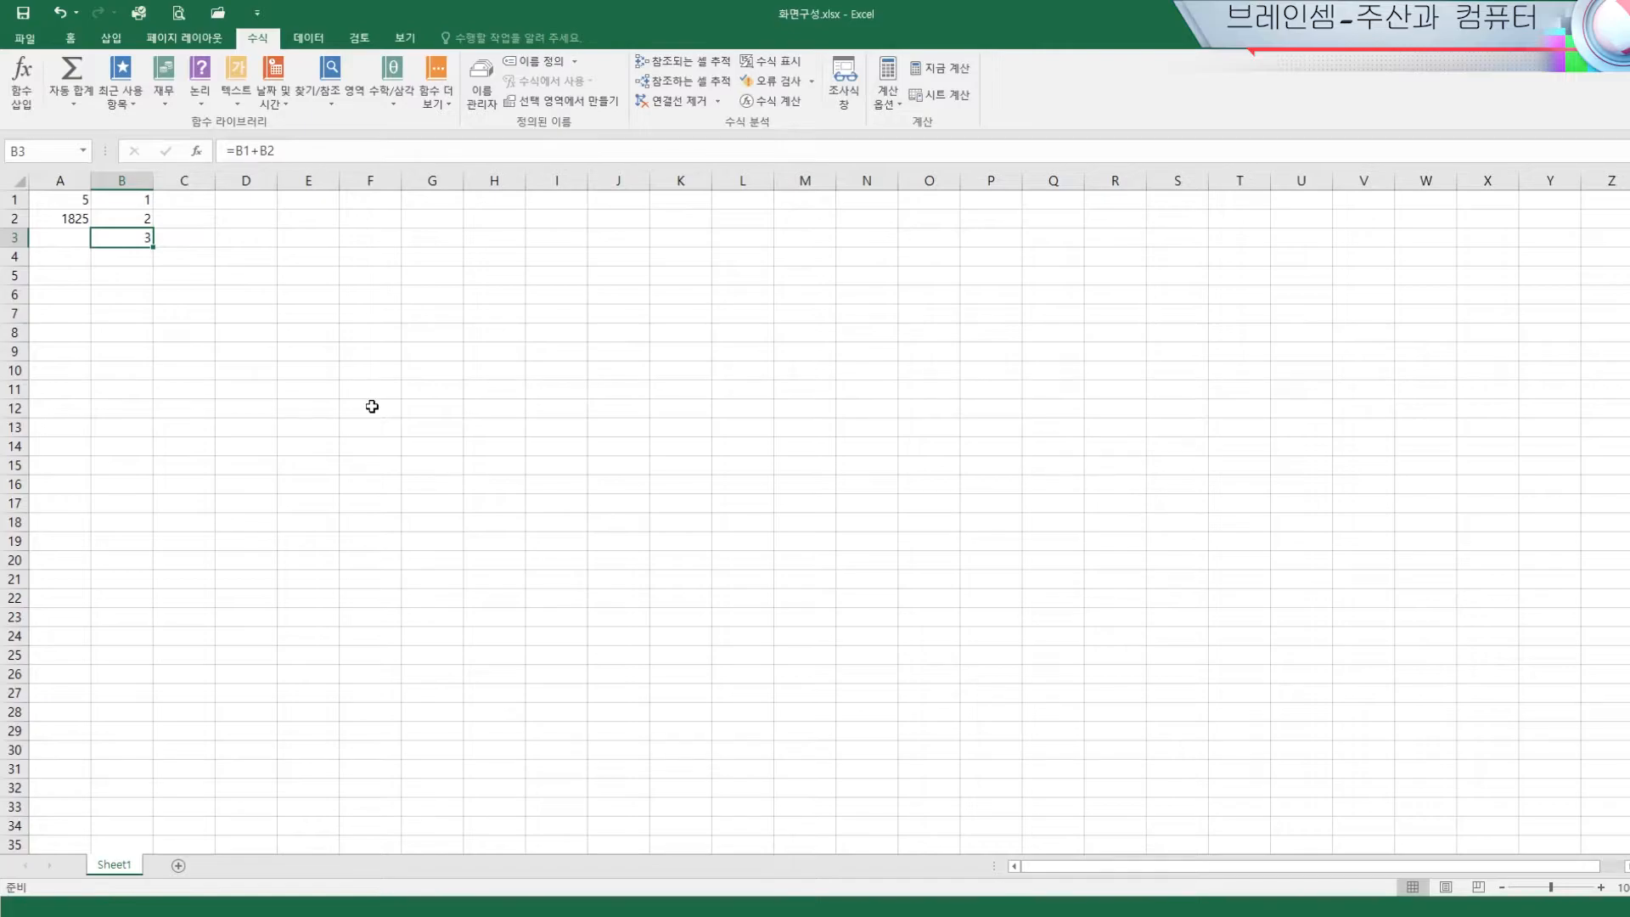
# Select the columns from A through E one at a time to examine the column headers
pyautogui.click(163, 200)
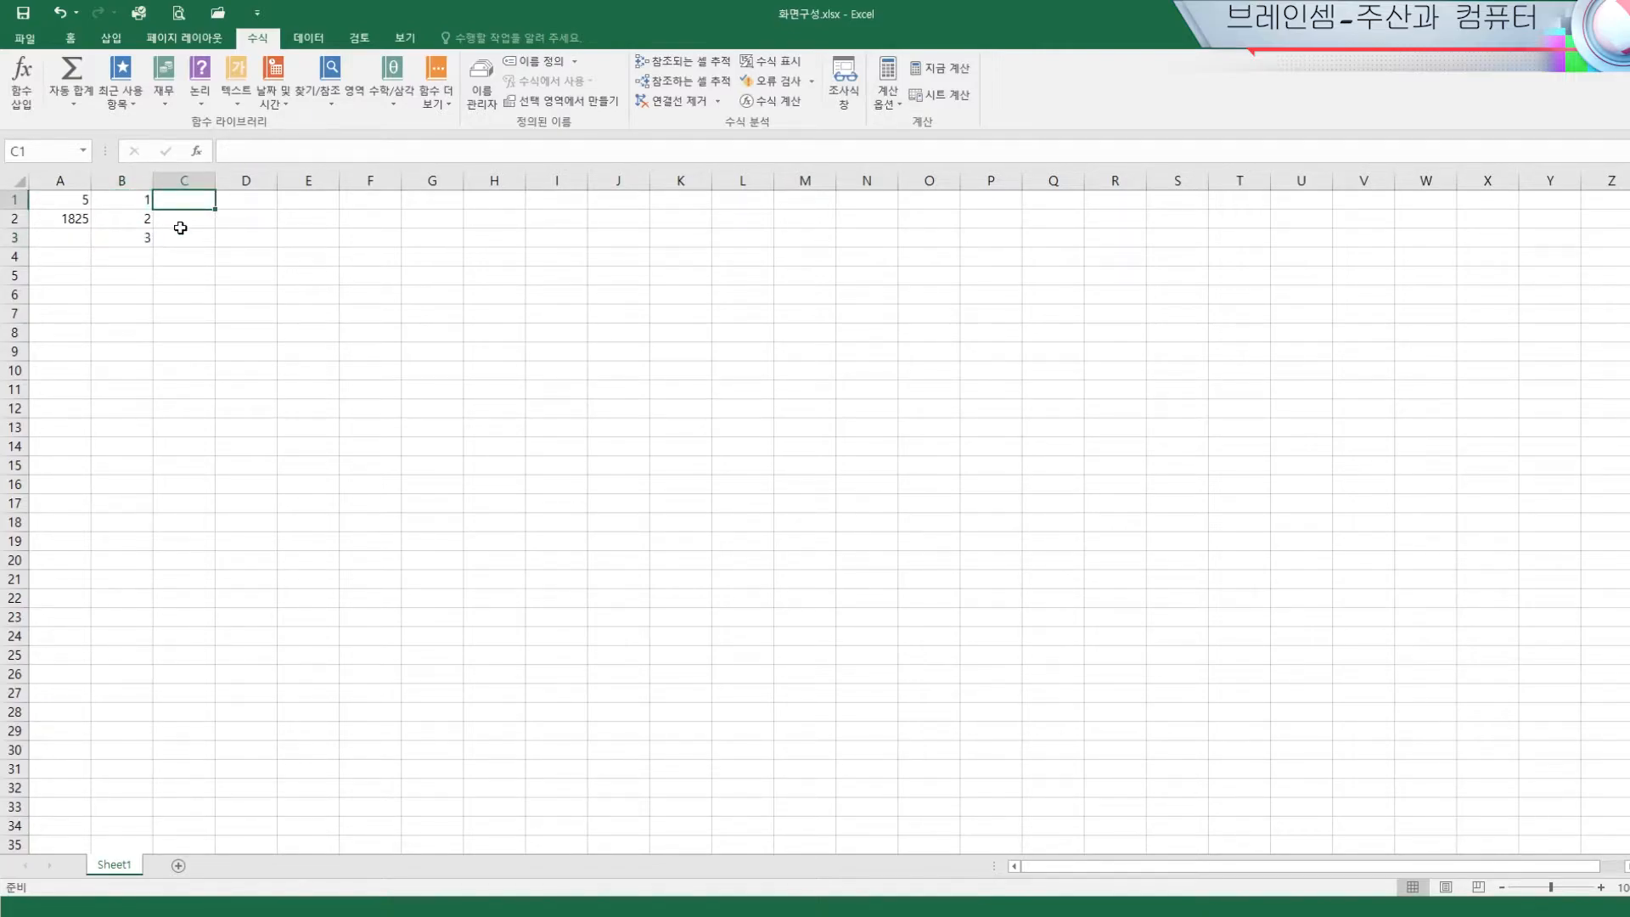
pyautogui.click(62, 180)
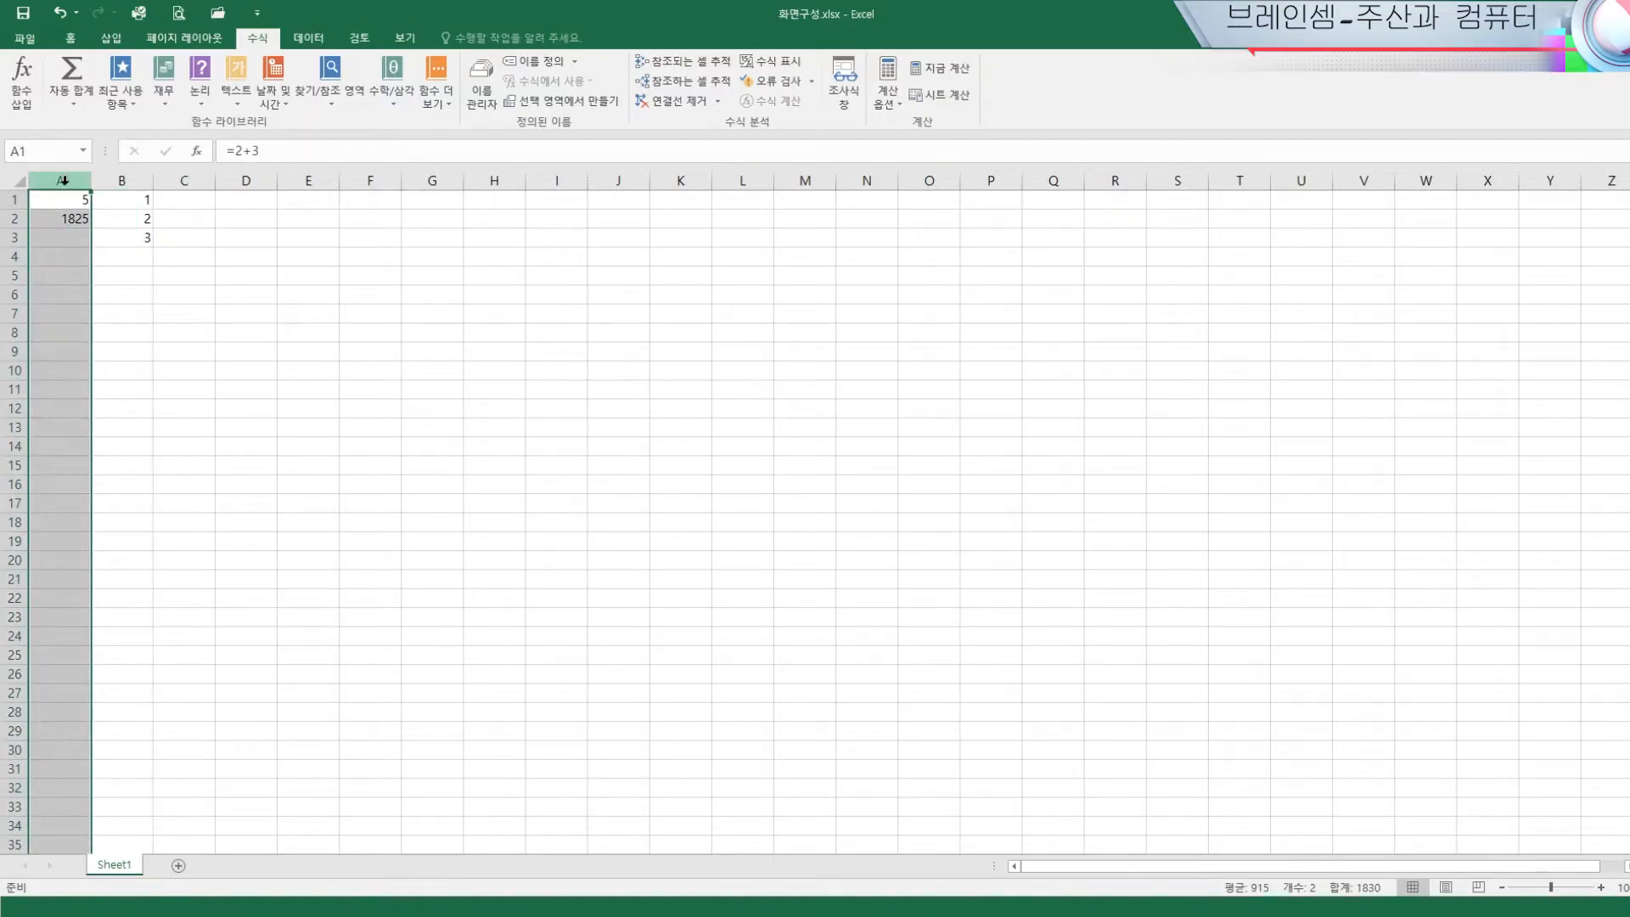
pyautogui.click(121, 180)
pyautogui.click(187, 181)
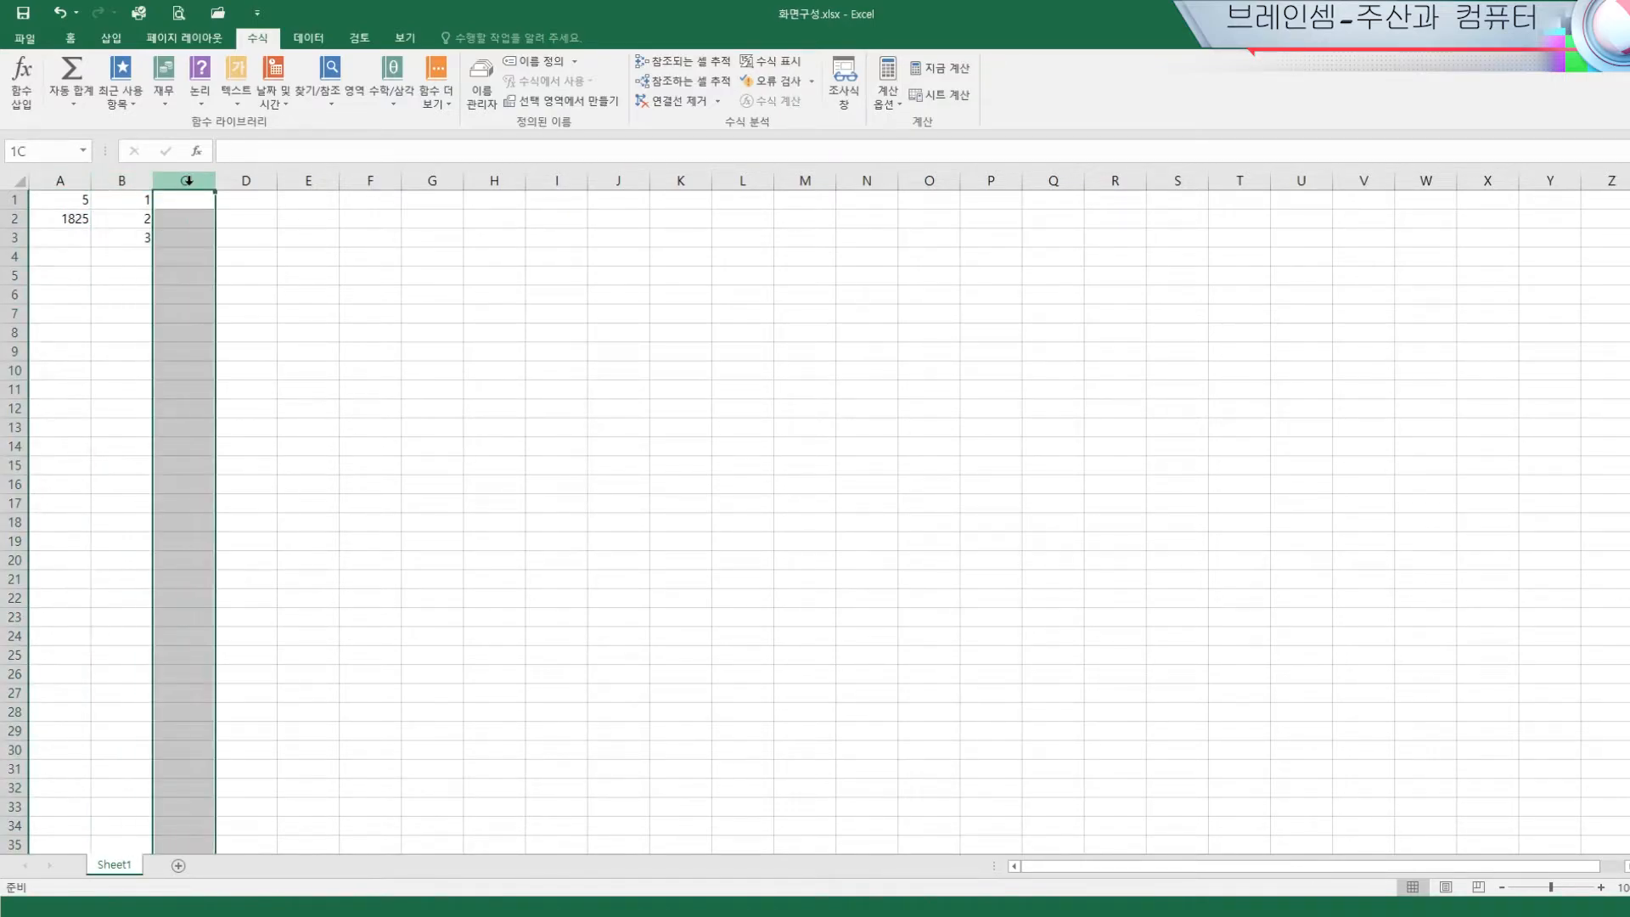
pyautogui.click(247, 180)
pyautogui.click(308, 180)
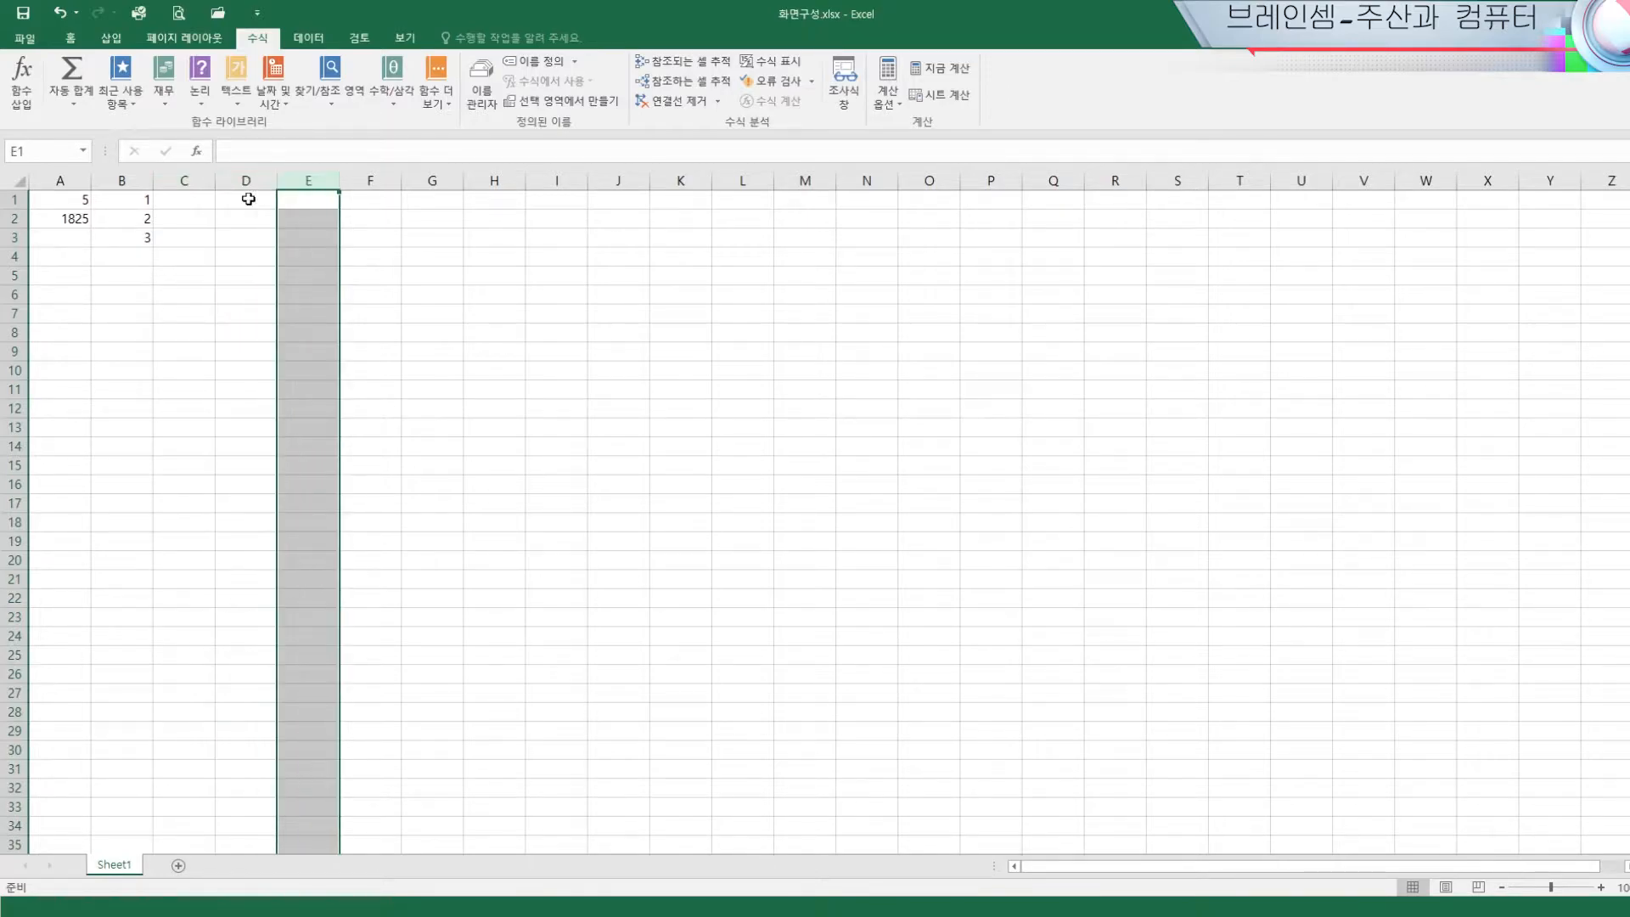
# Select rows 1 through 6 one at a time to examine the row headers
pyautogui.click(16, 200)
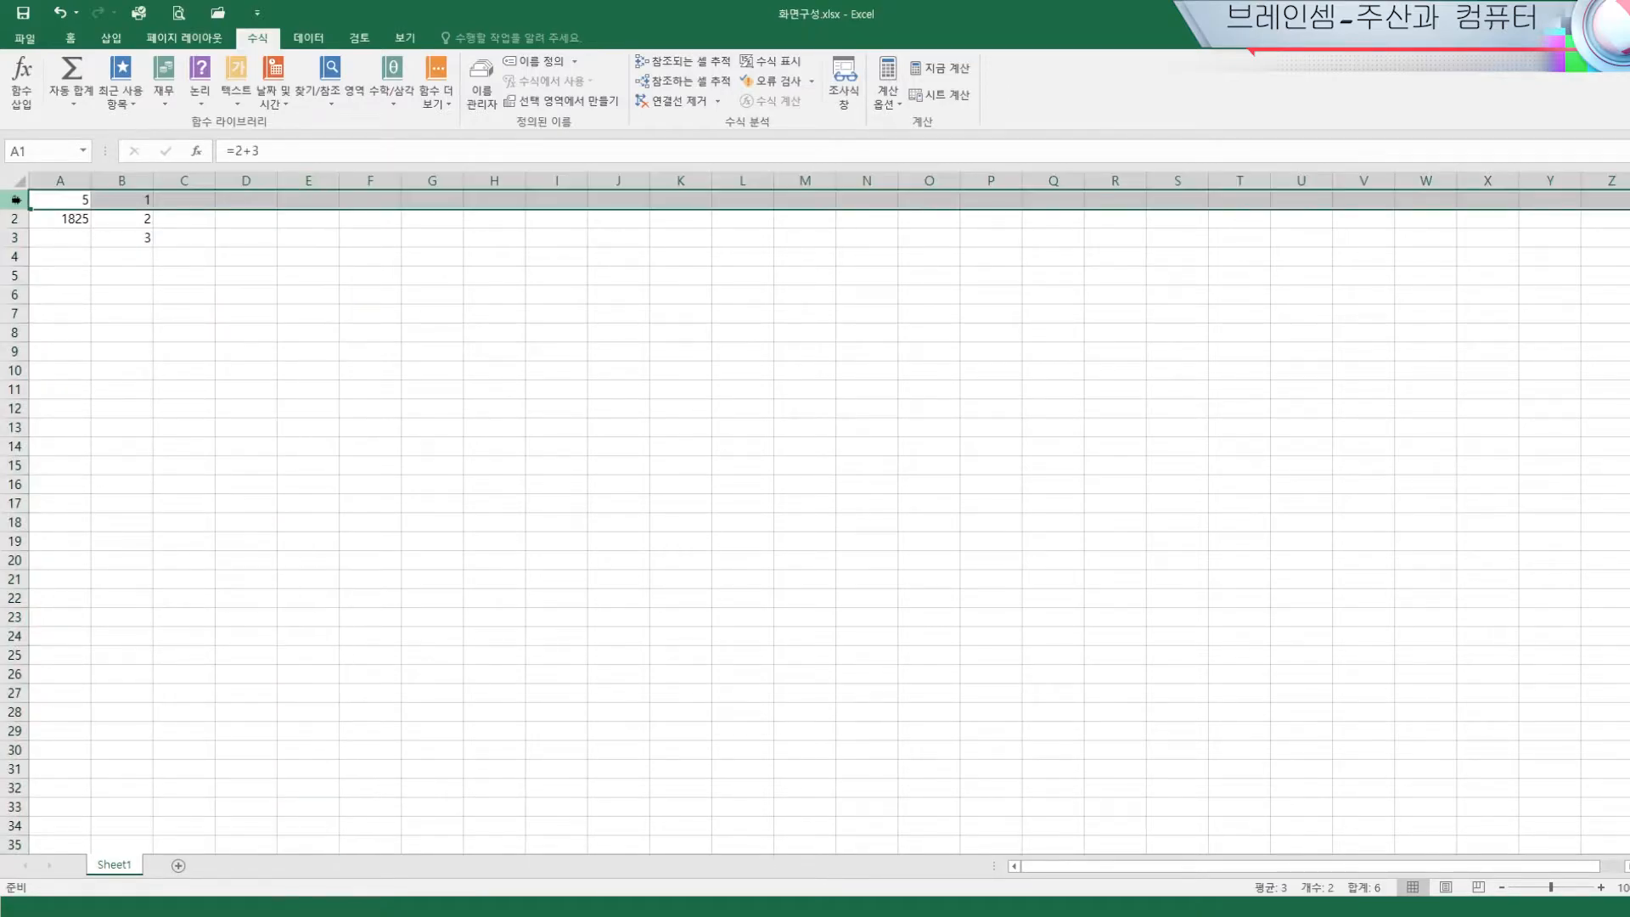
pyautogui.click(15, 220)
pyautogui.click(15, 238)
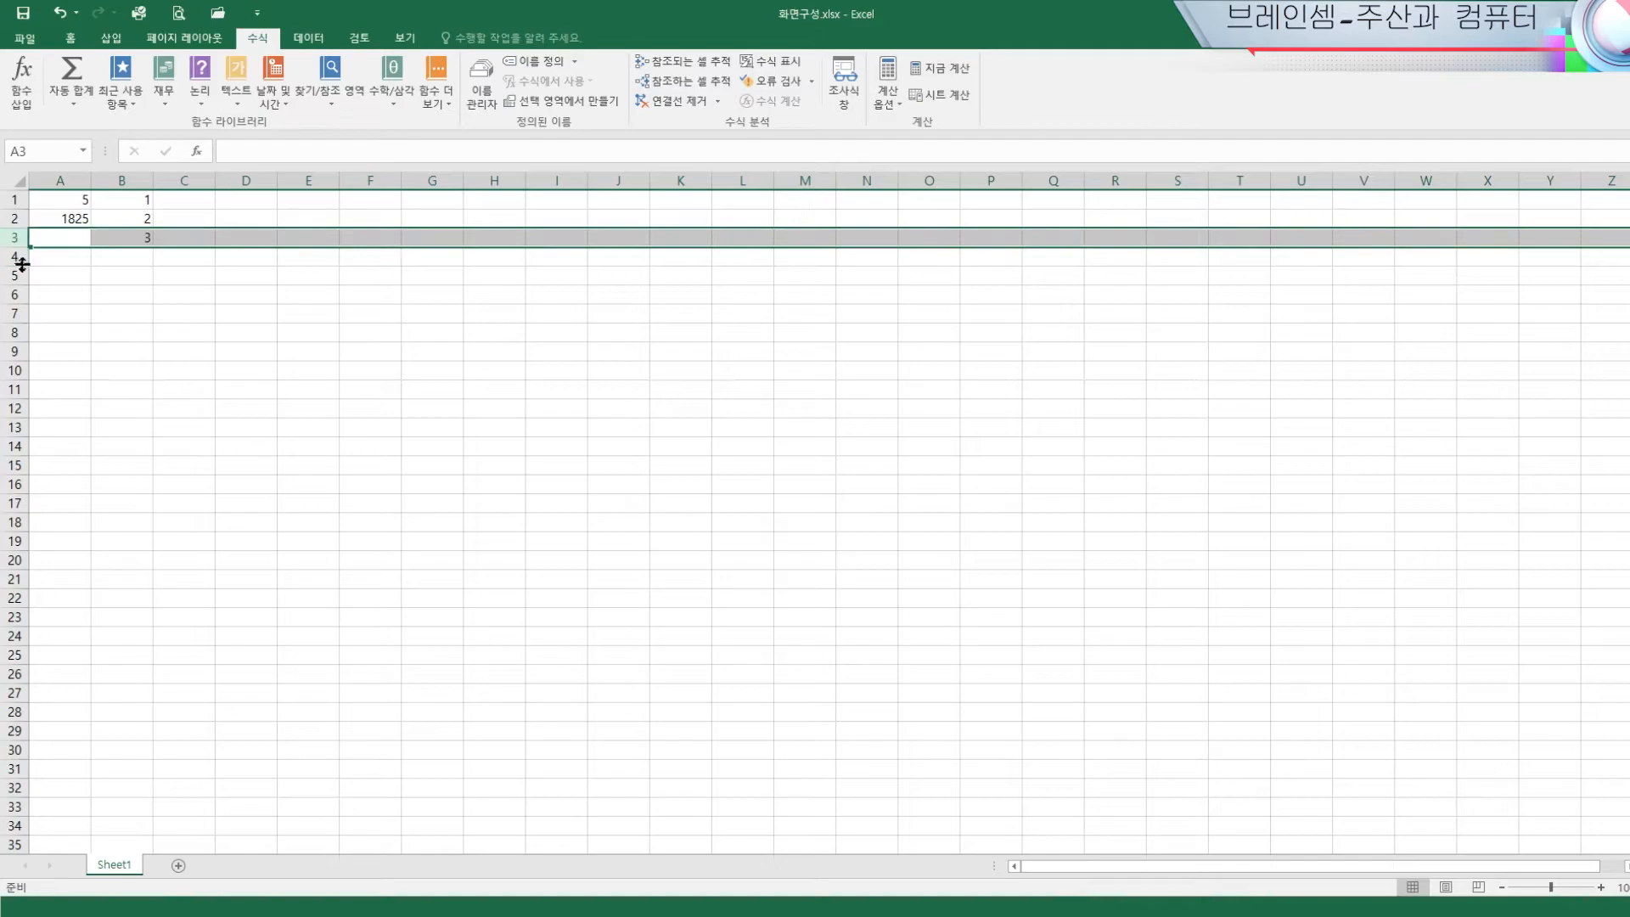
pyautogui.click(14, 257)
pyautogui.click(14, 276)
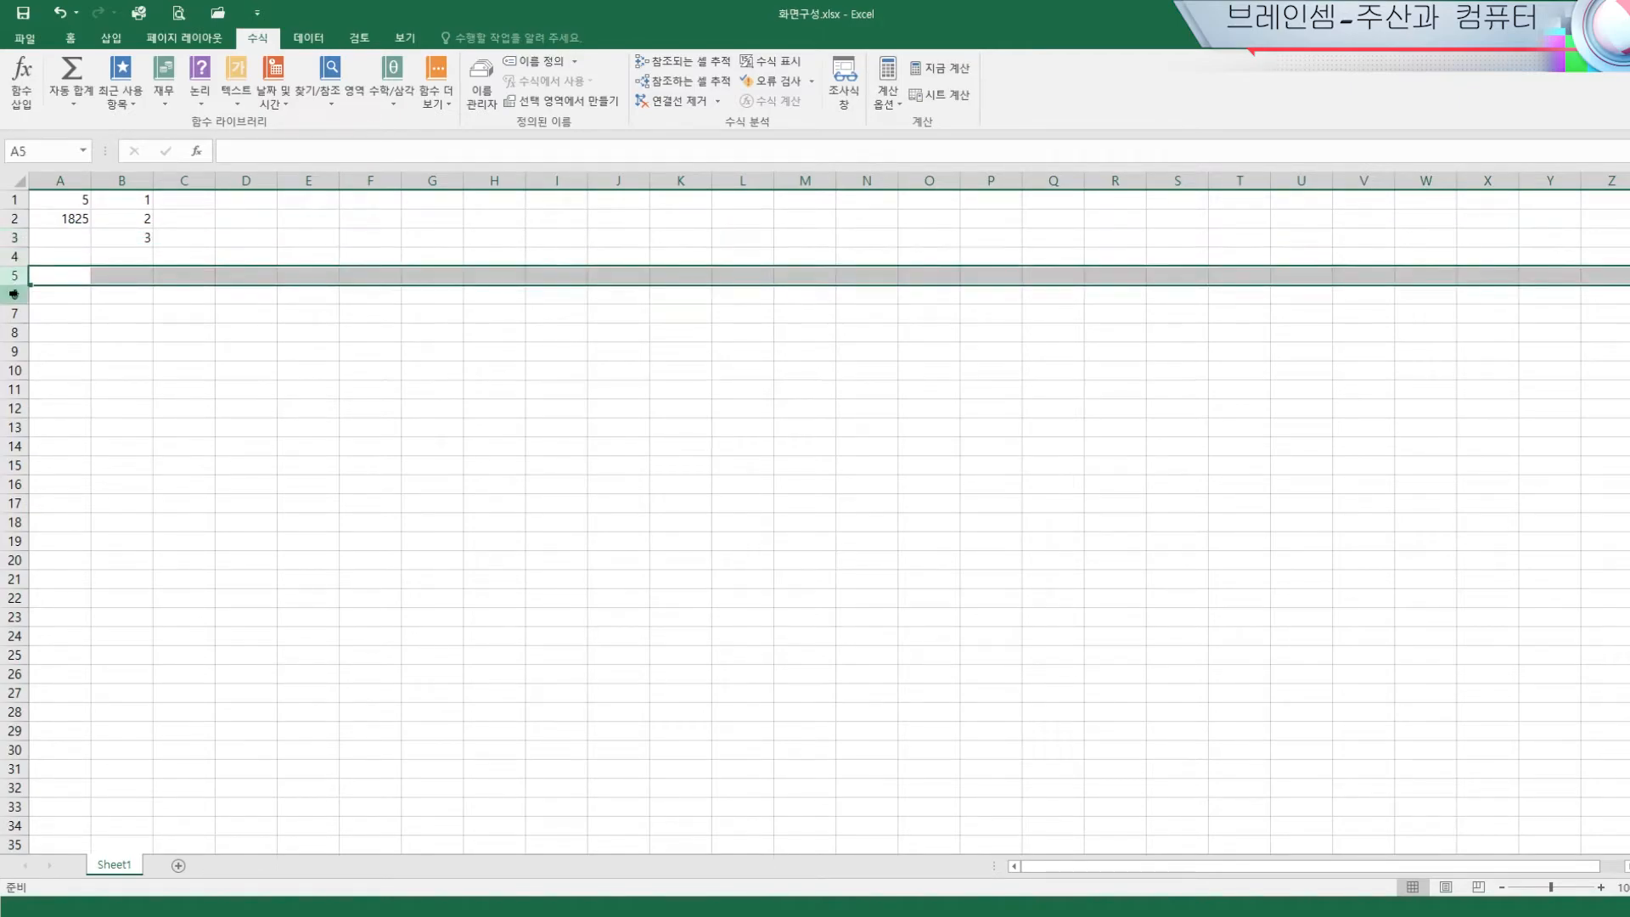
pyautogui.click(11, 296)
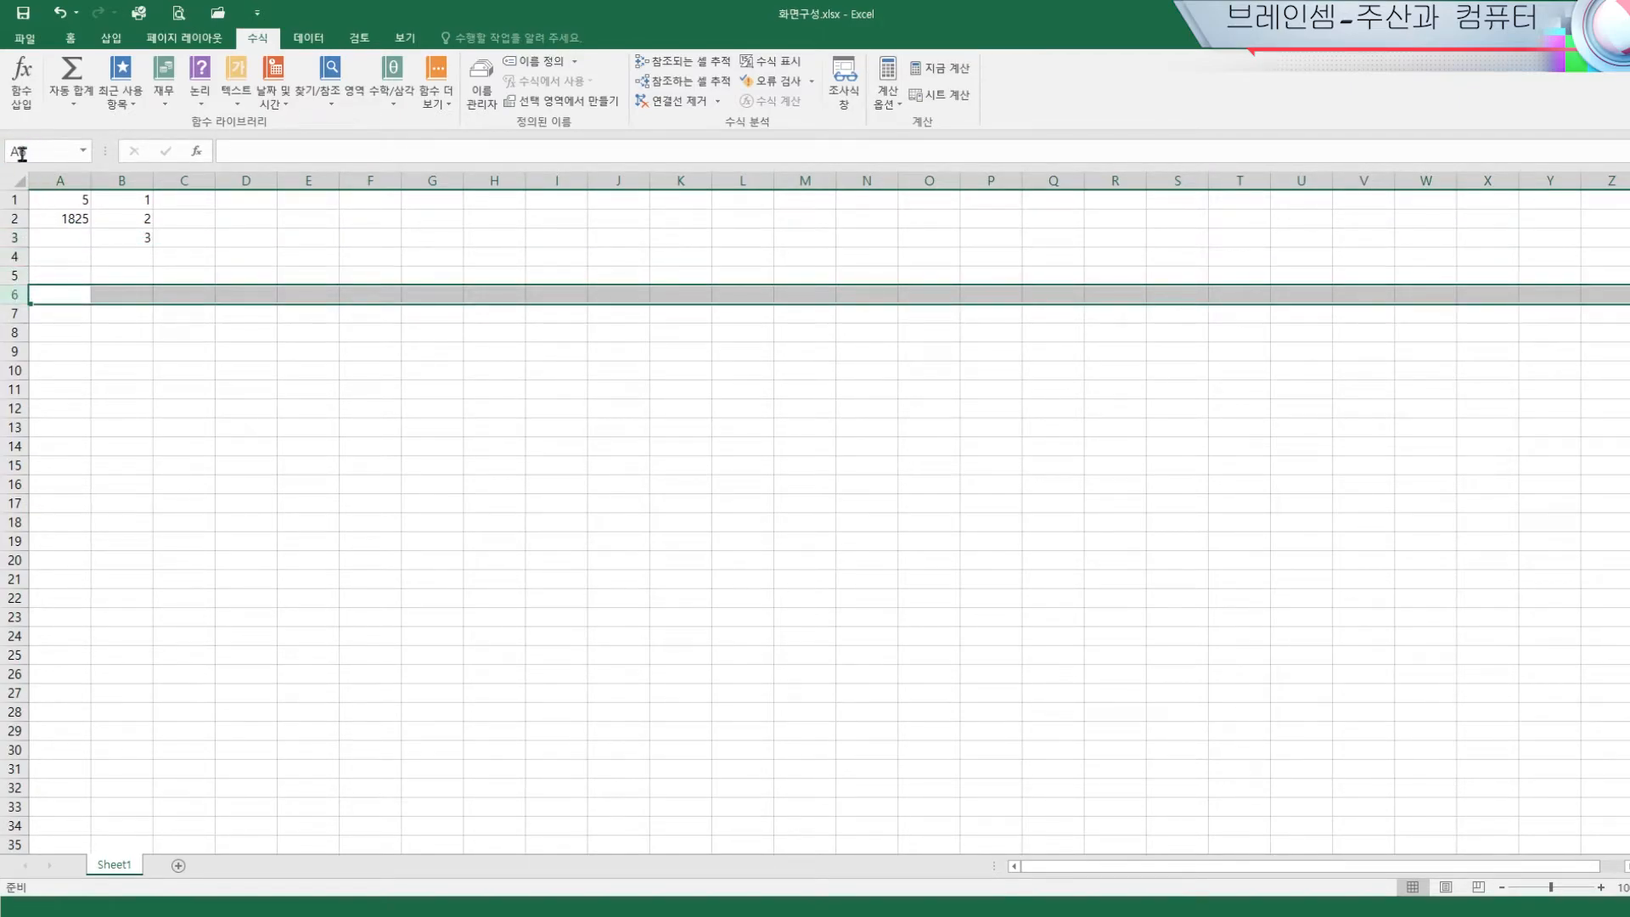
# Examine the cell addresses shown in the name box for A1, A2, B1 and C1 through C3
pyautogui.click(53, 202)
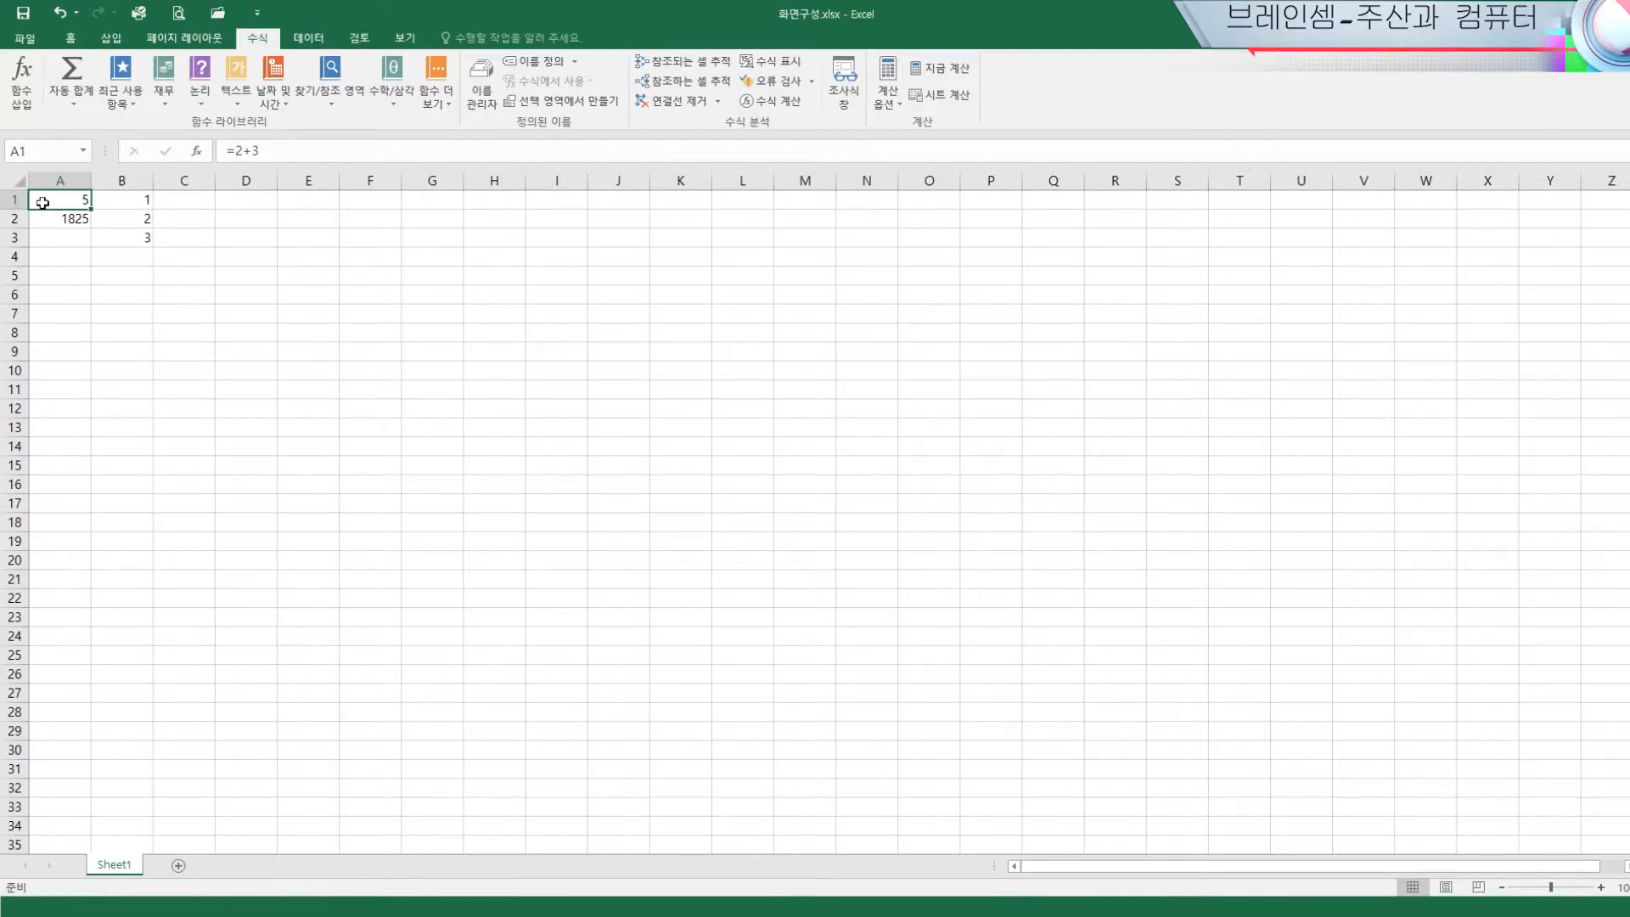
pyautogui.click(77, 220)
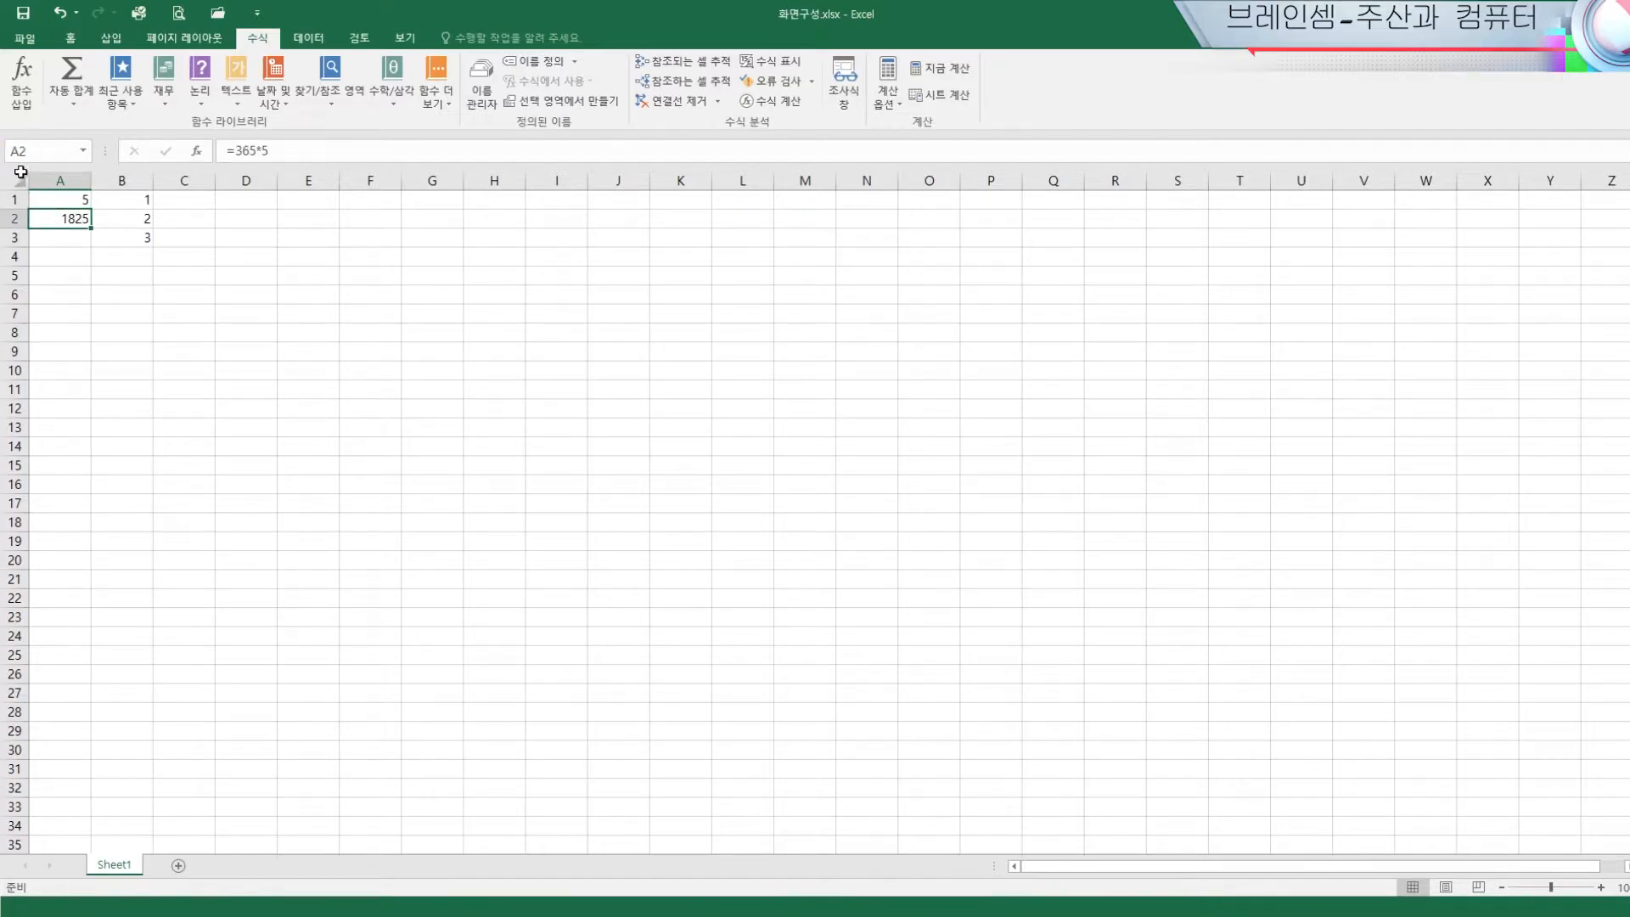
pyautogui.click(120, 205)
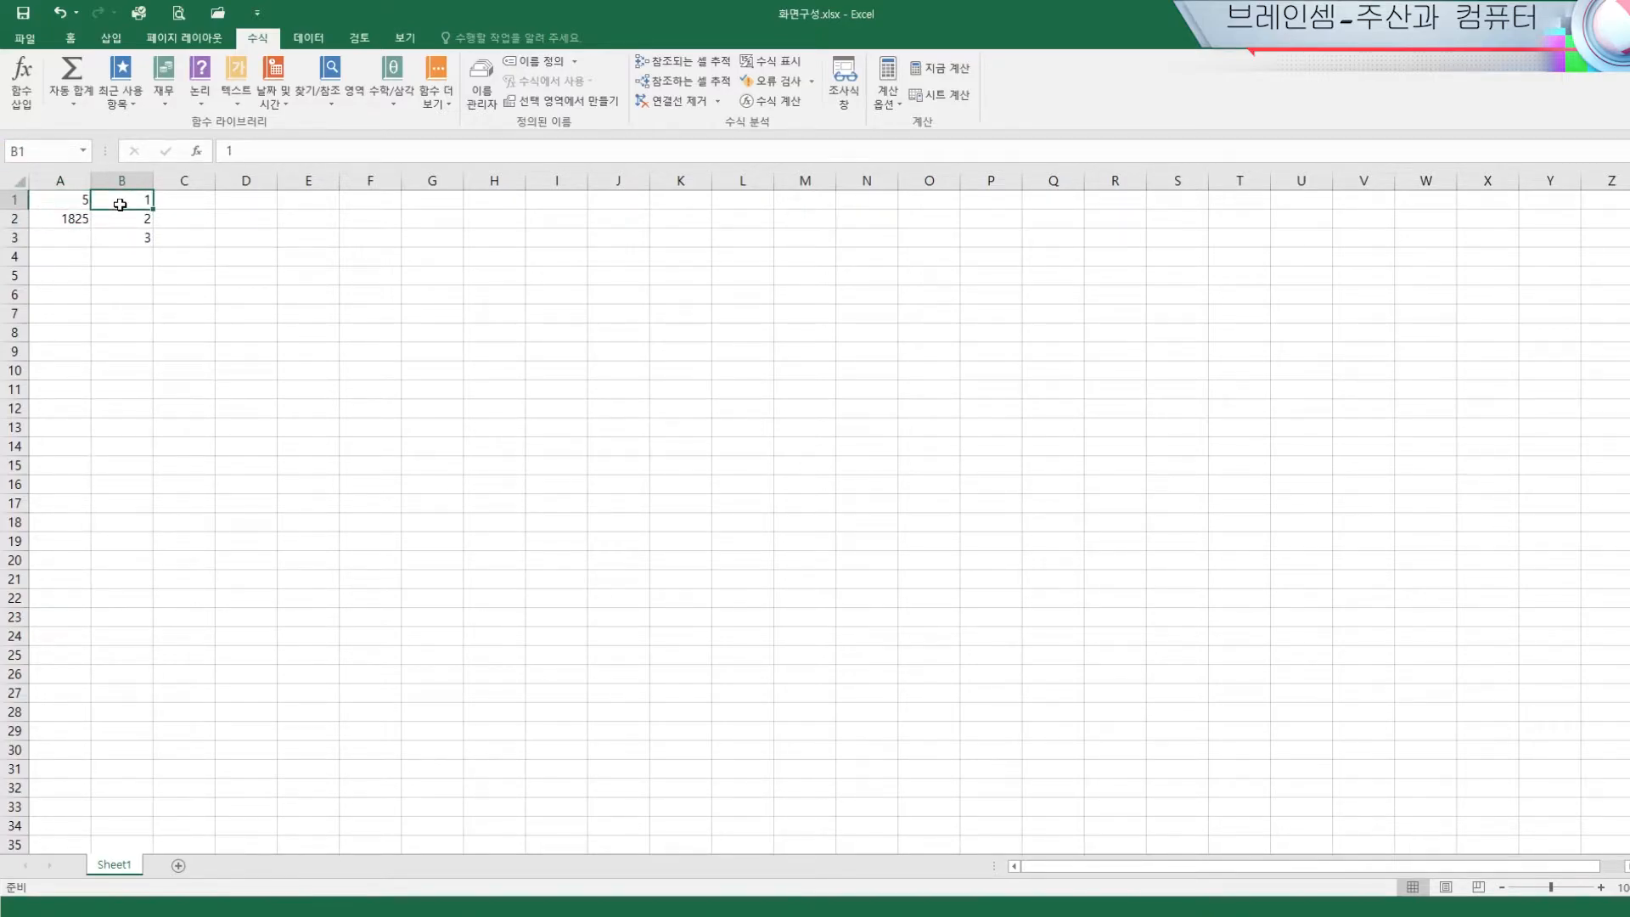
pyautogui.click(185, 203)
pyautogui.click(186, 219)
pyautogui.click(191, 242)
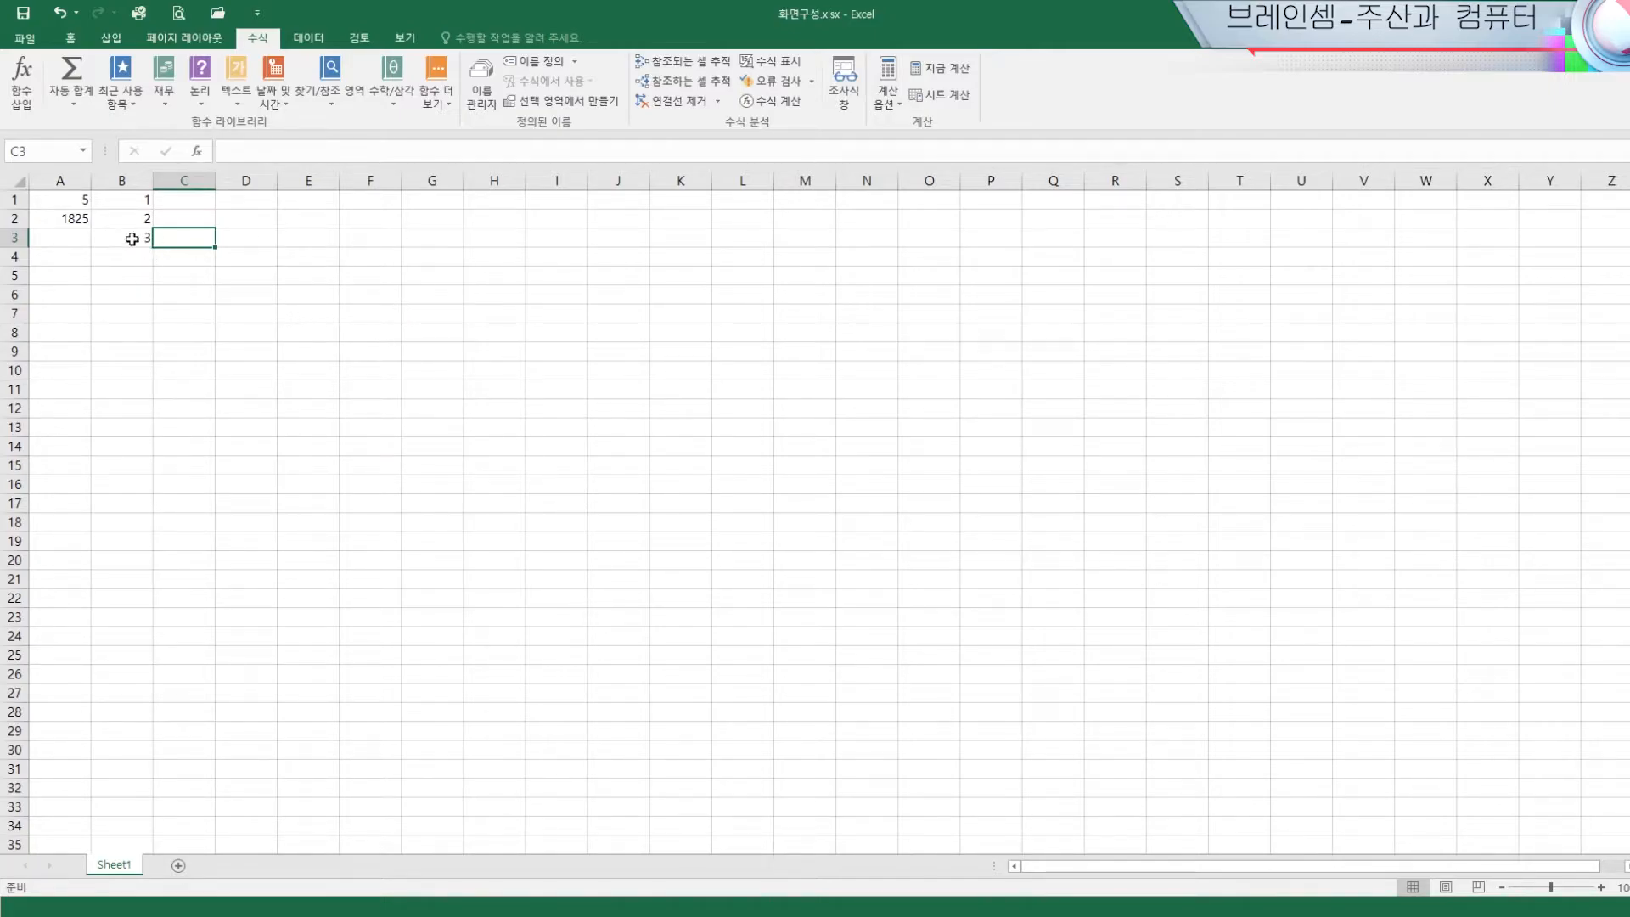
# Replace the formula in cell A1 with the number 1
pyautogui.click(78, 203)
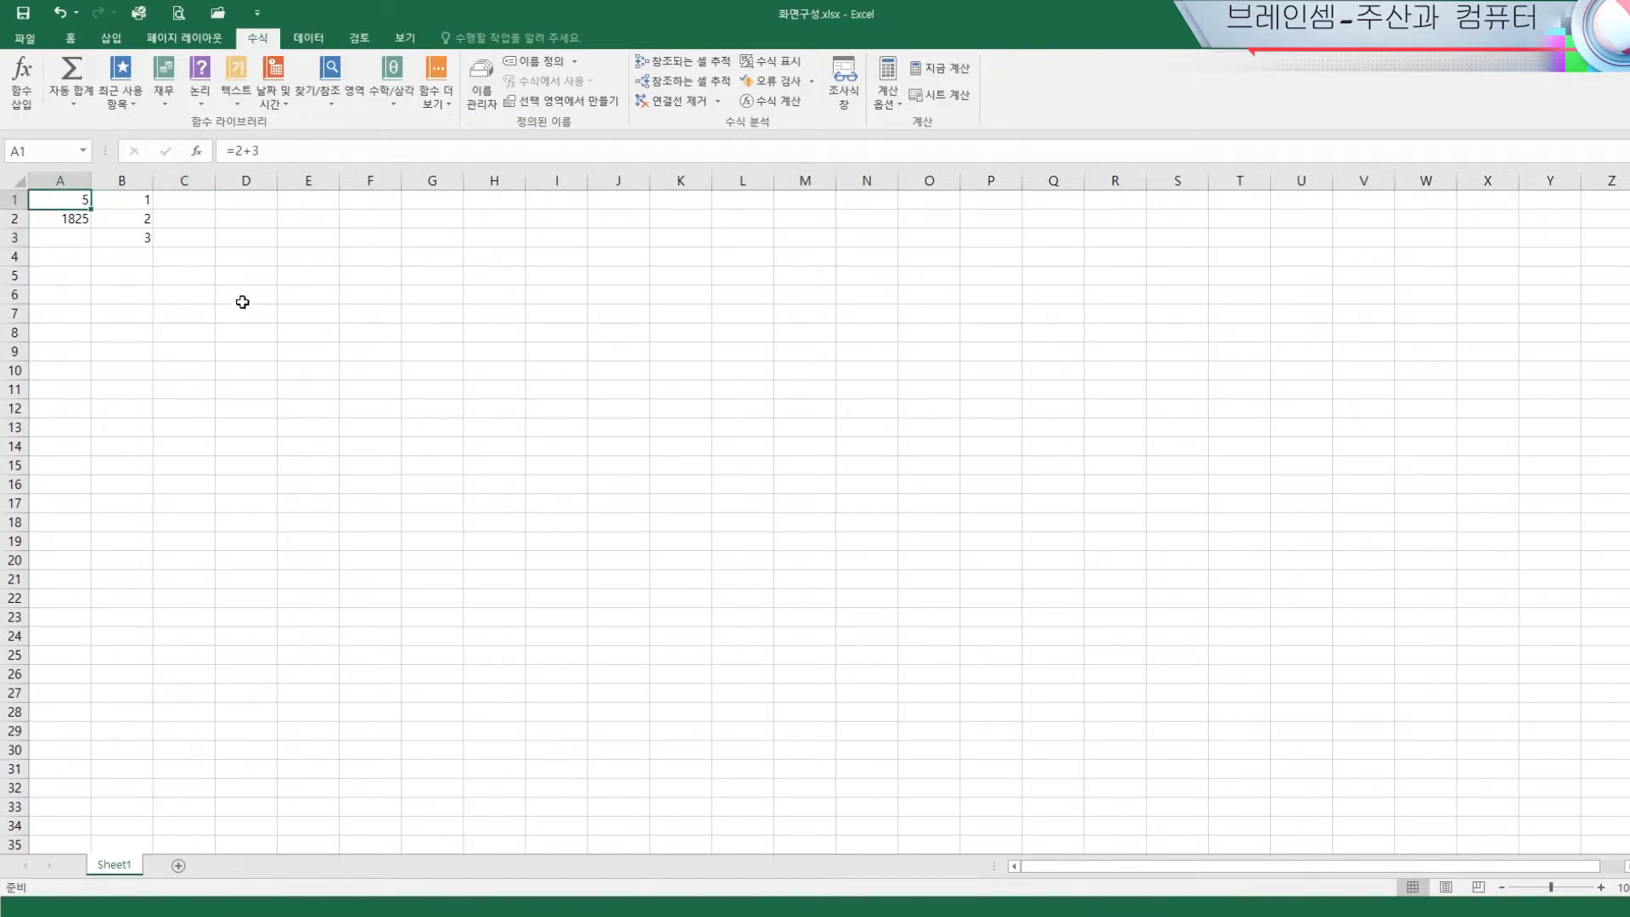
pyautogui.write('1')
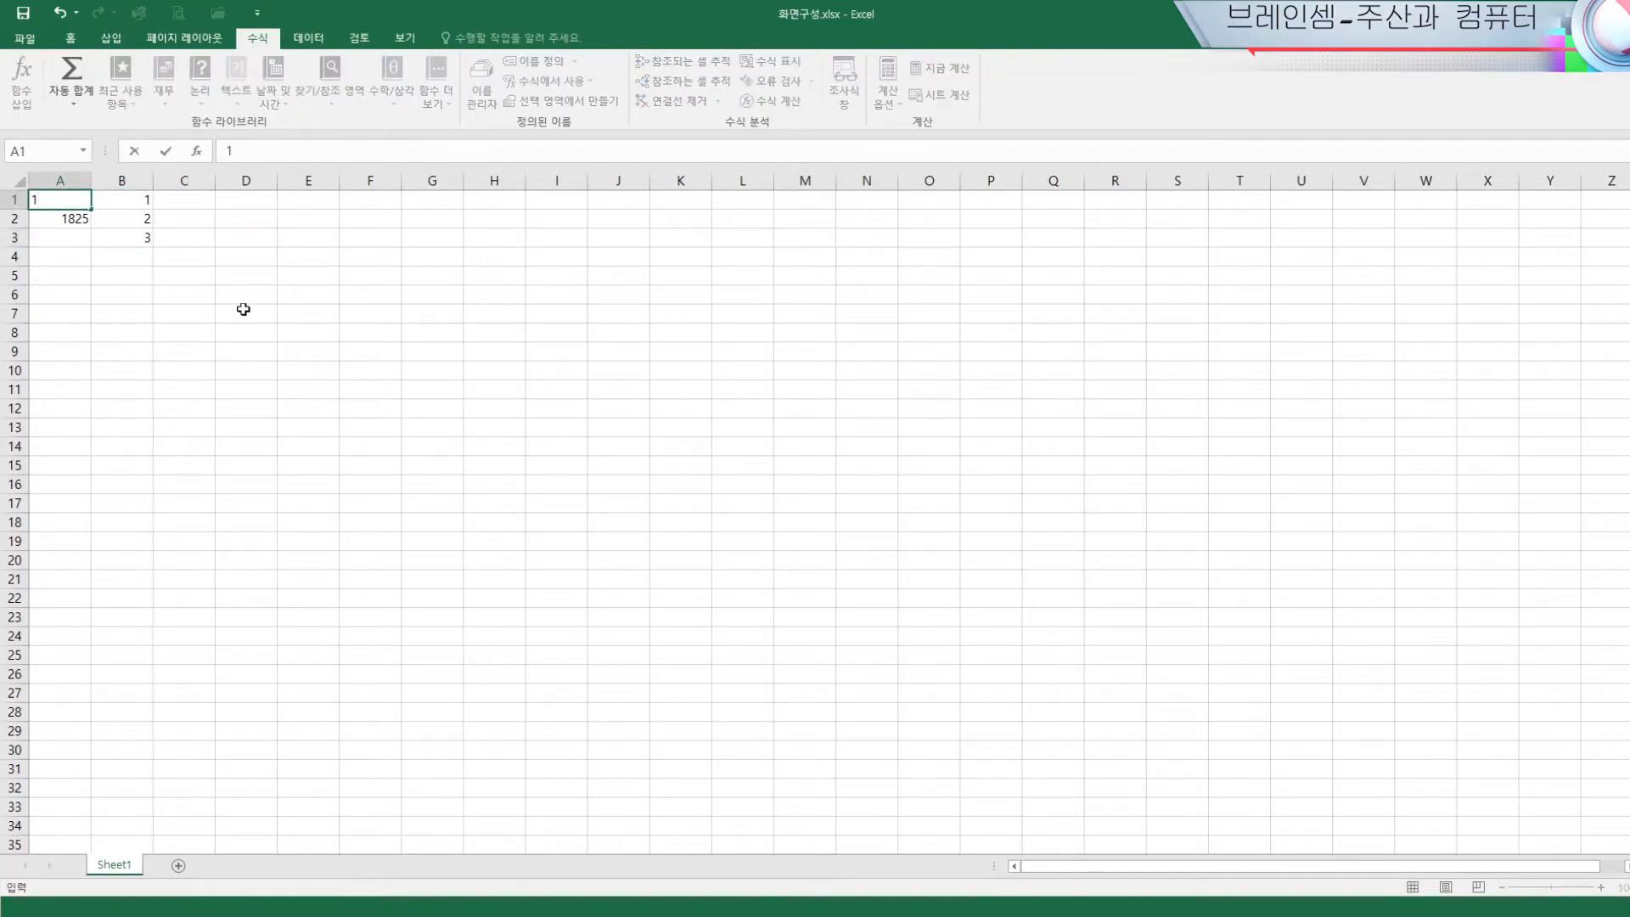
pyautogui.press('Return')
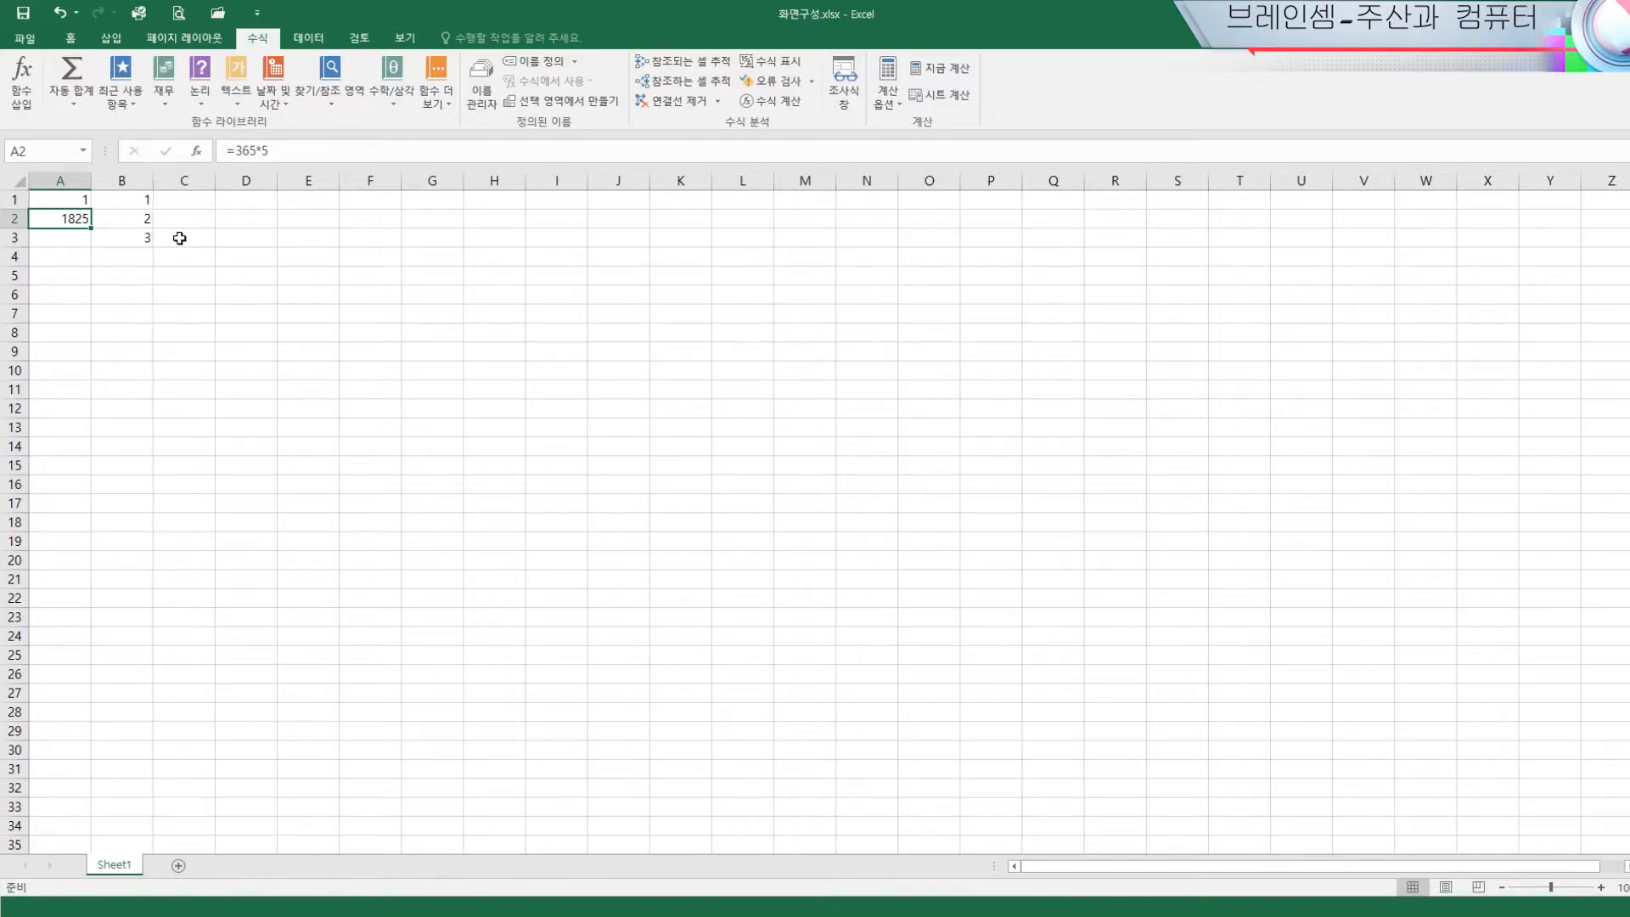
# Fill cell A1 down to A10 and switch the fill option to a consecutive series from 1 to 10
pyautogui.click(56, 203)
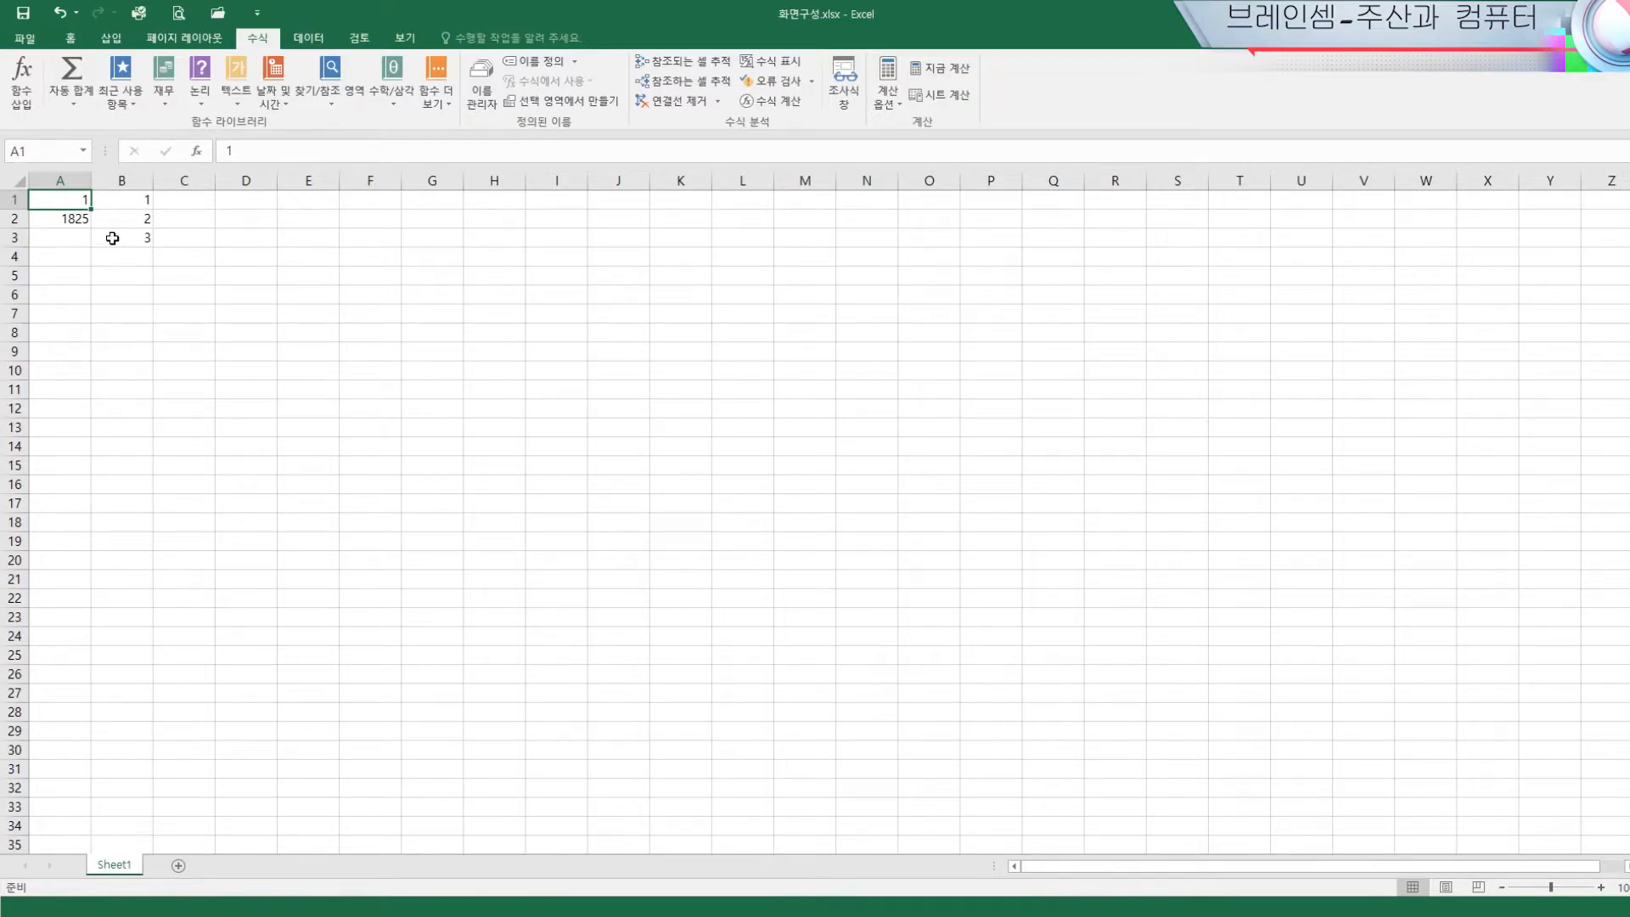
pyautogui.moveTo(91, 209); pyautogui.dragTo(101, 390)
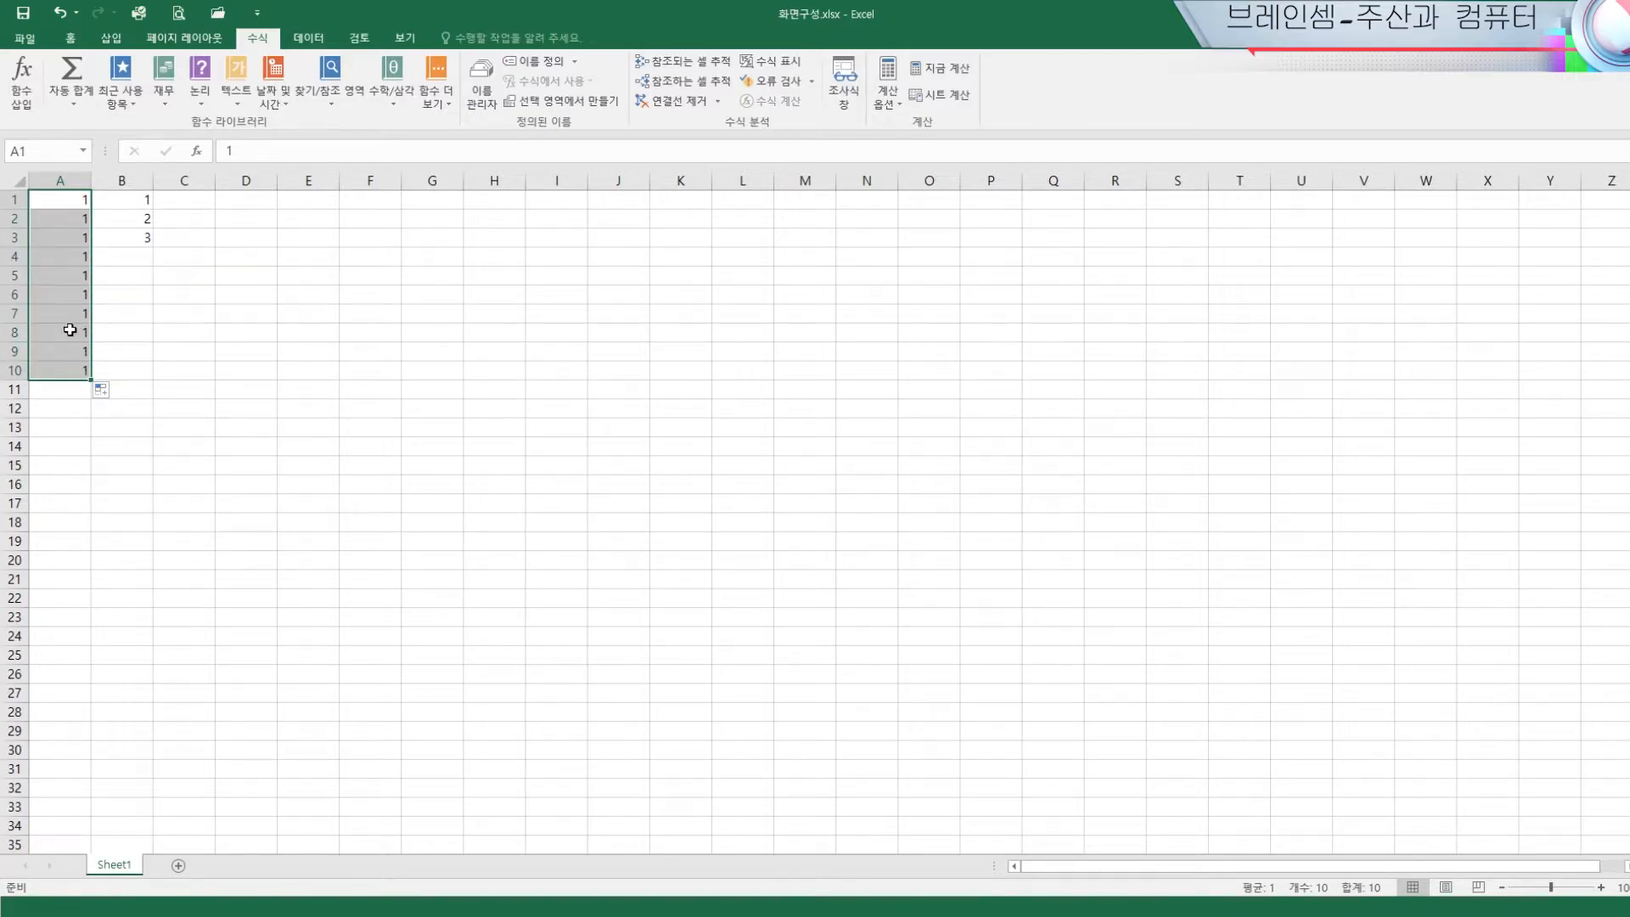
pyautogui.click(102, 392)
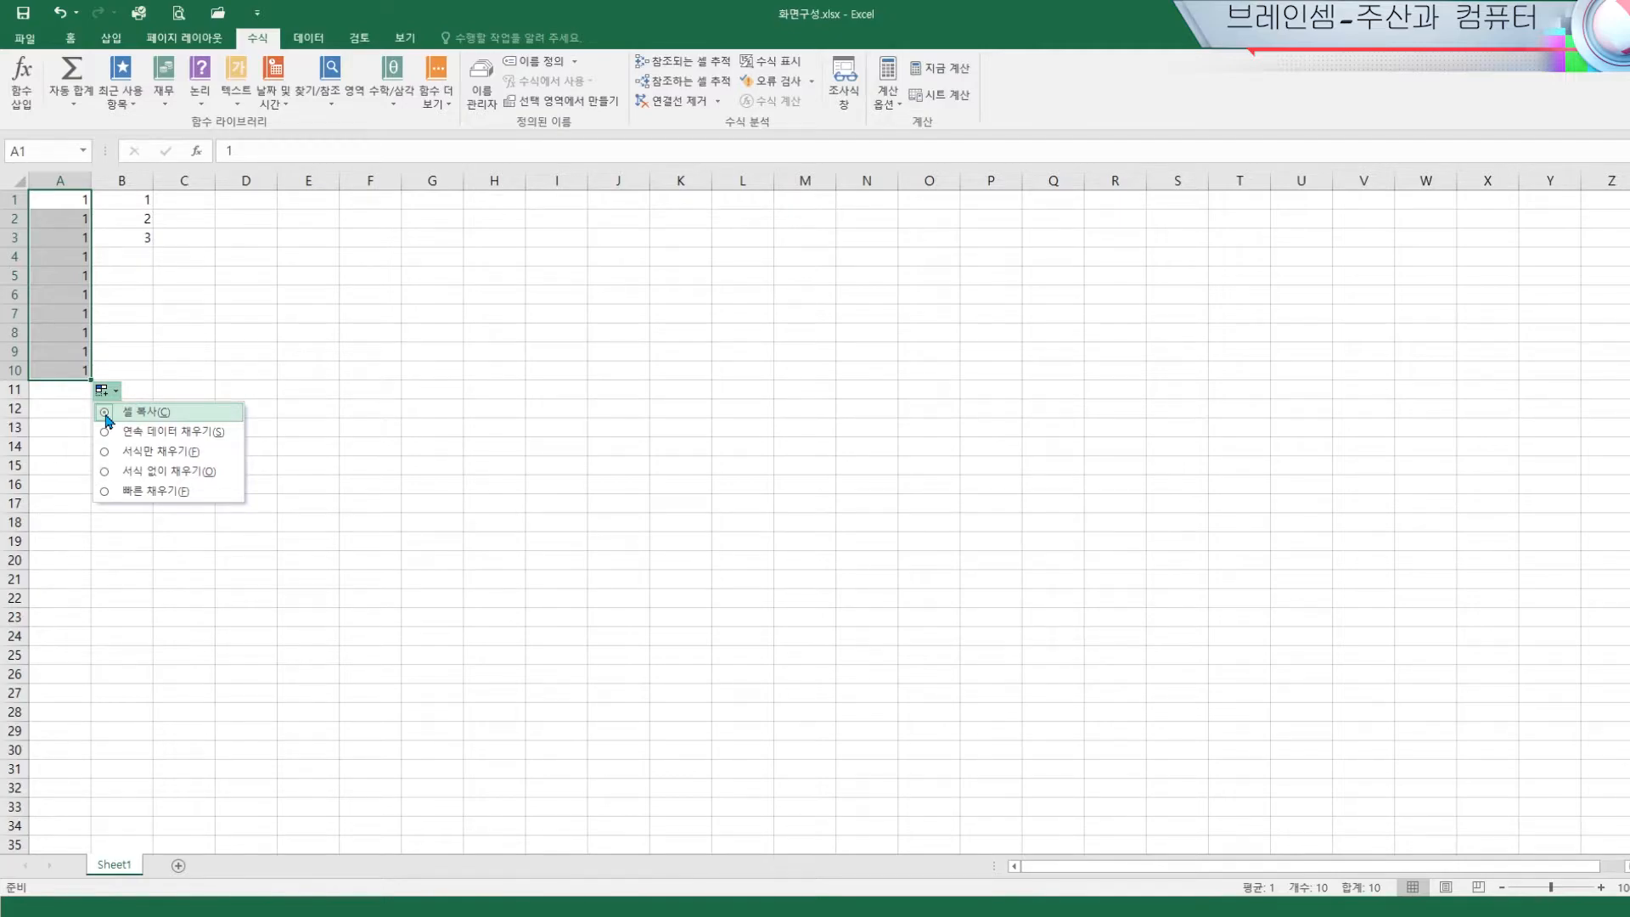
pyautogui.click(166, 433)
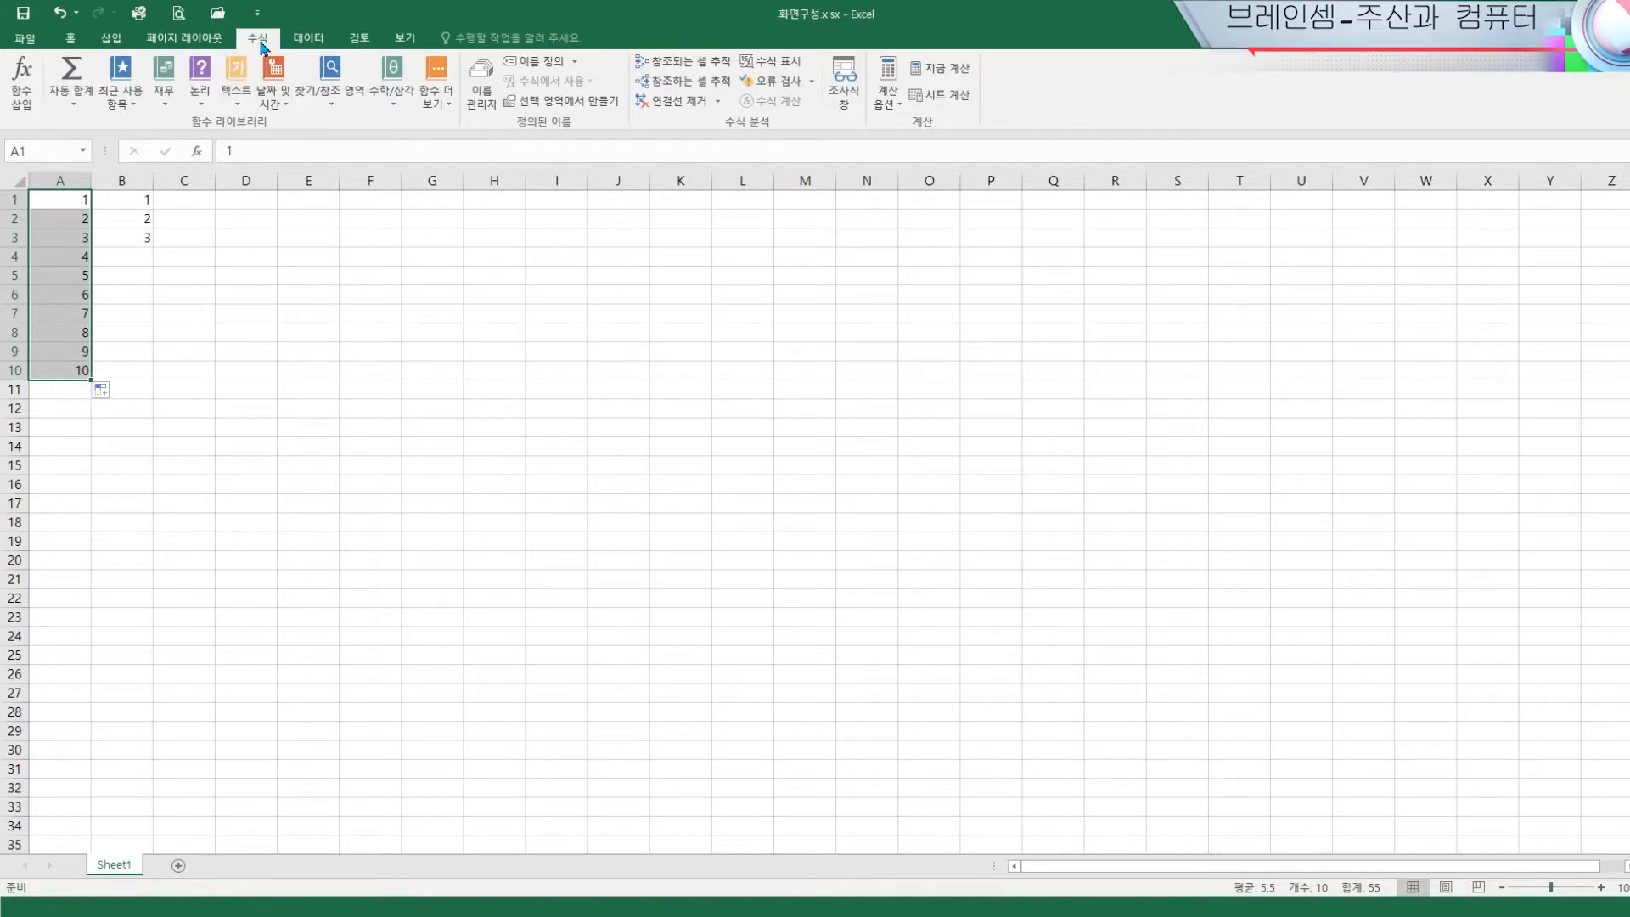
# Total the range A1:A10 in cell A11 with AutoSum and check the resulting formula
pyautogui.click(72, 77)
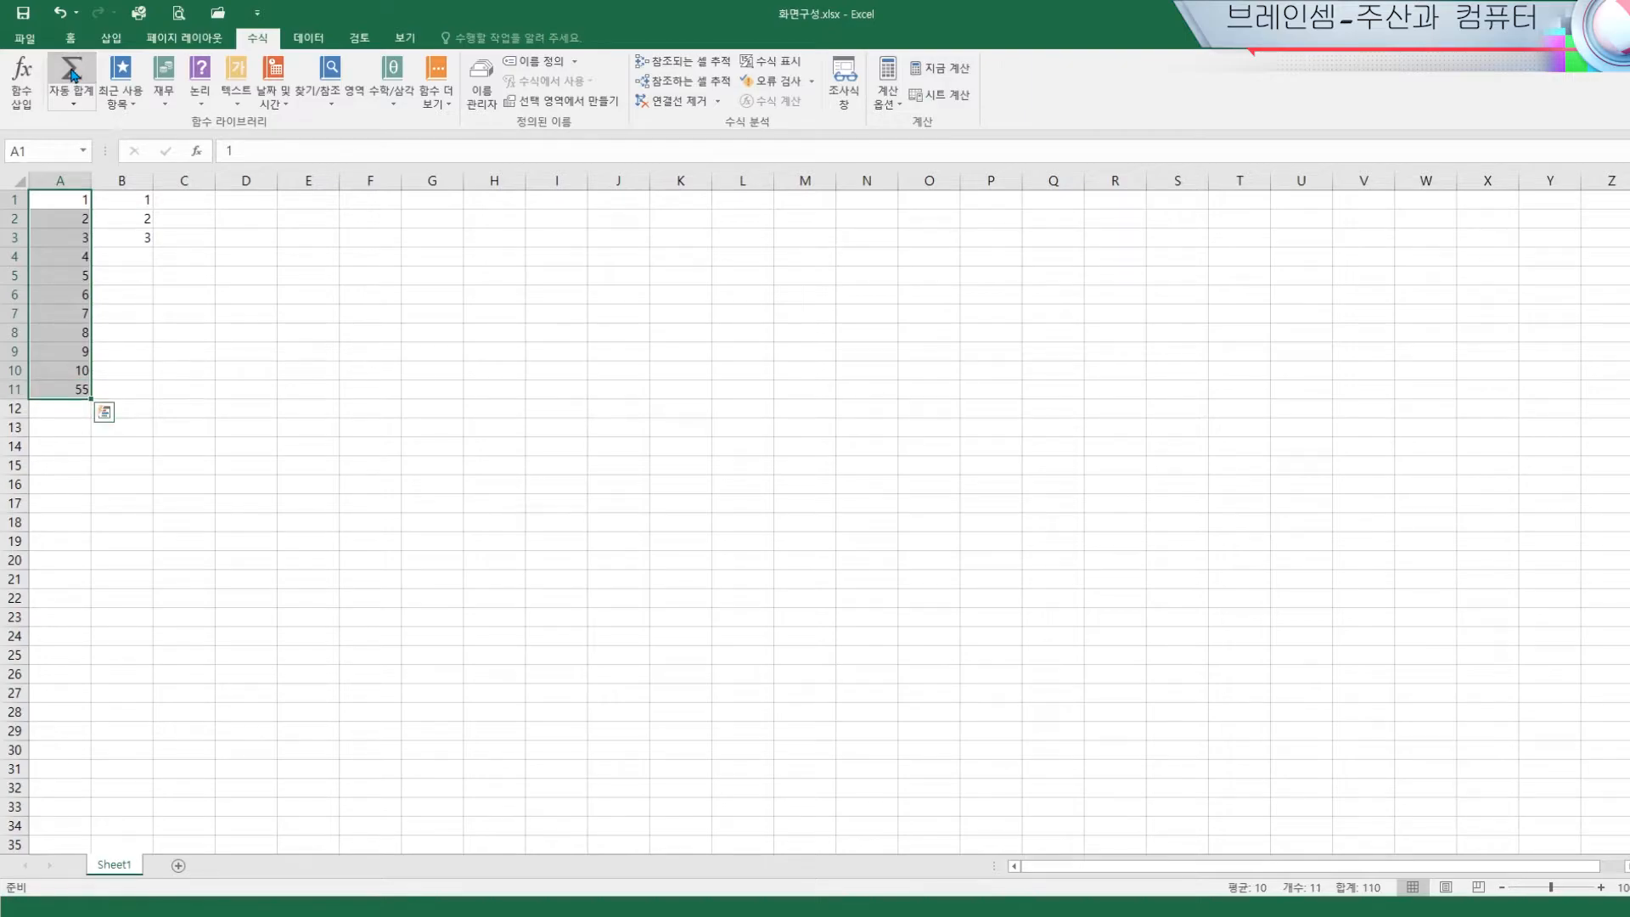
pyautogui.click(75, 392)
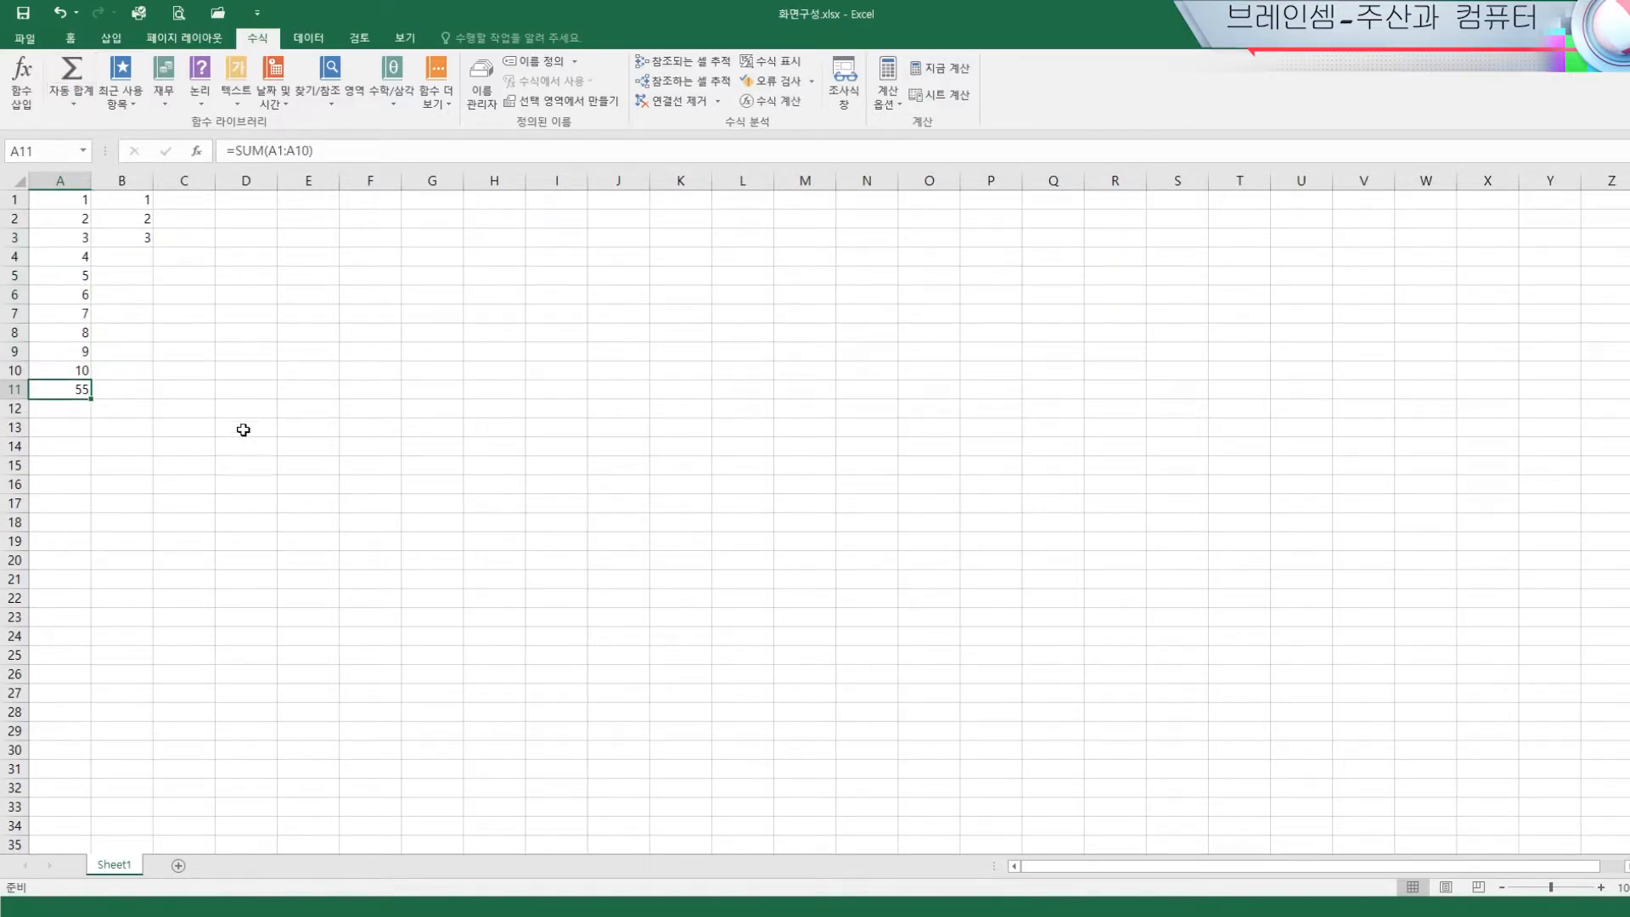
# Enter 2 in cell B1 and 4 in cell B2, and clear the formula from cell B3
pyautogui.click(141, 201)
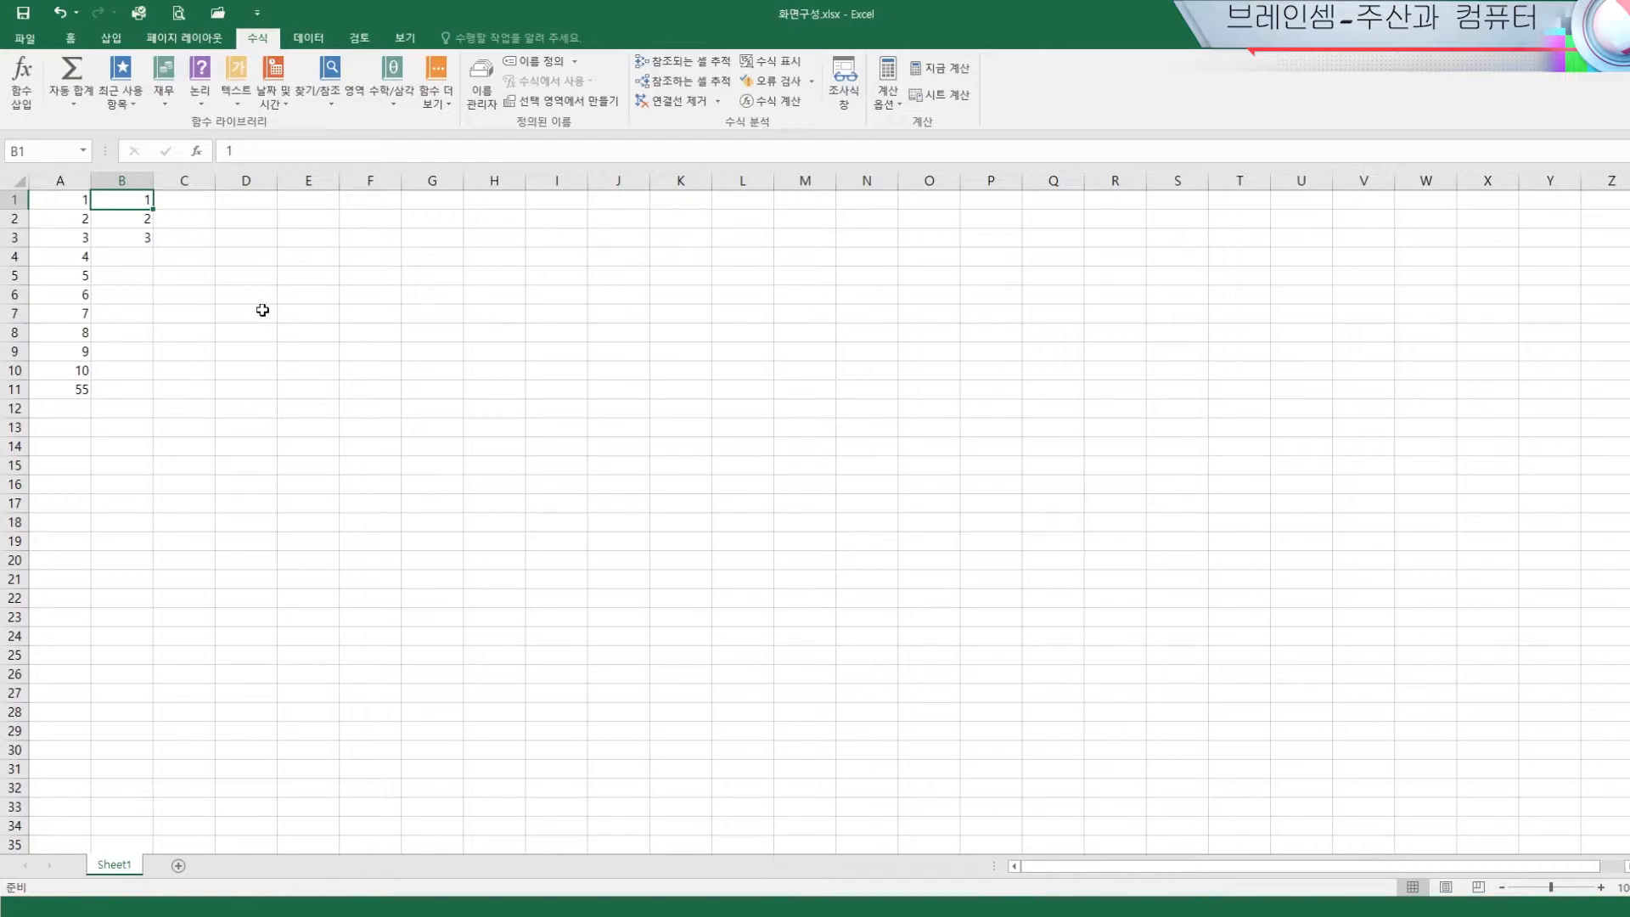
pyautogui.write('2')
pyautogui.press('Return')
pyautogui.write('4')
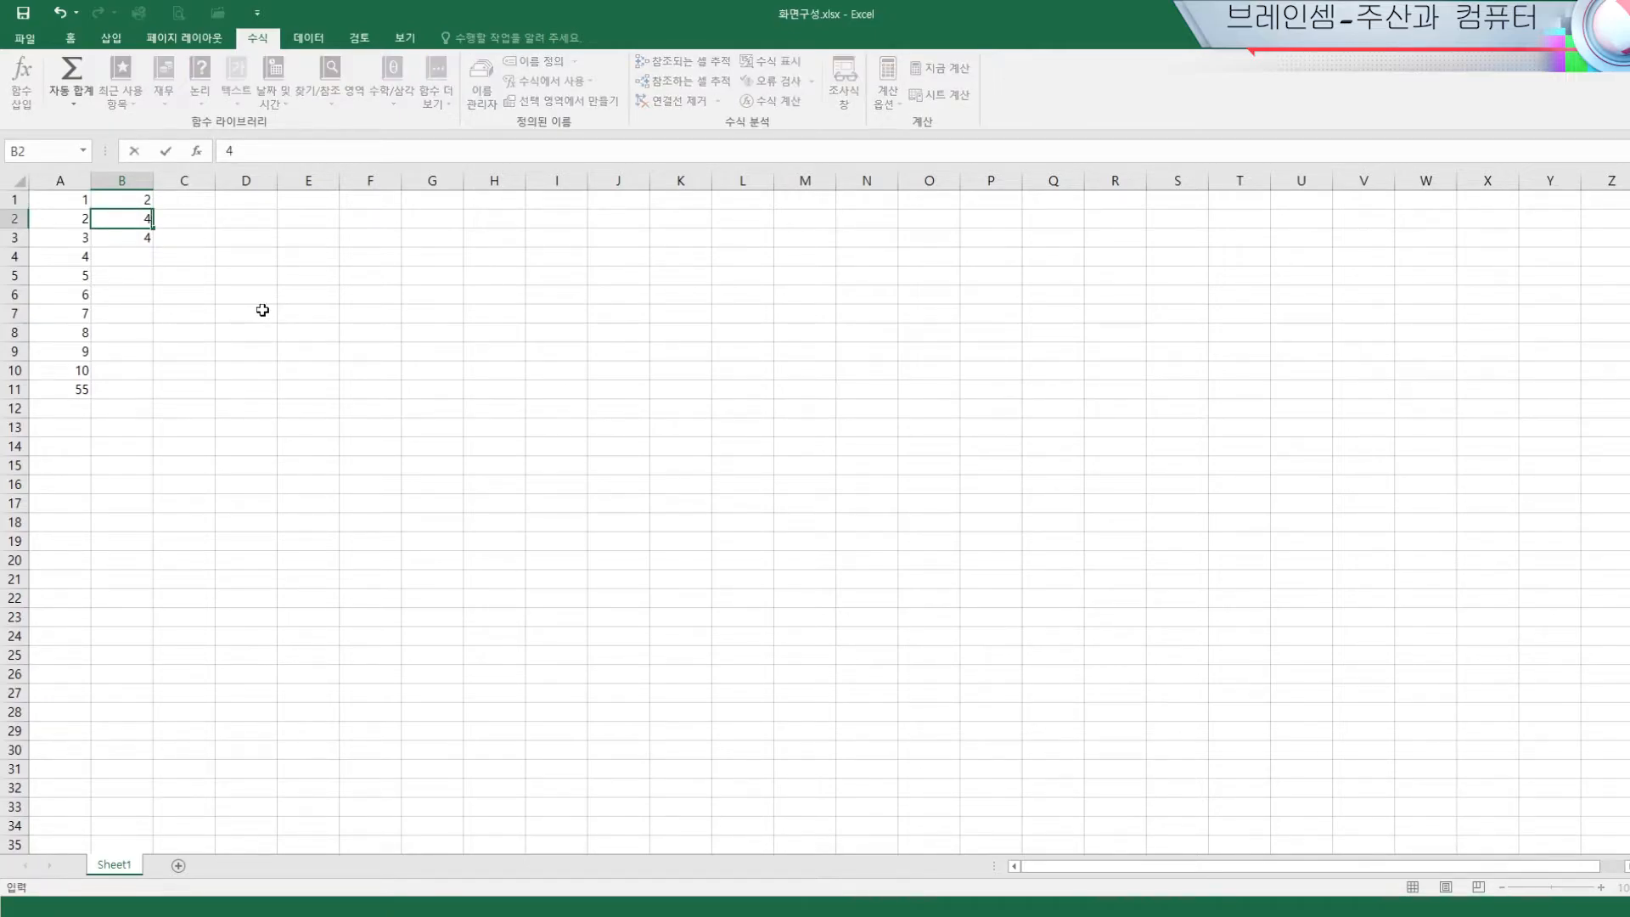
pyautogui.press('Return')
# Try selecting the range B1:B2 several times and opening cell B1 for editing
pyautogui.click(133, 202)
pyautogui.moveTo(133, 203); pyautogui.dragTo(131, 219)
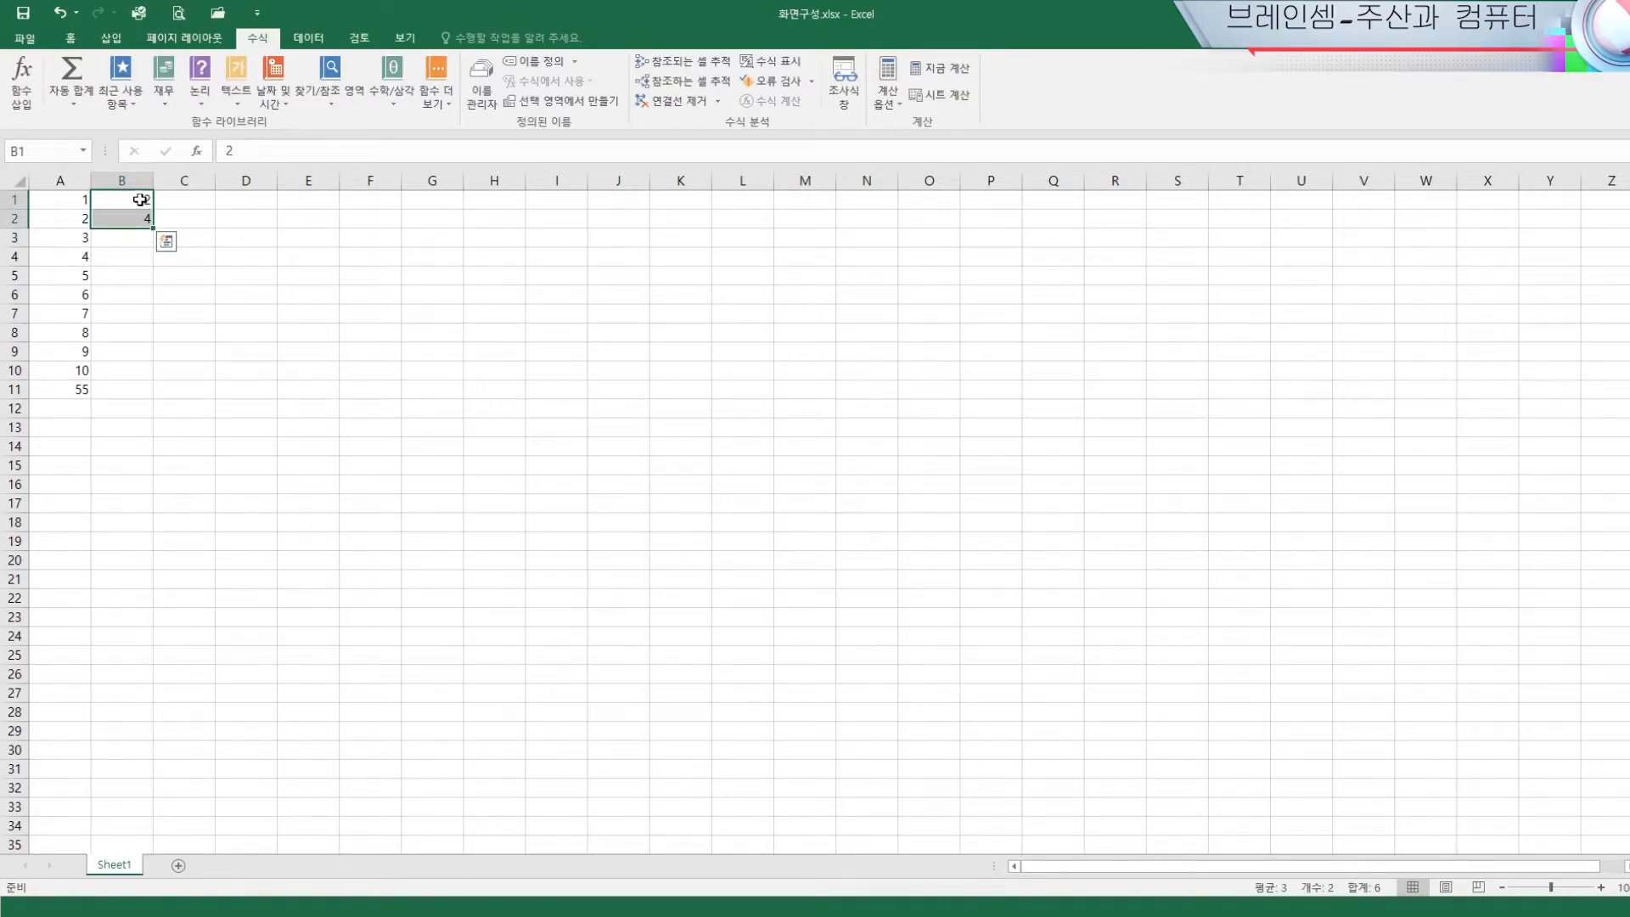
pyautogui.moveTo(141, 202); pyautogui.dragTo(143, 220)
pyautogui.click(293, 252)
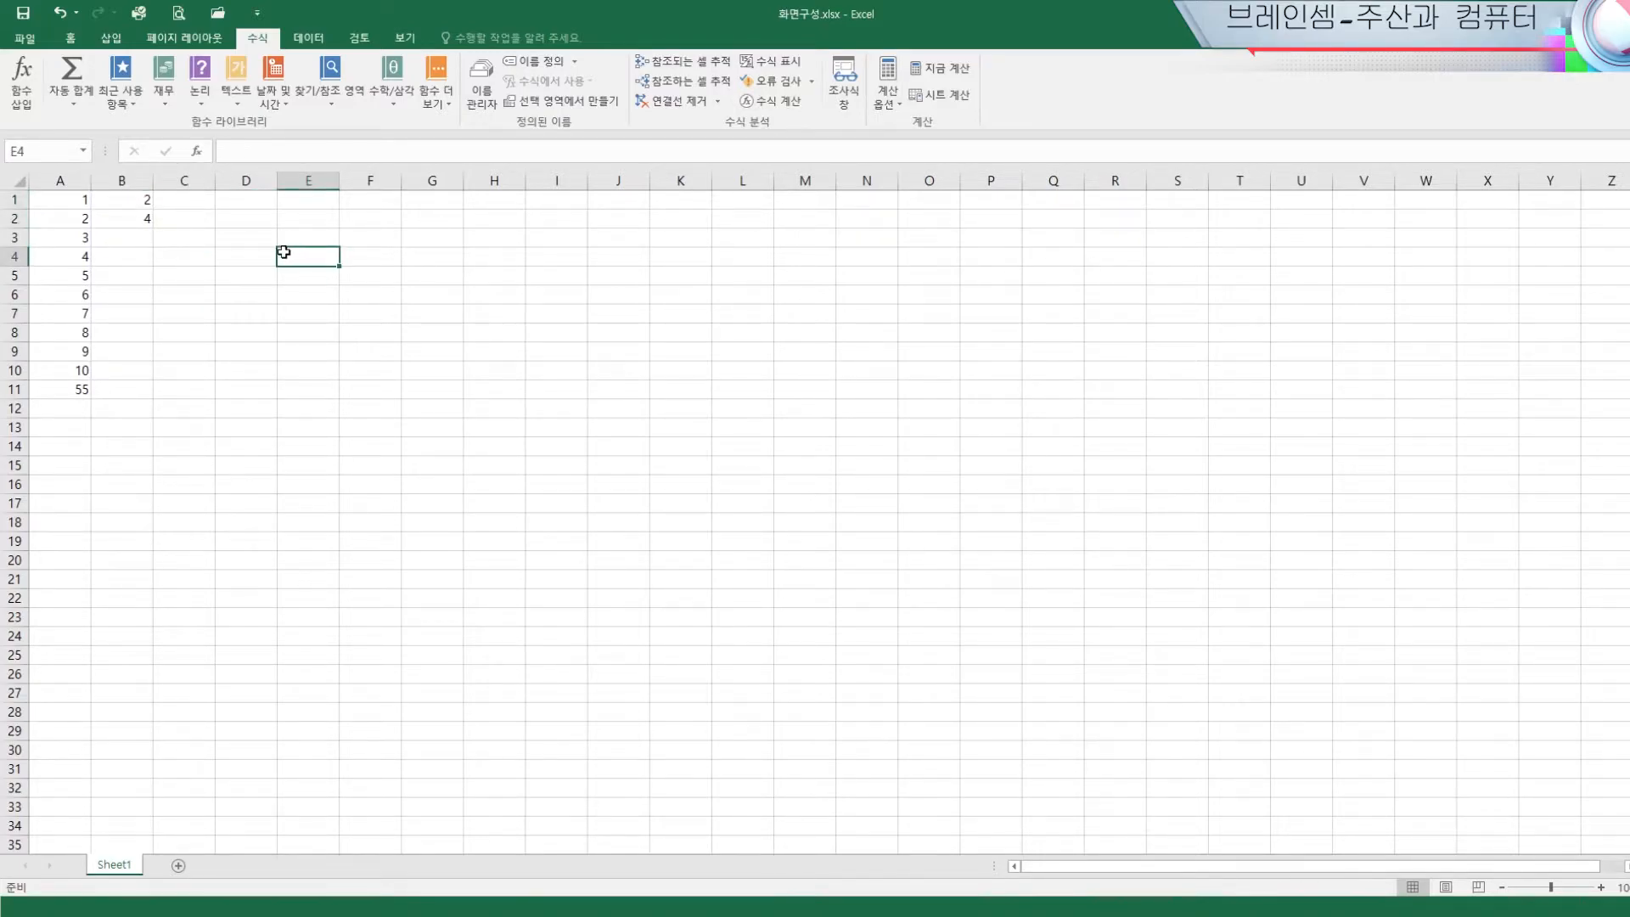
pyautogui.moveTo(128, 201); pyautogui.dragTo(127, 217)
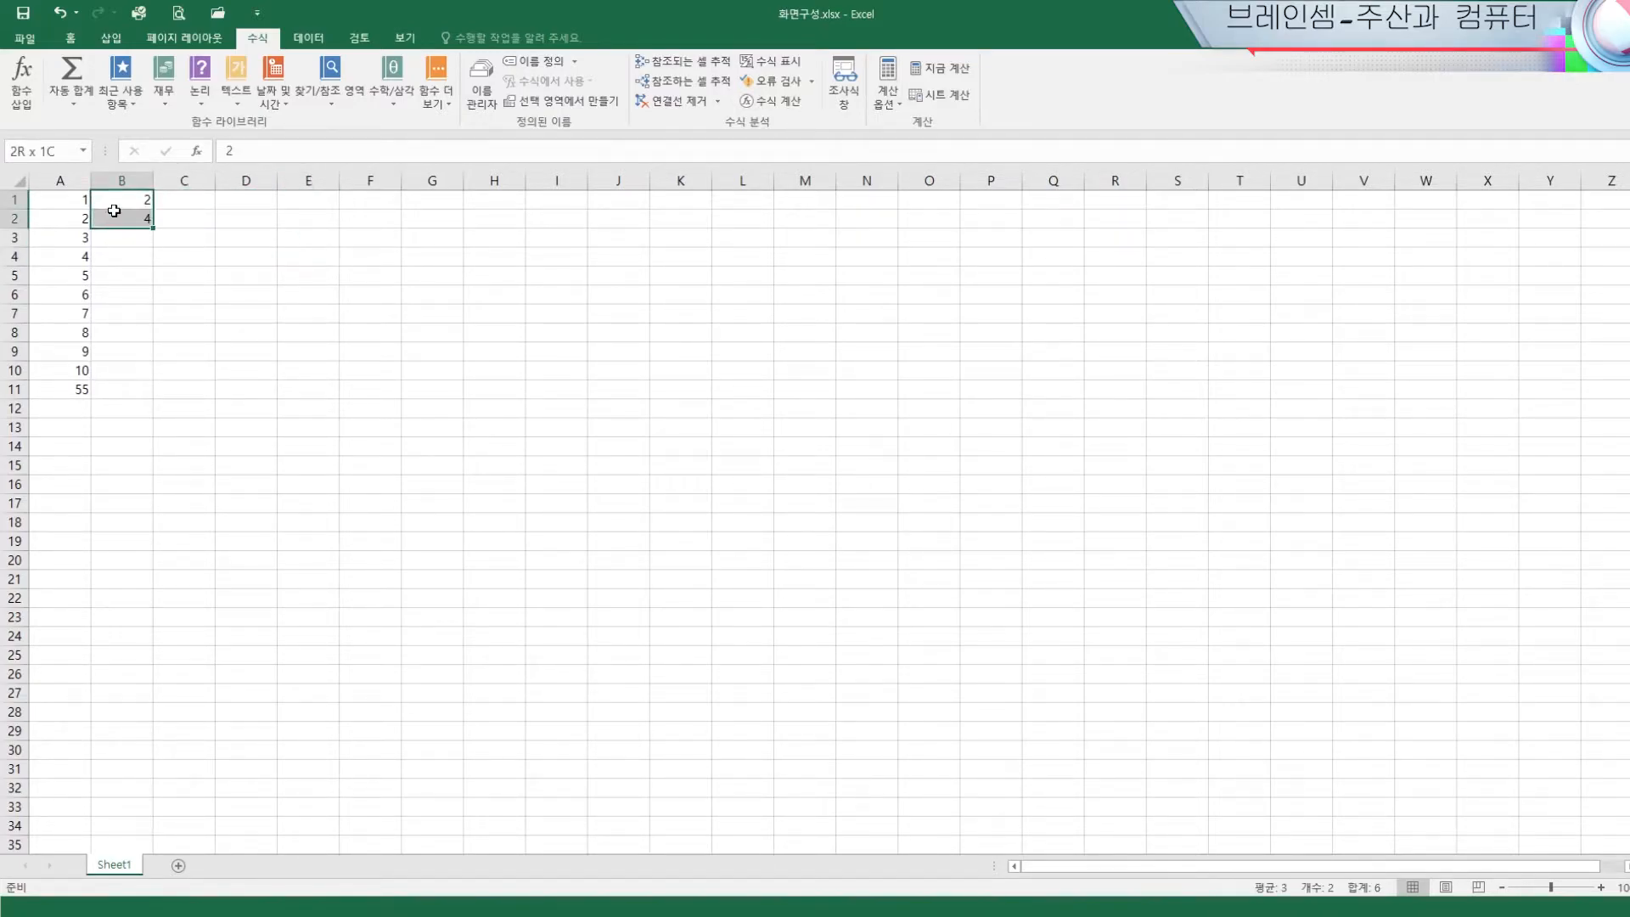
pyautogui.click(251, 247)
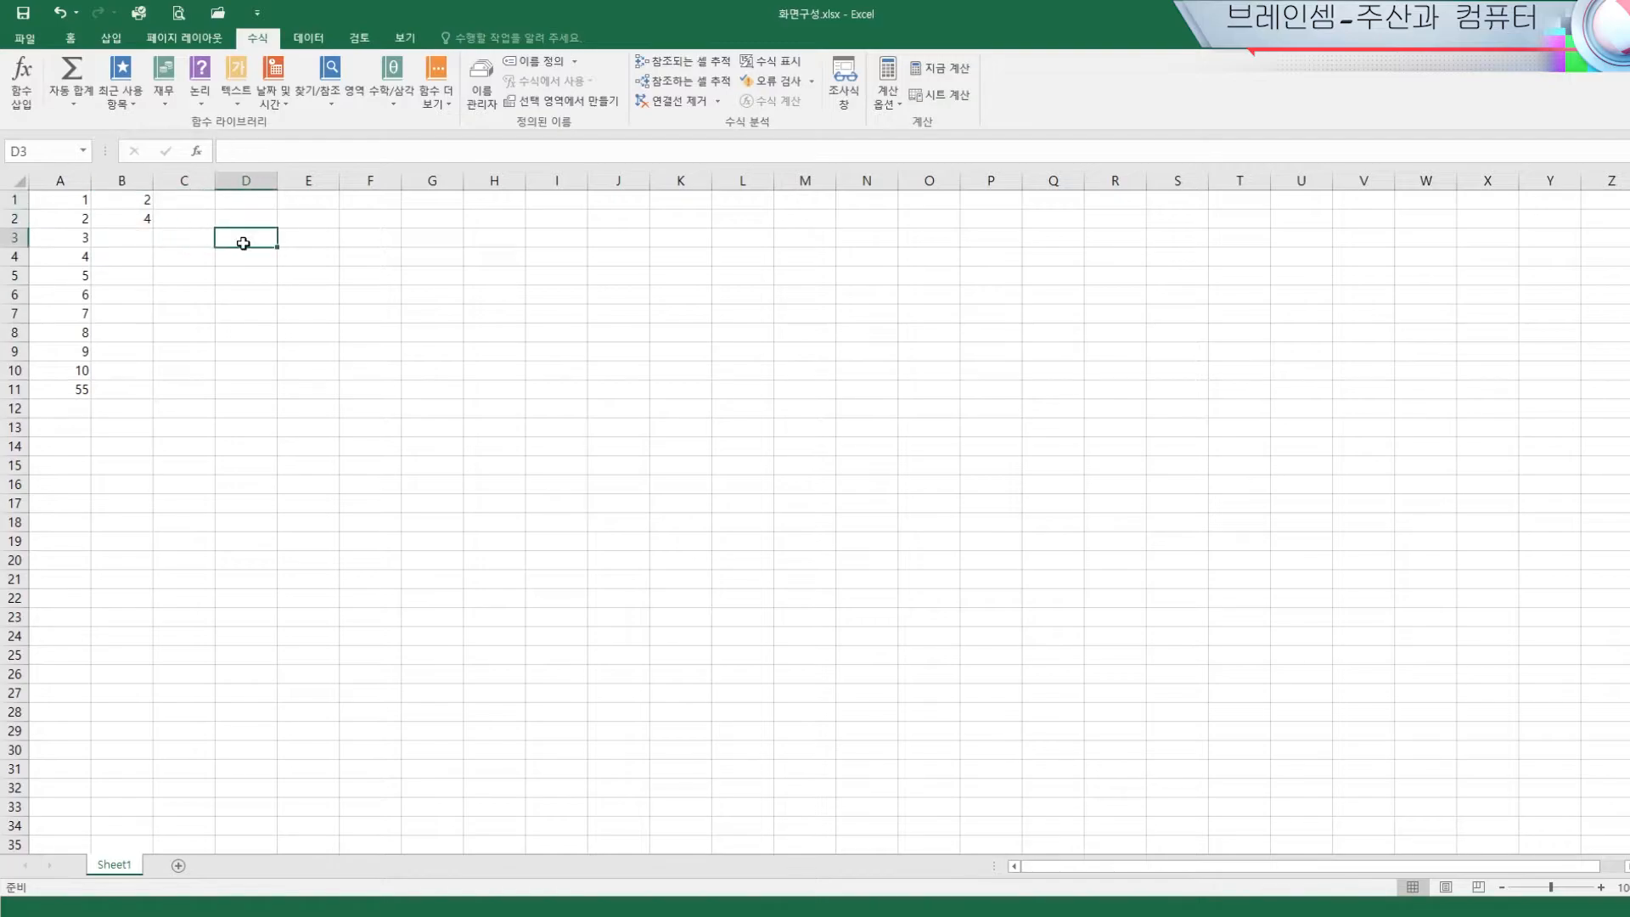
pyautogui.doubleClick(129, 199)
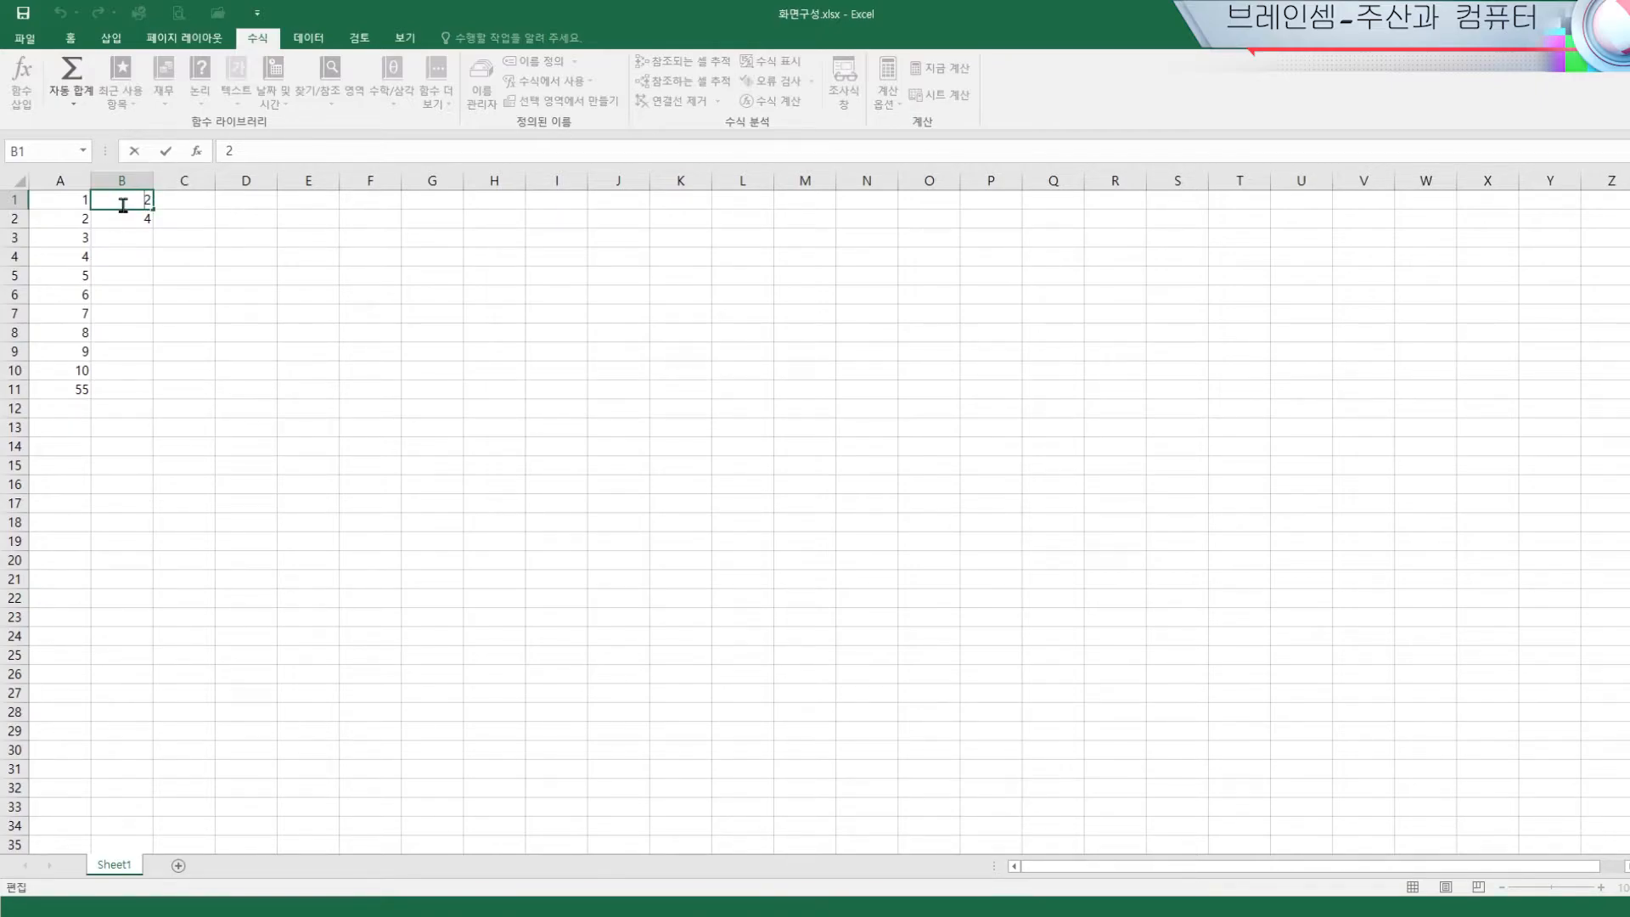
pyautogui.moveTo(129, 198); pyautogui.dragTo(135, 263)
pyautogui.click(305, 289)
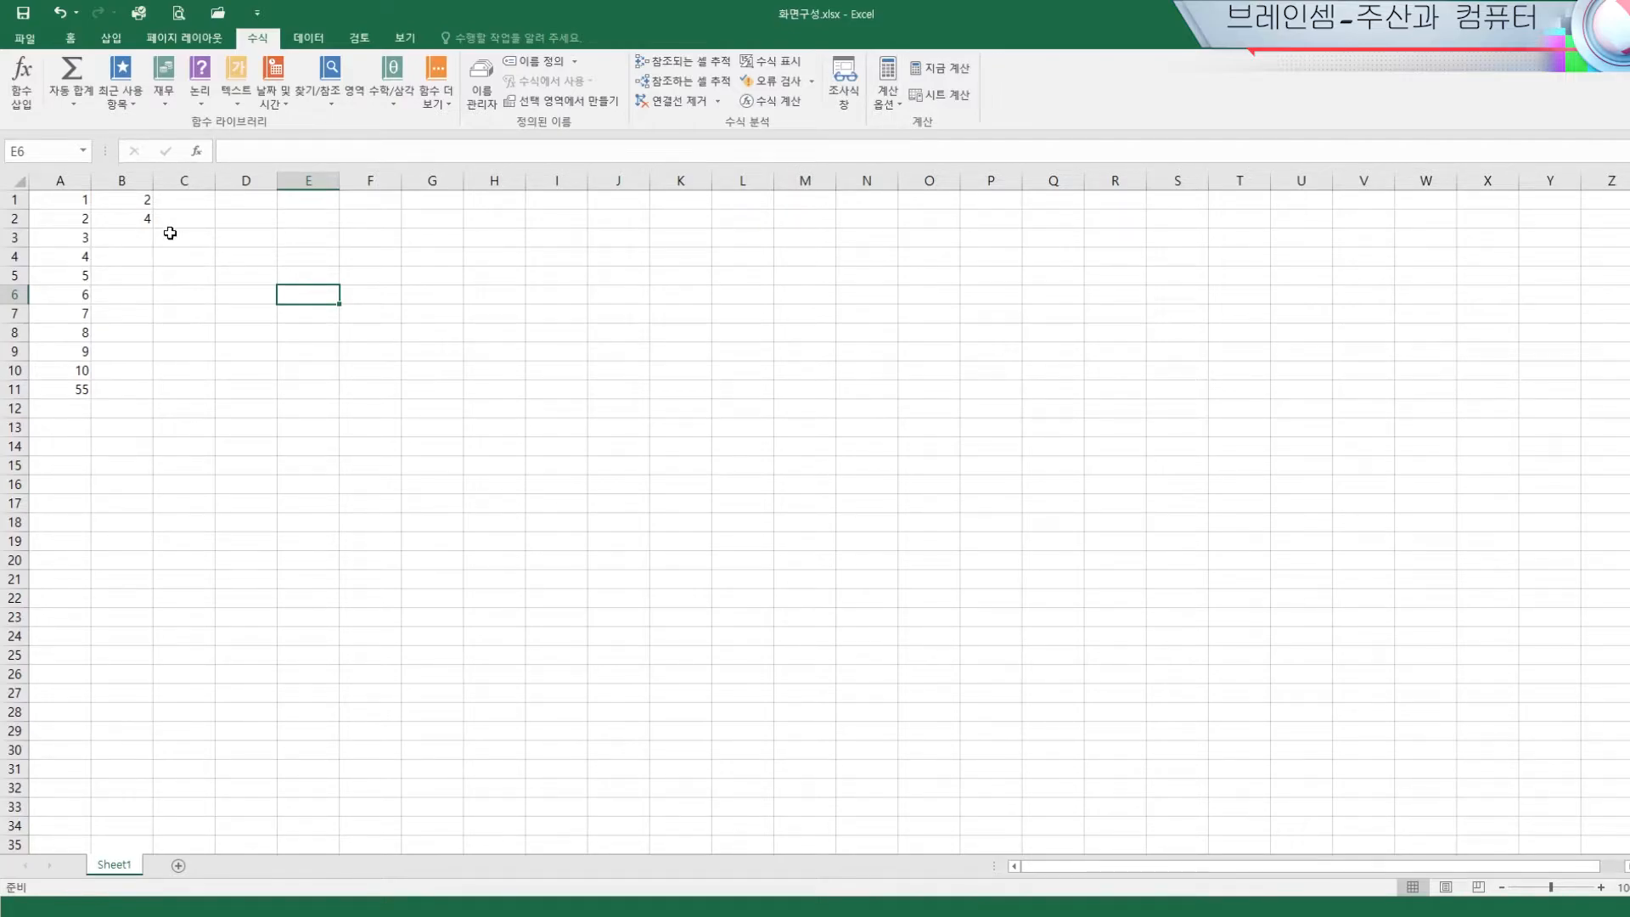
# Select B1:B2 and extend its pattern down to B10 as a series of even numbers up to 20
pyautogui.click(128, 200)
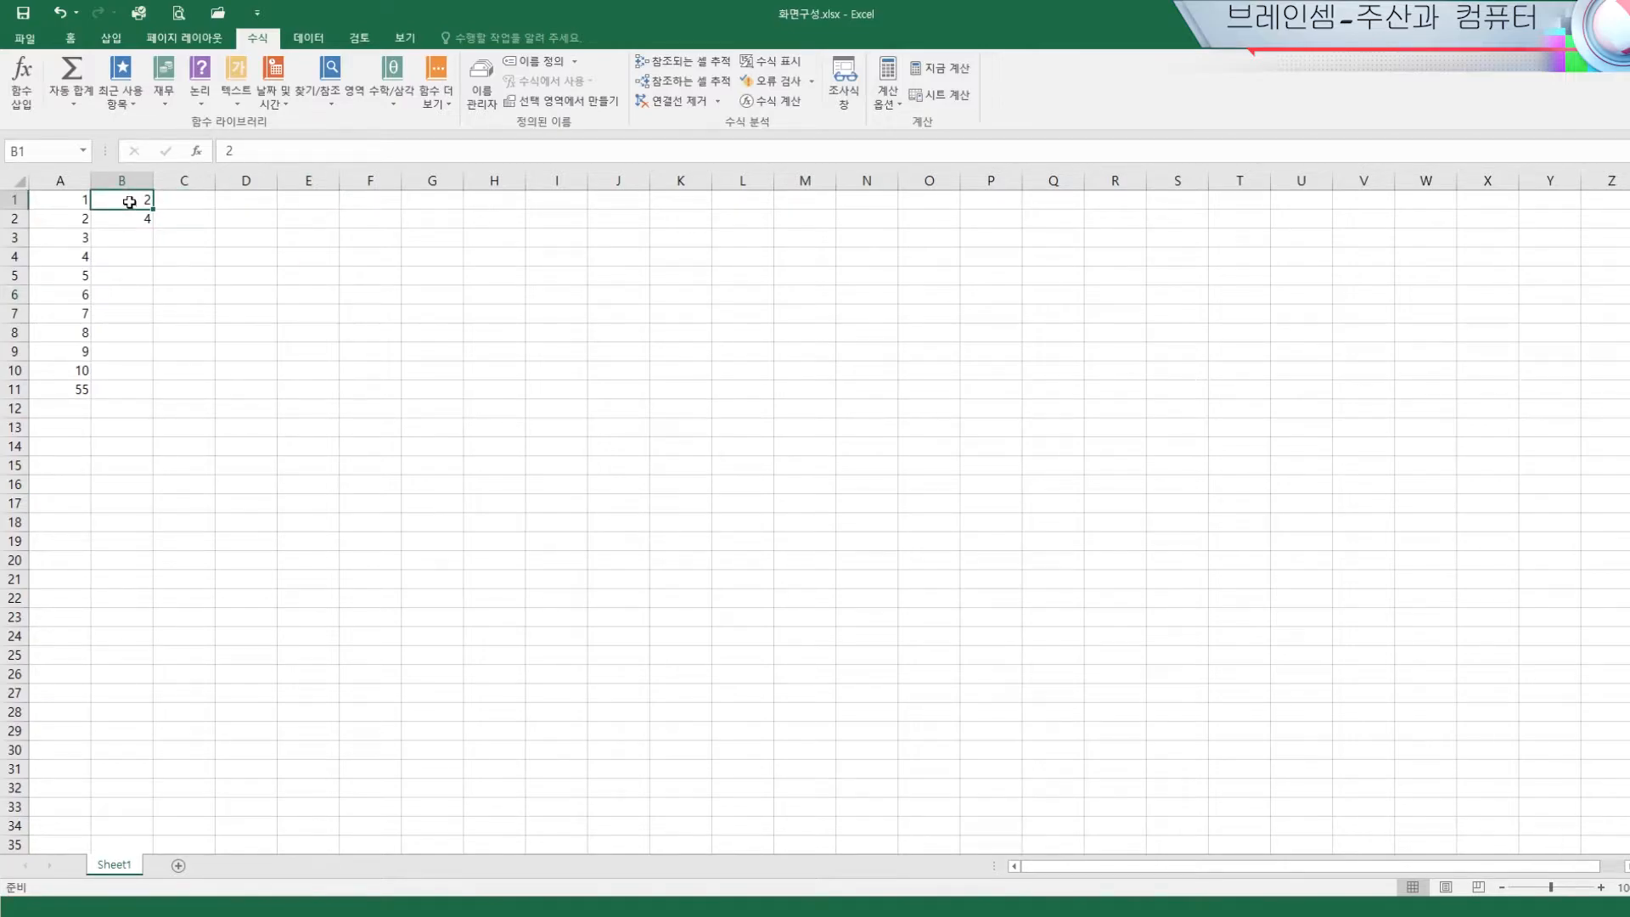
pyautogui.moveTo(129, 201); pyautogui.dragTo(133, 218)
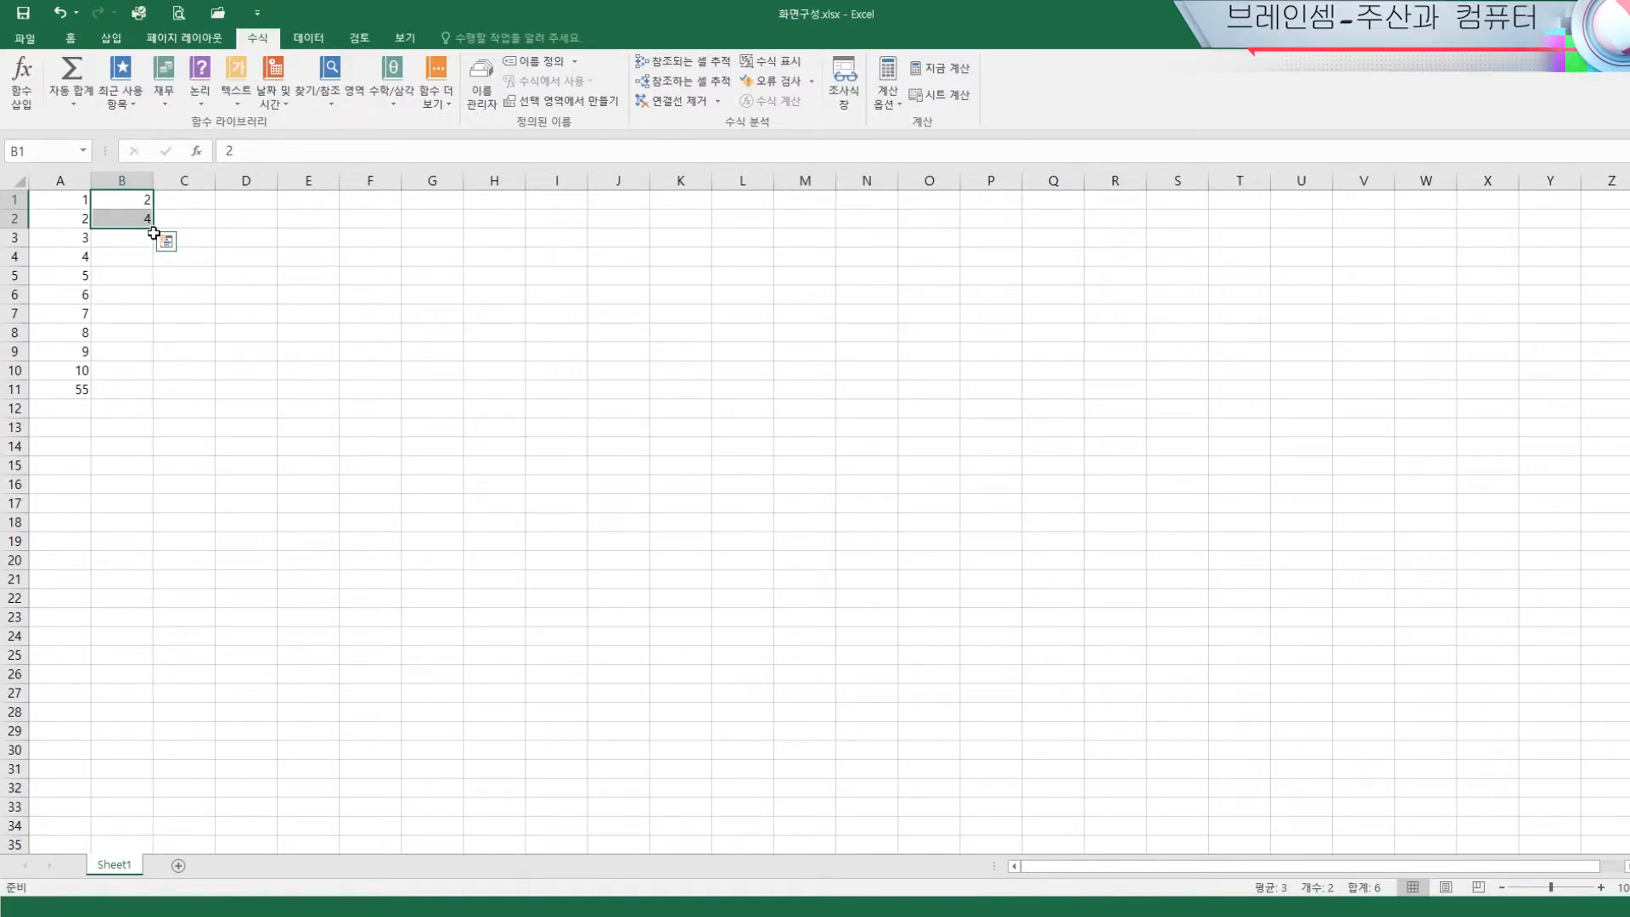
pyautogui.moveTo(155, 230); pyautogui.dragTo(156, 385)
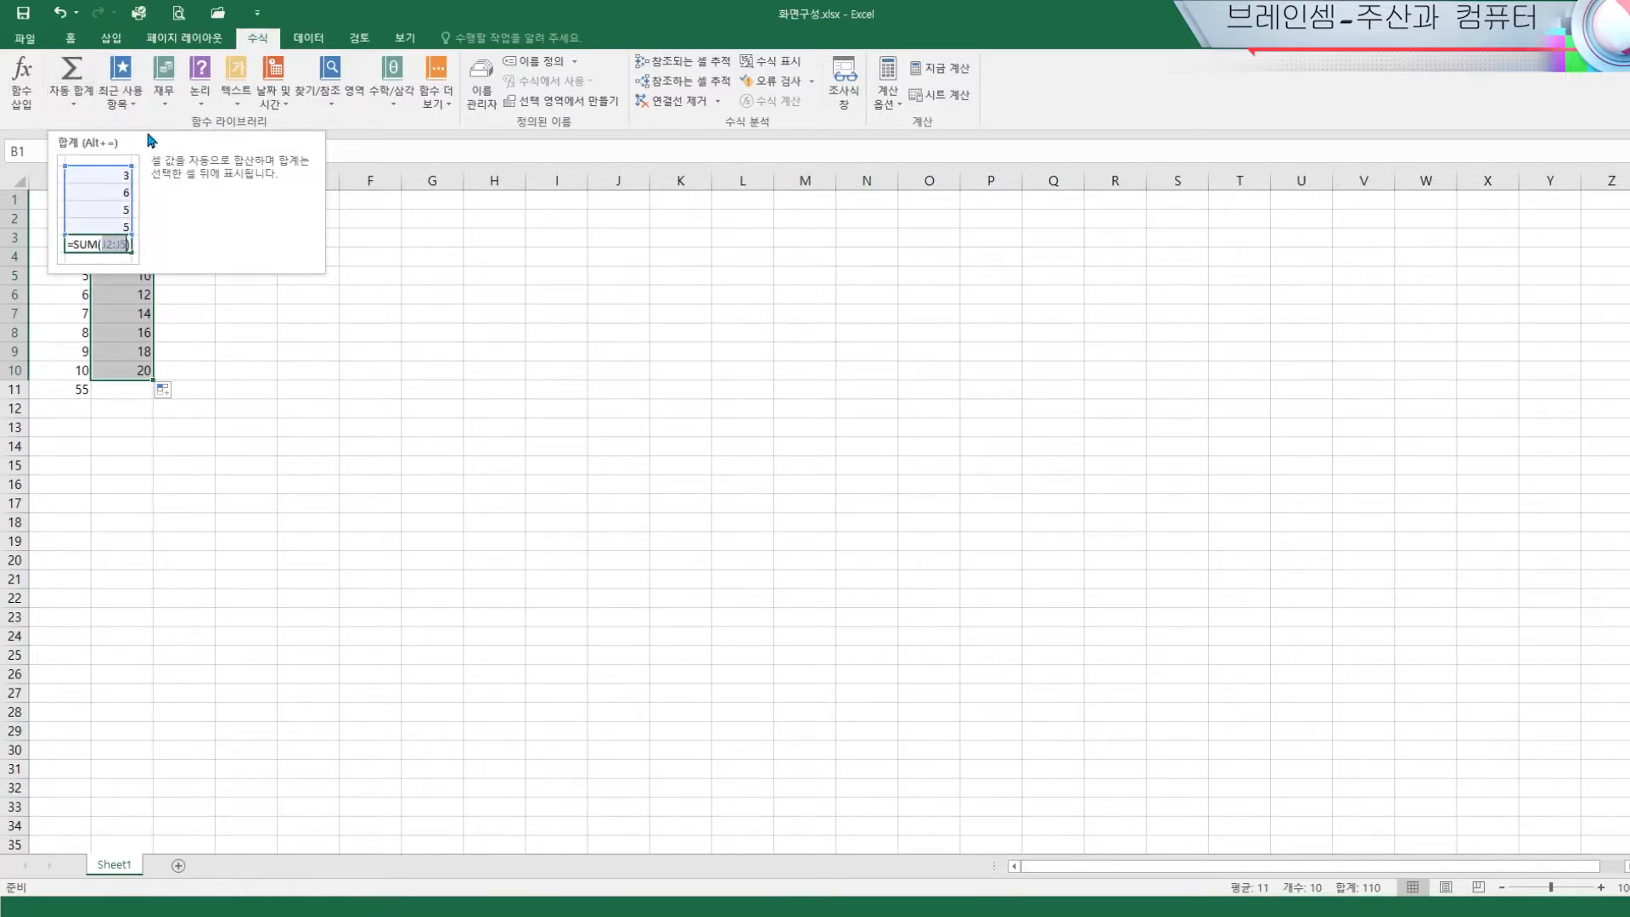
# View the AutoSum function choices and total the range B1:B10 in cell B11 with AutoSum
pyautogui.click(72, 40)
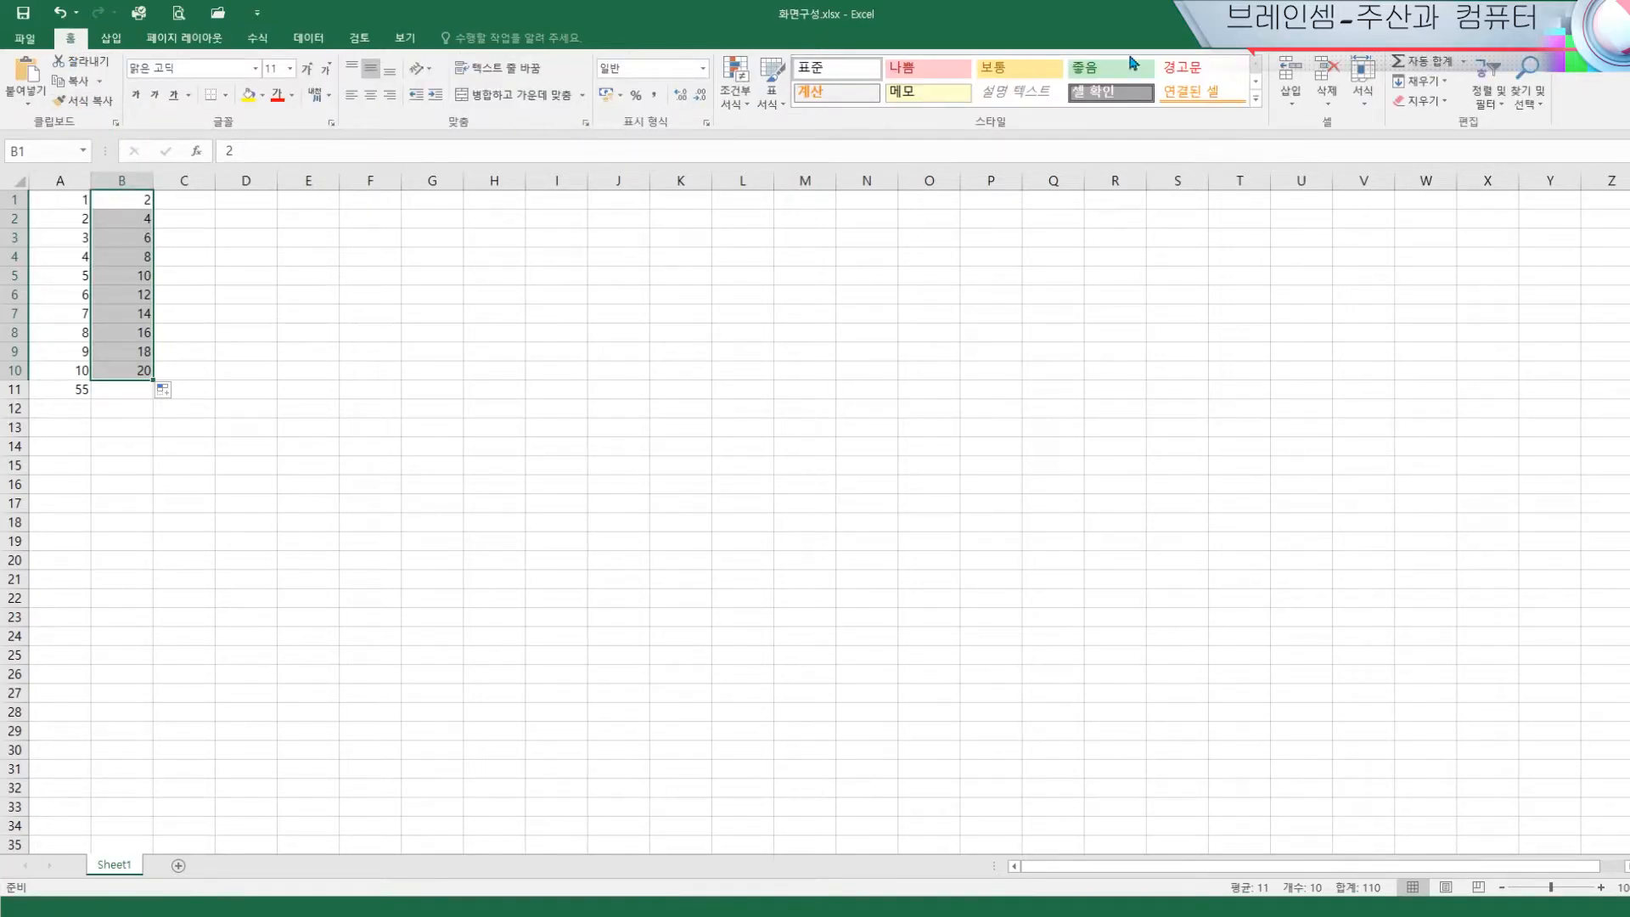
pyautogui.click(1467, 67)
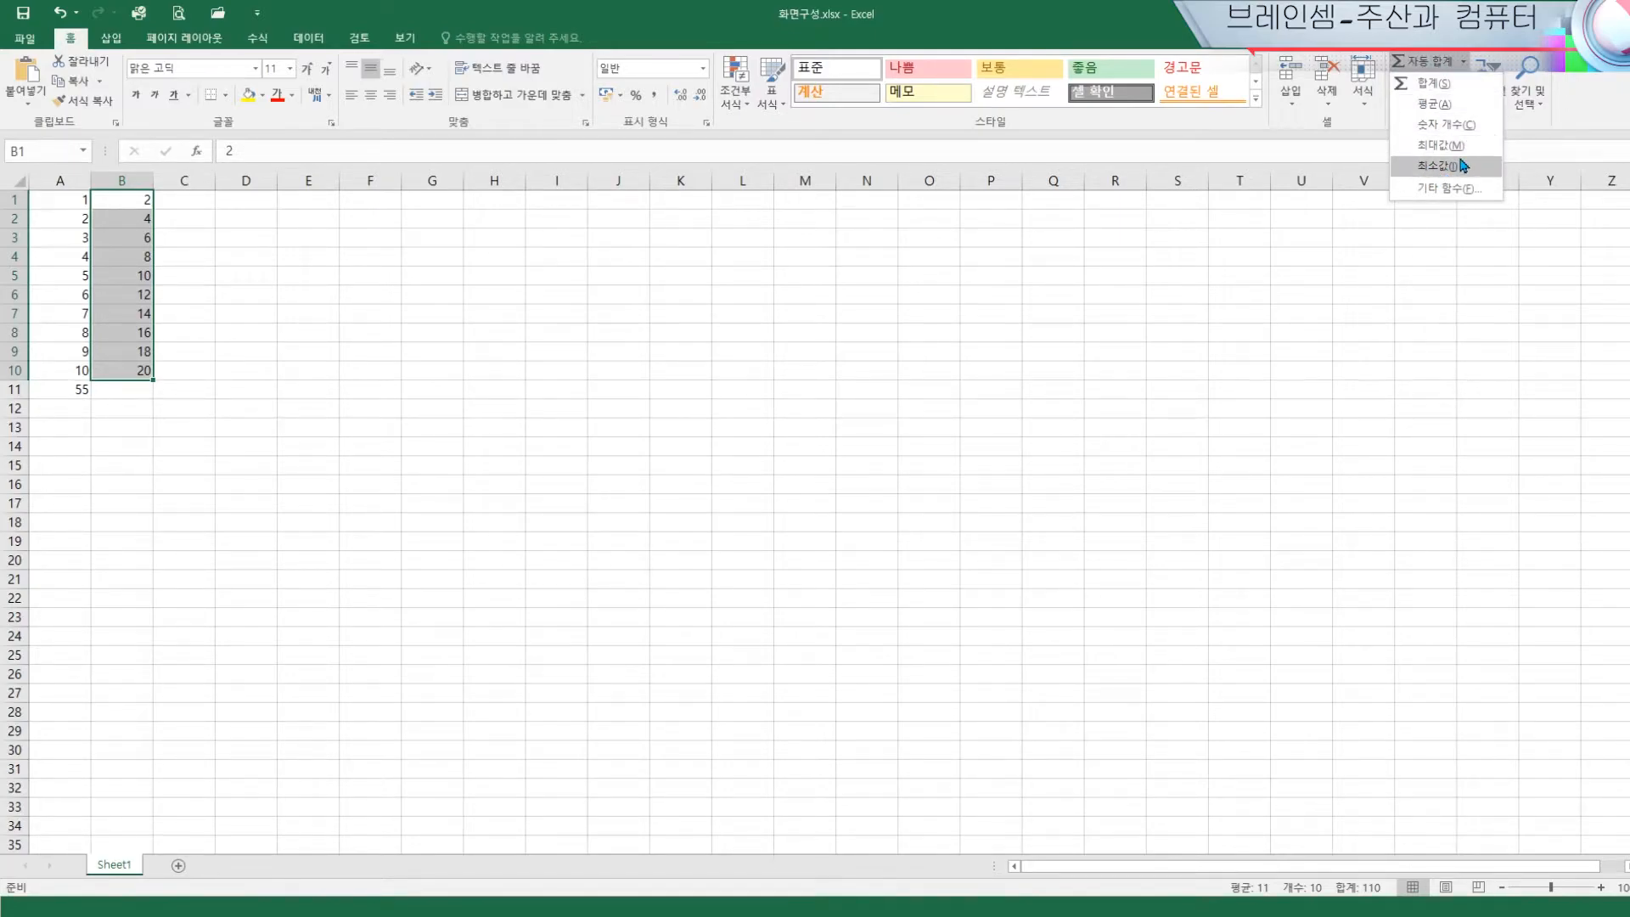
pyautogui.click(1429, 66)
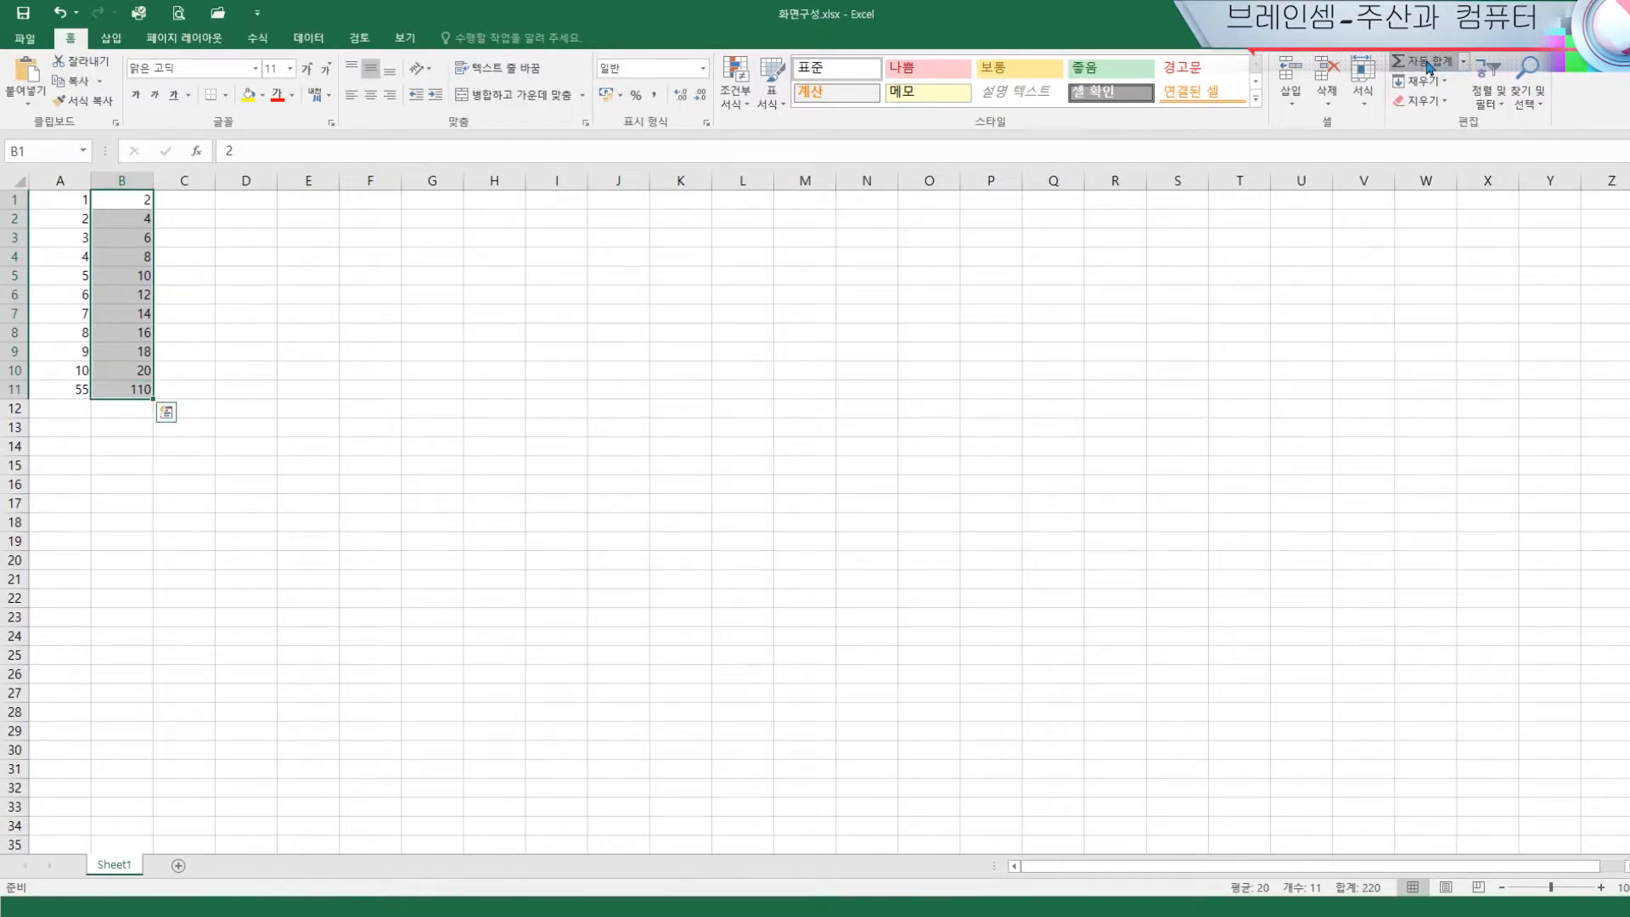
# Enter 5 in cell C1 and 10 in cell C2, and extend the series down to C10 up to 50
pyautogui.click(127, 388)
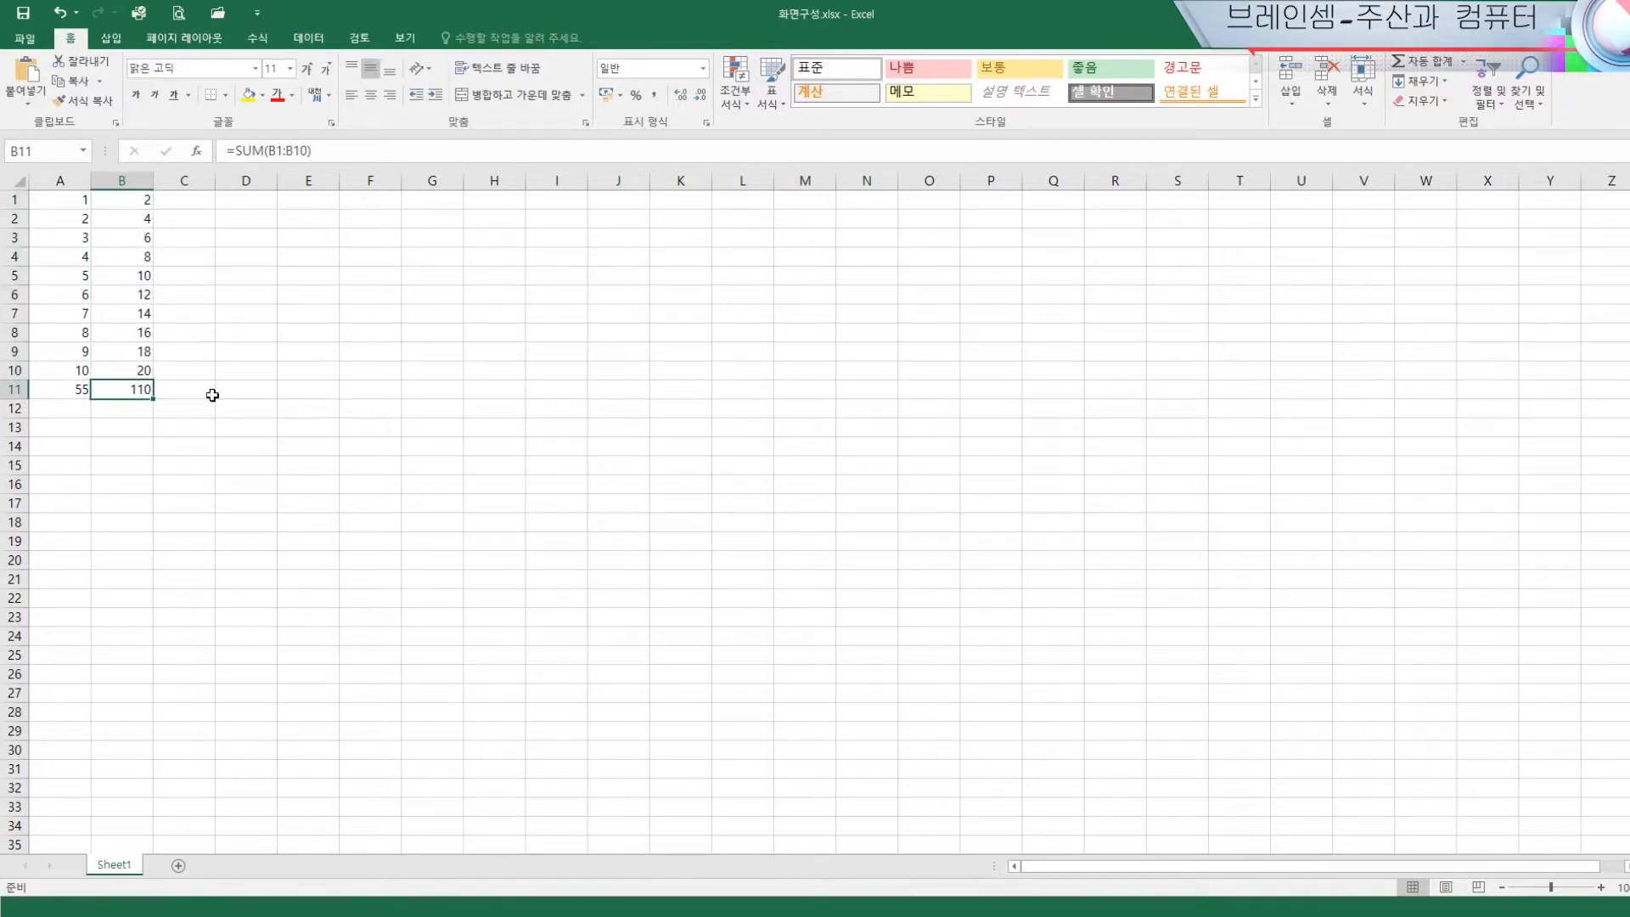
pyautogui.click(198, 206)
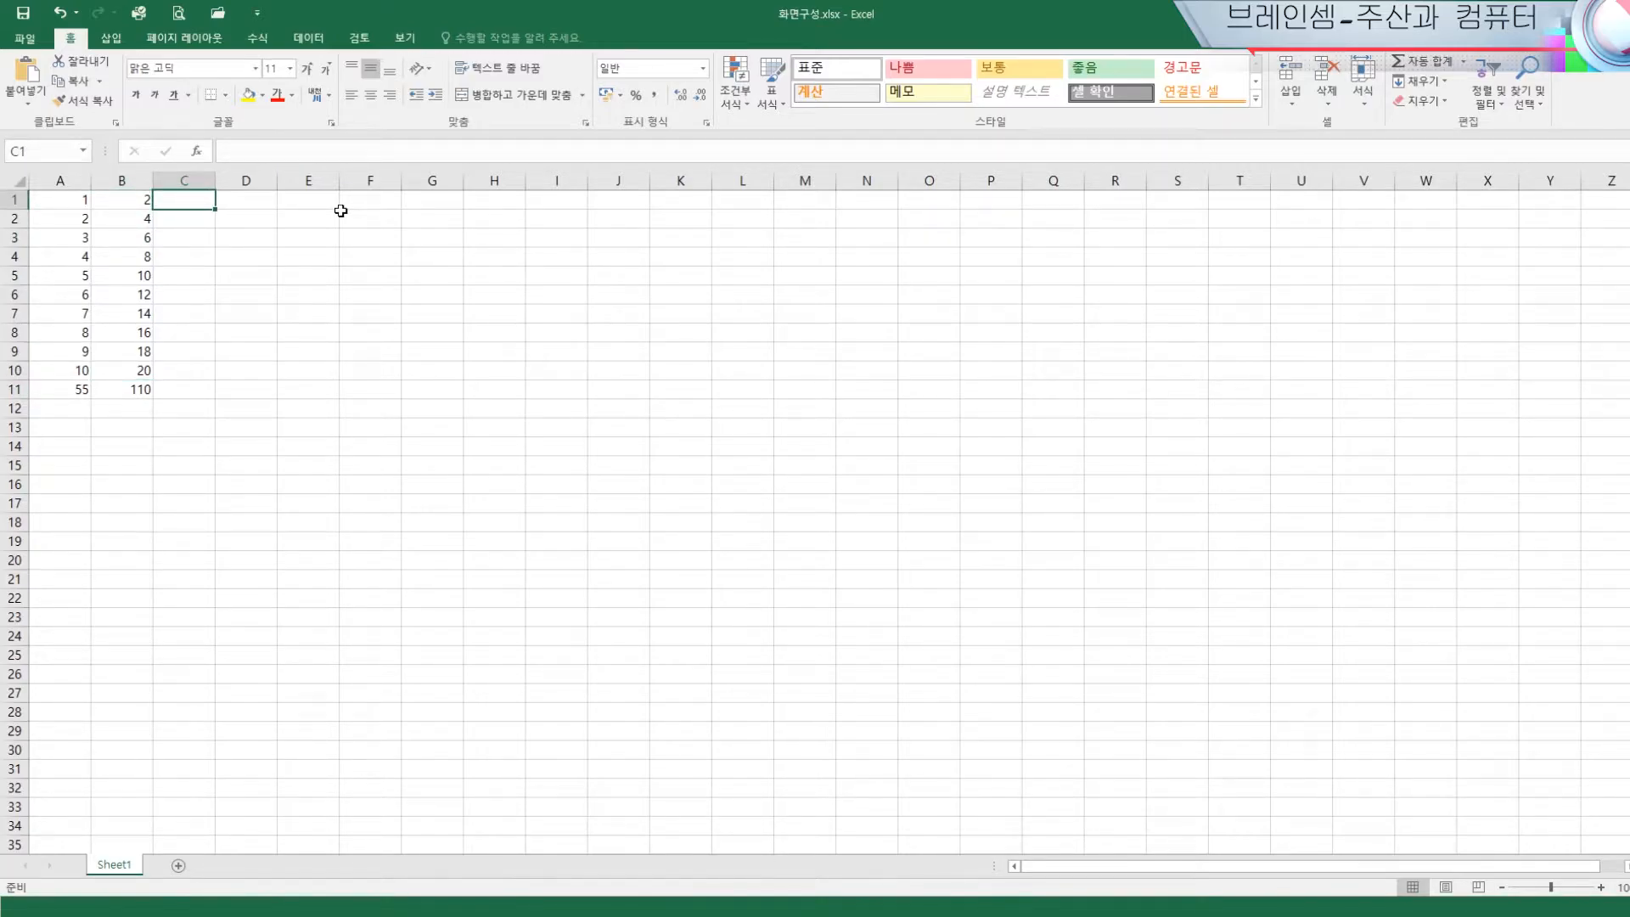
pyautogui.write('5')
pyautogui.press('Return')
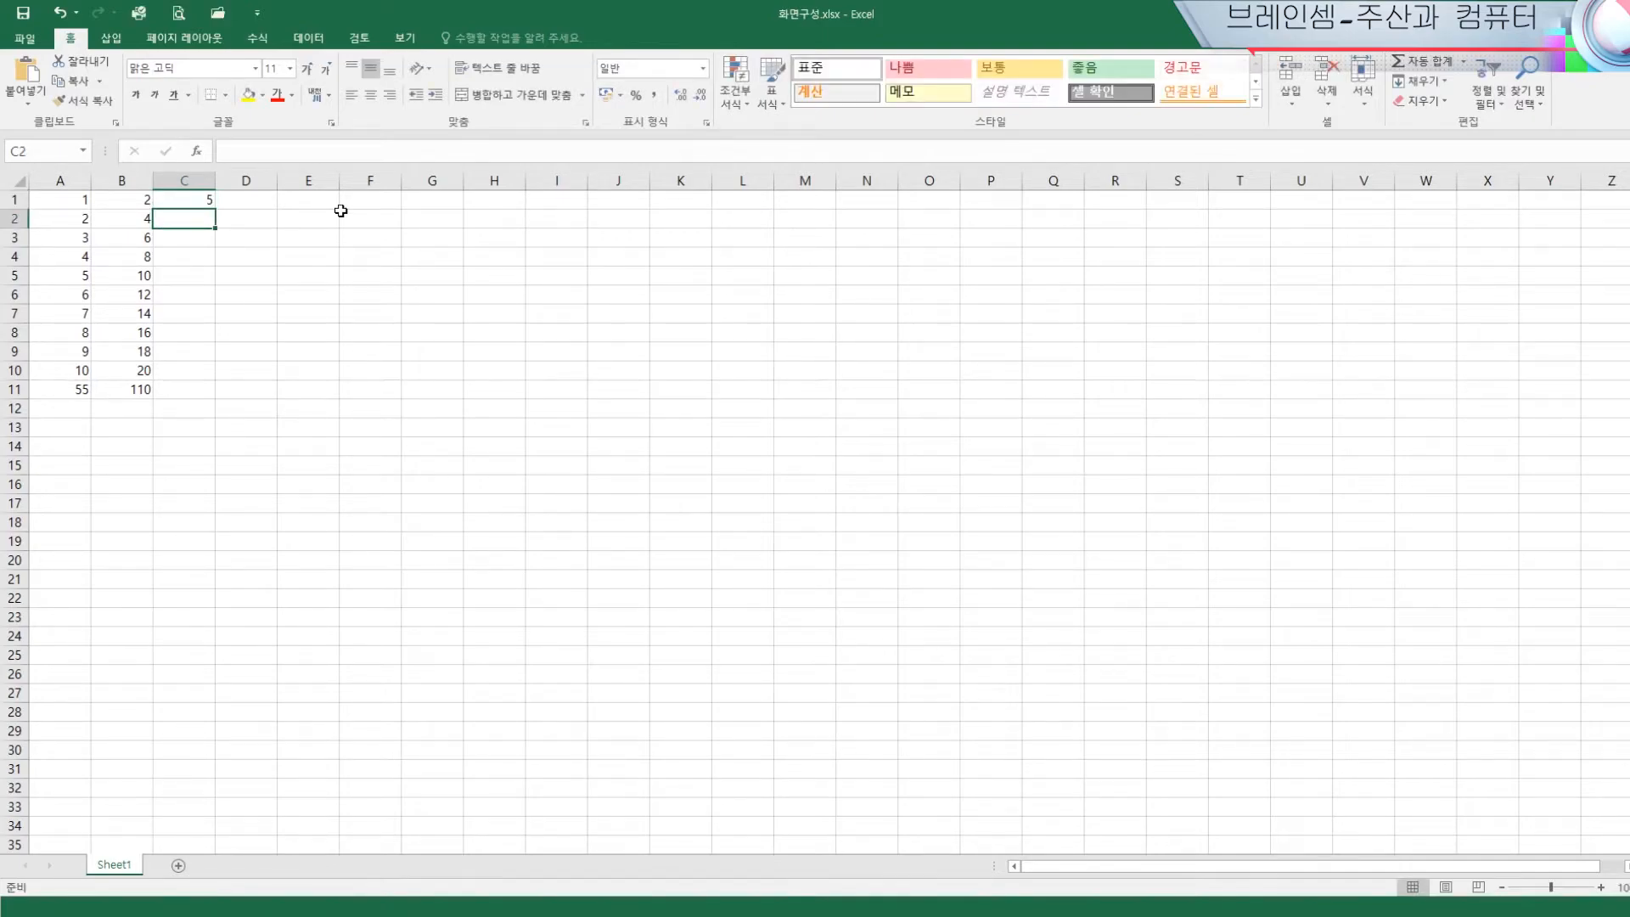
pyautogui.write('10')
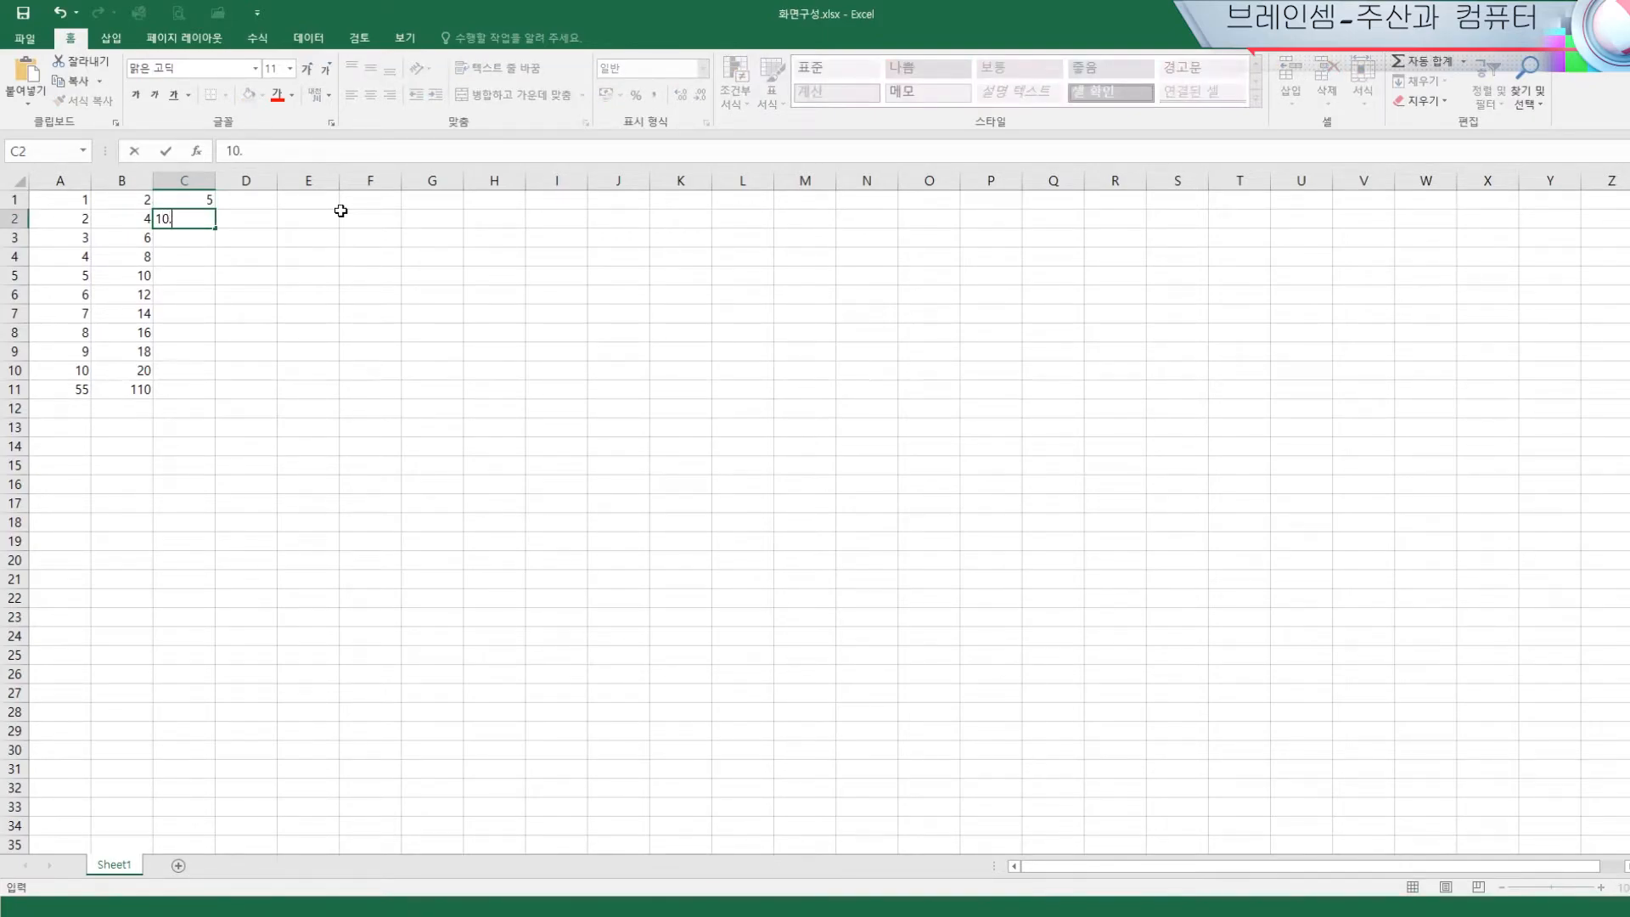
pyautogui.press('Return')
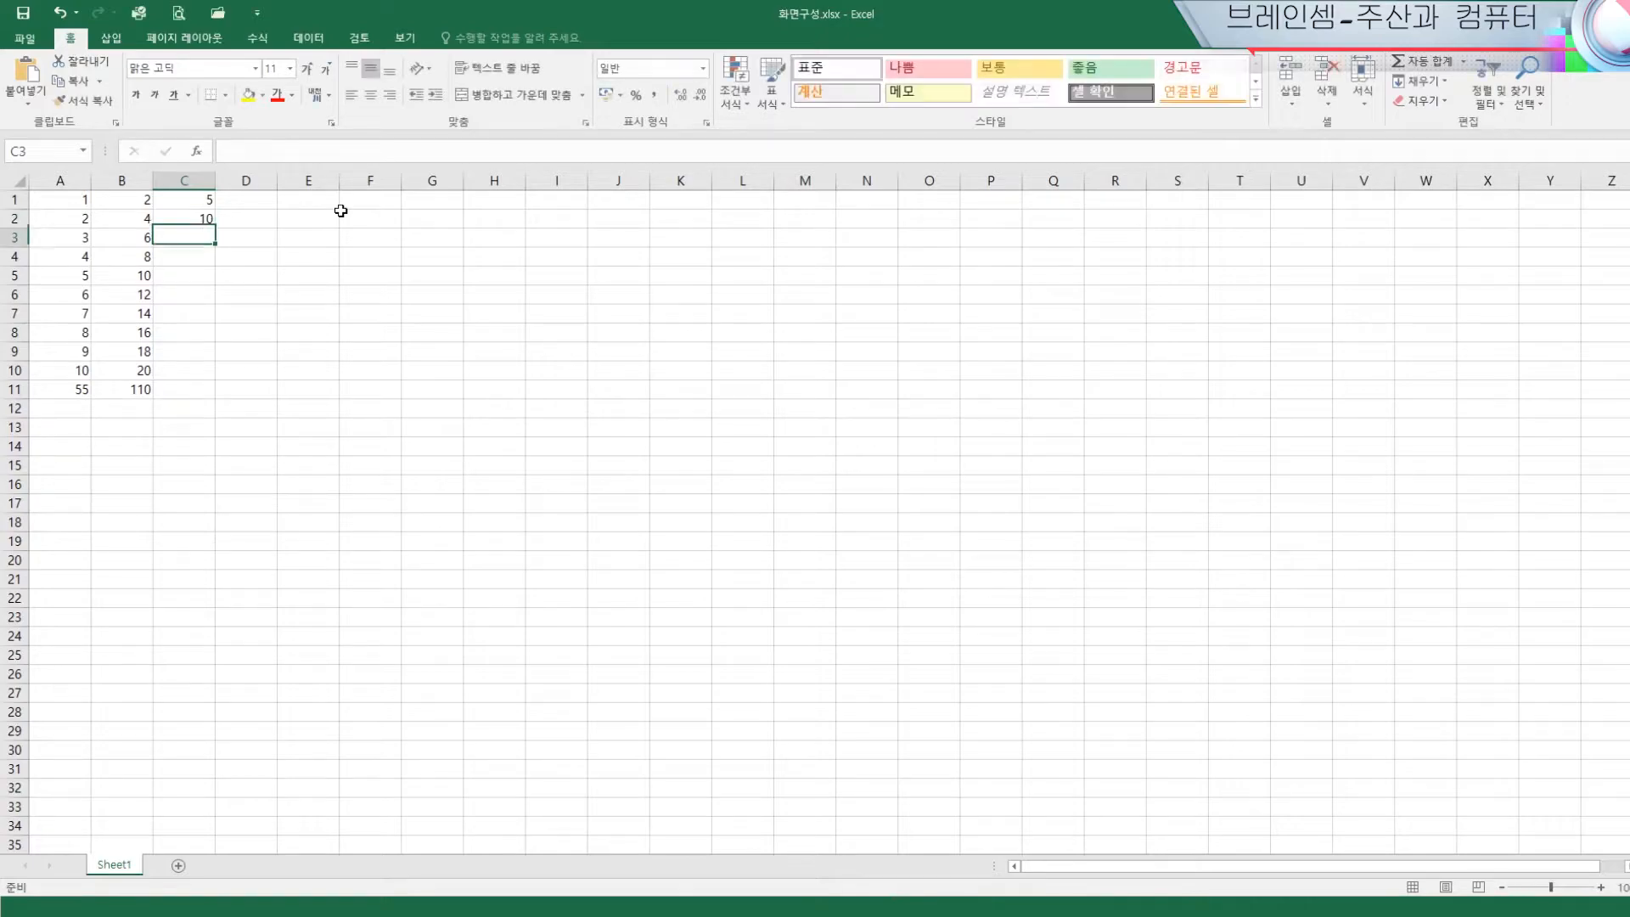
pyautogui.moveTo(182, 204); pyautogui.dragTo(210, 379)
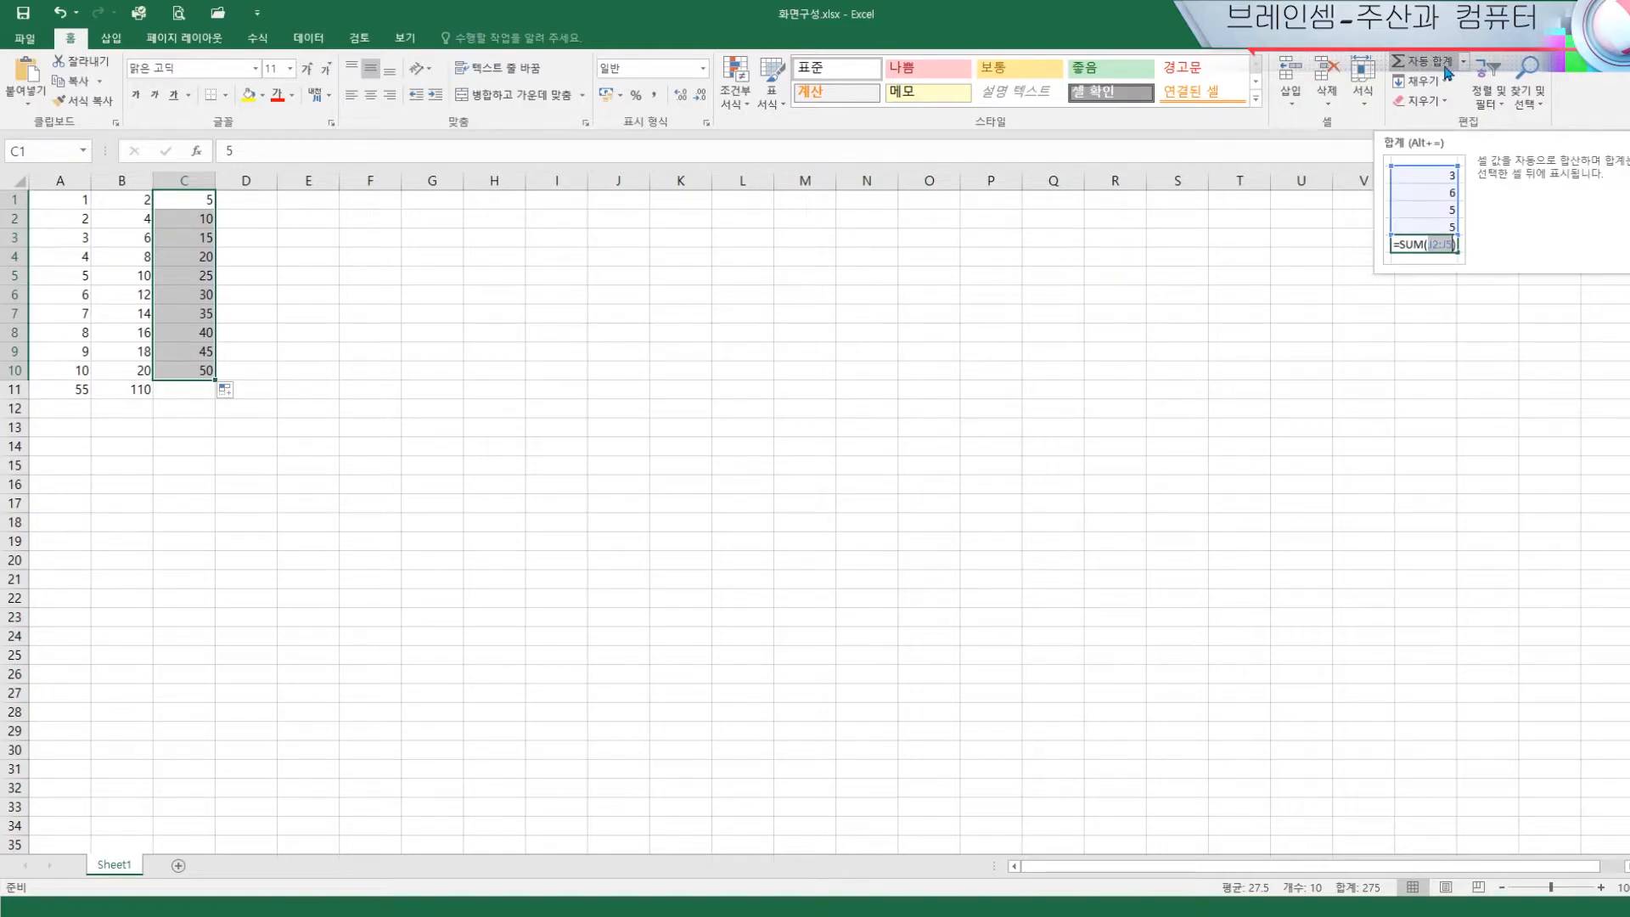
# Fill the SUM formula from B11 across into C11 and check the formulas of both cells
pyautogui.click(128, 391)
pyautogui.moveTo(151, 398); pyautogui.dragTo(197, 400)
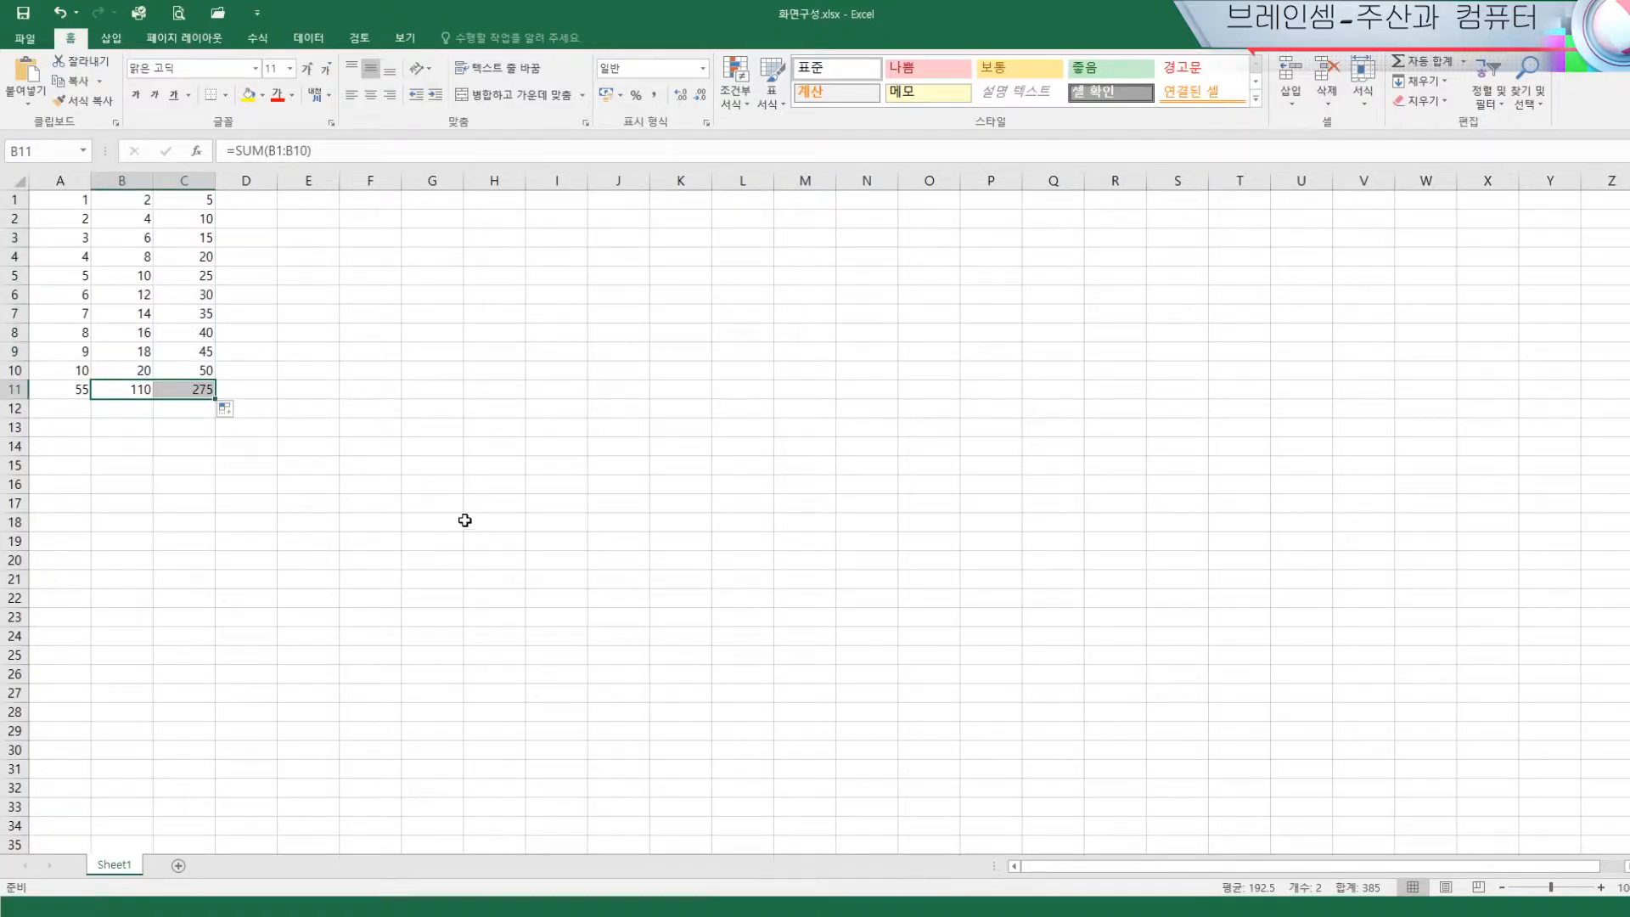
pyautogui.click(136, 392)
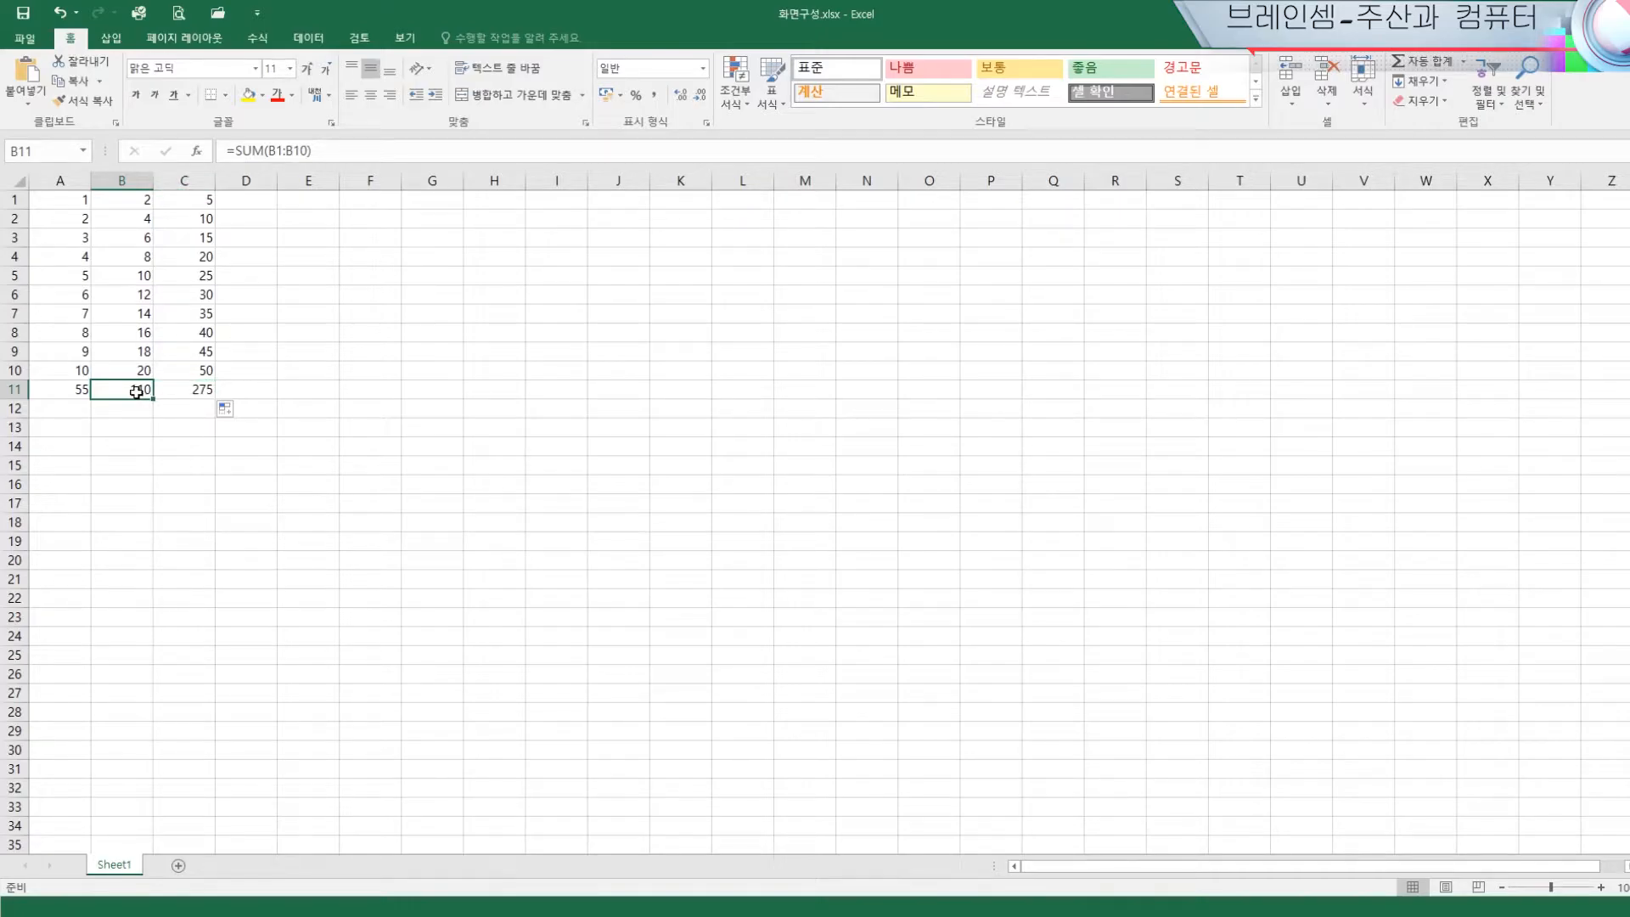
pyautogui.click(196, 392)
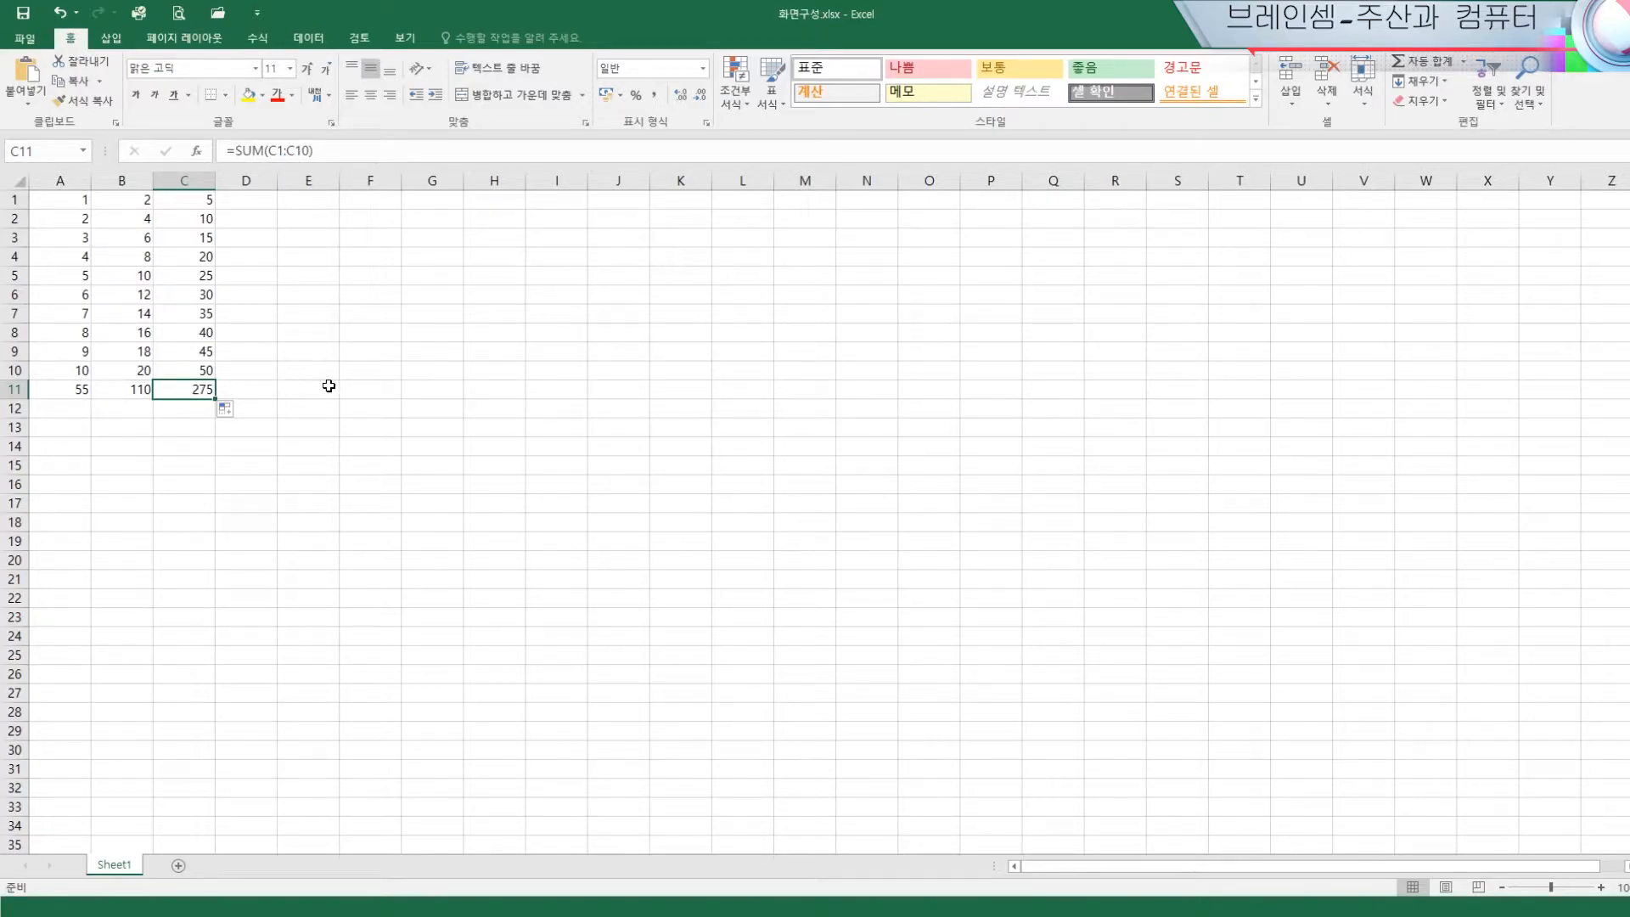
pyautogui.click(359, 383)
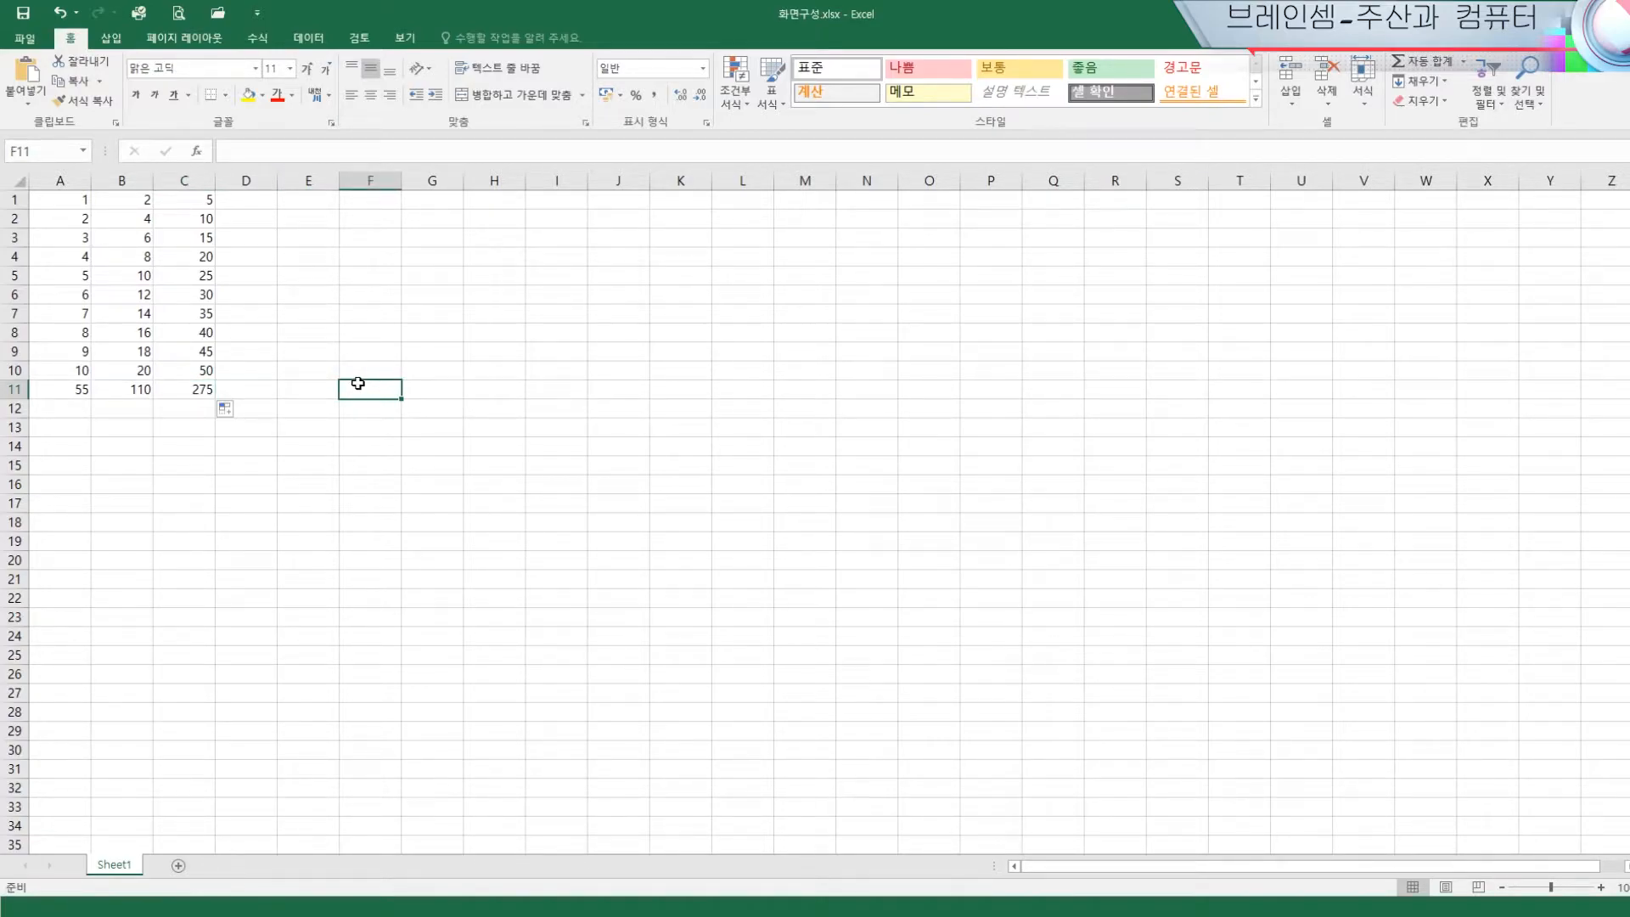
pyautogui.click(197, 463)
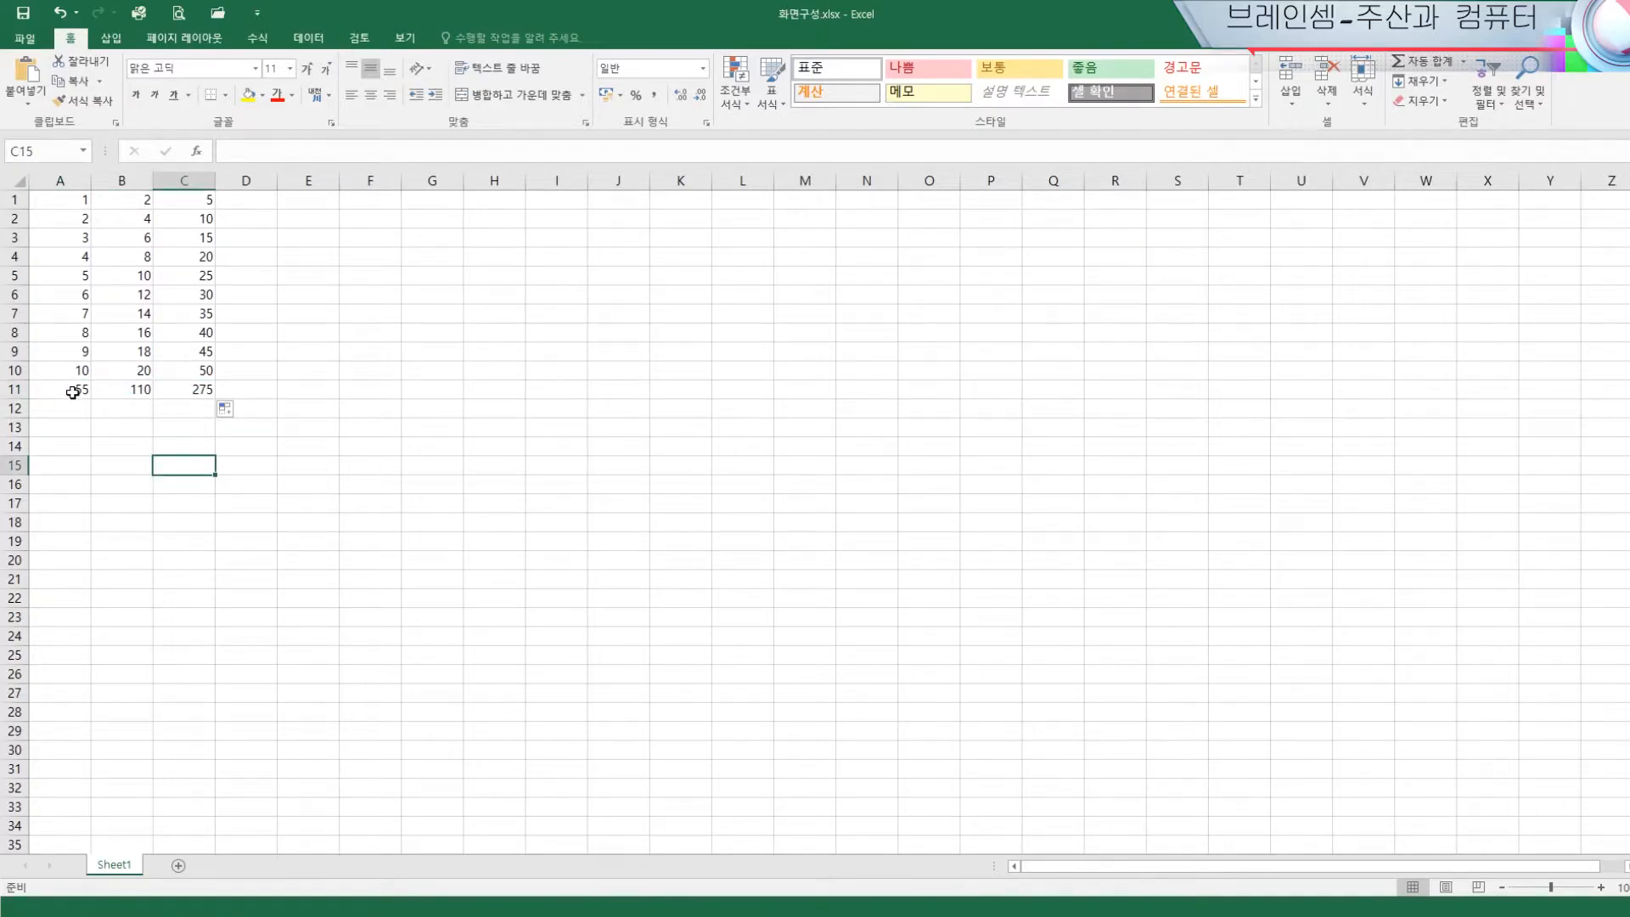
# Examine the SUM formula in A11 against its source range A1:A10, and compare it with the formulas in B11 and C11
pyautogui.click(67, 392)
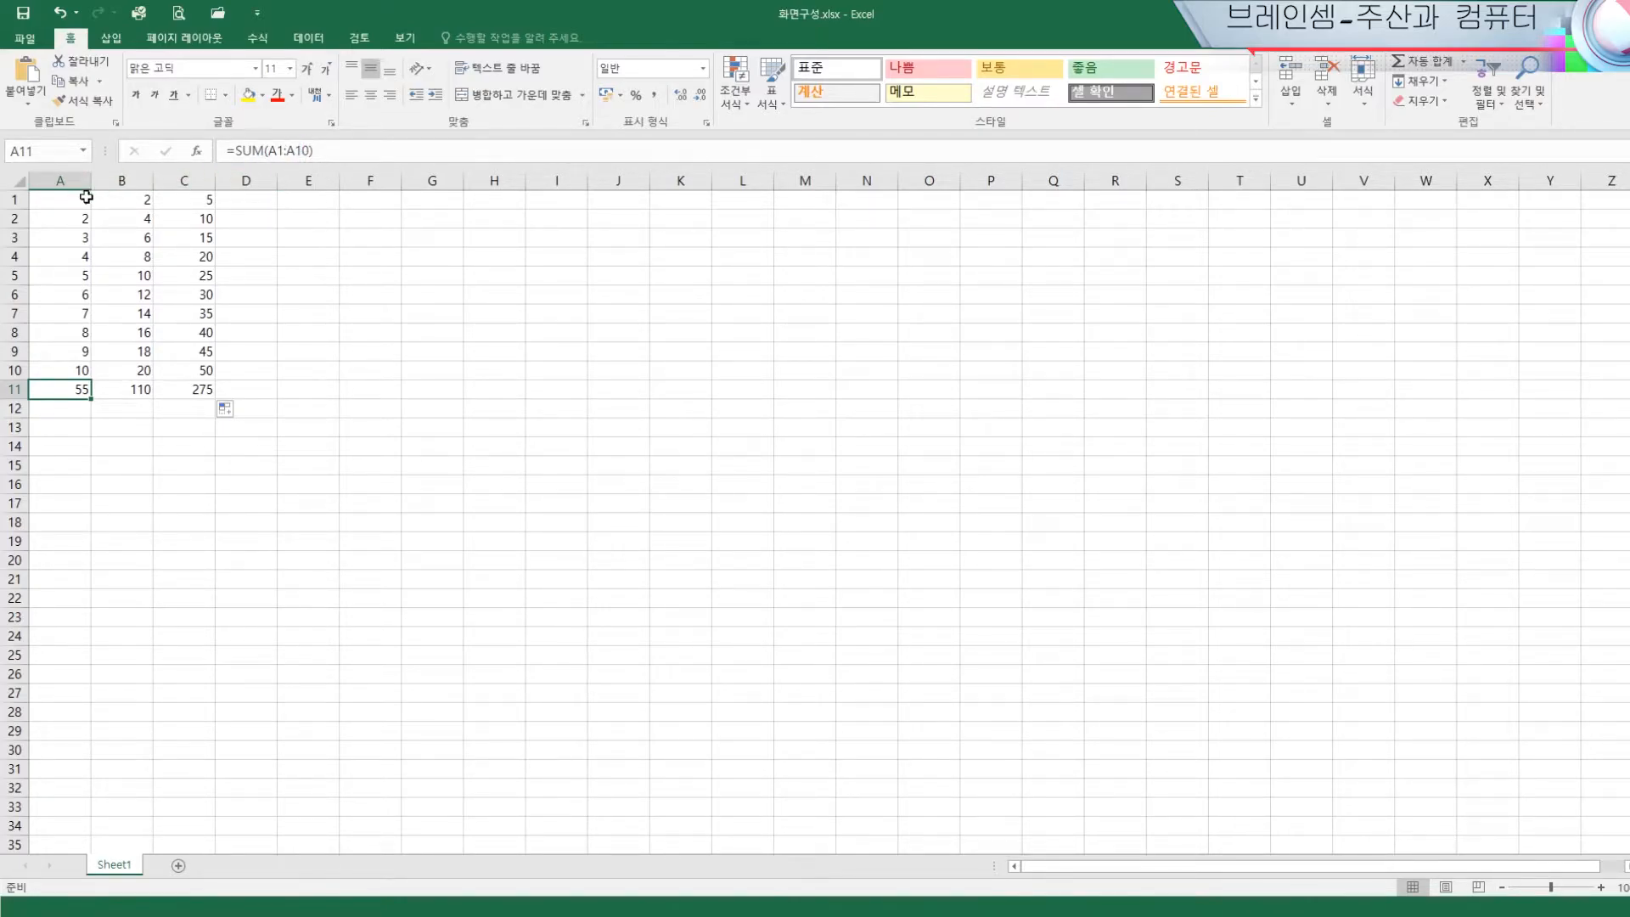
pyautogui.click(78, 198)
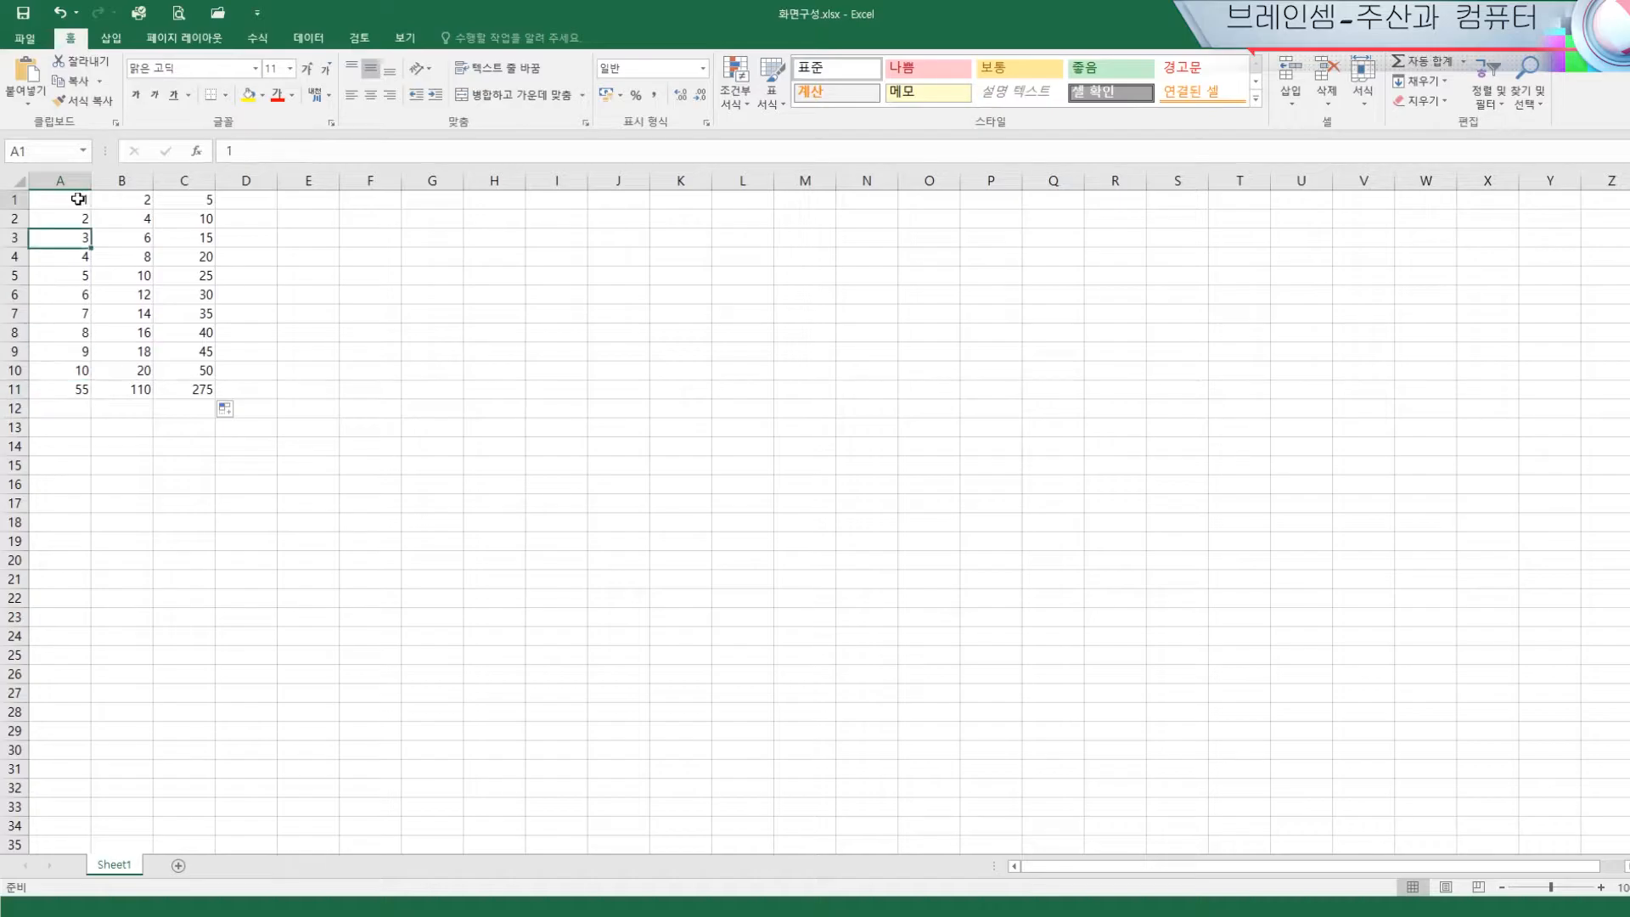
pyautogui.click(60, 372)
pyautogui.click(69, 202)
pyautogui.click(65, 374)
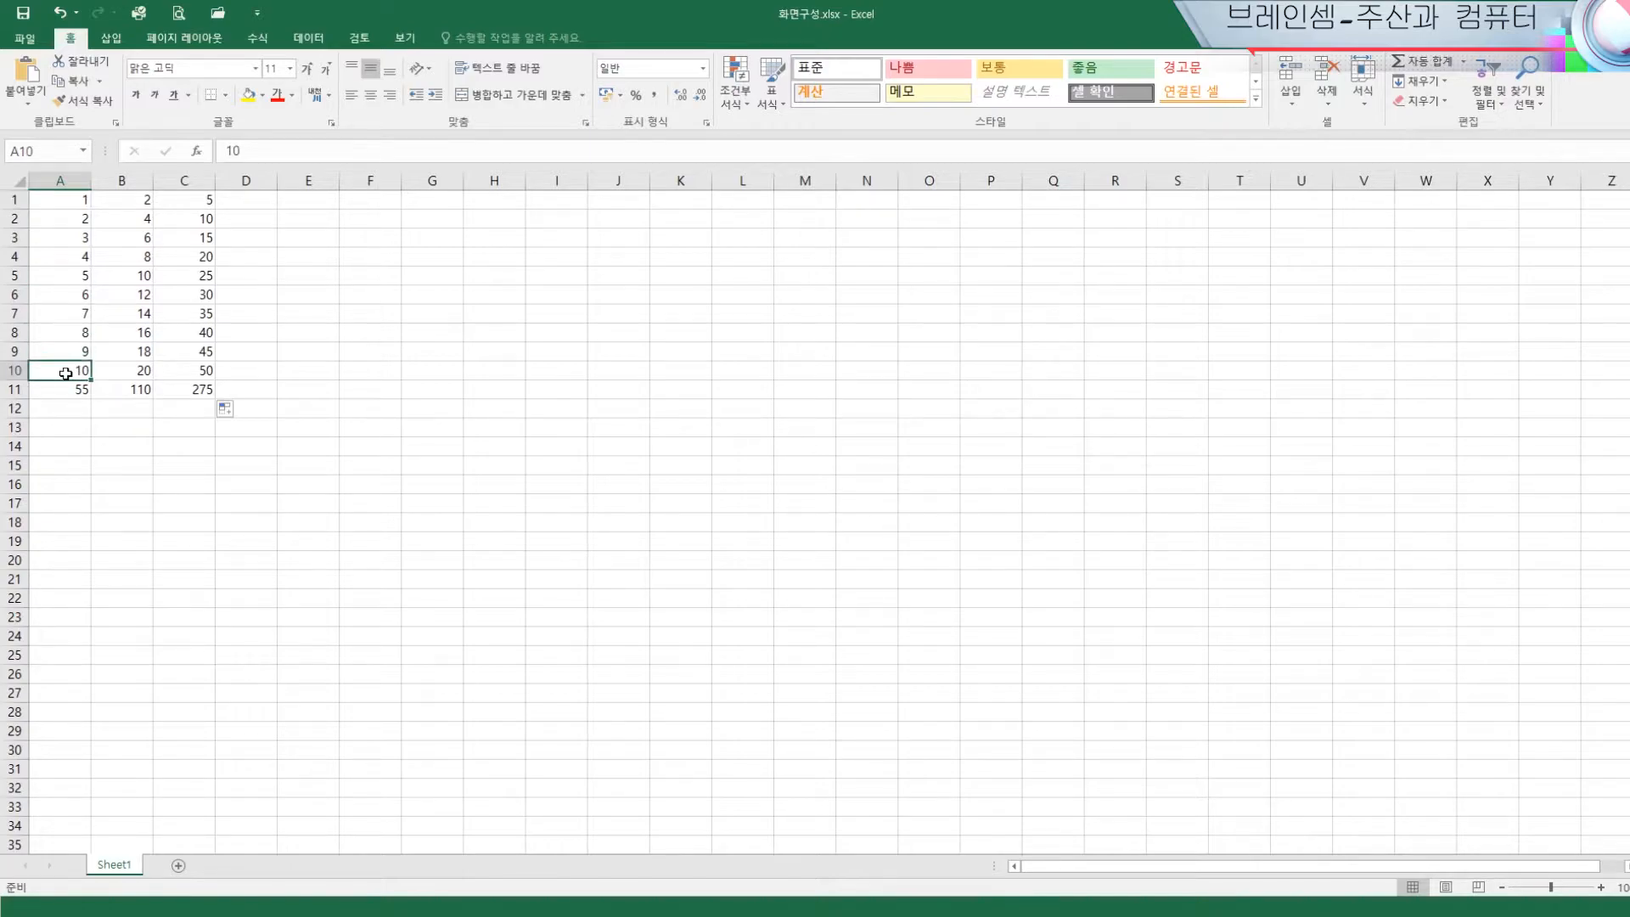
pyautogui.click(68, 388)
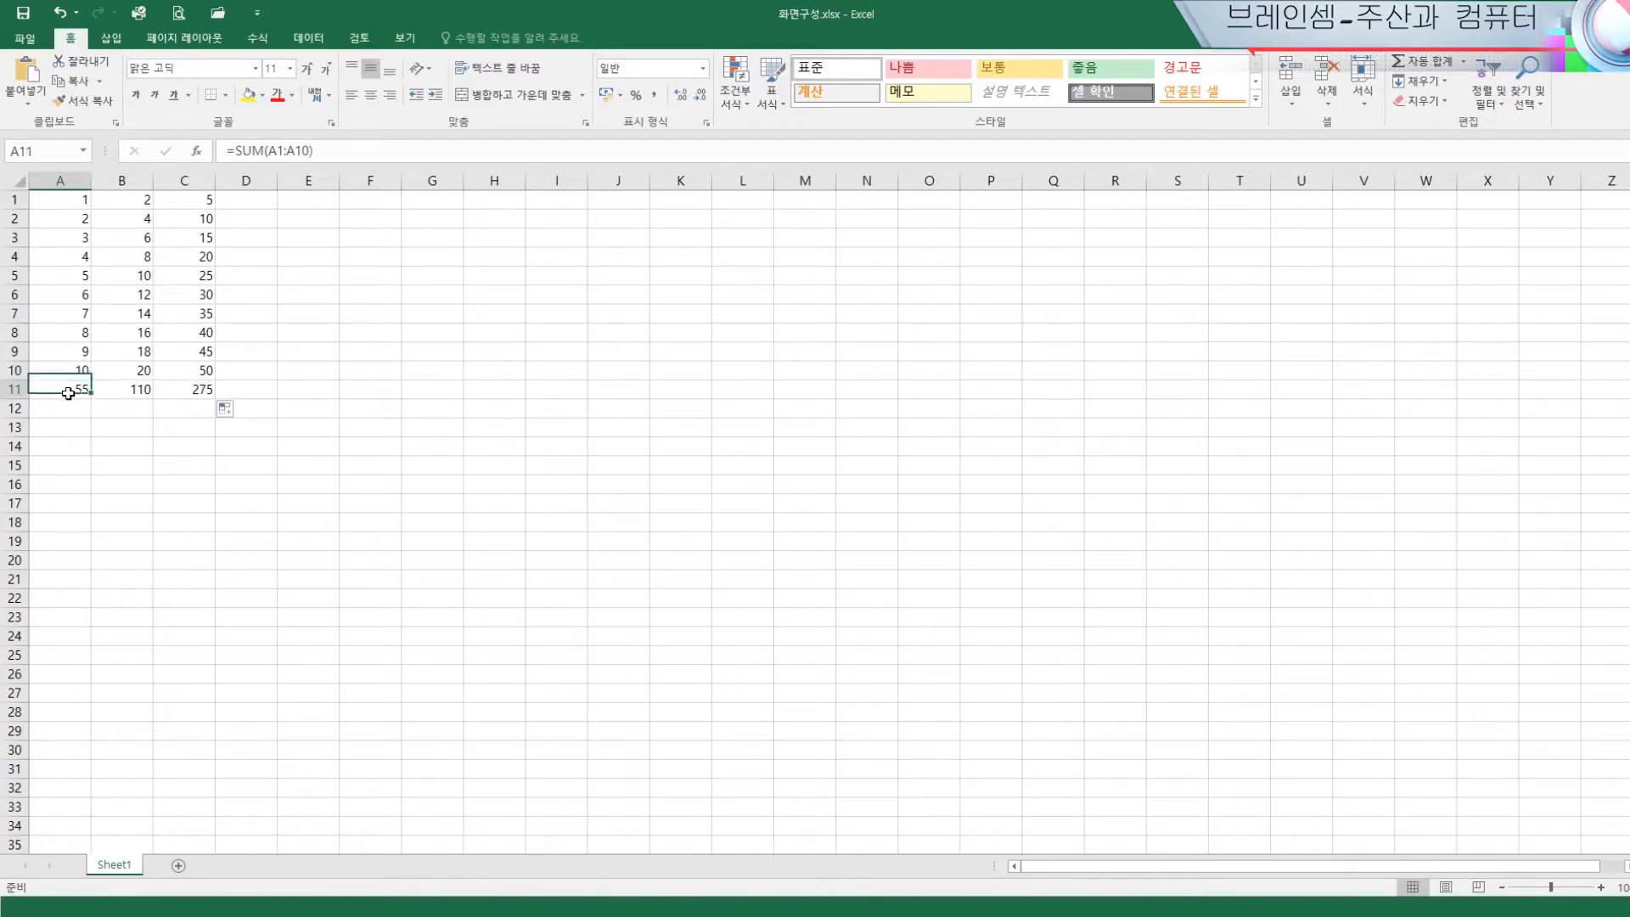
pyautogui.click(286, 150)
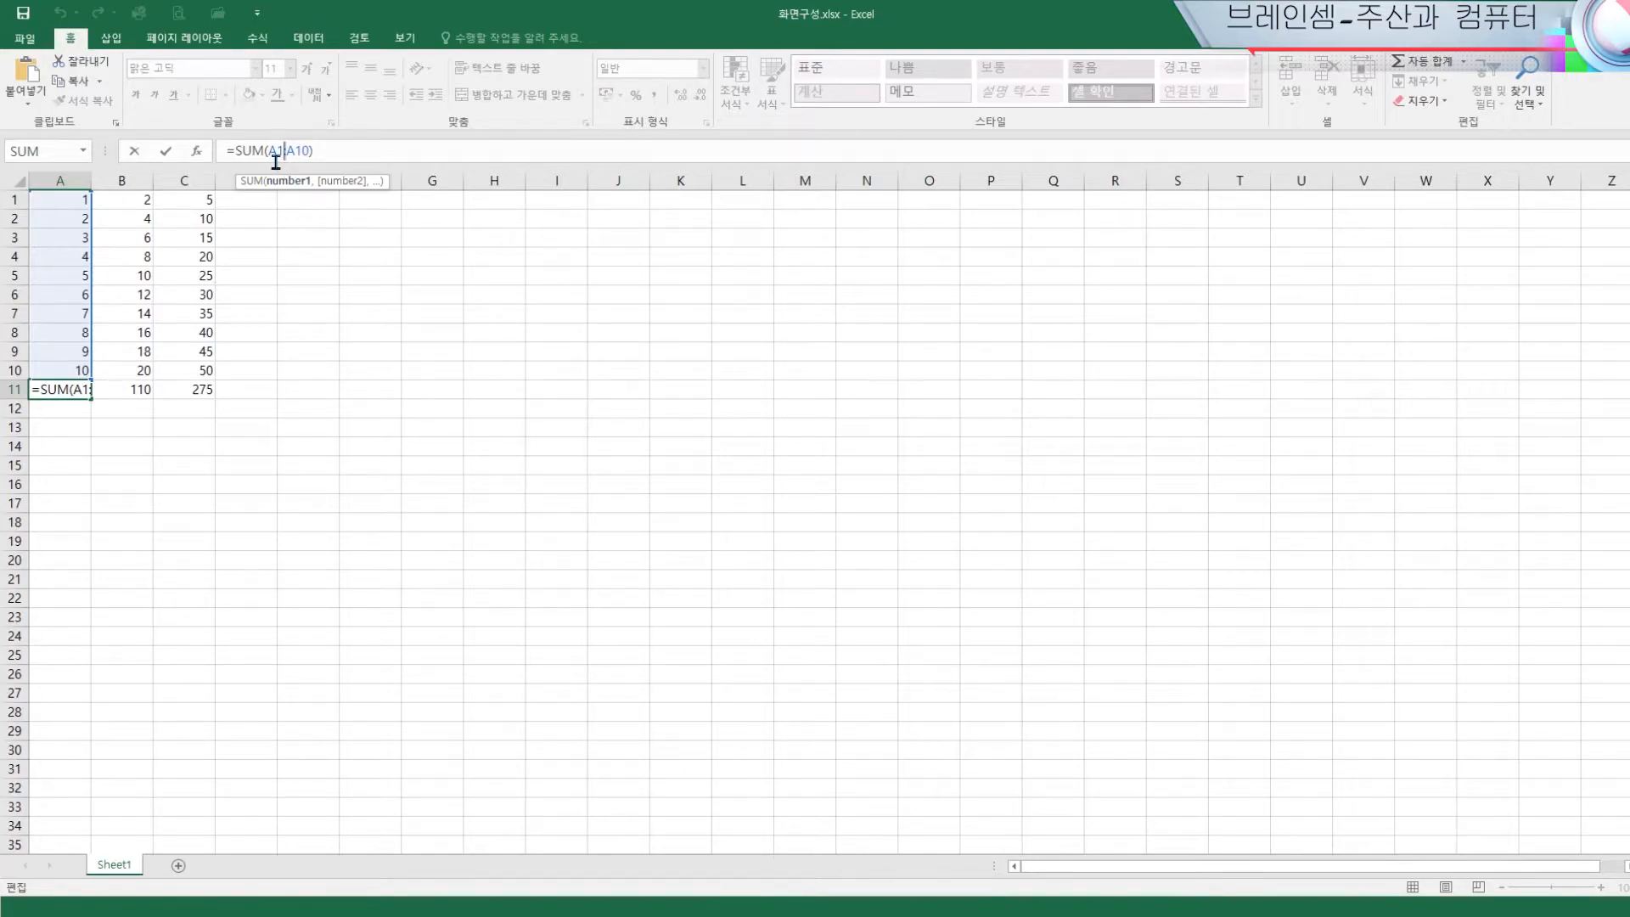
pyautogui.moveTo(54, 201); pyautogui.dragTo(47, 366)
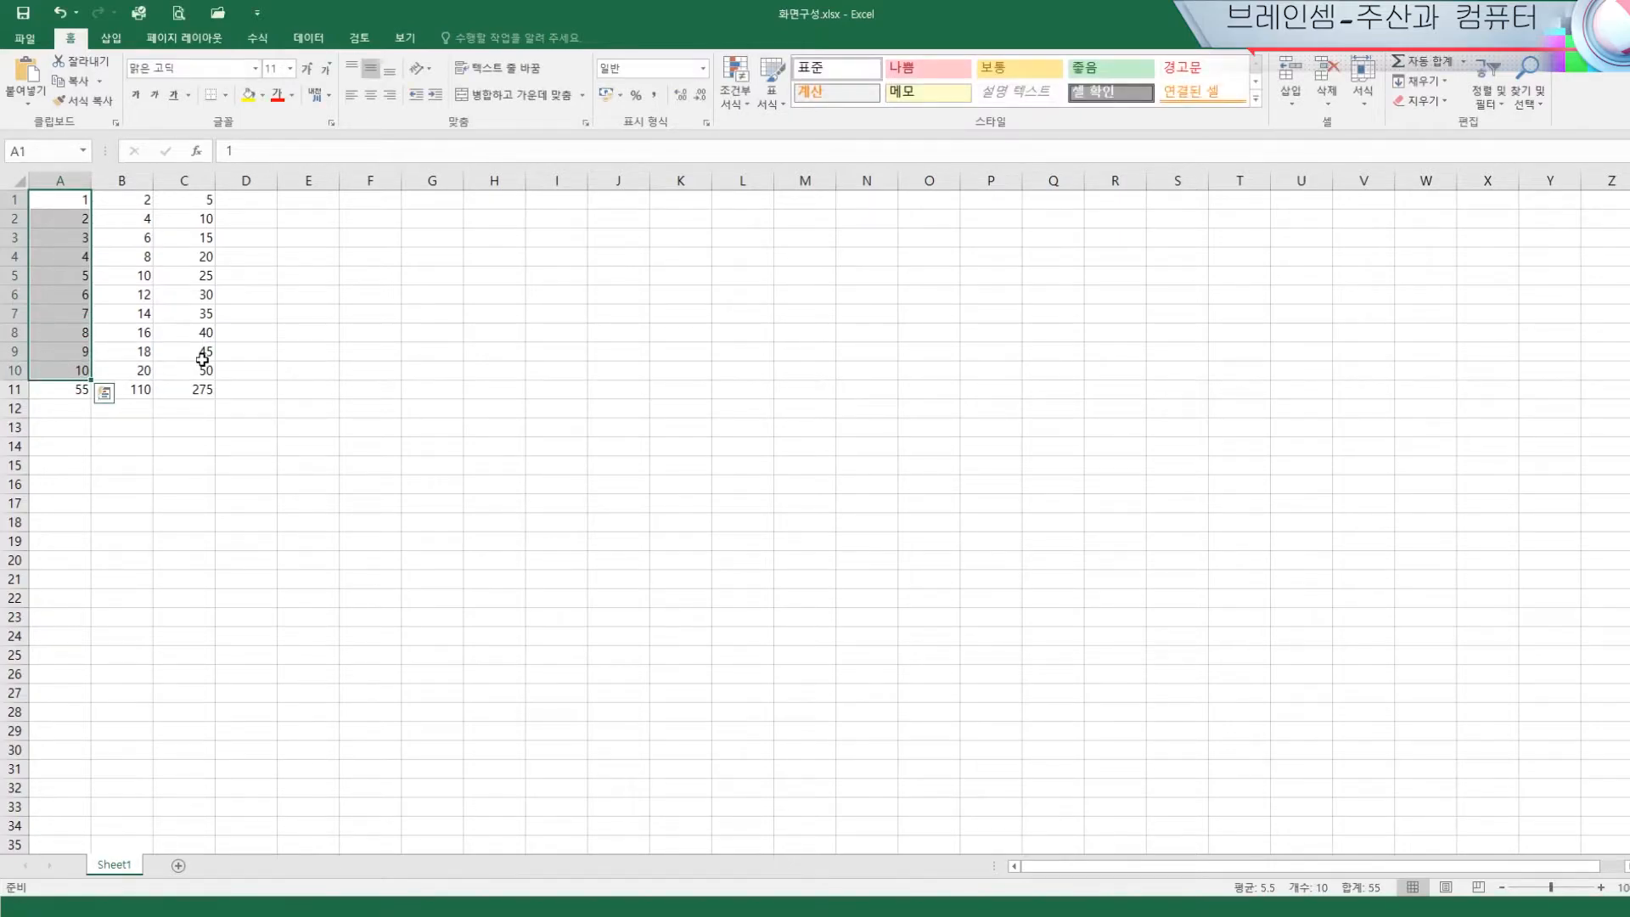
pyautogui.click(302, 427)
pyautogui.click(152, 389)
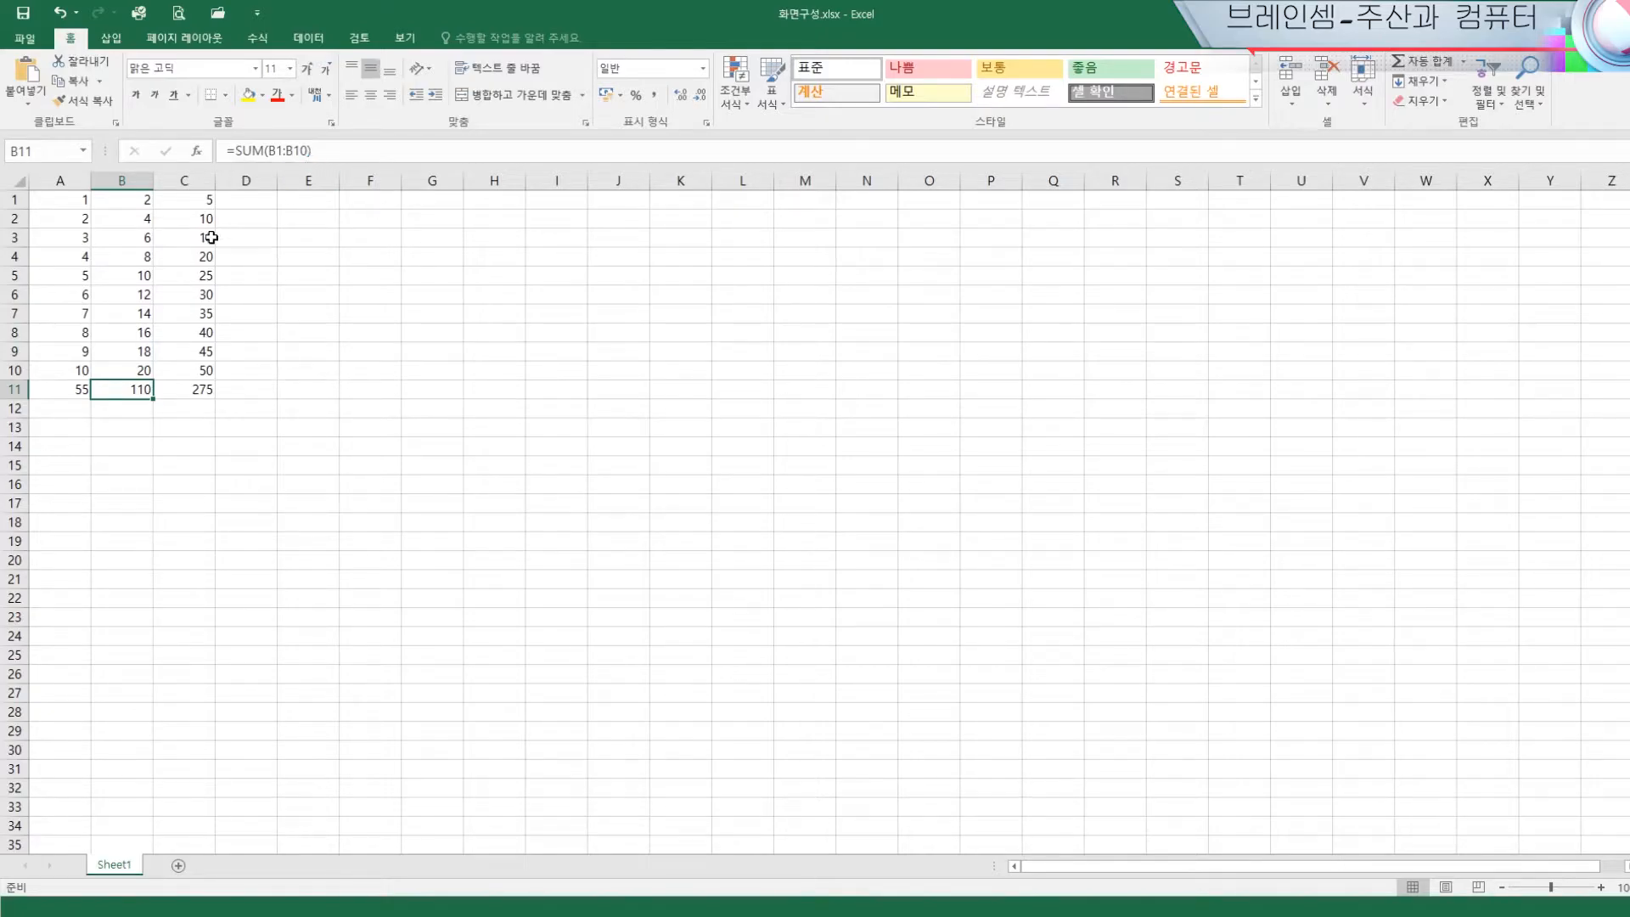
pyautogui.click(206, 390)
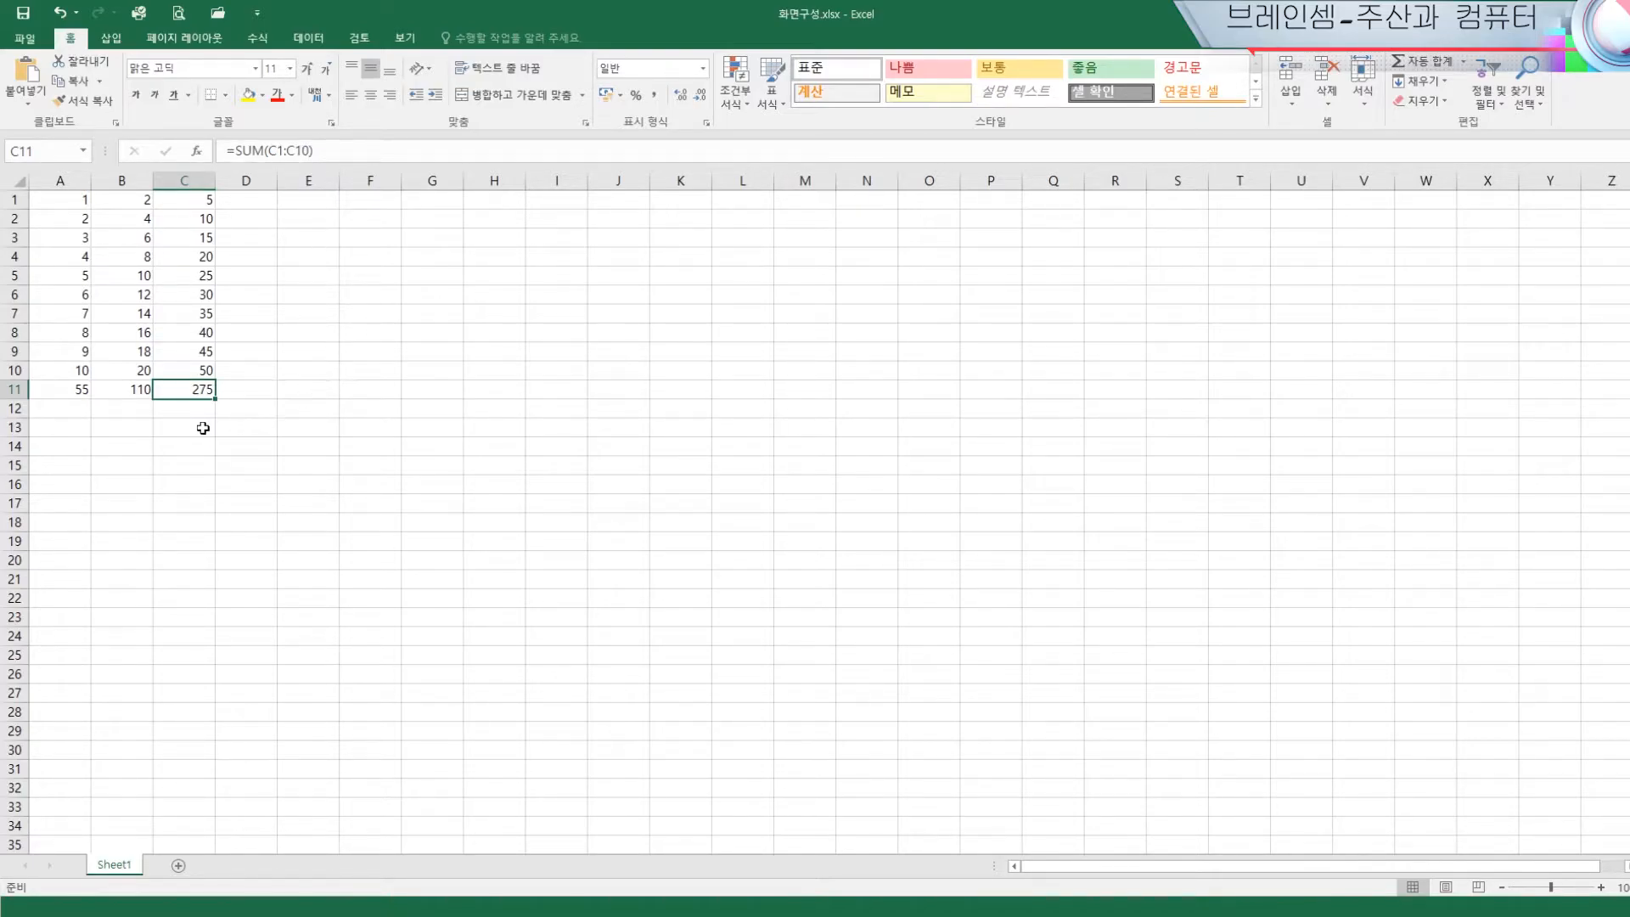
# Clear the column totals in the range A11:C11
pyautogui.click(56, 390)
pyautogui.moveTo(56, 390); pyautogui.dragTo(202, 394)
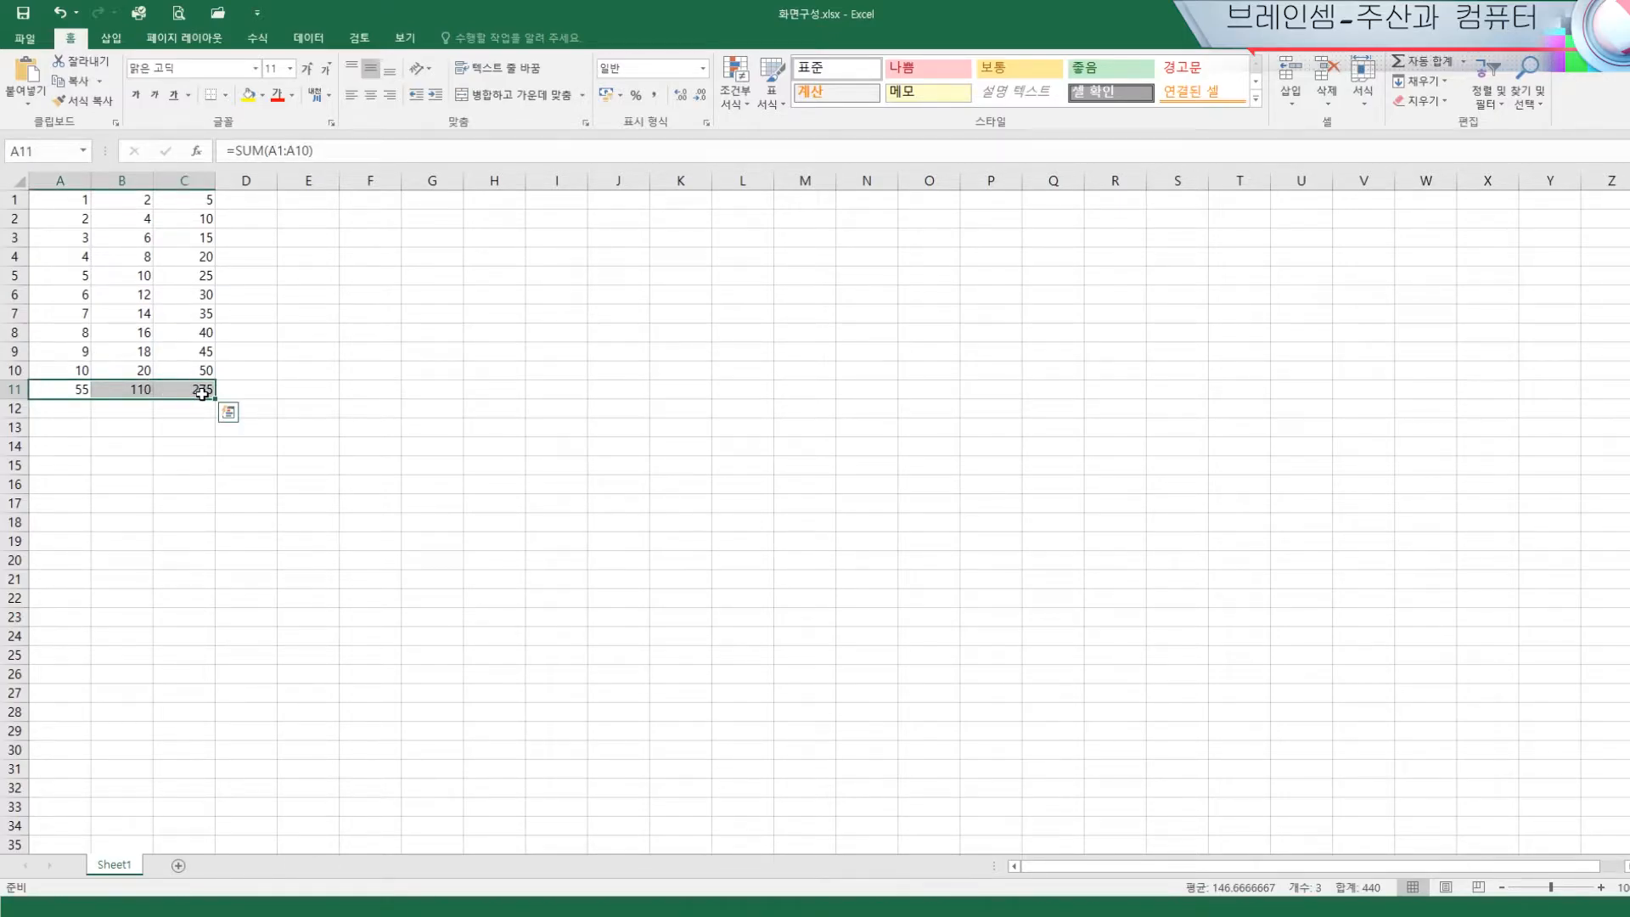
pyautogui.press('Delete')
pyautogui.click(370, 406)
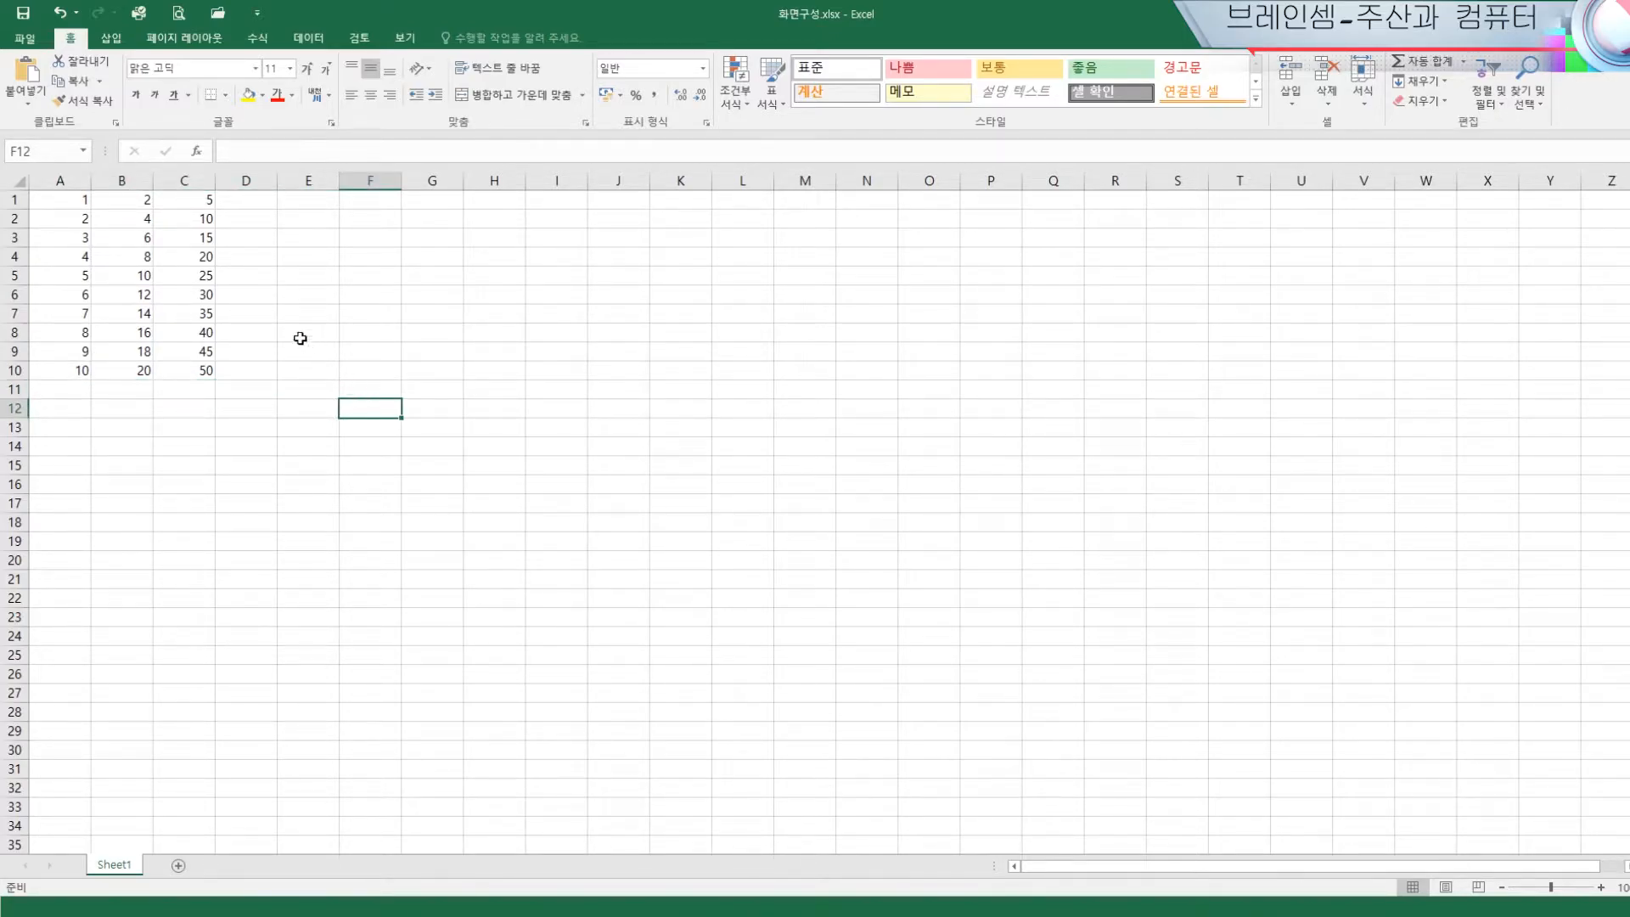
# Total the columns of A1:C10 into row 11 at once with AutoSum and check the formulas in A11, B11 and C11
pyautogui.moveTo(56, 199); pyautogui.dragTo(195, 374)
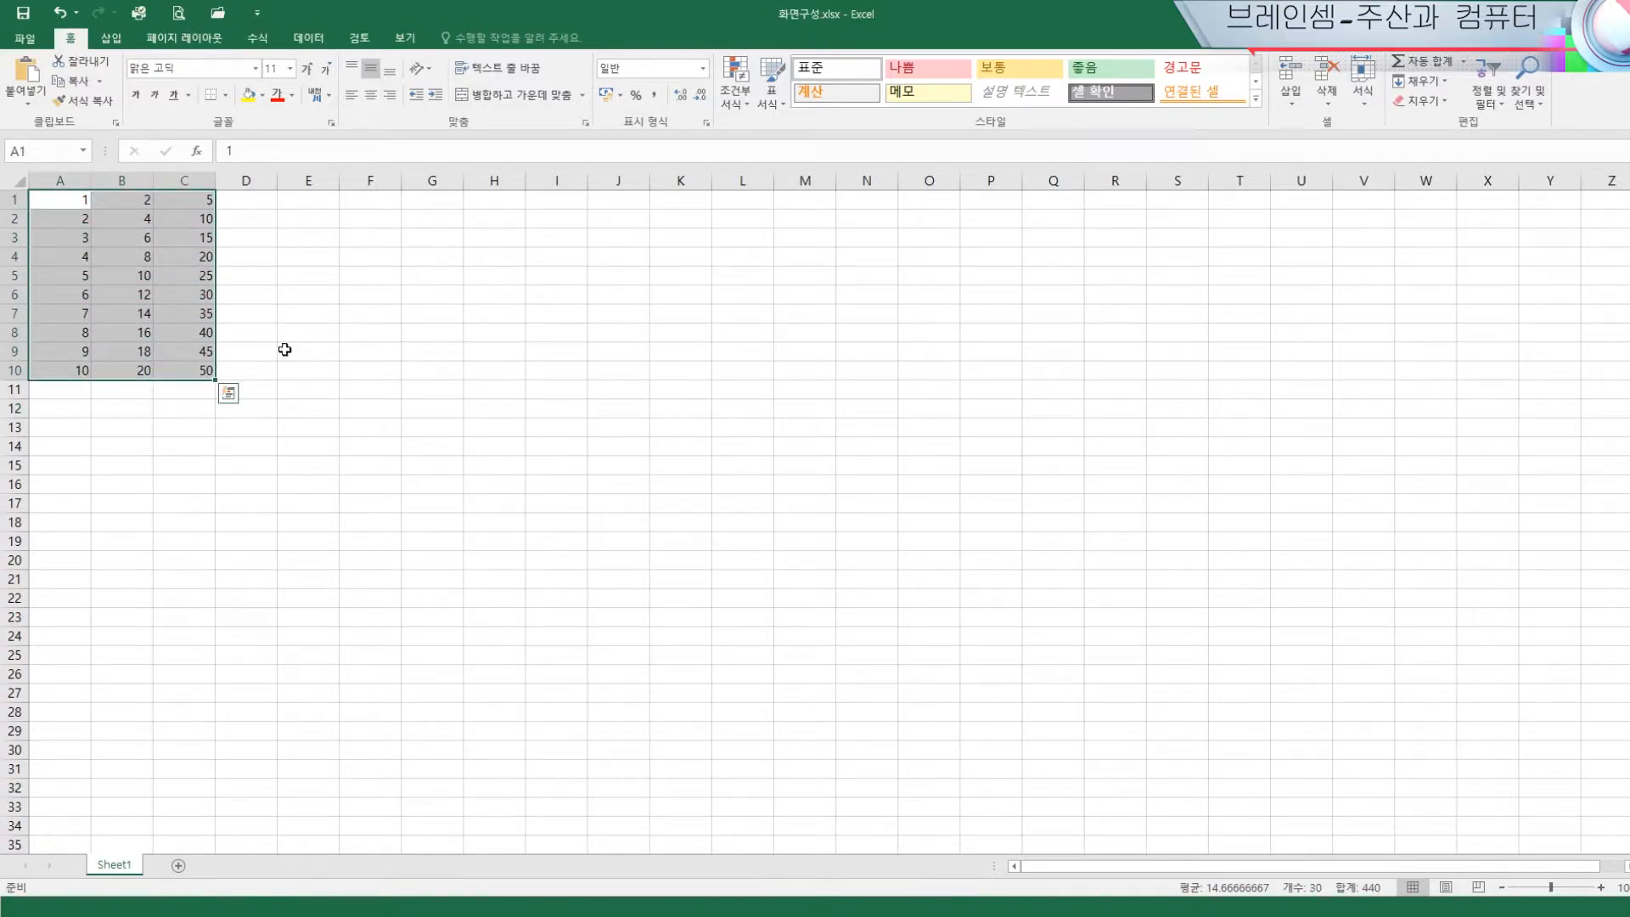
pyautogui.click(1427, 66)
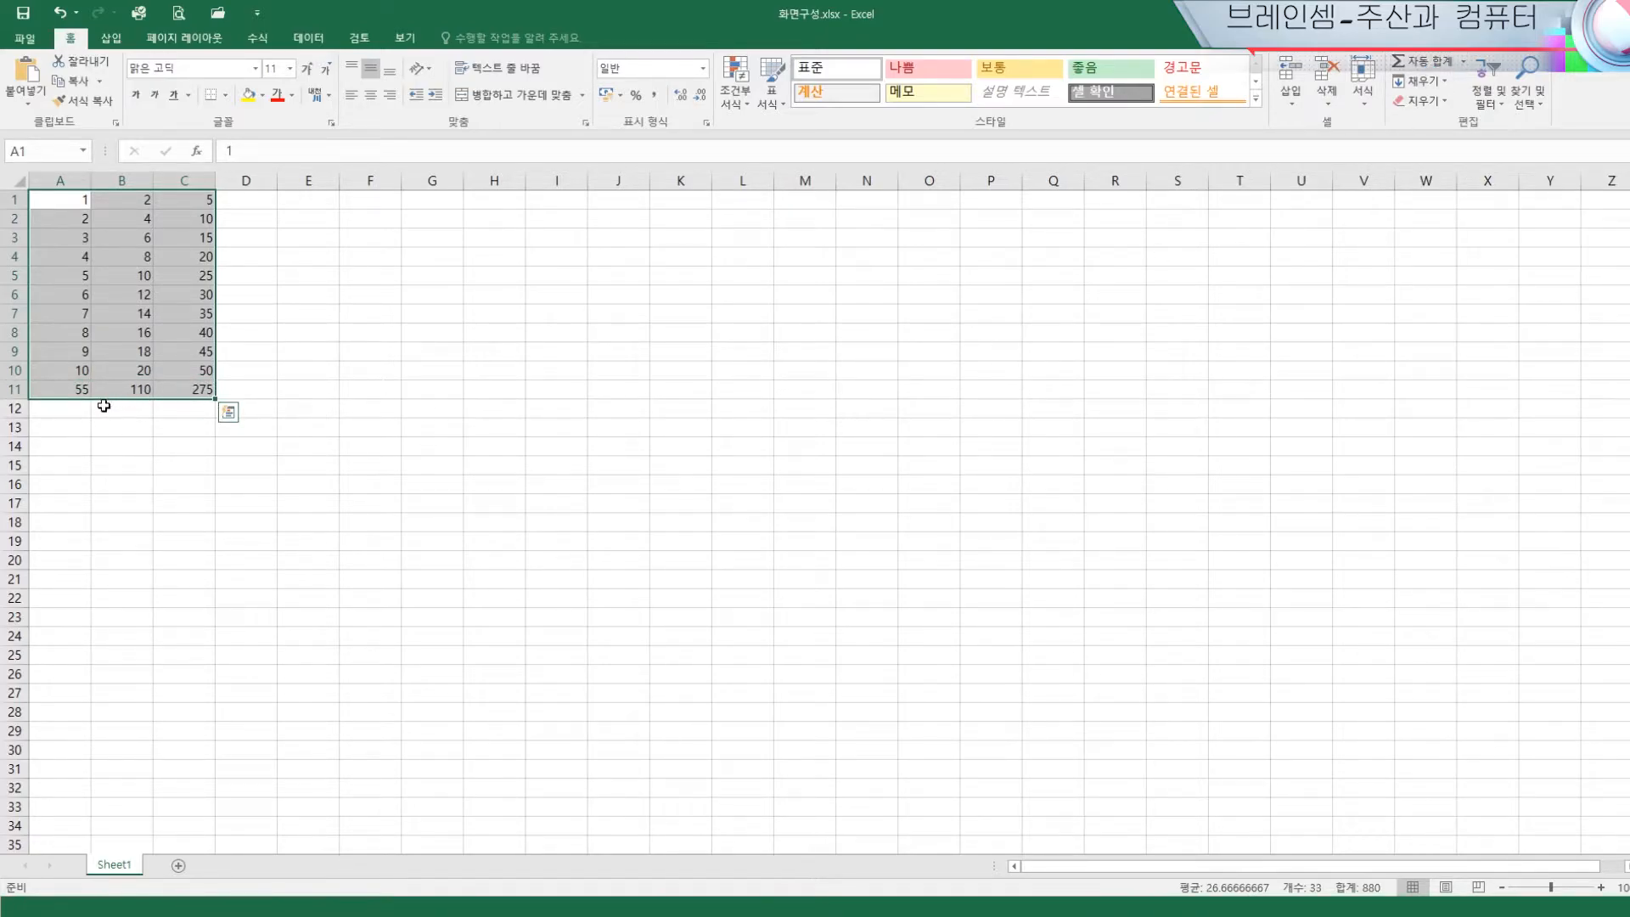
pyautogui.click(77, 390)
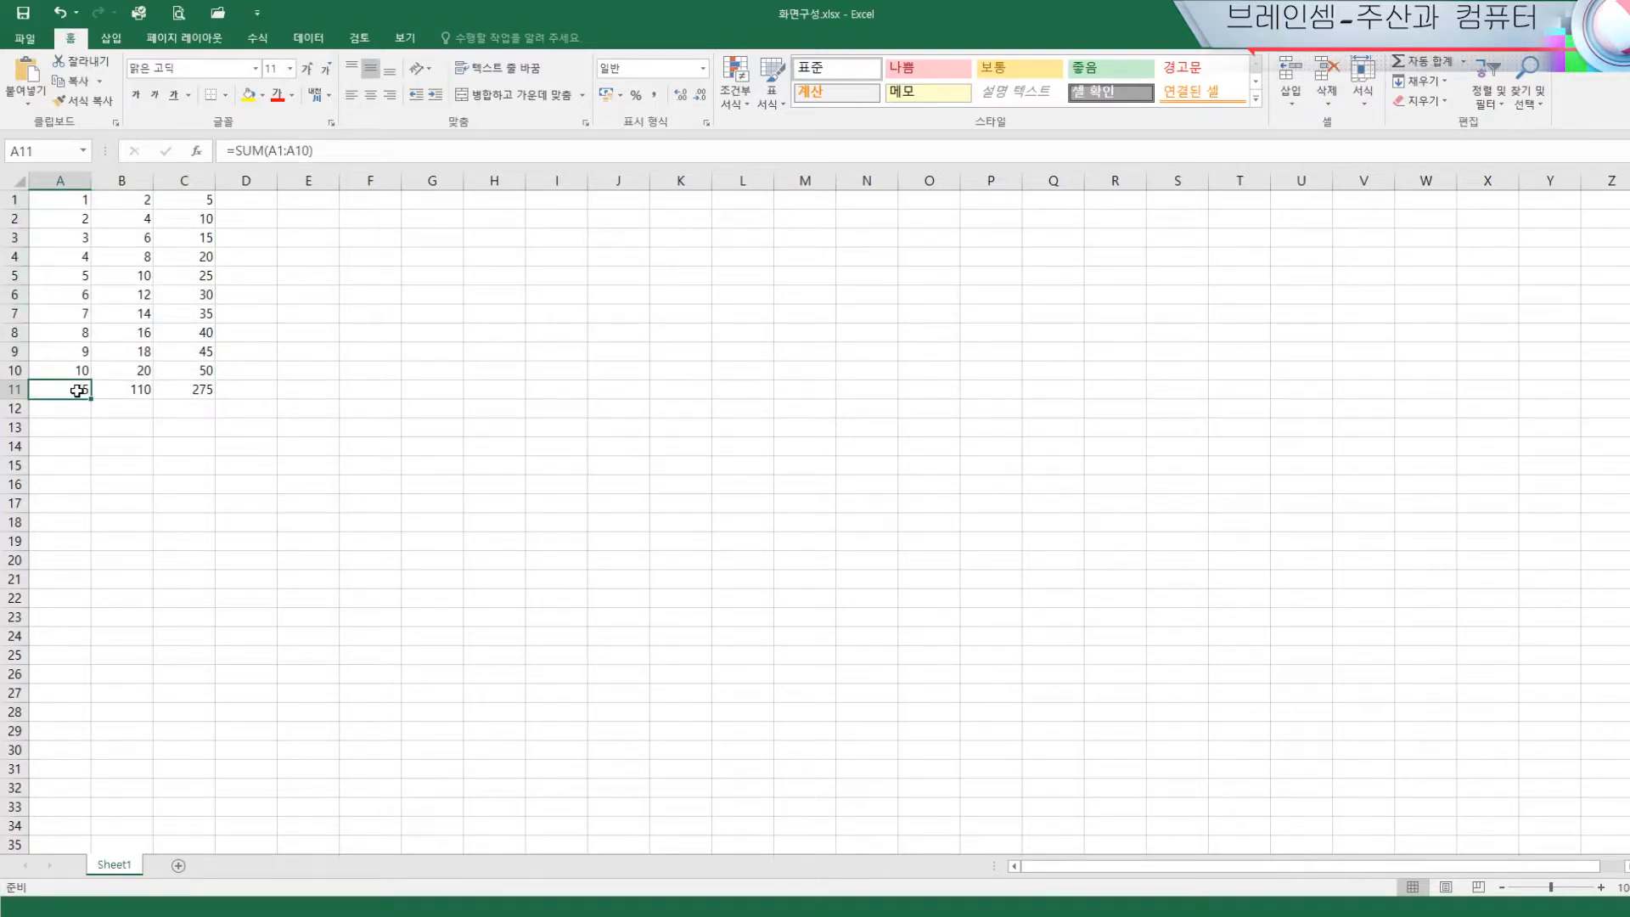
pyautogui.click(138, 391)
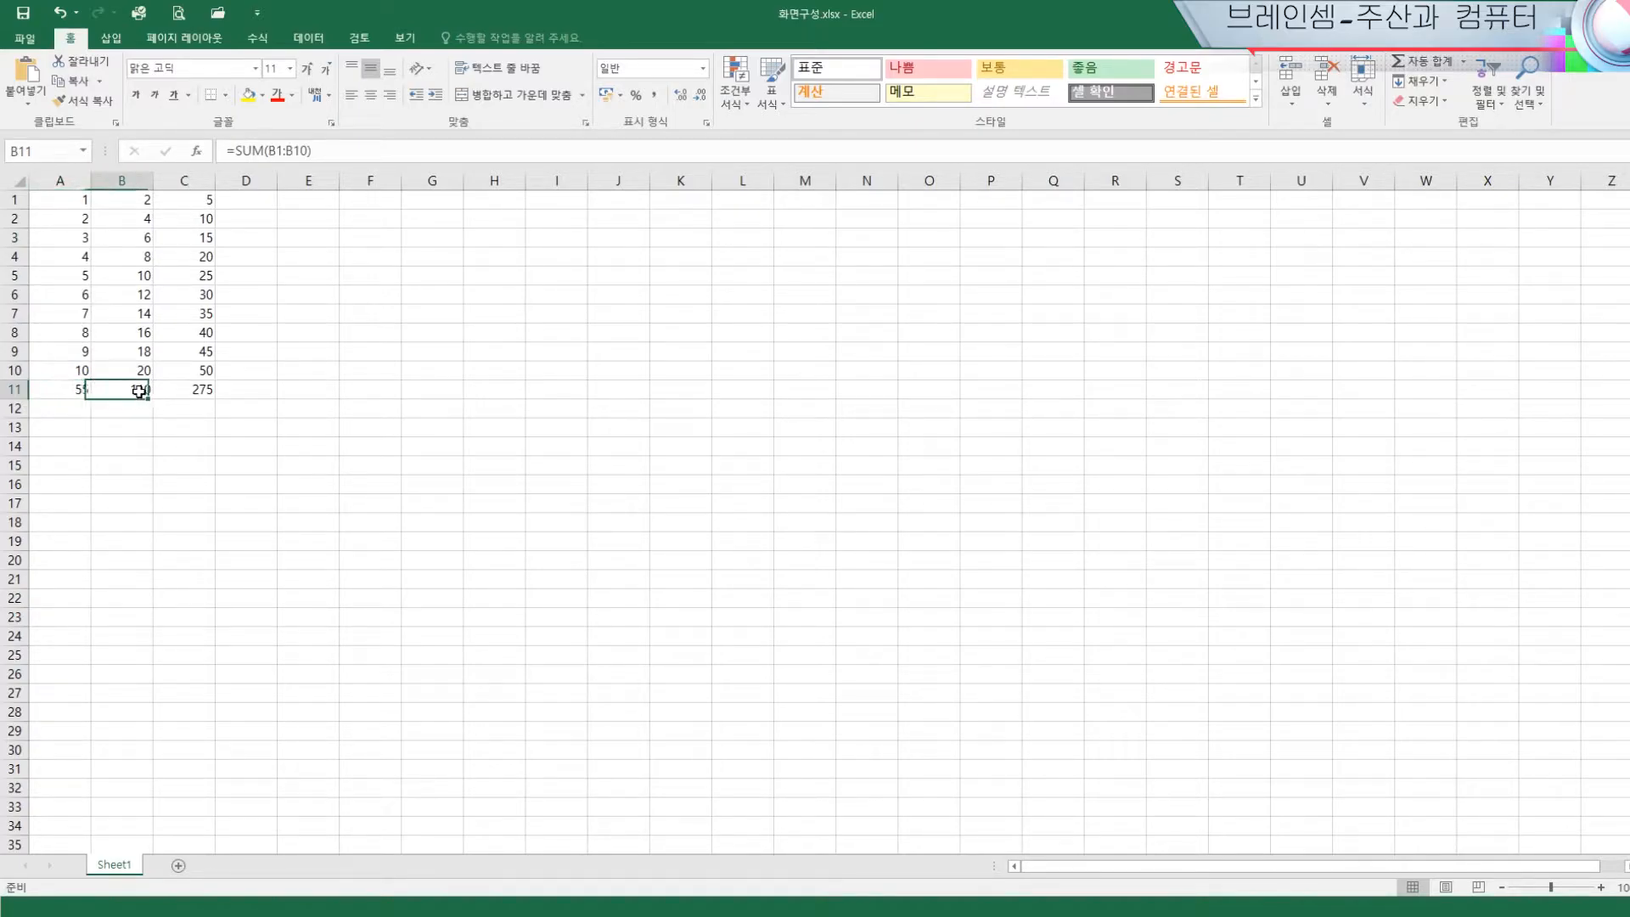
pyautogui.click(191, 393)
pyautogui.click(374, 429)
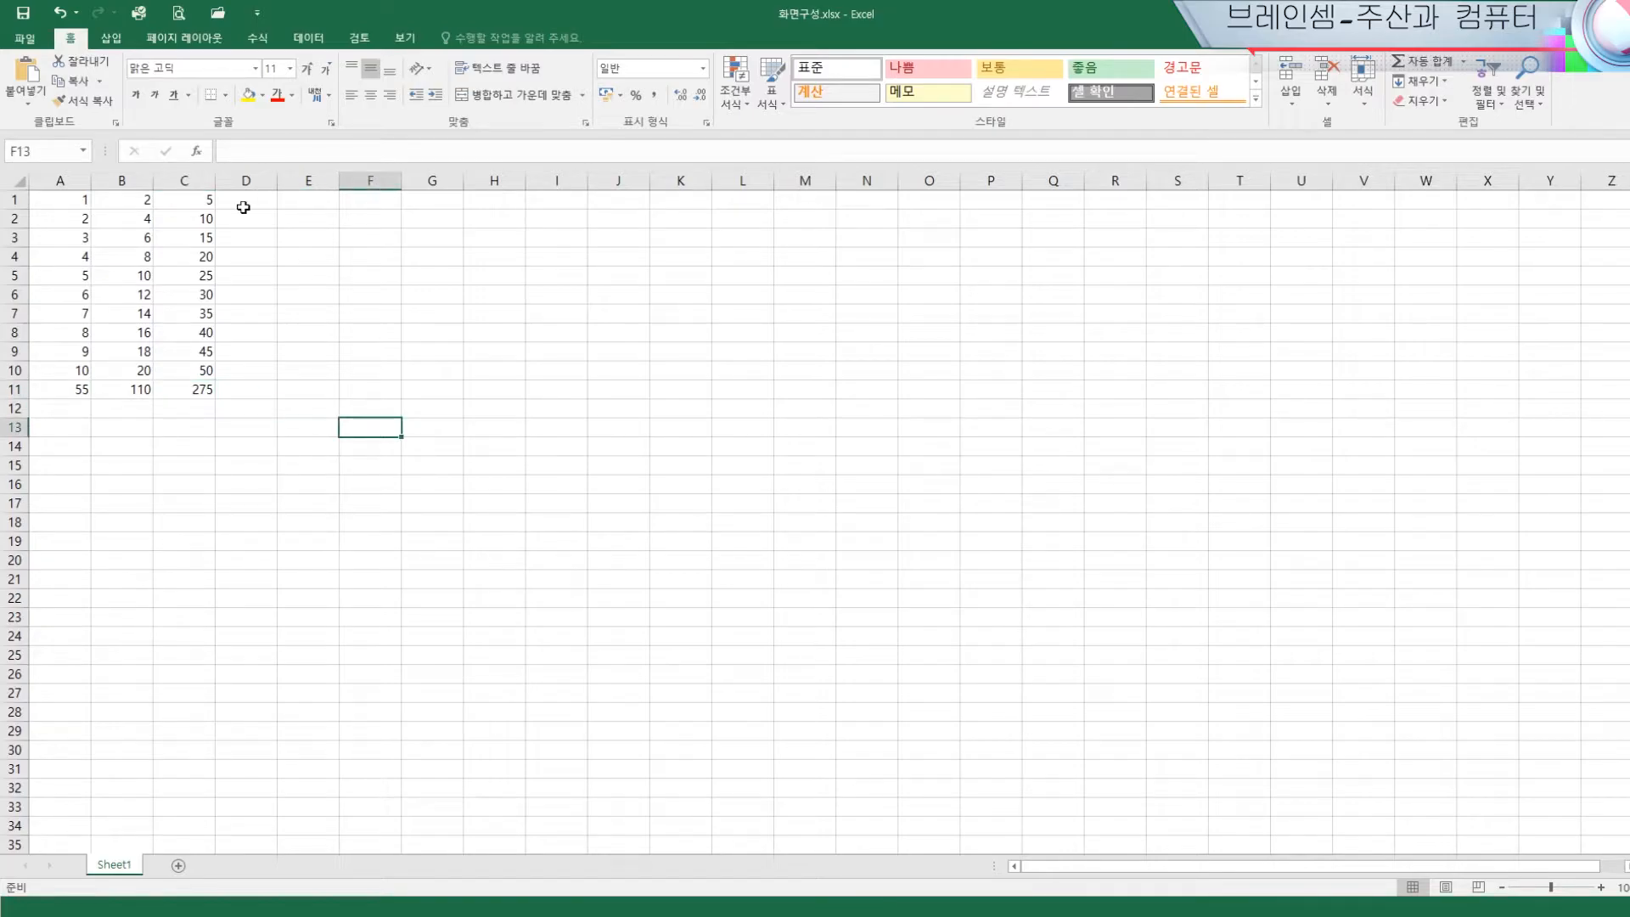
# Total each row of columns A to C into D1:D10 by applying AutoSum to the range A1:D10
pyautogui.moveTo(68, 202); pyautogui.dragTo(123, 203)
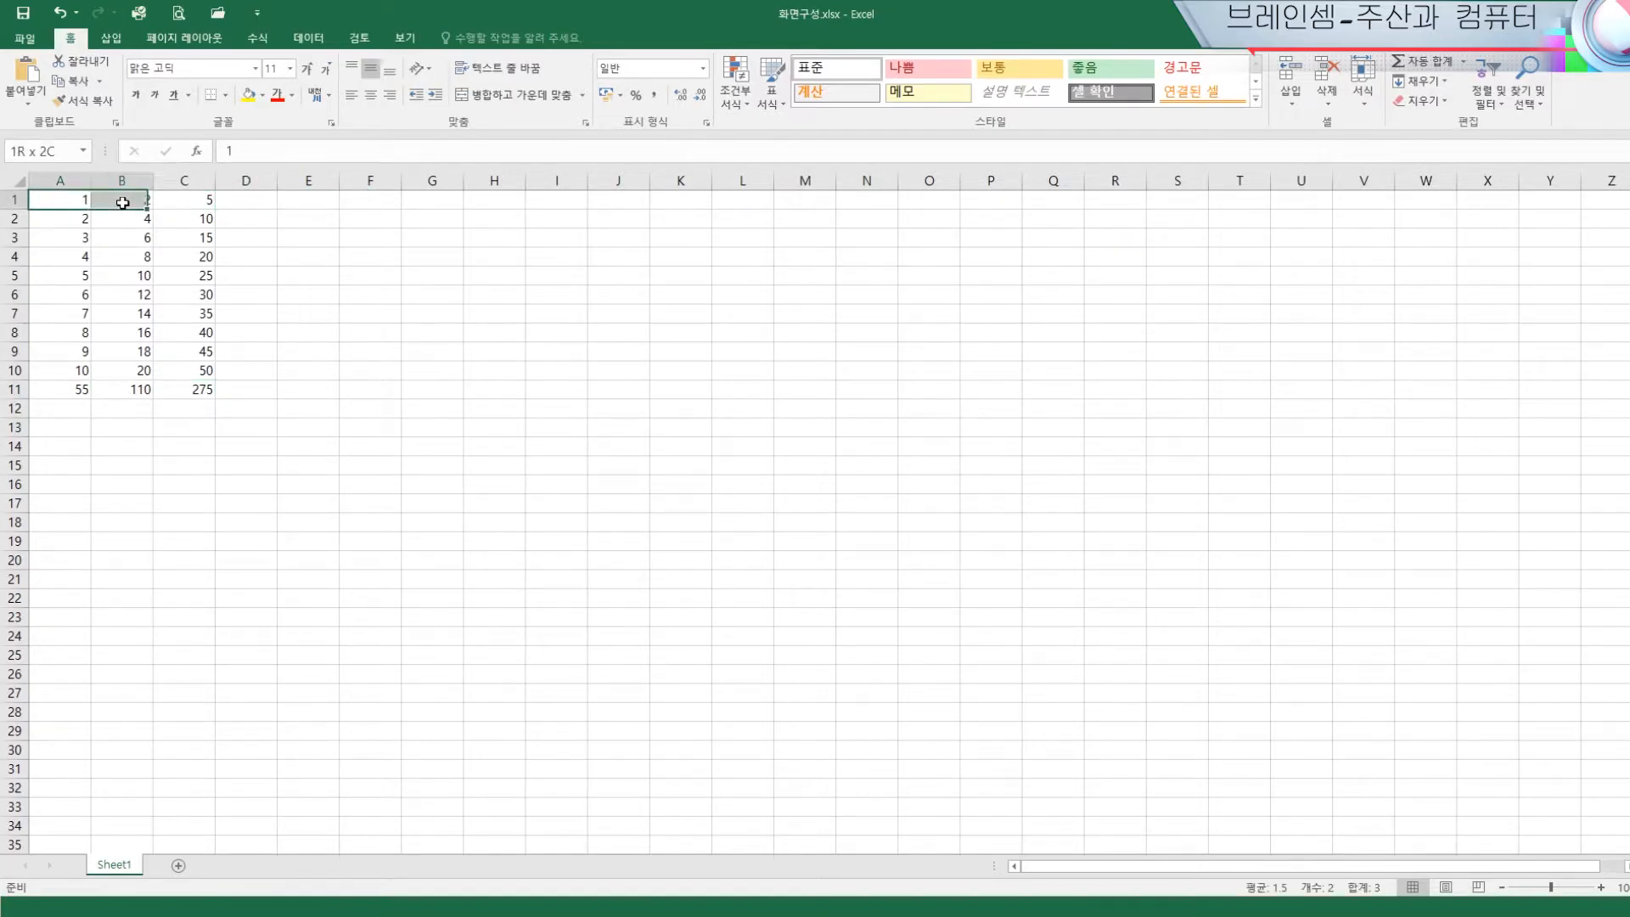
pyautogui.click(259, 201)
pyautogui.click(254, 222)
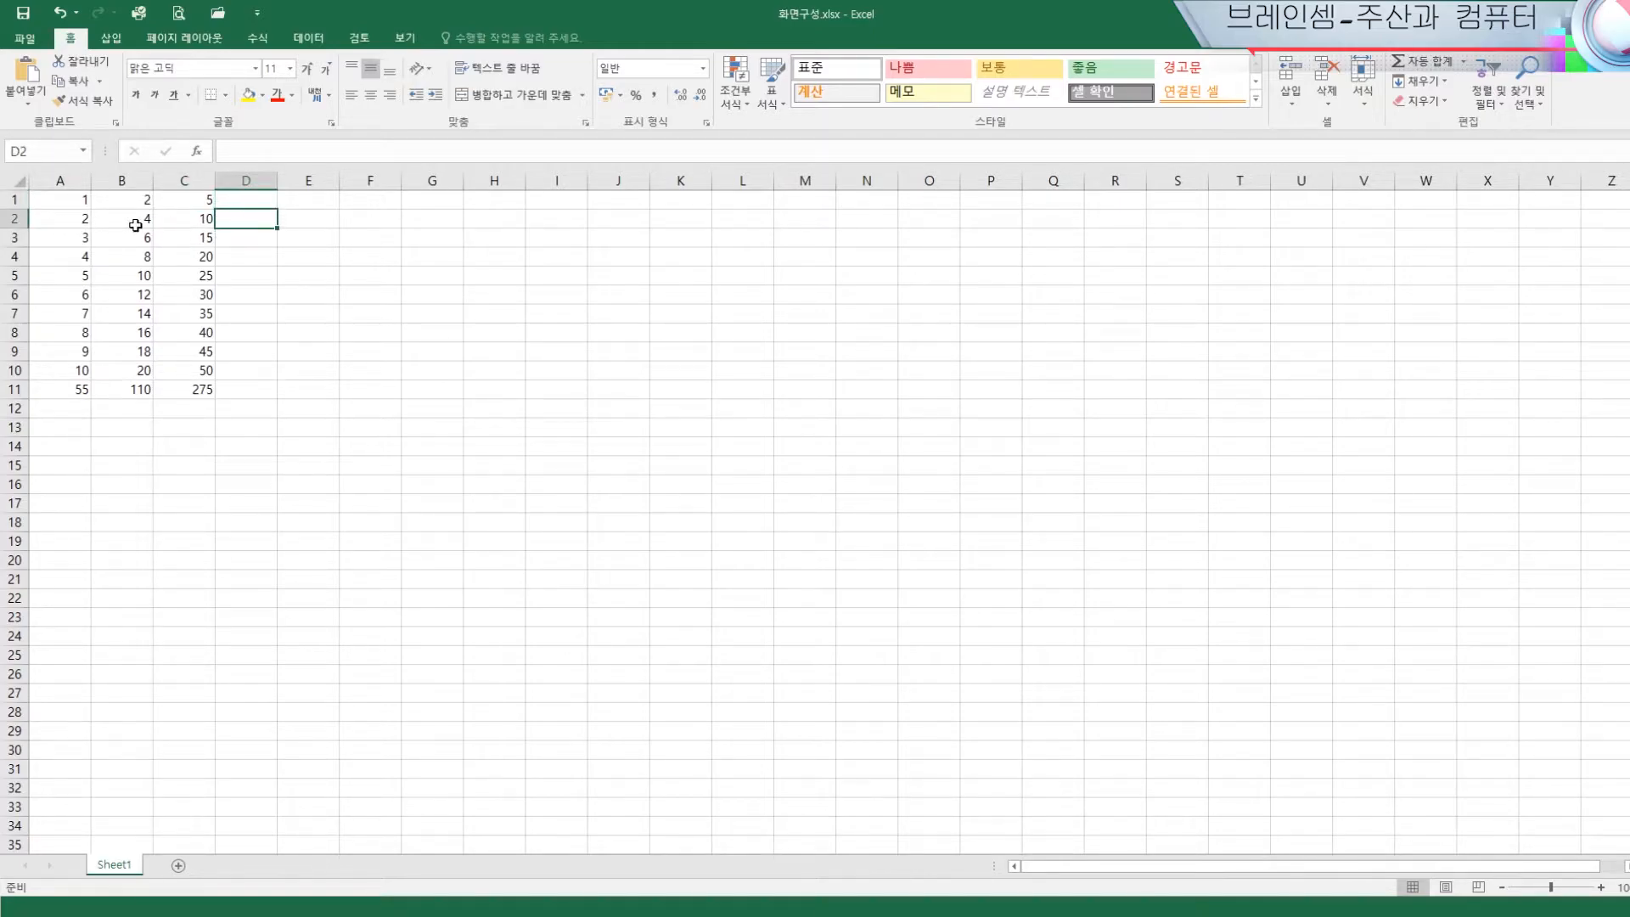
pyautogui.click(499, 371)
pyautogui.moveTo(78, 196); pyautogui.dragTo(189, 372)
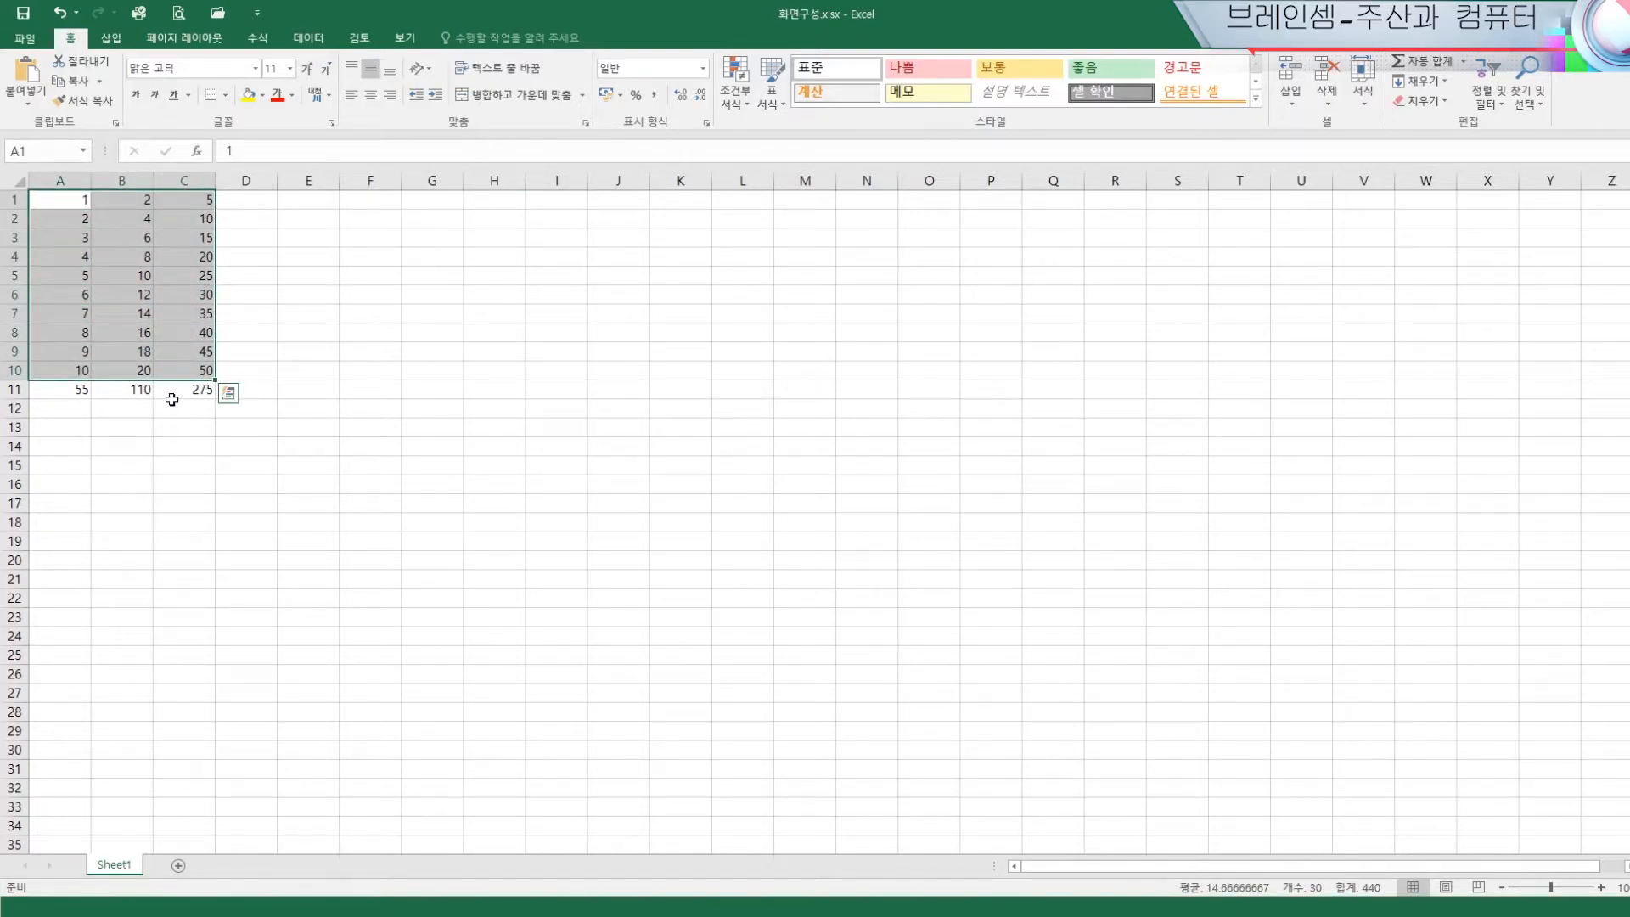
pyautogui.moveTo(59, 199); pyautogui.dragTo(244, 368)
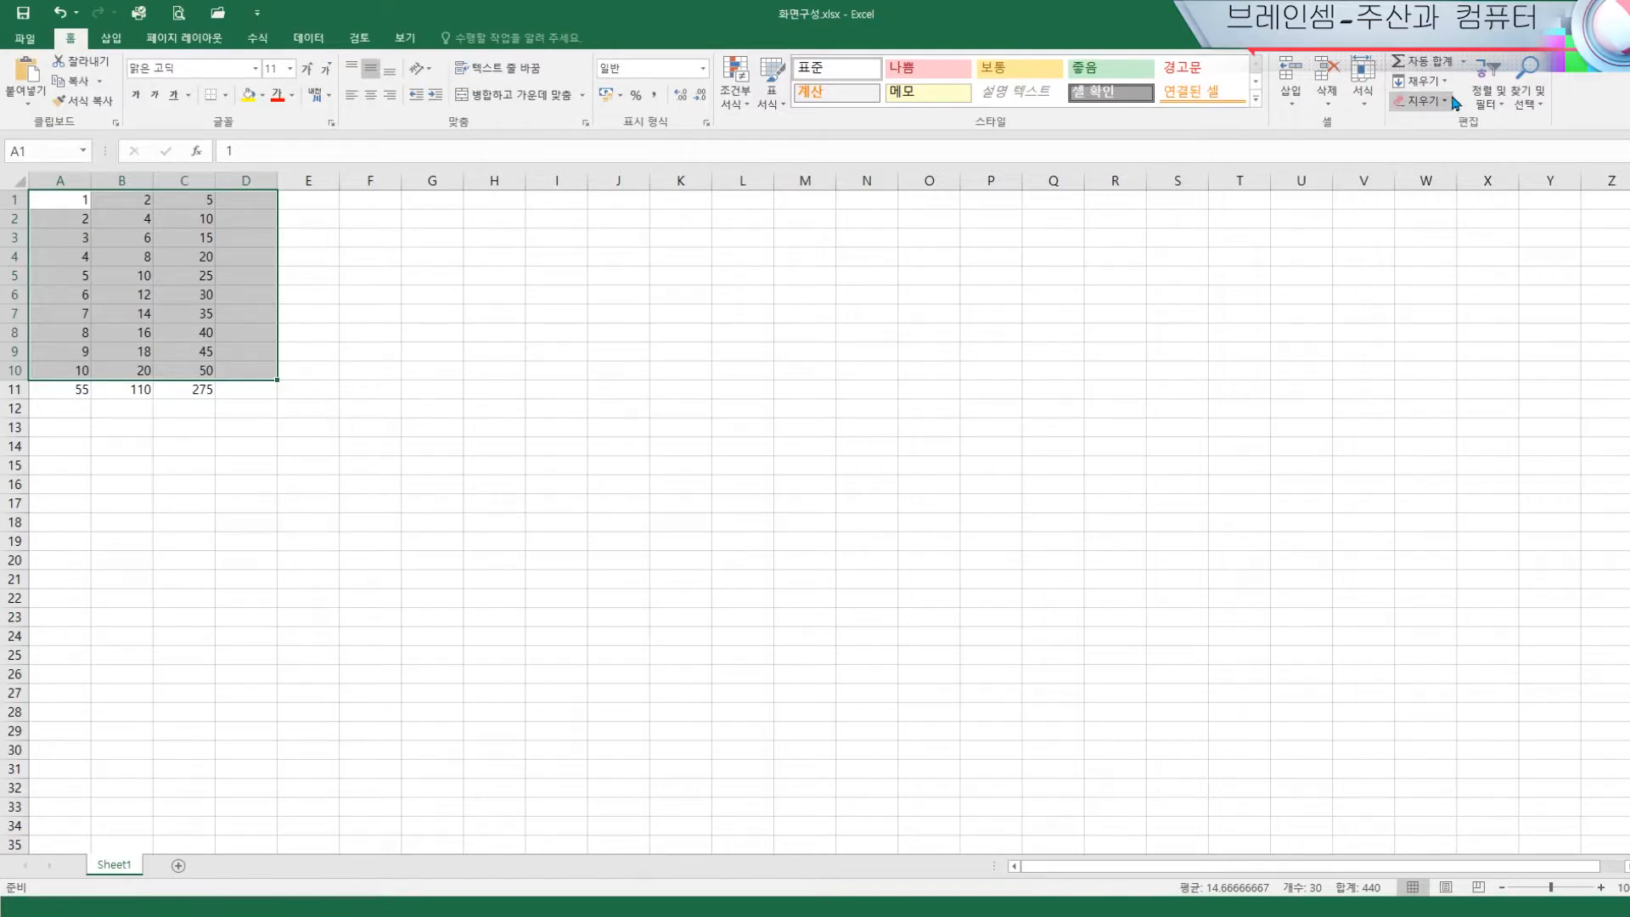
pyautogui.click(1435, 68)
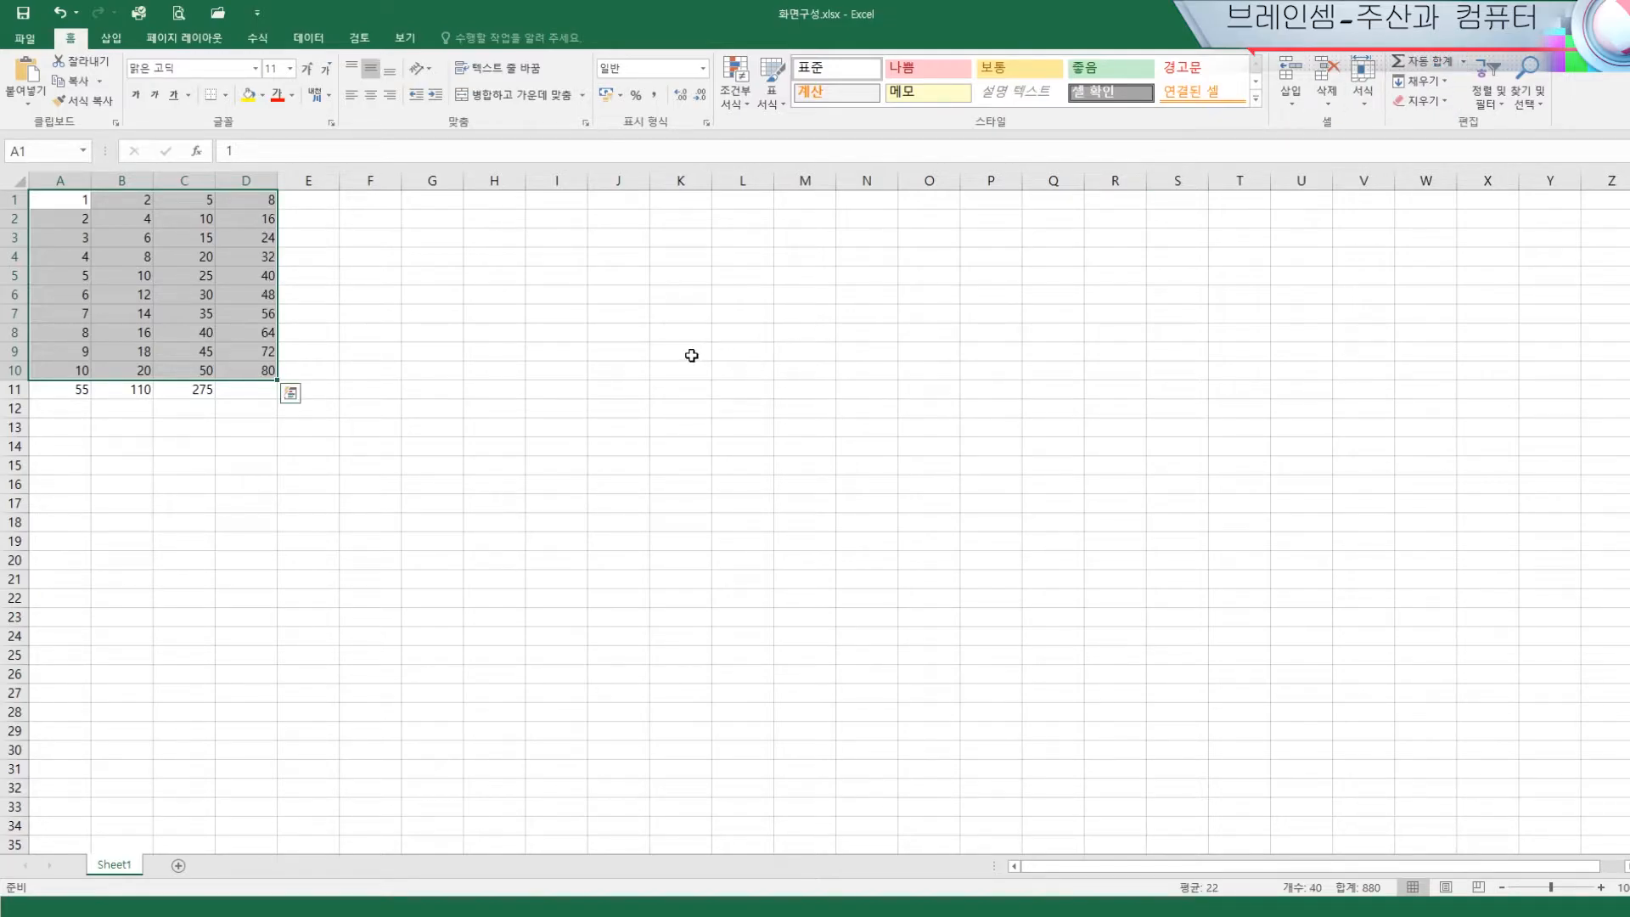
pyautogui.click(459, 338)
# Examine the row total formulas in D1 and D2 and the source cells A1, B1 and C1
pyautogui.click(239, 202)
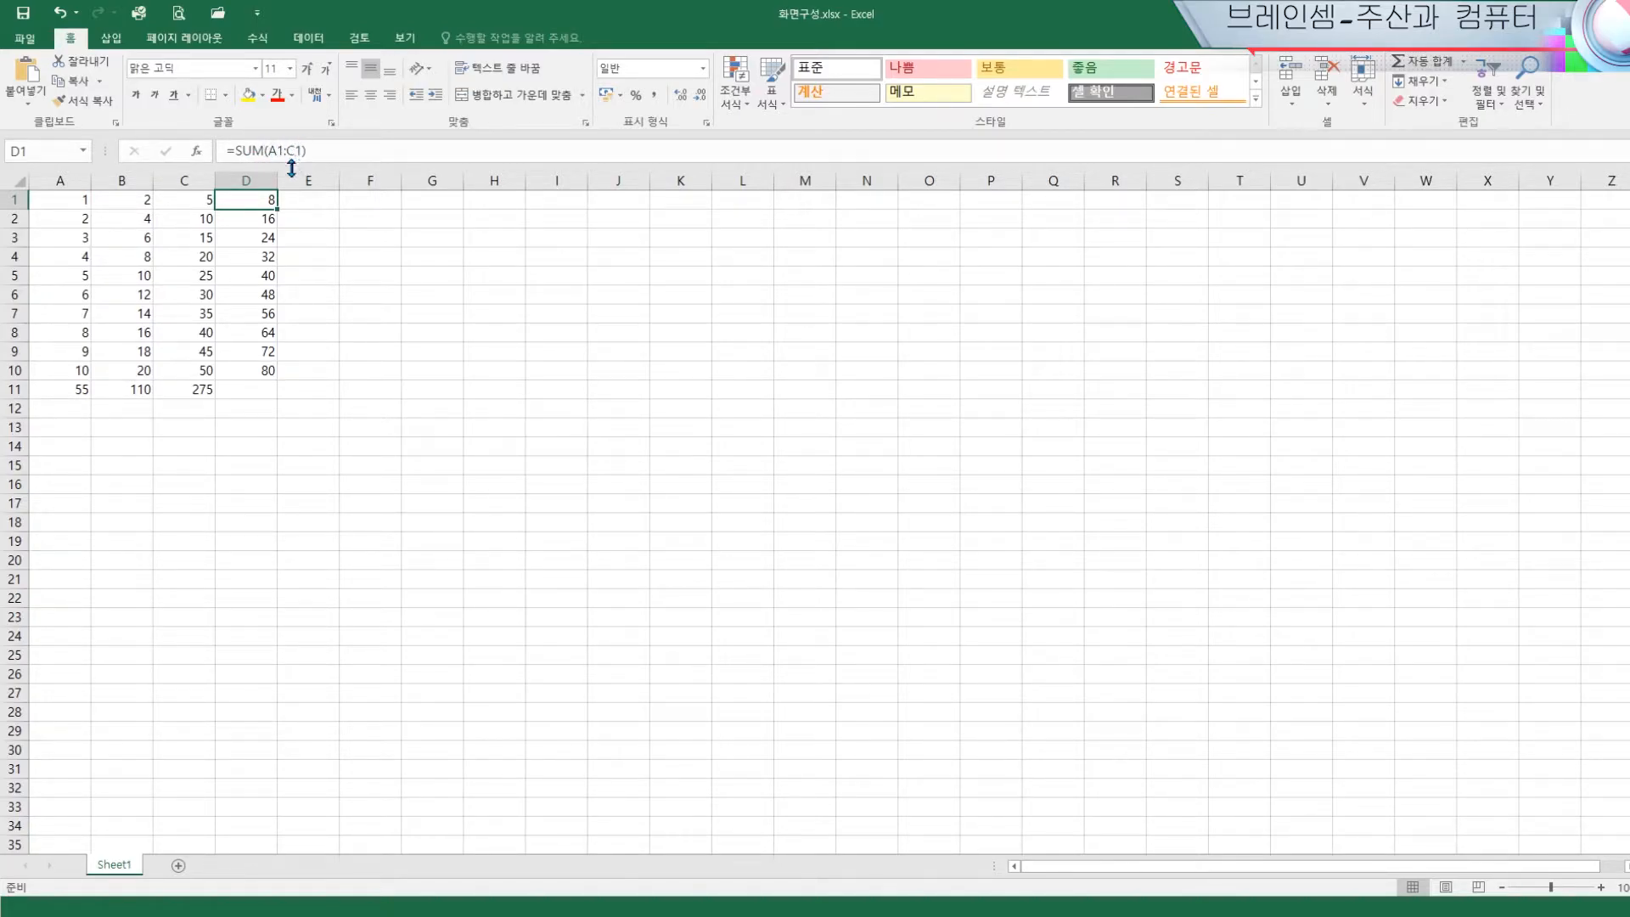
pyautogui.click(67, 208)
pyautogui.click(126, 205)
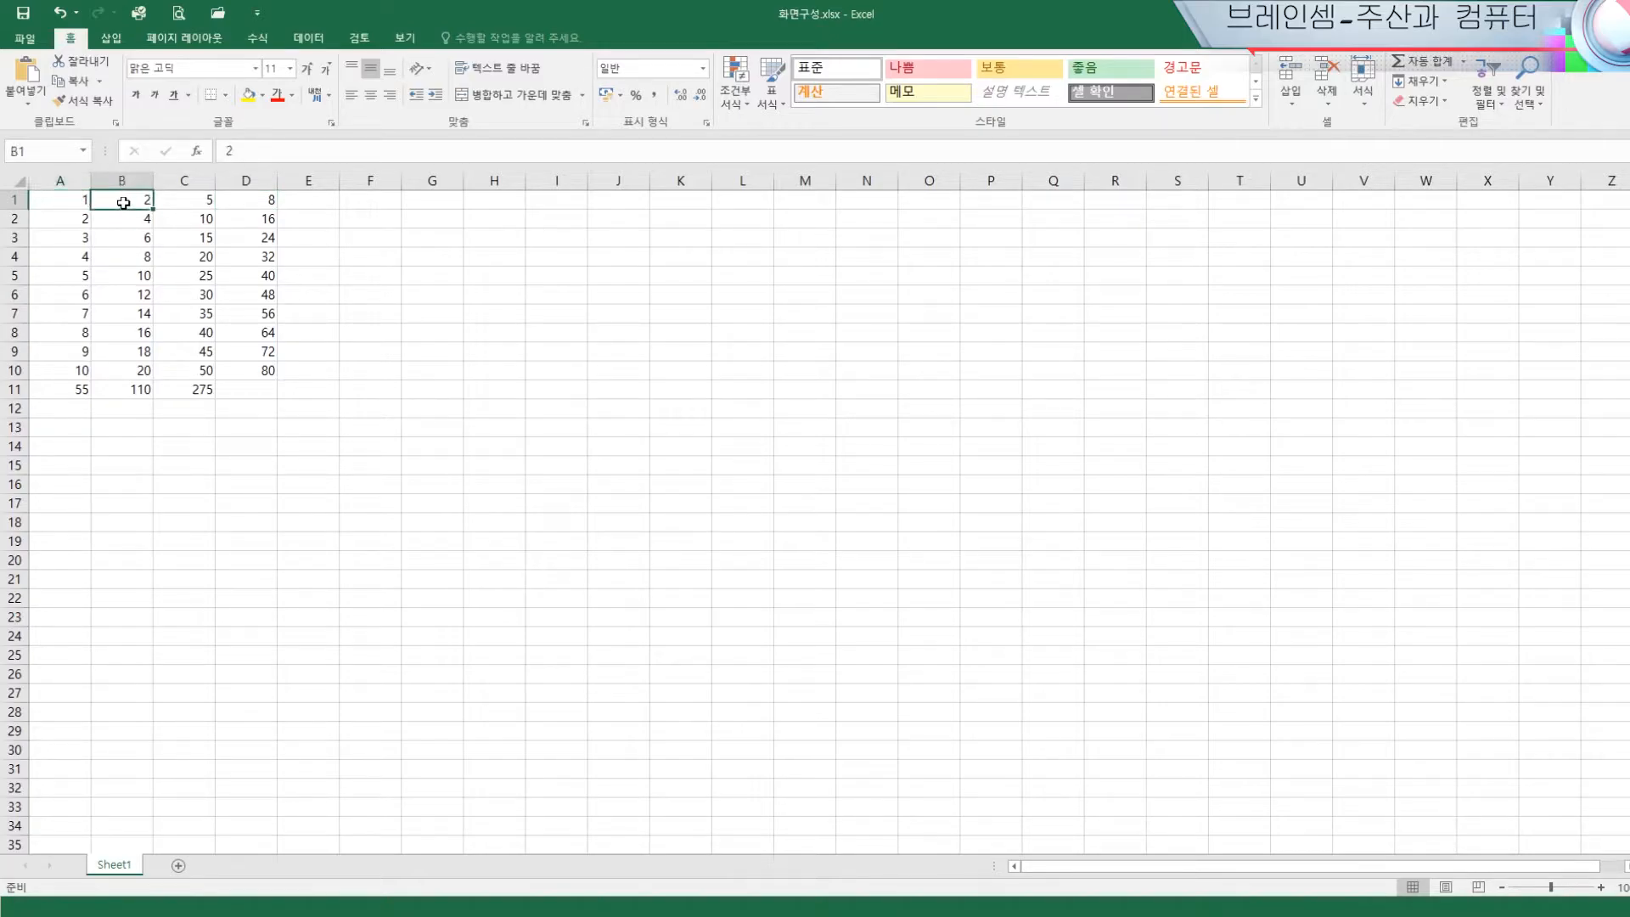
pyautogui.click(181, 201)
pyautogui.click(248, 201)
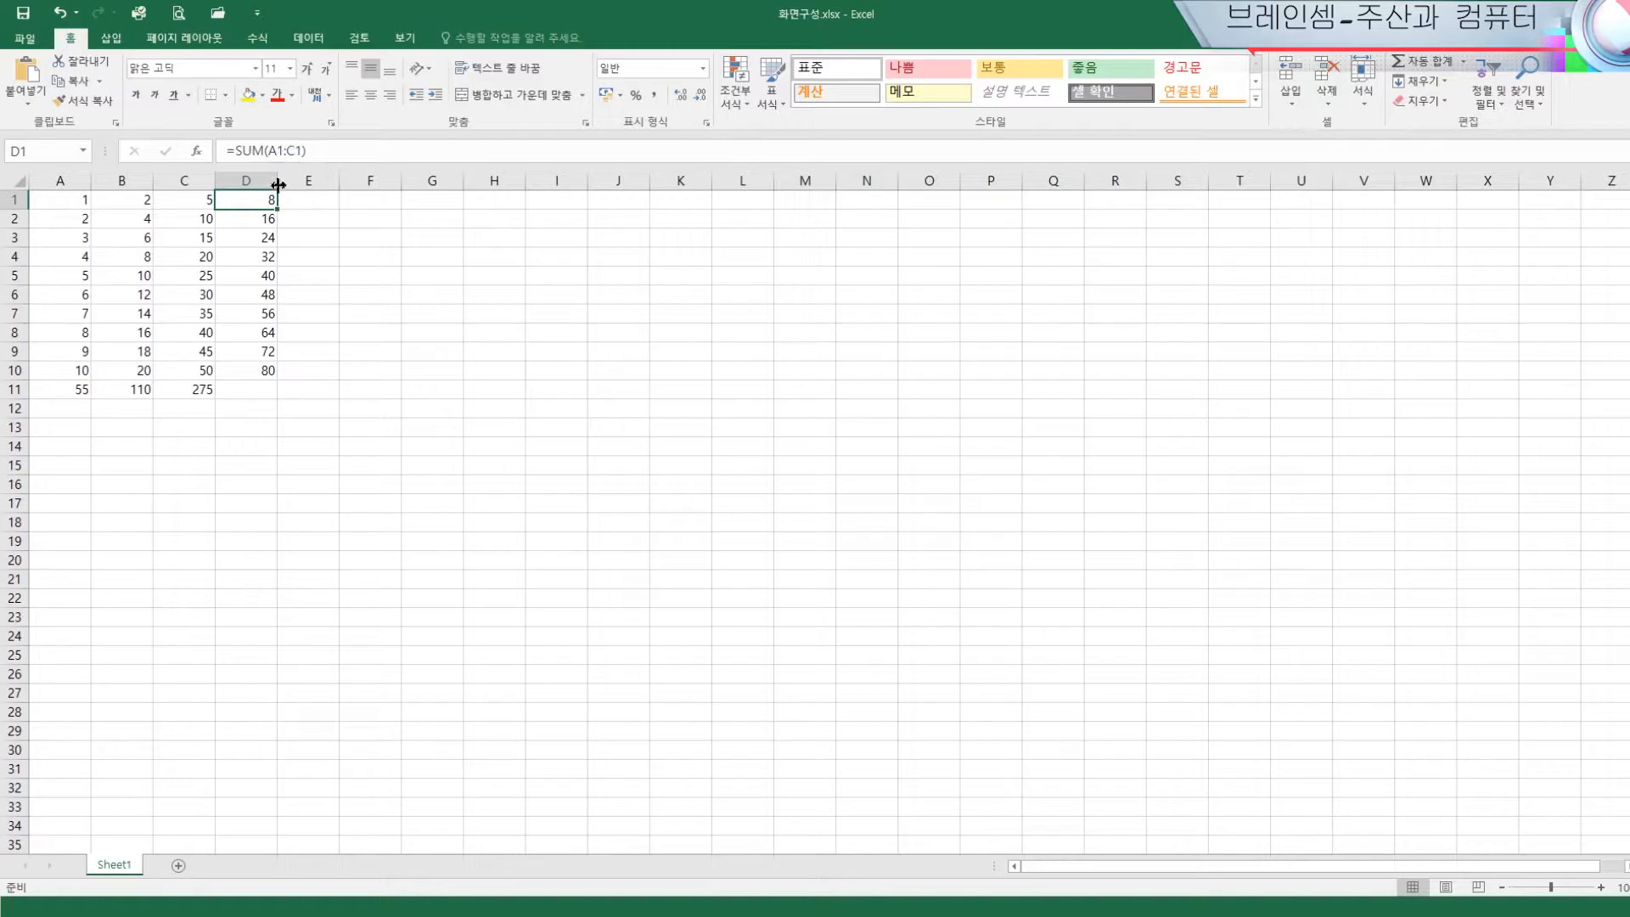
pyautogui.click(266, 222)
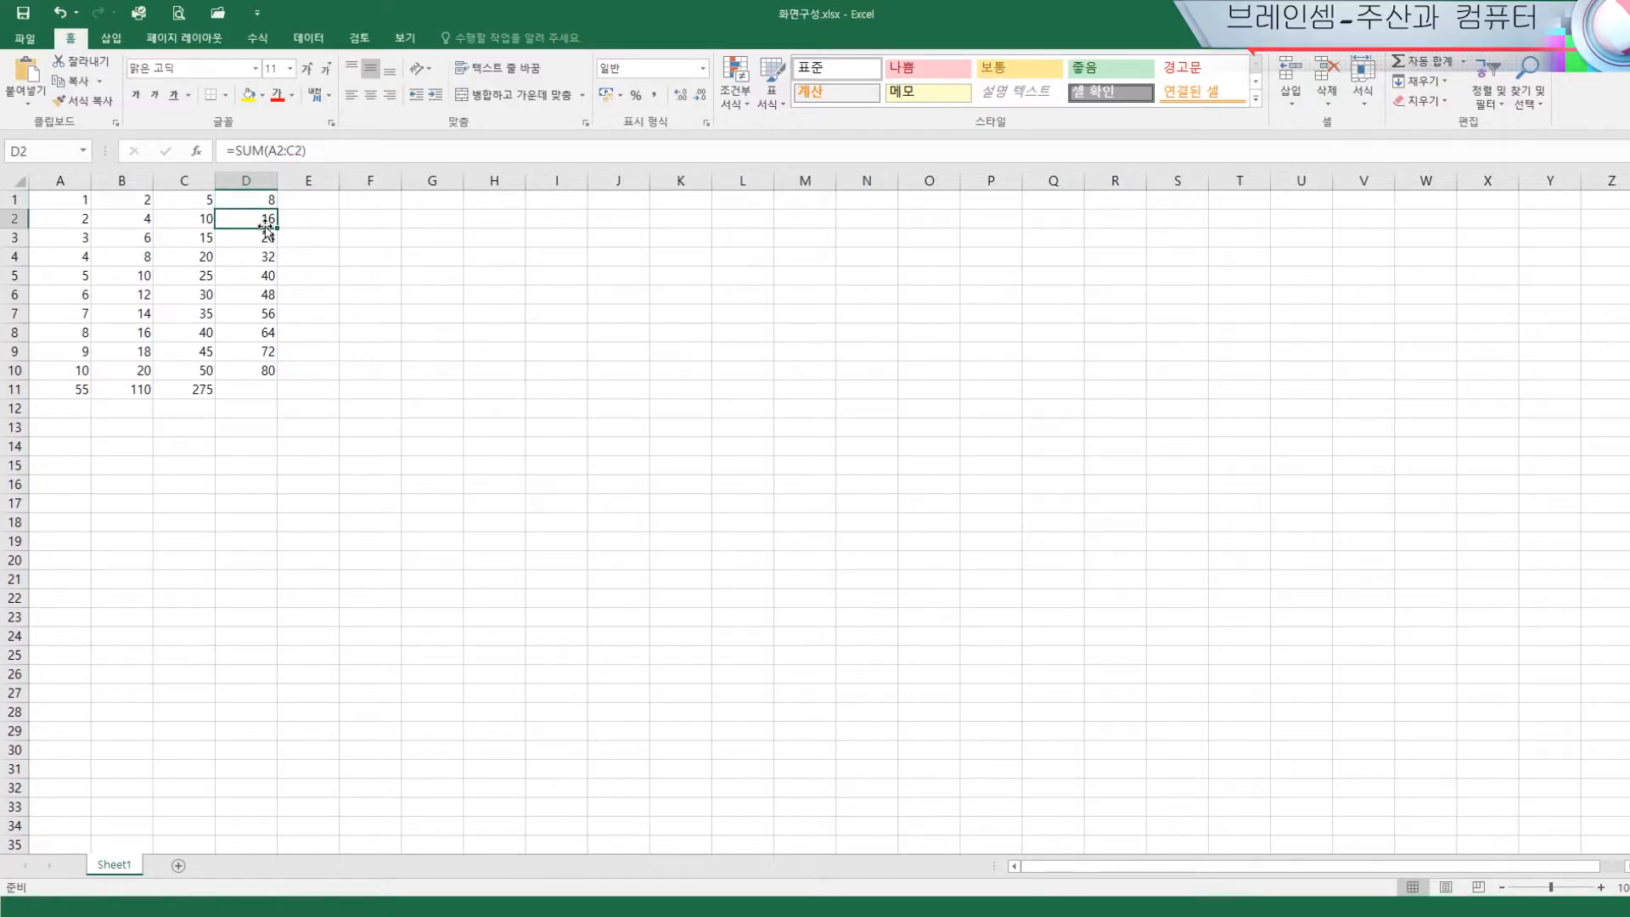
# Examine the row total formulas in D3 and D4, the block A1:D10 and the column totals in A11:C11
pyautogui.click(264, 241)
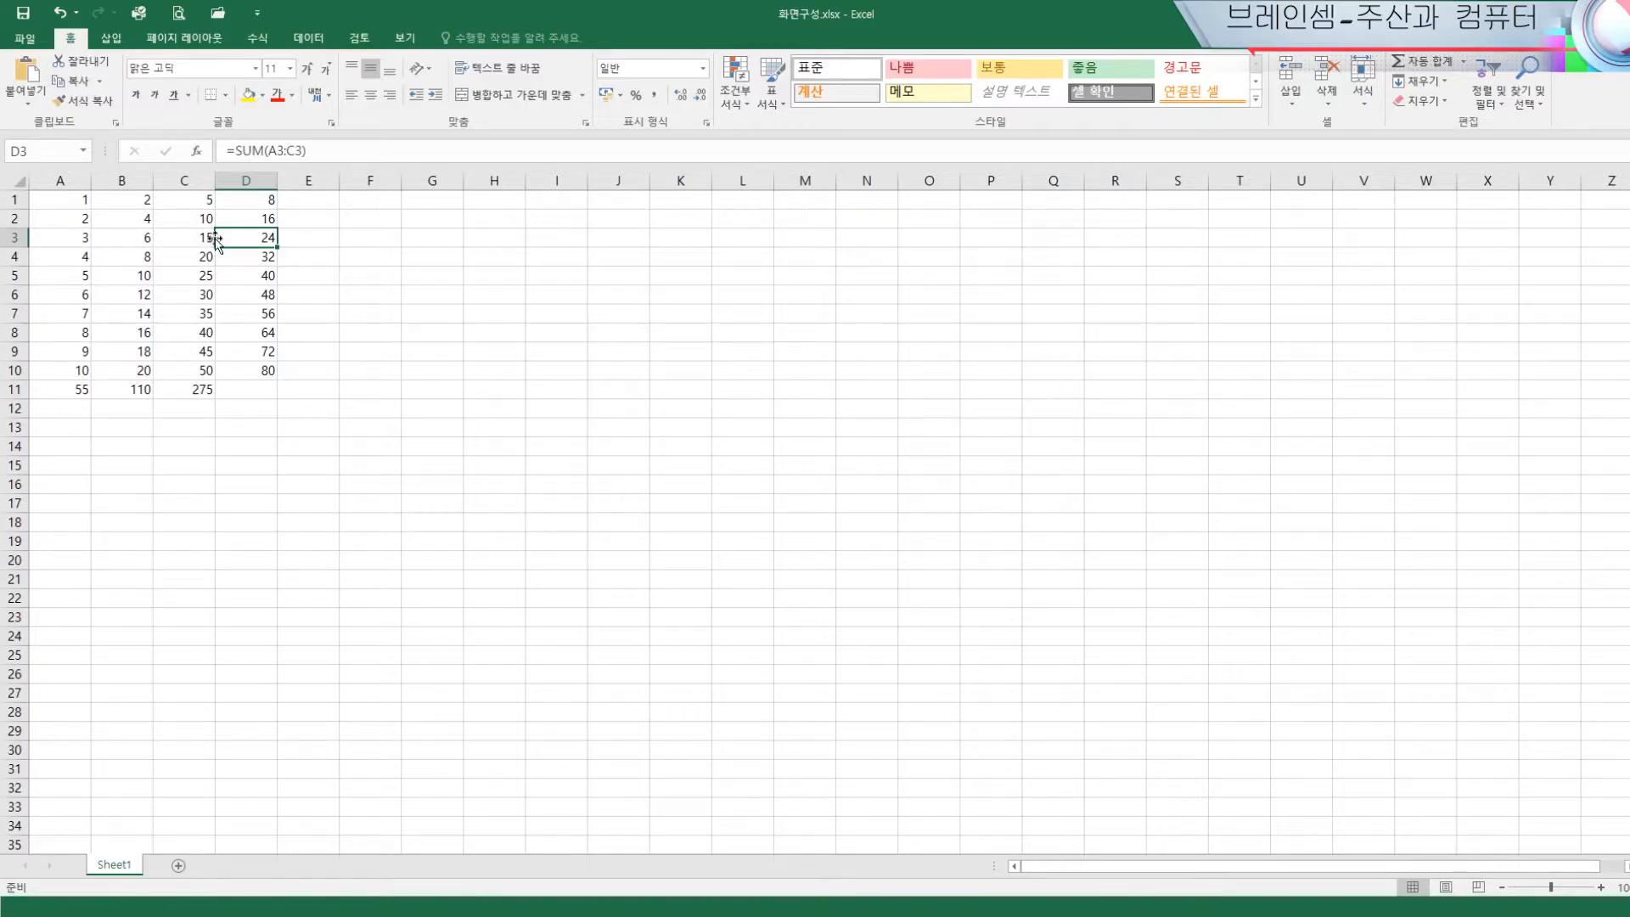
pyautogui.click(244, 261)
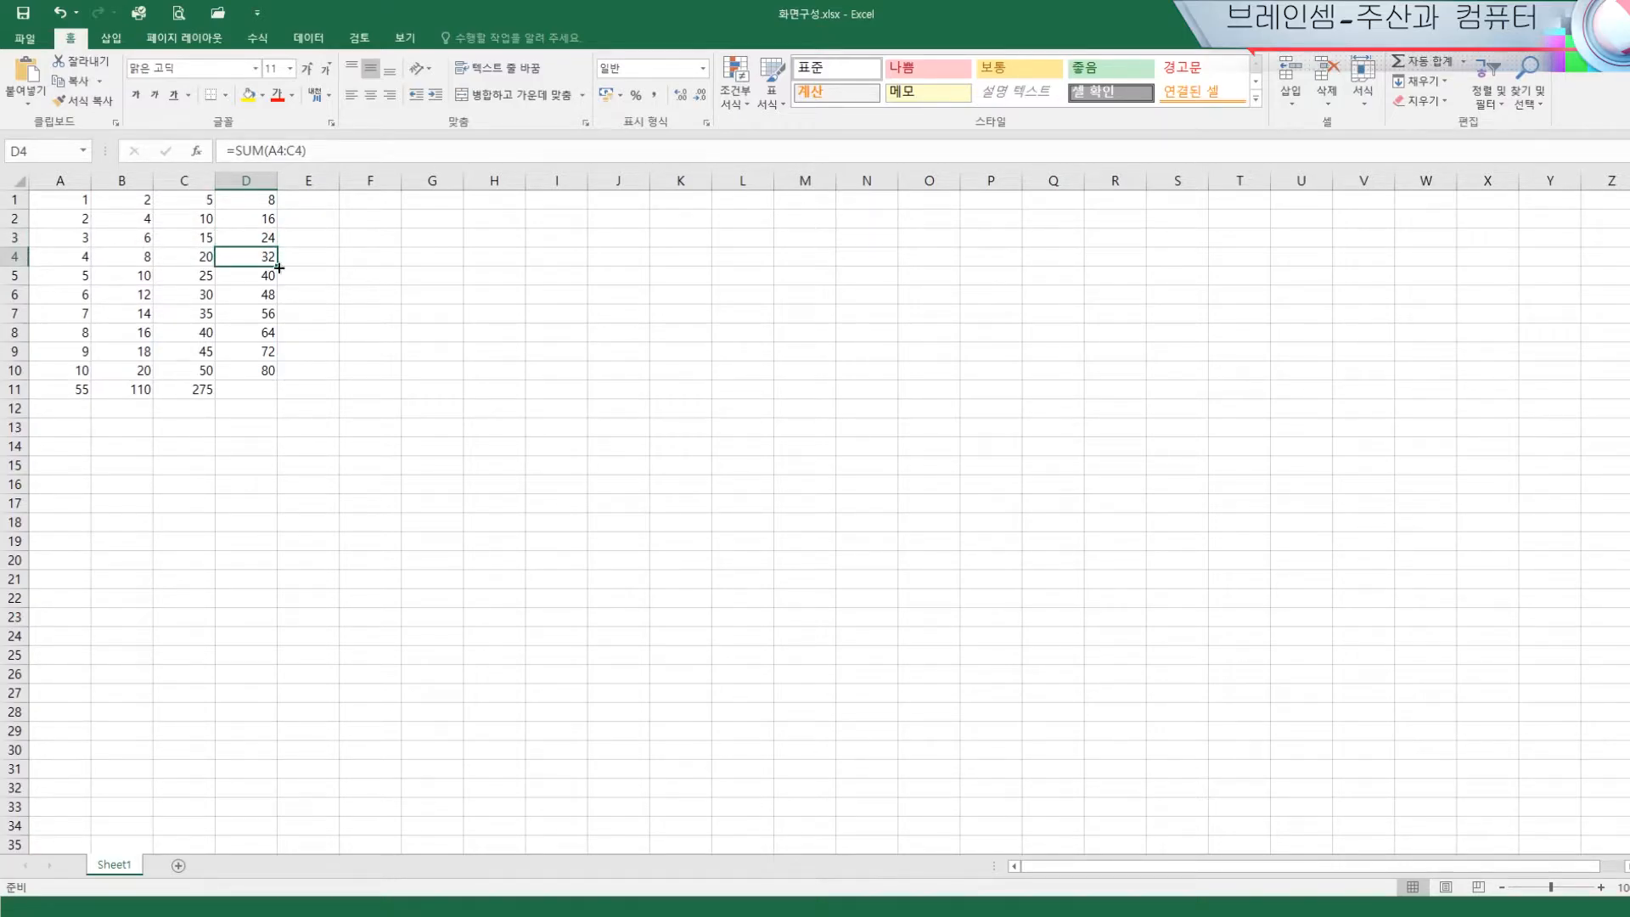
pyautogui.click(458, 273)
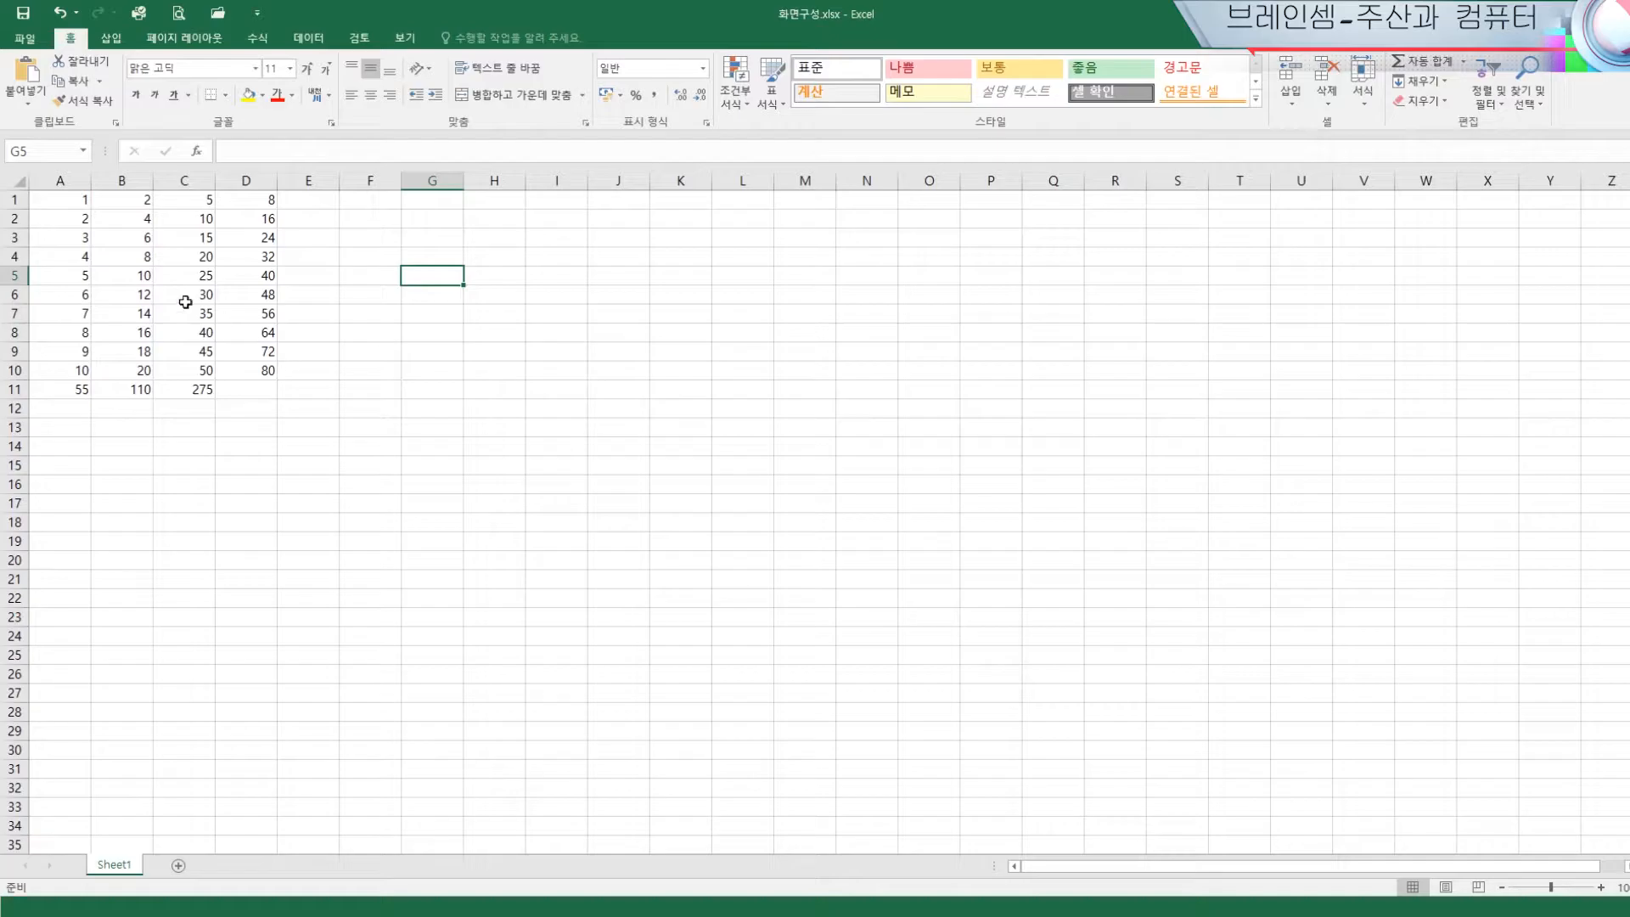
pyautogui.moveTo(68, 201); pyautogui.dragTo(255, 372)
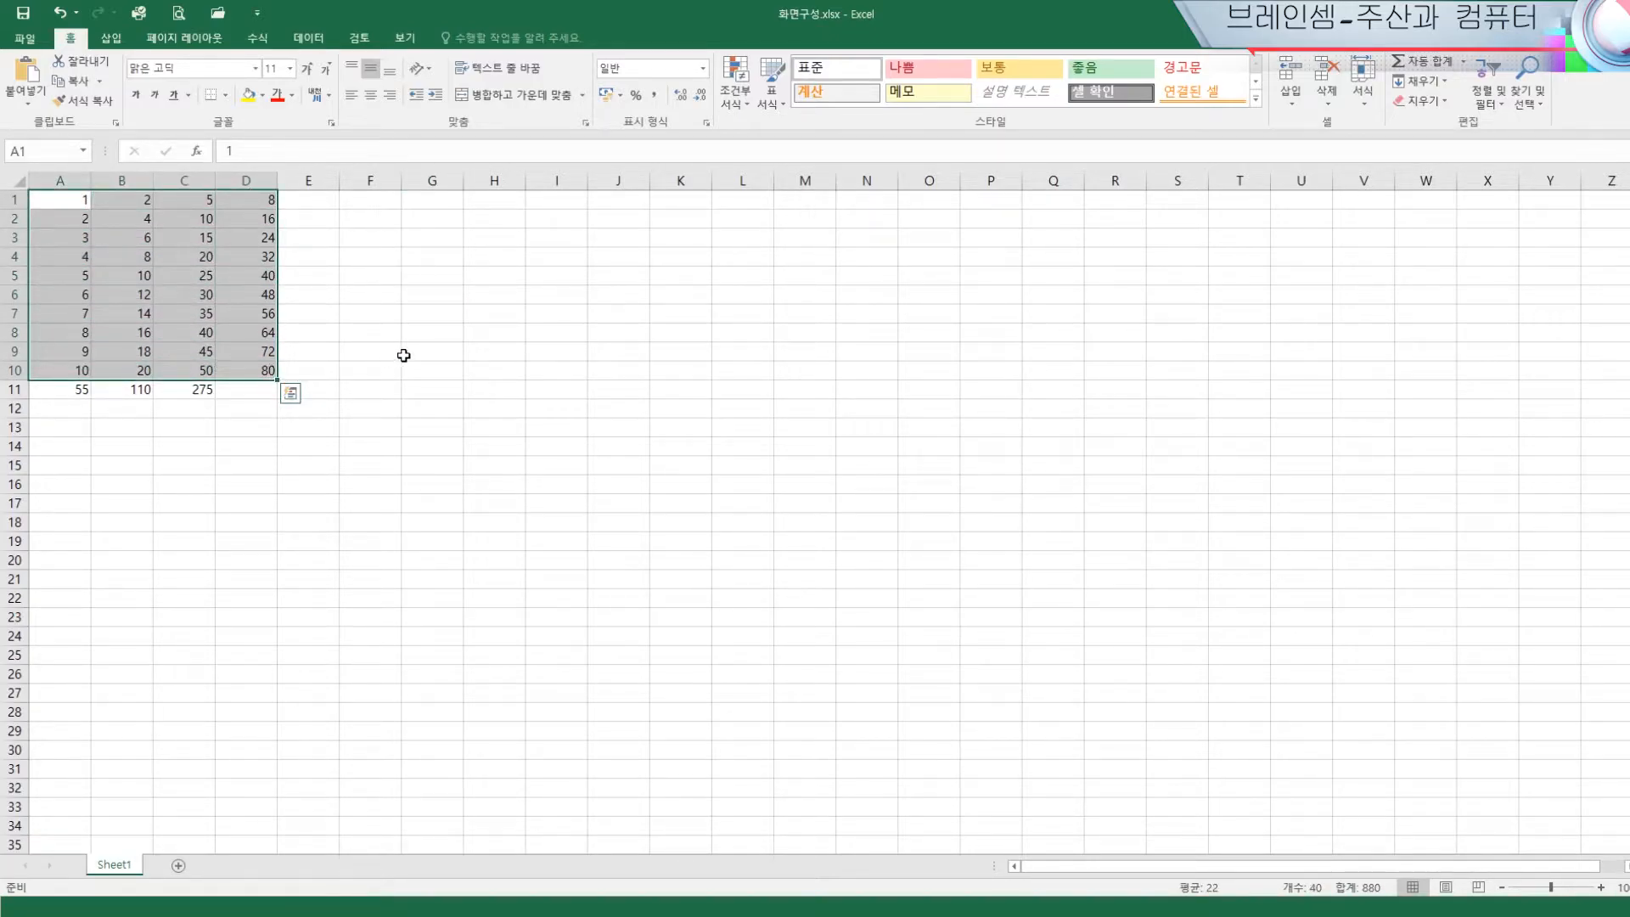
pyautogui.click(422, 329)
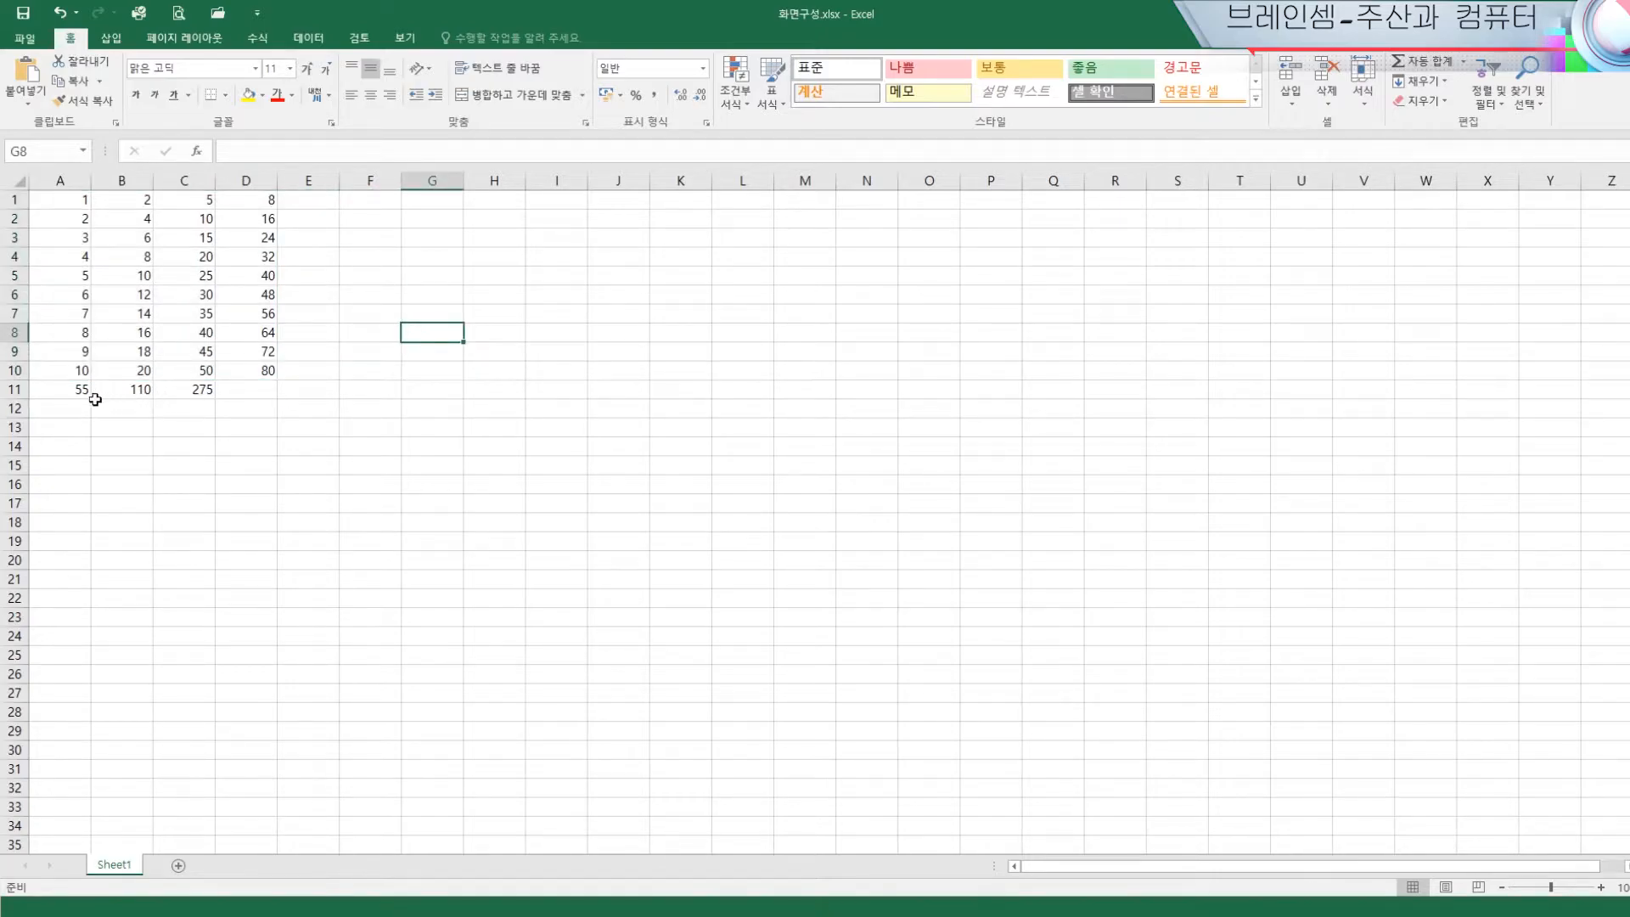
pyautogui.moveTo(58, 389); pyautogui.dragTo(182, 388)
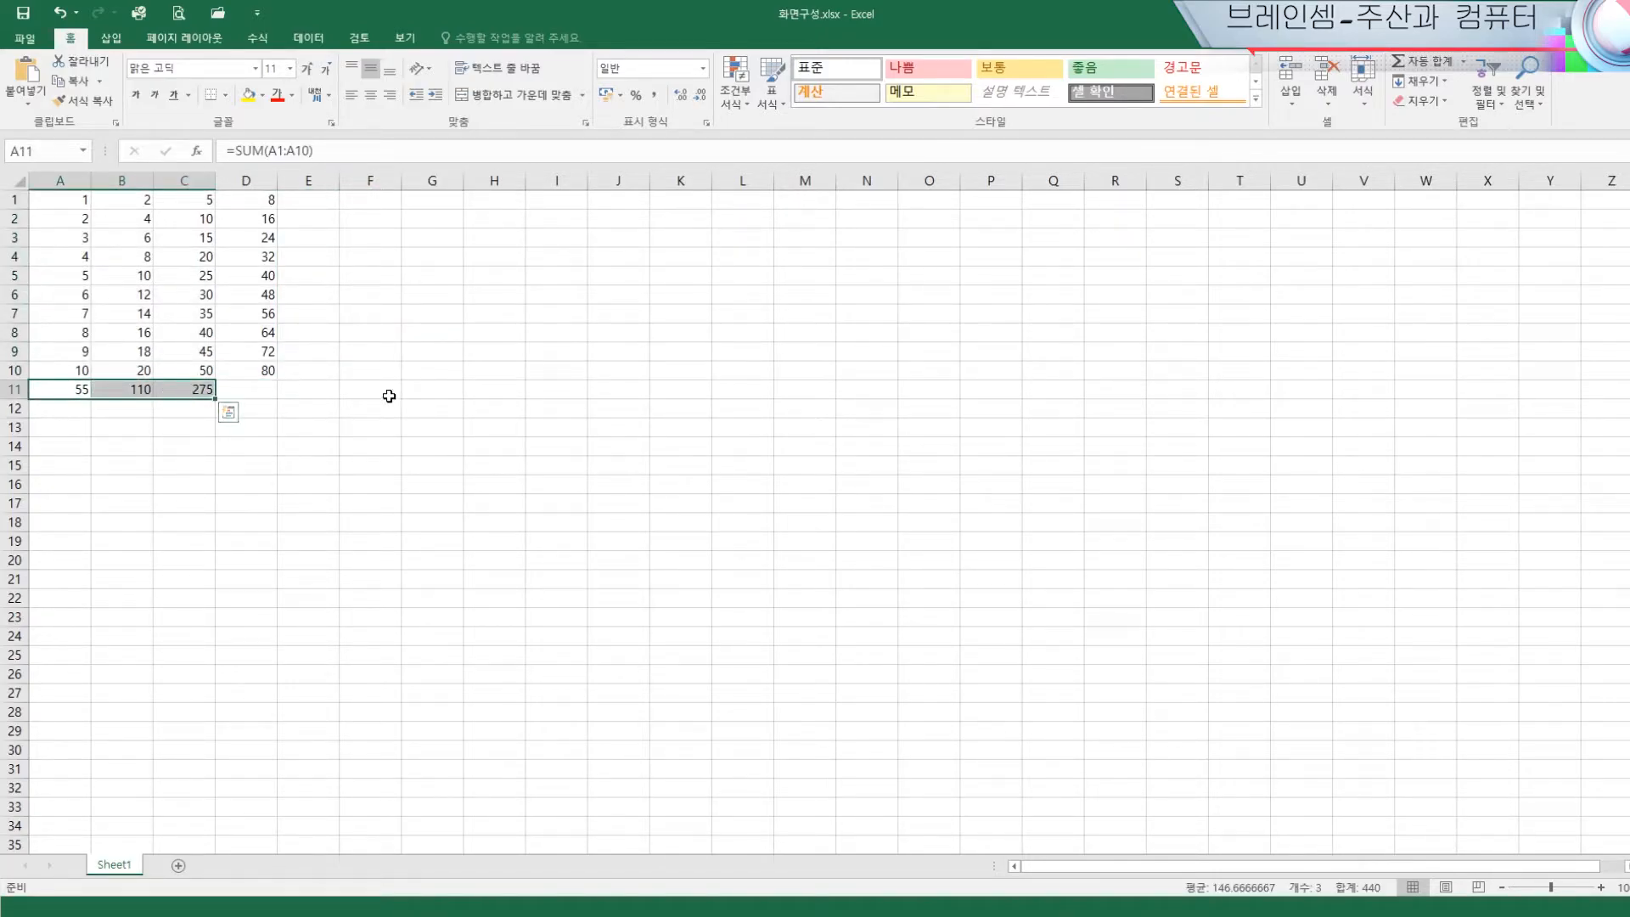
pyautogui.click(427, 371)
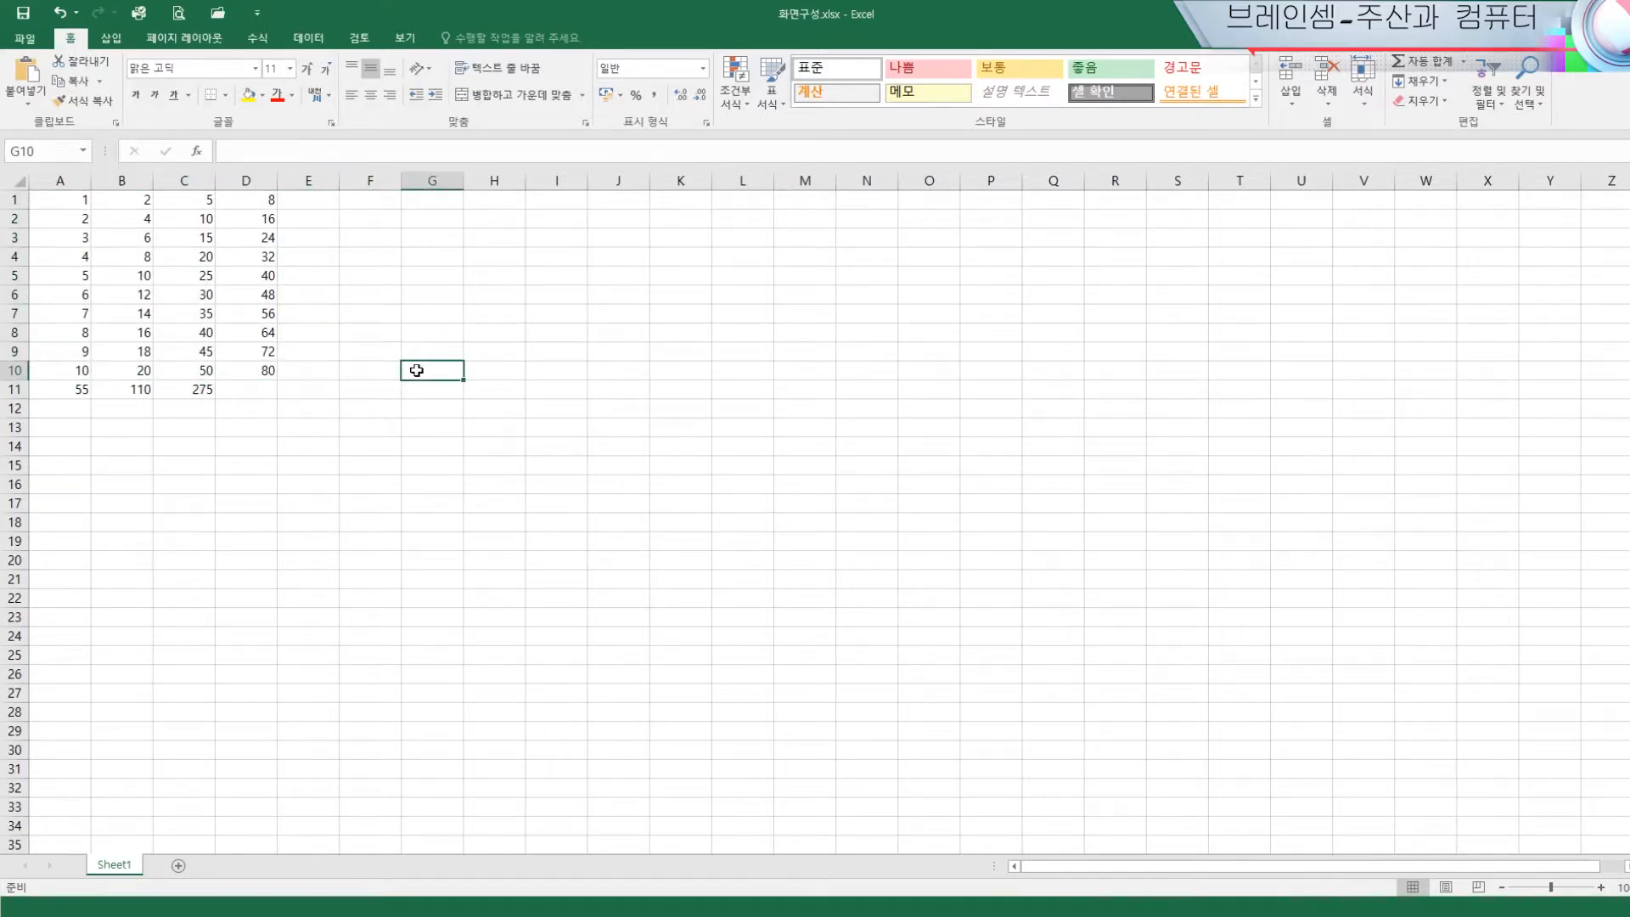
# Replace the value of cell A1 with 5 by editing it in the formula bar
pyautogui.click(62, 201)
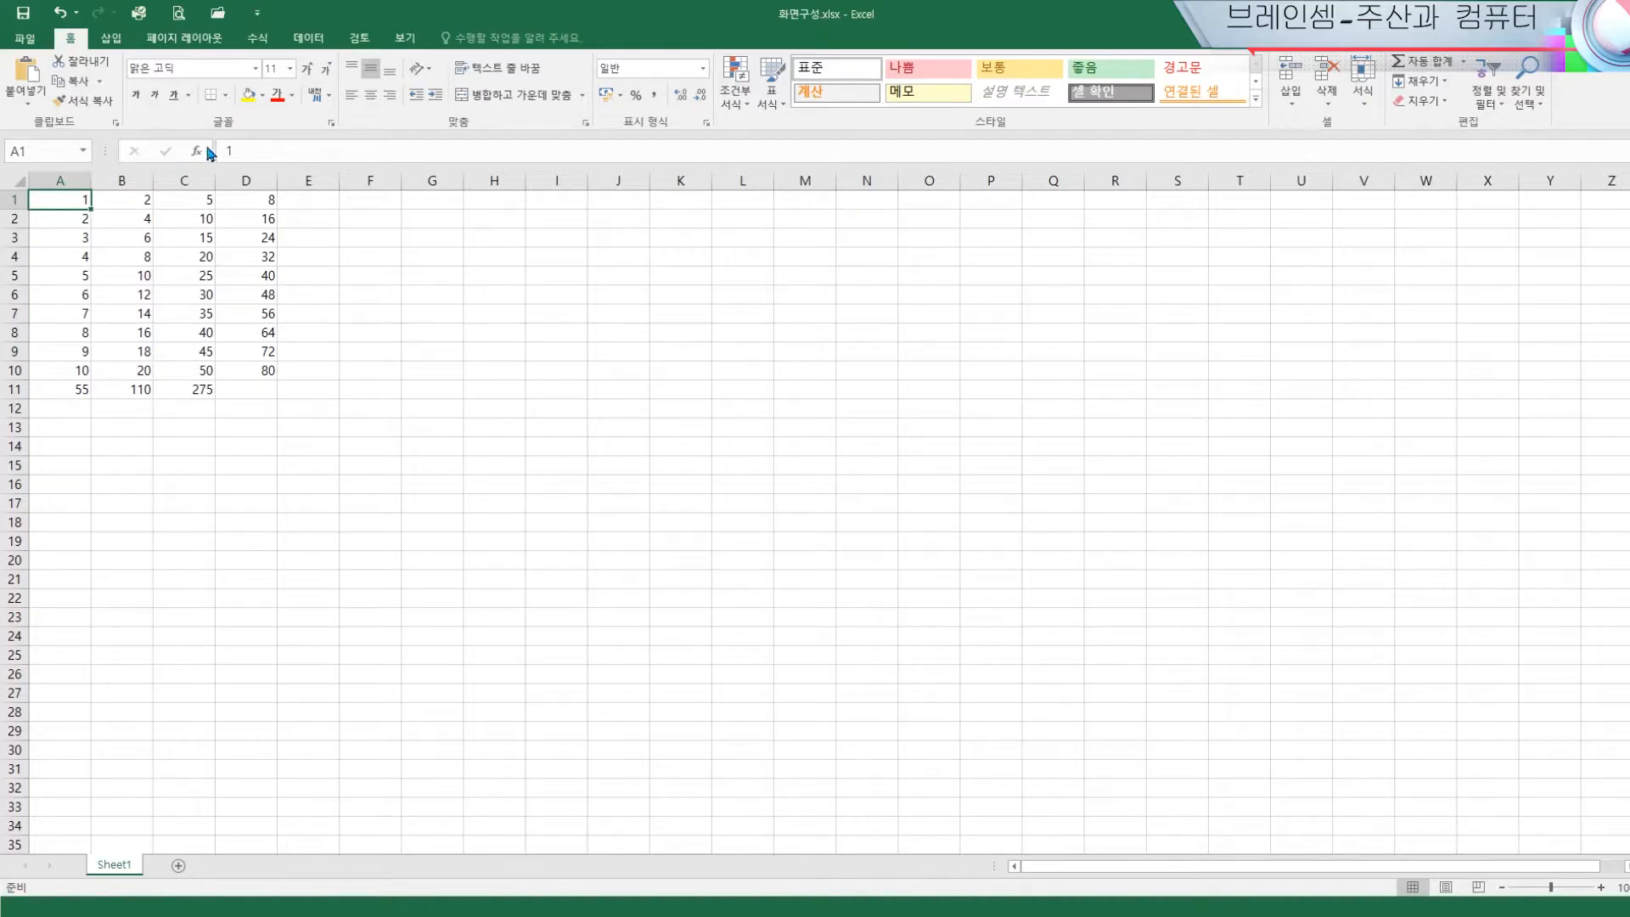
pyautogui.click(233, 149)
pyautogui.doubleClick(234, 150)
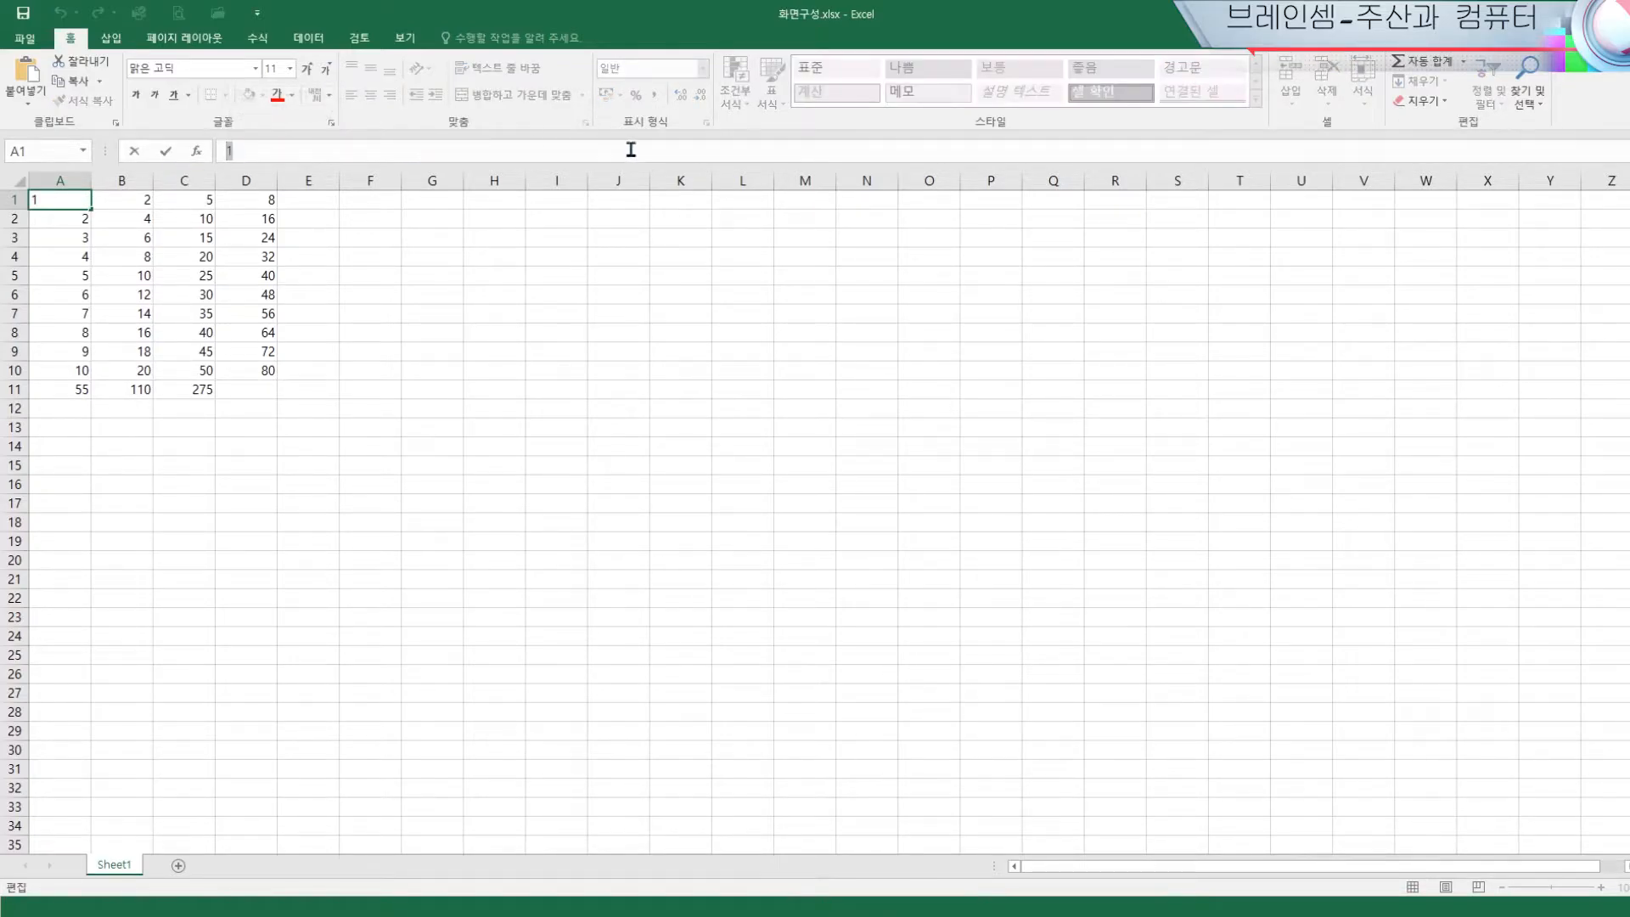
pyautogui.write('5')
pyautogui.press('Return')
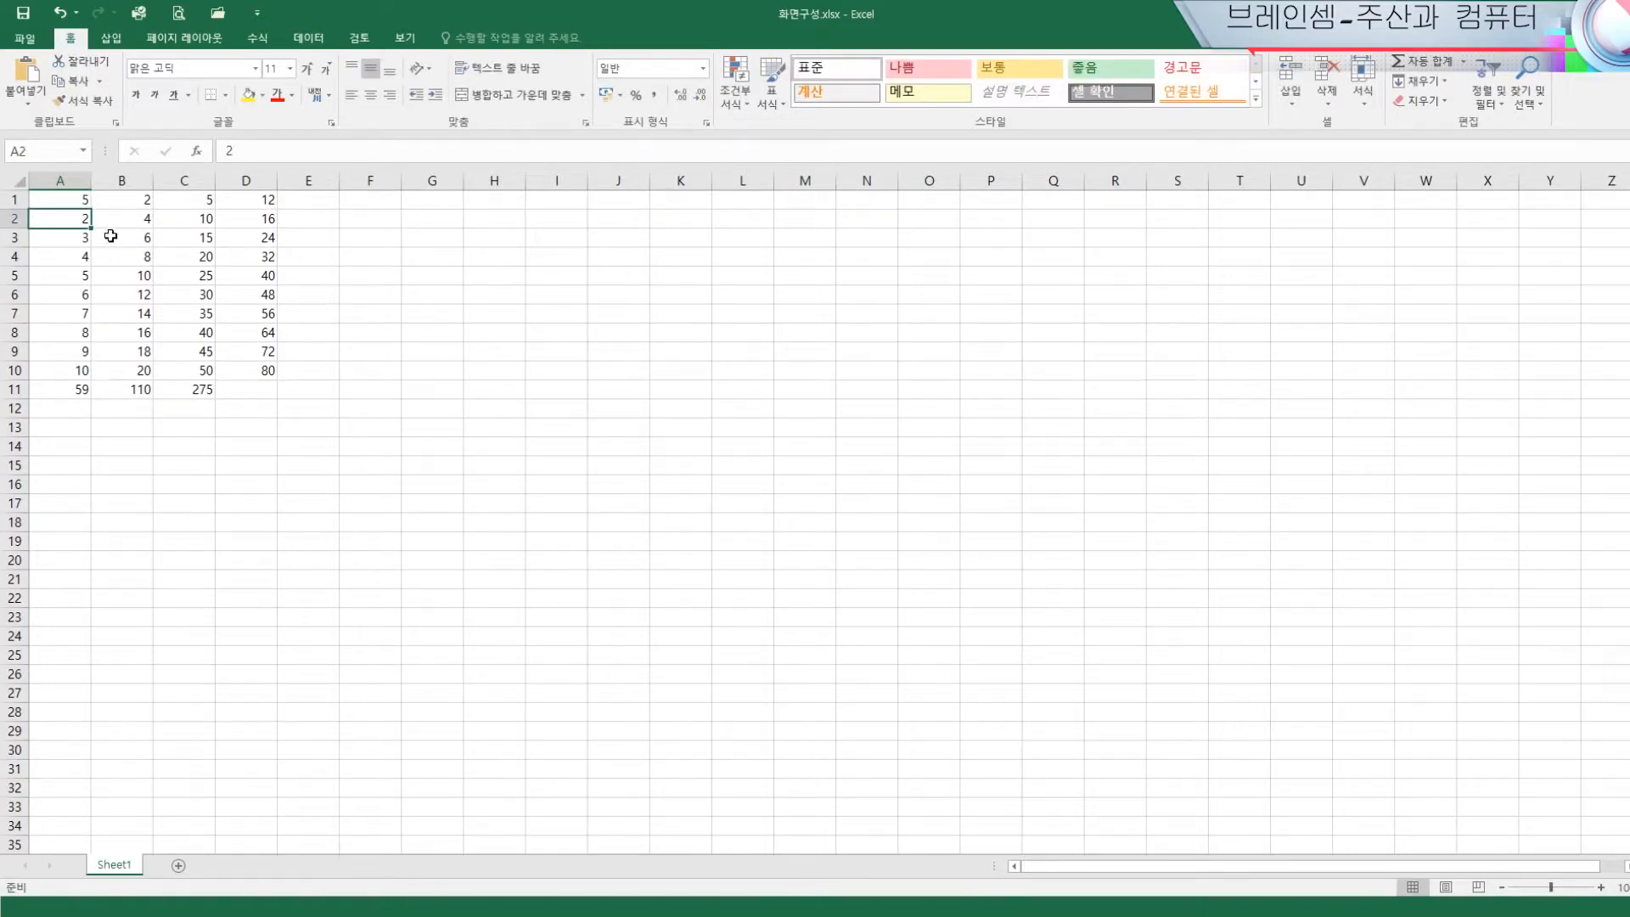
# Check cell A1 and the total formulas in D1 and A11 that depend on it
pyautogui.click(72, 200)
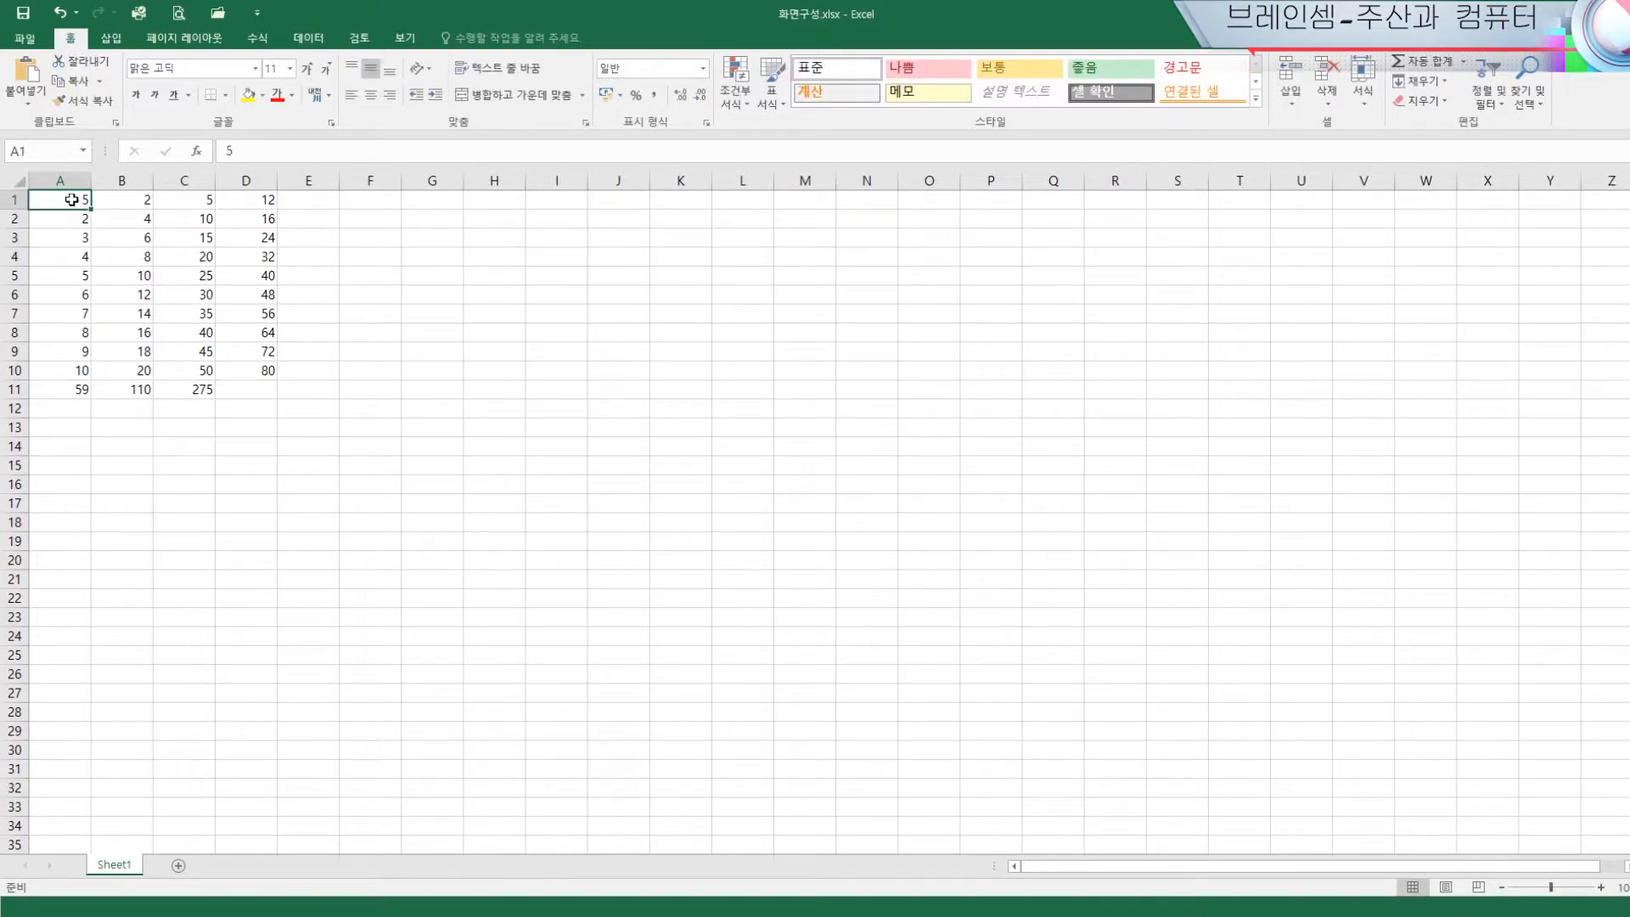
pyautogui.click(264, 199)
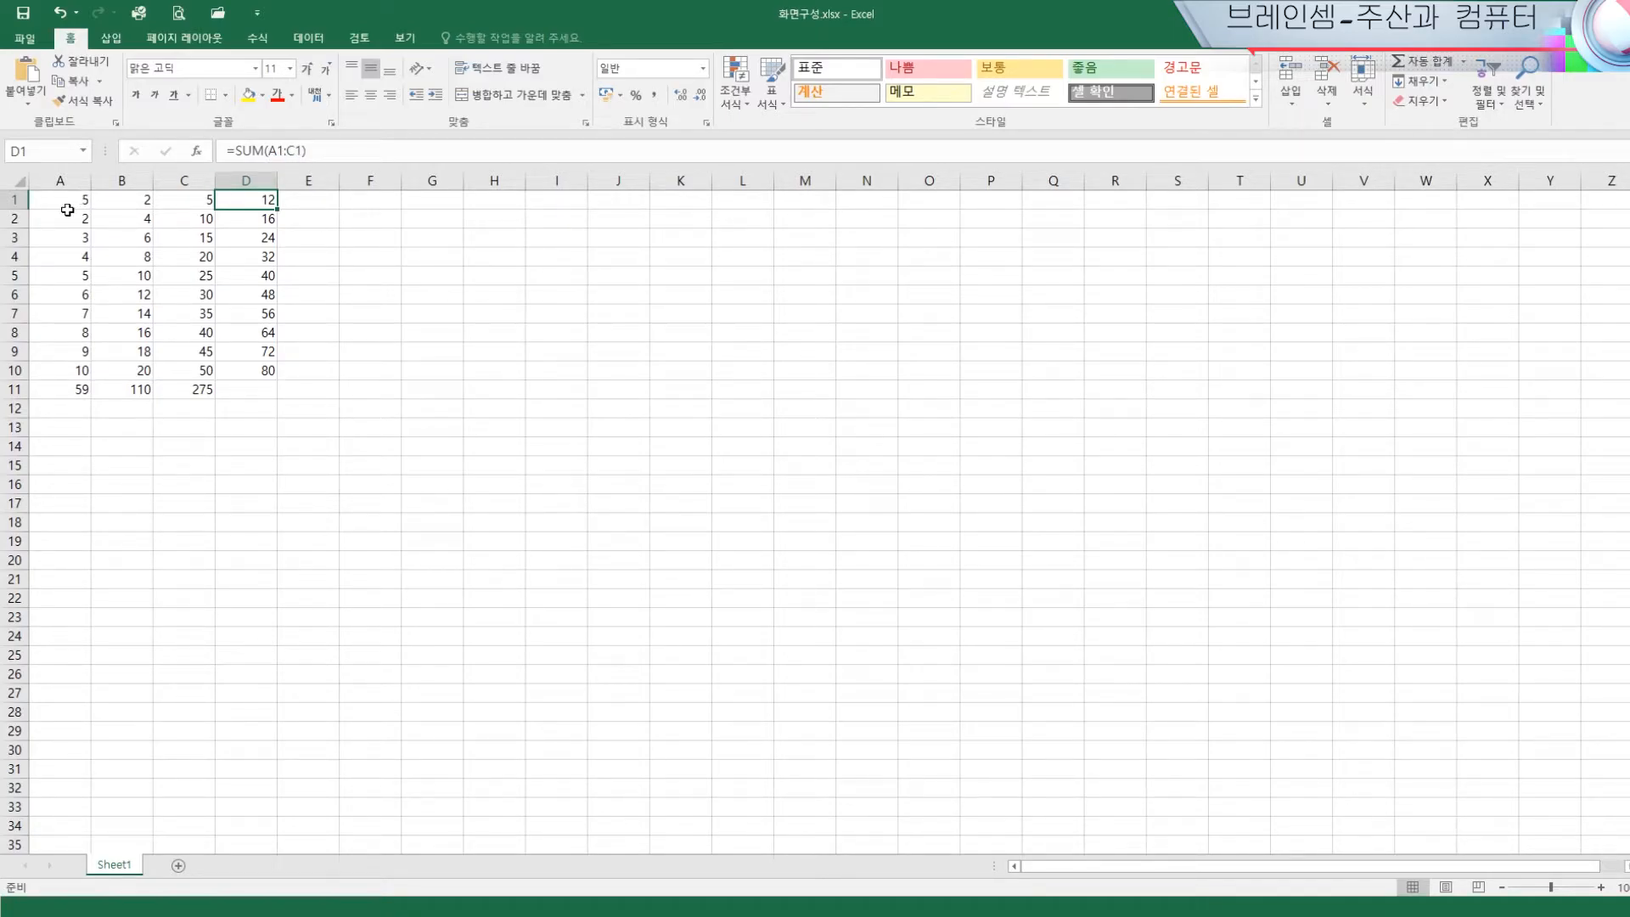
pyautogui.click(185, 465)
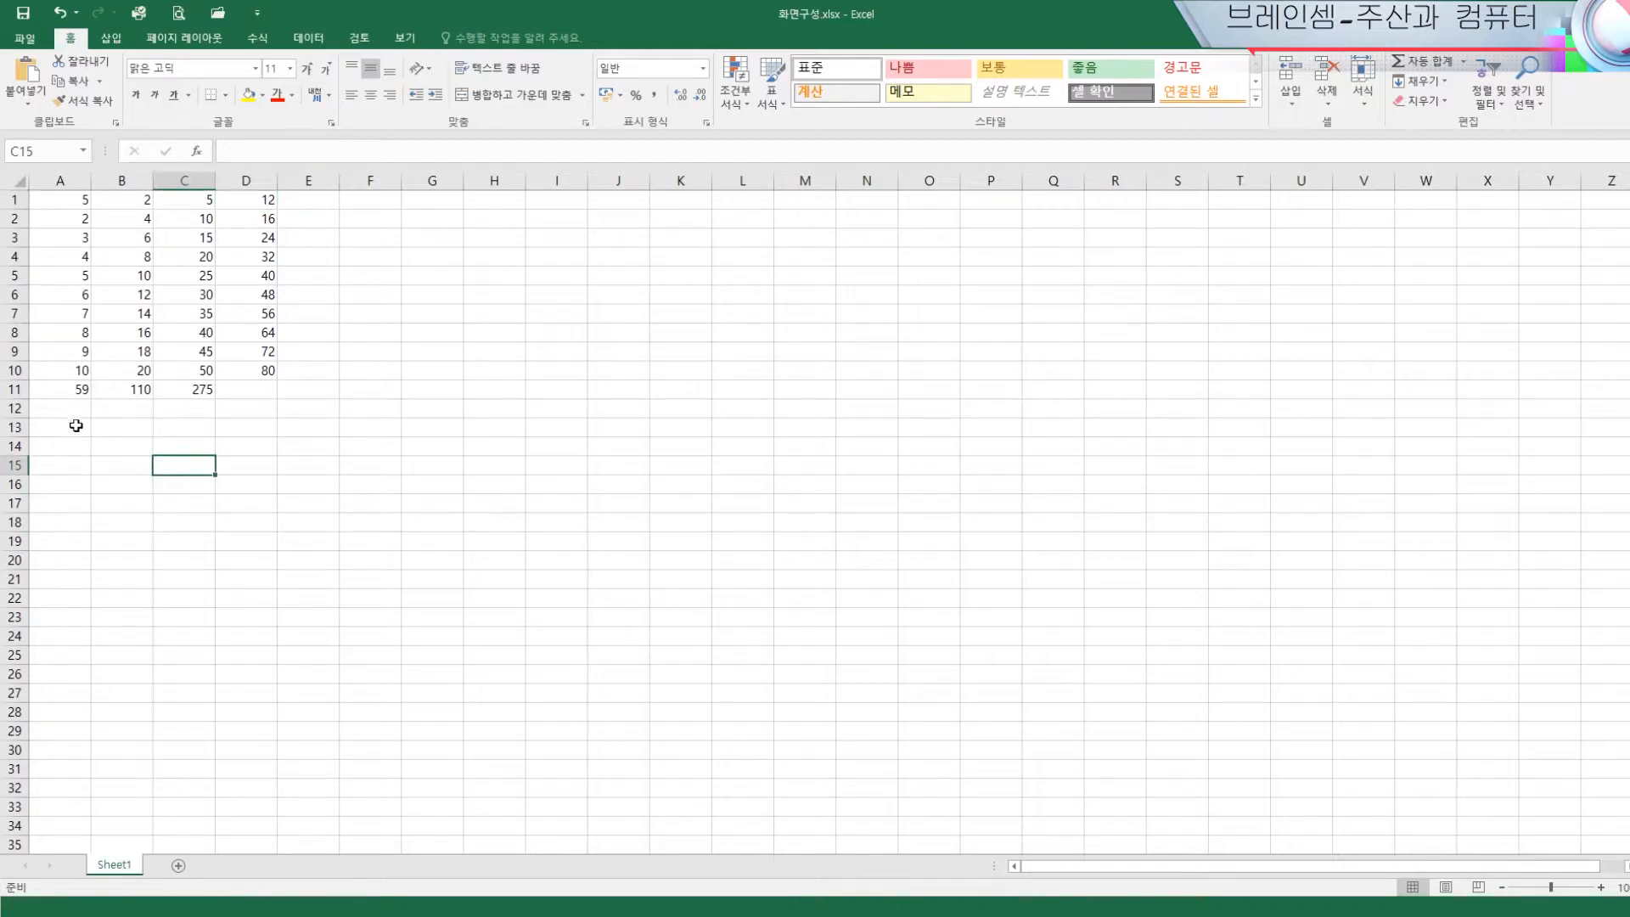
pyautogui.click(76, 393)
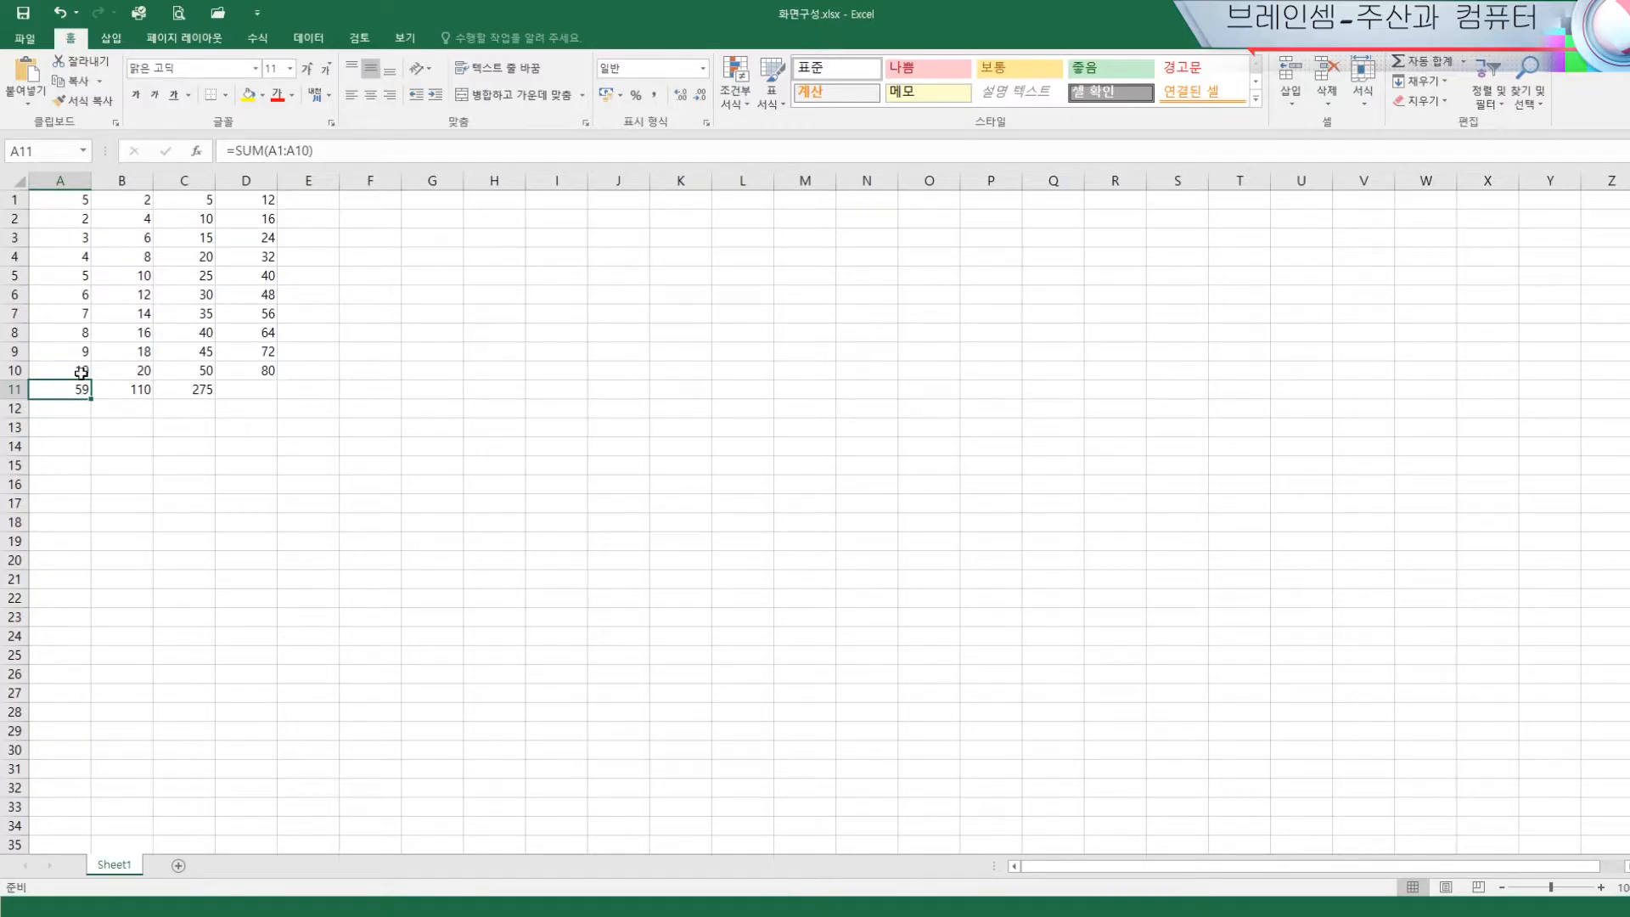
pyautogui.click(302, 488)
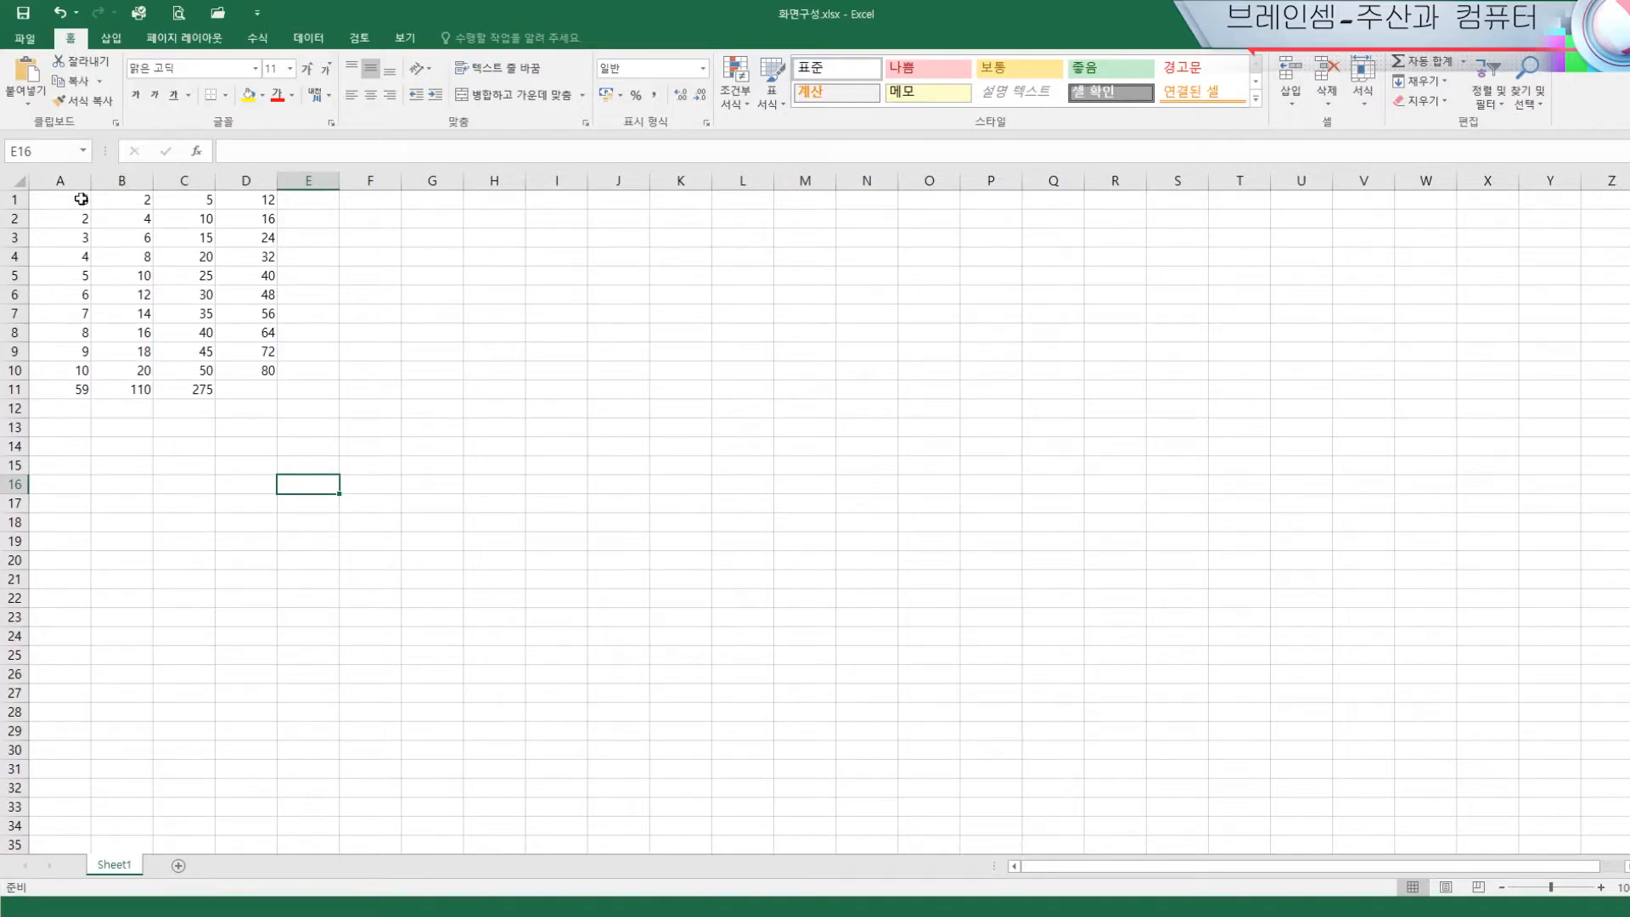
pyautogui.click(81, 198)
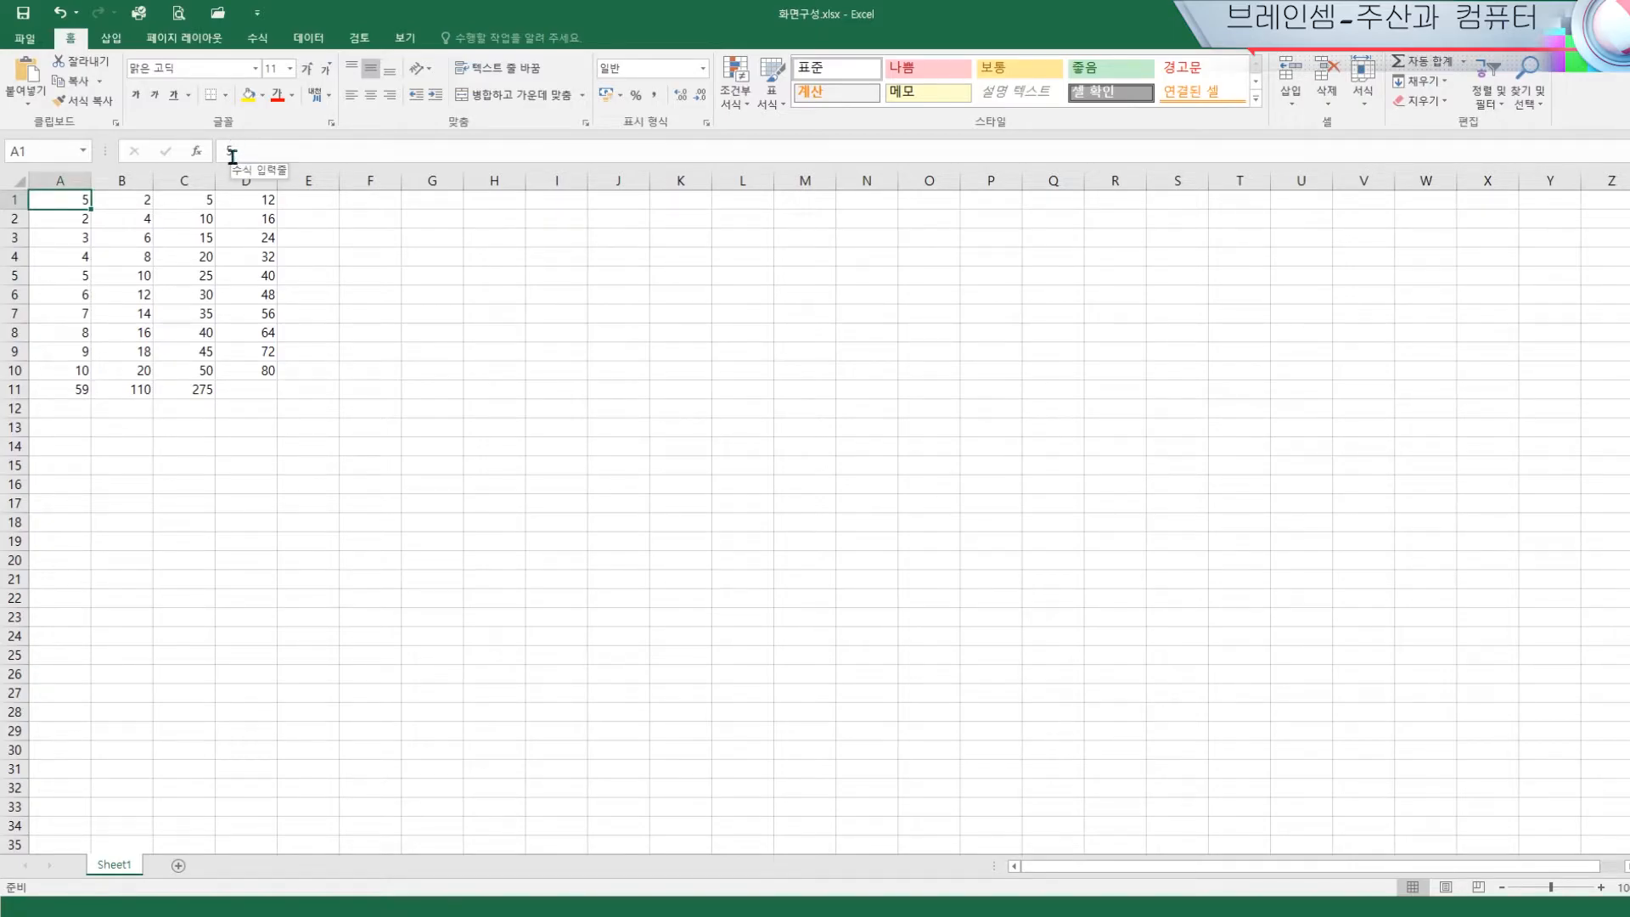
# Go to the worksheet's last row in column A, check its row number, and return to cell A1
pyautogui.click(66, 392)
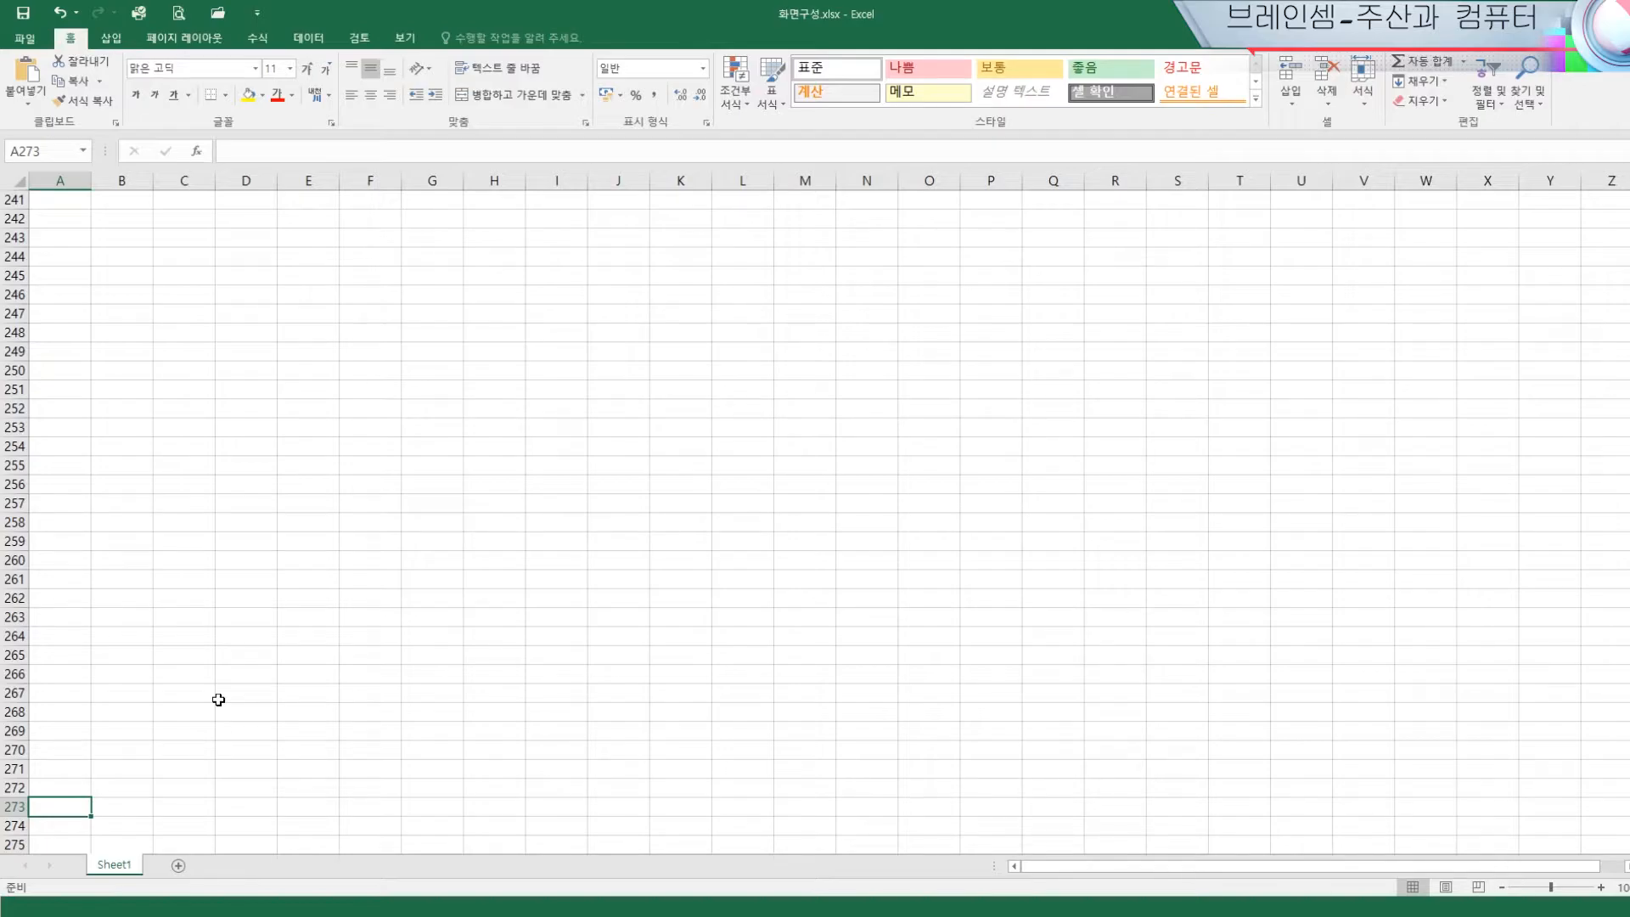
pyautogui.hotkey('ctrl', 'Down')
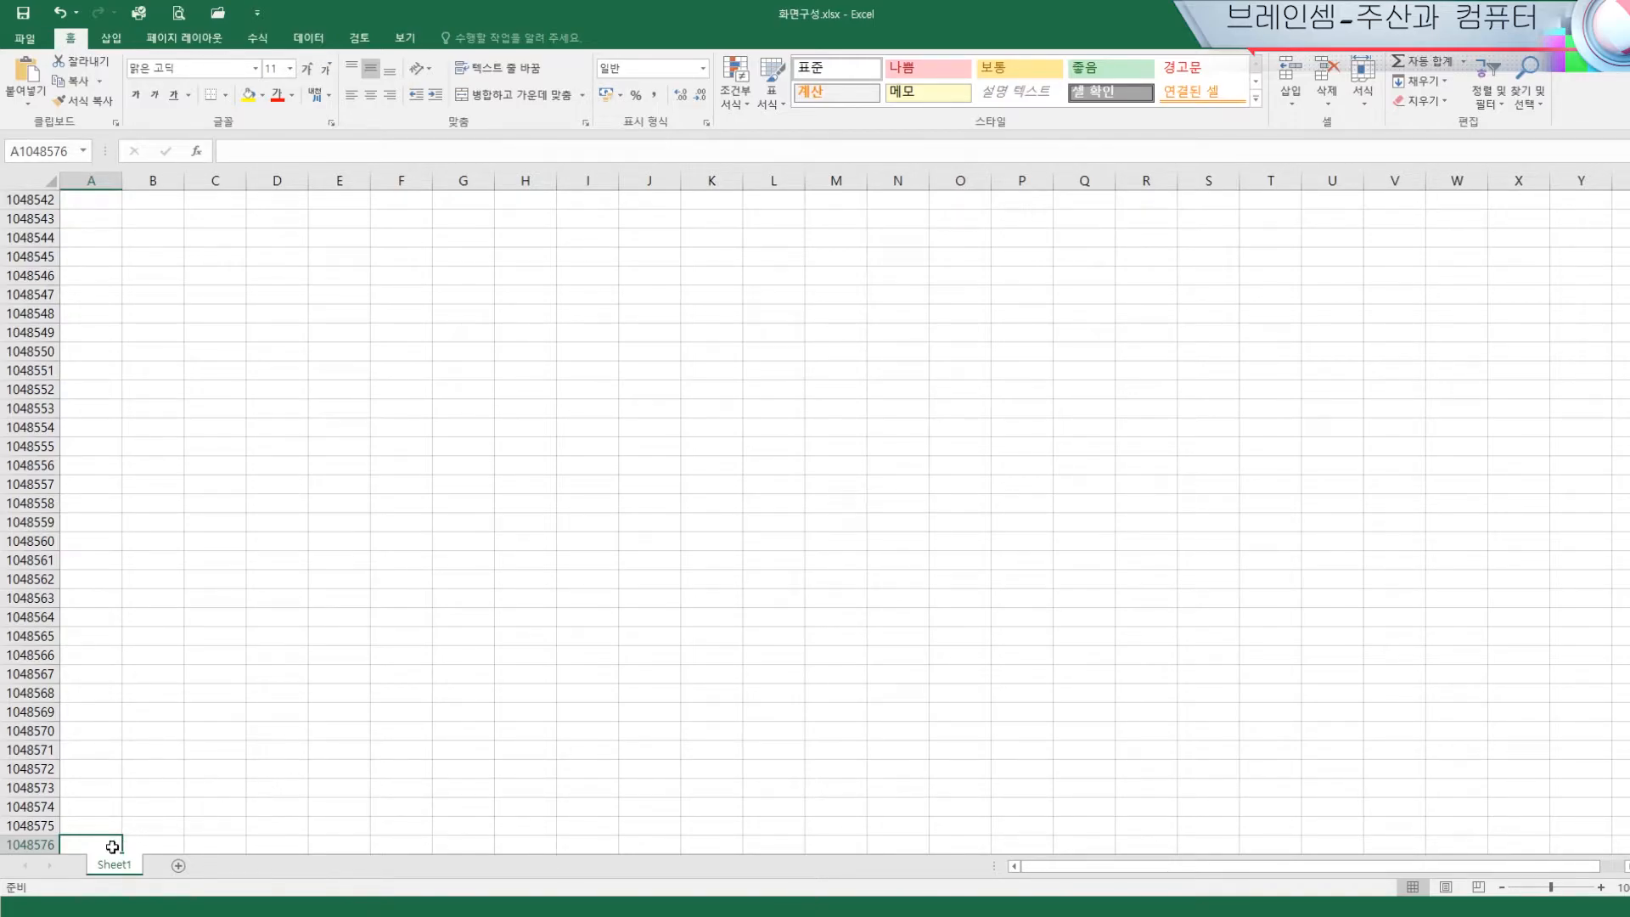
pyautogui.click(17, 846)
pyautogui.click(68, 849)
pyautogui.hotkey('ctrl', 'Home')
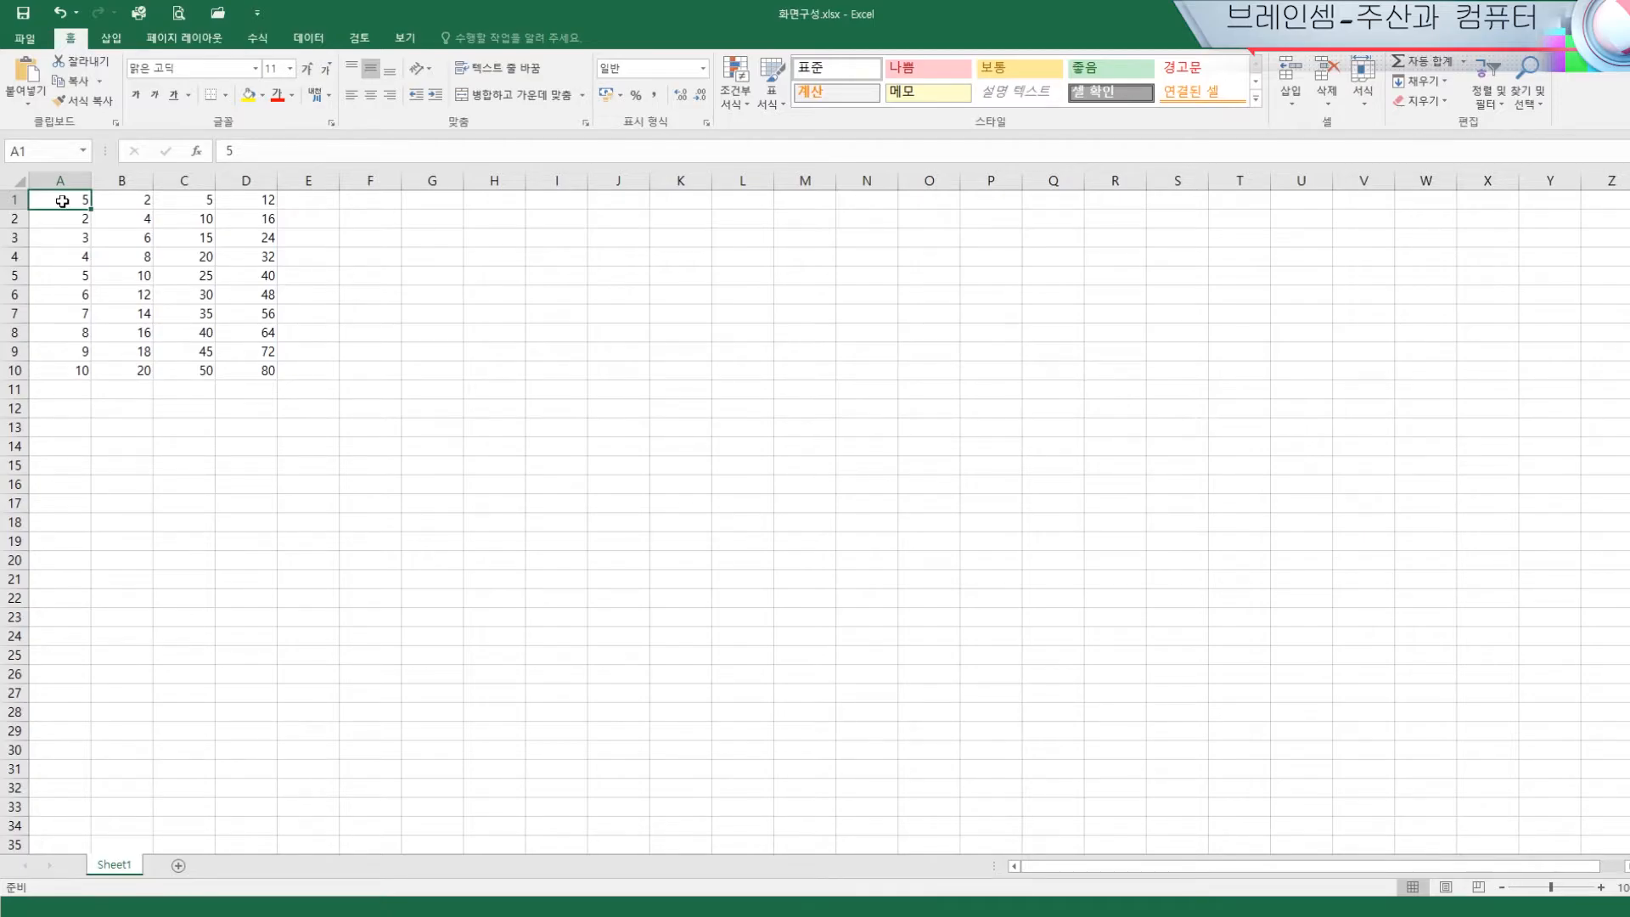
# Move along row 1 to D1 and jump to the worksheet's last column
pyautogui.press('Right')
pyautogui.press('Right')
pyautogui.press('Right')
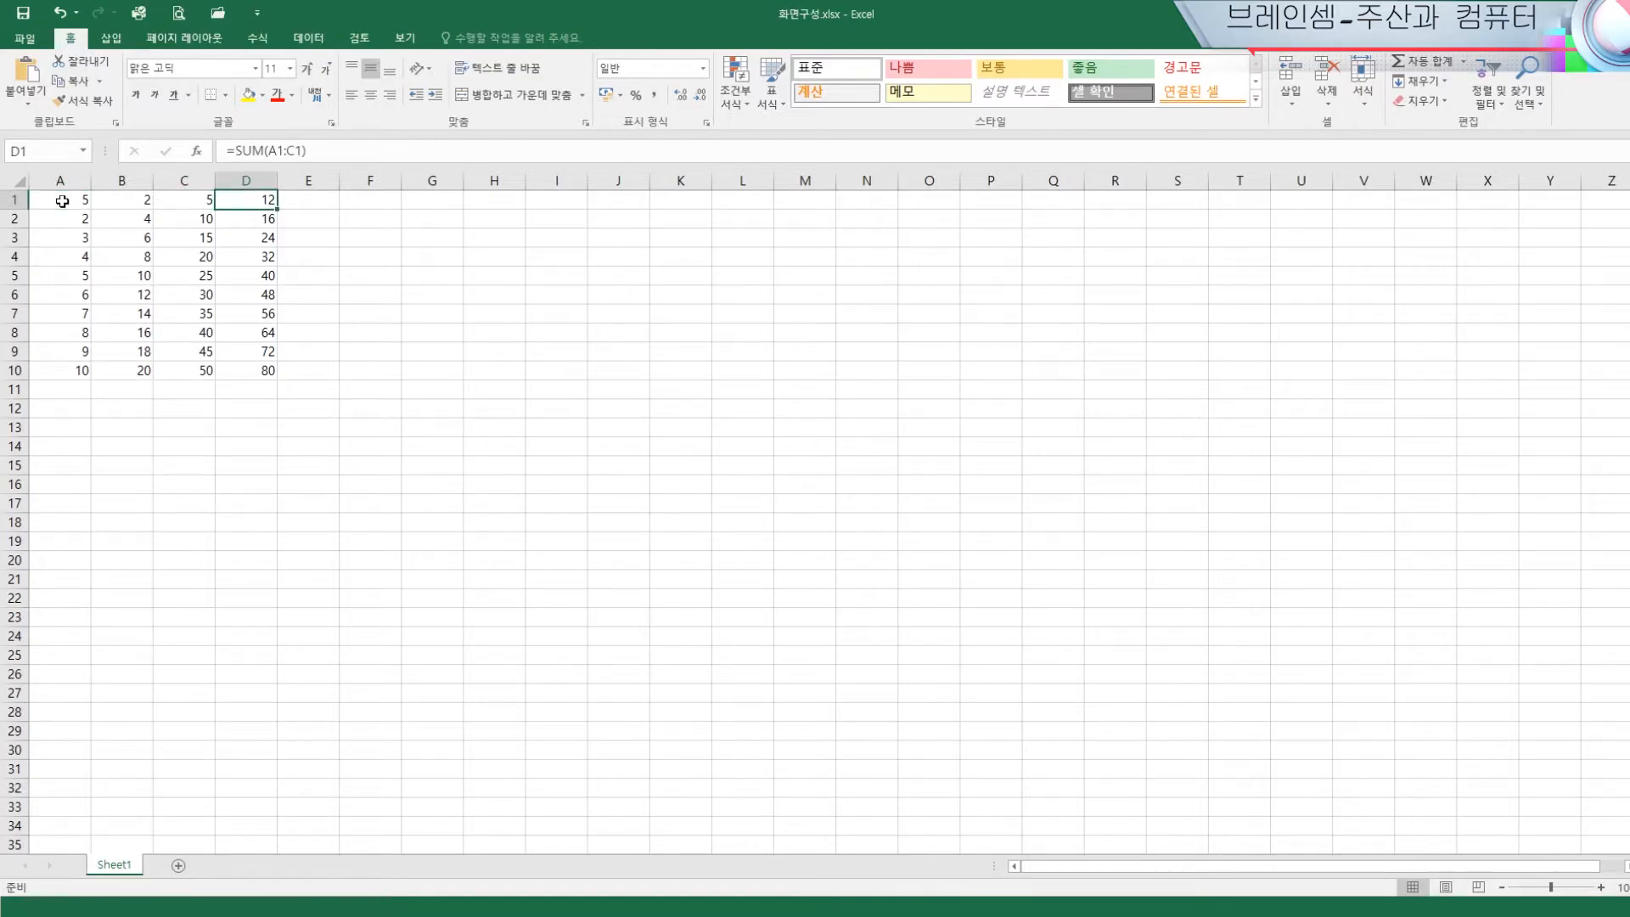
pyautogui.hotkey('ctrl', 'Right')
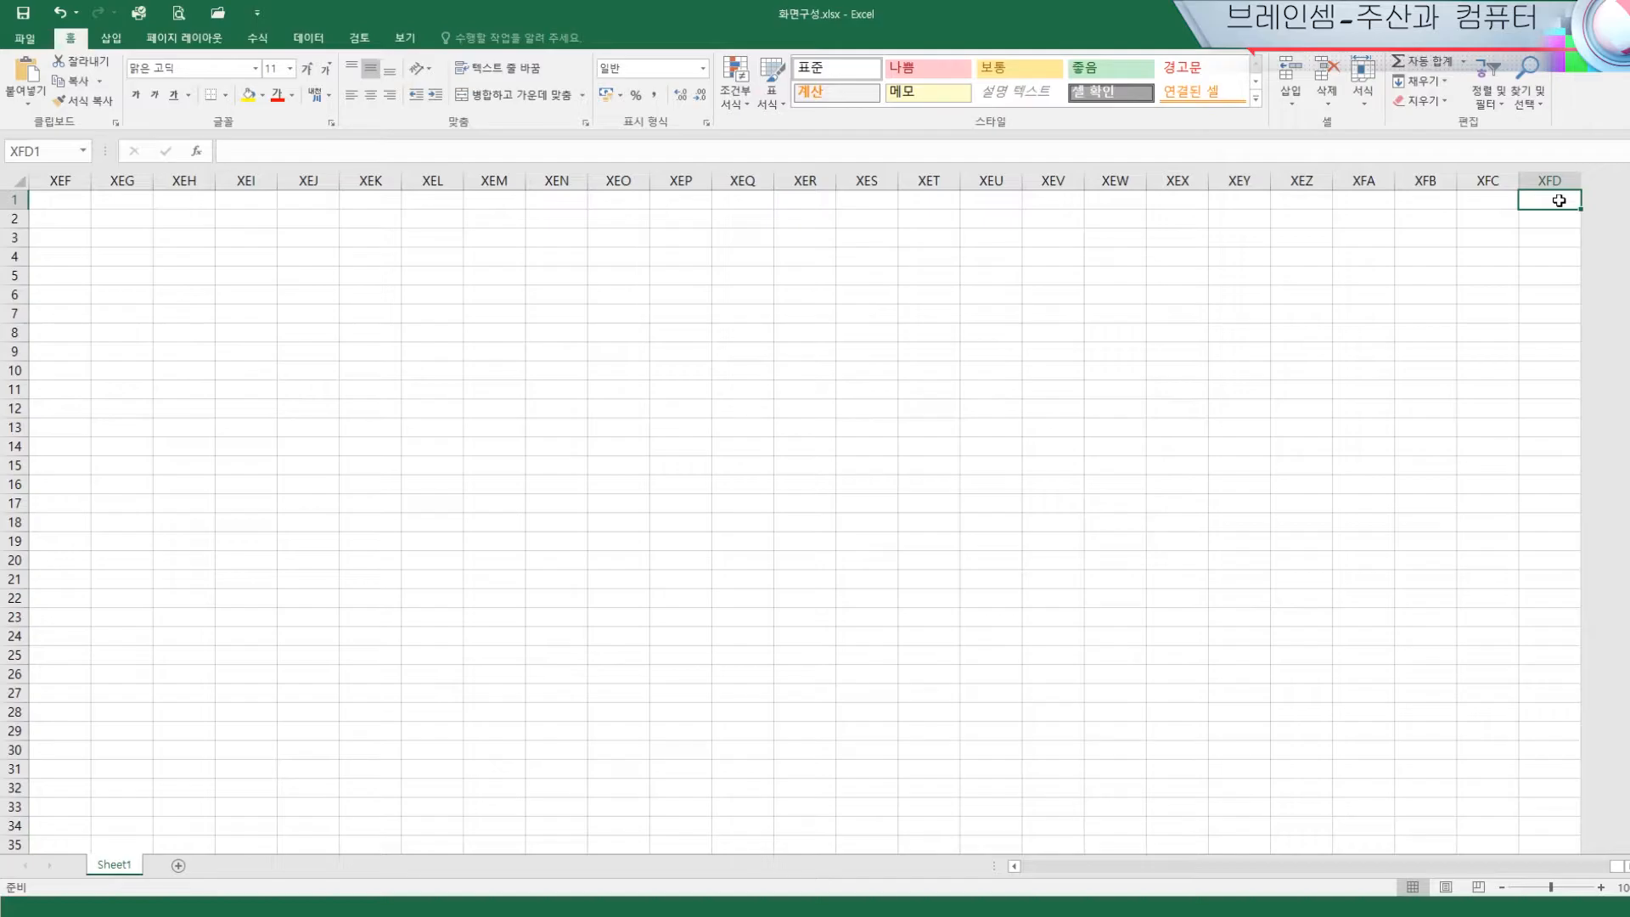
# Enter the formula =COLUMN() in cell XFD1, picking COLUMN from the suggested functions
pyautogui.write('=c')
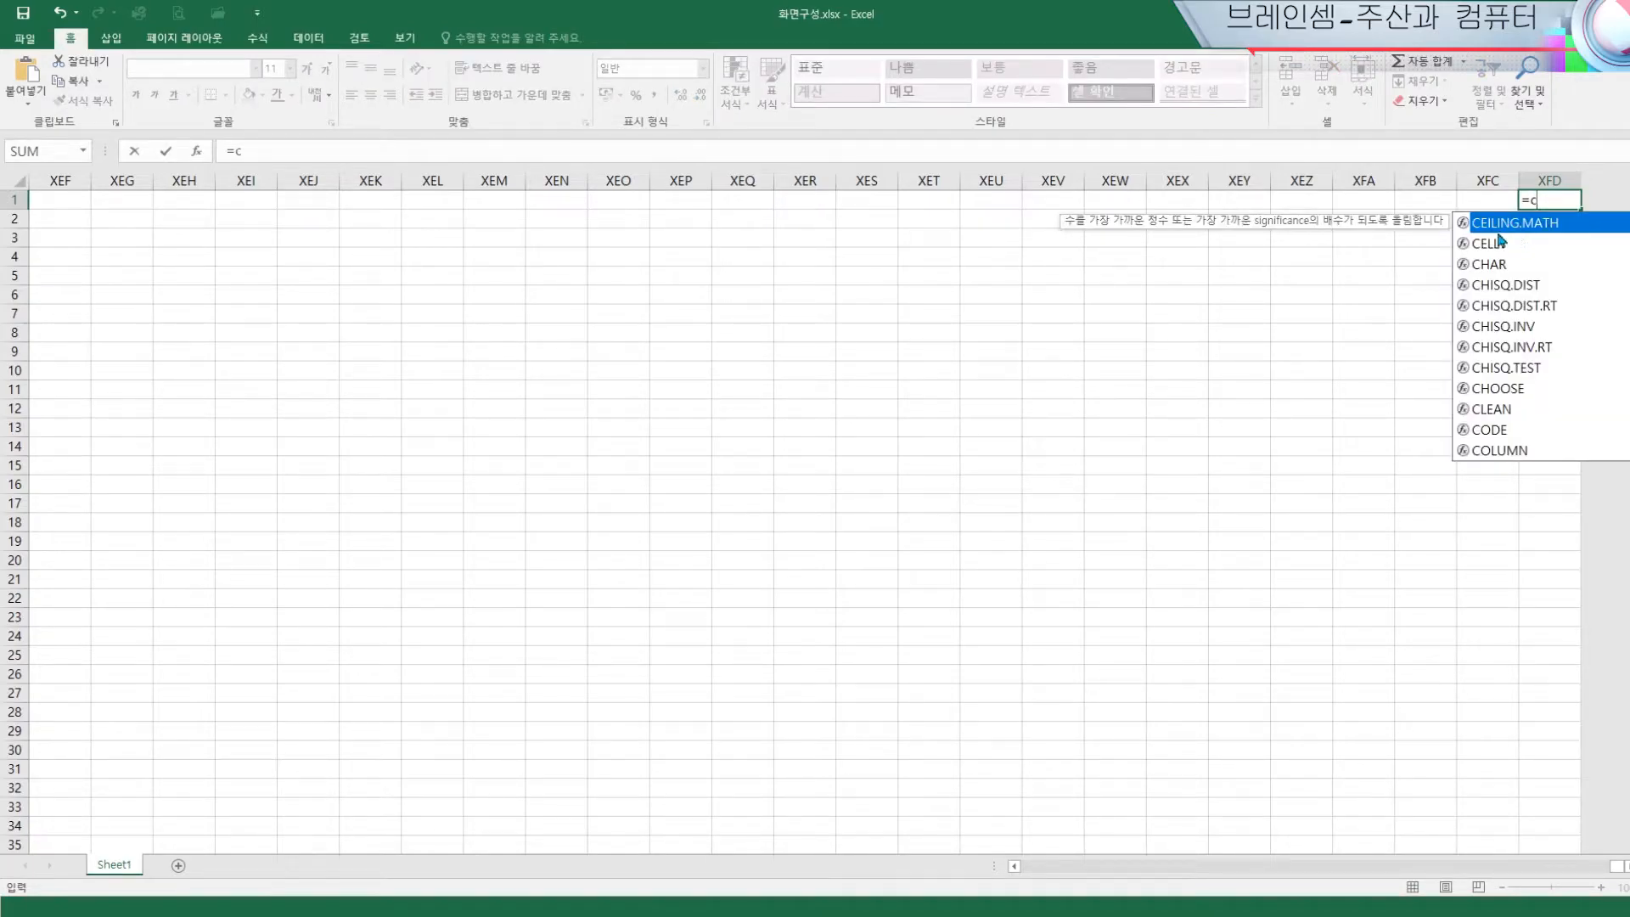
pyautogui.scroll(-15, 1541, 340)
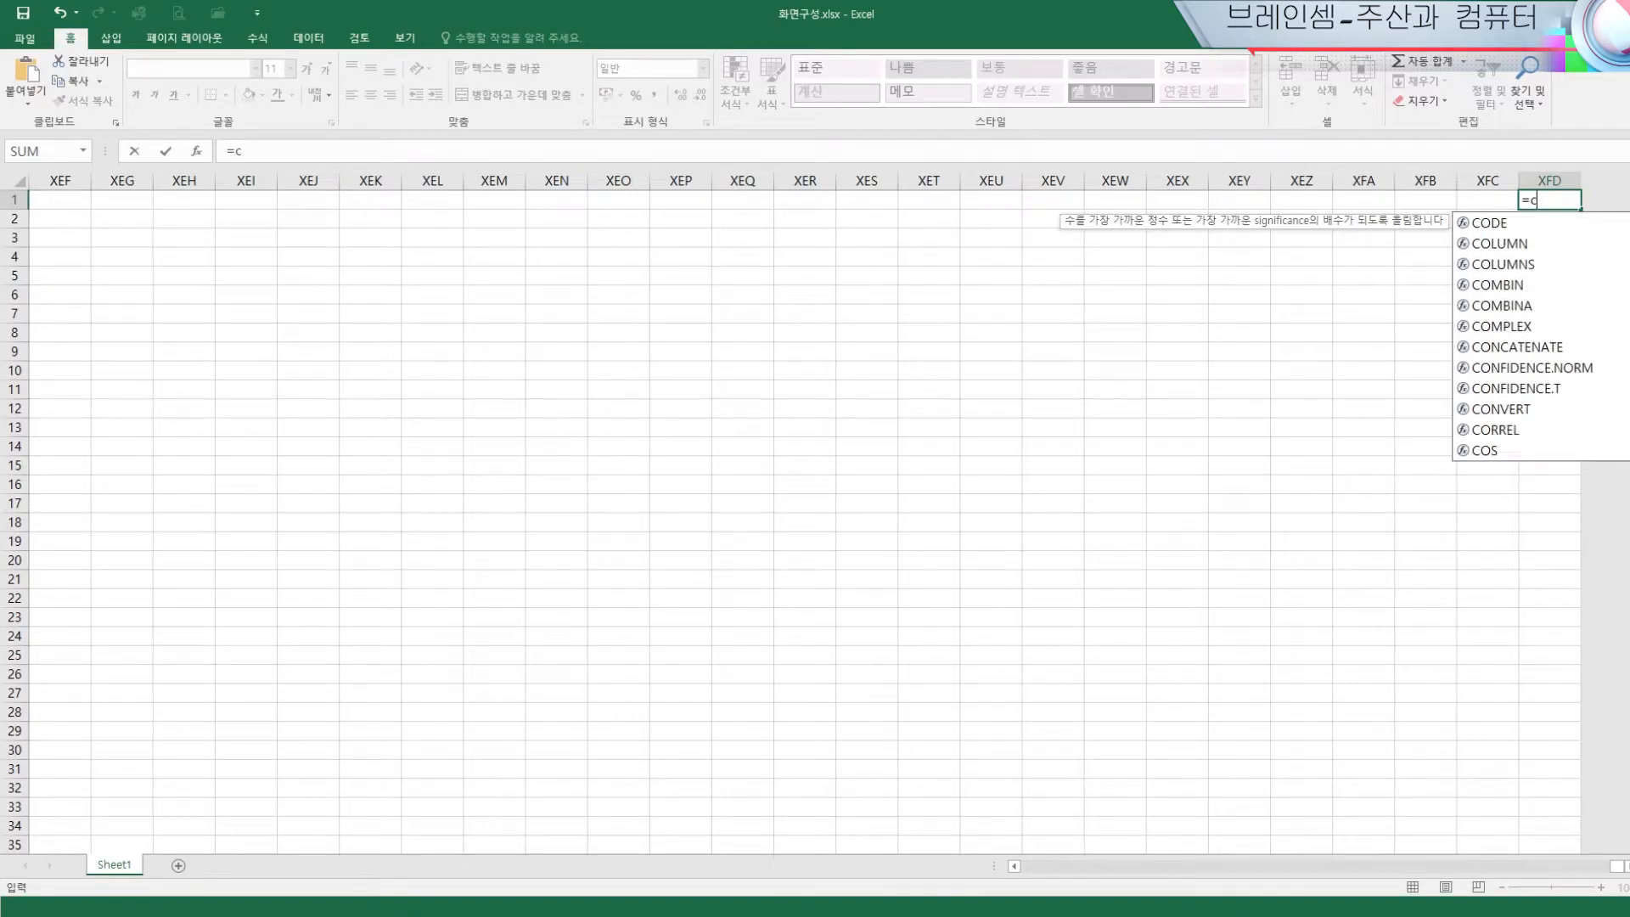
pyautogui.scroll(12, 1541, 340)
pyautogui.scroll(4, 1556, 248)
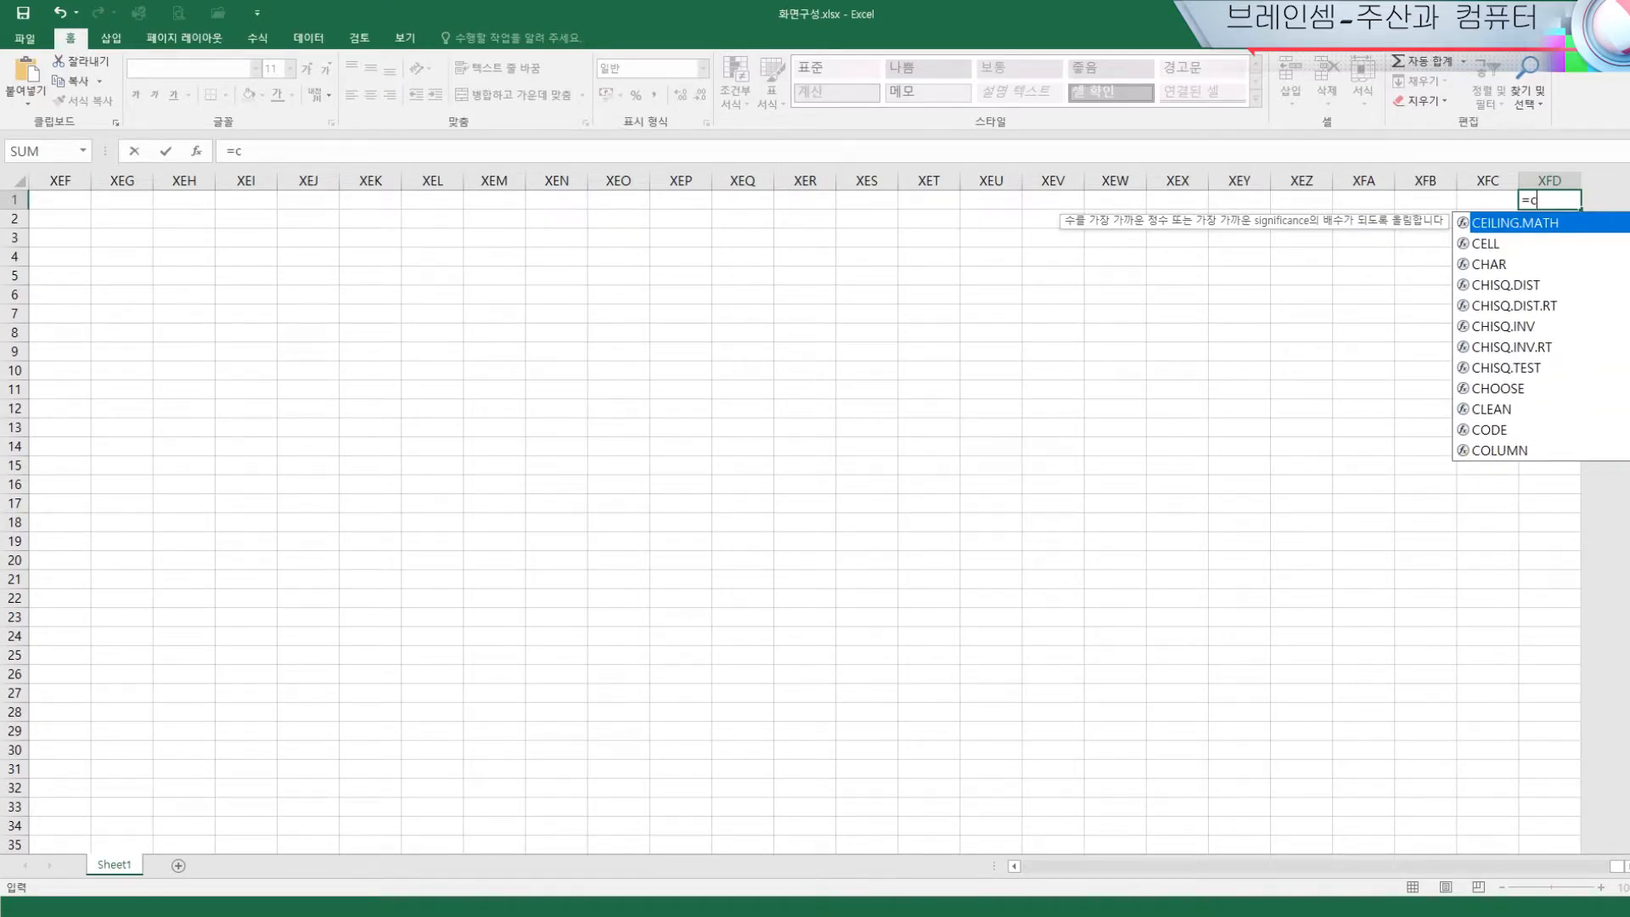
pyautogui.write('o')
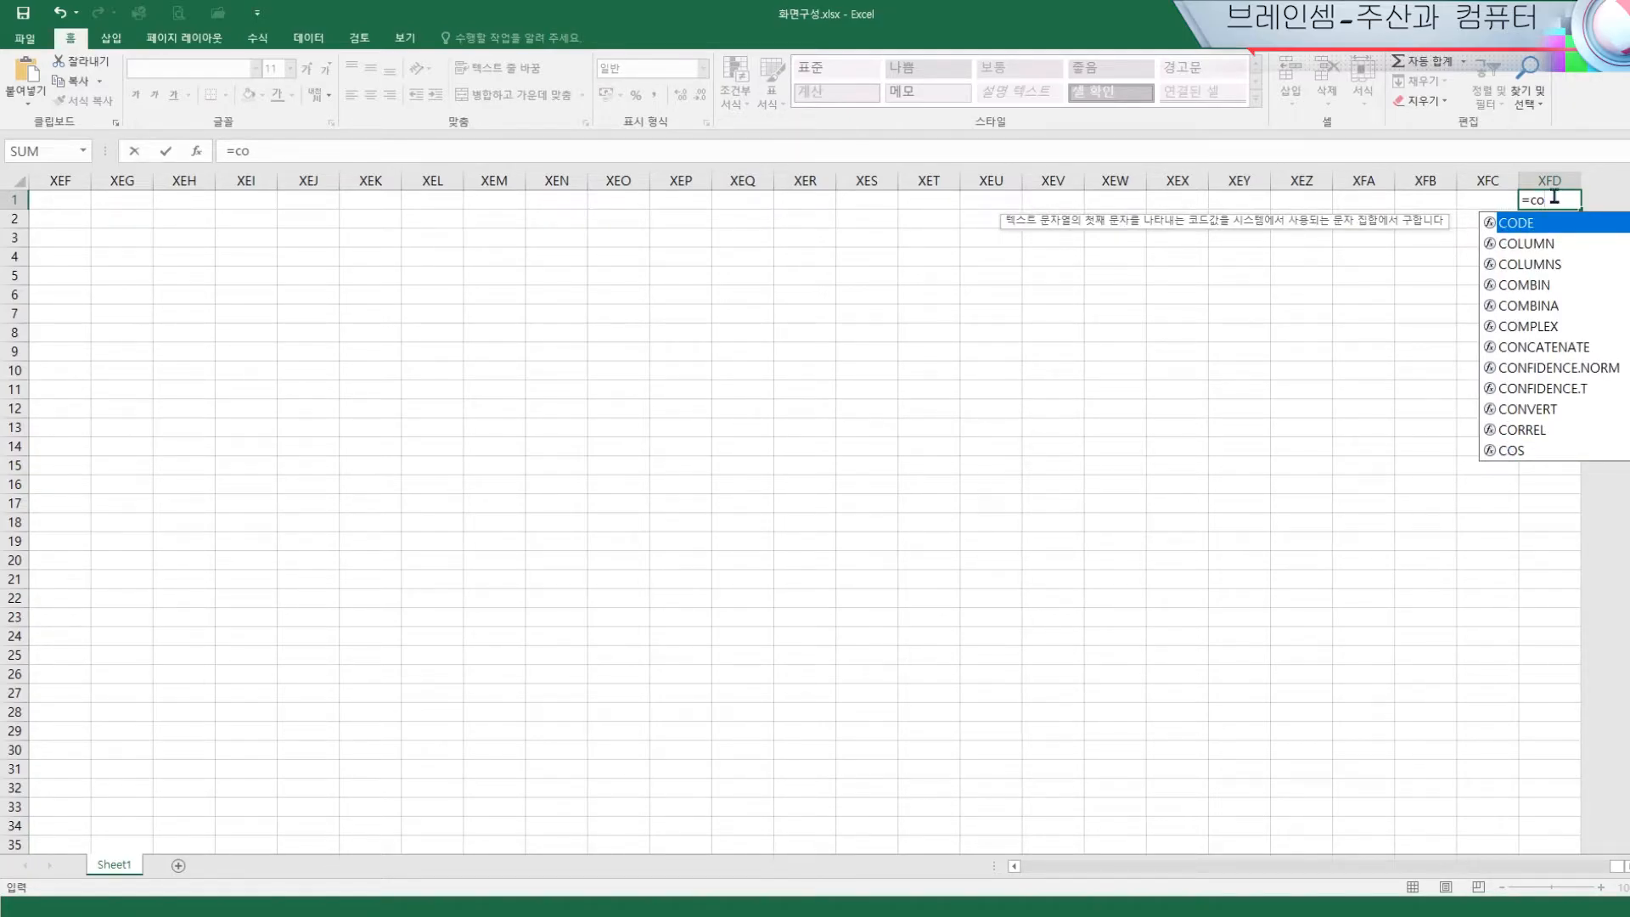
pyautogui.write('l')
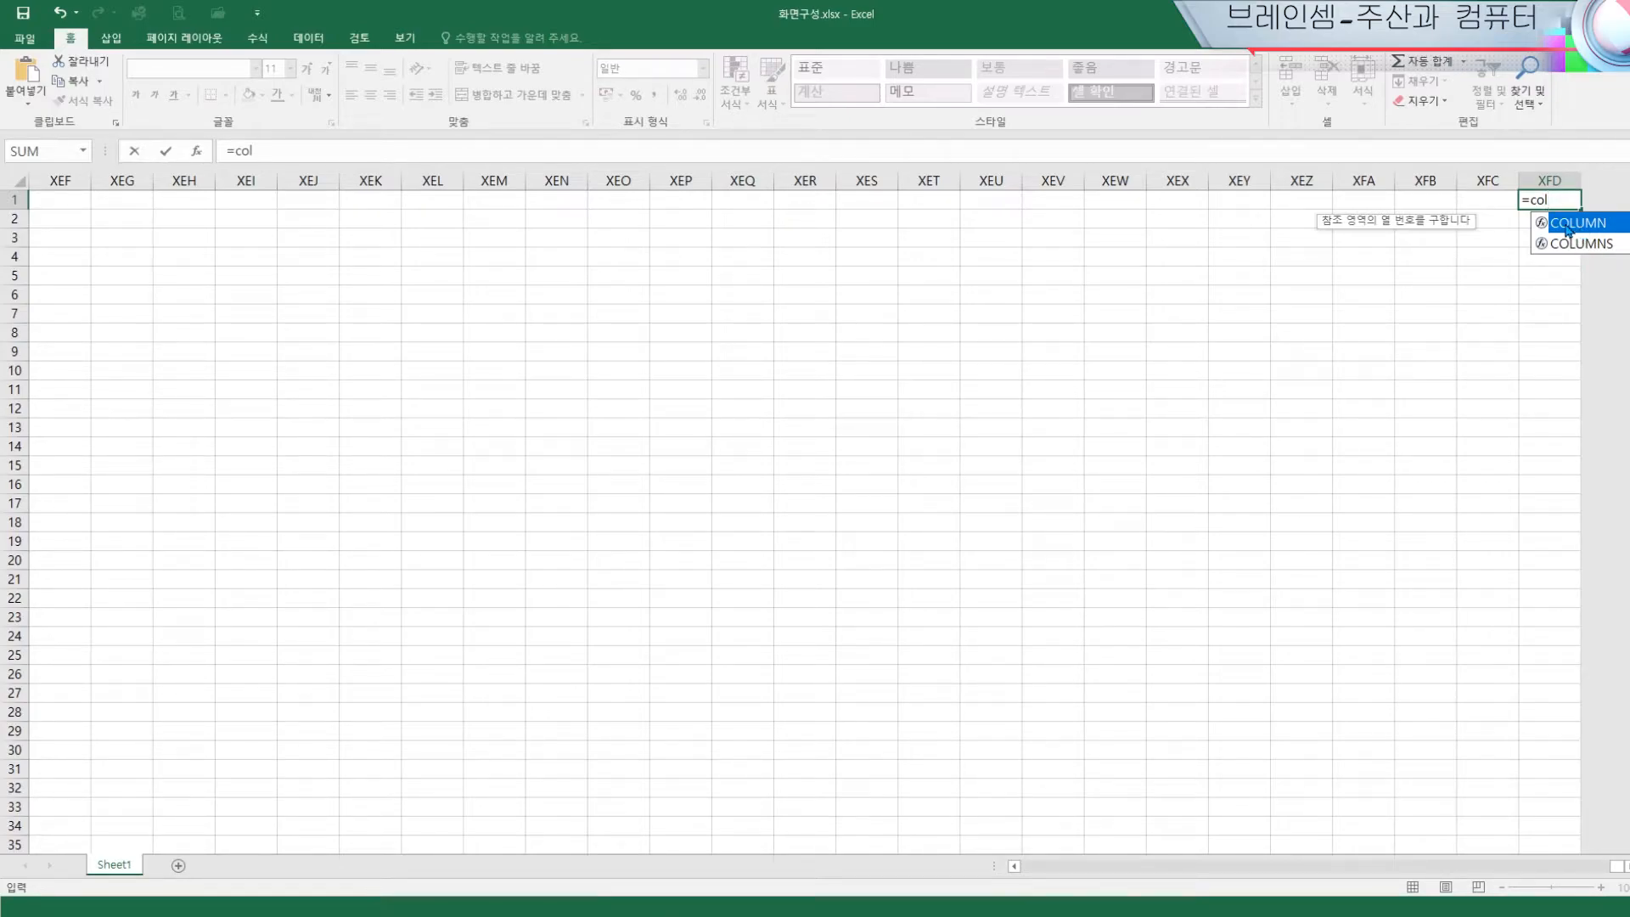
pyautogui.doubleClick(1566, 229)
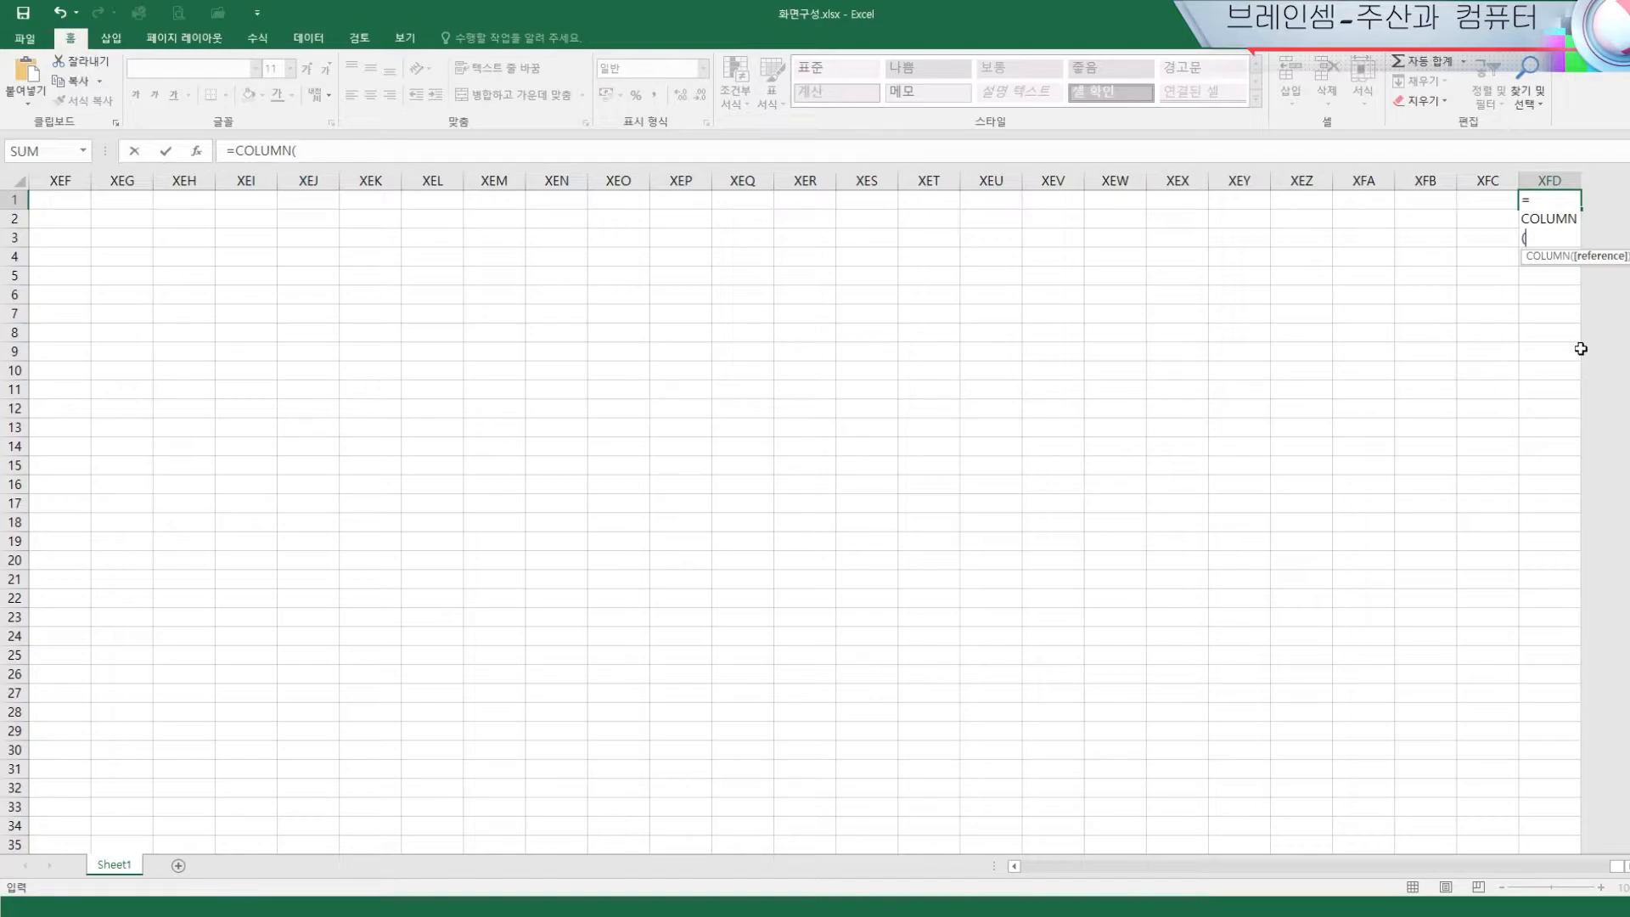
pyautogui.write(')')
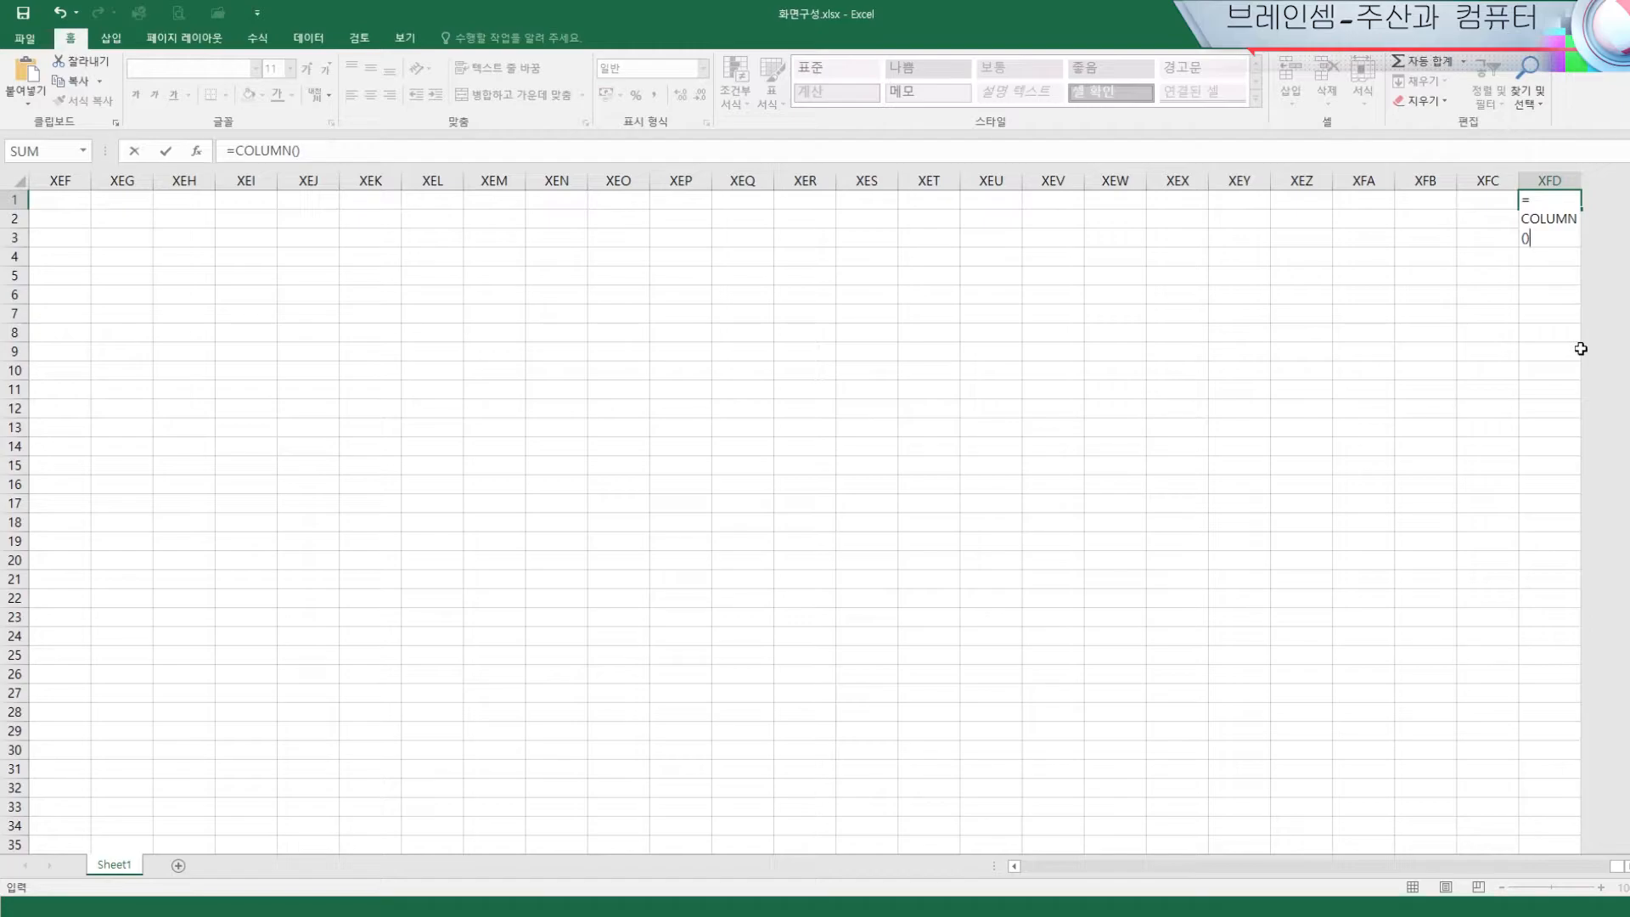
pyautogui.press('Return')
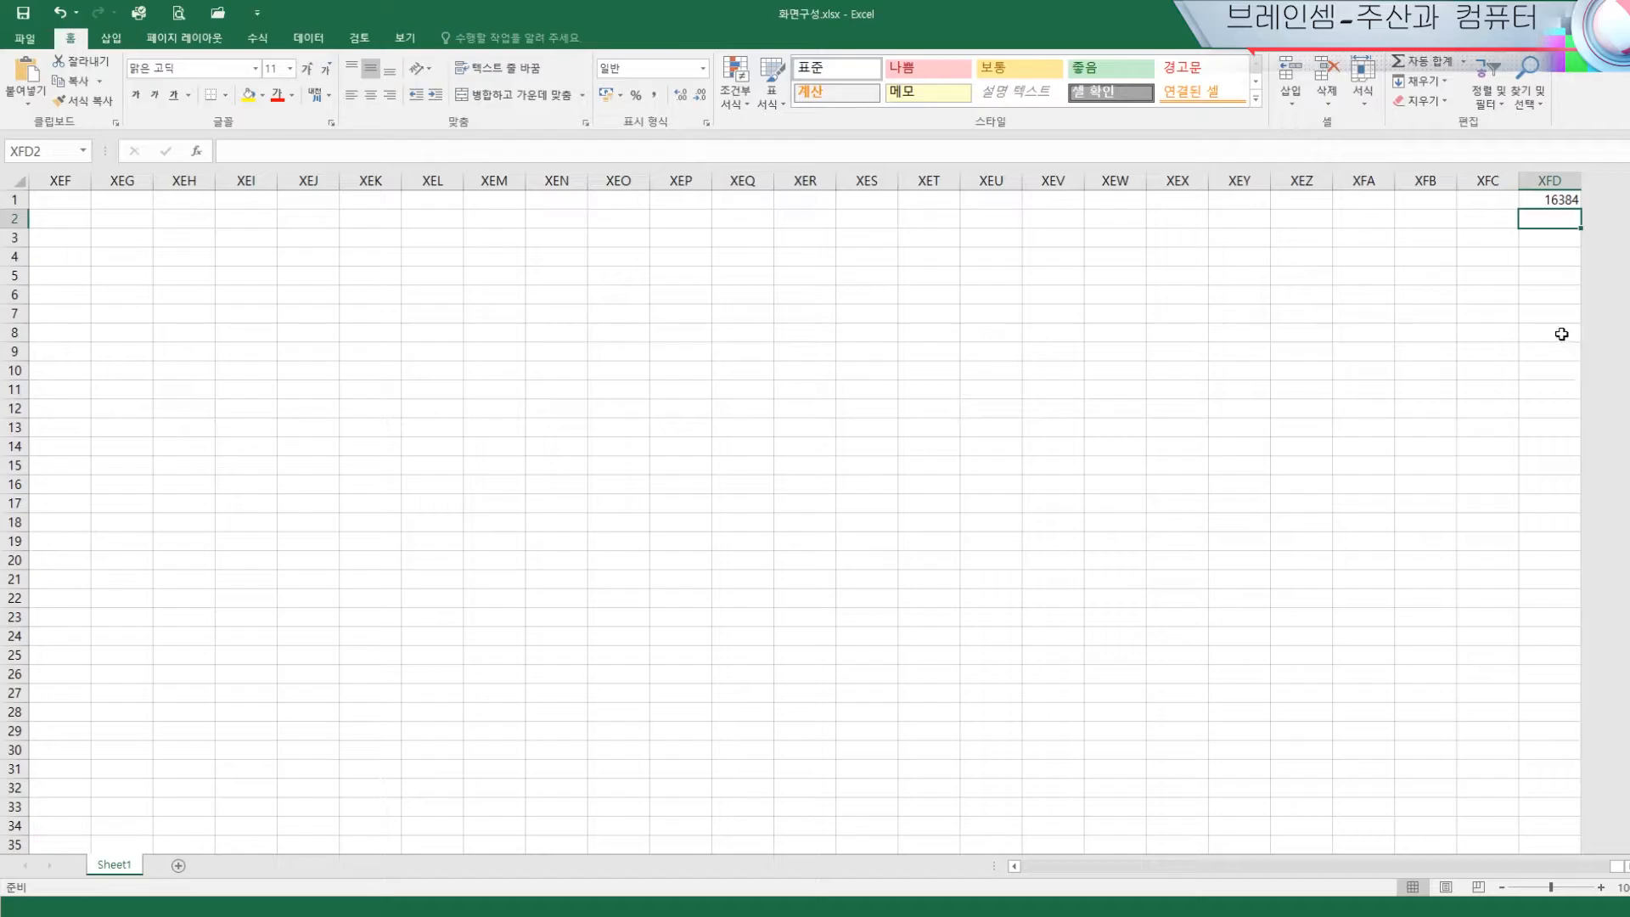
# Fill the COLUMN formula from XFD1 back to XEV1 and check the copied formulas
pyautogui.click(1552, 201)
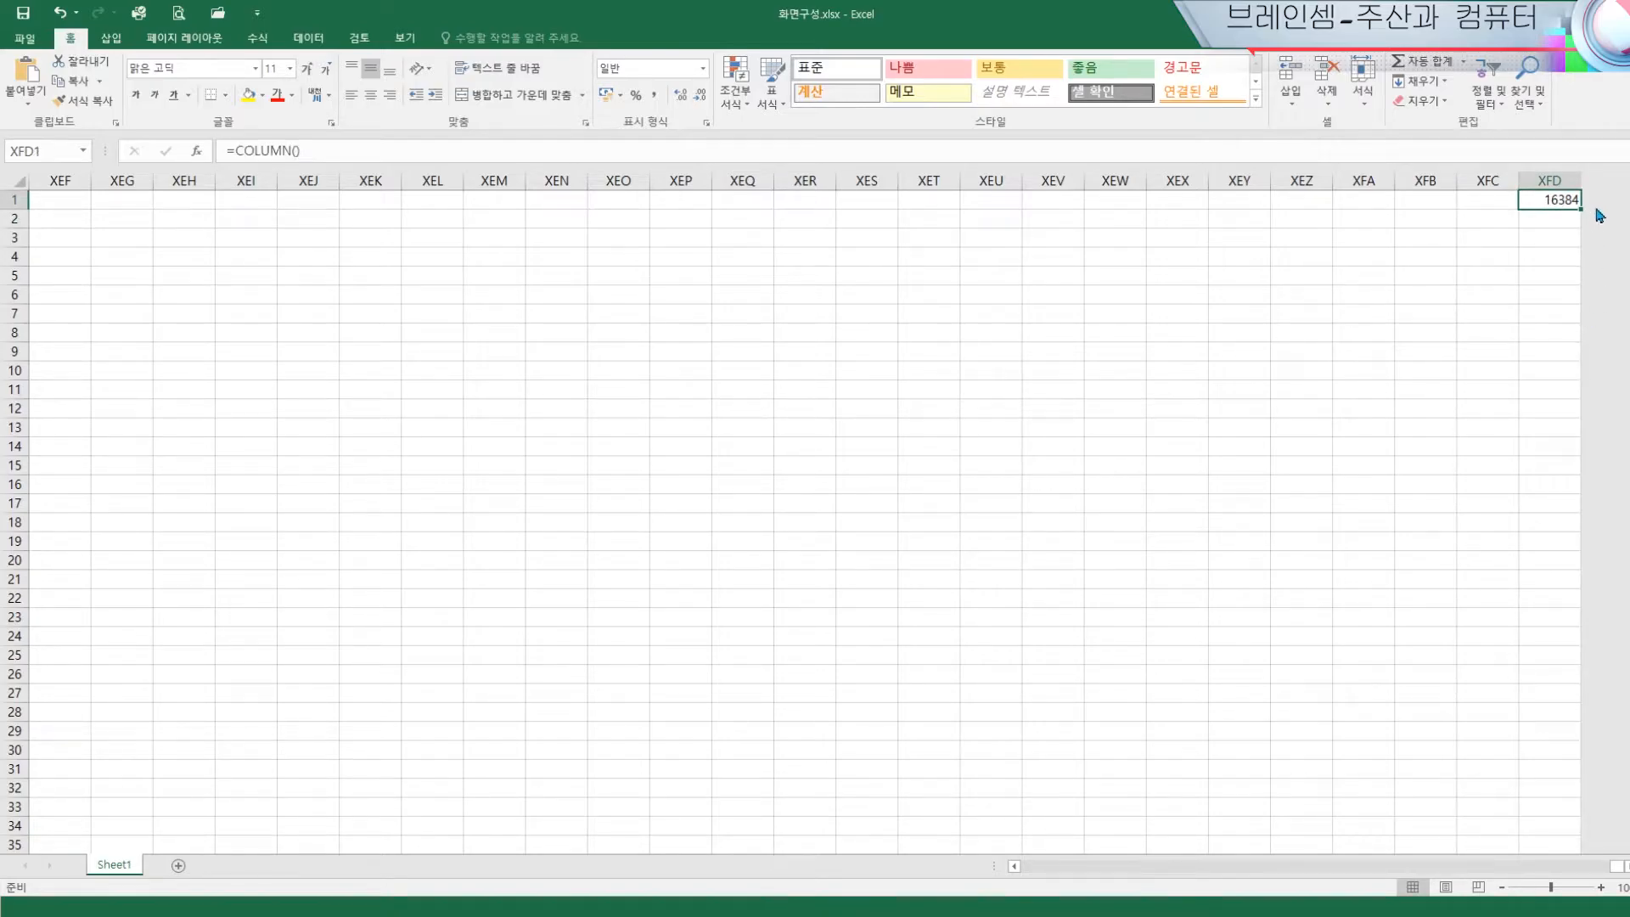
pyautogui.moveTo(1581, 206); pyautogui.dragTo(1024, 208)
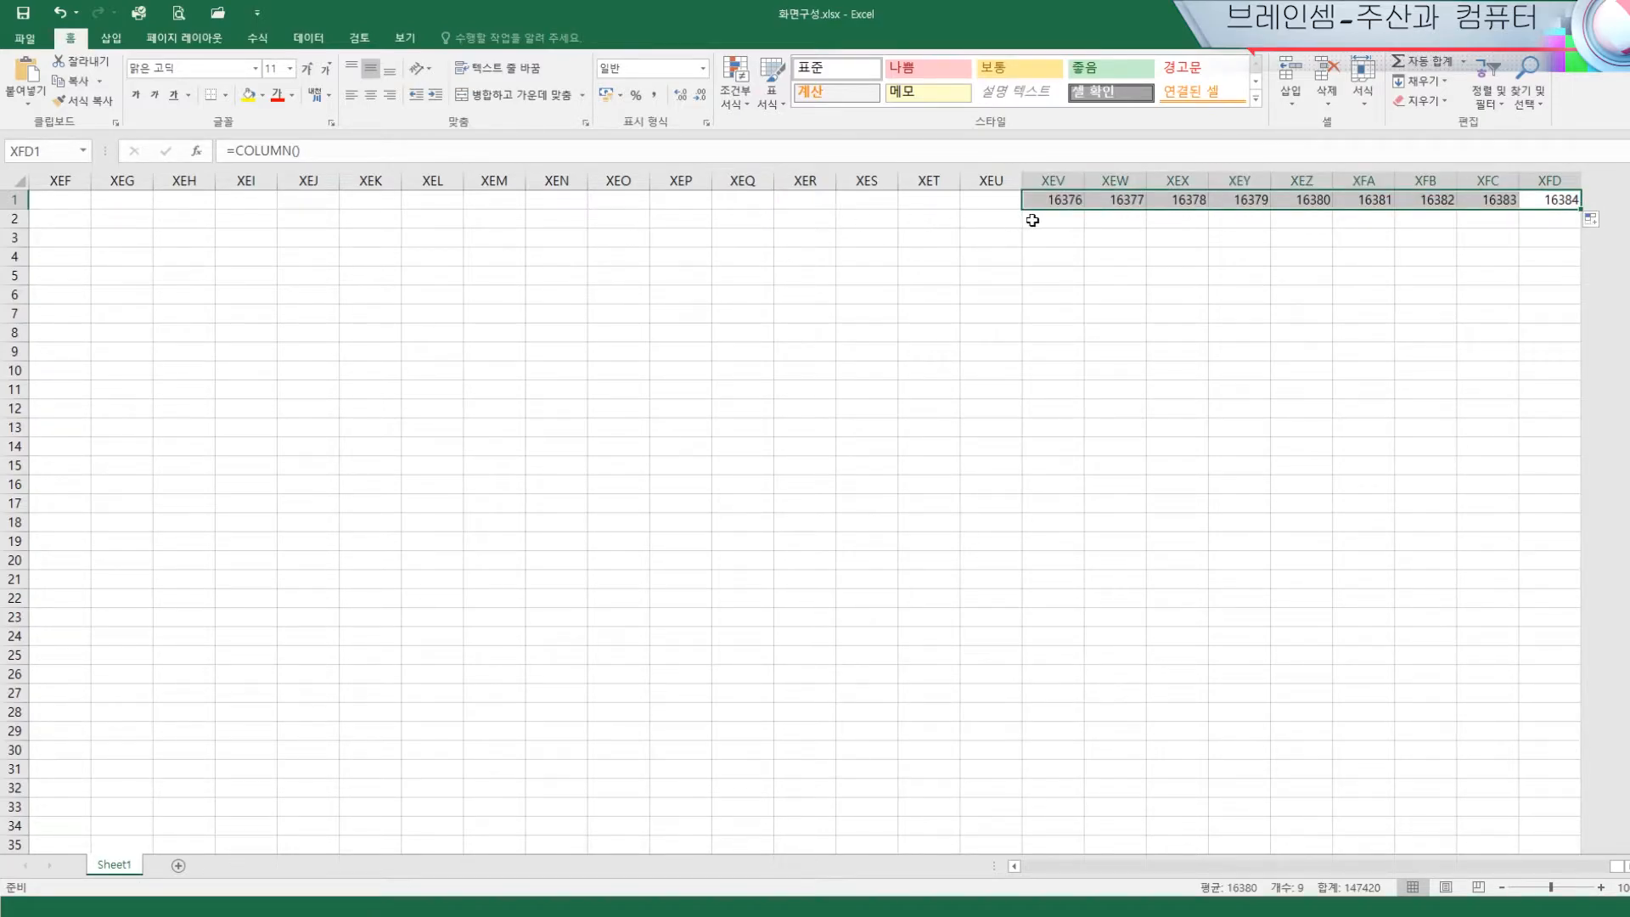
pyautogui.click(1055, 203)
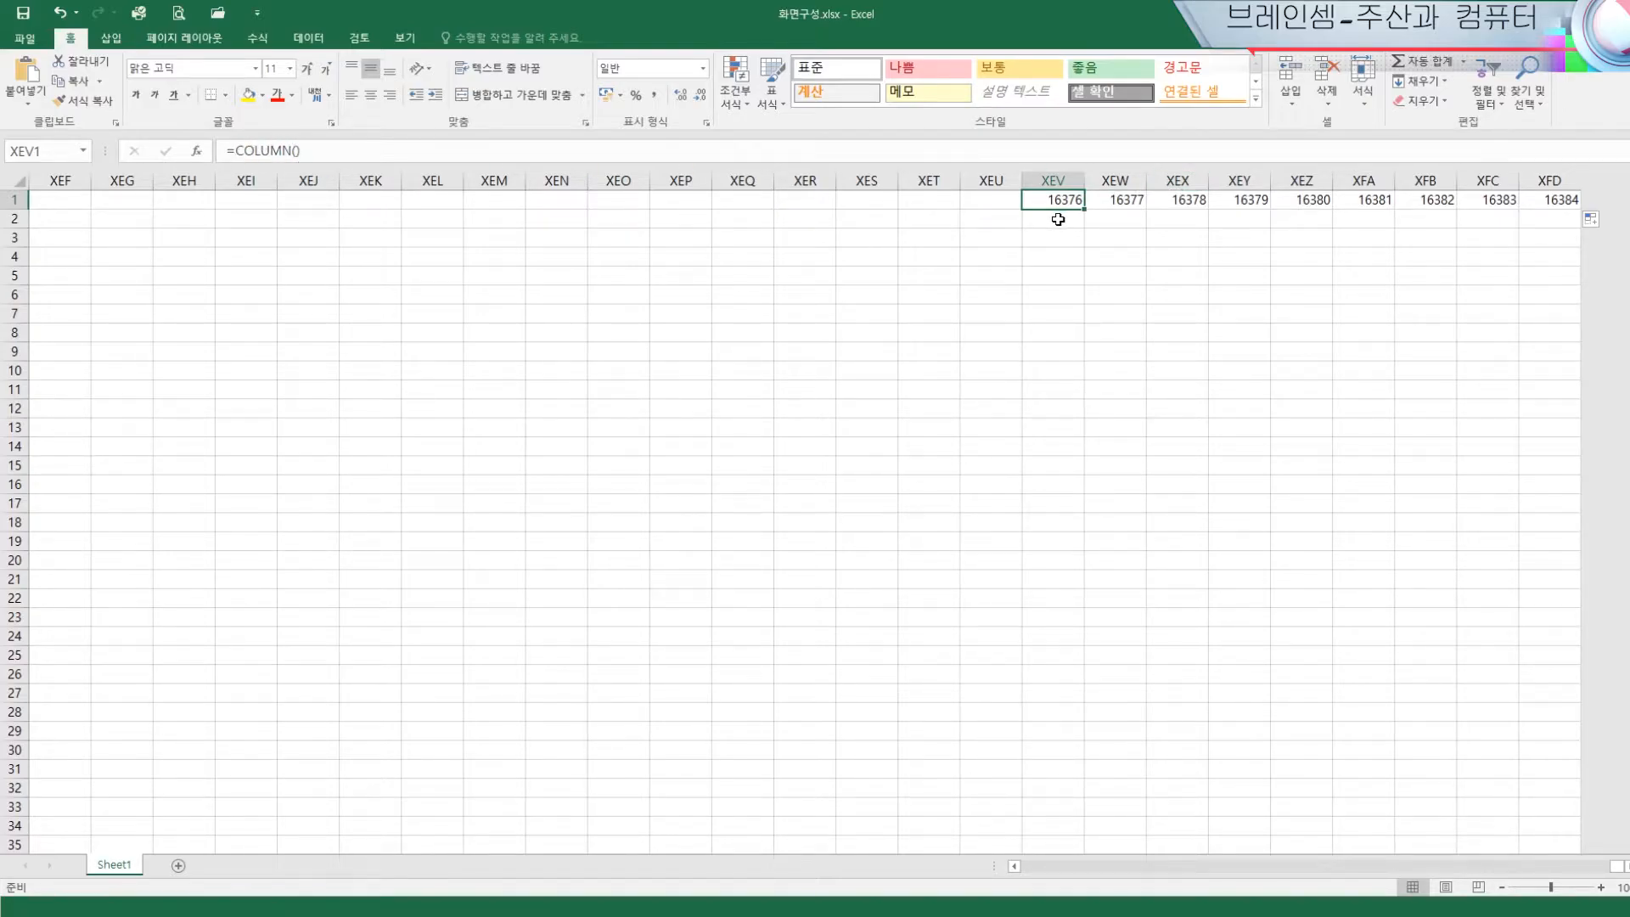
pyautogui.click(1136, 203)
pyautogui.click(1204, 204)
pyautogui.hotkey('ctrl', 'Right')
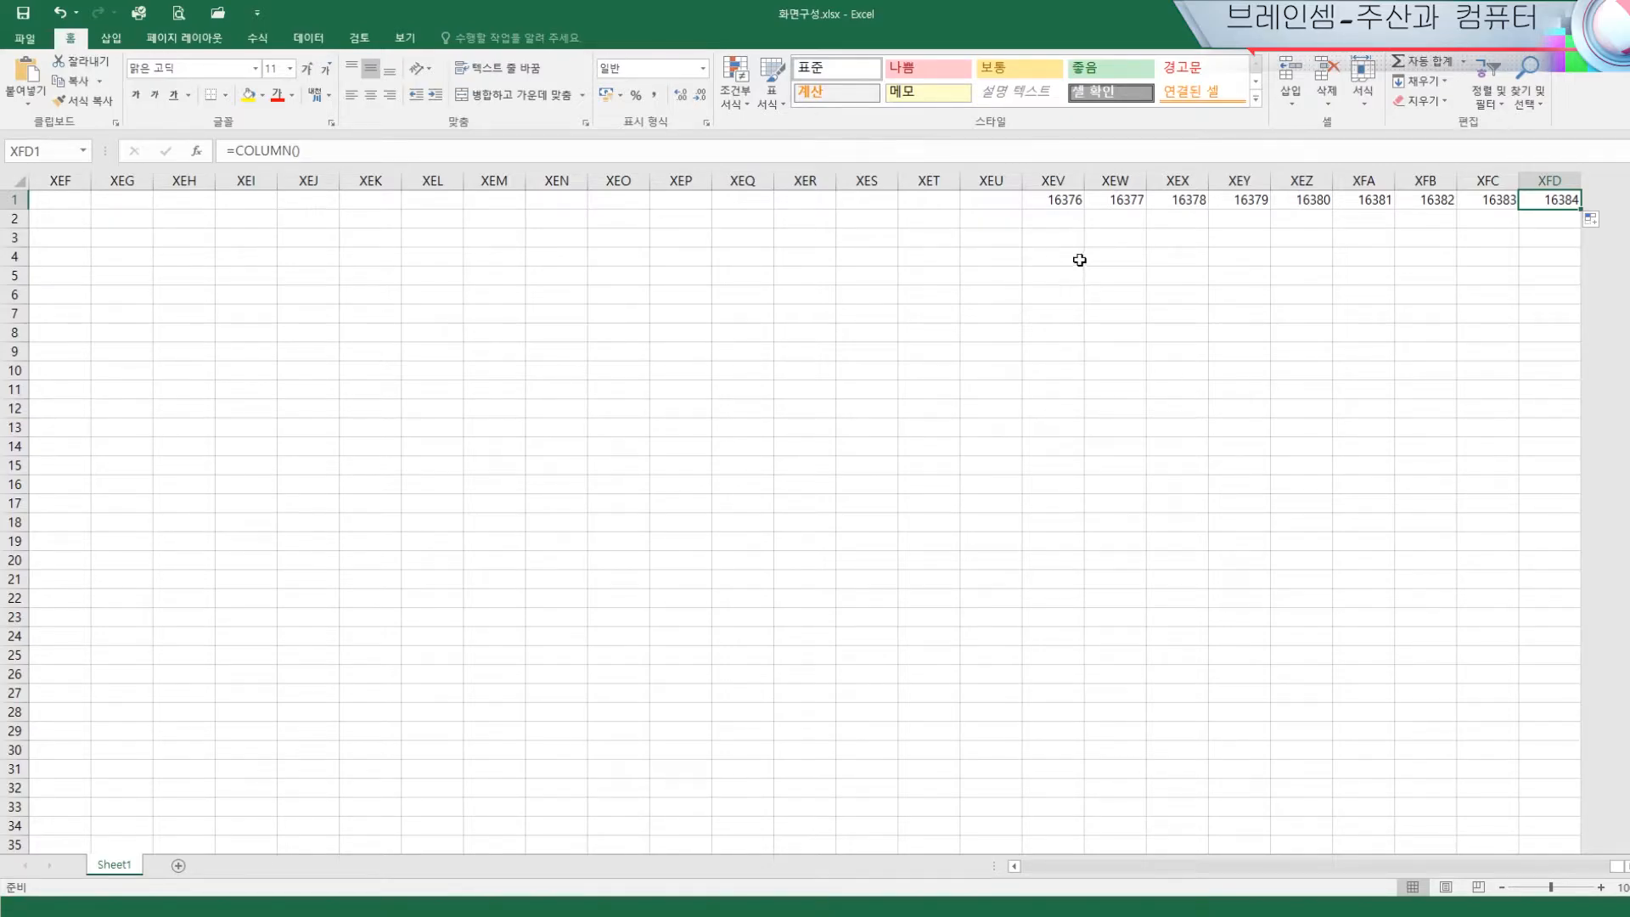
# Clear the COLUMN formulas from the range XEV1:XFD1
pyautogui.click(1056, 202)
pyautogui.moveTo(1057, 202); pyautogui.dragTo(1554, 201)
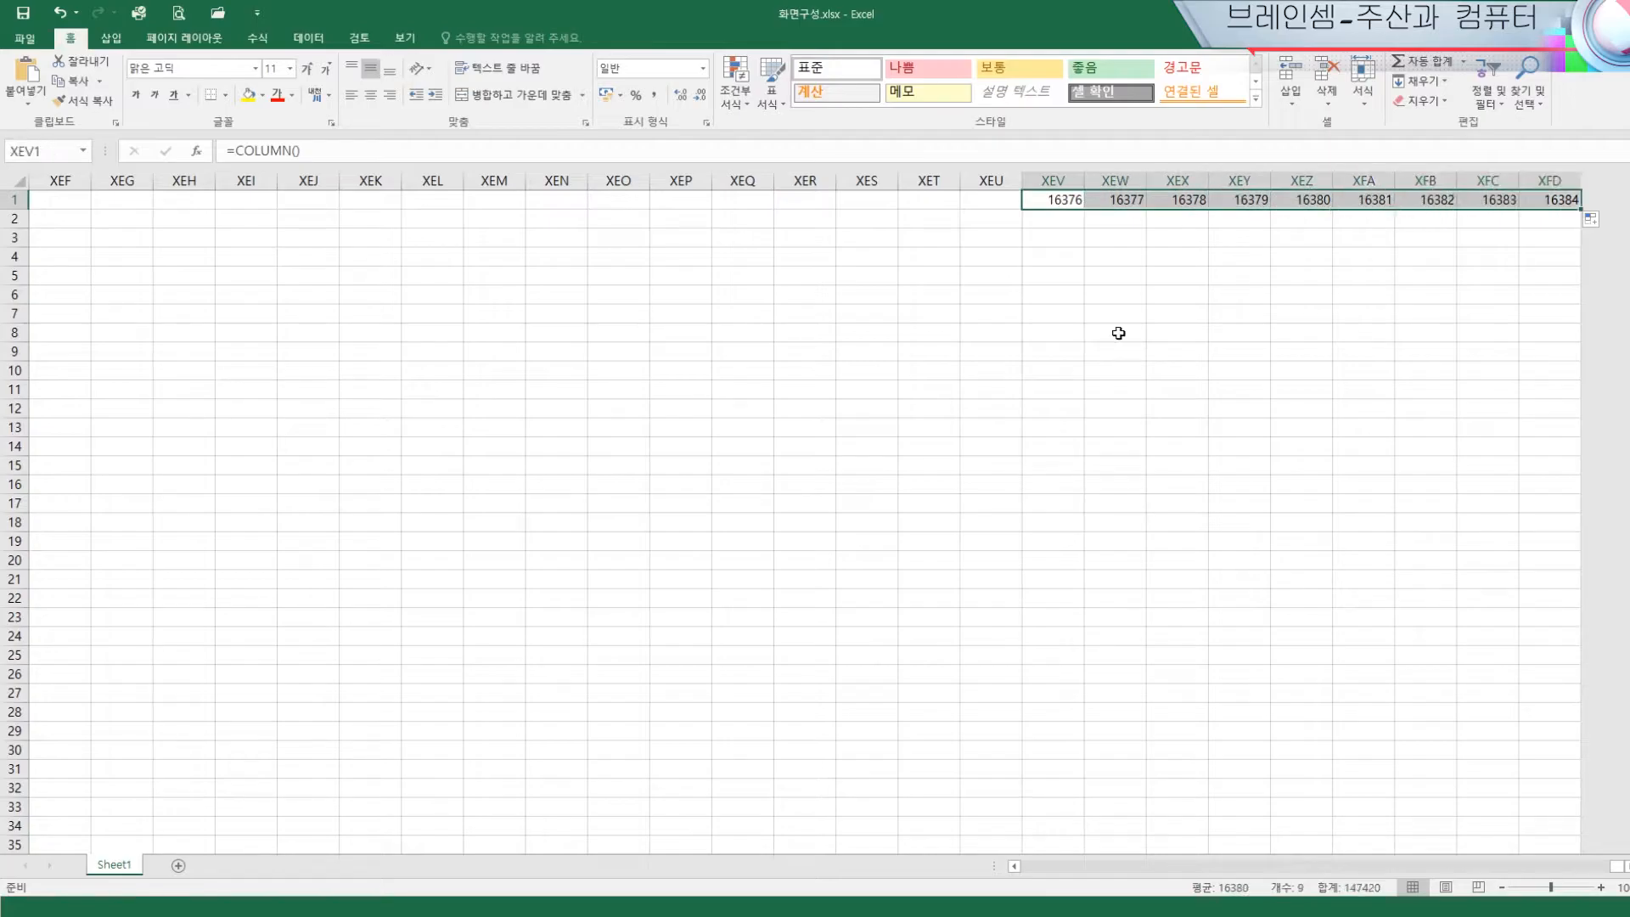
pyautogui.press('Delete')
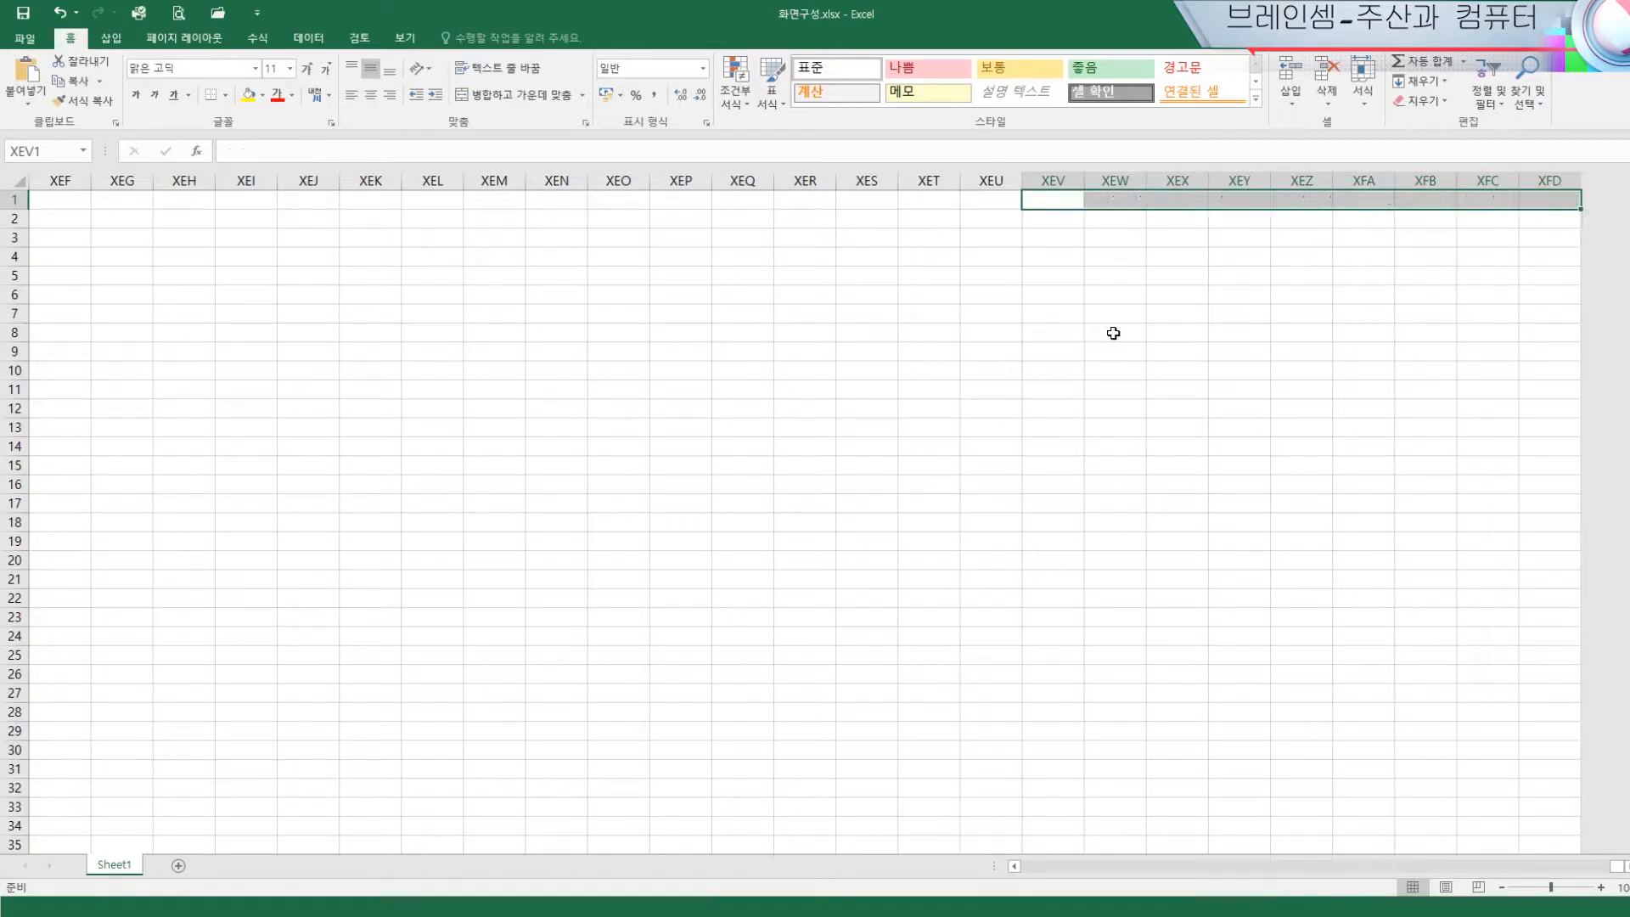
# Return from the worksheet's last column to A1 and go to A10, the last filled cell of column A
pyautogui.click(1560, 206)
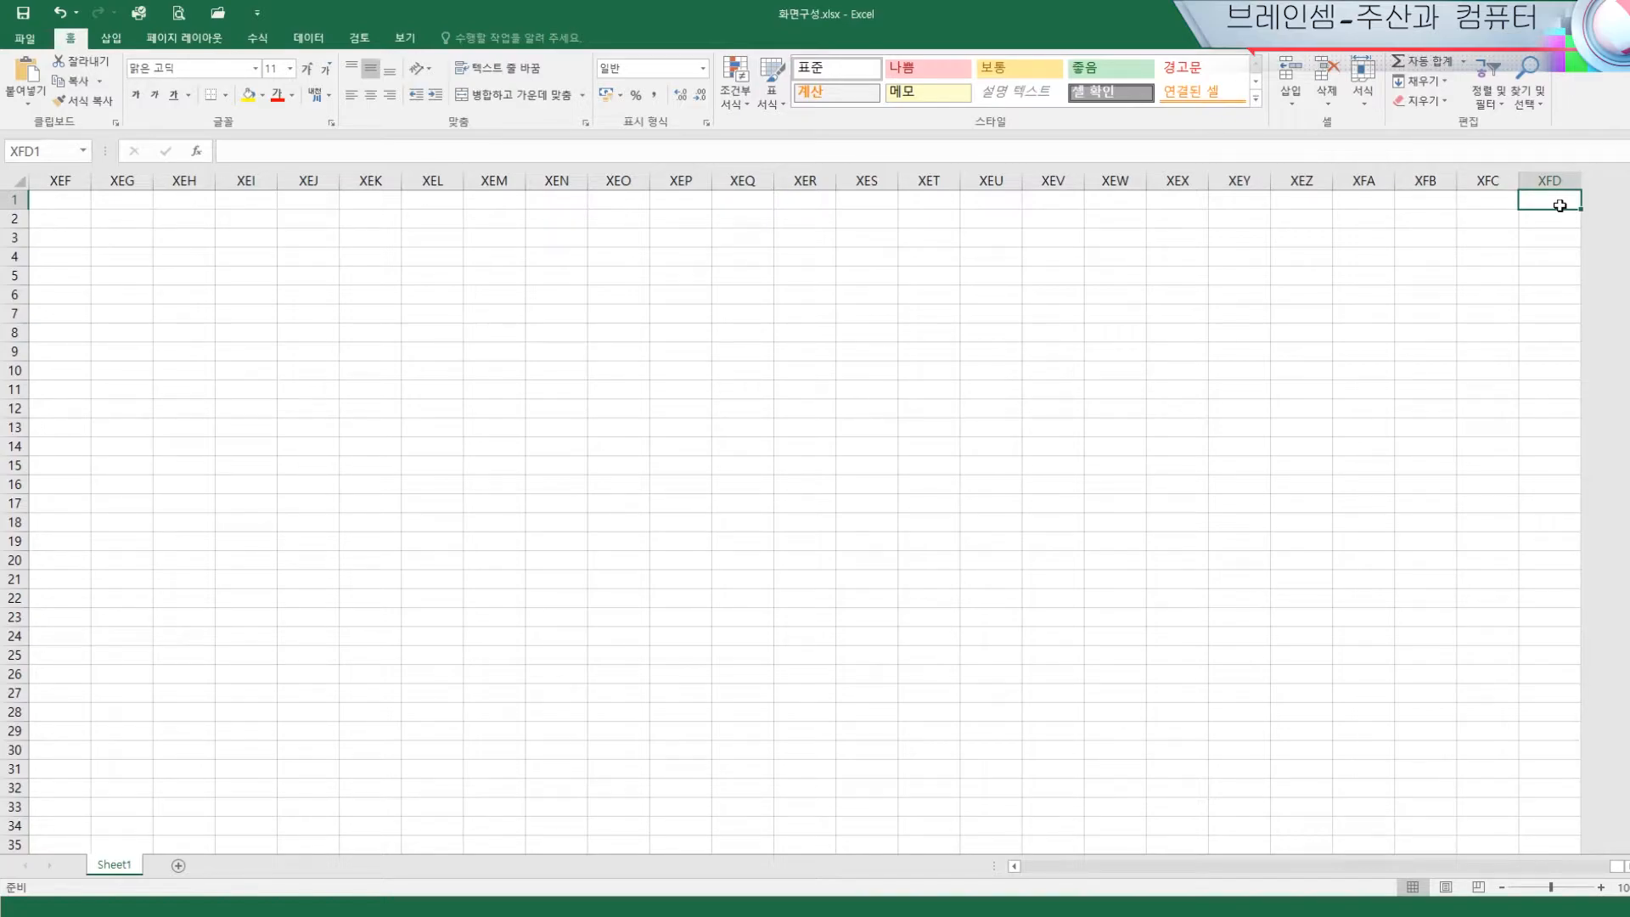
pyautogui.hotkey('ctrl', 'Home')
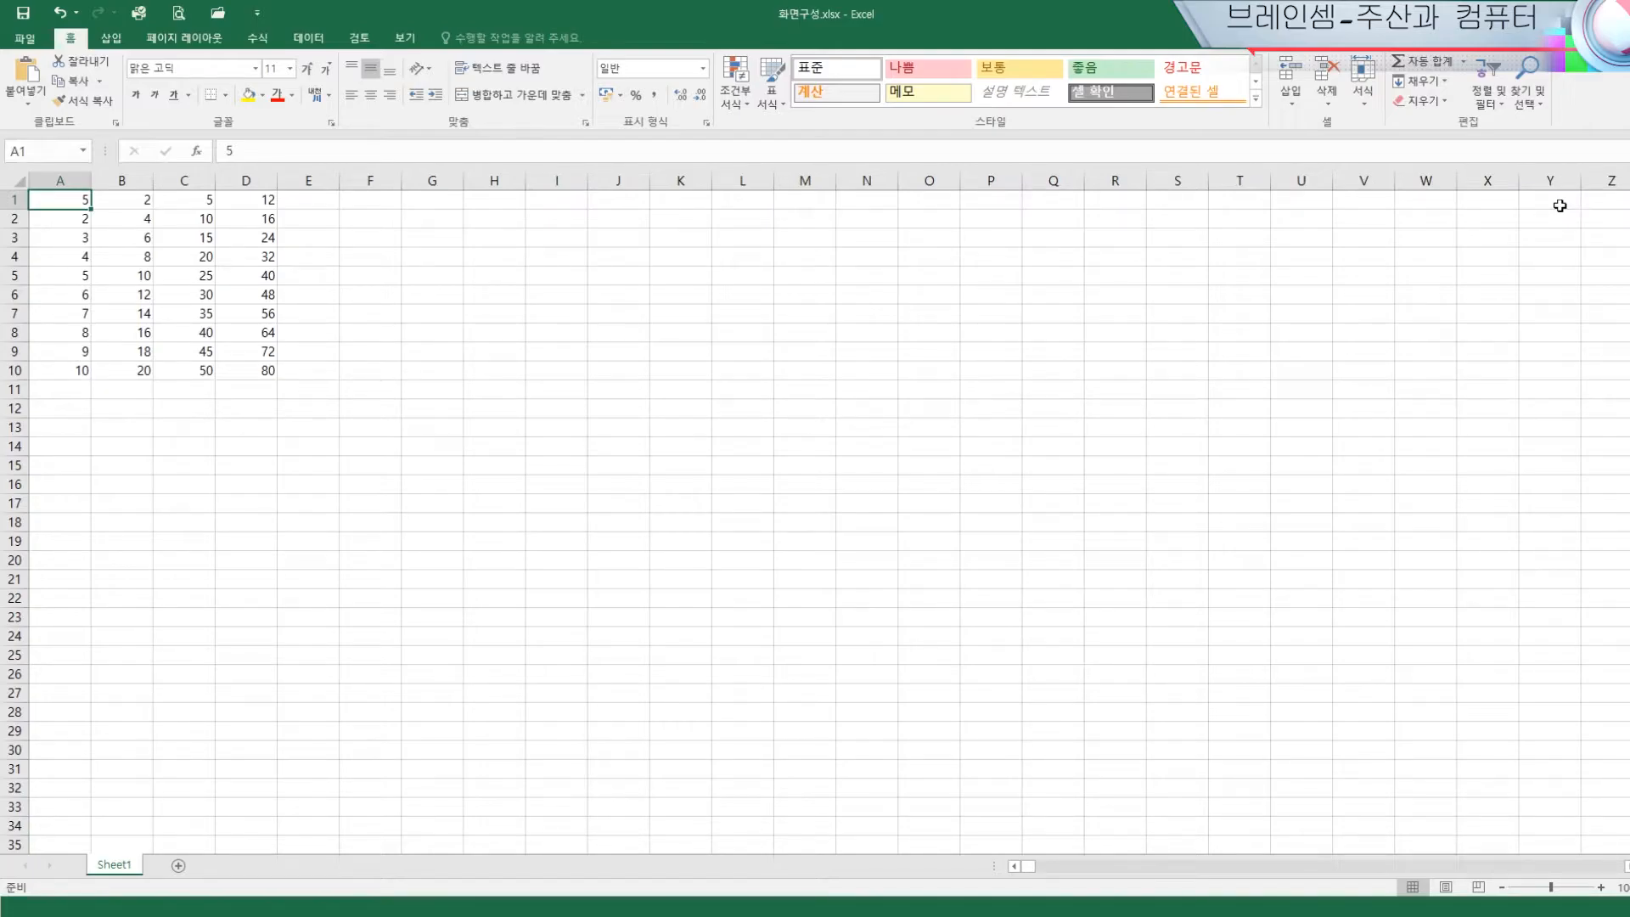
pyautogui.click(73, 370)
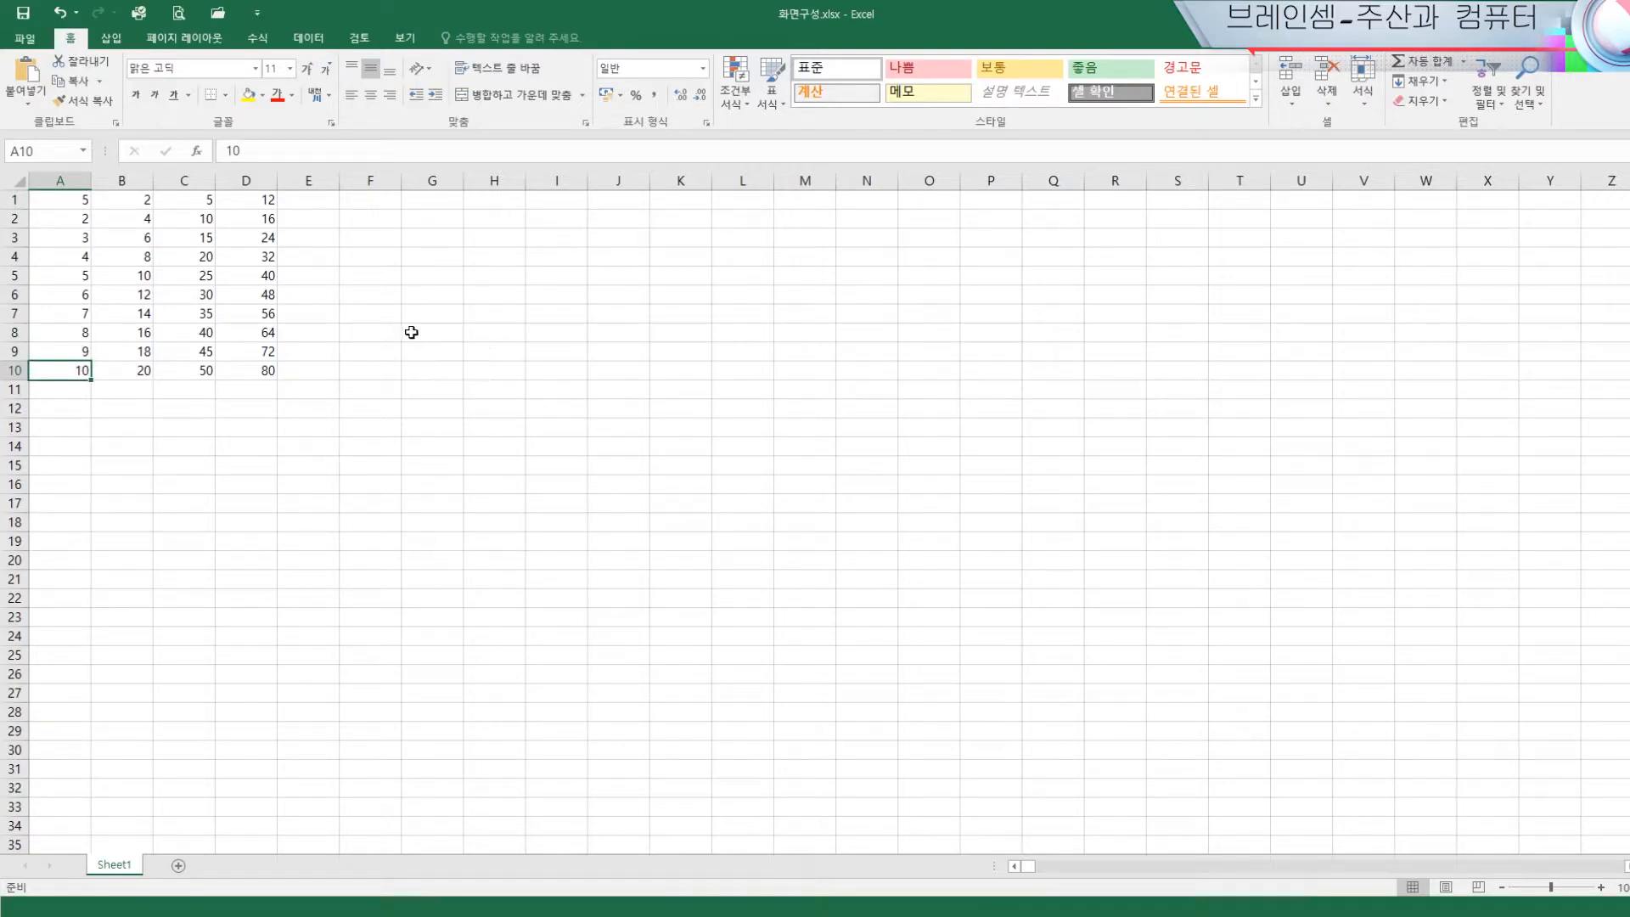
# Use AutoSum in G1 to total the range A1:A9
pyautogui.click(434, 201)
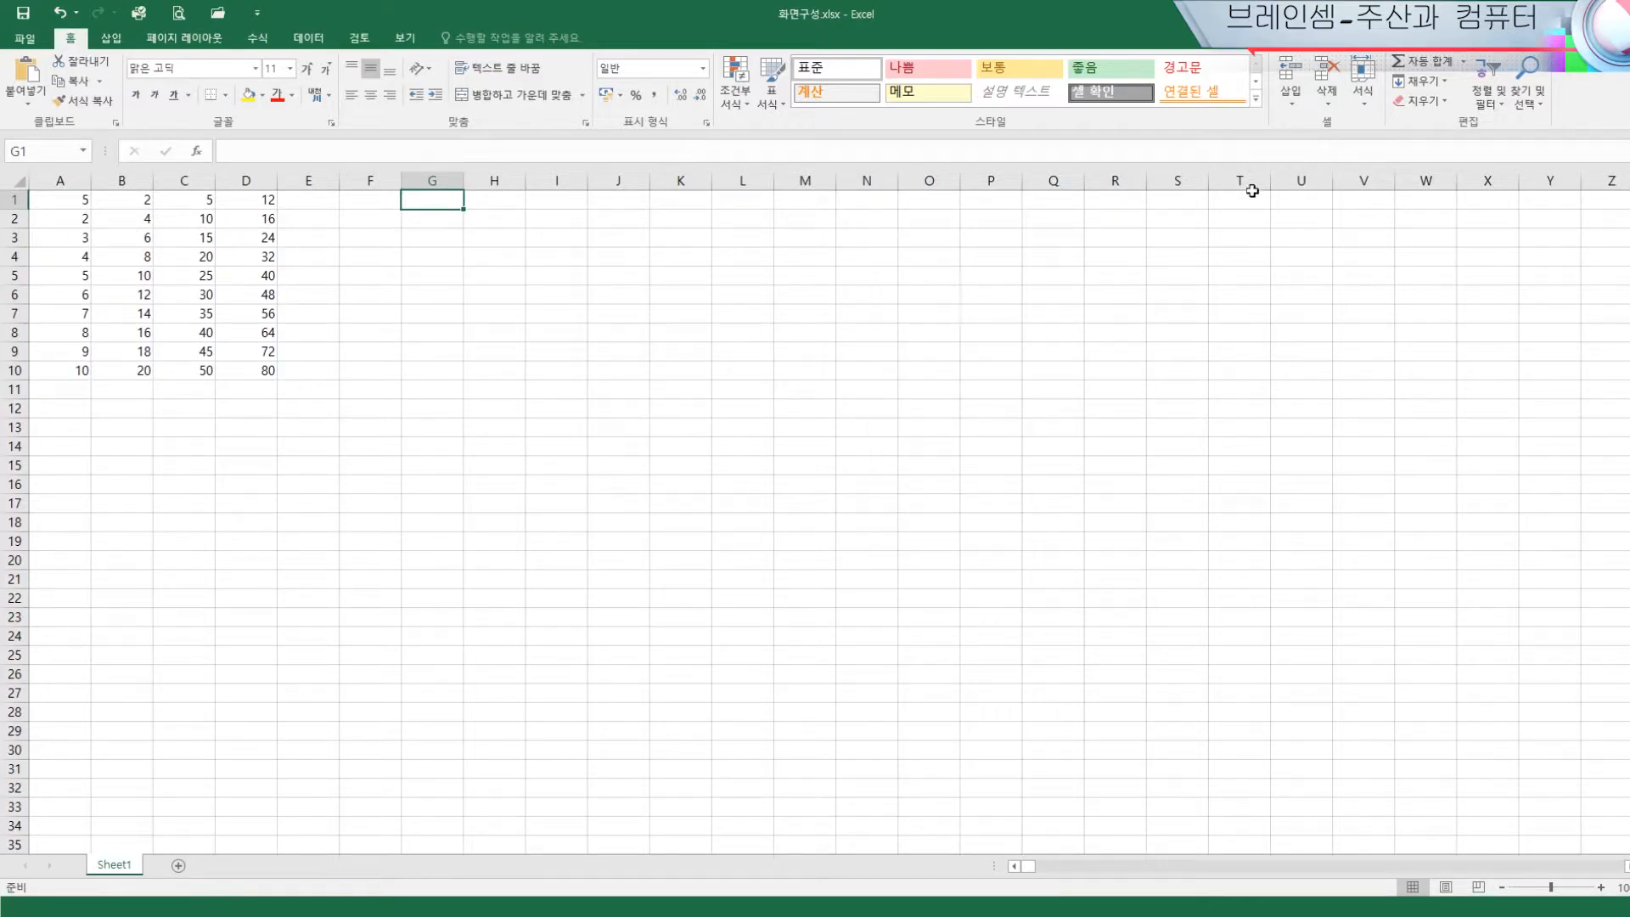
pyautogui.click(1427, 68)
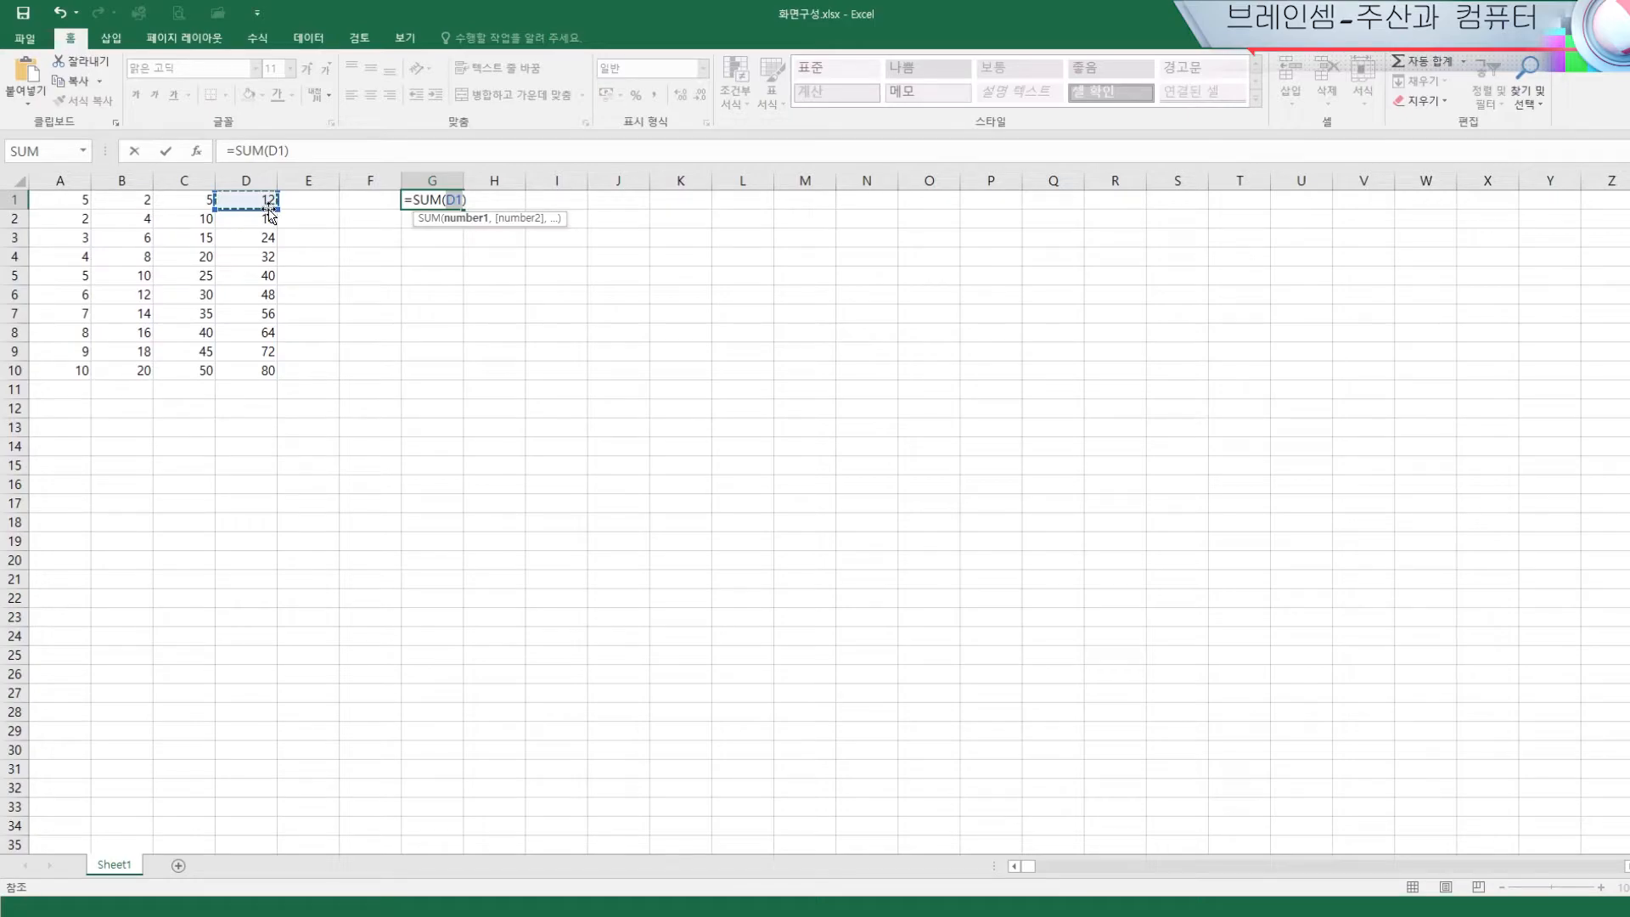
pyautogui.moveTo(73, 201); pyautogui.dragTo(68, 354)
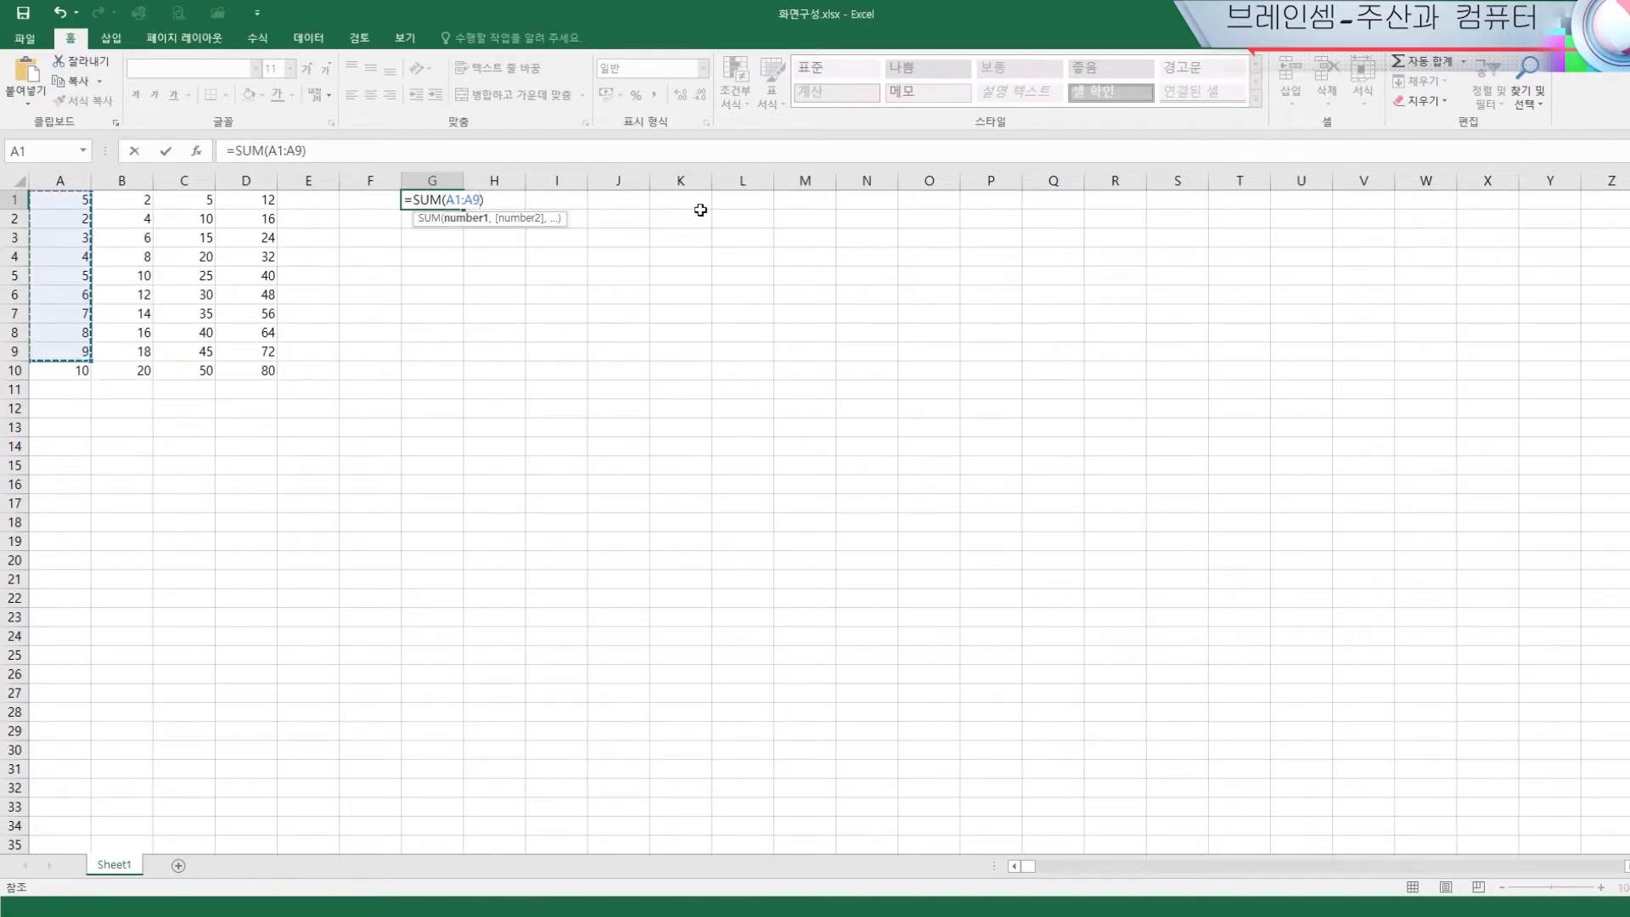
pyautogui.press('Return')
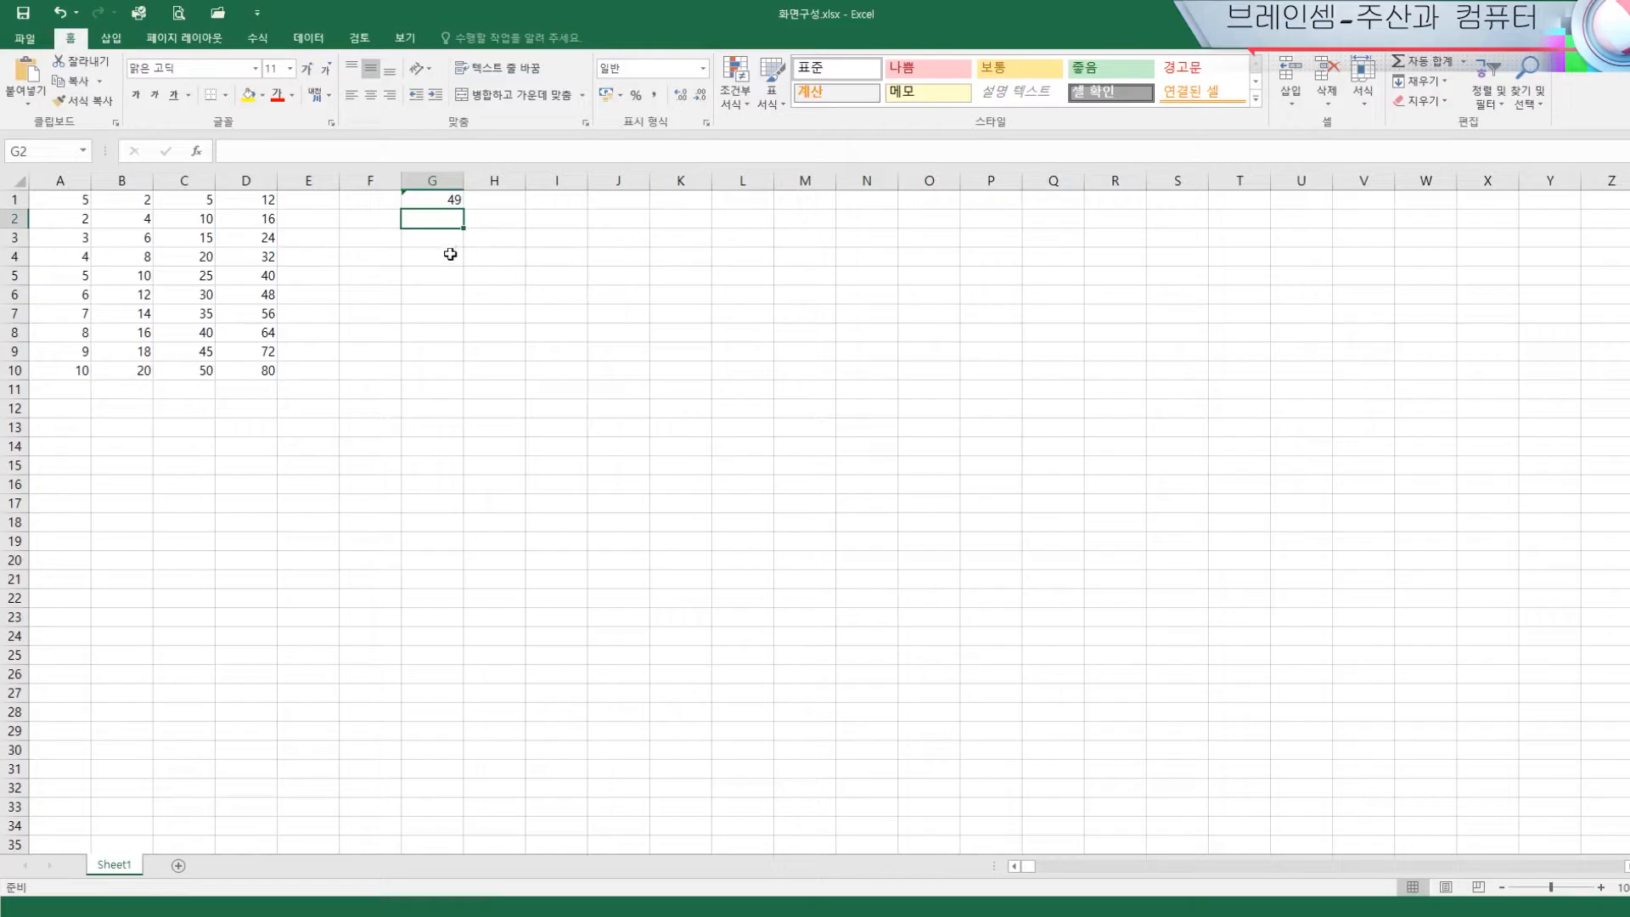
# Check the range summed in G1 and extend its formula to =SUM(A1:A10)
pyautogui.click(437, 201)
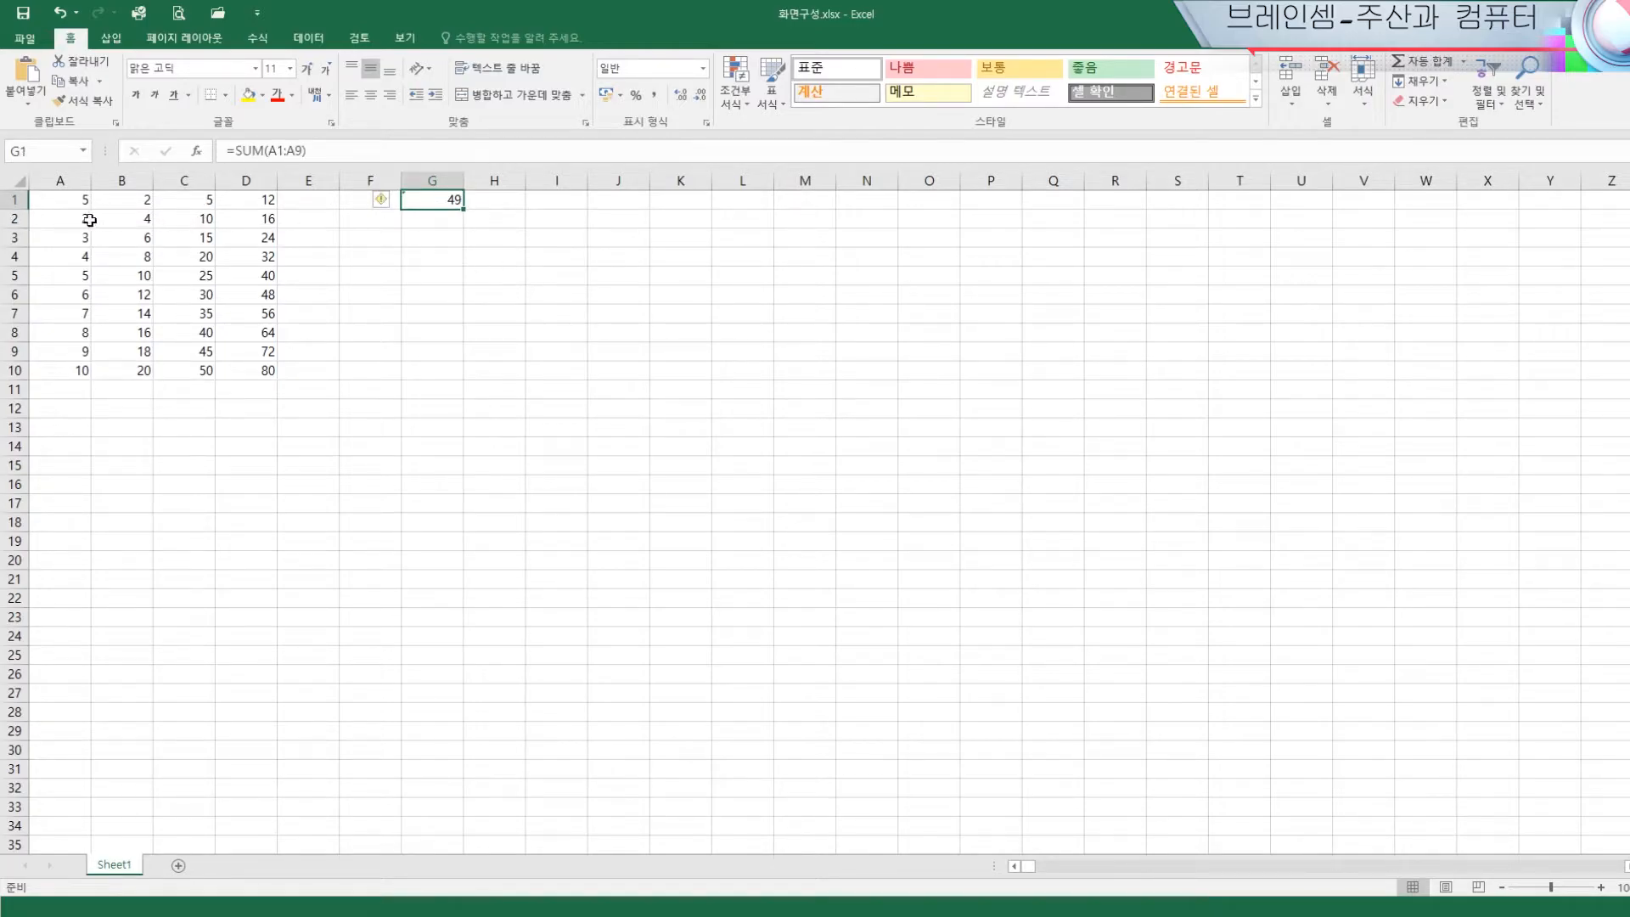
pyautogui.moveTo(79, 202); pyautogui.dragTo(81, 351)
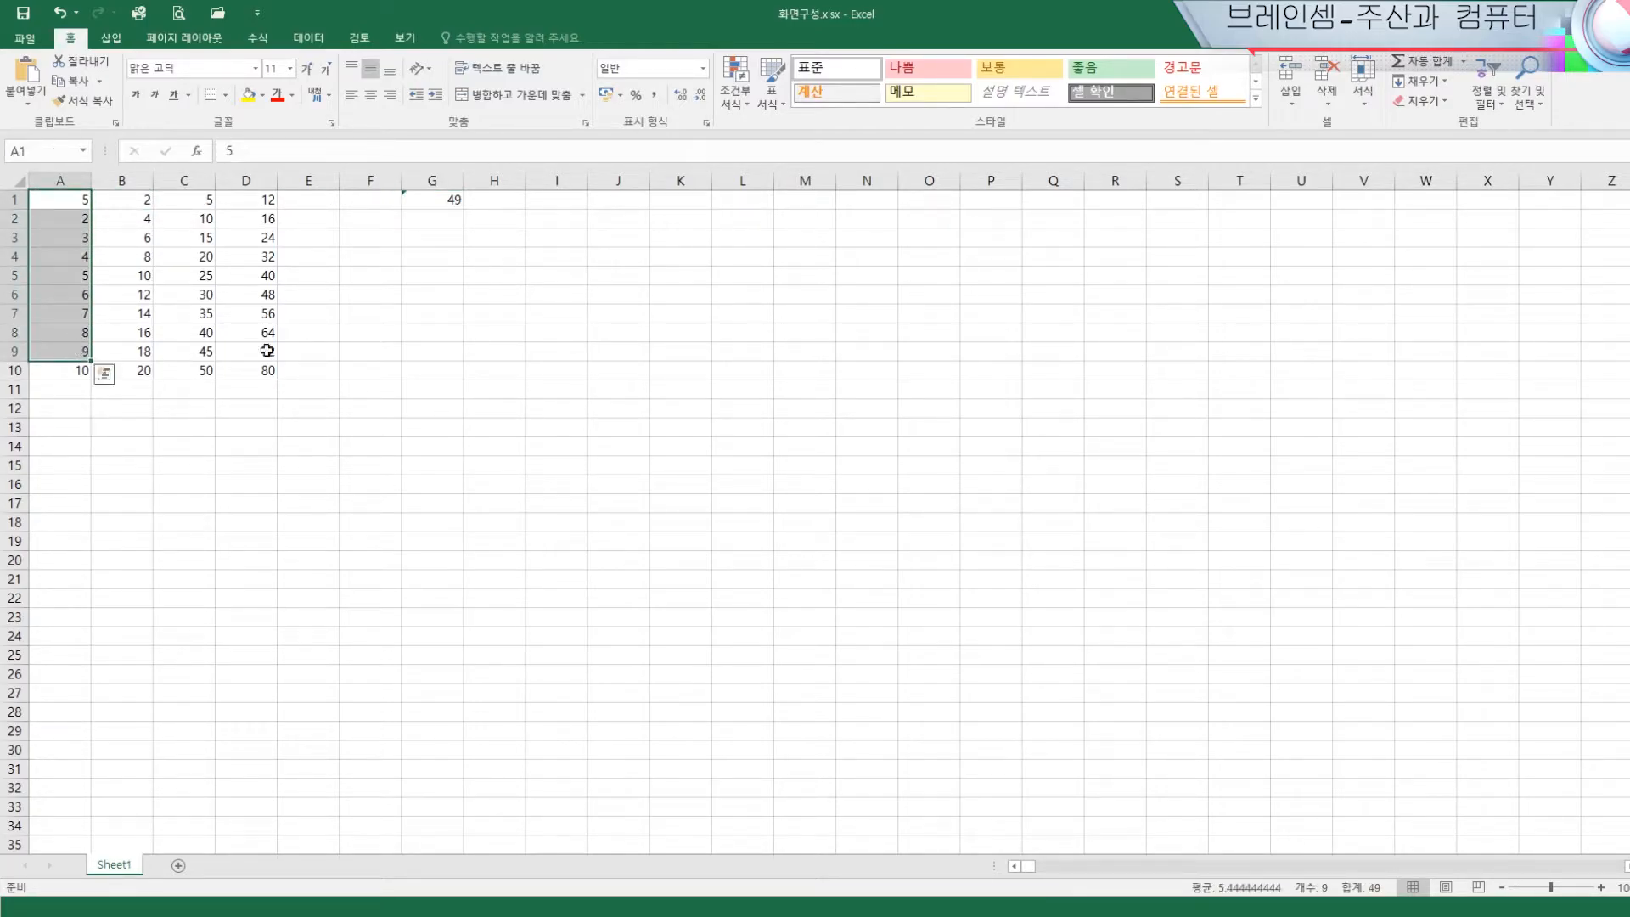
pyautogui.click(444, 196)
pyautogui.click(303, 151)
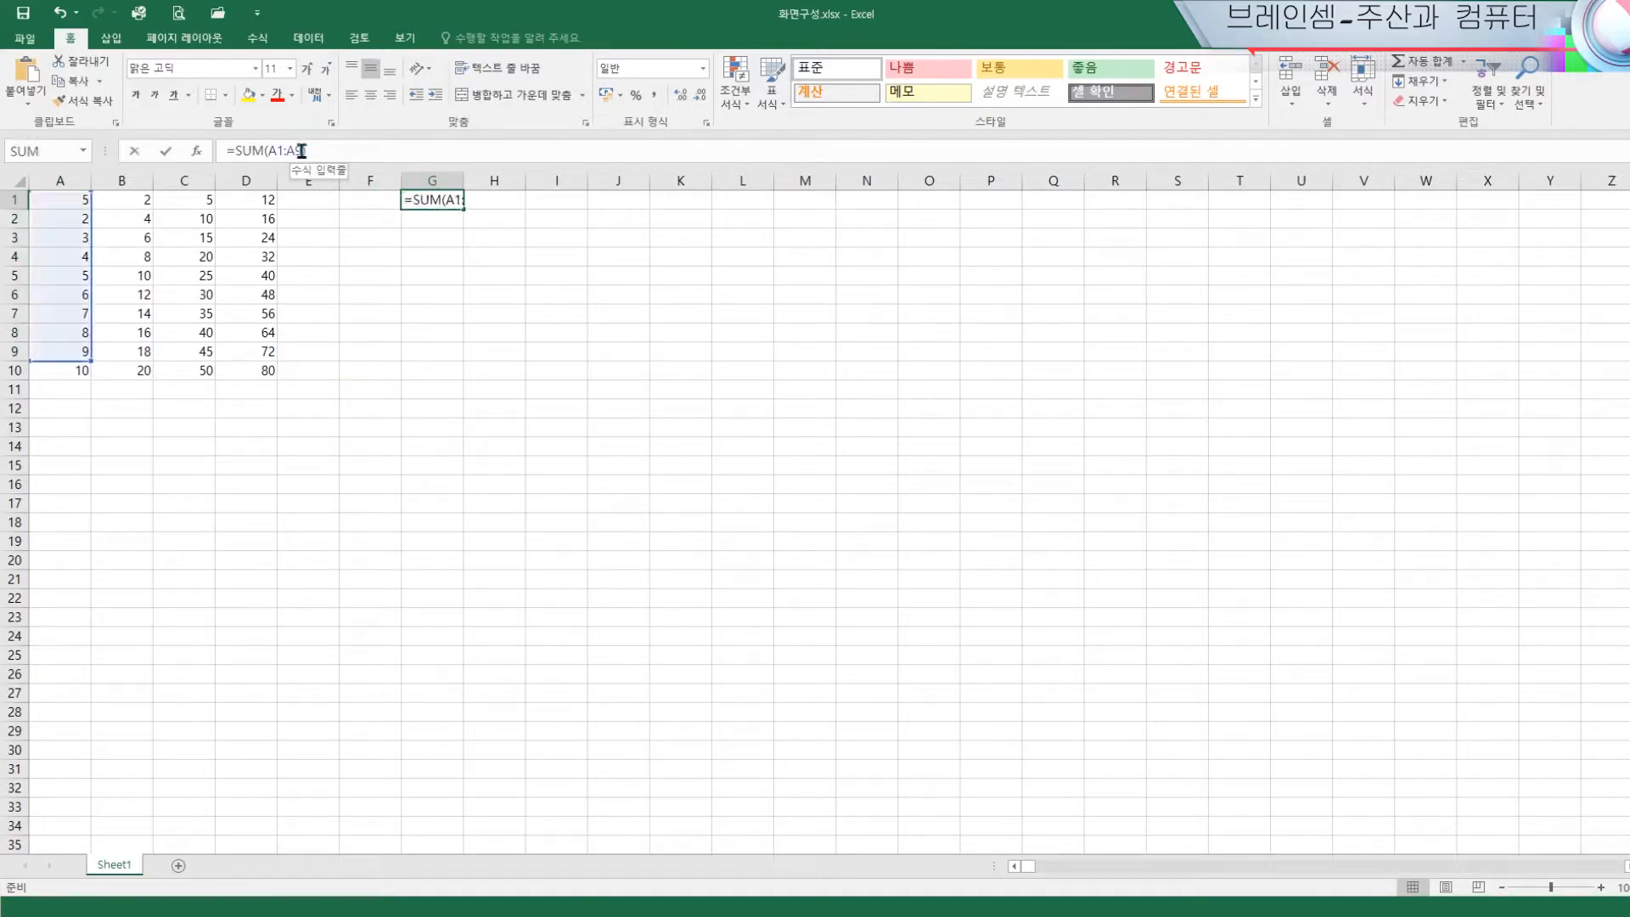
pyautogui.write('10')
pyautogui.press('Return')
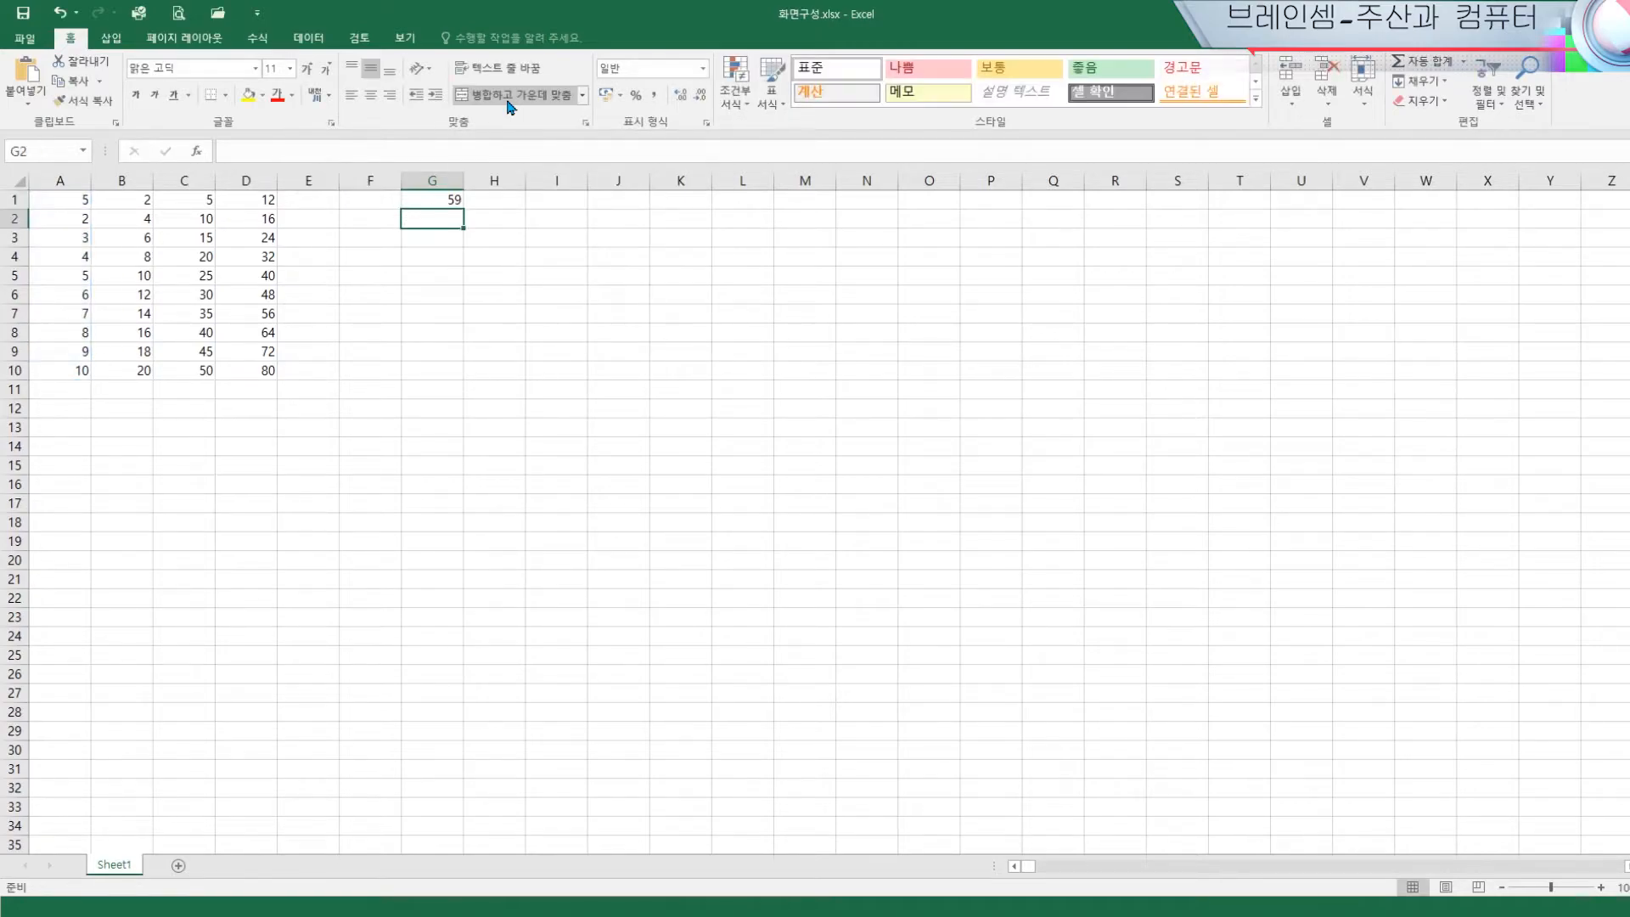
pyautogui.click(439, 198)
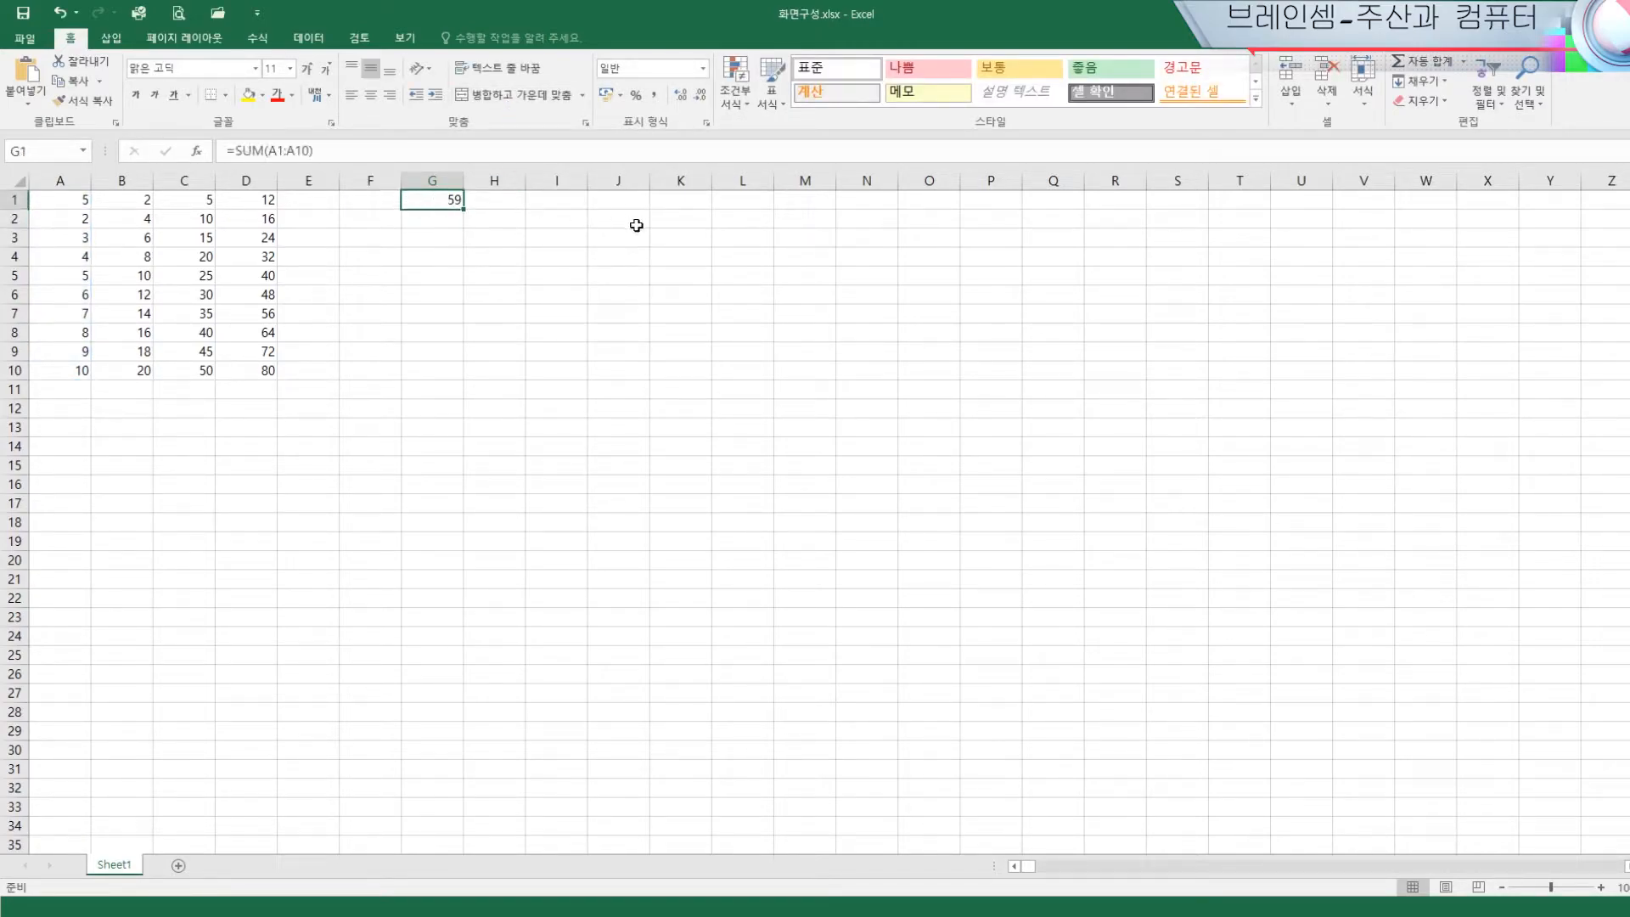
# Set cell A1 to 1 and check the recalculated total in G1
pyautogui.click(78, 201)
pyautogui.write('1')
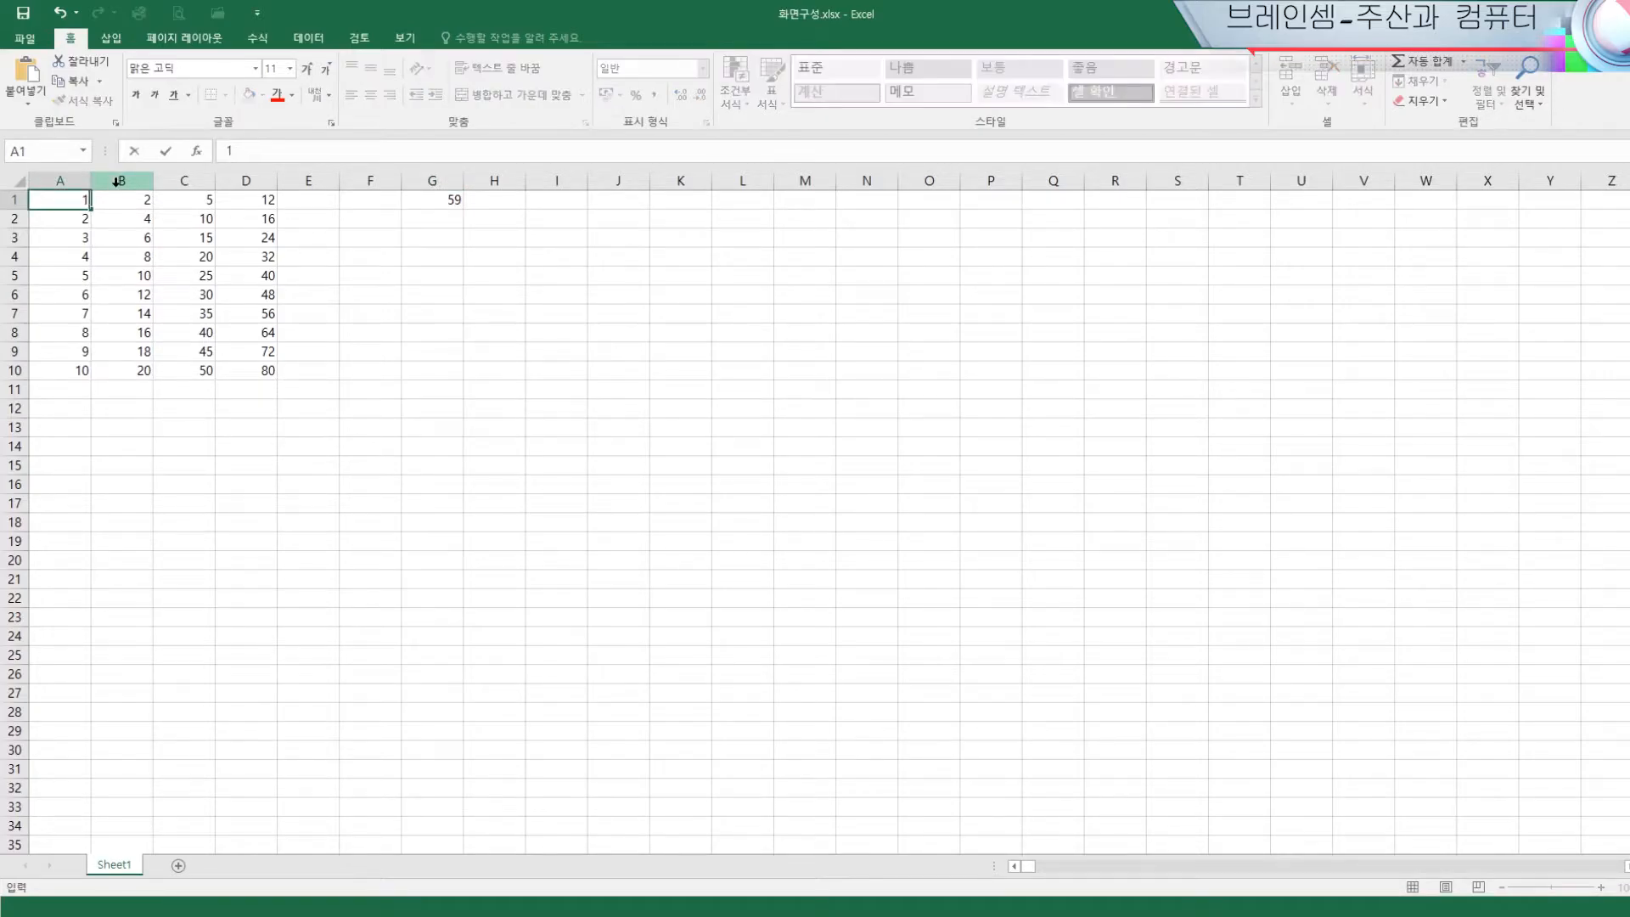
pyautogui.press('Return')
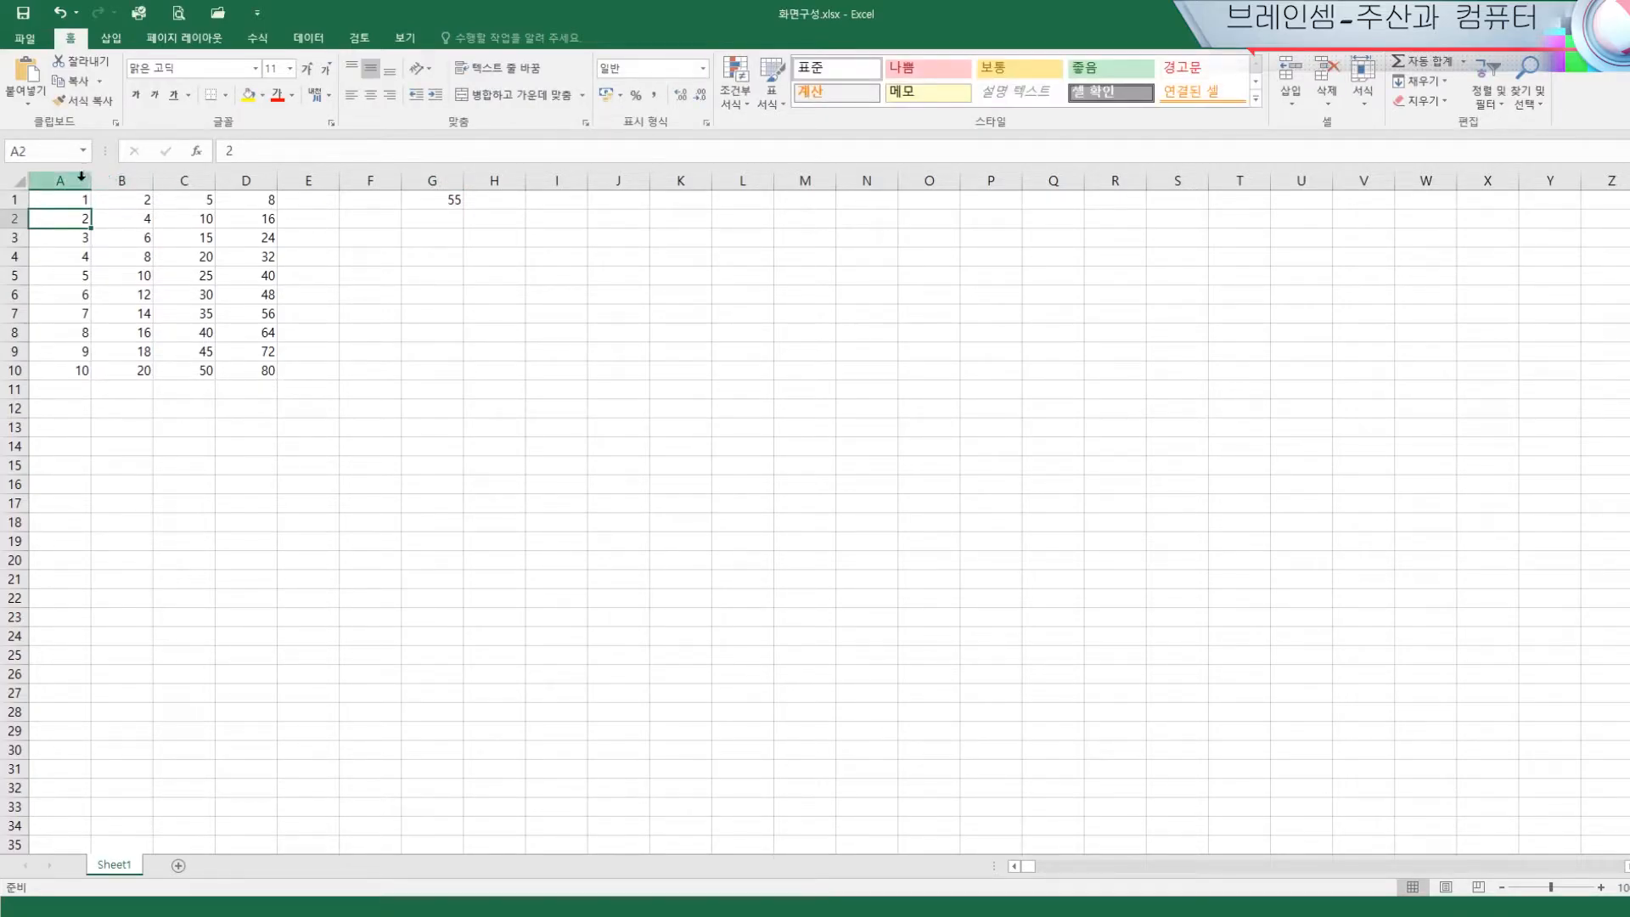
pyautogui.click(456, 203)
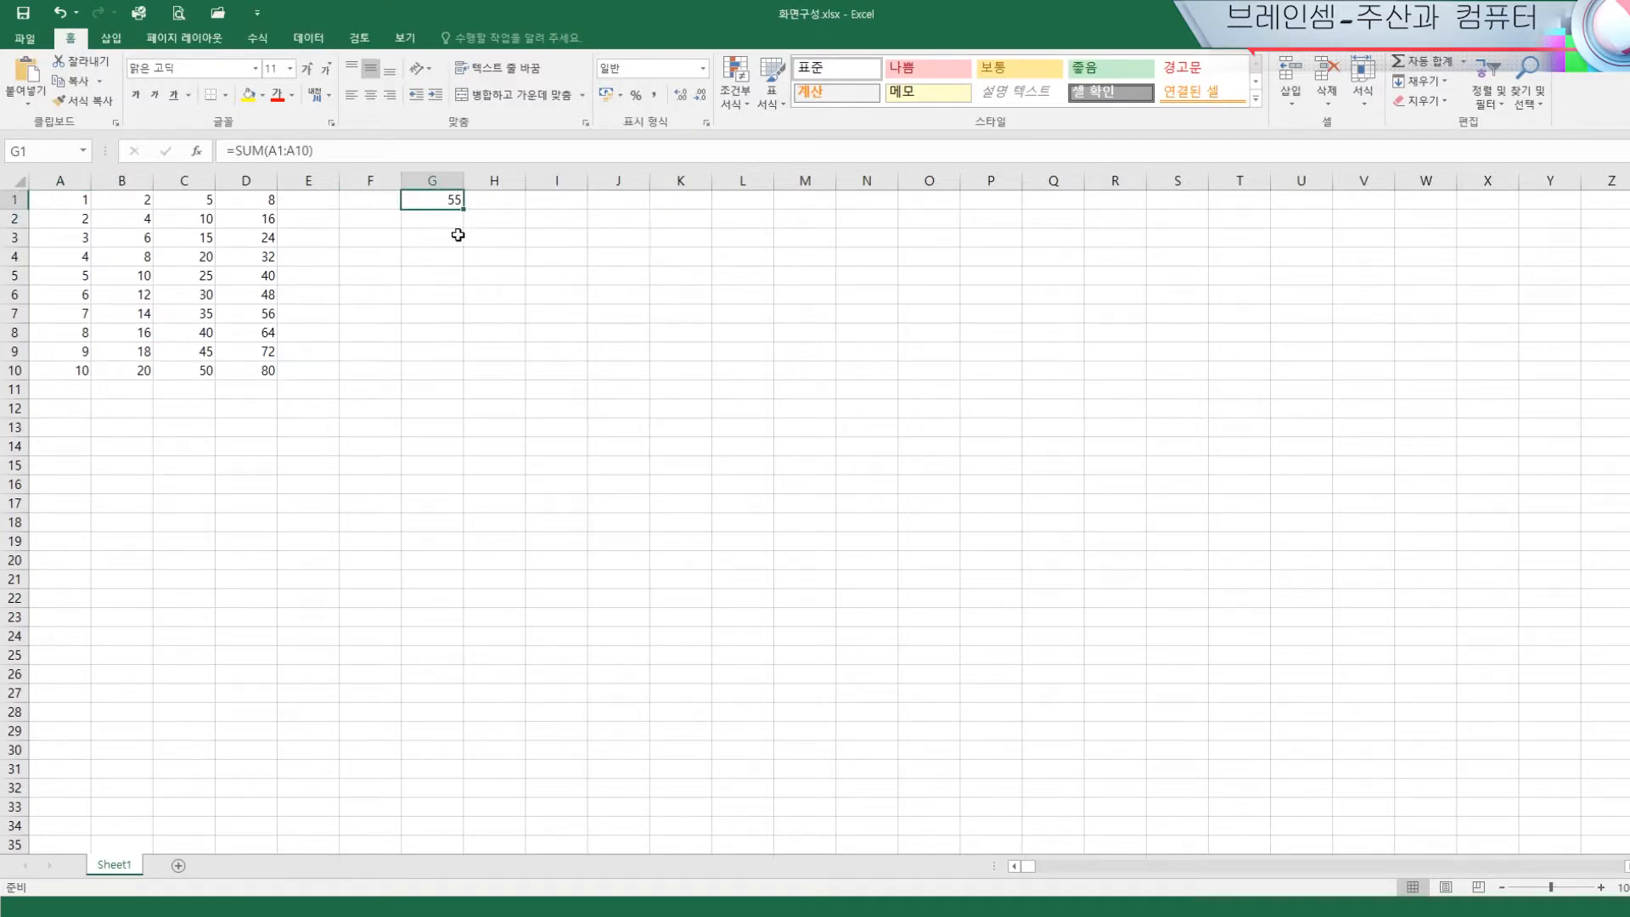
# Use AutoSum in G2 to total only the separate cells A1, A3, A5, A7 and A9
pyautogui.click(435, 223)
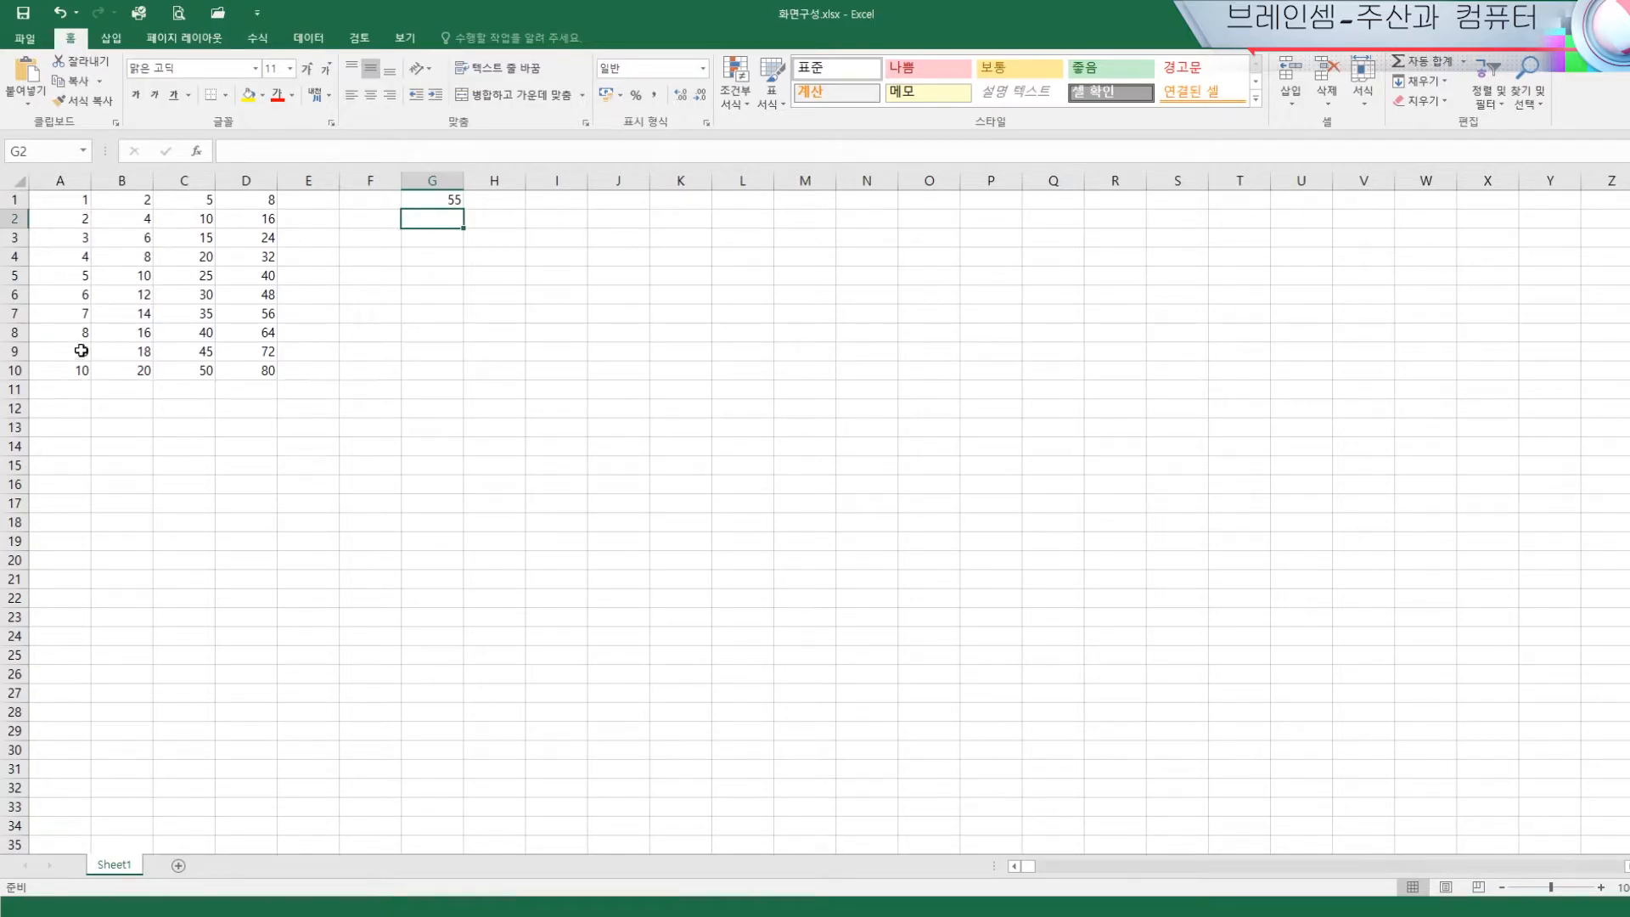
pyautogui.click(1433, 66)
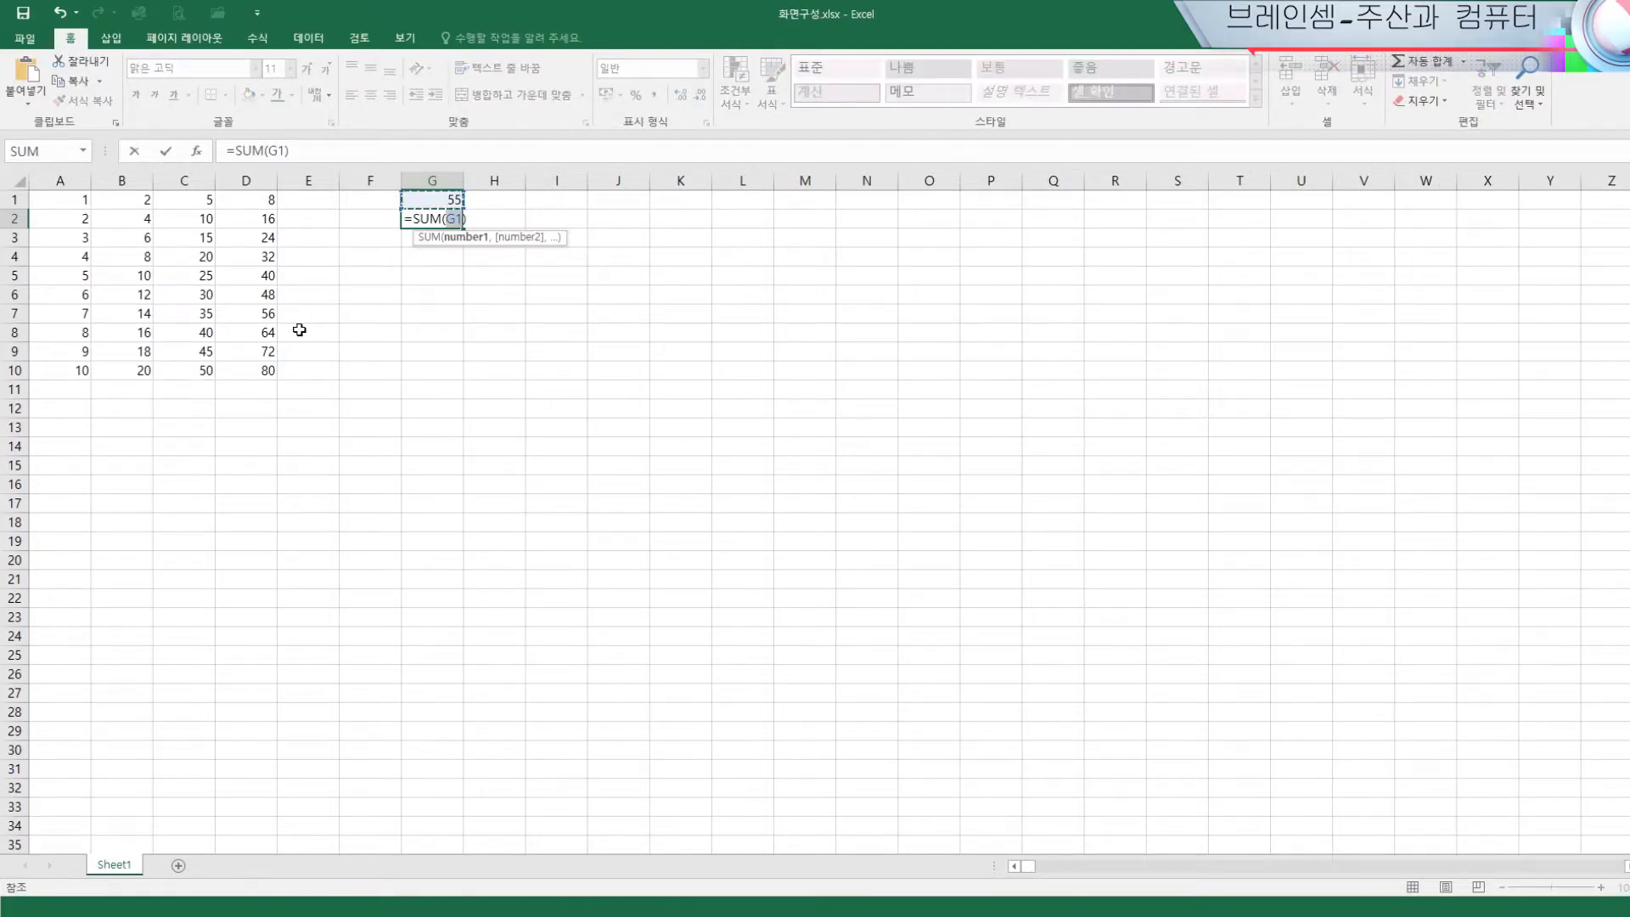
pyautogui.click(54, 201)
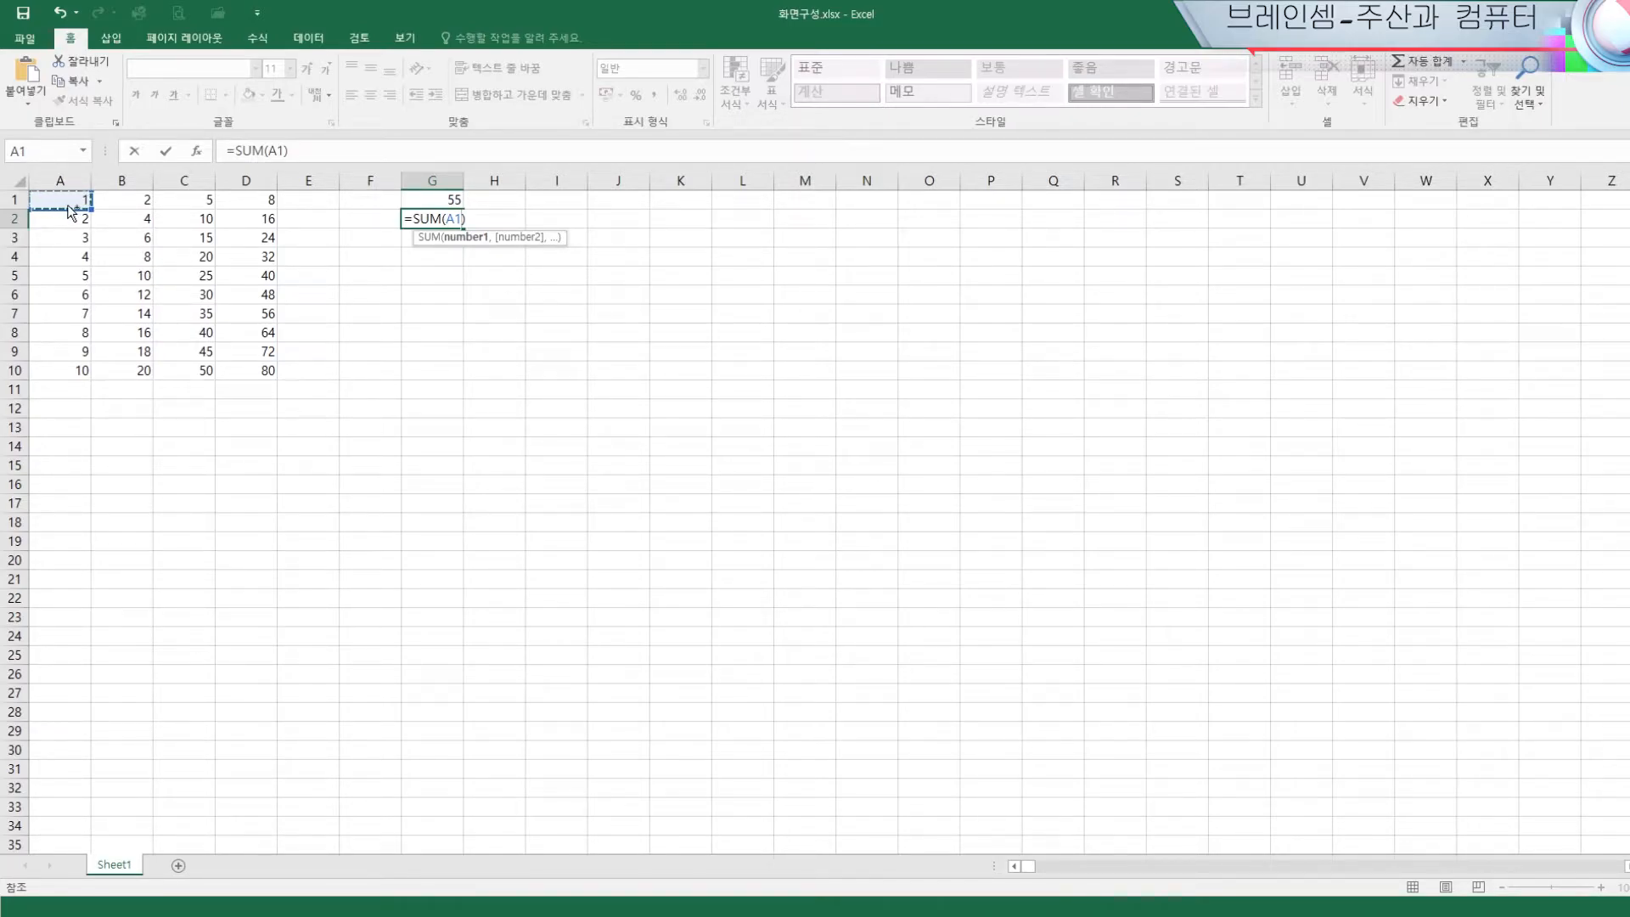
pyautogui.keyDown('ctrl'); pyautogui.click(74, 240); pyautogui.keyUp('ctrl')
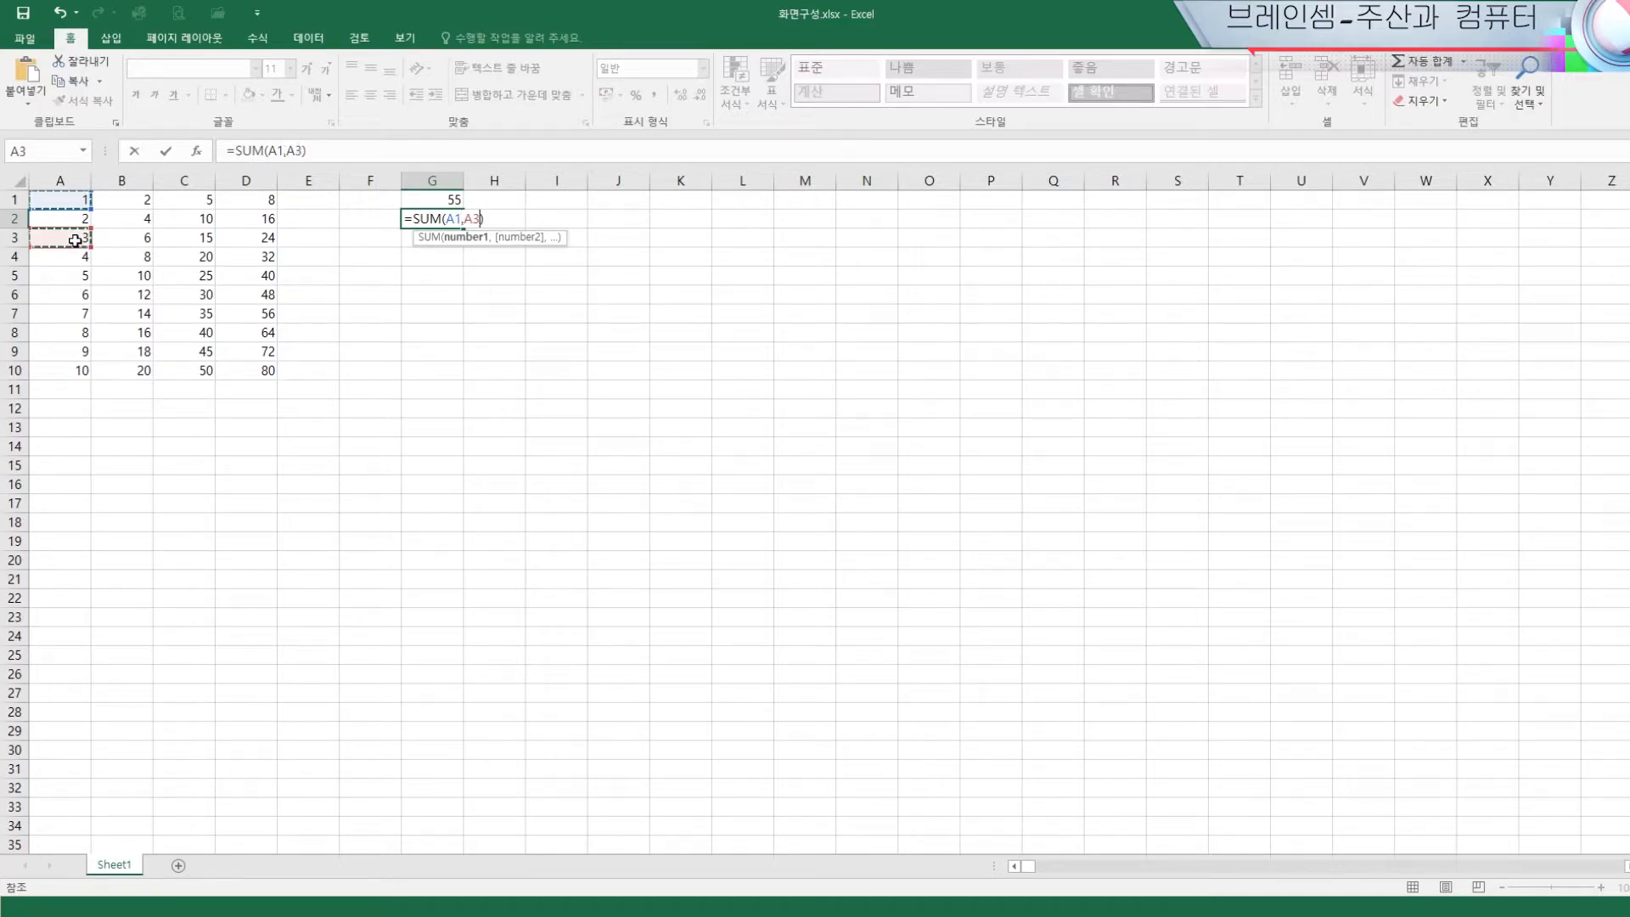
pyautogui.keyDown('ctrl'); pyautogui.click(75, 276); pyautogui.keyUp('ctrl')
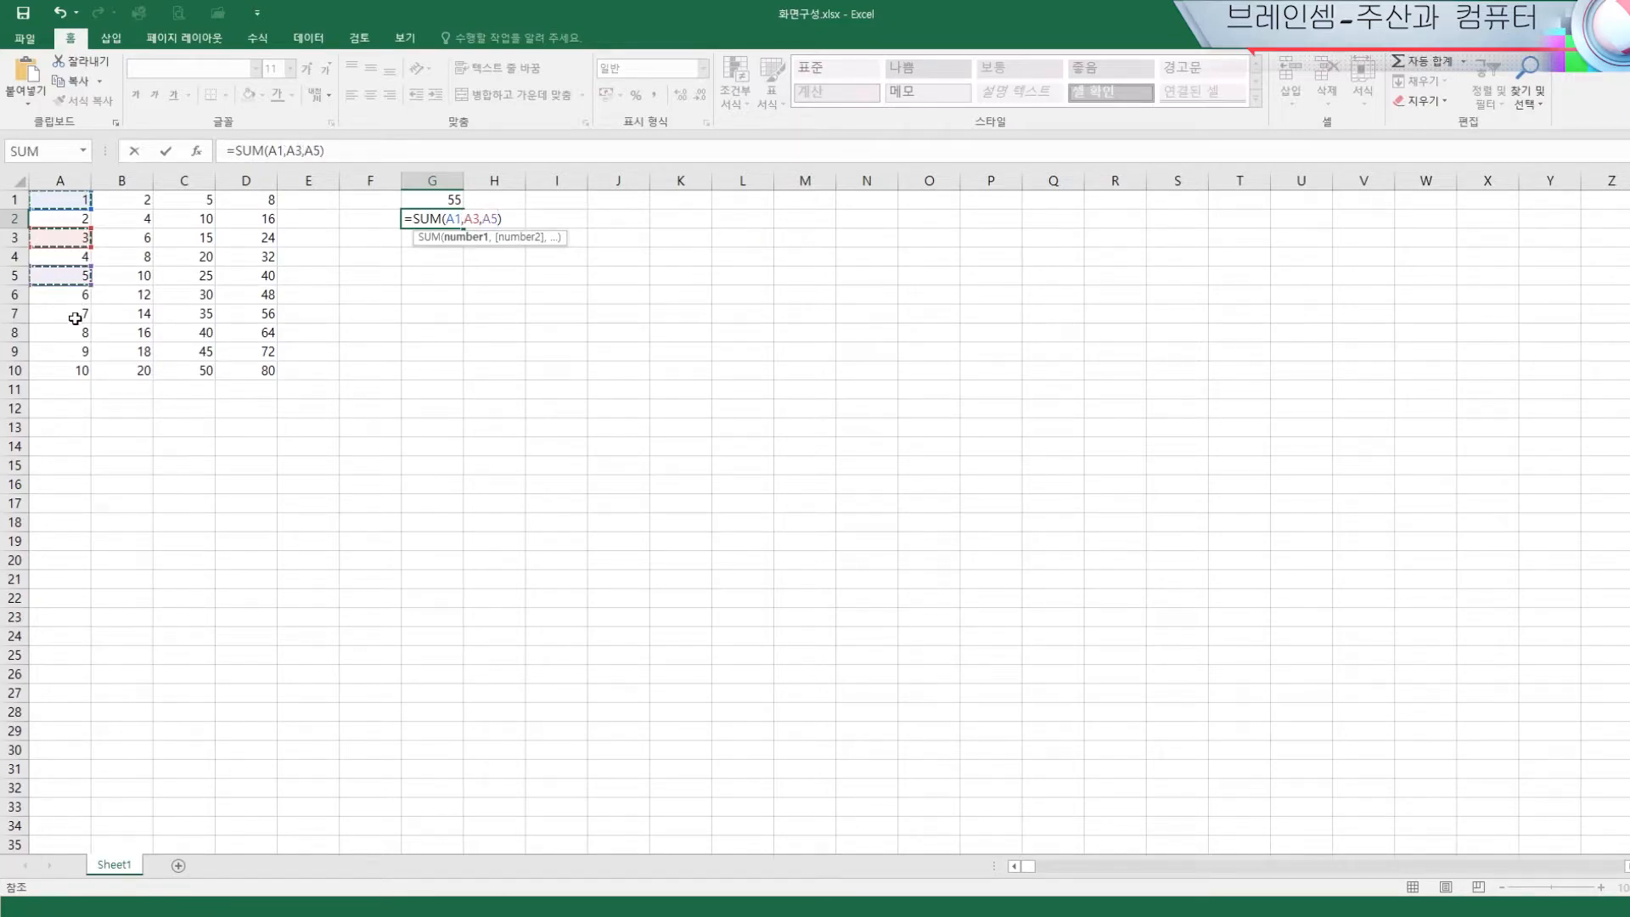
pyautogui.keyDown('ctrl'); pyautogui.click(76, 316); pyautogui.keyUp('ctrl')
pyautogui.keyDown('ctrl'); pyautogui.click(78, 355); pyautogui.keyUp('ctrl')
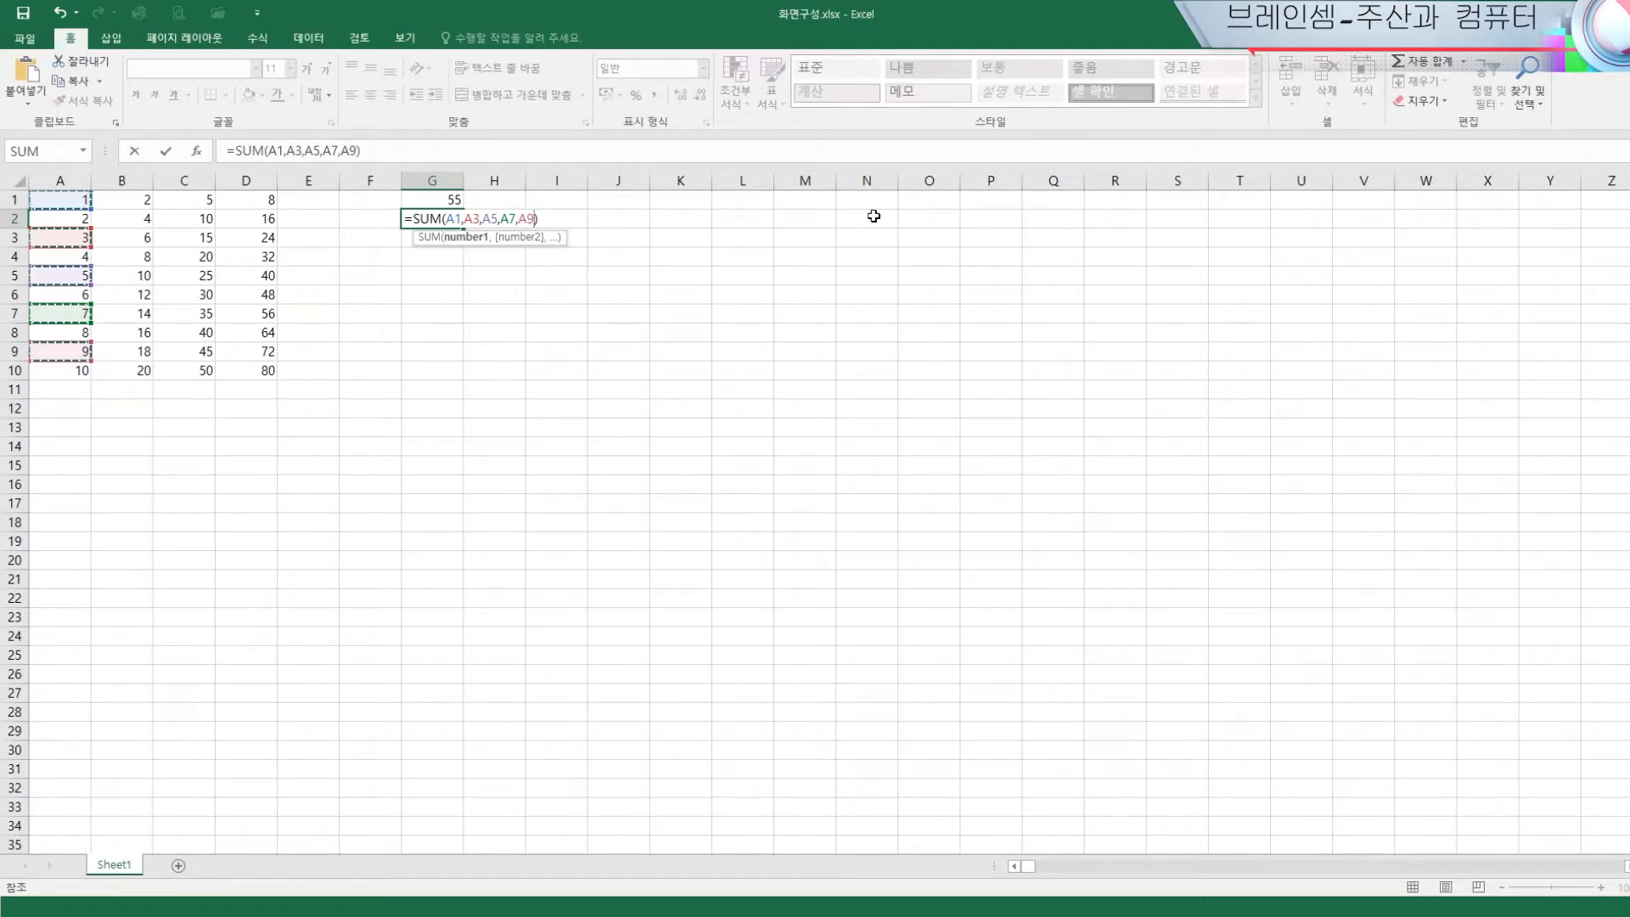
pyautogui.hotkey('ctrl', 'Return')
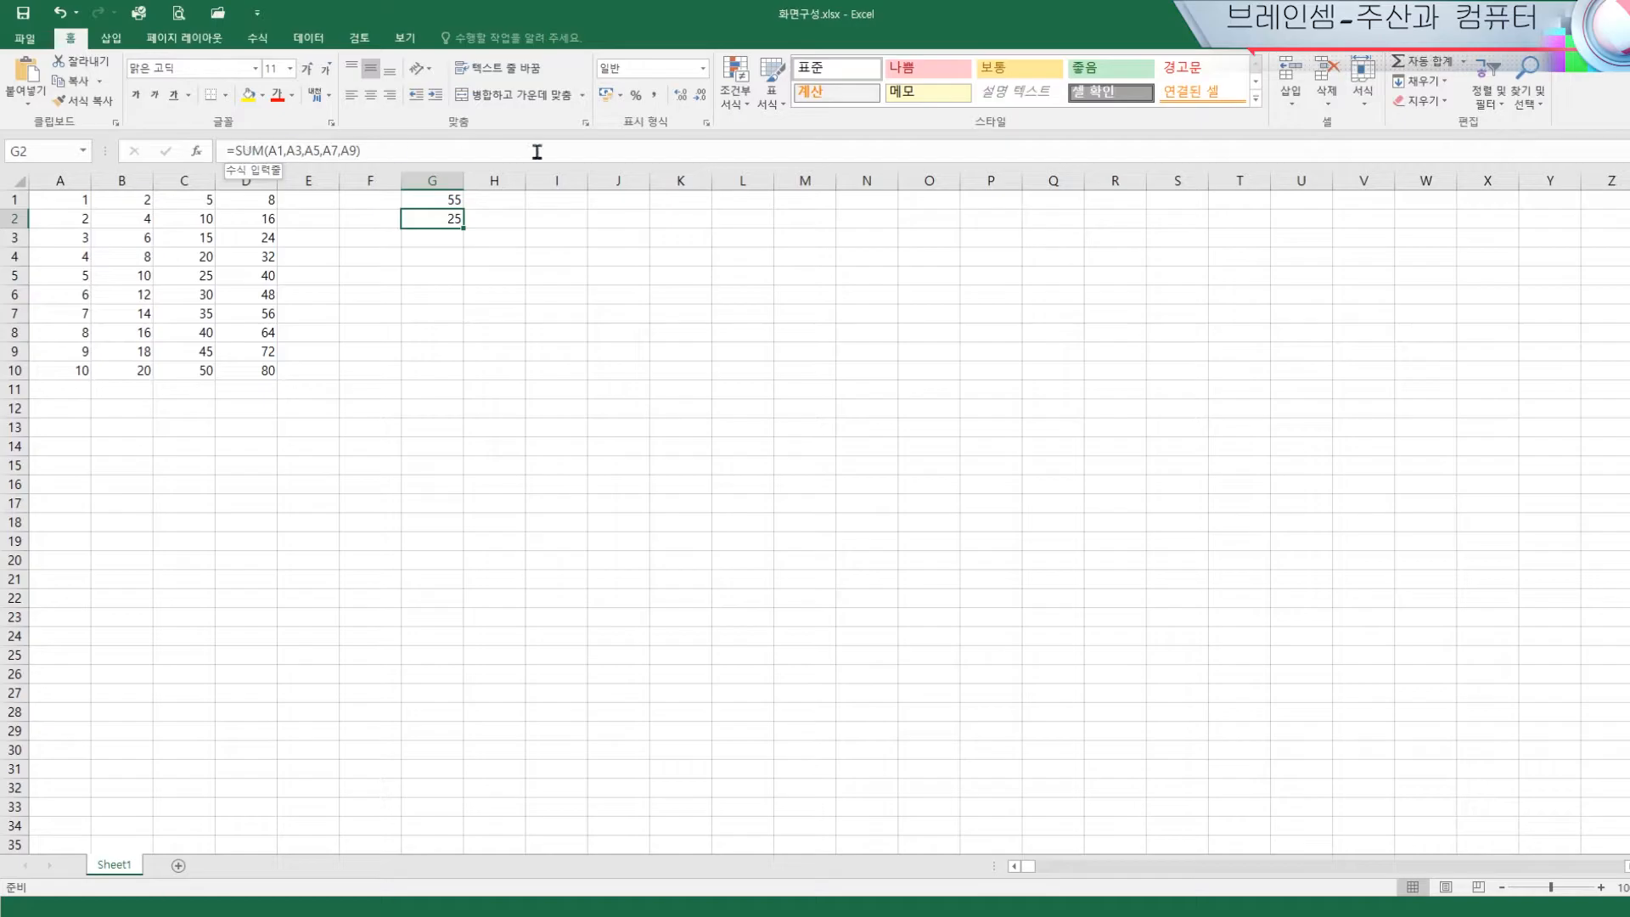
# Compare the range-based SUM formula in G1 with the comma-separated SUM formula in G2
pyautogui.click(450, 201)
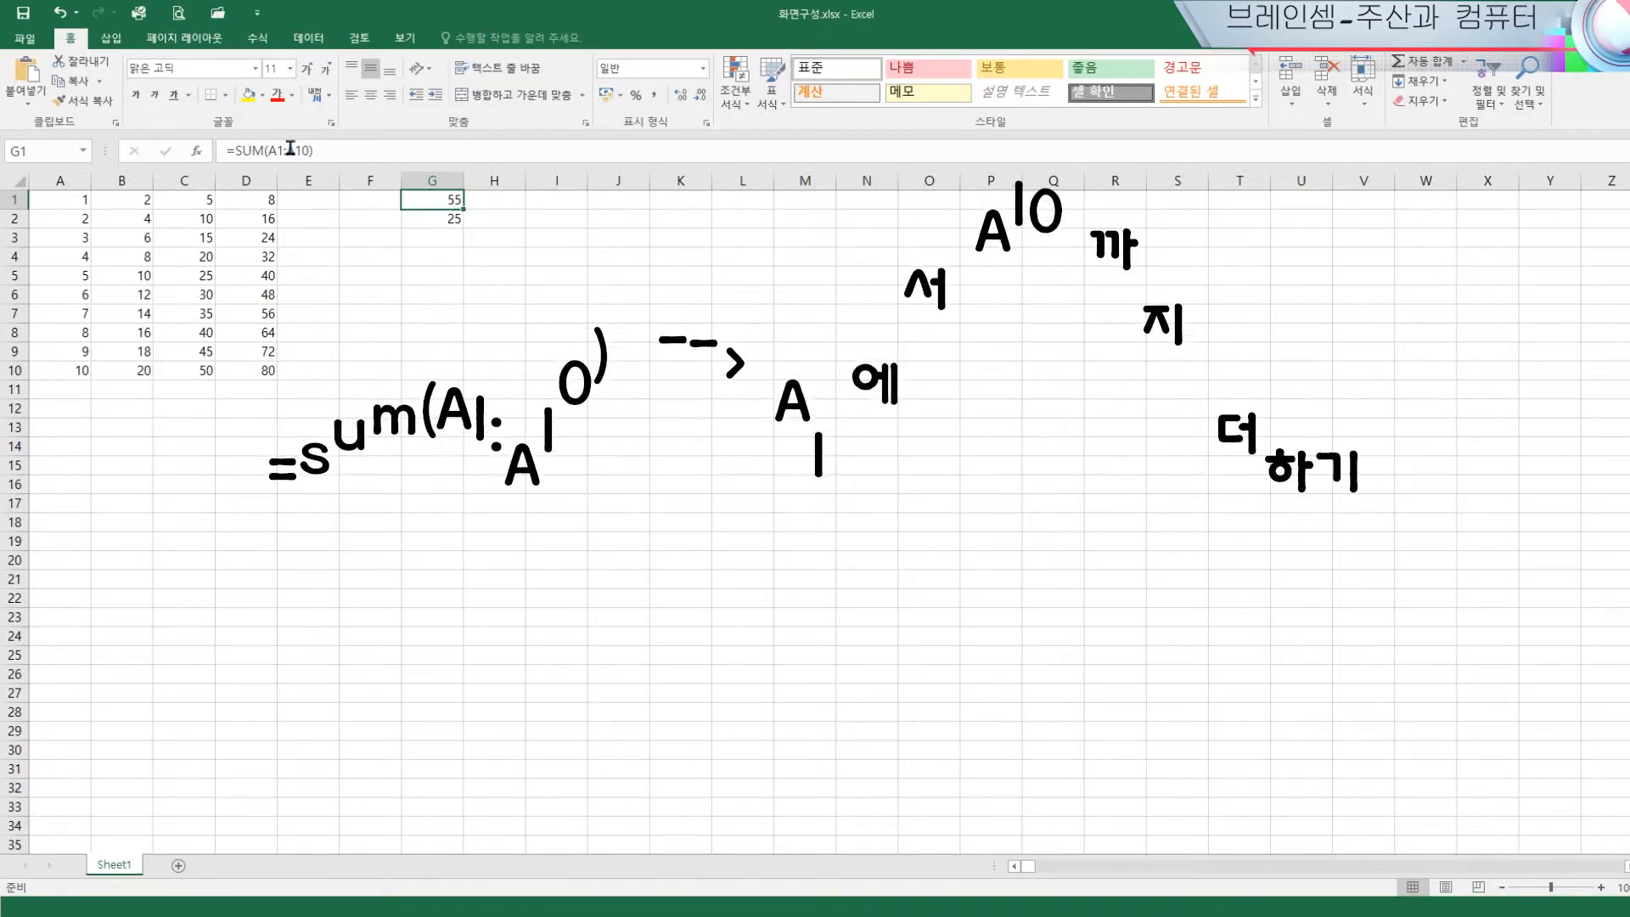
pyautogui.click(455, 223)
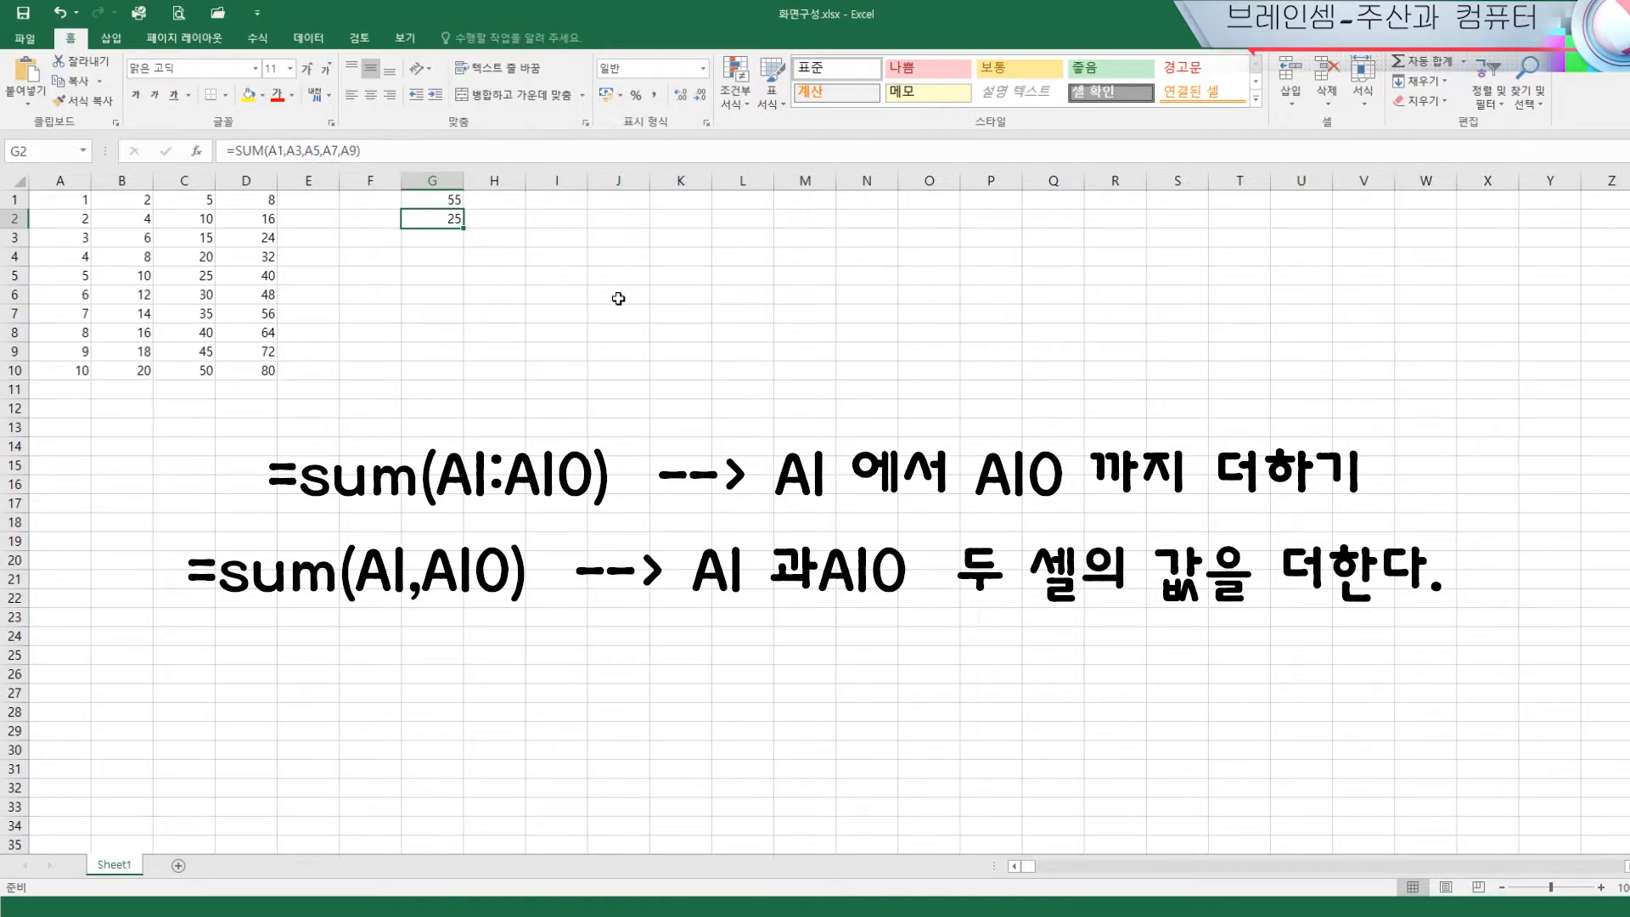
pyautogui.press('Up')
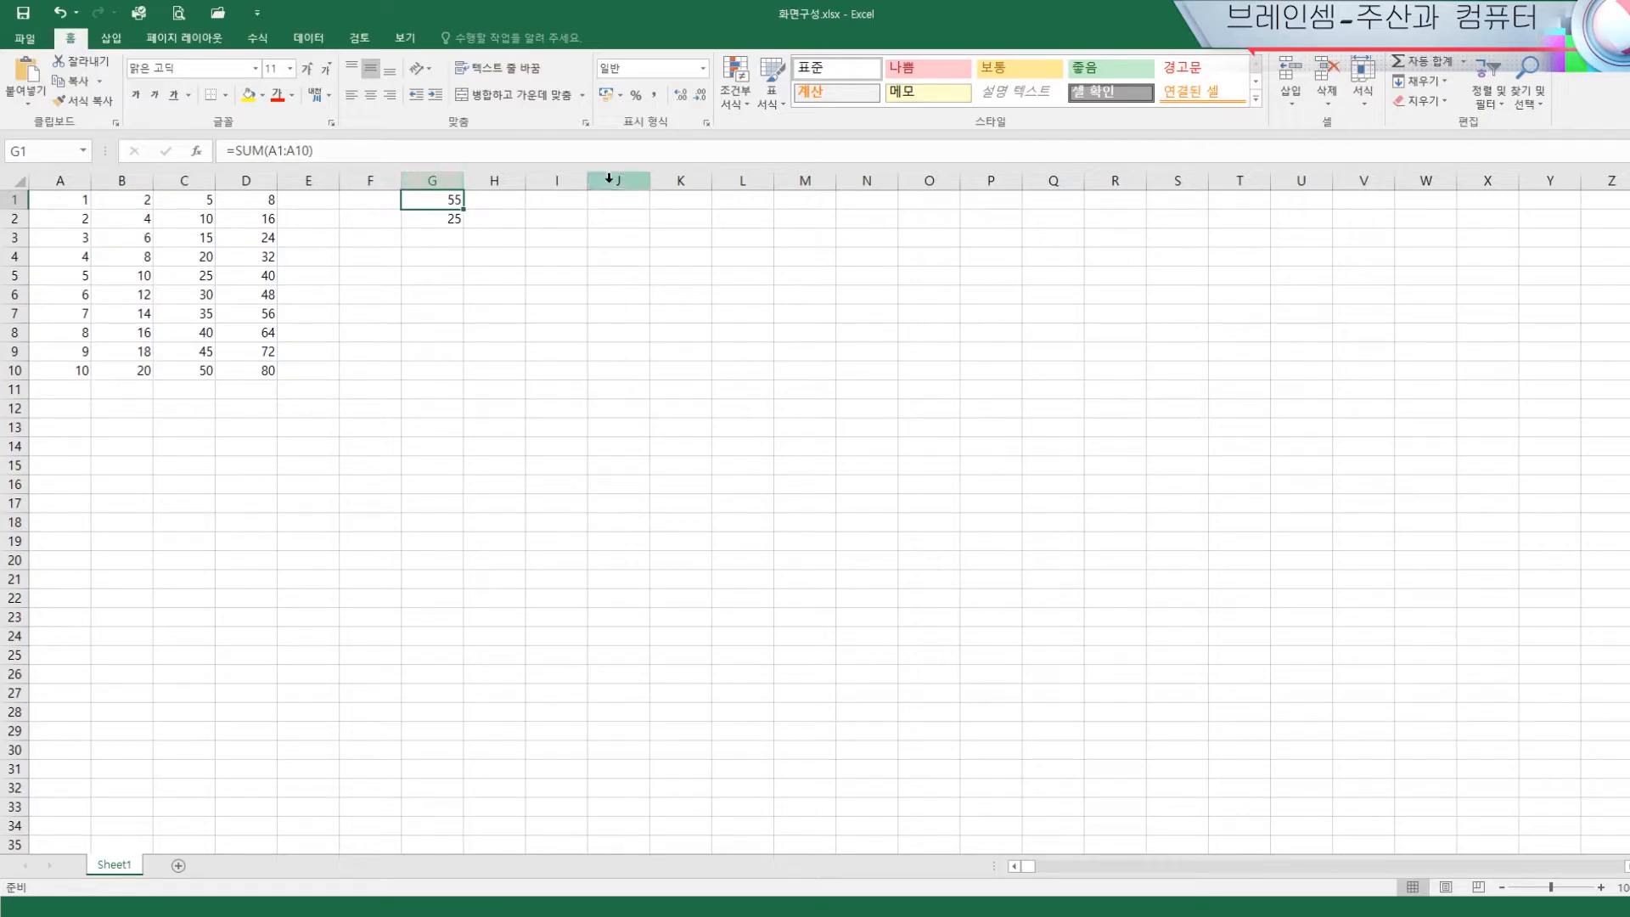
# Turn on the R1C1 reference style in the formula options so columns are labelled with numbers
pyautogui.click(344, 257)
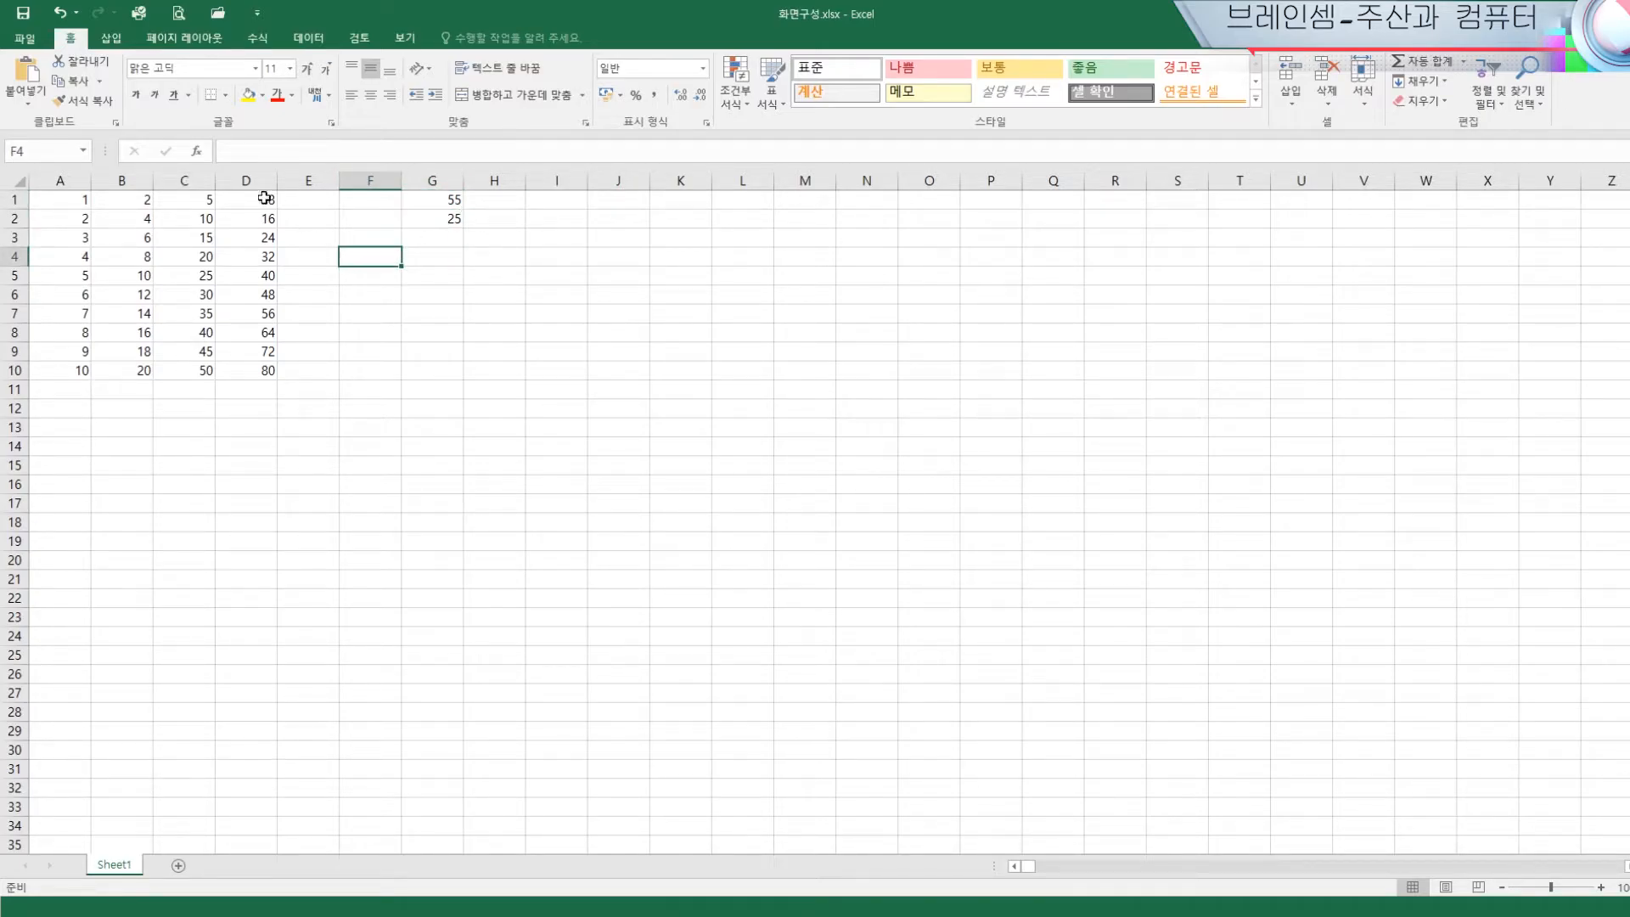
pyautogui.click(25, 39)
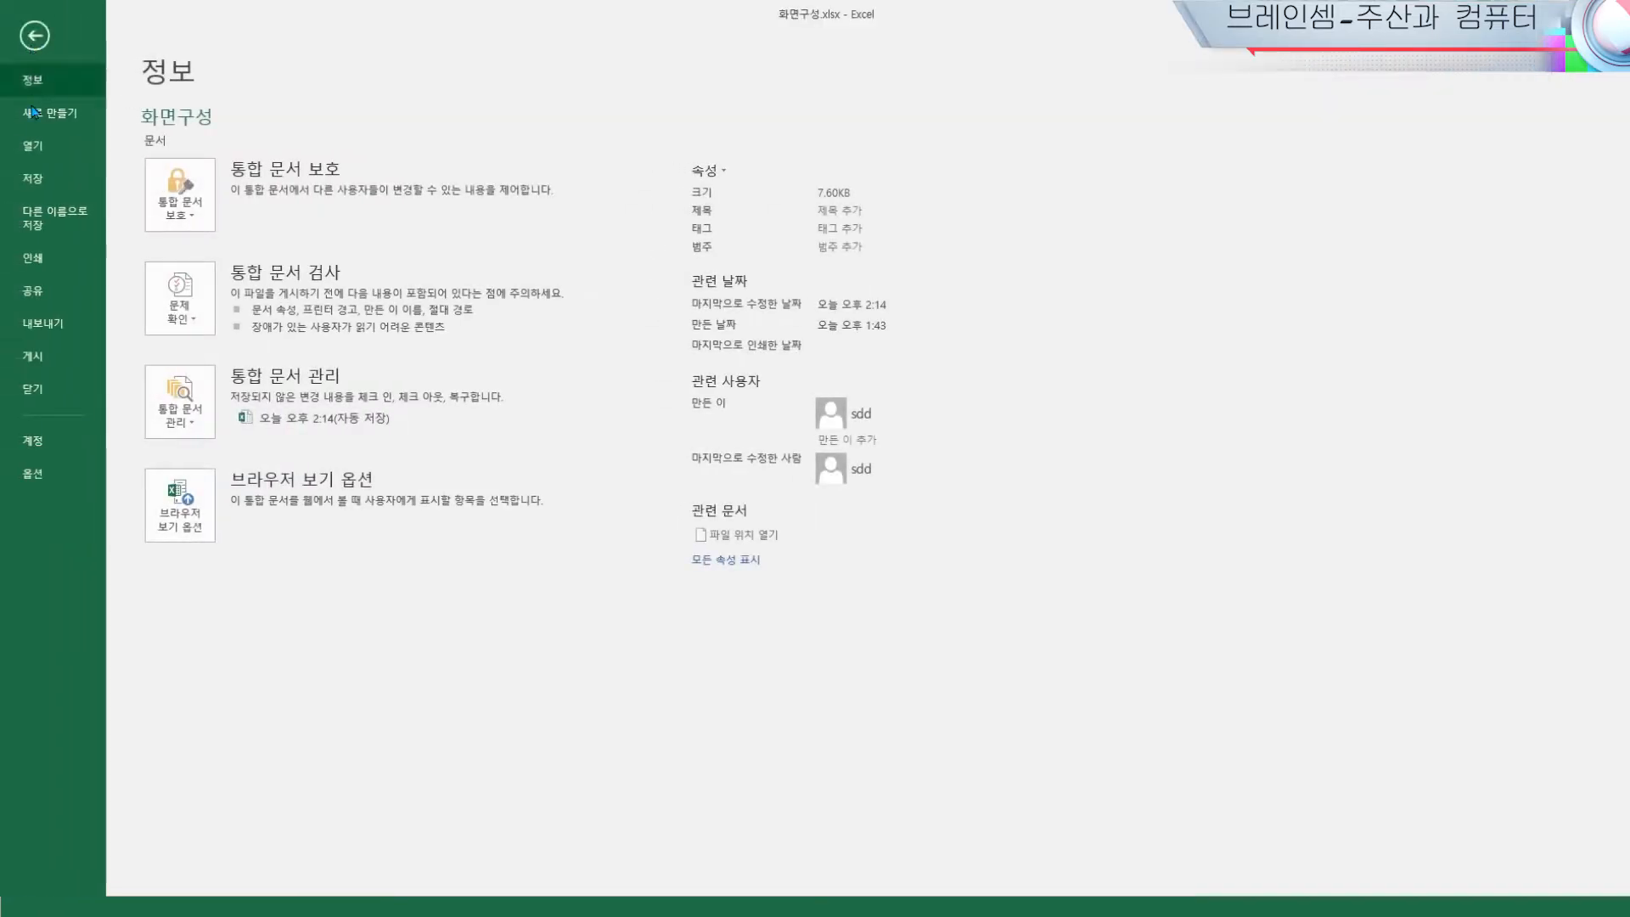
pyautogui.click(58, 474)
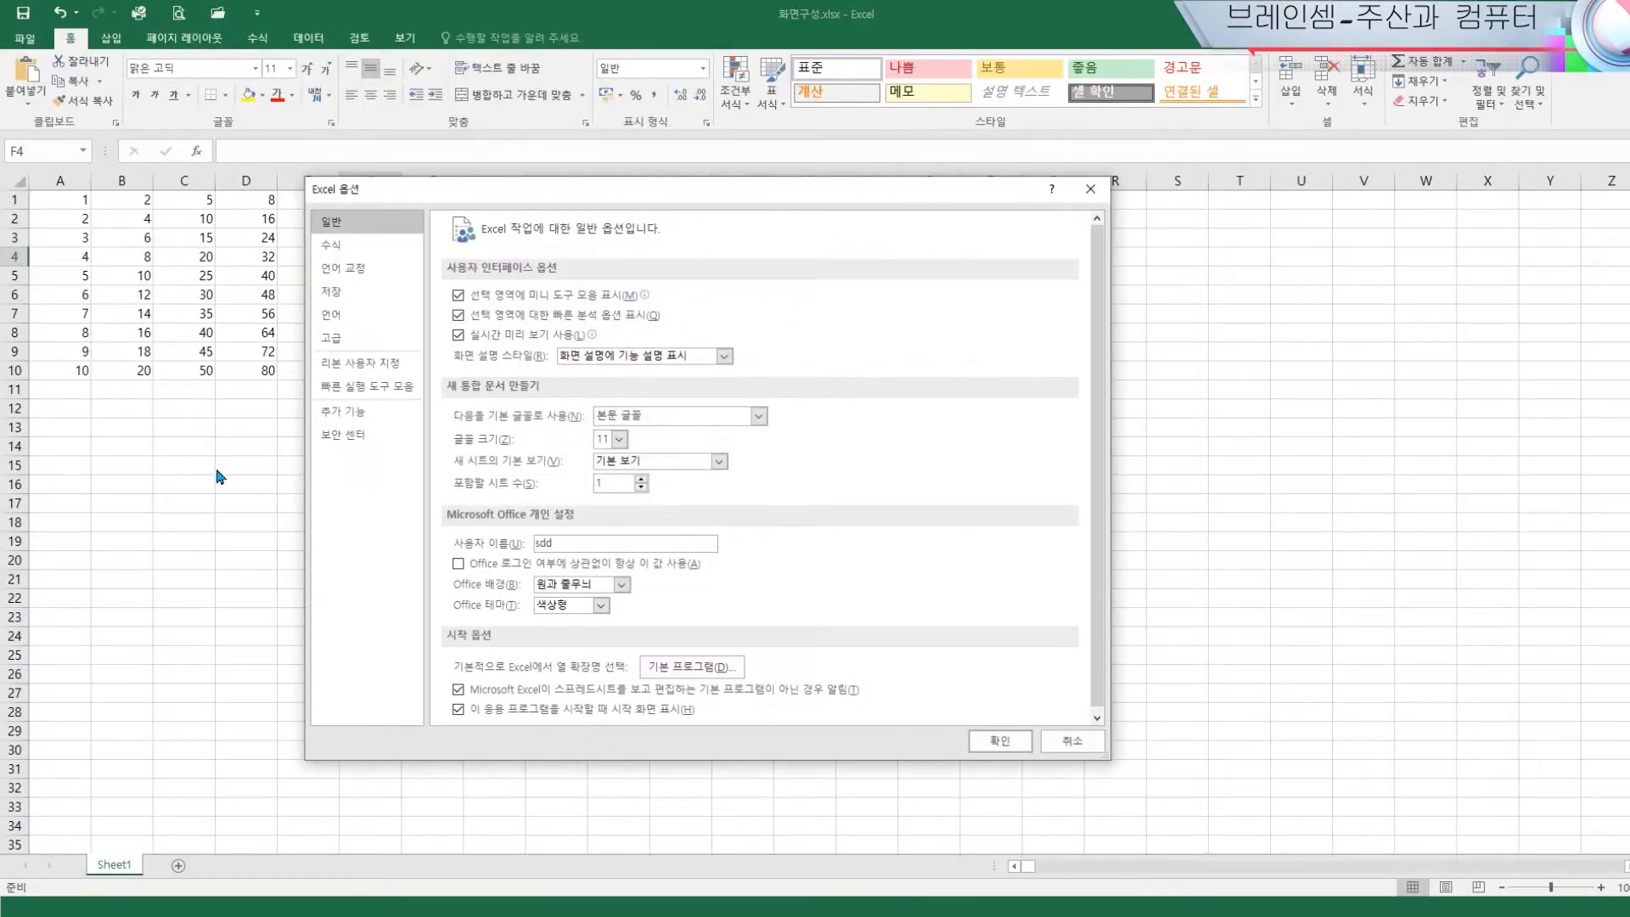
pyautogui.moveTo(381, 202); pyautogui.dragTo(356, 224)
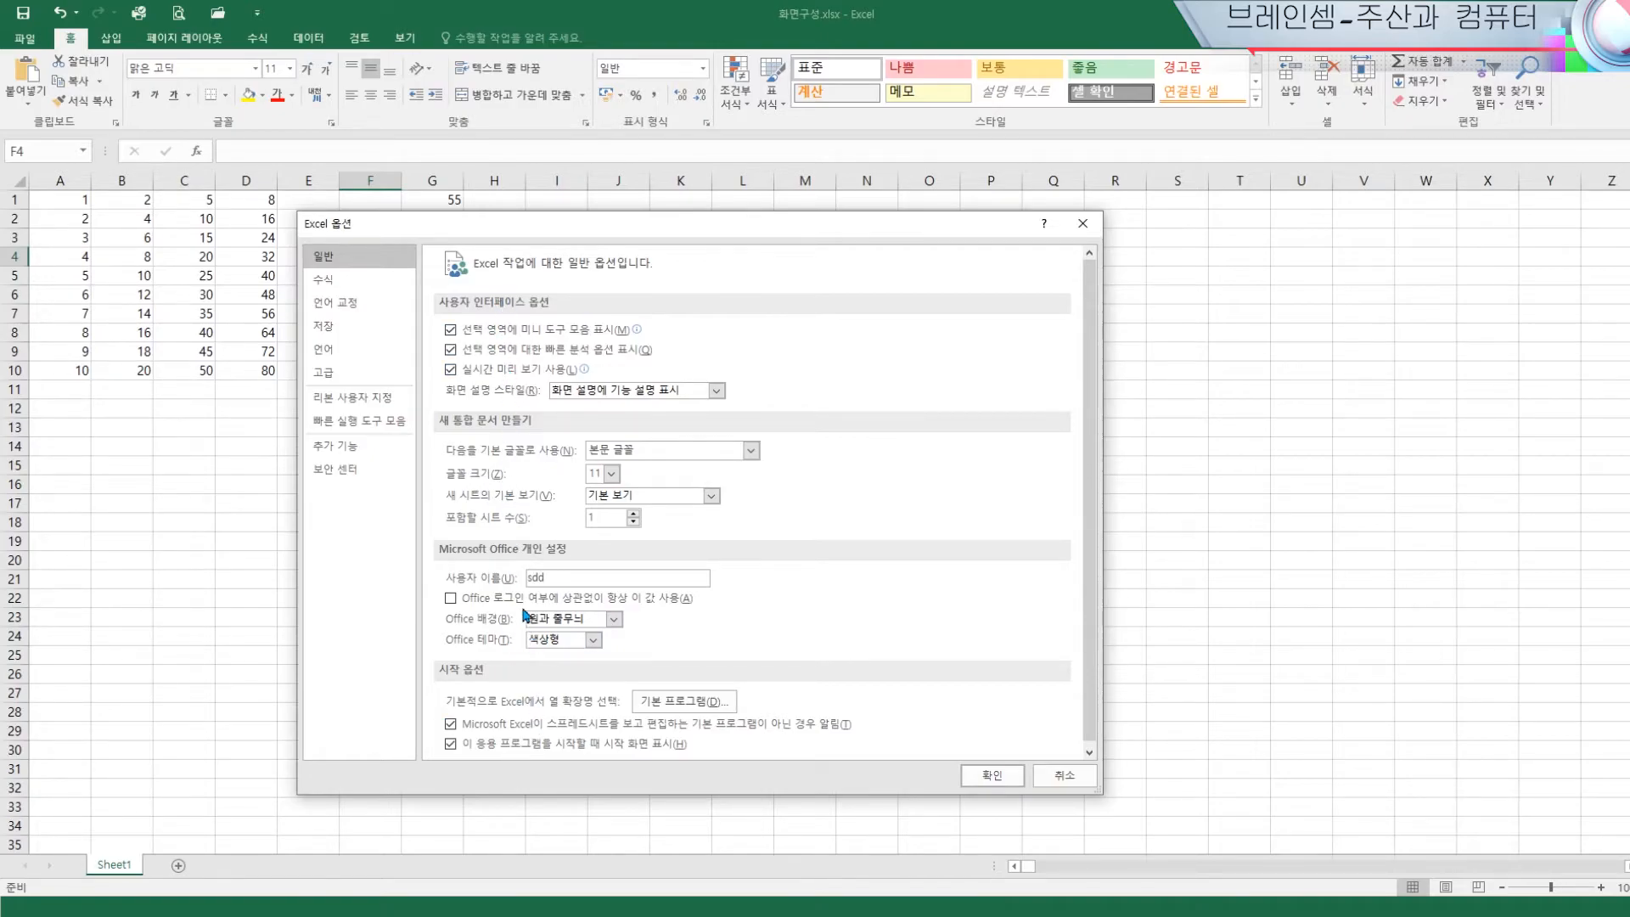
pyautogui.click(330, 288)
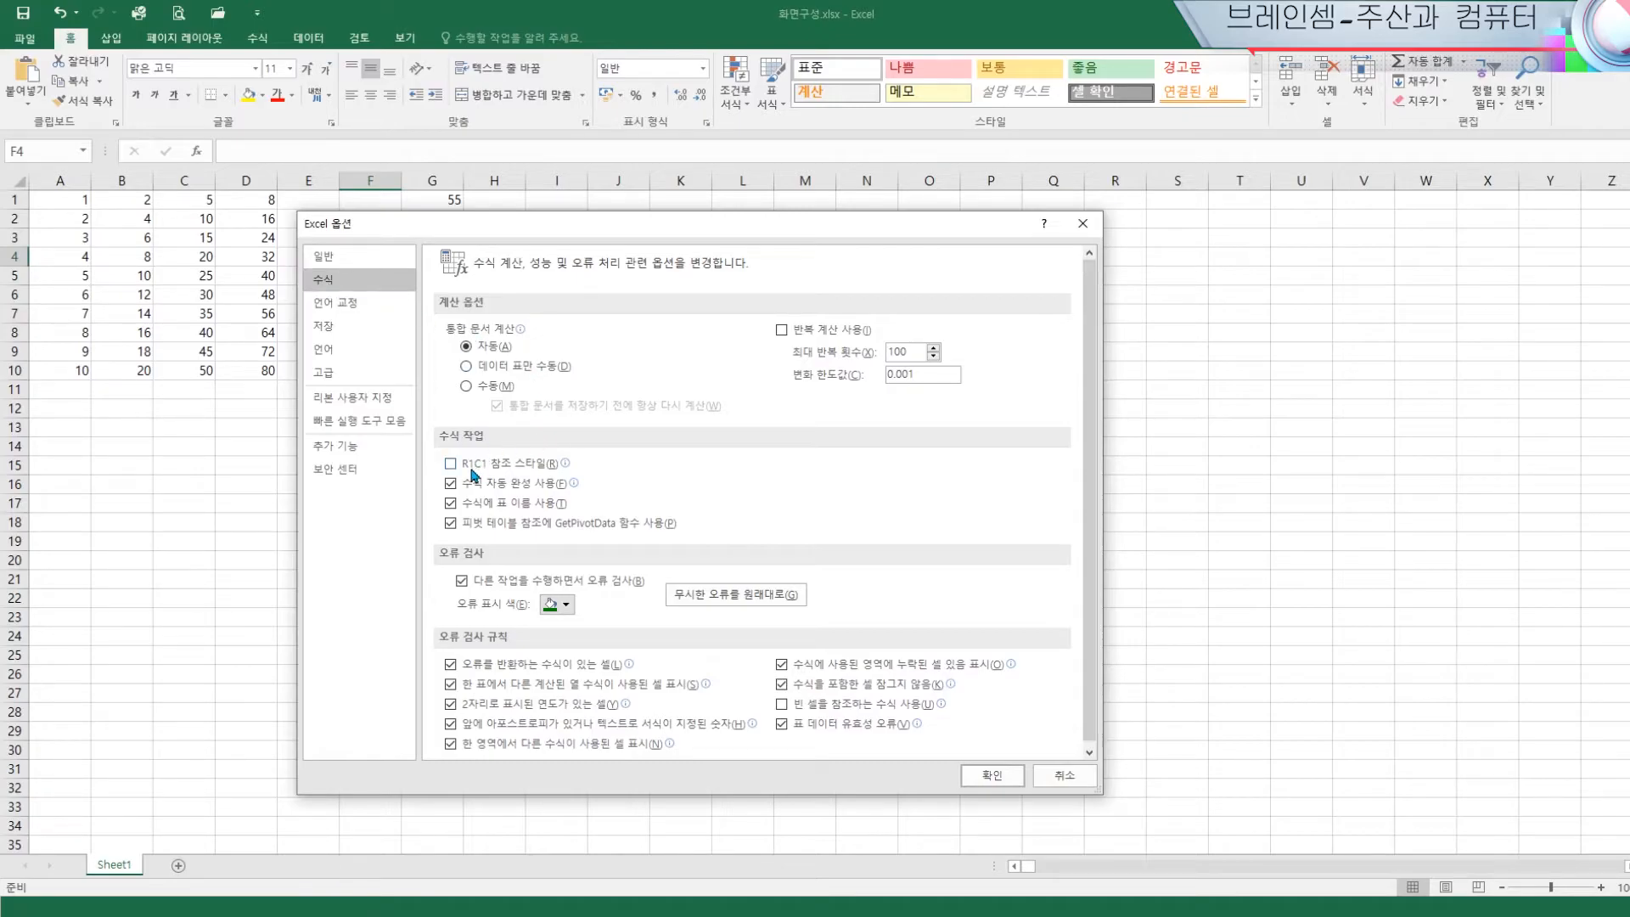
pyautogui.moveTo(480, 473)
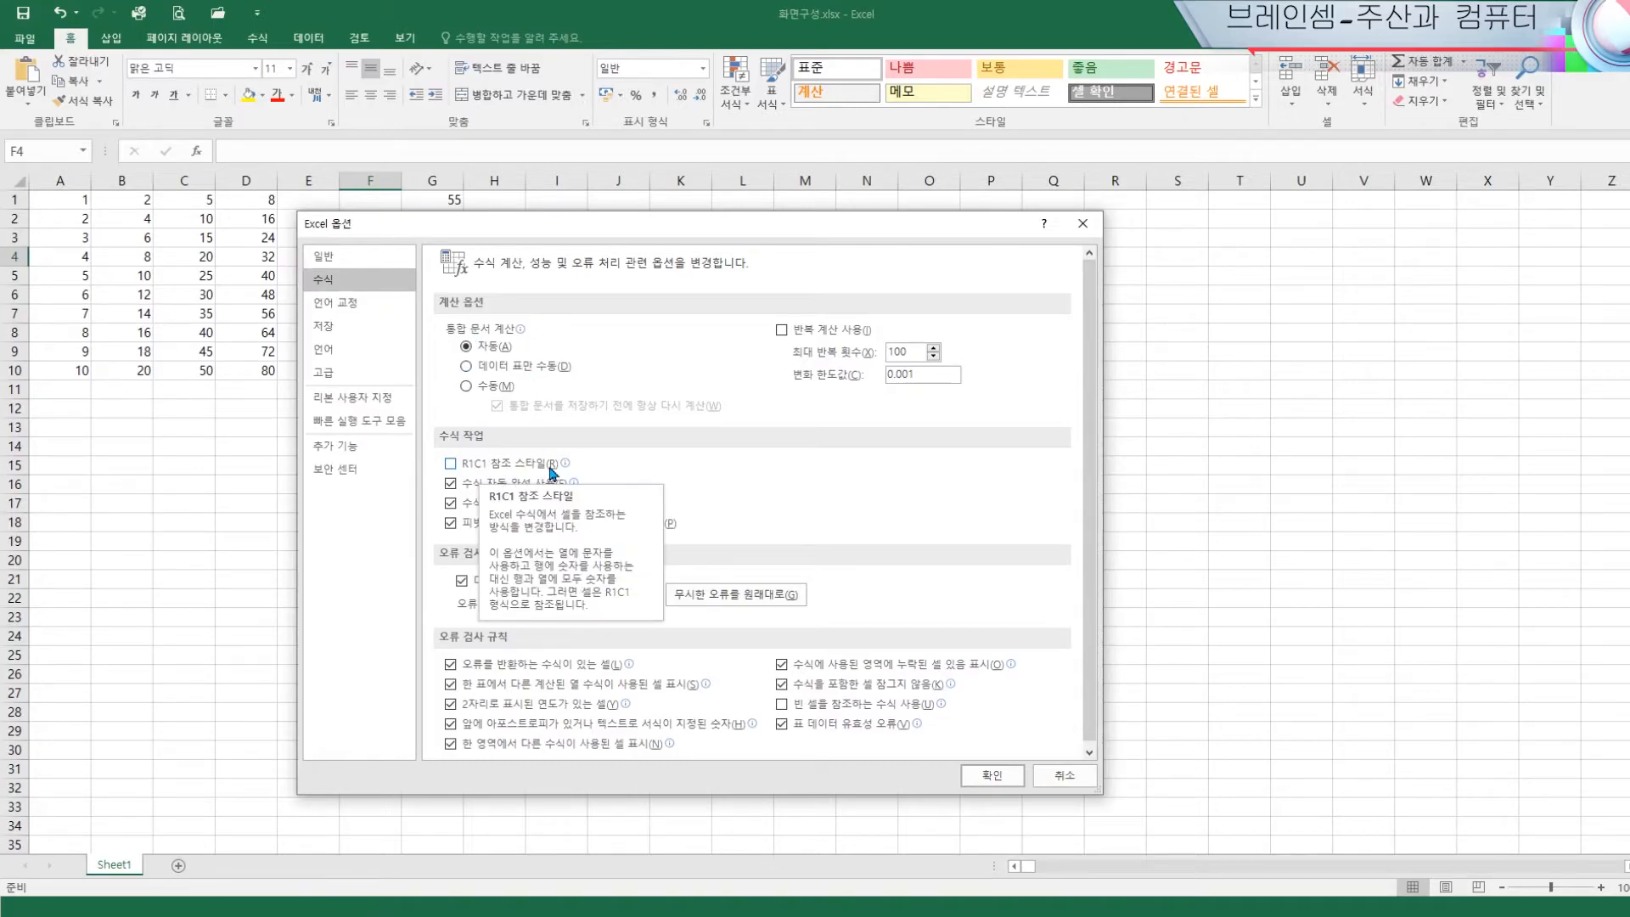
pyautogui.click(450, 465)
pyautogui.click(979, 771)
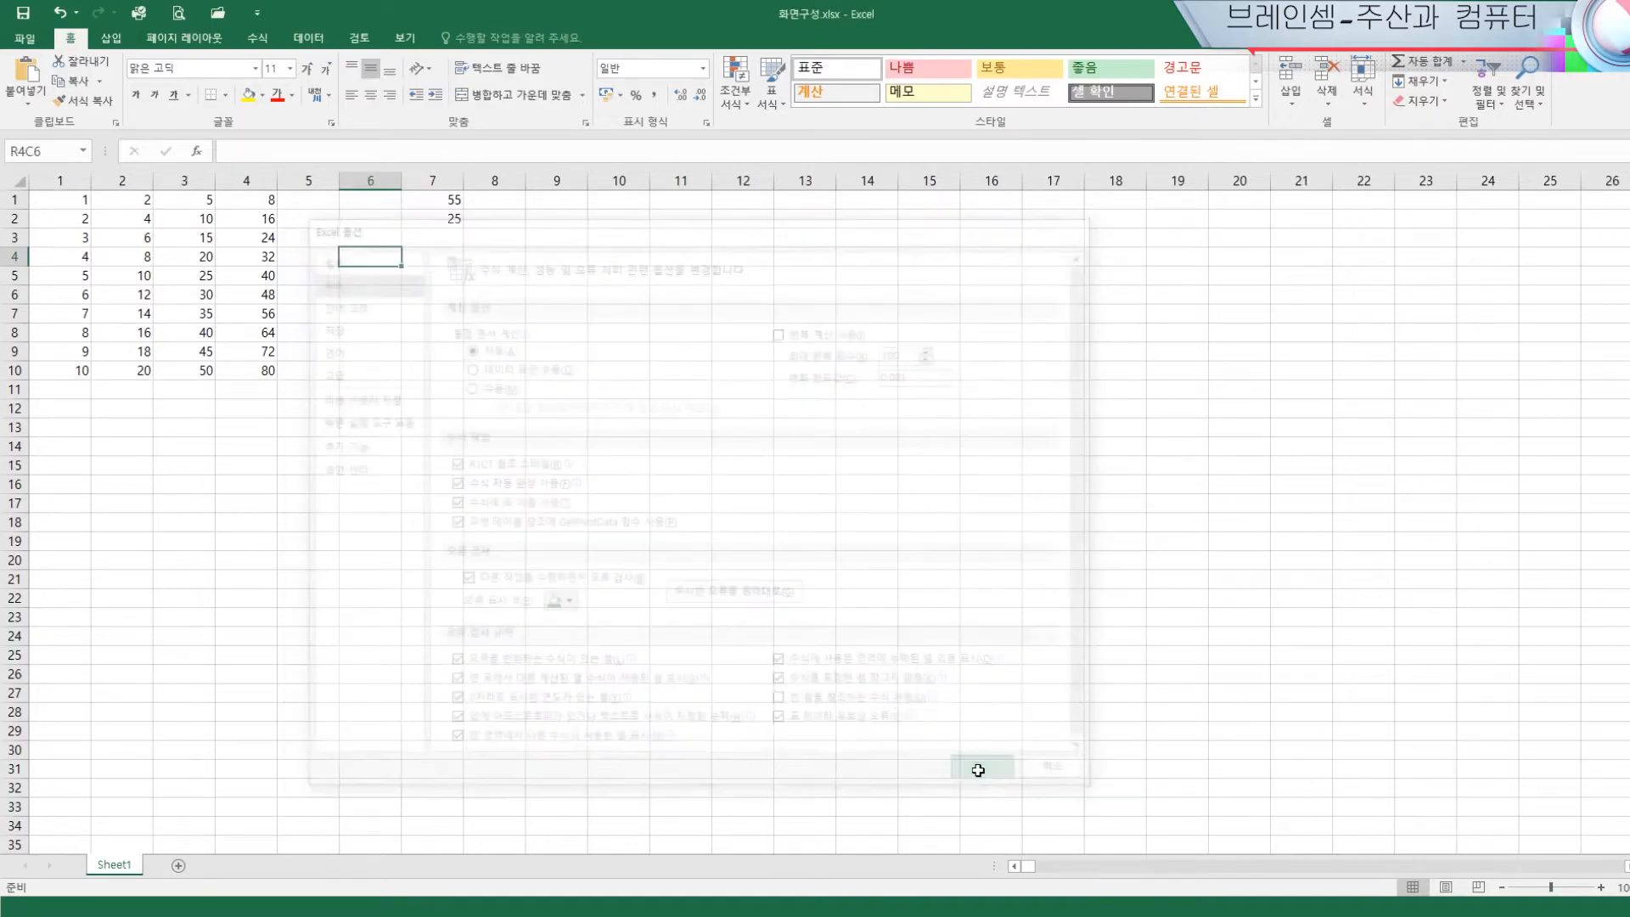
# Select the cells at row 14 column 4, row 1 column 1 and row 2 column 1 to examine their R1C1 addresses
pyautogui.click(228, 446)
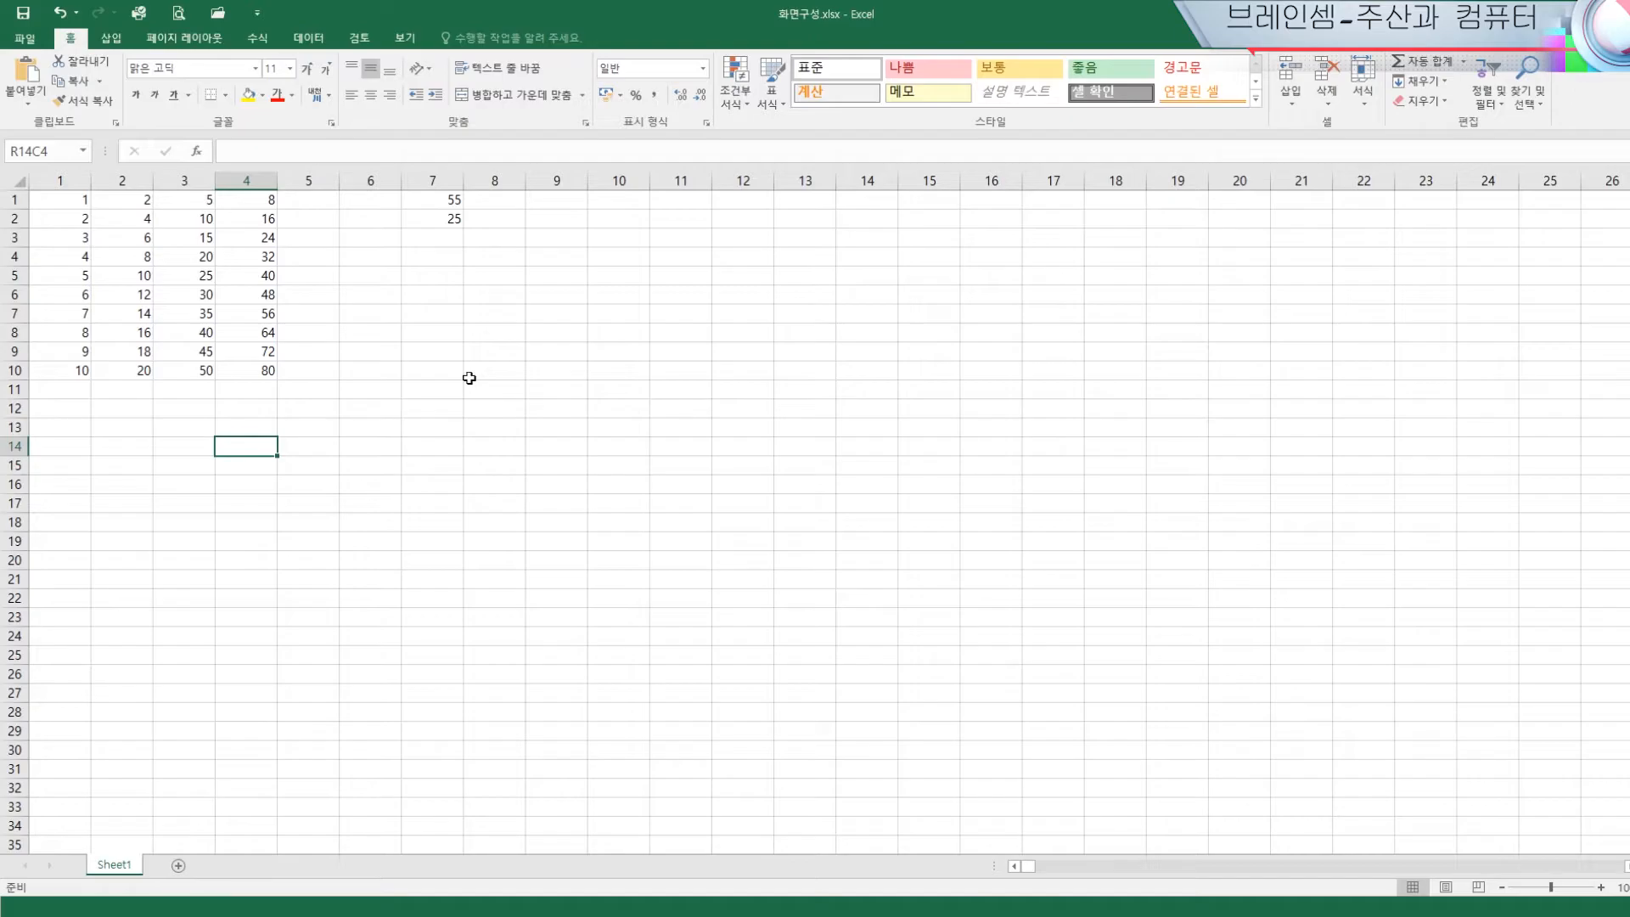
pyautogui.click(64, 202)
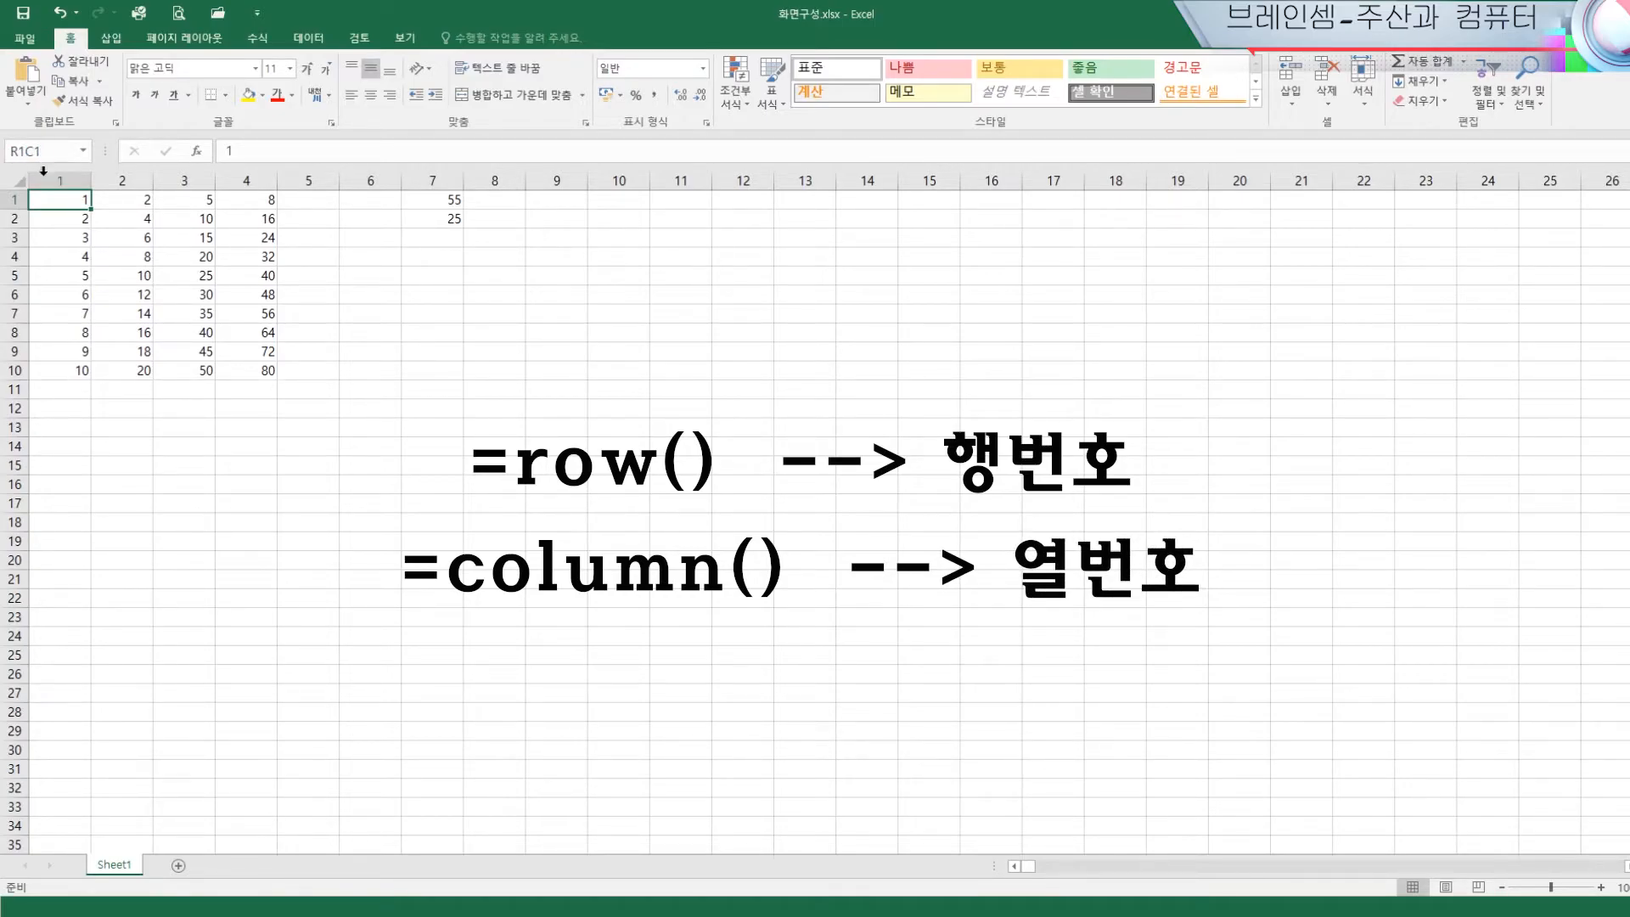
pyautogui.click(48, 218)
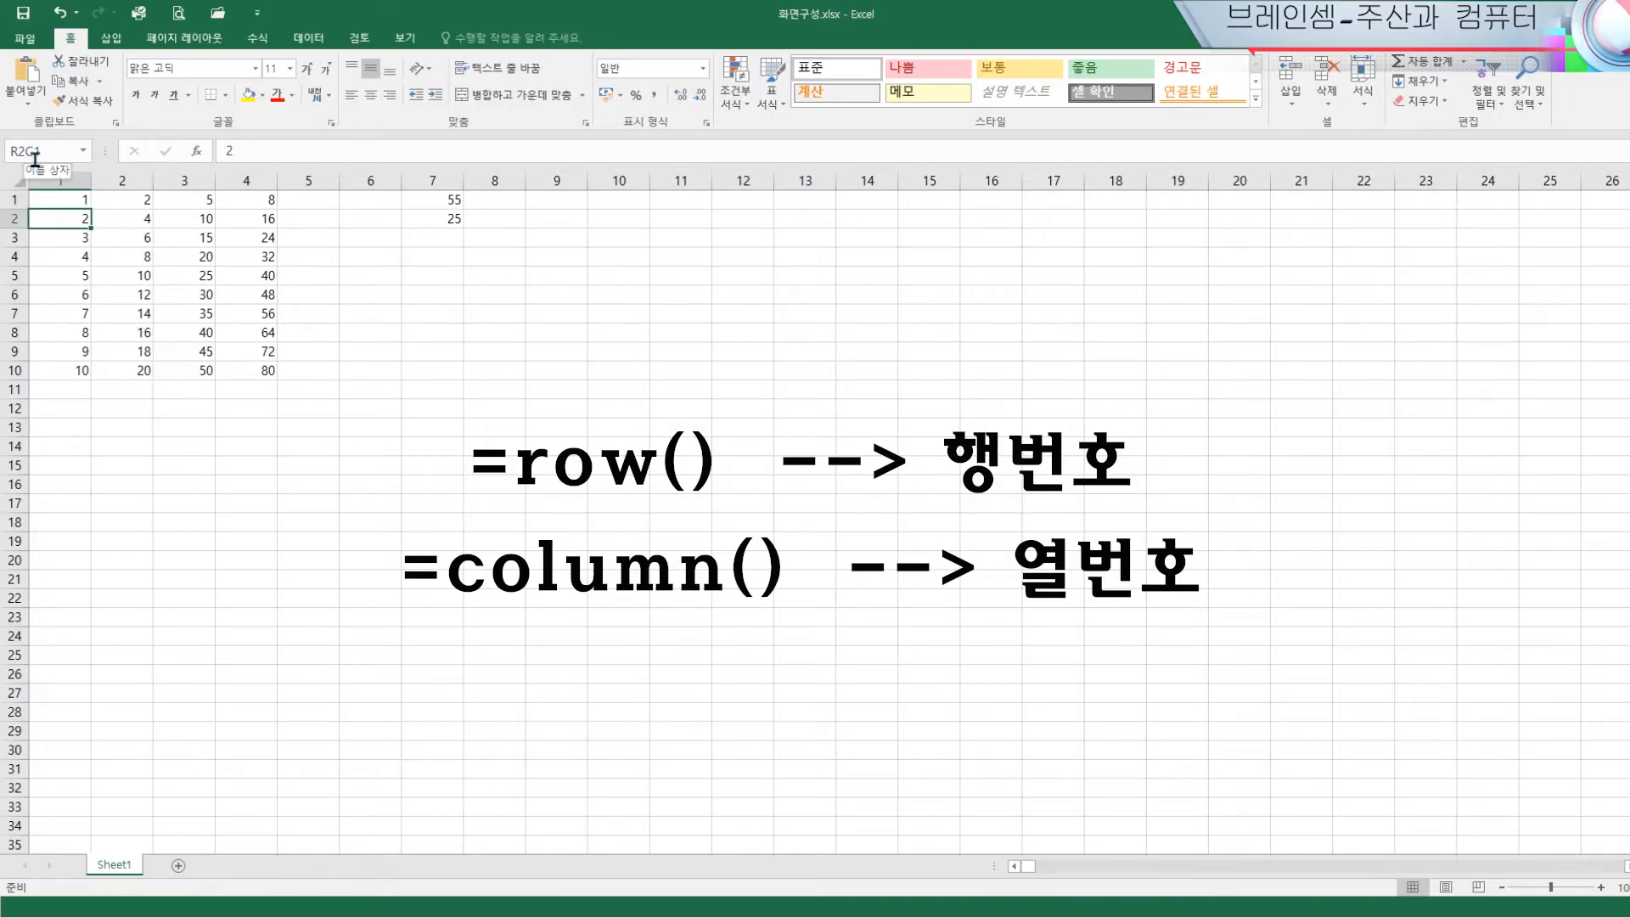
# Select the cells in rows 3, 4 and 5 of column 1 and at row 6 column 6 to examine their R1C1 addresses
pyautogui.click(55, 243)
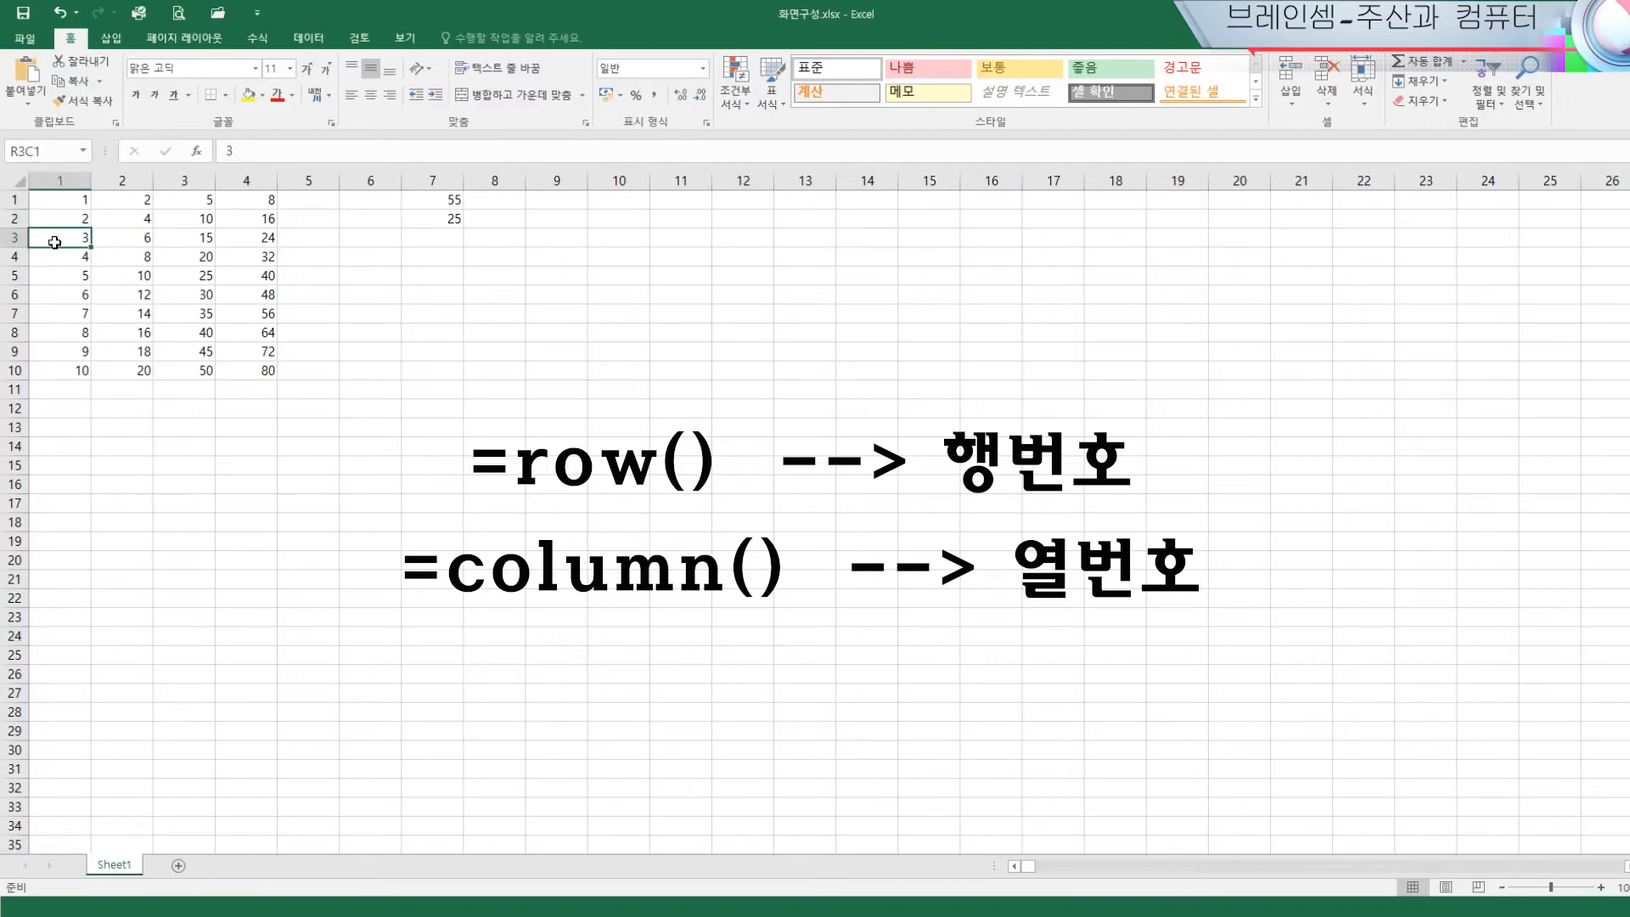
pyautogui.click(57, 259)
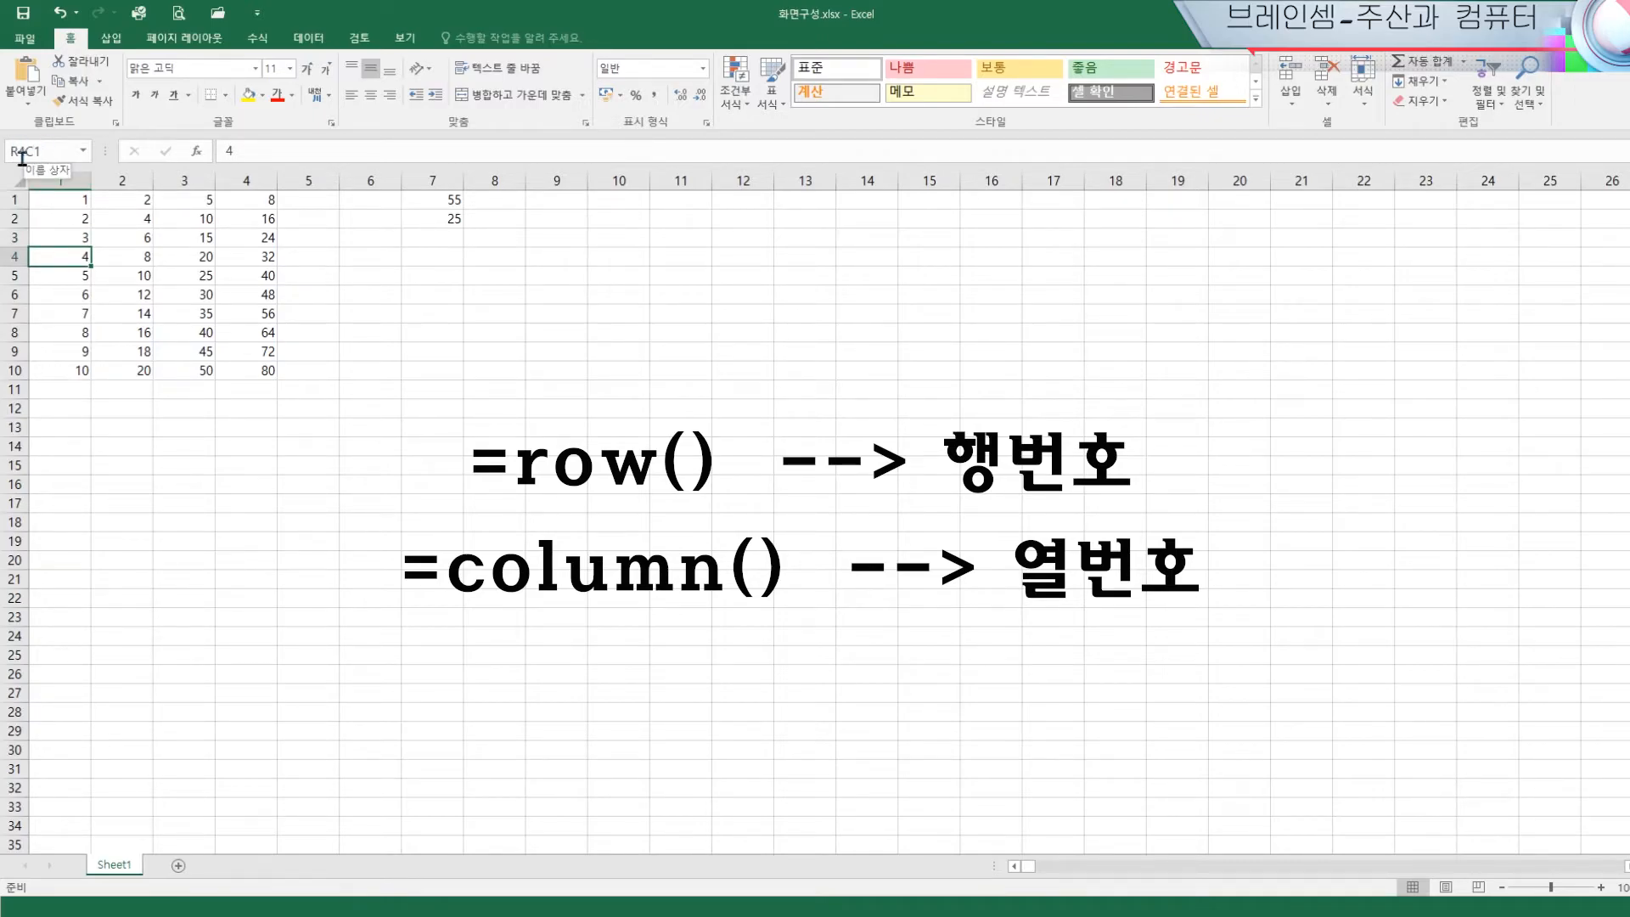
pyautogui.click(52, 278)
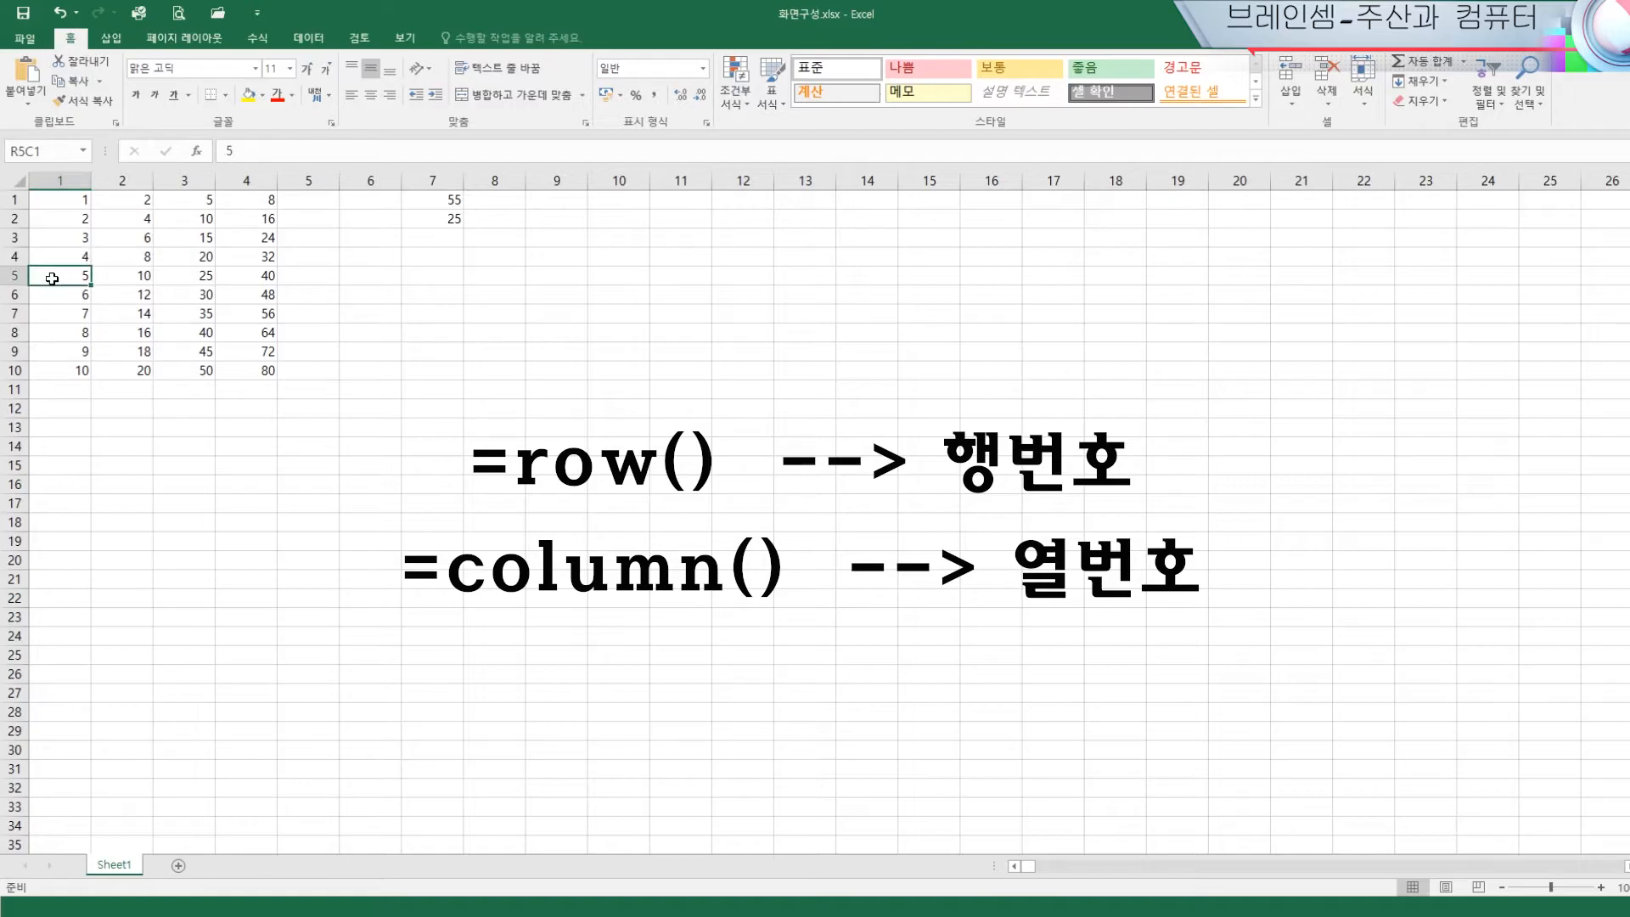
pyautogui.click(382, 295)
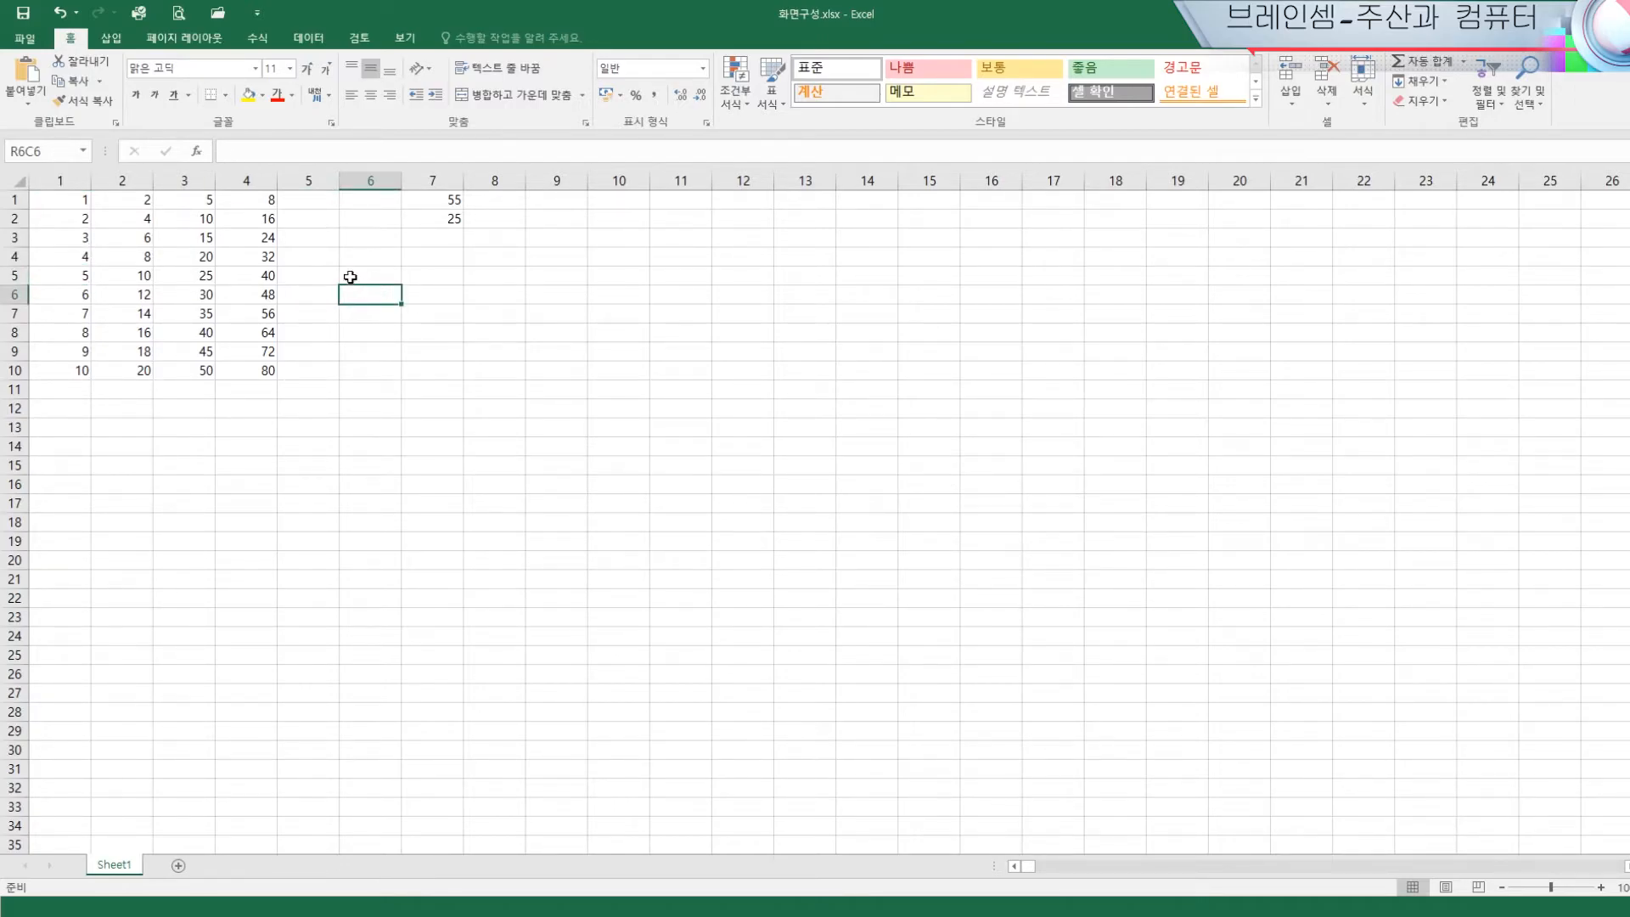
# Turn off the R1C1 reference style in the formula options so columns are labelled with letters
pyautogui.click(26, 40)
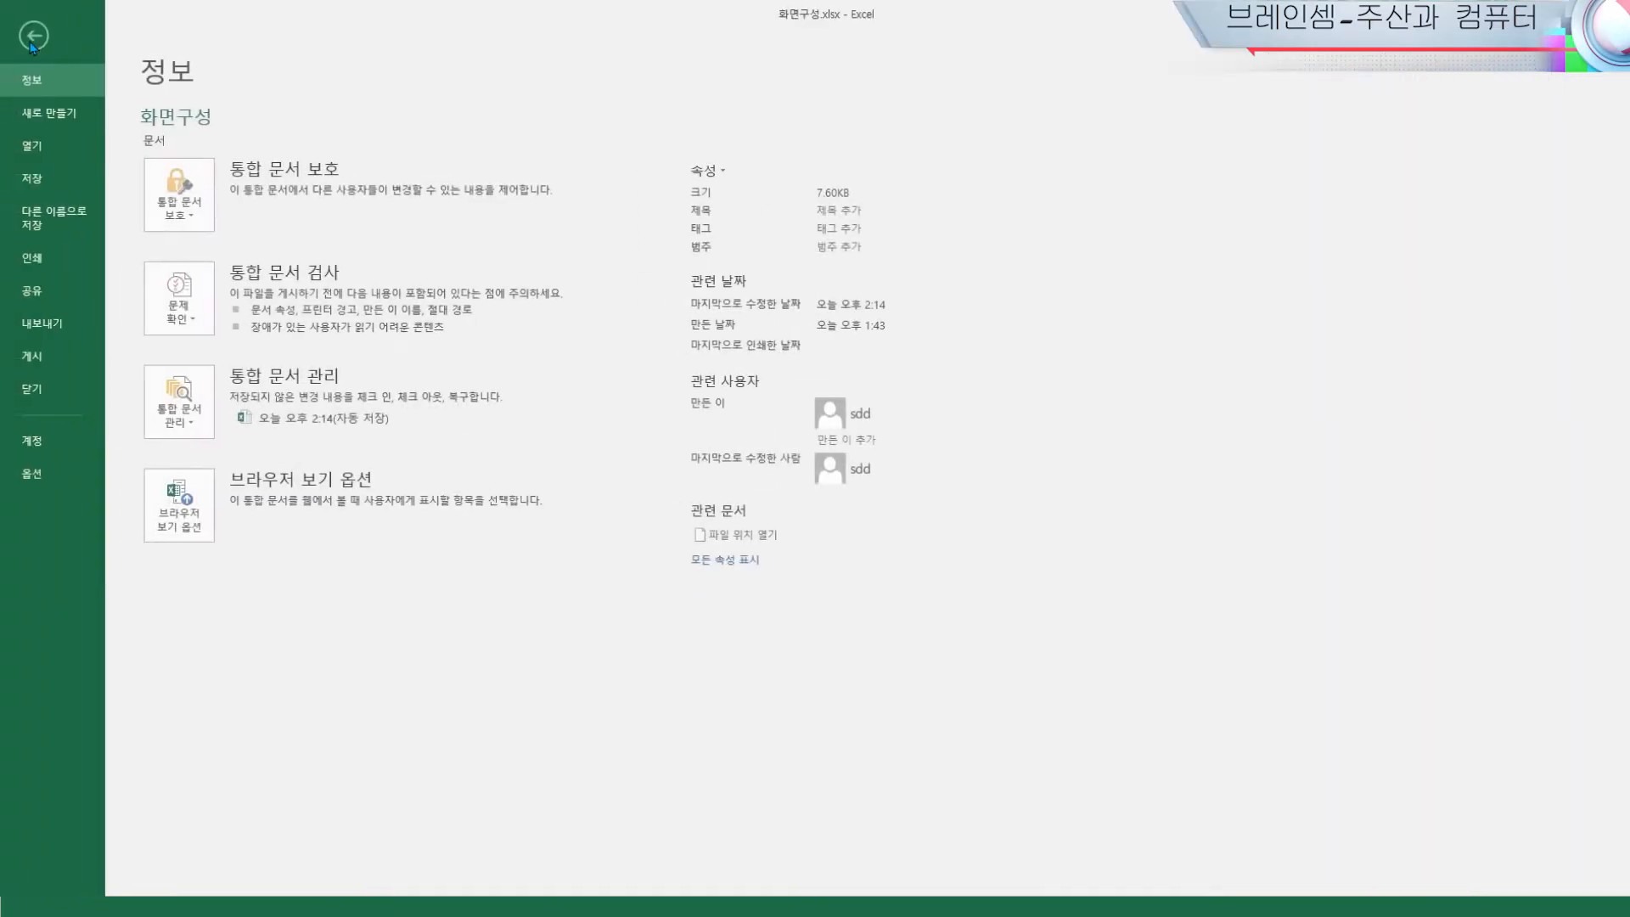
pyautogui.click(53, 475)
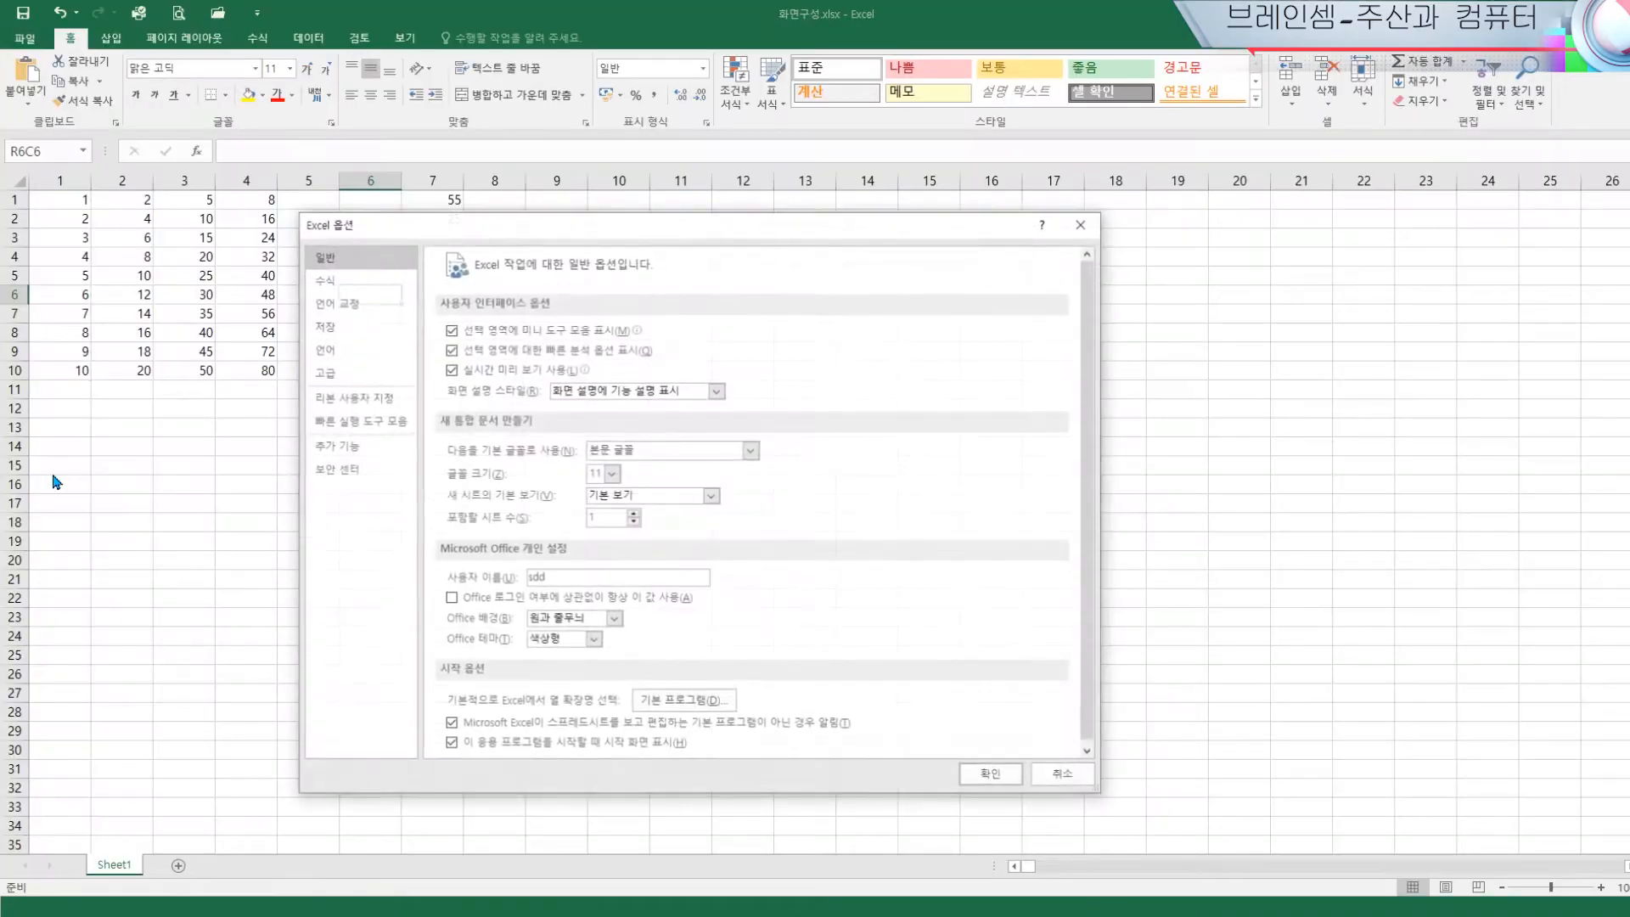
pyautogui.click(344, 281)
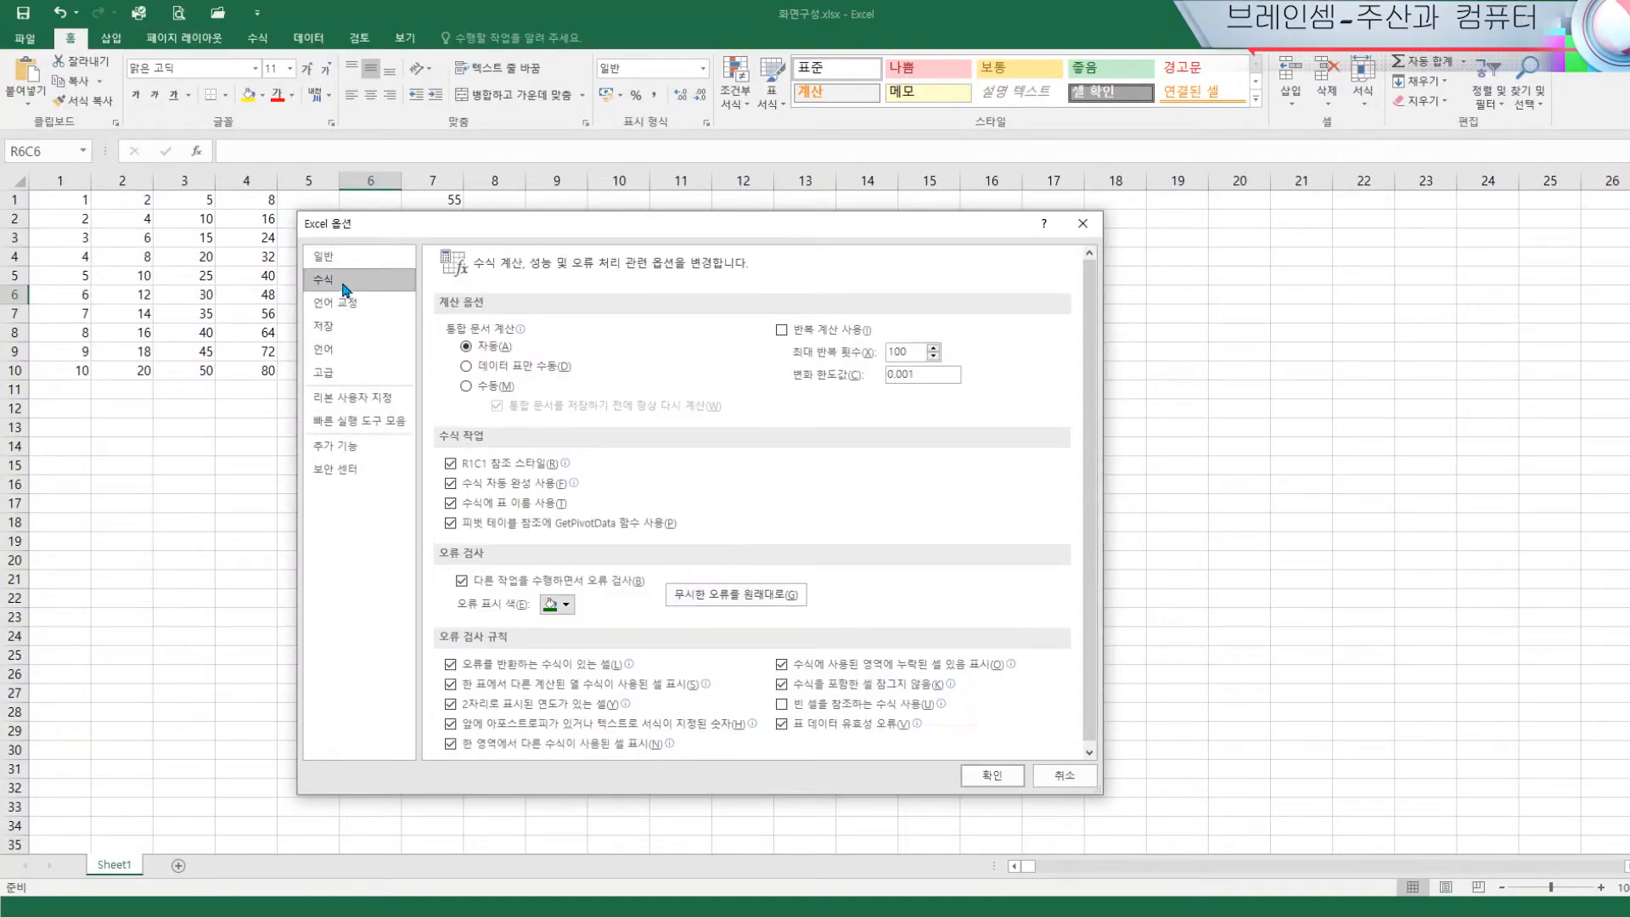
pyautogui.click(451, 465)
pyautogui.click(981, 778)
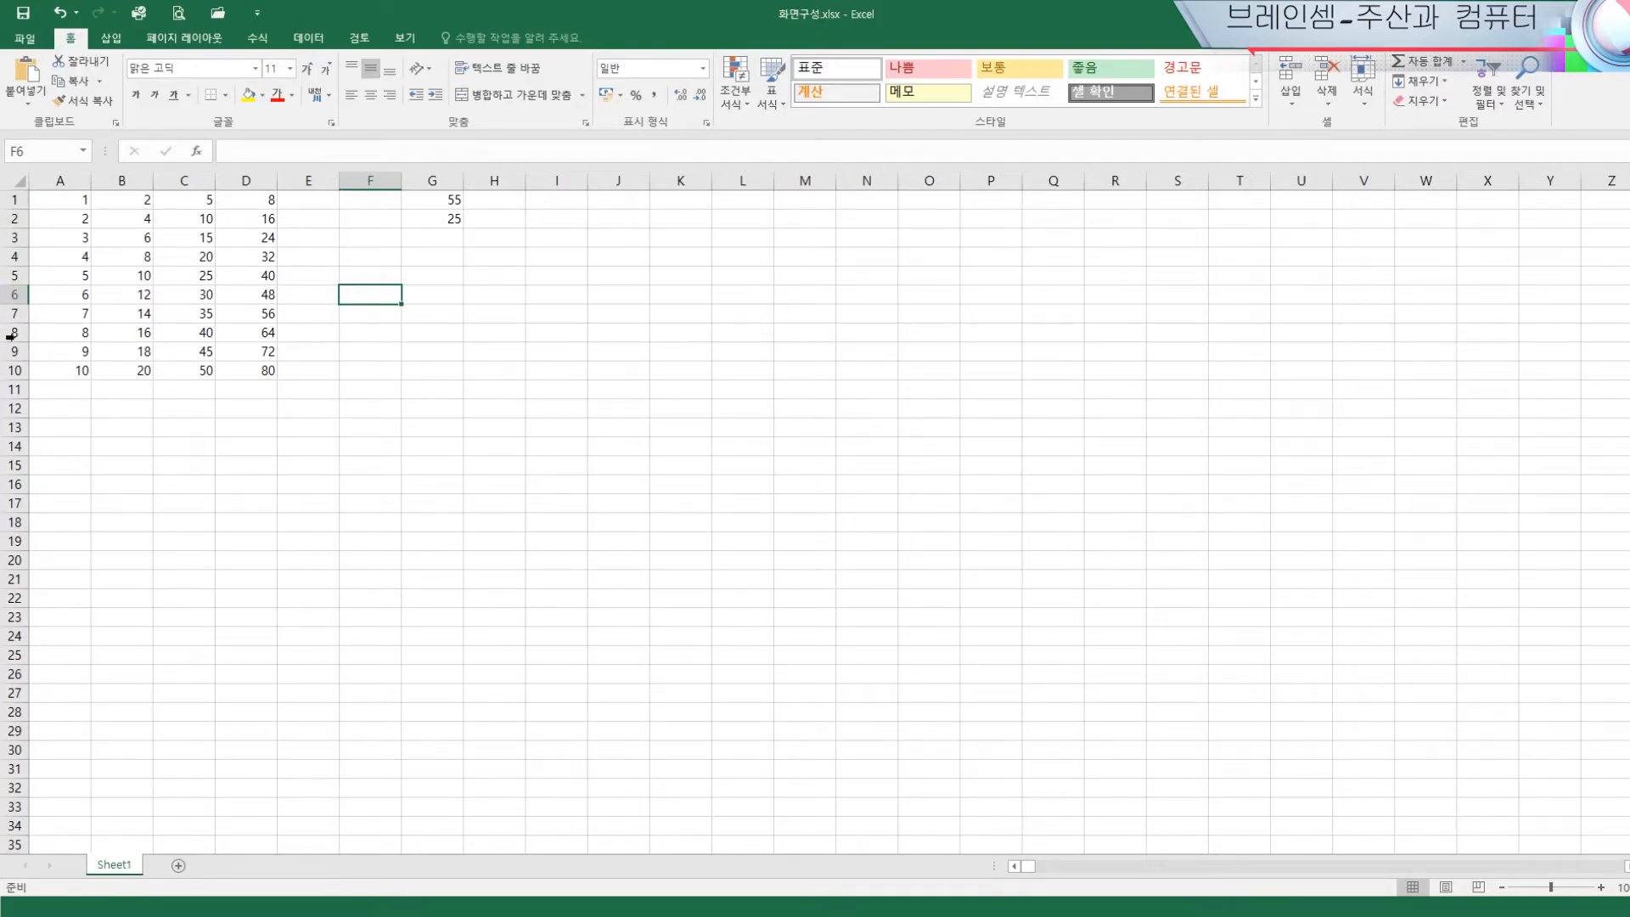
# Select cells A1, A2 and F11 to examine how their addresses combine the column letter and row number
pyautogui.click(79, 203)
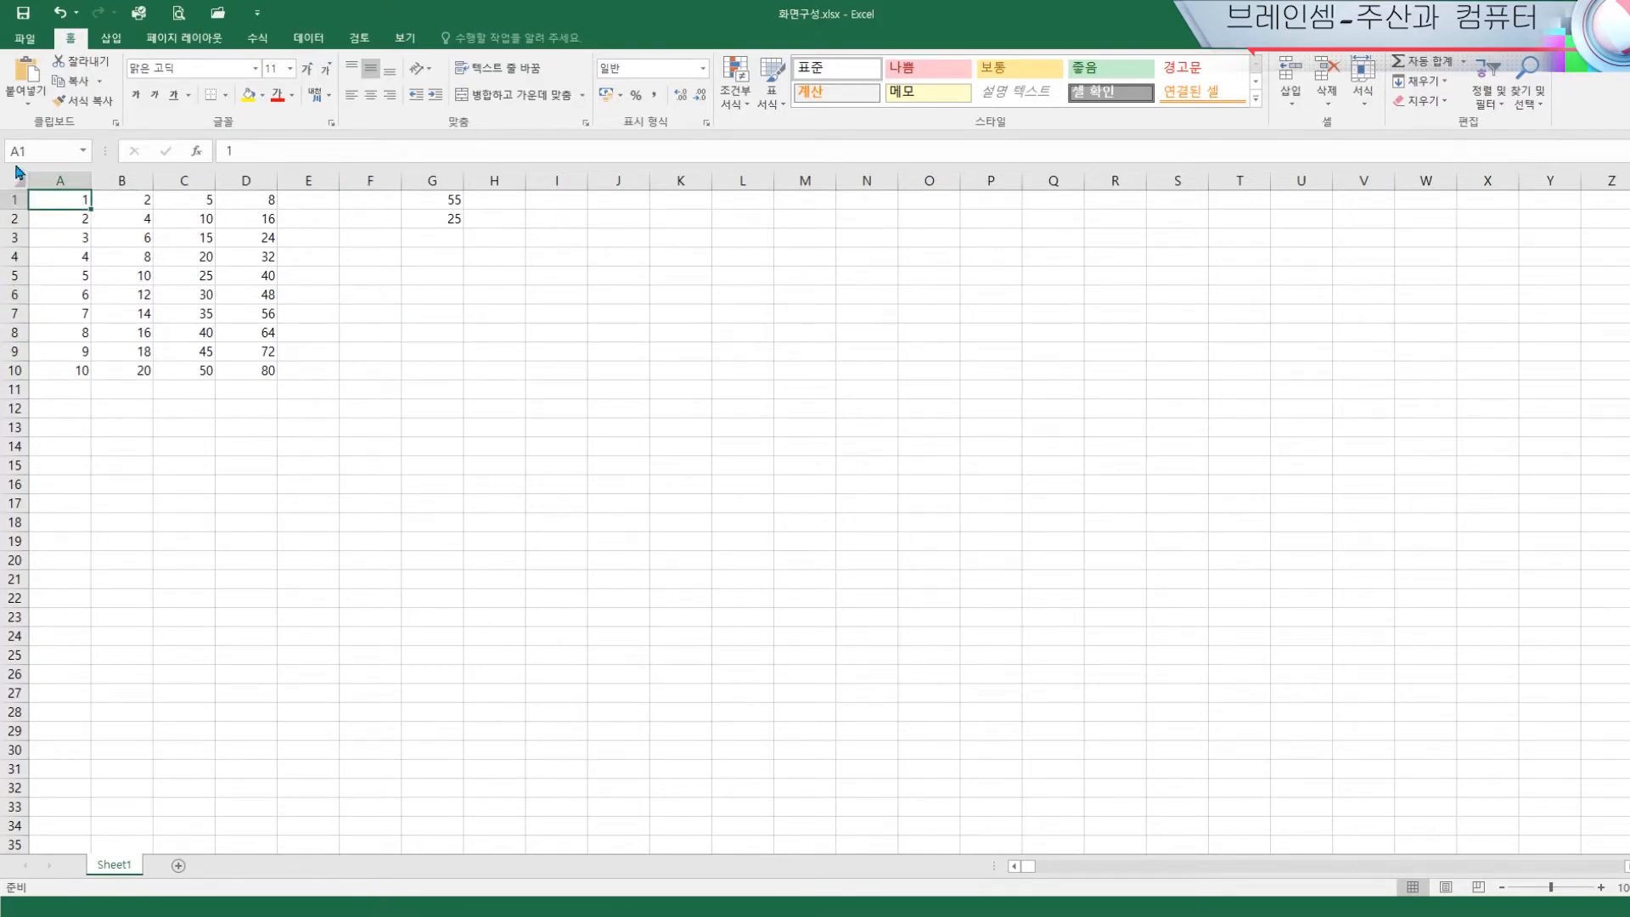
pyautogui.click(61, 223)
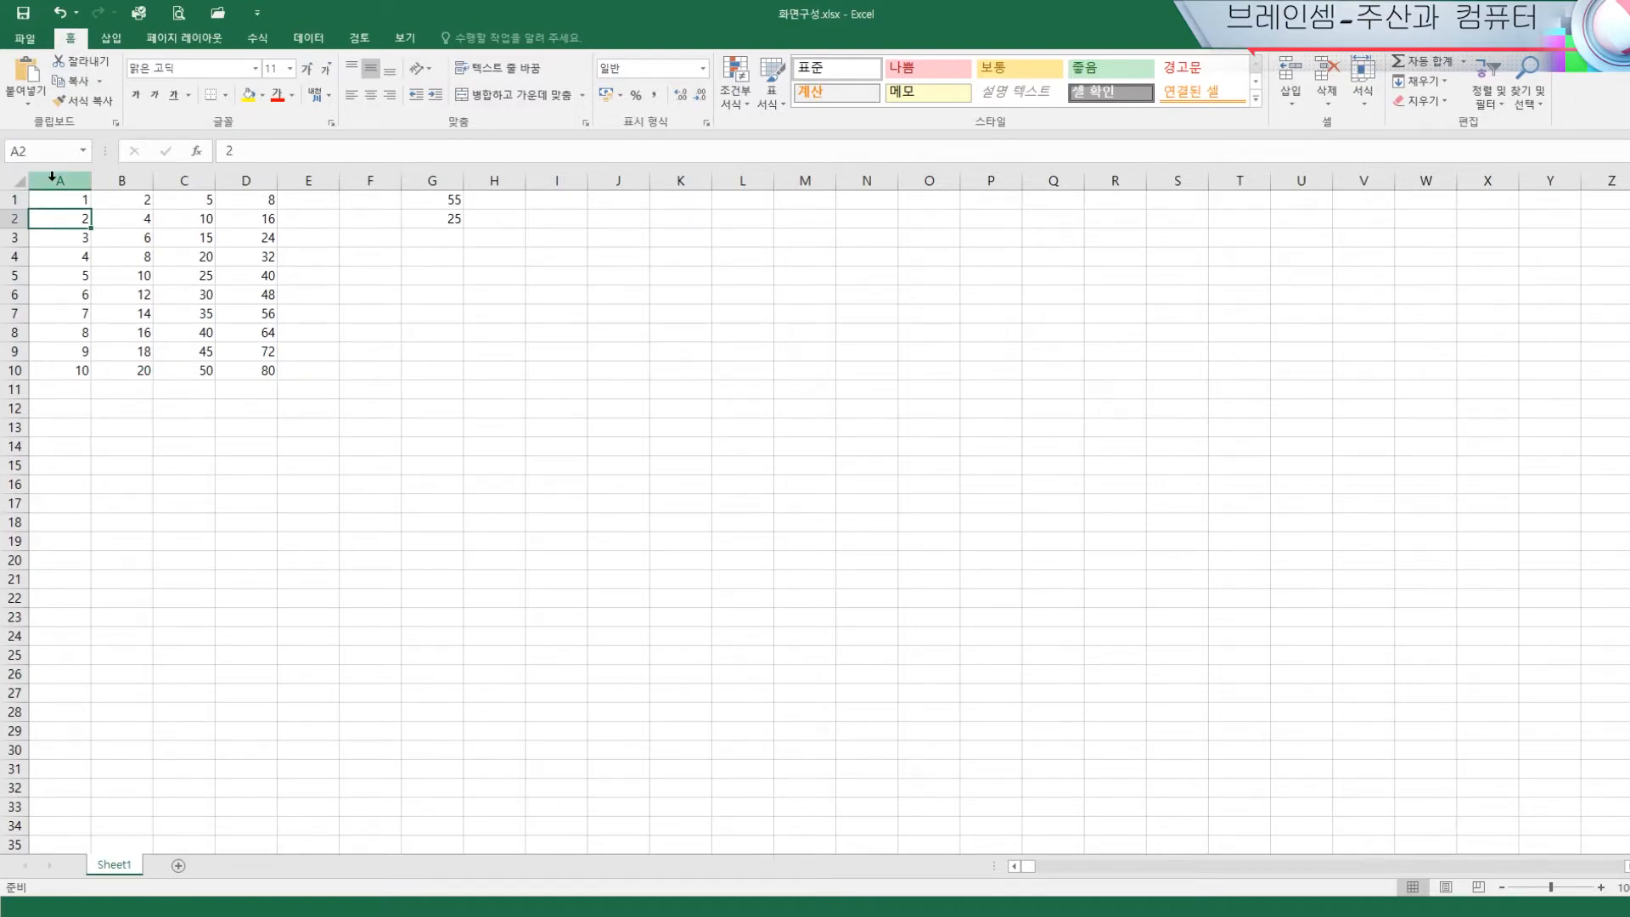
pyautogui.click(380, 390)
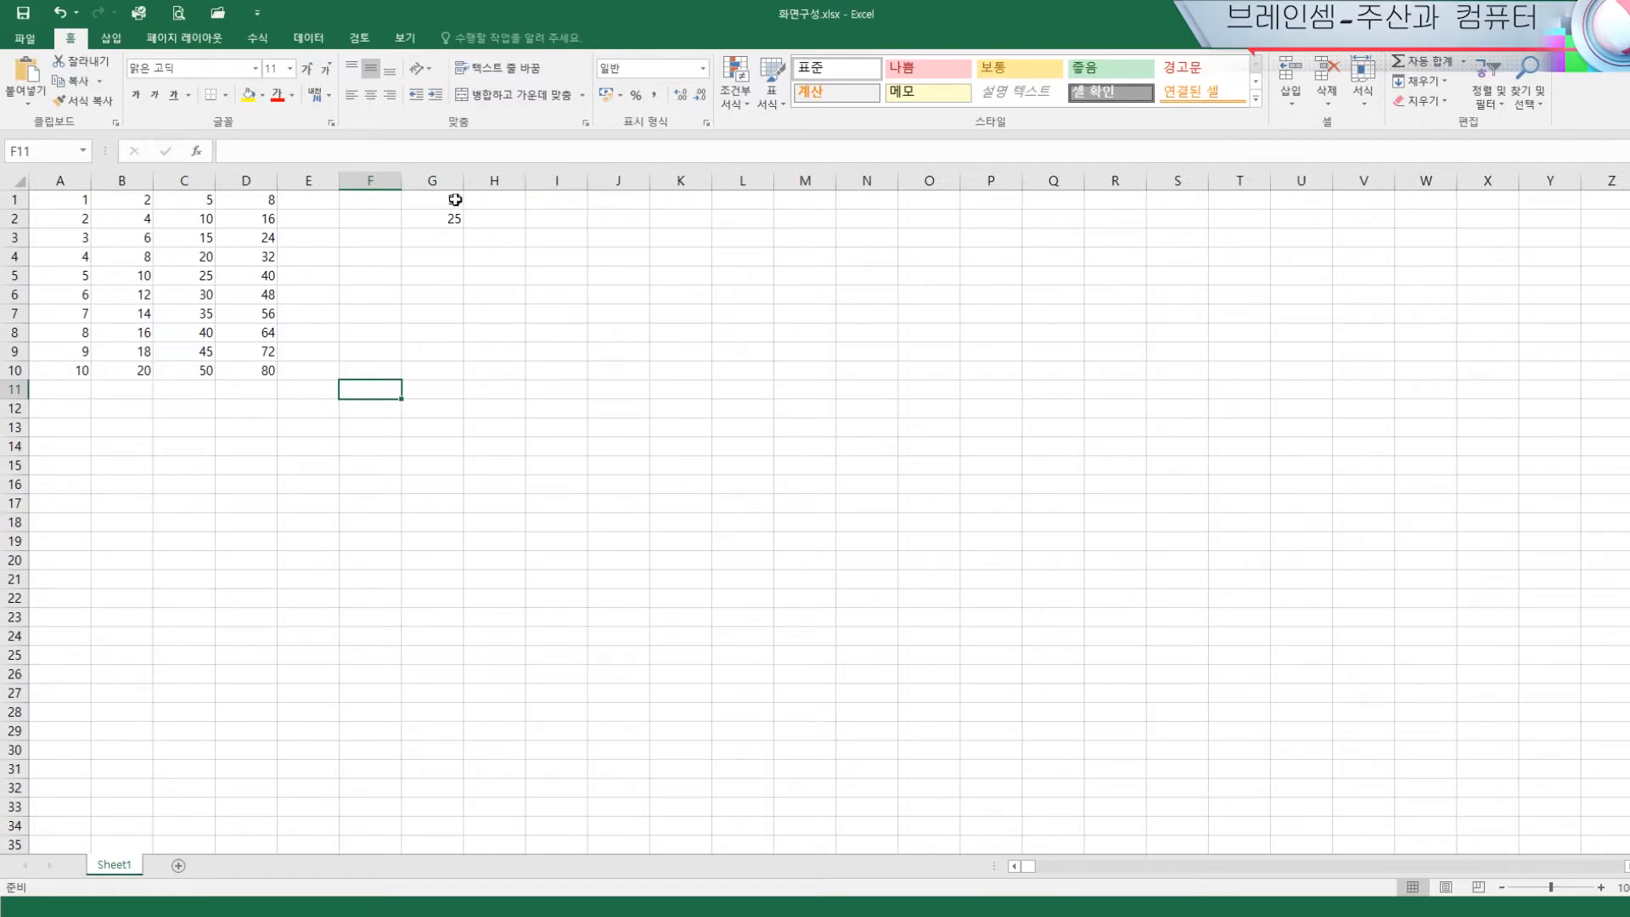
# Resize column D by its header border until it is about four times as wide as its neighbouring columns
pyautogui.click(248, 180)
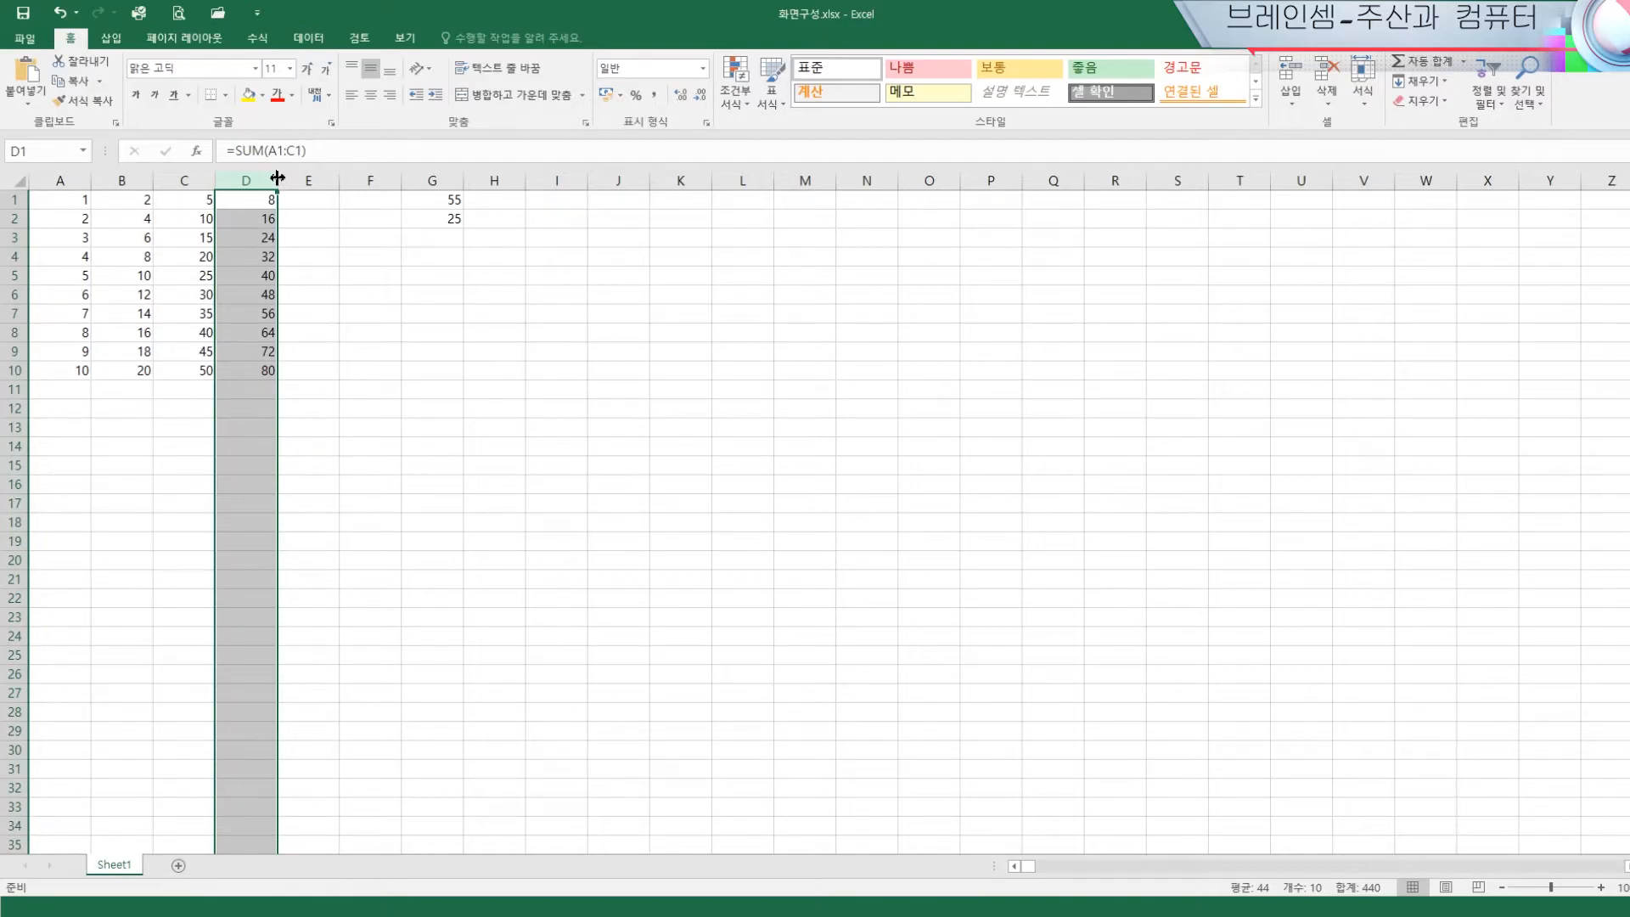
pyautogui.moveTo(278, 177); pyautogui.dragTo(587, 179)
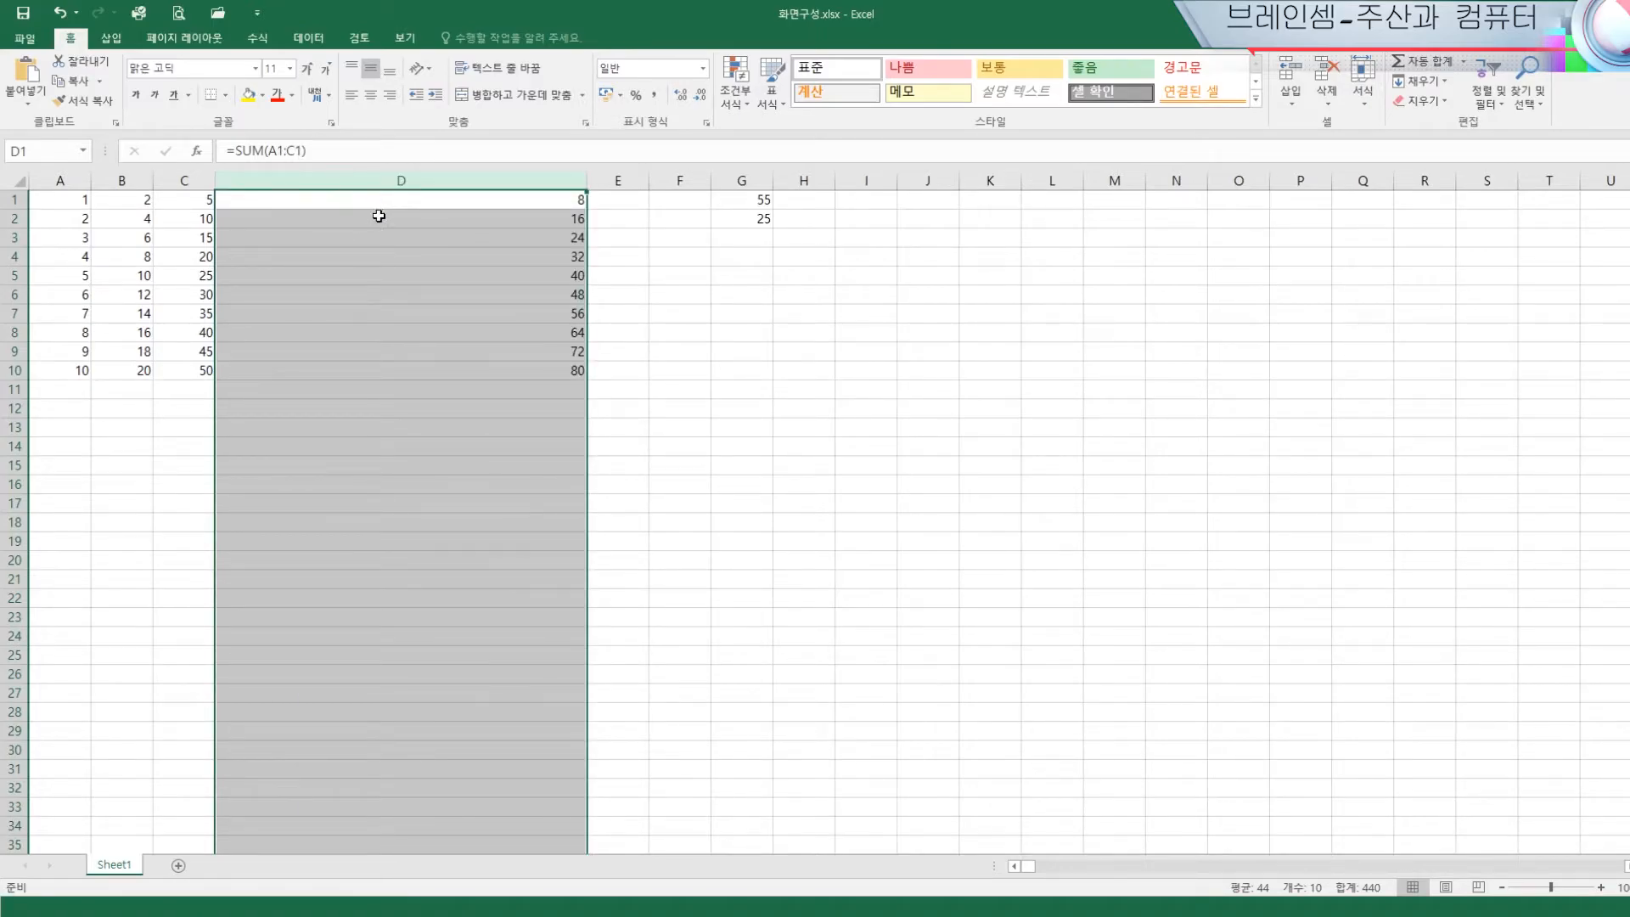
pyautogui.click(225, 202)
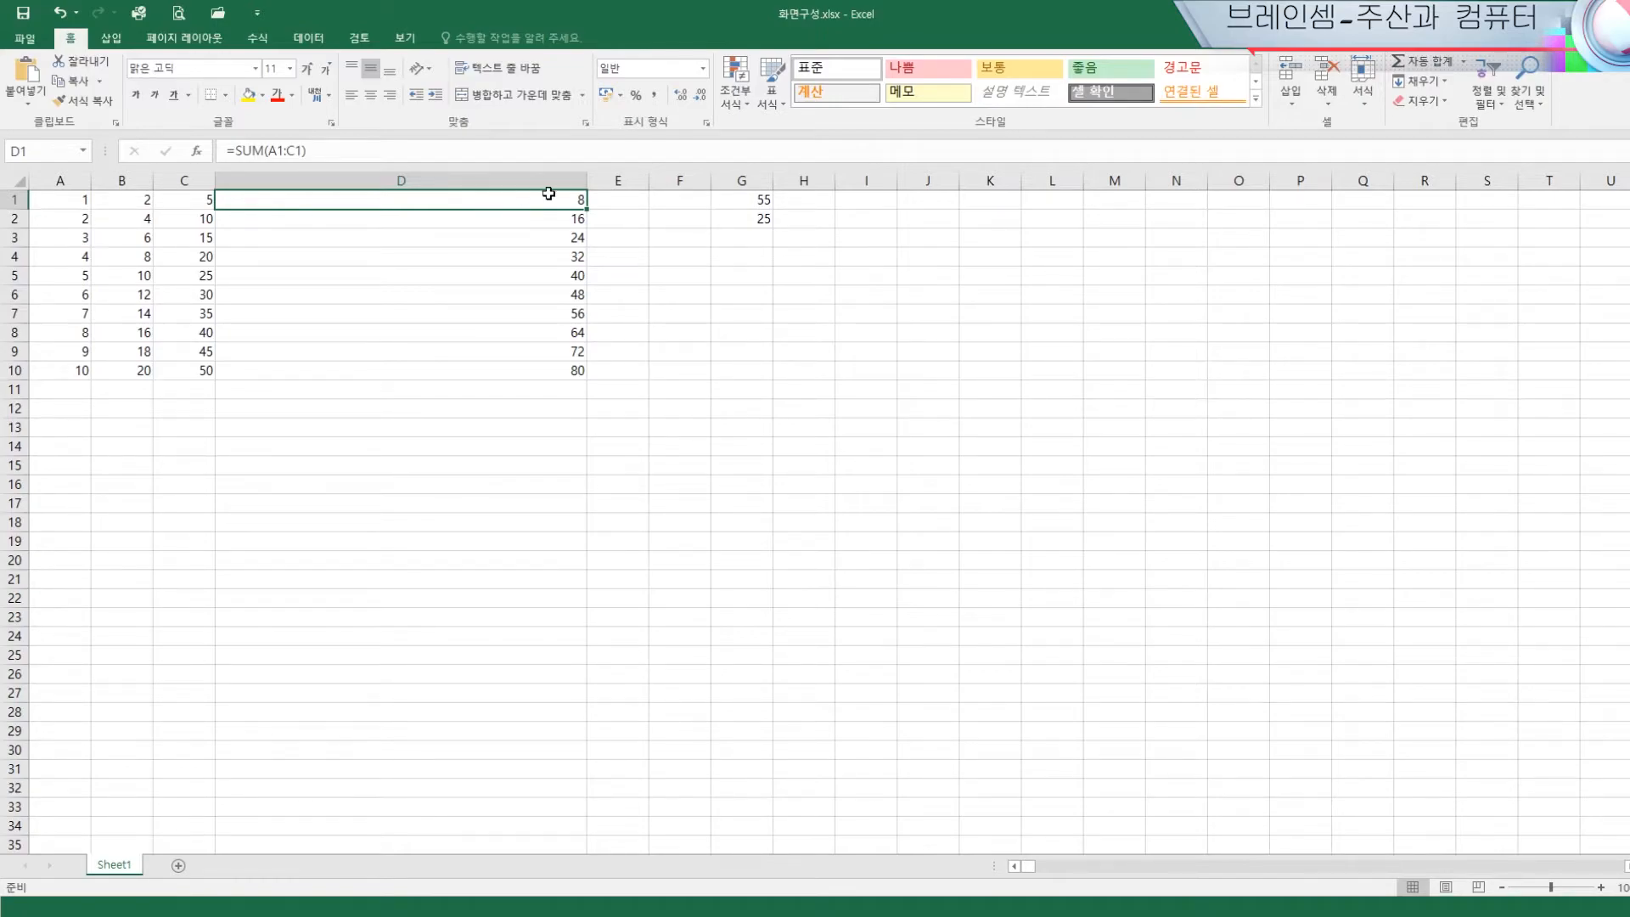
pyautogui.moveTo(585, 181); pyautogui.dragTo(412, 191)
pyautogui.moveTo(294, 191); pyautogui.dragTo(461, 180)
pyautogui.rightClick(312, 276)
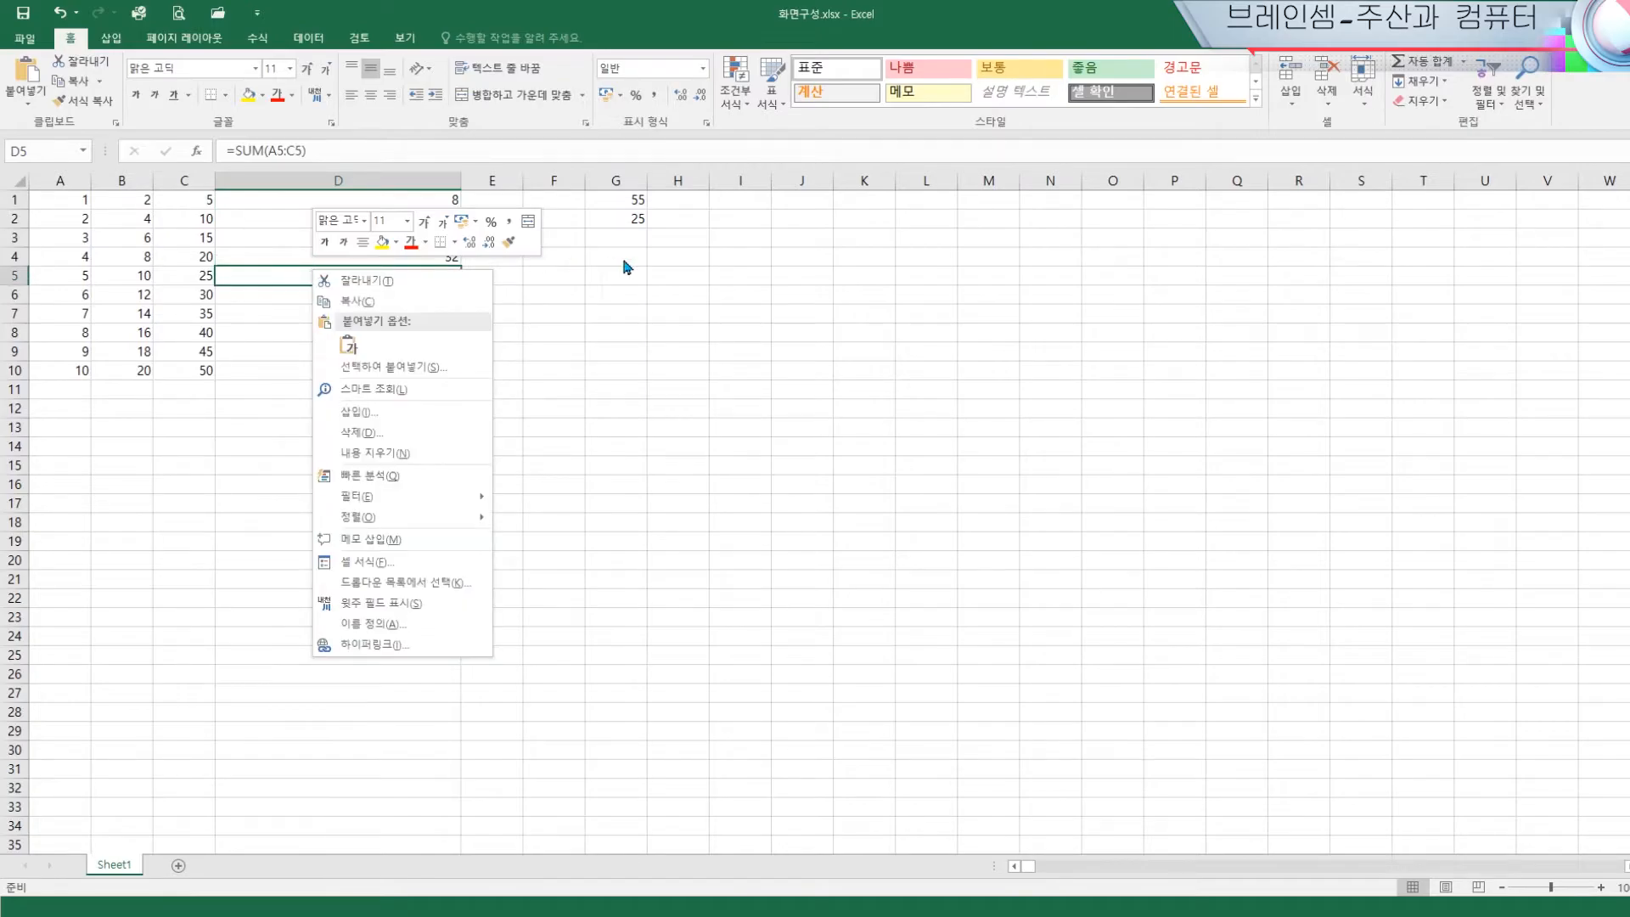
pyautogui.click(654, 267)
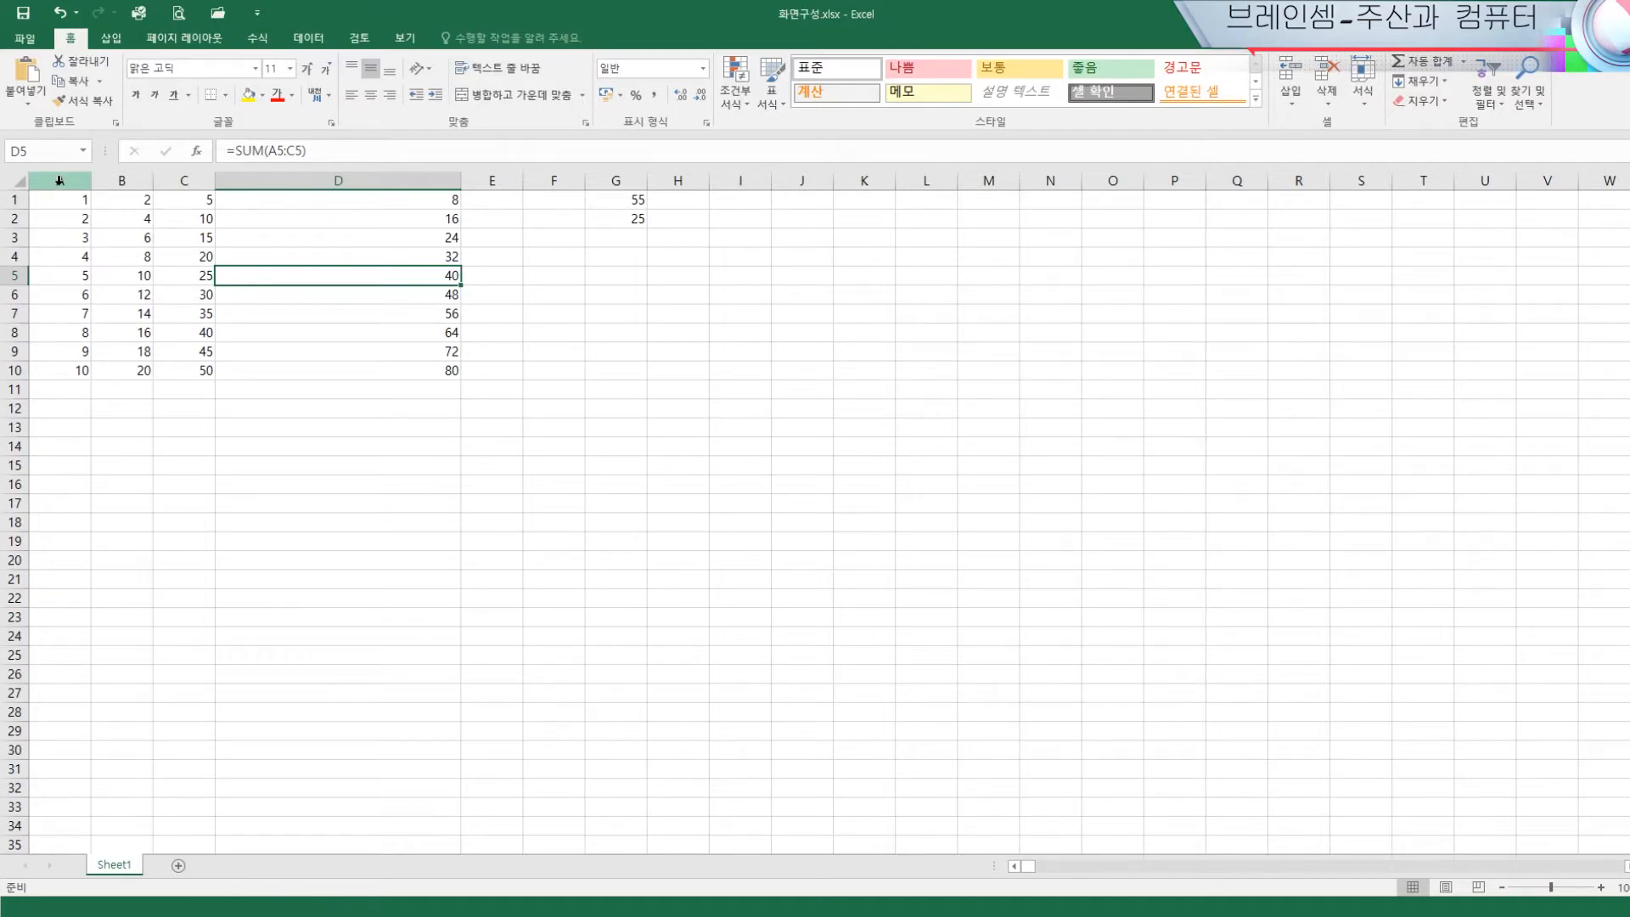
# Widen columns A and B together to the same width, nearly twice that of column C
pyautogui.moveTo(59, 180); pyautogui.dragTo(115, 180)
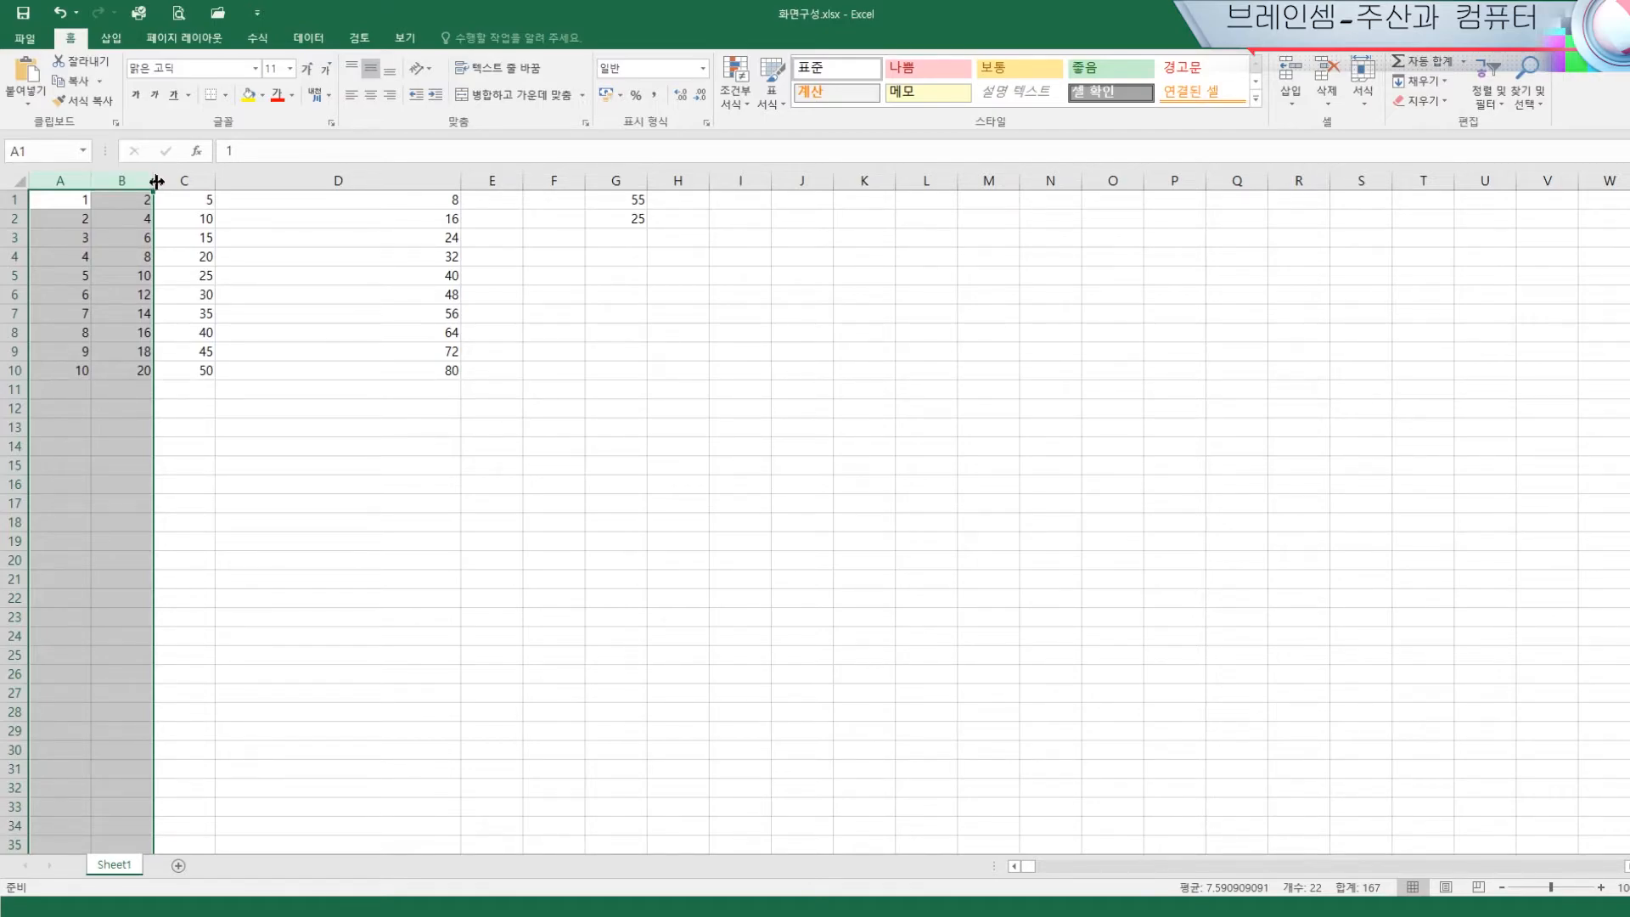
pyautogui.moveTo(153, 179); pyautogui.dragTo(202, 180)
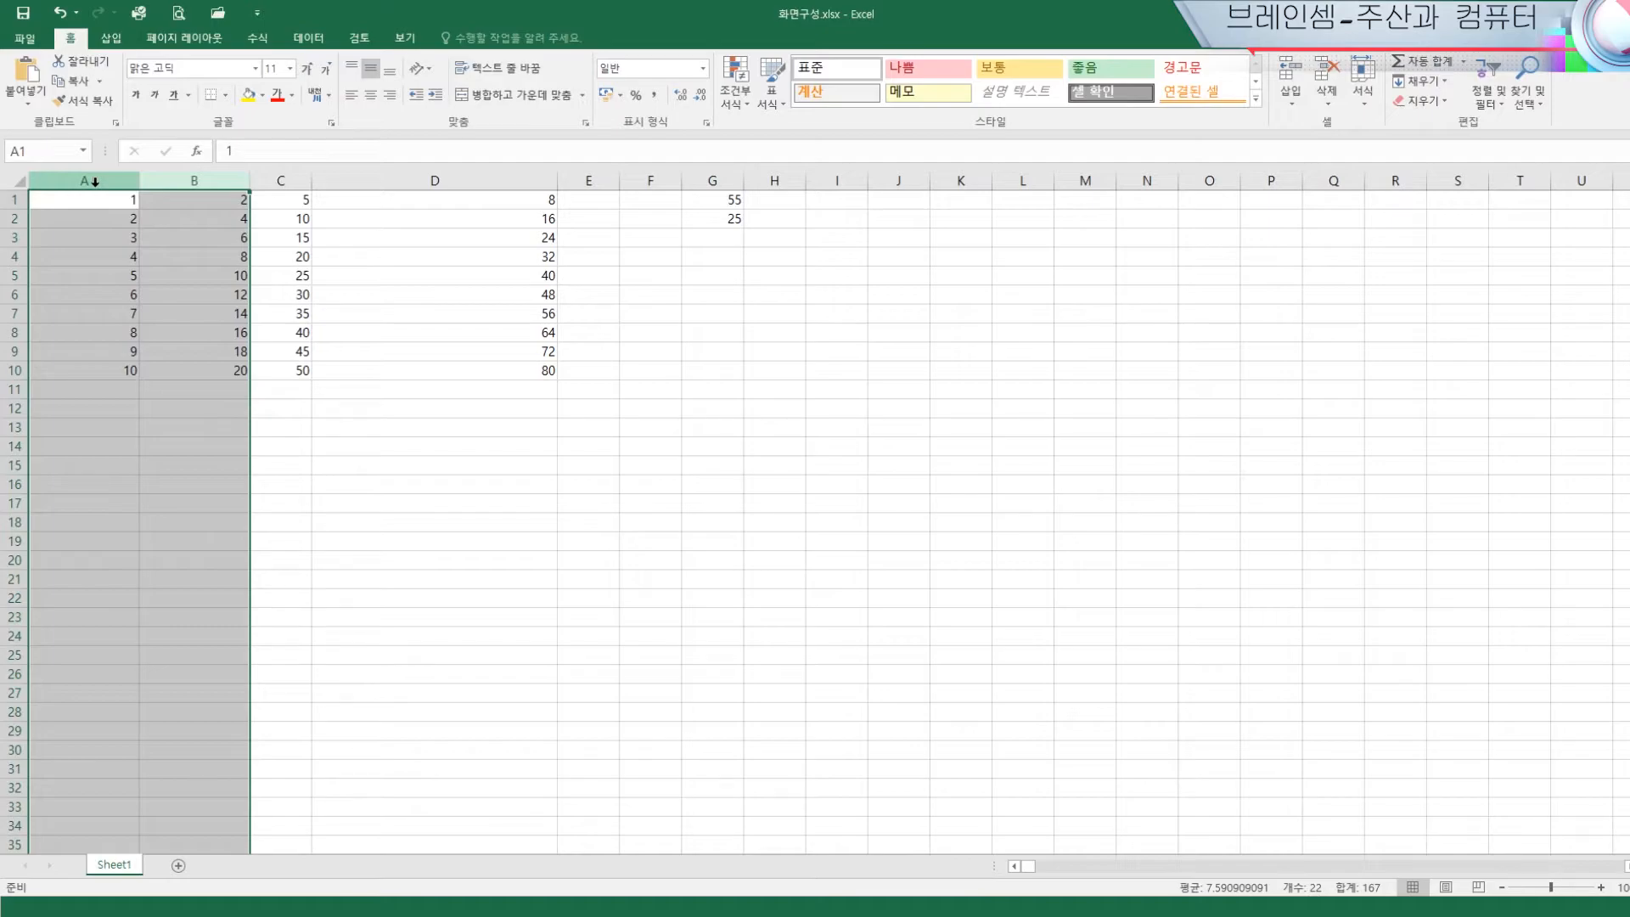
pyautogui.moveTo(89, 180); pyautogui.dragTo(165, 180)
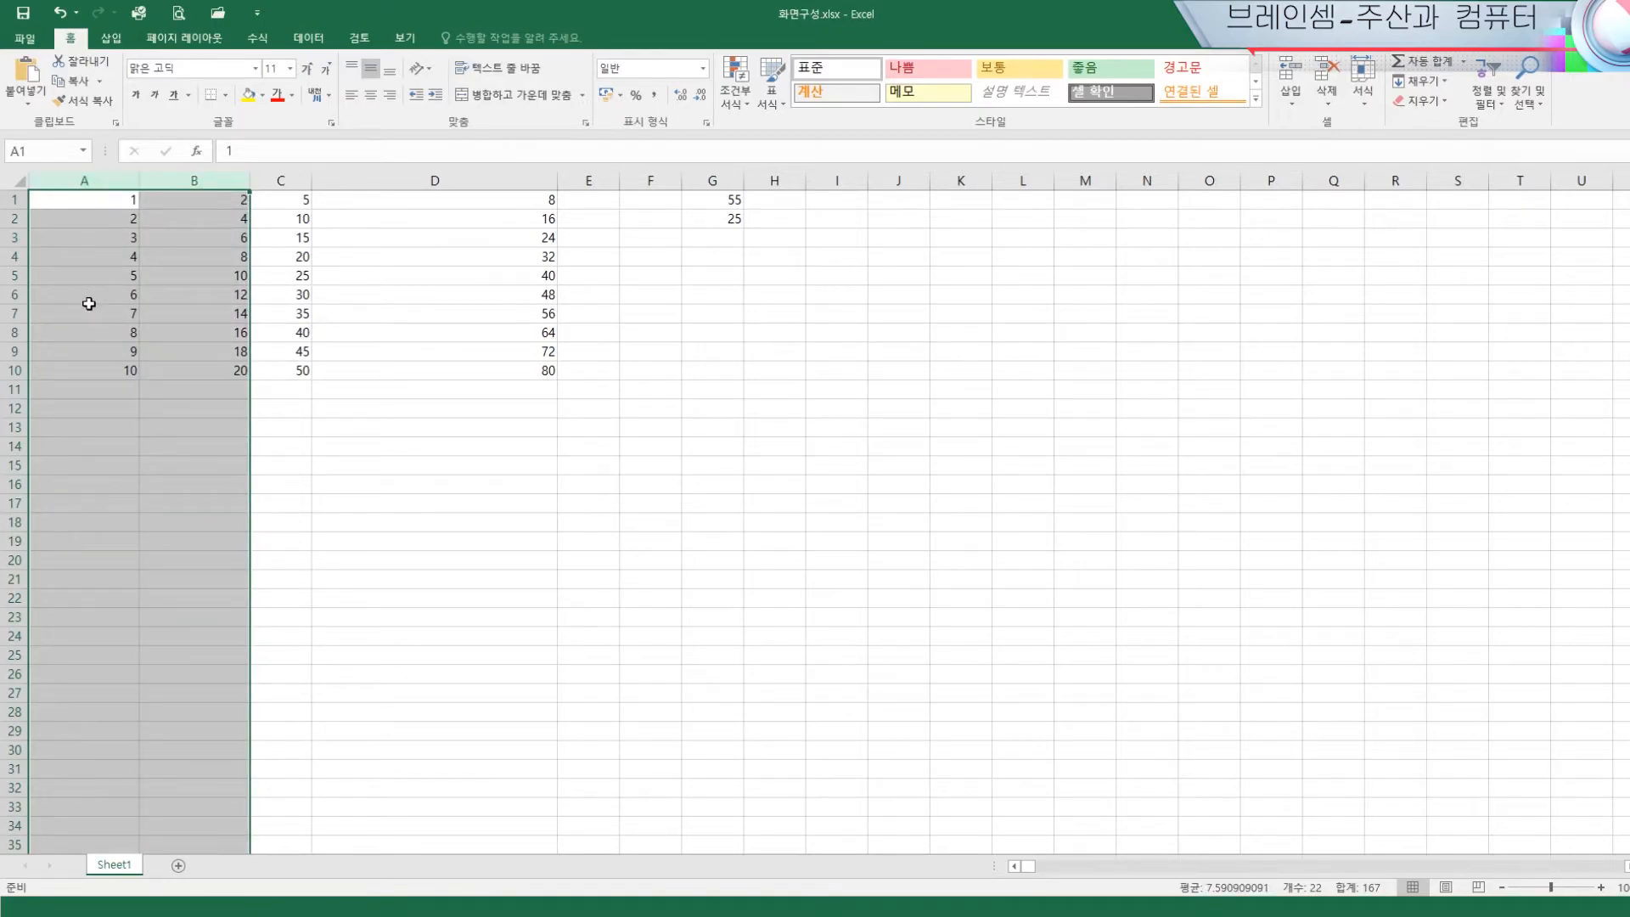
pyautogui.click(276, 180)
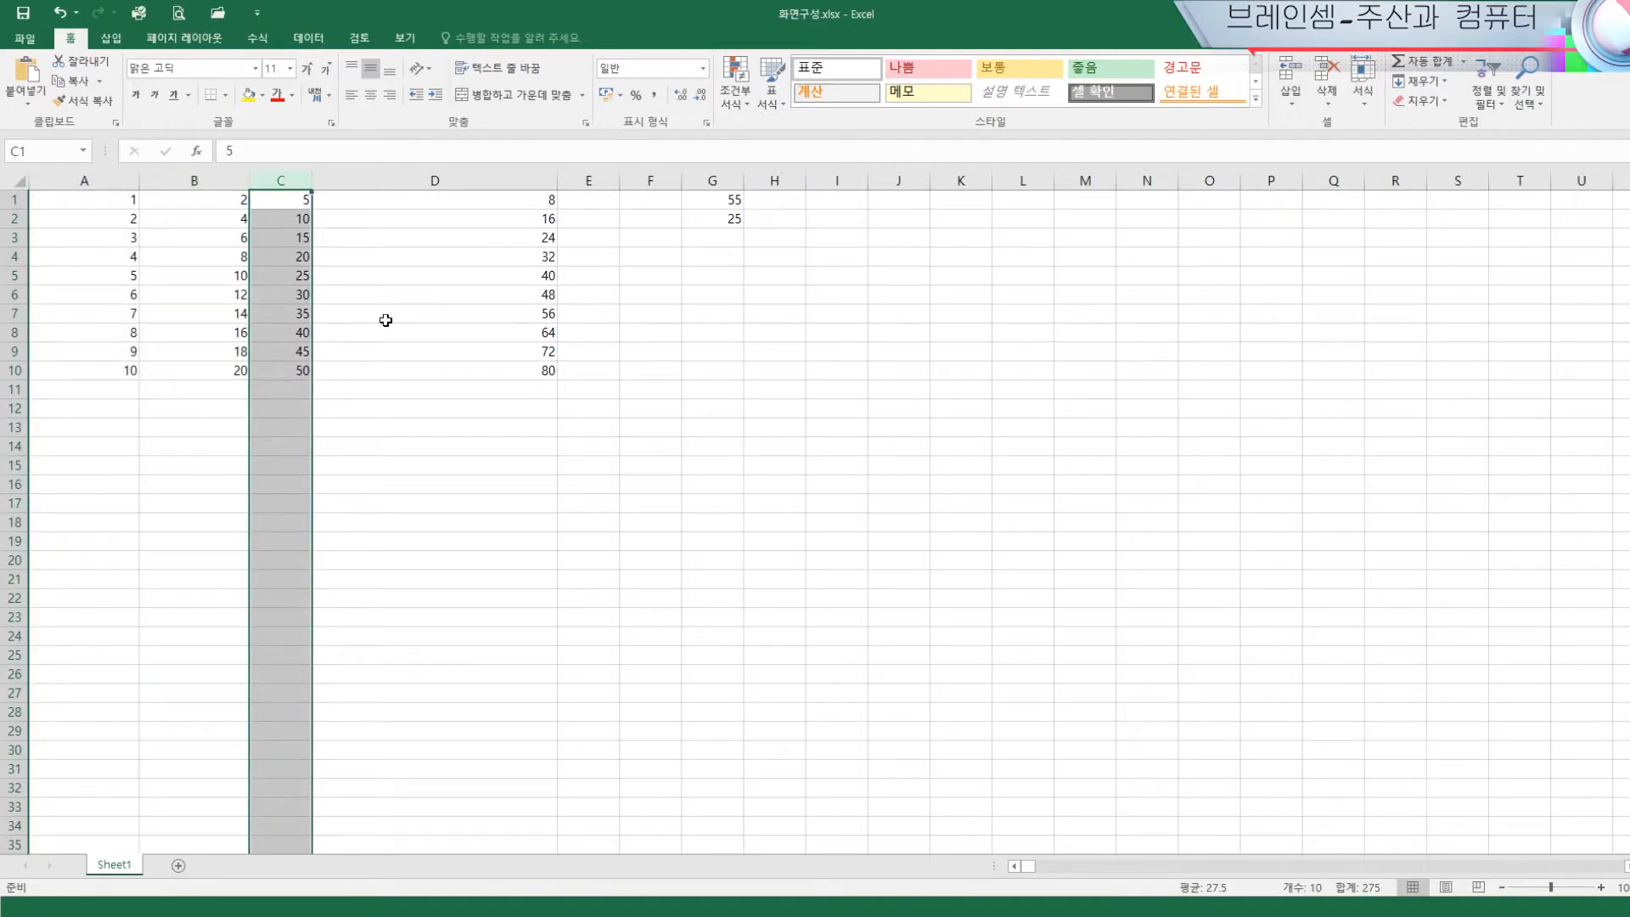
pyautogui.moveTo(89, 180); pyautogui.dragTo(160, 182)
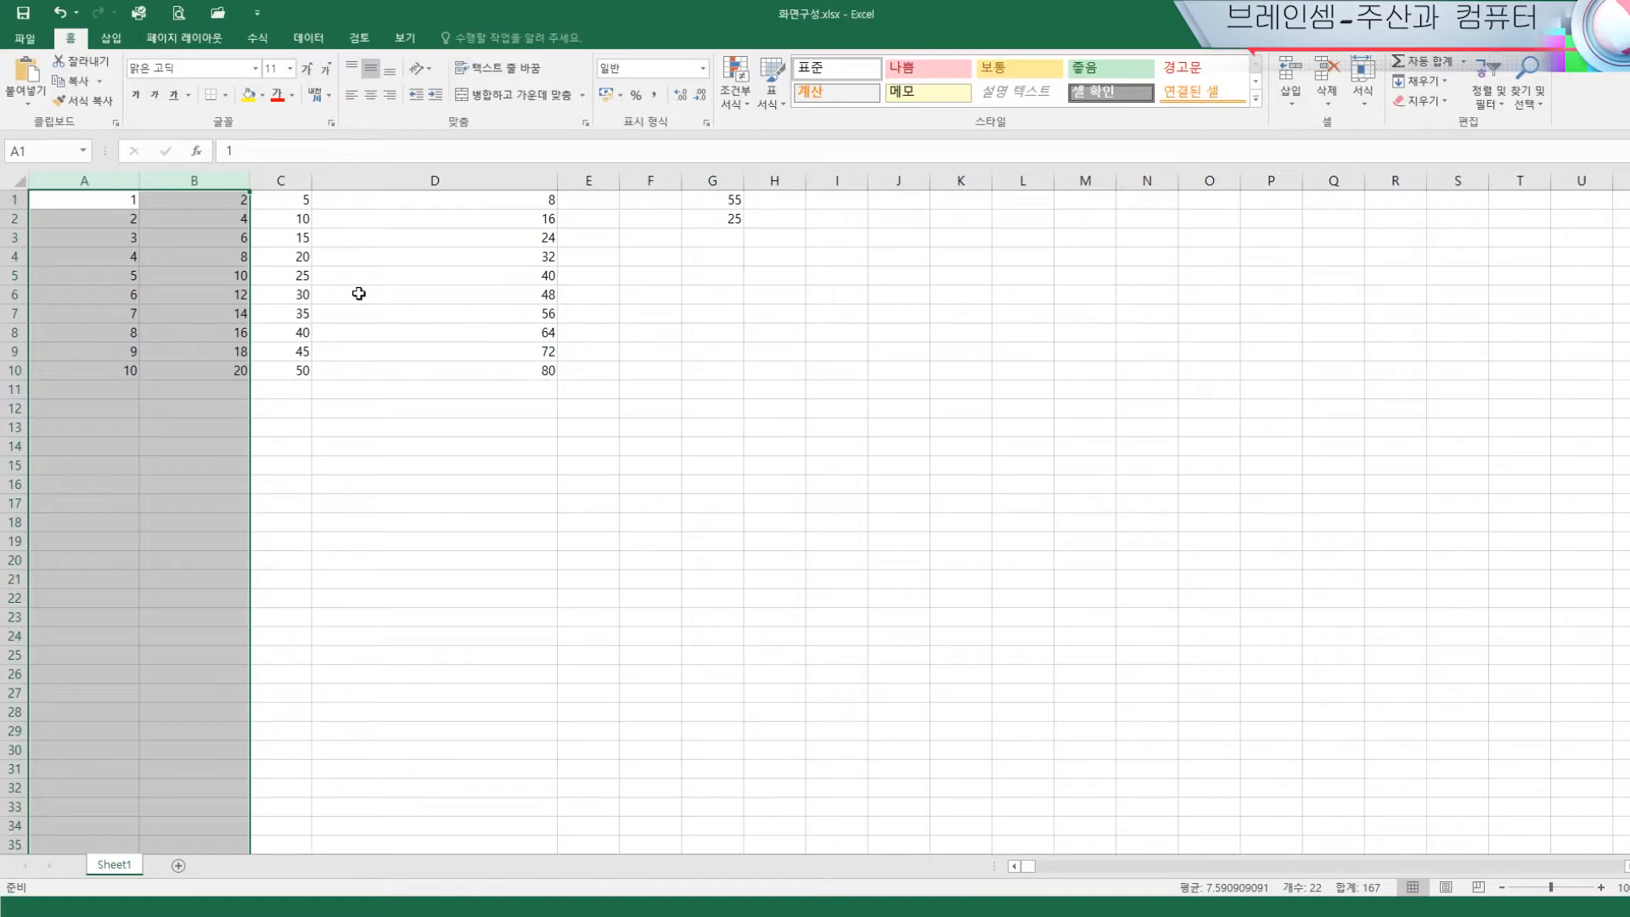
# Select the entire worksheet and resize all columns together to one uniform, moderately wide width
pyautogui.click(11, 180)
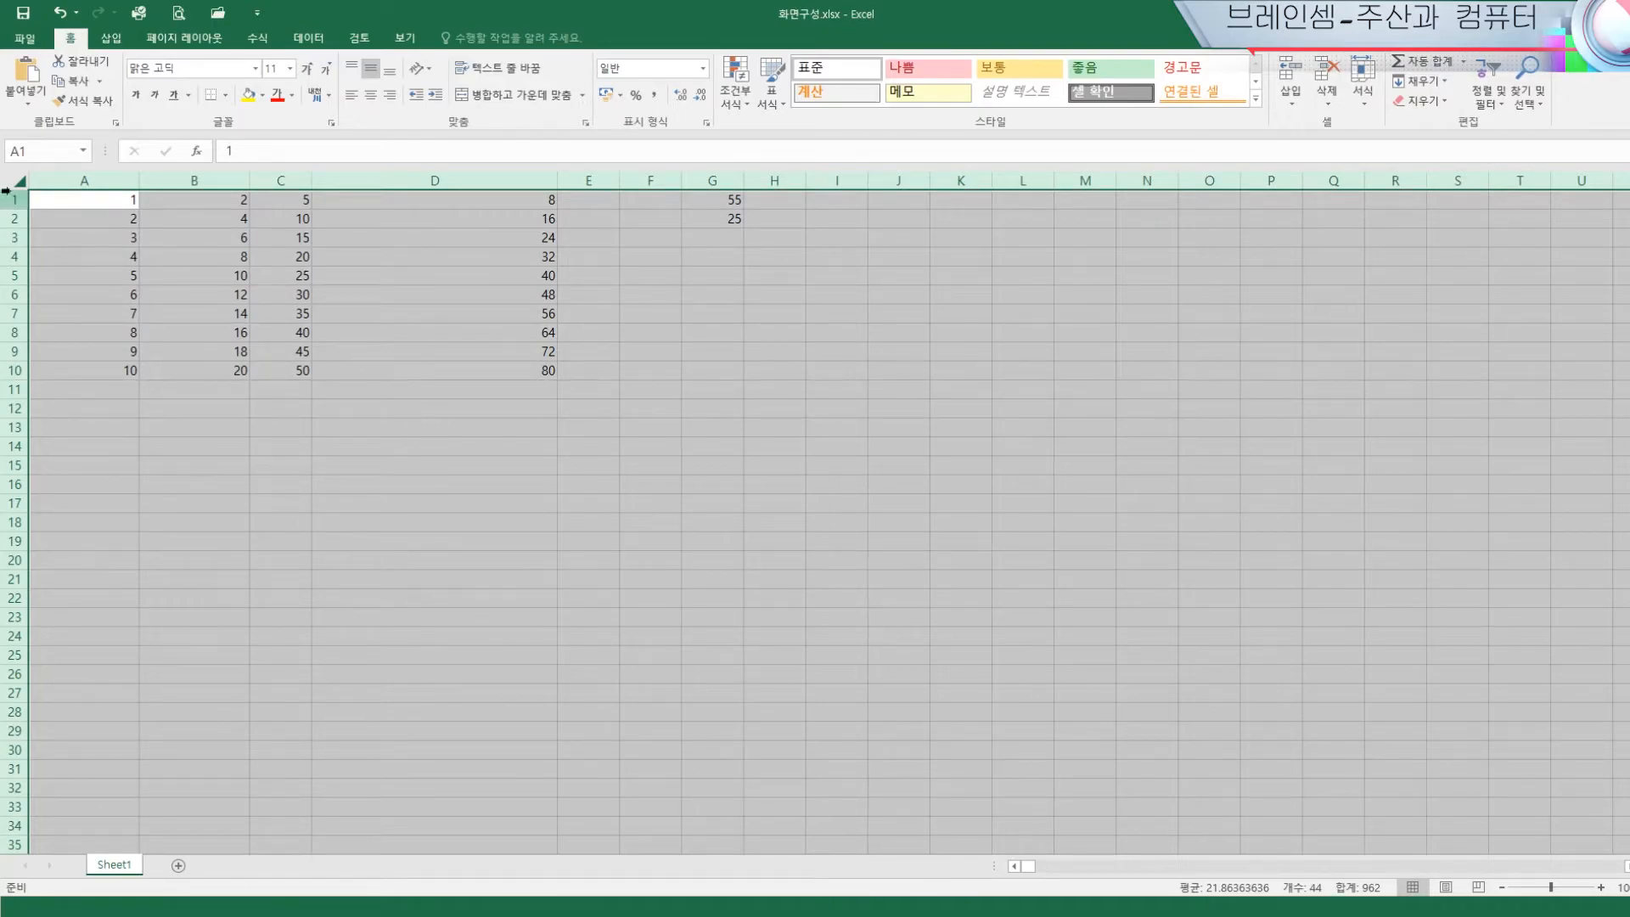
pyautogui.moveTo(140, 181); pyautogui.dragTo(82, 181)
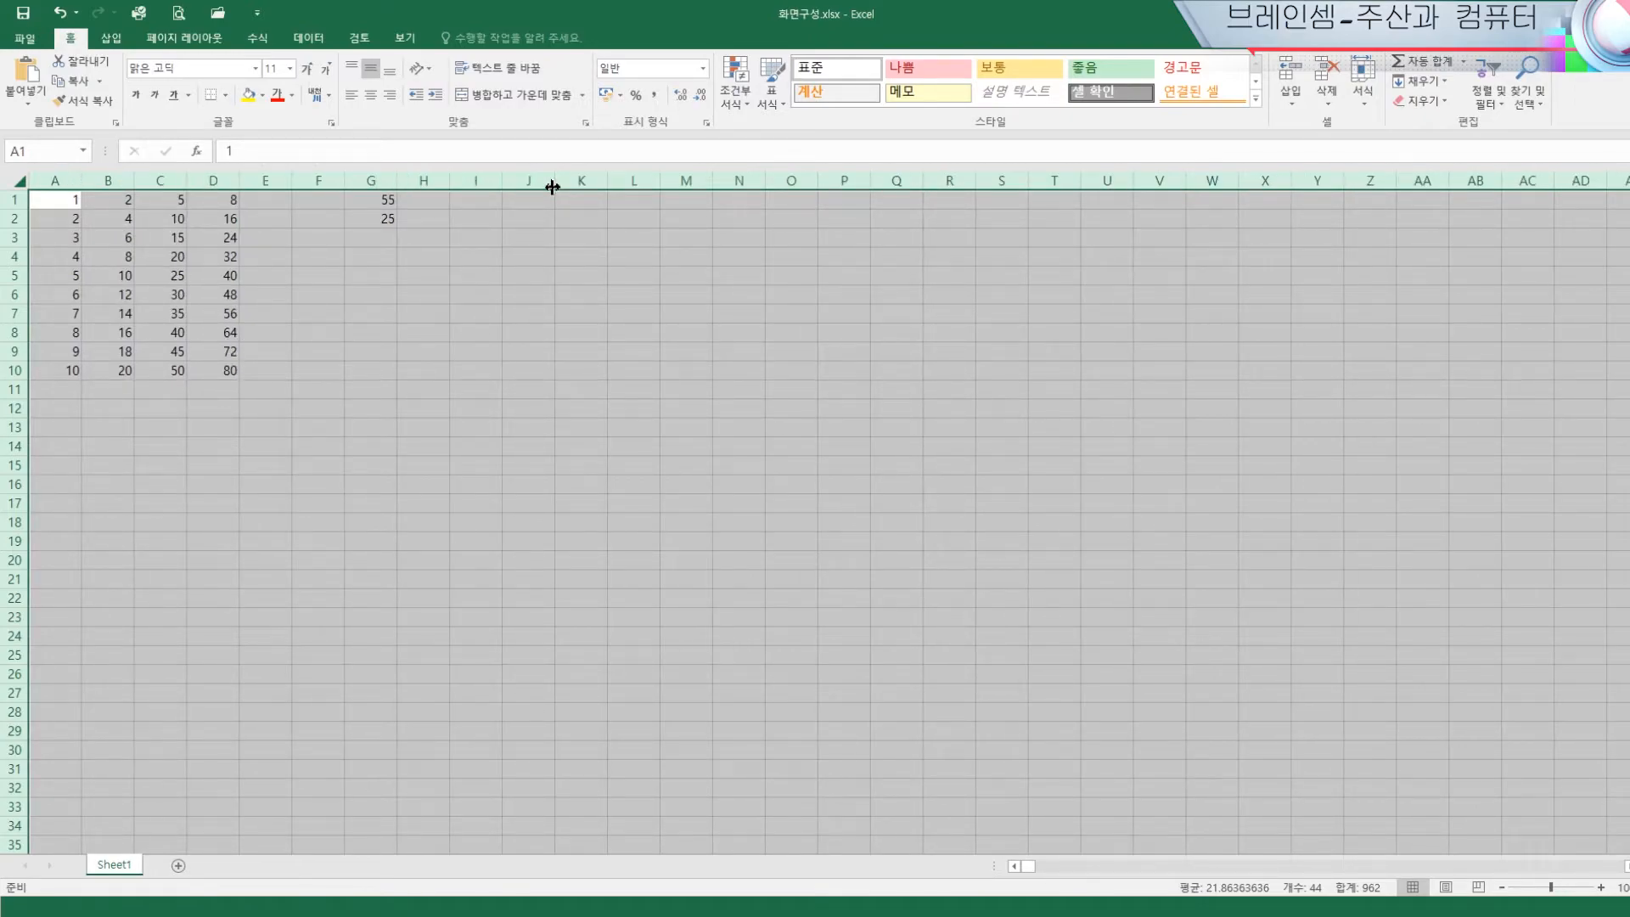
pyautogui.moveTo(135, 181); pyautogui.dragTo(188, 179)
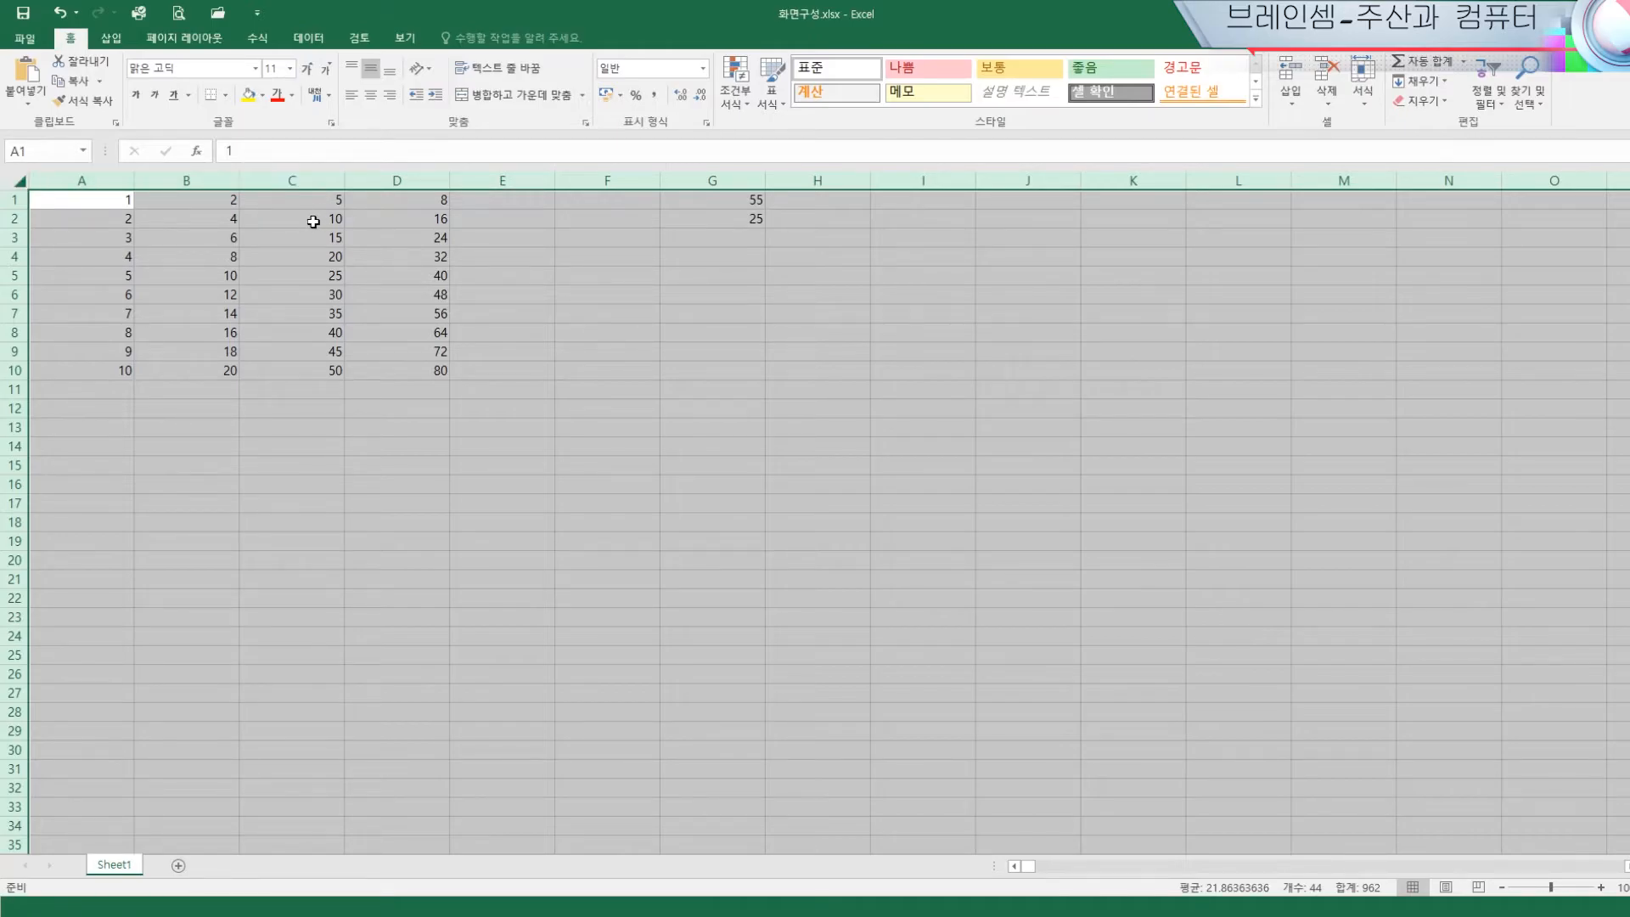
pyautogui.moveTo(343, 181); pyautogui.dragTo(302, 176)
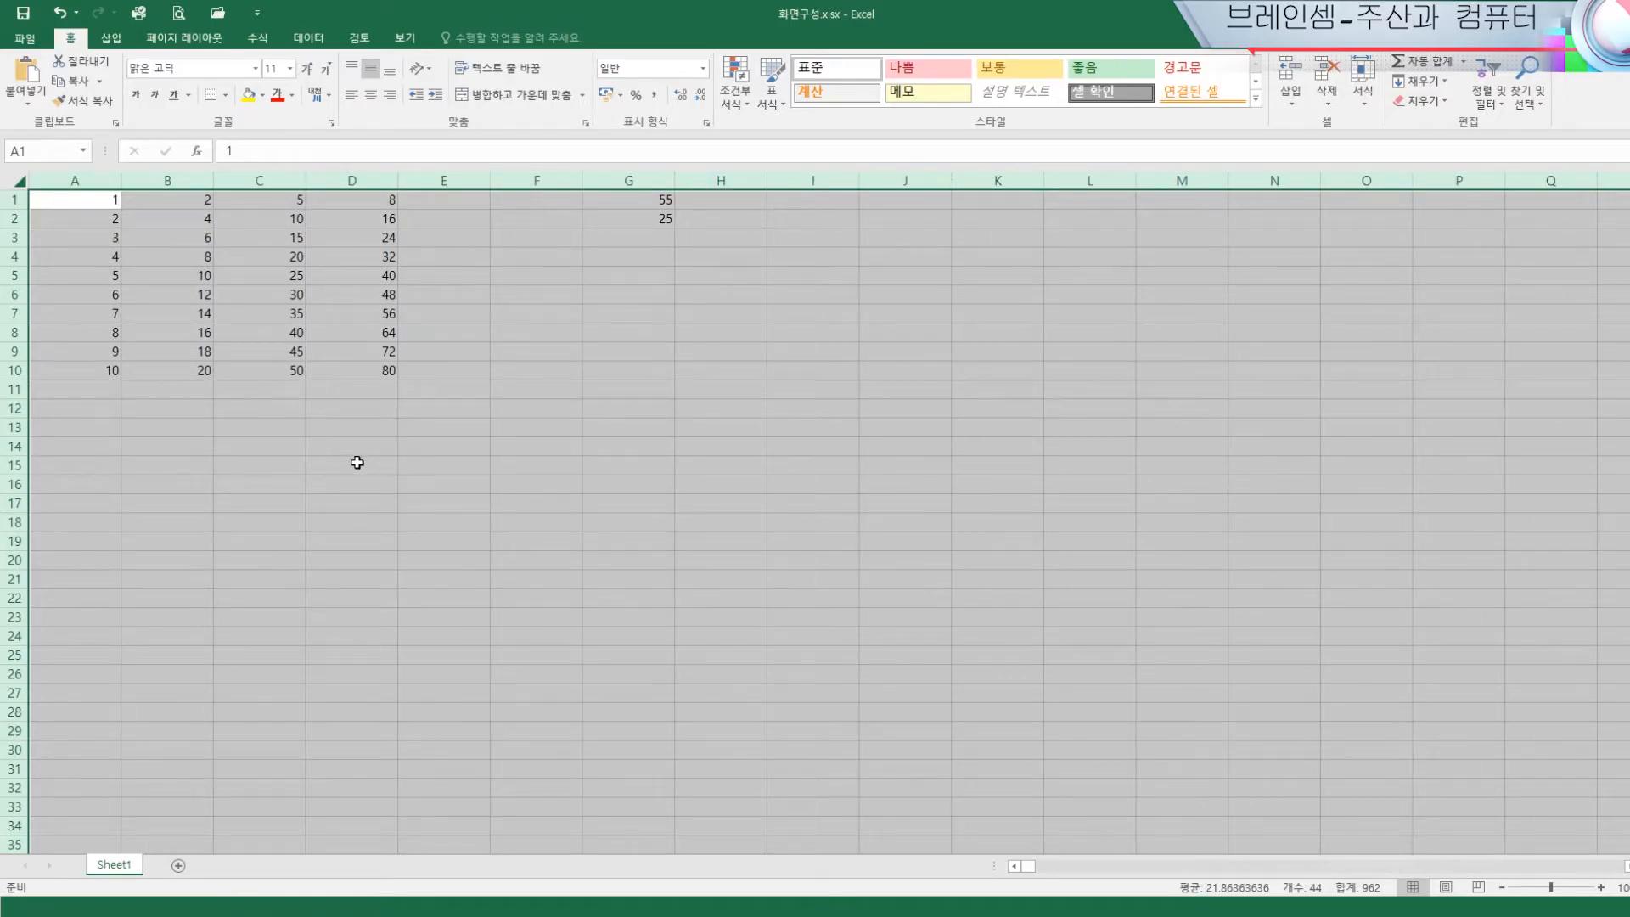
pyautogui.click(439, 461)
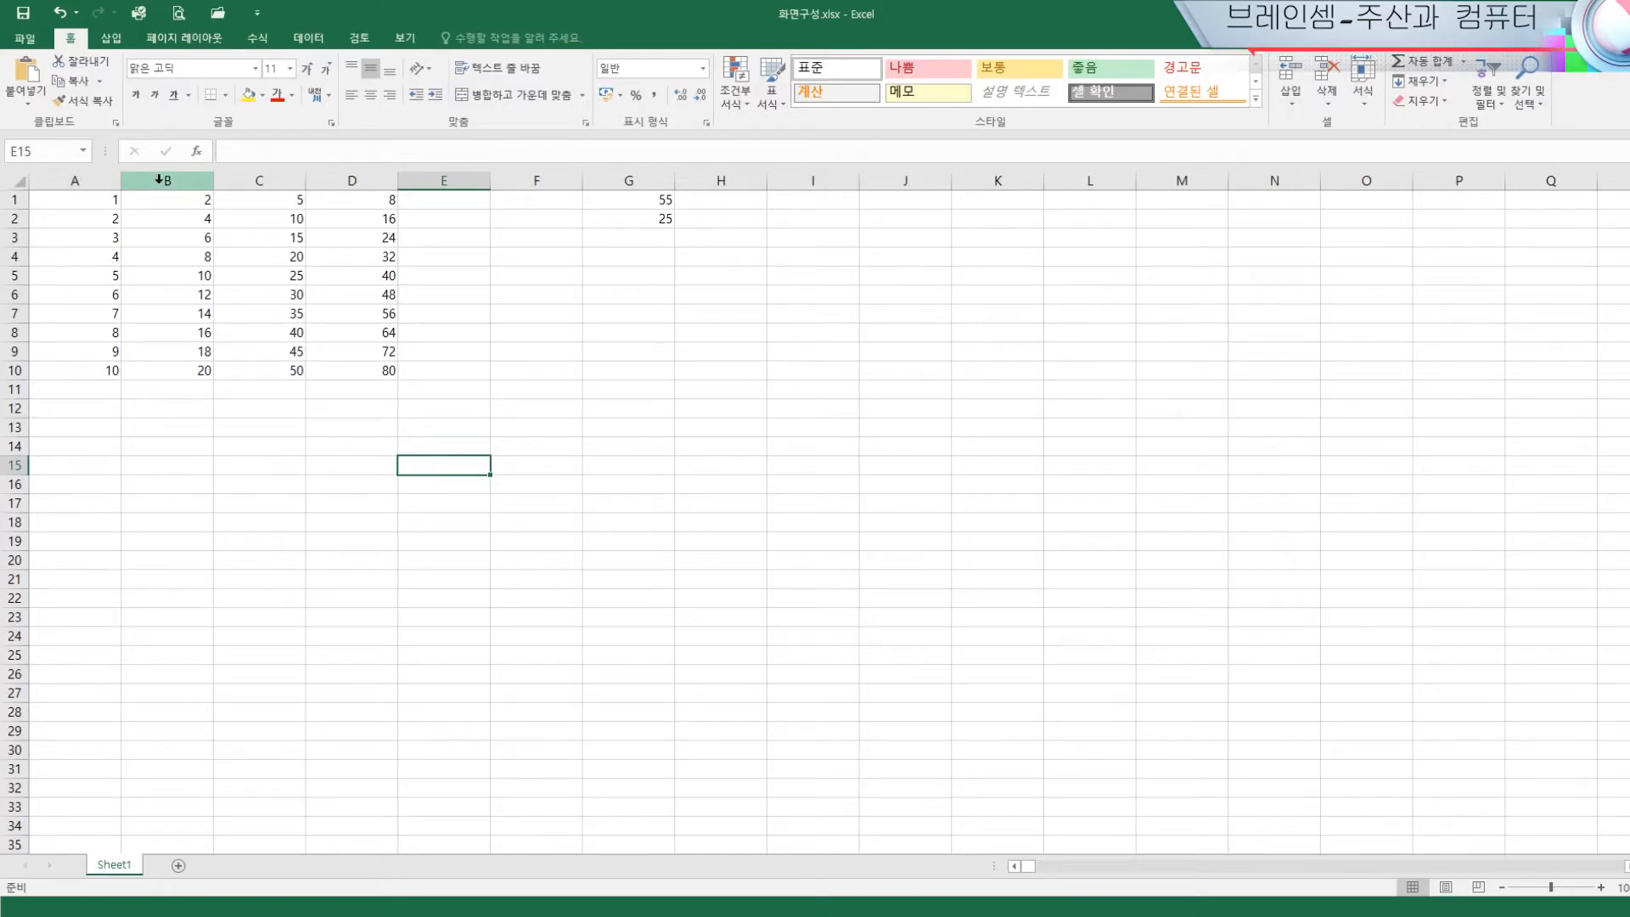
pyautogui.rightClick(127, 310)
pyautogui.click(615, 385)
pyautogui.moveTo(68, 199); pyautogui.dragTo(354, 370)
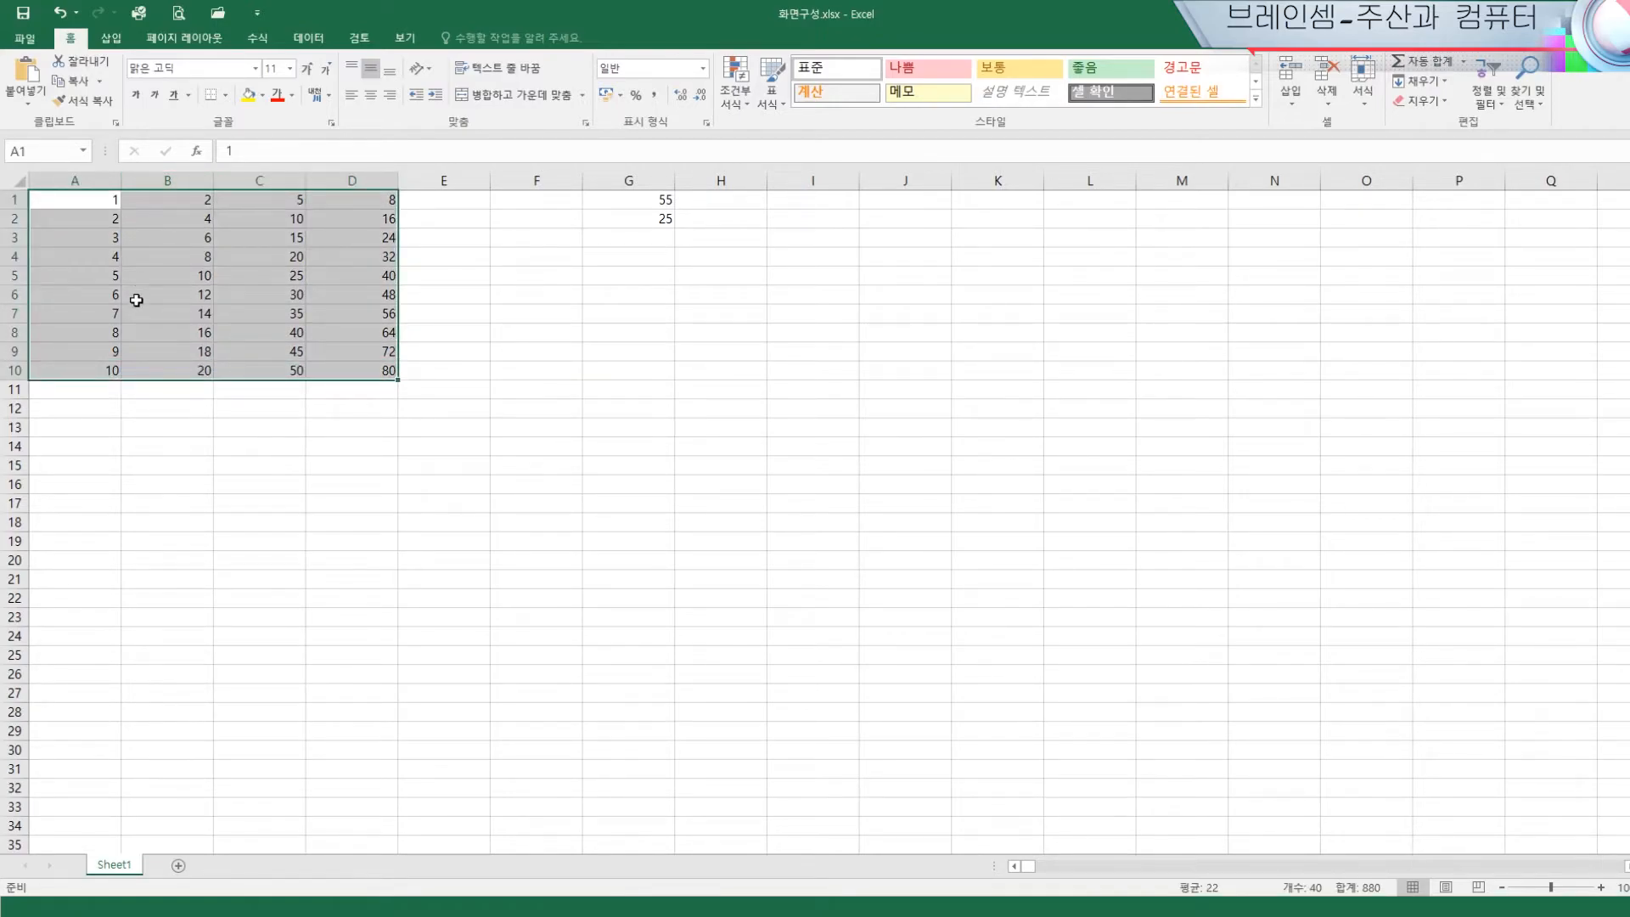
pyautogui.click(604, 329)
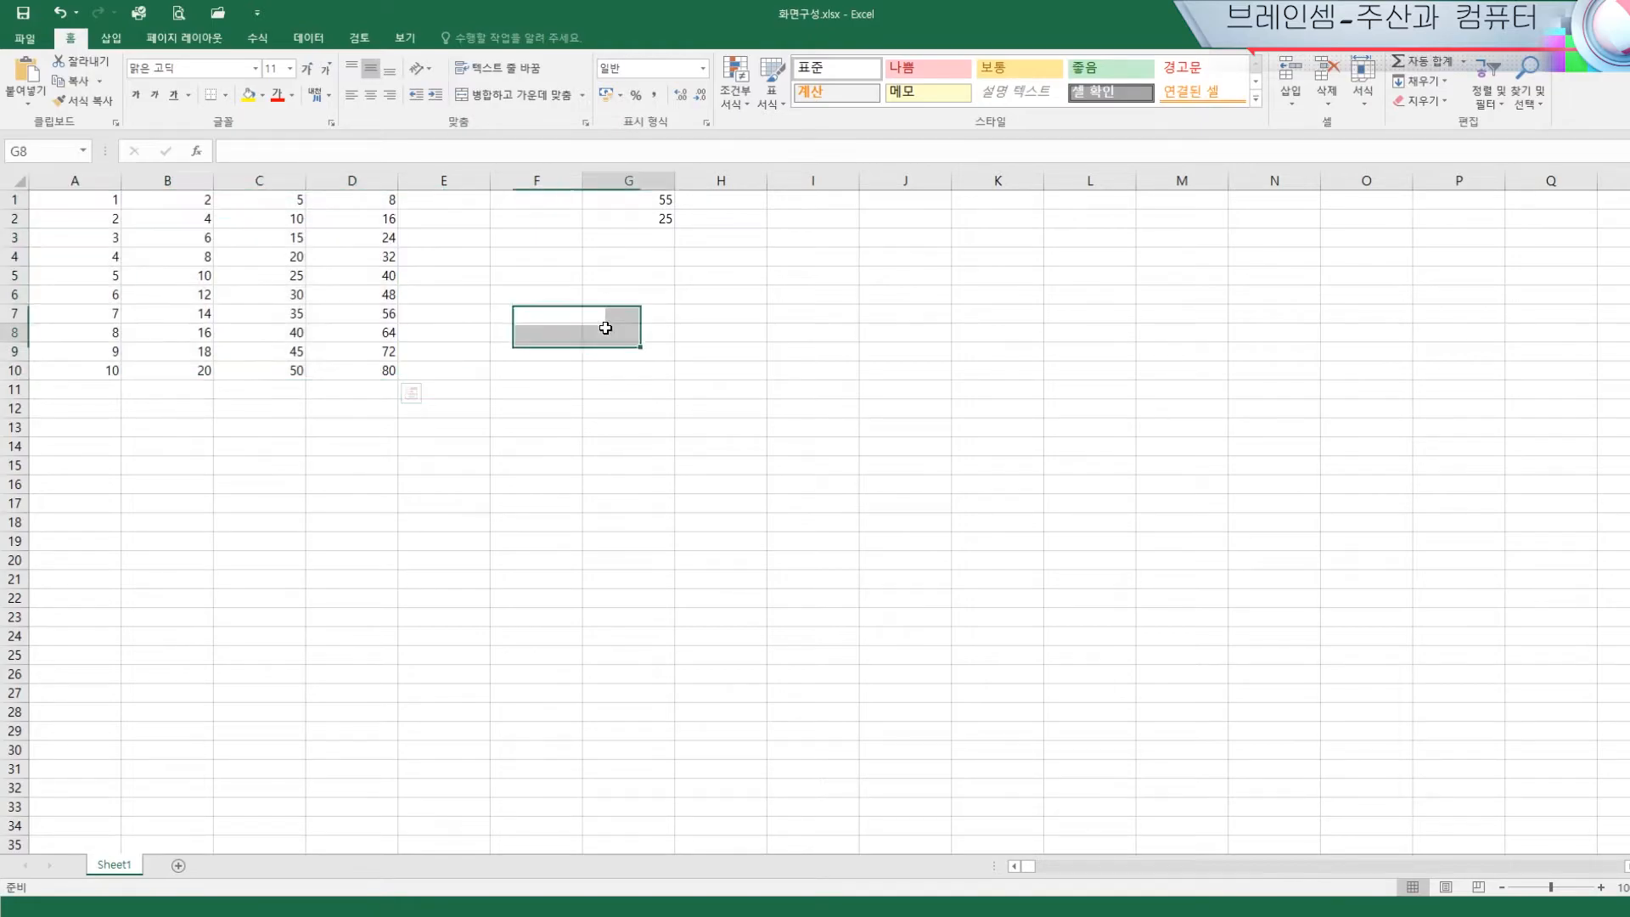
# Insert a blank column before column B, shifting the existing data one column over
pyautogui.click(169, 180)
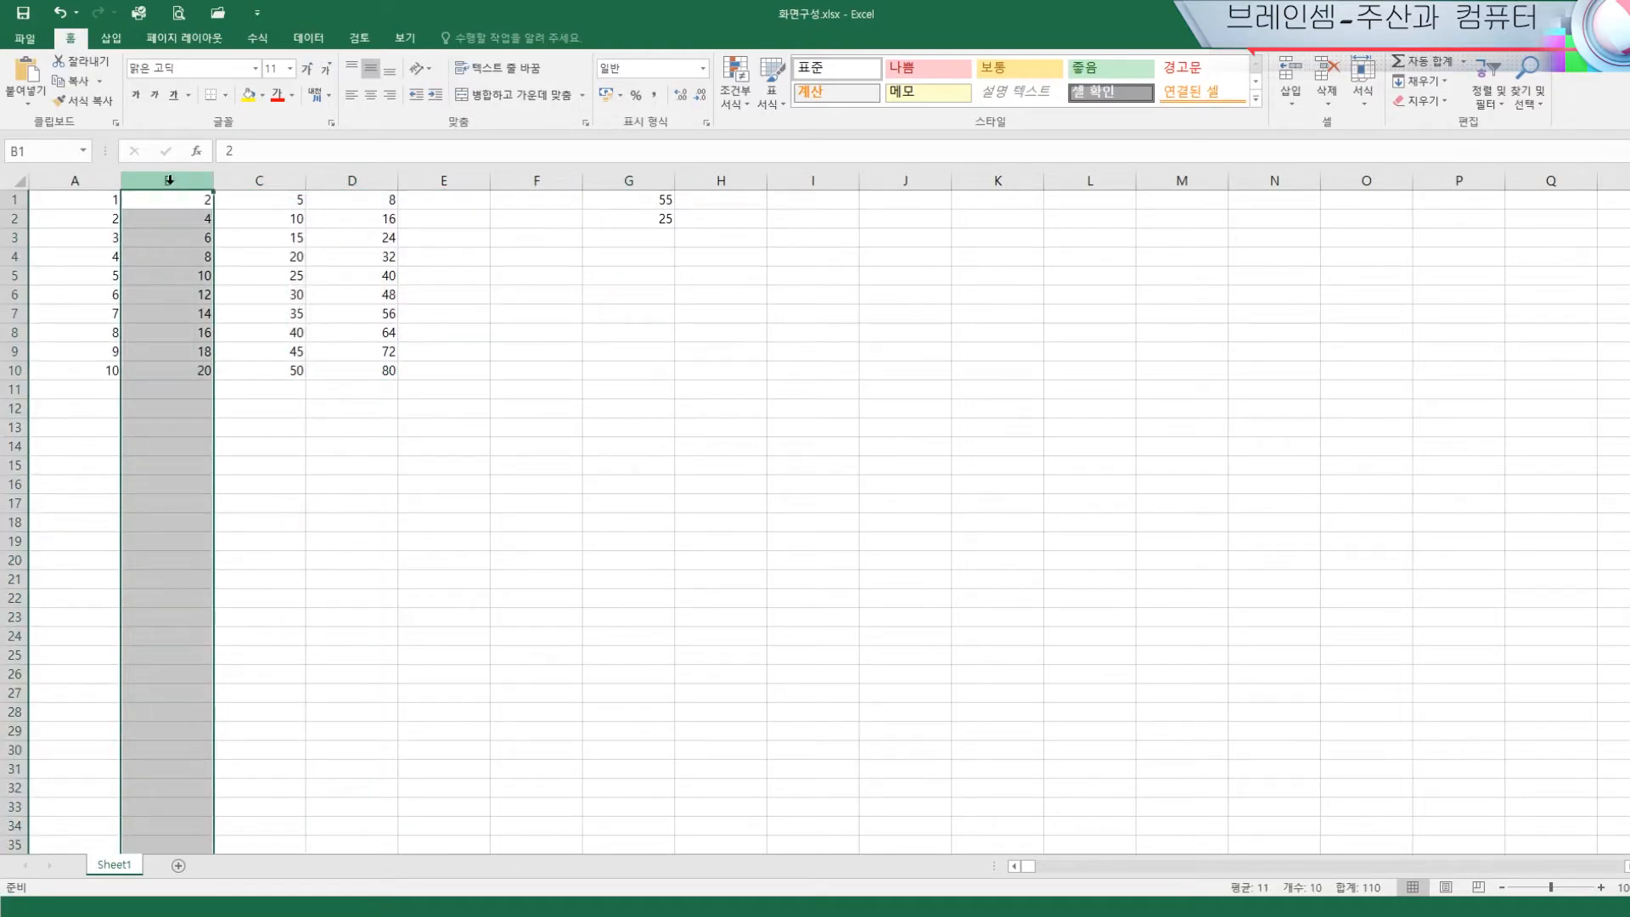
pyautogui.rightClick(169, 180)
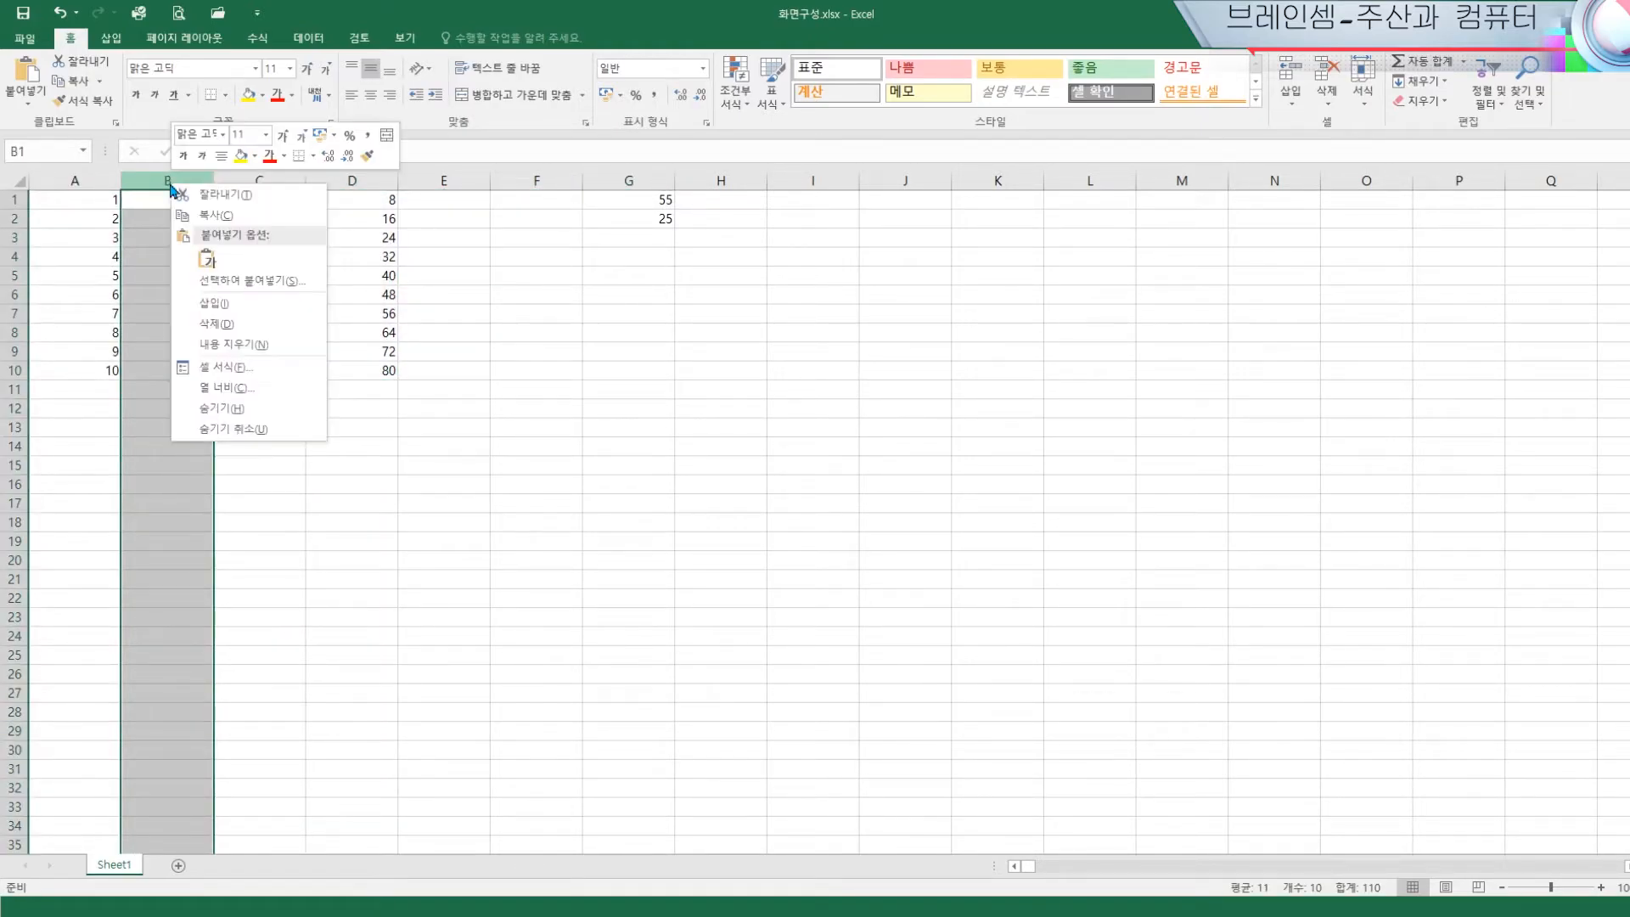
pyautogui.click(216, 304)
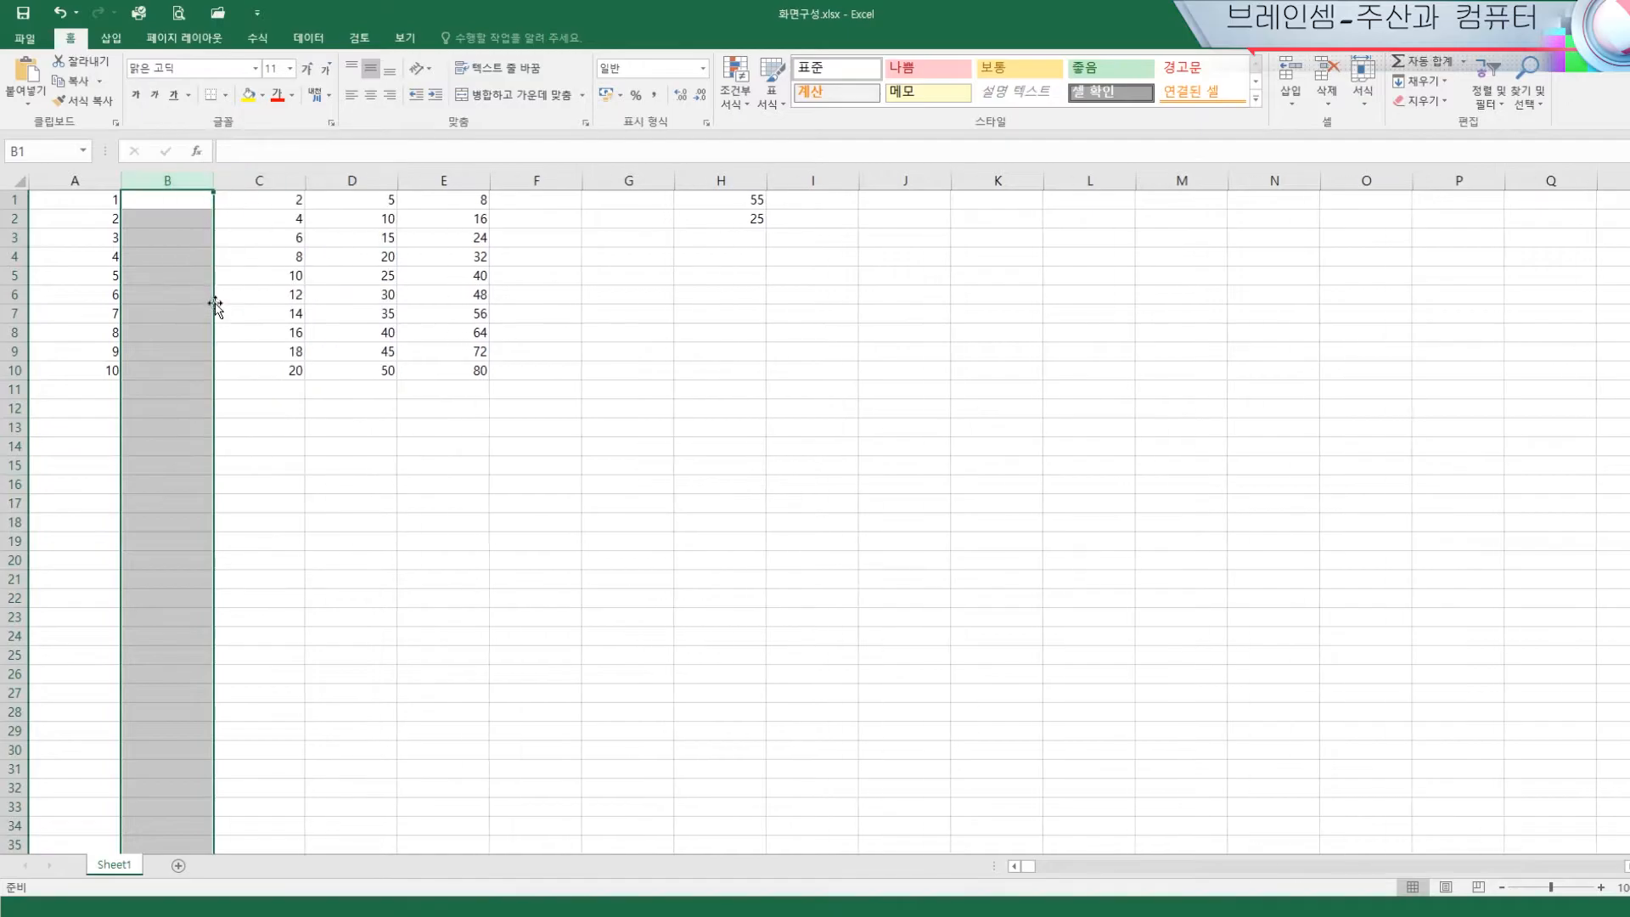
pyautogui.click(173, 206)
pyautogui.click(173, 181)
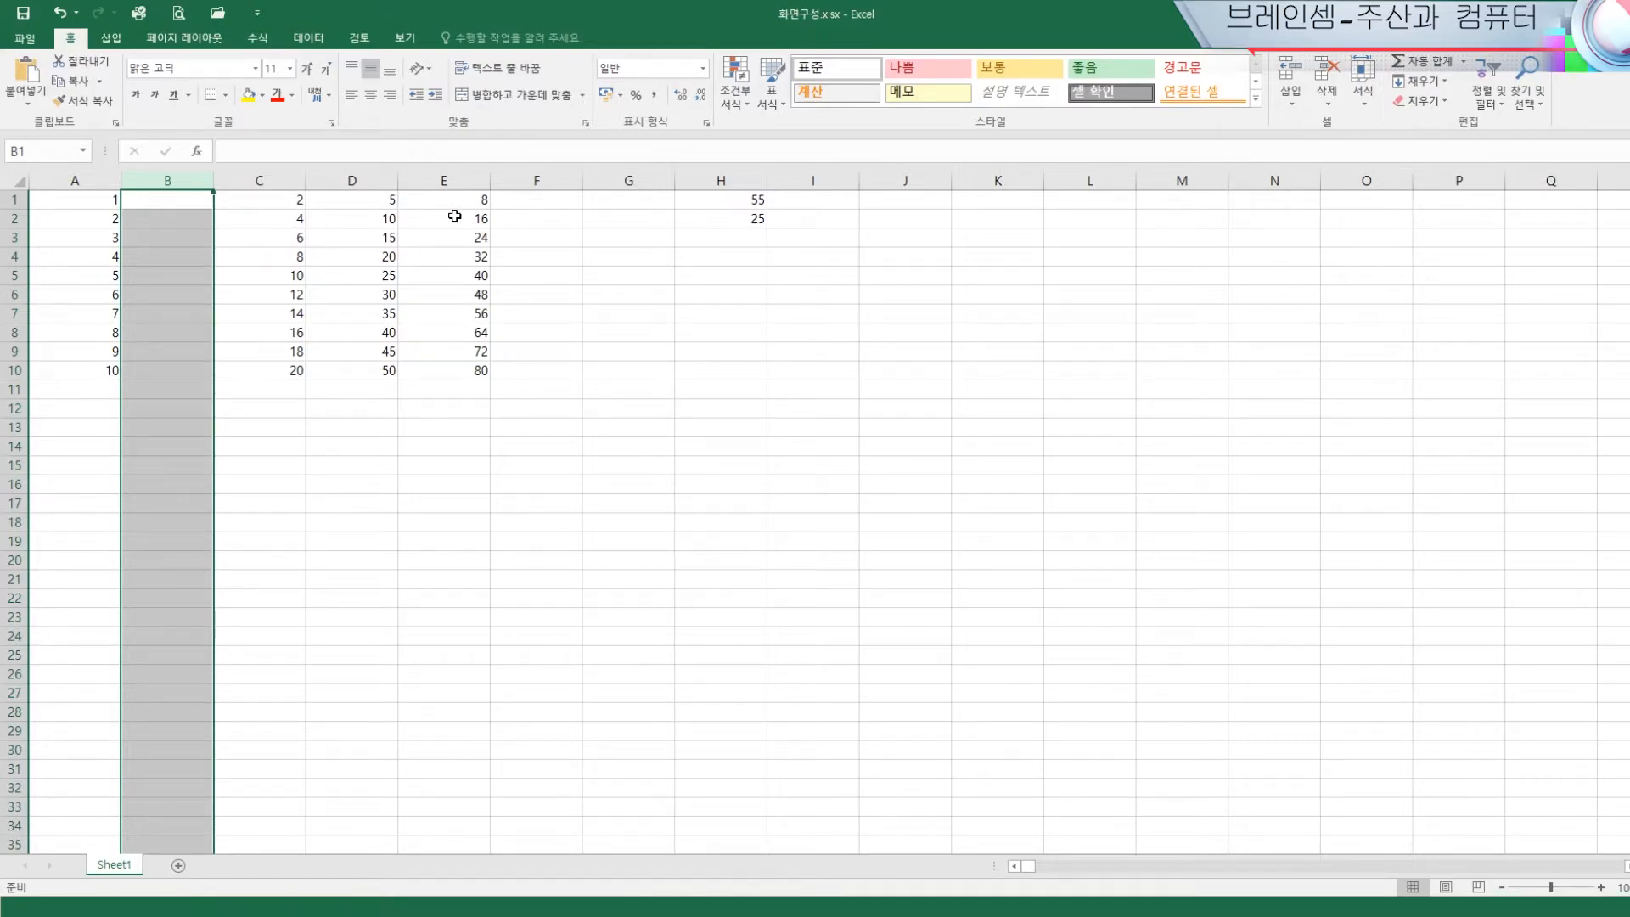
pyautogui.click(649, 358)
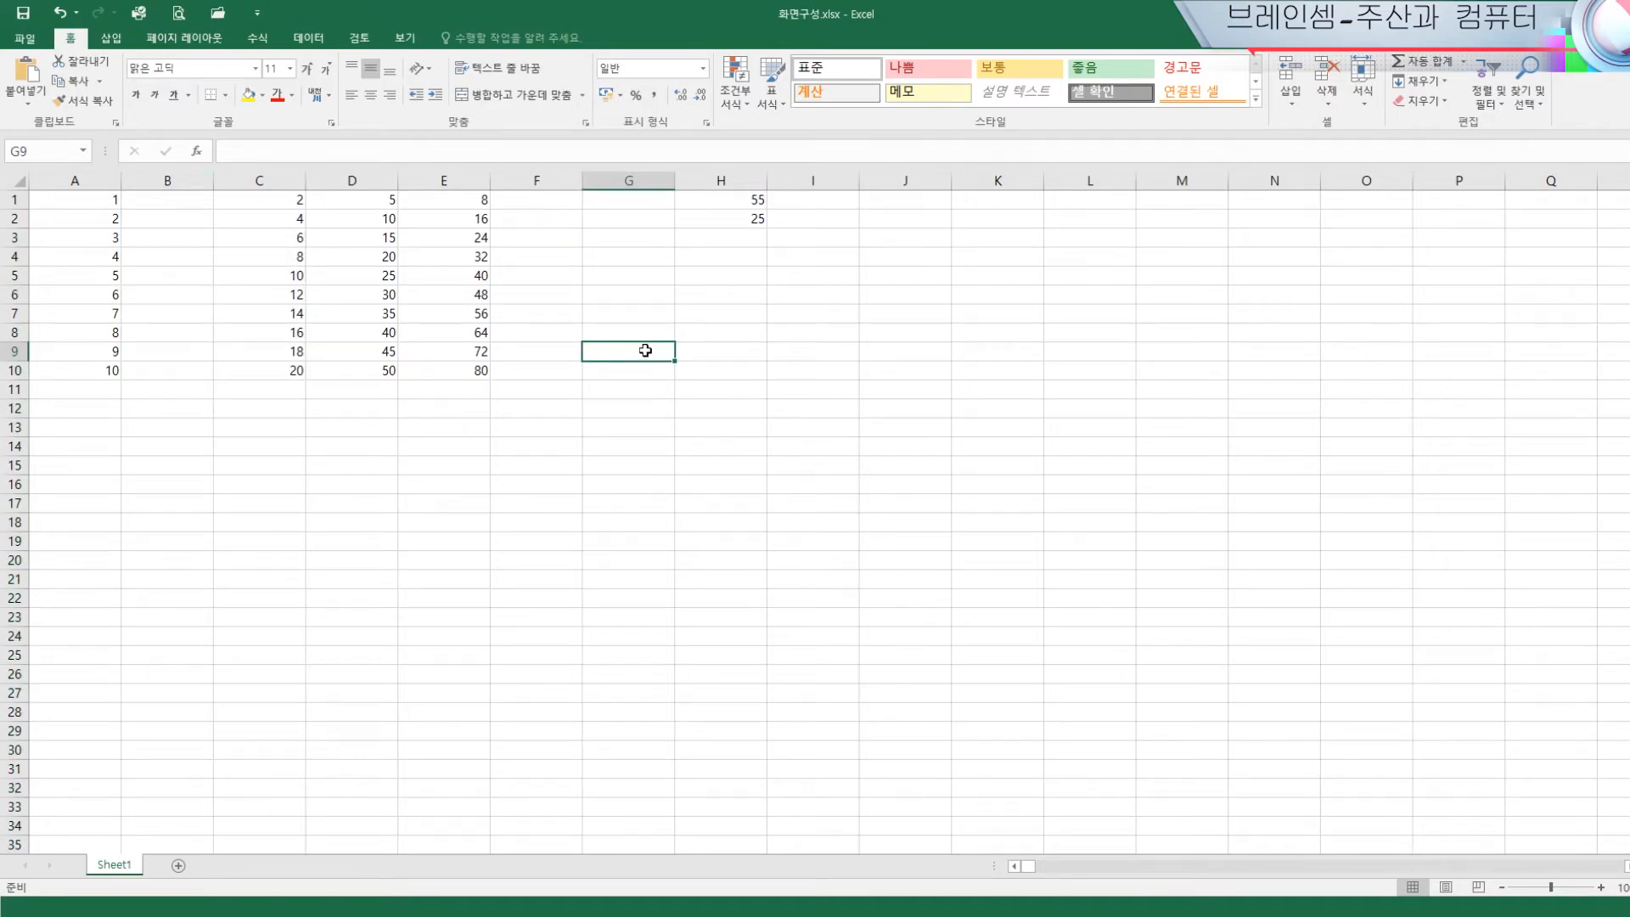
pyautogui.click(382, 180)
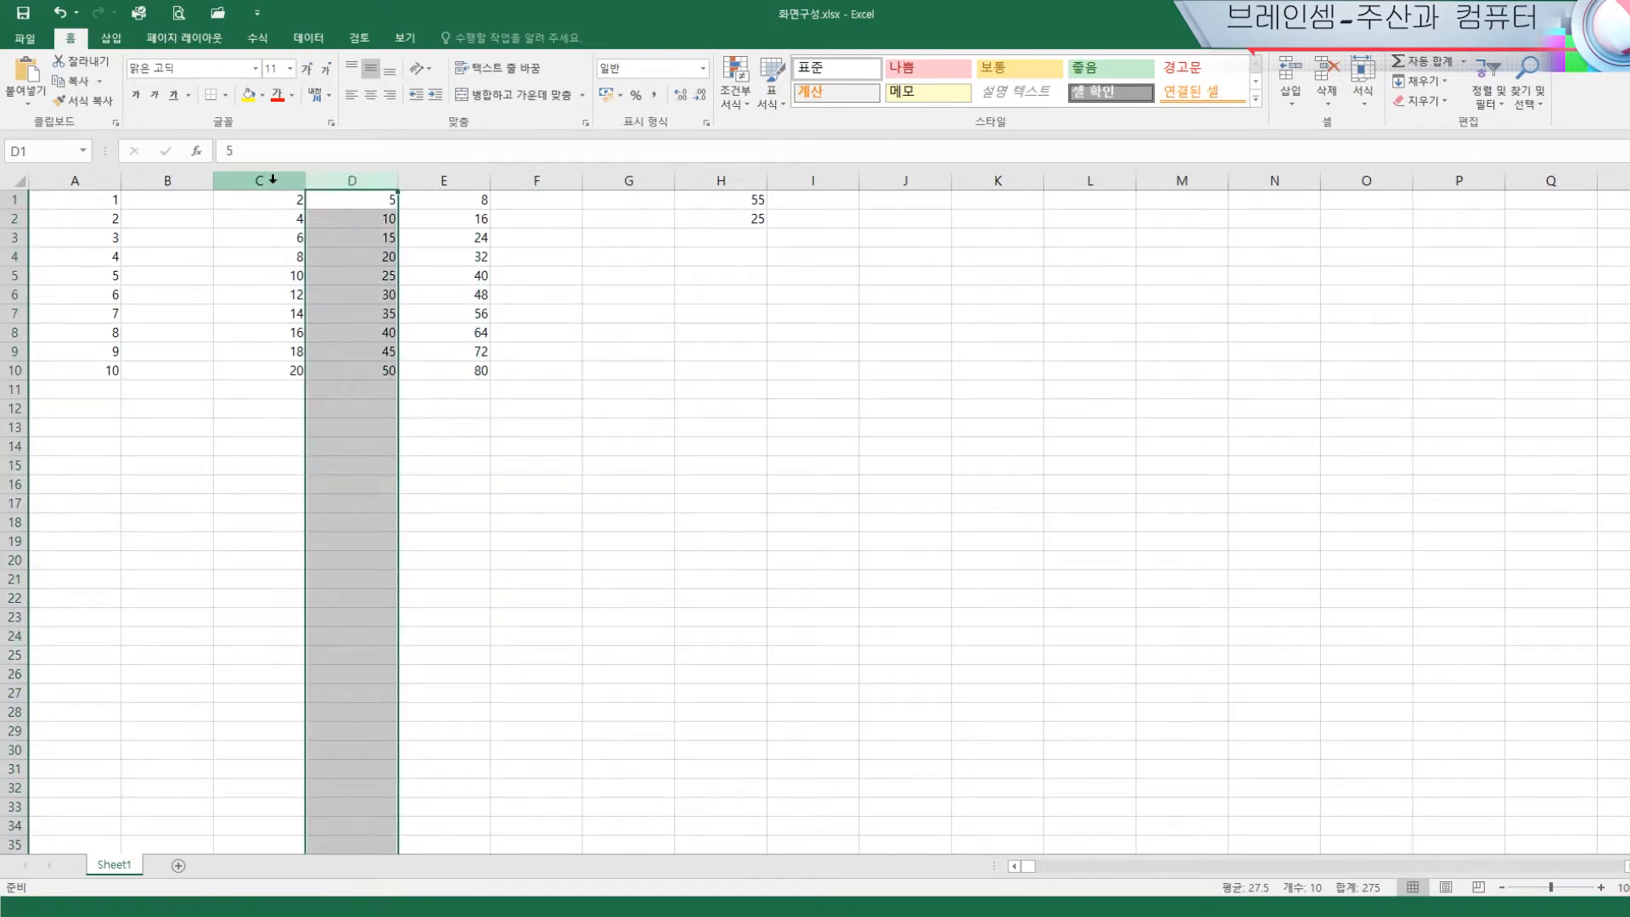
pyautogui.click(273, 179)
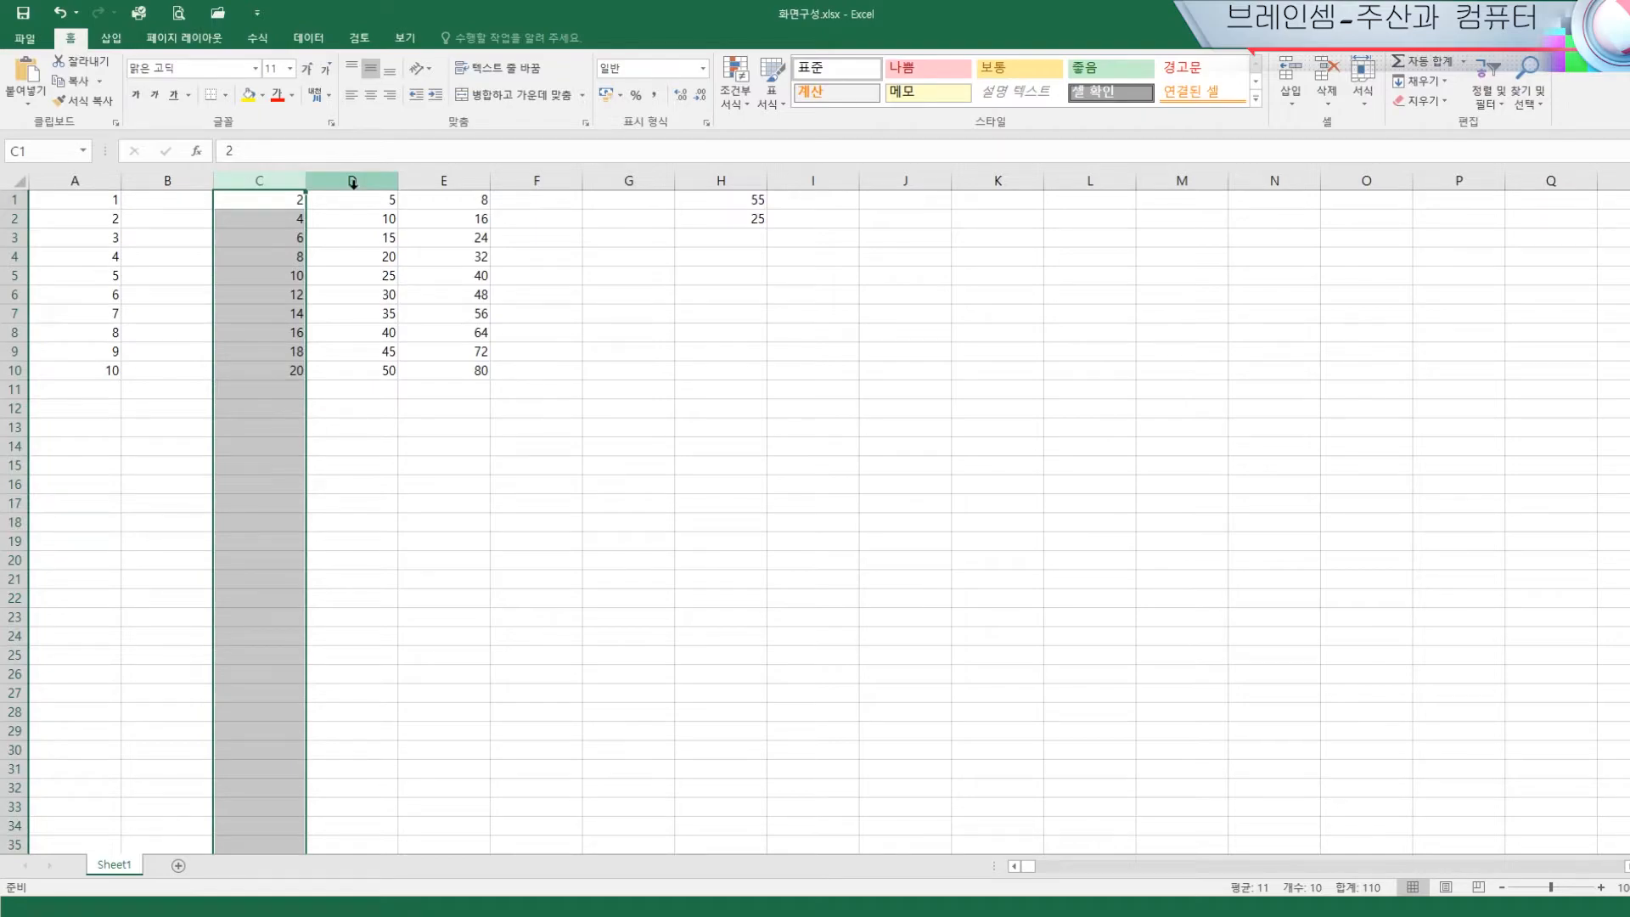
pyautogui.click(718, 336)
pyautogui.rightClick(718, 335)
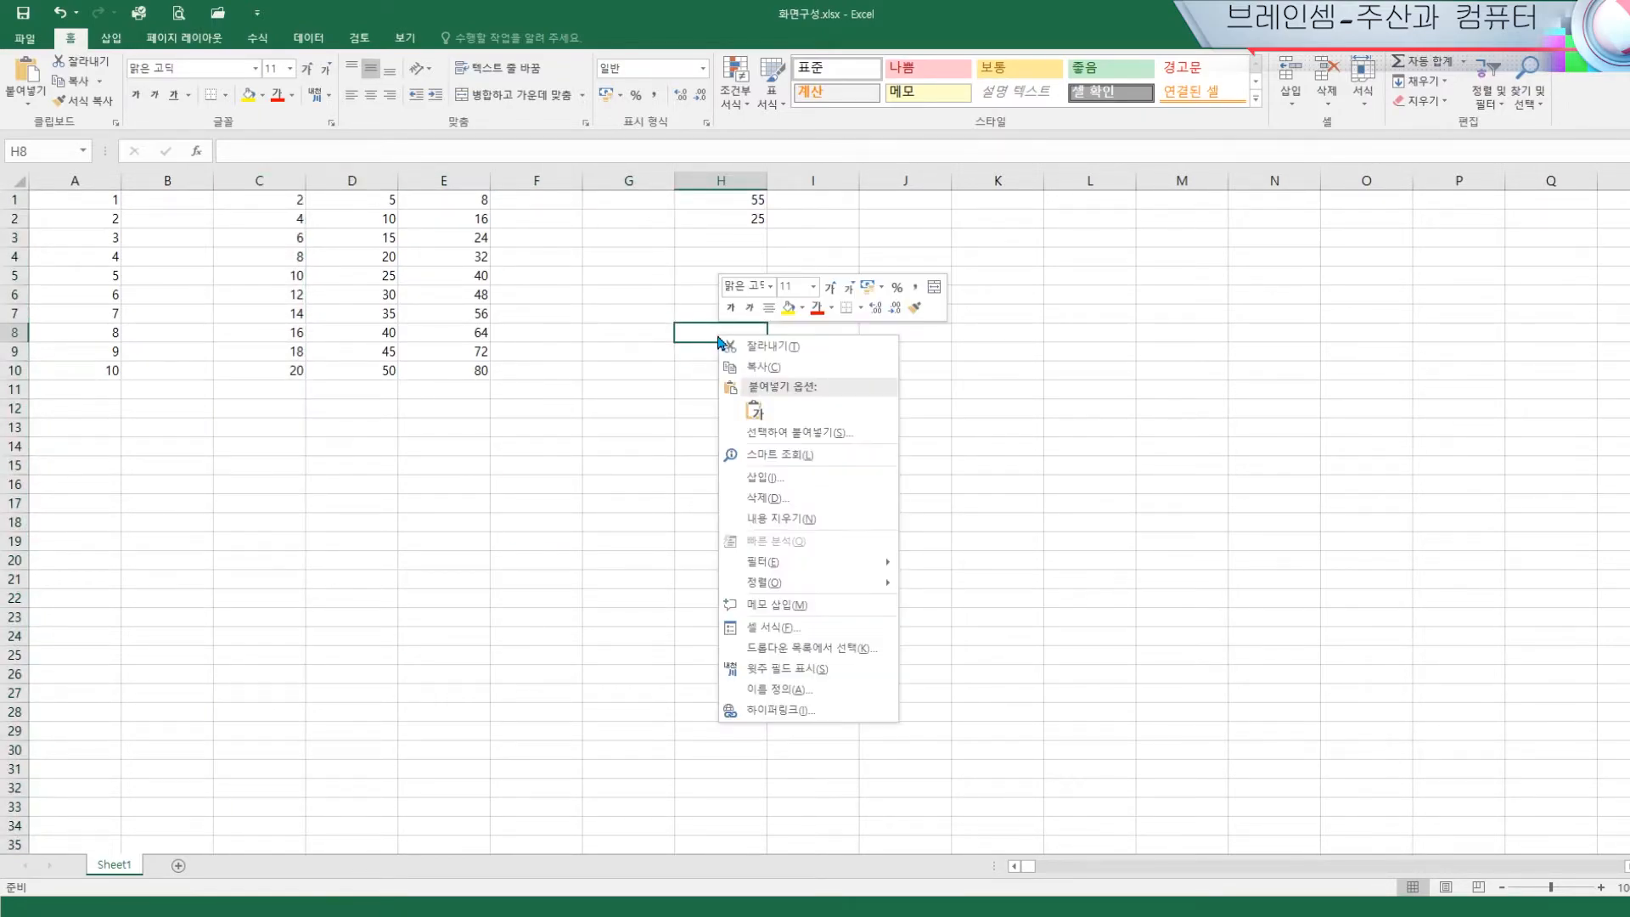
pyautogui.press('Escape')
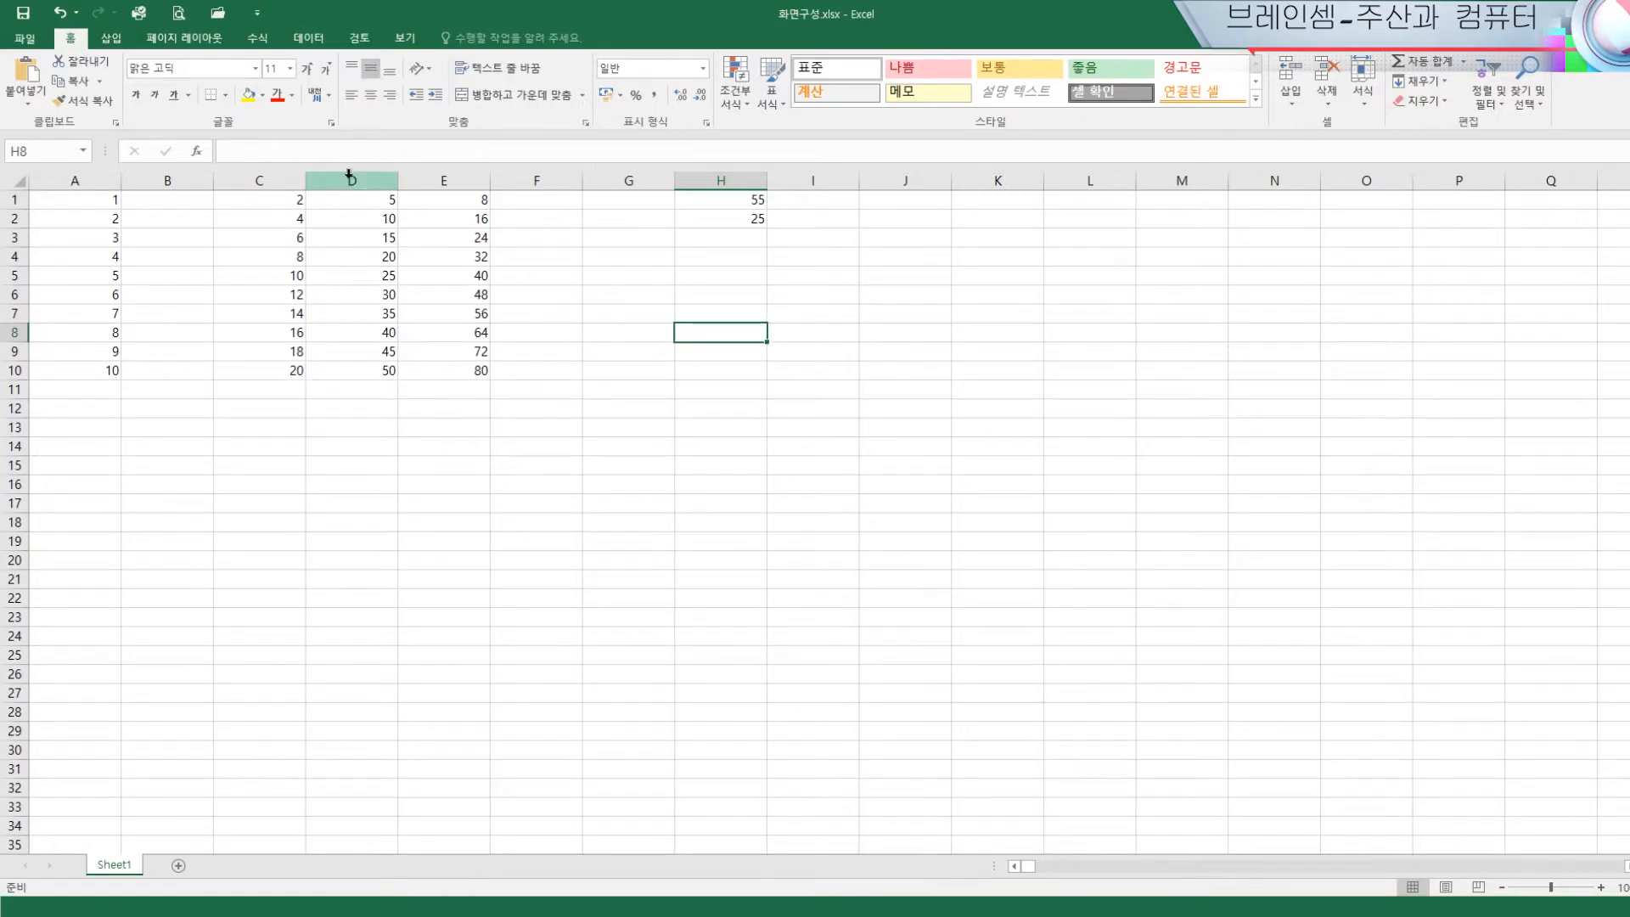
# Insert two blank columns at once before column D, then select each of the new columns D and E in turn
pyautogui.moveTo(351, 180); pyautogui.dragTo(427, 179)
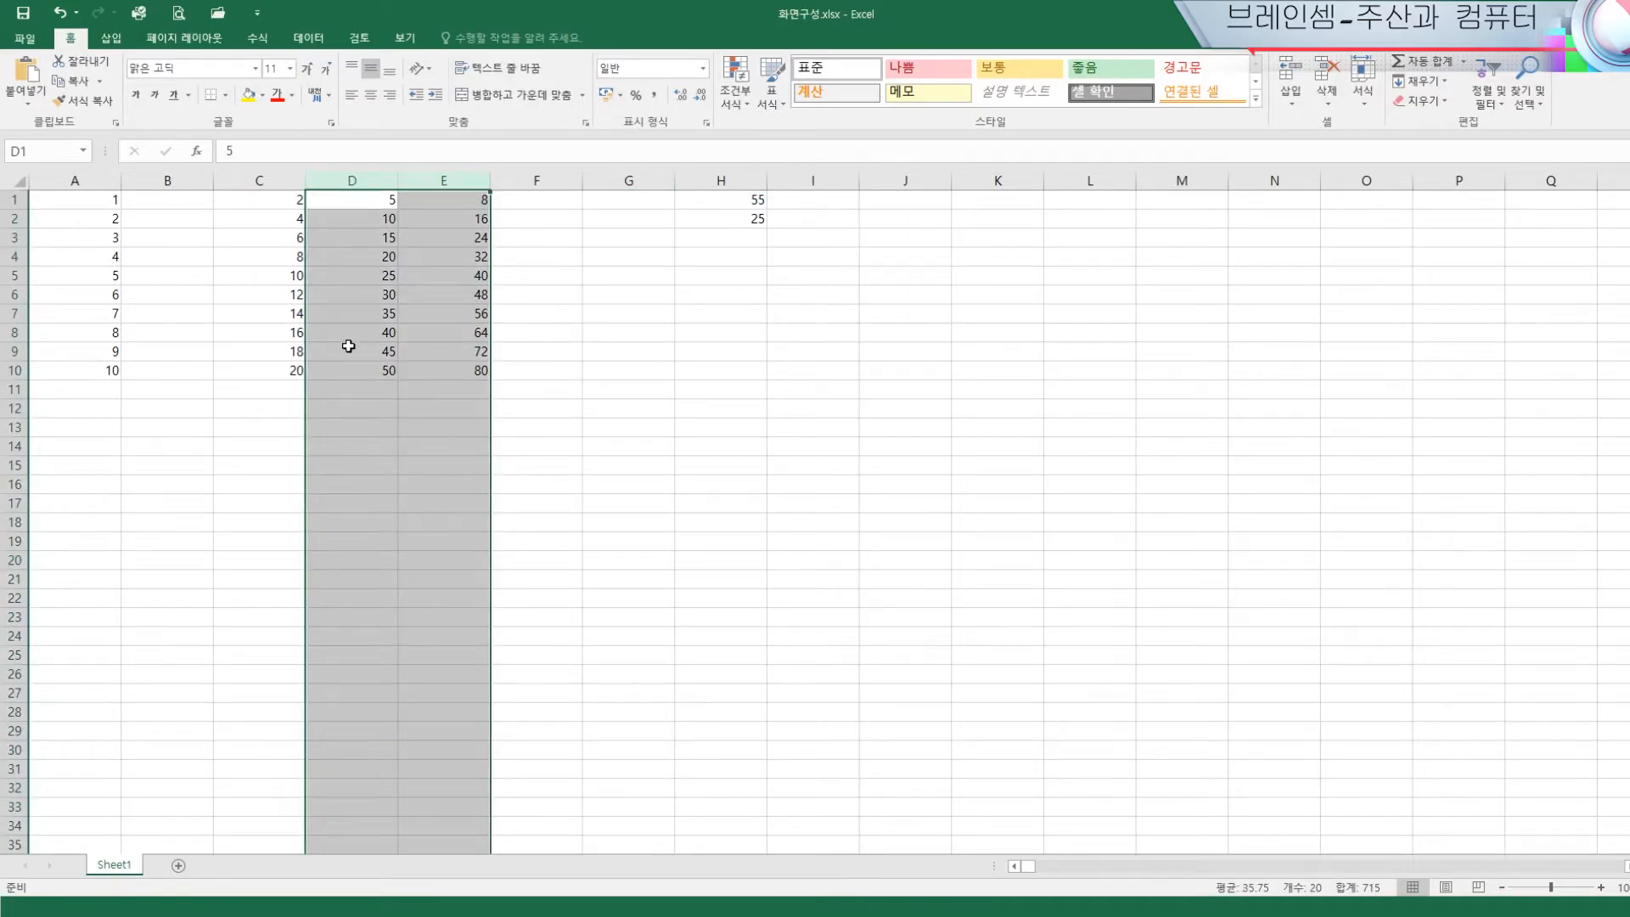
pyautogui.rightClick(438, 182)
pyautogui.click(497, 317)
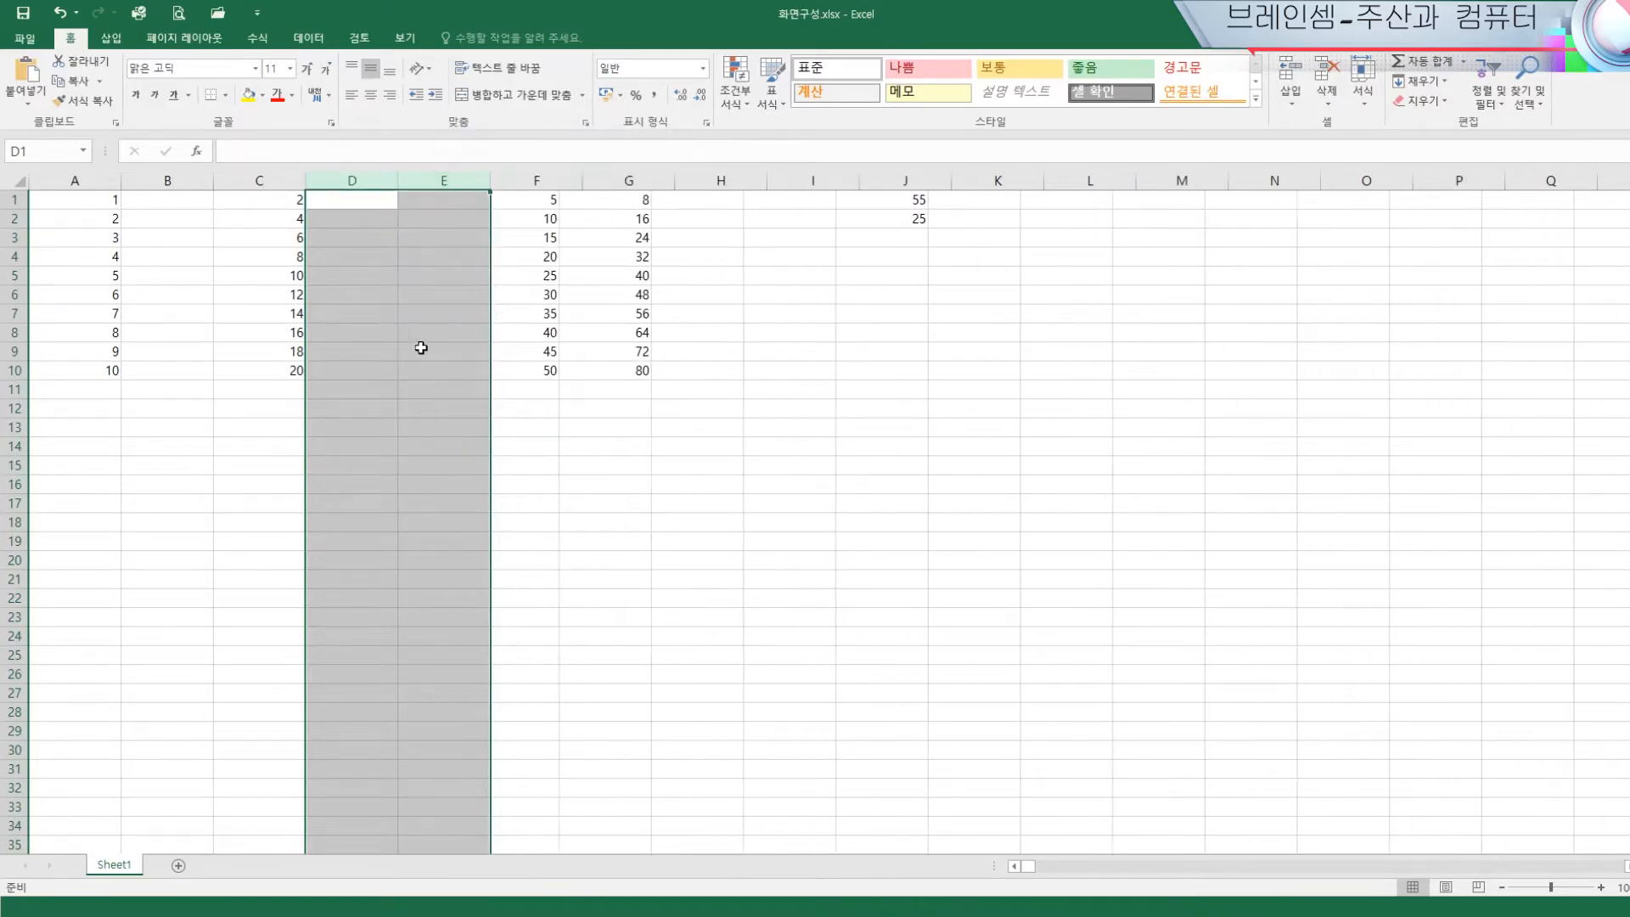
pyautogui.click(369, 182)
pyautogui.click(438, 180)
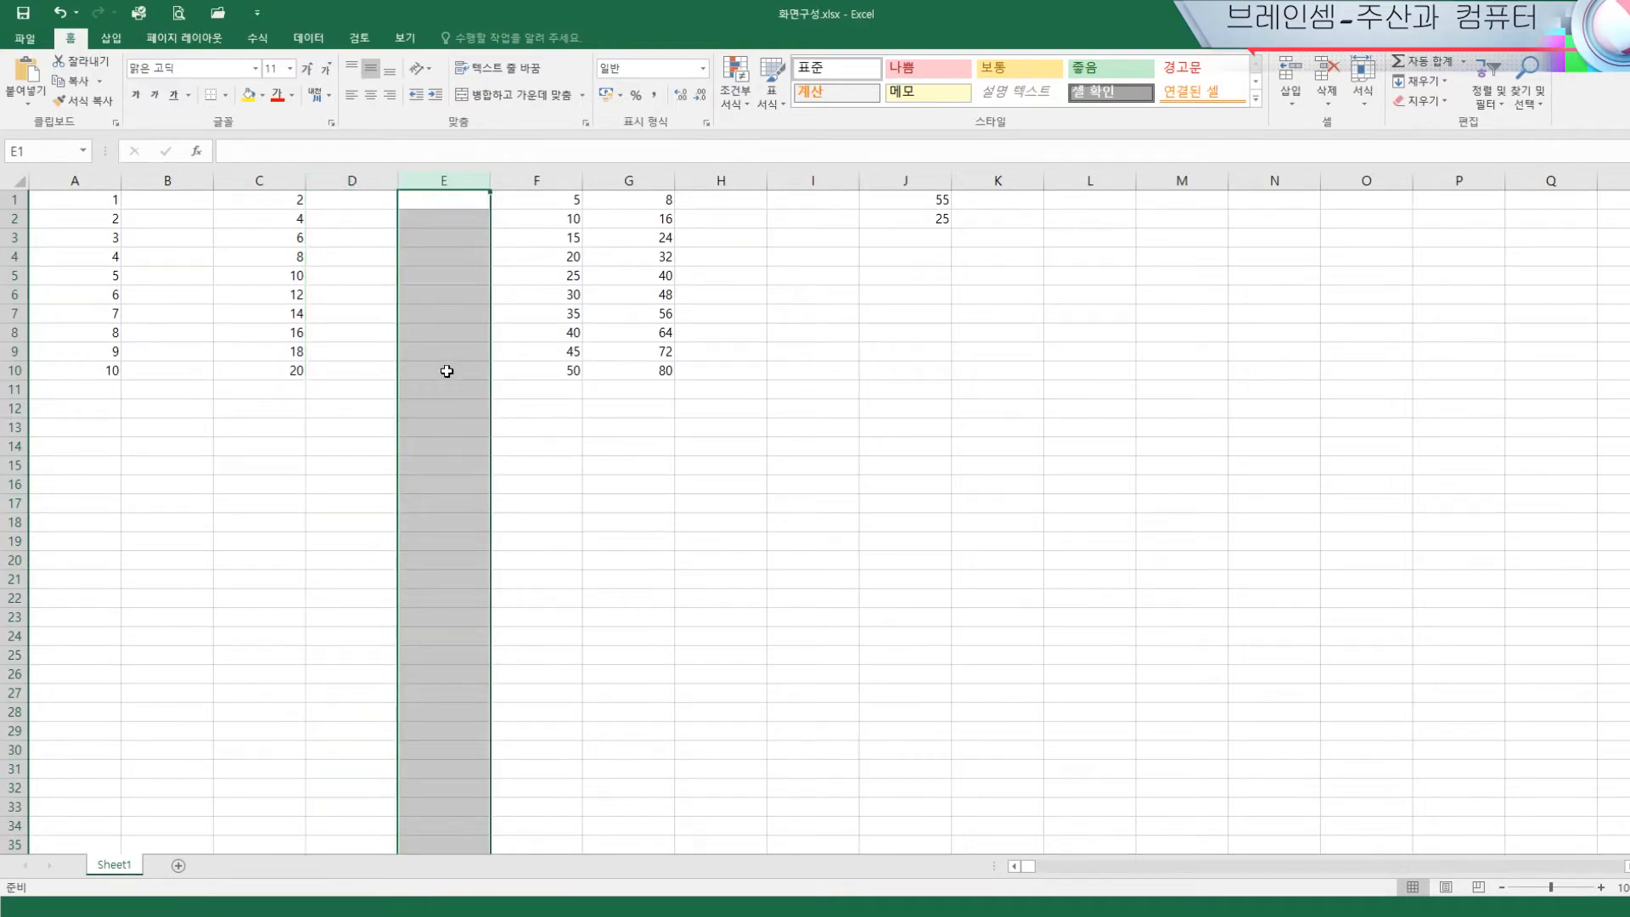
pyautogui.click(839, 427)
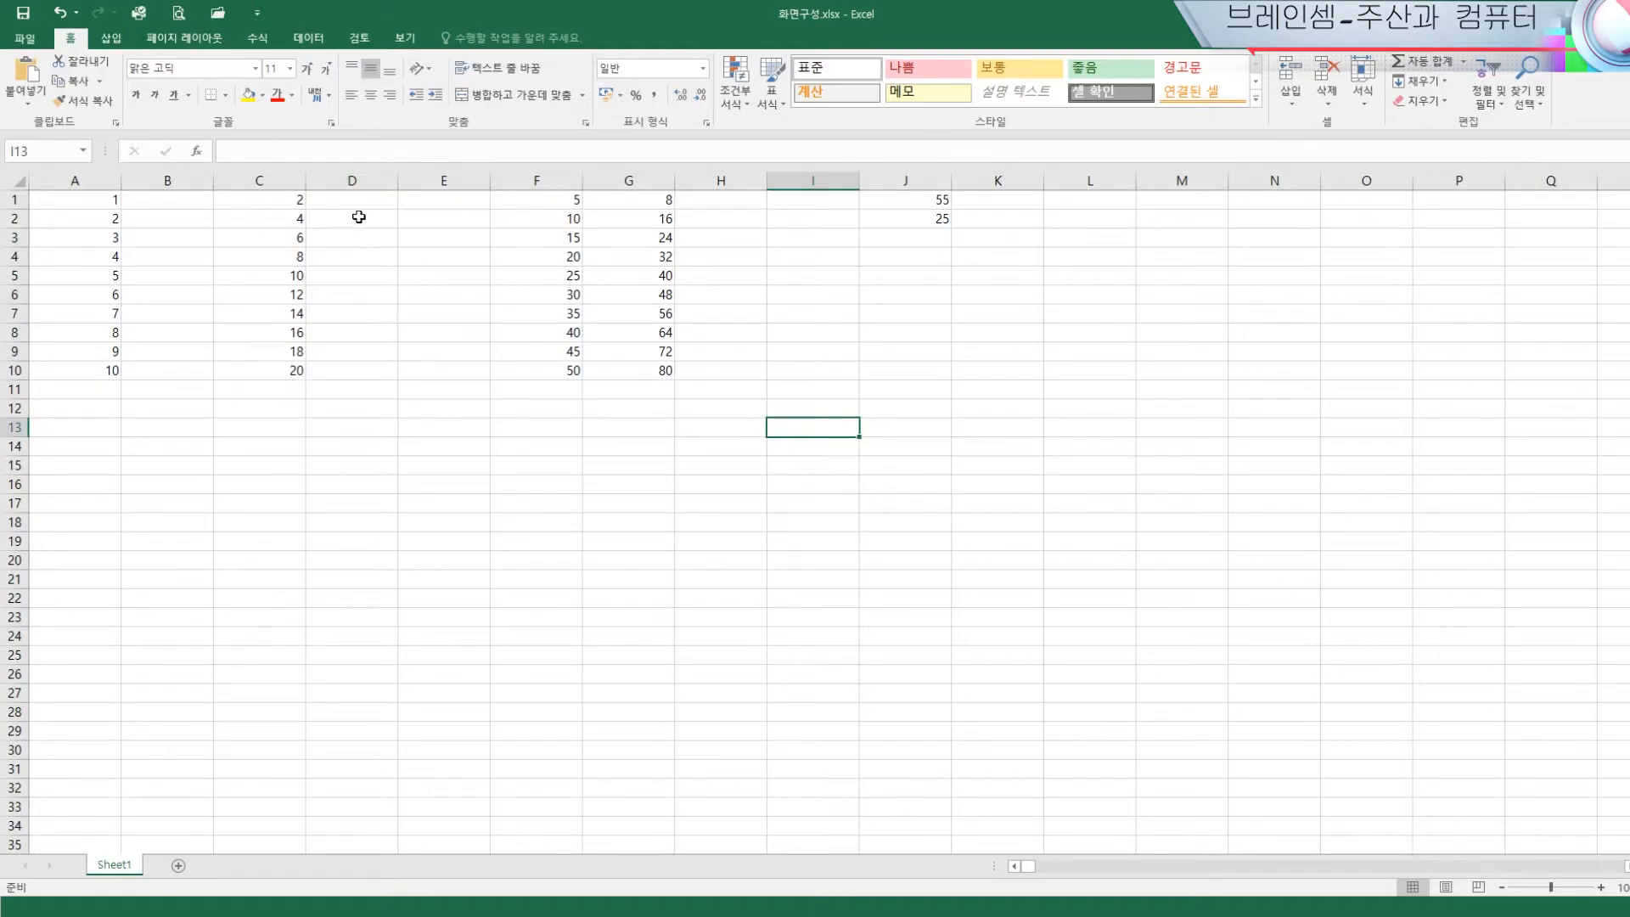
# Delete the two blank columns D and E together
pyautogui.moveTo(353, 180); pyautogui.dragTo(422, 183)
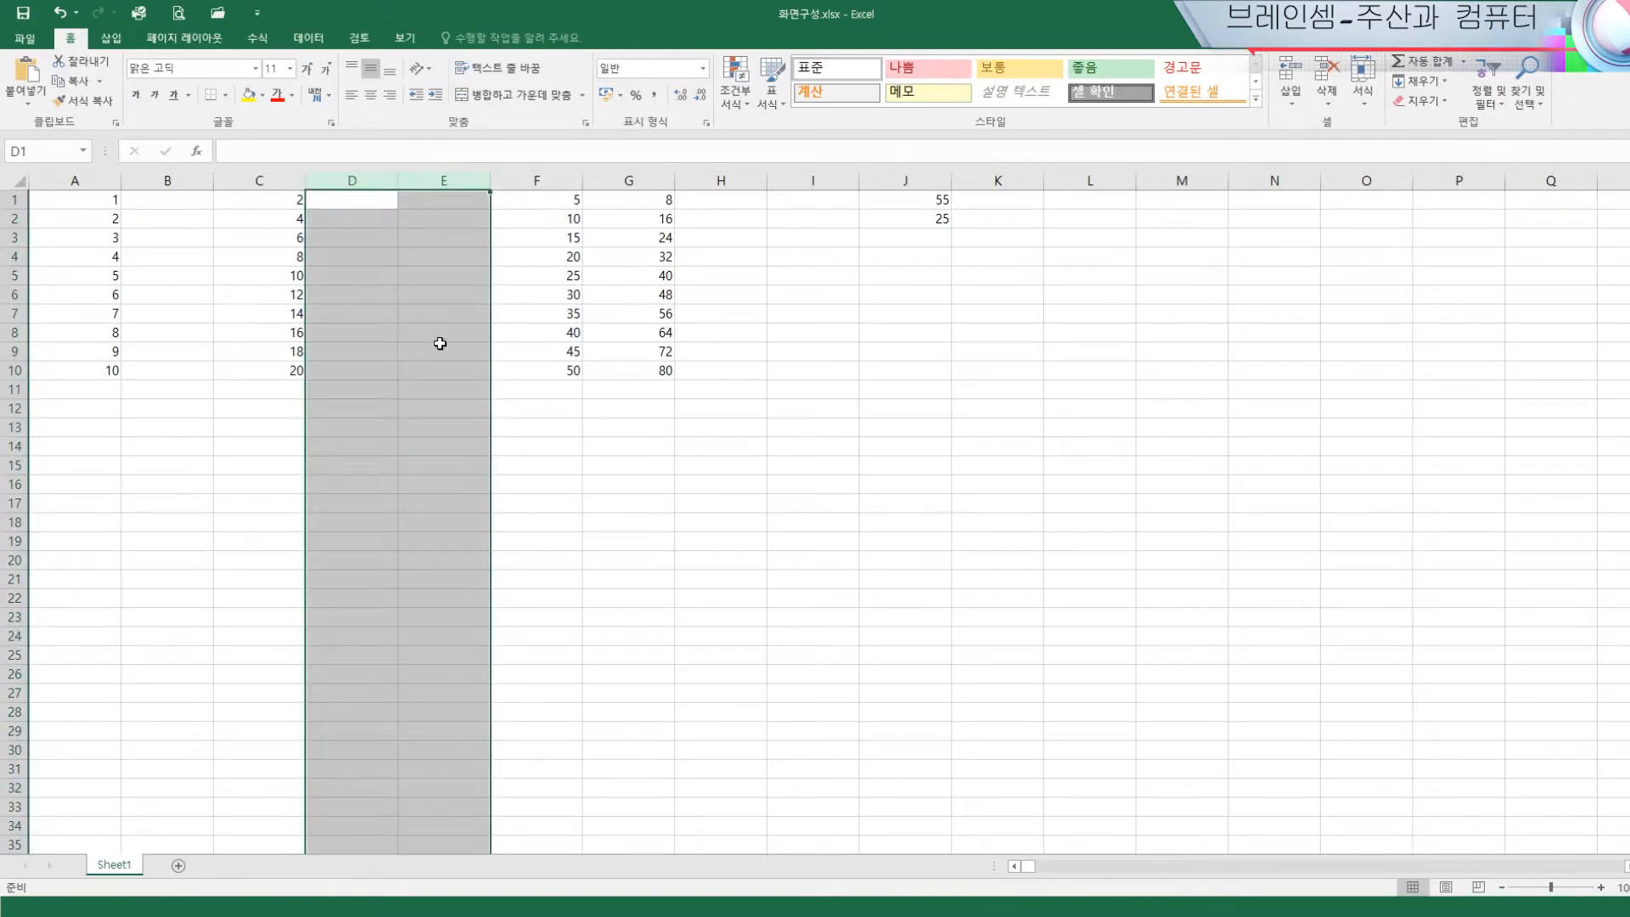
pyautogui.rightClick(445, 181)
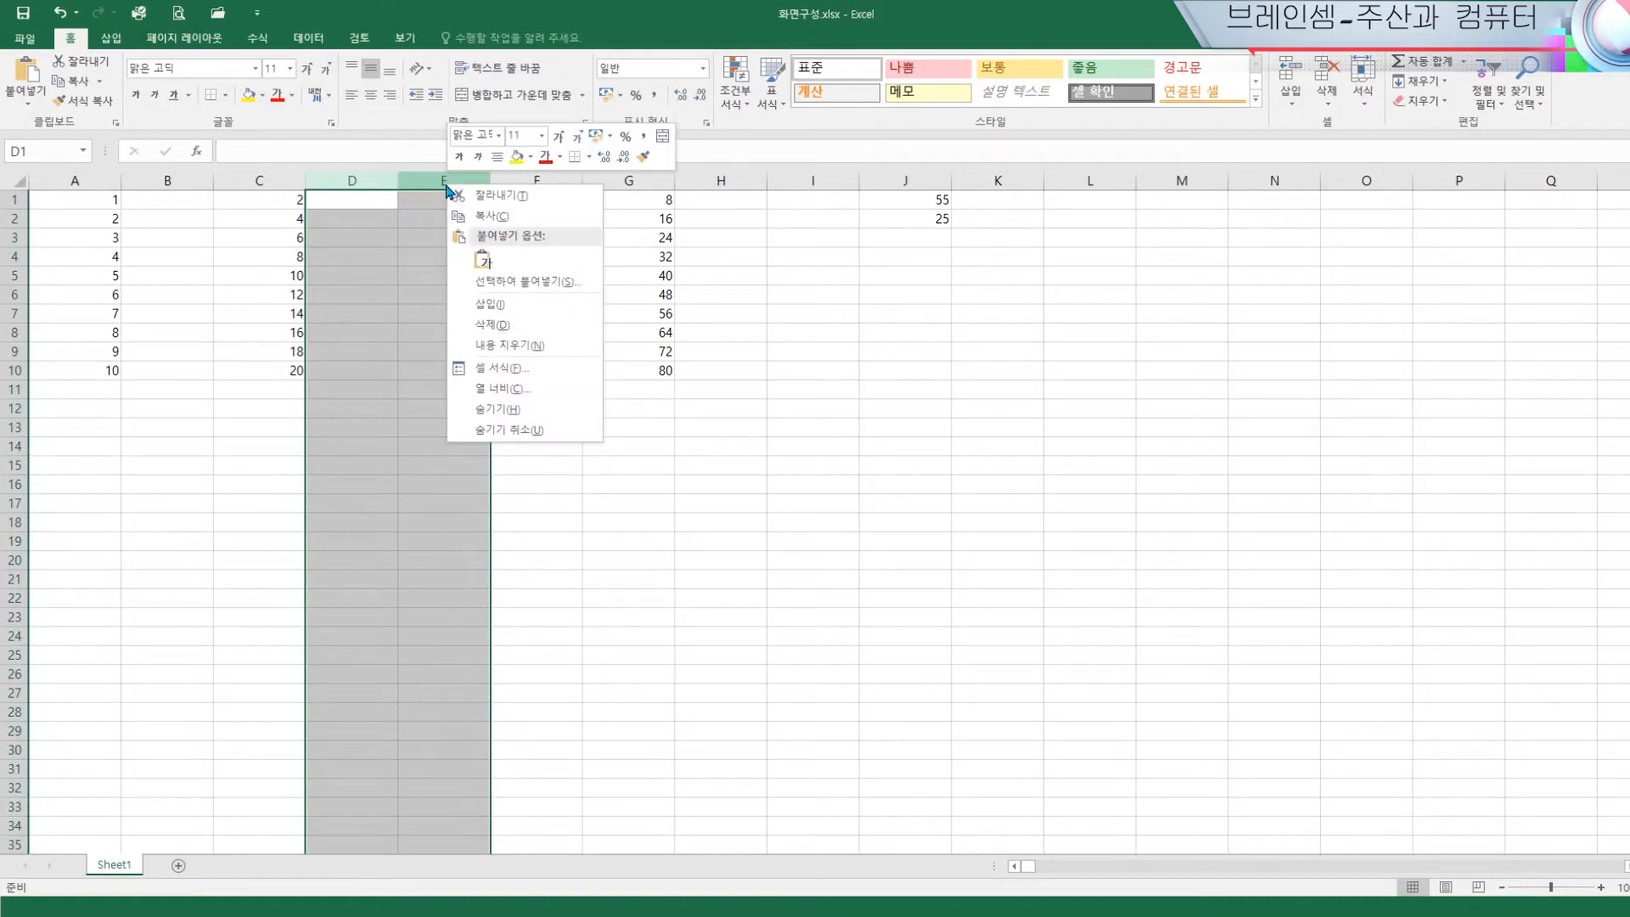
pyautogui.click(483, 326)
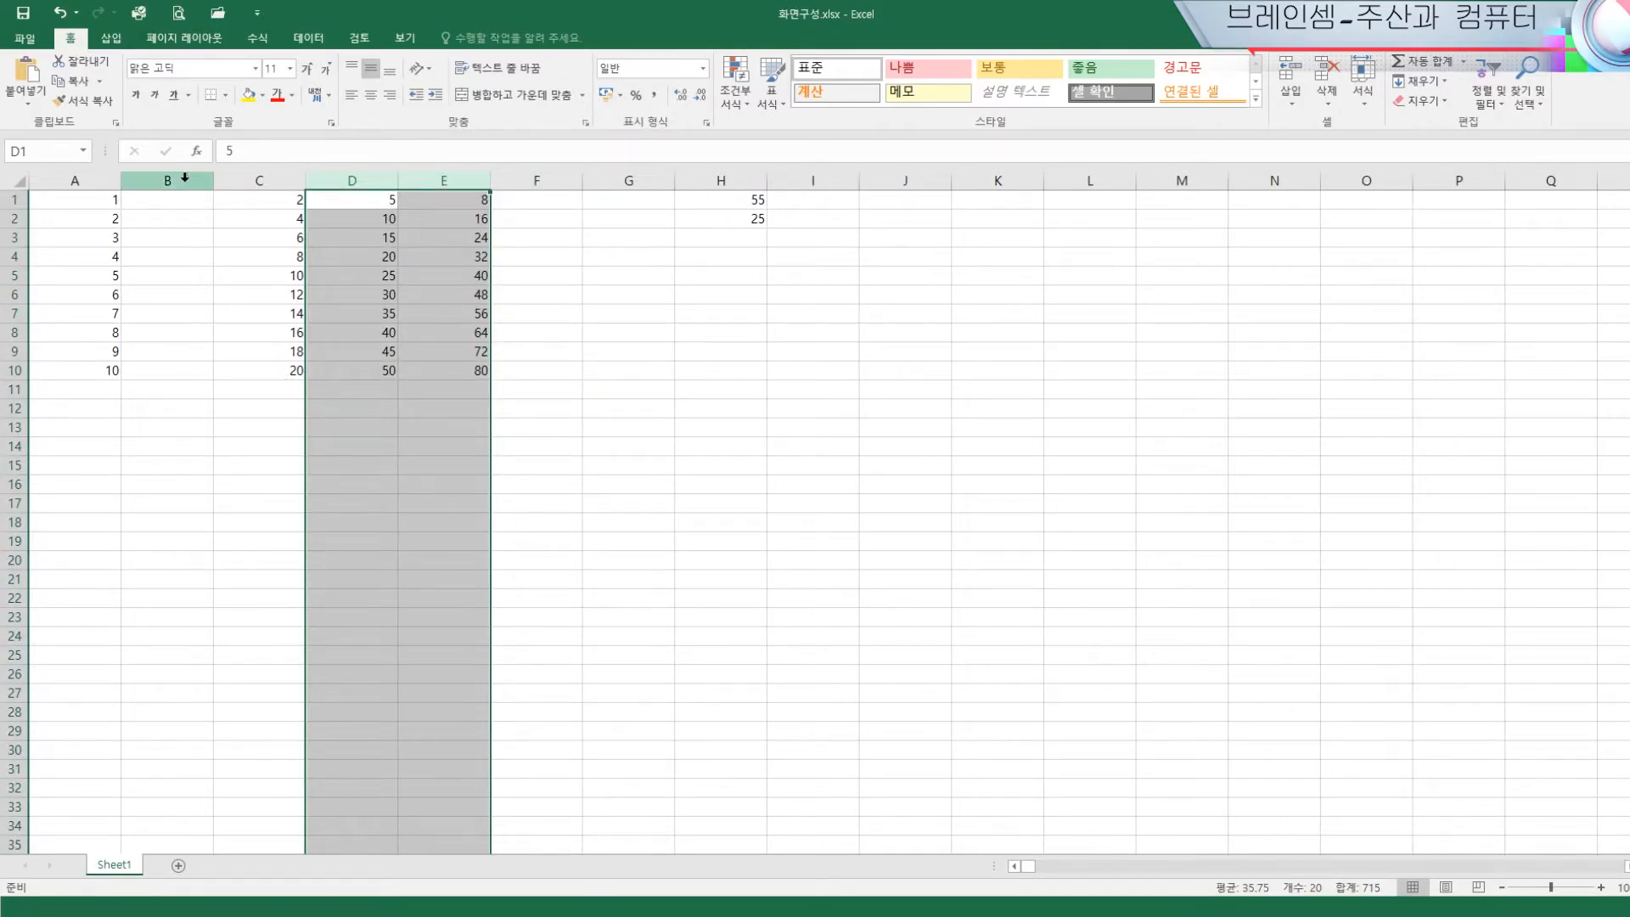
# Delete the empty column B so the data columns beside it shift over
pyautogui.click(184, 180)
pyautogui.rightClick(184, 180)
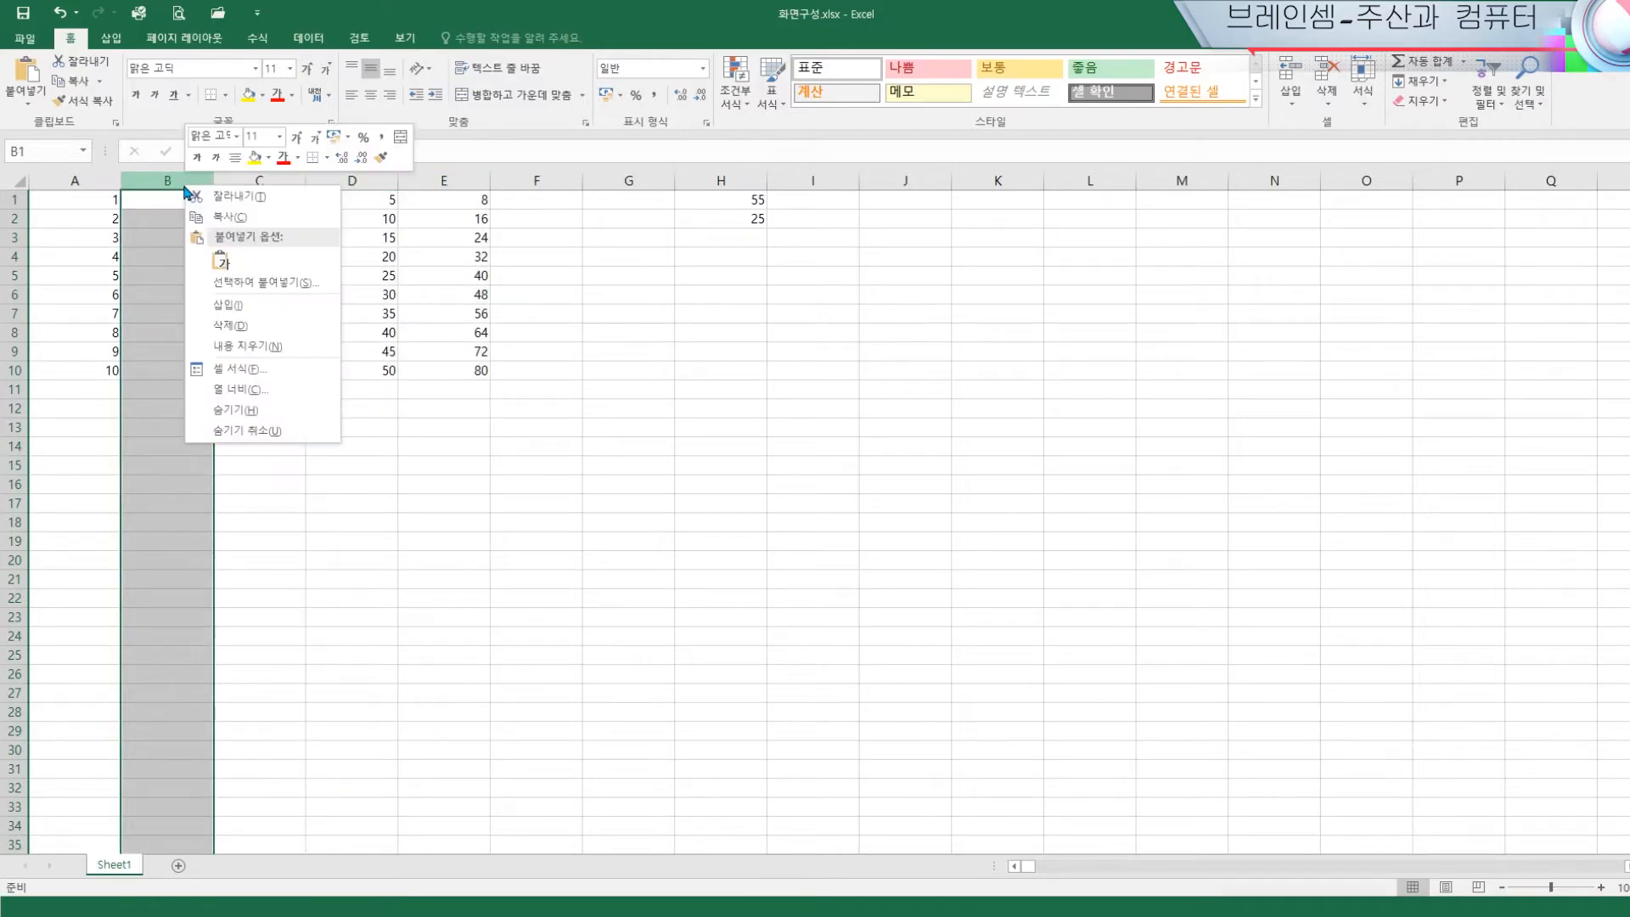
pyautogui.click(218, 325)
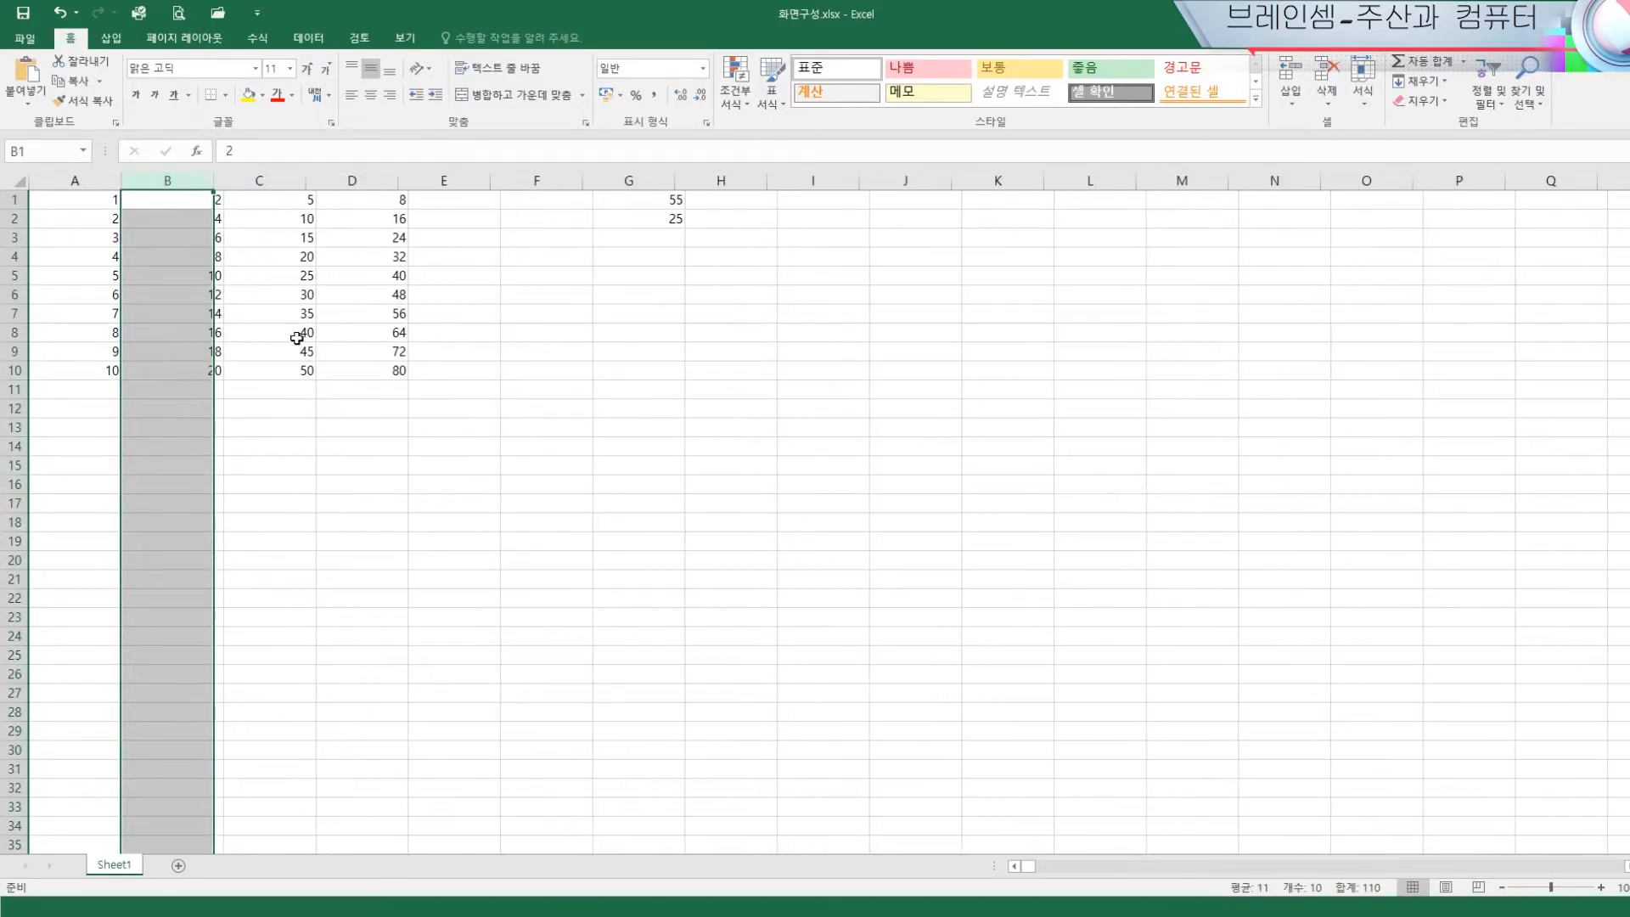
pyautogui.click(420, 498)
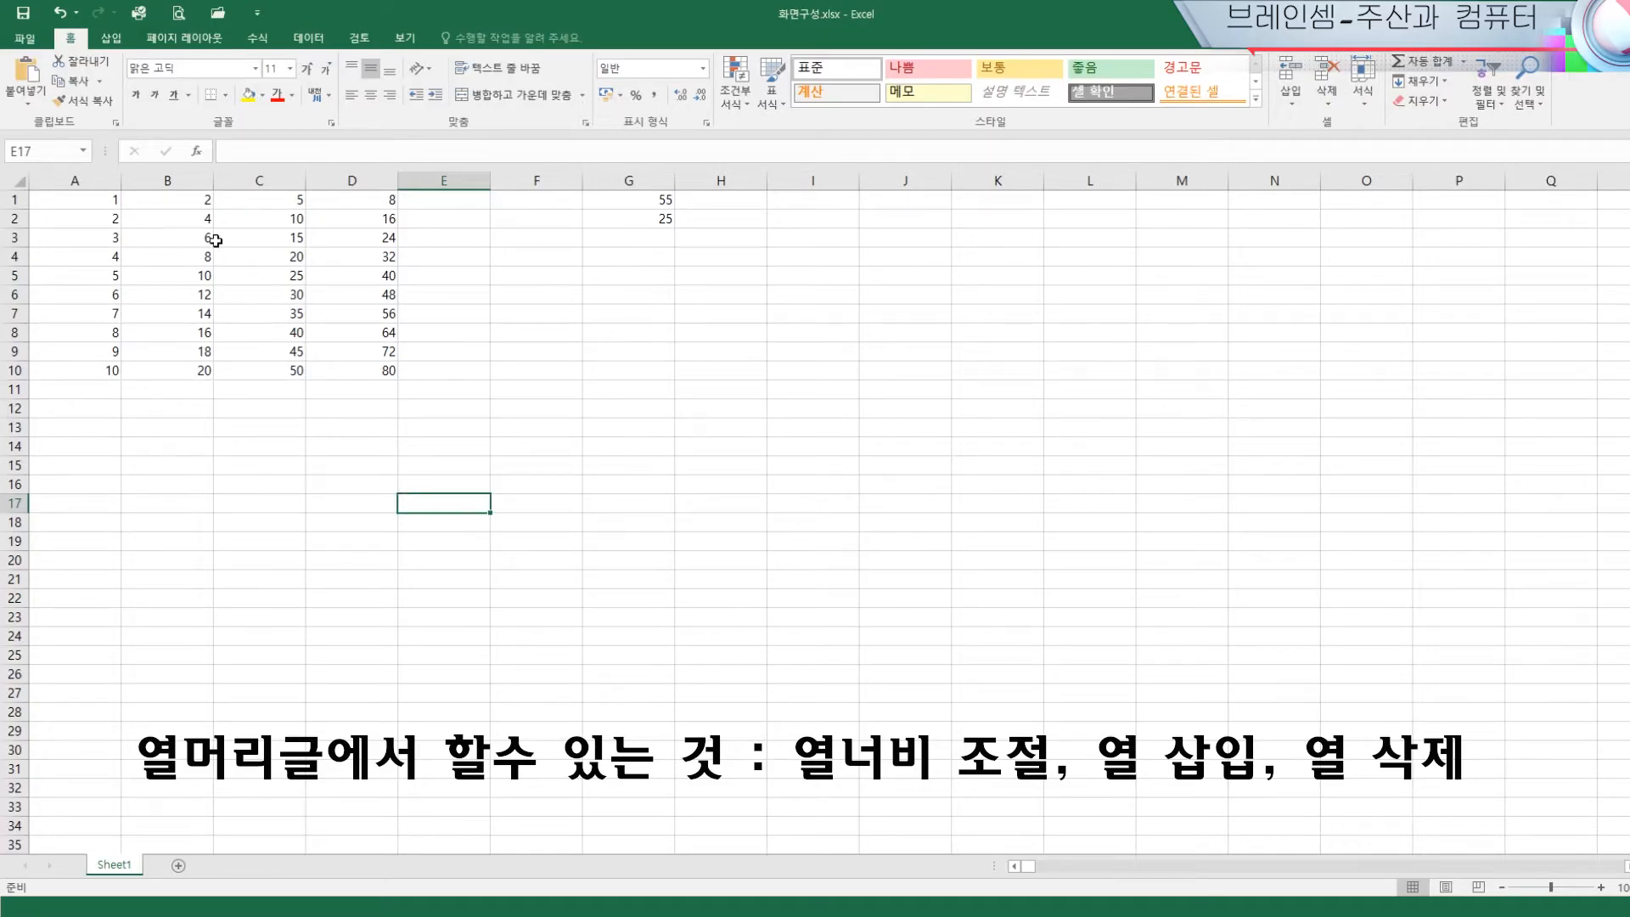
# Move the block B1:D10 one column over so it starts at C1, leaving column B empty
pyautogui.click(183, 206)
pyautogui.moveTo(183, 205); pyautogui.dragTo(355, 370)
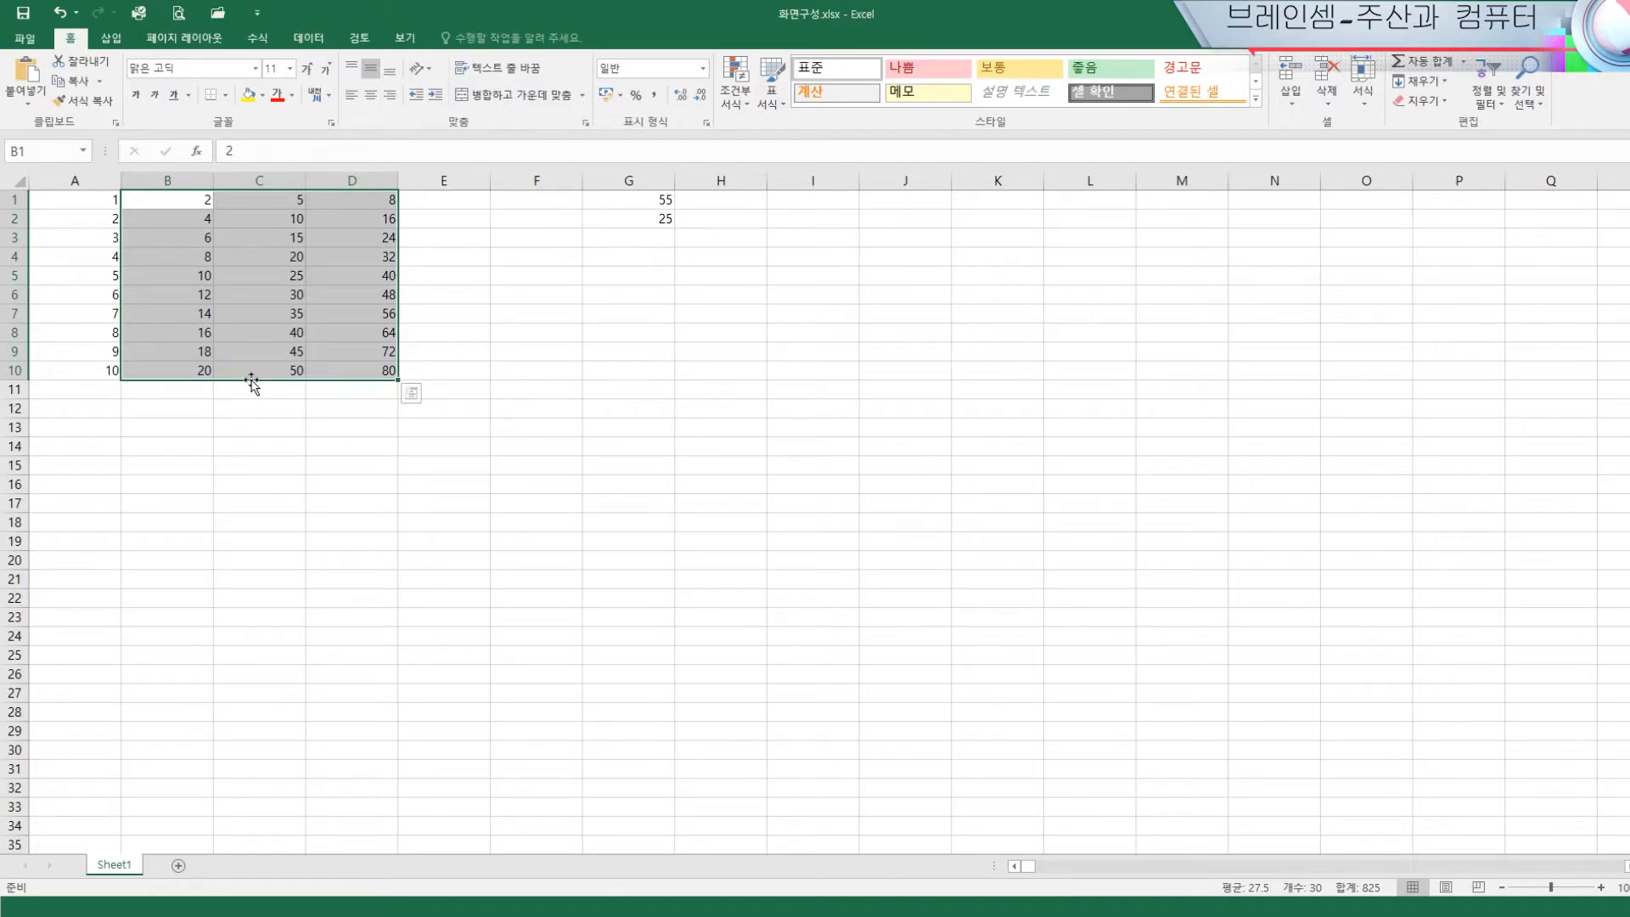
pyautogui.moveTo(252, 383); pyautogui.dragTo(325, 383)
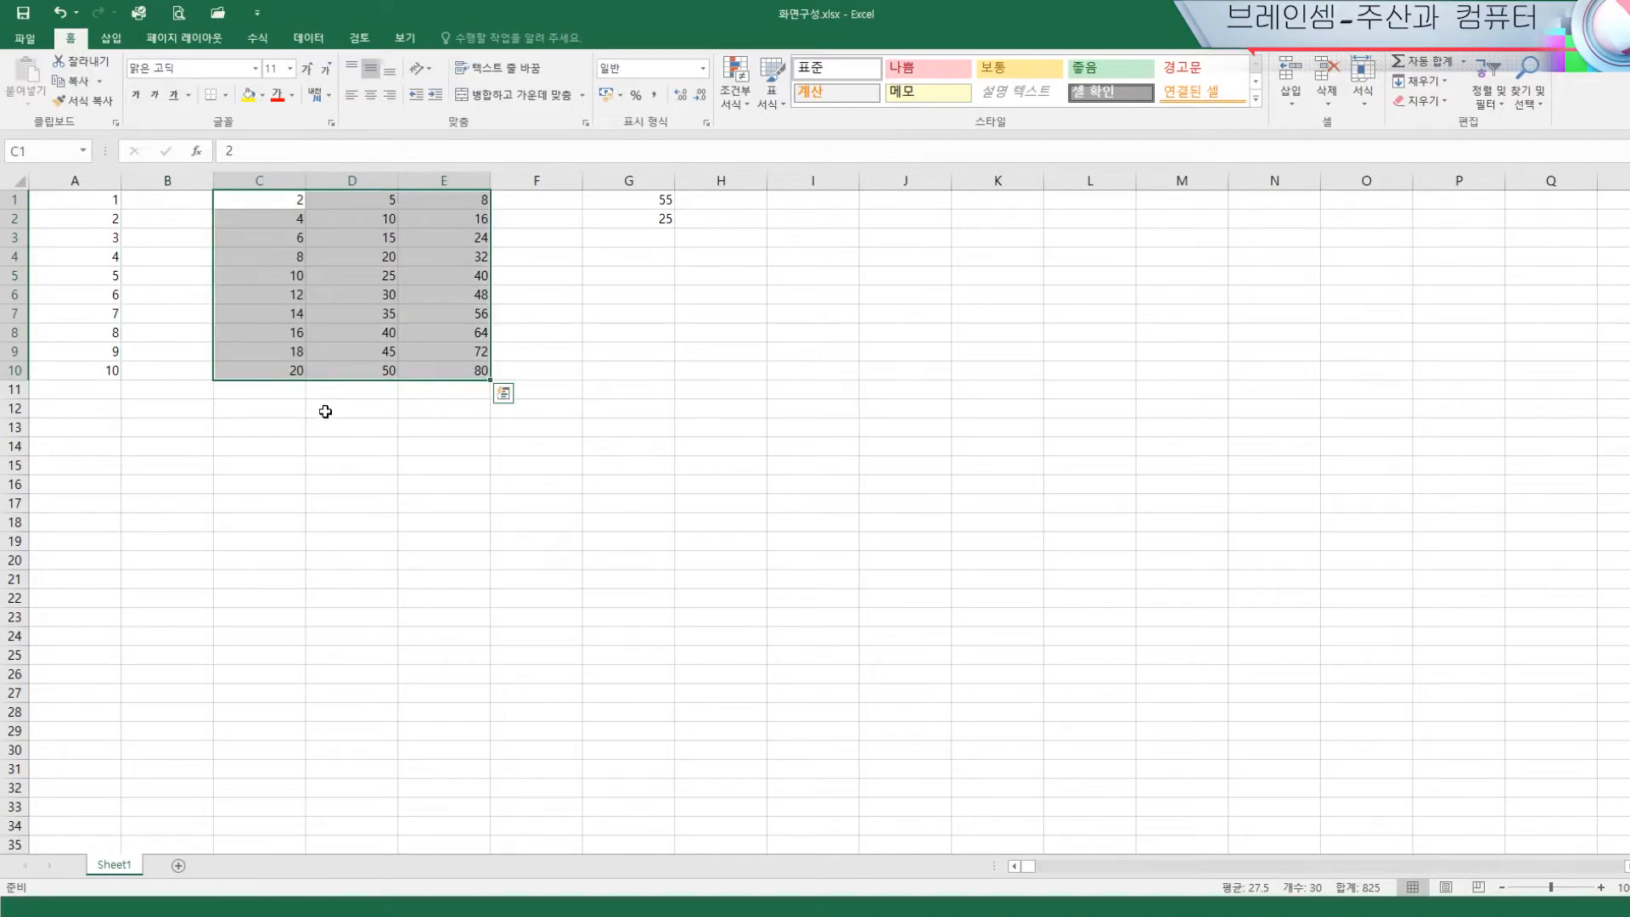
pyautogui.click(173, 204)
pyautogui.moveTo(172, 199); pyautogui.dragTo(167, 382)
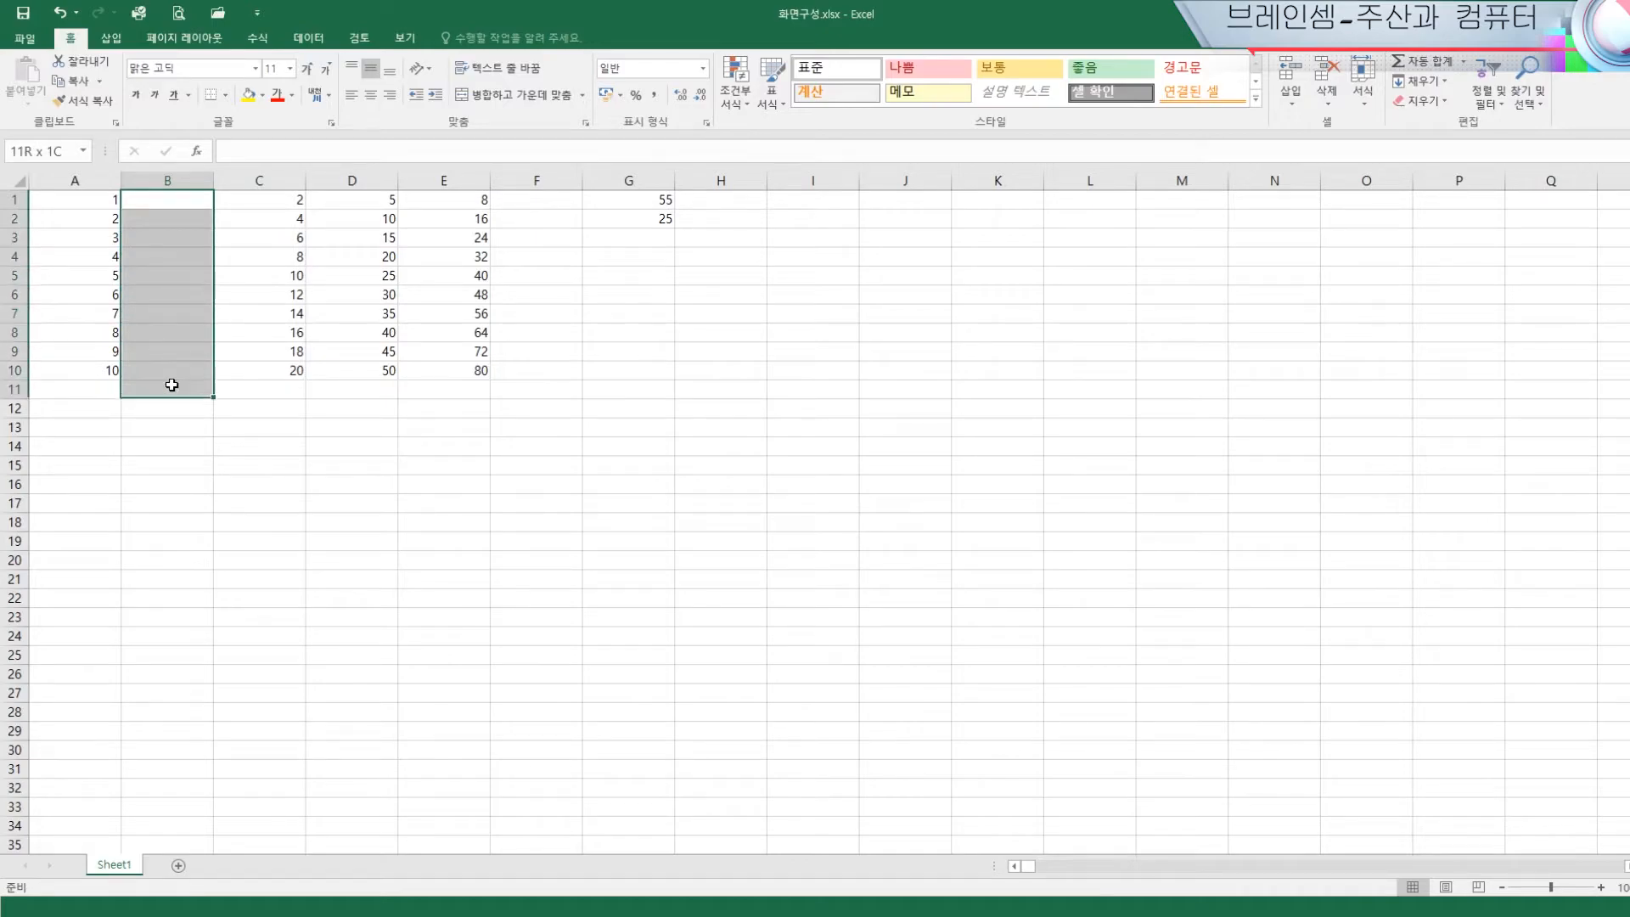
pyautogui.click(323, 449)
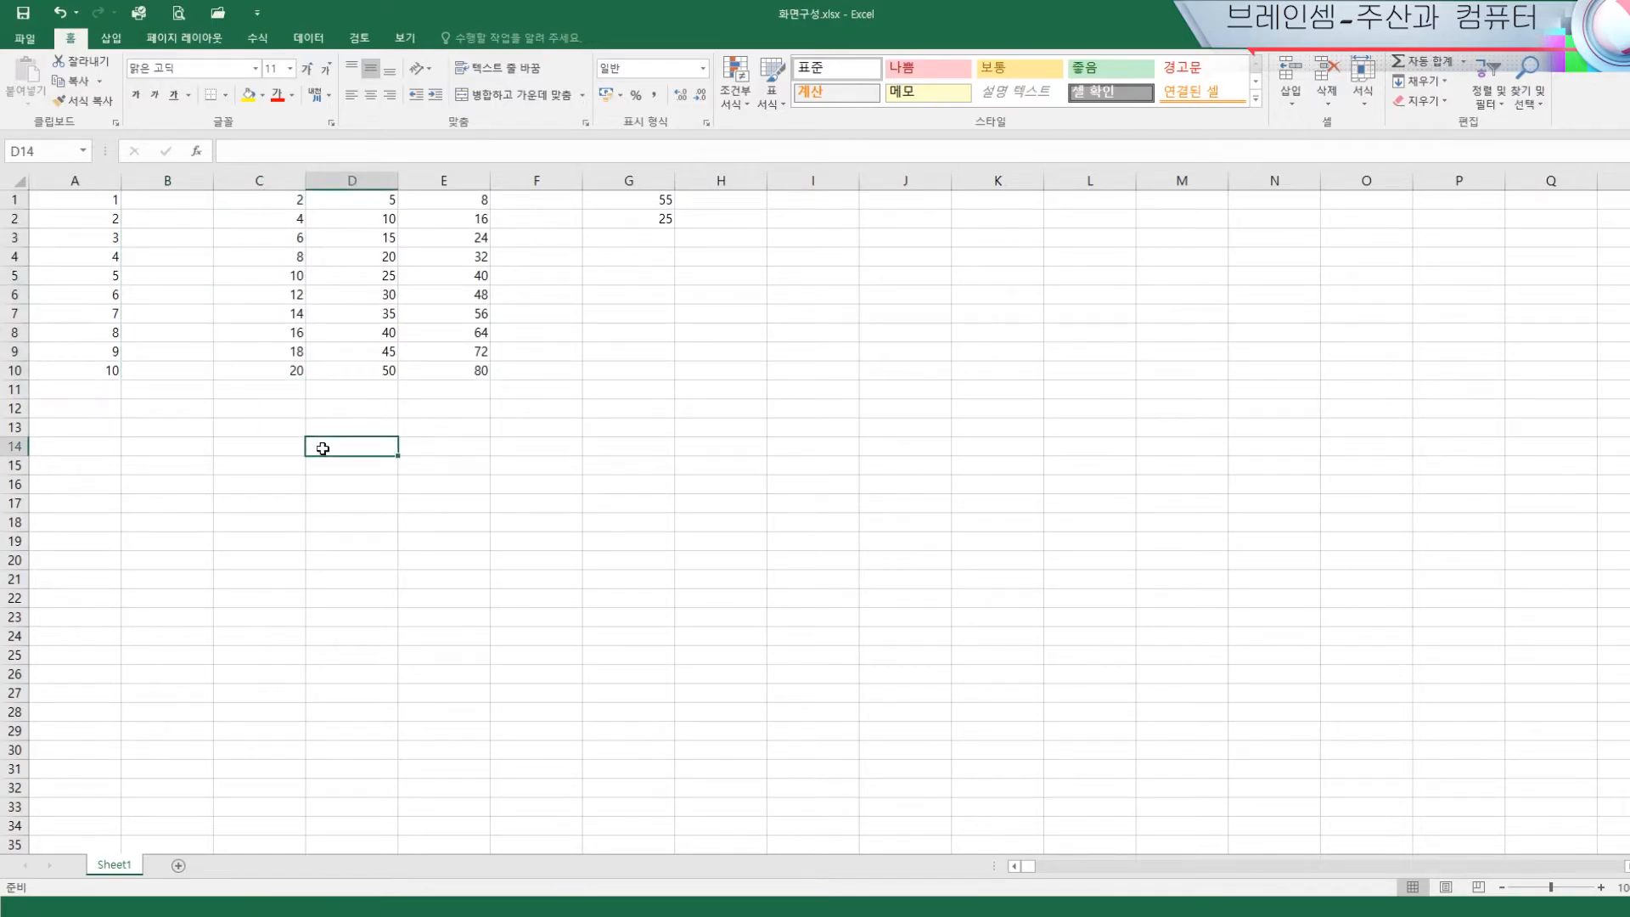
# Cut the block C1:E10 and paste it at B1
pyautogui.moveTo(266, 201); pyautogui.dragTo(429, 370)
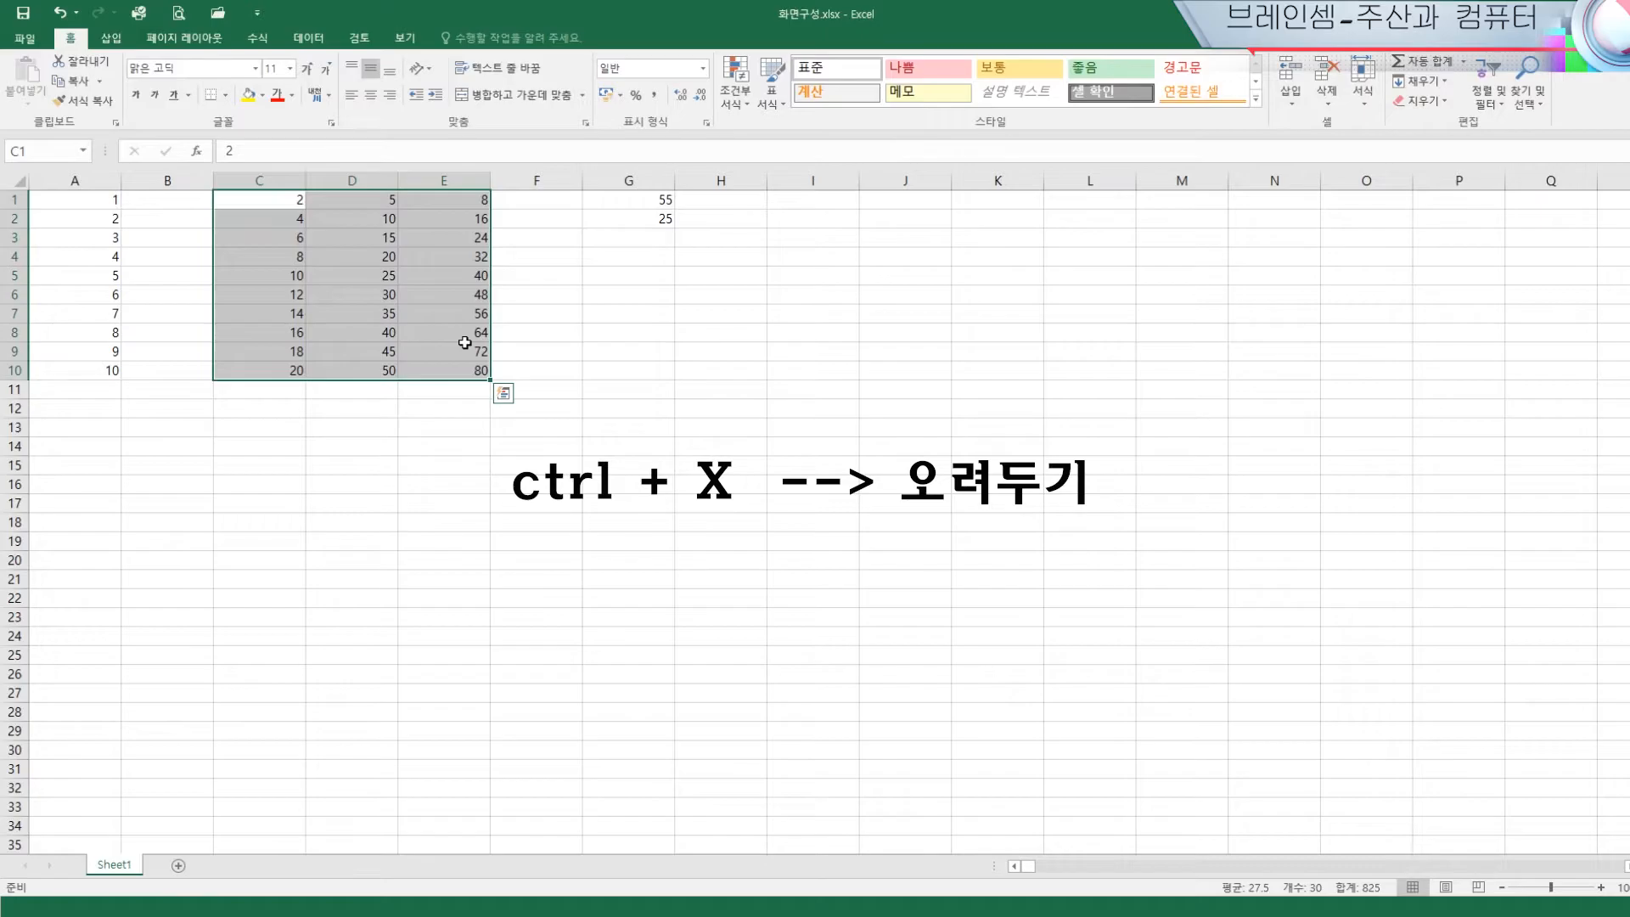
pyautogui.hotkey('ctrl', 'x')
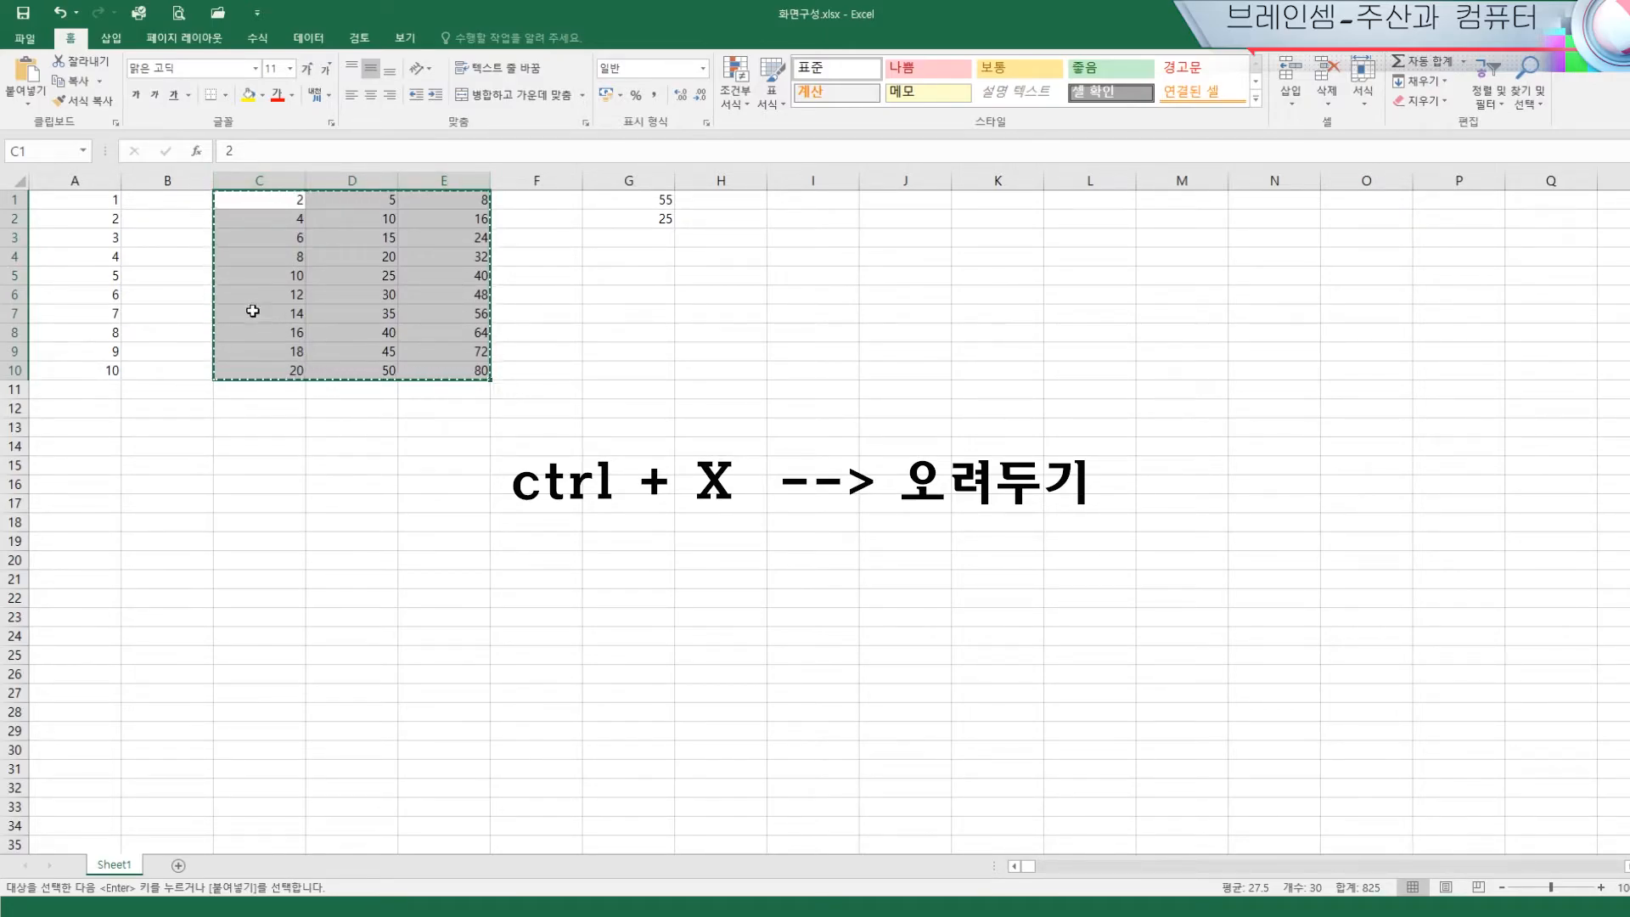
pyautogui.click(158, 204)
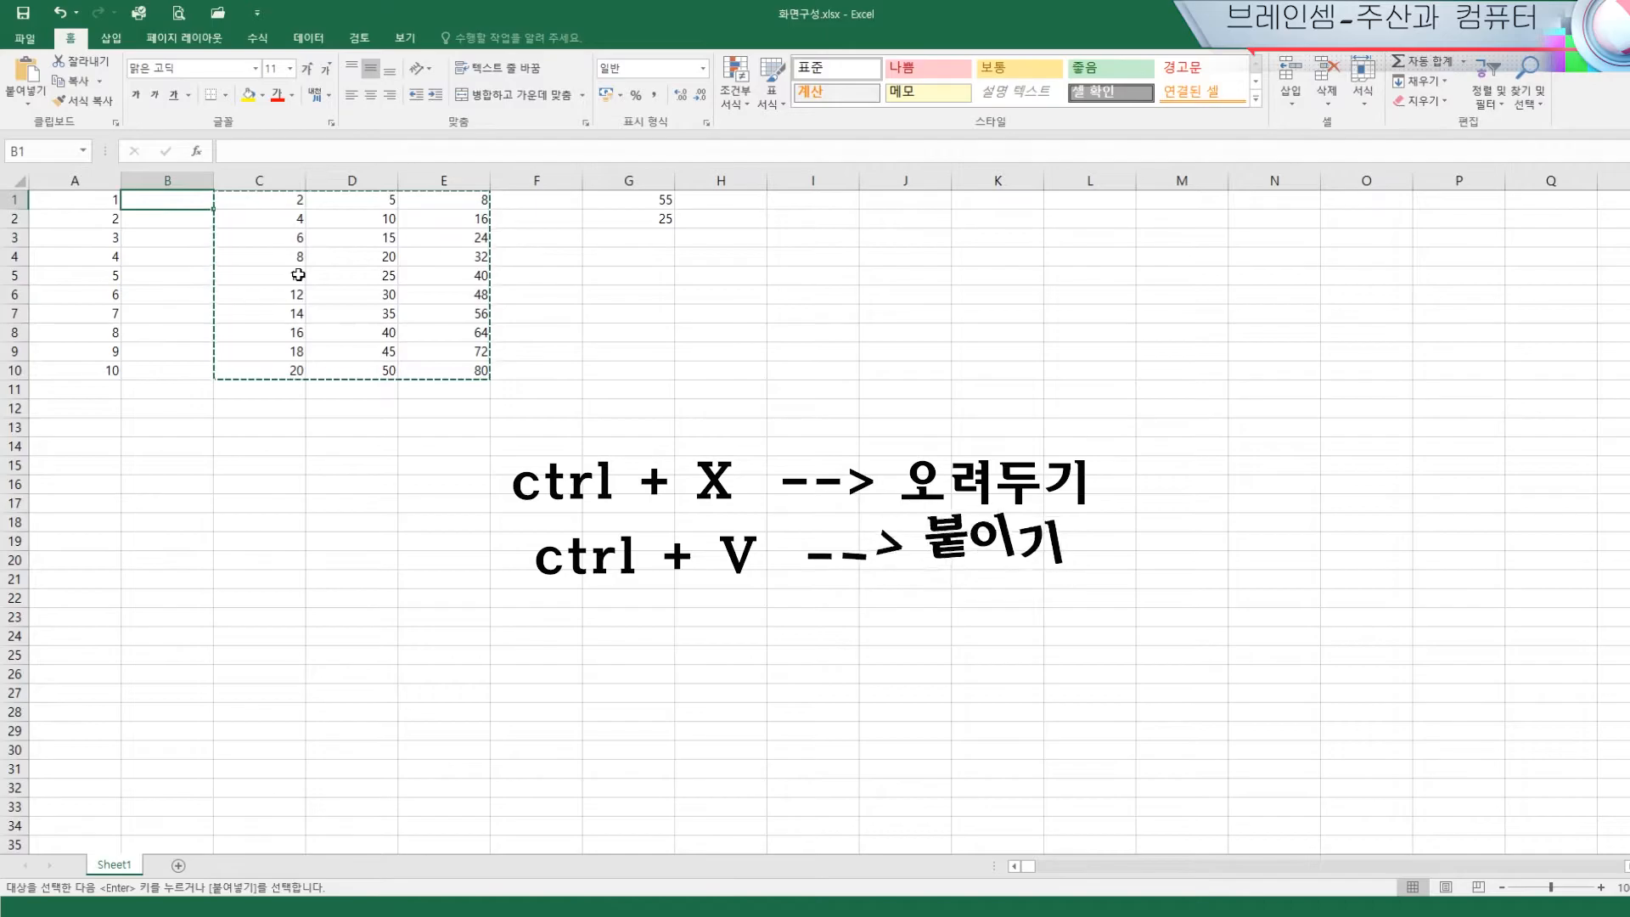
pyautogui.hotkey('ctrl', 'v')
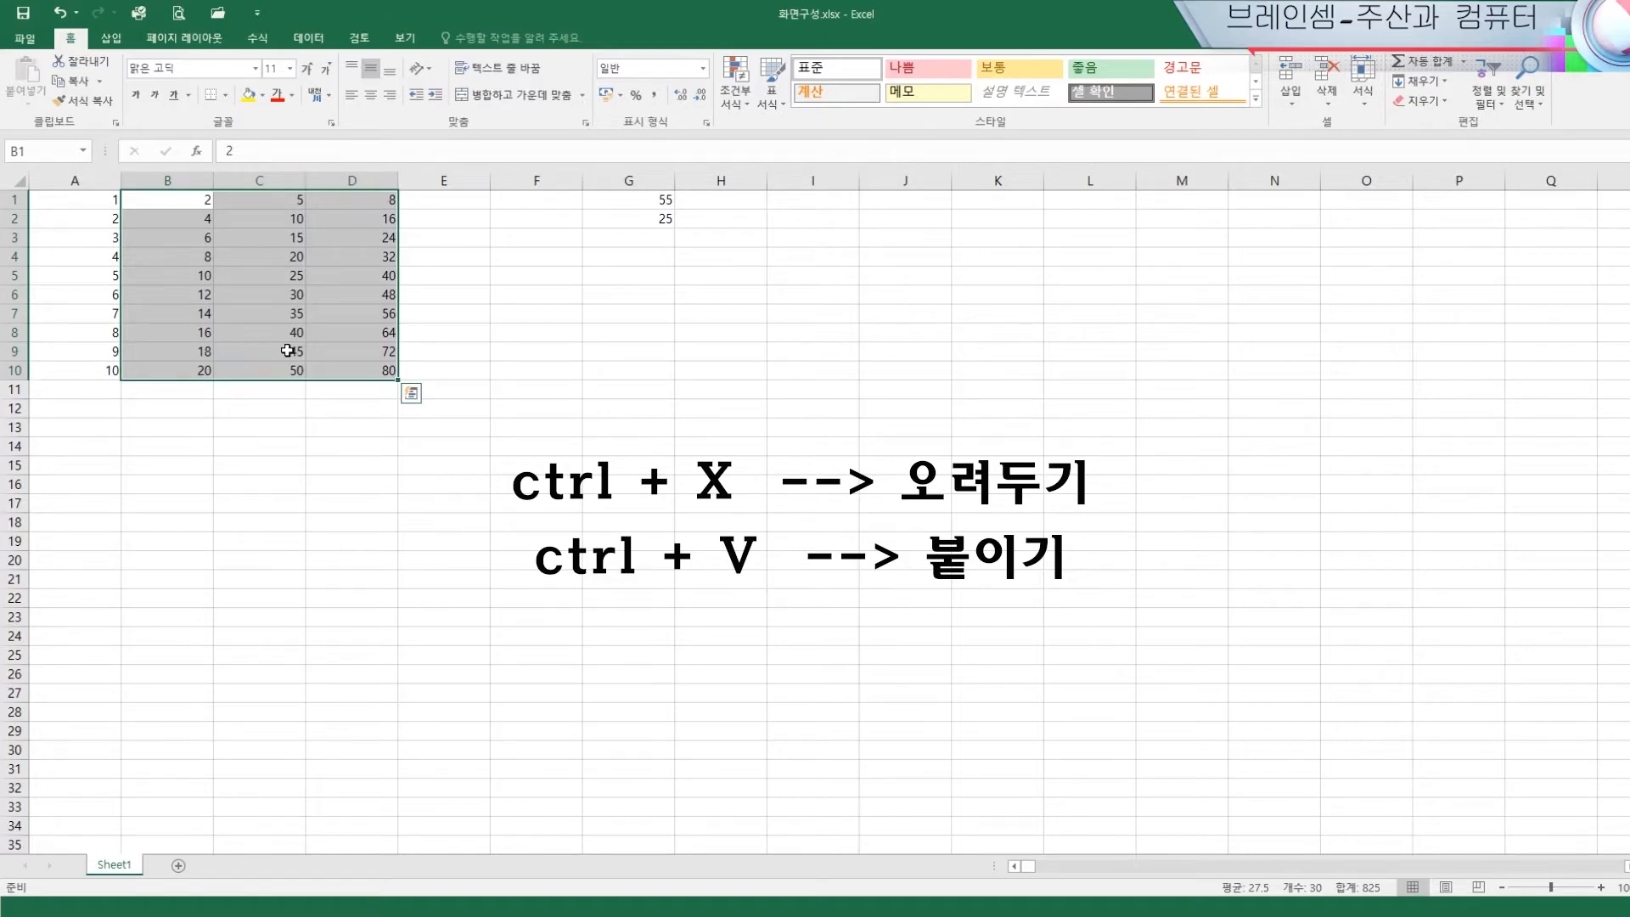
# Cut the block B1:D10 and paste it at J1, and move the pasted block back to B1
pyautogui.hotkey('ctrl', 'x')
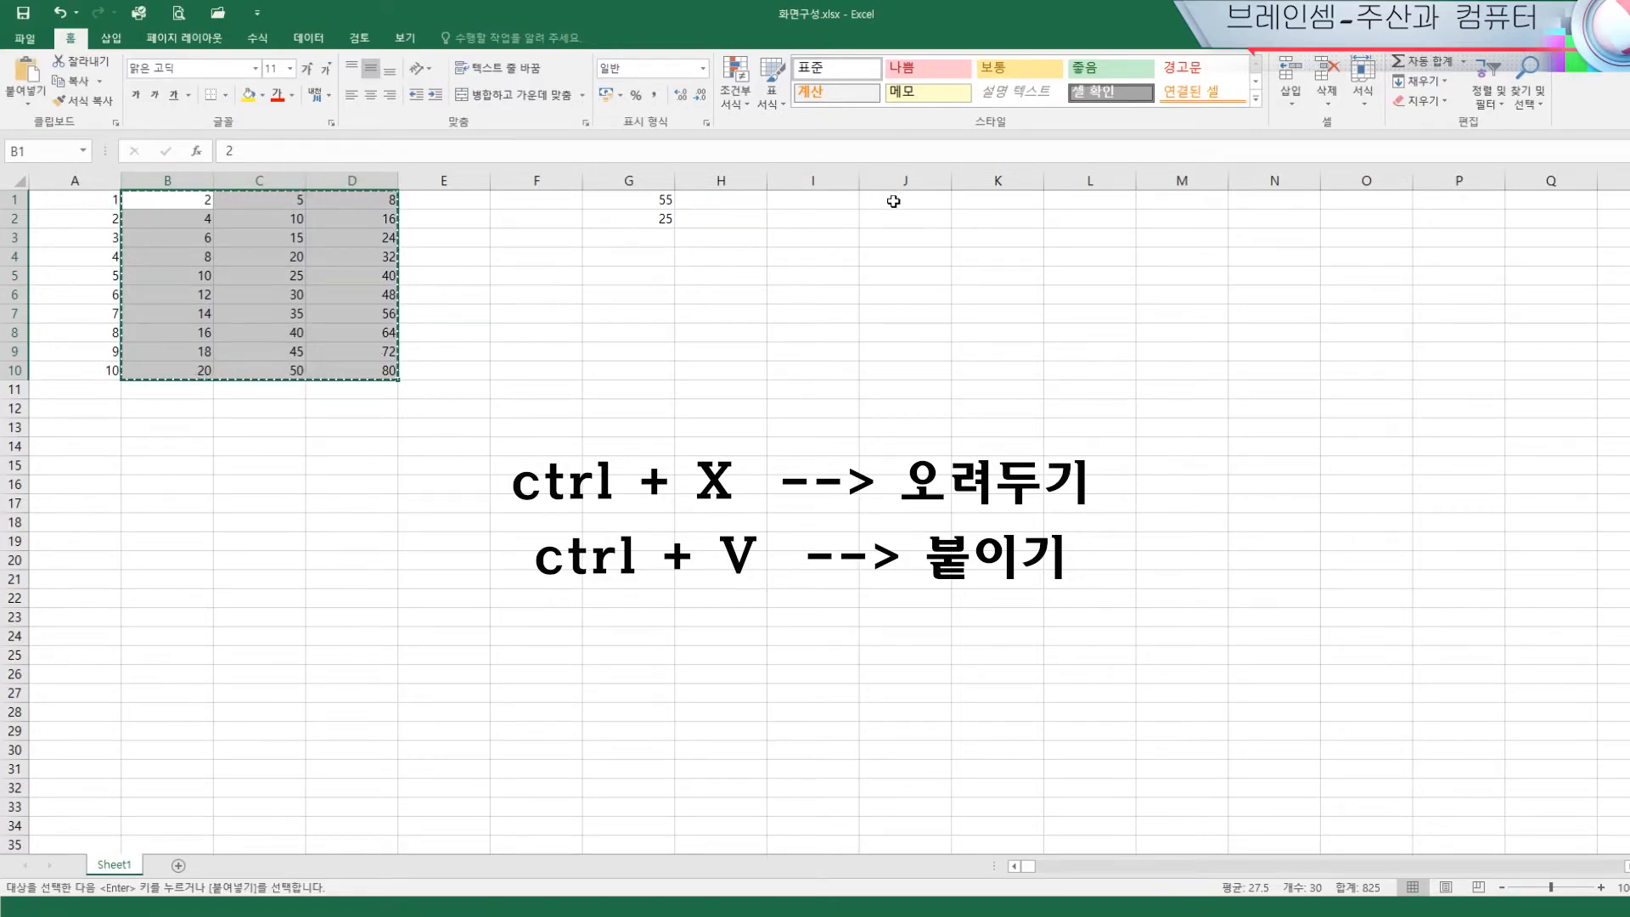
pyautogui.click(893, 201)
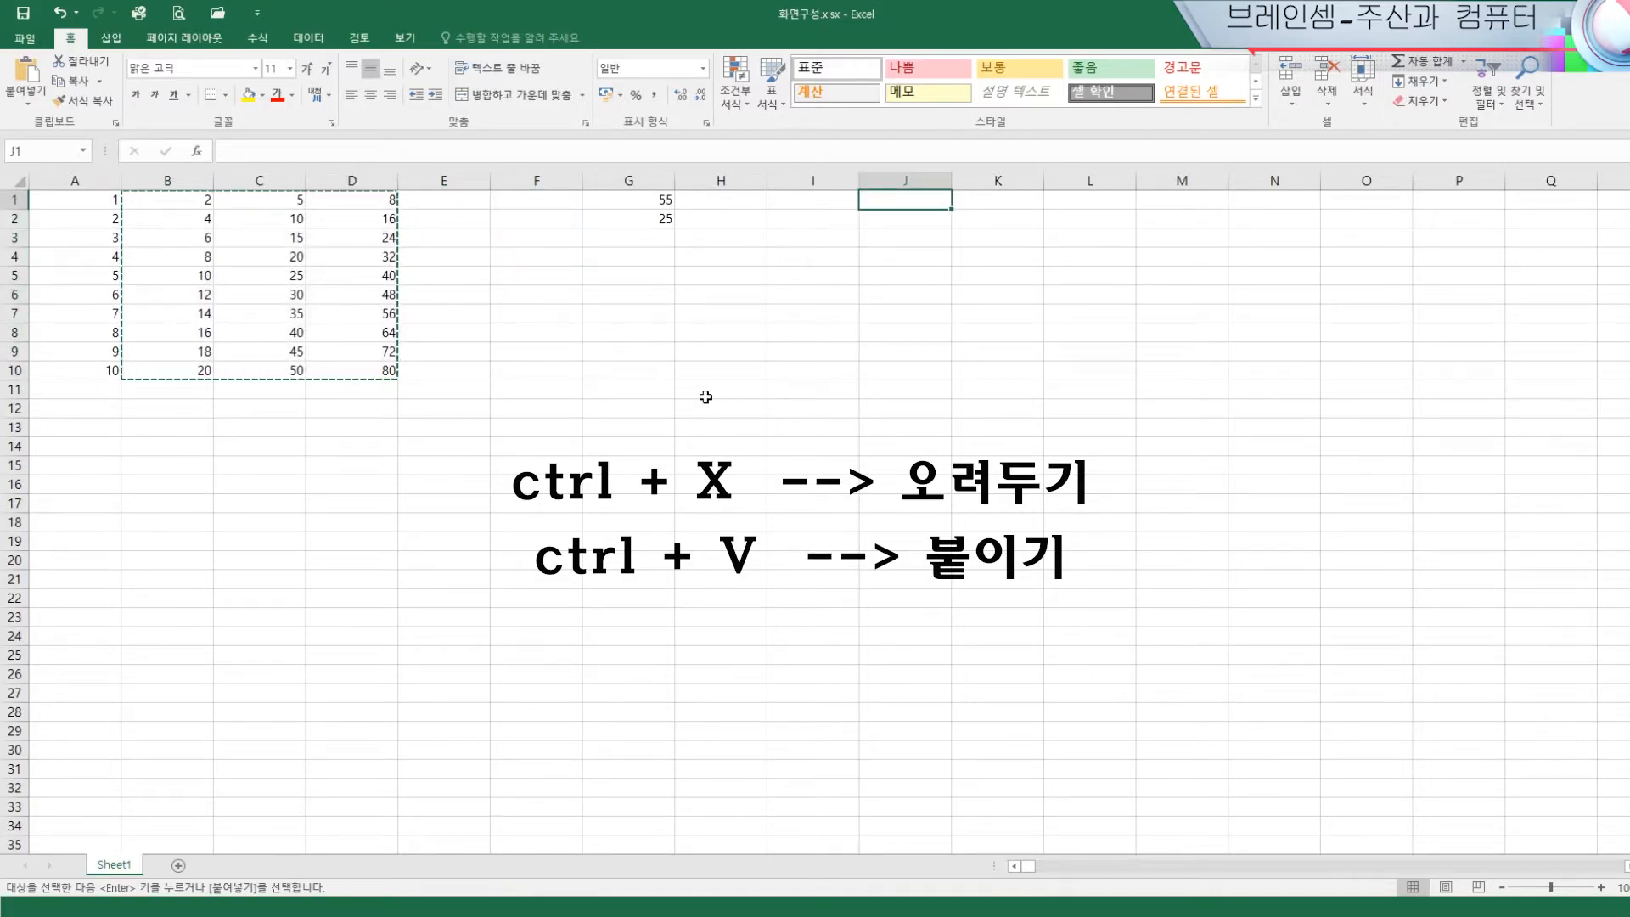
pyautogui.hotkey('ctrl', 'v')
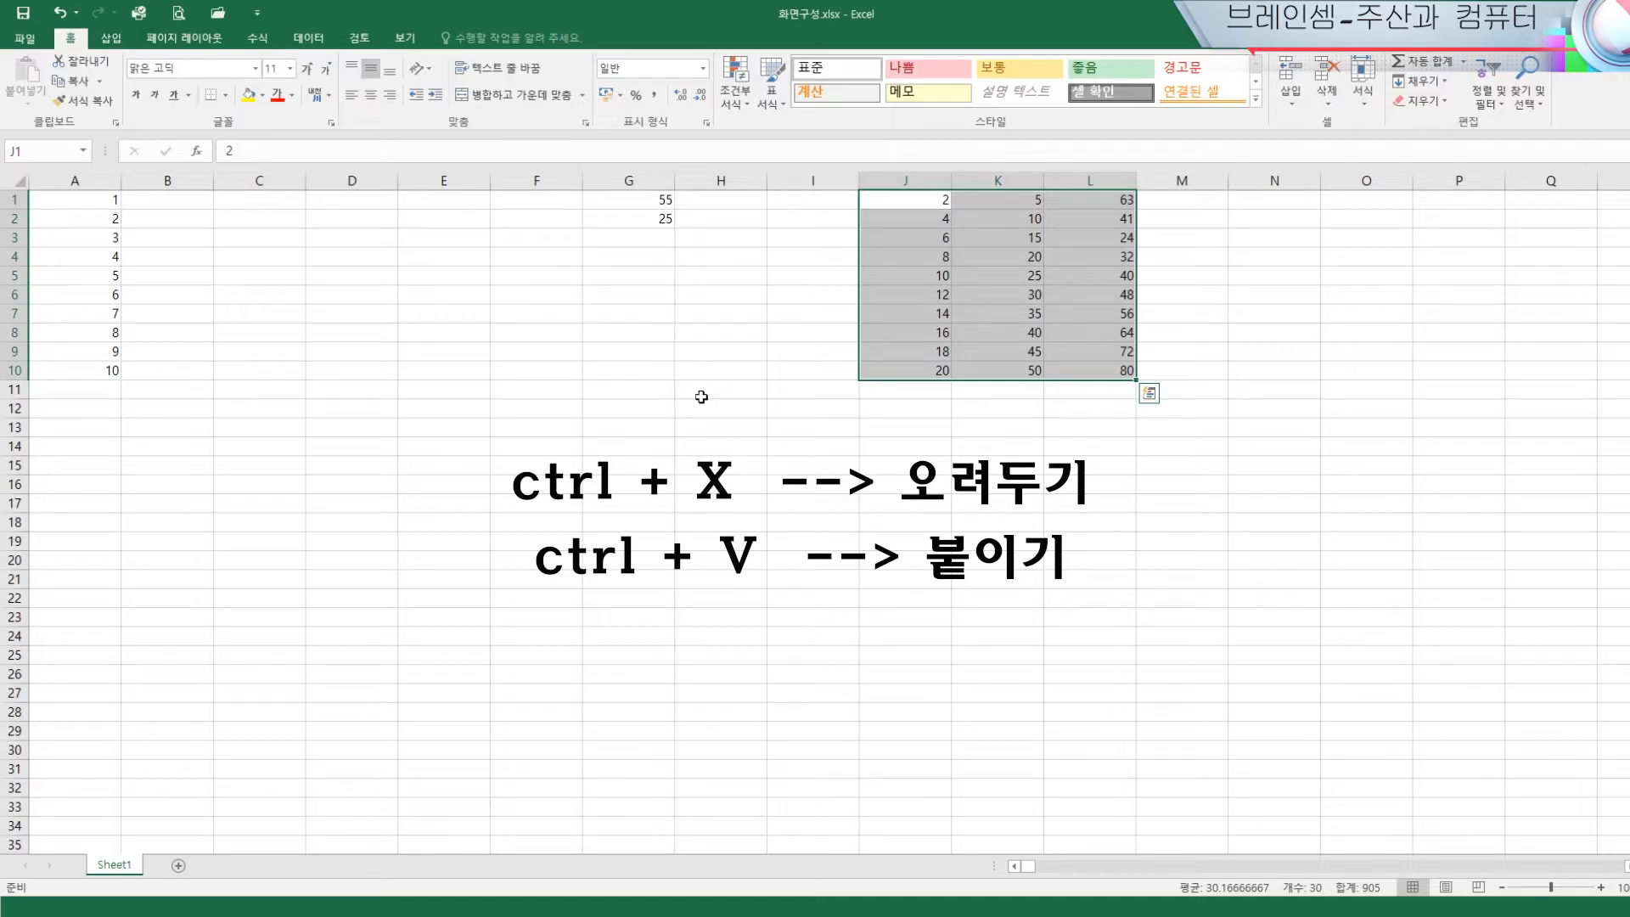
pyautogui.moveTo(856, 236); pyautogui.dragTo(138, 248)
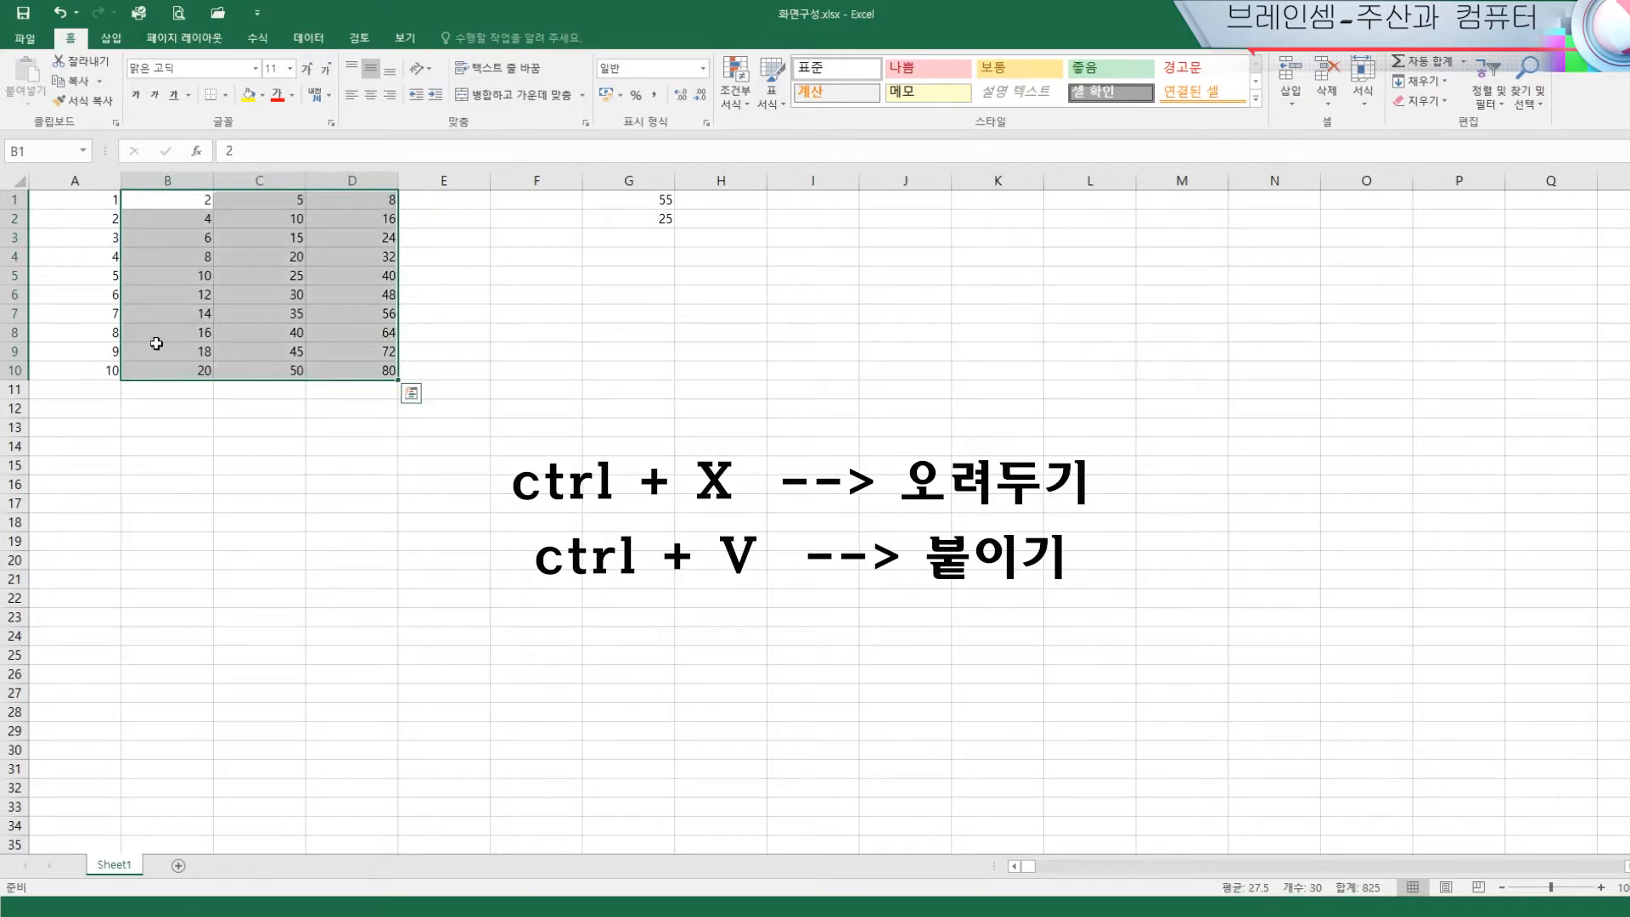
pyautogui.click(590, 314)
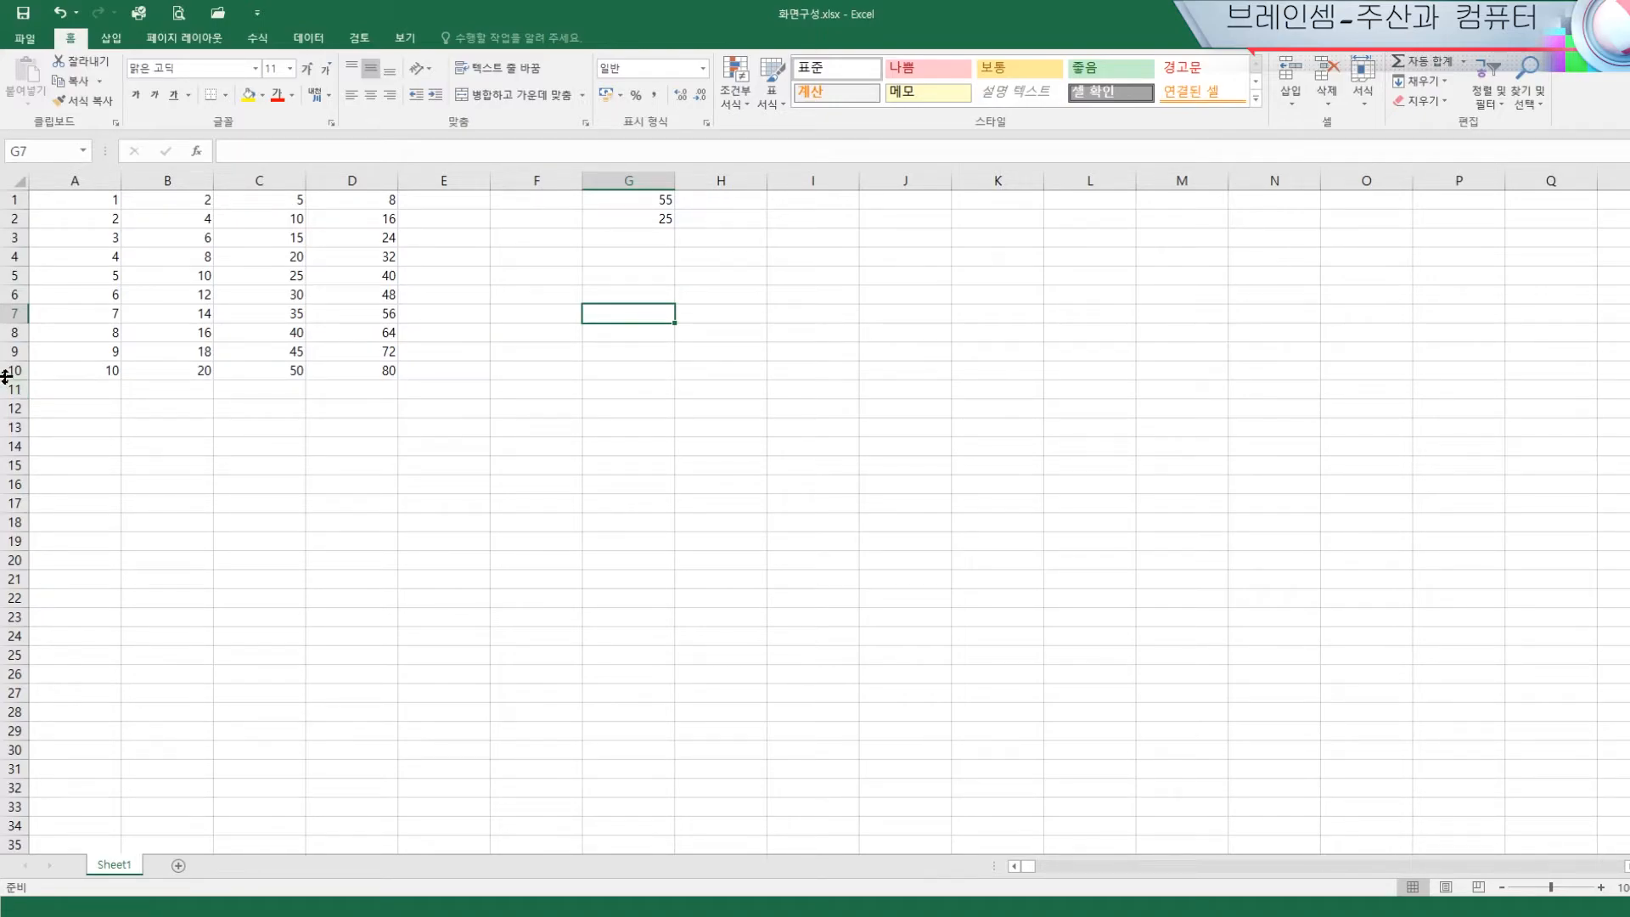
# Resize all rows of the sheet freehand, first much taller and finally to a height of about 21
pyautogui.click(16, 179)
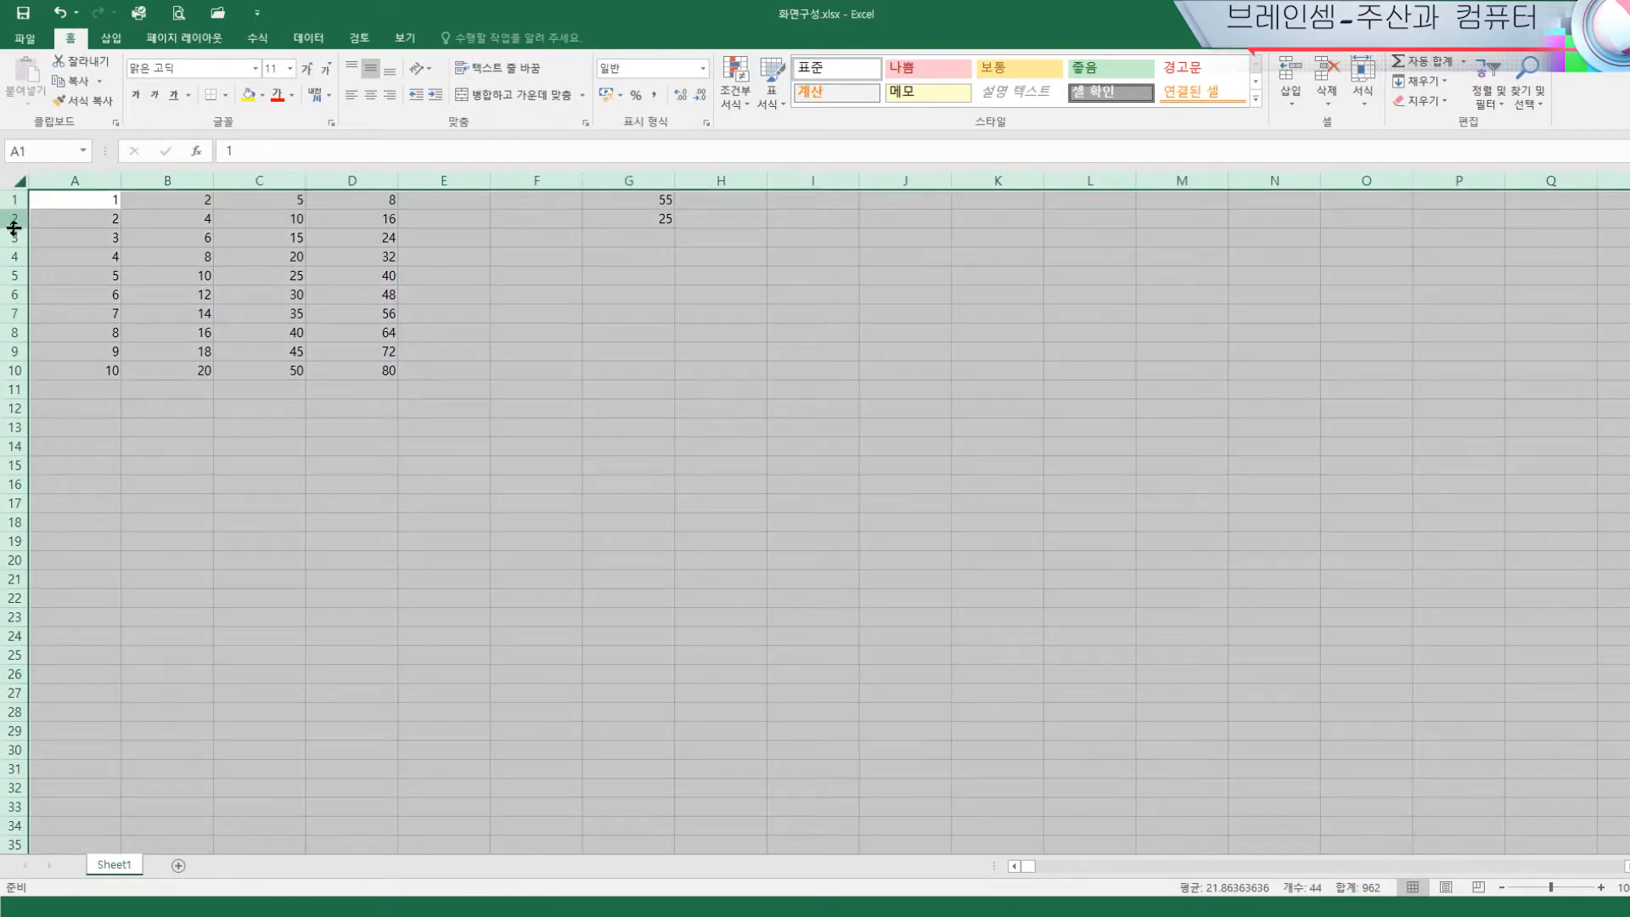
pyautogui.moveTo(19, 265); pyautogui.dragTo(17, 291)
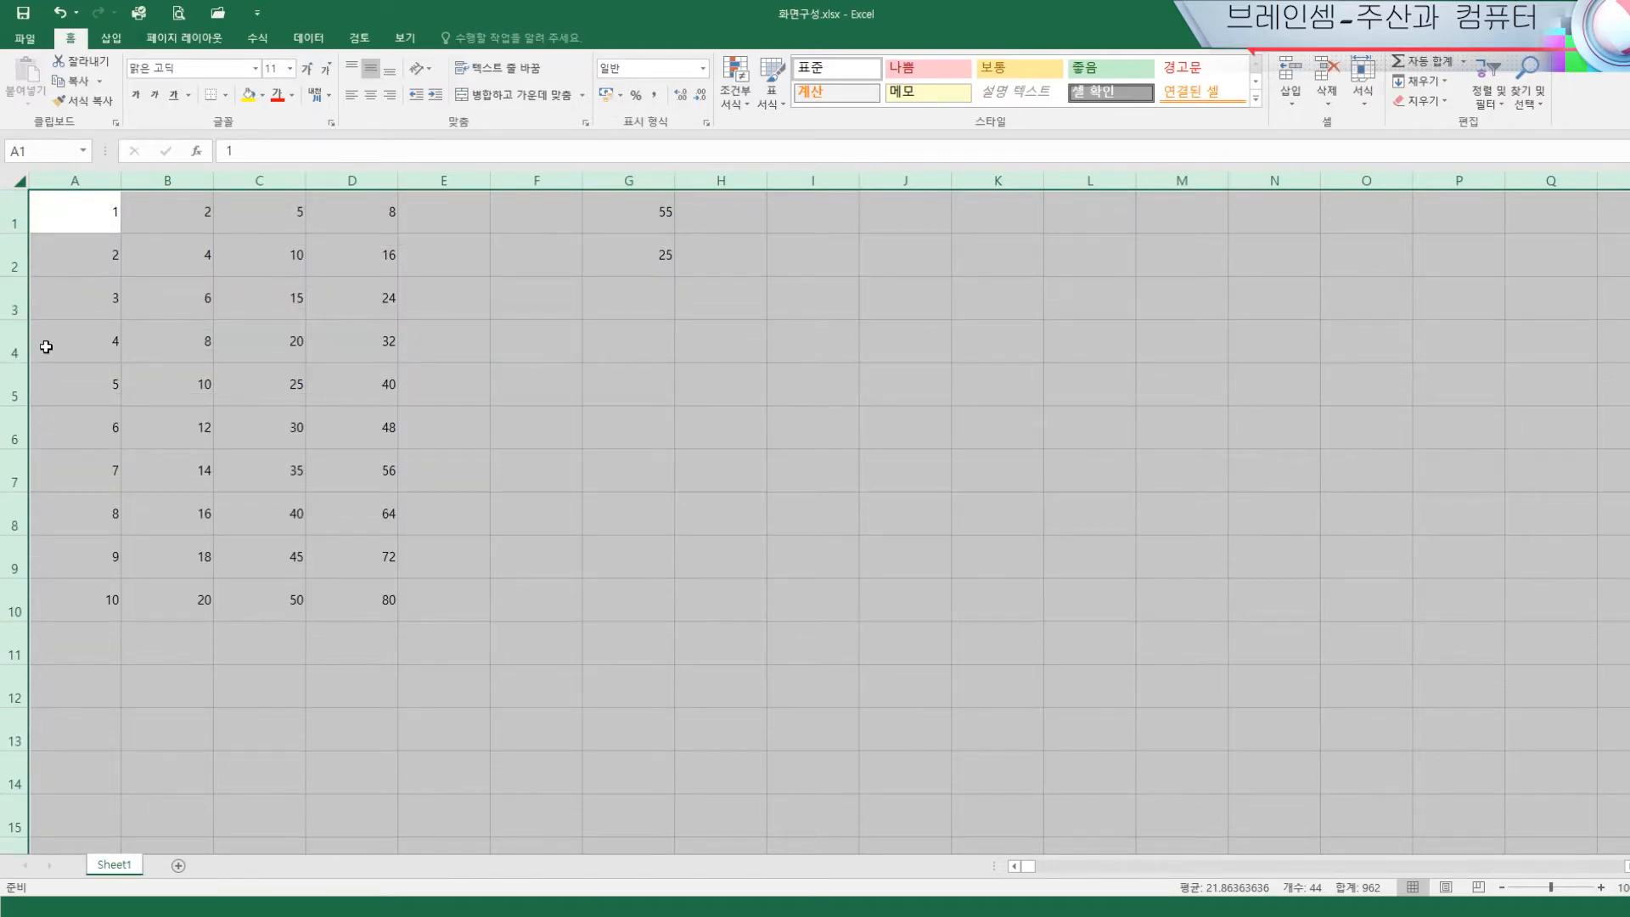
pyautogui.moveTo(18, 276); pyautogui.dragTo(16, 258)
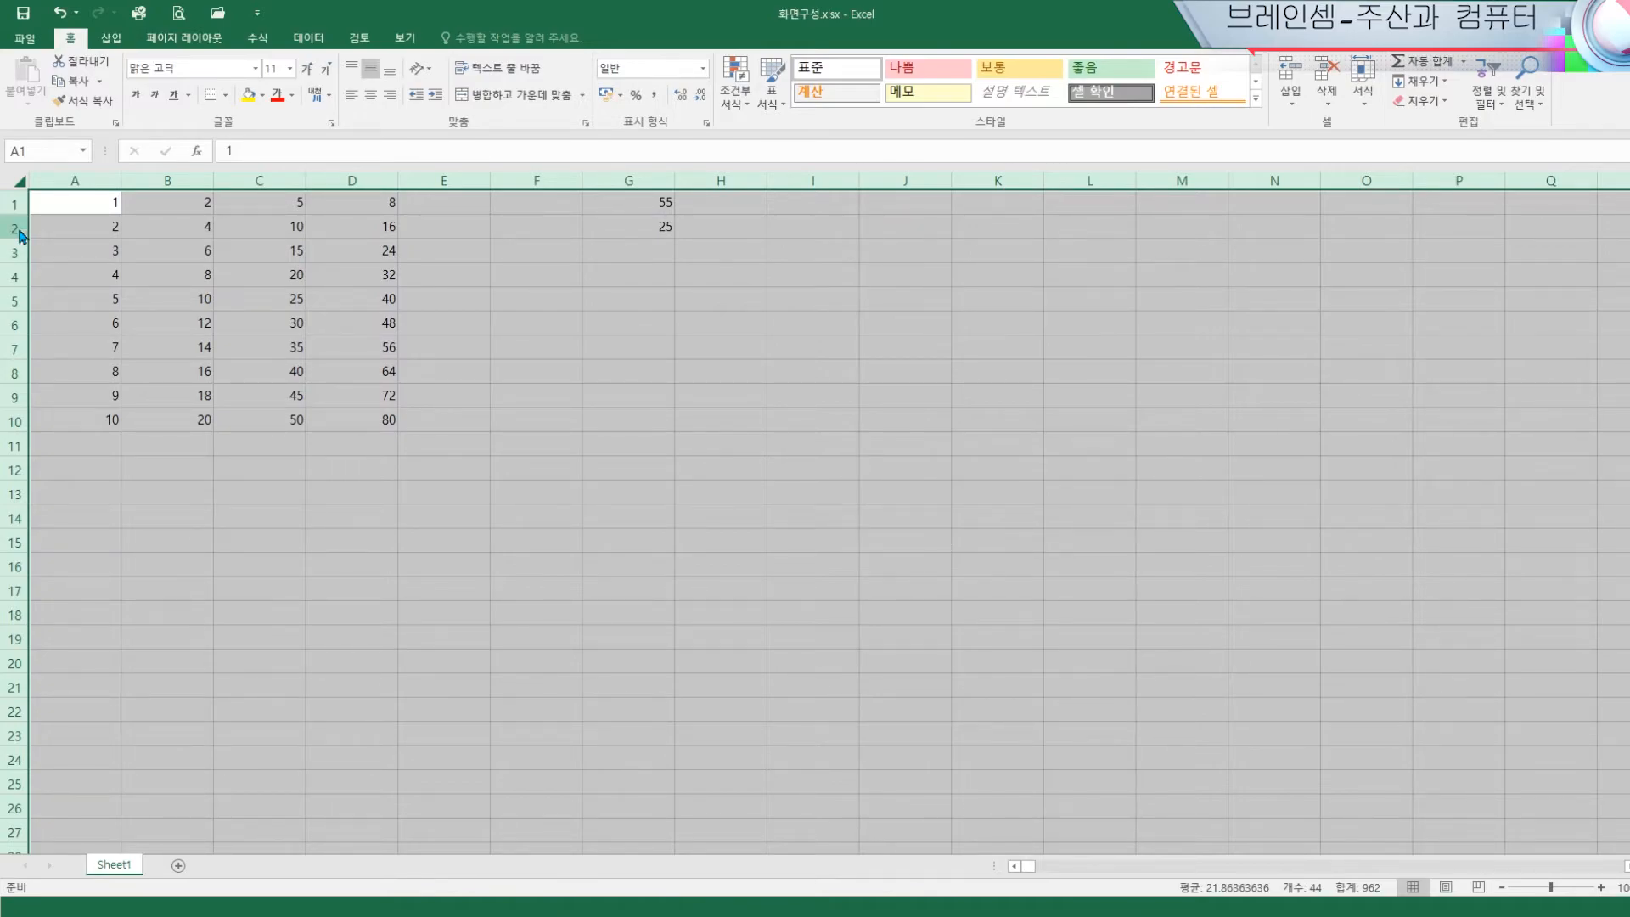
# Set the row height of all rows in the sheet to exactly 25
pyautogui.rightClick(14, 227)
pyautogui.click(93, 436)
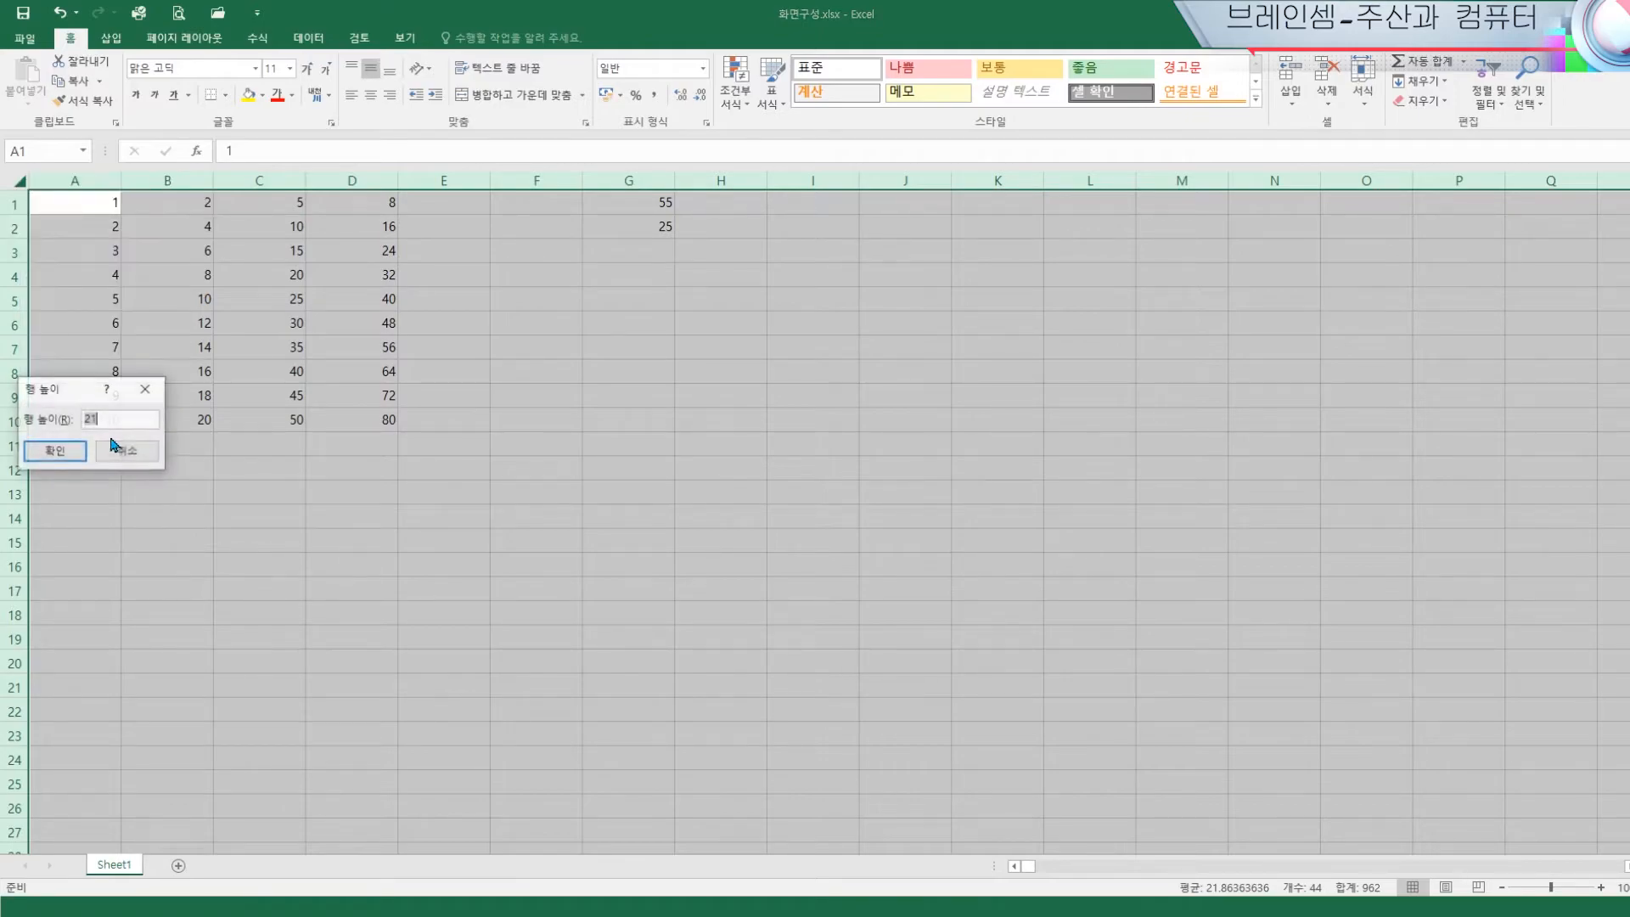
pyautogui.moveTo(68, 391); pyautogui.dragTo(604, 325)
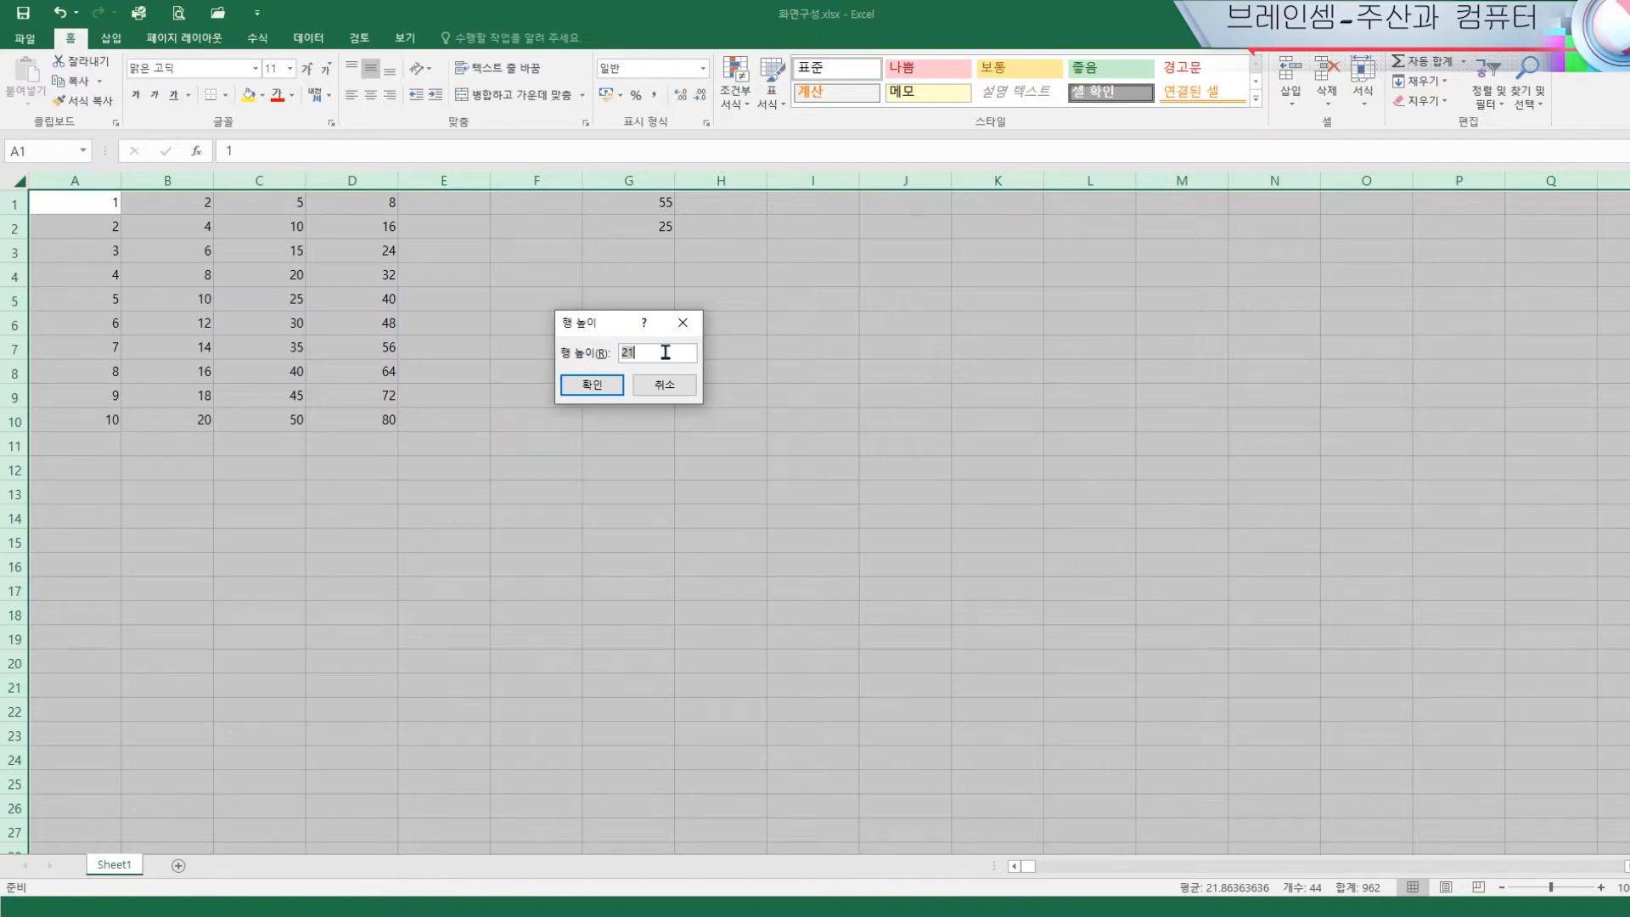
pyautogui.write('2')
pyautogui.press('Return')
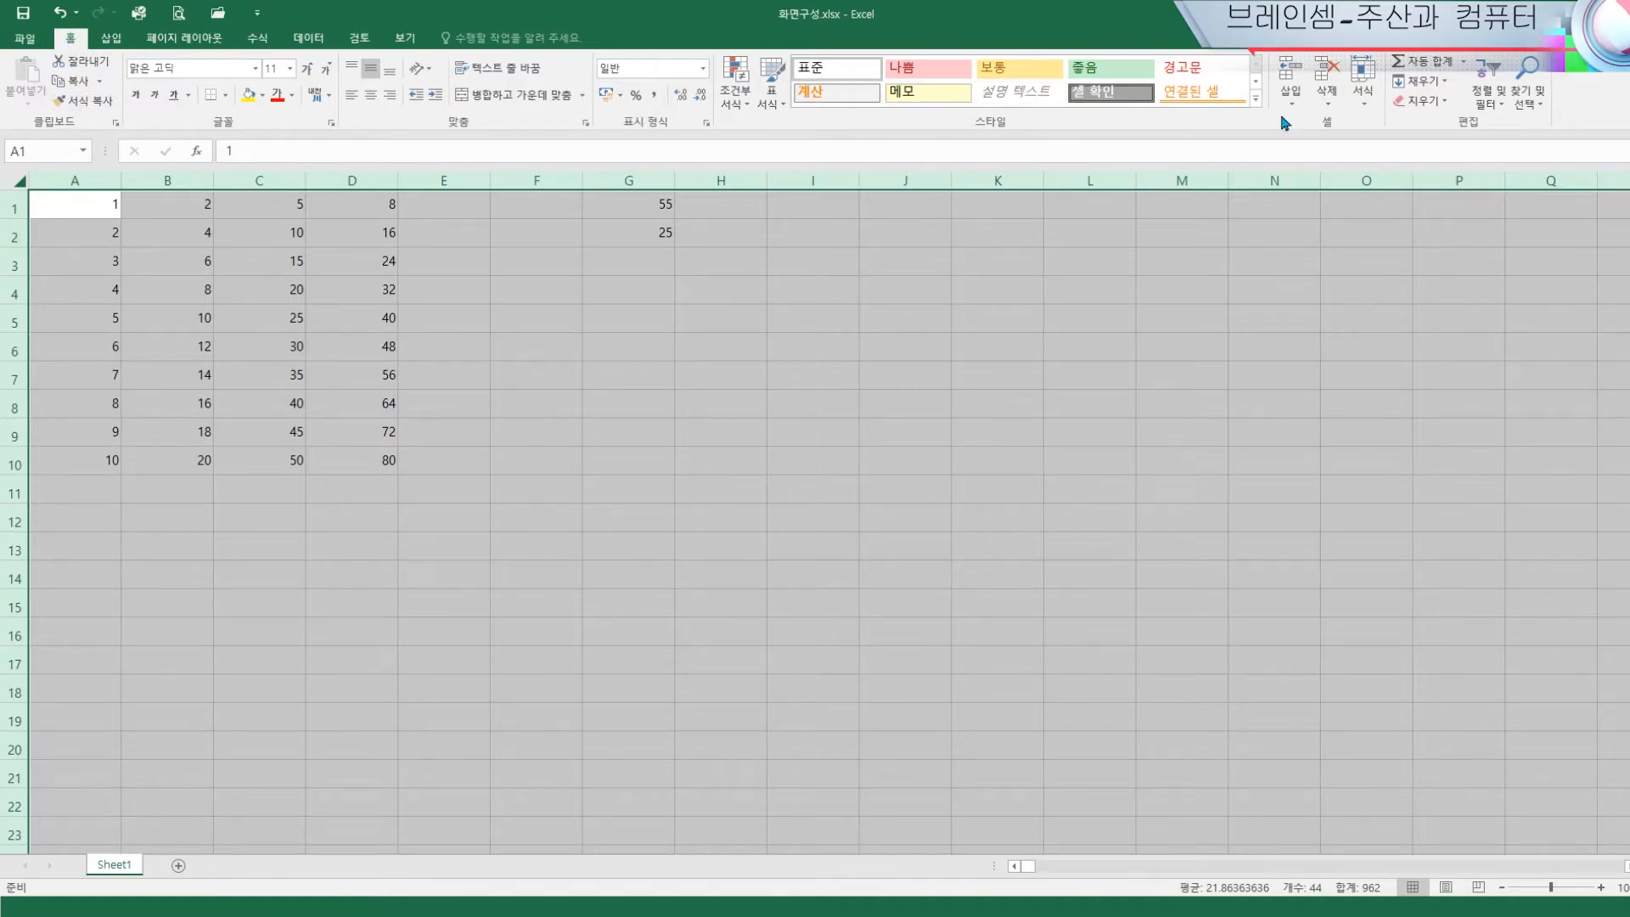
# Increase the height of all rows in the sheet by entering a larger row height, and clear the sheet selection
pyautogui.click(1367, 109)
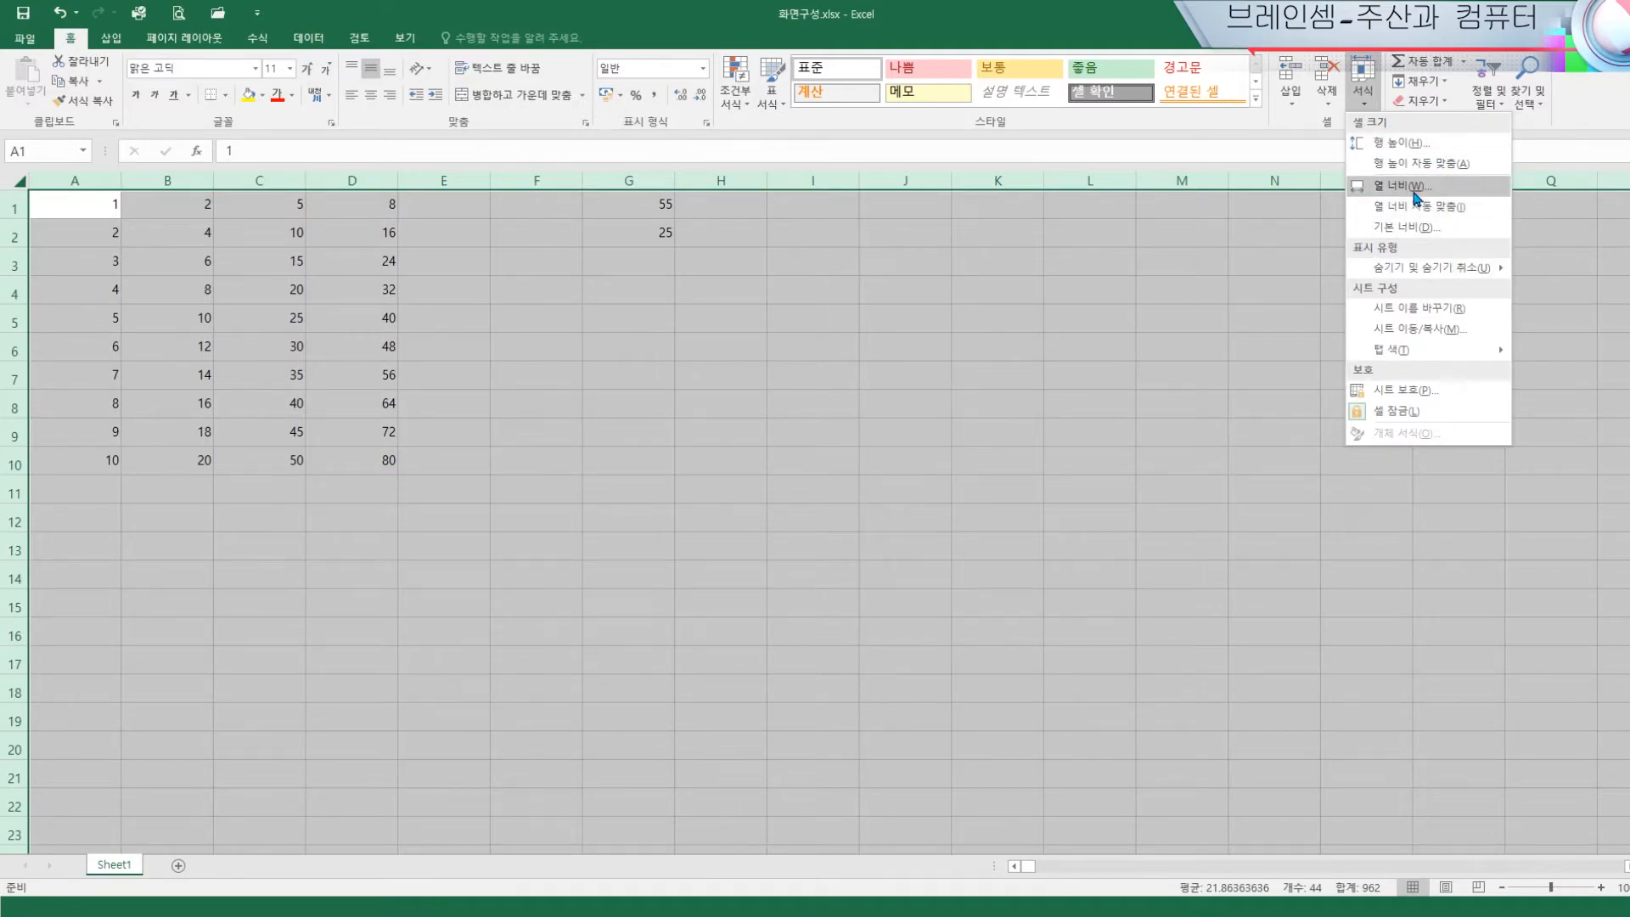
pyautogui.click(1403, 146)
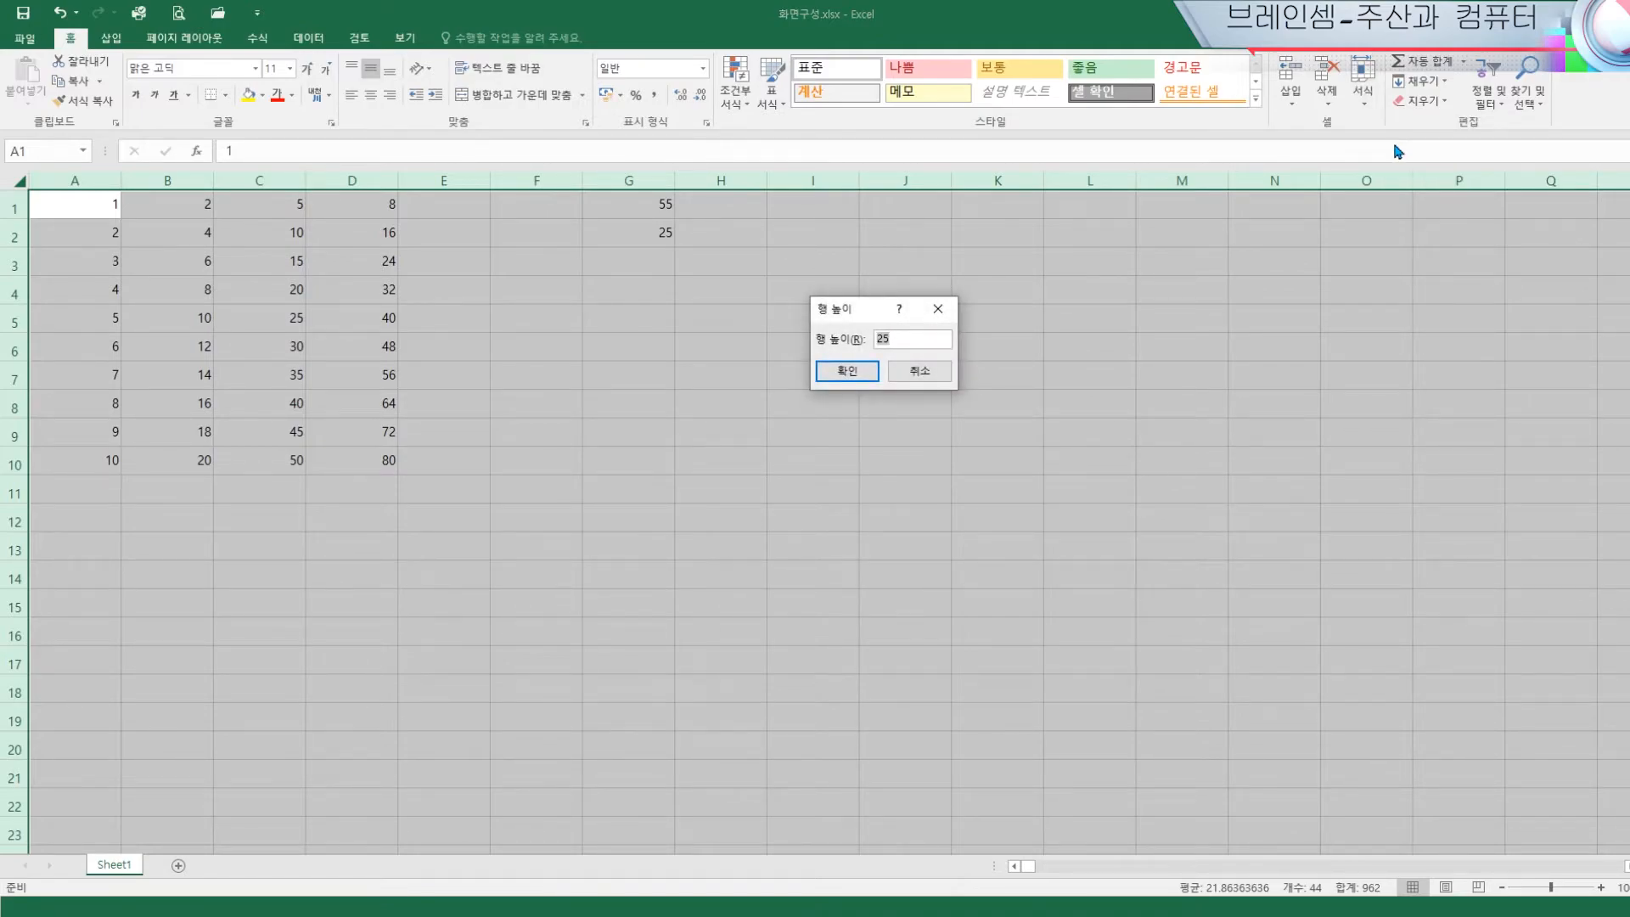
pyautogui.press('Return')
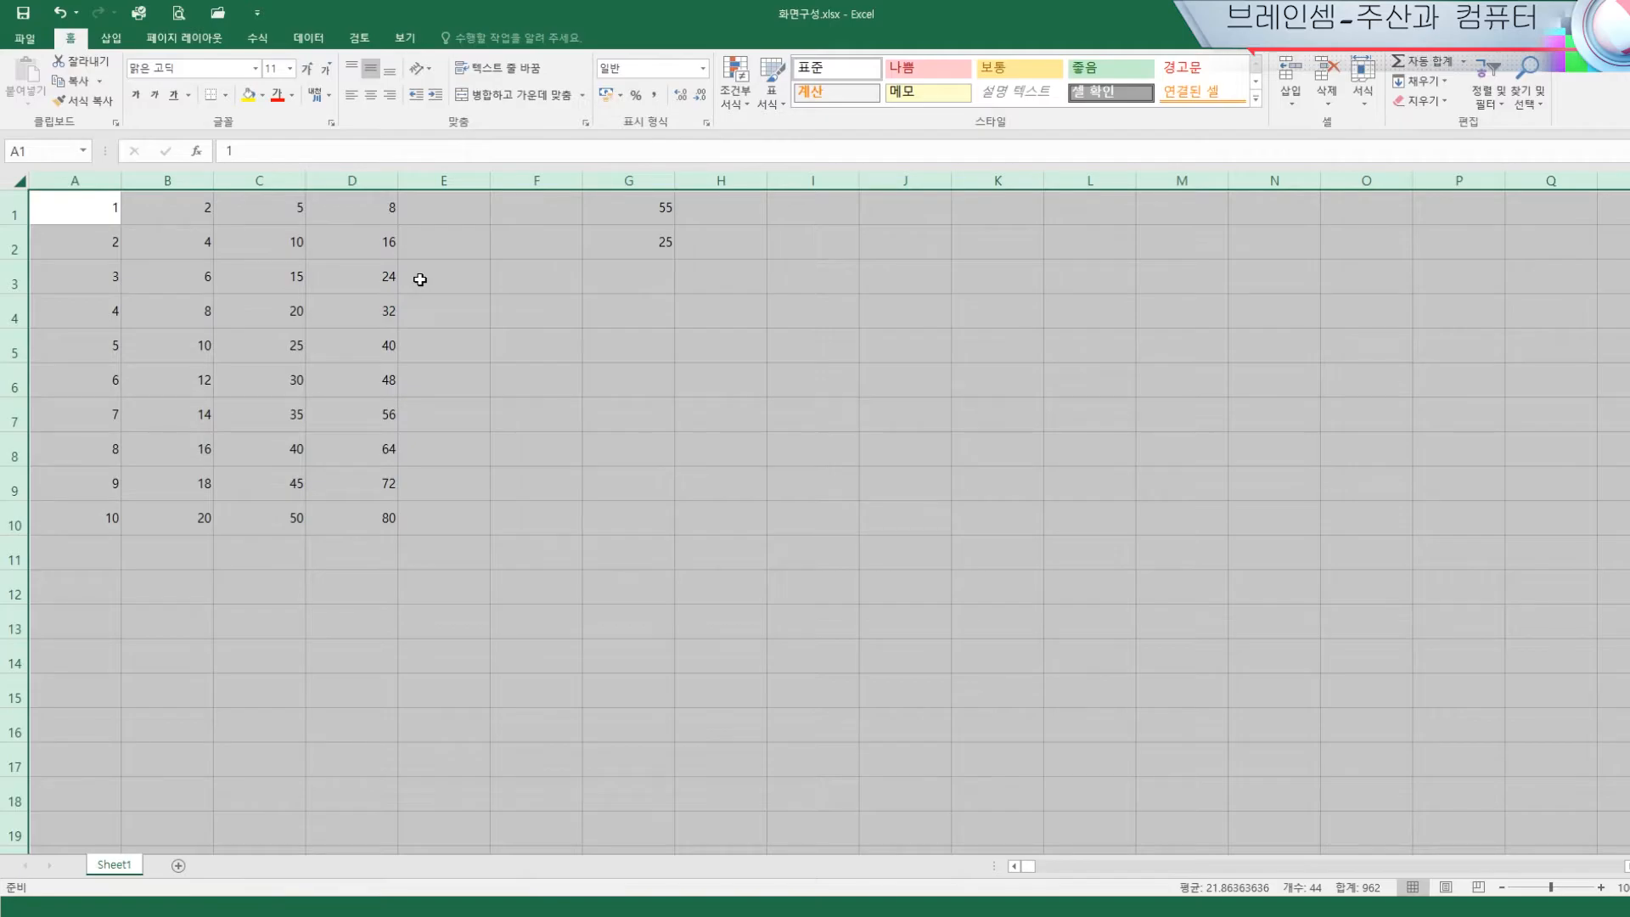
pyautogui.click(604, 334)
# Insert two blank rows above row 5, between the rows starting with 4 and 5
pyautogui.click(15, 321)
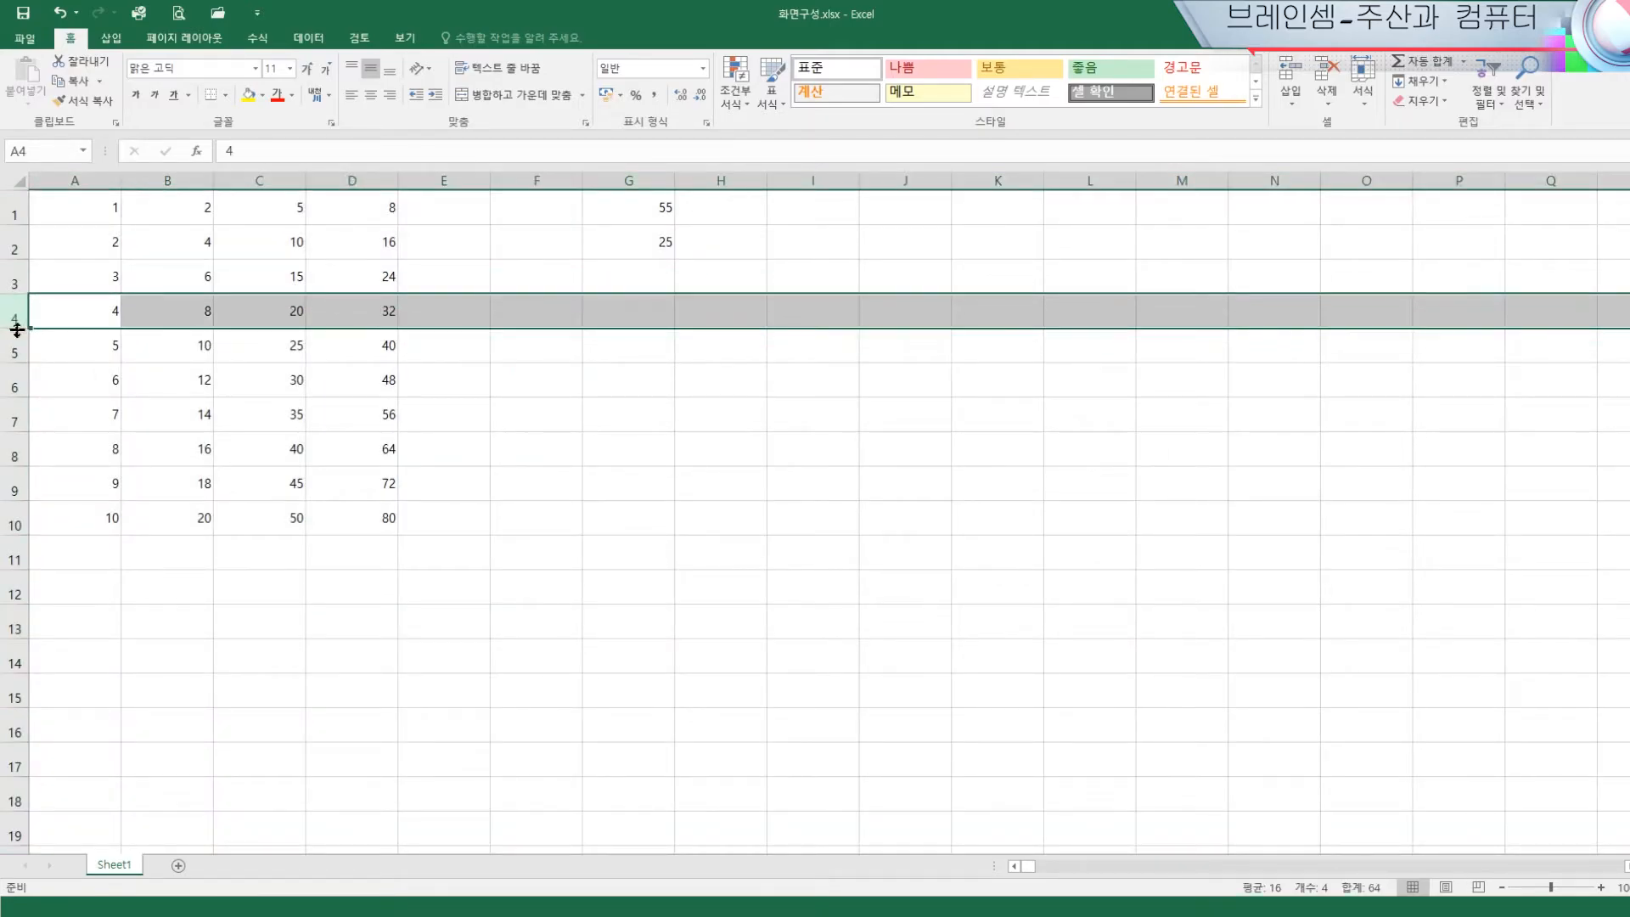
pyautogui.click(13, 349)
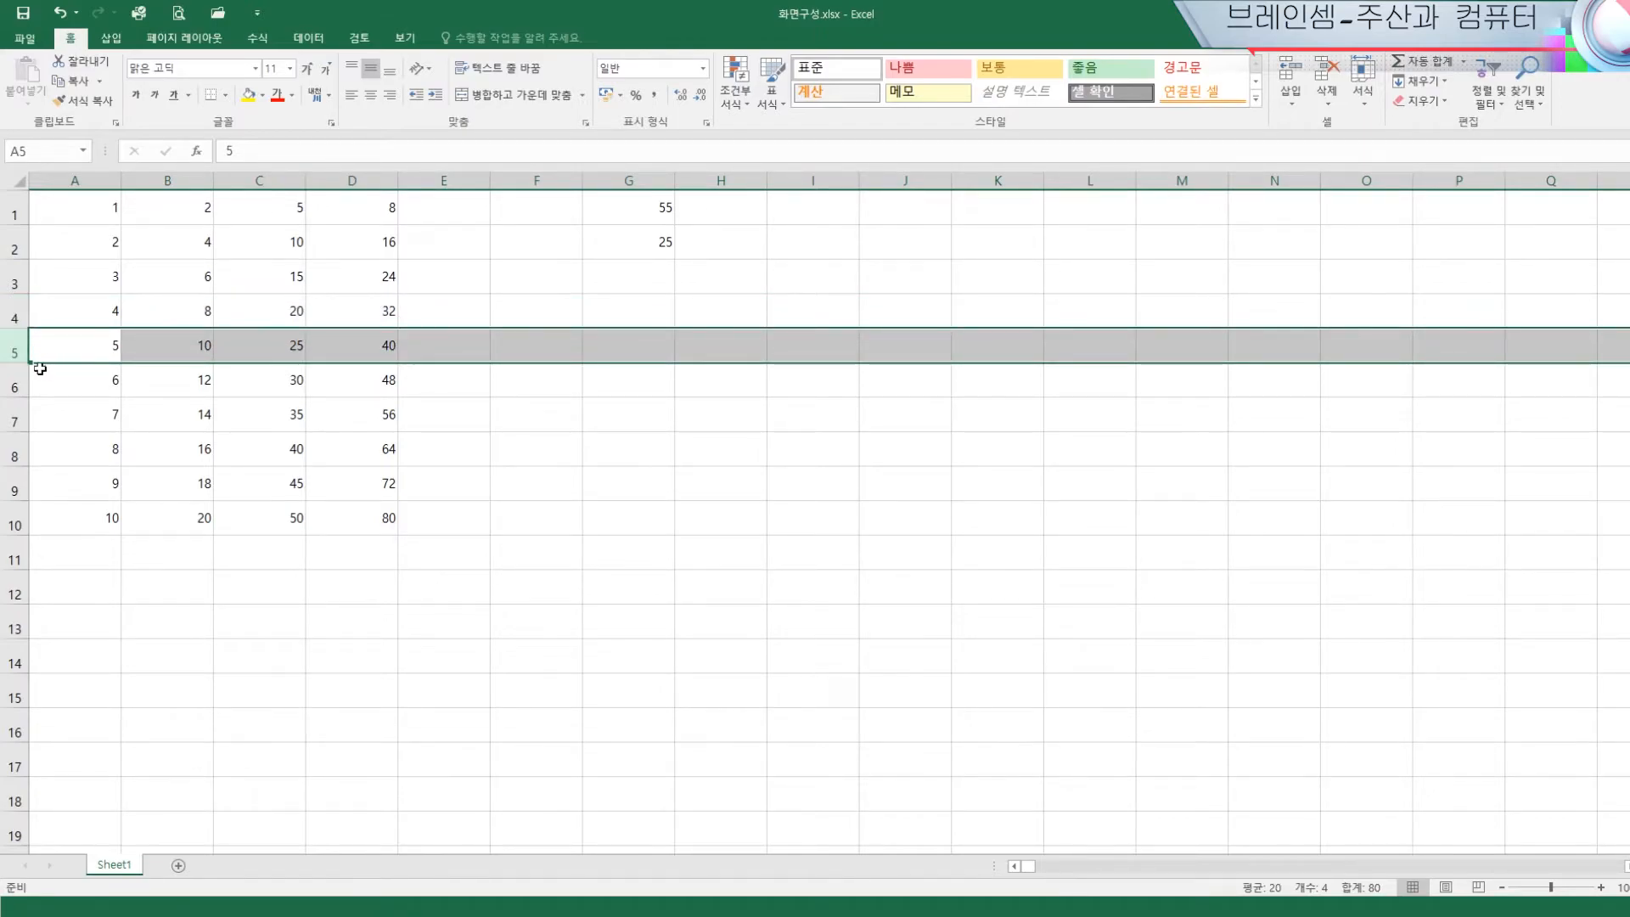
pyautogui.moveTo(16, 348); pyautogui.dragTo(17, 380)
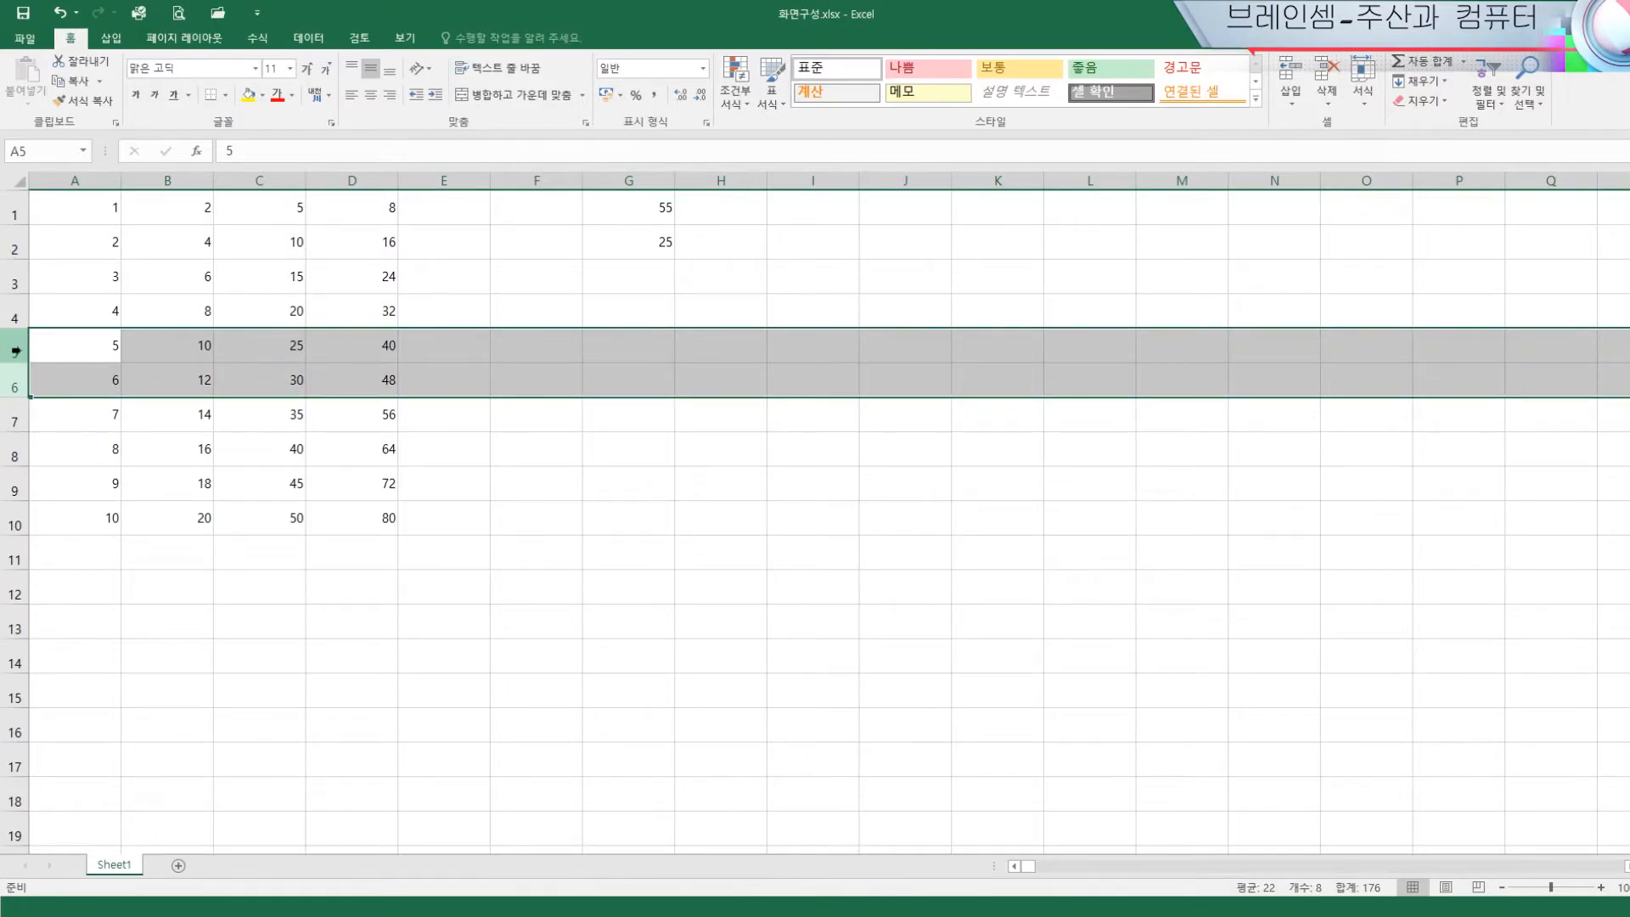
pyautogui.rightClick(15, 350)
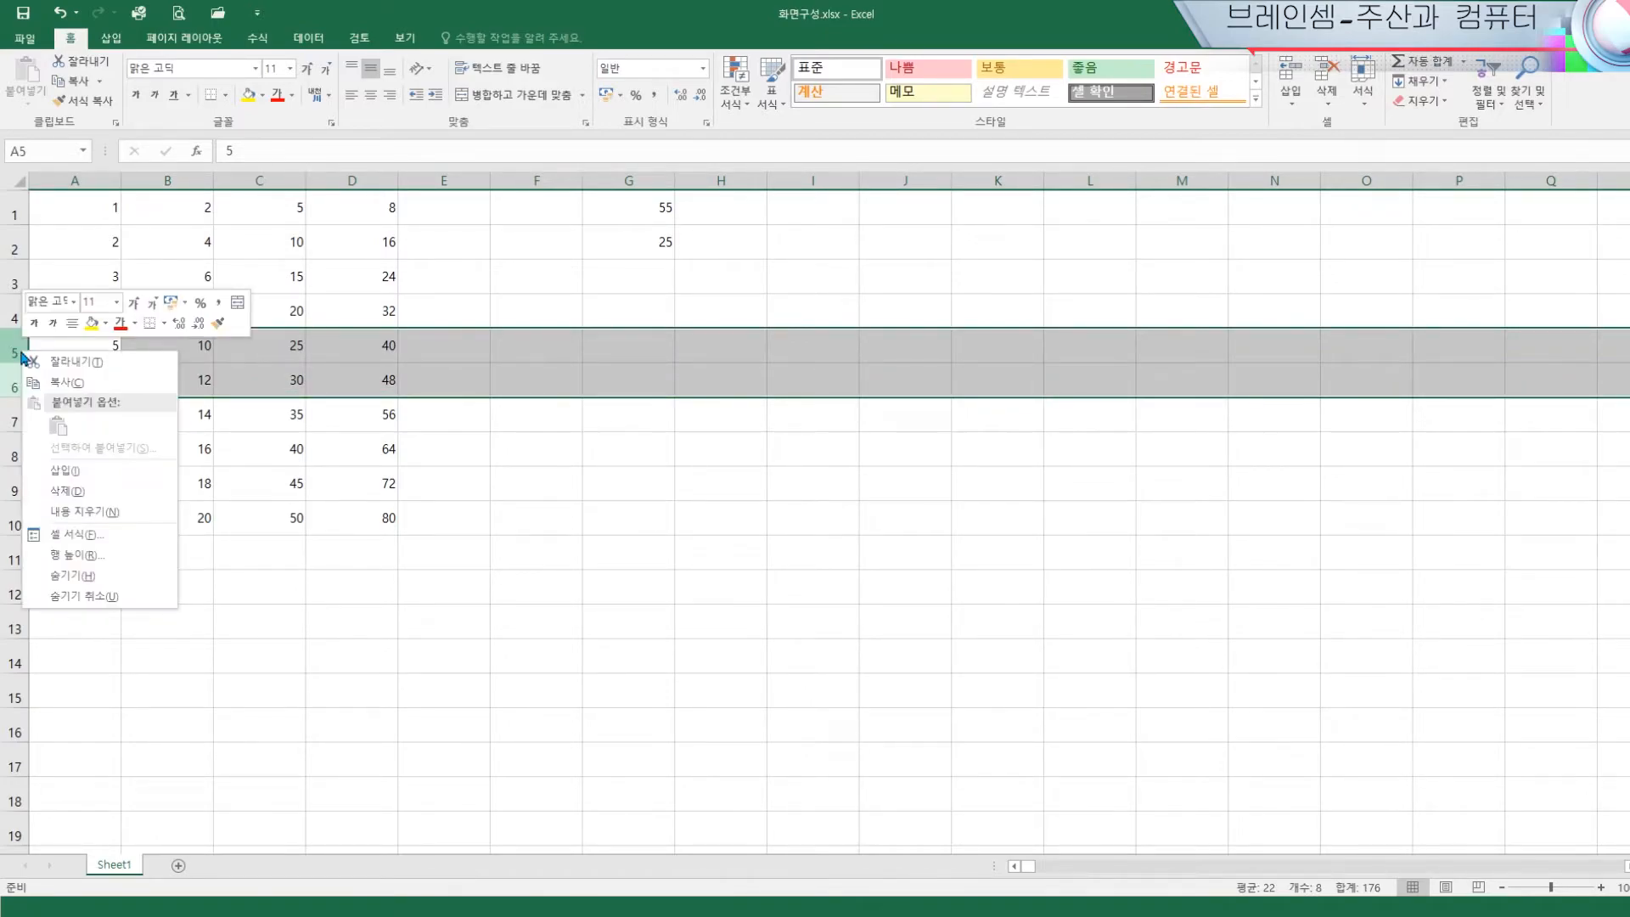
pyautogui.click(69, 472)
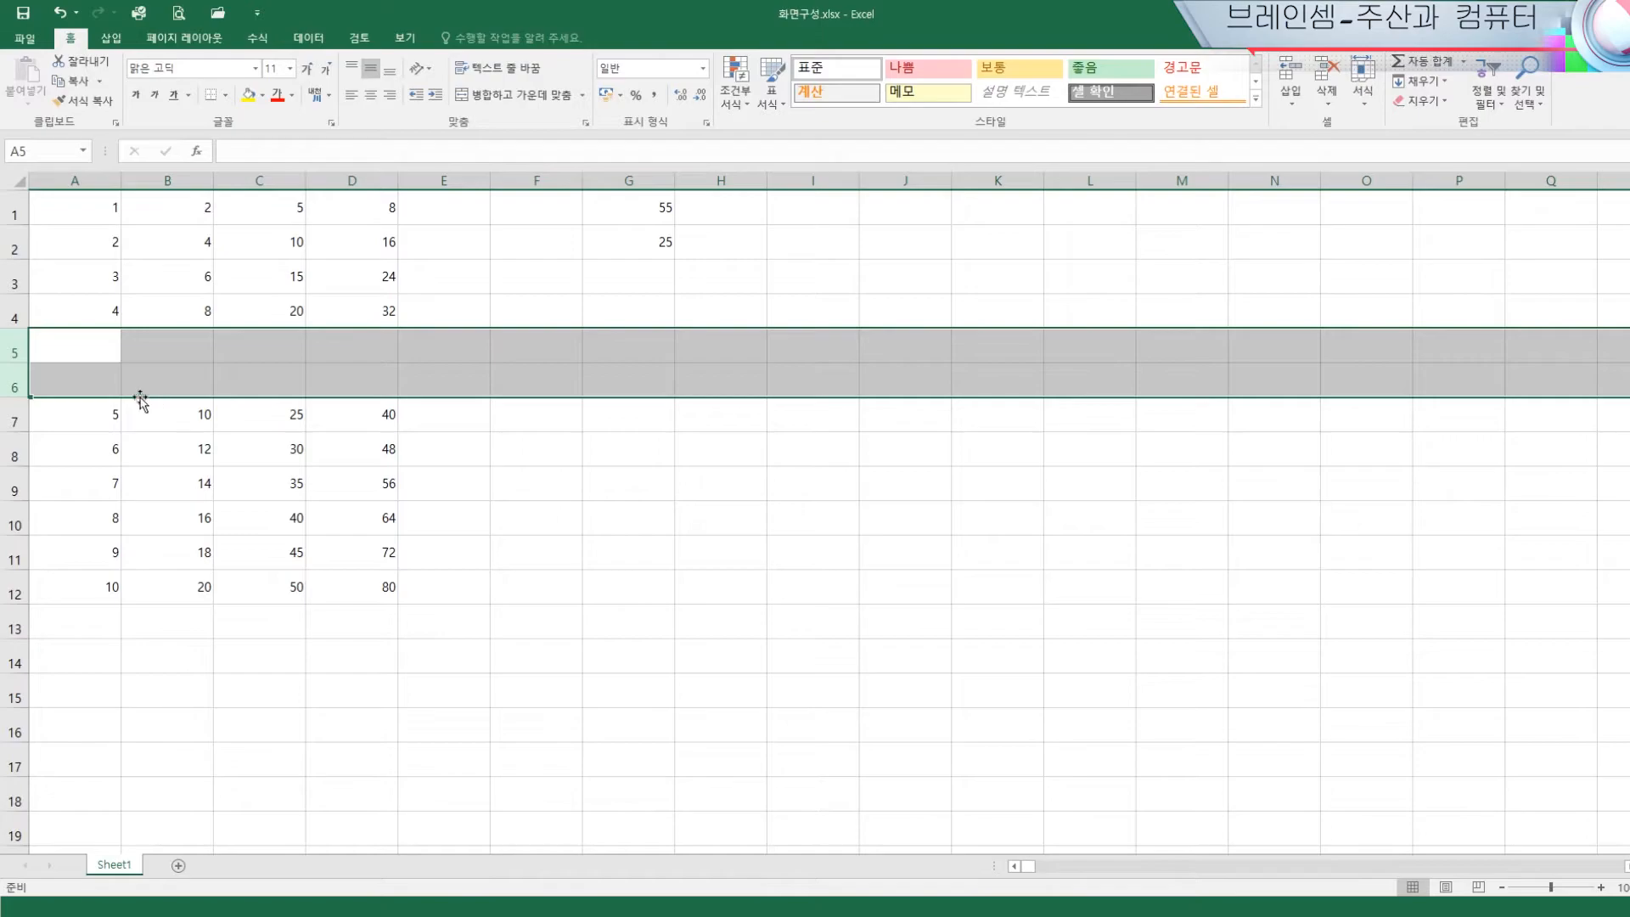
pyautogui.click(674, 429)
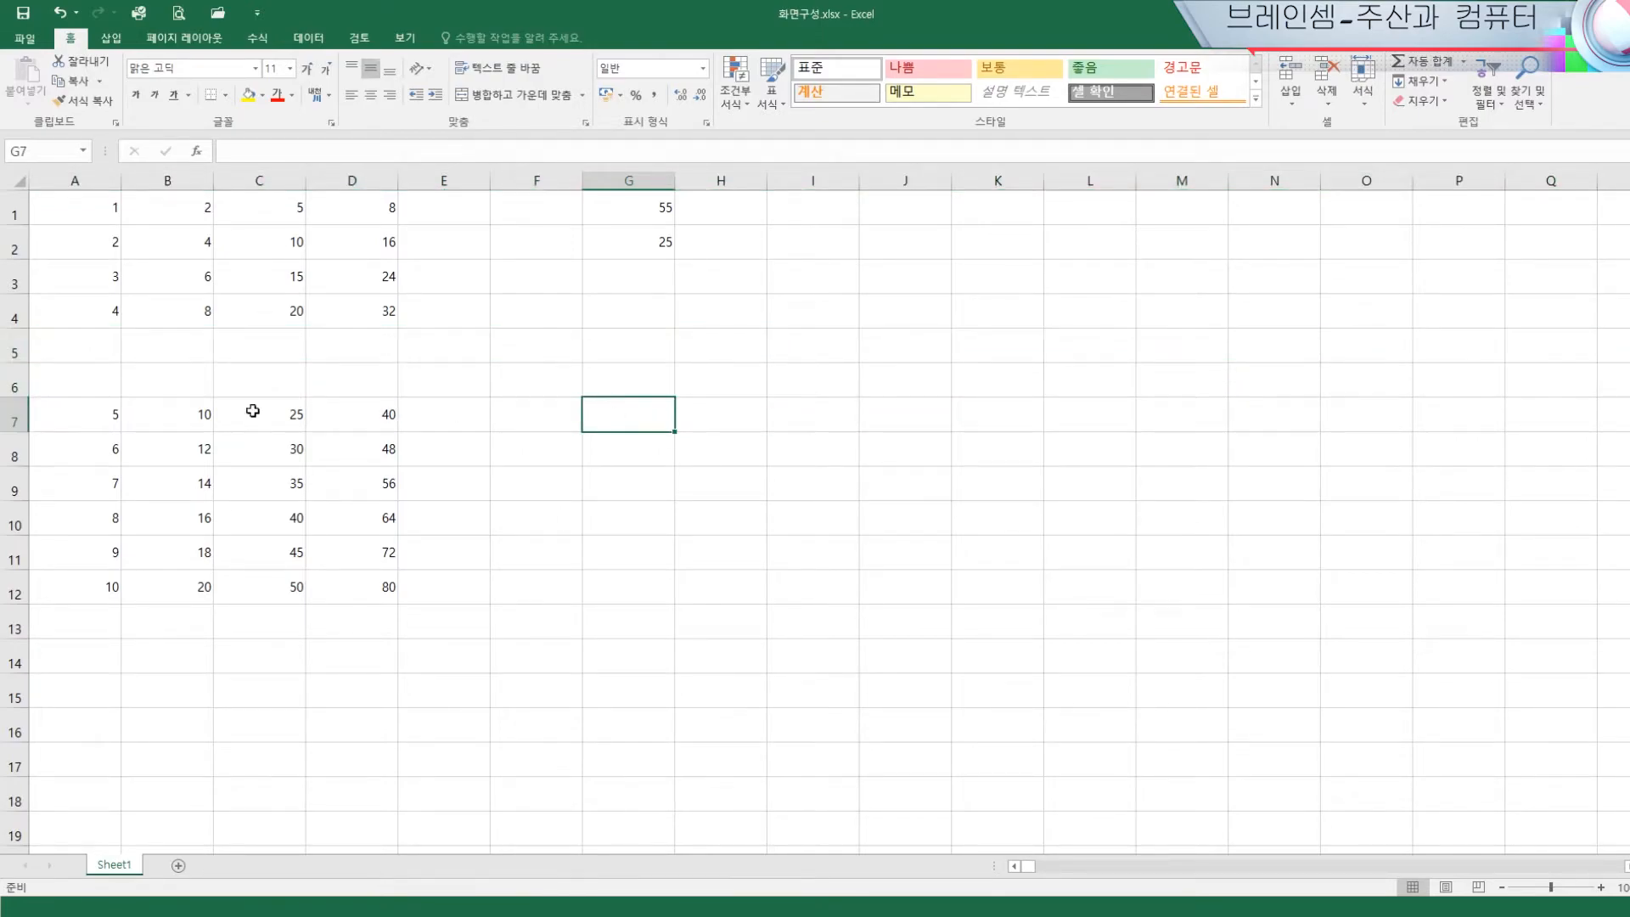
# Delete the two blank rows 5 and 6
pyautogui.click(15, 344)
pyautogui.click(16, 385)
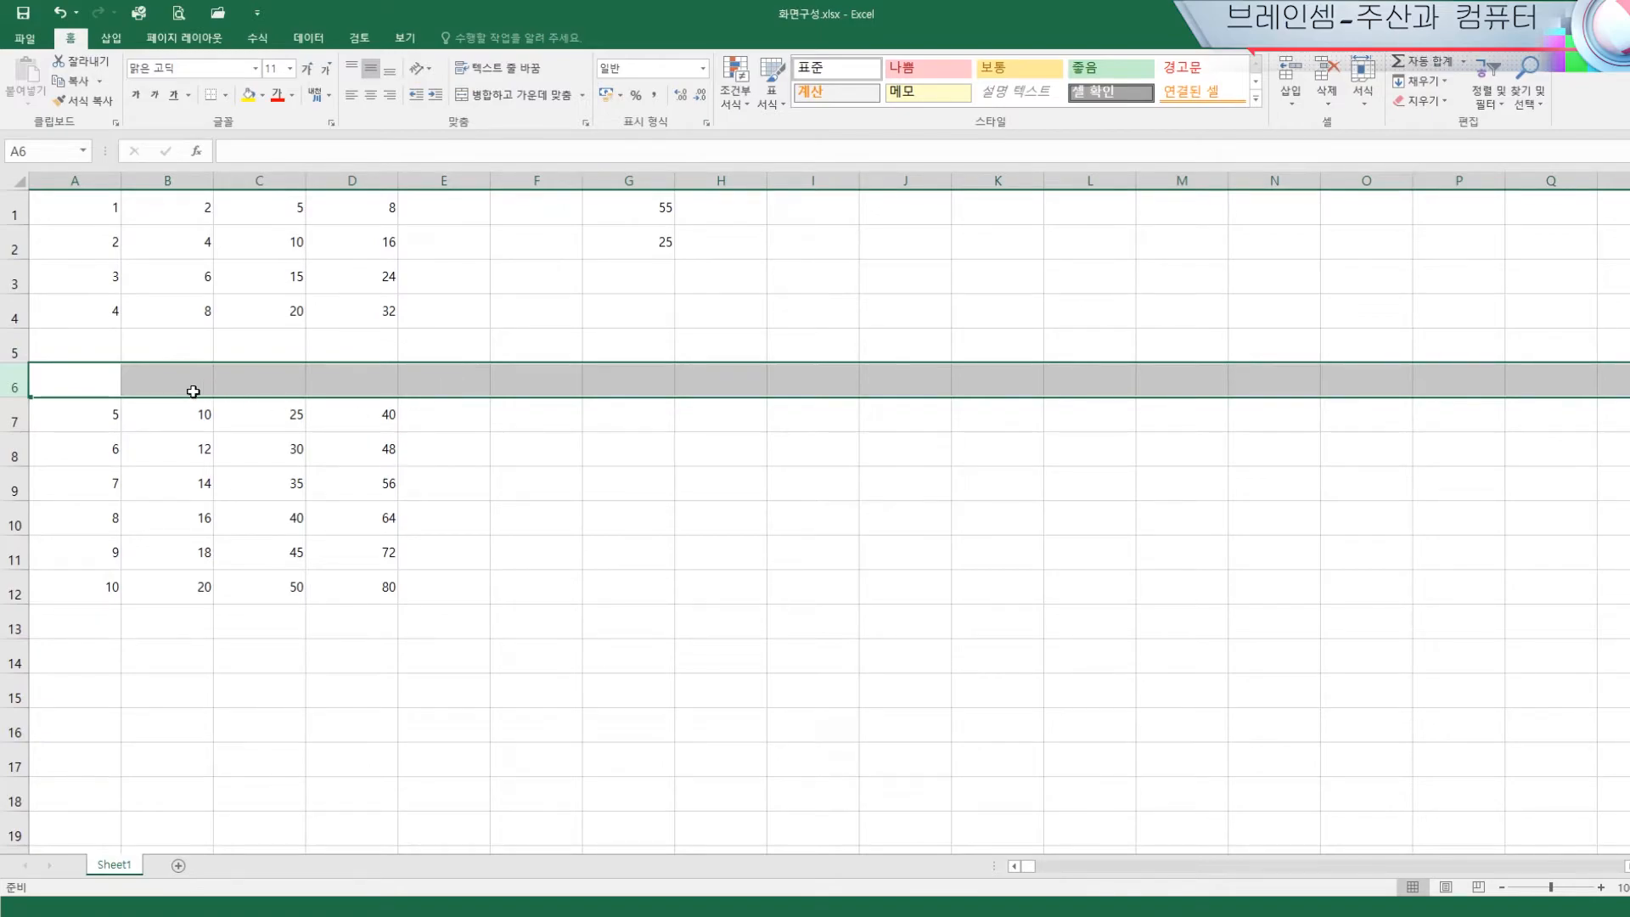
pyautogui.moveTo(19, 348); pyautogui.dragTo(16, 374)
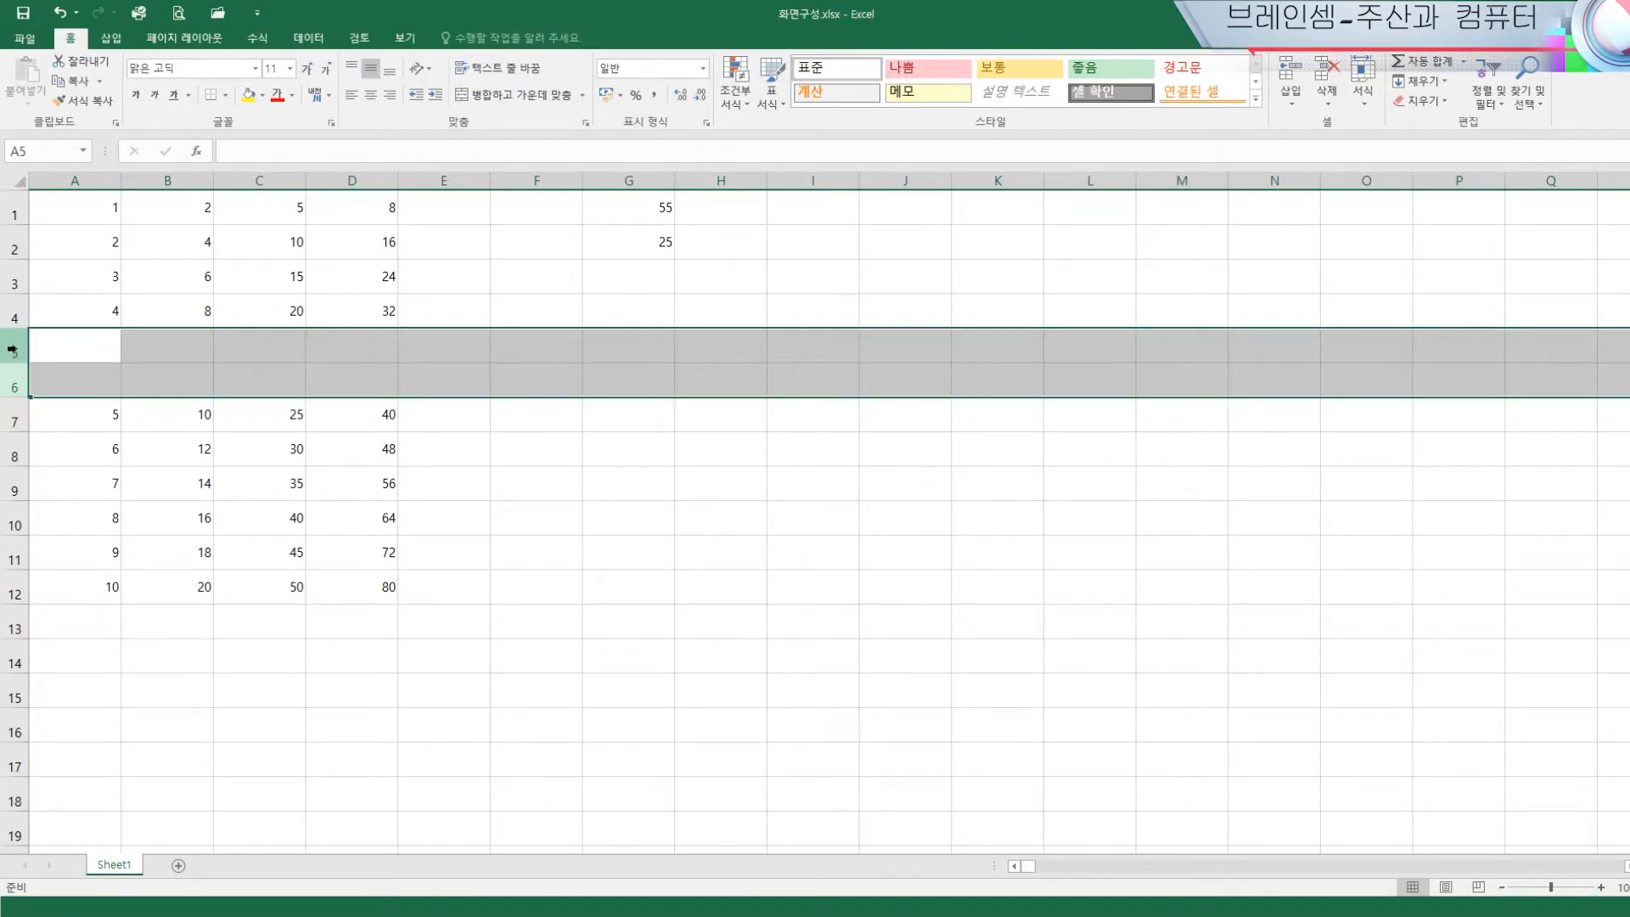
pyautogui.rightClick(16, 356)
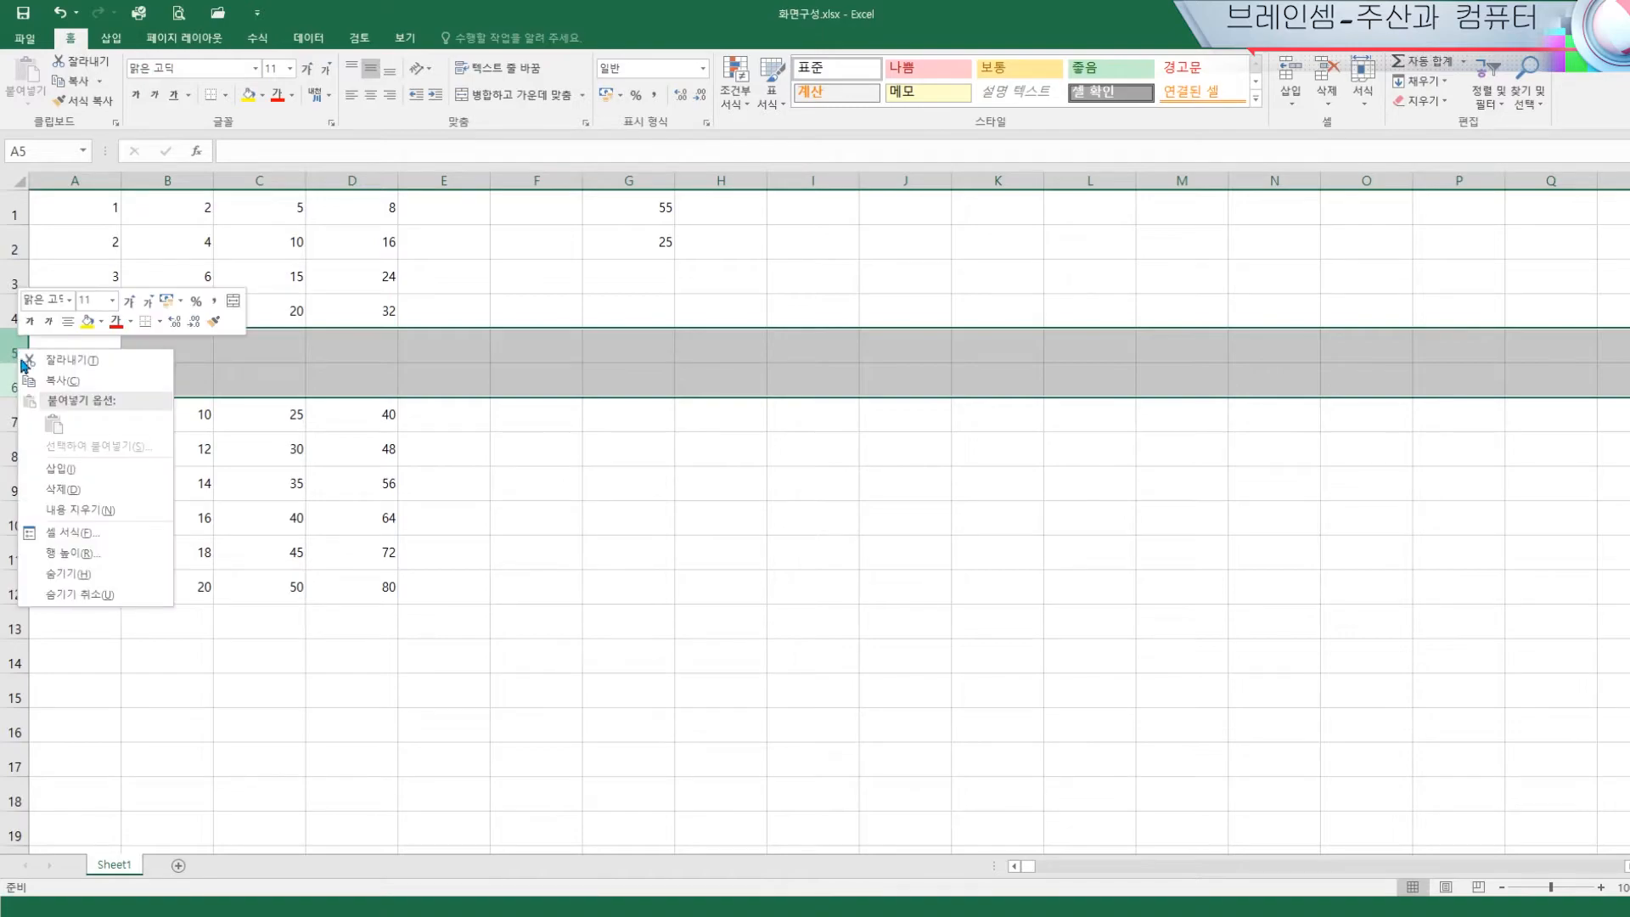
pyautogui.click(67, 489)
pyautogui.click(512, 486)
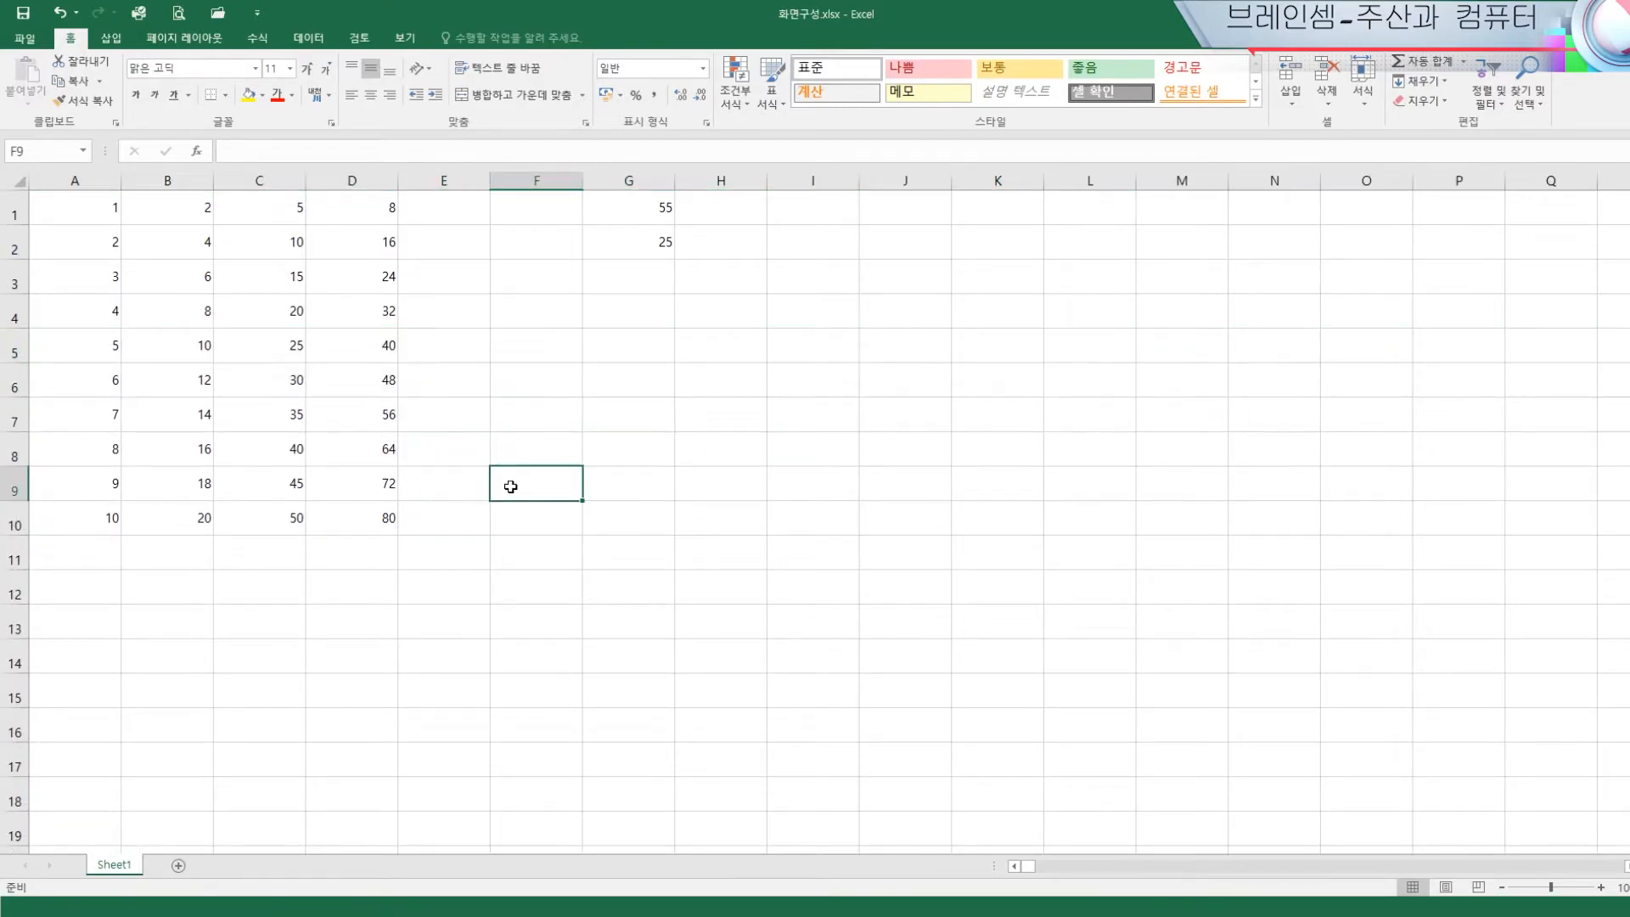
# Insert an entire blank row above row 5 using the insert options of cell A5
pyautogui.click(15, 348)
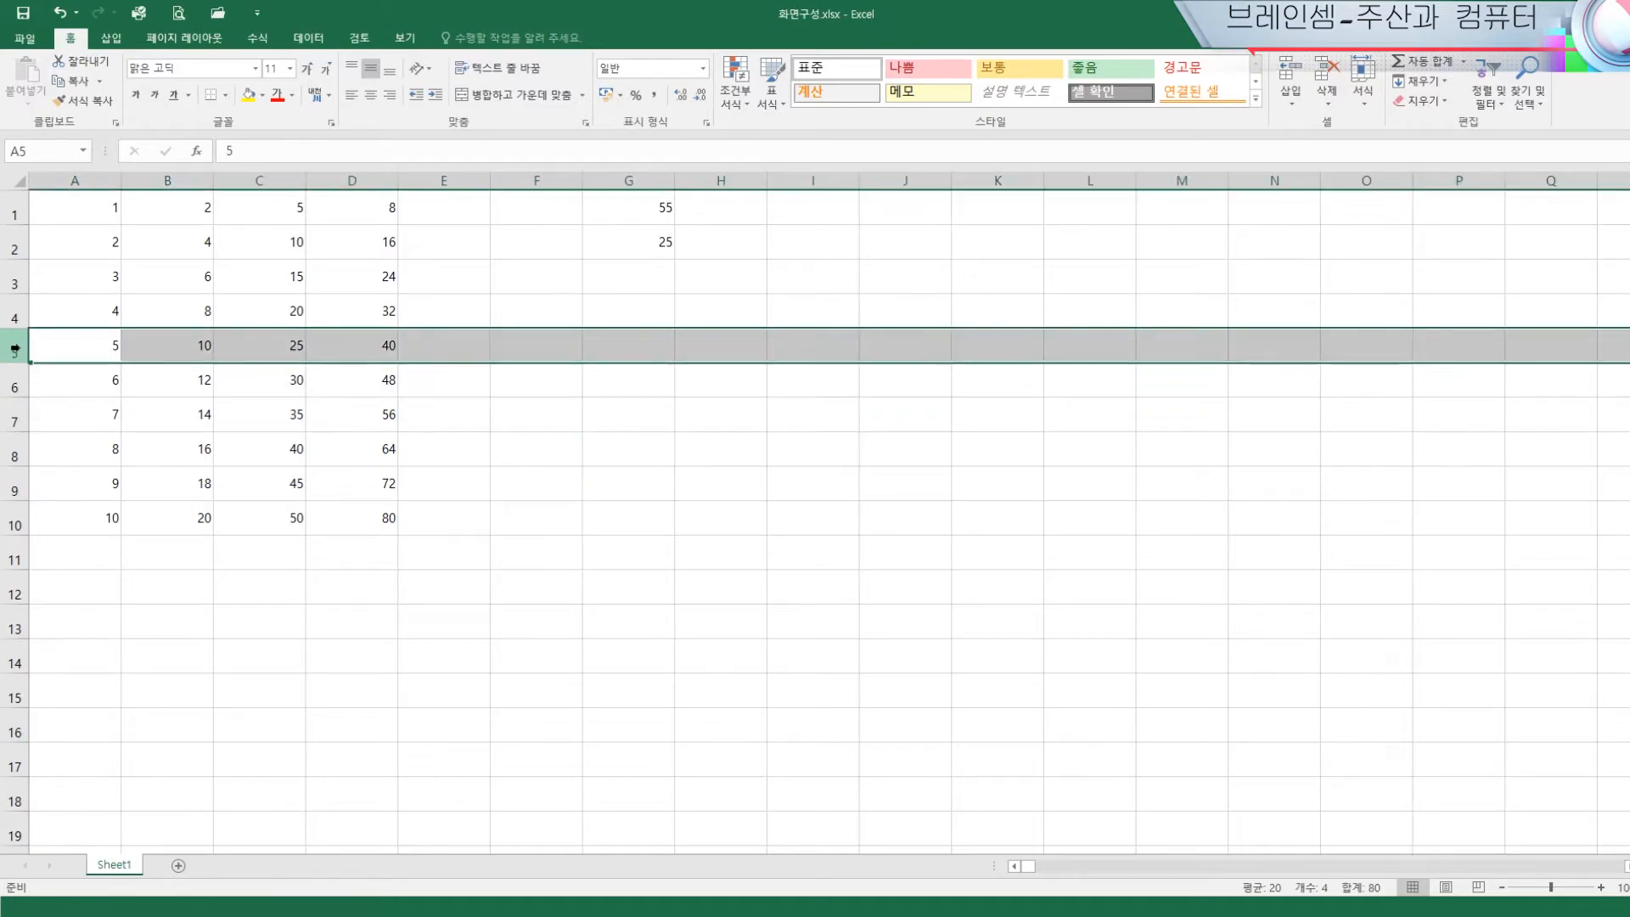
pyautogui.click(178, 443)
pyautogui.click(89, 347)
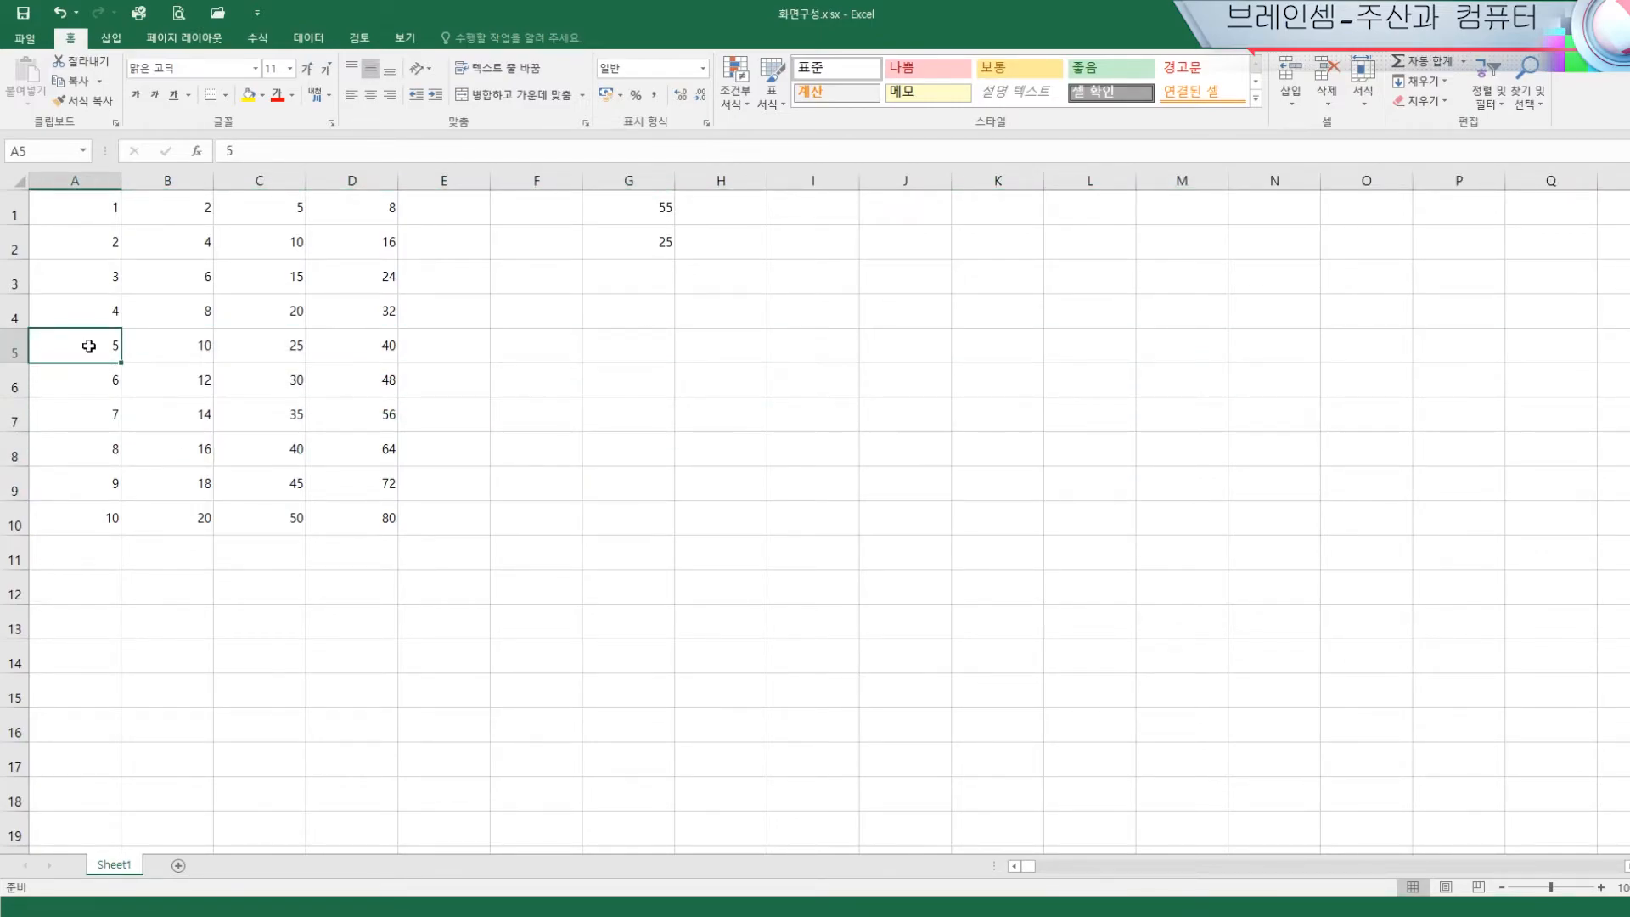
pyautogui.rightClick(89, 346)
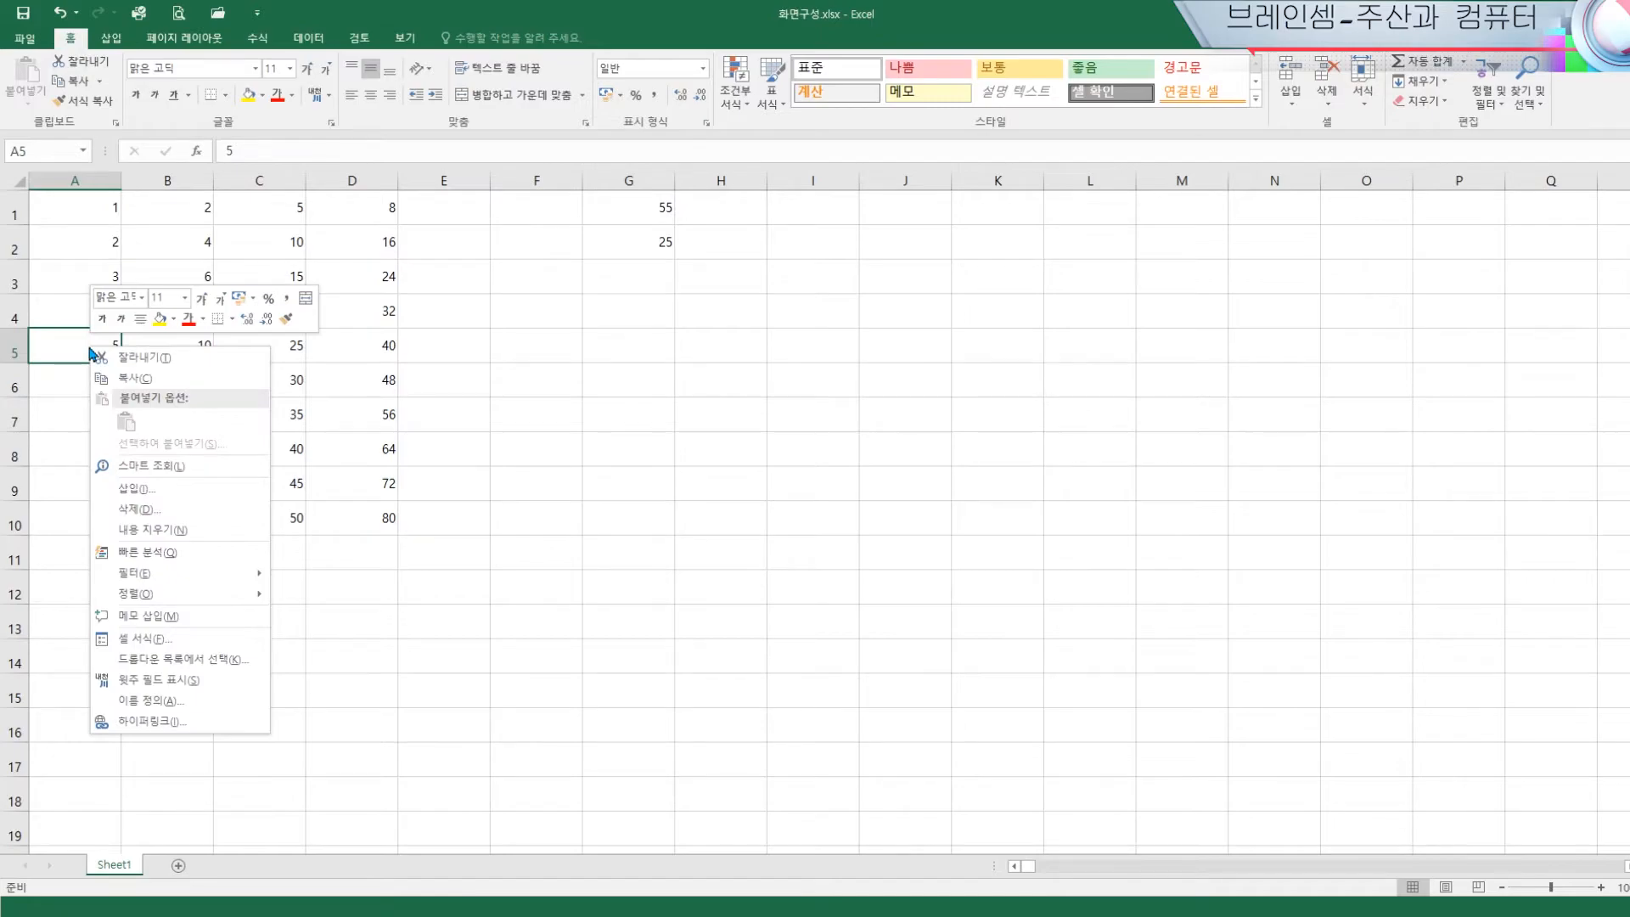
pyautogui.click(148, 491)
pyautogui.moveTo(117, 395); pyautogui.dragTo(545, 313)
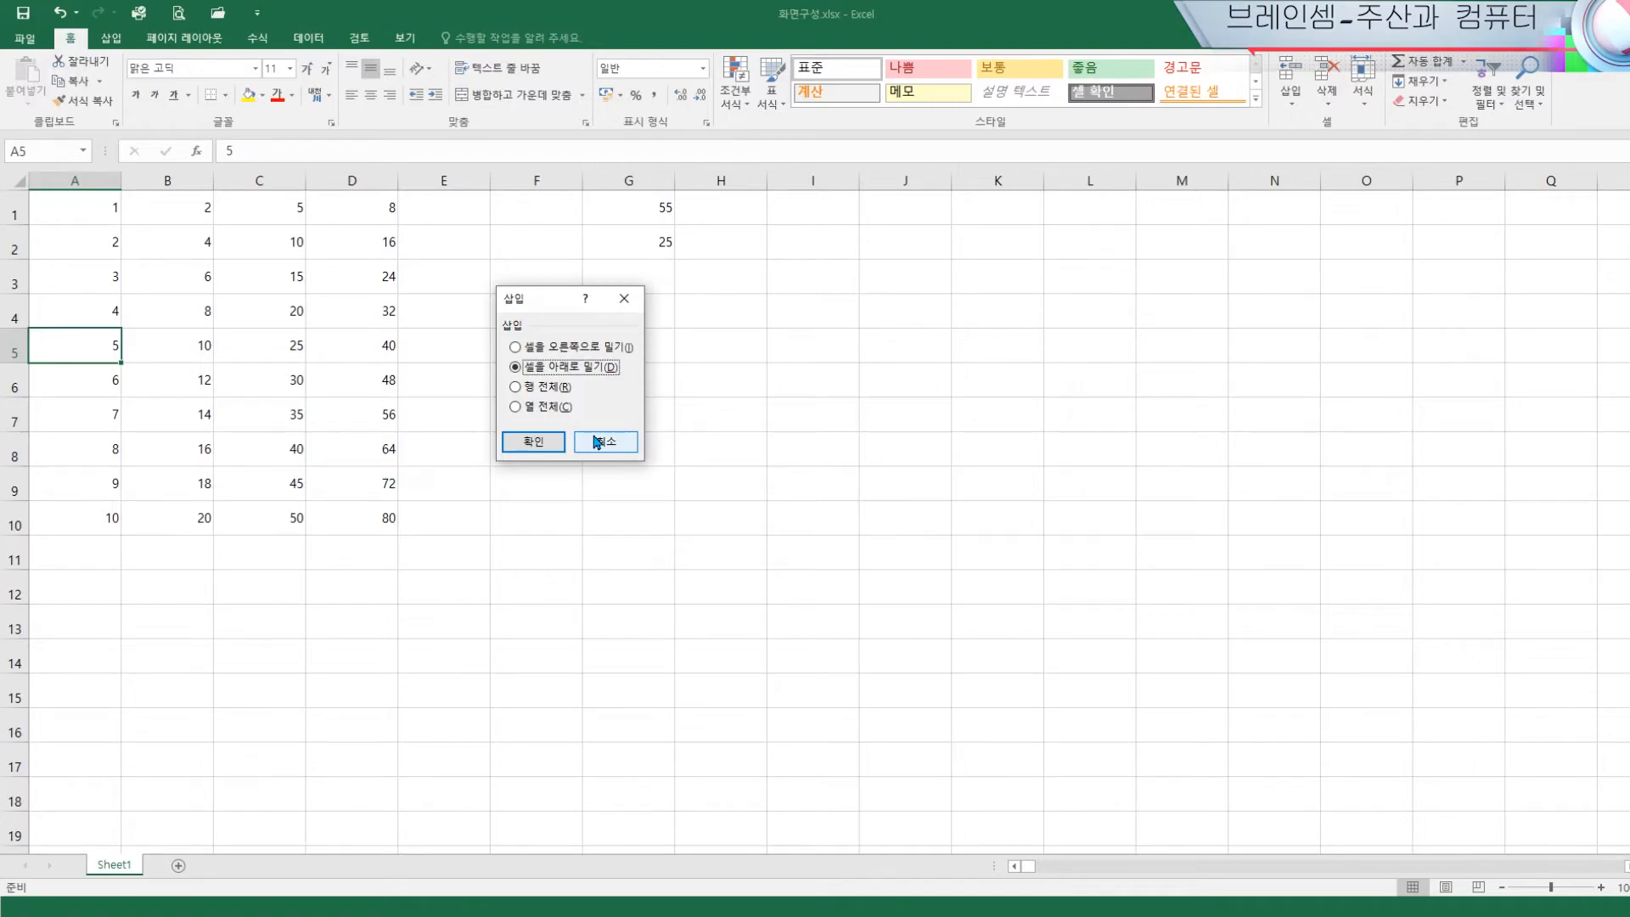
pyautogui.click(515, 388)
pyautogui.click(543, 445)
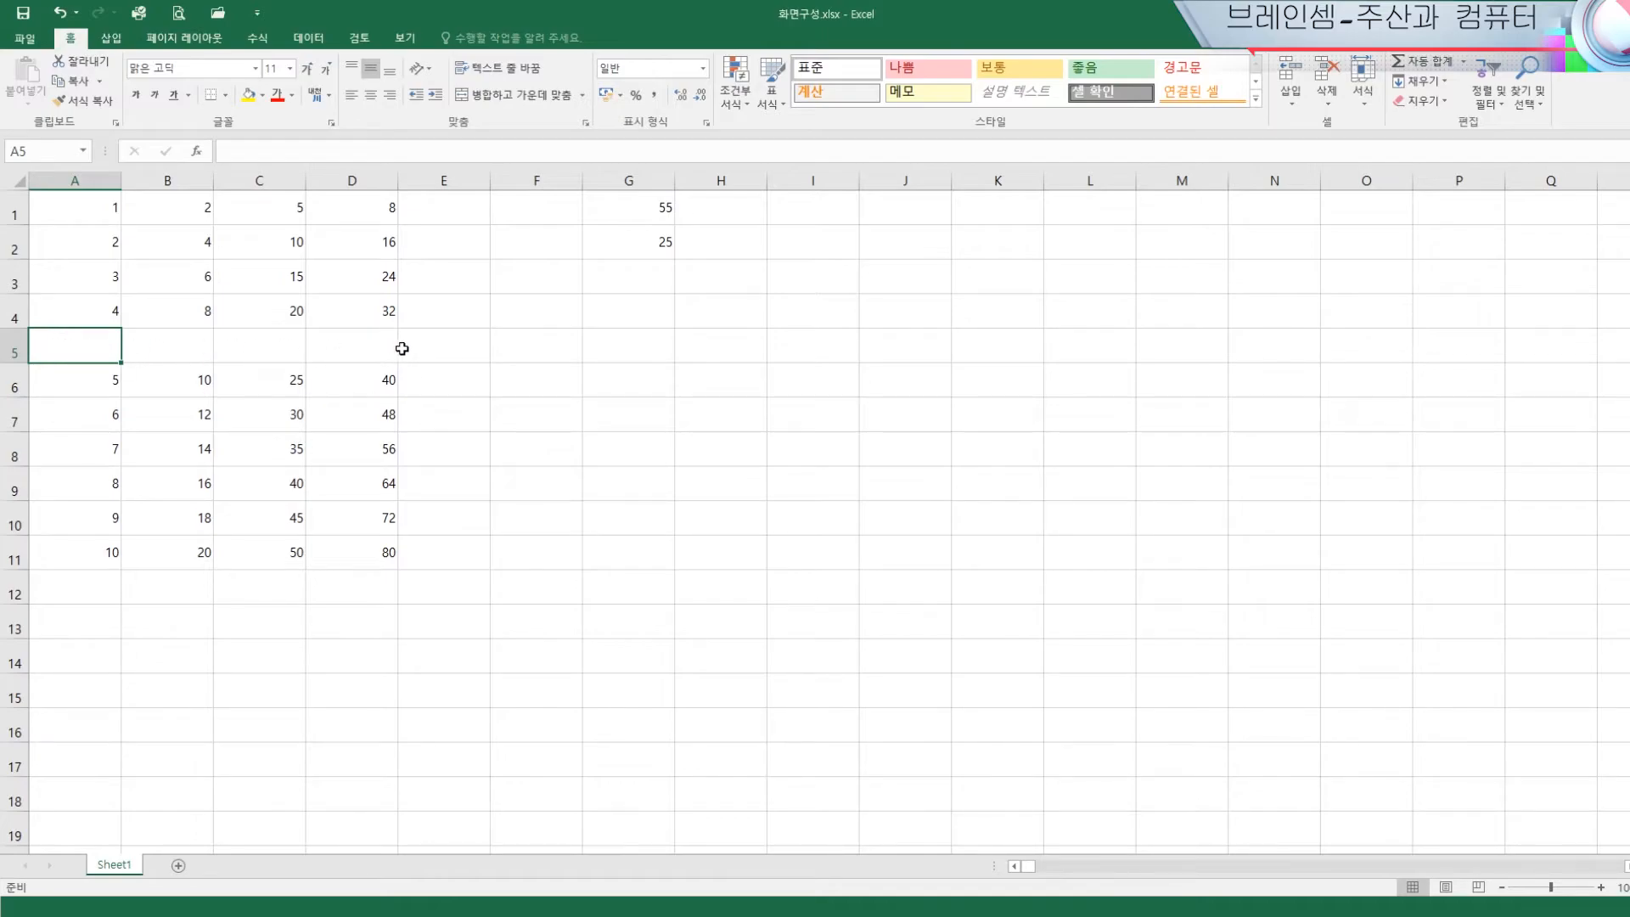
pyautogui.click(168, 349)
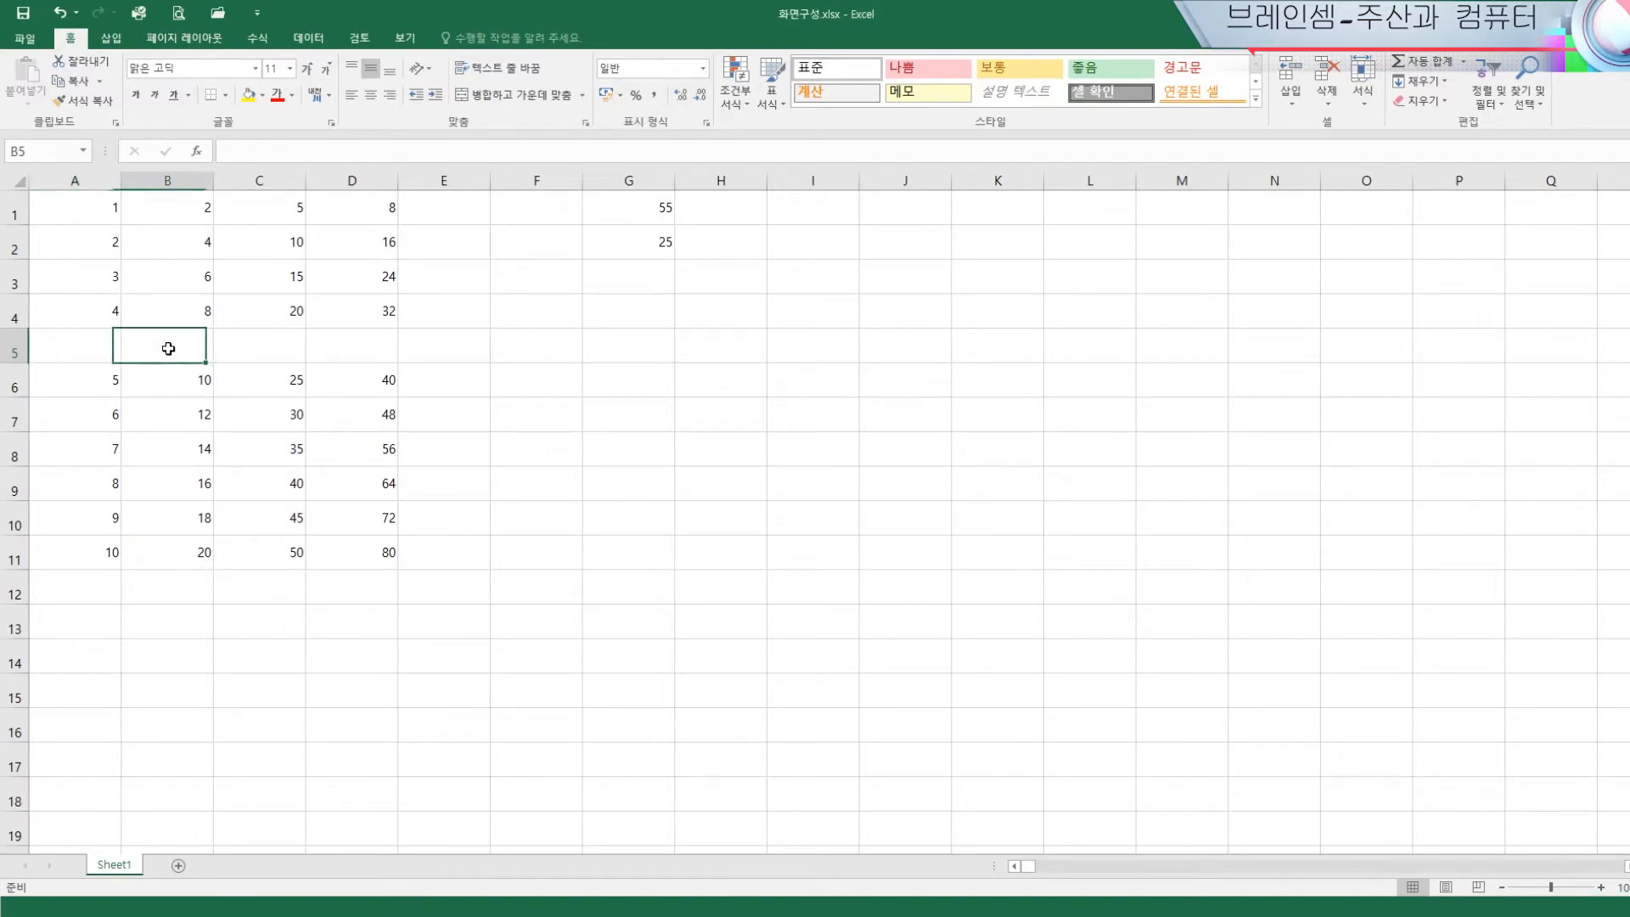
pyautogui.click(281, 344)
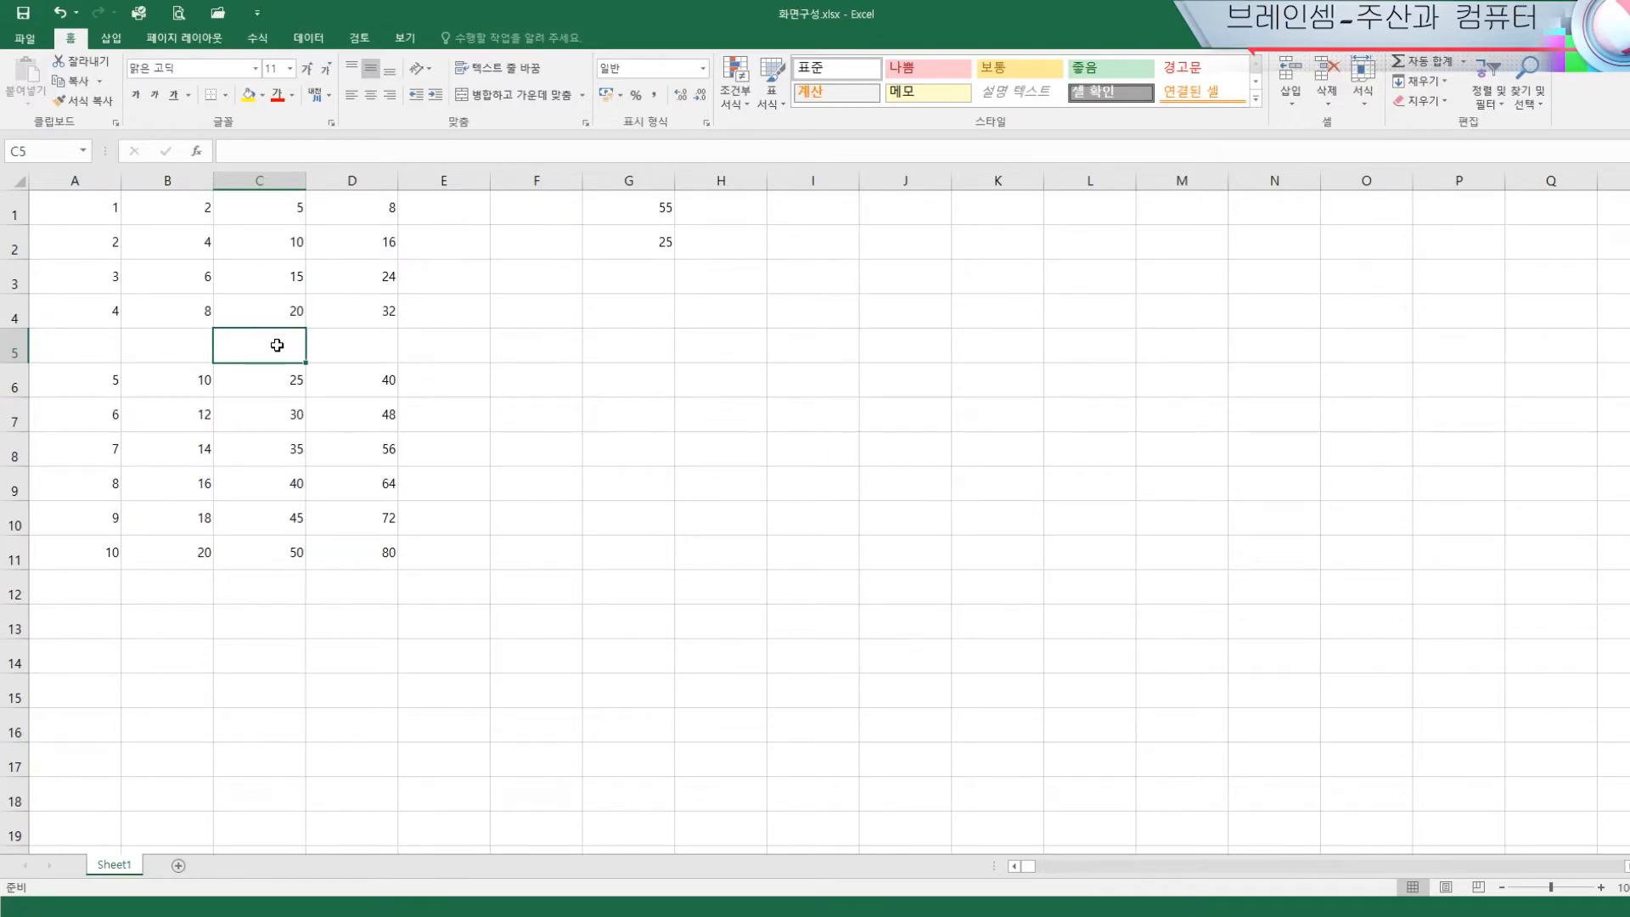
# Insert one more blank row above the empty row 5
pyautogui.click(12, 349)
pyautogui.rightClick(12, 349)
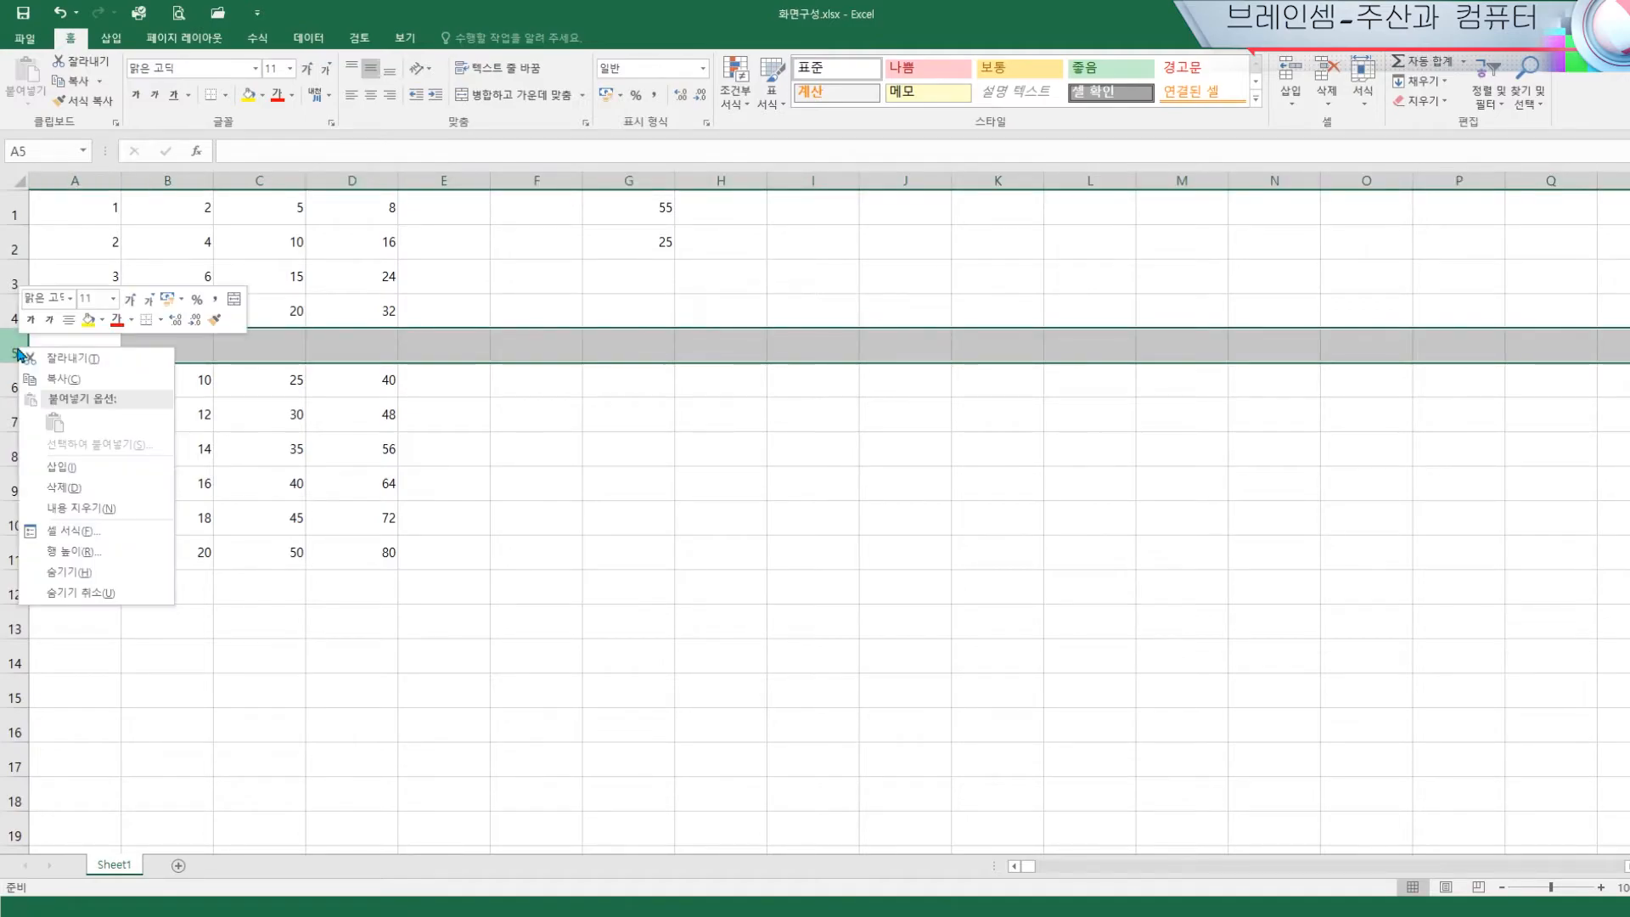
pyautogui.click(90, 465)
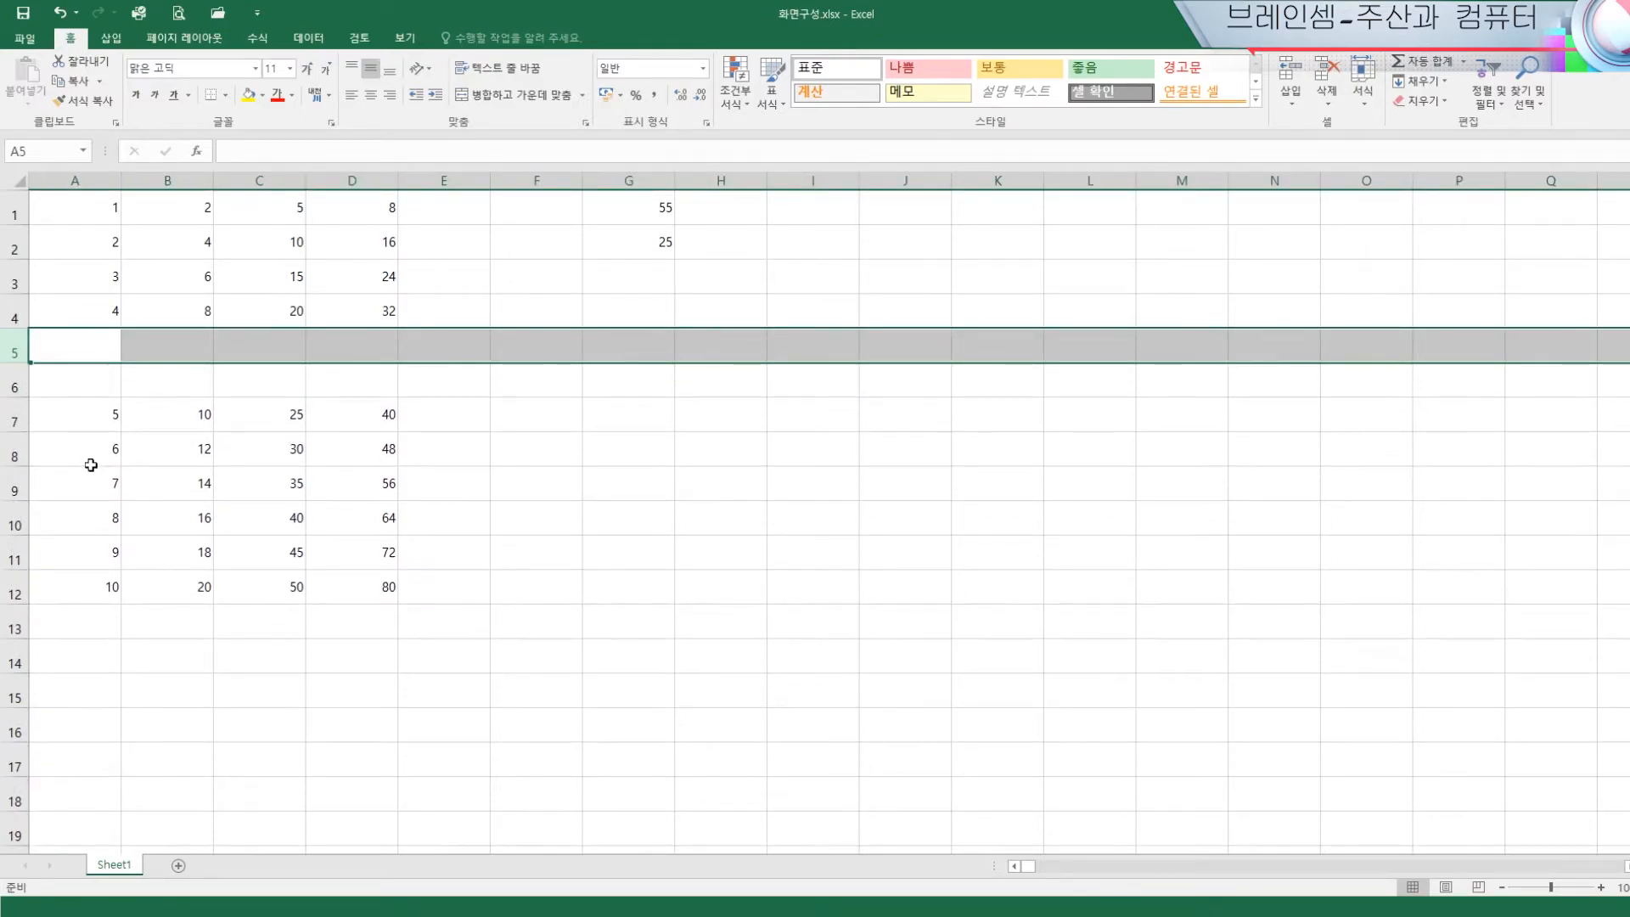
# Insert a blank column before column B and delete that blank column again
pyautogui.click(183, 179)
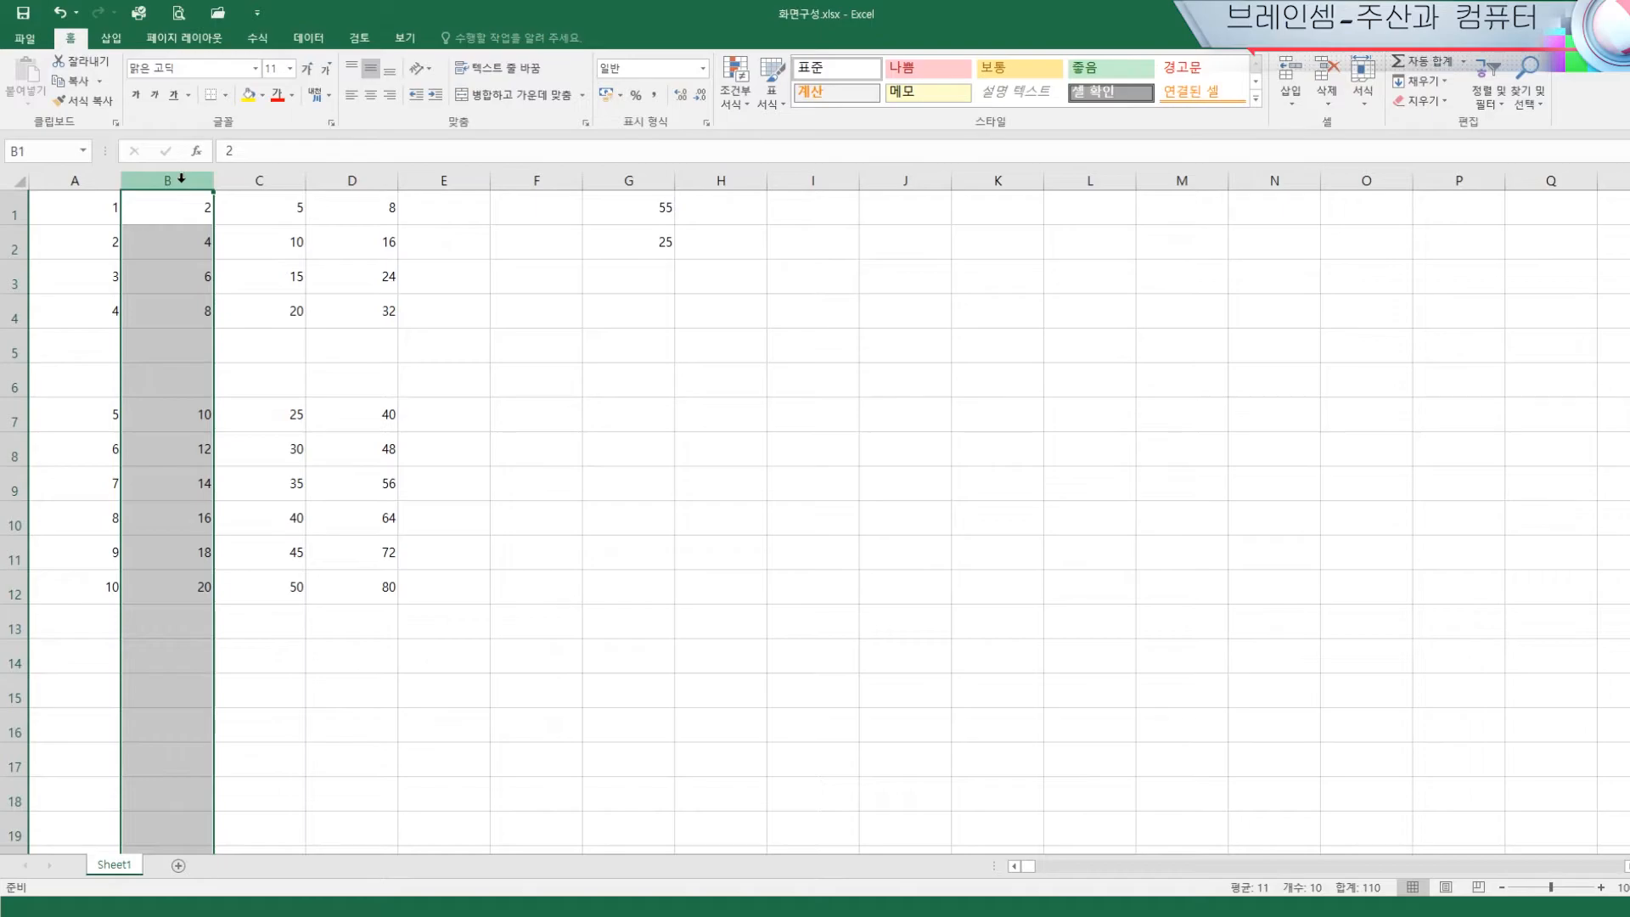
pyautogui.rightClick(183, 179)
pyautogui.click(223, 302)
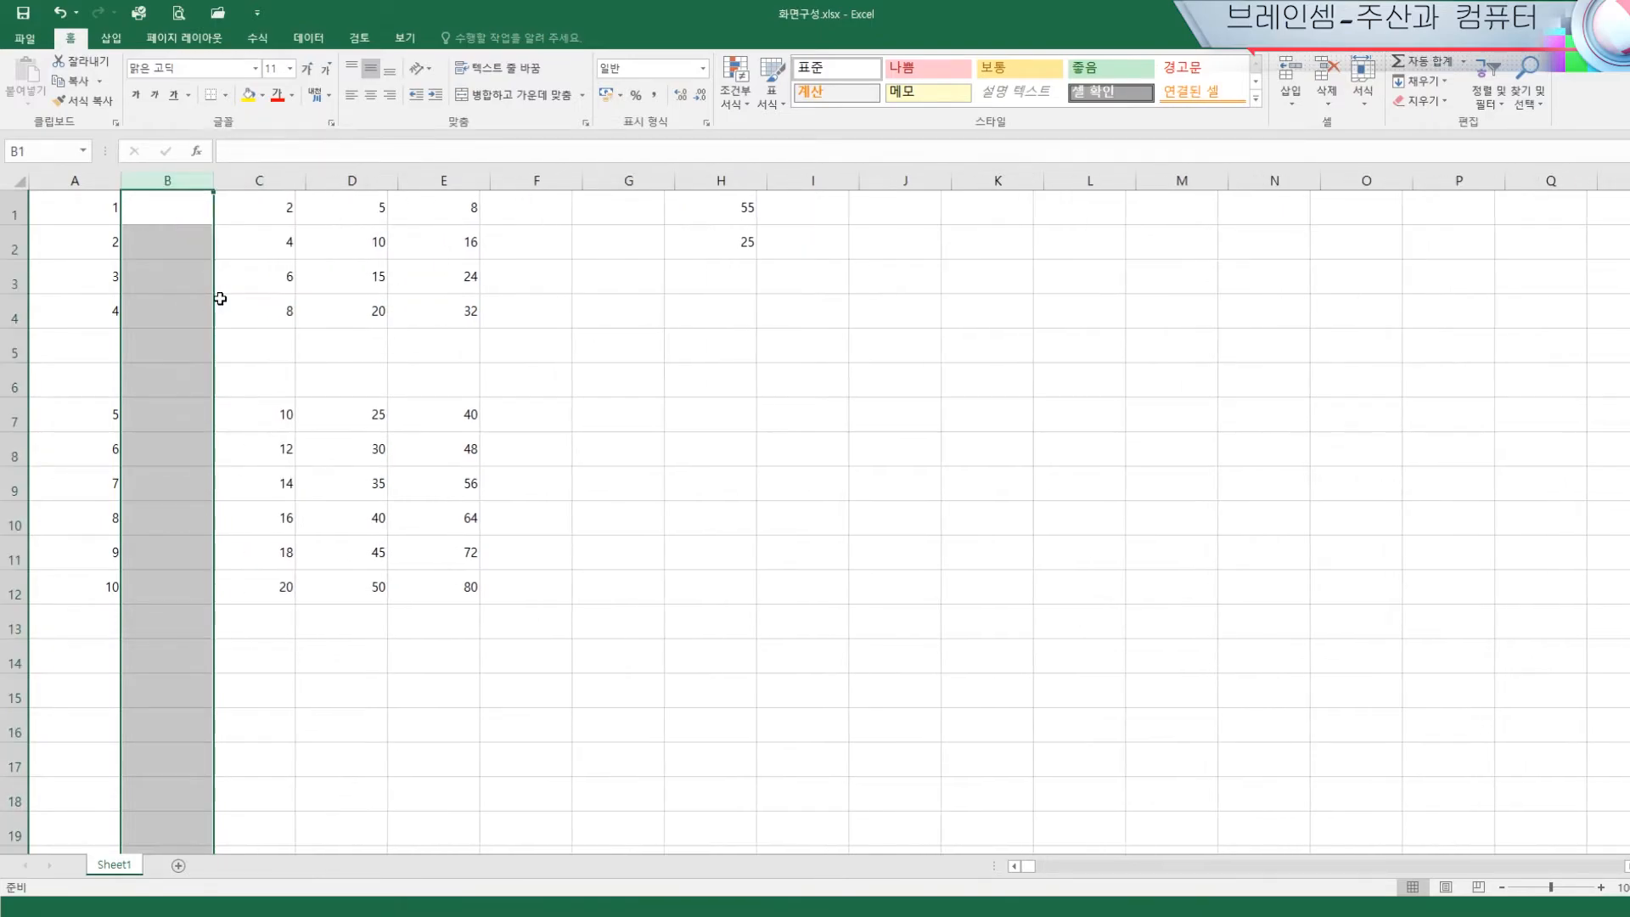
pyautogui.rightClick(184, 390)
pyautogui.press('Escape')
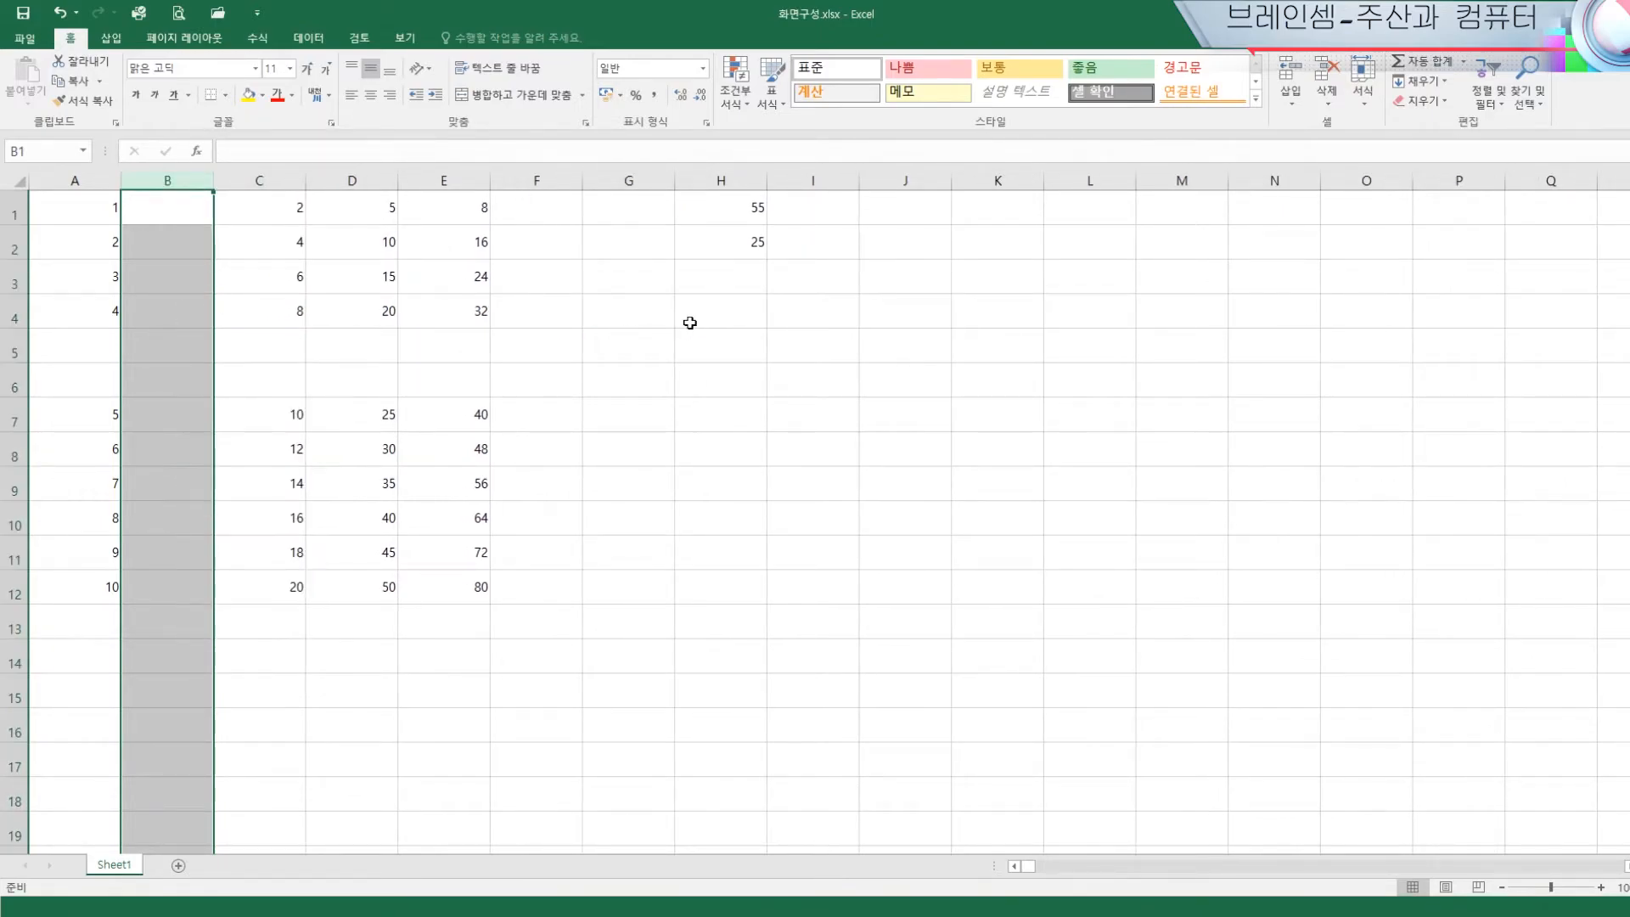
pyautogui.rightClick(173, 182)
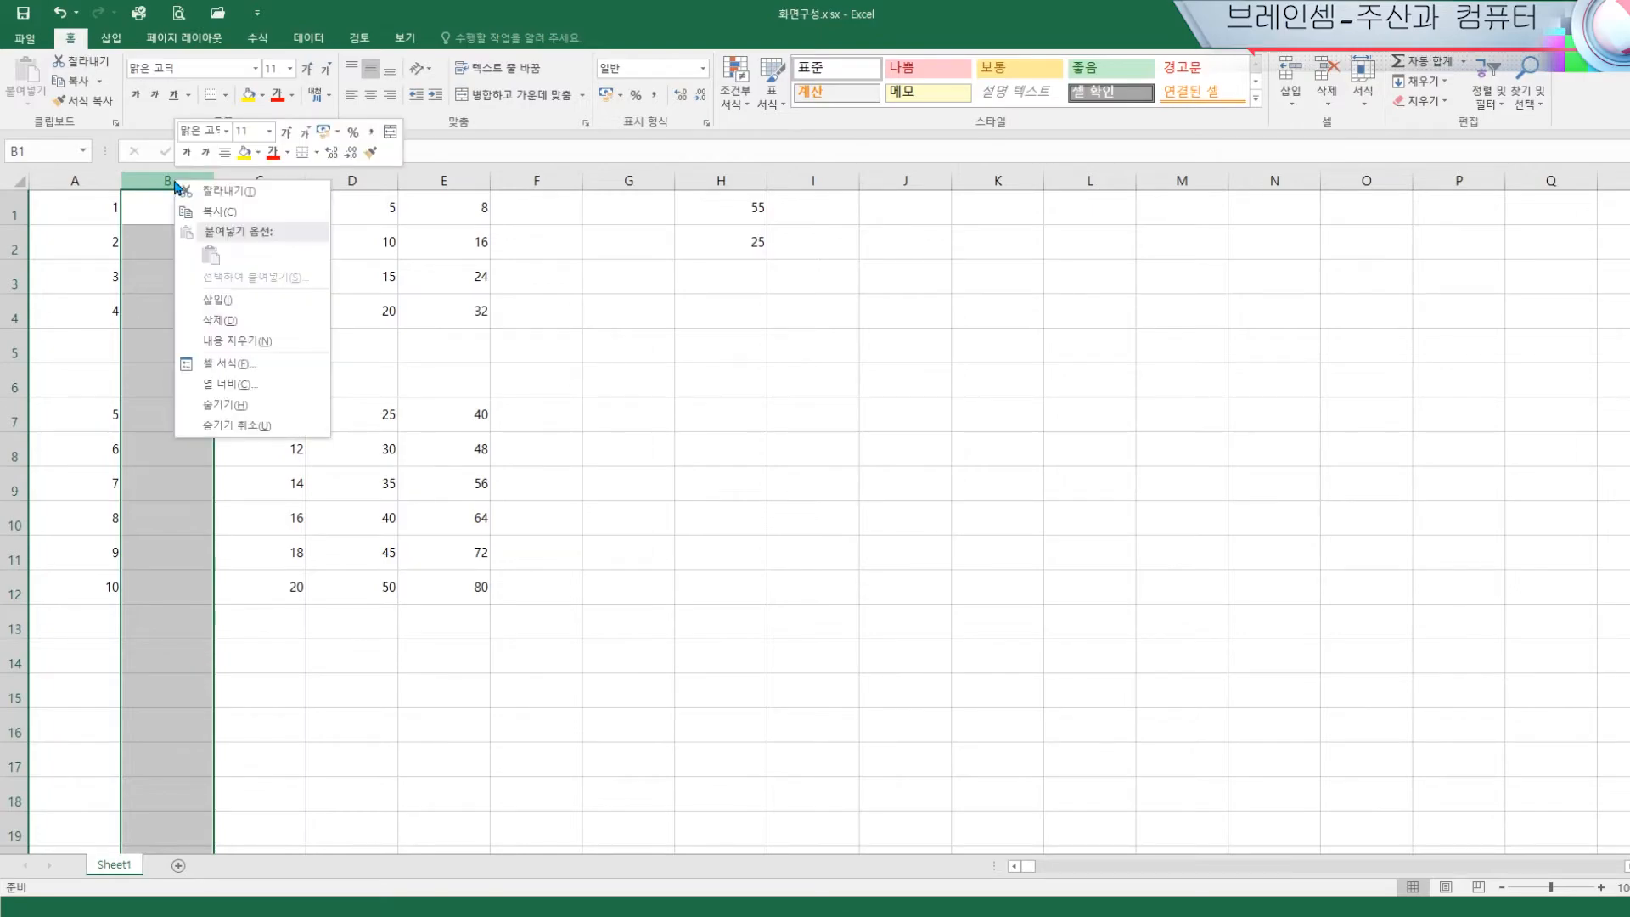
pyautogui.click(222, 321)
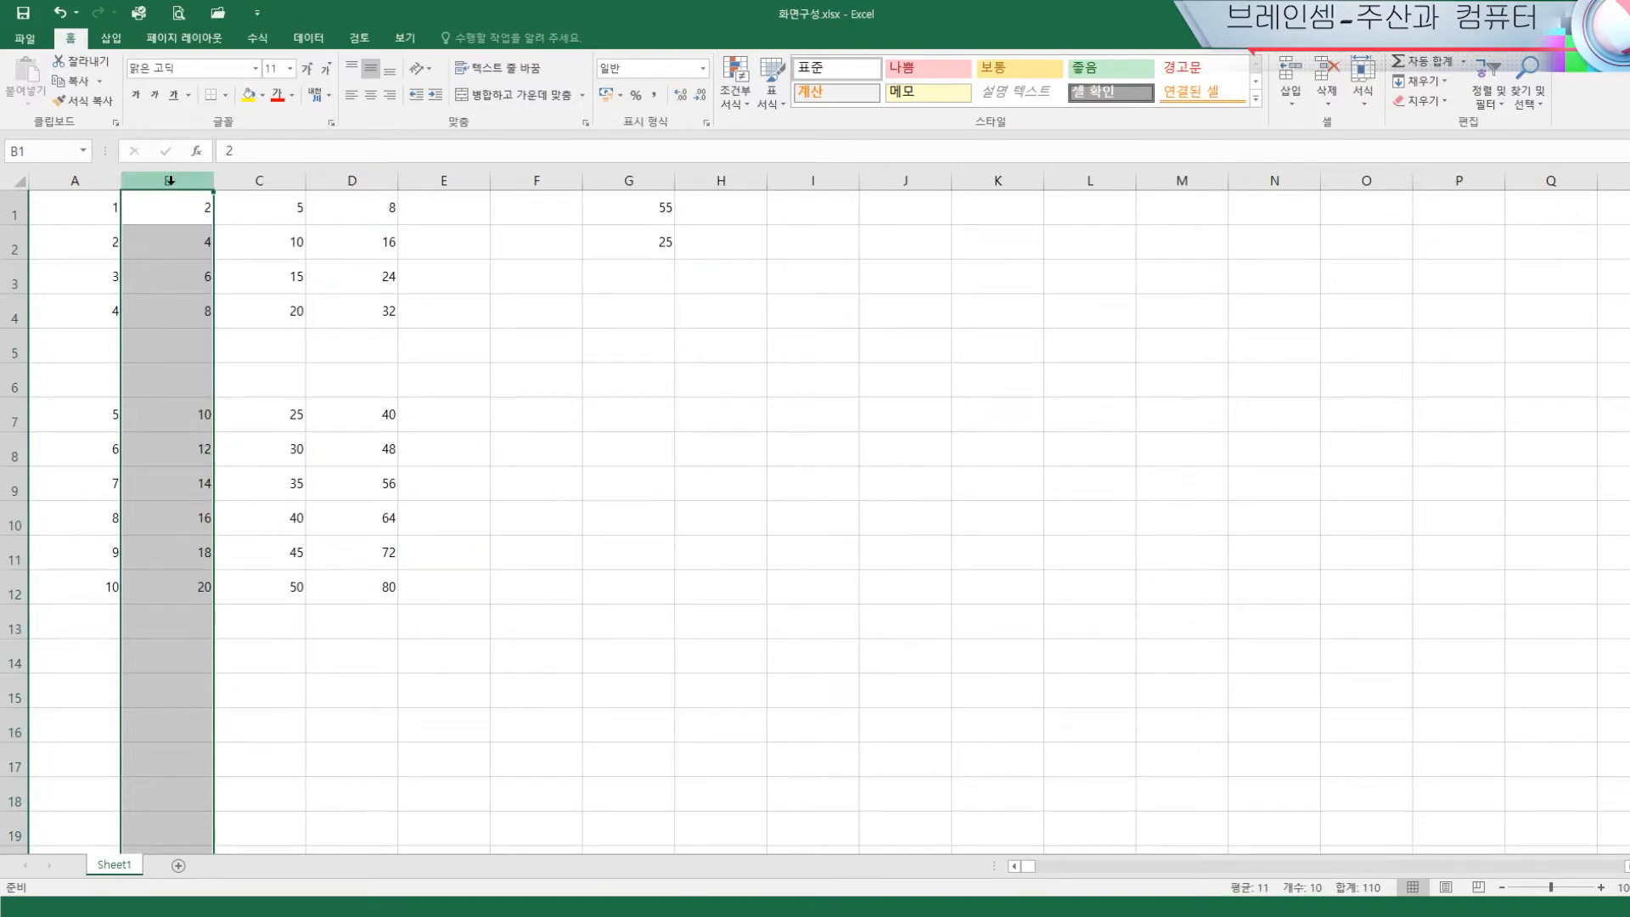
# Delete the blank rows 5 and 6 together and clear the row selection
pyautogui.moveTo(18, 353); pyautogui.dragTo(14, 382)
pyautogui.rightClick(14, 352)
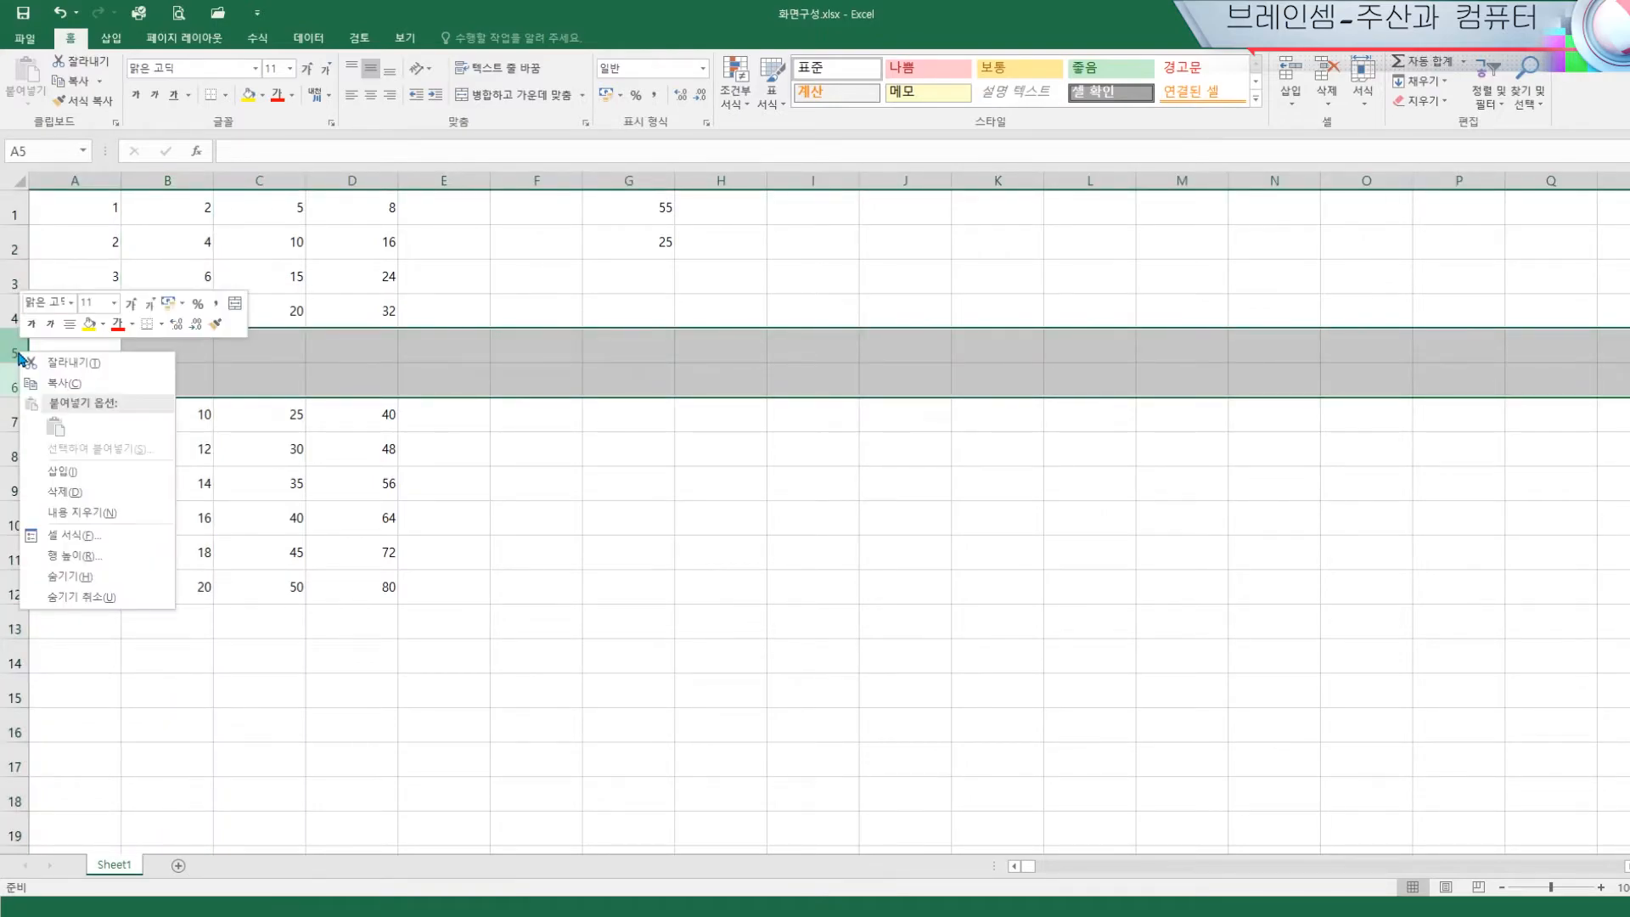
pyautogui.click(95, 480)
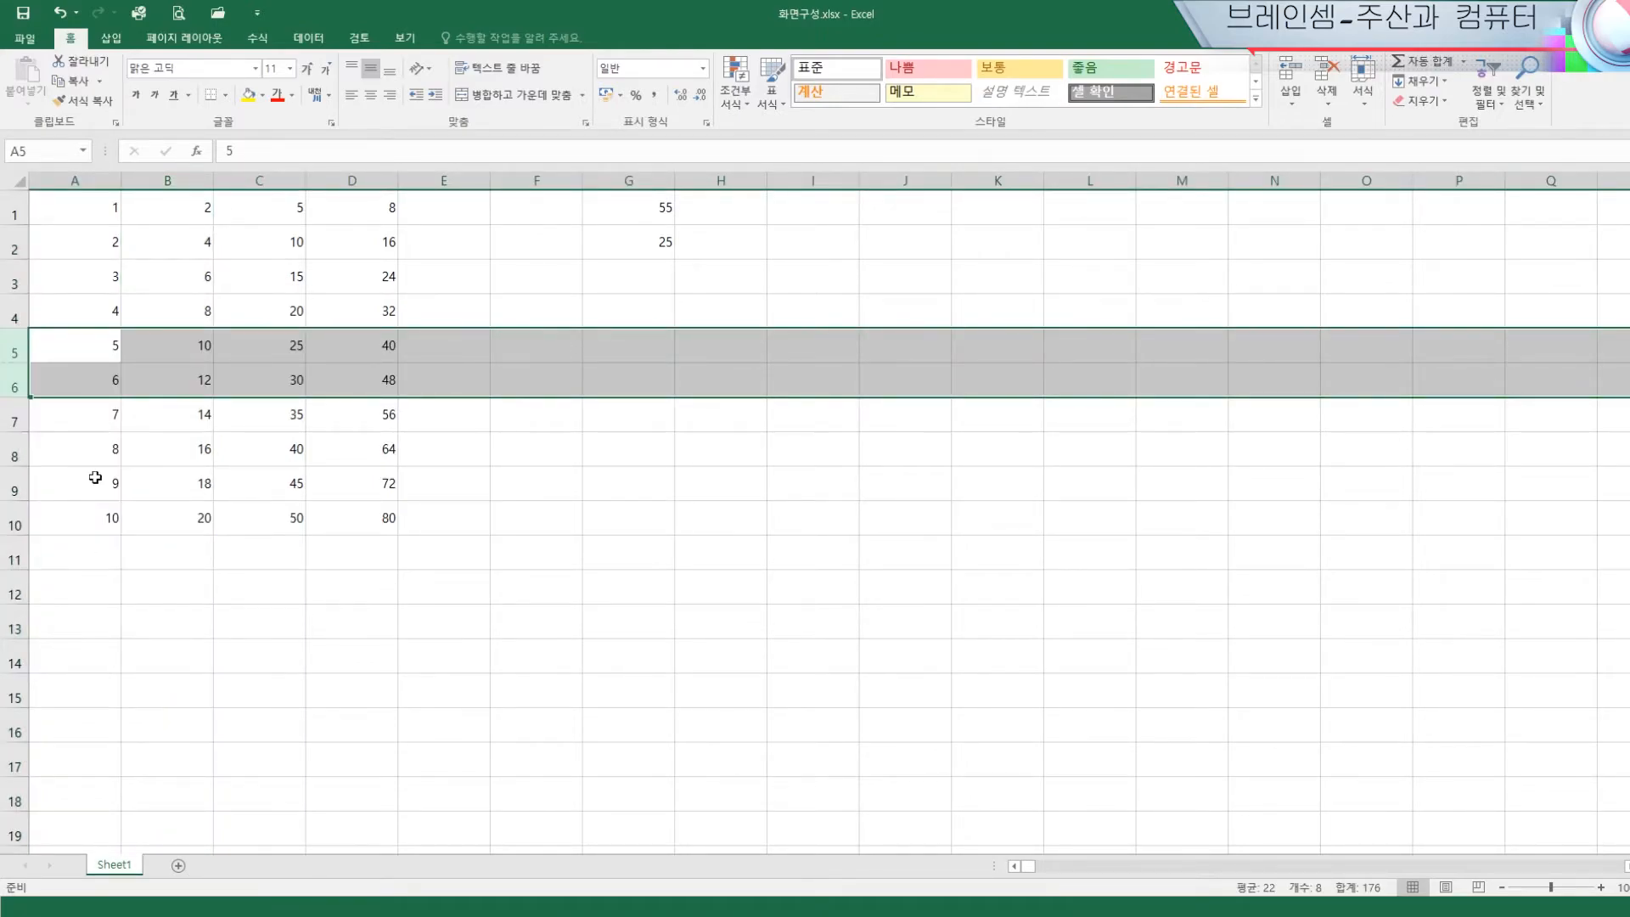
pyautogui.click(562, 512)
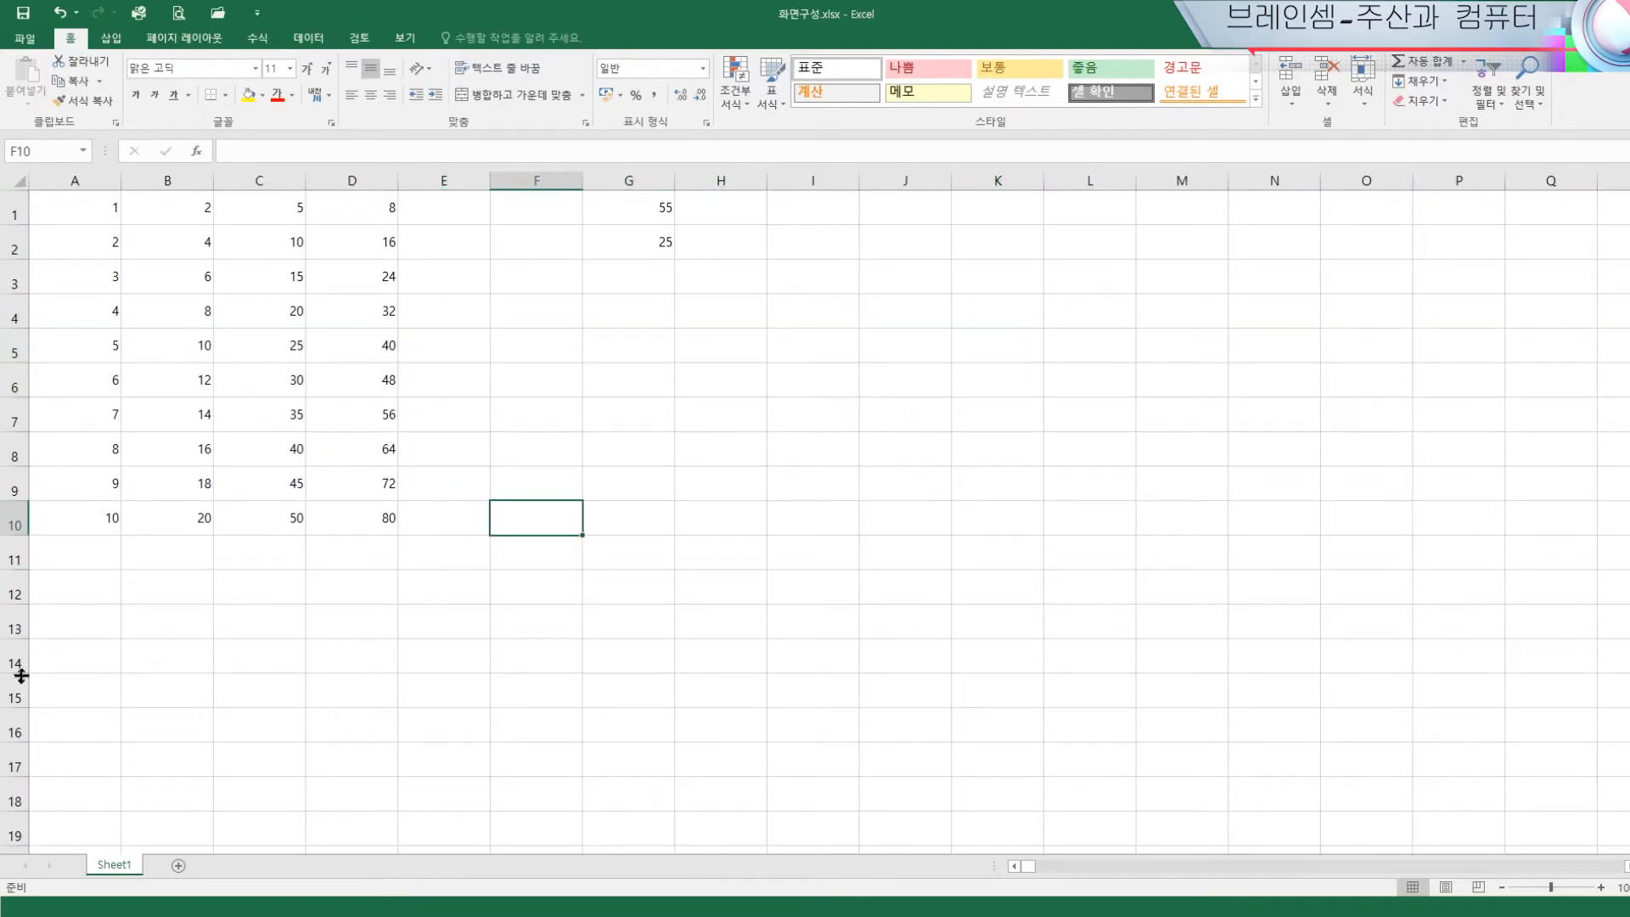
pyautogui.click(293, 663)
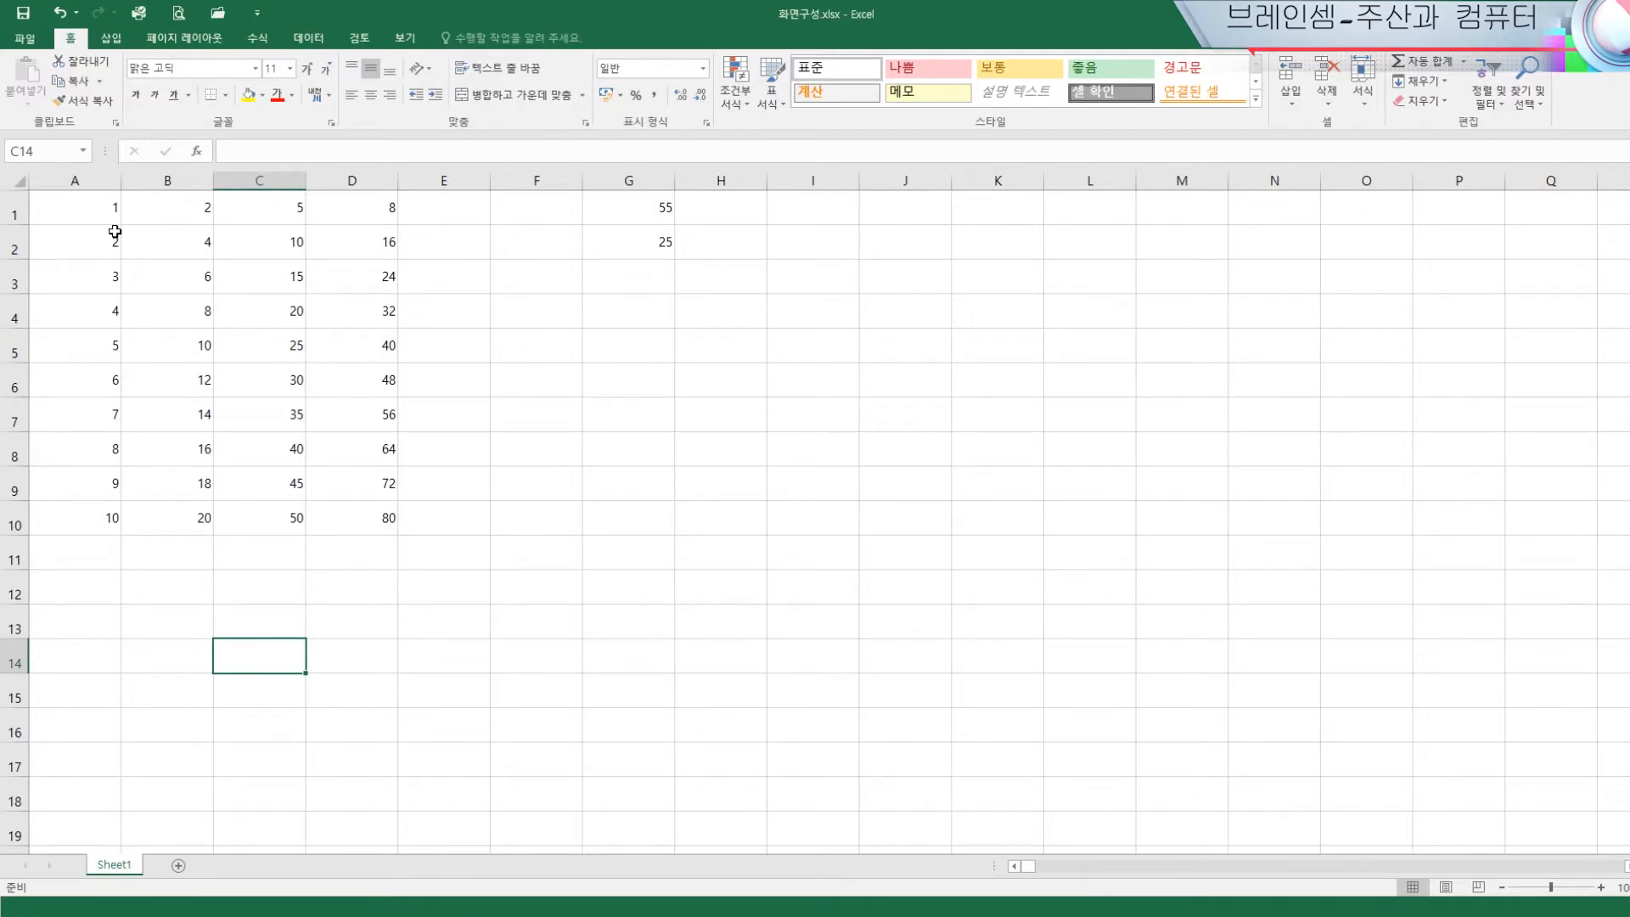
# Select the data range A1:D10 and rename the Sheet1 worksheet as 1-1반
pyautogui.moveTo(116, 219); pyautogui.dragTo(364, 519)
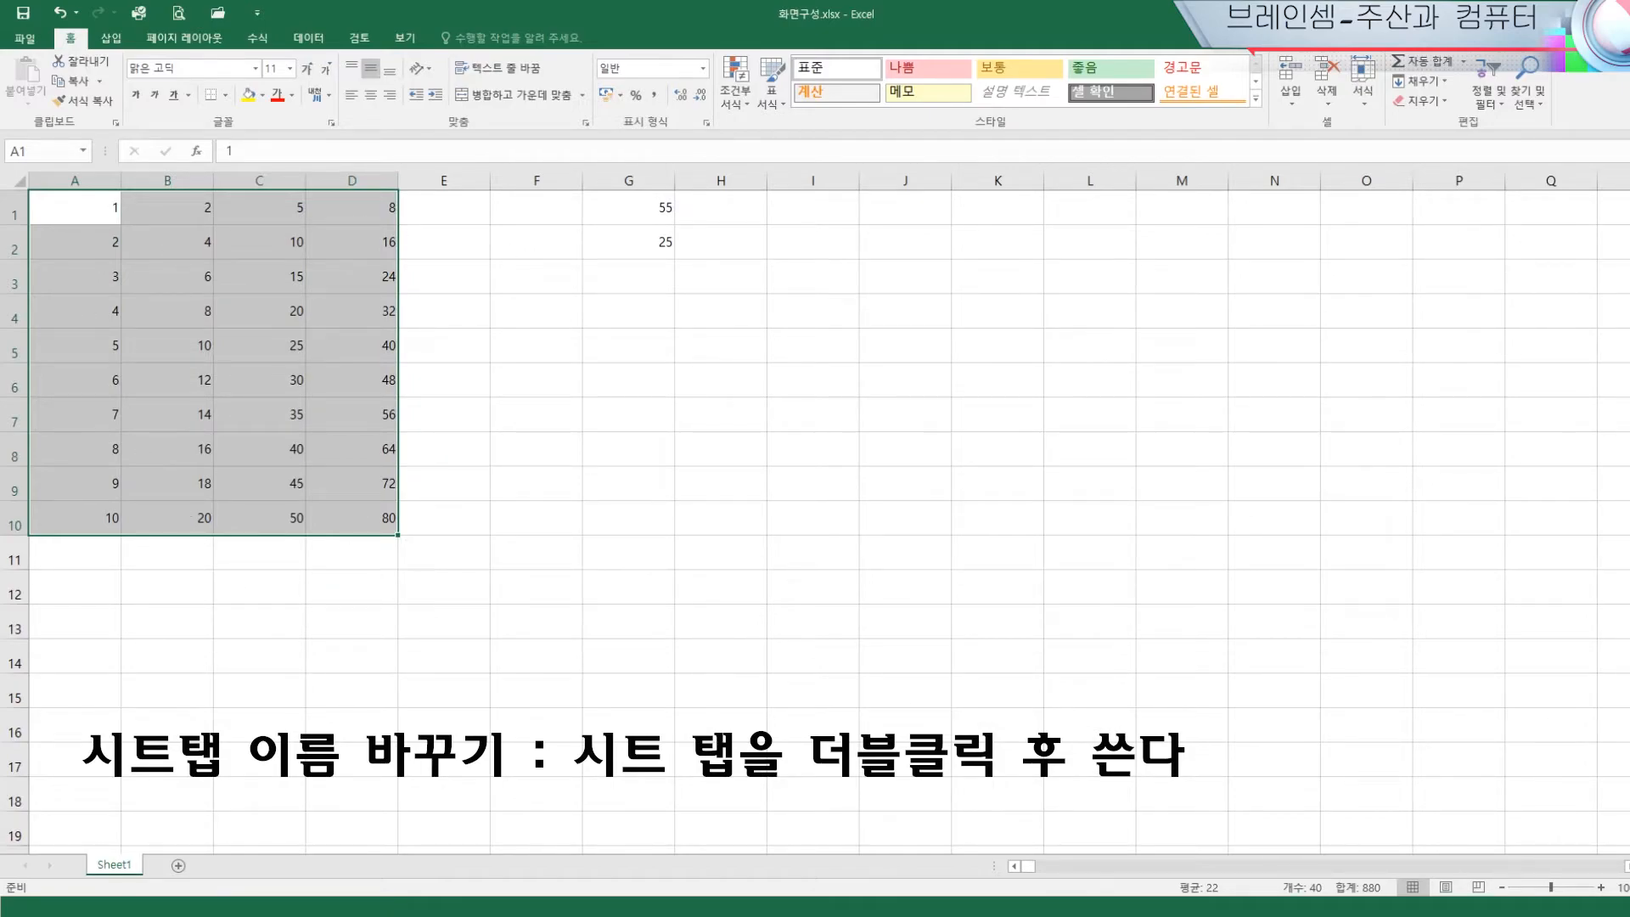
pyautogui.doubleClick(115, 866)
pyautogui.write('1-1')
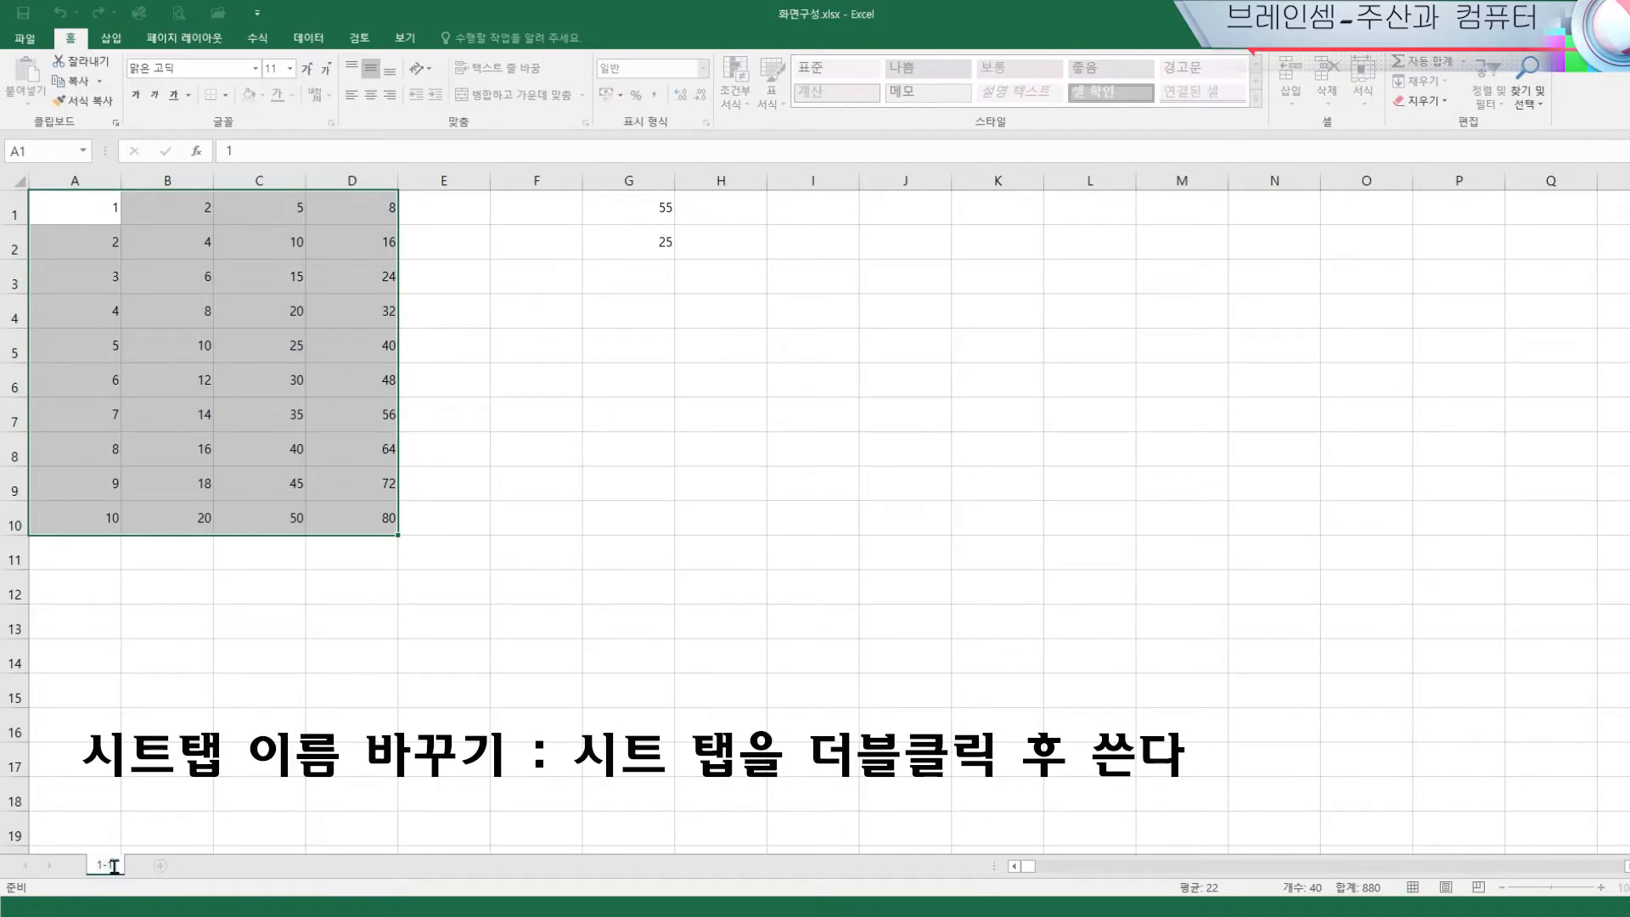
pyautogui.write('ks')
pyautogui.press('BackSpace')
pyautogui.press('BackSpace')
pyautogui.write('반')
pyautogui.press('Return')
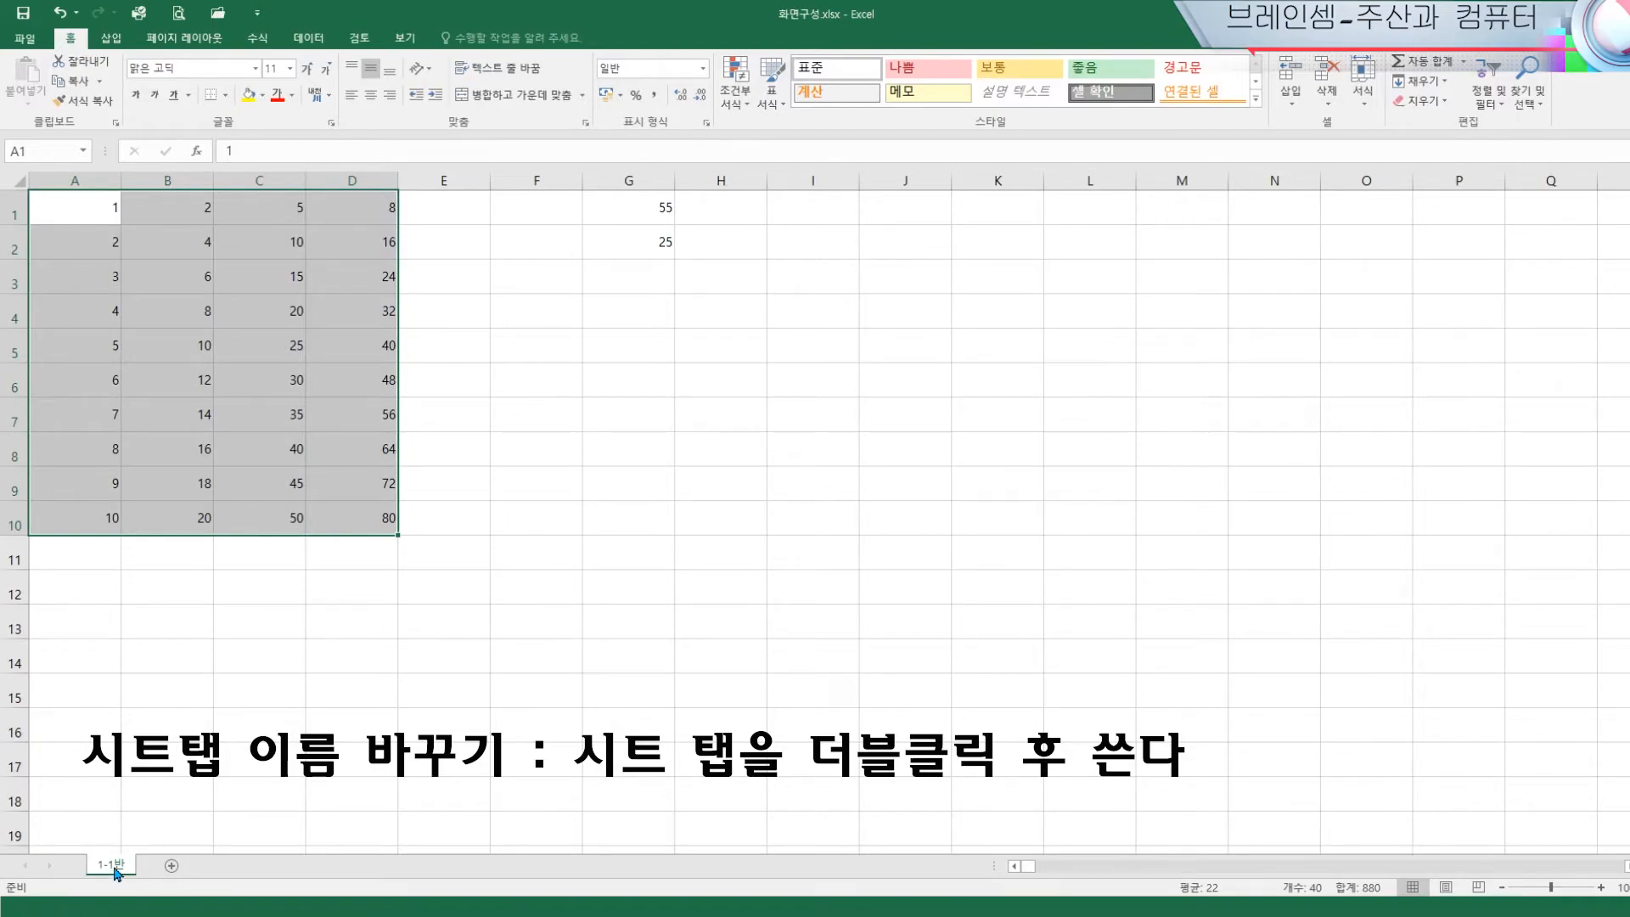
# Add a new worksheet after 1-1반 and rename it as 1-2반
pyautogui.click(171, 866)
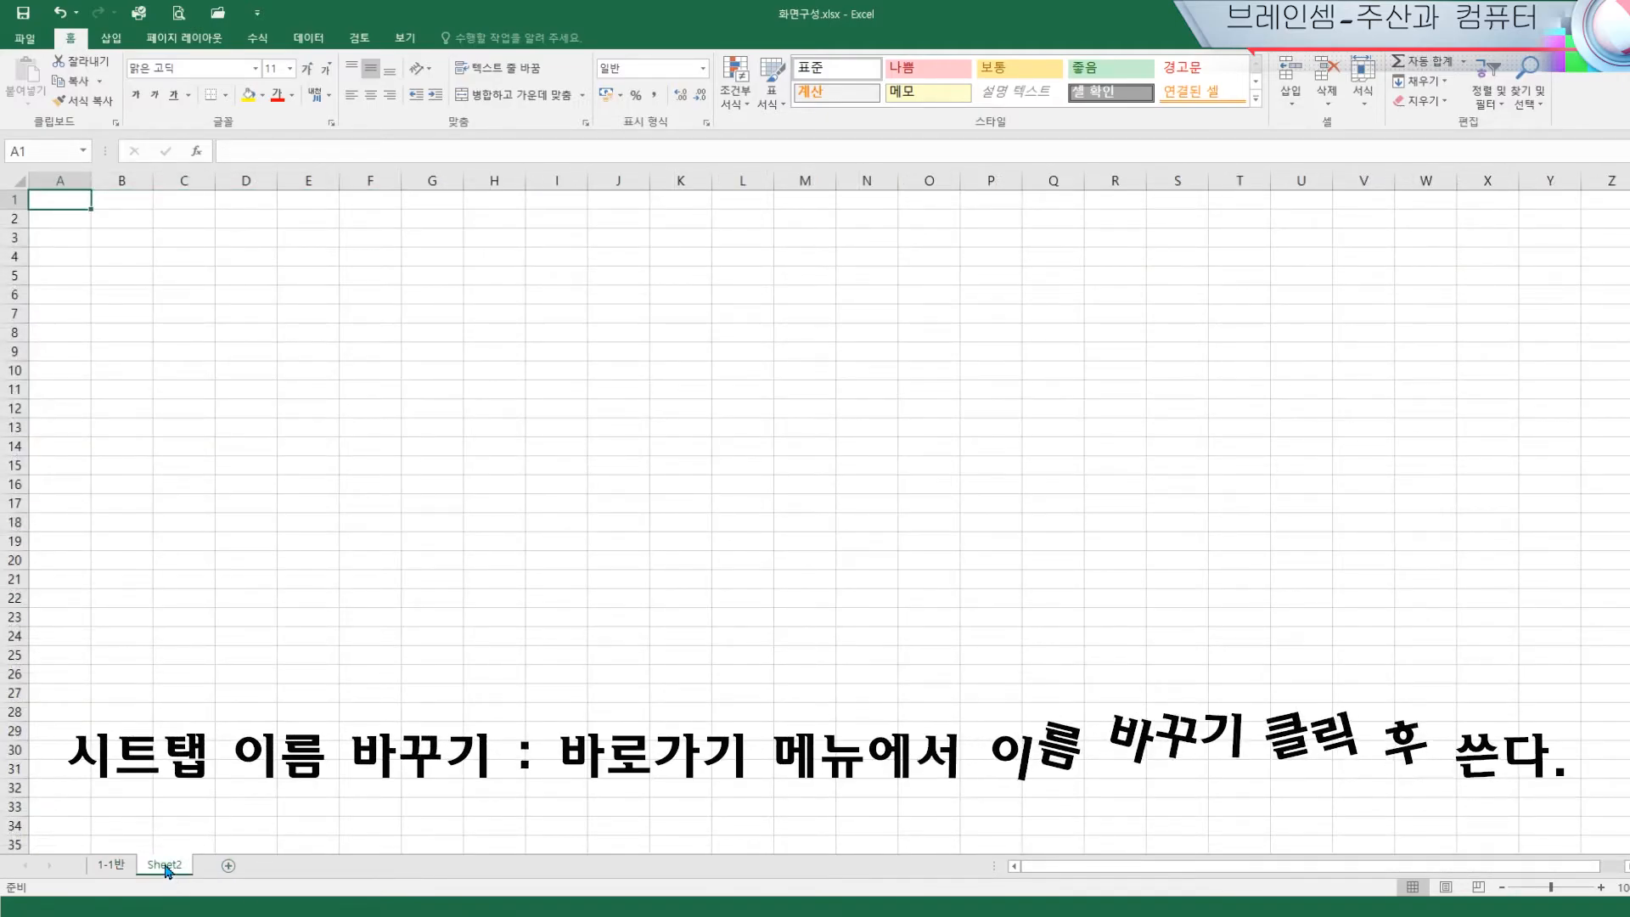
pyautogui.rightClick(167, 867)
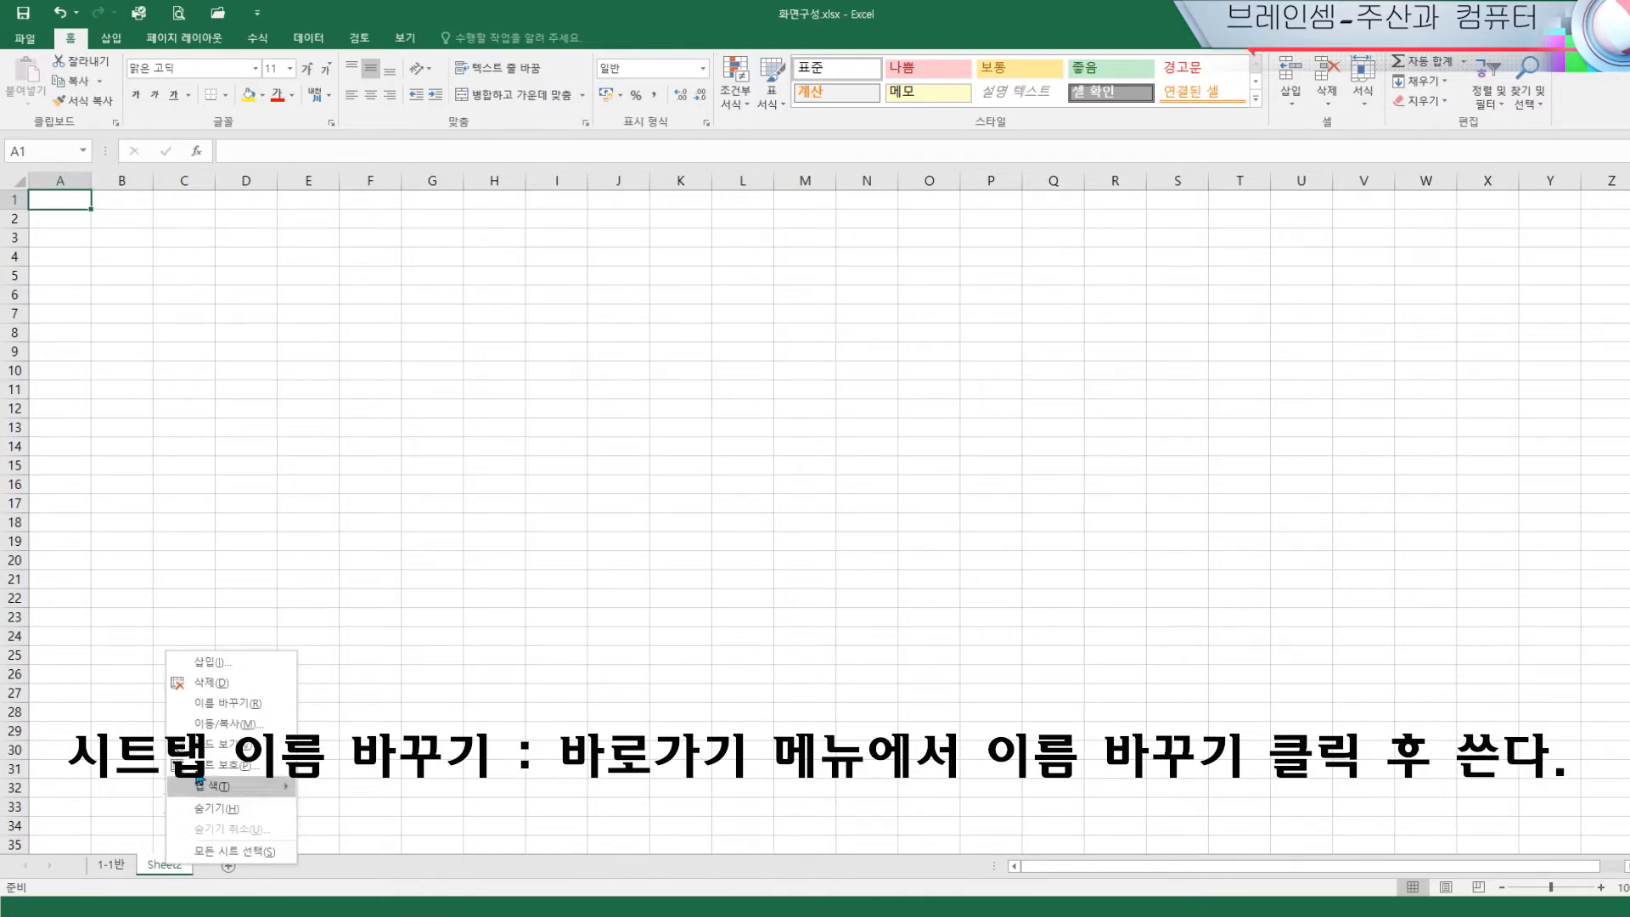
pyautogui.click(238, 708)
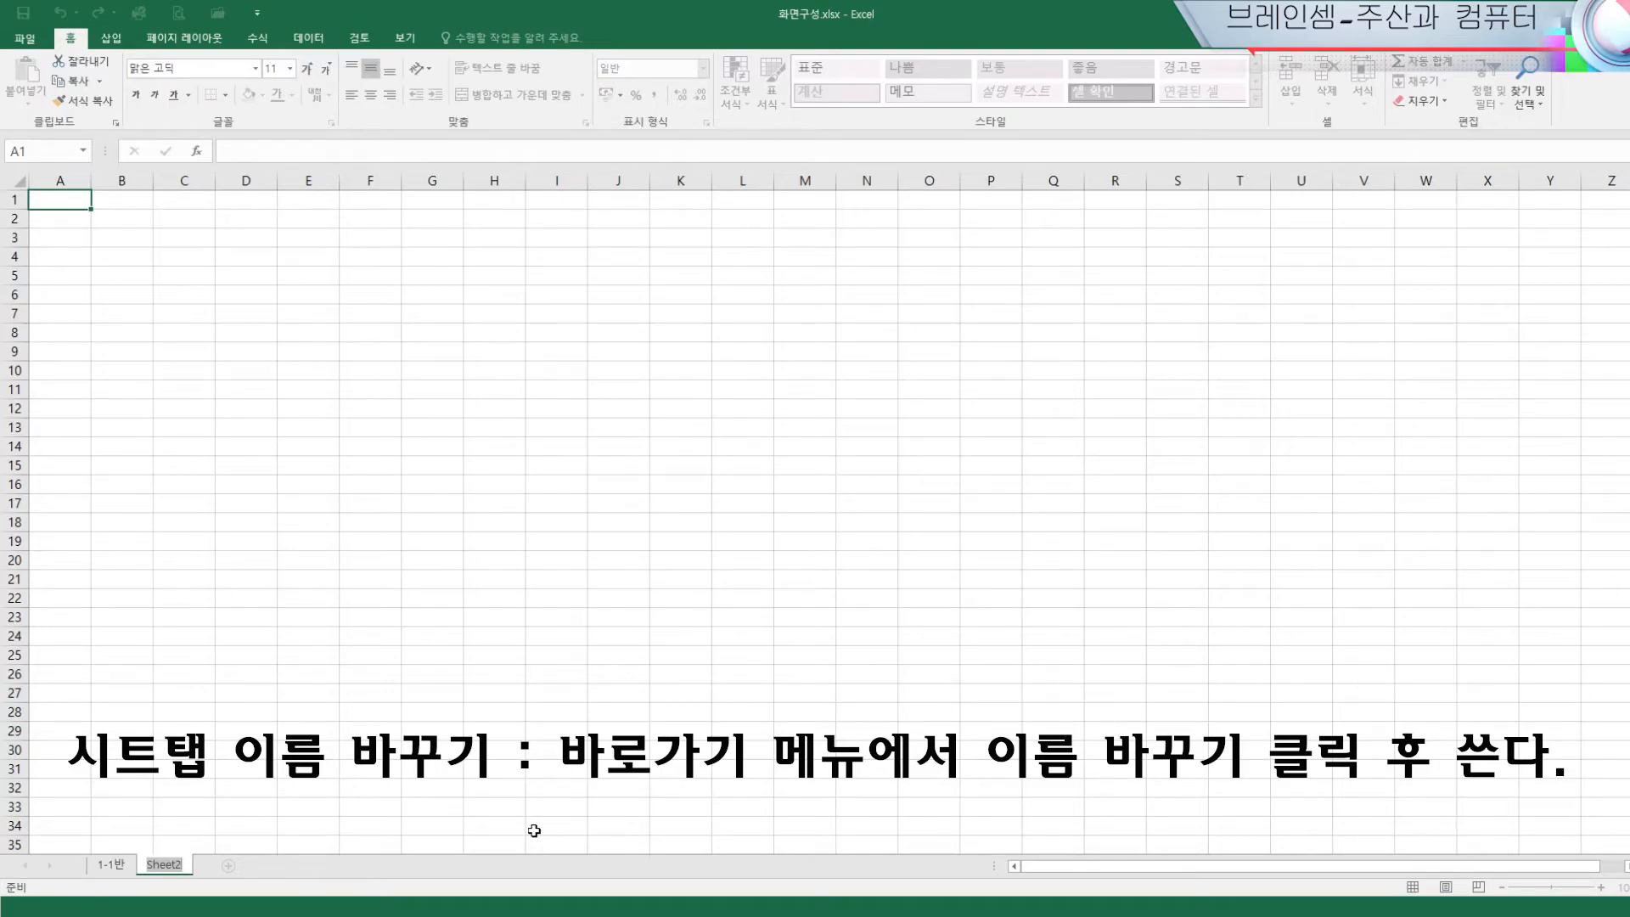
pyautogui.write('1-2반')
pyautogui.click(433, 731)
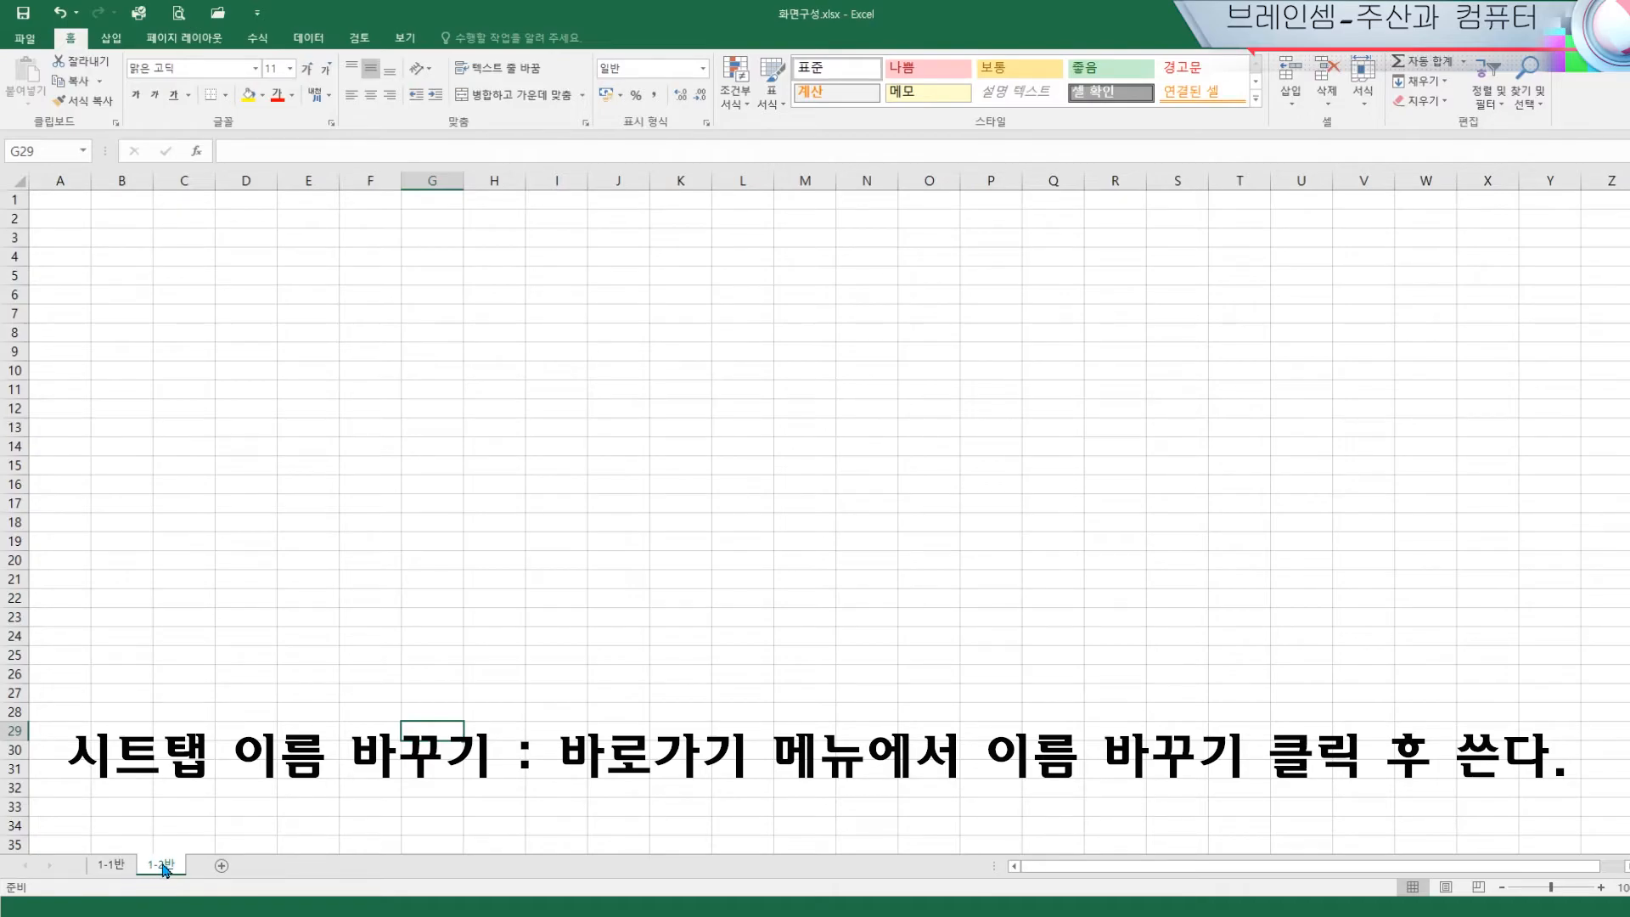
# Switch between the 1-1반 and 1-2반 sheets, and add two more blank worksheets after 1-2반
pyautogui.click(117, 872)
pyautogui.click(158, 866)
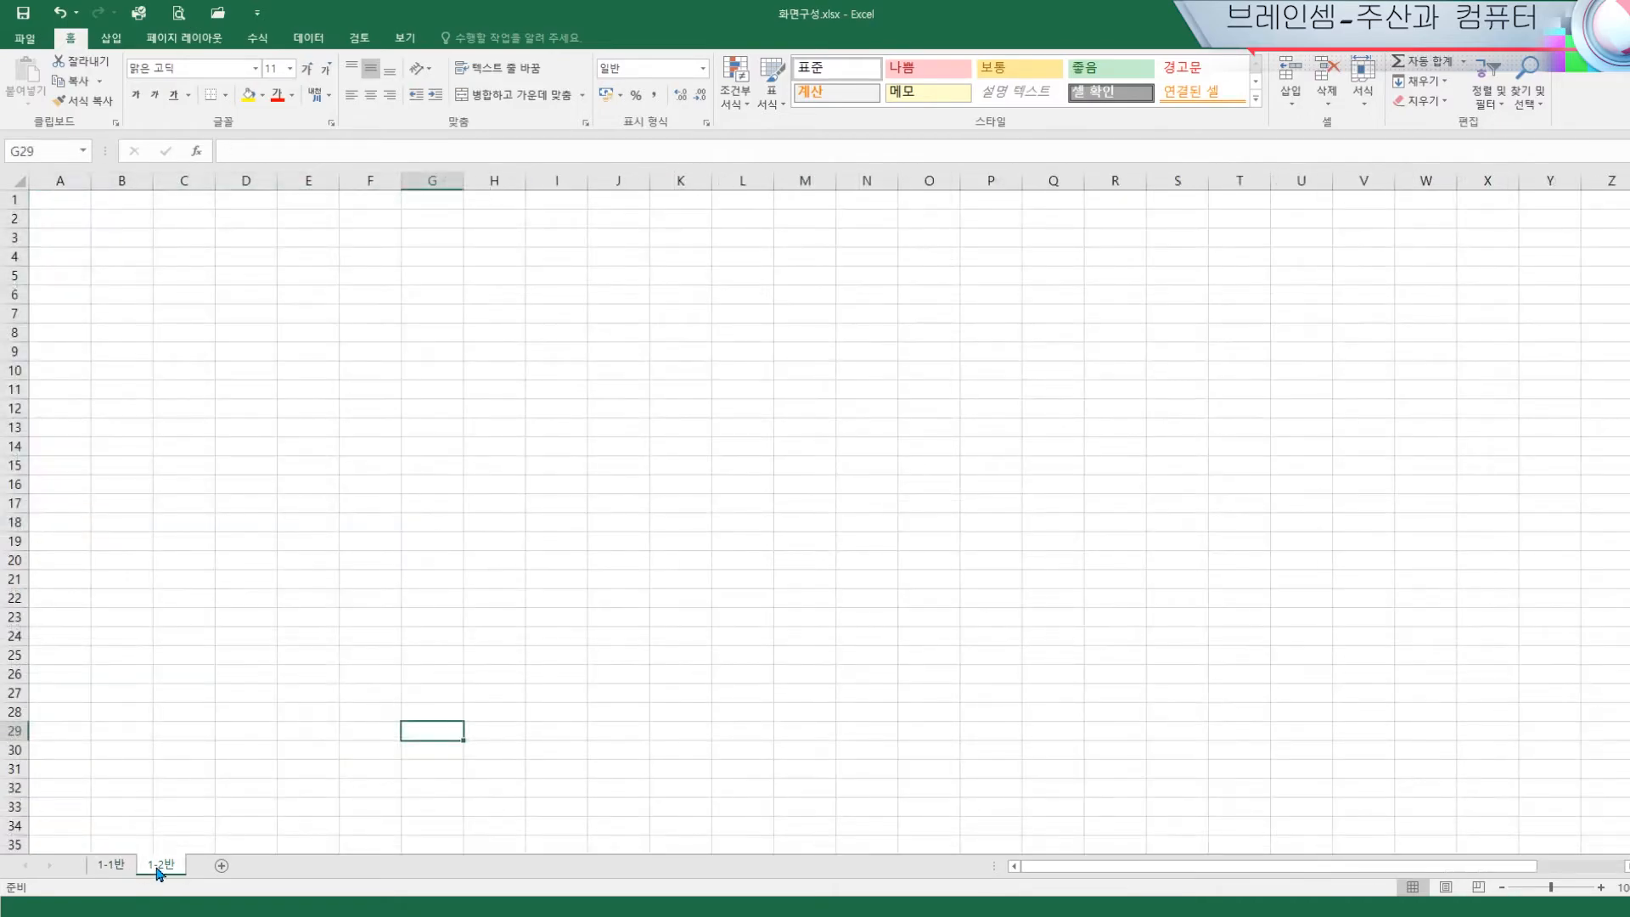
pyautogui.click(222, 866)
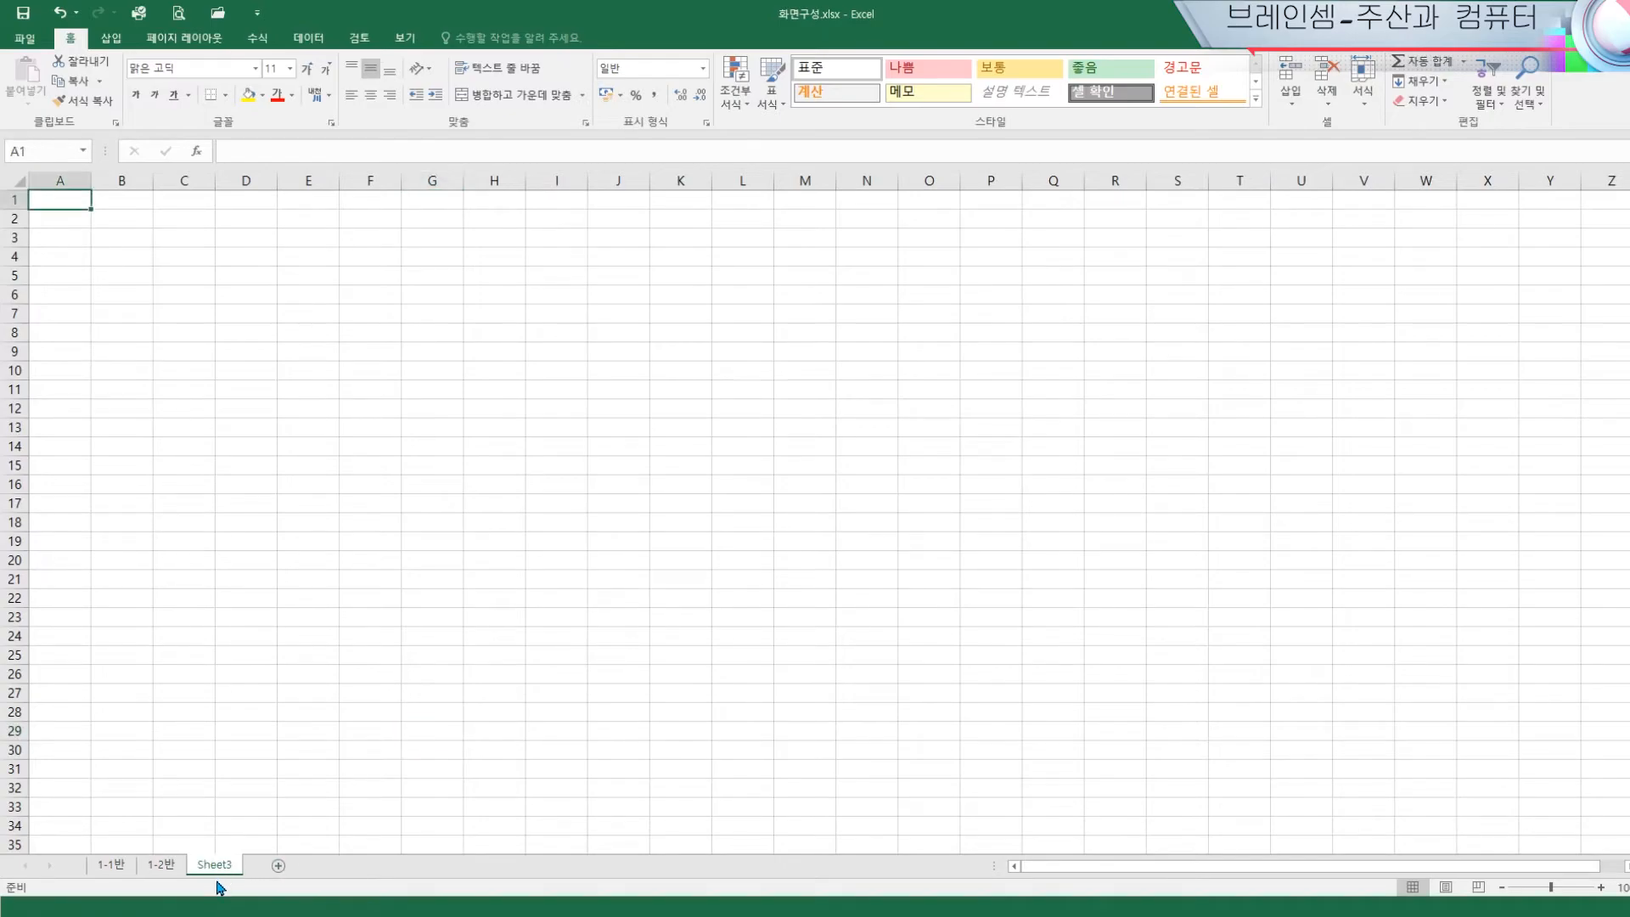
pyautogui.click(278, 866)
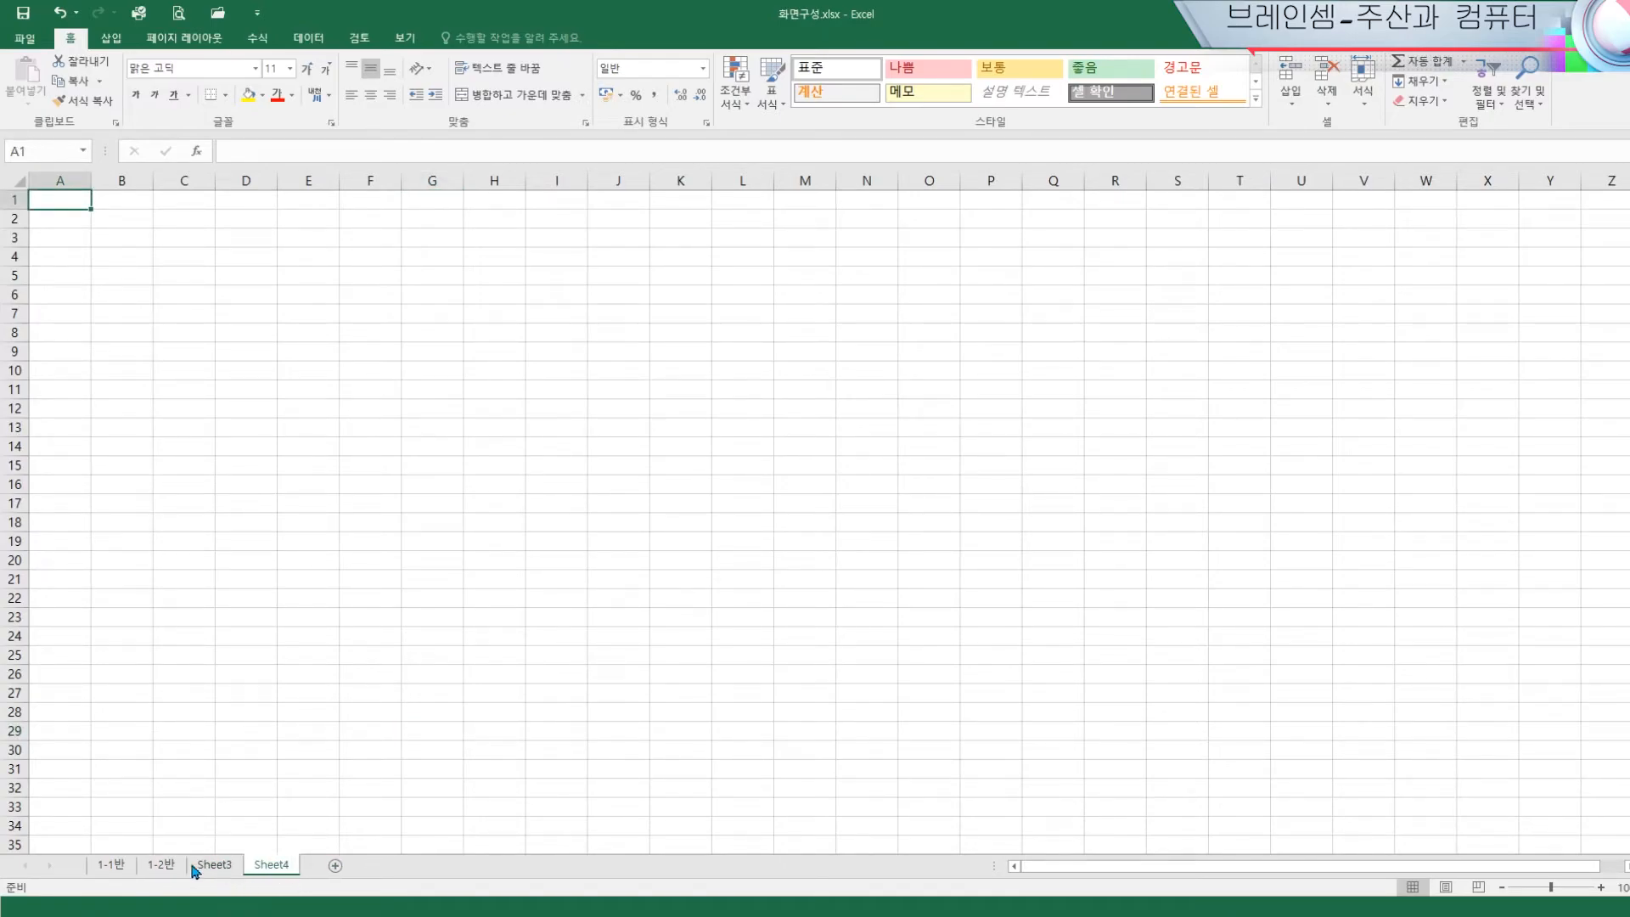
# View the 1-1반 sheet, and delete the blank worksheets Sheet4 and Sheet3
pyautogui.click(112, 865)
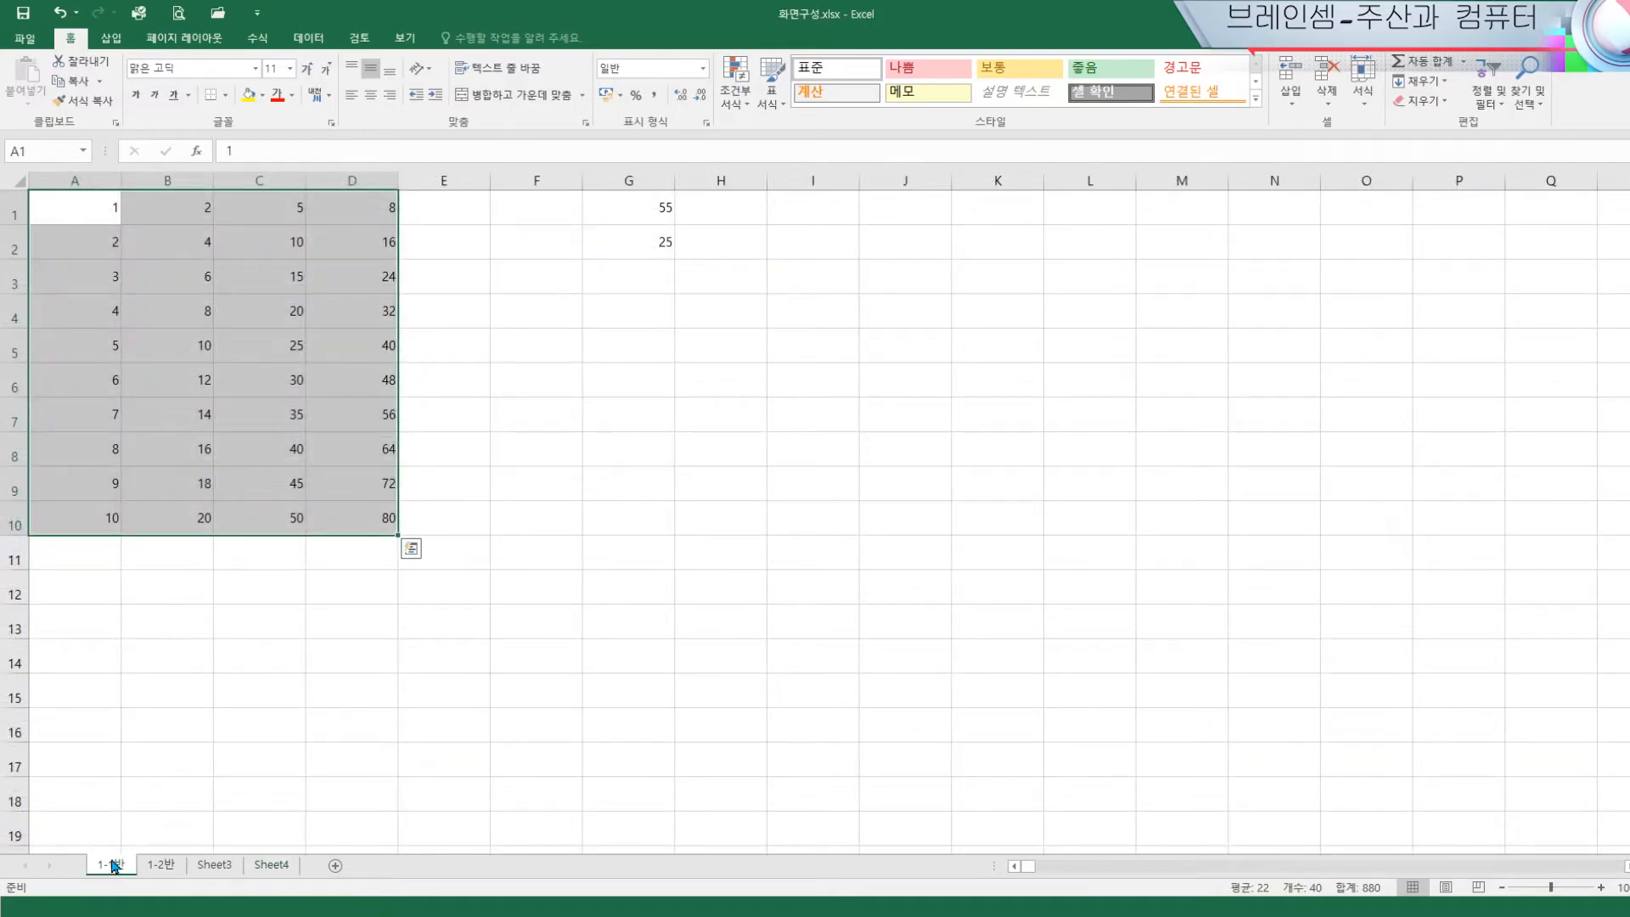
pyautogui.click(272, 866)
pyautogui.rightClick(274, 866)
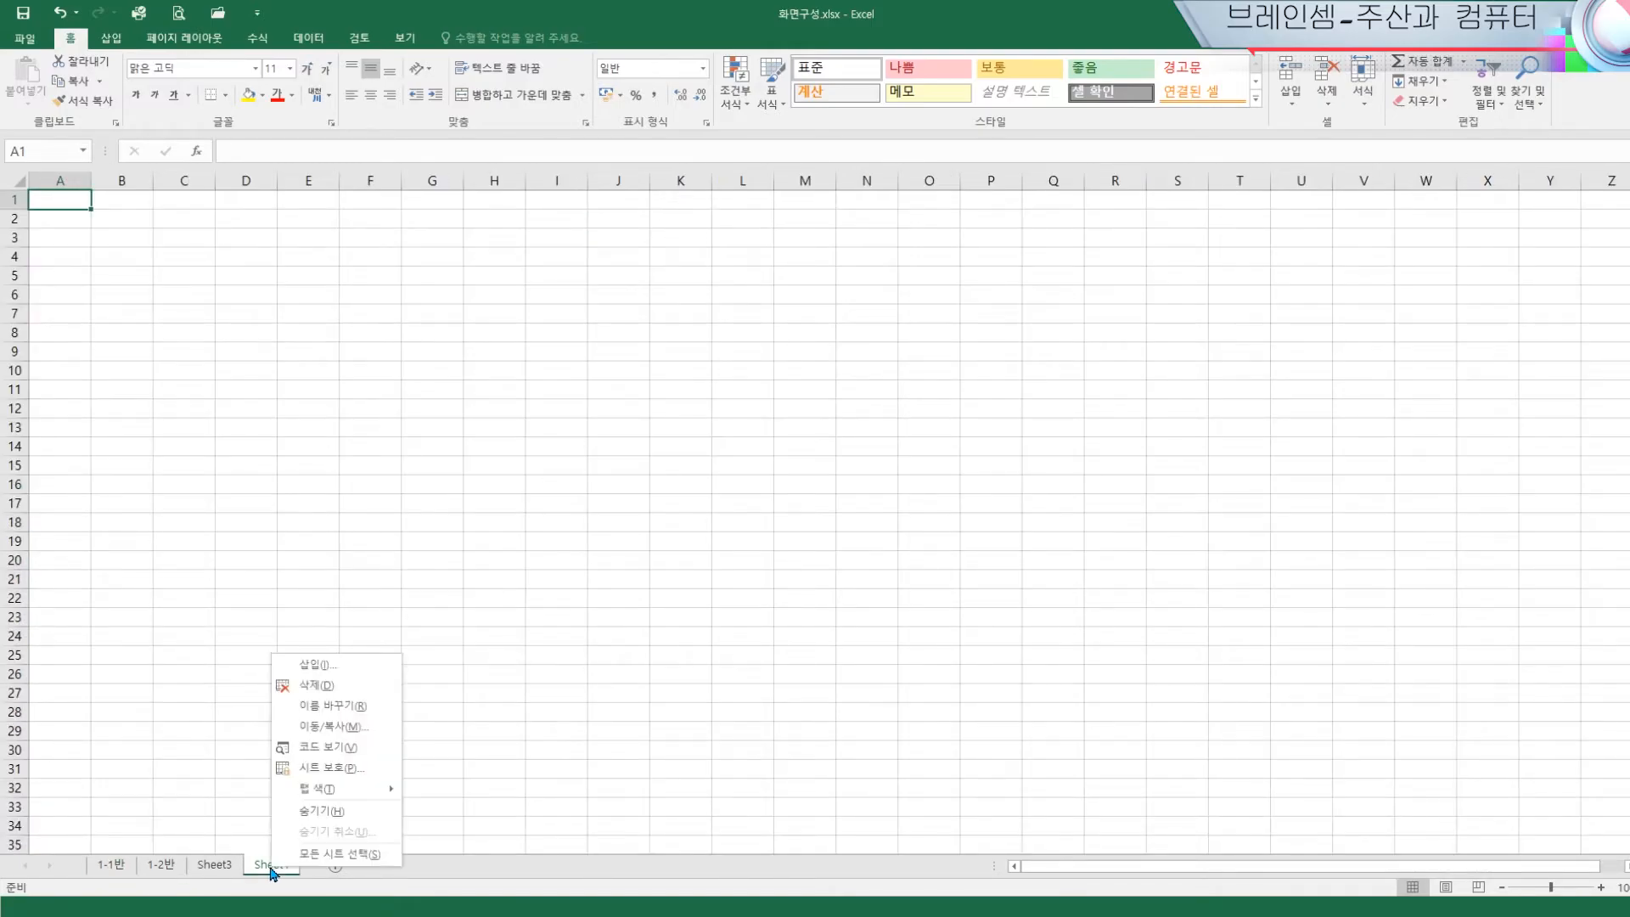
pyautogui.click(330, 690)
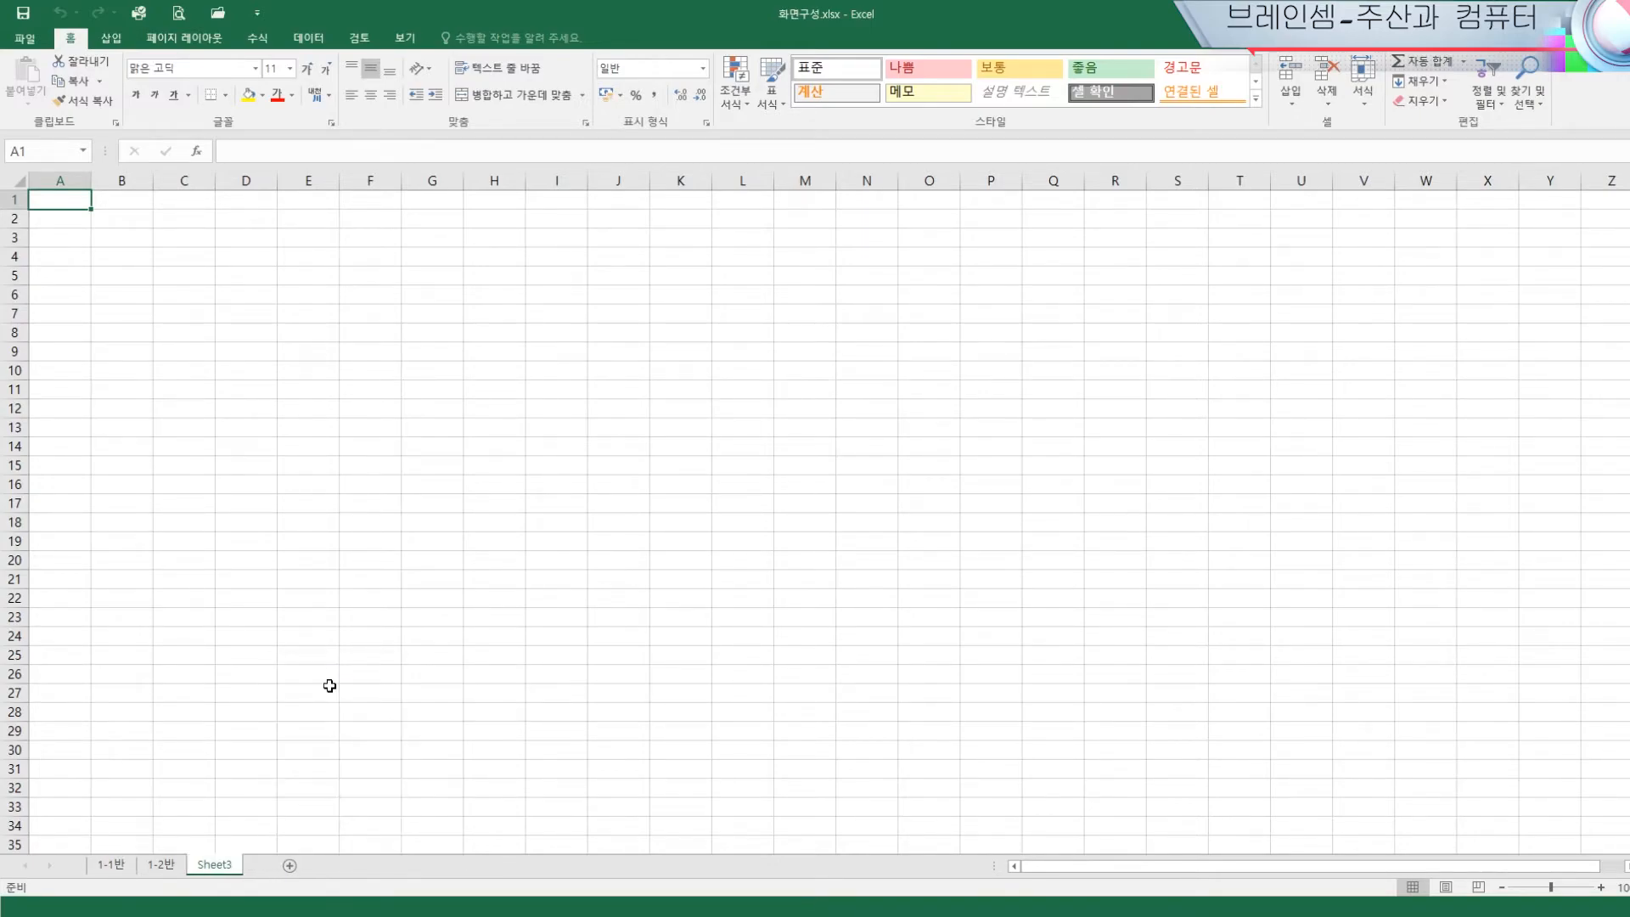
pyautogui.rightClick(226, 868)
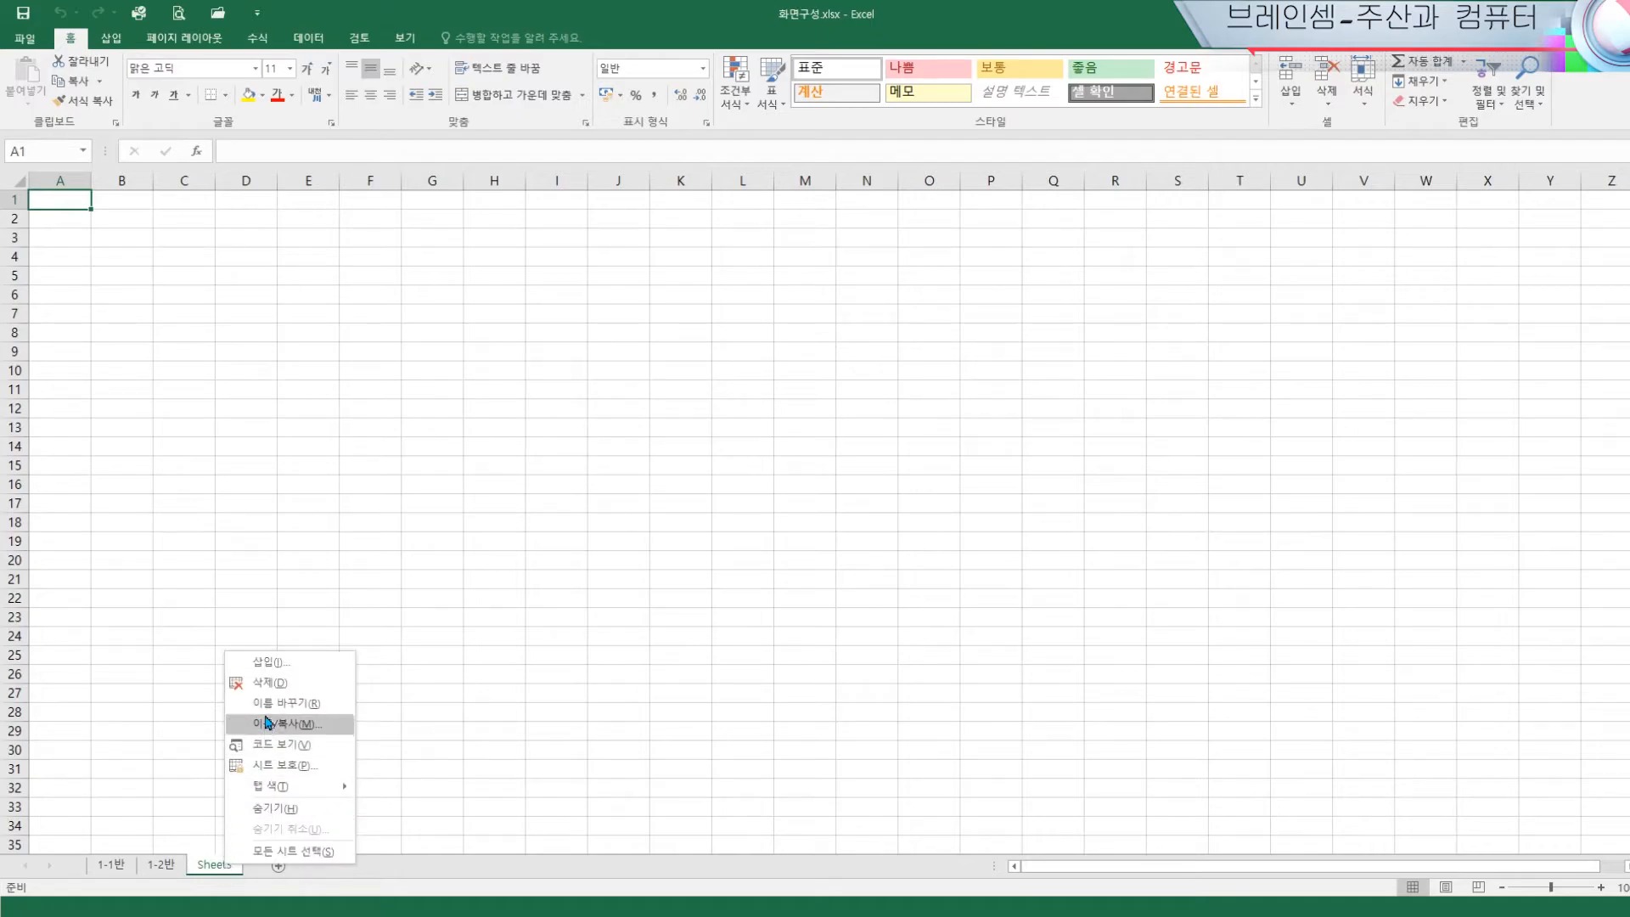
pyautogui.click(272, 684)
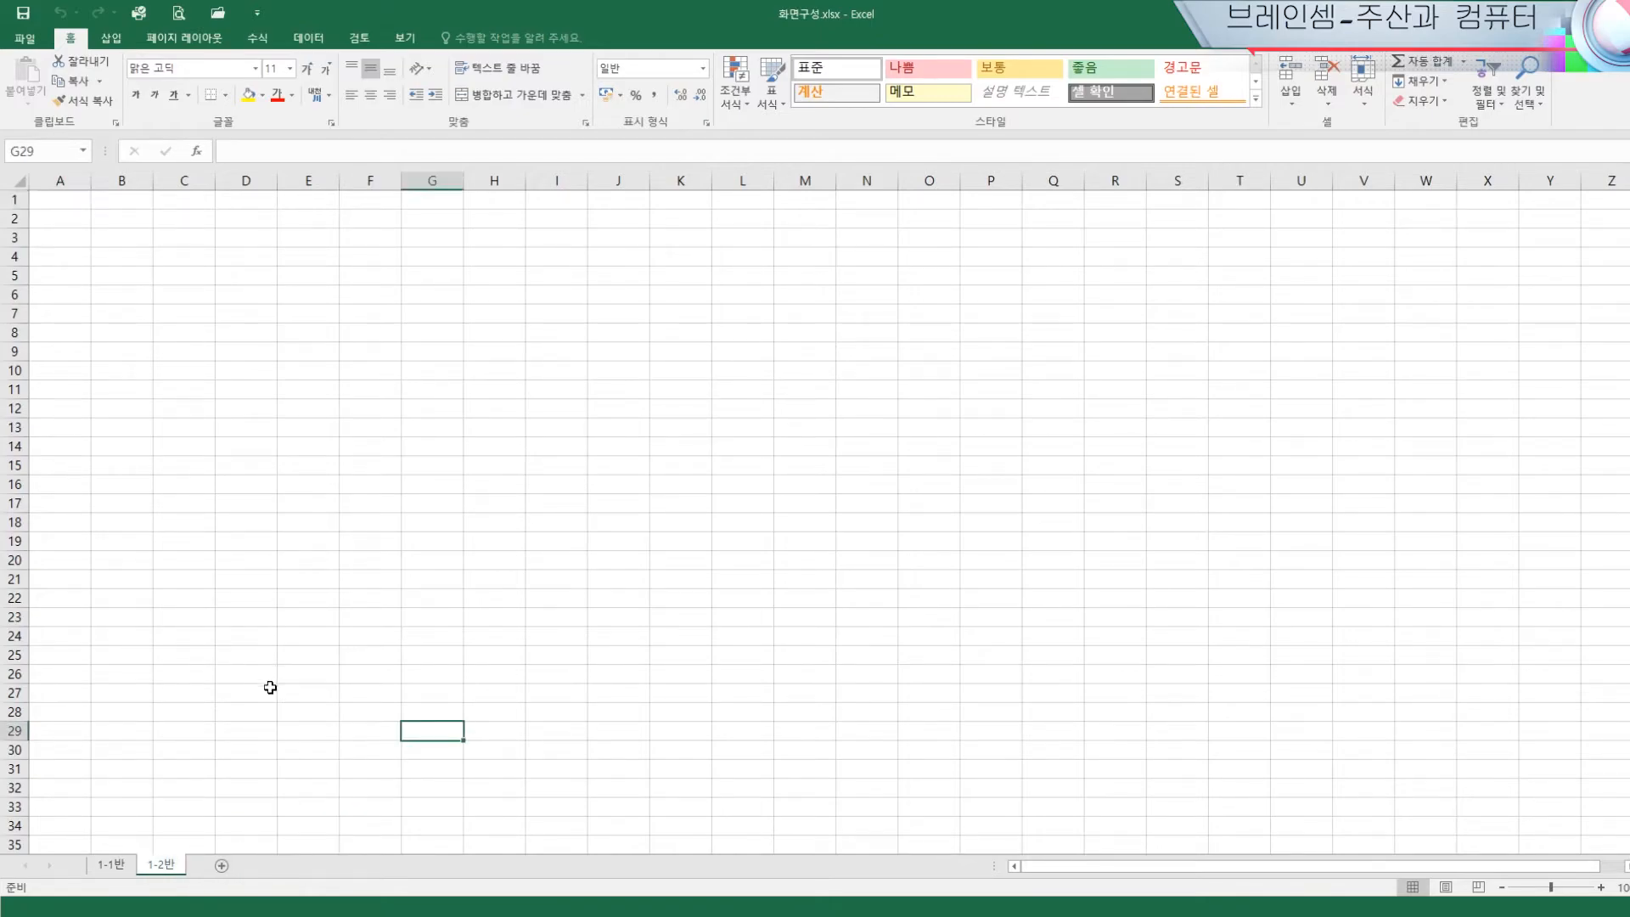
# Delete the 1-2반 worksheet and try to delete the last remaining worksheet, 1-1반
pyautogui.rightClick(160, 866)
pyautogui.click(212, 684)
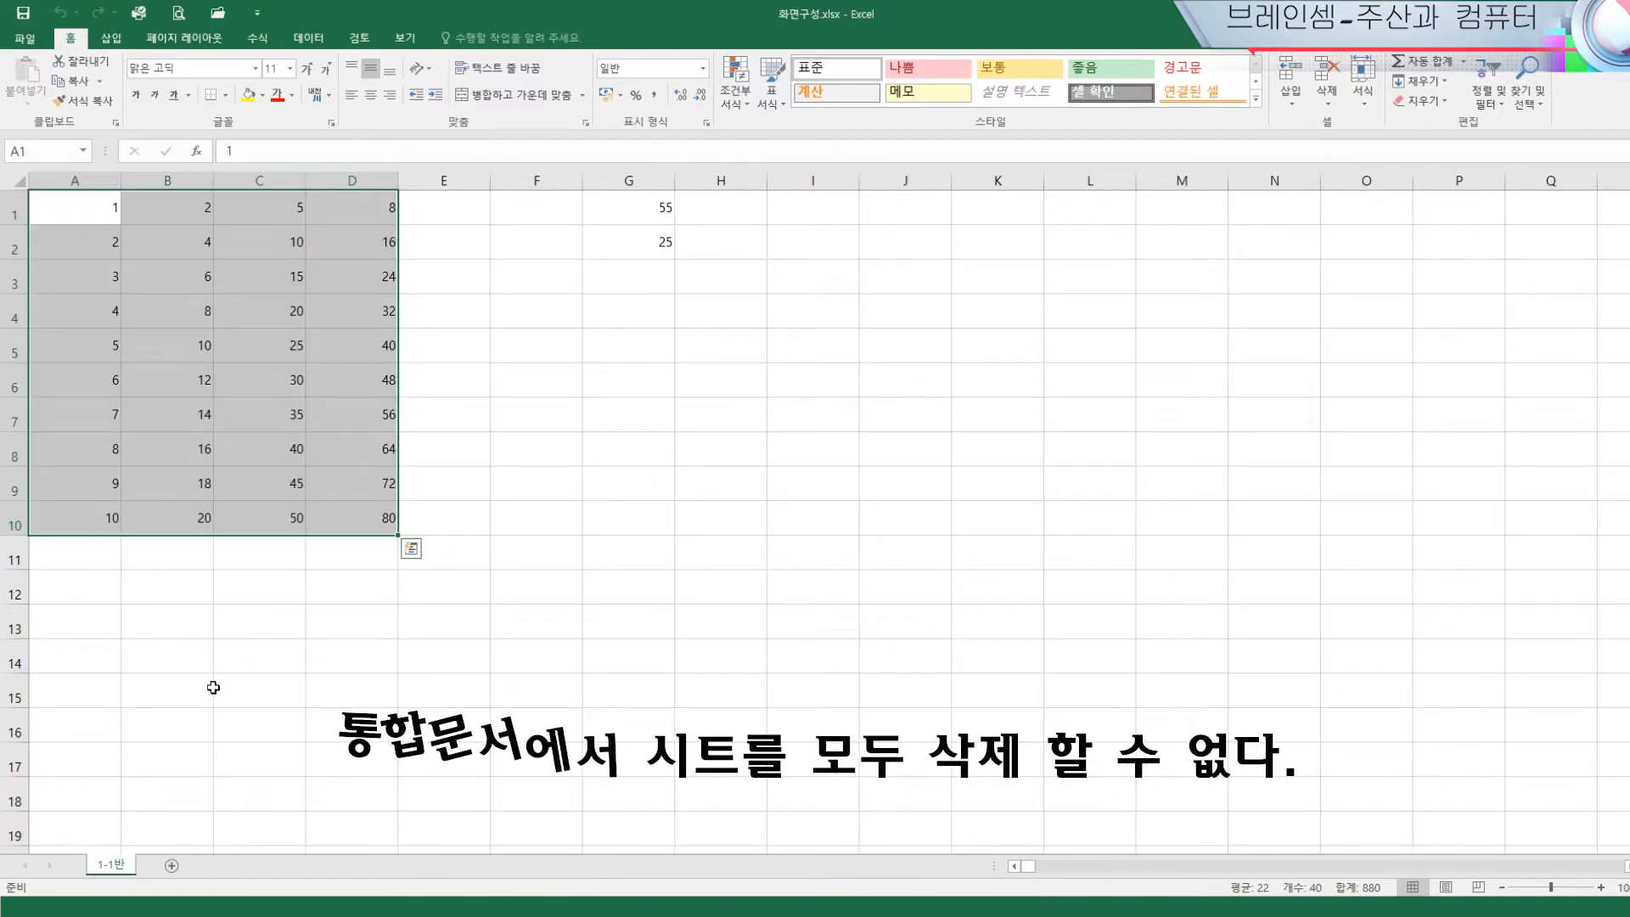
pyautogui.rightClick(120, 865)
pyautogui.click(157, 687)
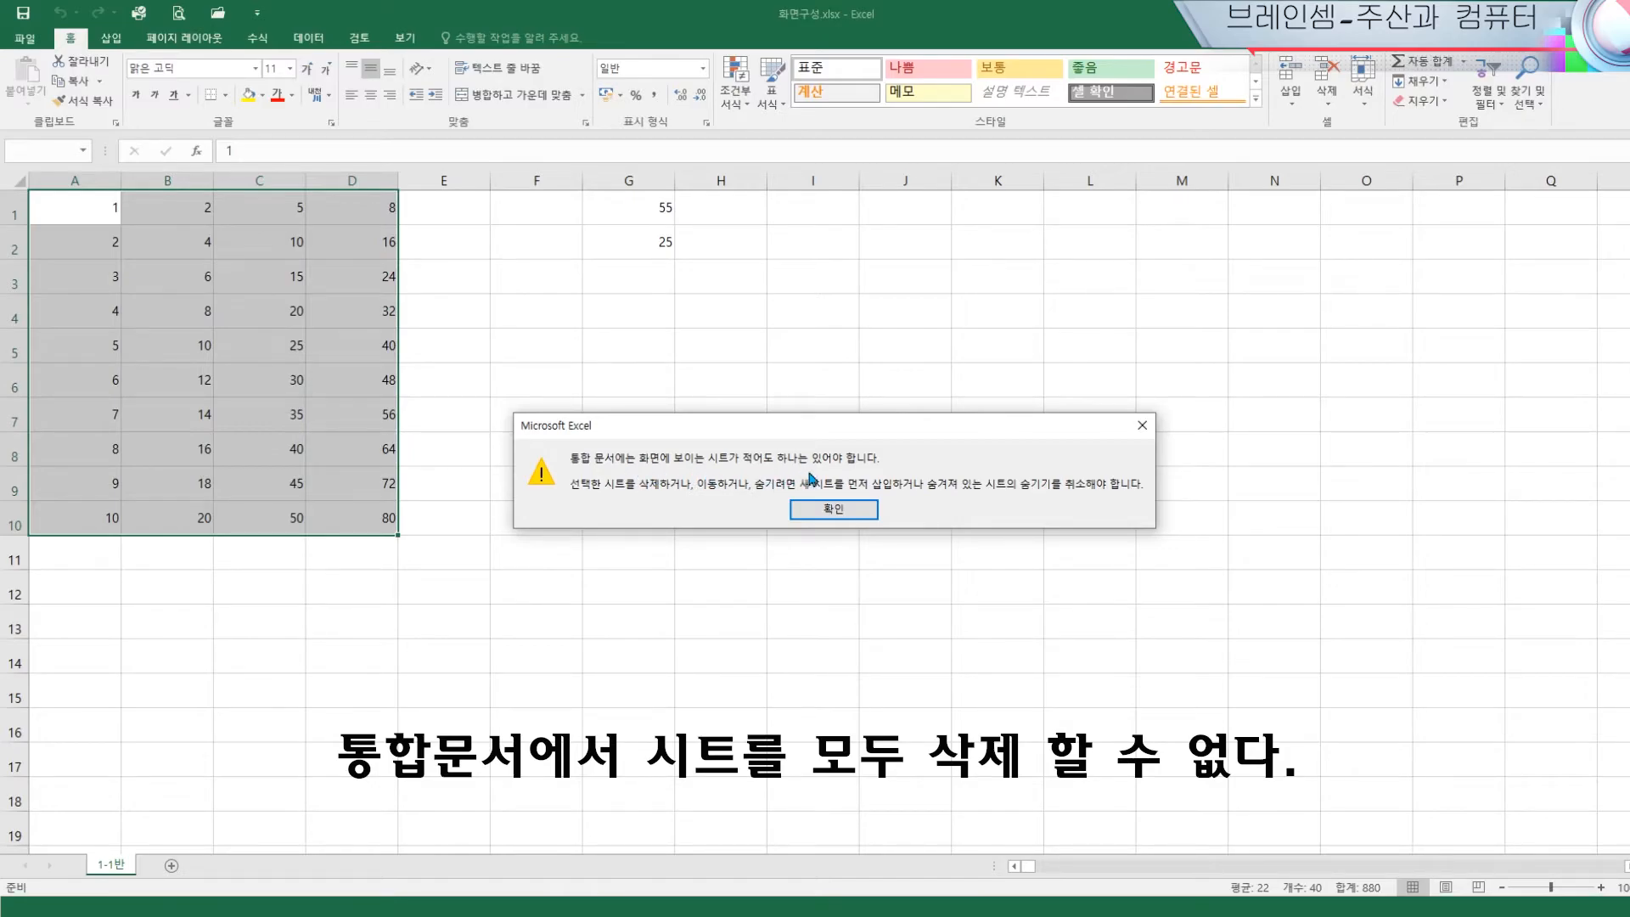
# Dismiss the warning about the last remaining sheet and add two blank worksheets after 1-1반
pyautogui.click(867, 514)
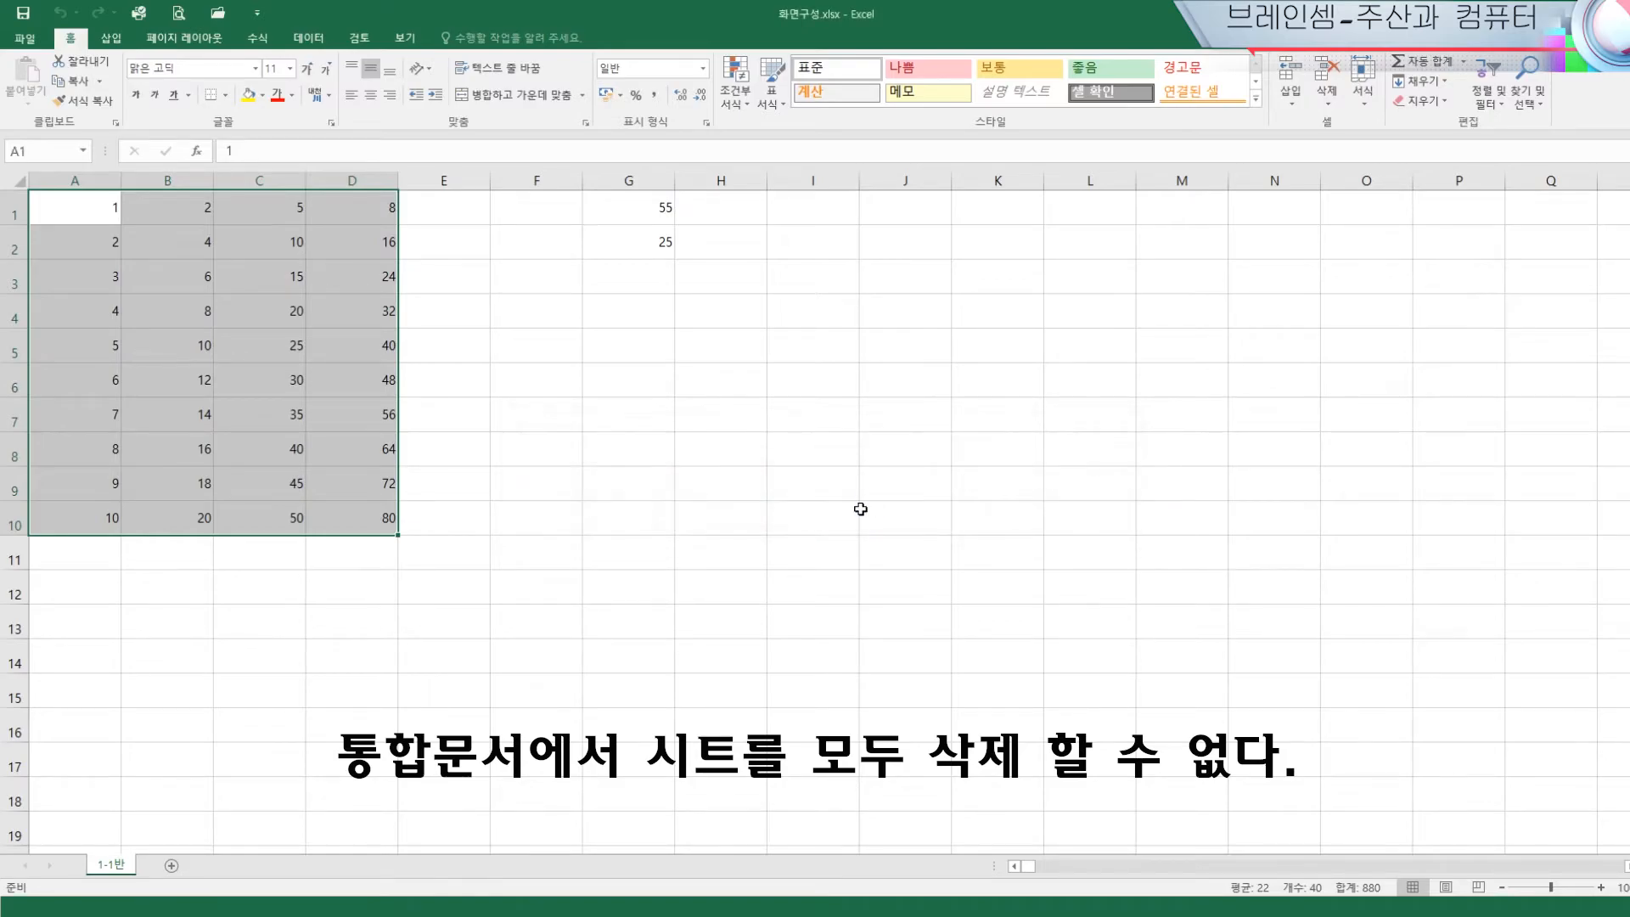
pyautogui.click(646, 551)
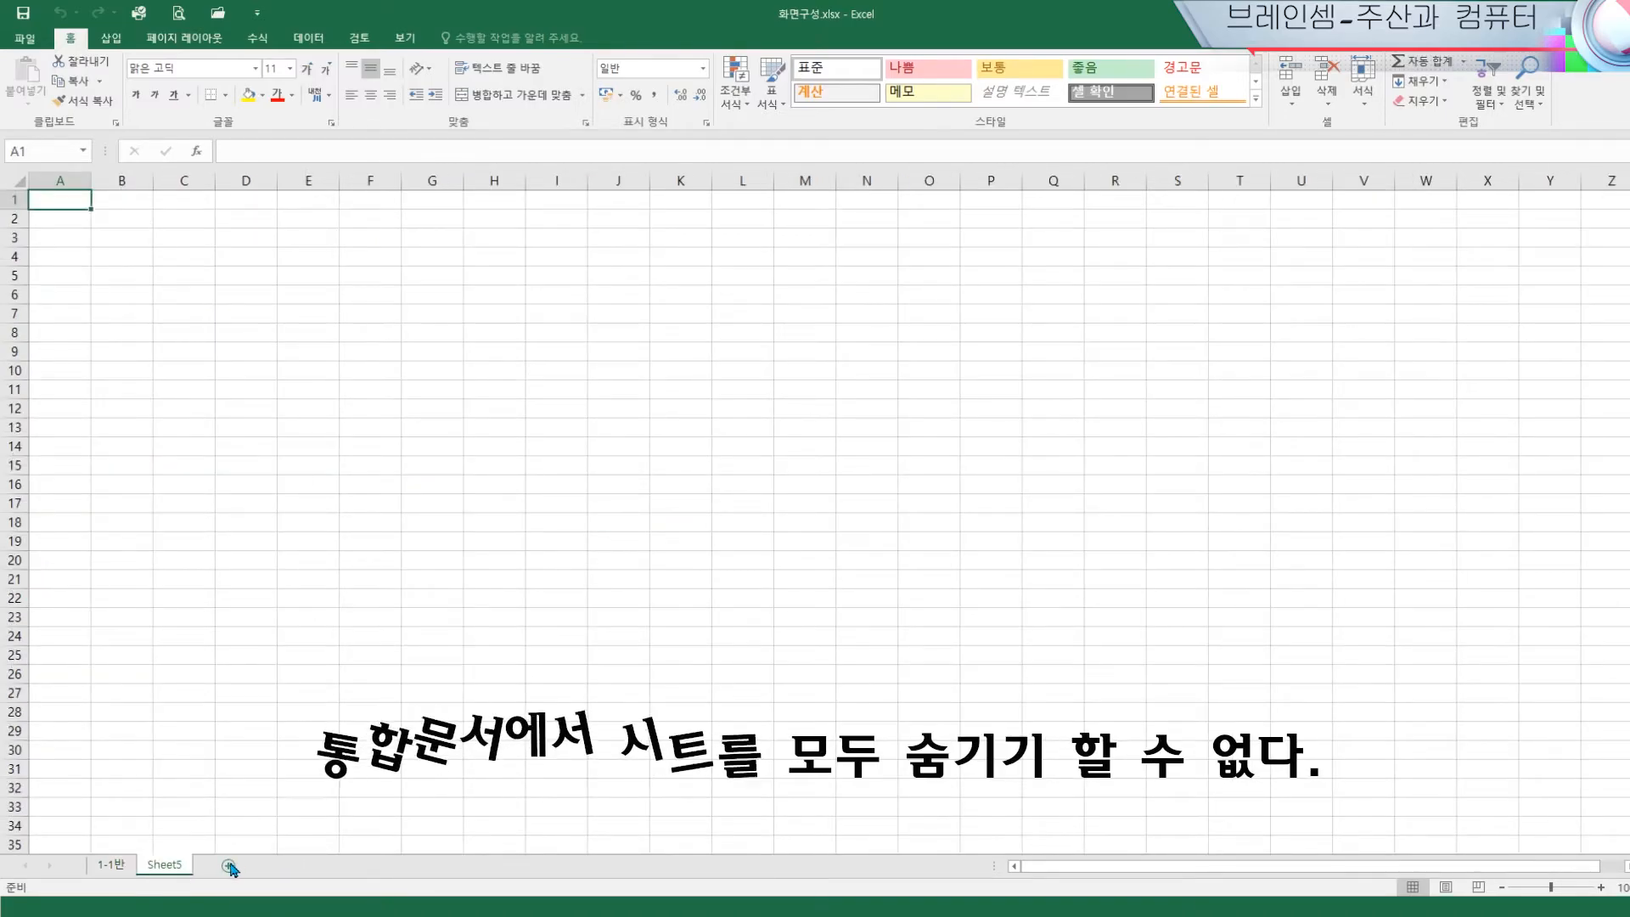
pyautogui.click(226, 865)
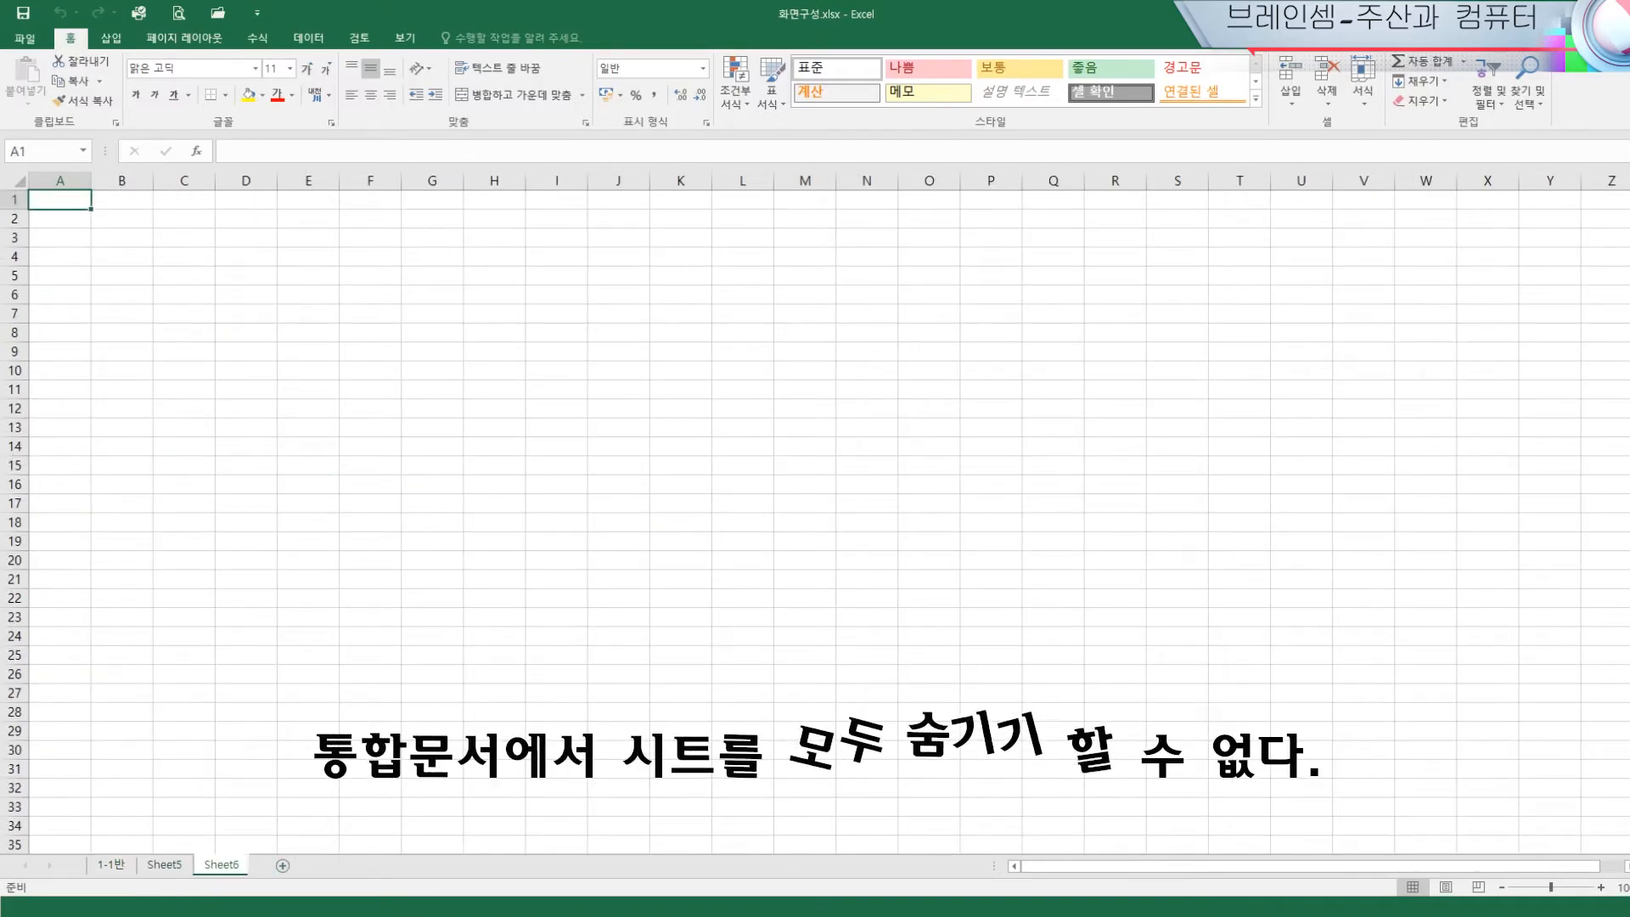
# Hide the two blank worksheets, Sheet6 and Sheet5
pyautogui.rightClick(229, 867)
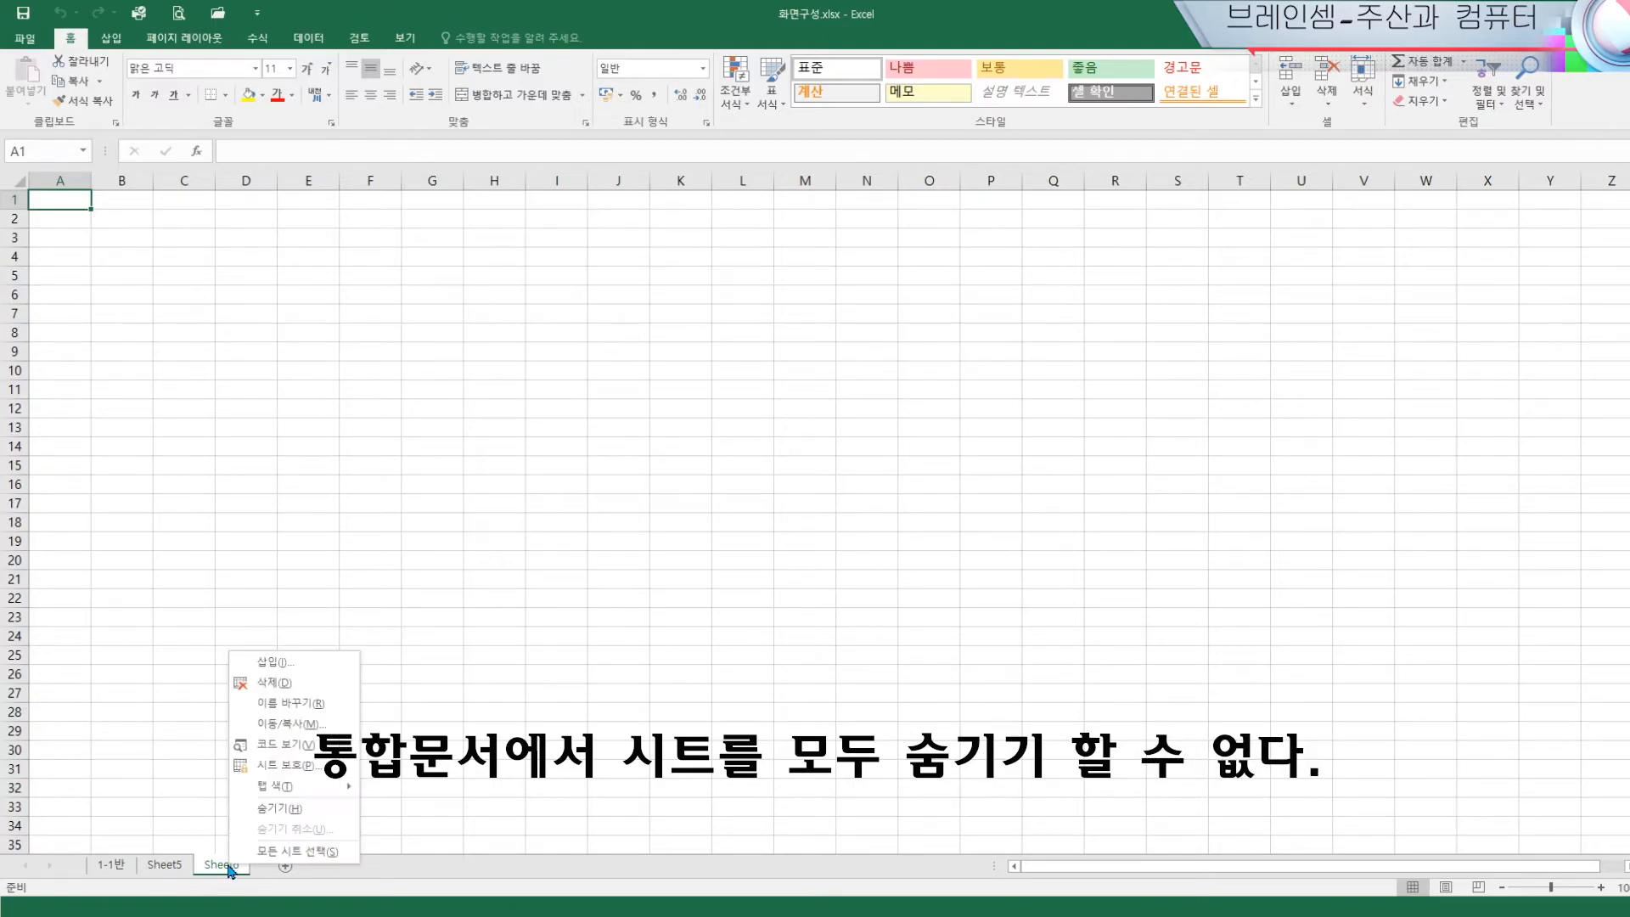
pyautogui.click(283, 808)
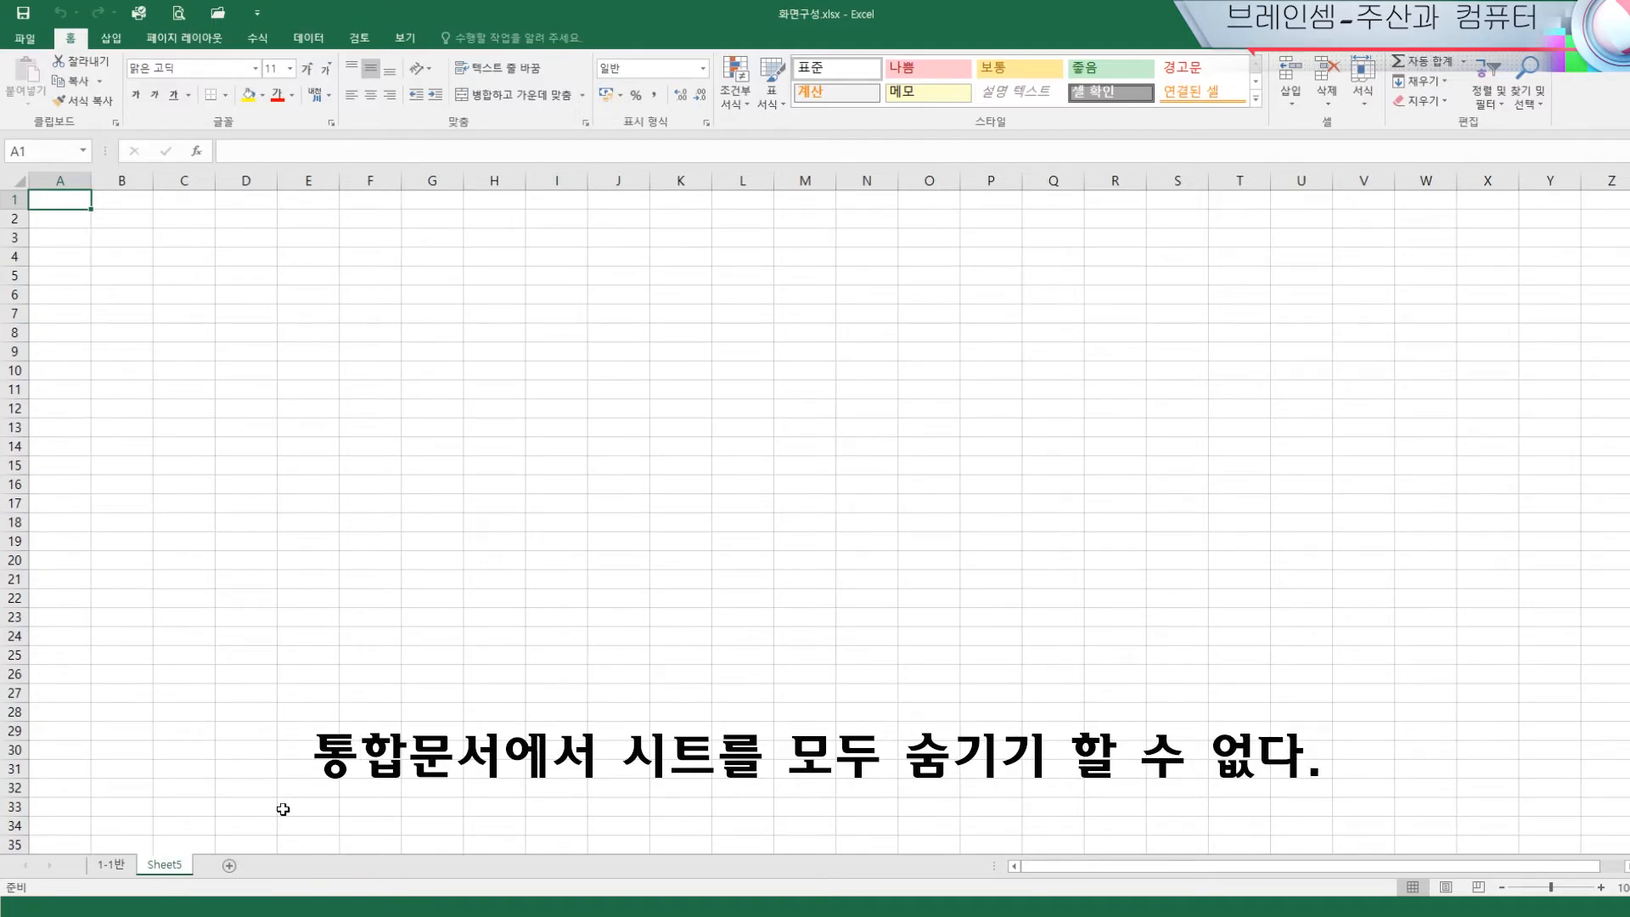
pyautogui.rightClick(173, 868)
pyautogui.click(244, 810)
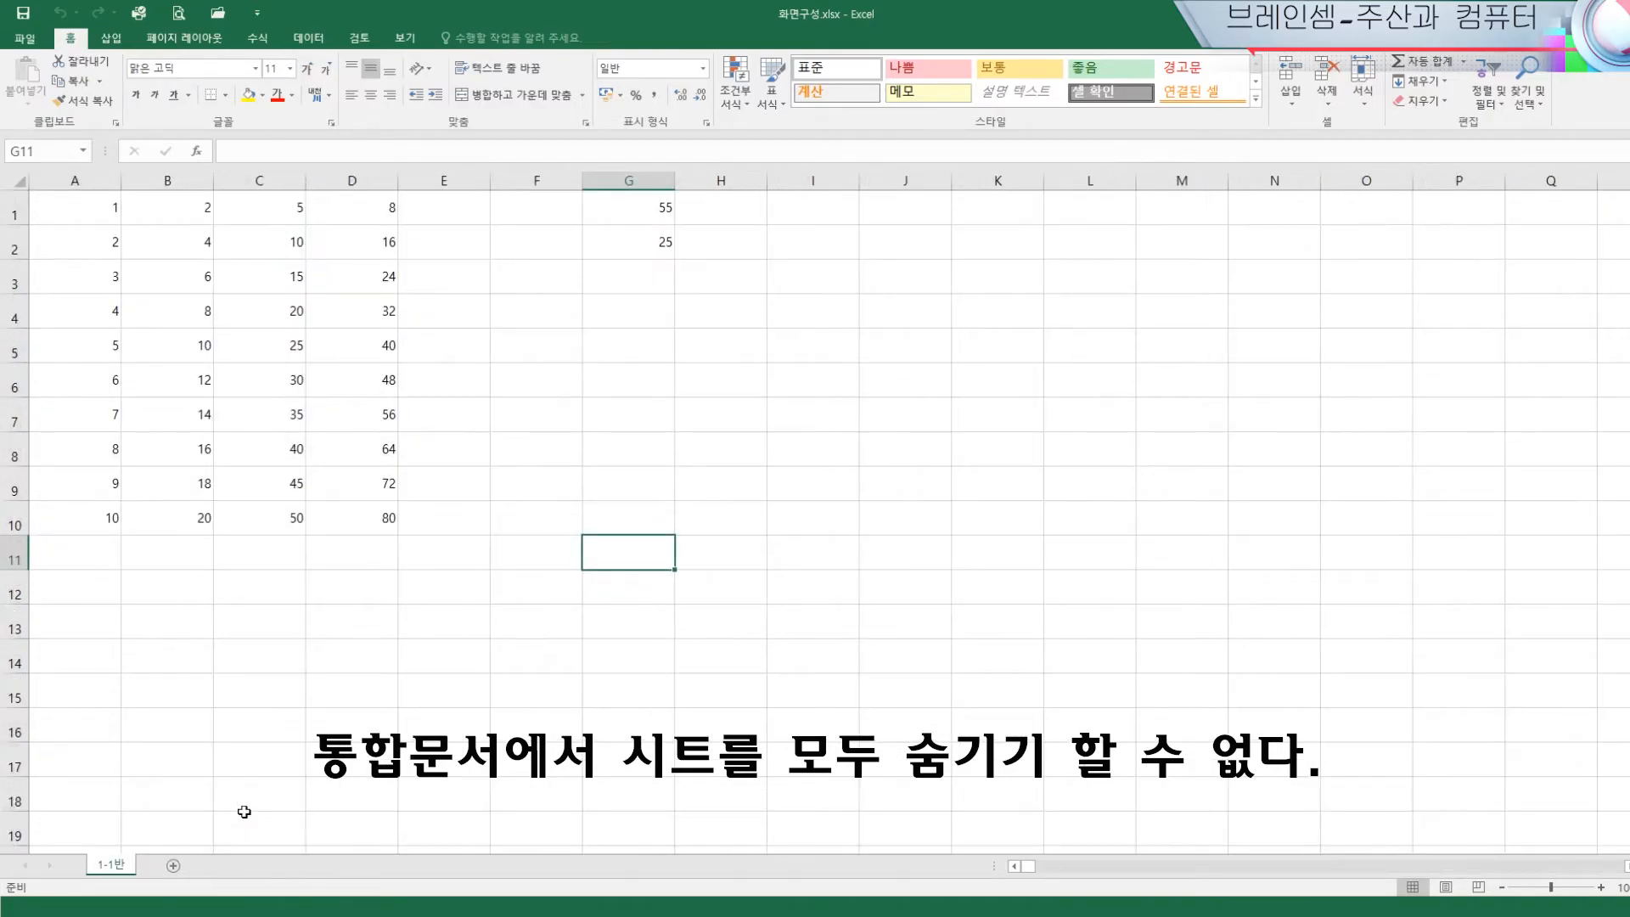
# Try to hide the only visible worksheet, 1-1반
pyautogui.rightClick(126, 867)
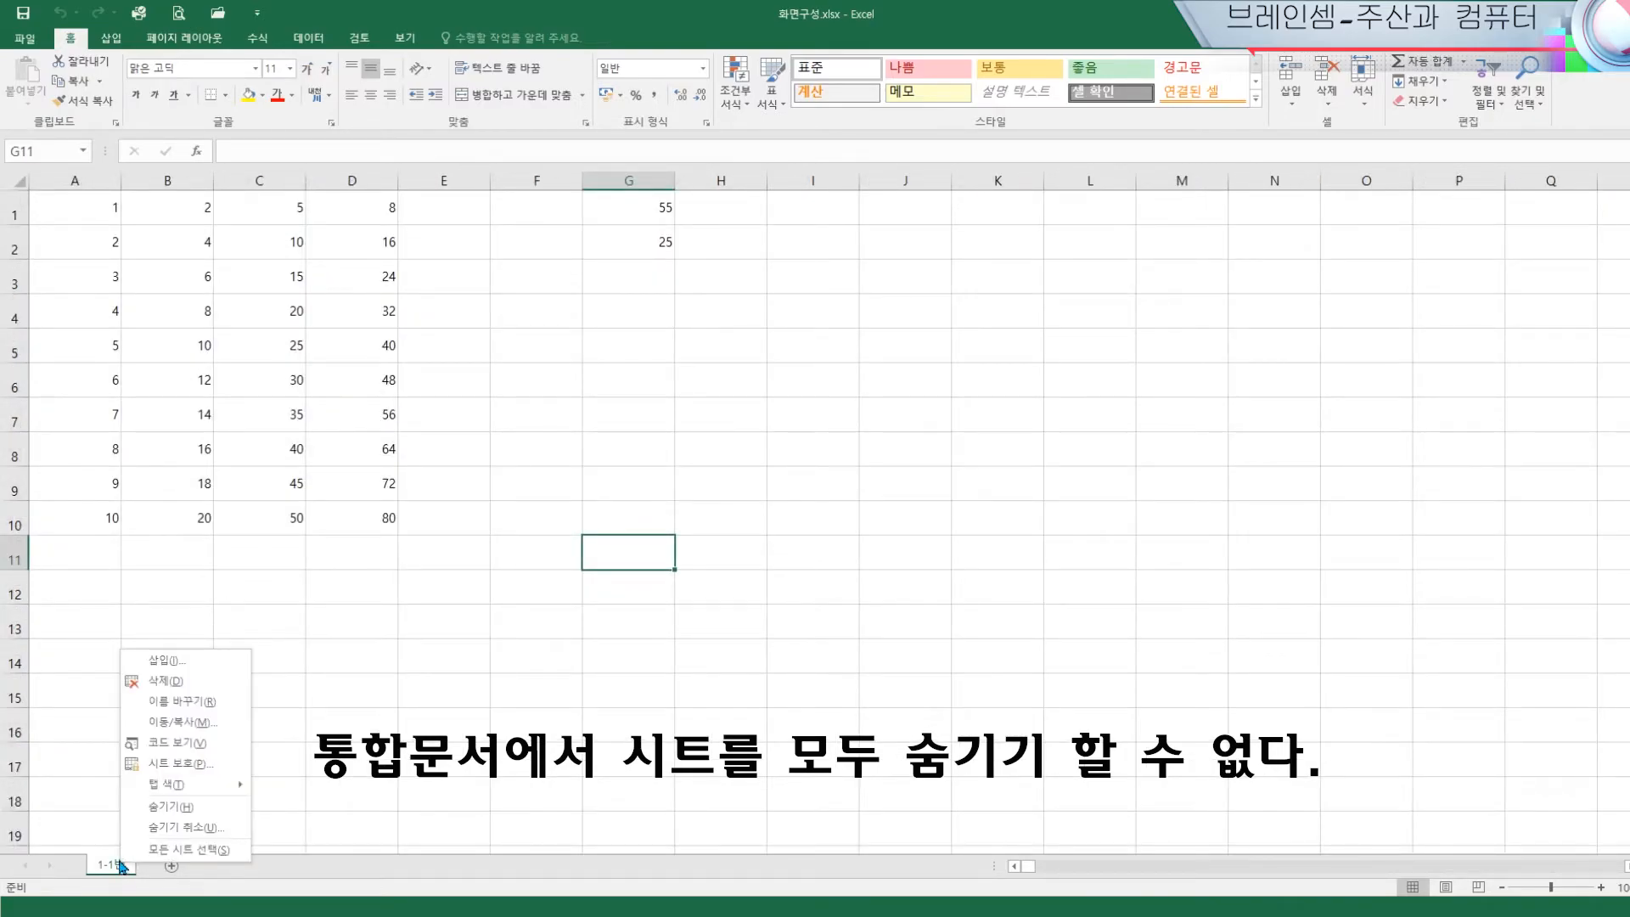
pyautogui.click(170, 806)
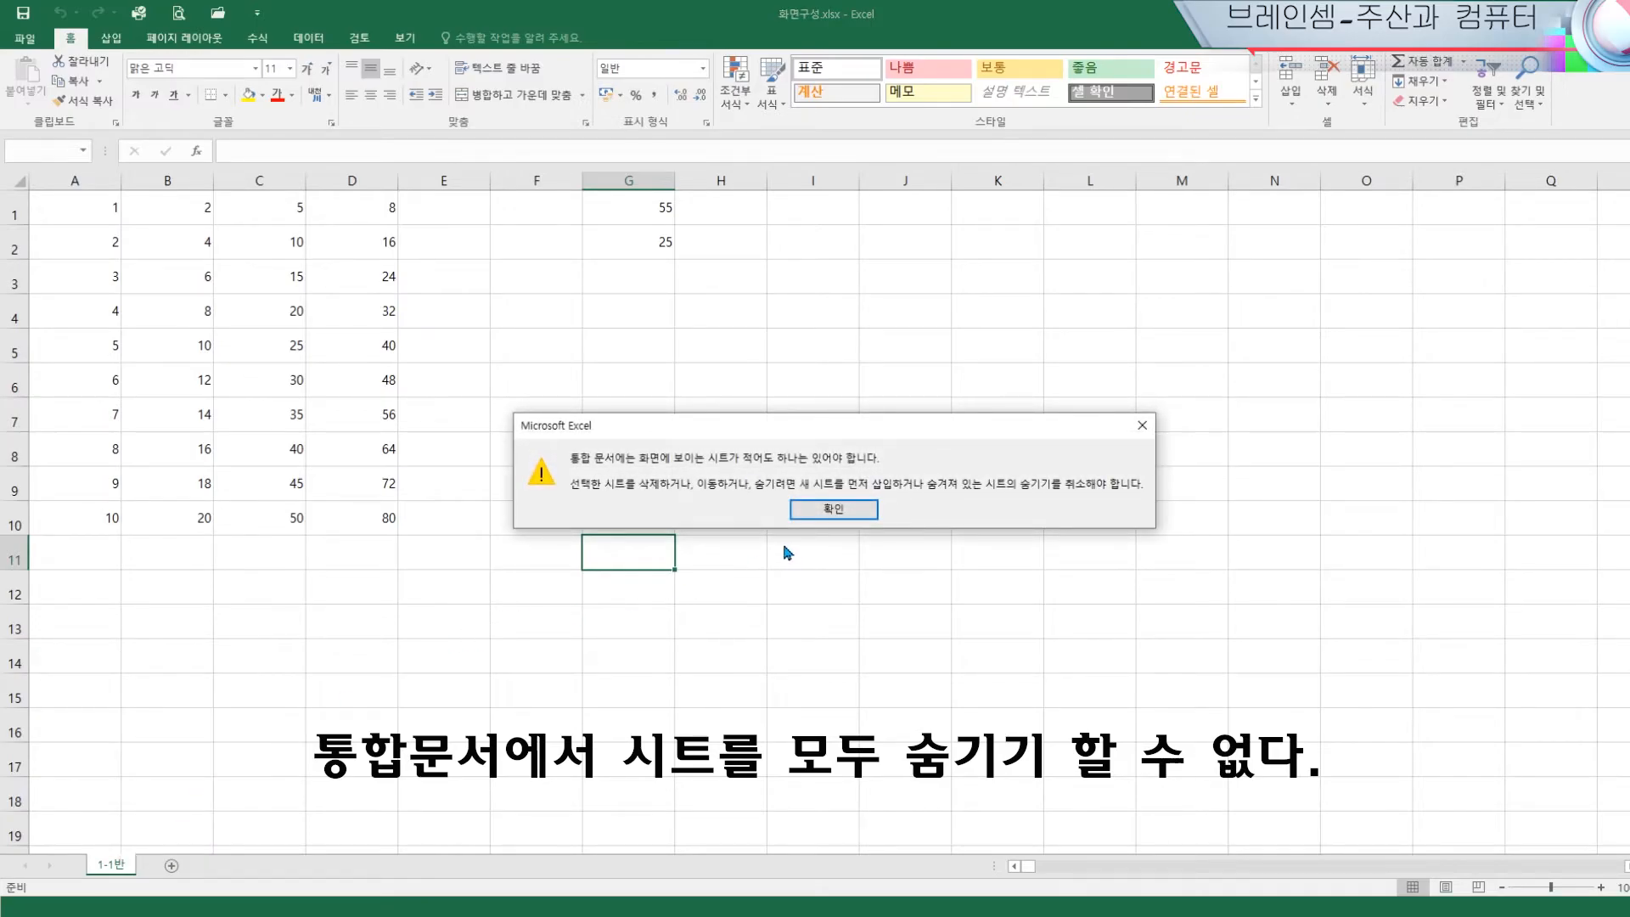
pyautogui.click(832, 513)
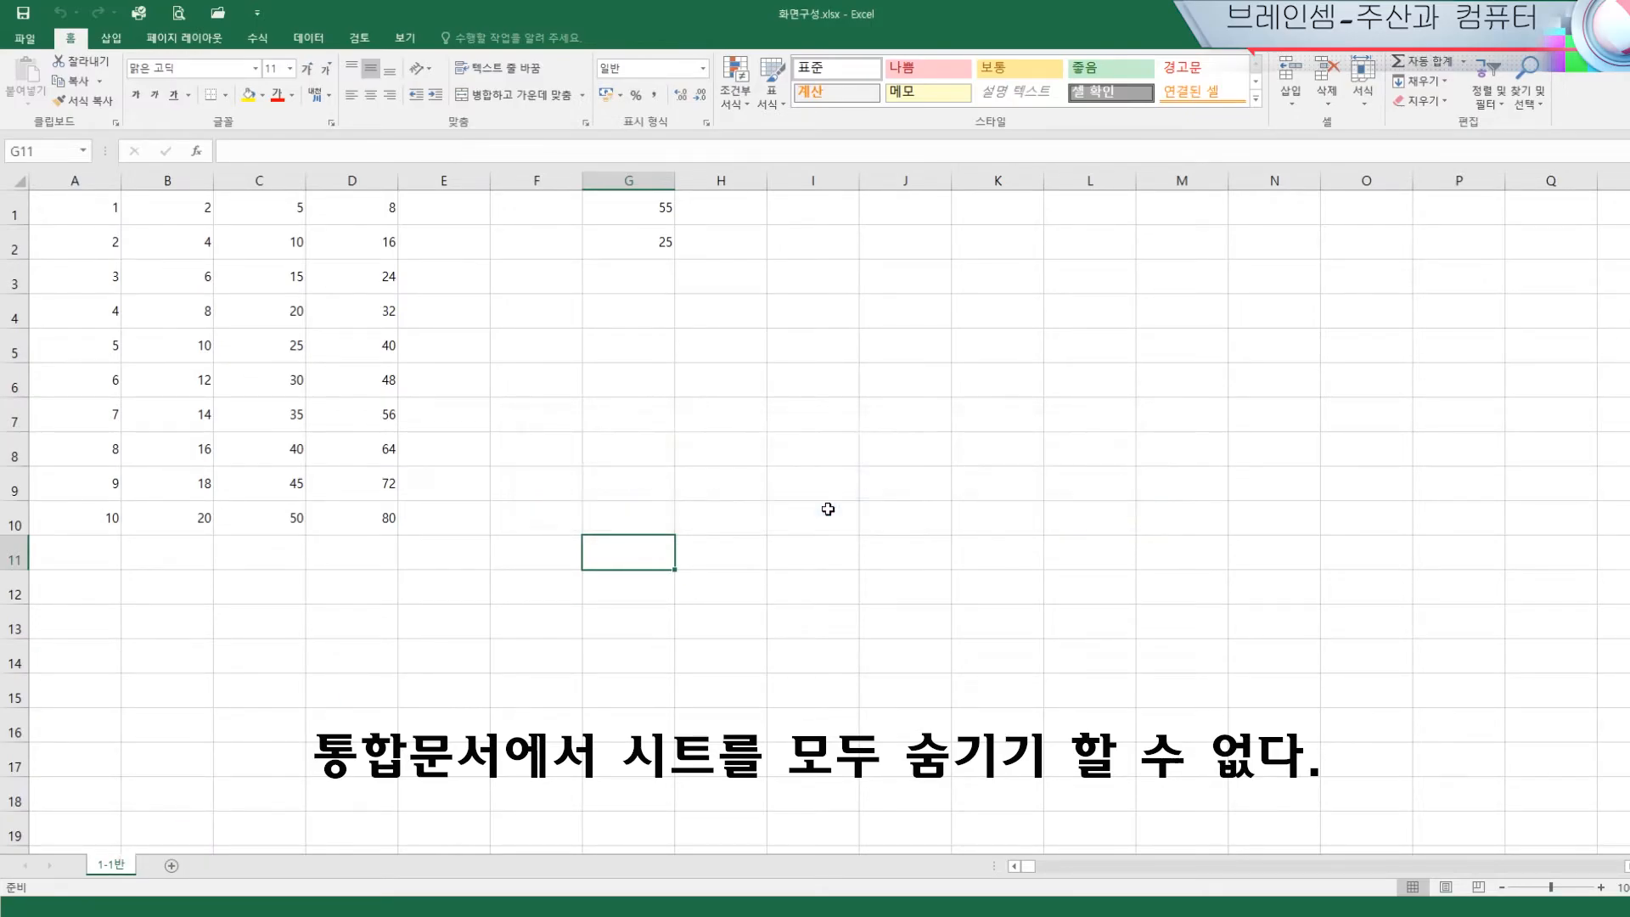
pyautogui.click(382, 665)
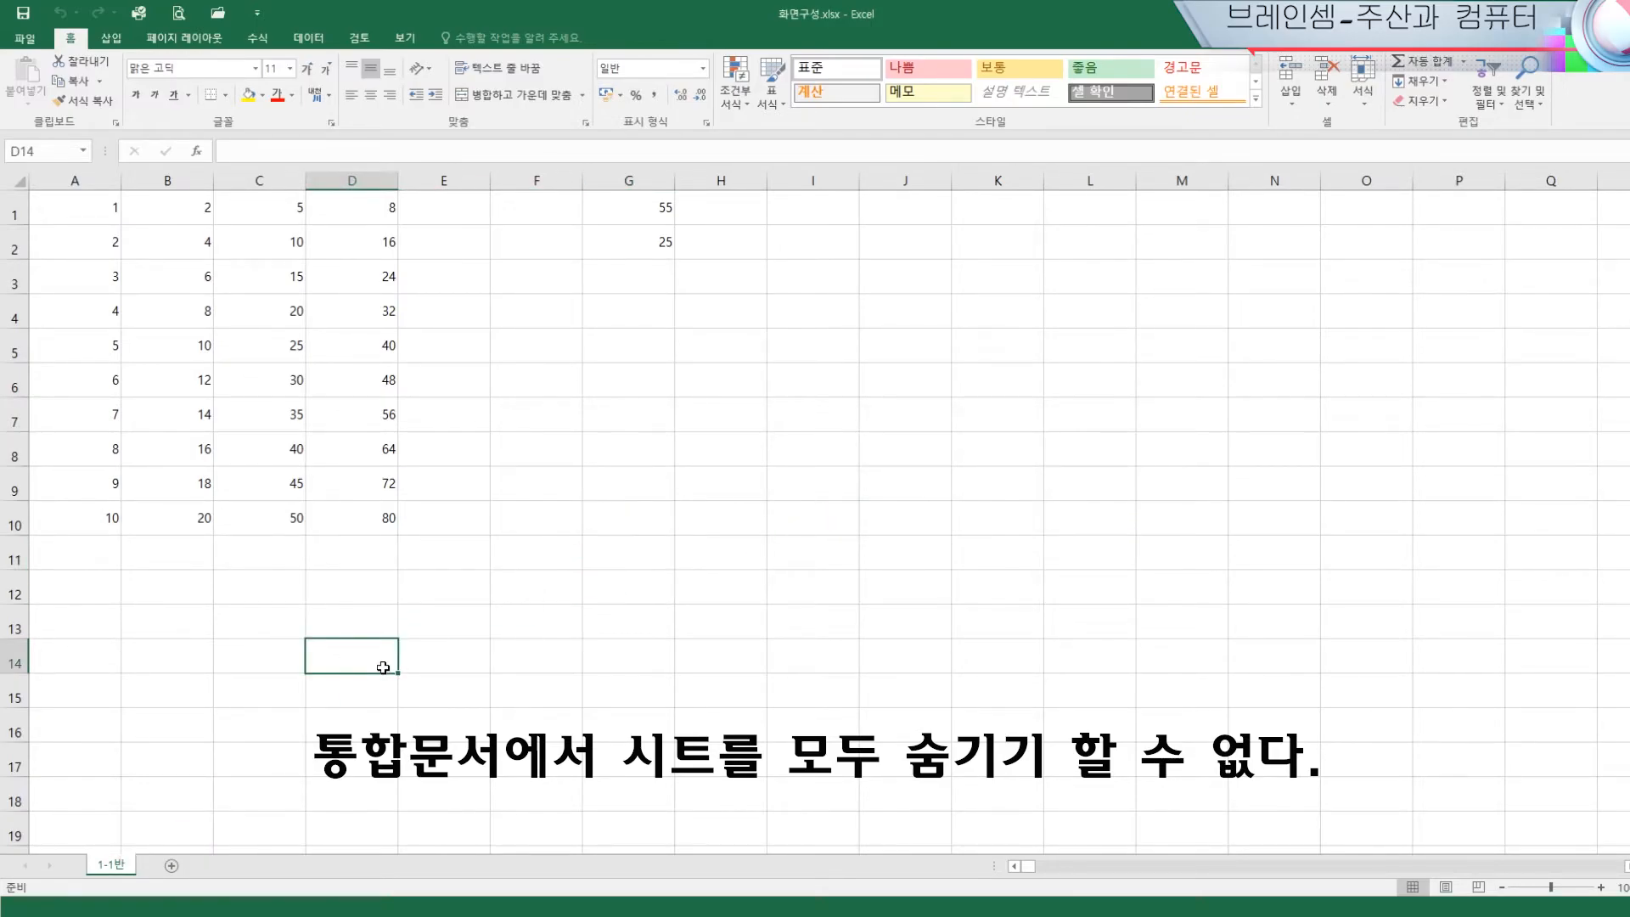
# Unhide the hidden worksheets Sheet5 and Sheet6
pyautogui.rightClick(118, 868)
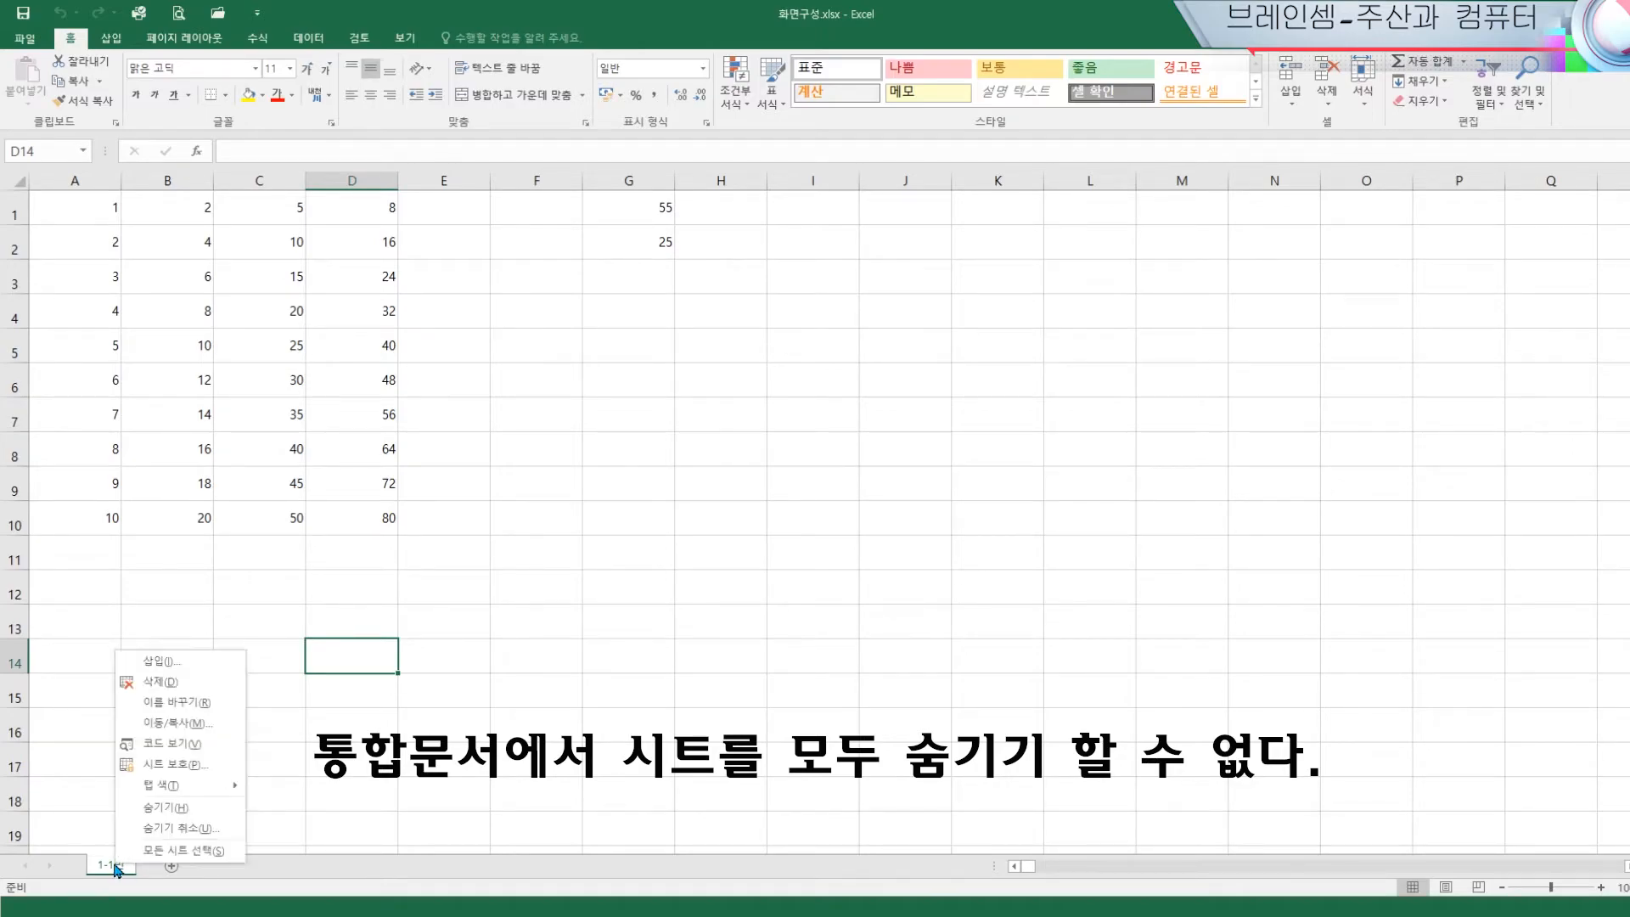
pyautogui.click(184, 828)
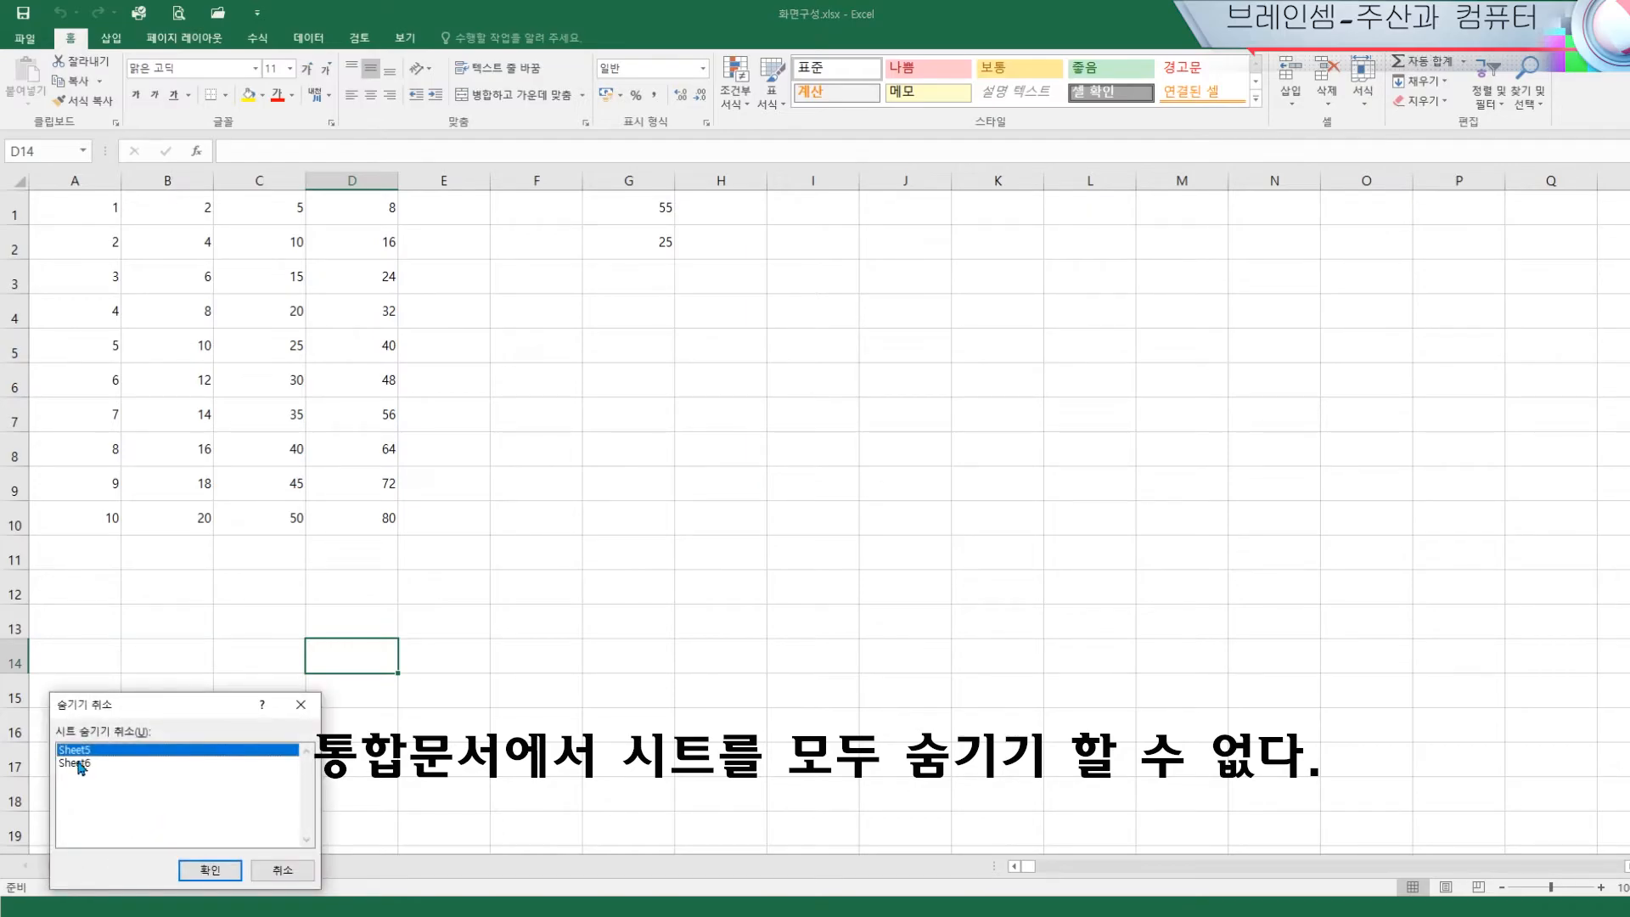
pyautogui.click(210, 870)
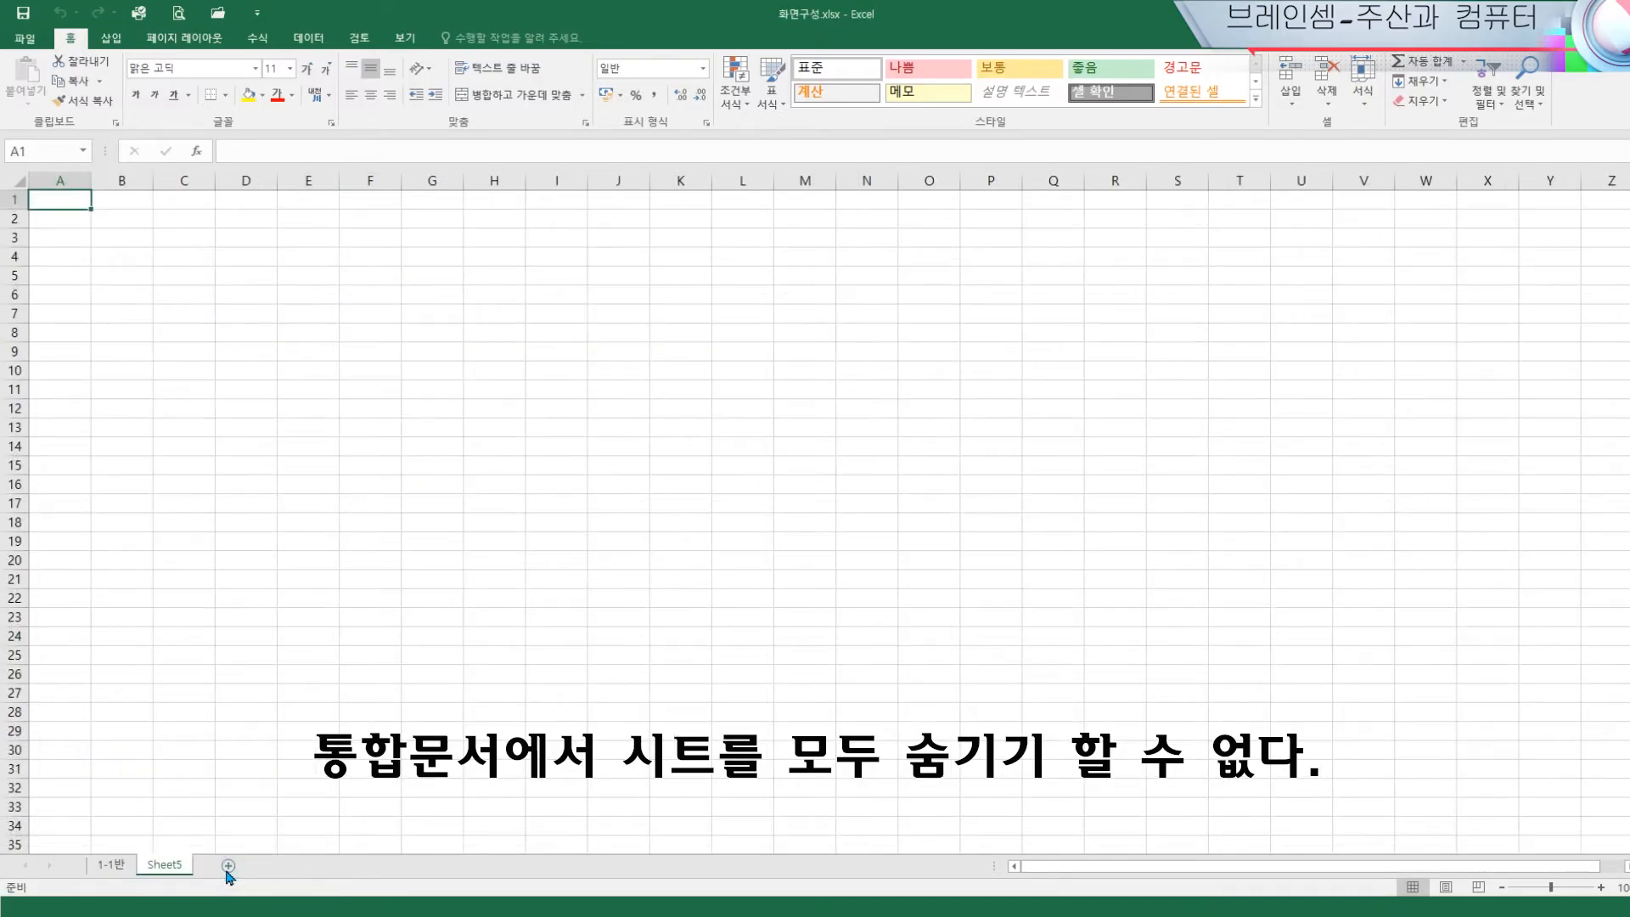
pyautogui.rightClick(178, 872)
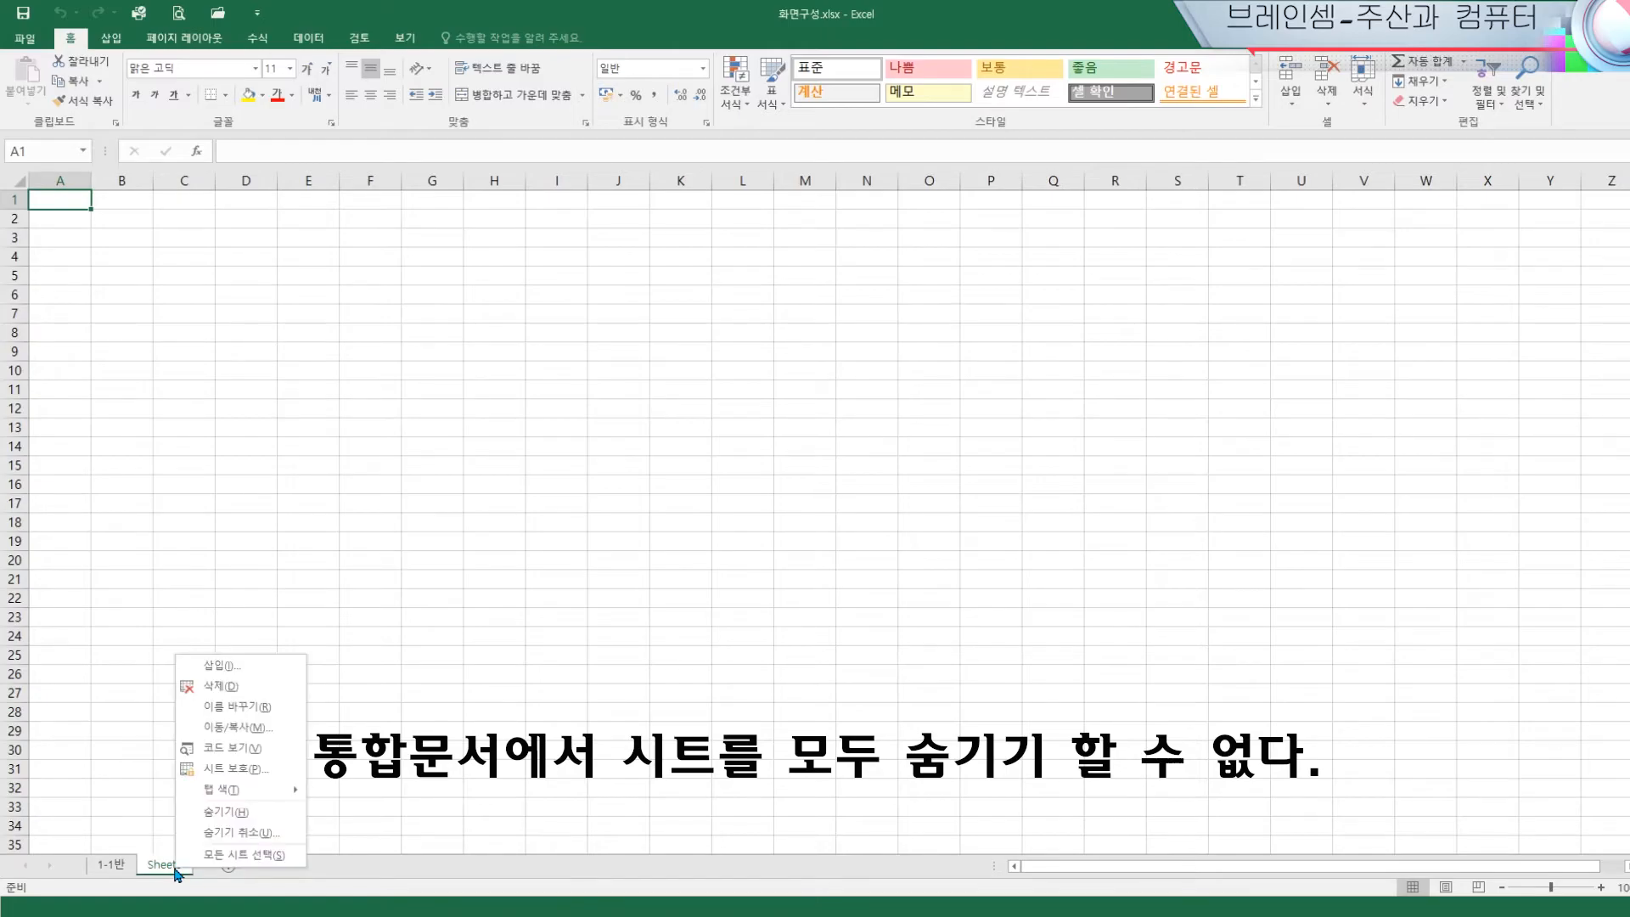
pyautogui.click(232, 835)
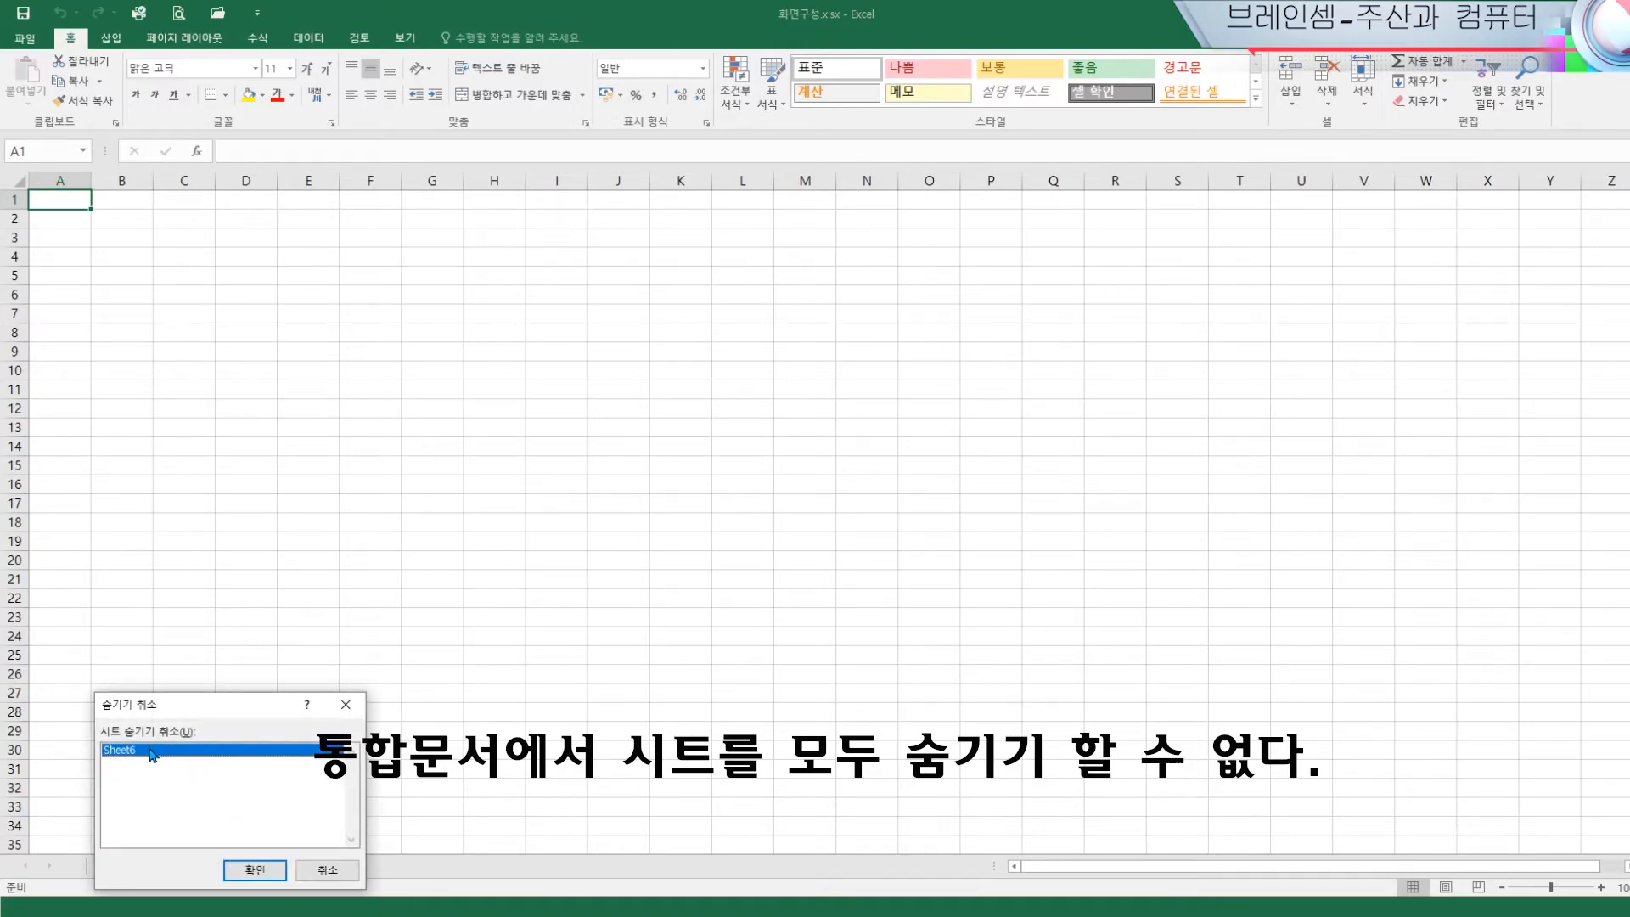
pyautogui.click(251, 869)
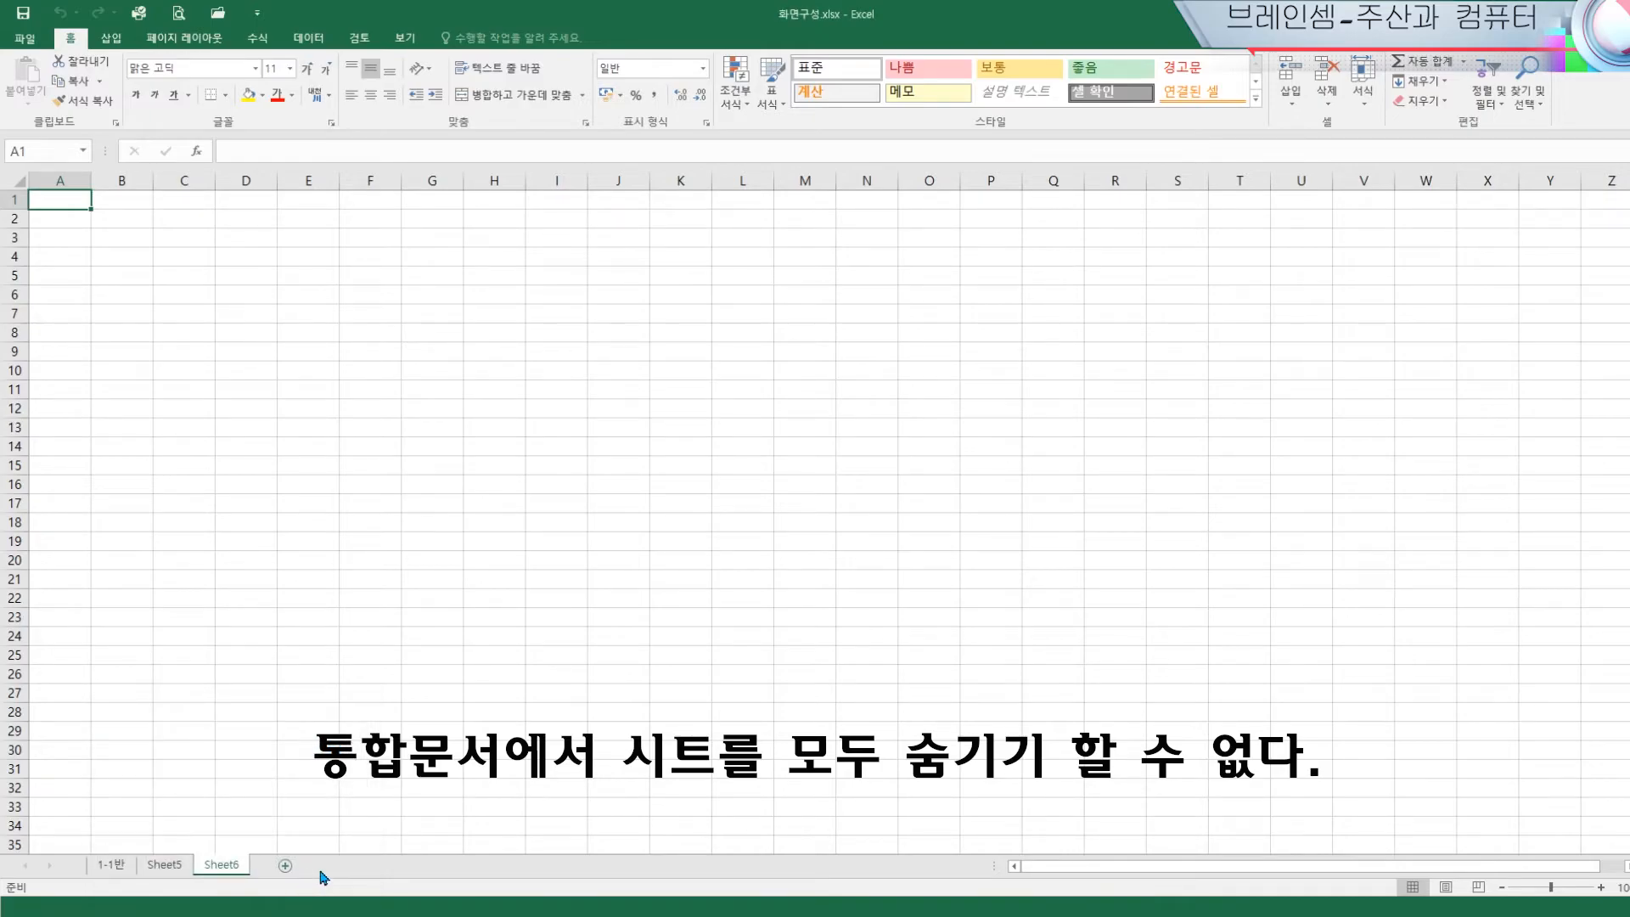
pyautogui.click(316, 794)
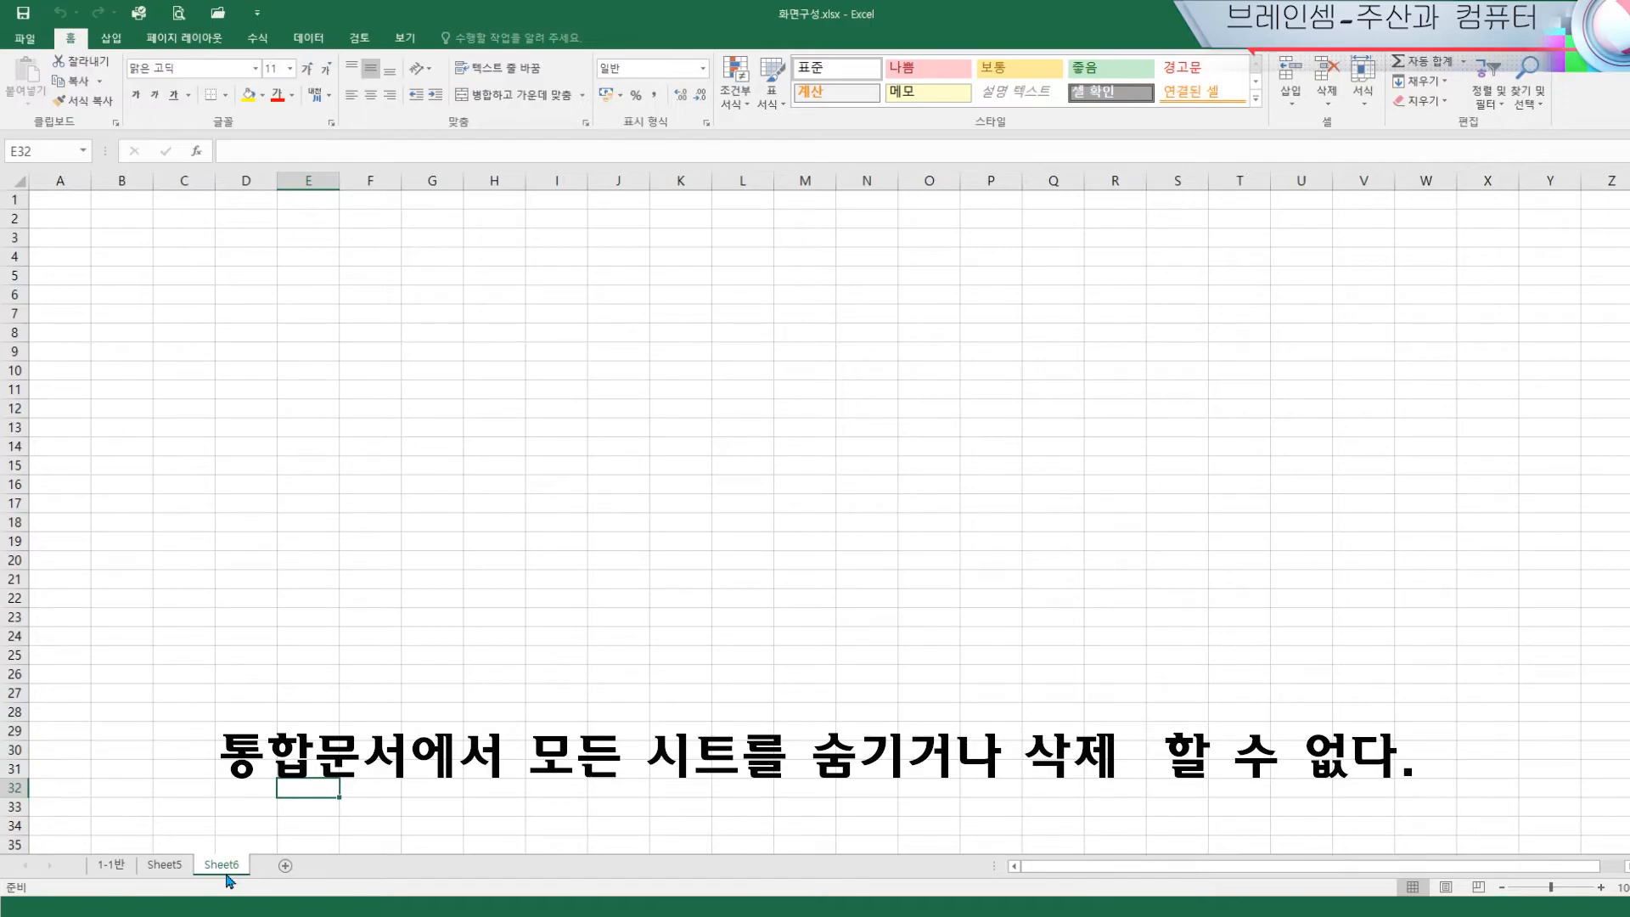
# Remove the blank sheets Sheet5 and Sheet6, and create a new workbook from the 강조 표시된 재고 목록 template
pyautogui.rightClick(228, 867)
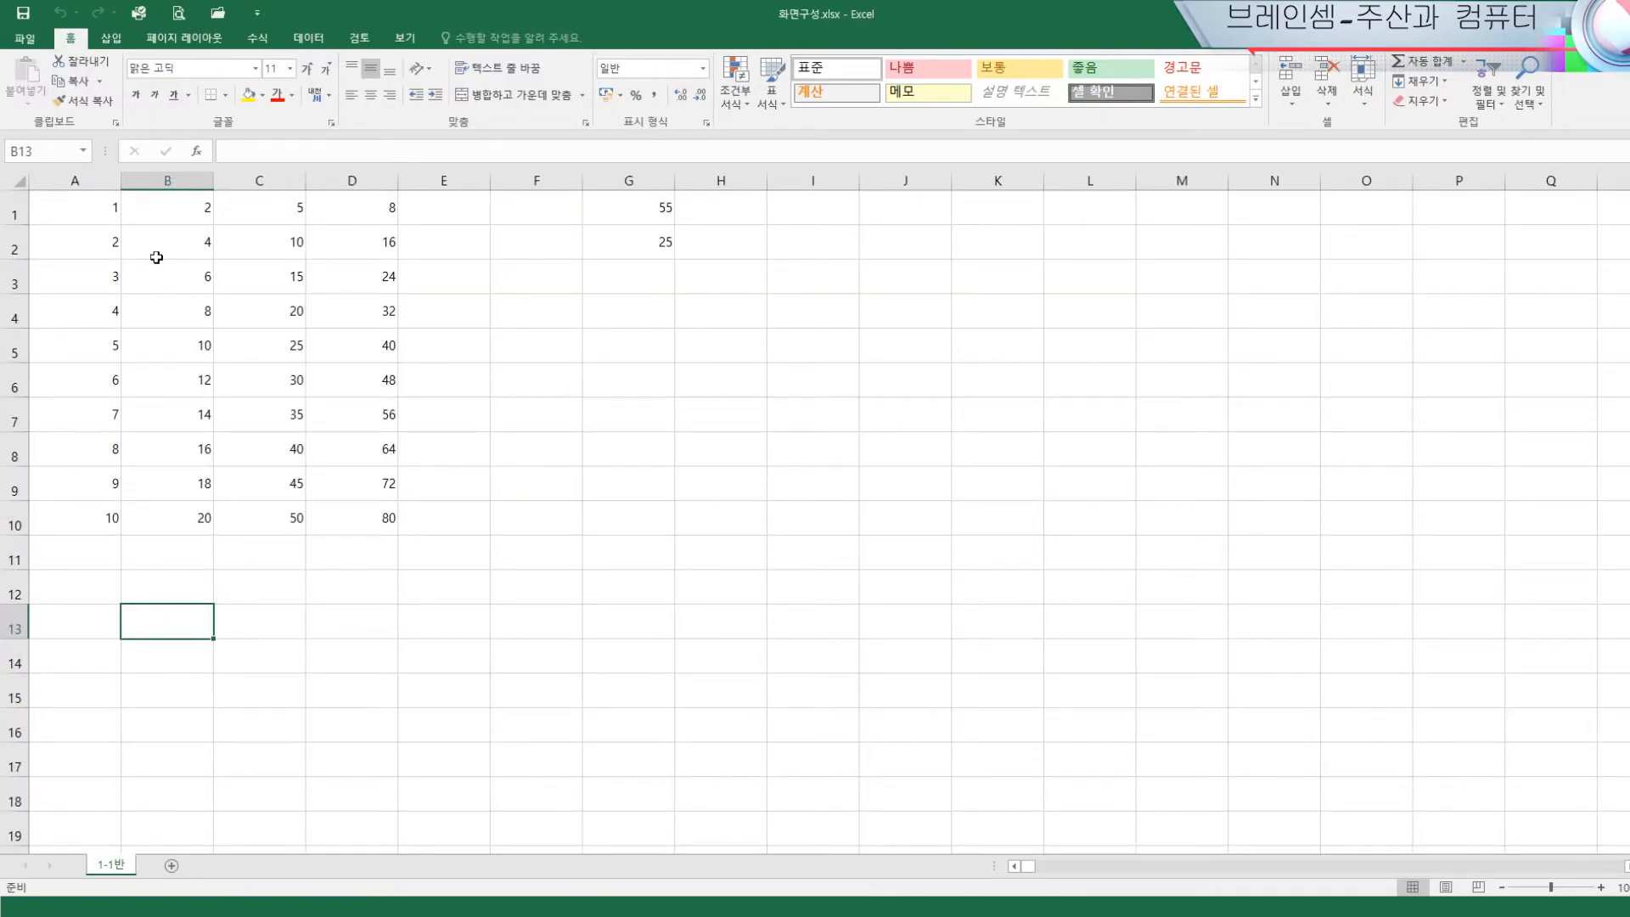
pyautogui.click(30, 40)
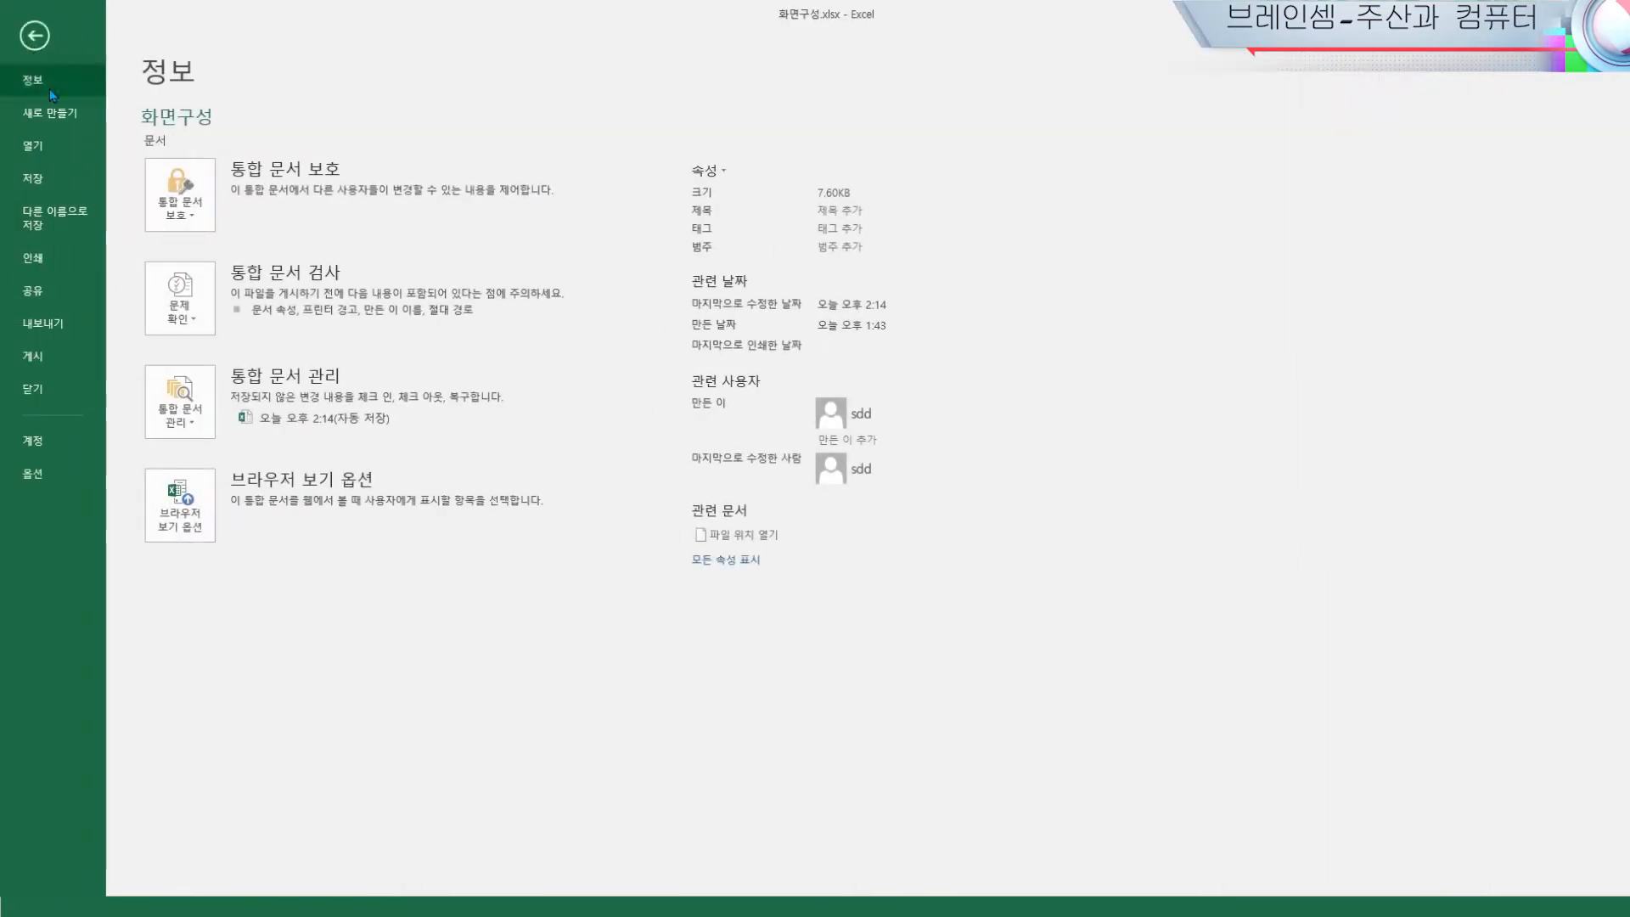
pyautogui.click(55, 121)
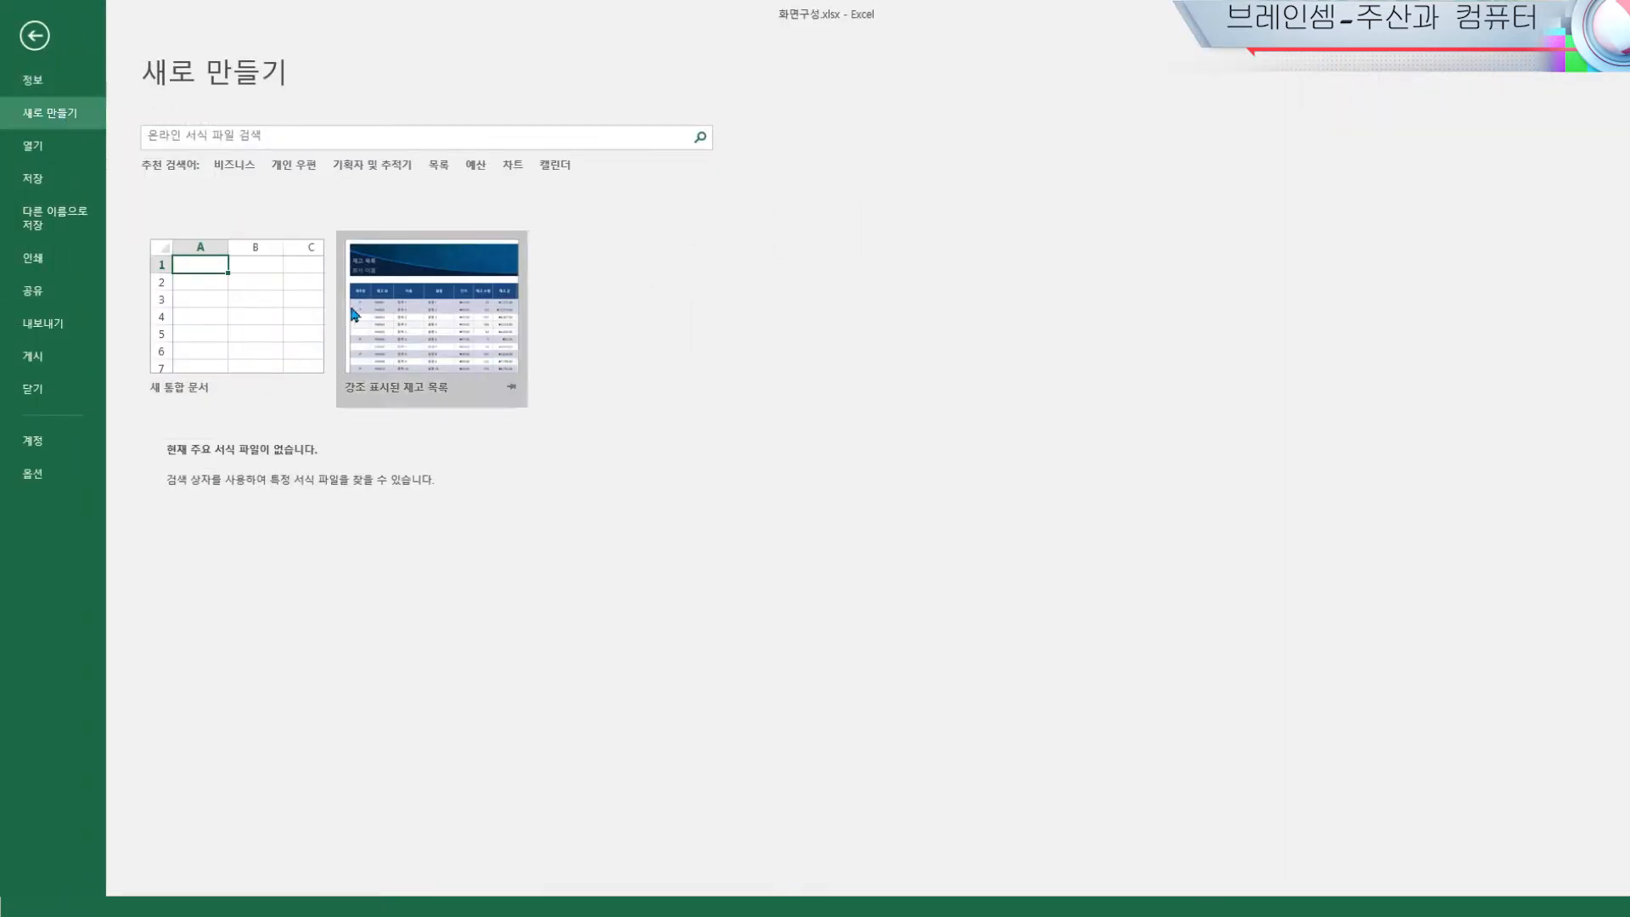
pyautogui.click(388, 320)
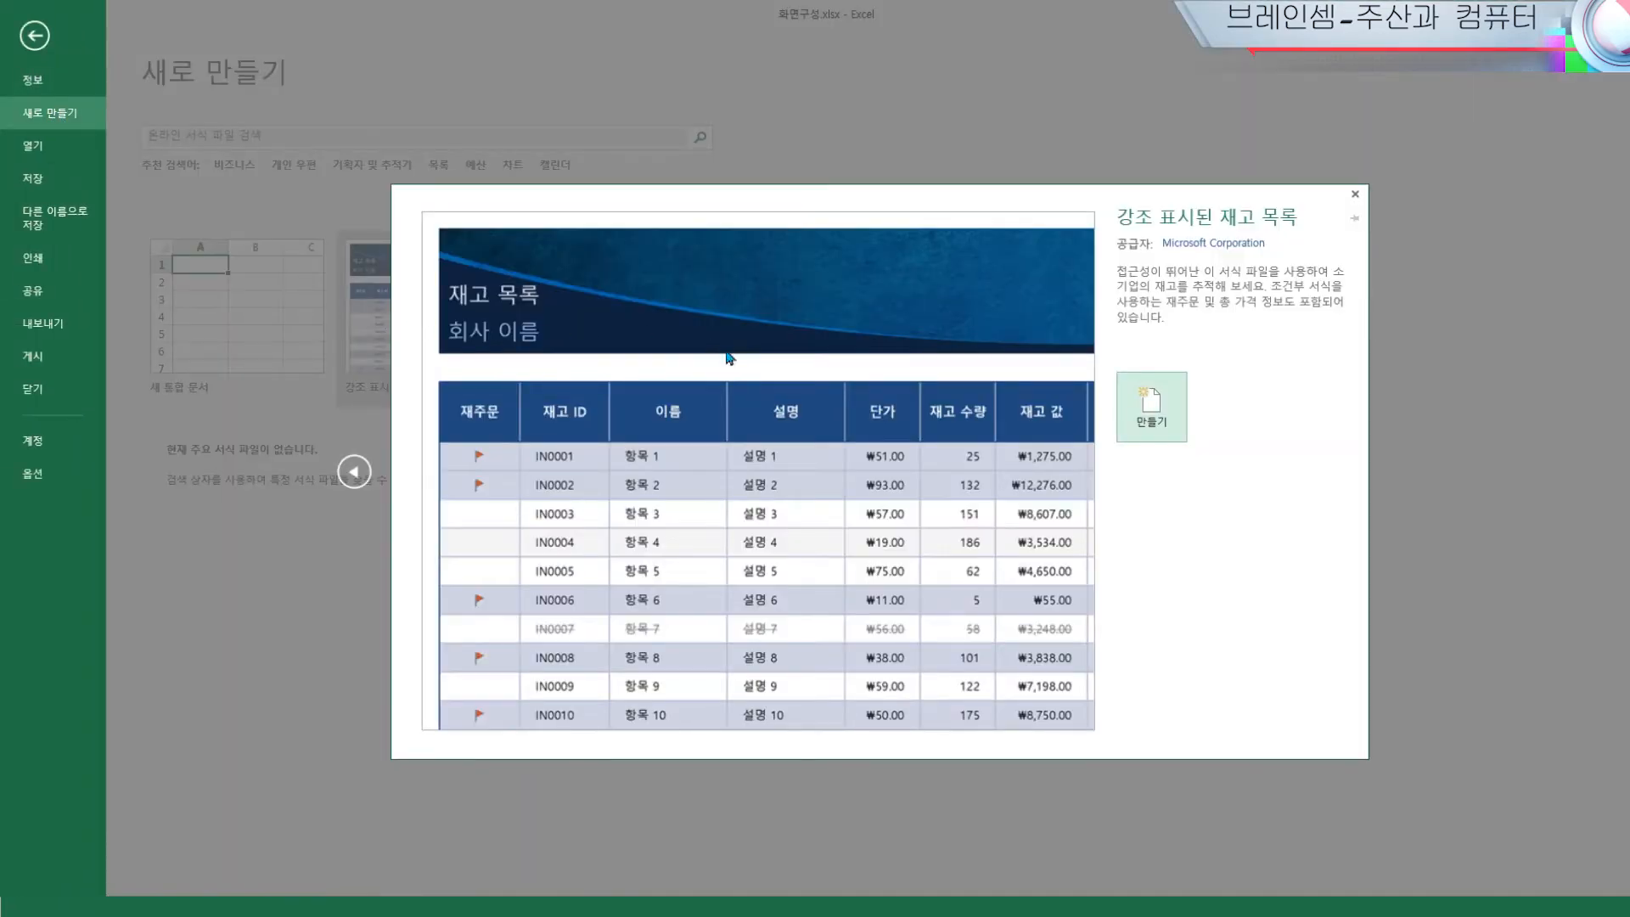
pyautogui.click(1152, 409)
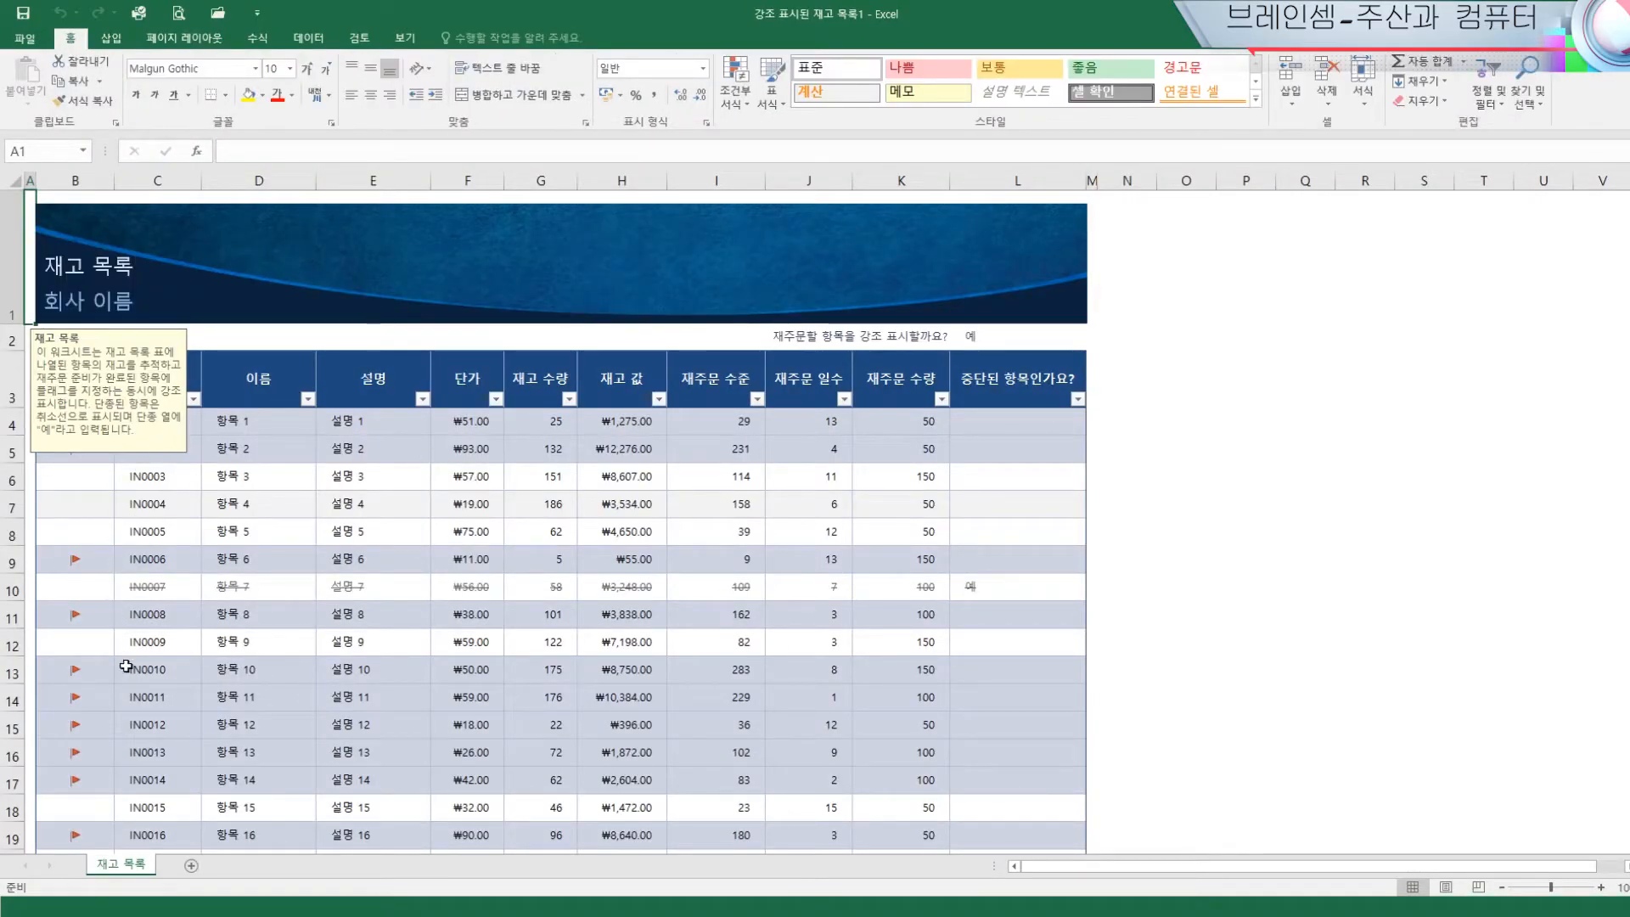
# Rename the template's 재고 목록 worksheet as 재고 목록(2020-11월)
pyautogui.doubleClick(137, 866)
pyautogui.click(146, 864)
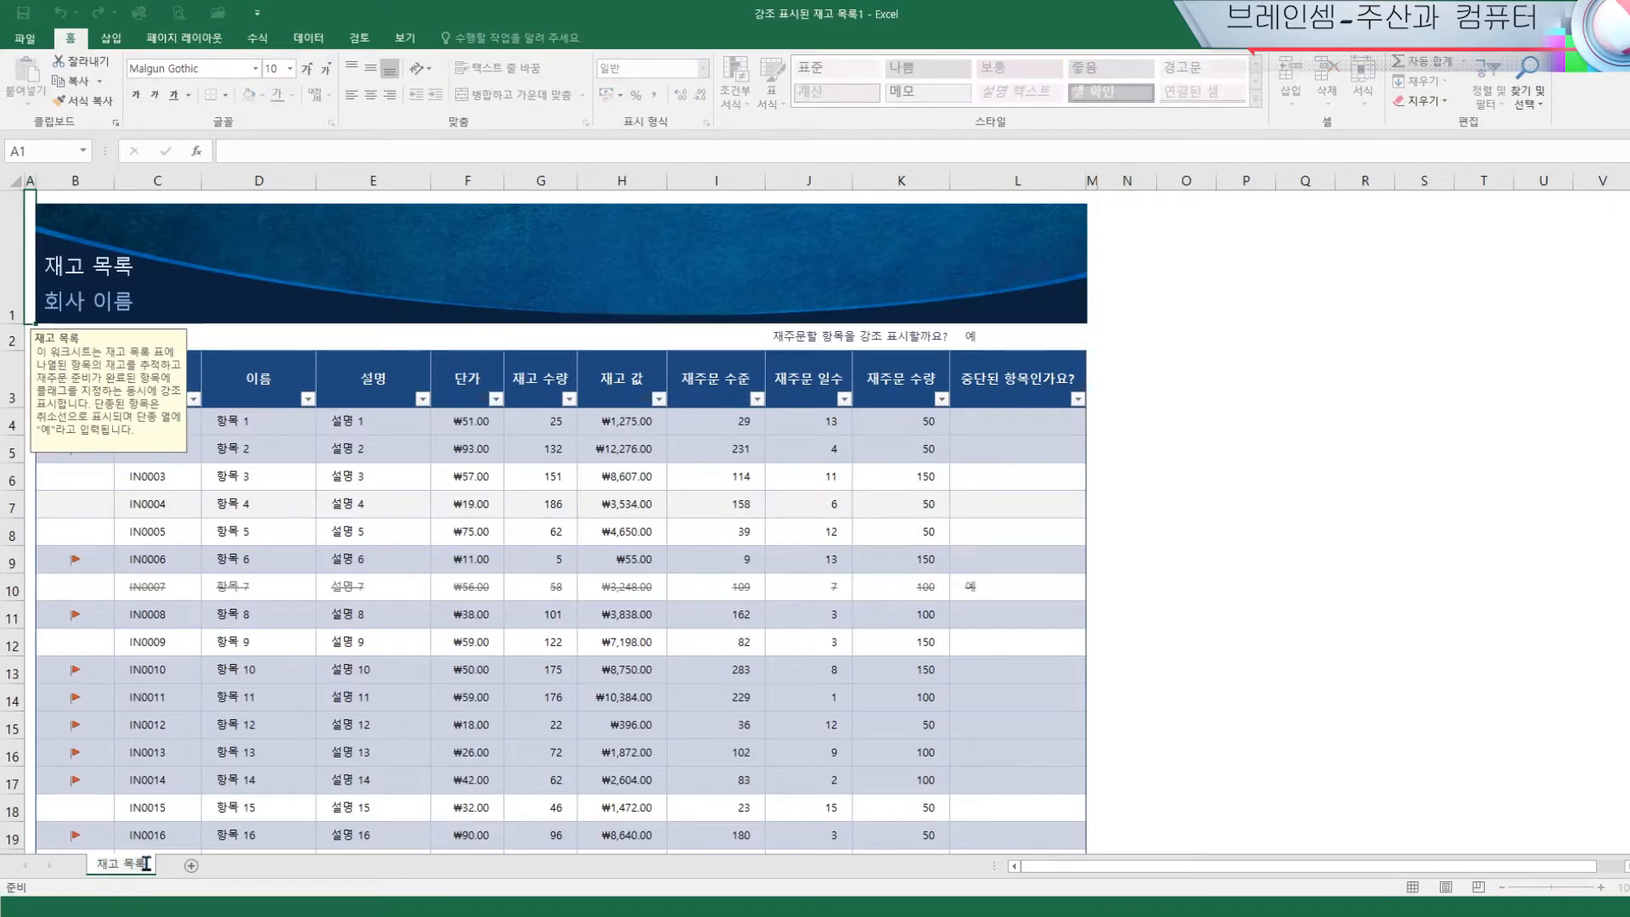
pyautogui.write('(2020-')
pyautogui.write('11')
pyautogui.write('ㅇ')
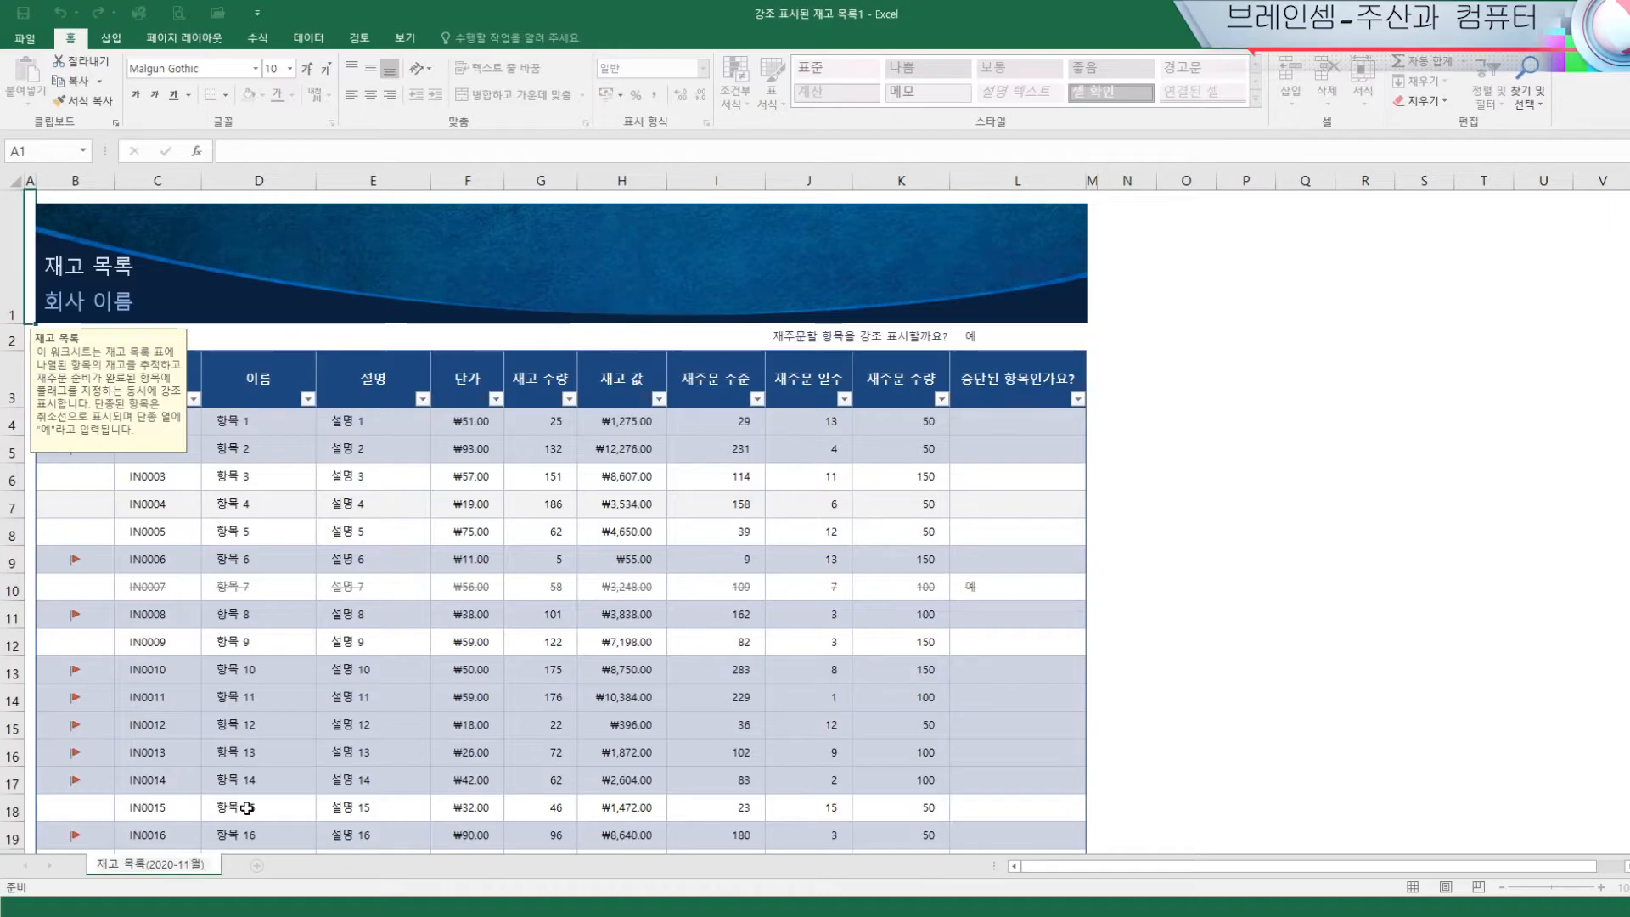
pyautogui.click(1186, 614)
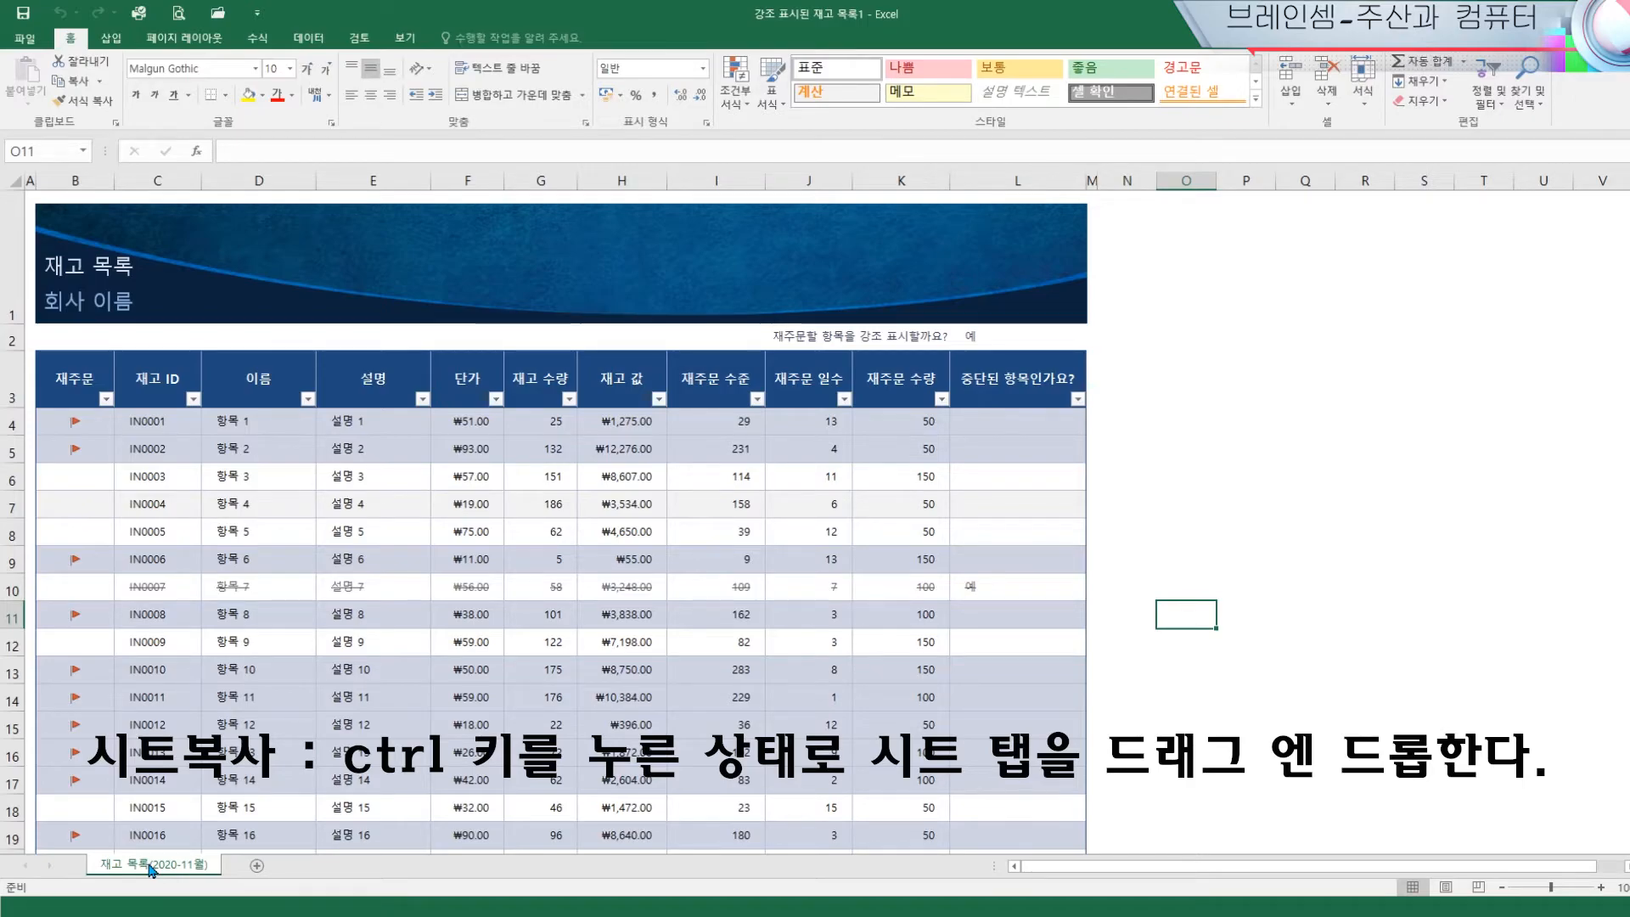
# Copy the 재고 목록(2020-11월) worksheet to the end of the workbook and rename the copy as 재고 목록(2020-12월)
pyautogui.moveTo(151, 868); pyautogui.dragTo(255, 866)
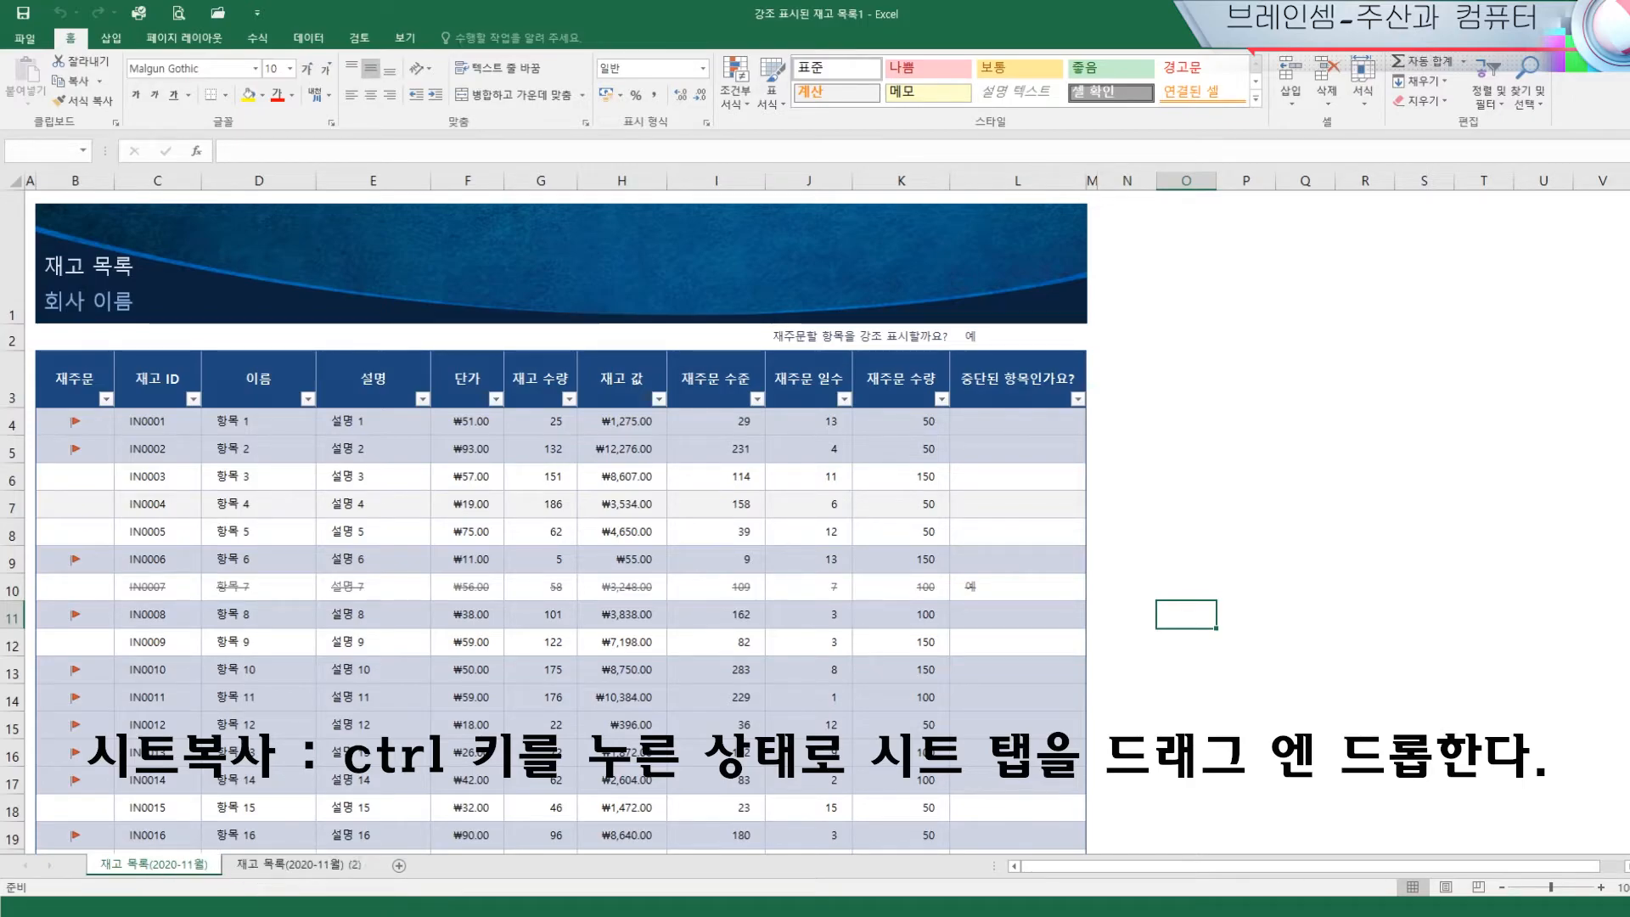
pyautogui.doubleClick(295, 867)
pyautogui.click(317, 864)
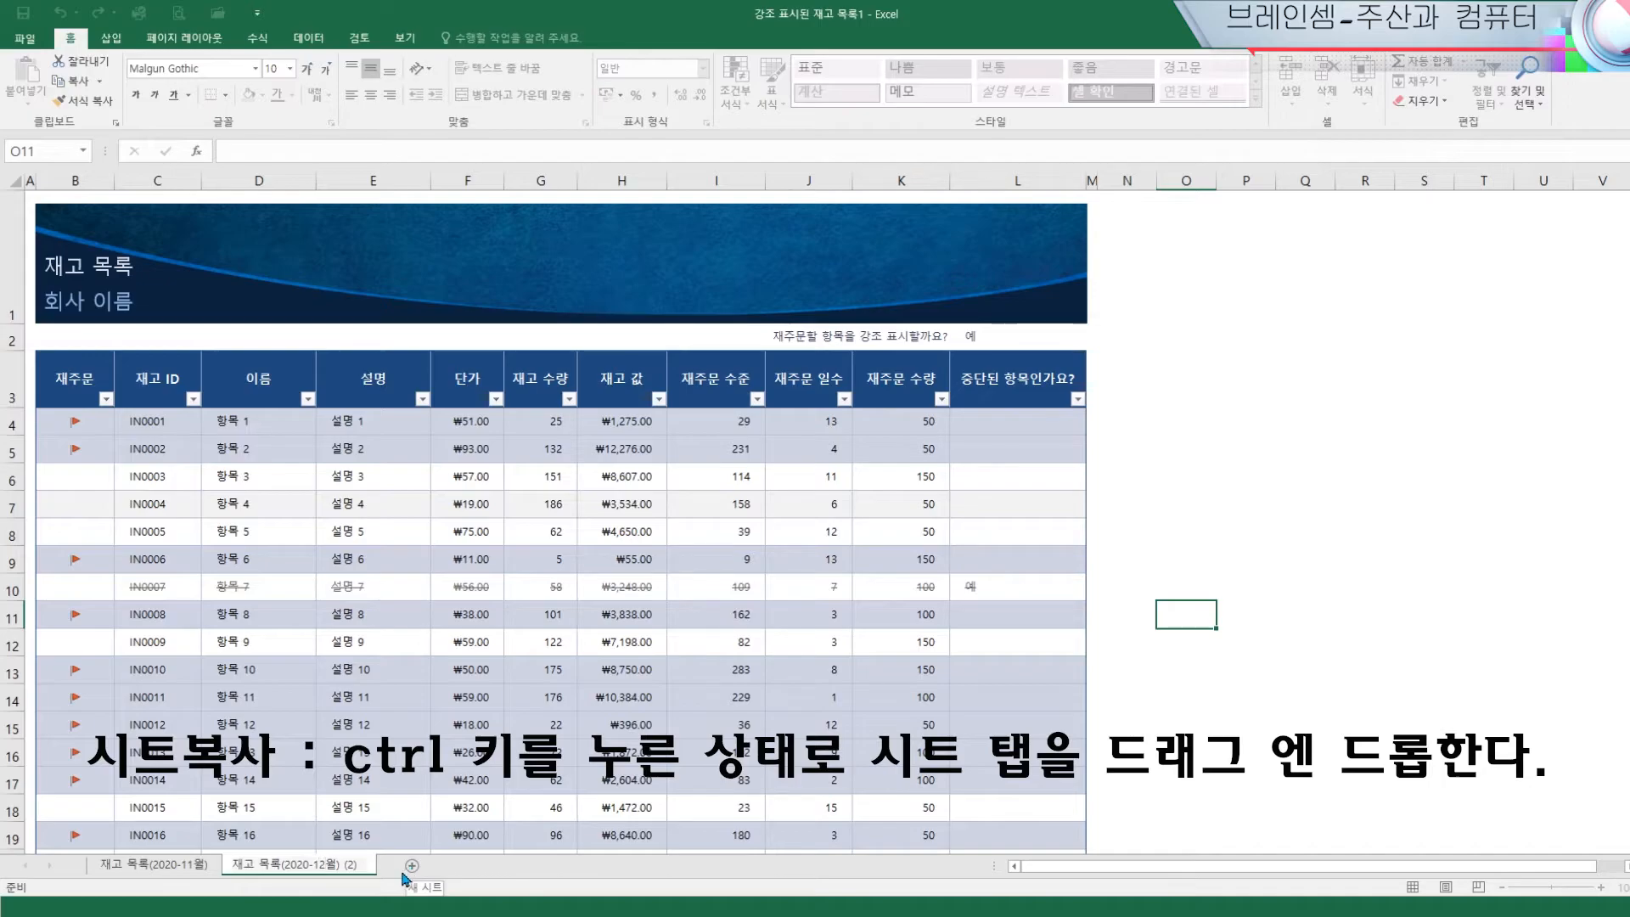
pyautogui.press('BackSpace')
pyautogui.press('BackSpace')
pyautogui.press('BackSpace')
pyautogui.press('Return')
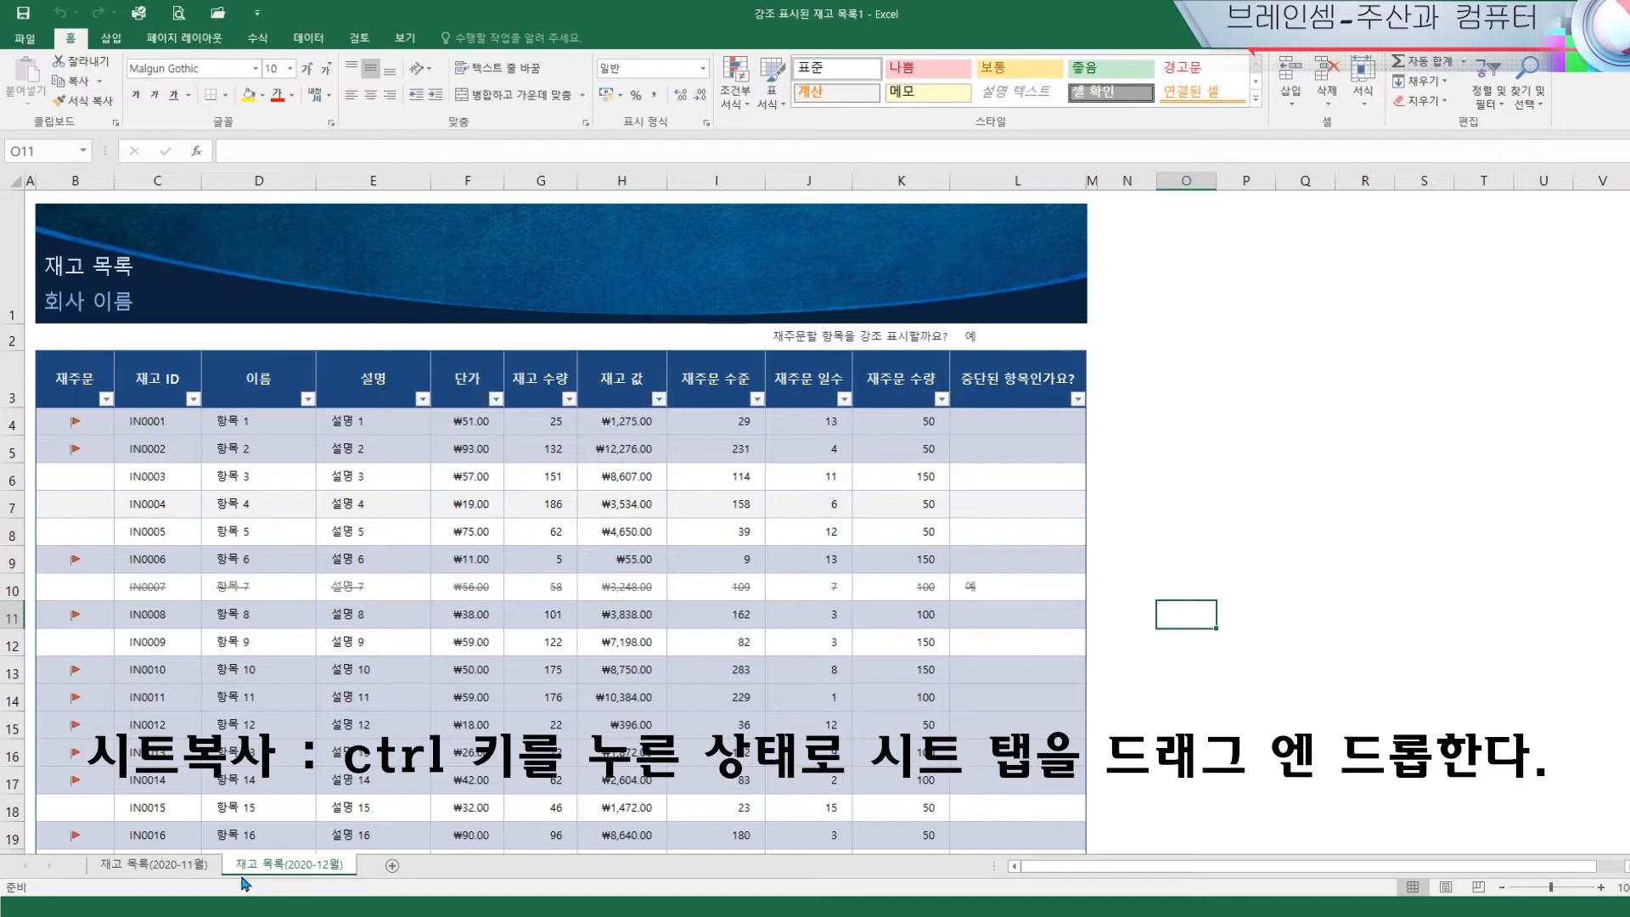
# Switch between the 재고 목록(2020-11월) and 재고 목록(2020-12월) sheets to compare their contents
pyautogui.click(168, 872)
pyautogui.click(232, 868)
pyautogui.click(198, 869)
pyautogui.click(242, 866)
pyautogui.click(180, 484)
pyautogui.click(235, 431)
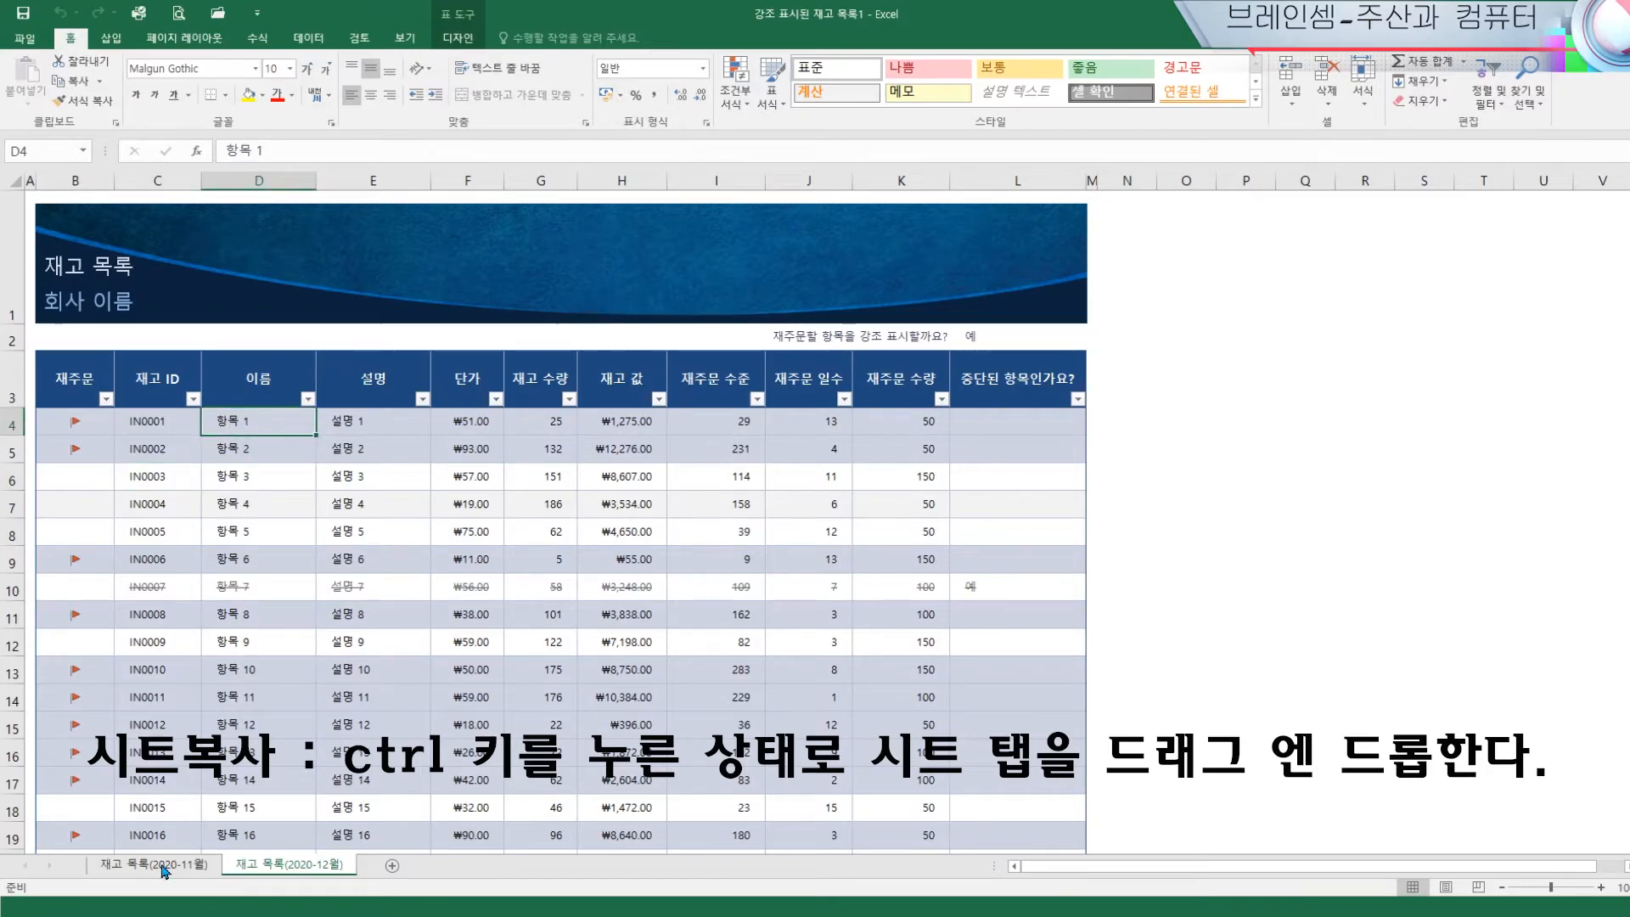
pyautogui.click(189, 868)
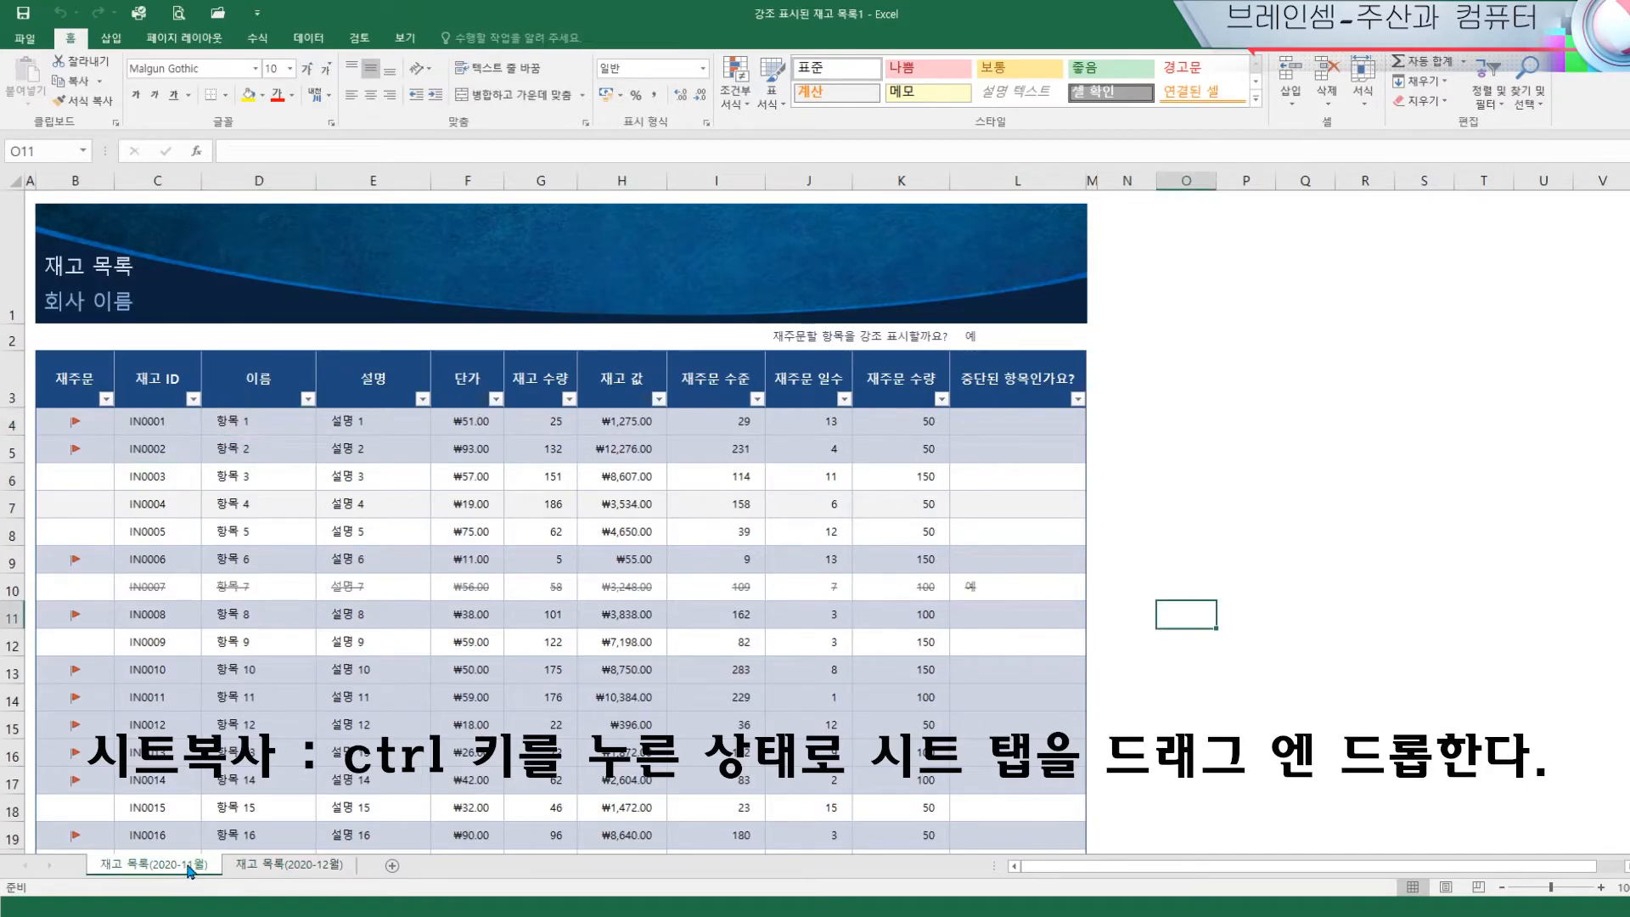
pyautogui.click(326, 870)
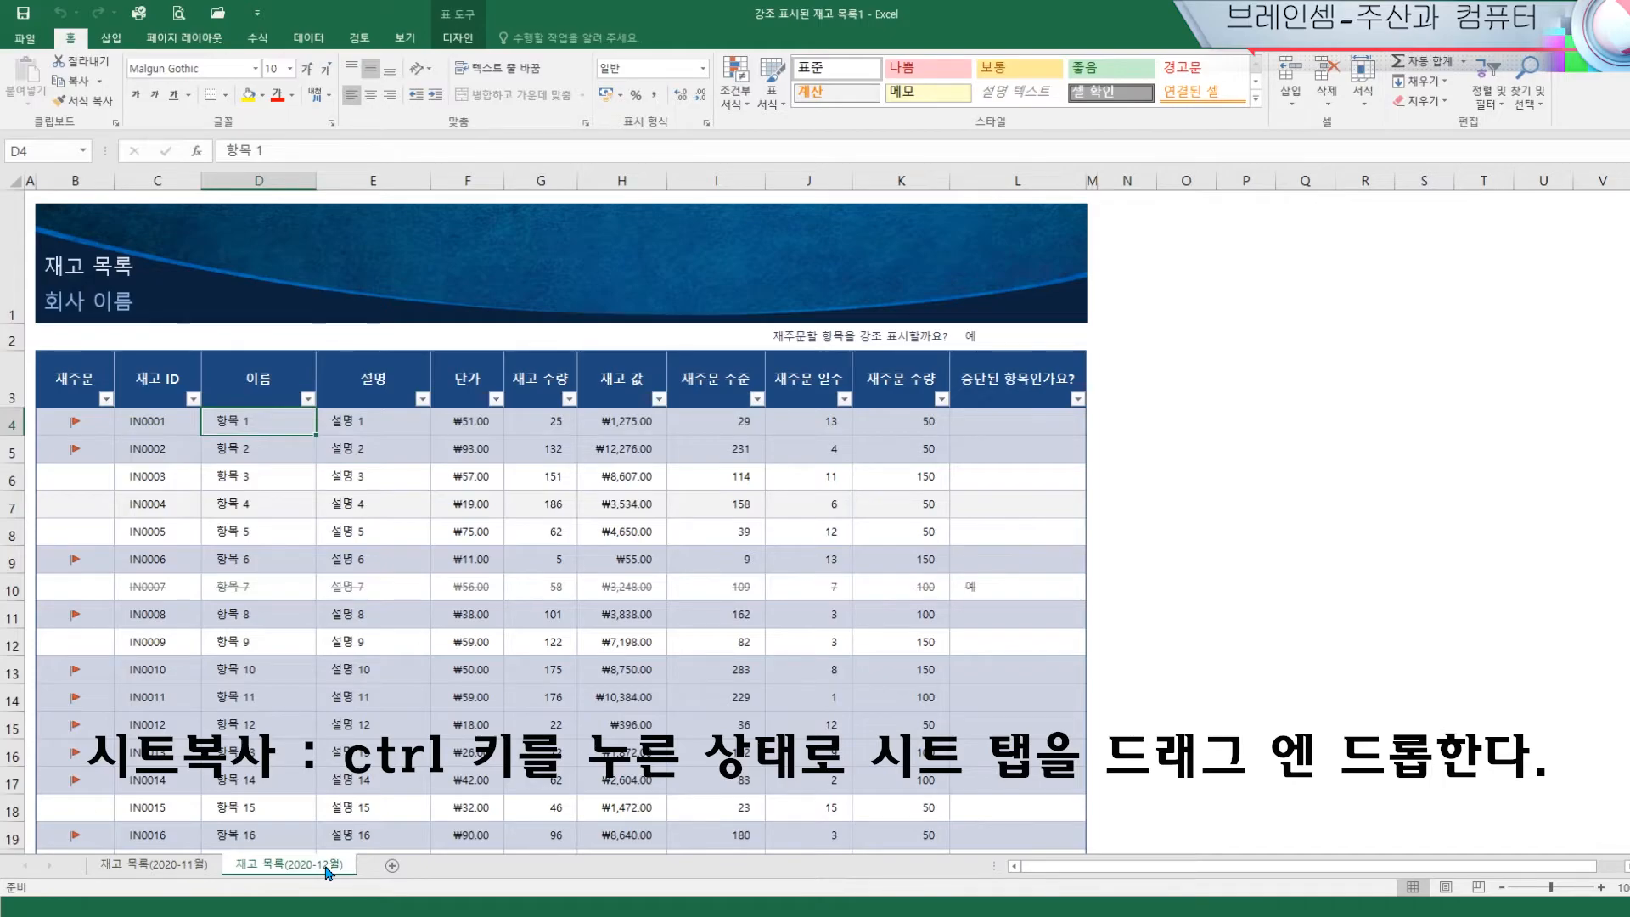
# Create a copy of the 재고 목록(2020-12월) worksheet before 재고 목록(2020-11월) with the Move or Copy command
pyautogui.rightClick(332, 872)
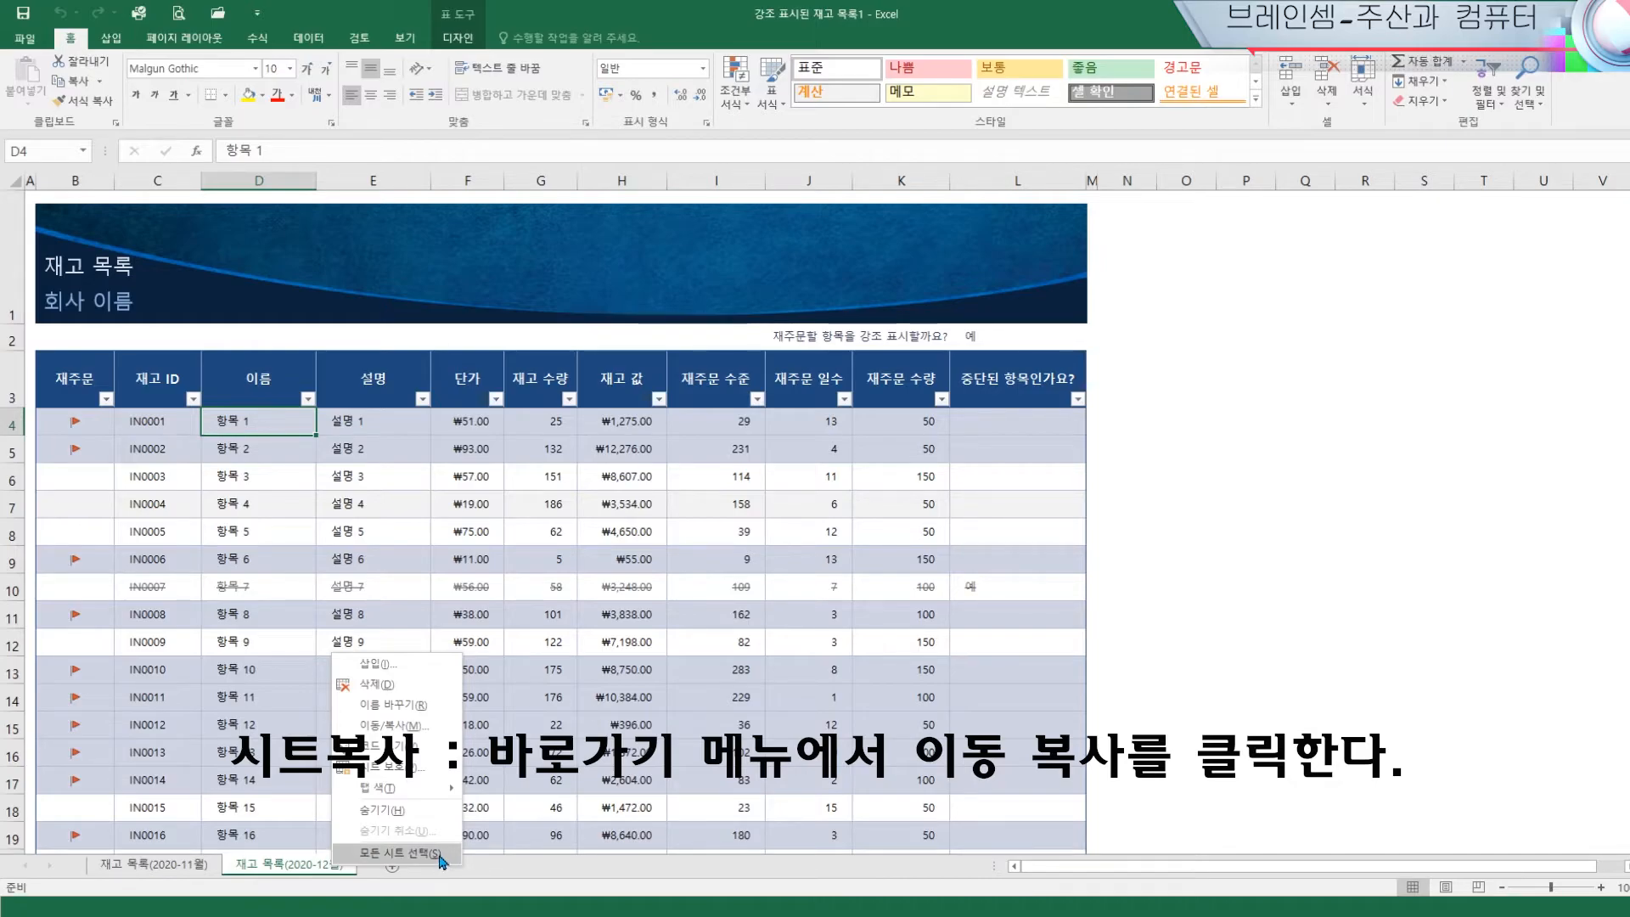
pyautogui.click(416, 726)
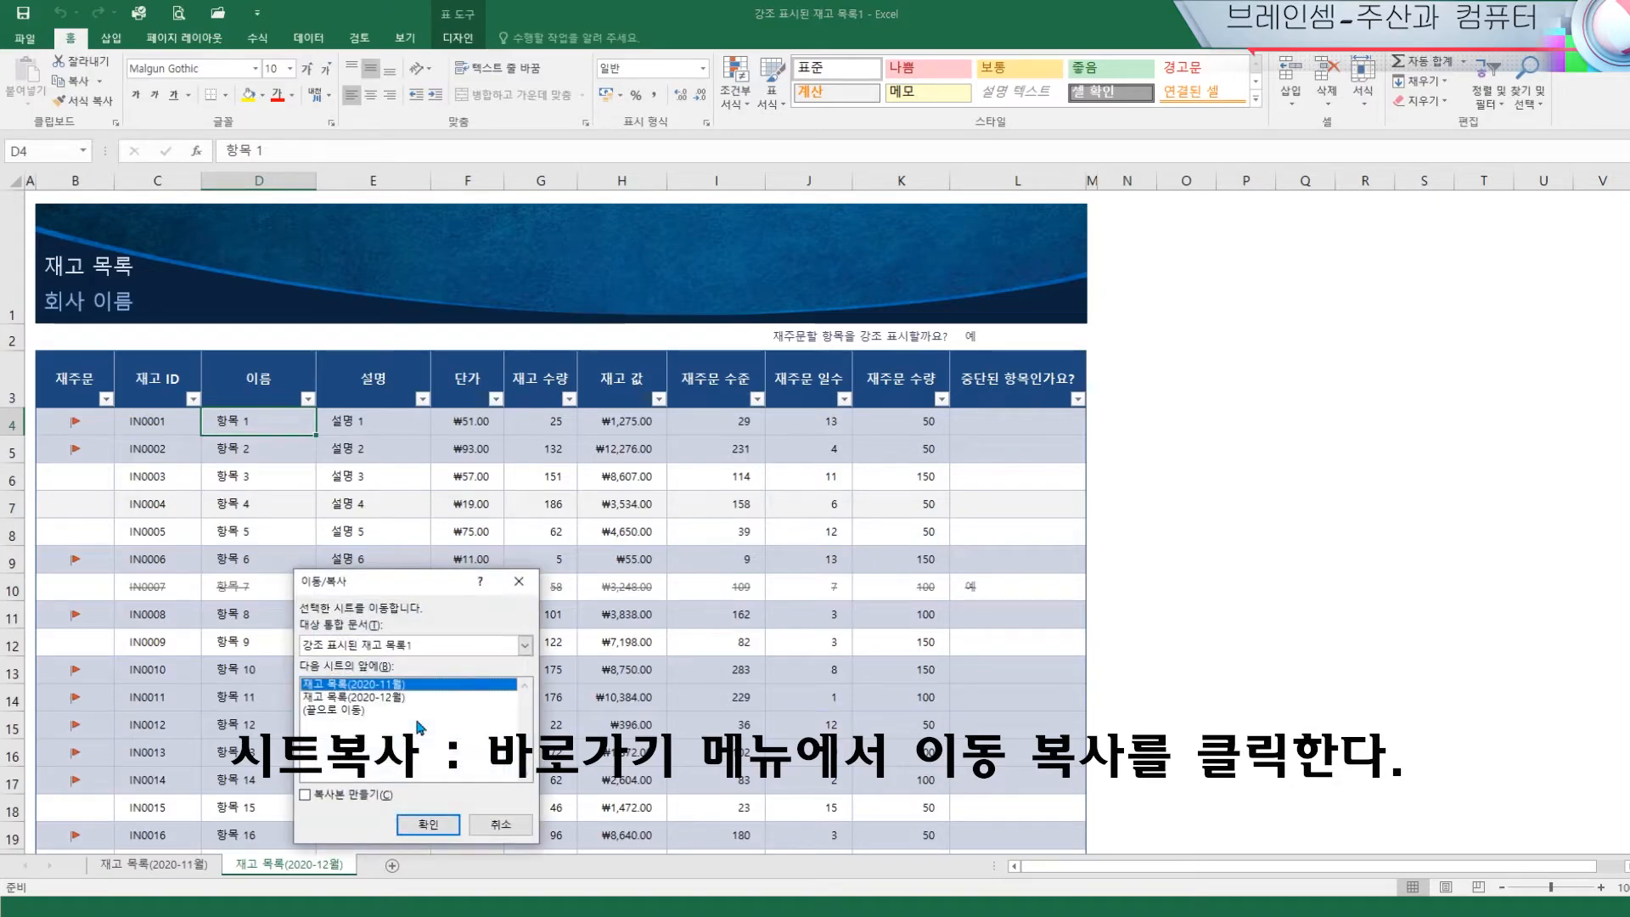
pyautogui.click(305, 795)
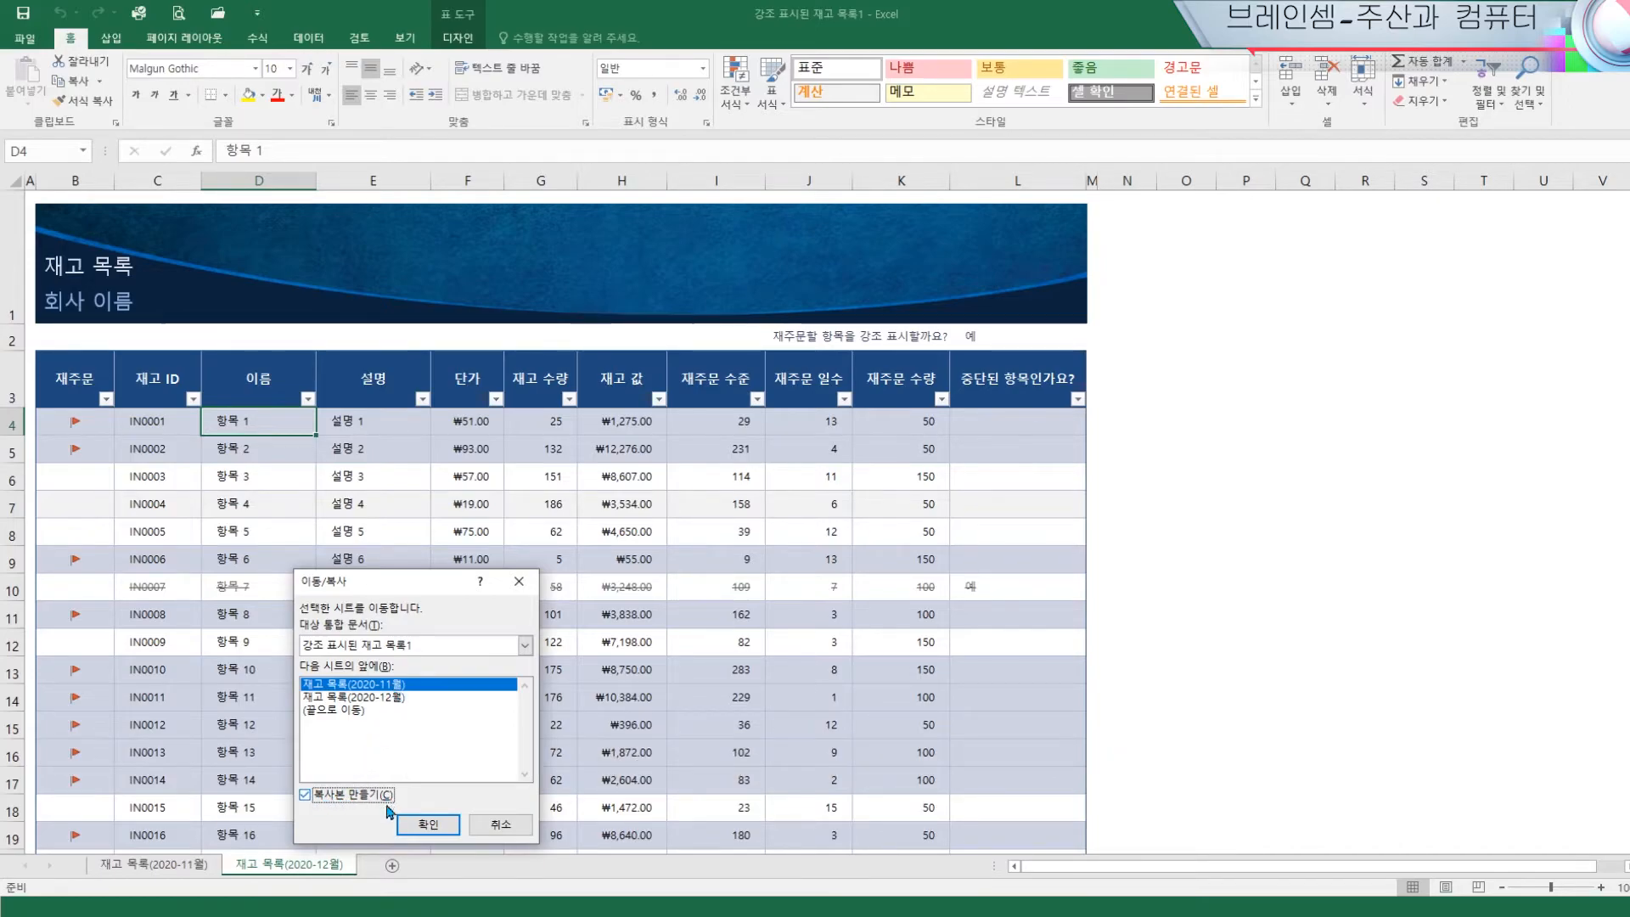
pyautogui.click(428, 824)
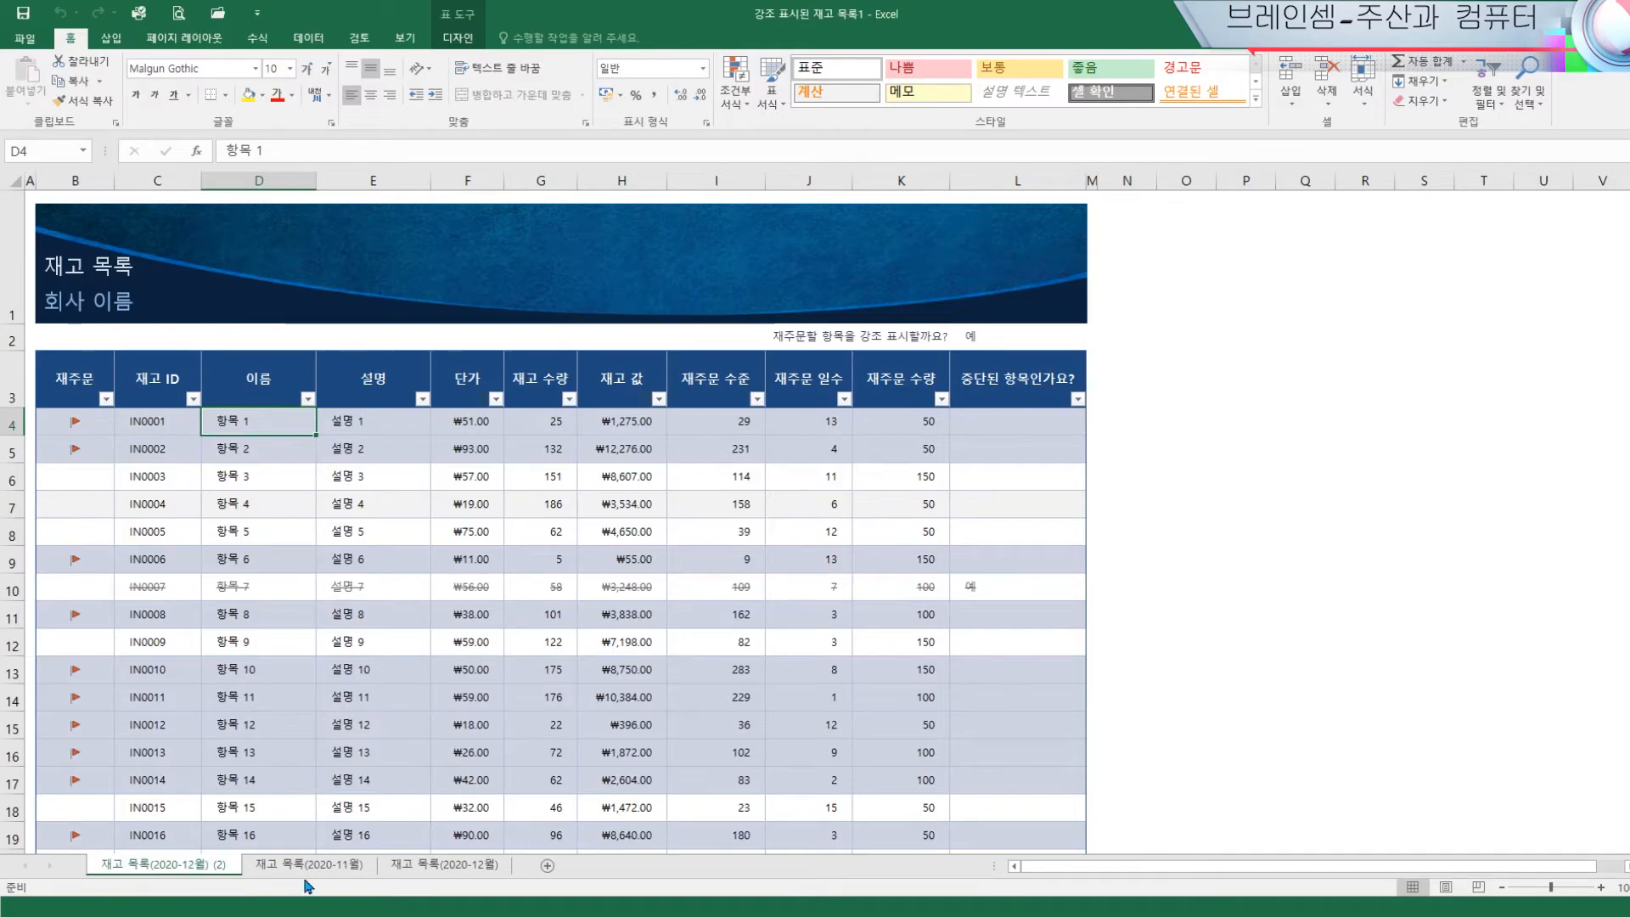
# Rename the copied sheet 재고 목록(2020-12월) (2) as 재고 목록(2020-10월)
pyautogui.doubleClick(191, 866)
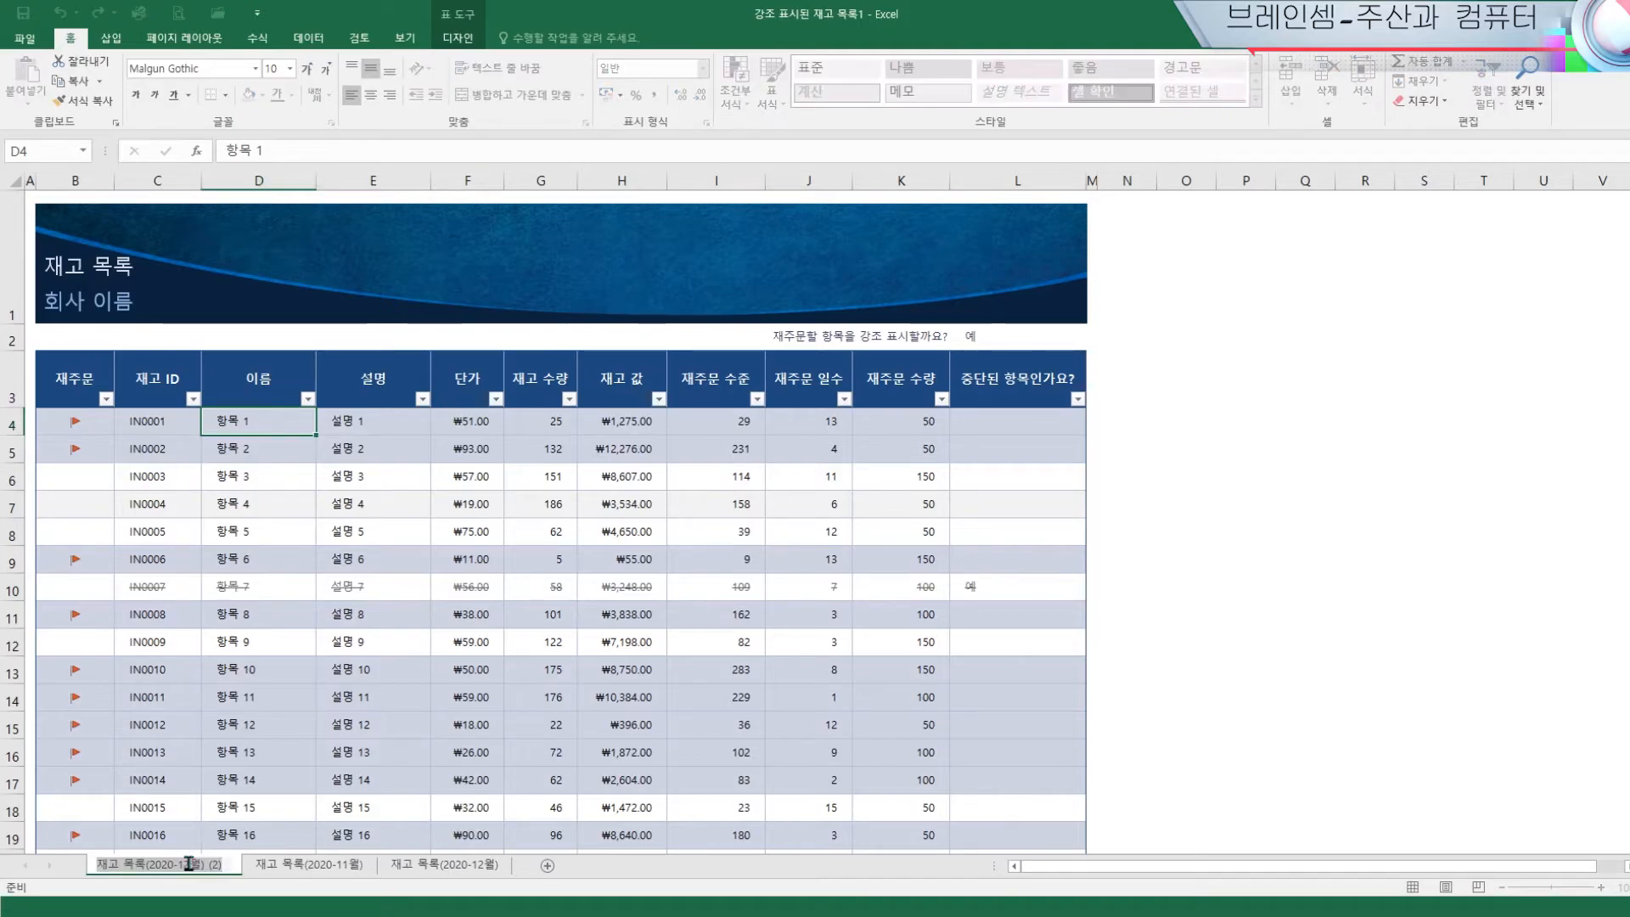
pyautogui.click(180, 864)
pyautogui.moveTo(180, 864); pyautogui.dragTo(282, 835)
pyautogui.write('10')
pyautogui.press('Return')
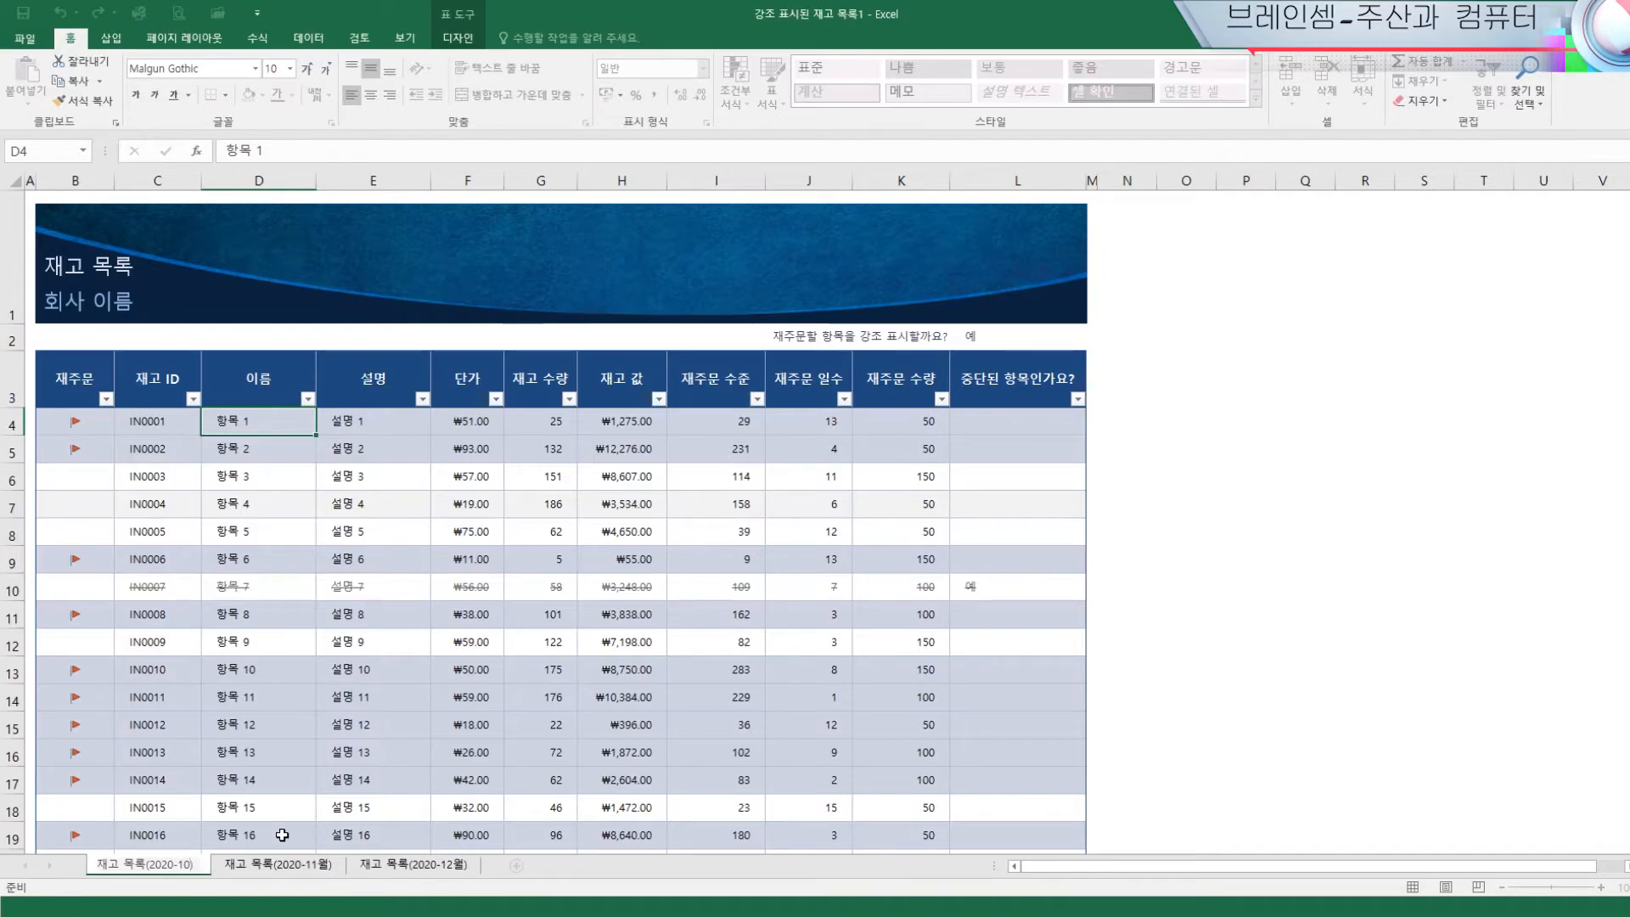
pyautogui.write('우')
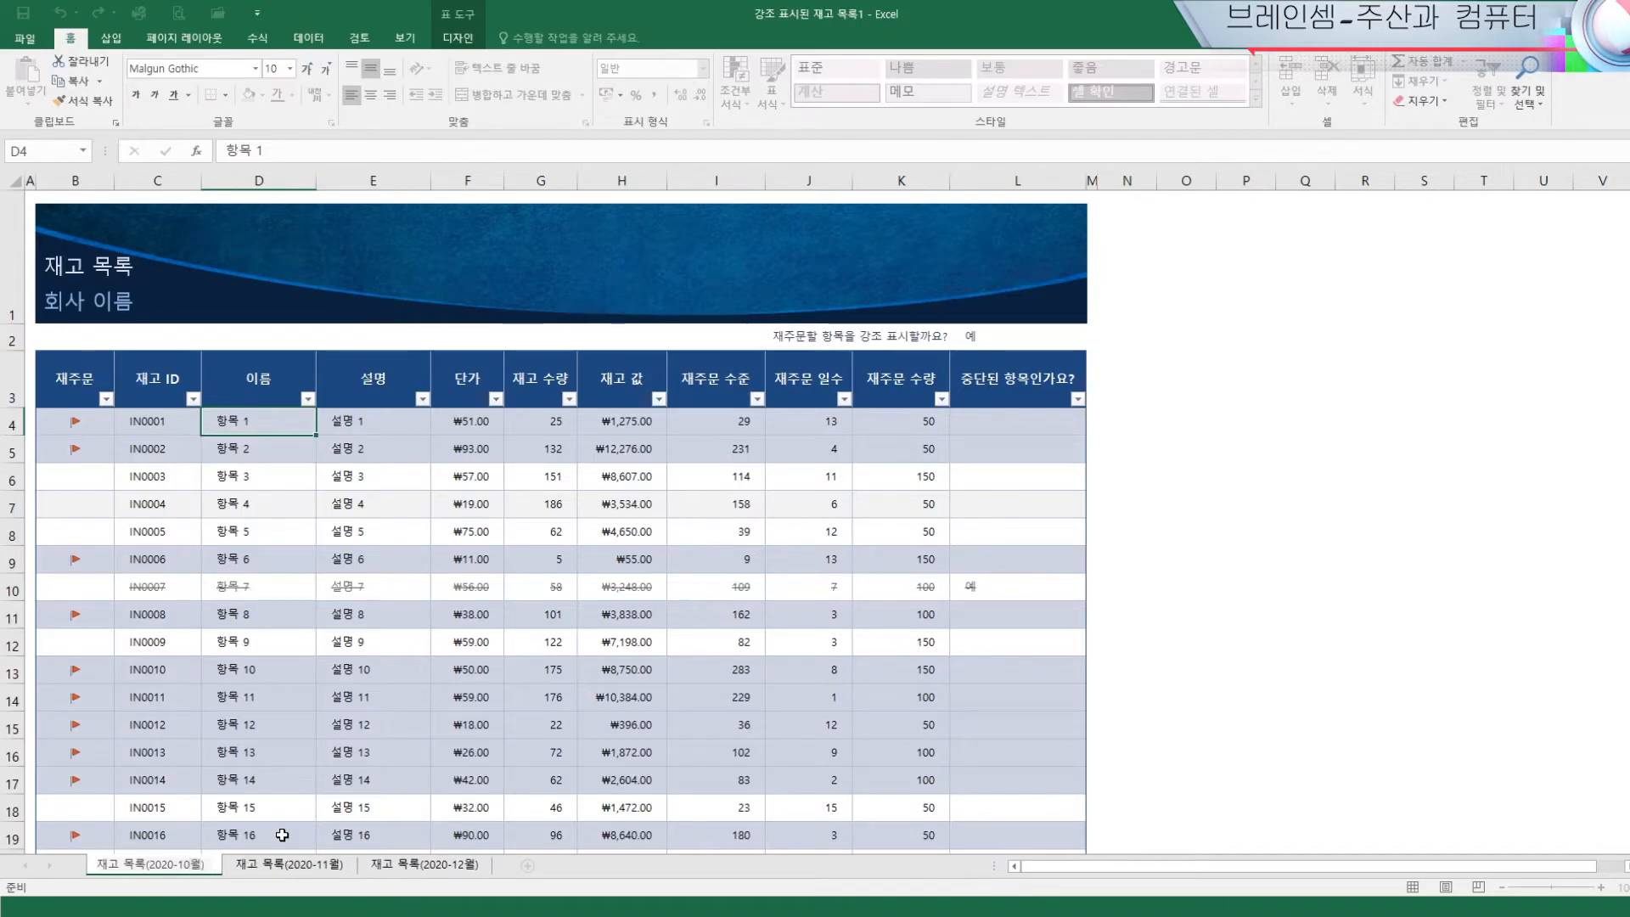
pyautogui.click(336, 754)
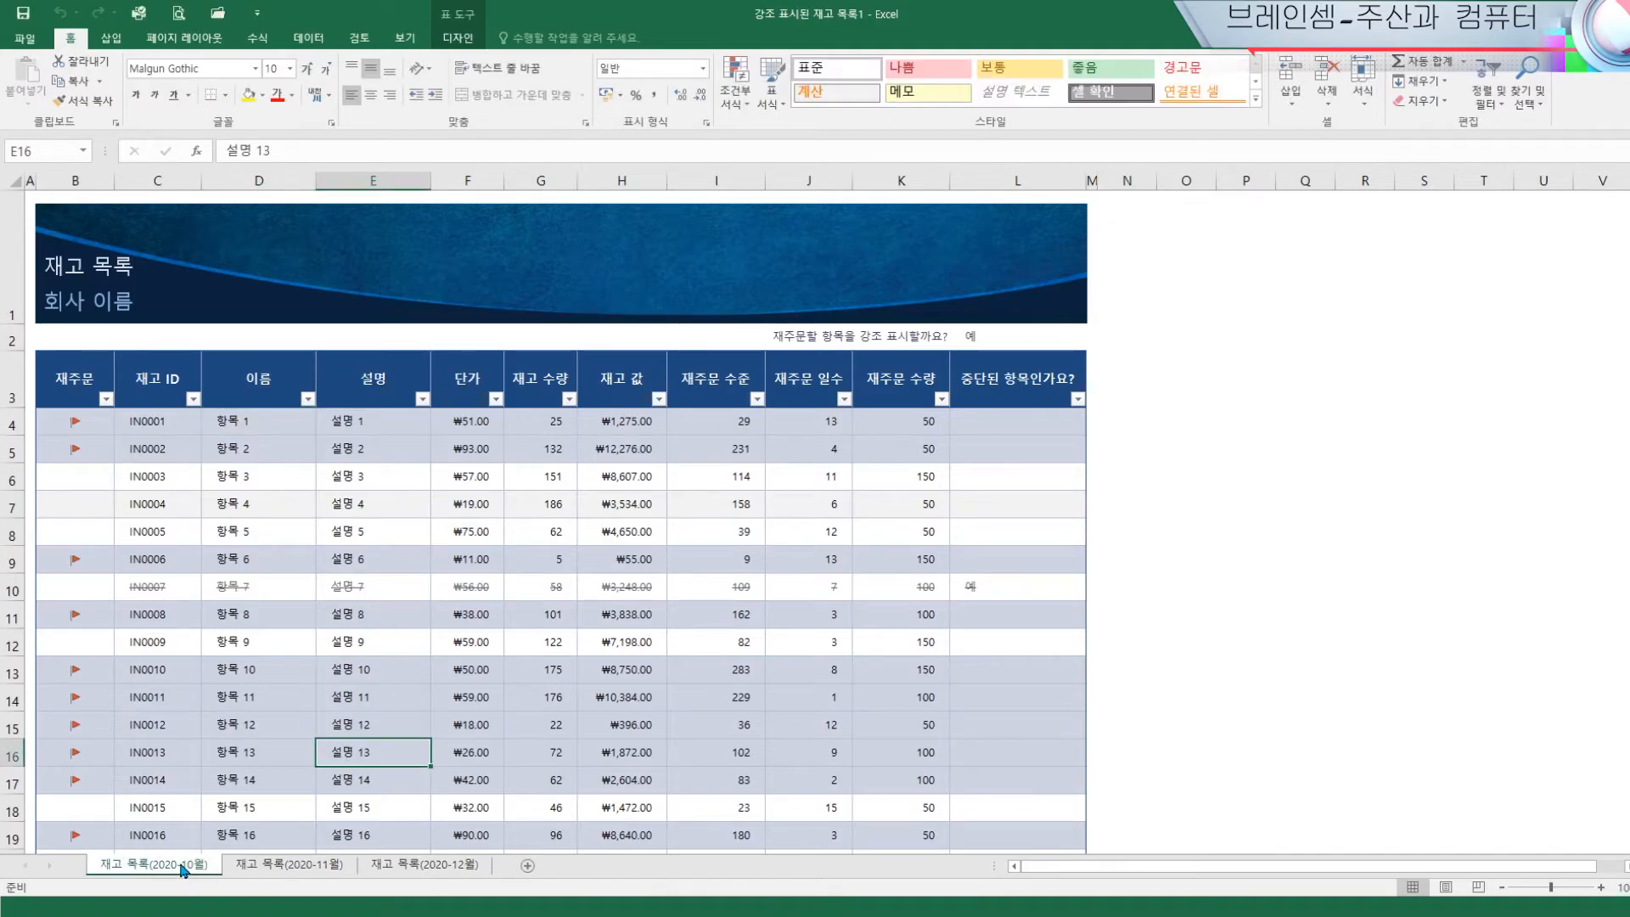
# Look through the 재고 목록(2020-11월) and 재고 목록(2020-12월) sheets and view the sheet commands available for the November sheet
pyautogui.click(308, 868)
pyautogui.click(414, 868)
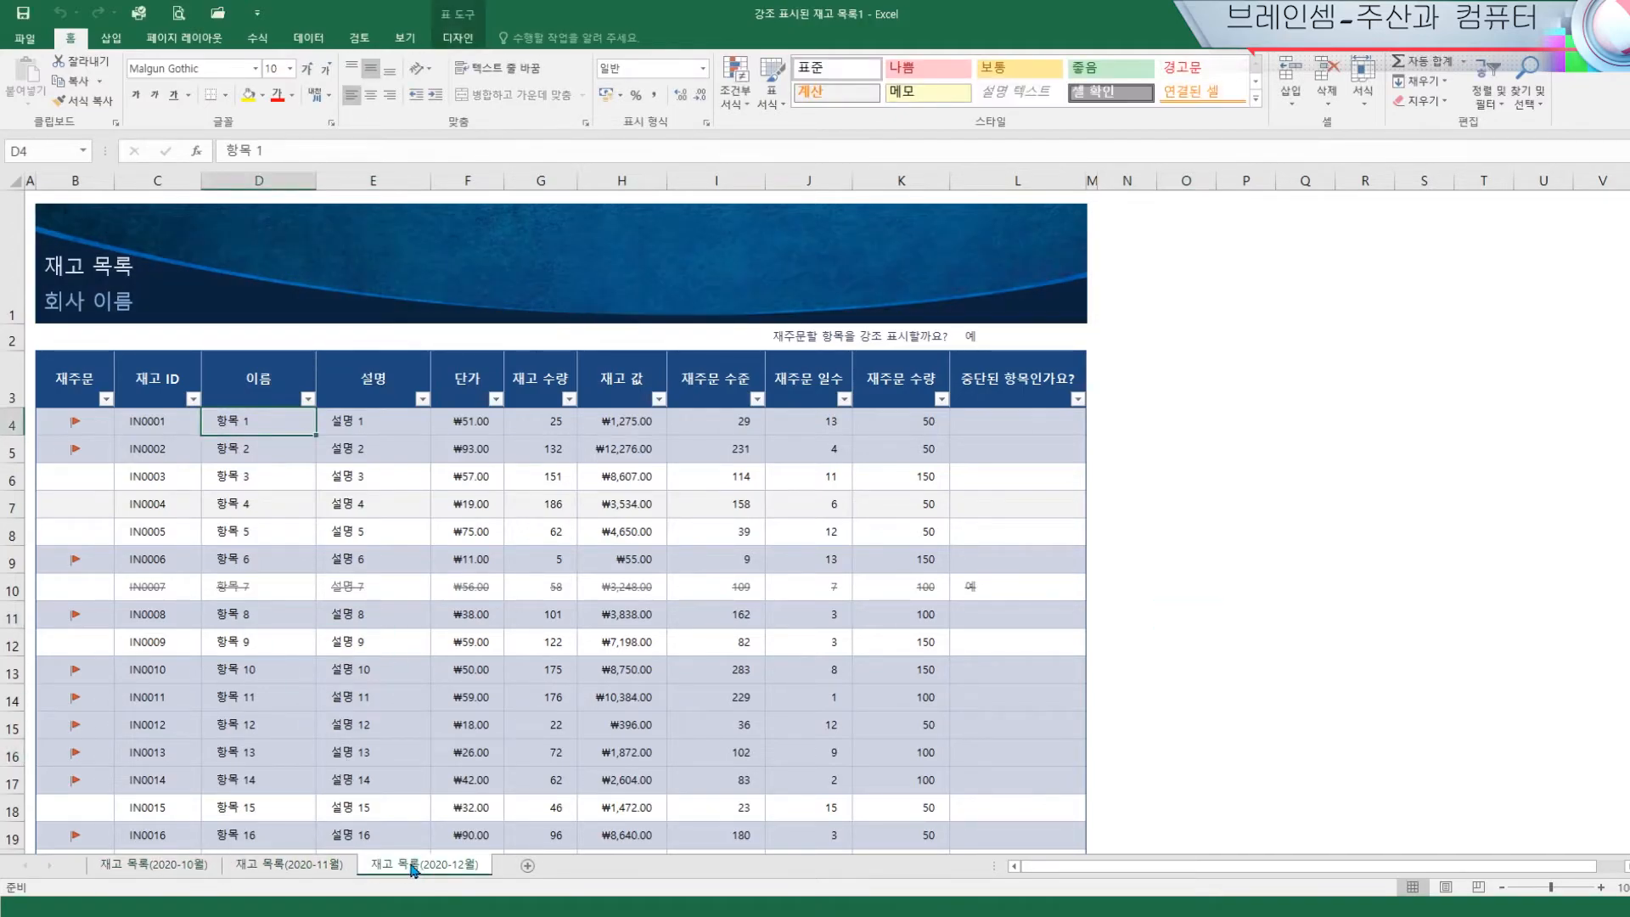
pyautogui.click(306, 867)
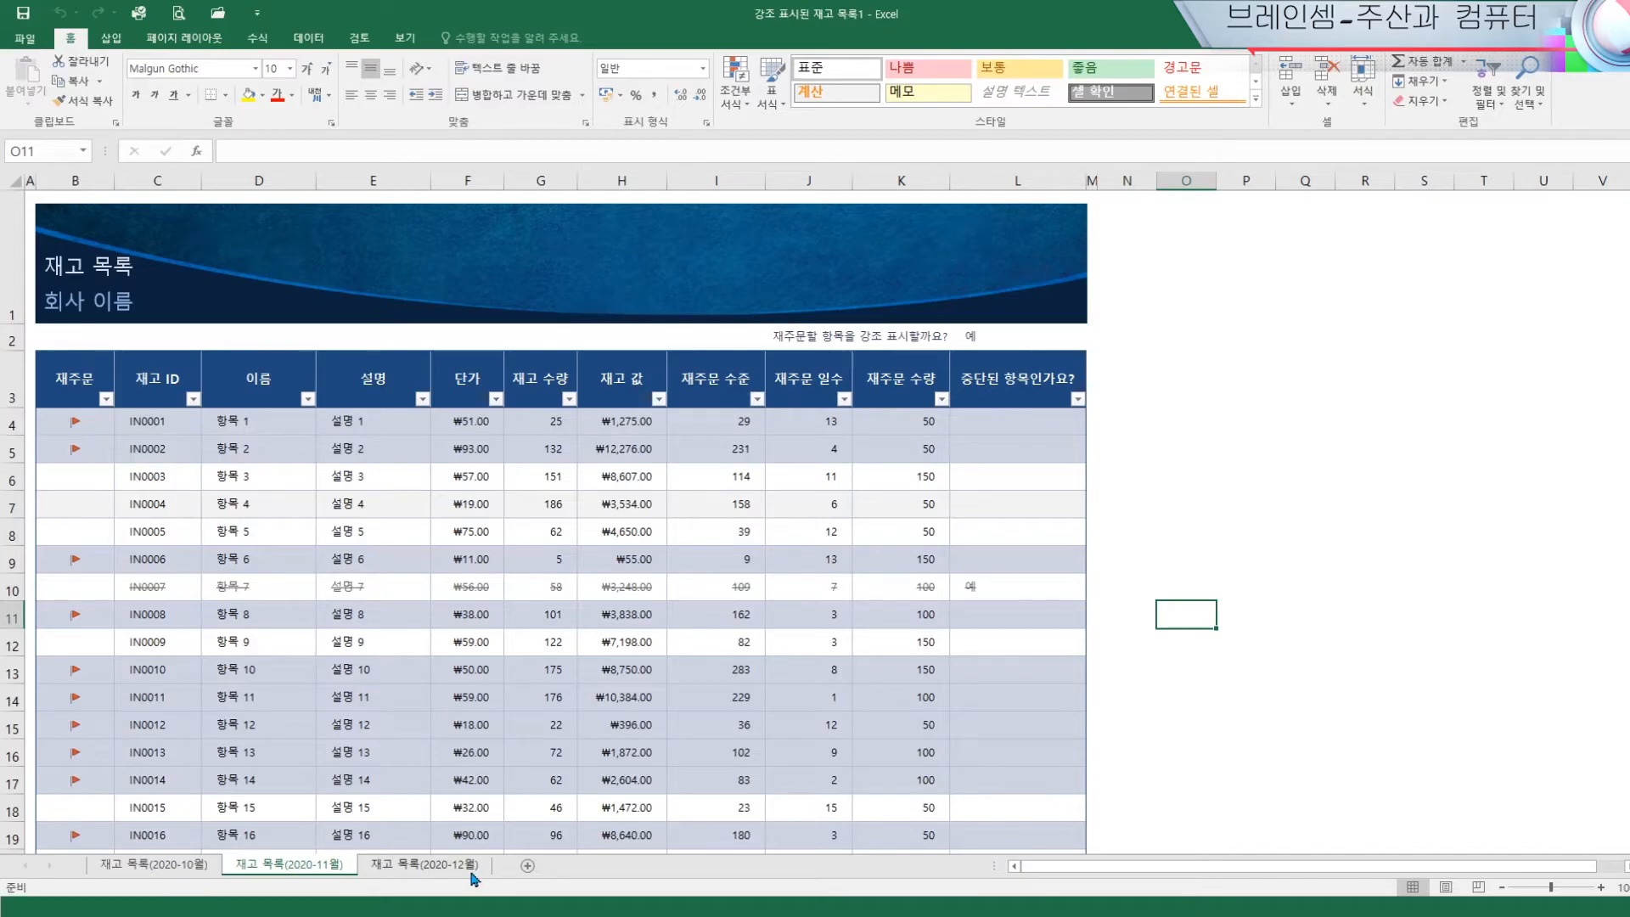
pyautogui.rightClick(313, 870)
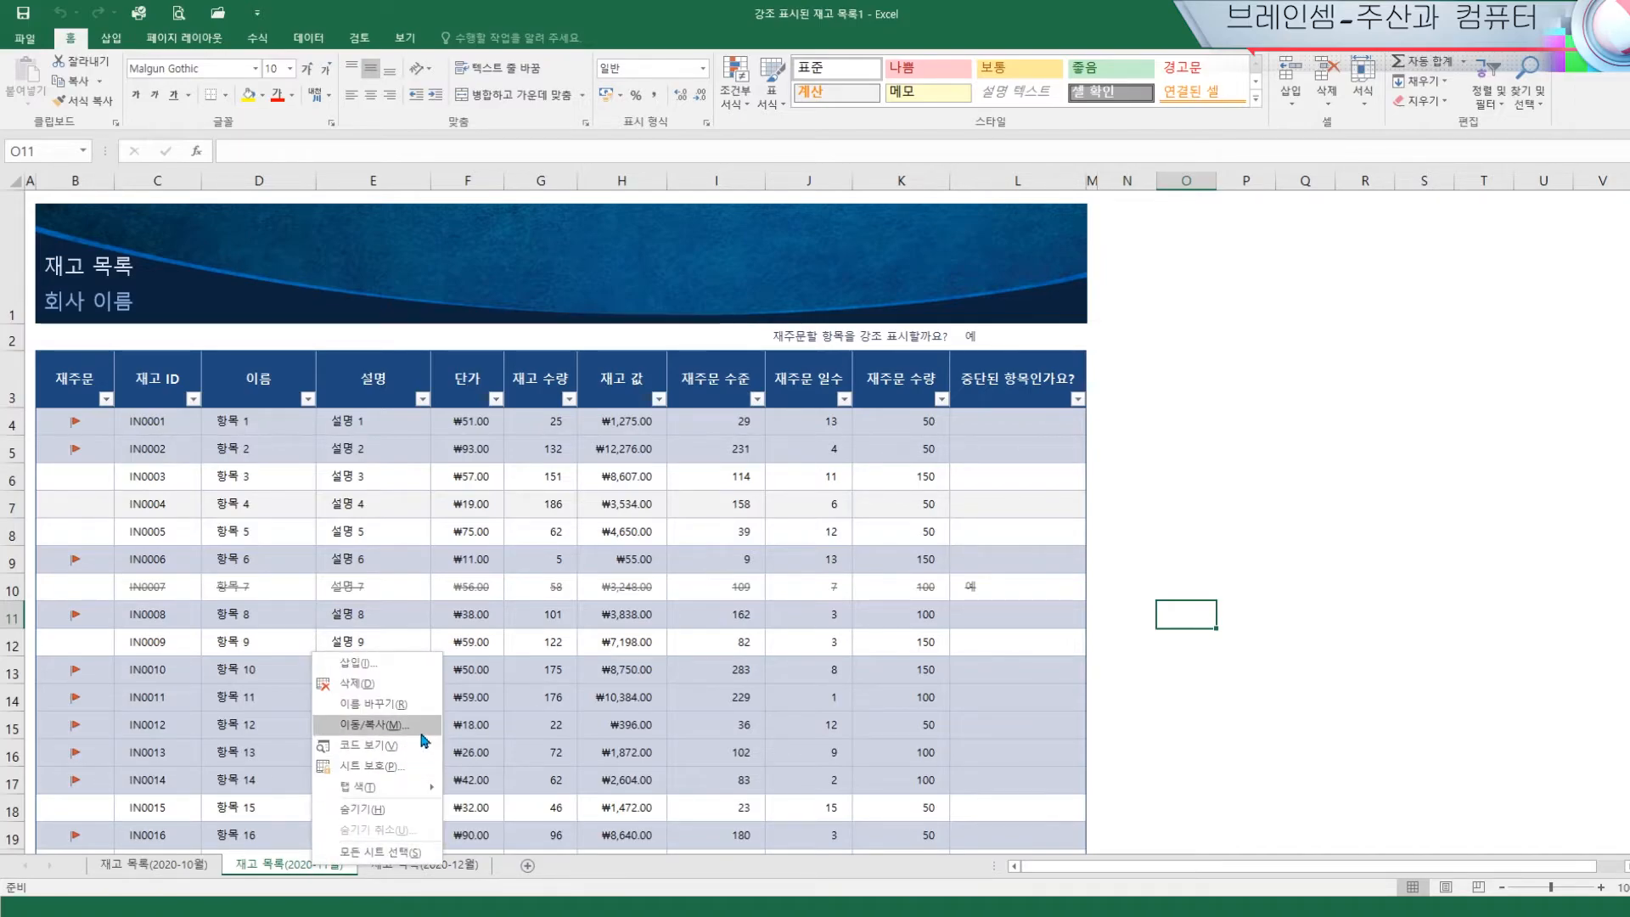
pyautogui.press('Escape')
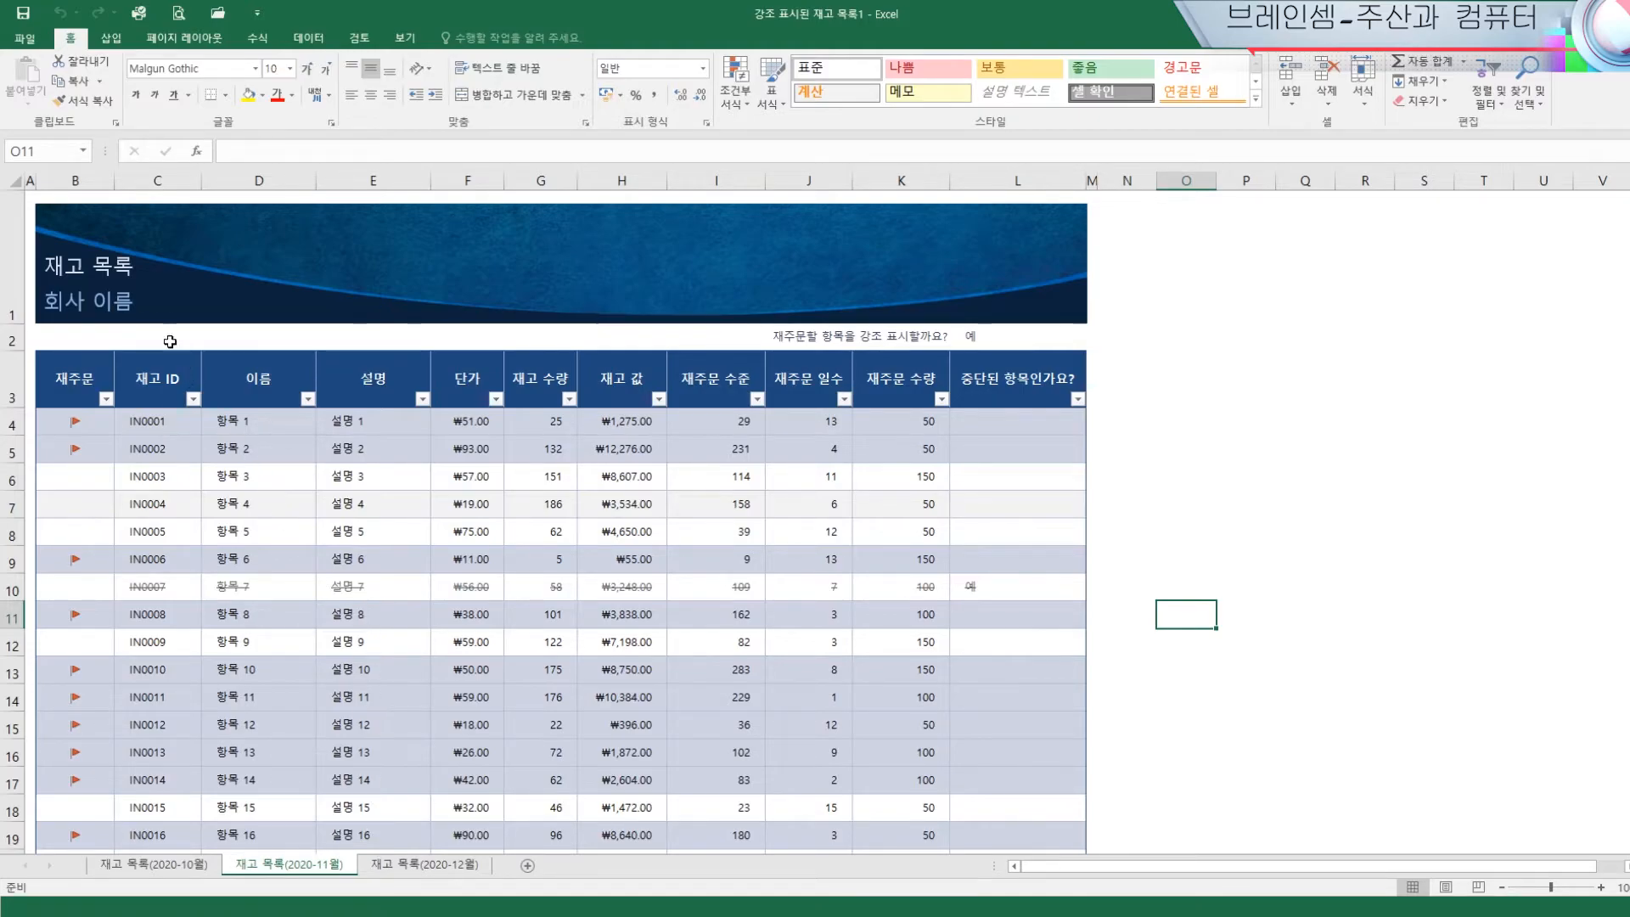
# Create a new blank workbook
pyautogui.click(23, 40)
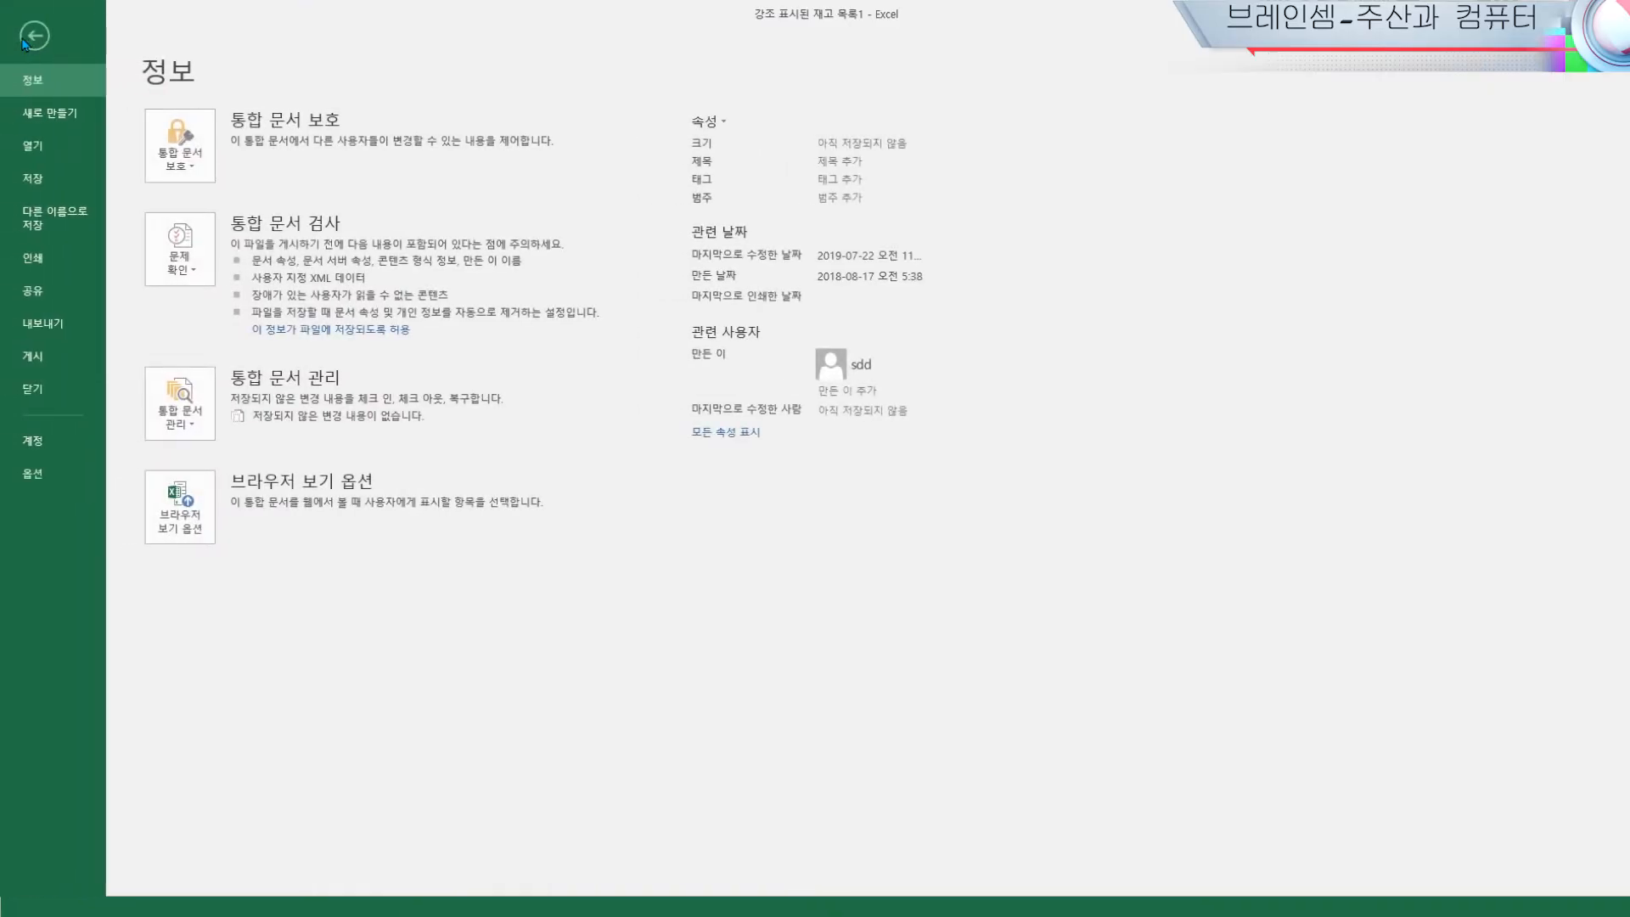
pyautogui.click(54, 117)
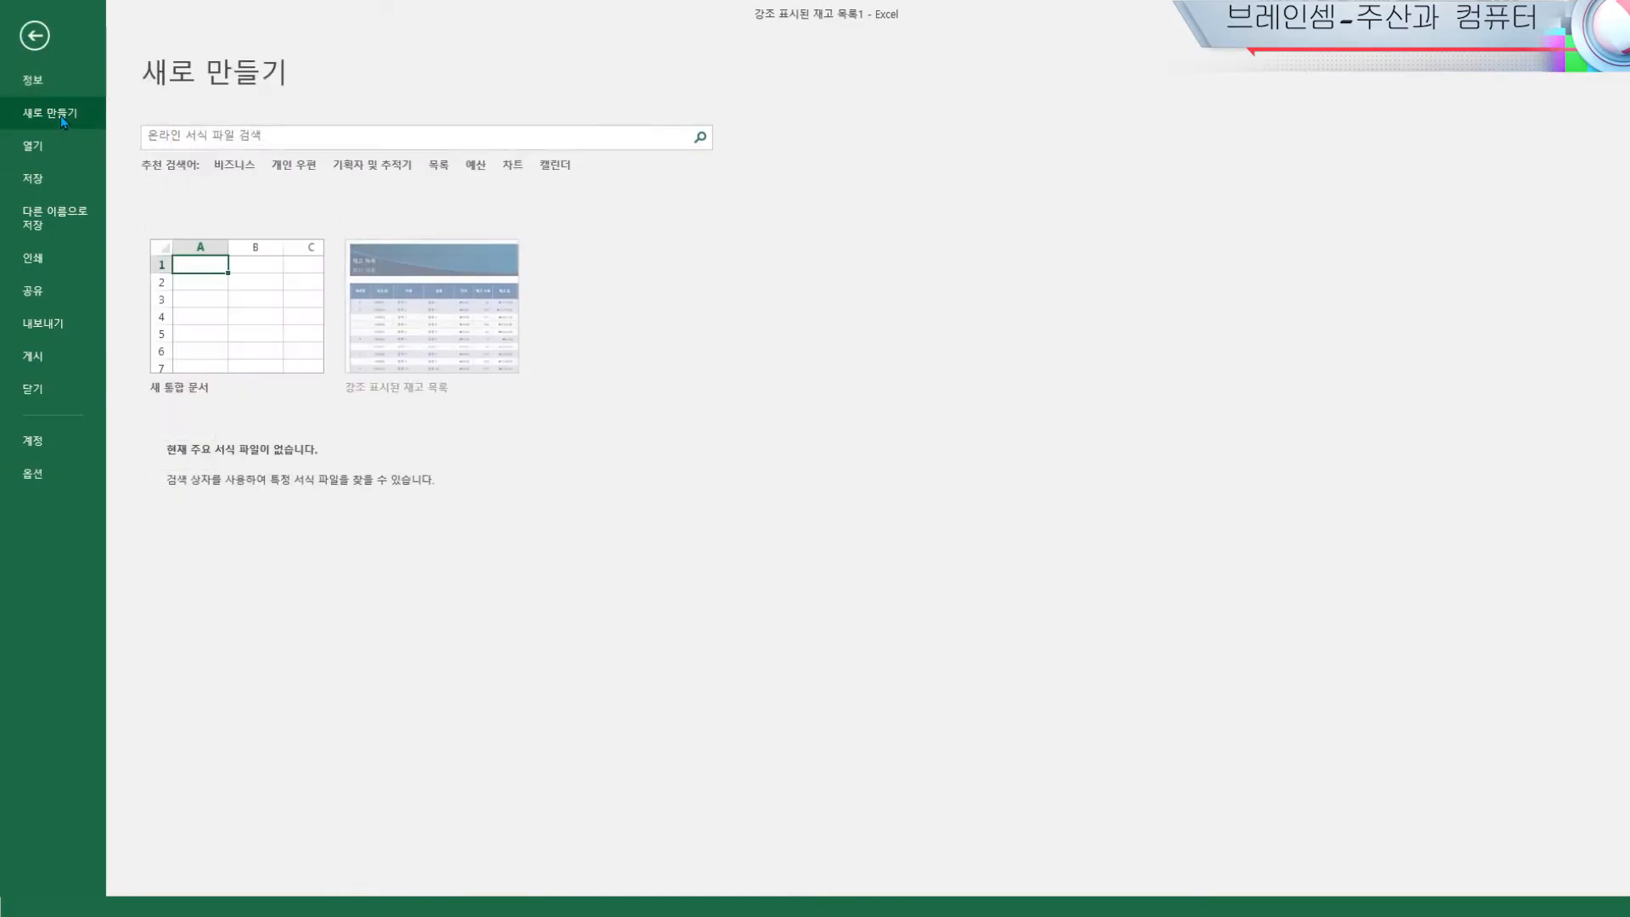
pyautogui.click(241, 309)
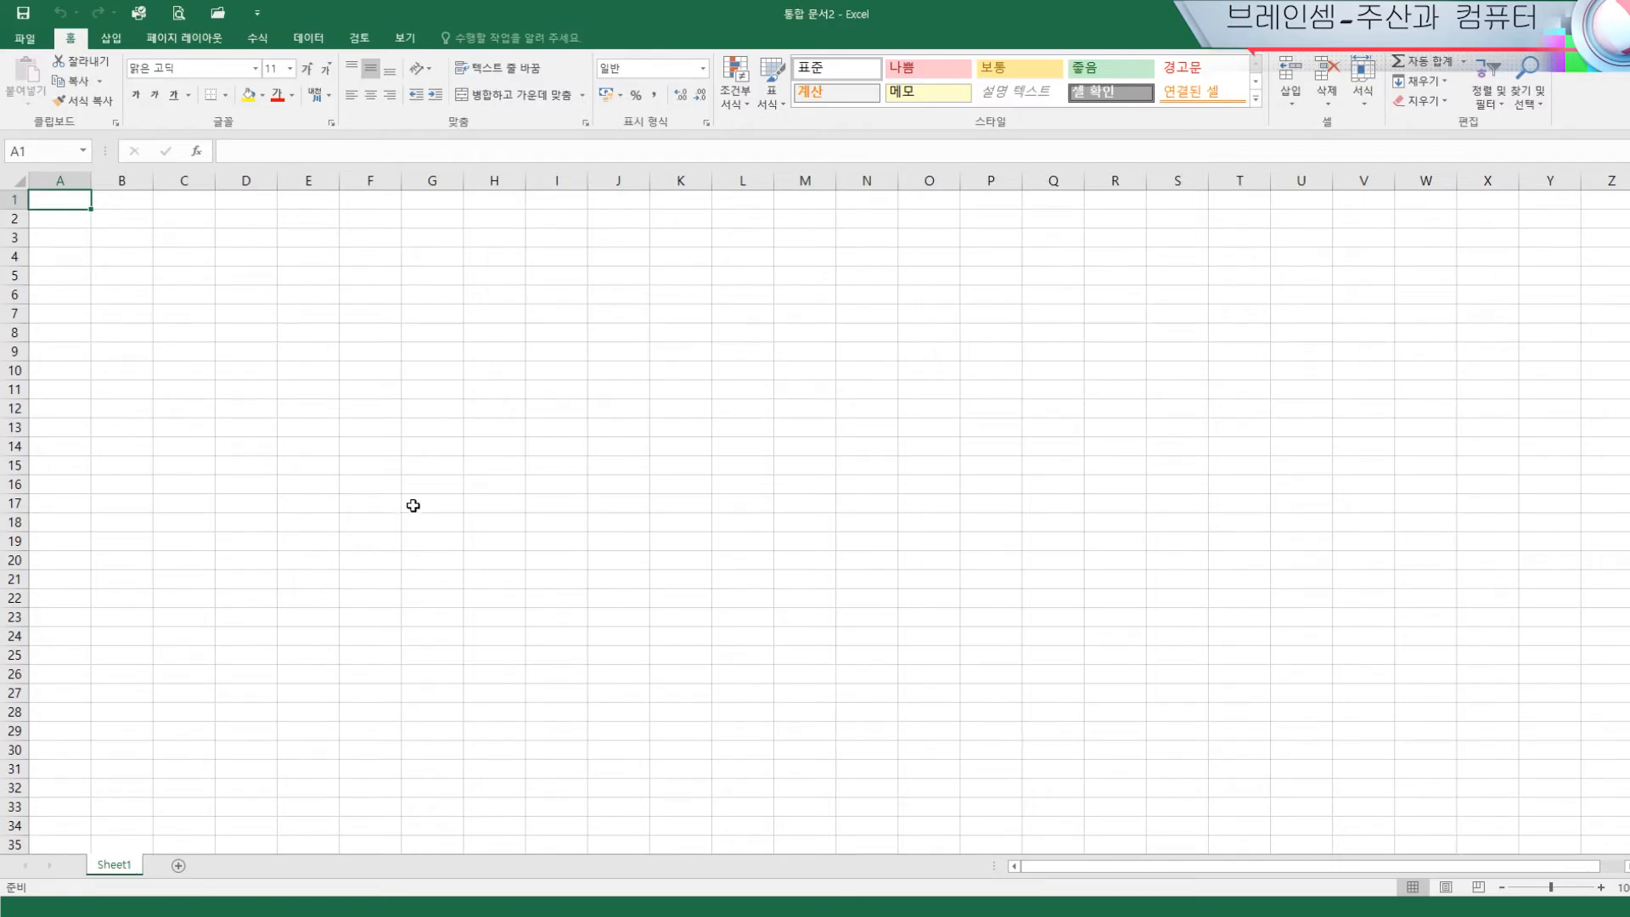
# Arrange all open workbook windows side by side with the vertical (세로) option
pyautogui.click(406, 38)
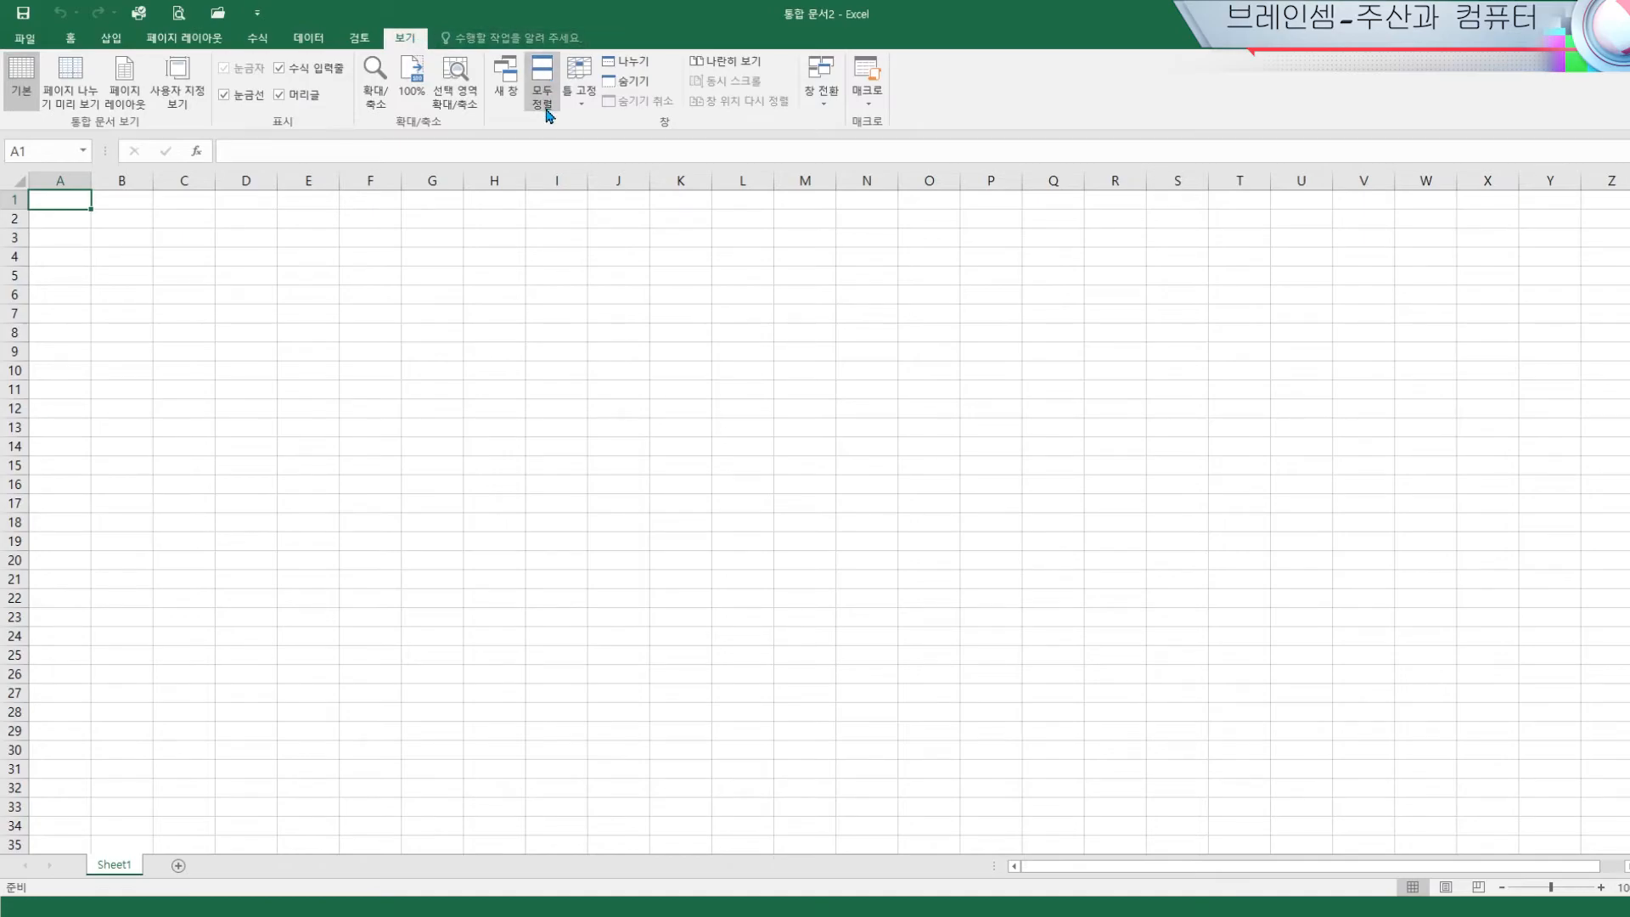
pyautogui.click(545, 95)
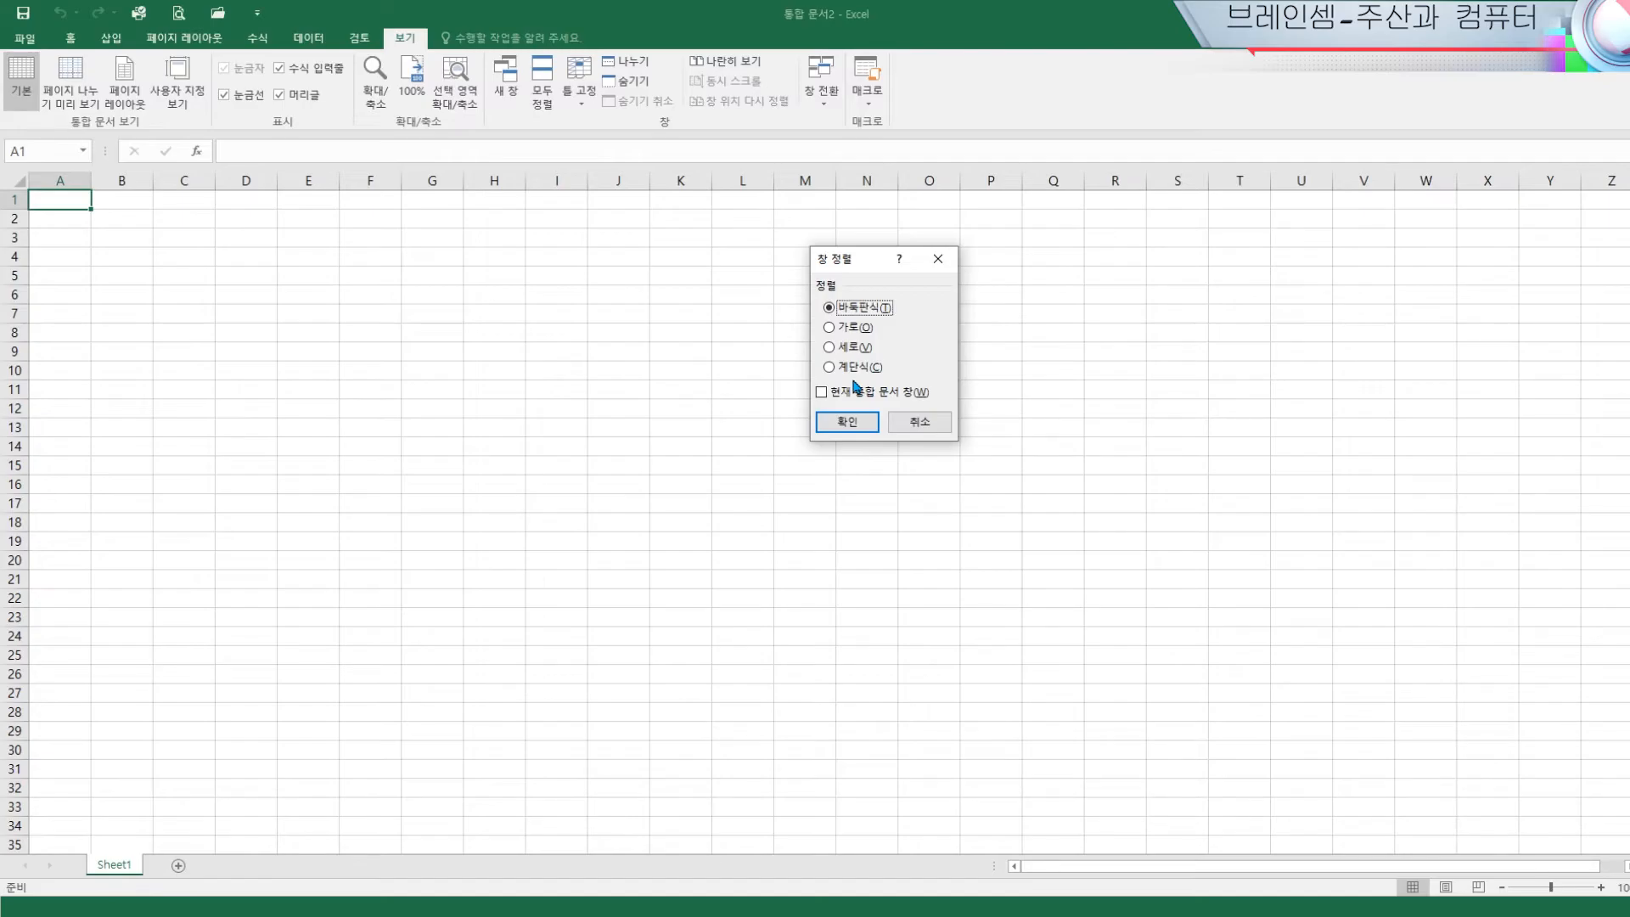
pyautogui.click(829, 348)
pyautogui.click(848, 435)
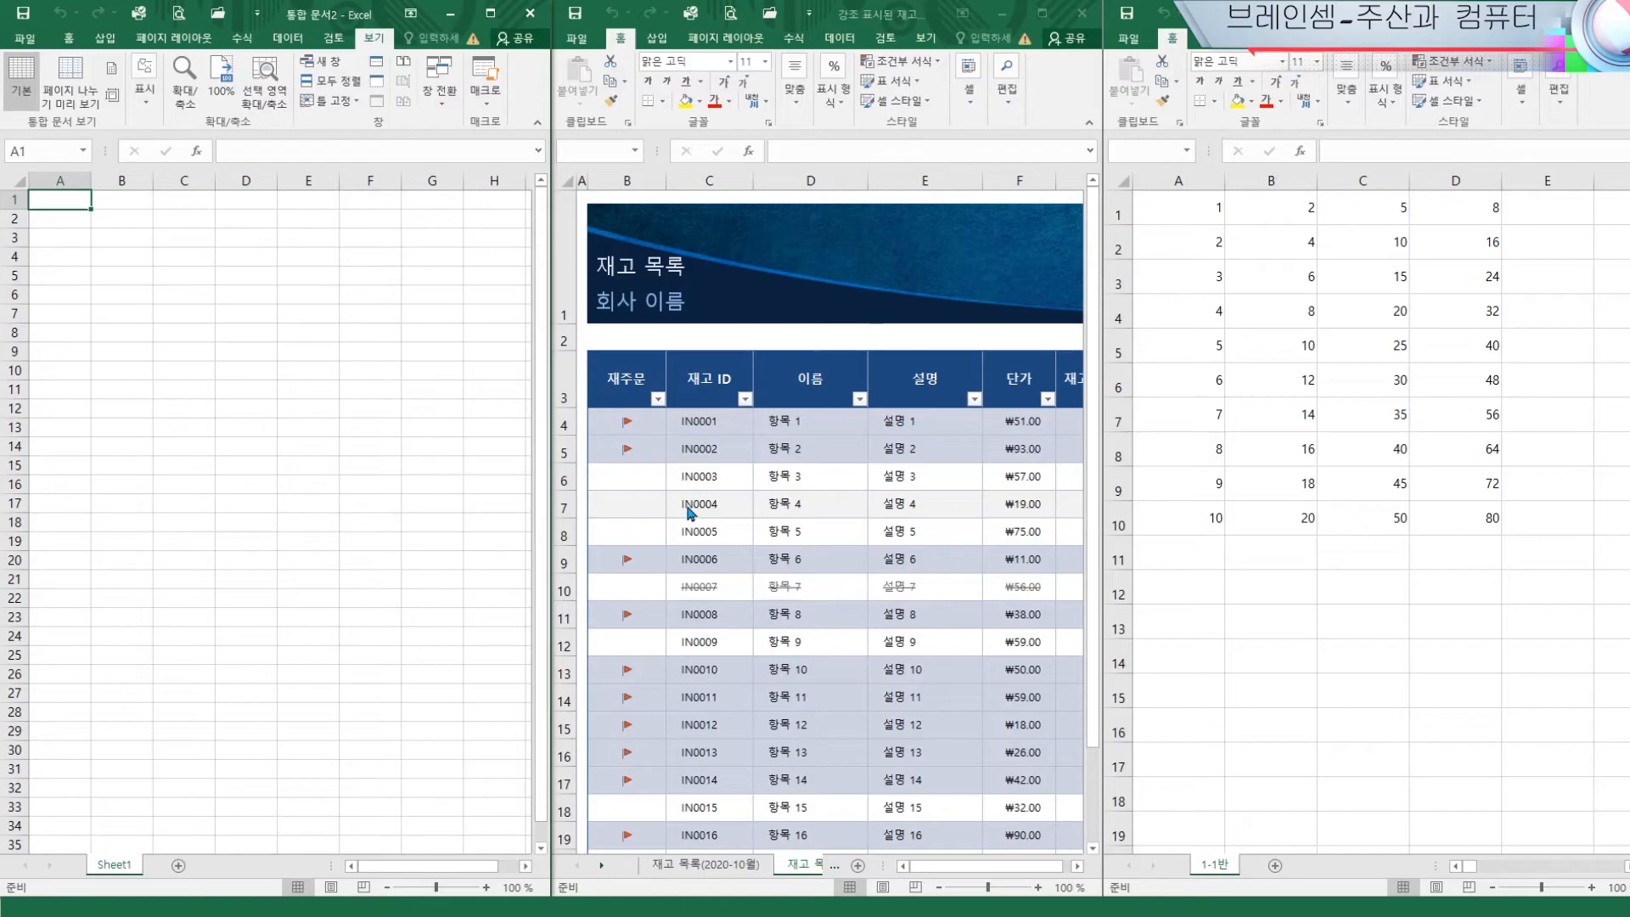
# Copy the 재고 목록(2020-12월) sheet into the 통합 문서2 workbook before Sheet1 with the Move or Copy command
pyautogui.click(675, 676)
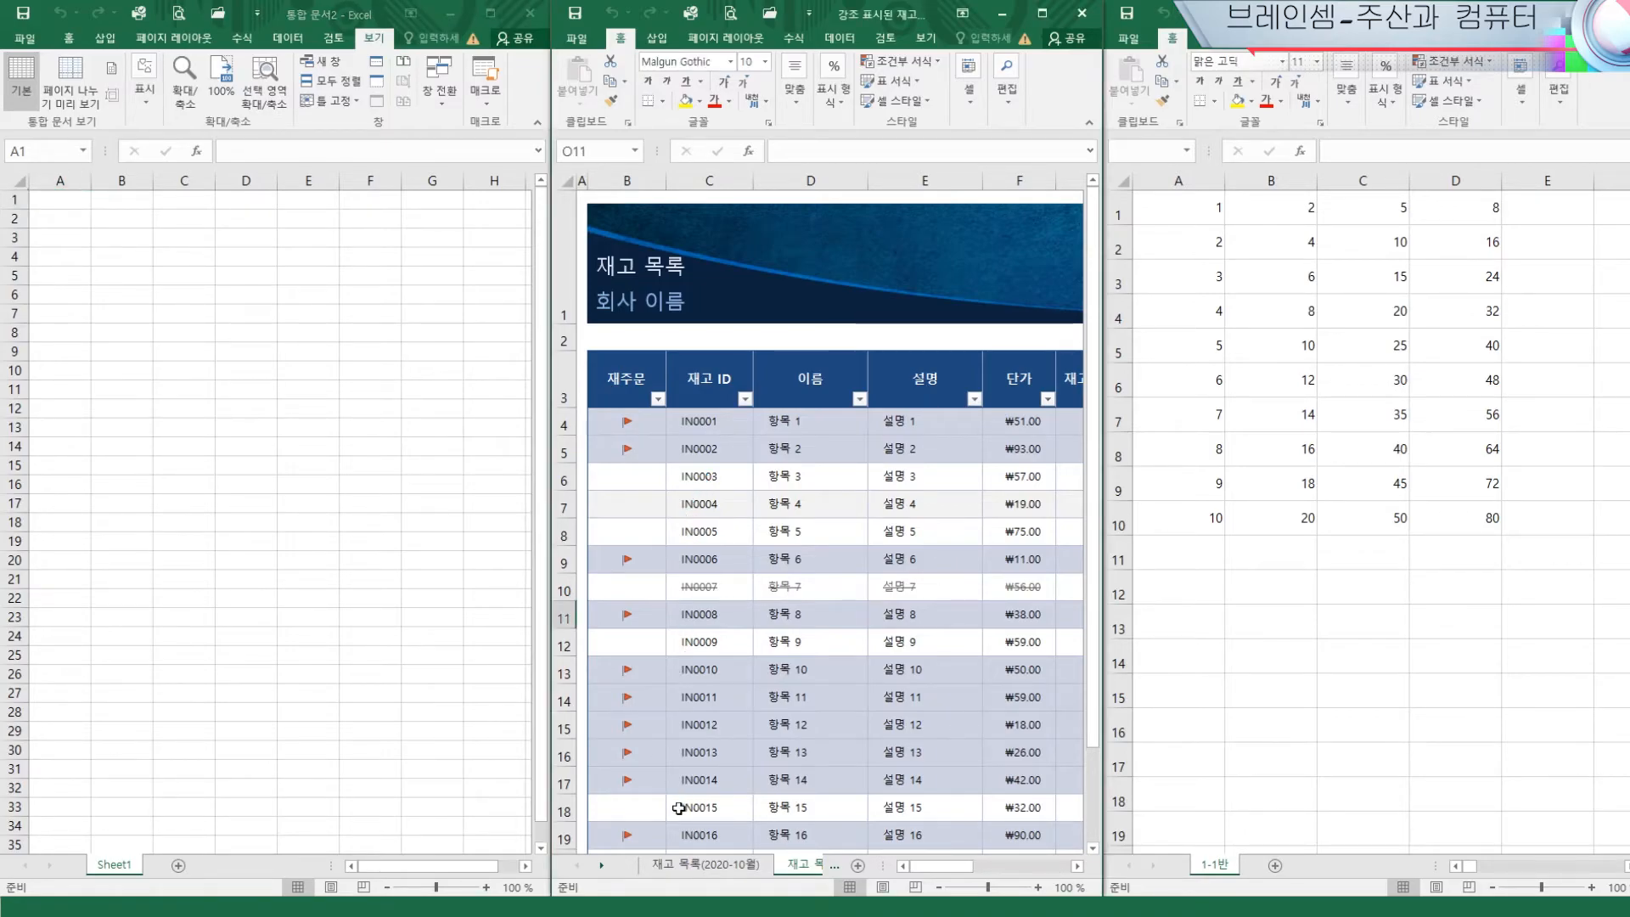
pyautogui.click(814, 868)
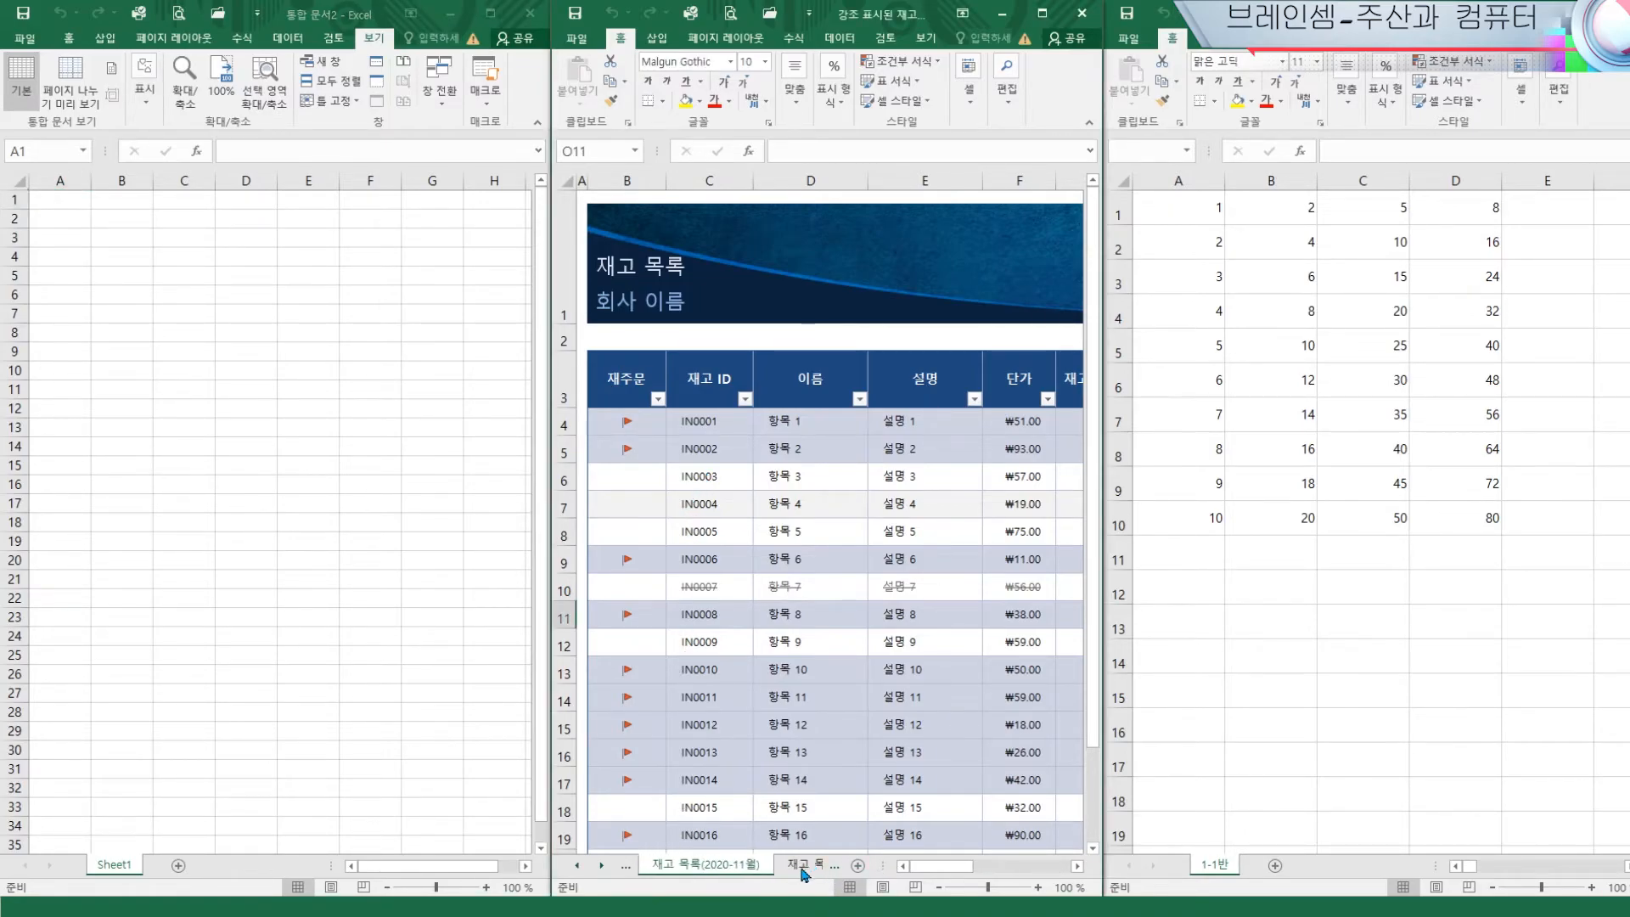
pyautogui.click(803, 868)
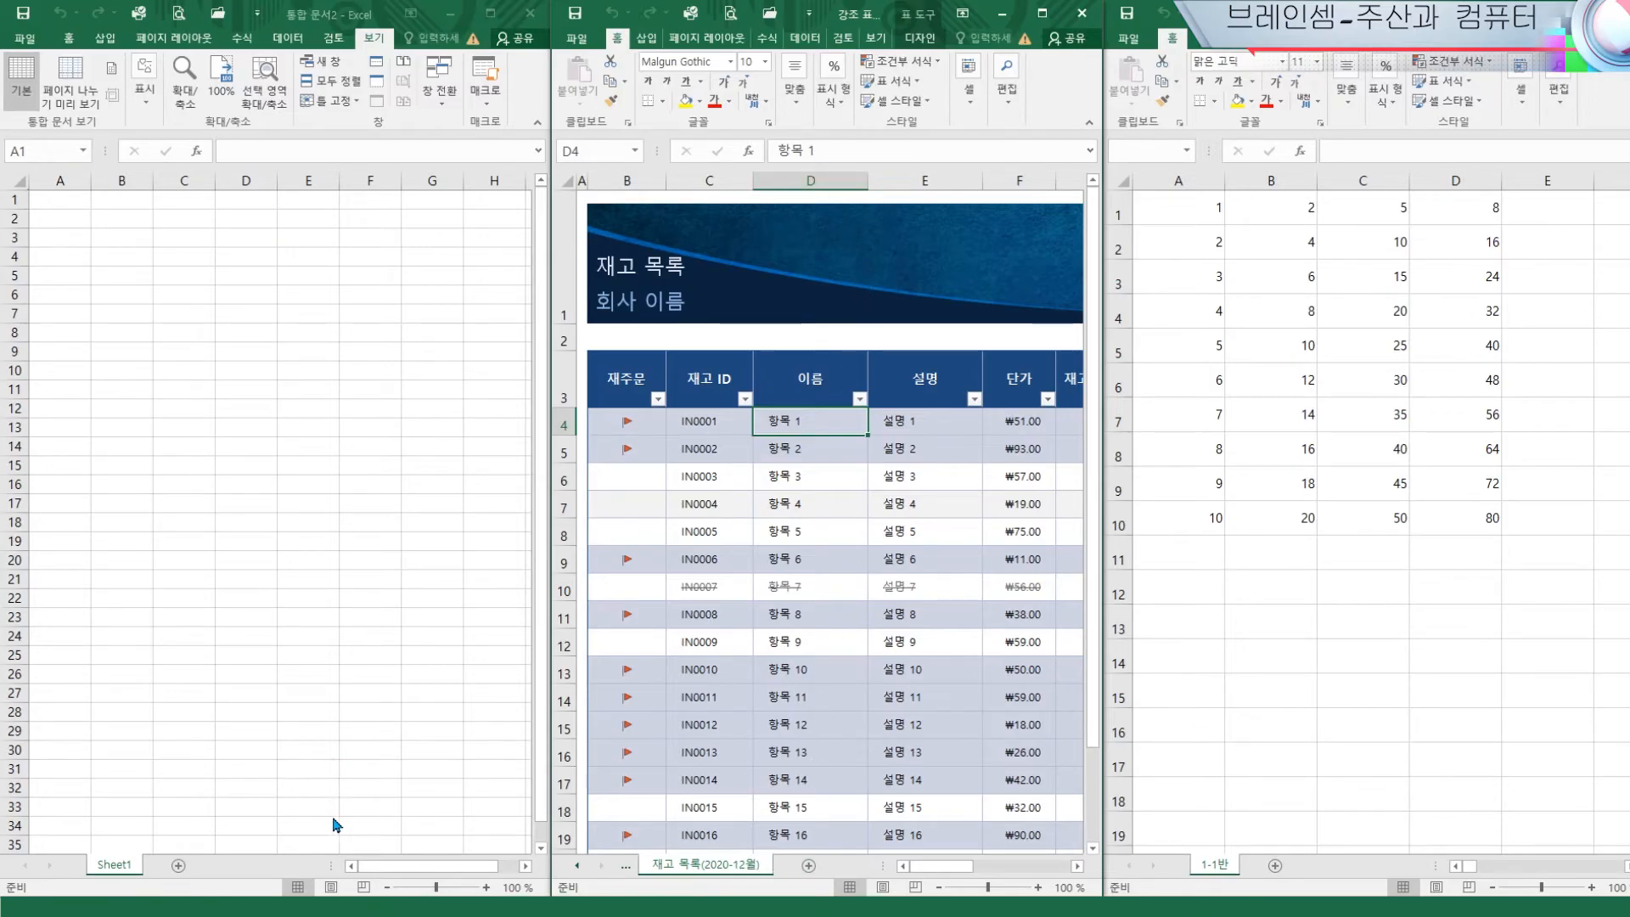
pyautogui.rightClick(741, 872)
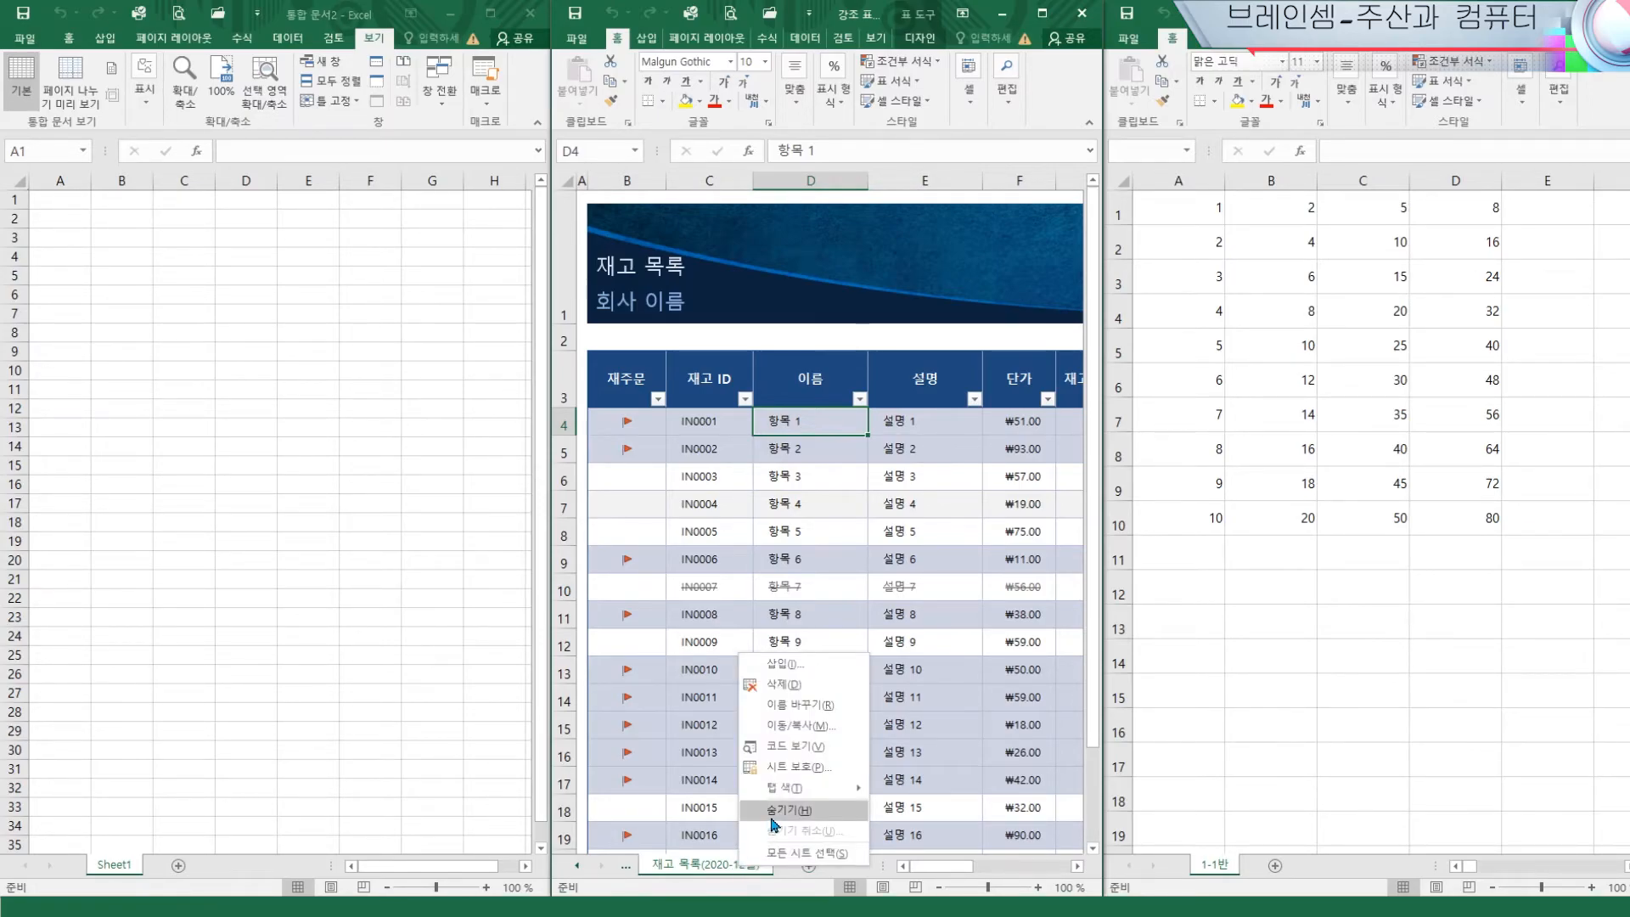
pyautogui.click(802, 726)
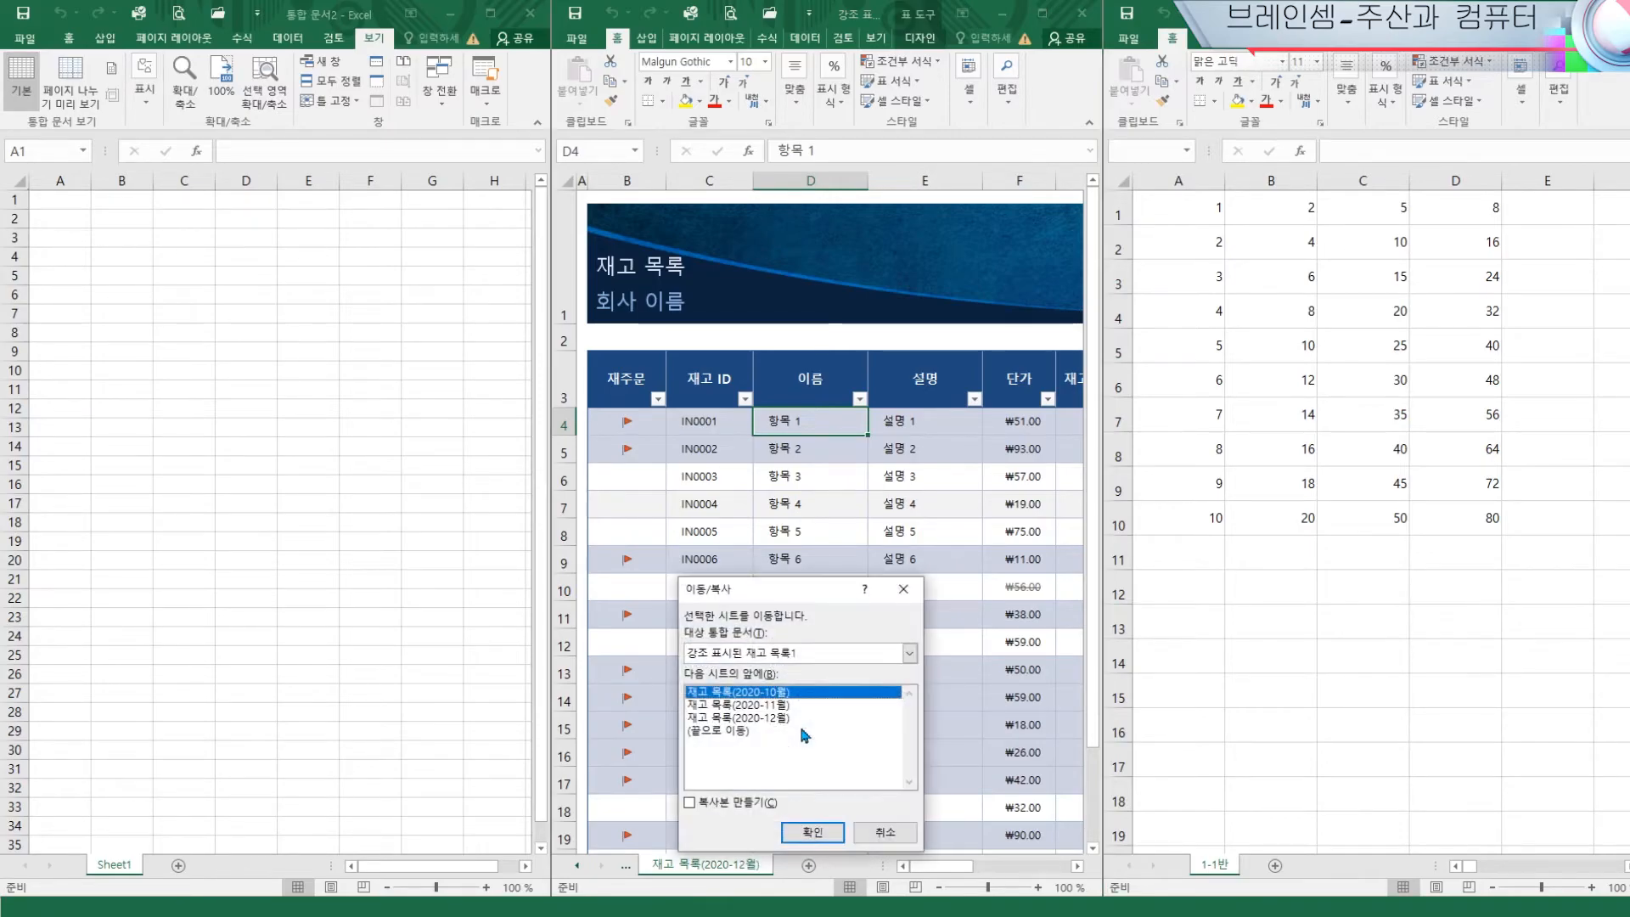
pyautogui.click(691, 802)
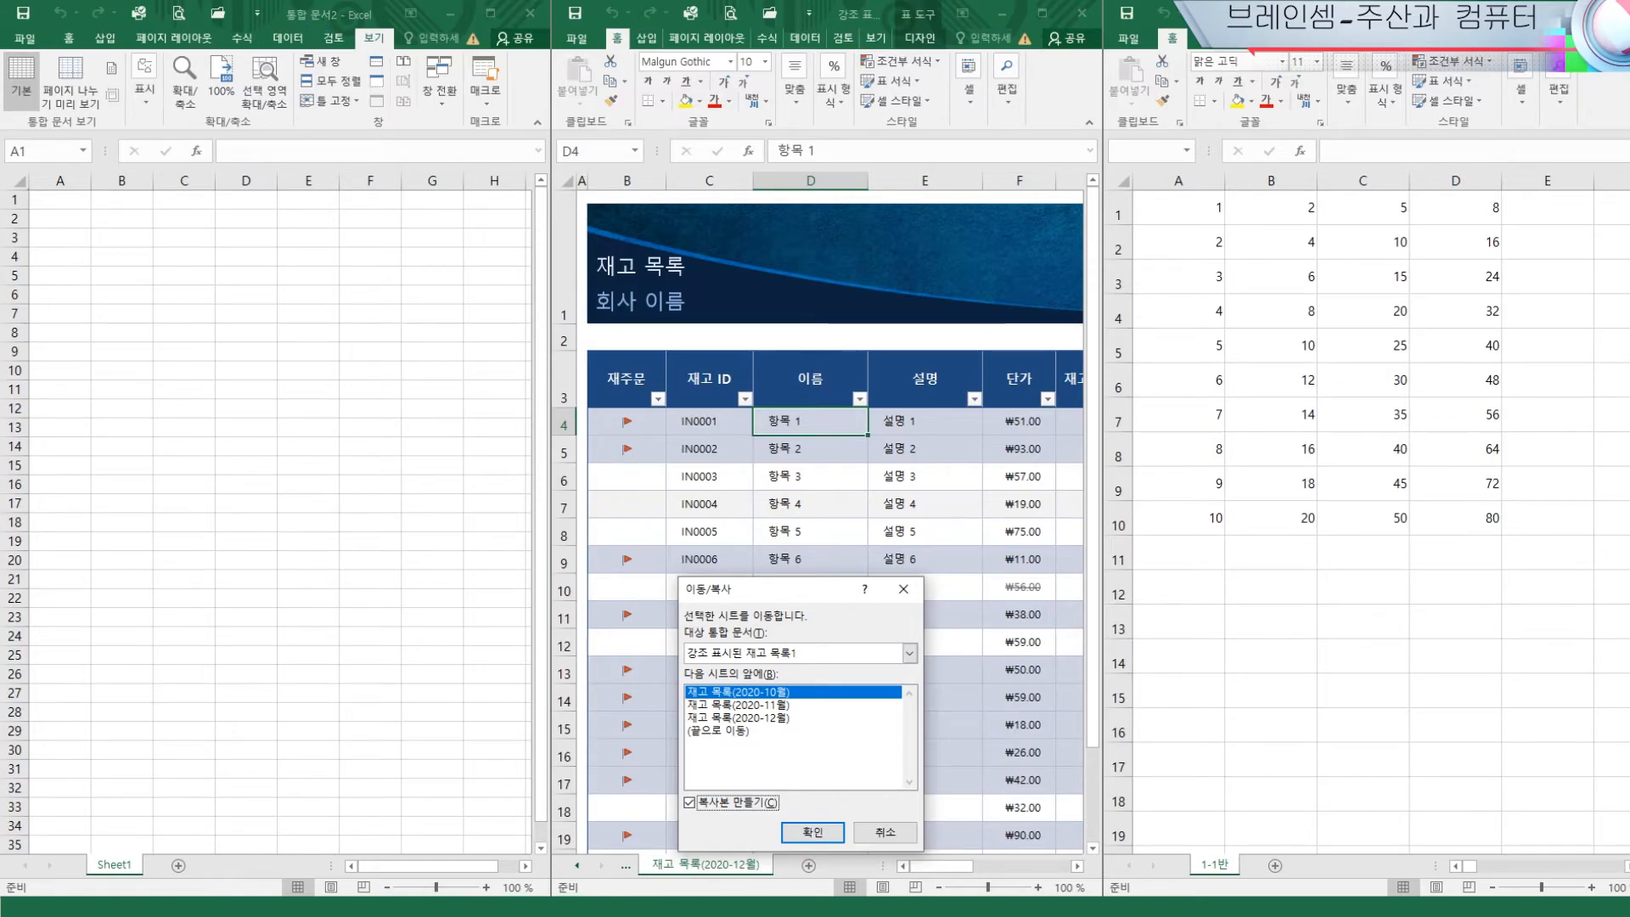
pyautogui.click(853, 652)
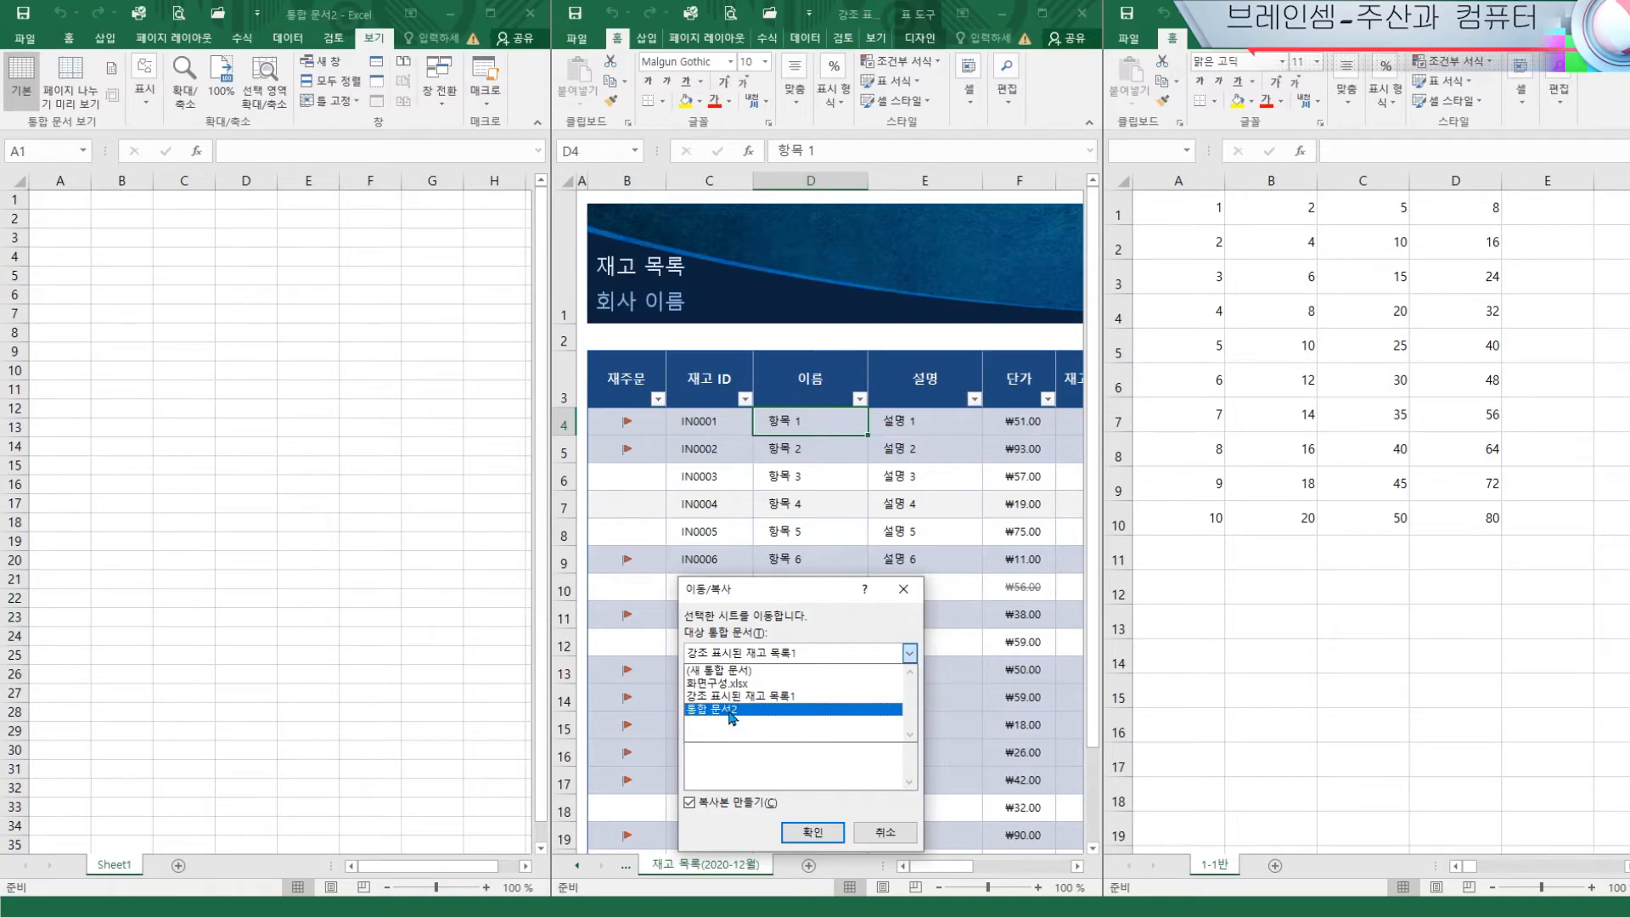
pyautogui.click(732, 717)
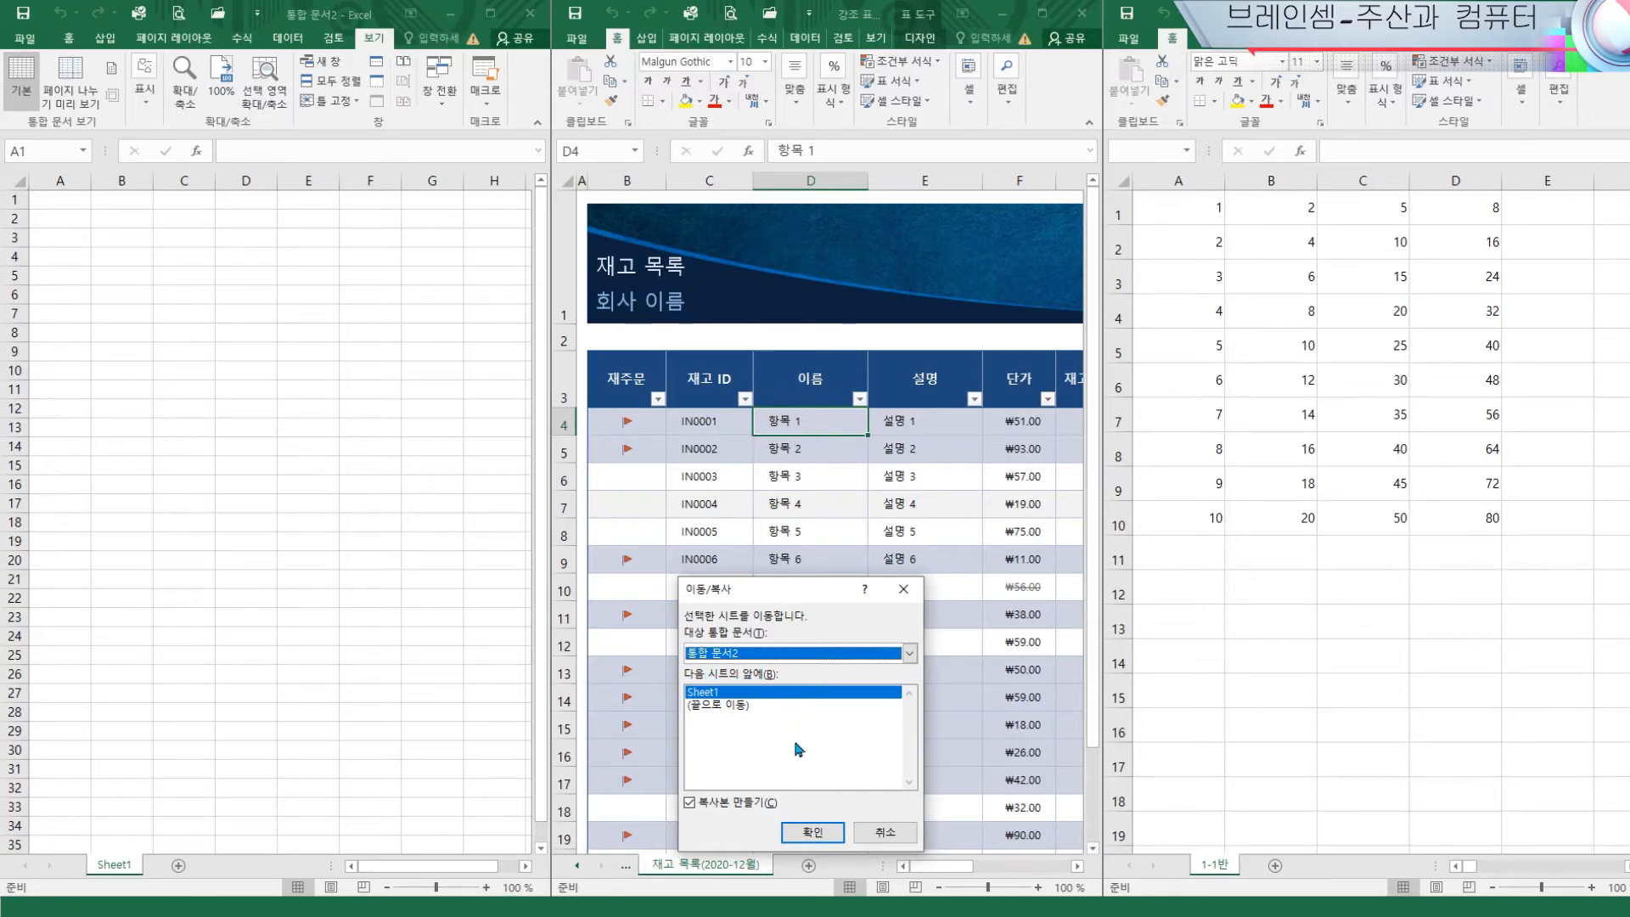
pyautogui.click(813, 833)
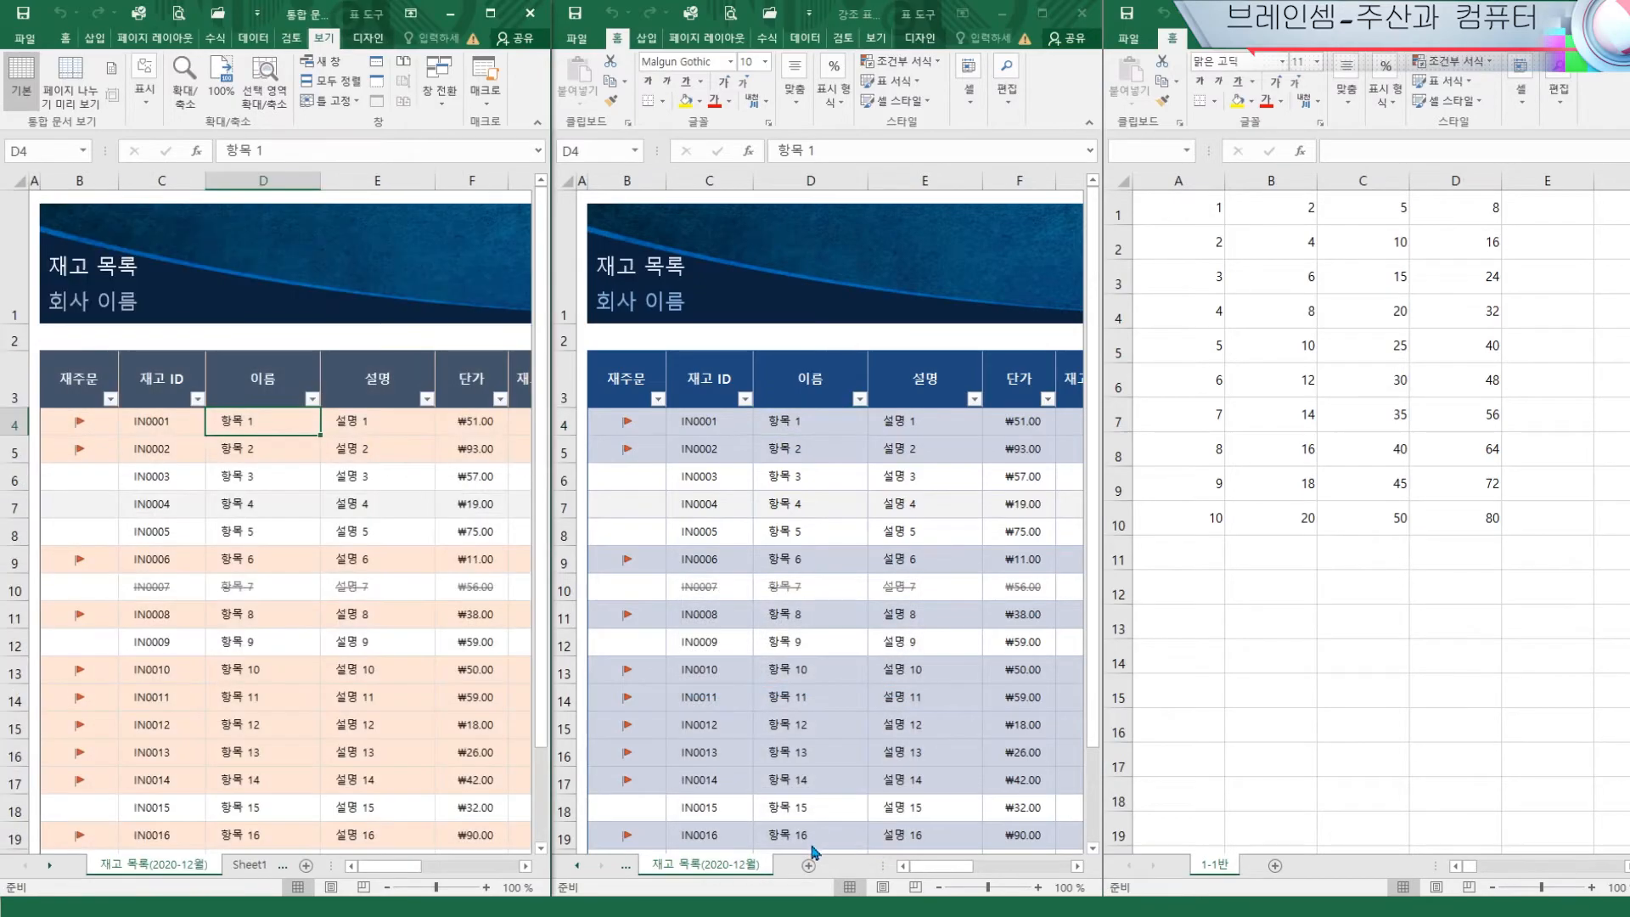
# Check Sheet1 and the copied 재고 목록(2020-12월) sheet in 통합 문서2 and close that workbook without saving
pyautogui.click(263, 866)
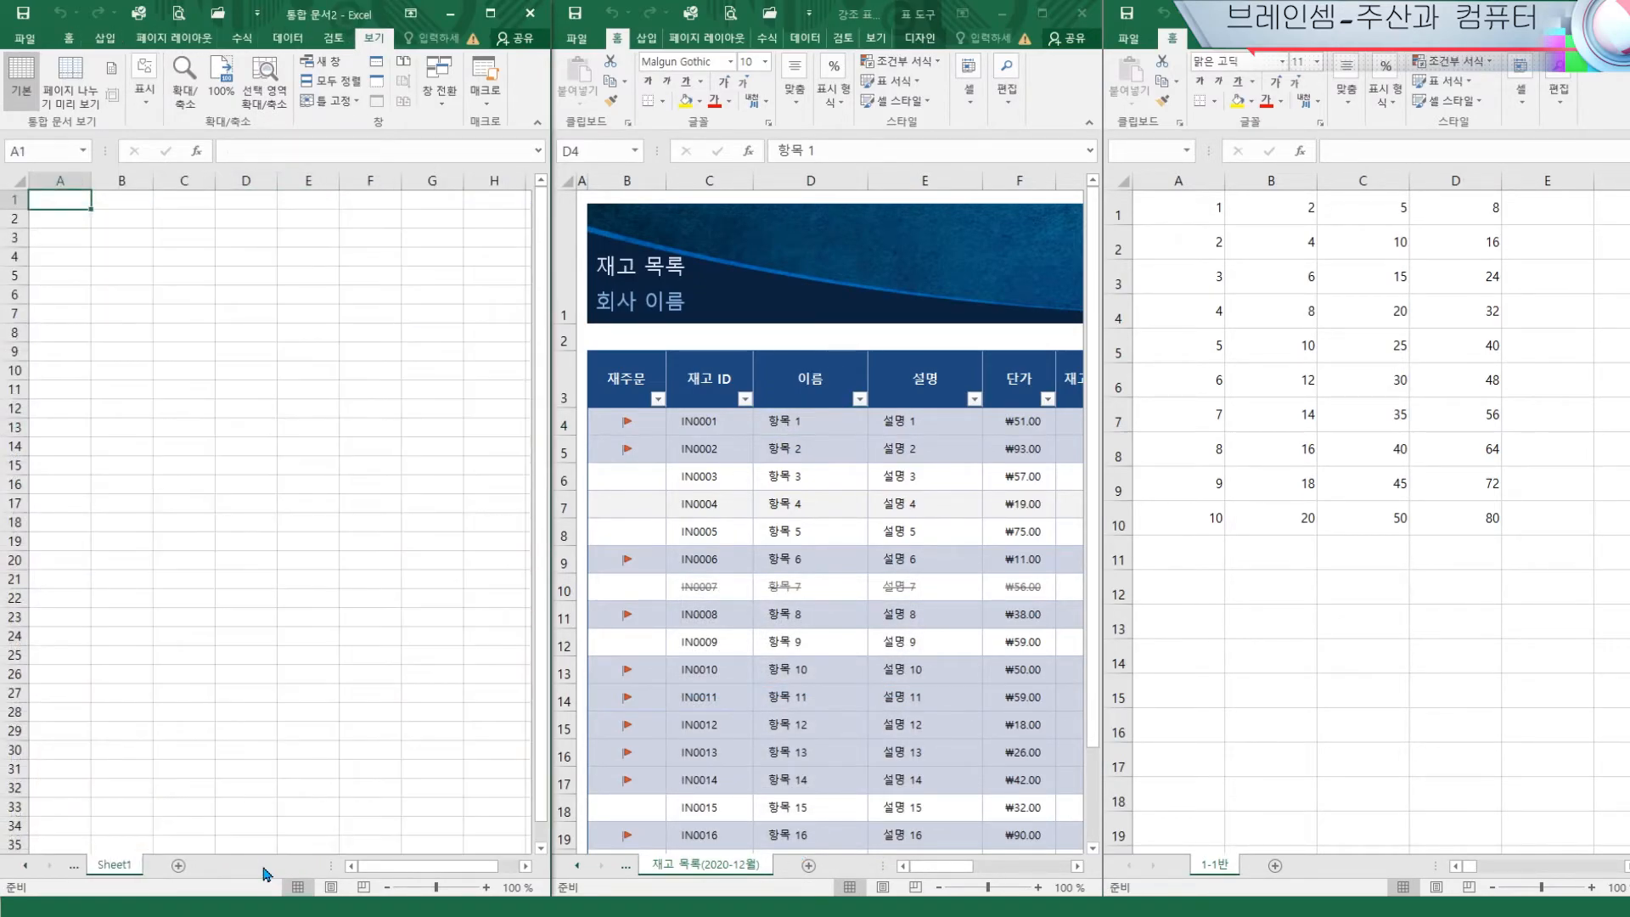
pyautogui.click(70, 866)
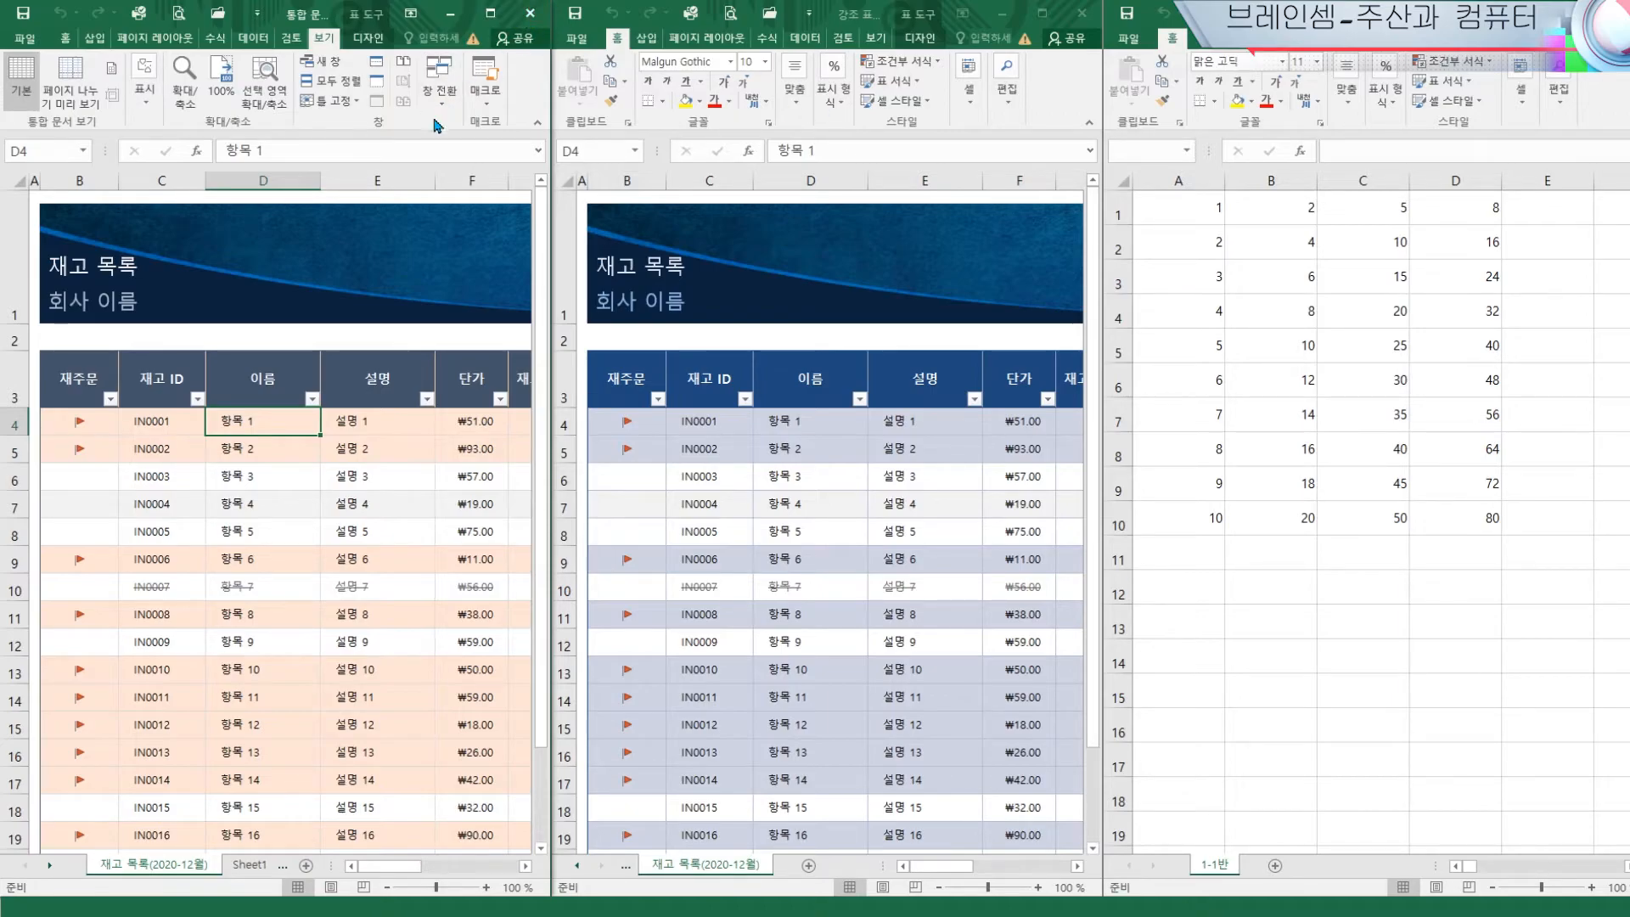
pyautogui.click(531, 13)
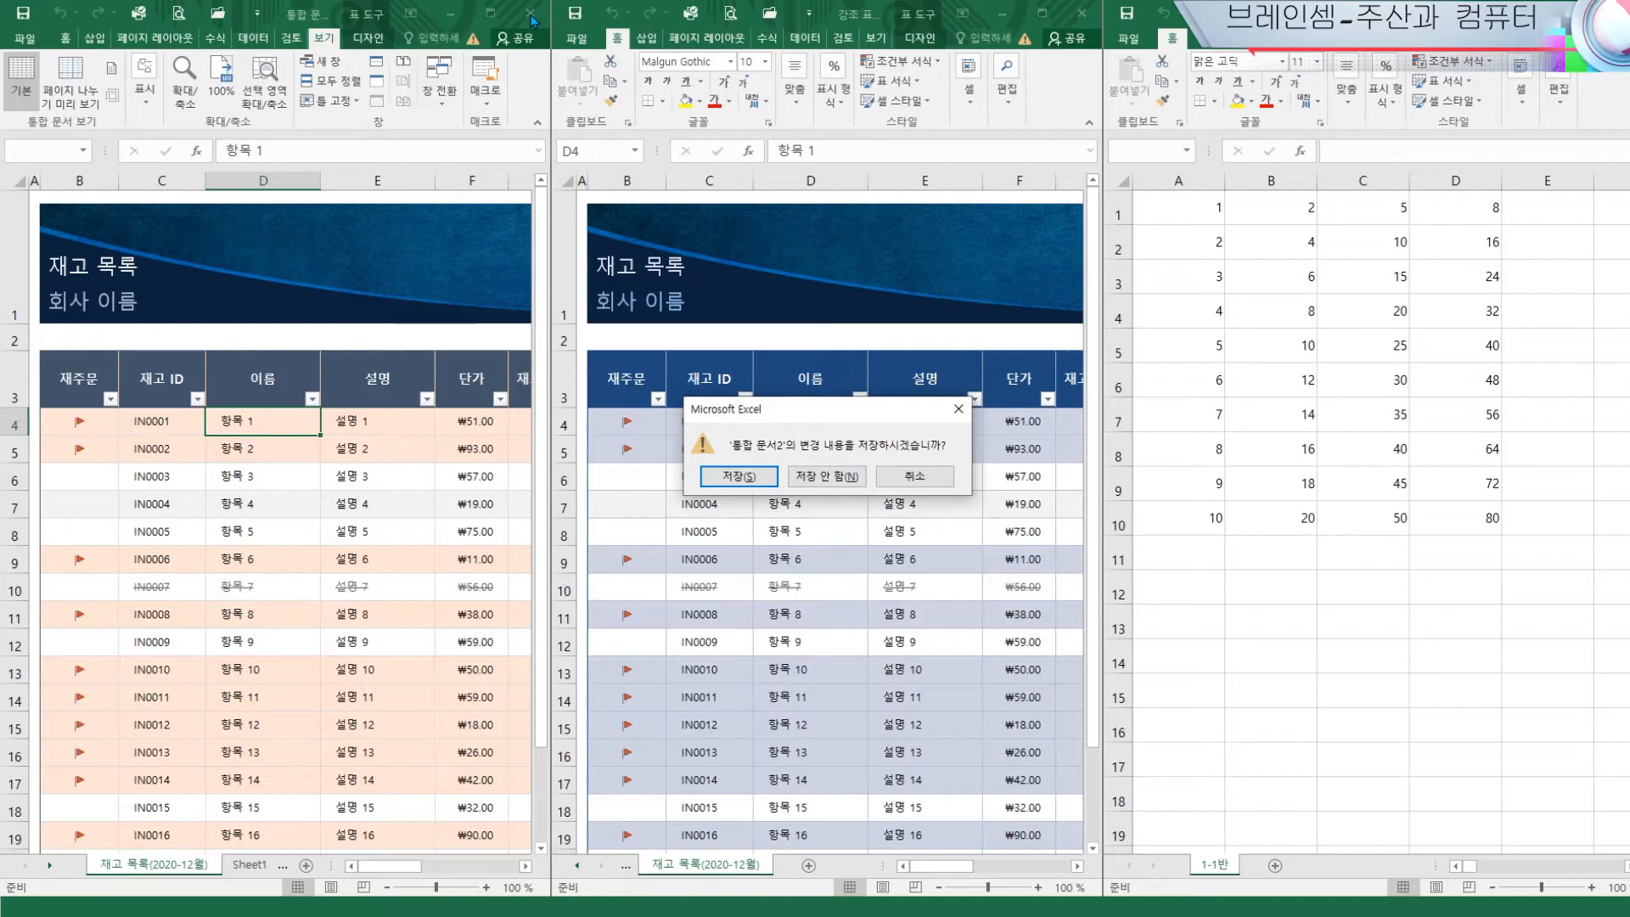
pyautogui.click(836, 475)
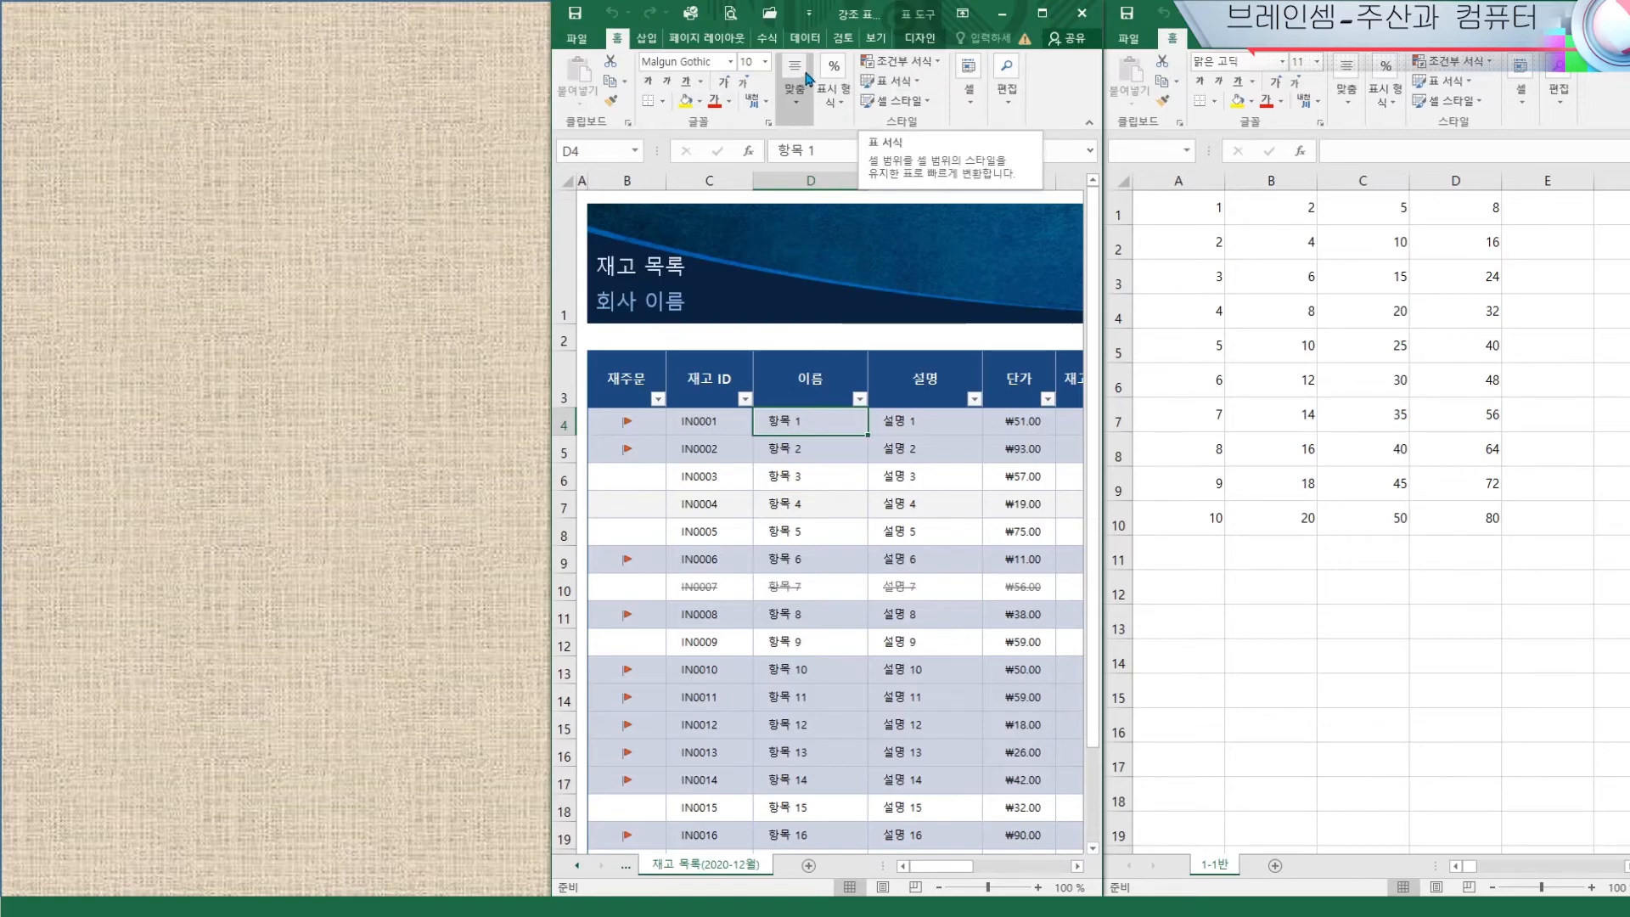
# Rearrange the two remaining workbook windows side by side with the vertical (세로) option
pyautogui.click(880, 39)
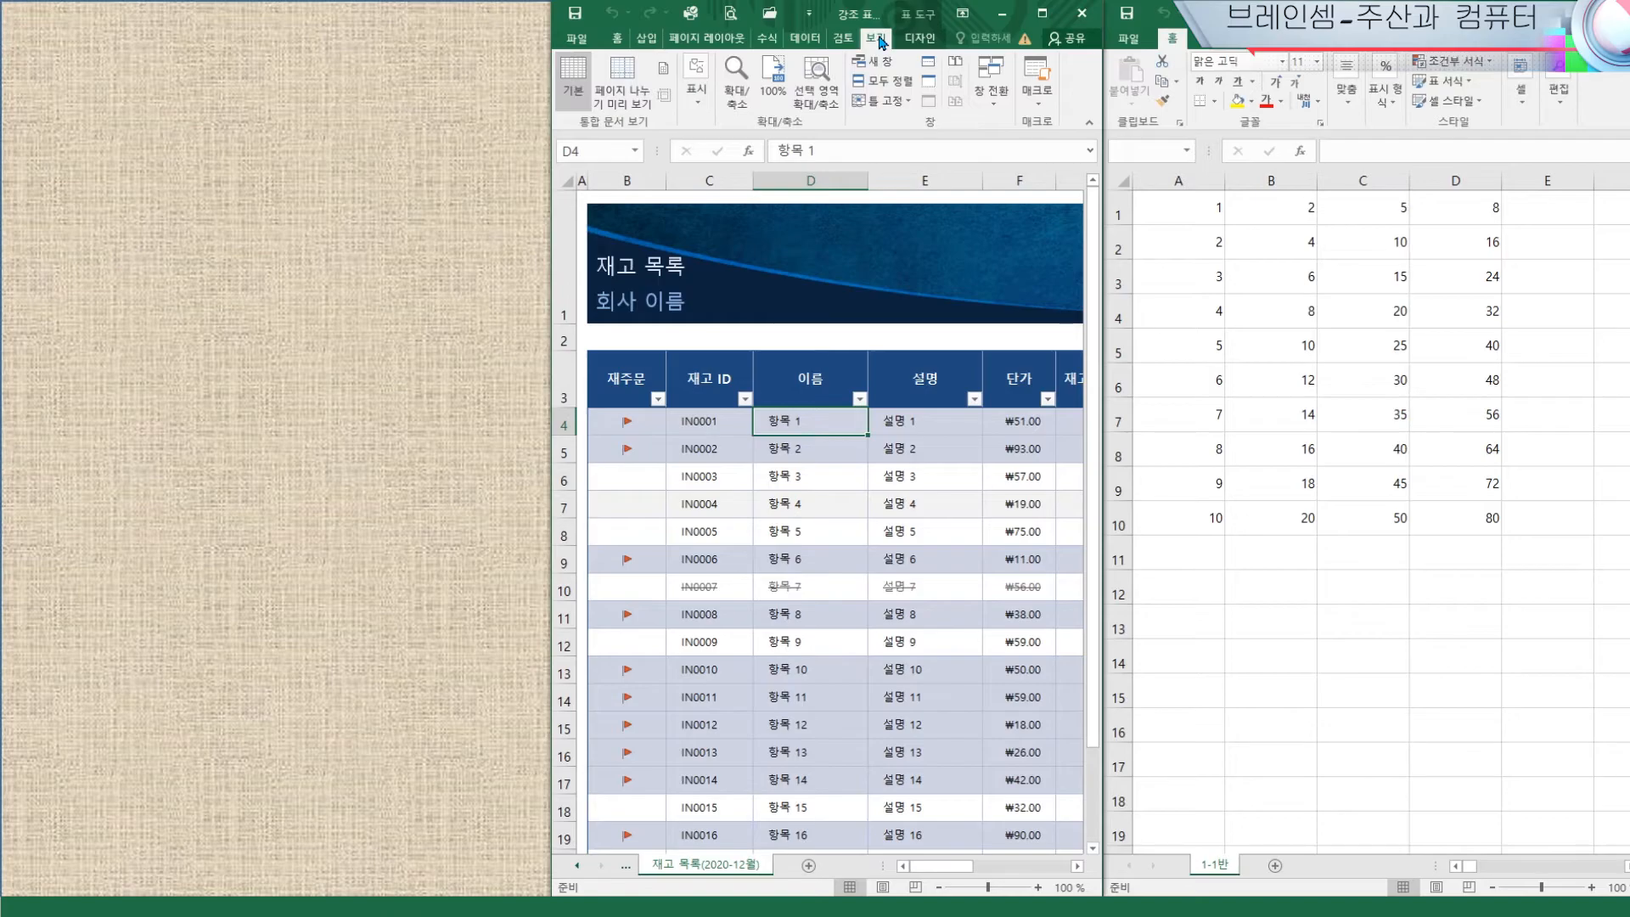
pyautogui.click(881, 81)
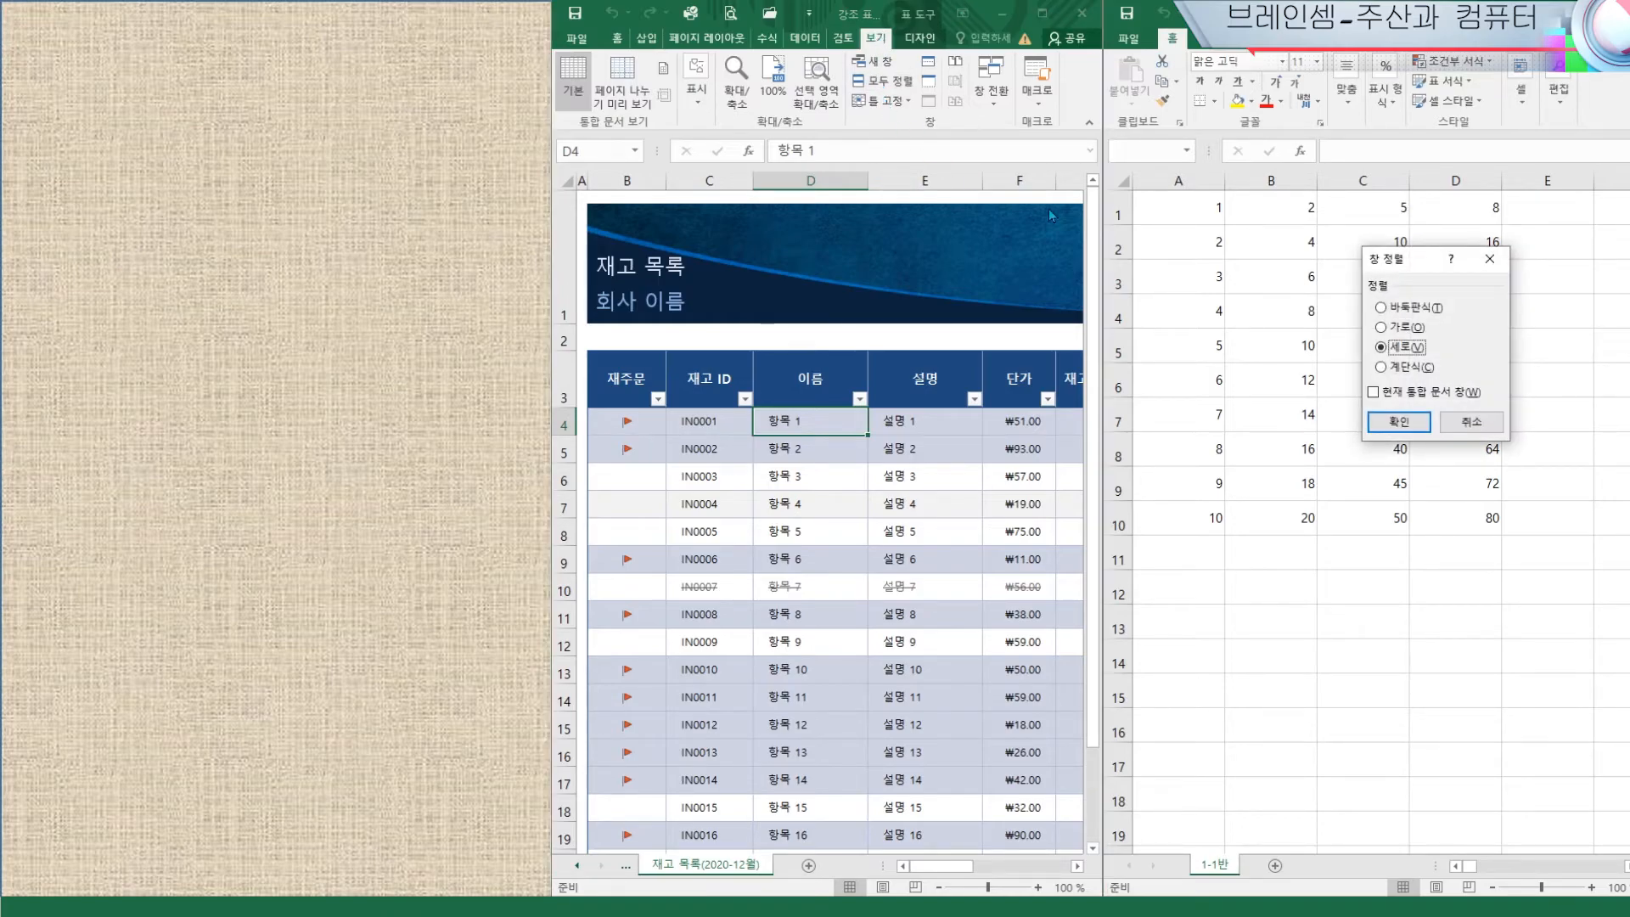
pyautogui.click(1398, 422)
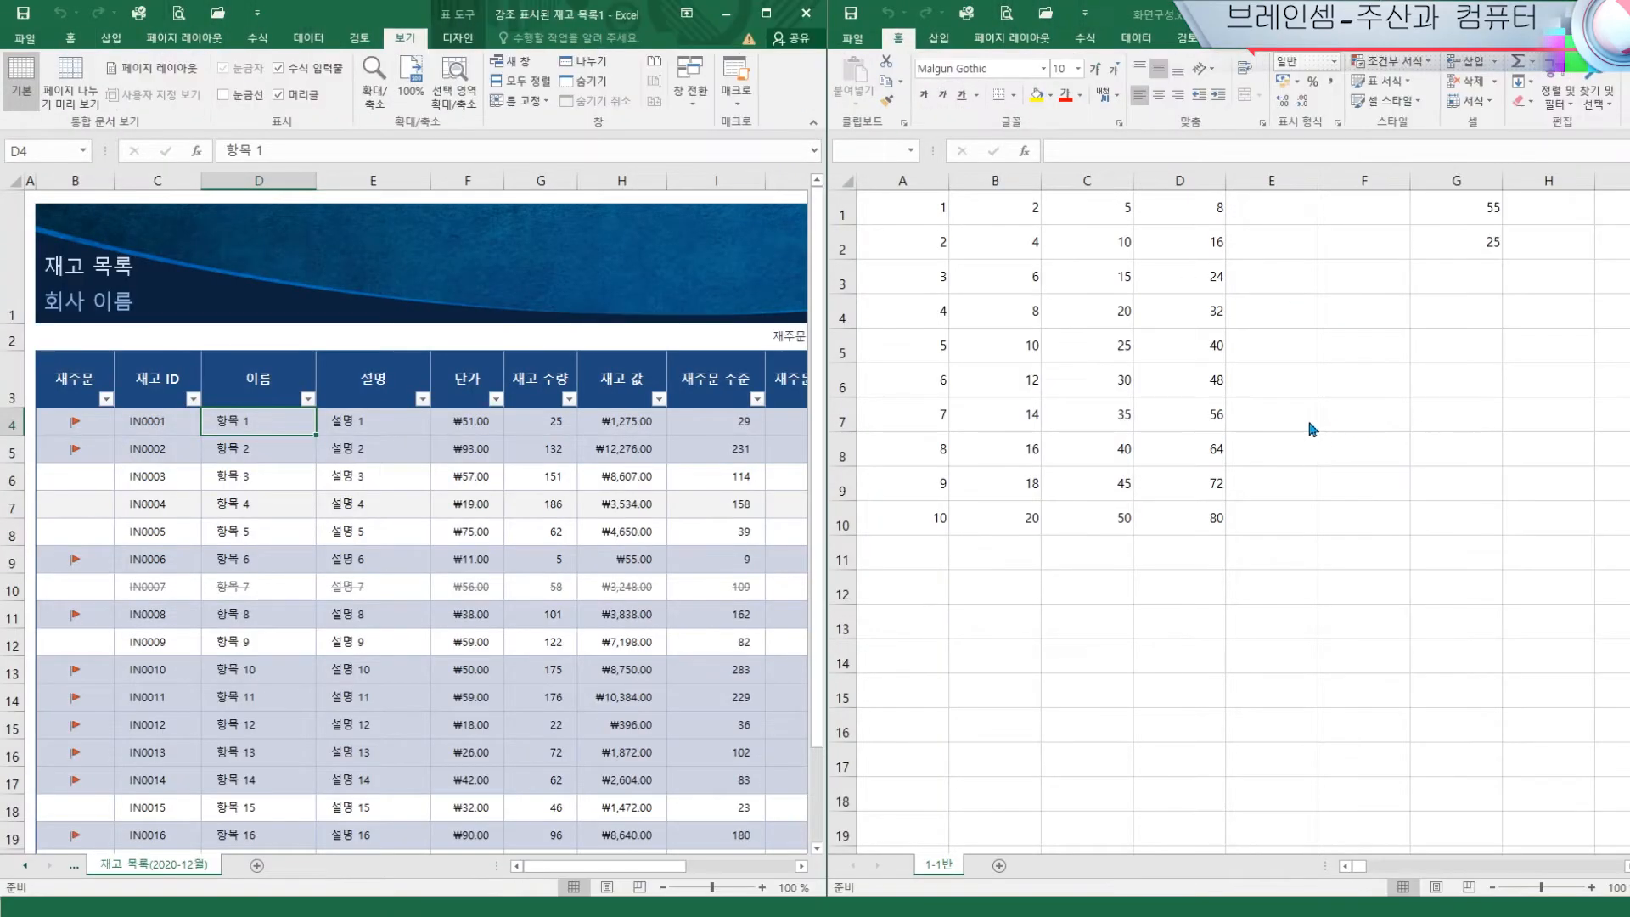
# In cell A14 of sheet 1-1반, add A10 and cell I9 of 재고 목록(2020-12월) in the other workbook, and review the formula
pyautogui.click(976, 622)
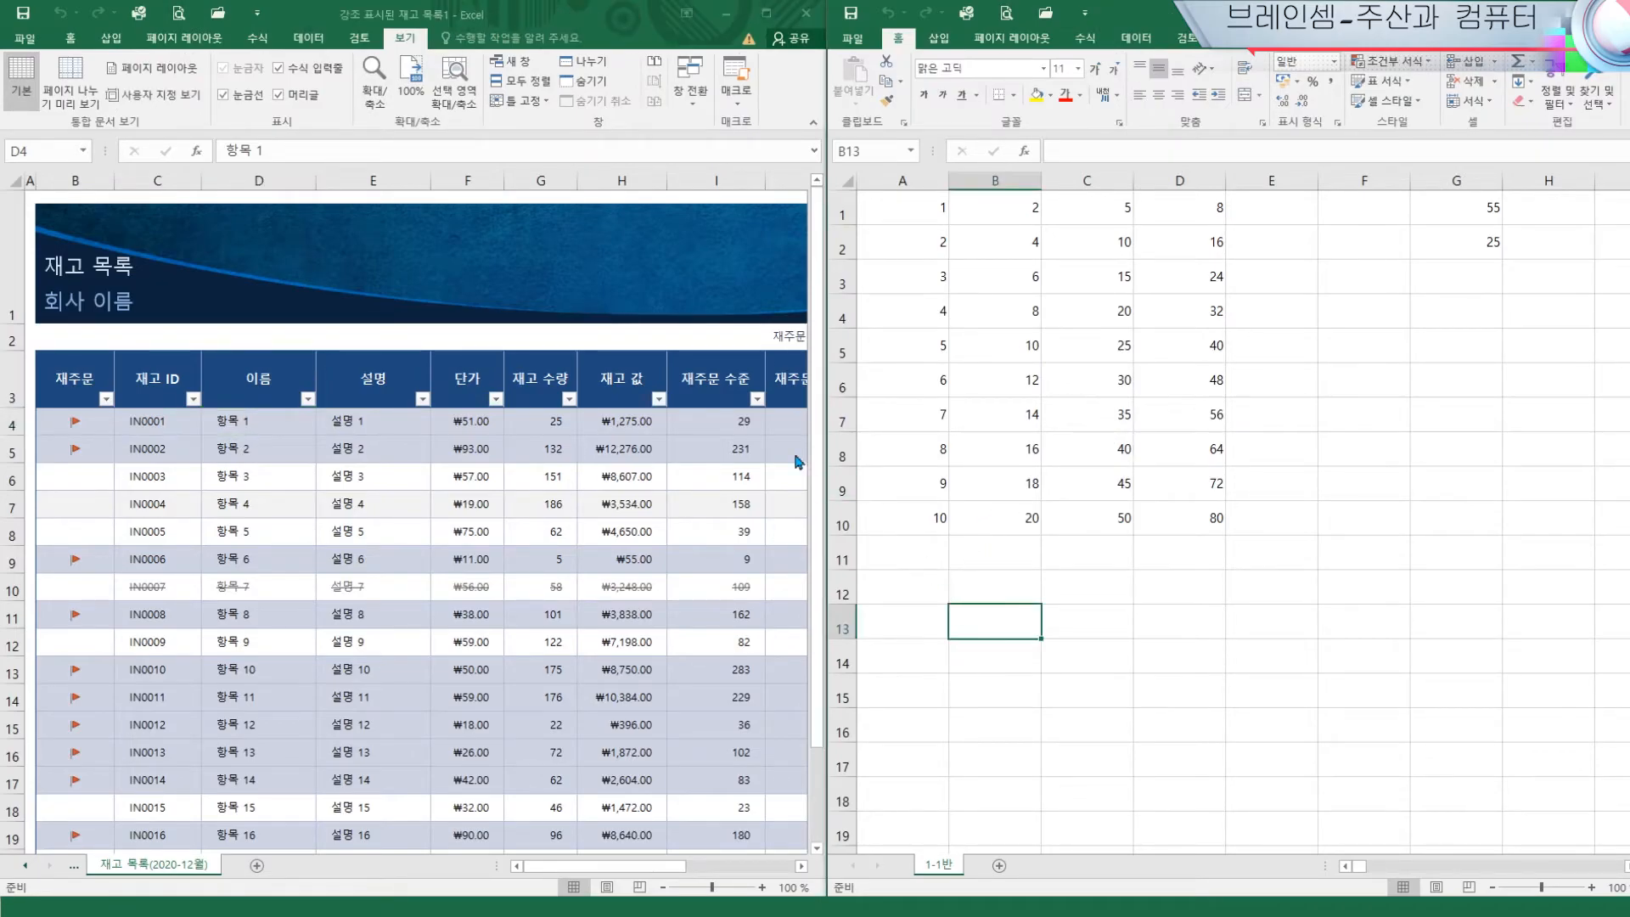
pyautogui.click(735, 422)
pyautogui.click(732, 419)
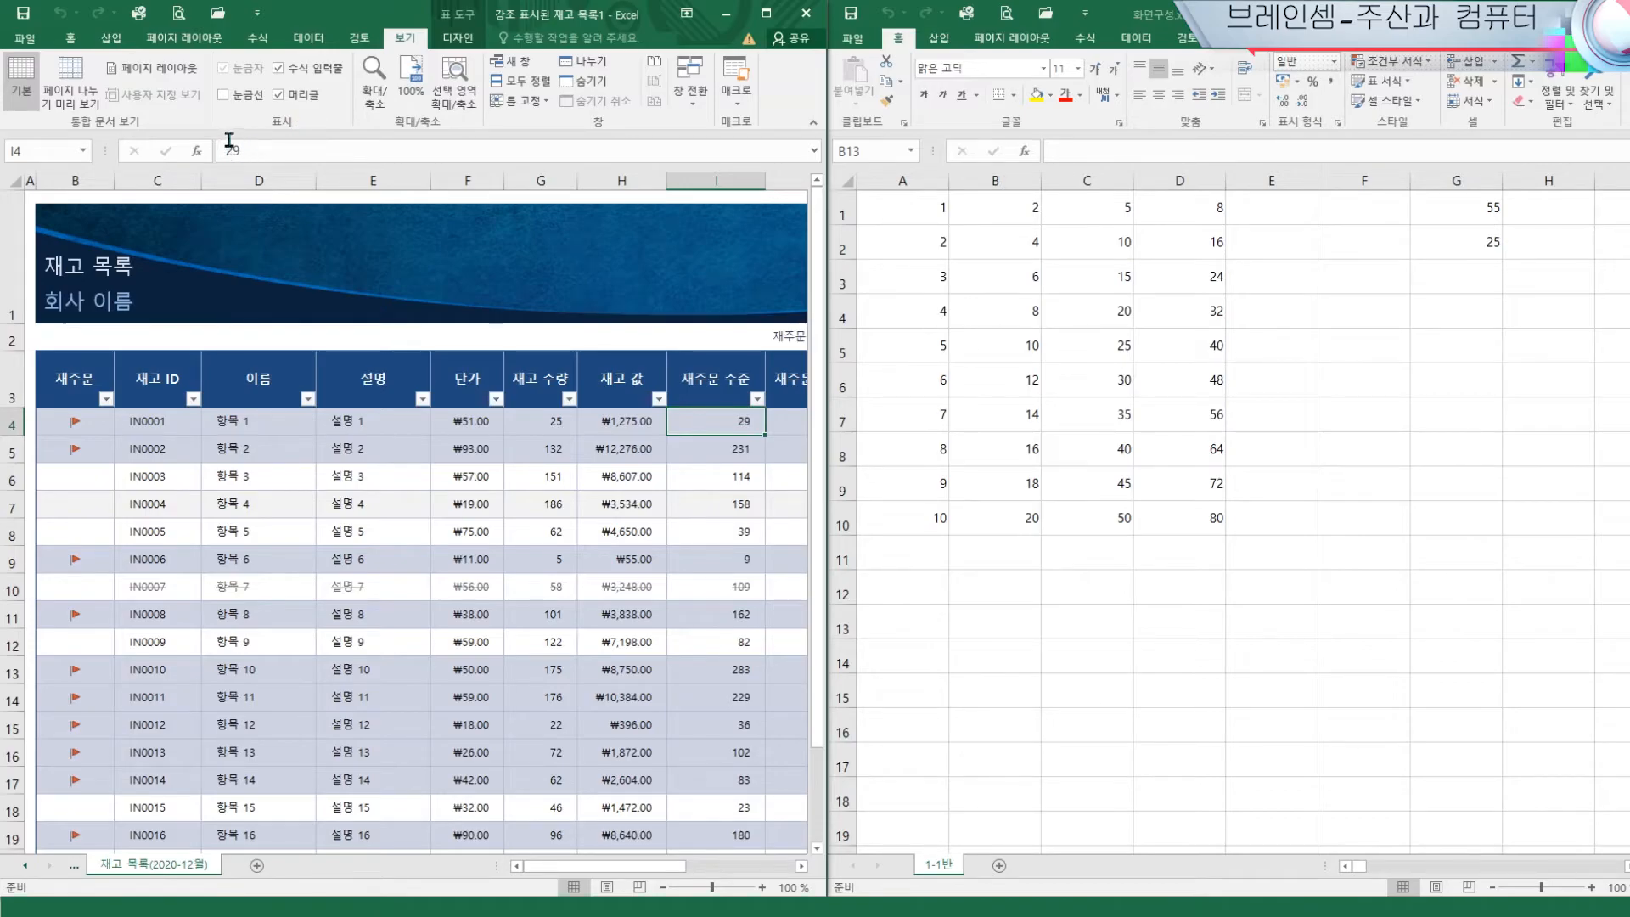
pyautogui.click(887, 655)
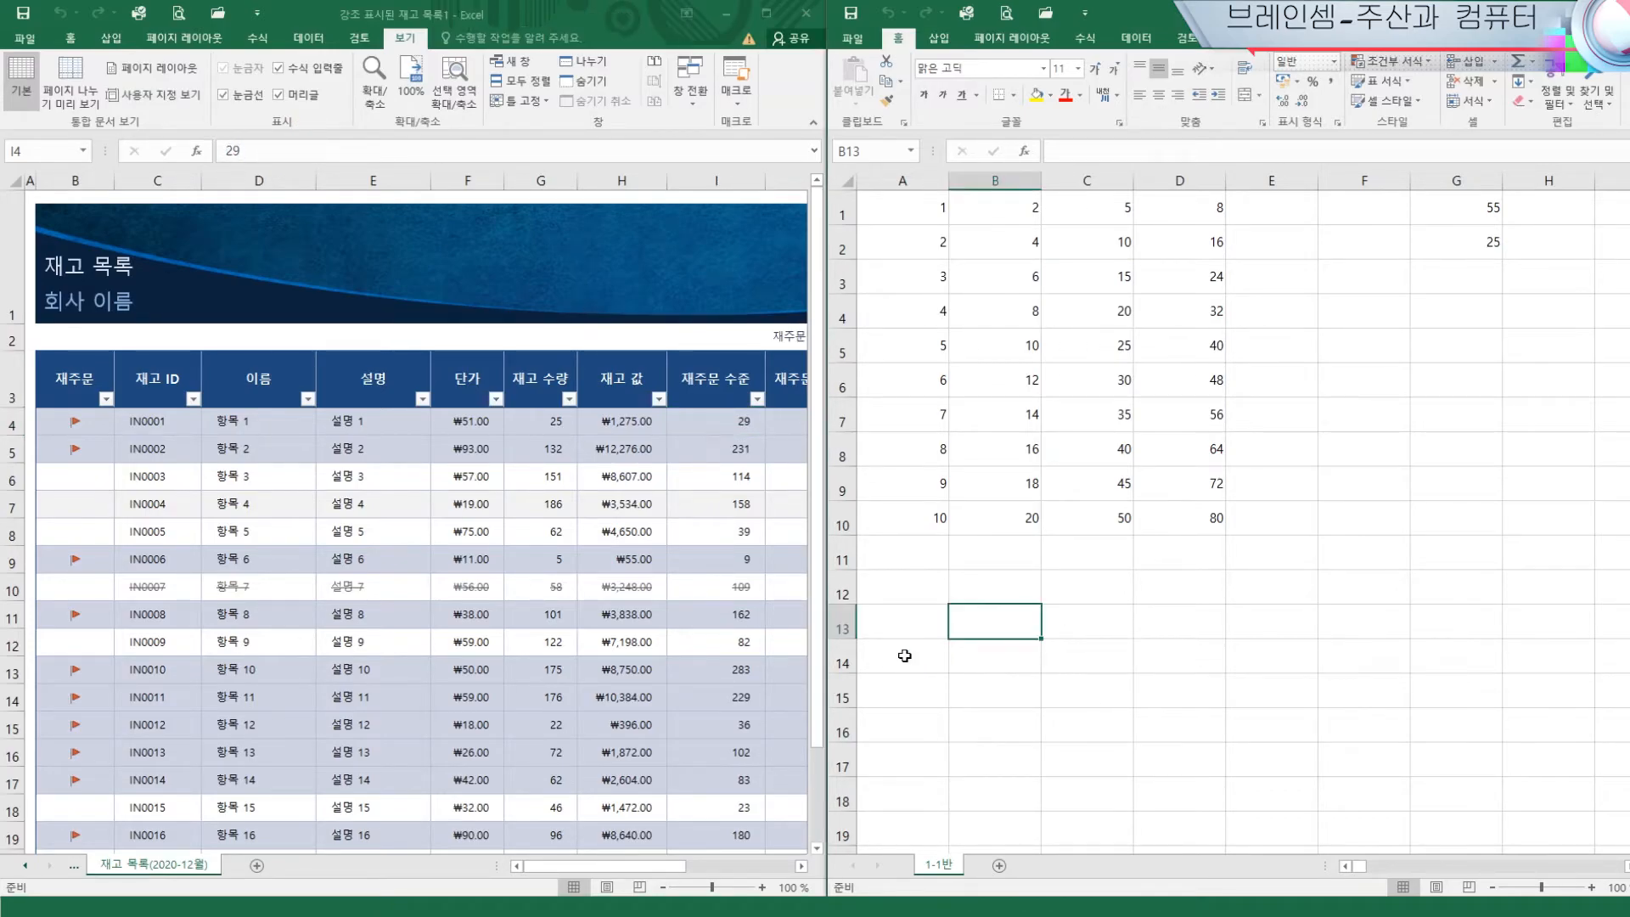
pyautogui.write('=')
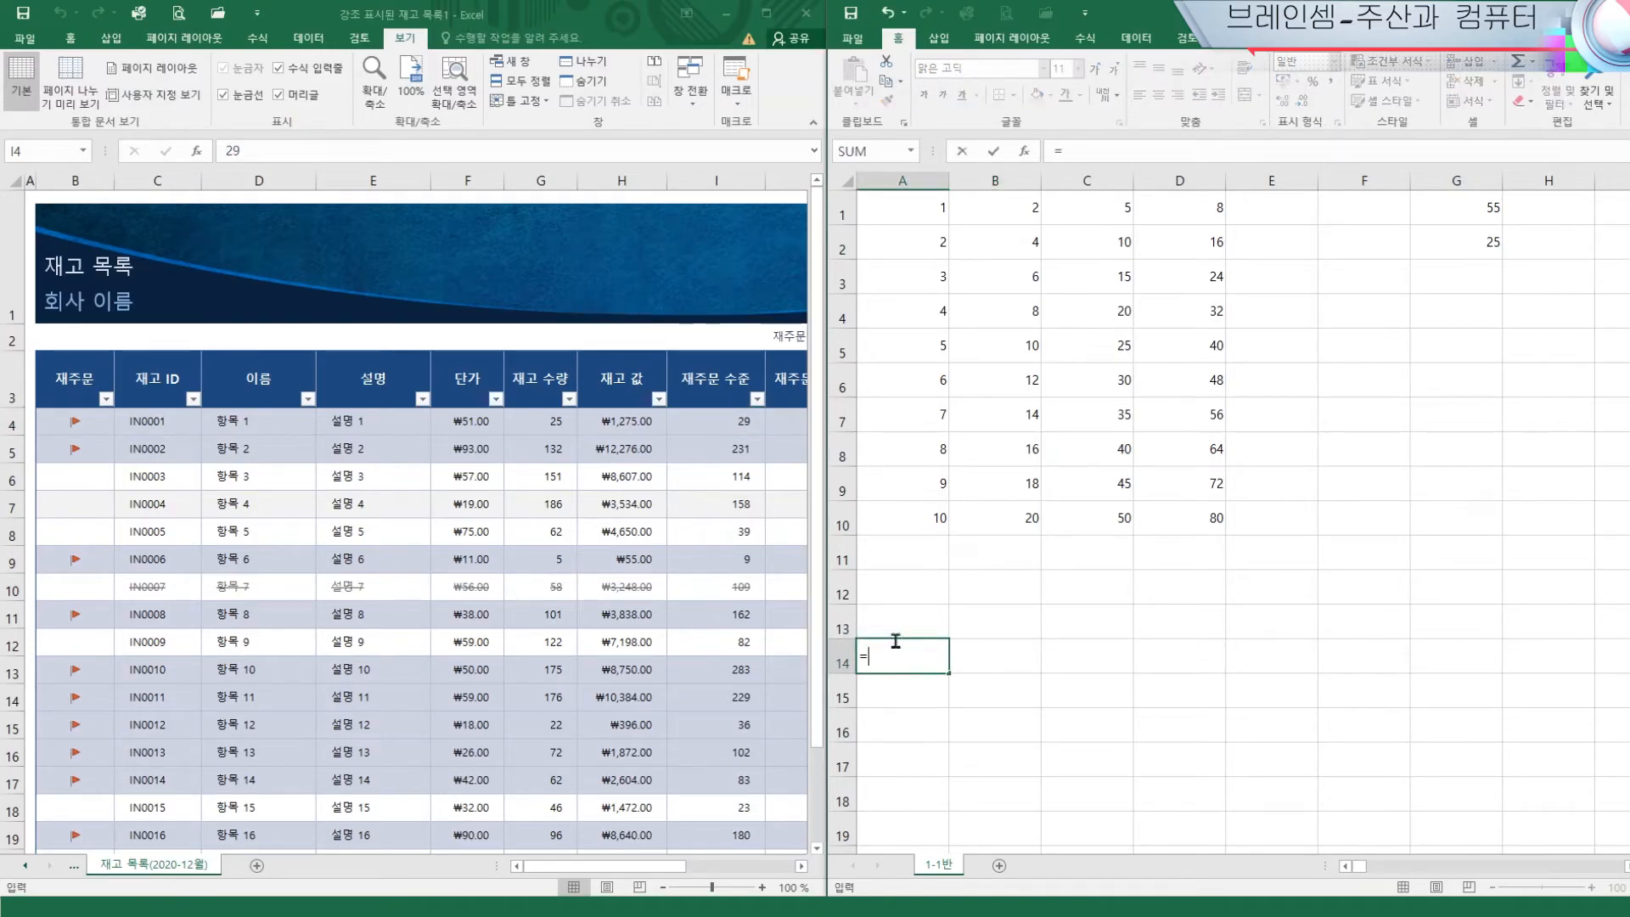
pyautogui.click(922, 526)
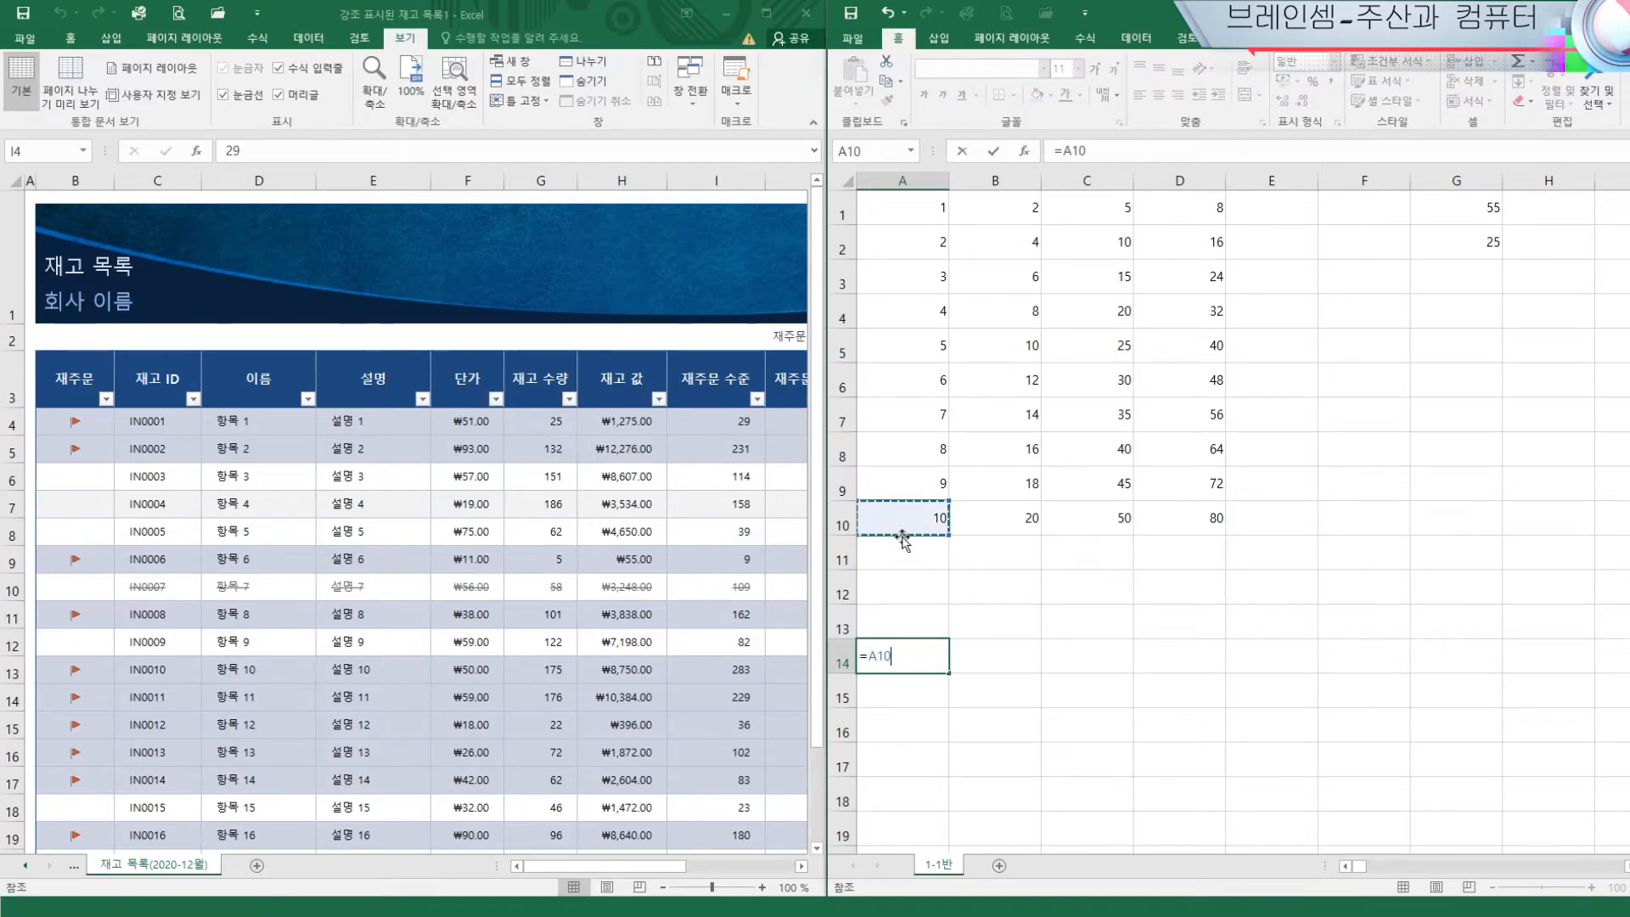
pyautogui.write('+')
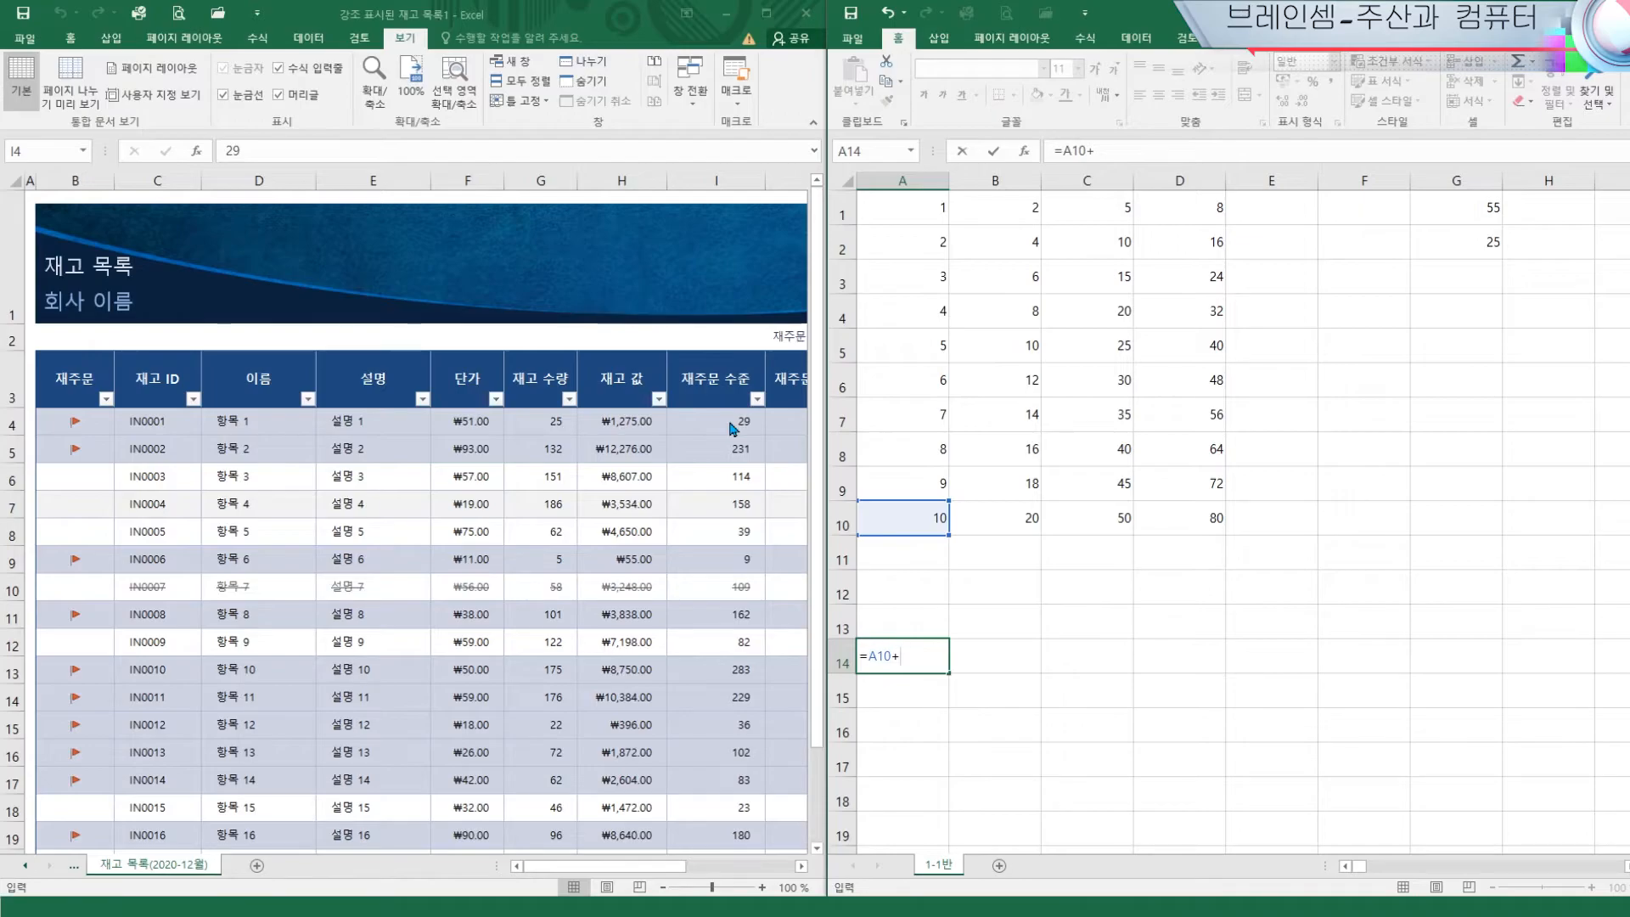
pyautogui.click(746, 564)
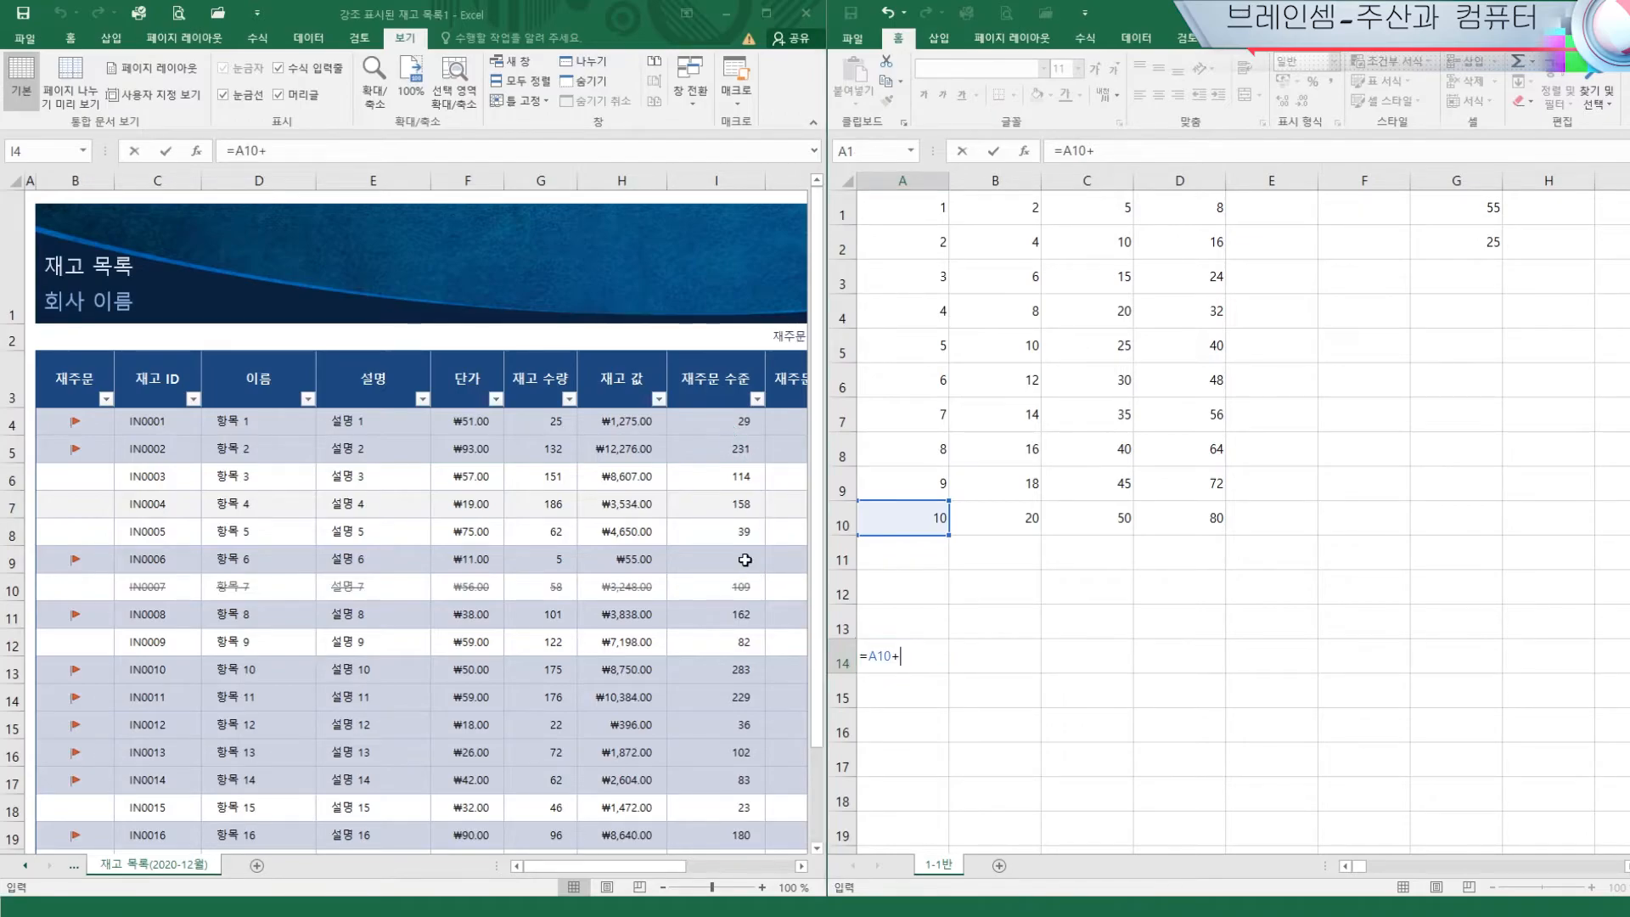
pyautogui.click(742, 560)
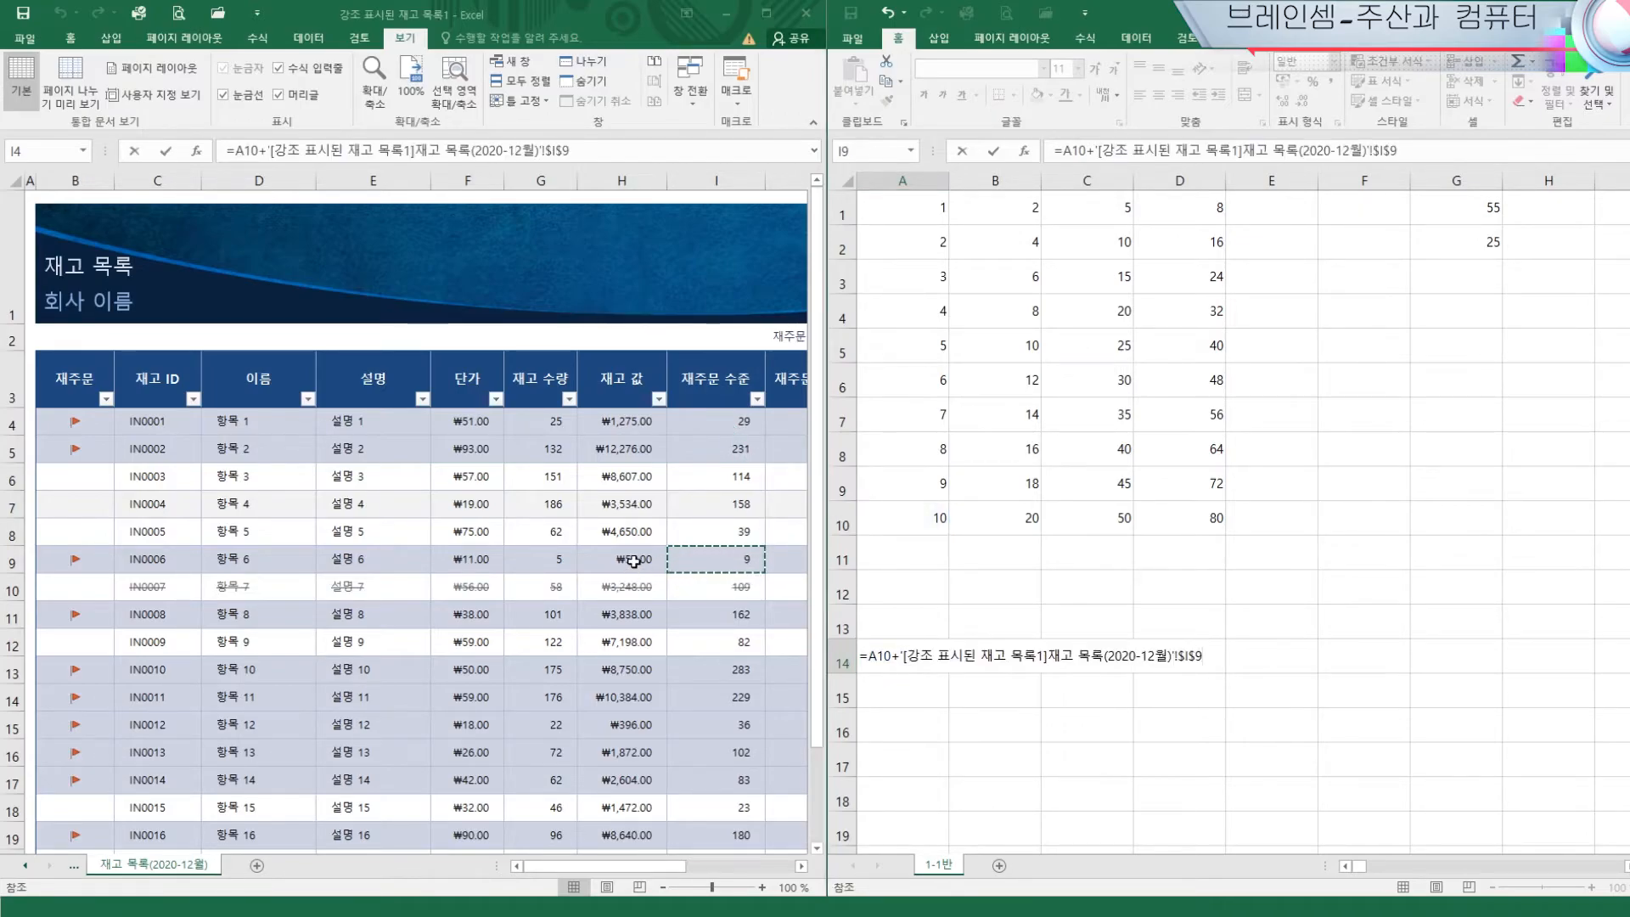
pyautogui.press('Return')
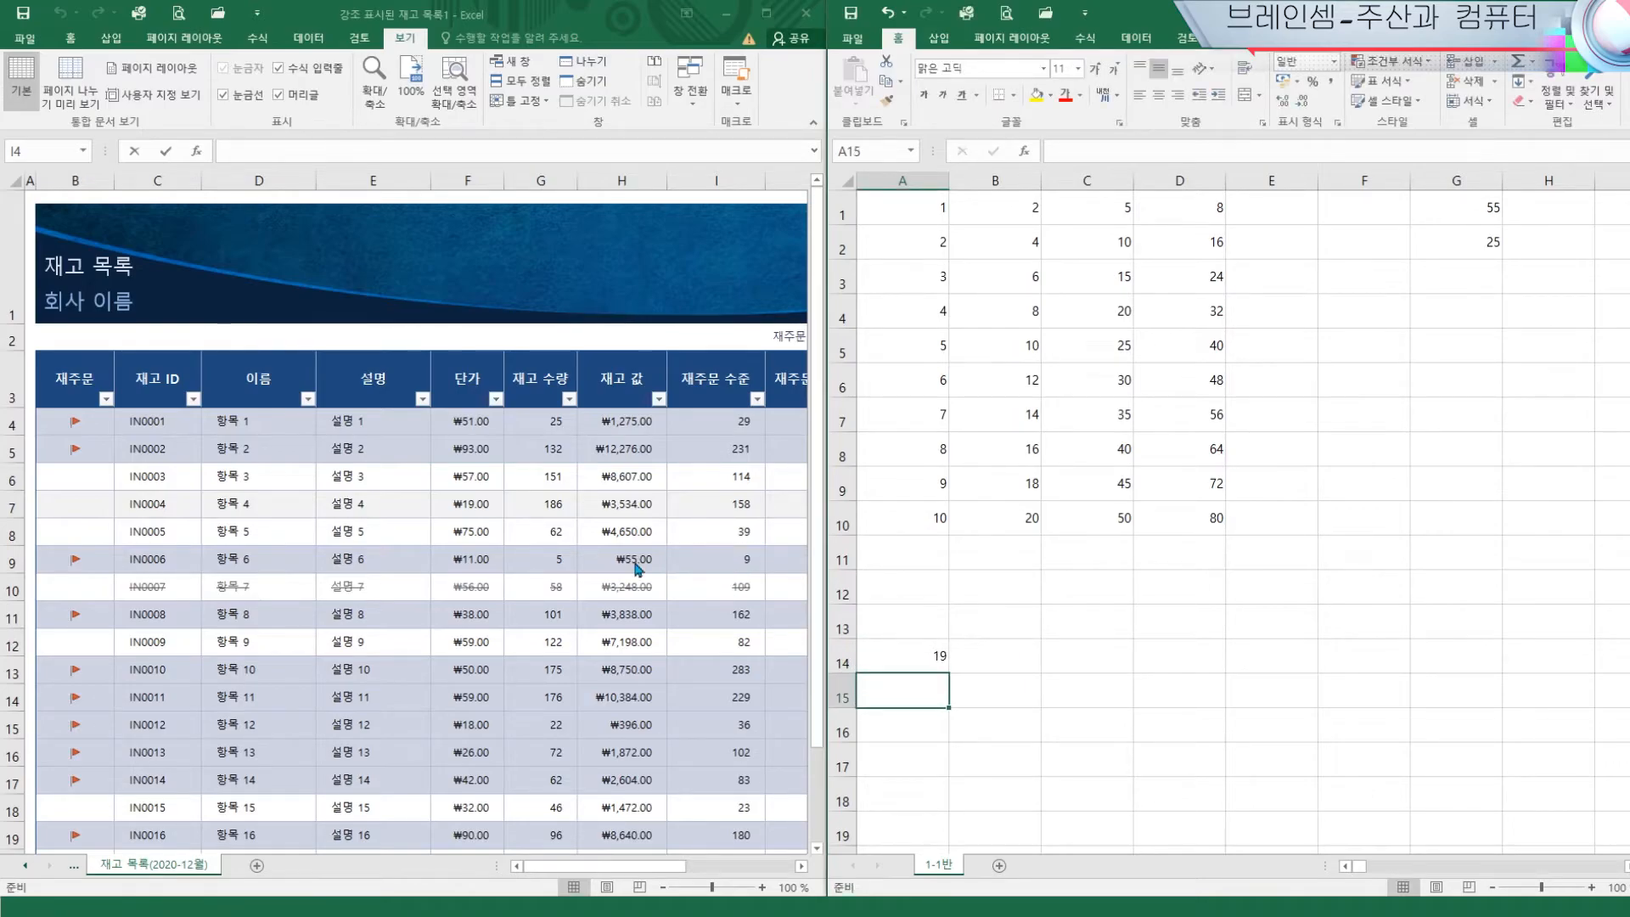
pyautogui.click(921, 662)
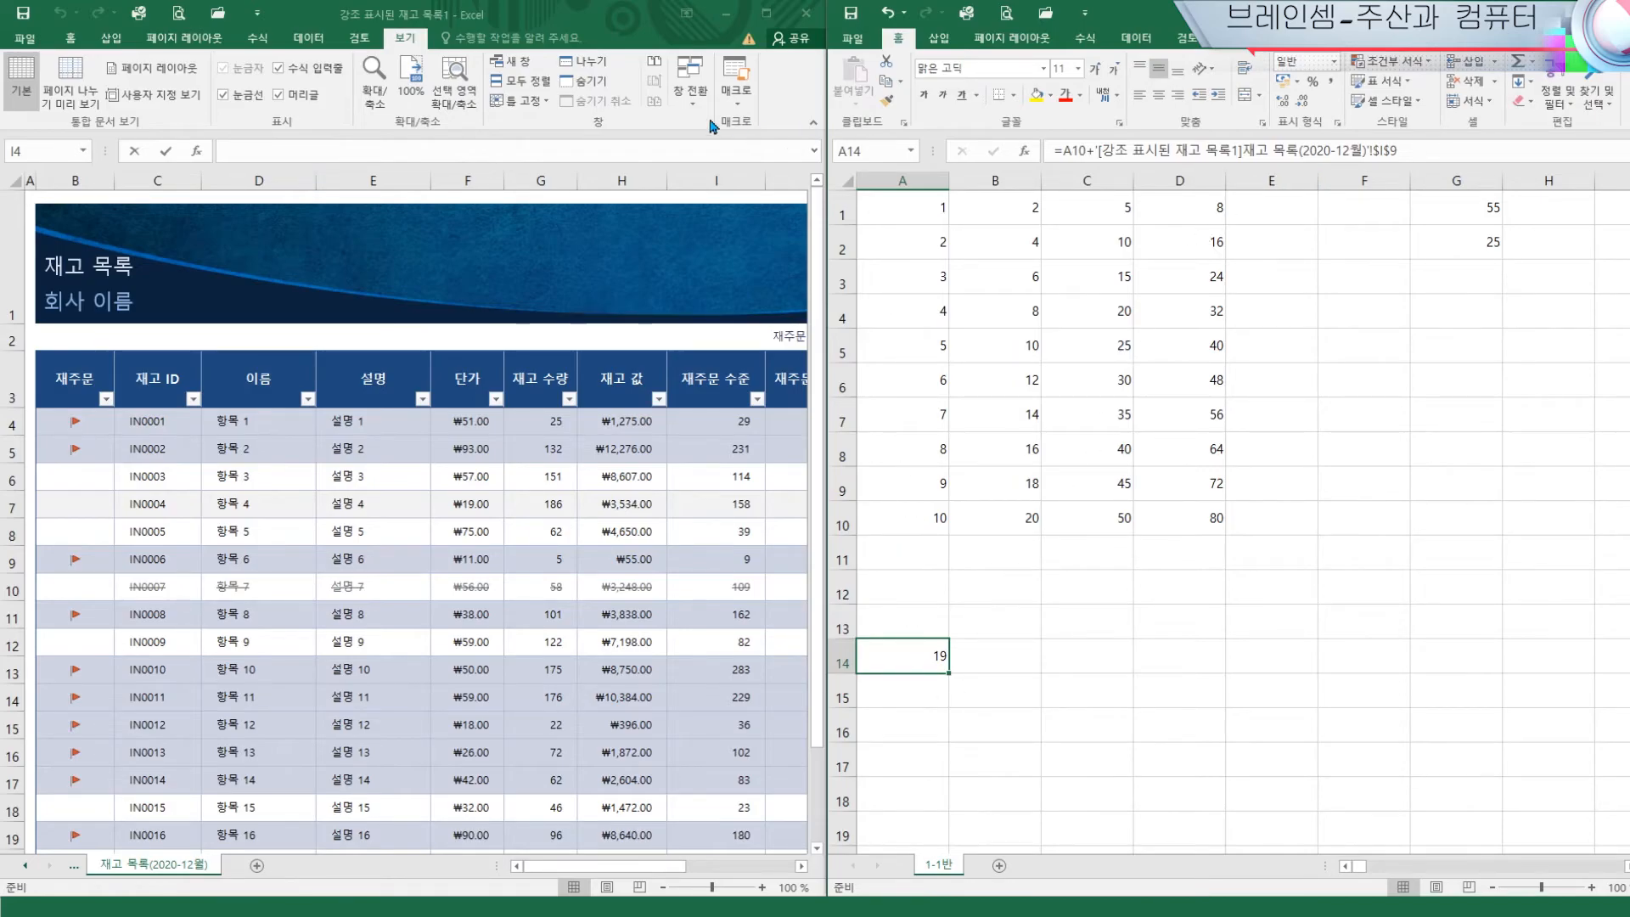
# Close the 강조 표시된 재고 목록1 workbook without saving, maximize 화면구성.xlsx and recheck the formula in A14
pyautogui.click(639, 30)
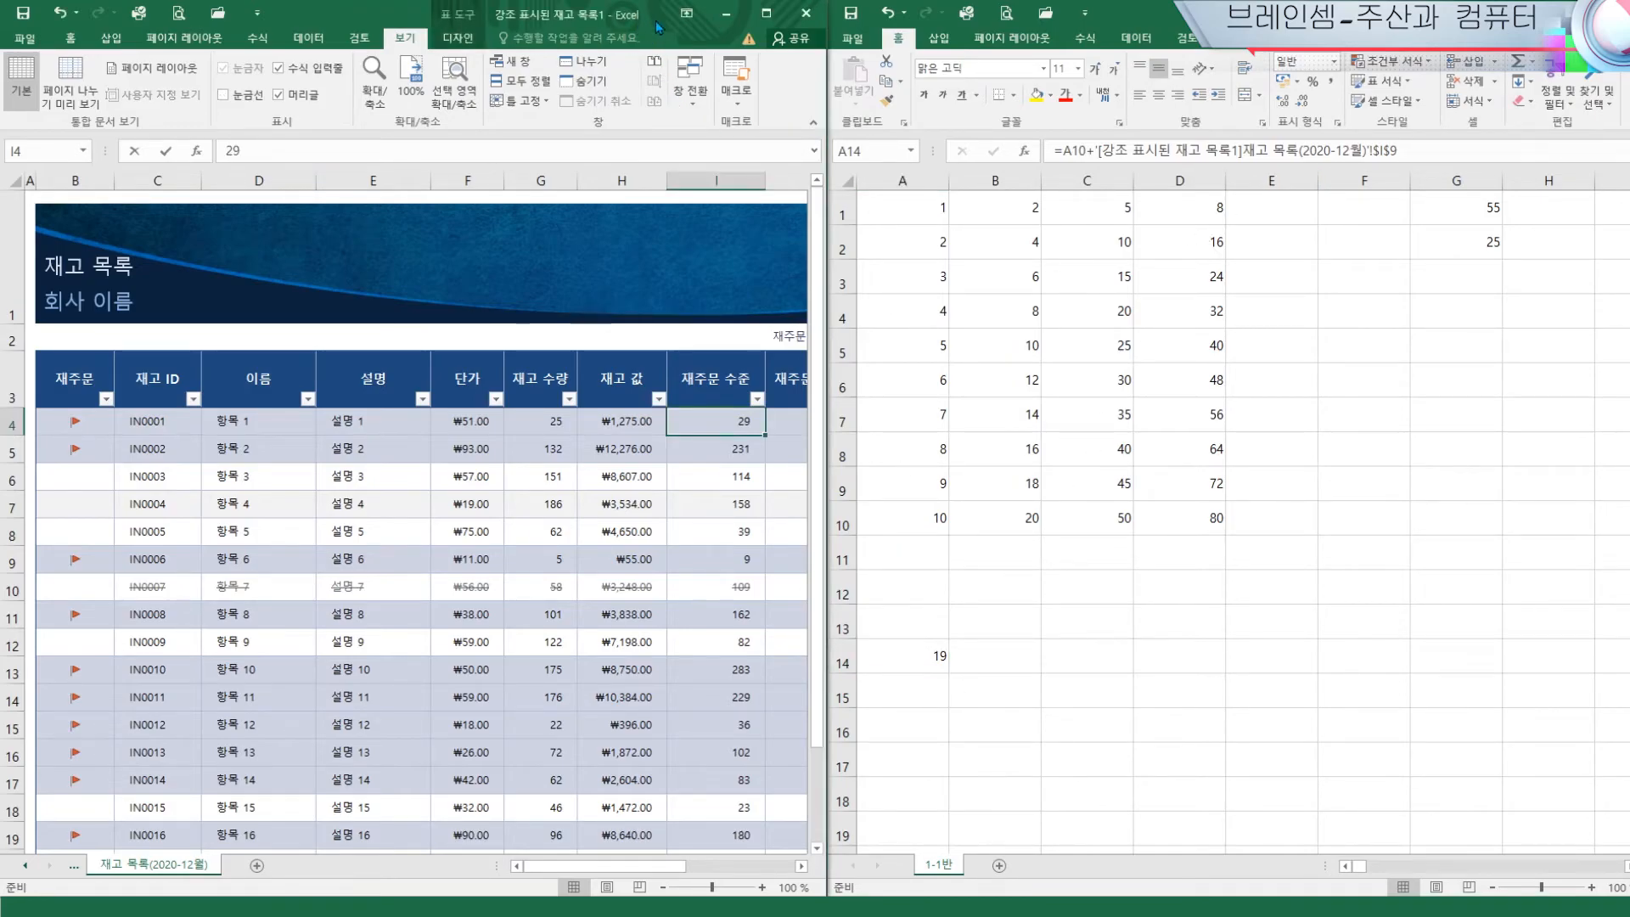
pyautogui.click(807, 17)
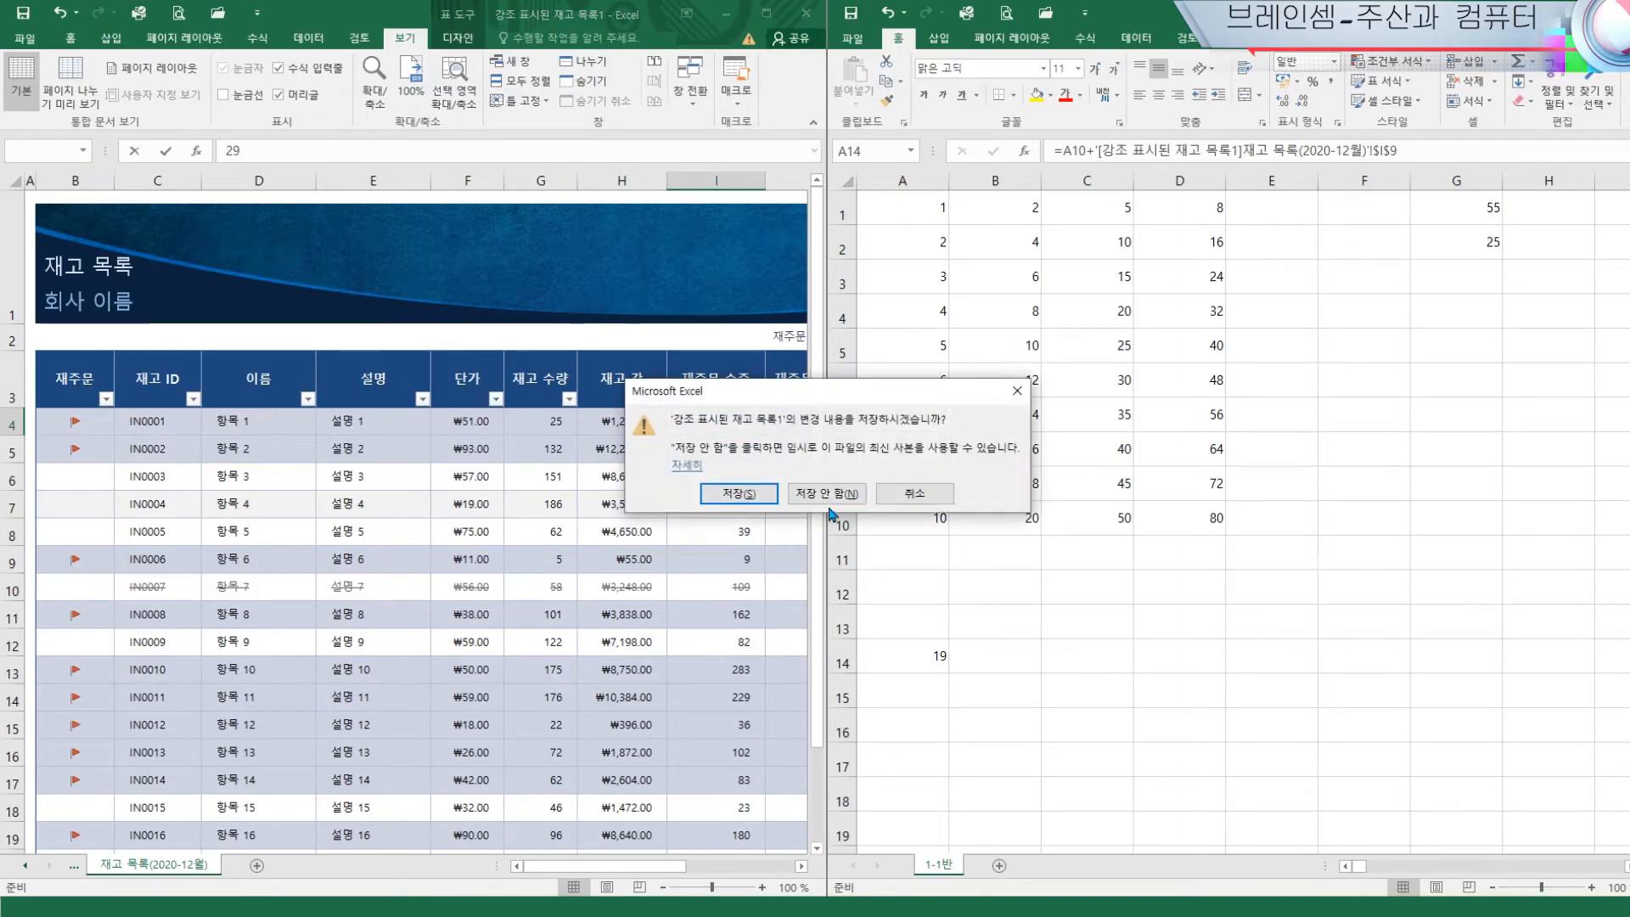
pyautogui.click(838, 497)
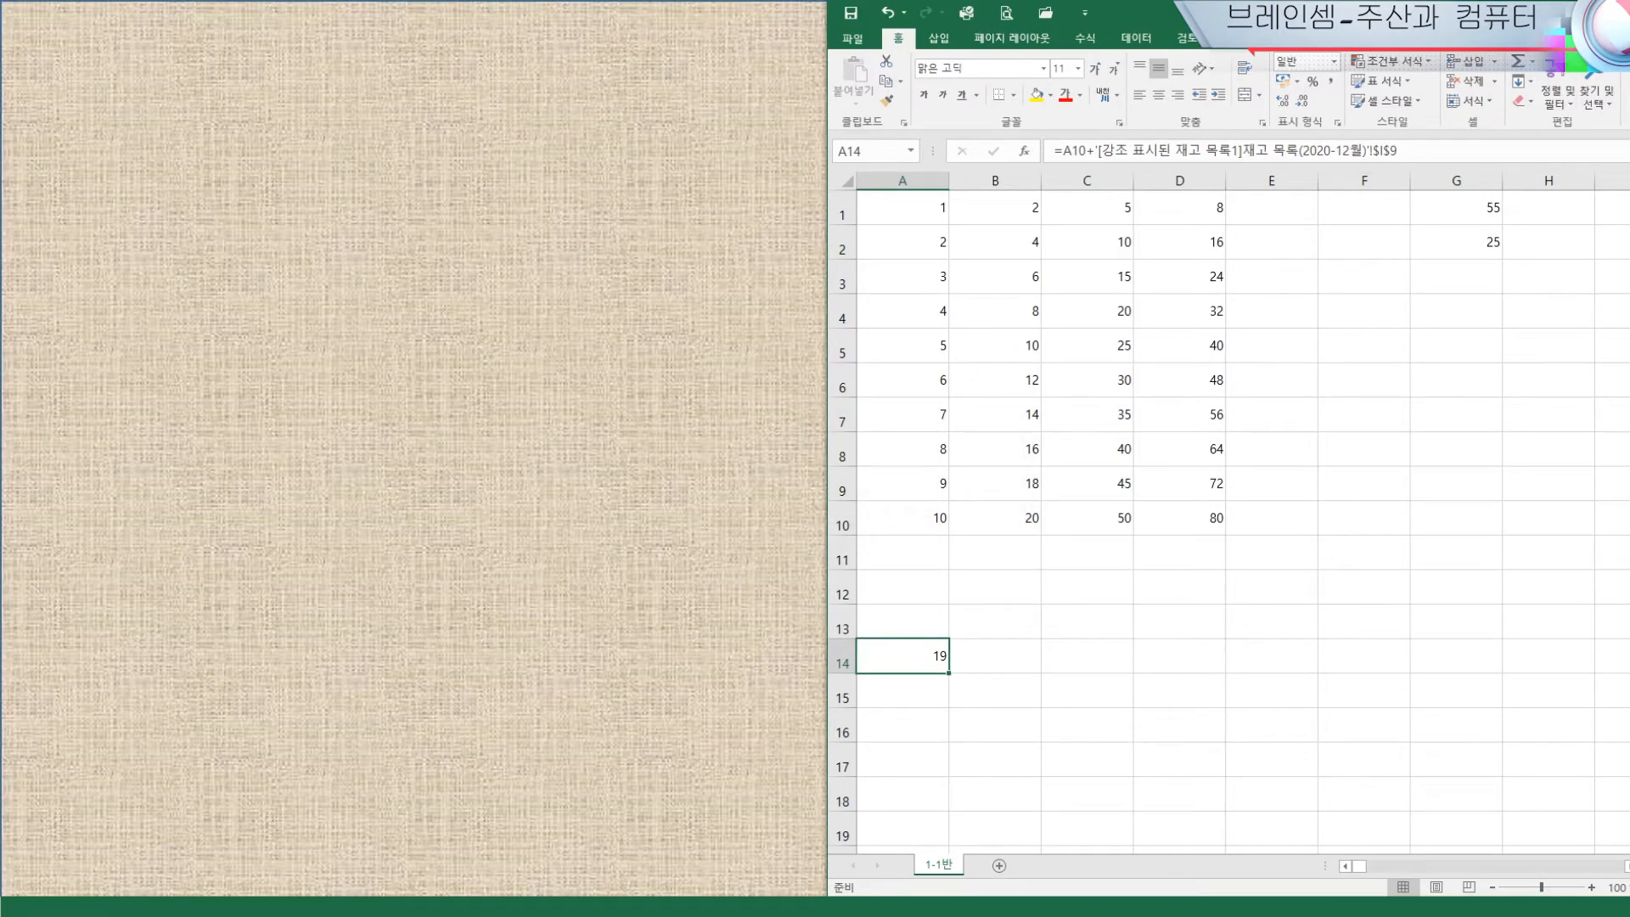
pyautogui.click(1592, 17)
pyautogui.click(756, 550)
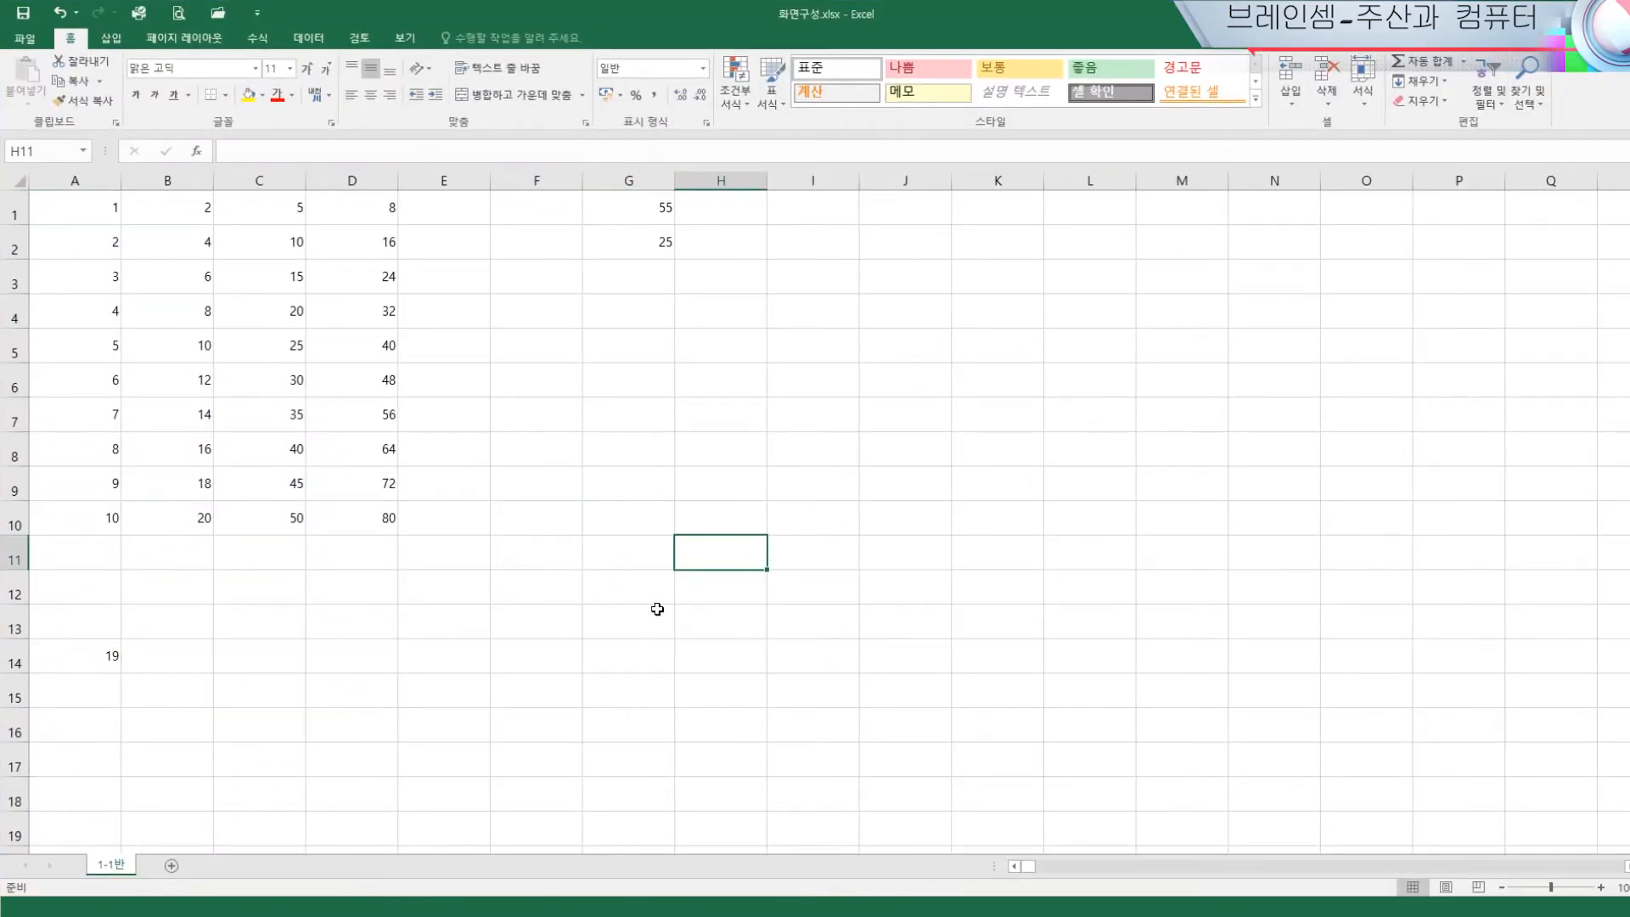
pyautogui.click(94, 658)
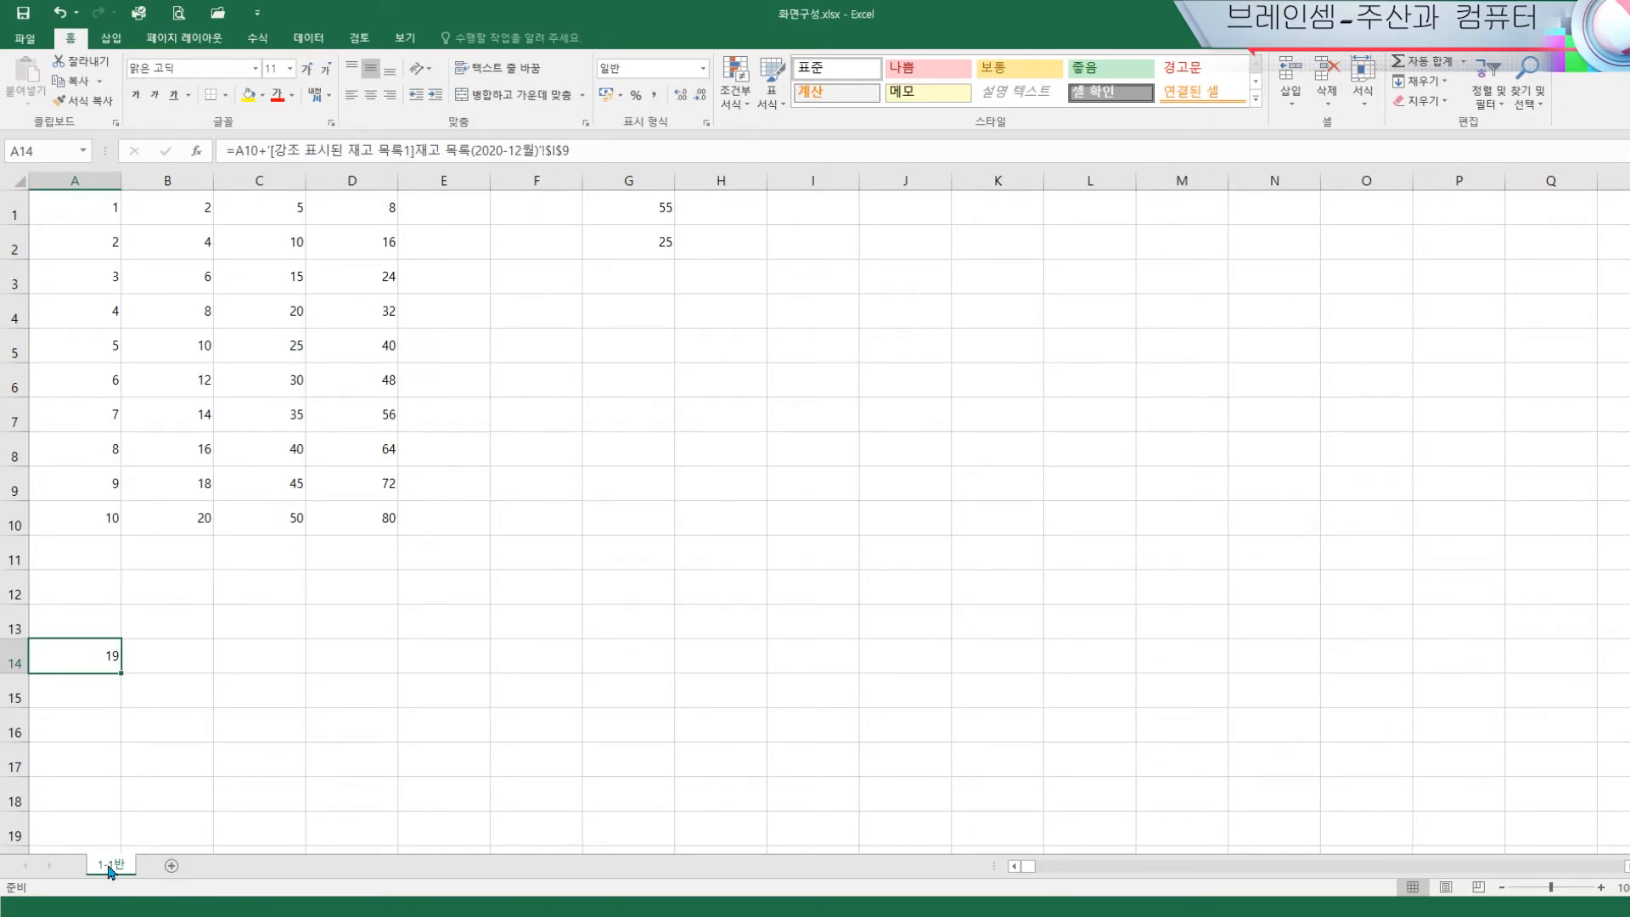
# Duplicate the 1-1반 sheet directly after the original and compare the copy with it
pyautogui.moveTo(108, 866); pyautogui.dragTo(153, 866)
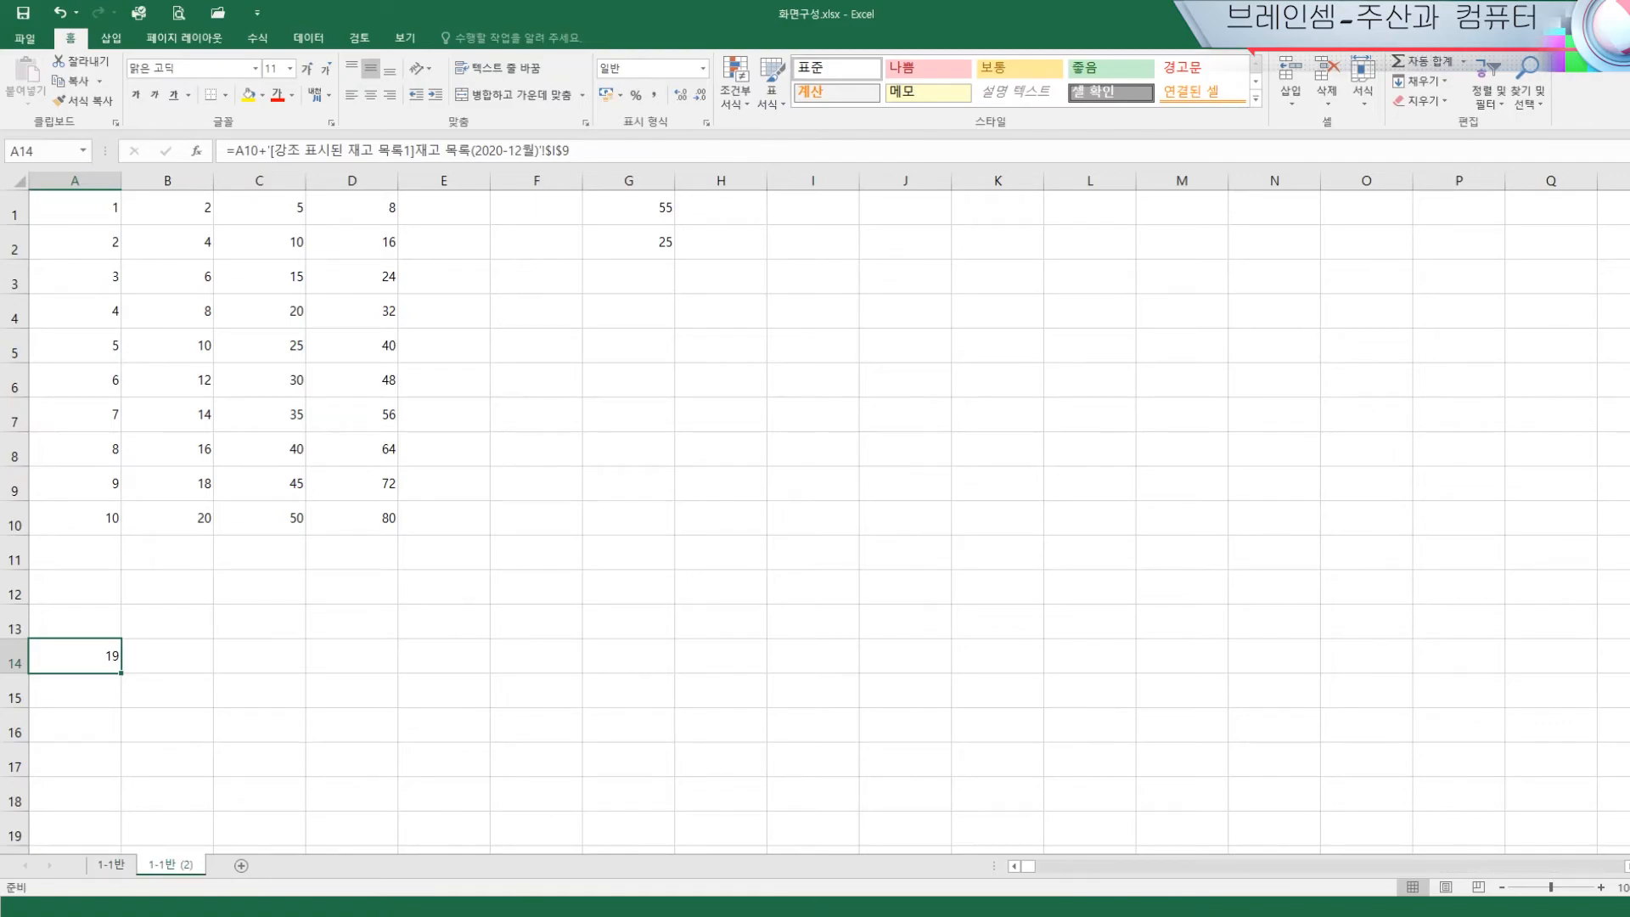
pyautogui.rightClick(170, 867)
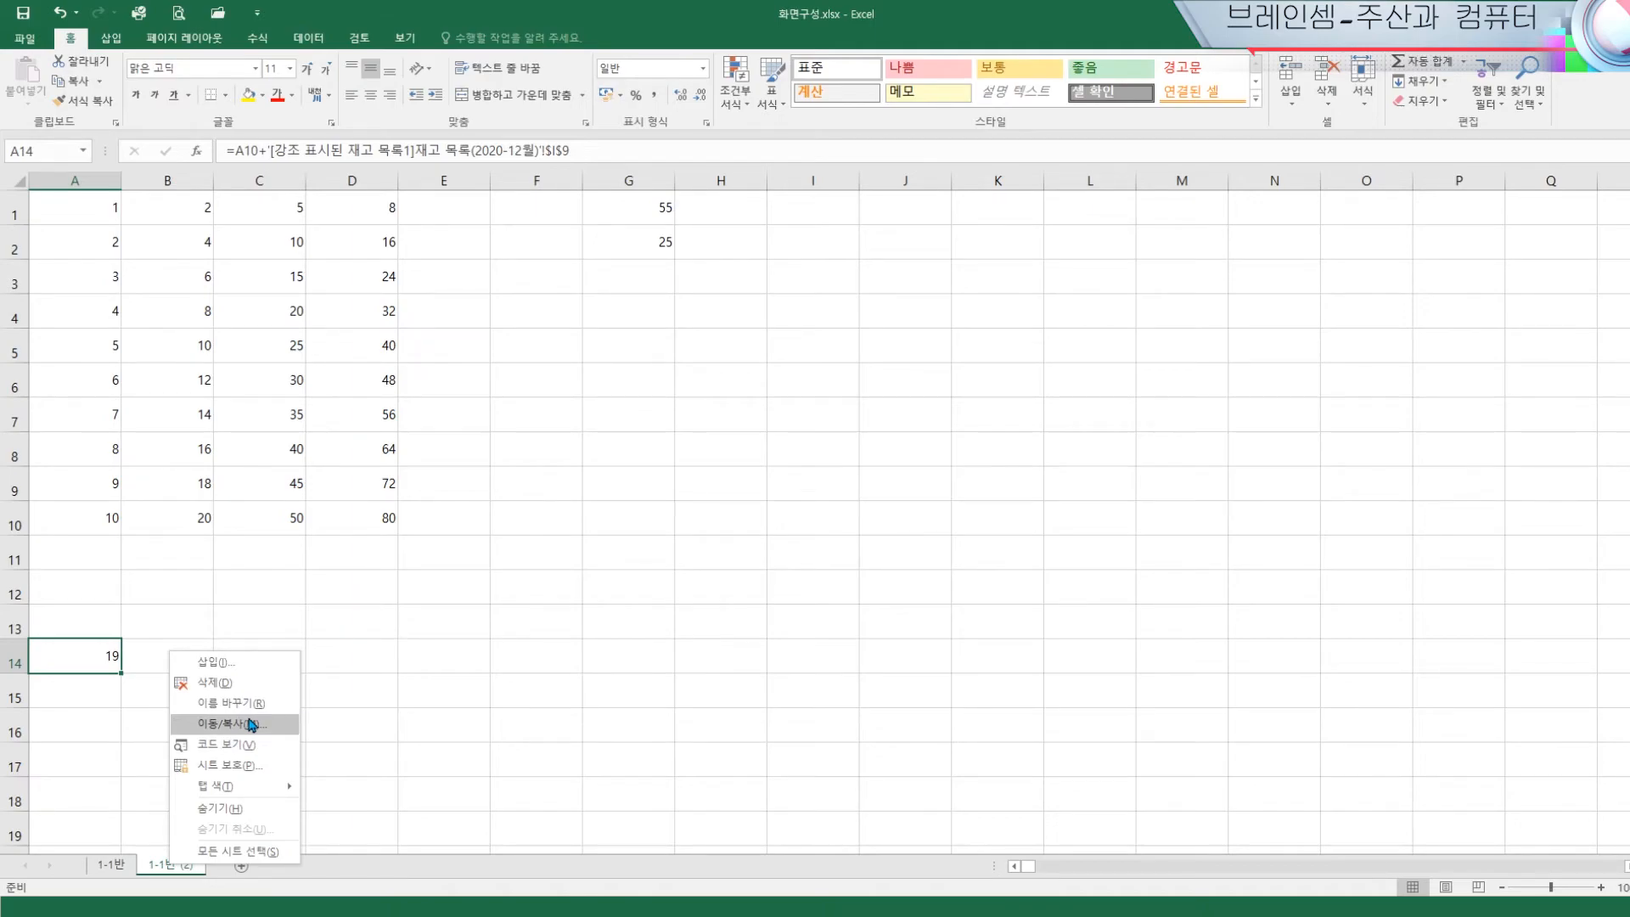
pyautogui.click(481, 750)
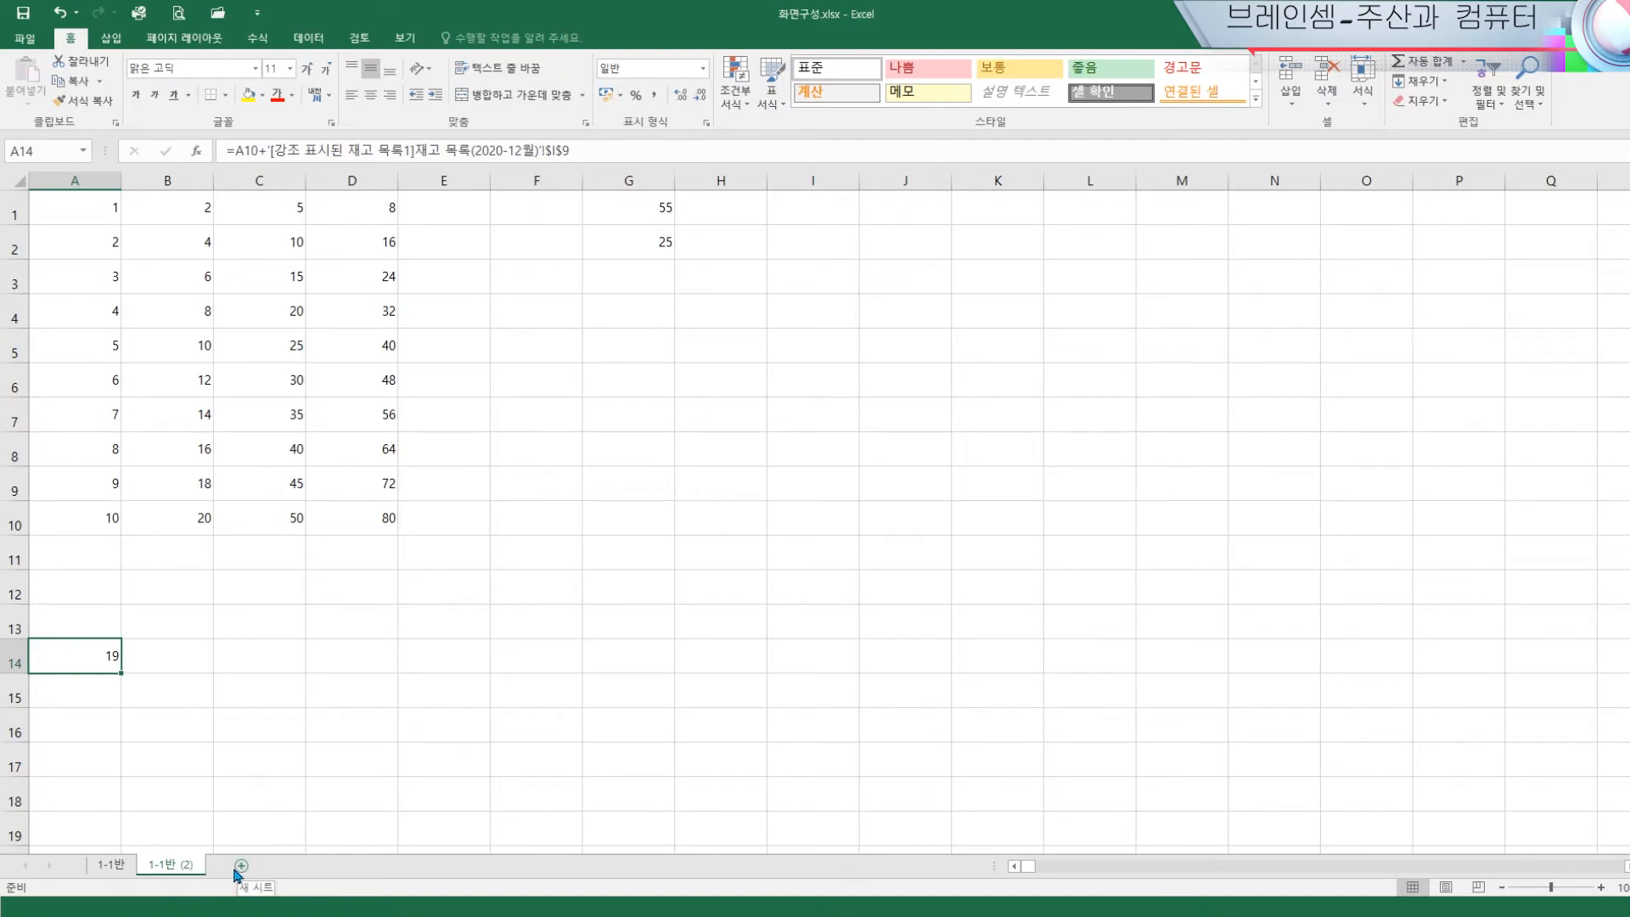
pyautogui.click(105, 868)
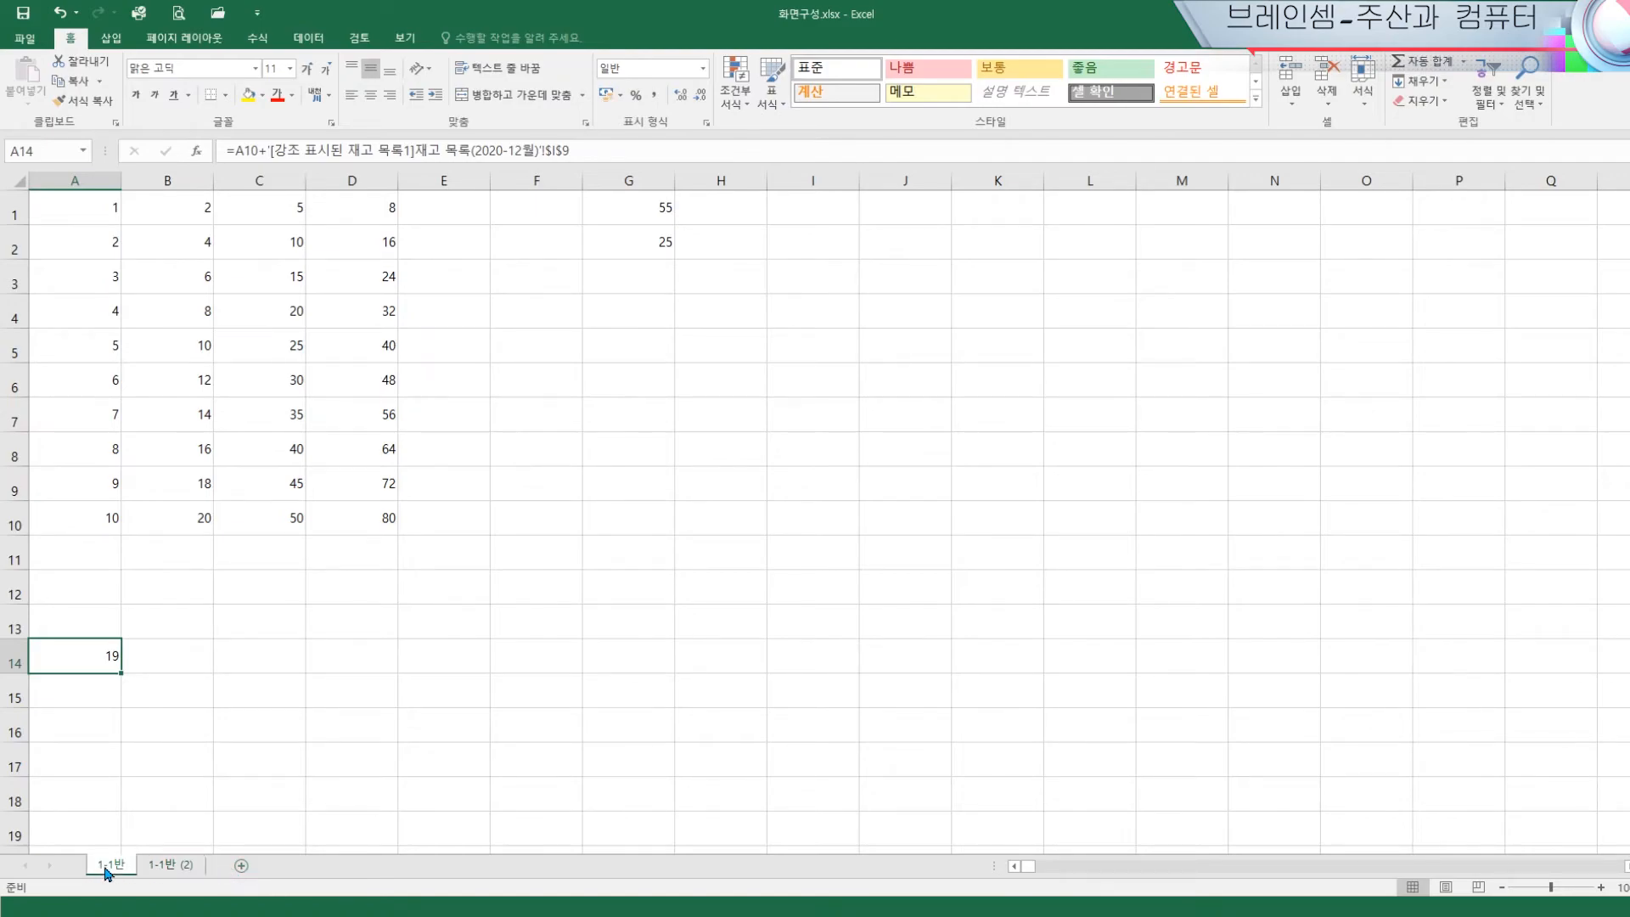
pyautogui.click(167, 868)
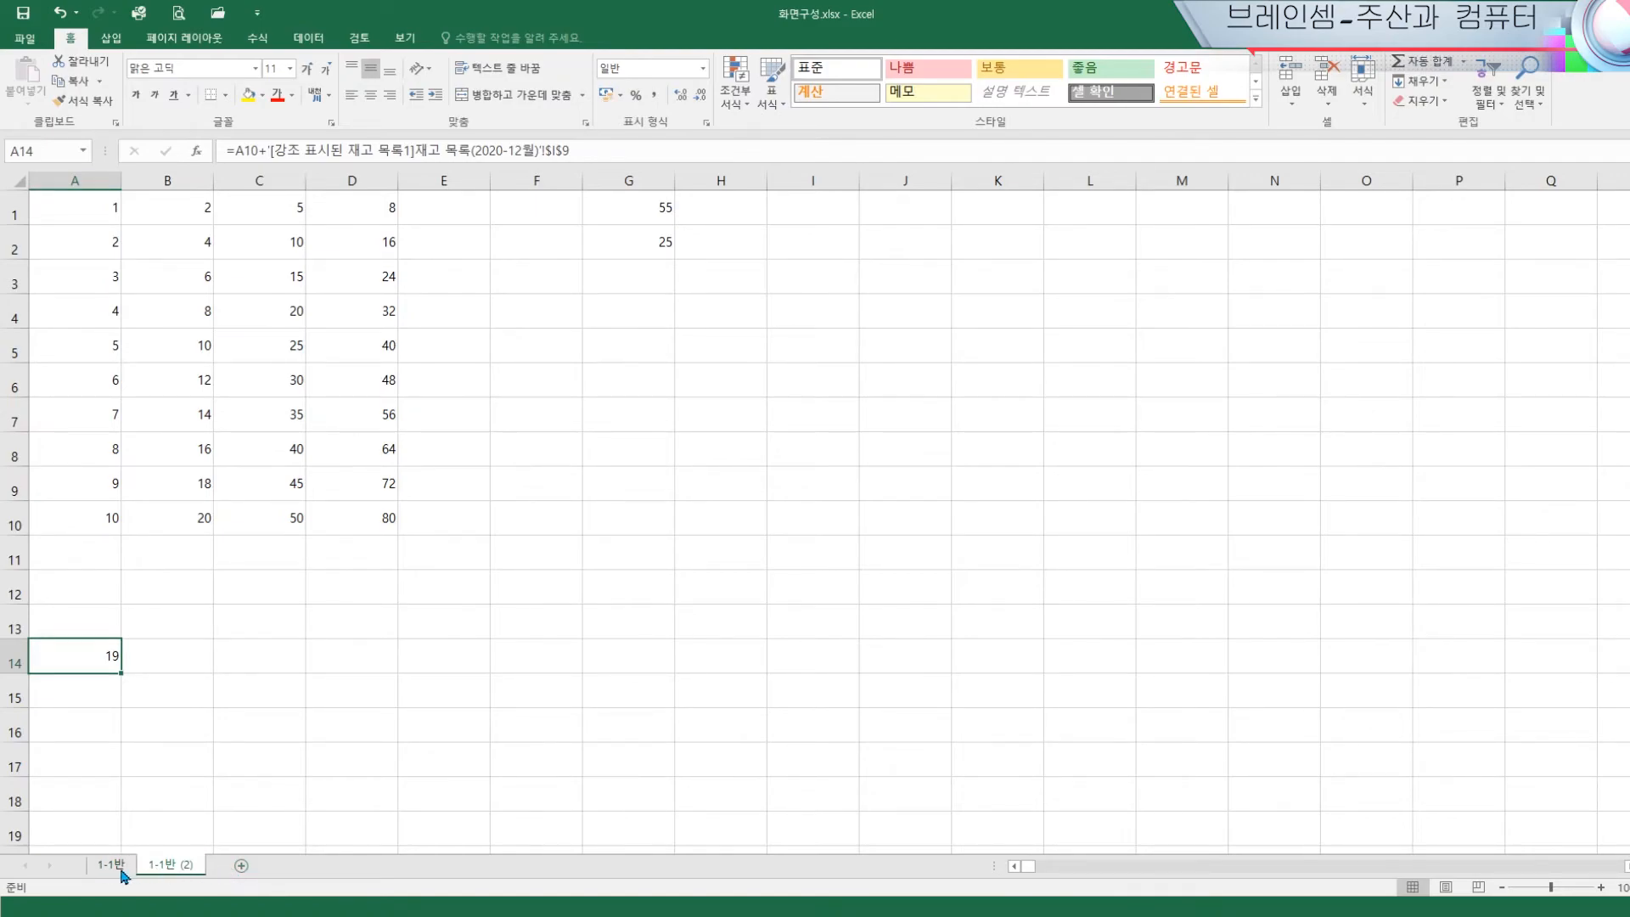
# Add four new blank sheets after the copied 1-1반 (2) sheet
pyautogui.click(241, 865)
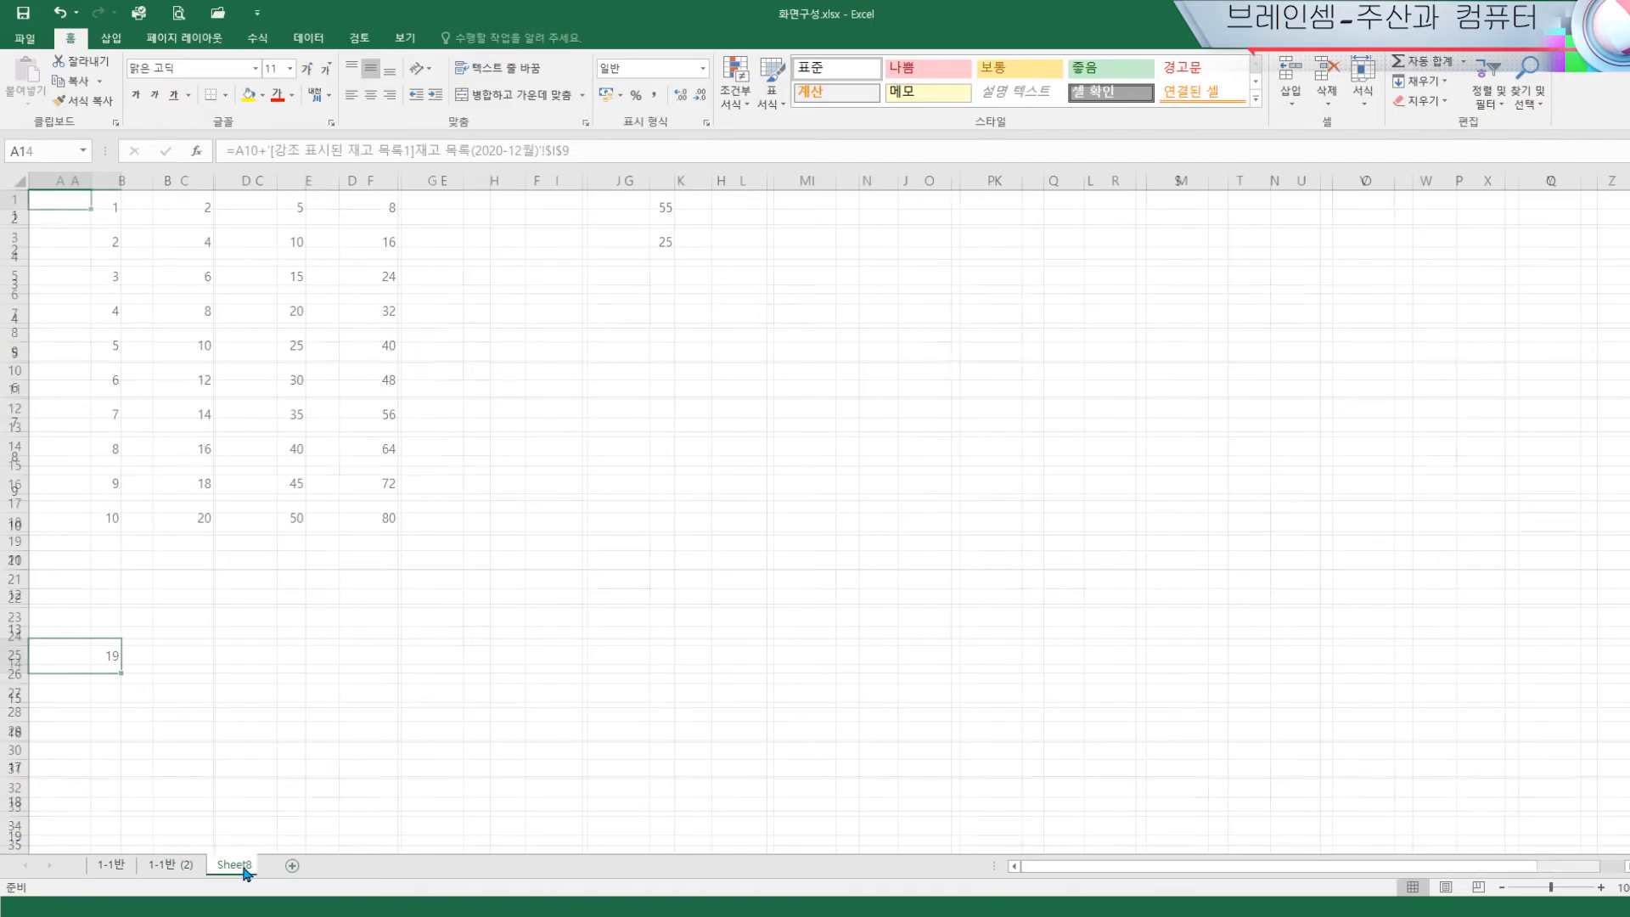
pyautogui.click(298, 865)
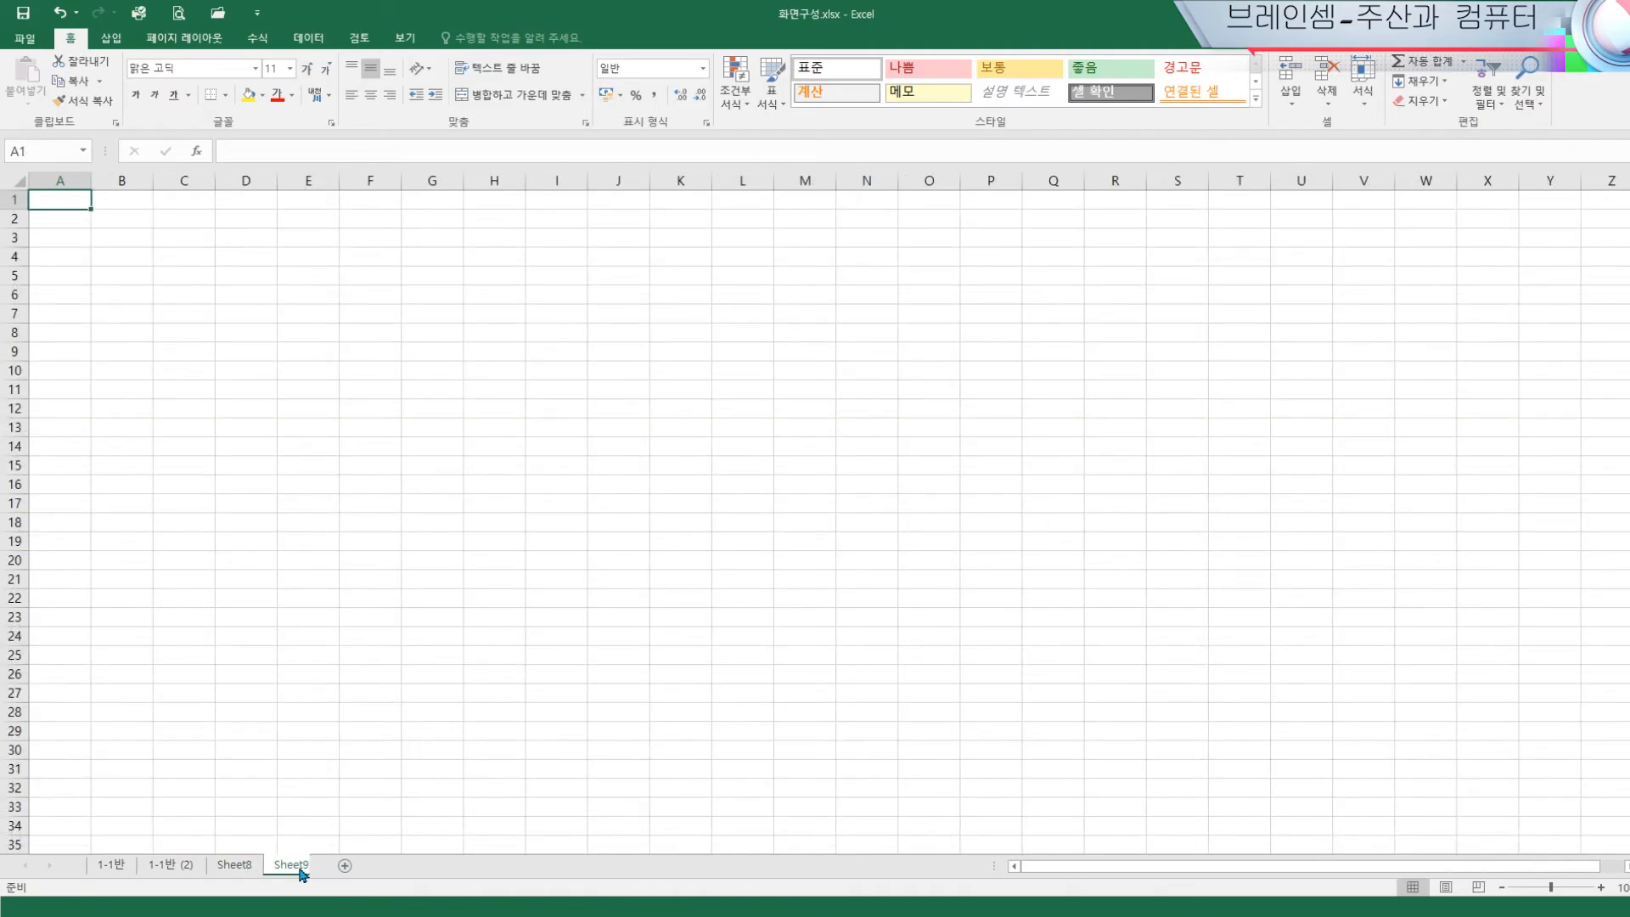
pyautogui.click(356, 866)
pyautogui.click(417, 866)
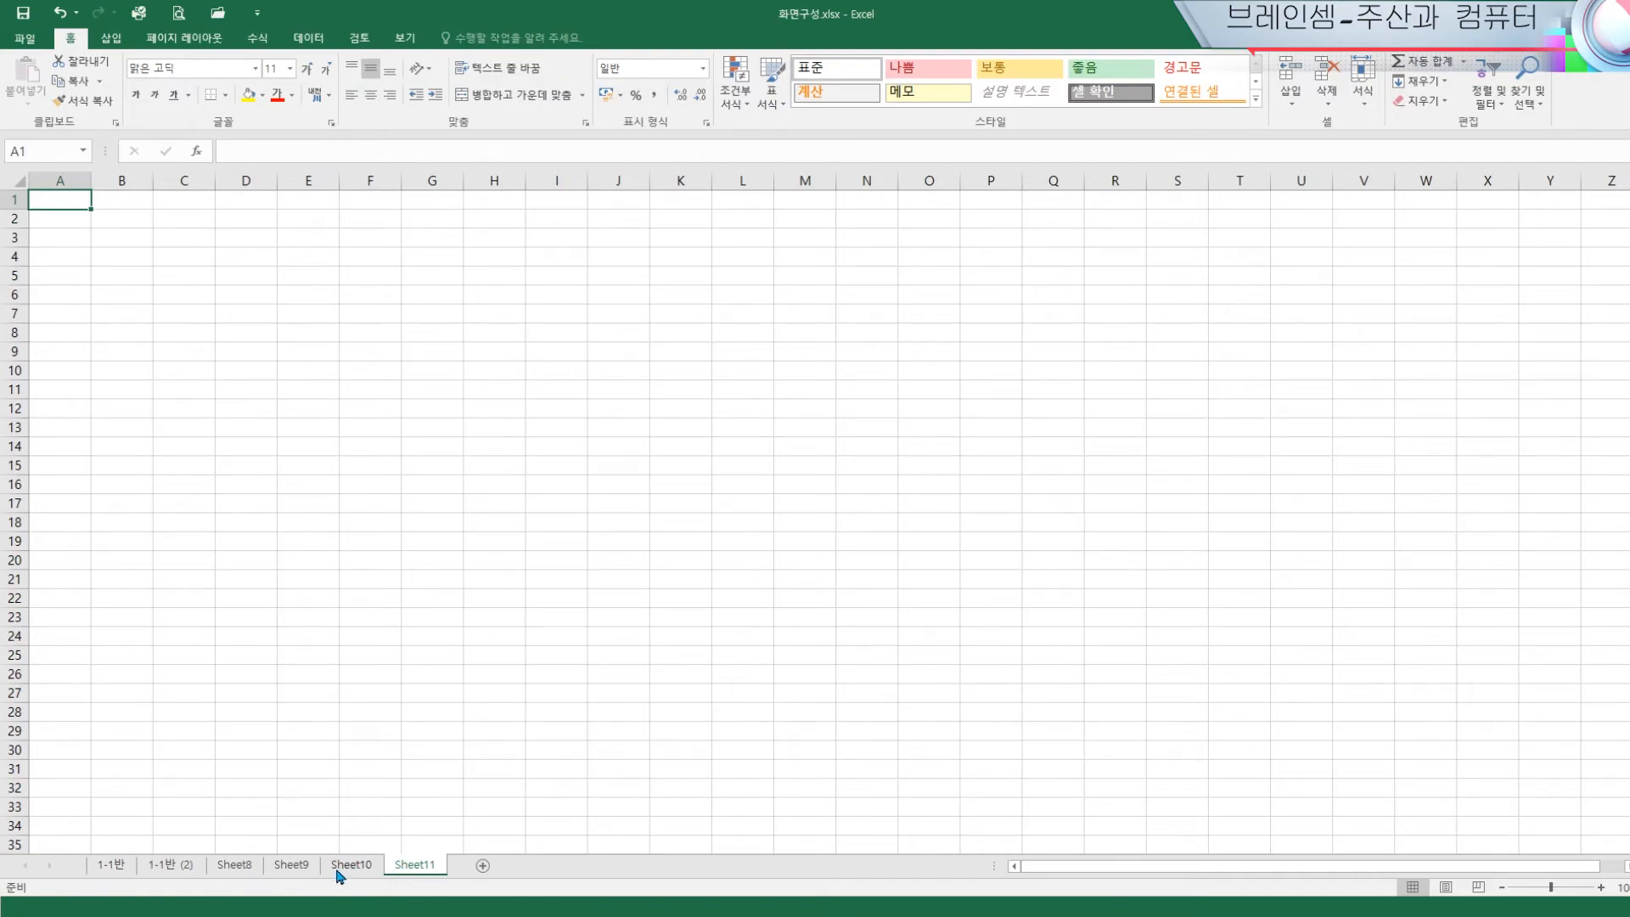
# Group all sheets of the workbook and enter 봄이왔으면 in cell J1 on all of them at once
pyautogui.rightClick(120, 872)
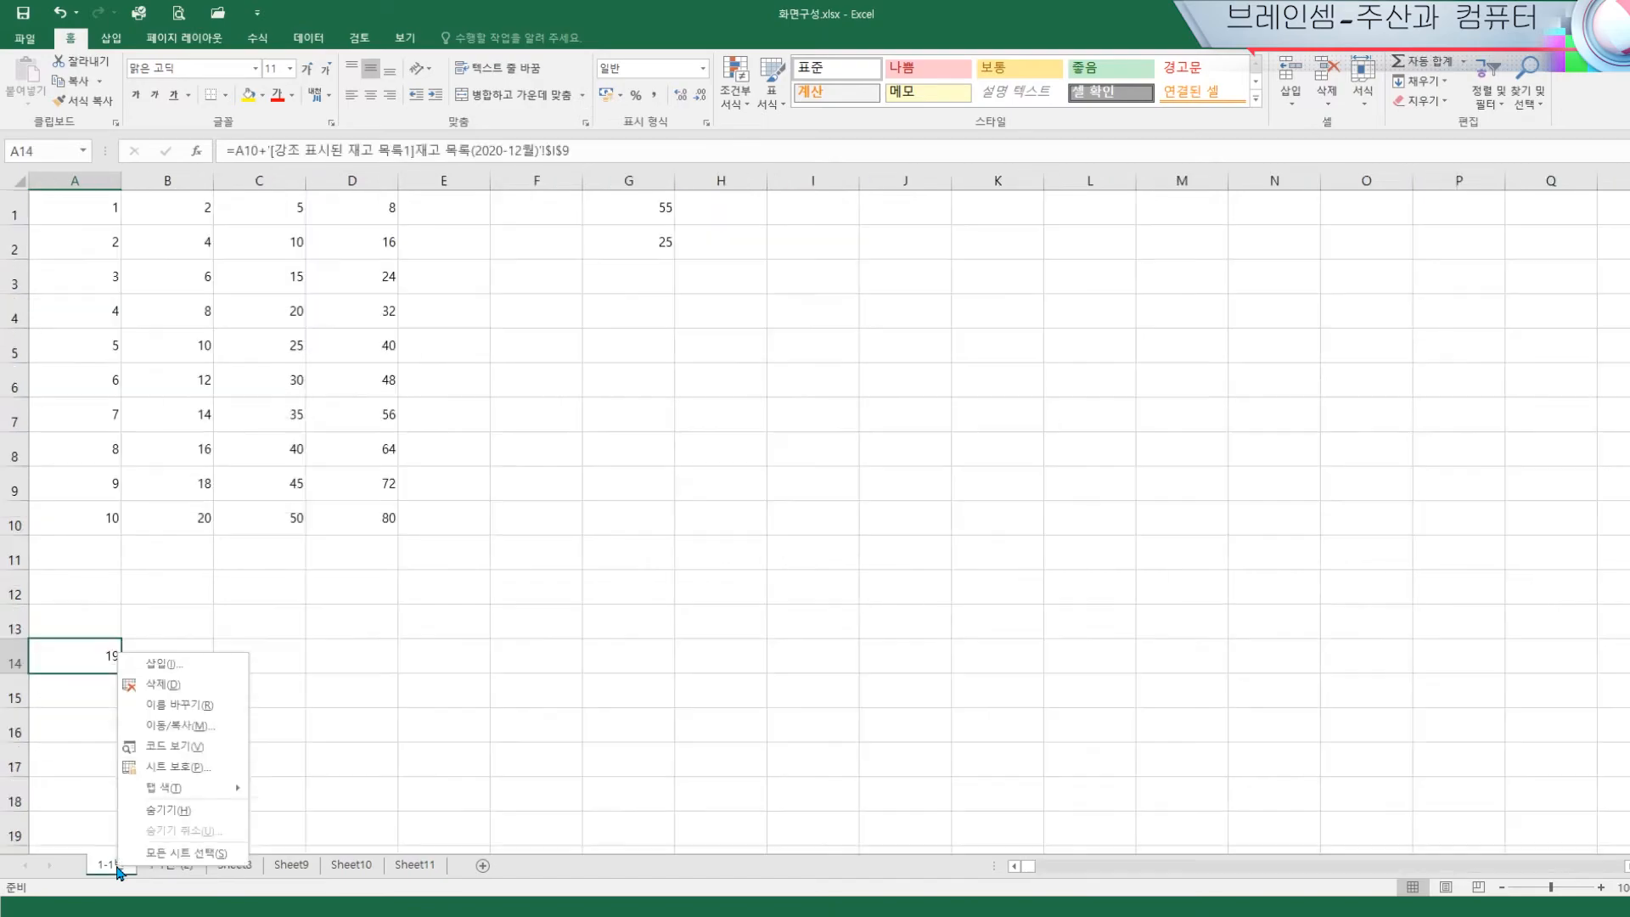
pyautogui.click(178, 853)
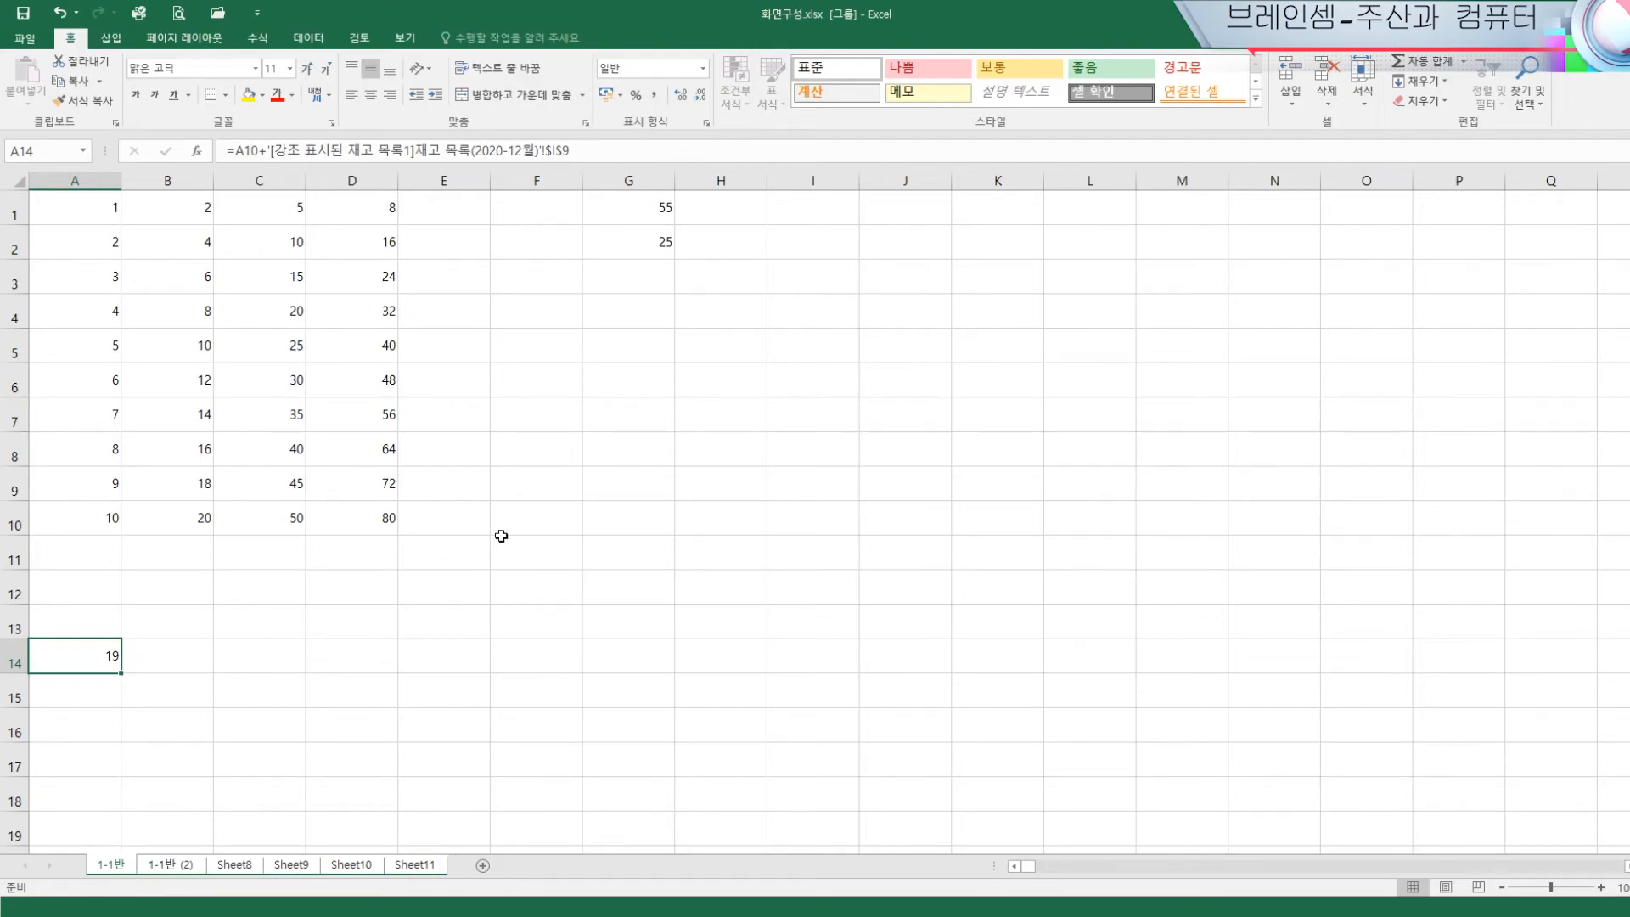
pyautogui.click(898, 216)
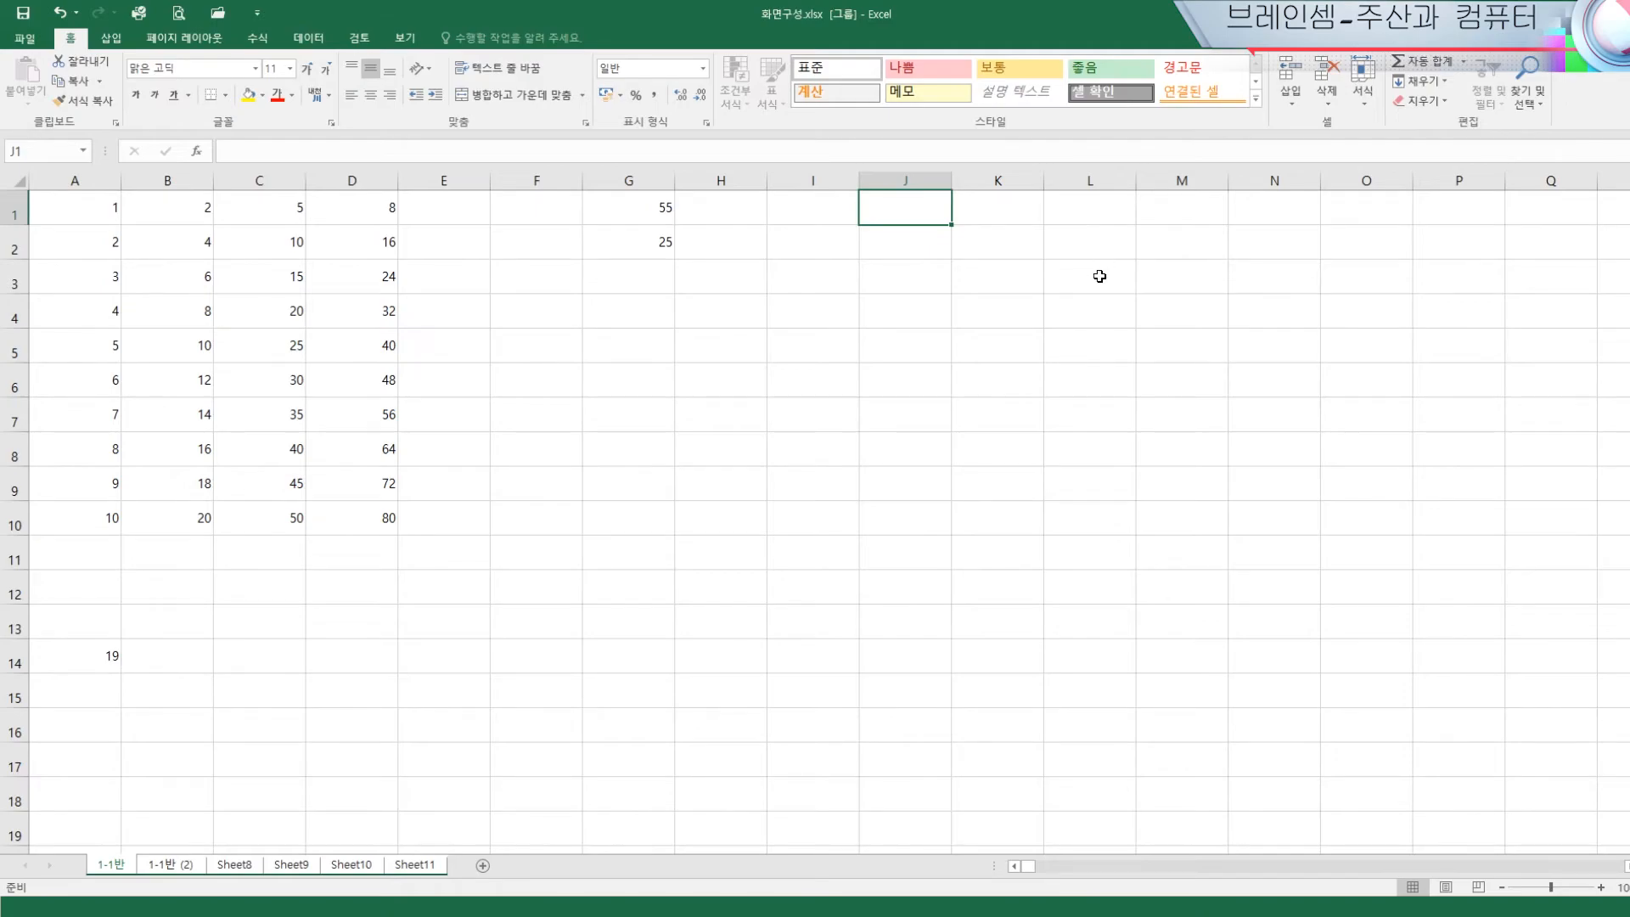
pyautogui.write('봄이와')
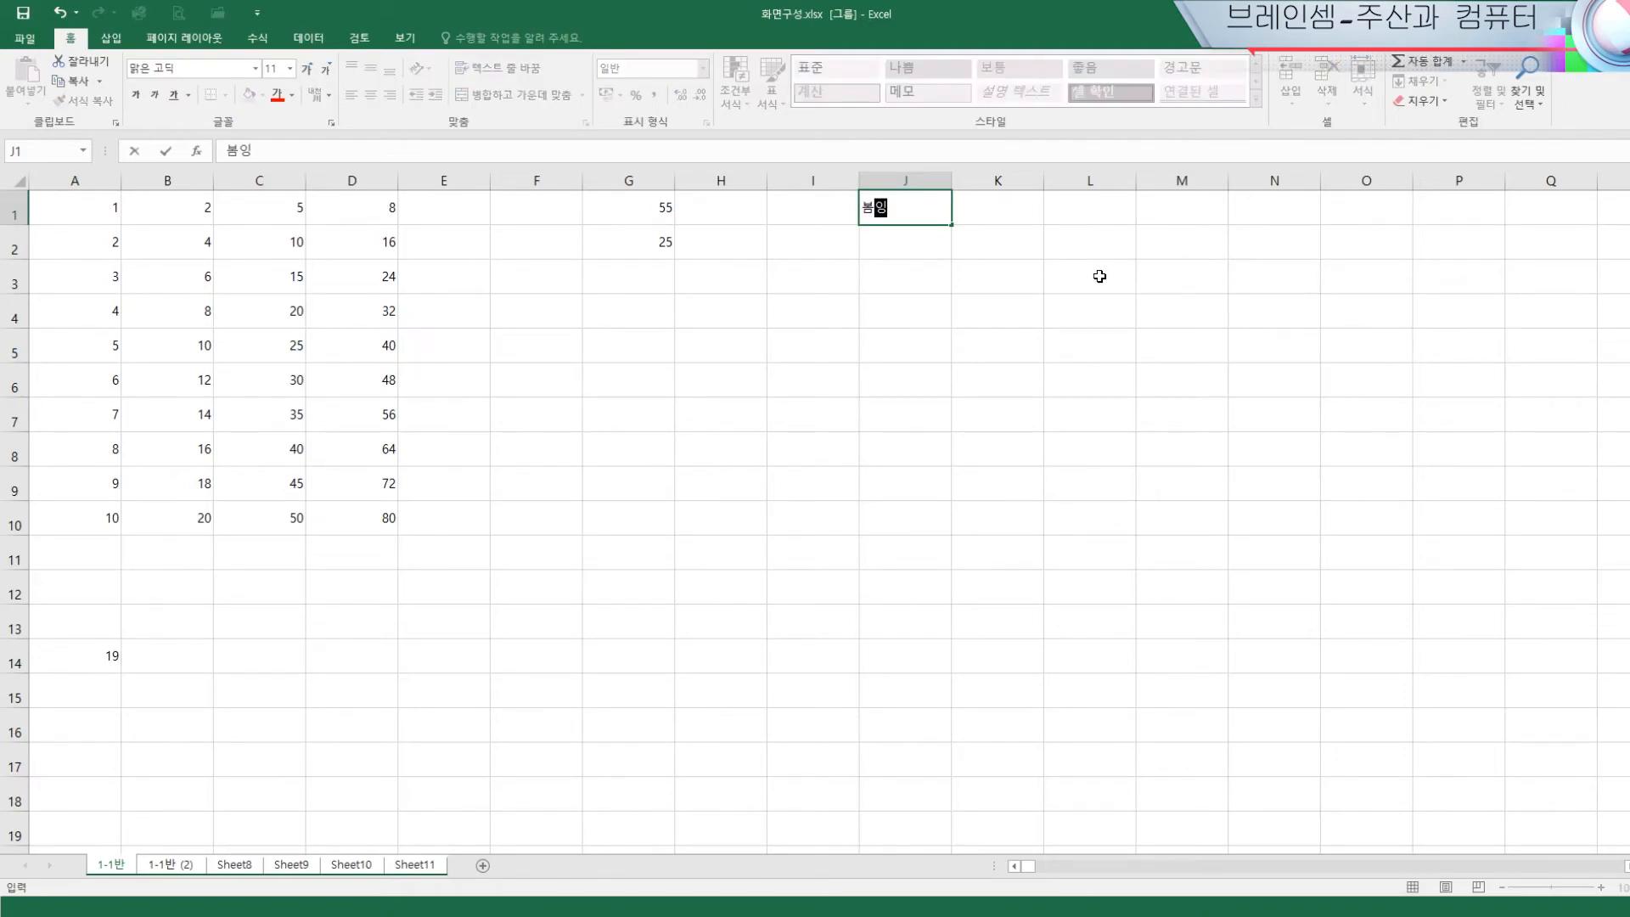
pyautogui.write('ㅆㅇㅡㅁㅕㄴ')
pyautogui.press('Return')
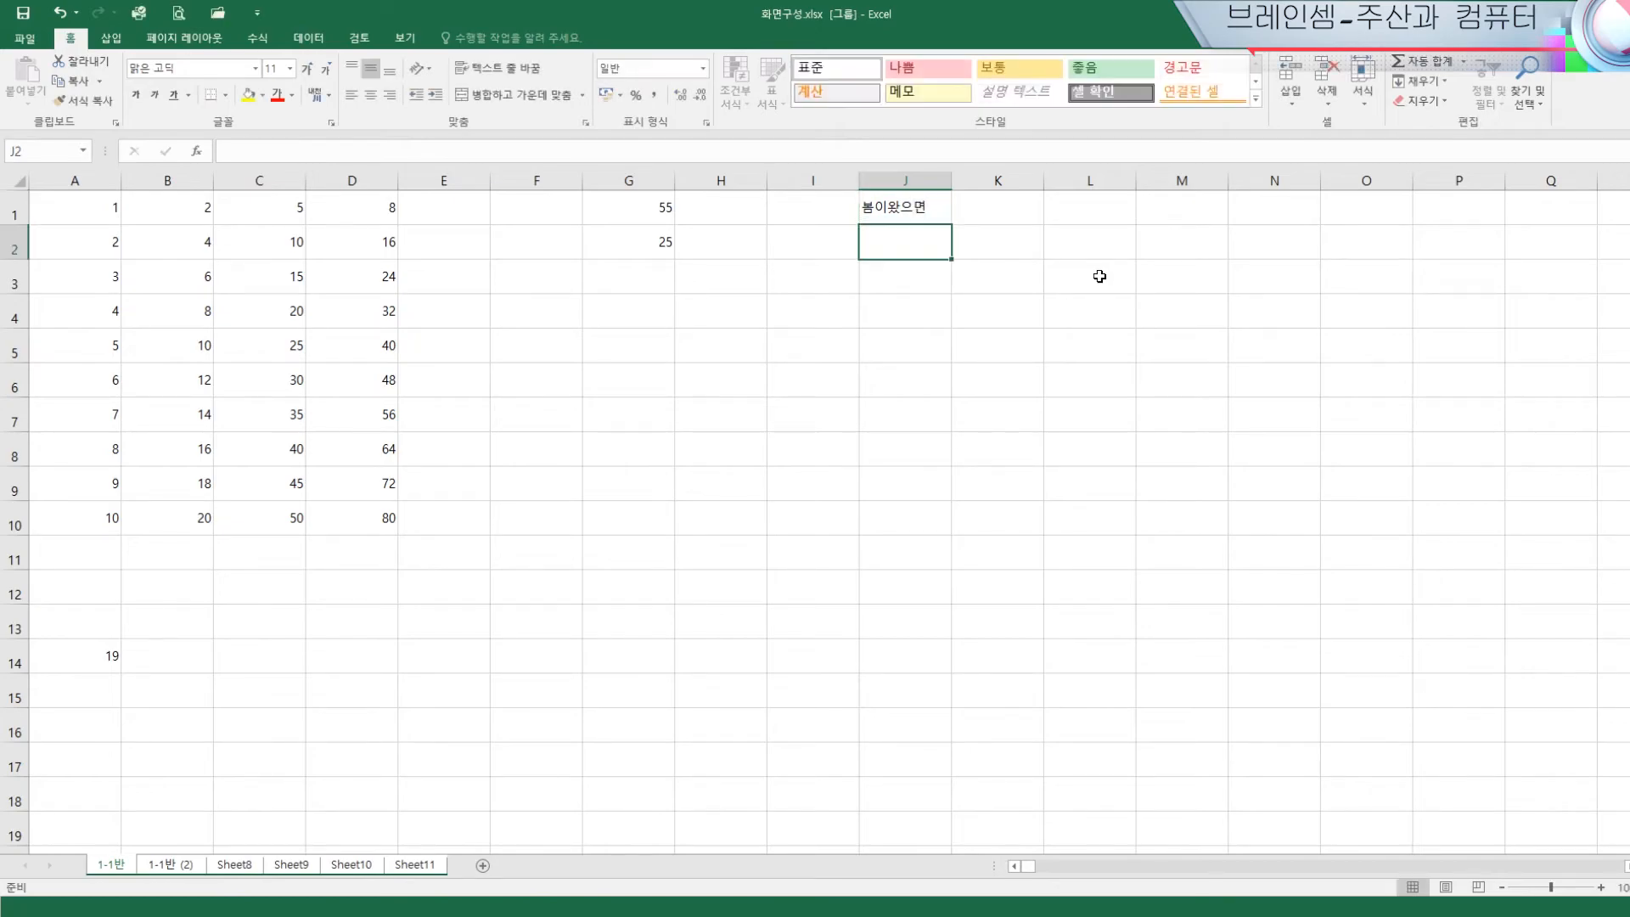
pyautogui.click(860, 502)
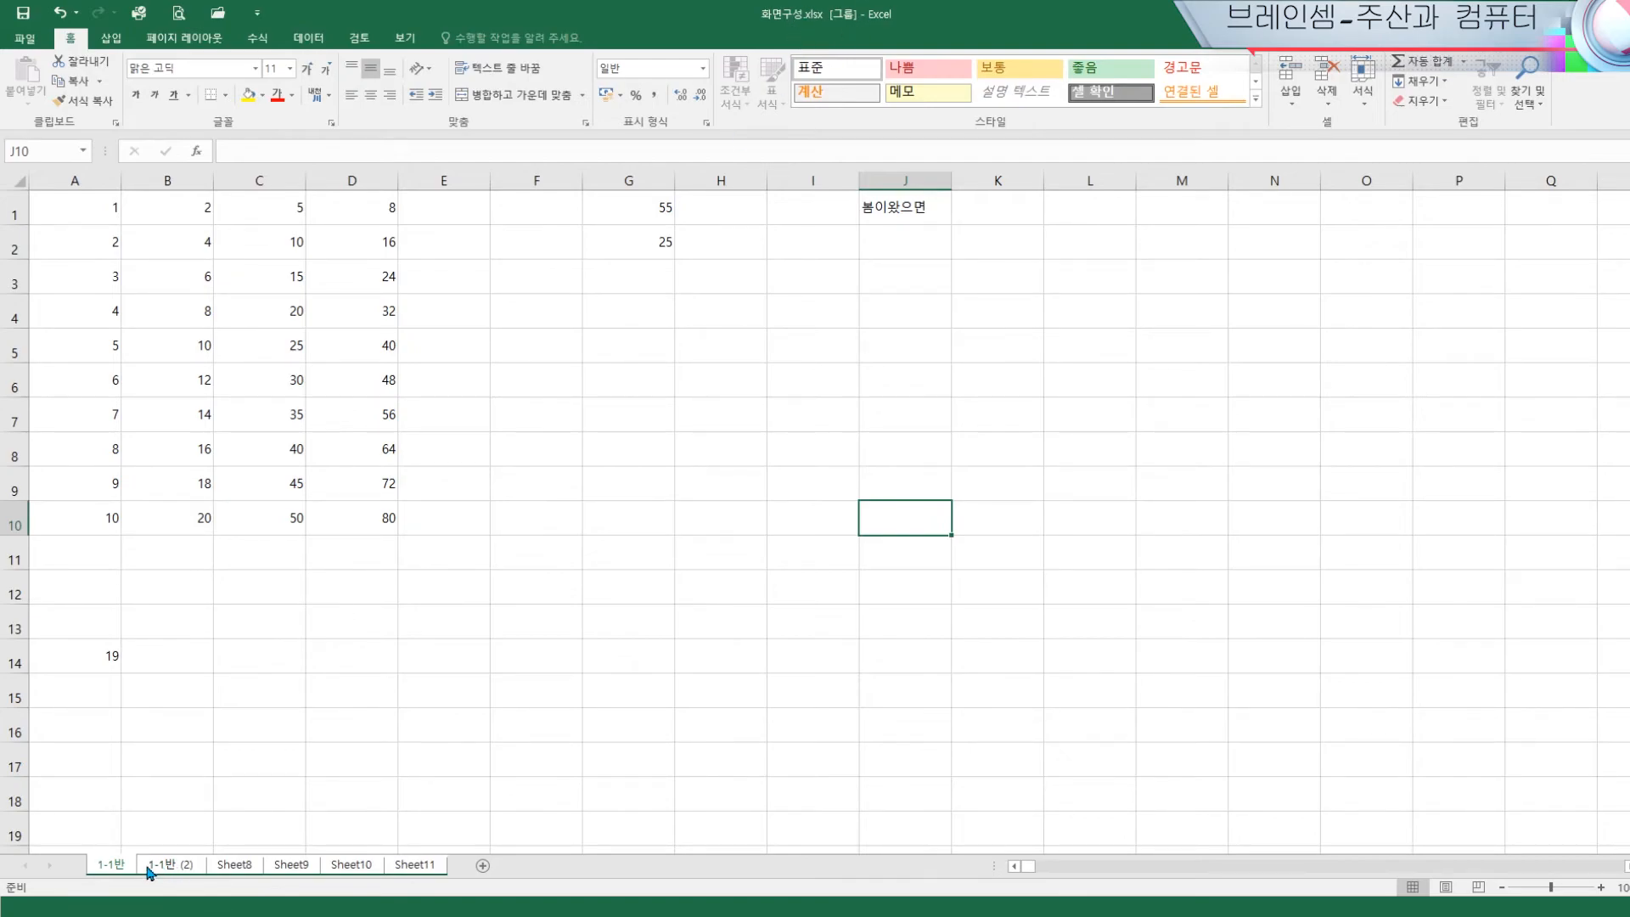
# Ungroup the sheets and check cell J1 on the individual sheets
pyautogui.click(185, 872)
pyautogui.click(232, 868)
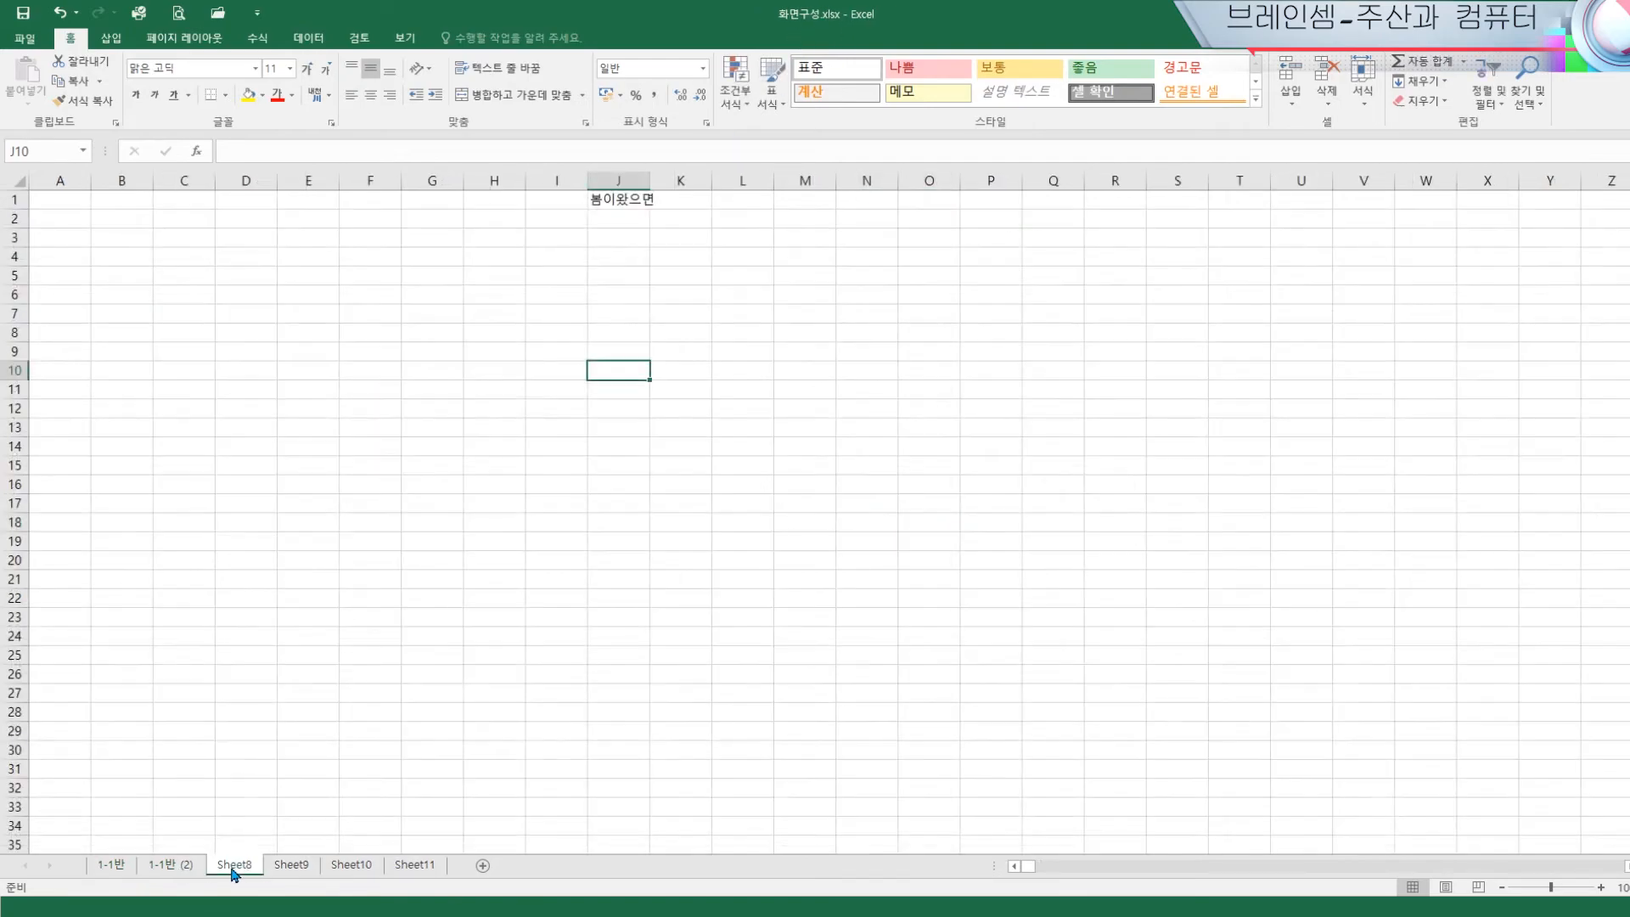
pyautogui.click(304, 868)
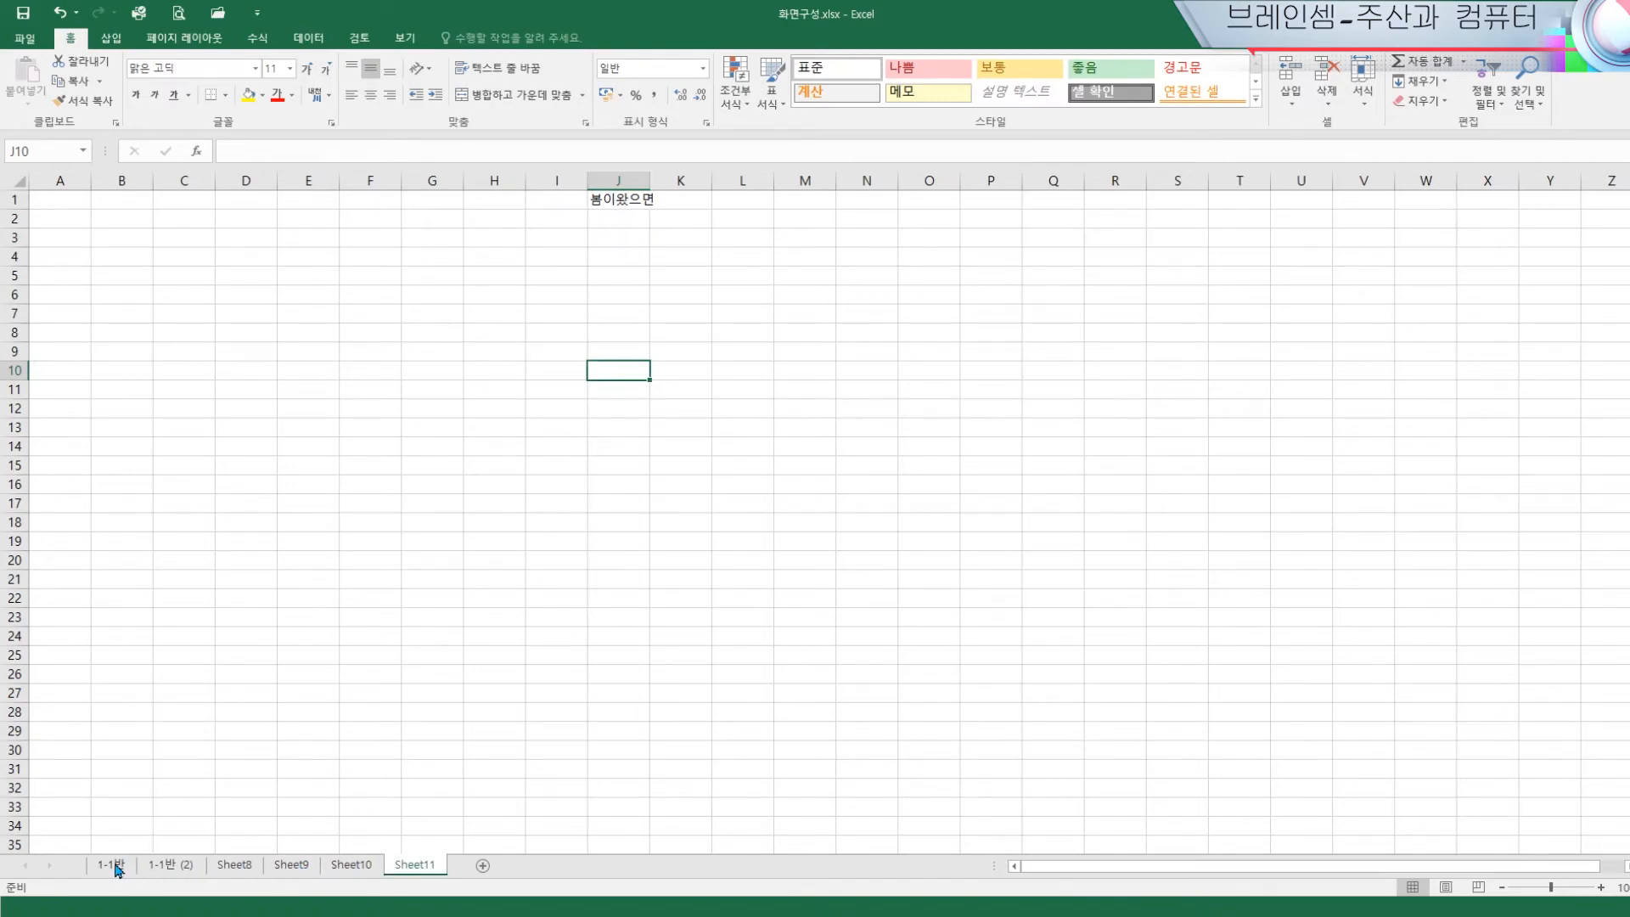
pyautogui.click(111, 865)
pyautogui.click(163, 867)
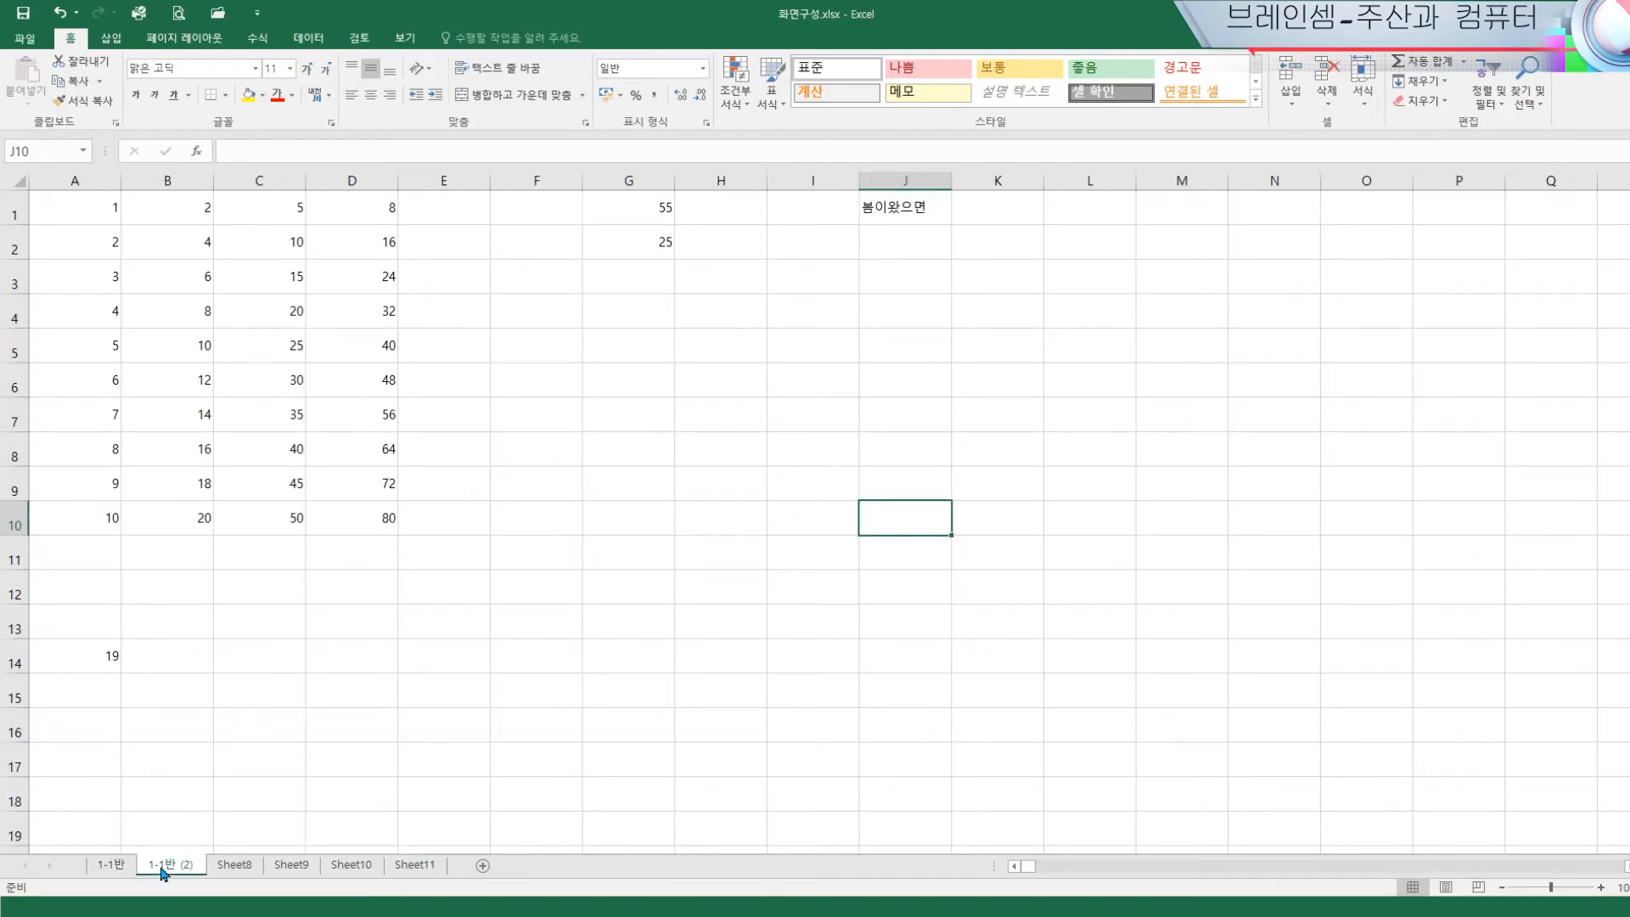
# Rename the 1-1반 (2) sheet as 1-2반
pyautogui.doubleClick(174, 866)
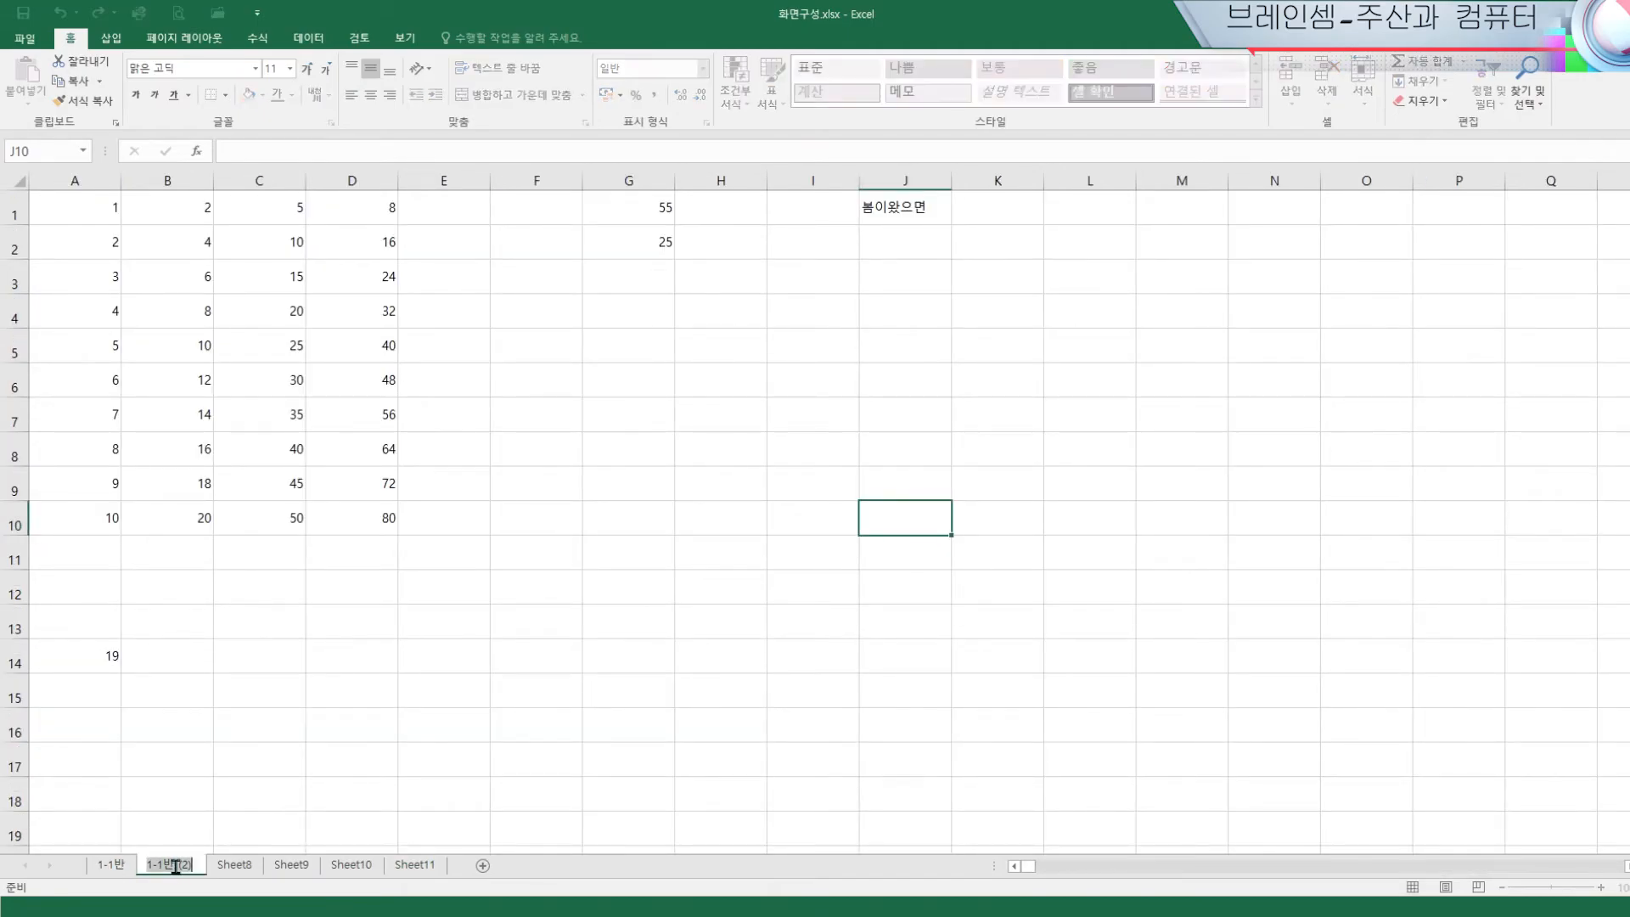
pyautogui.press('BackSpace')
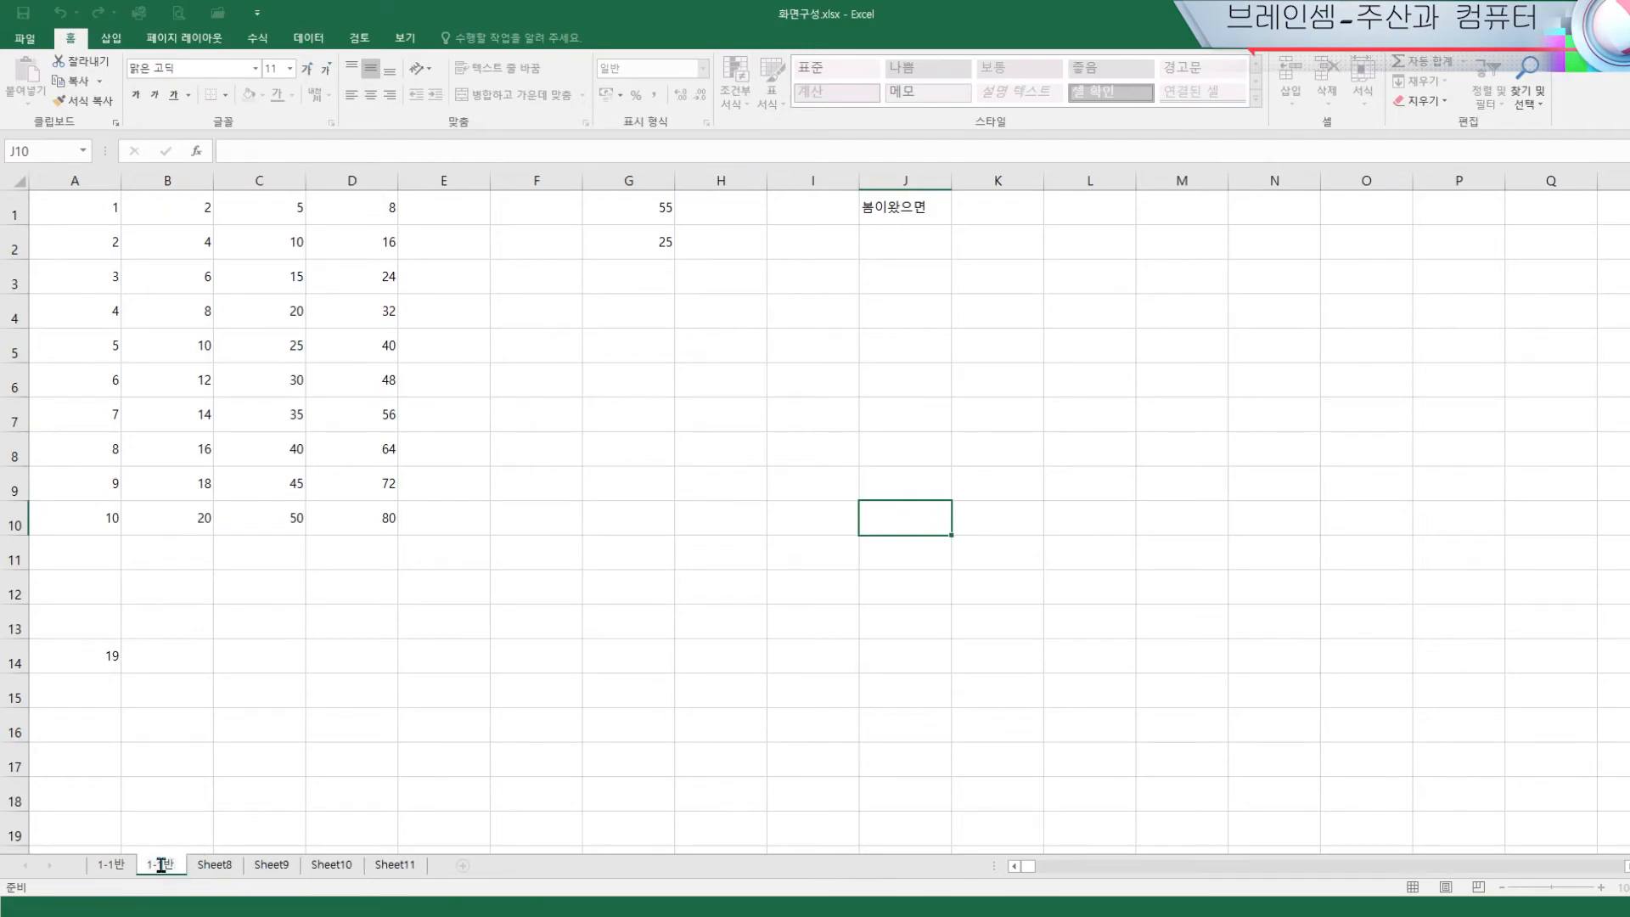
pyautogui.press('BackSpace')
pyautogui.write('2')
pyautogui.click(204, 825)
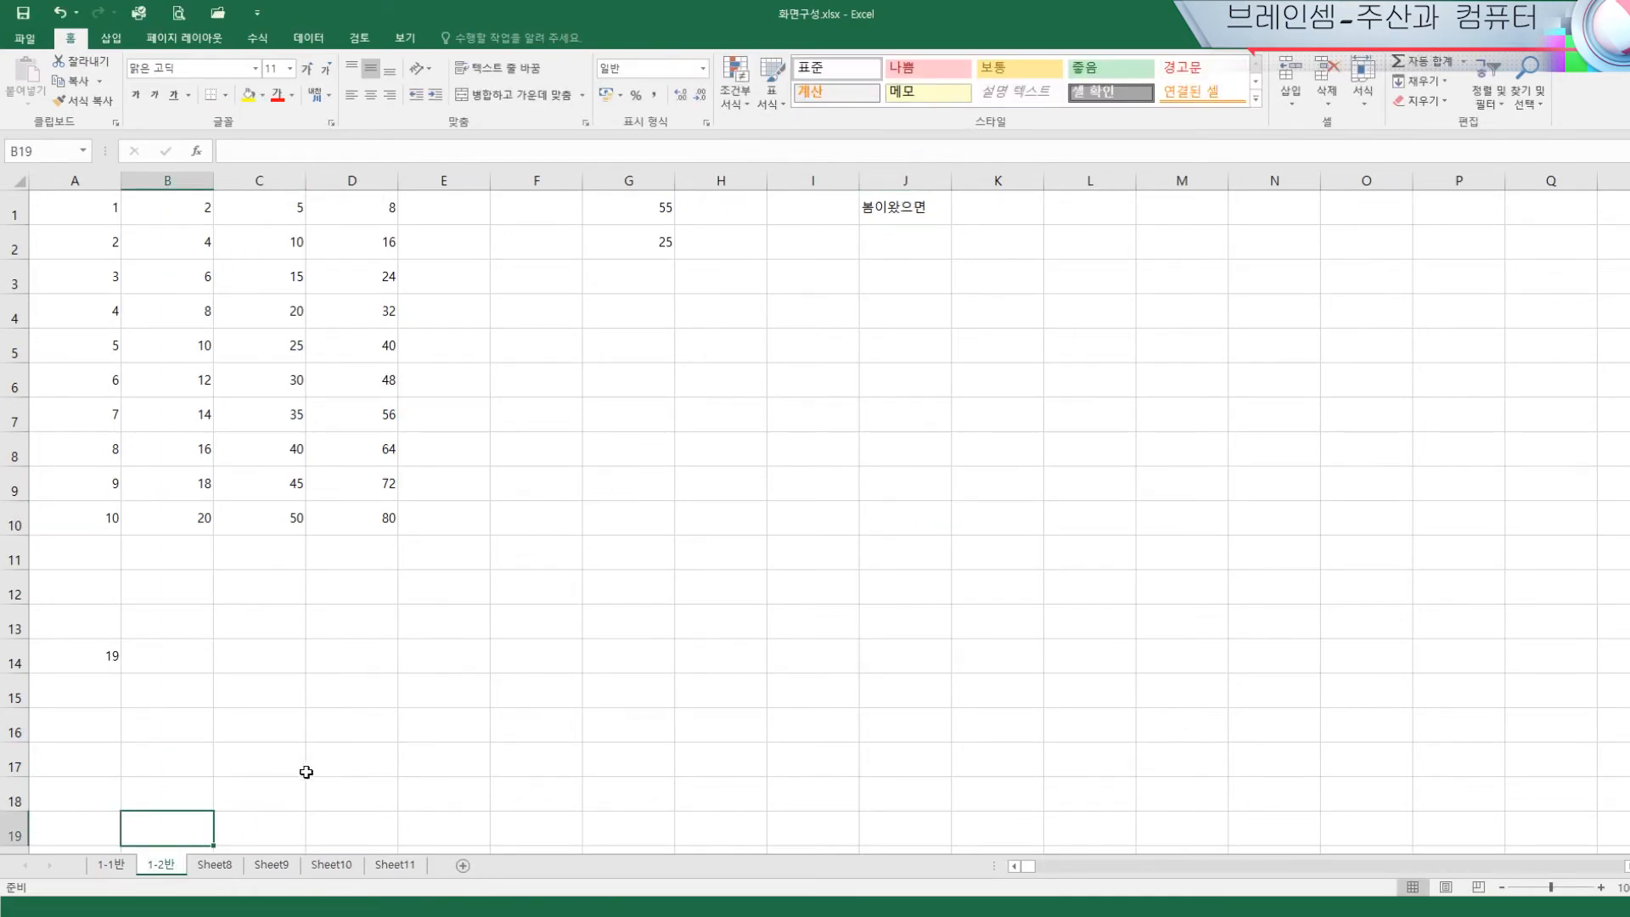
# Check cell J1 on each of the sheets from 1-1반 through Sheet11
pyautogui.click(216, 865)
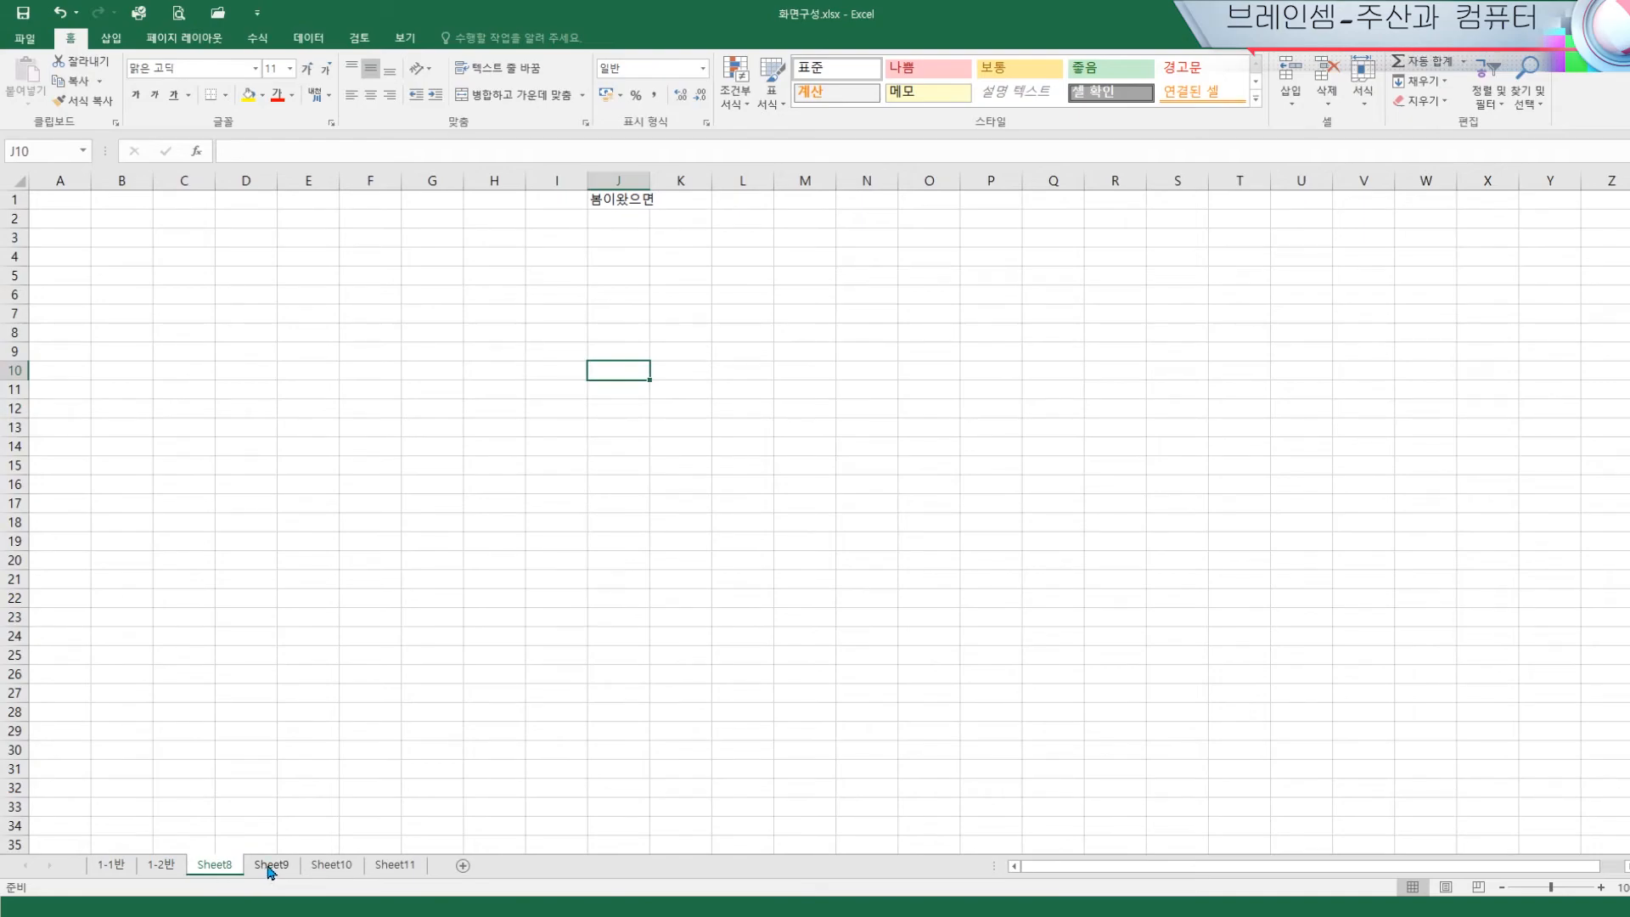
pyautogui.click(270, 868)
pyautogui.click(331, 867)
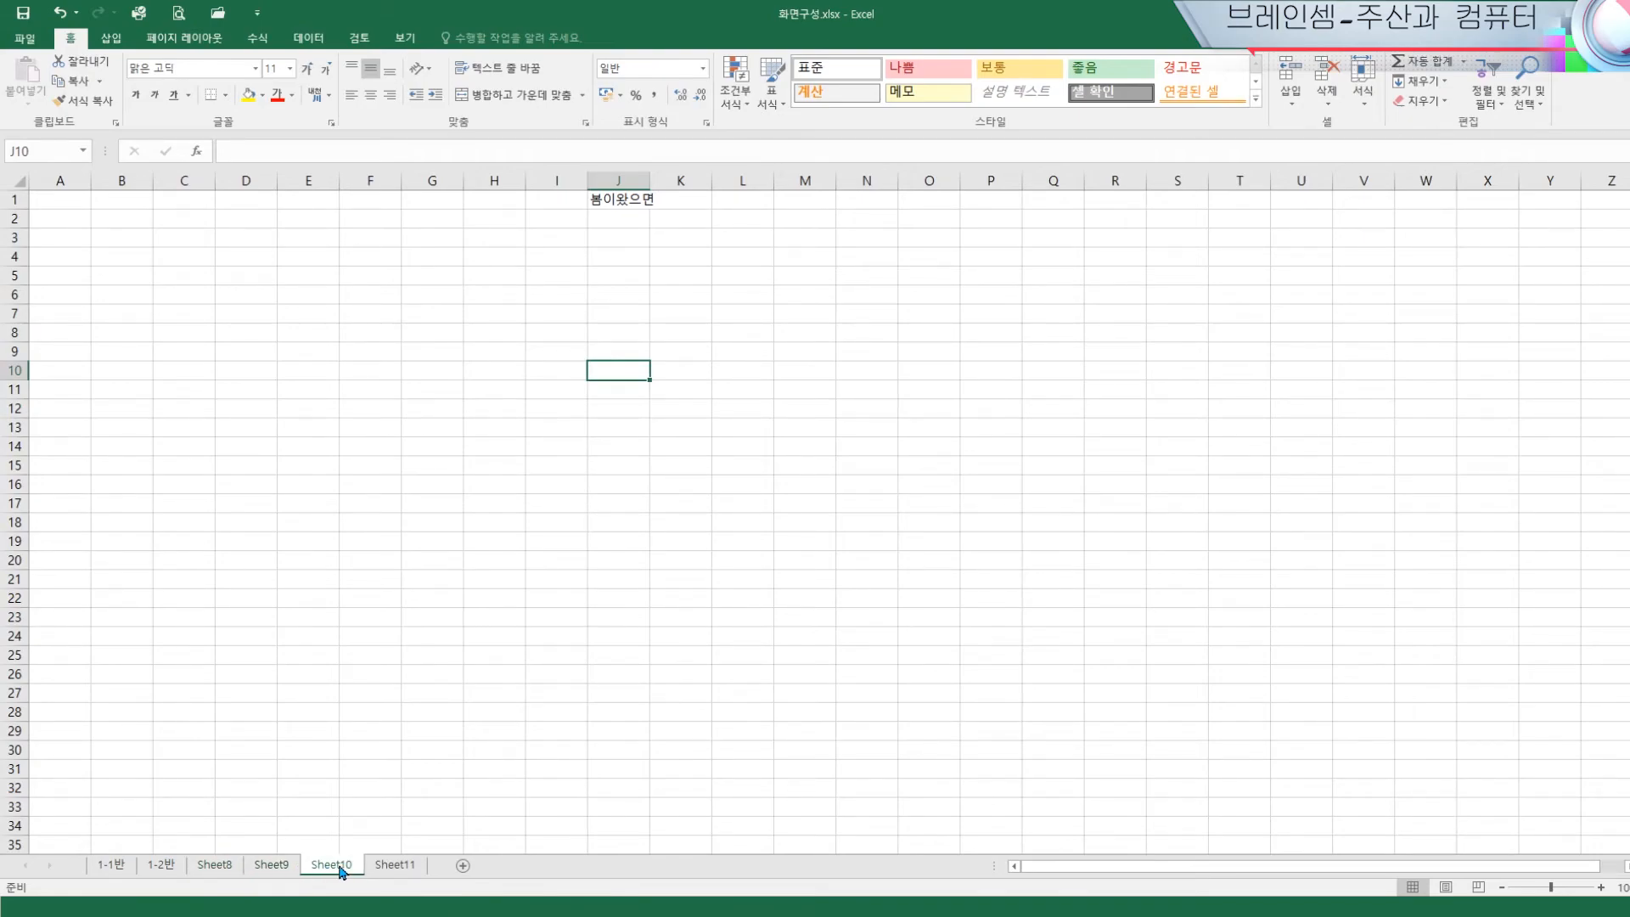
pyautogui.click(393, 867)
pyautogui.click(118, 867)
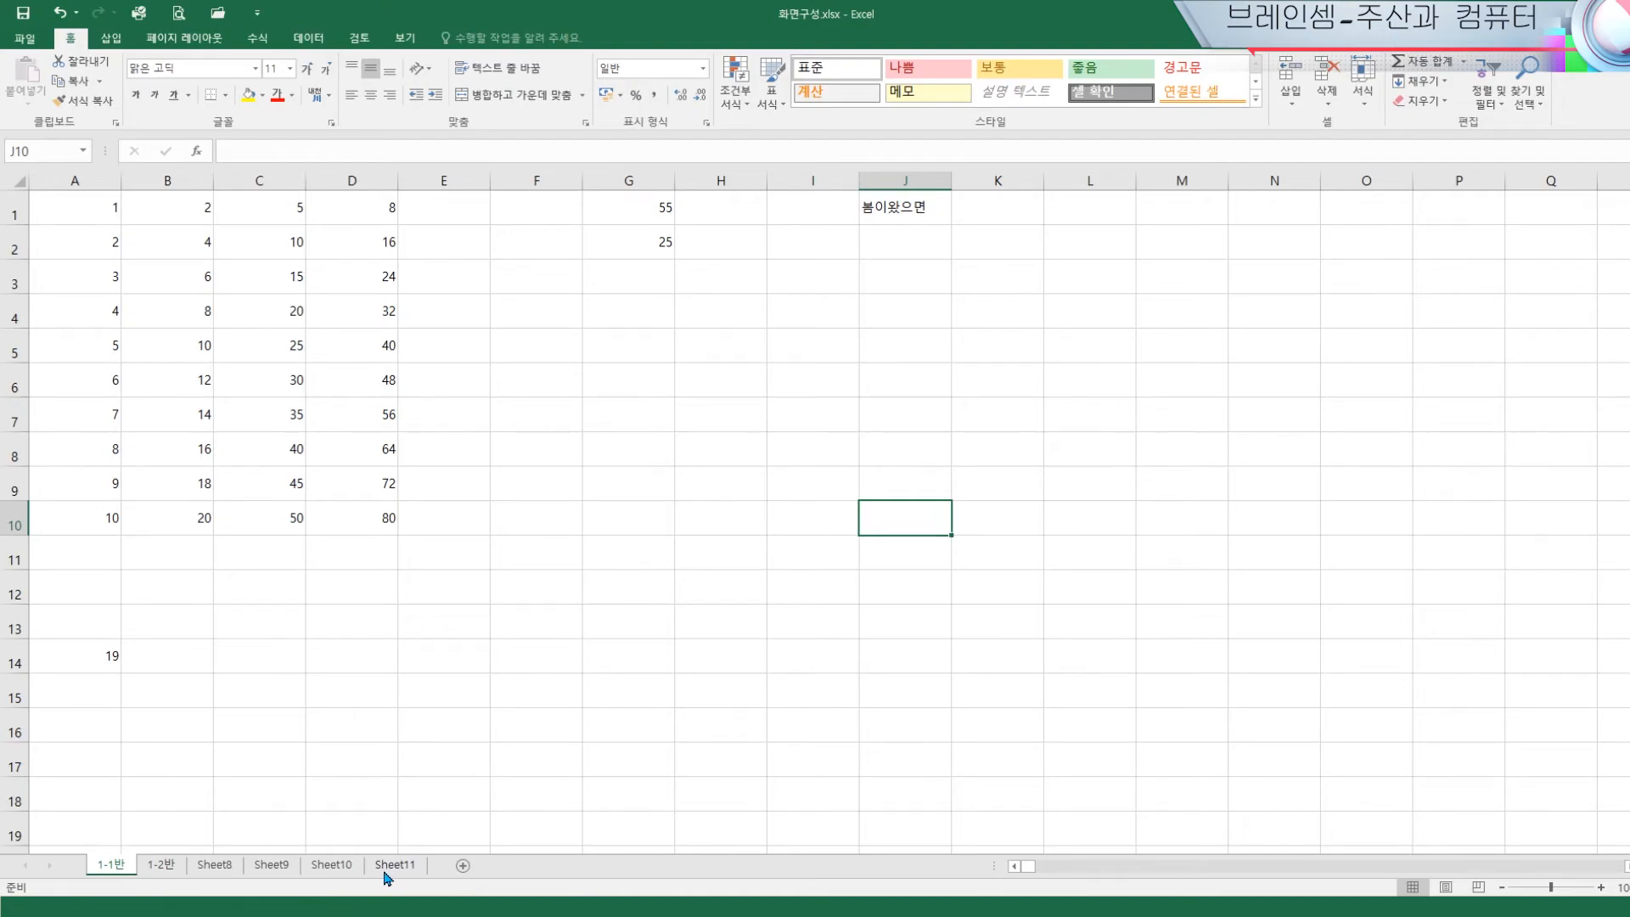
pyautogui.click(162, 866)
pyautogui.click(216, 866)
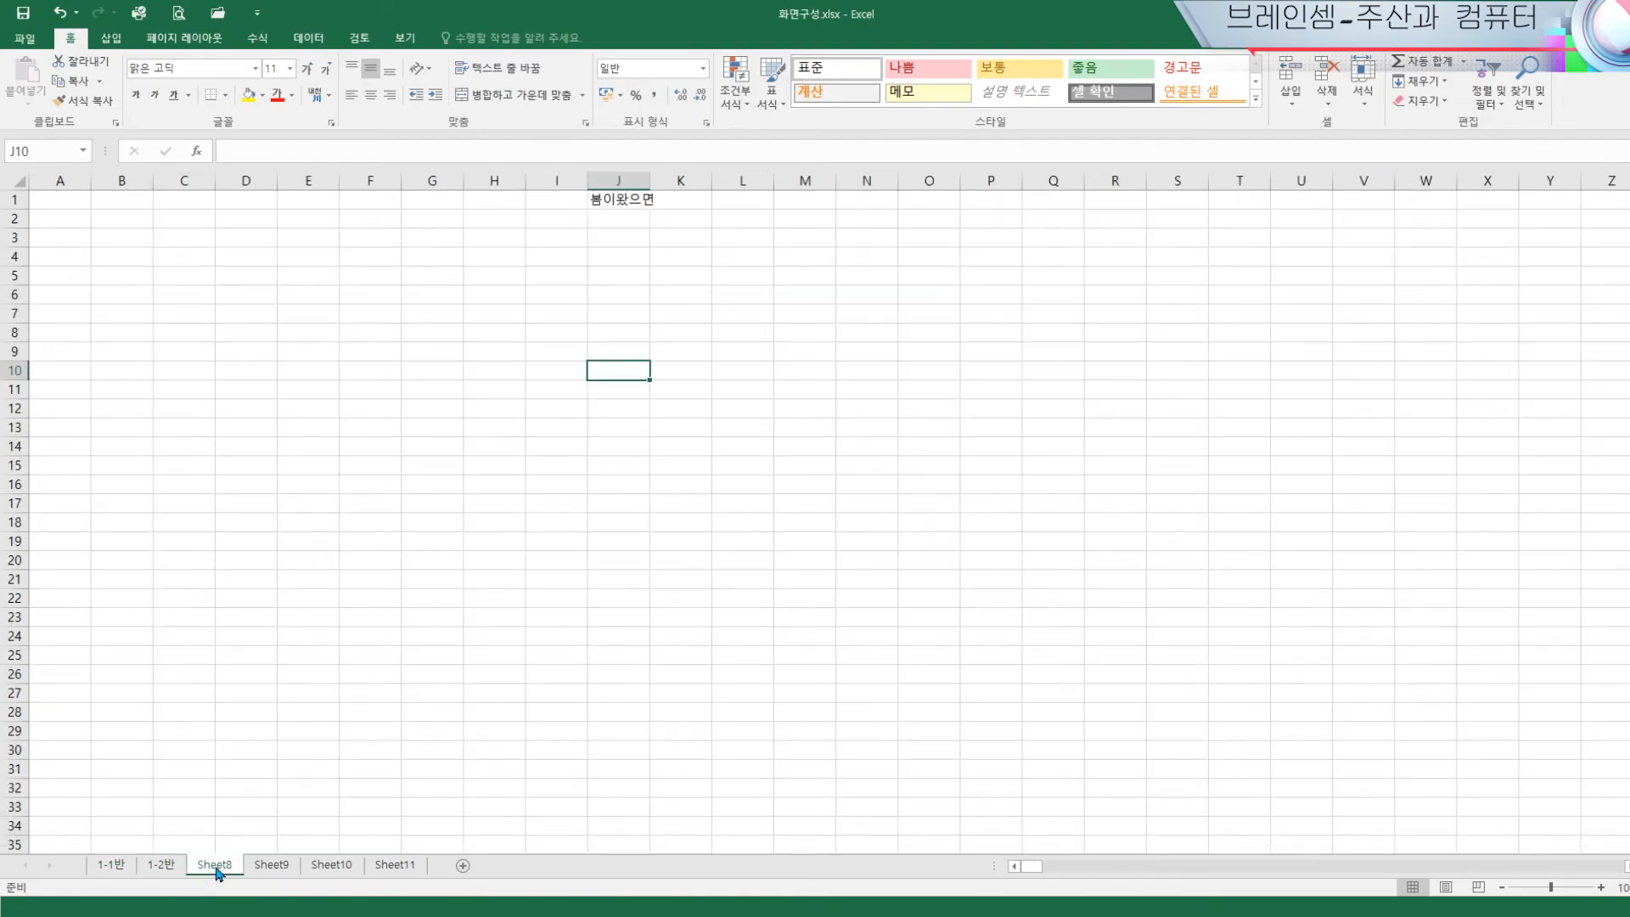
pyautogui.click(272, 870)
pyautogui.click(334, 873)
pyautogui.click(391, 871)
pyautogui.click(345, 871)
pyautogui.click(289, 869)
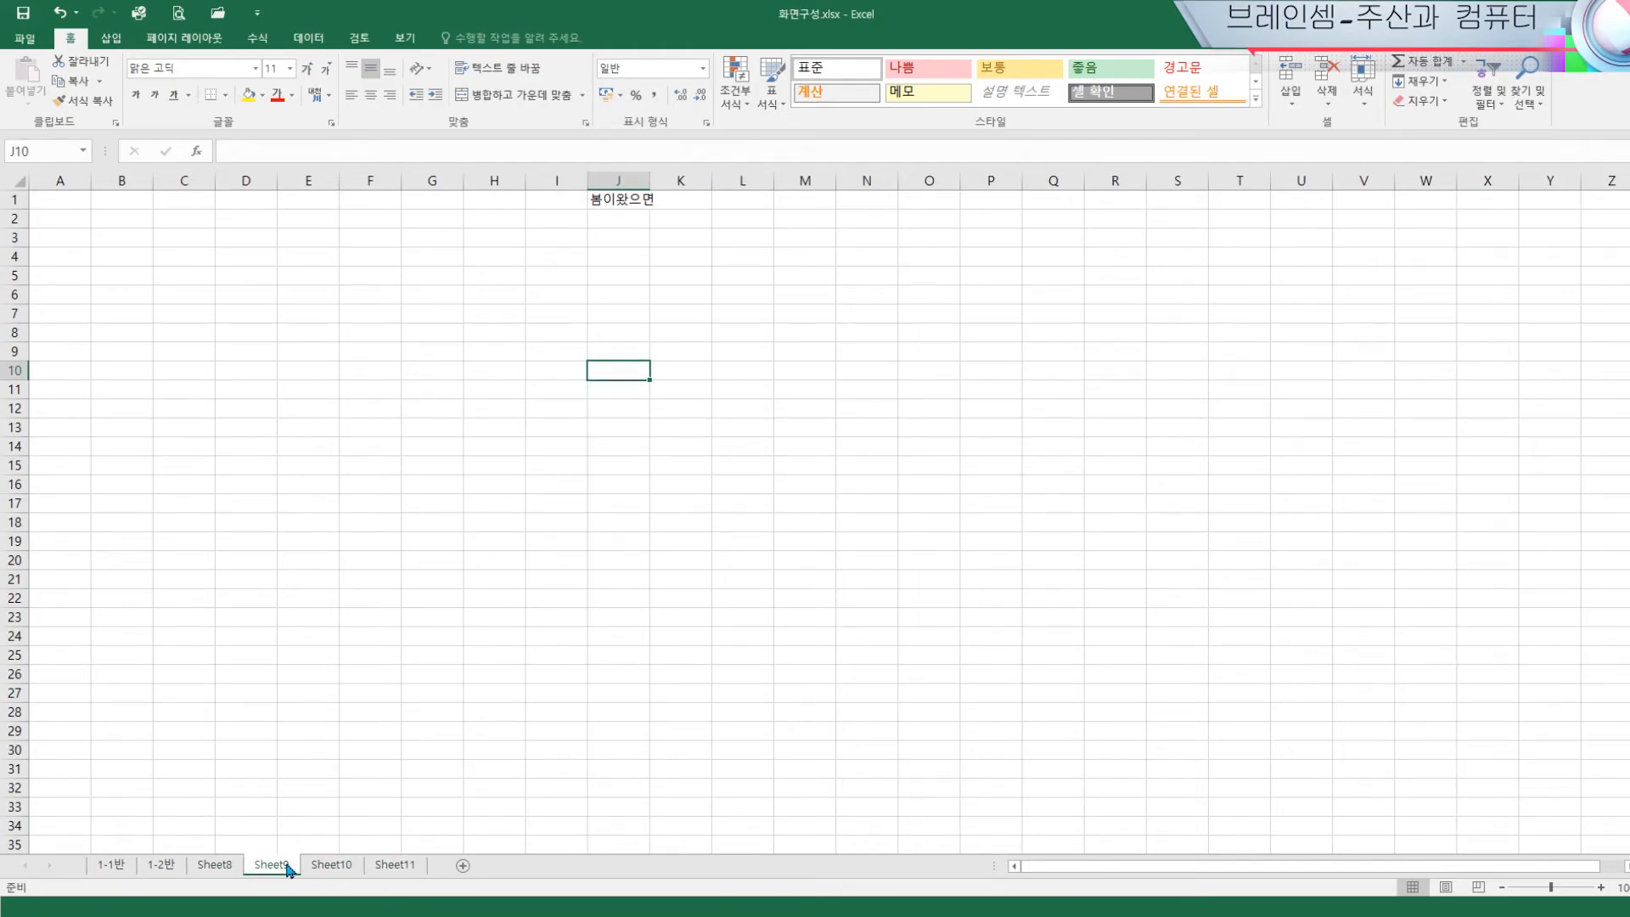
pyautogui.click(215, 867)
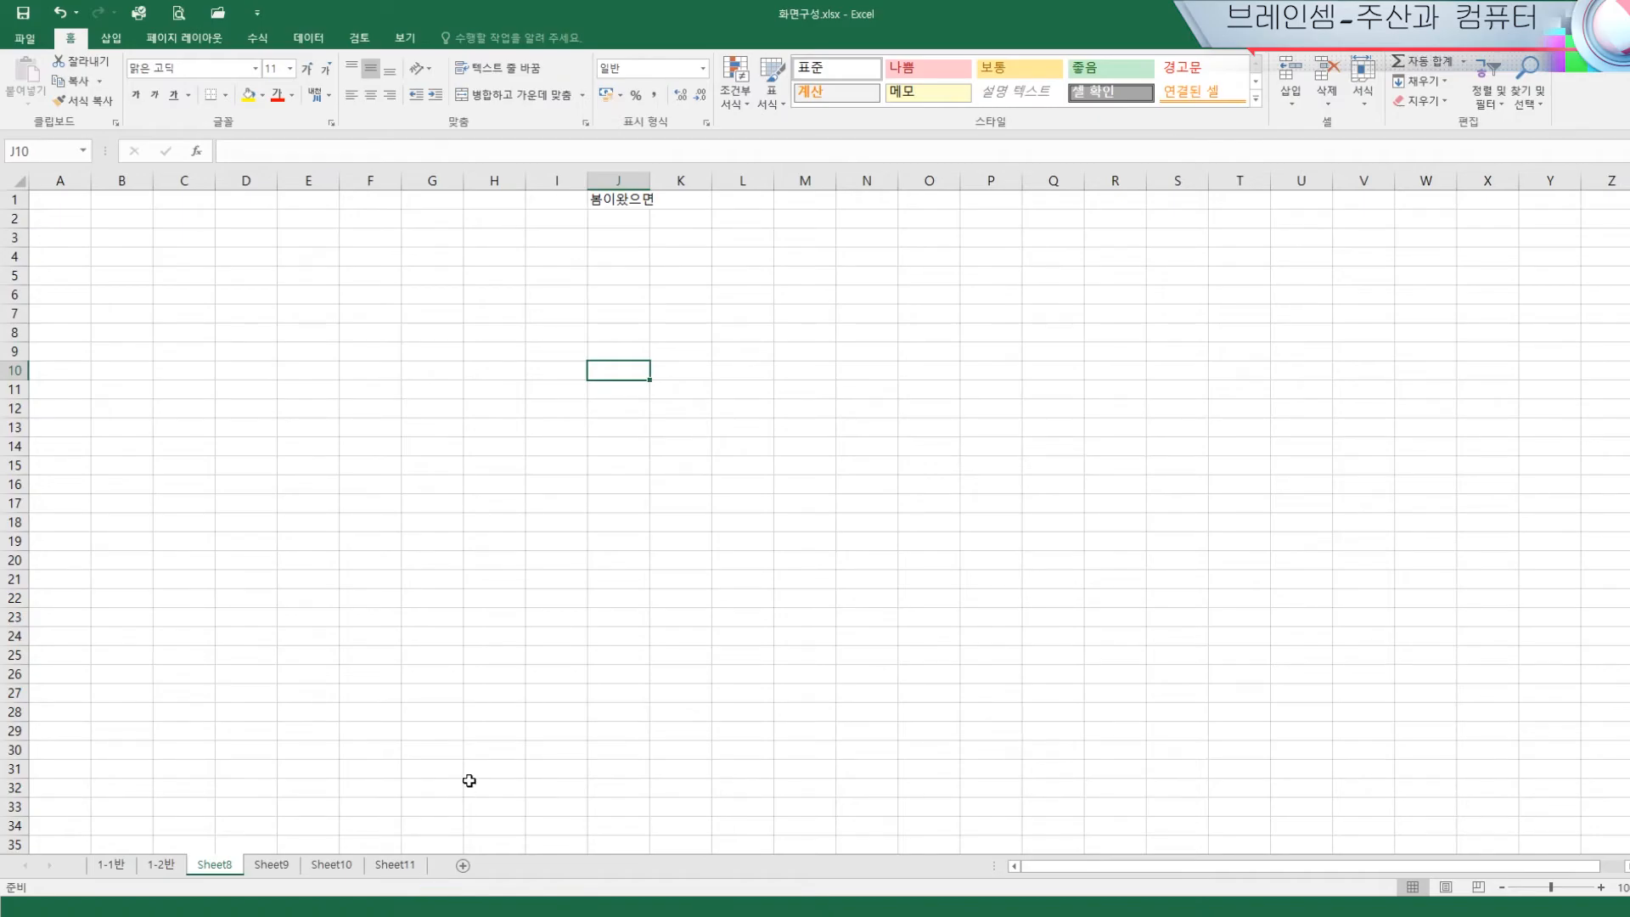
pyautogui.click(404, 696)
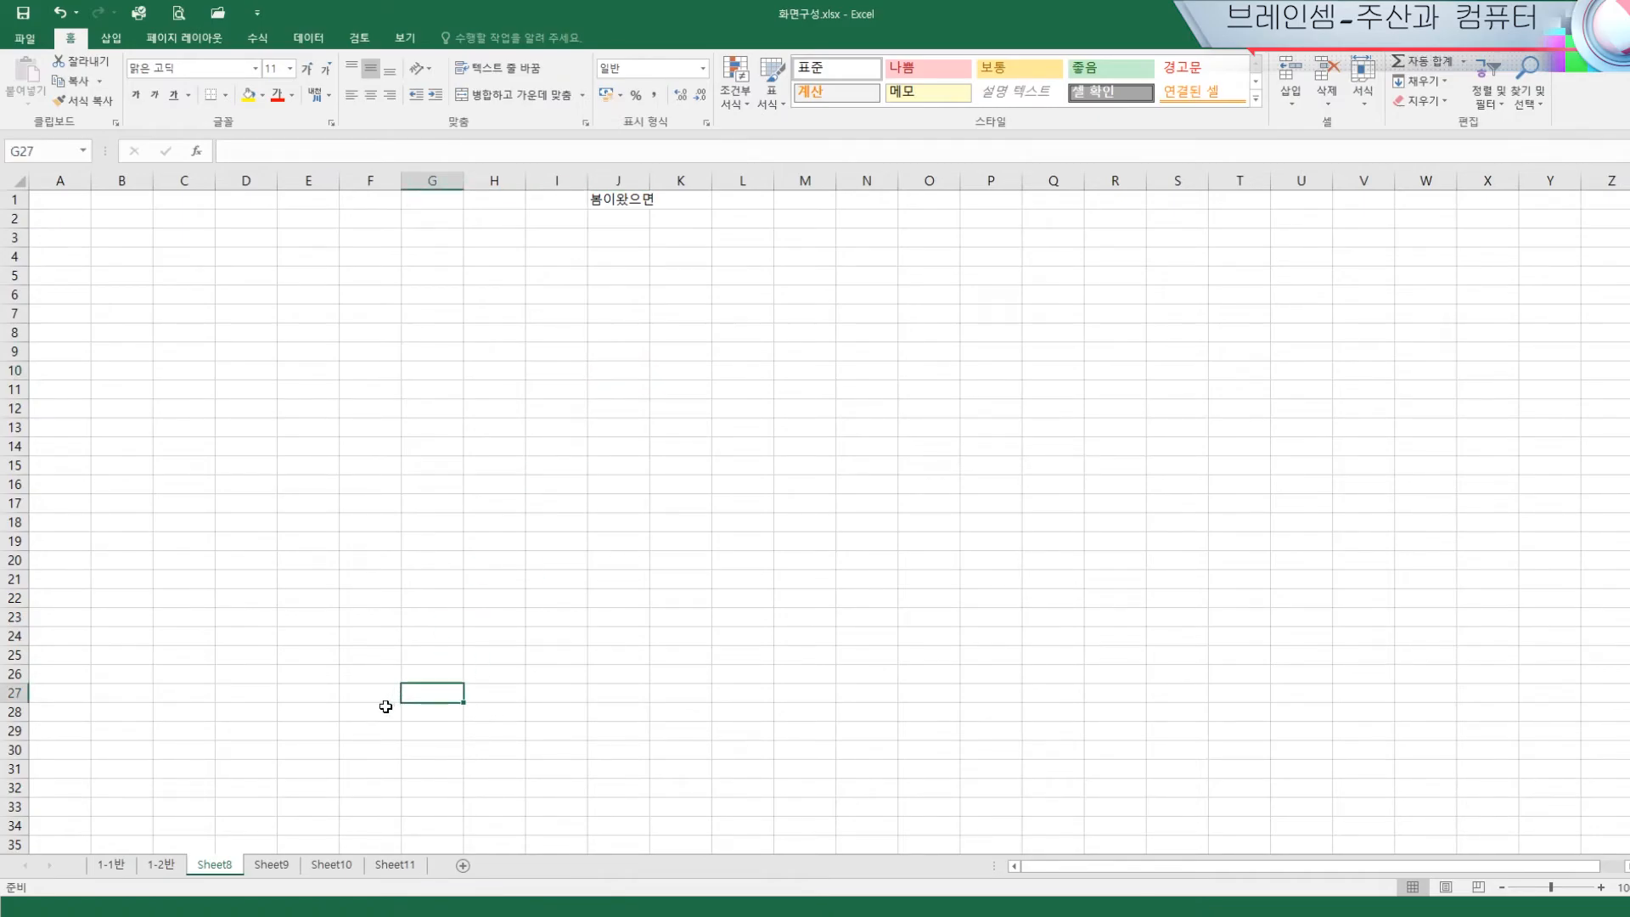
# Group only the non-adjacent sheets 1-1반, Sheet8 and Sheet10, and enter 좋겠다 in cell J2 on all three at once
pyautogui.click(115, 865)
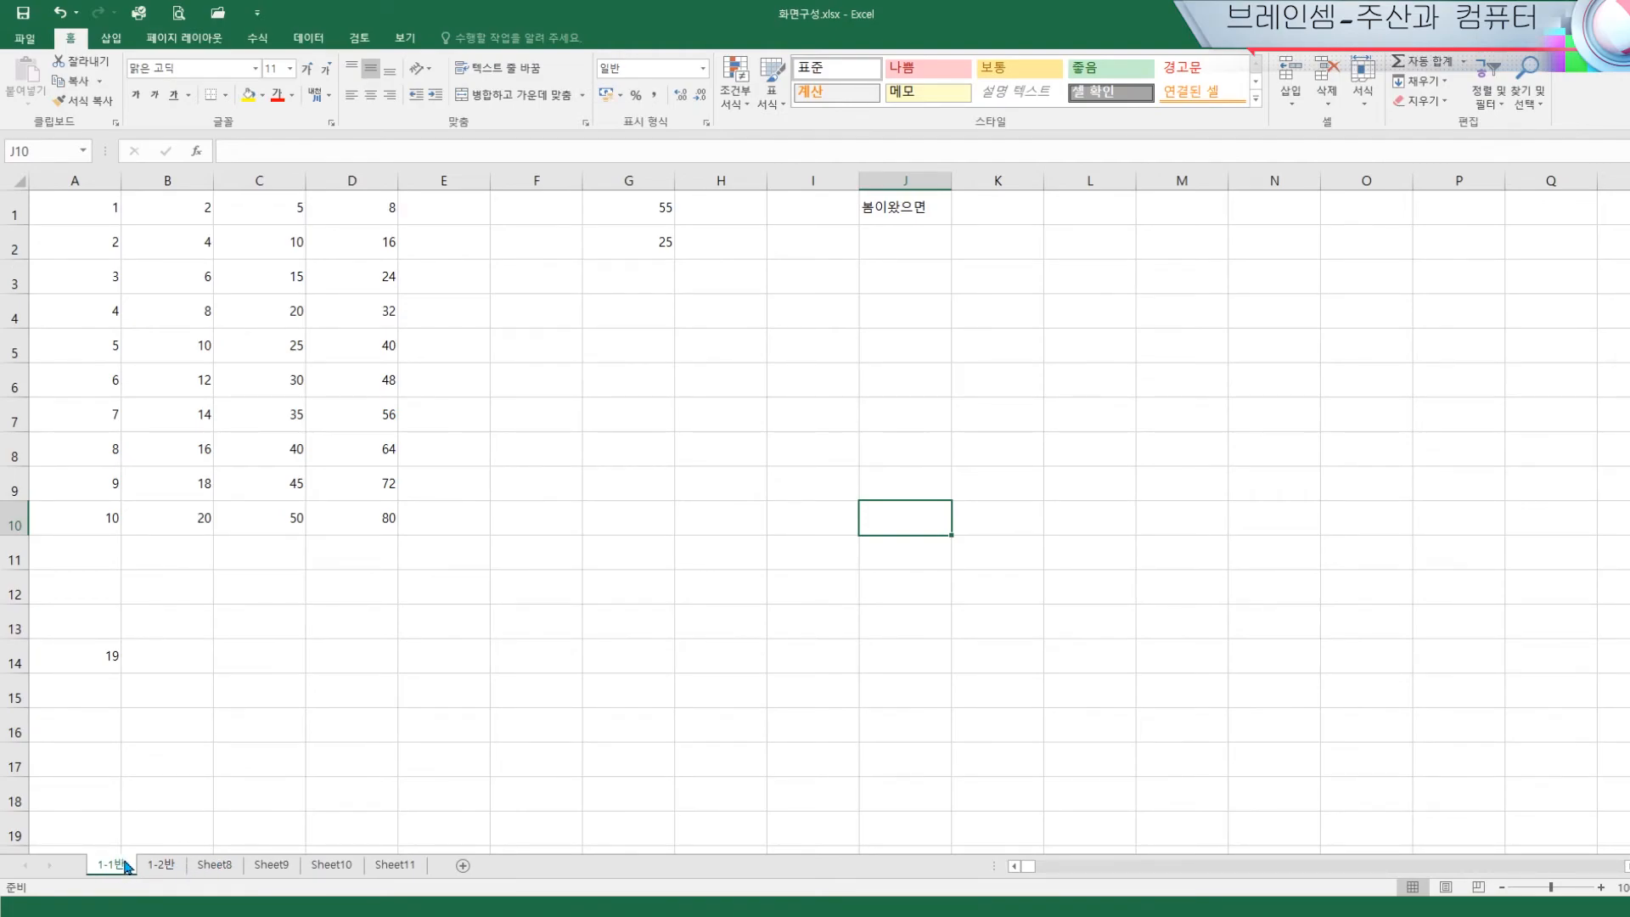
pyautogui.keyDown('ctrl'); pyautogui.click(216, 866); pyautogui.keyUp('ctrl')
pyautogui.keyDown('ctrl'); pyautogui.click(332, 866); pyautogui.keyUp('ctrl')
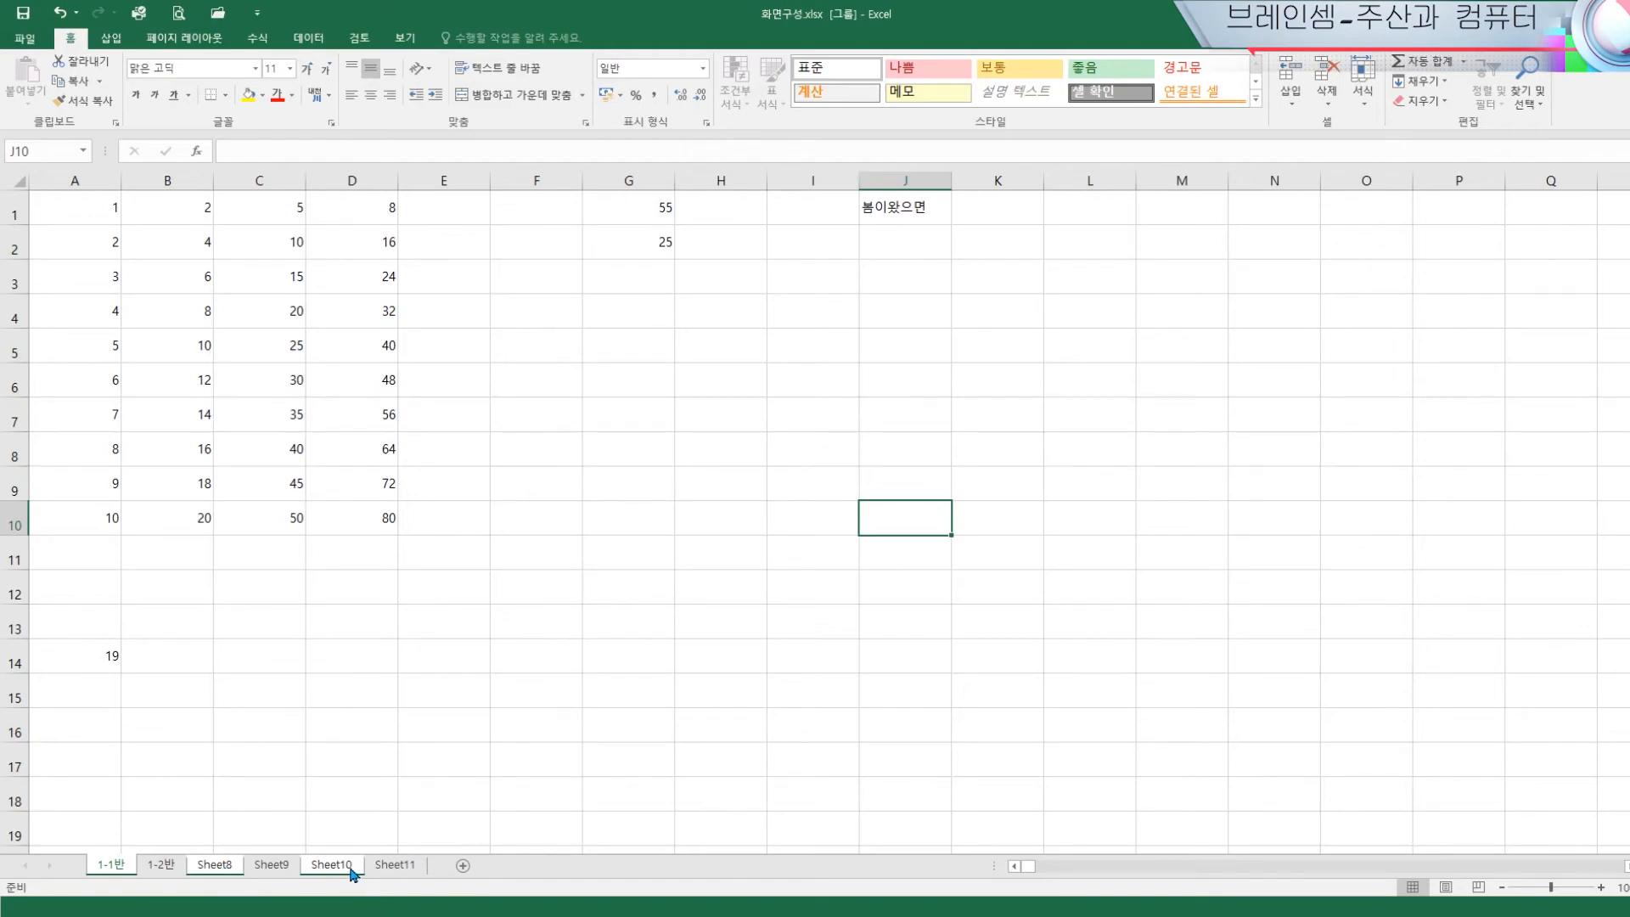
pyautogui.click(900, 246)
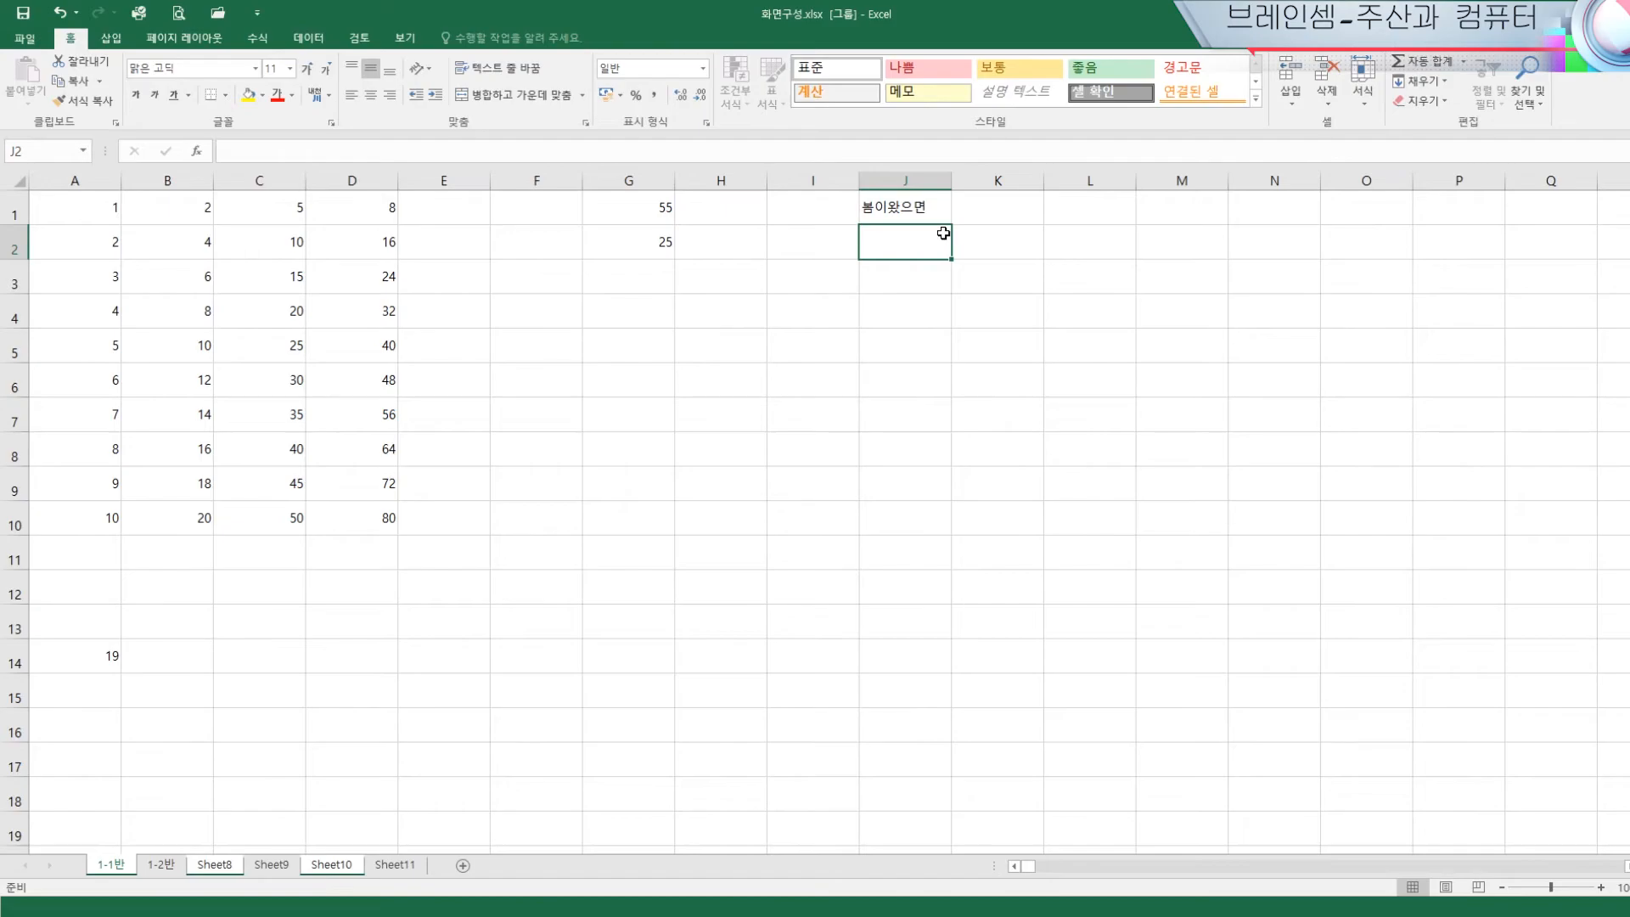
pyautogui.write('좋게')
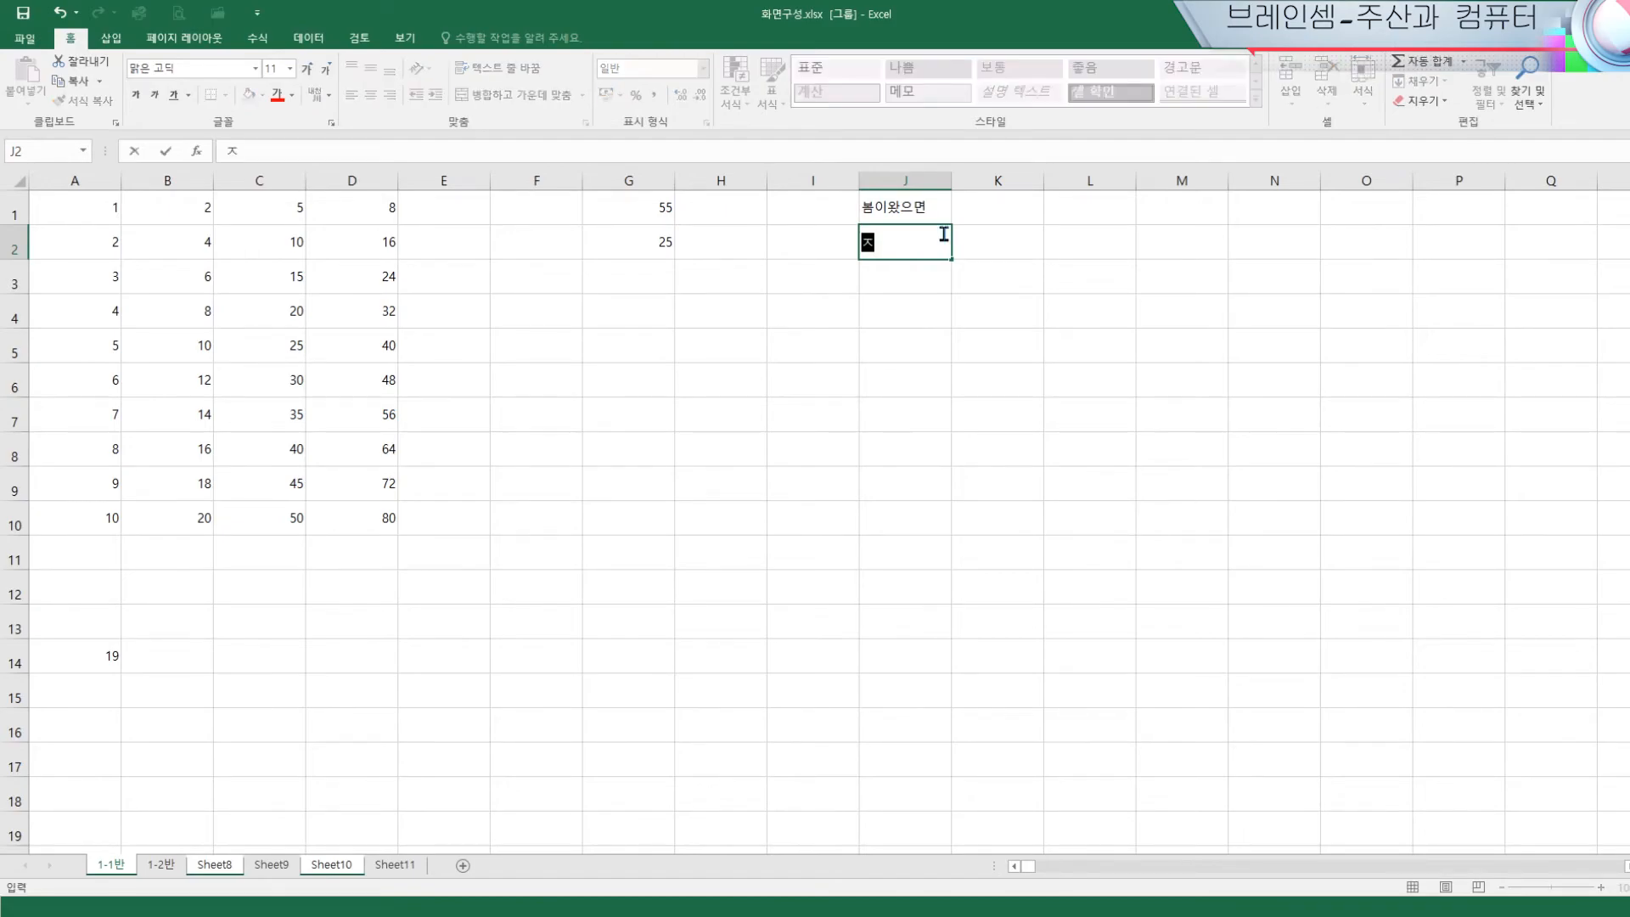
pyautogui.write('다')
pyautogui.press('Return')
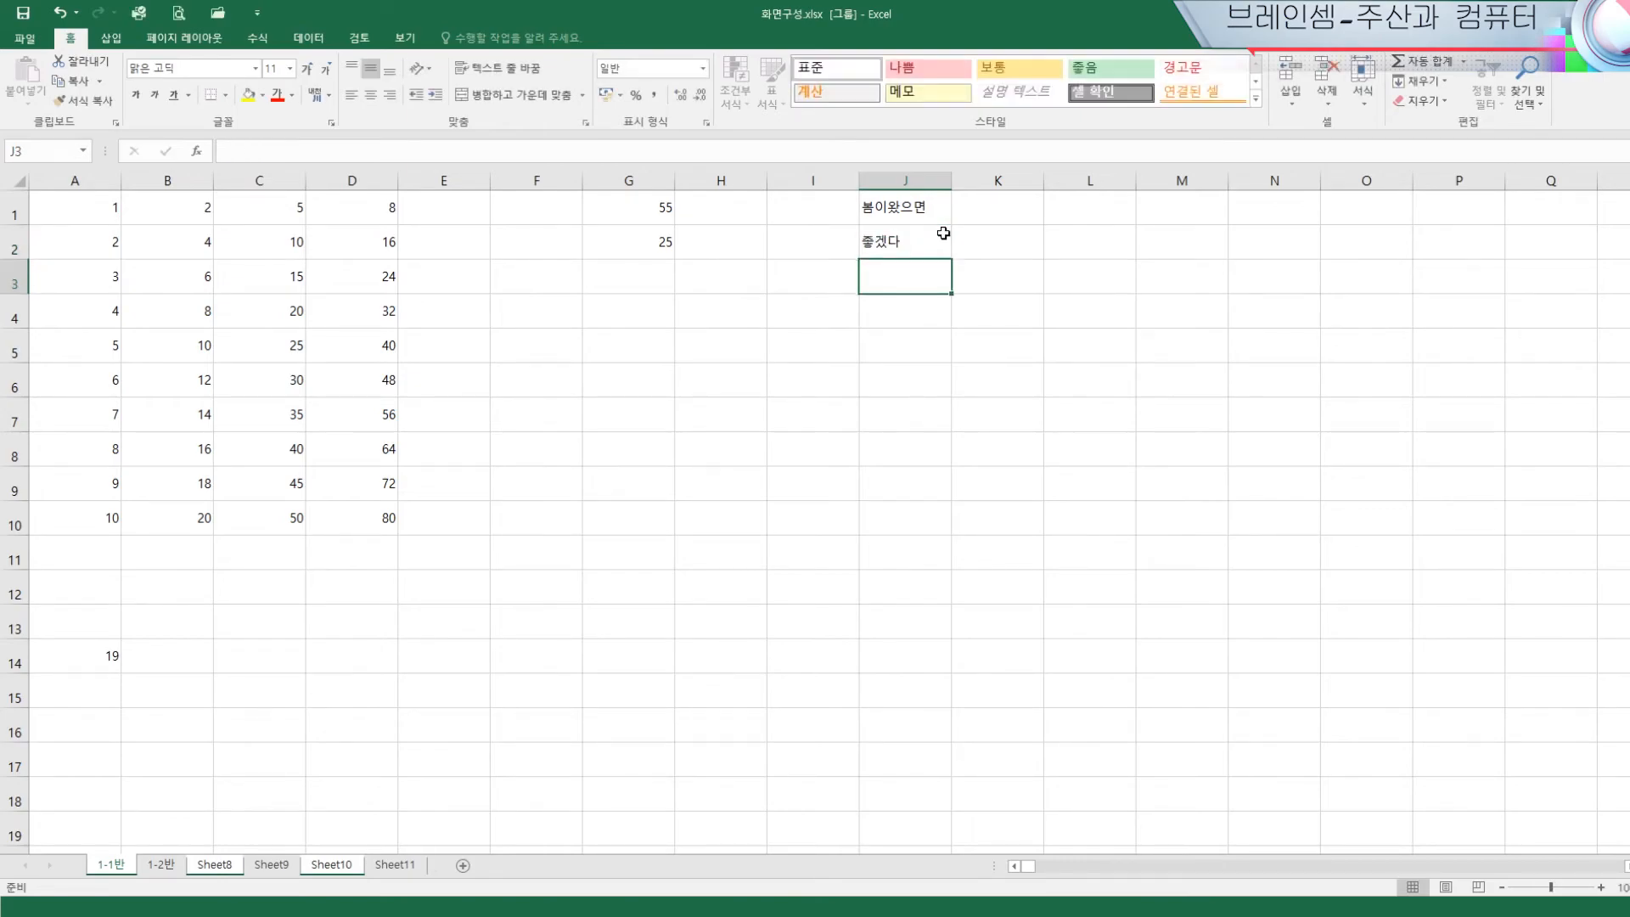
pyautogui.click(498, 618)
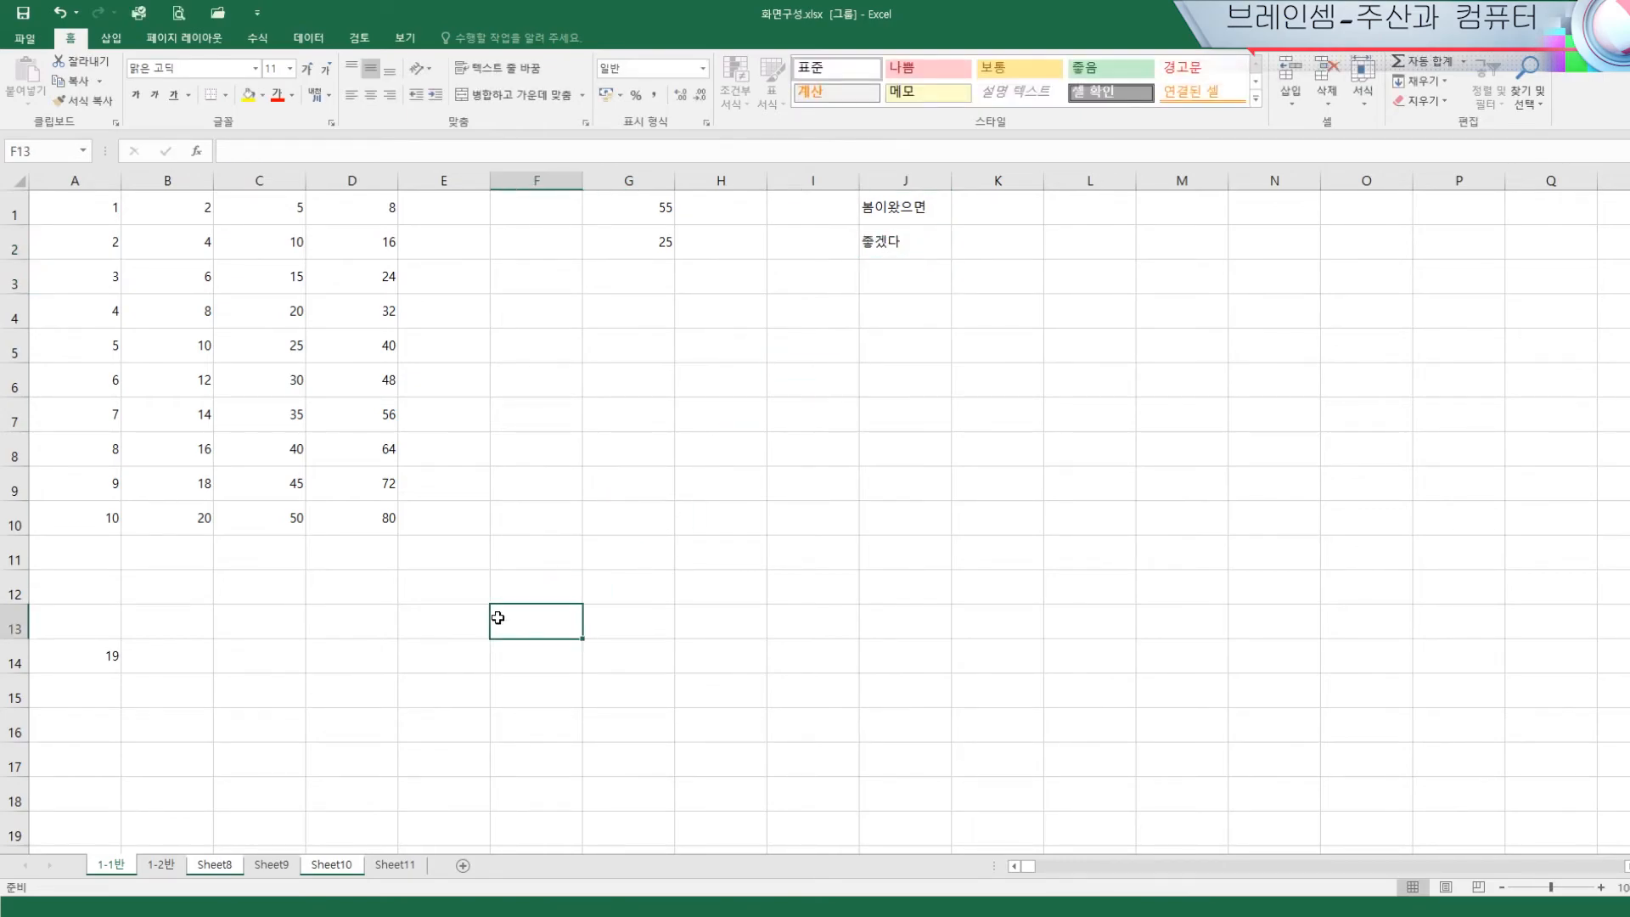
# Ungroup the sheets and compare cell J2 across all sheets of the workbook
pyautogui.click(157, 866)
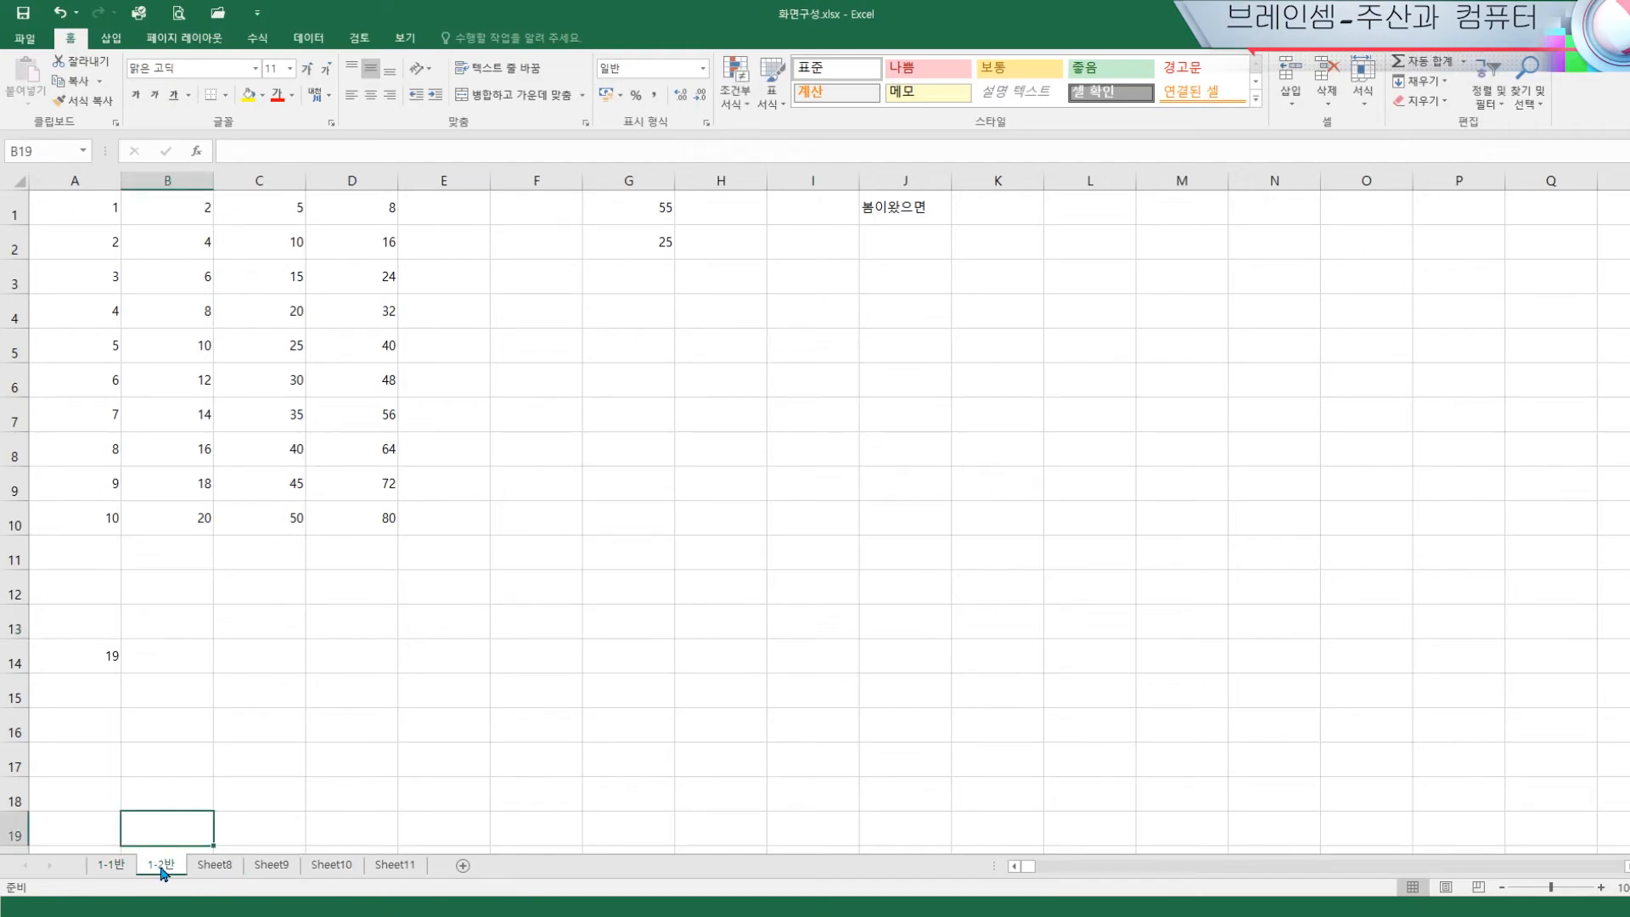
pyautogui.click(224, 872)
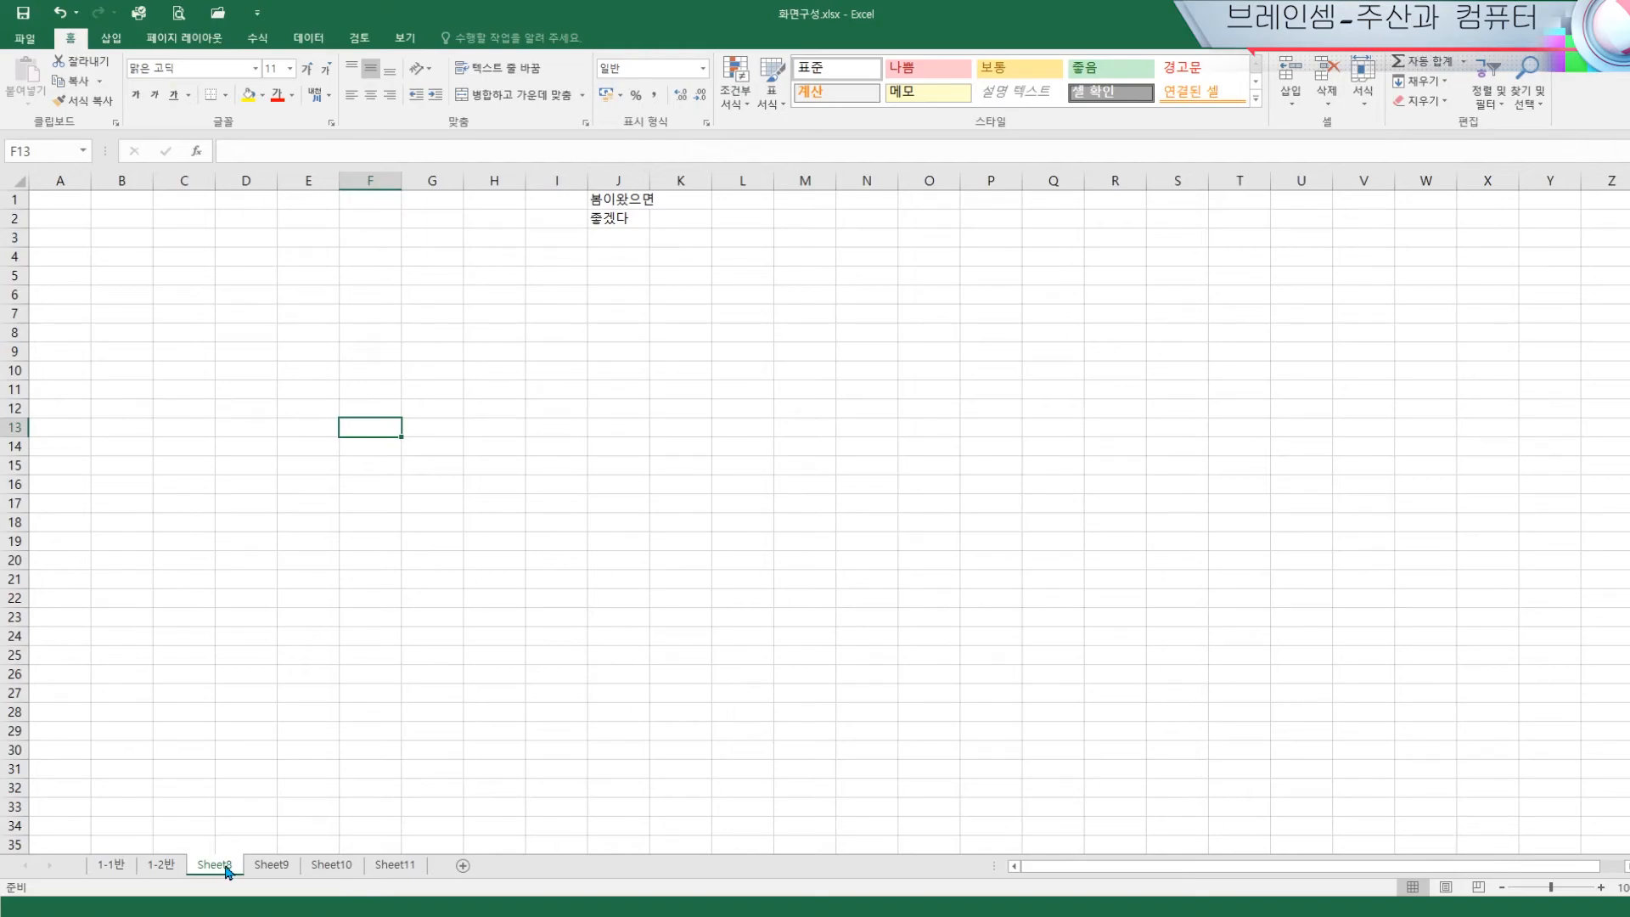
pyautogui.click(280, 872)
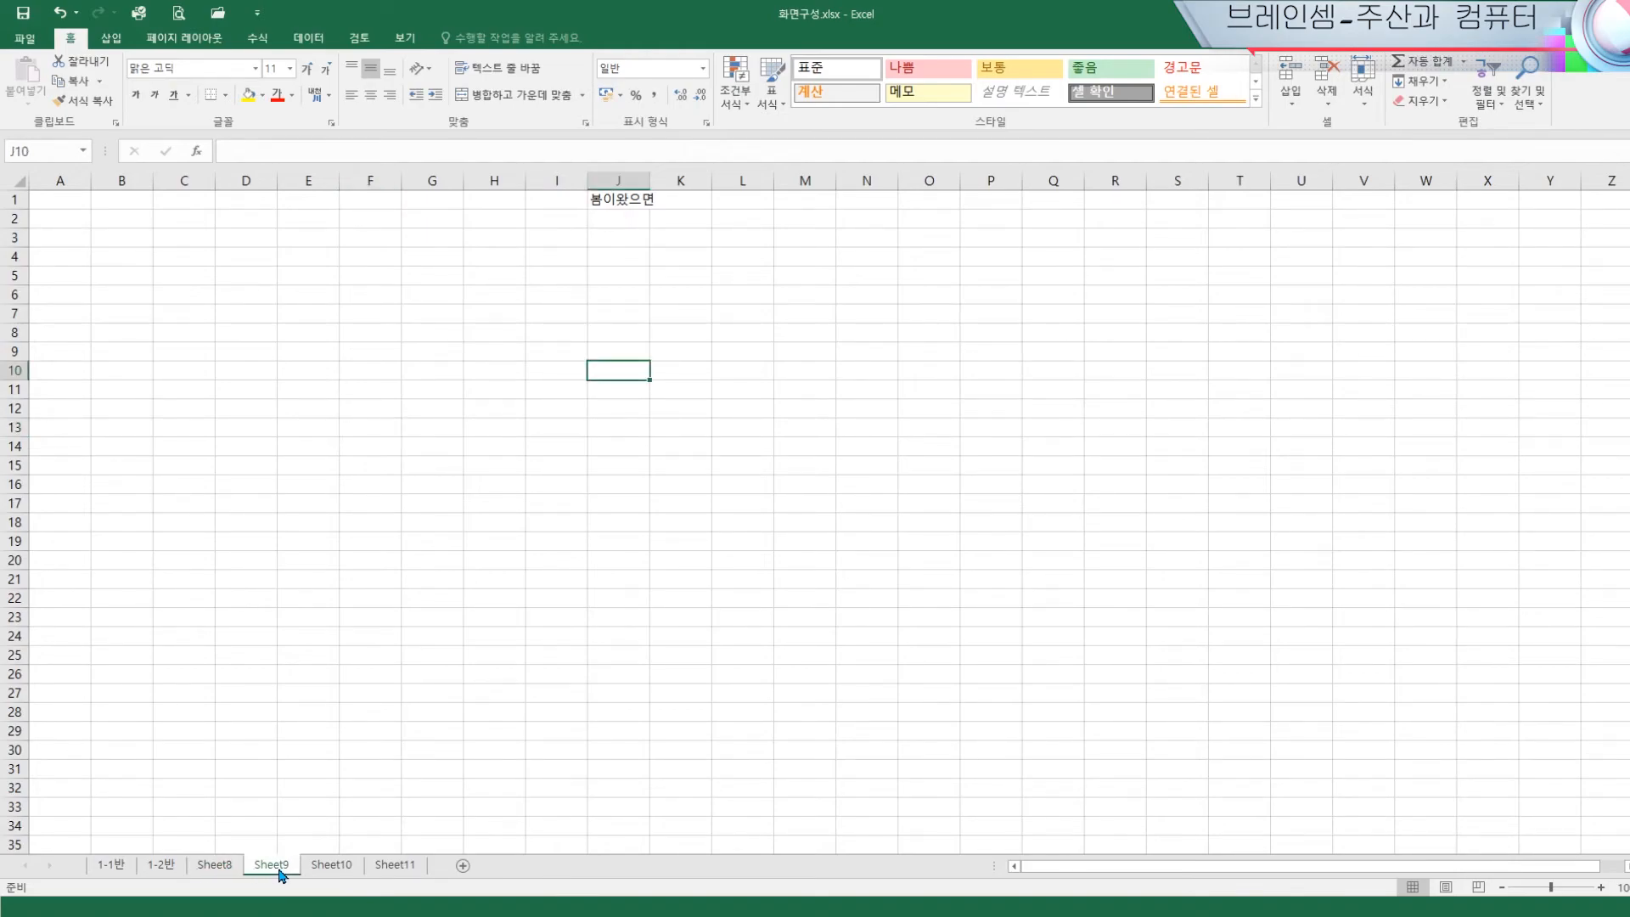
pyautogui.click(328, 869)
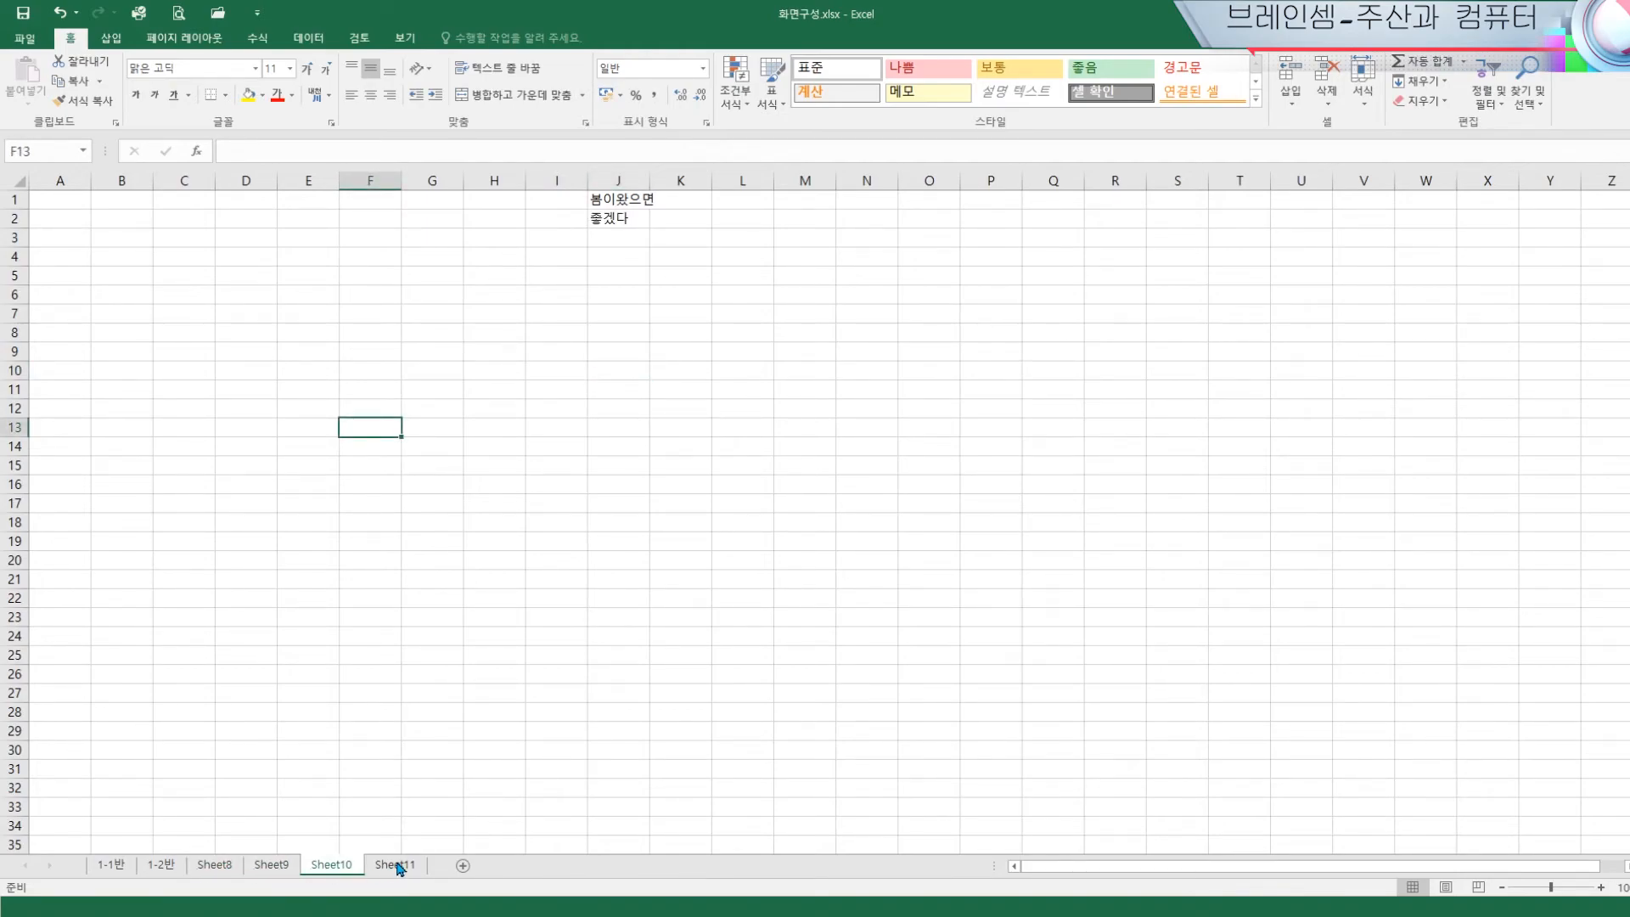
pyautogui.click(397, 868)
pyautogui.click(341, 870)
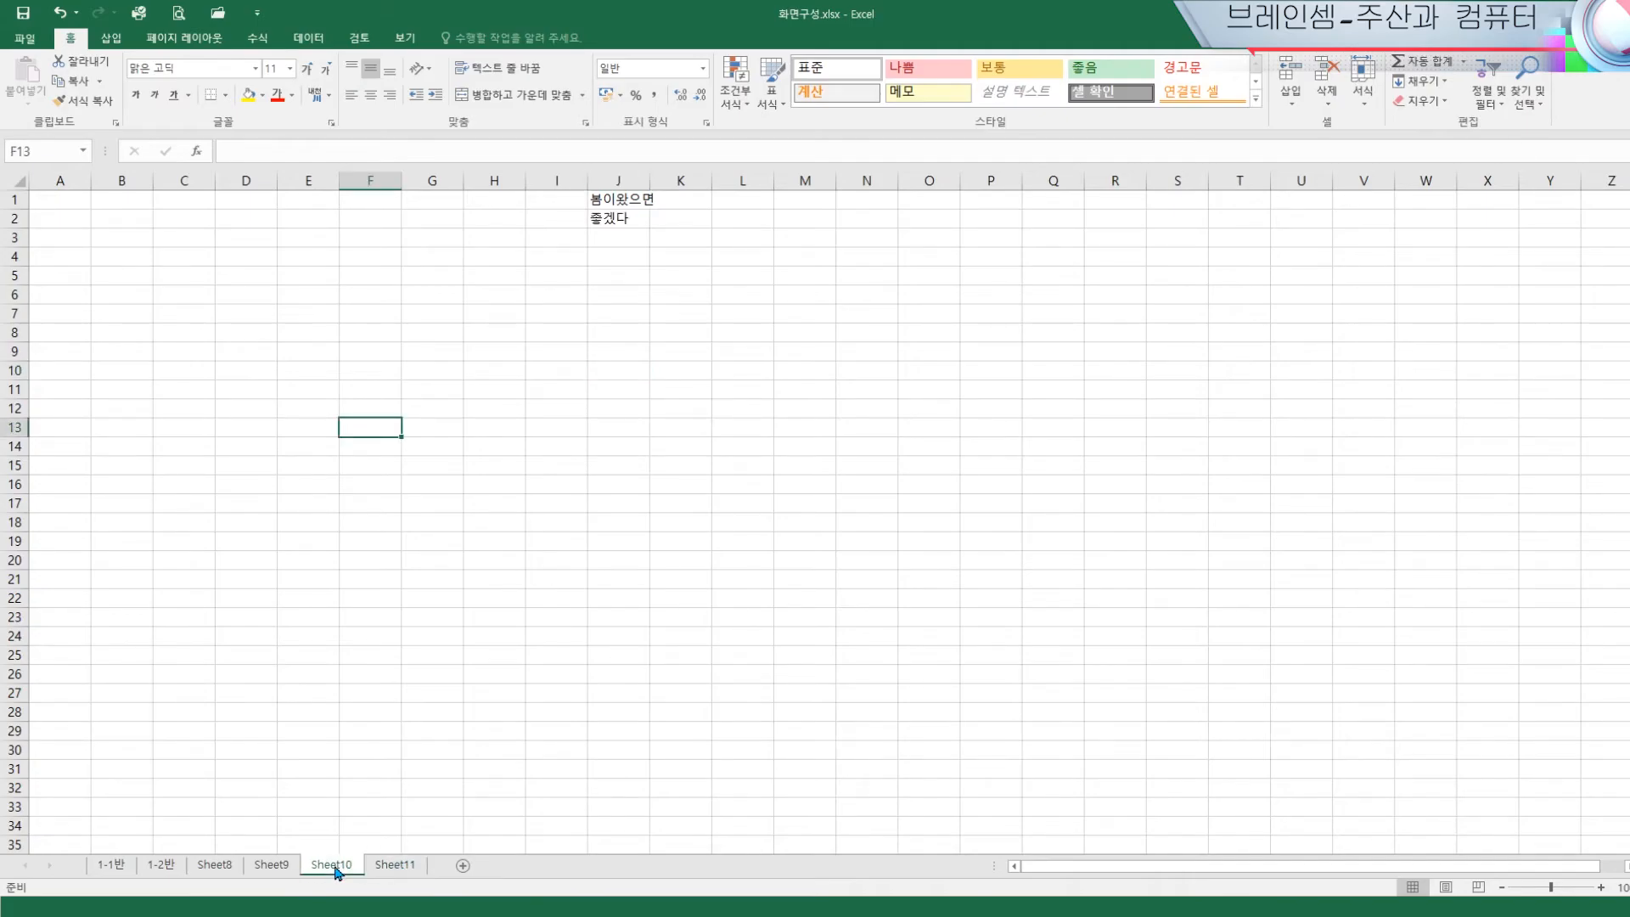
pyautogui.click(270, 872)
pyautogui.click(219, 870)
pyautogui.click(162, 867)
pyautogui.click(113, 868)
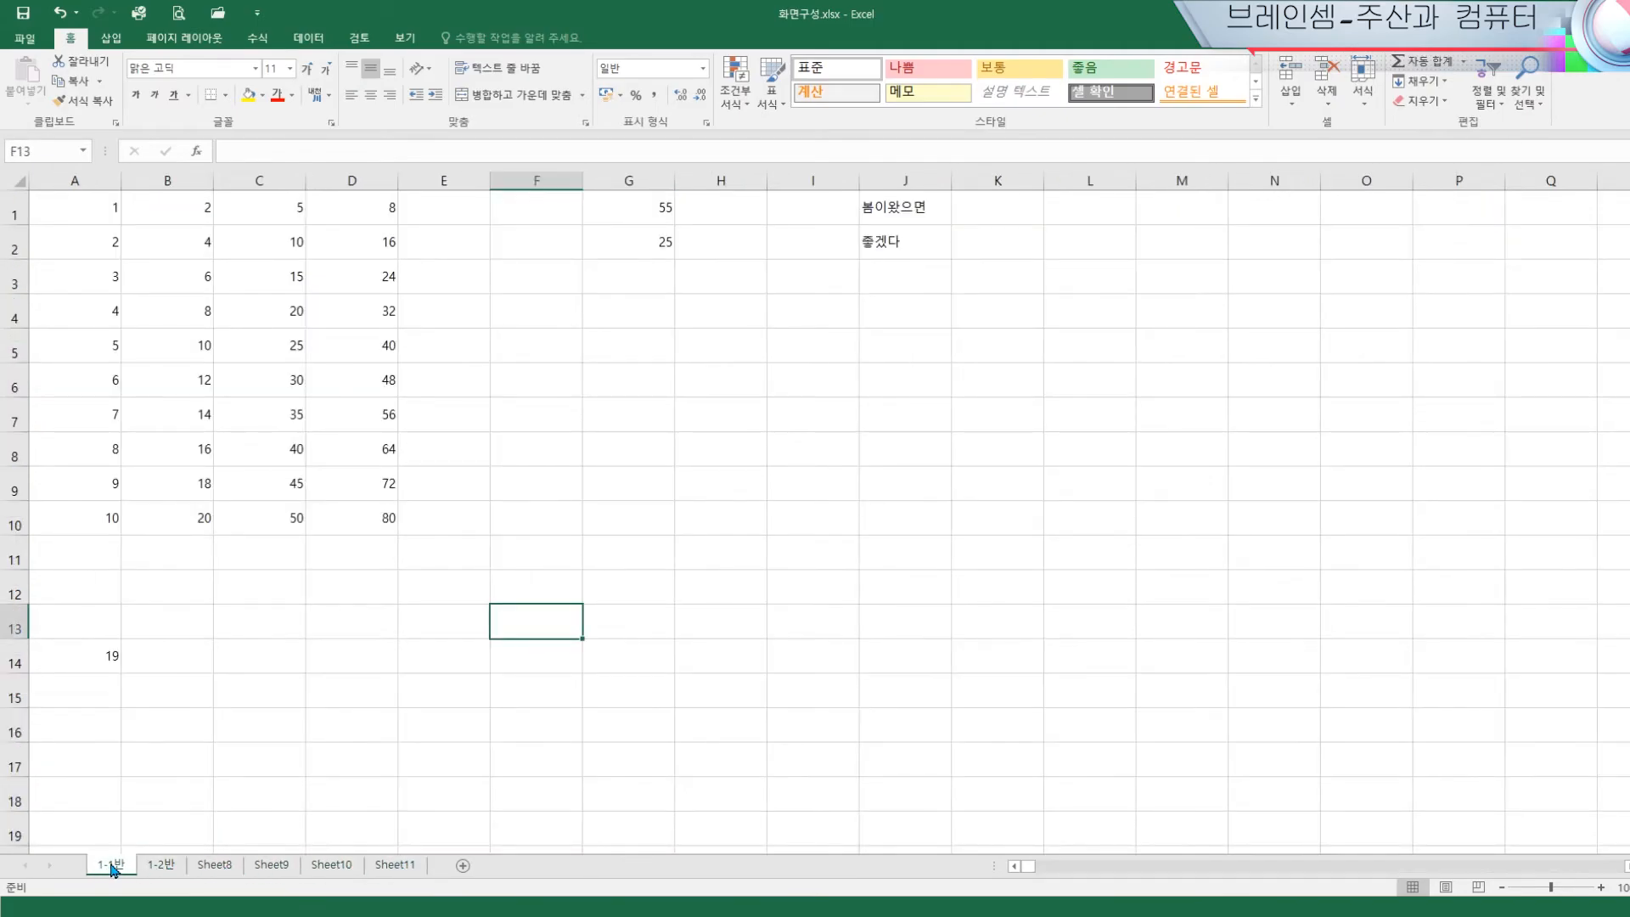
pyautogui.click(216, 768)
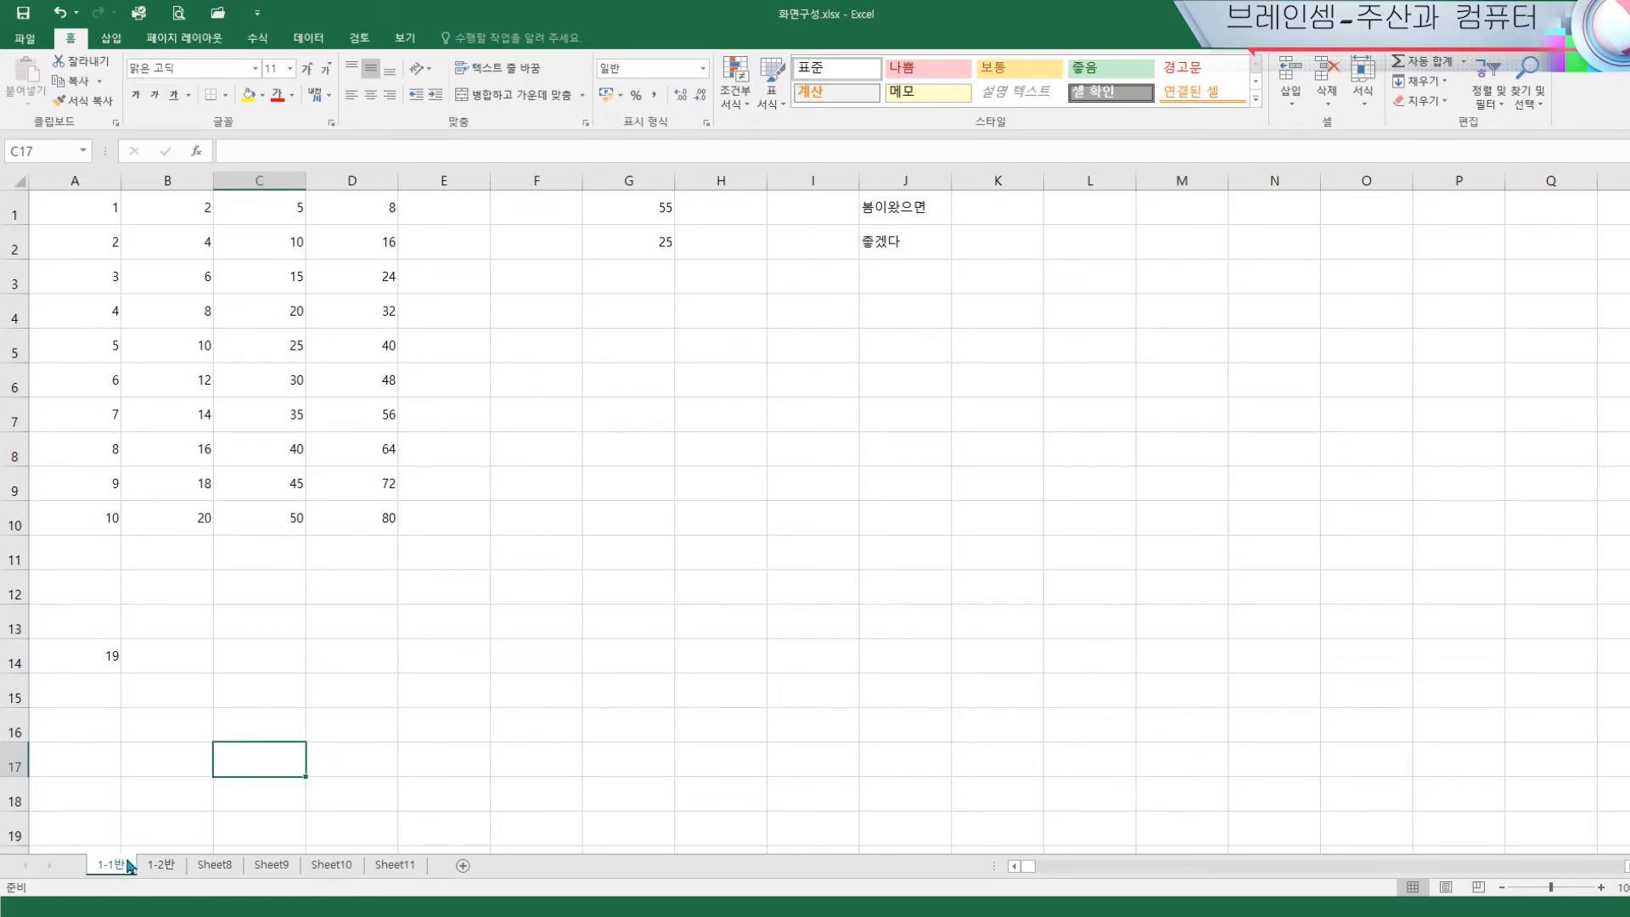
pyautogui.click(223, 867)
pyautogui.click(283, 869)
pyautogui.click(331, 869)
pyautogui.click(411, 871)
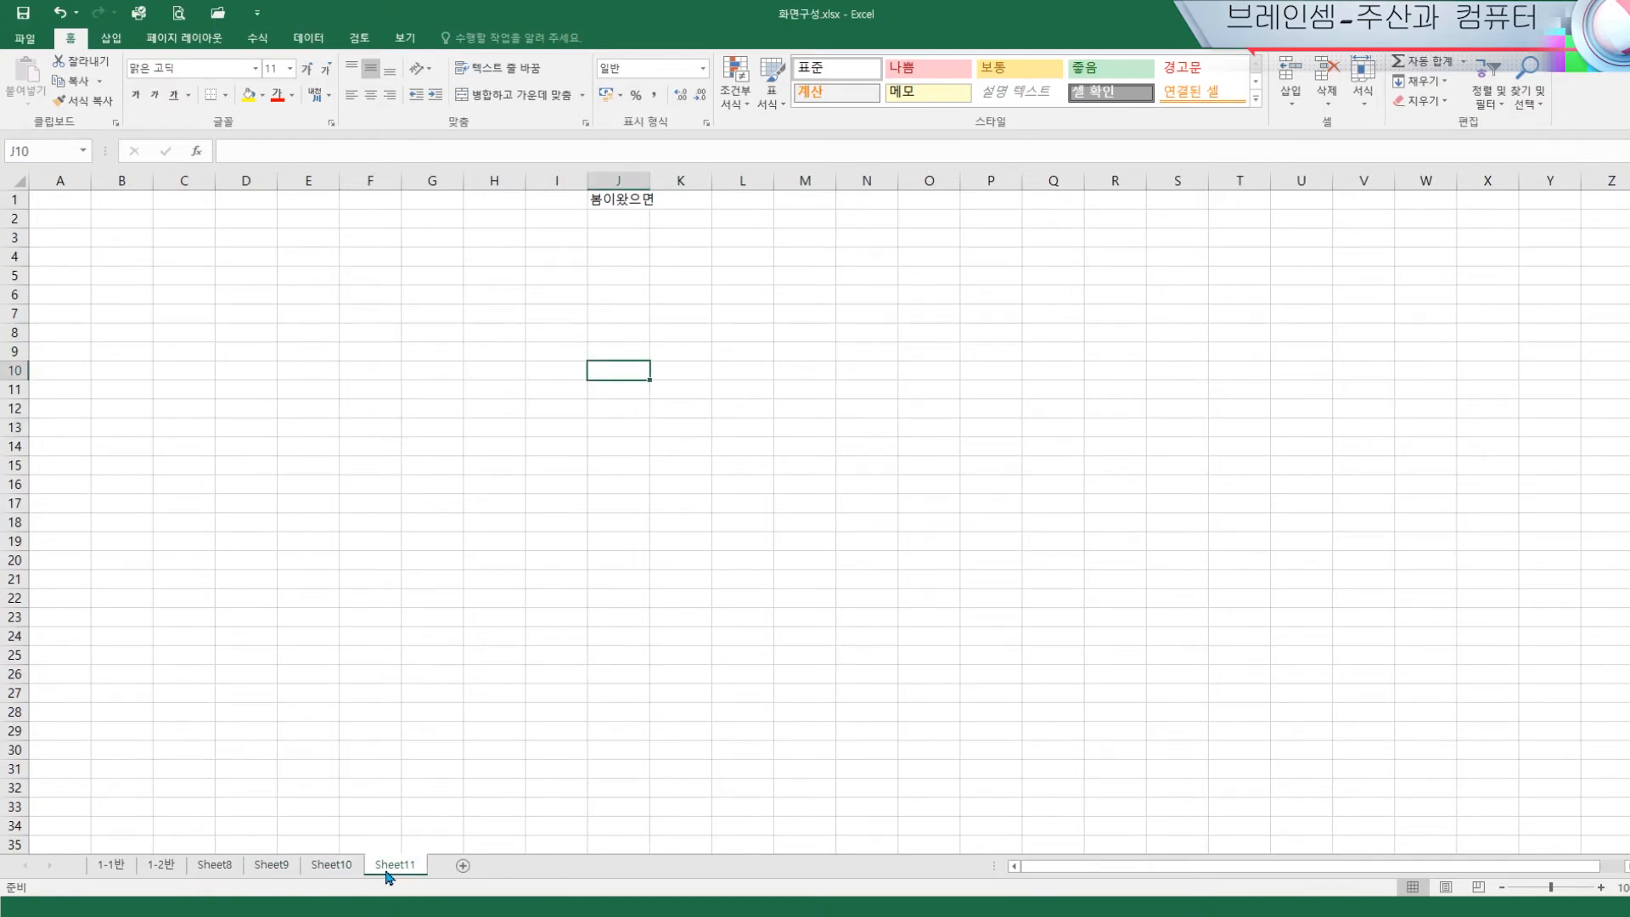
pyautogui.click(366, 789)
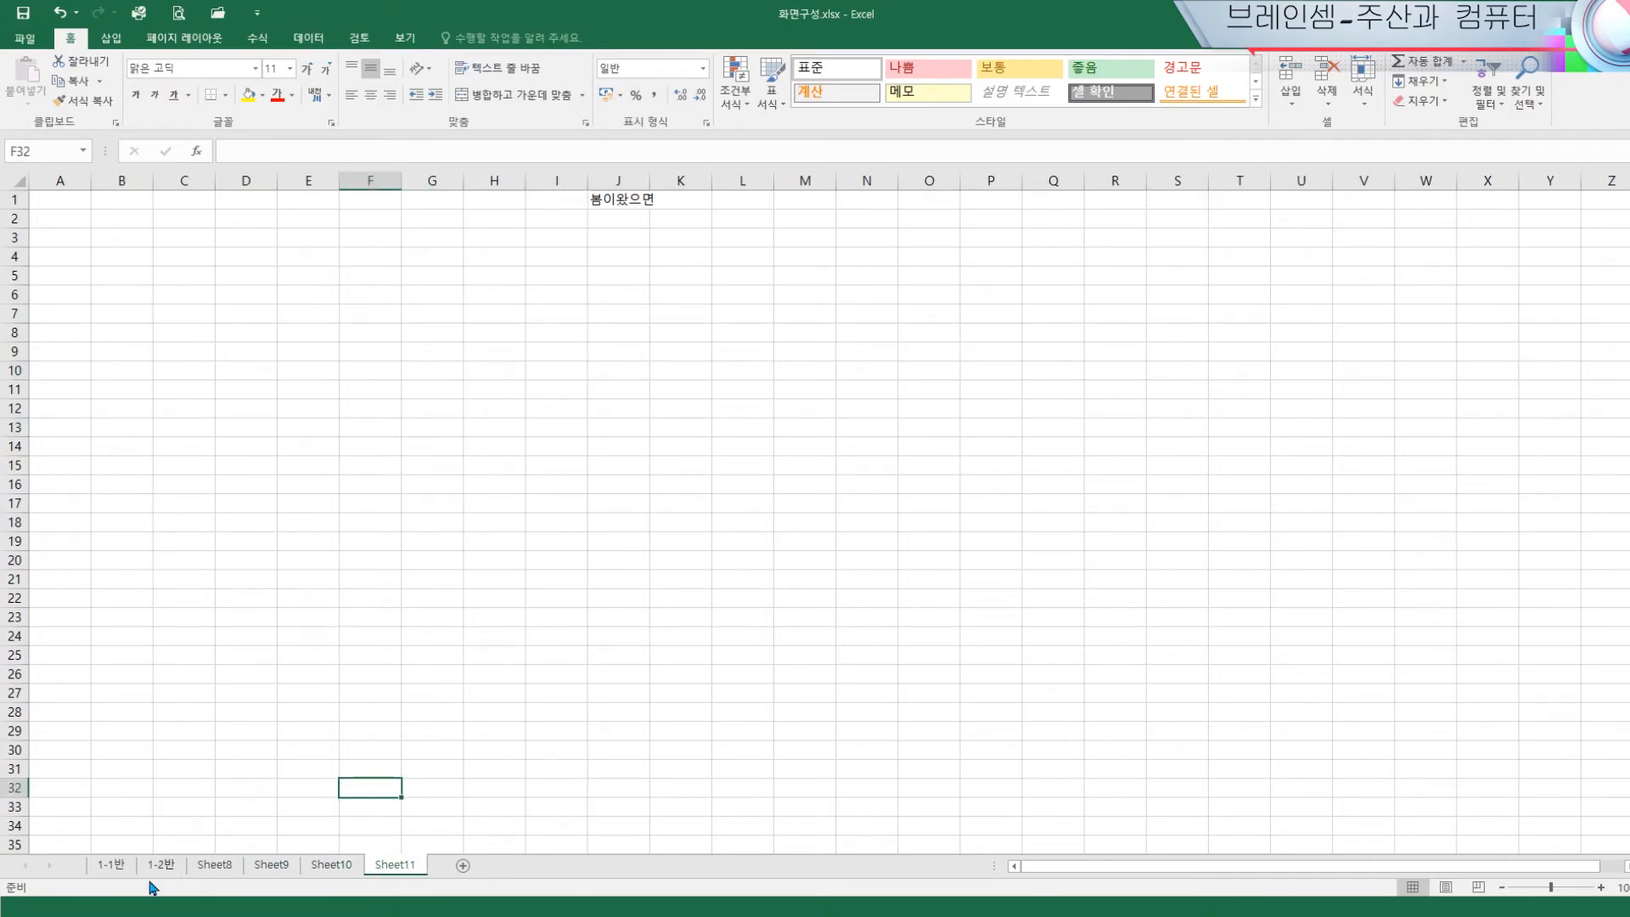
# Group the non-adjacent sheets 1-1반, Sheet8 and Sheet10 again
pyautogui.click(112, 866)
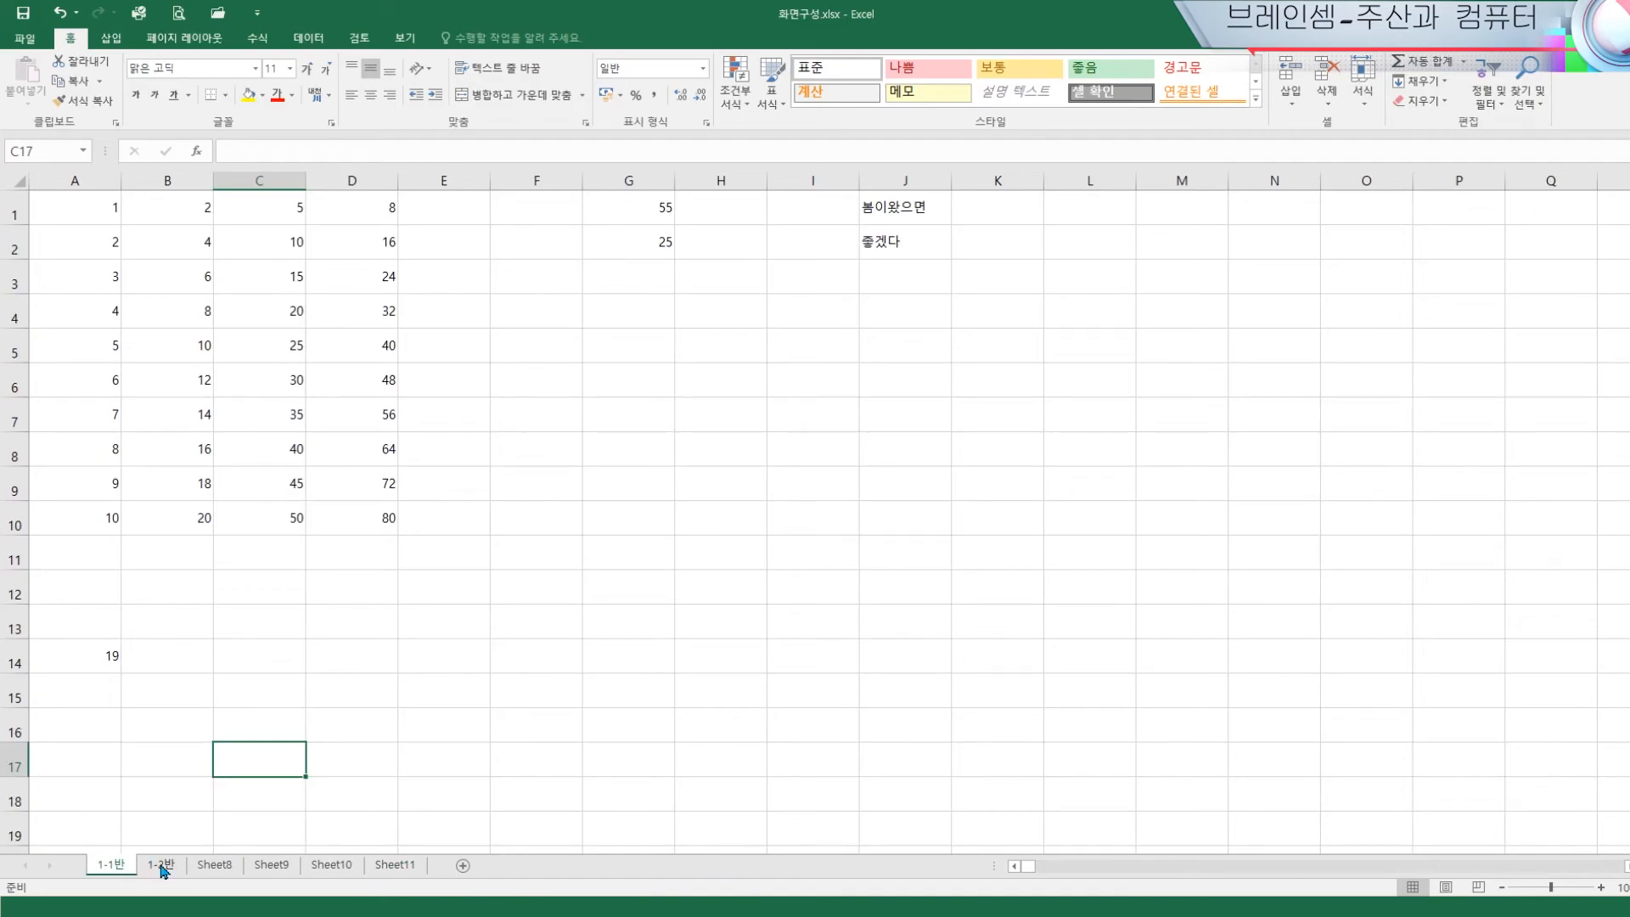
pyautogui.keyDown('ctrl'); pyautogui.click(218, 868); pyautogui.keyUp('ctrl')
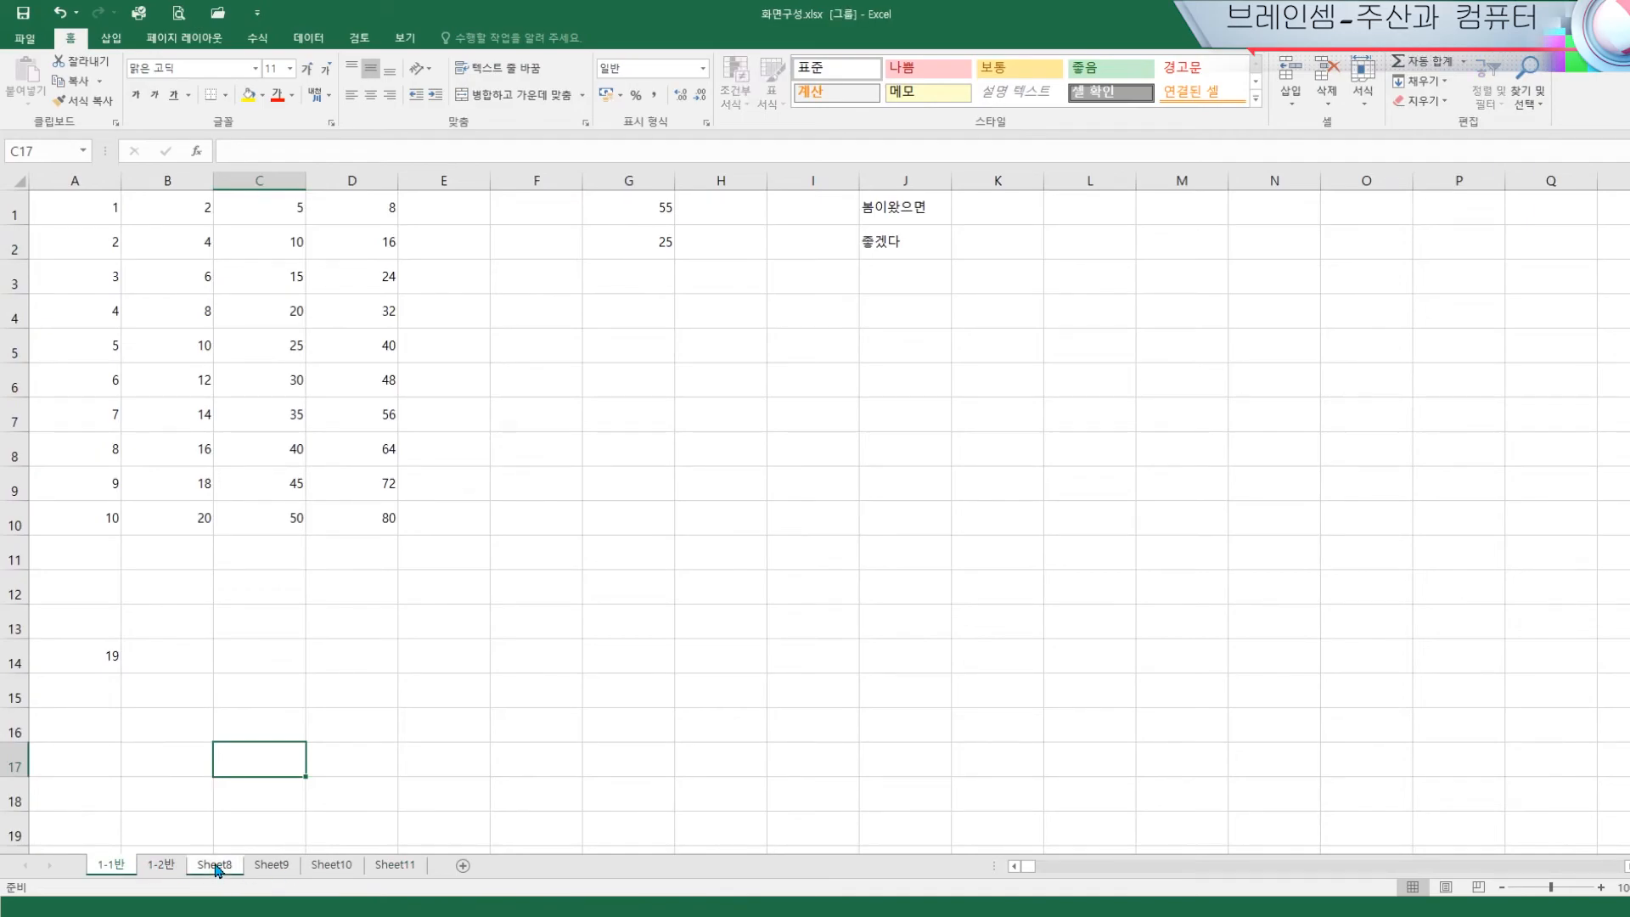
pyautogui.keyDown('ctrl'); pyautogui.click(333, 868); pyautogui.keyUp('ctrl')
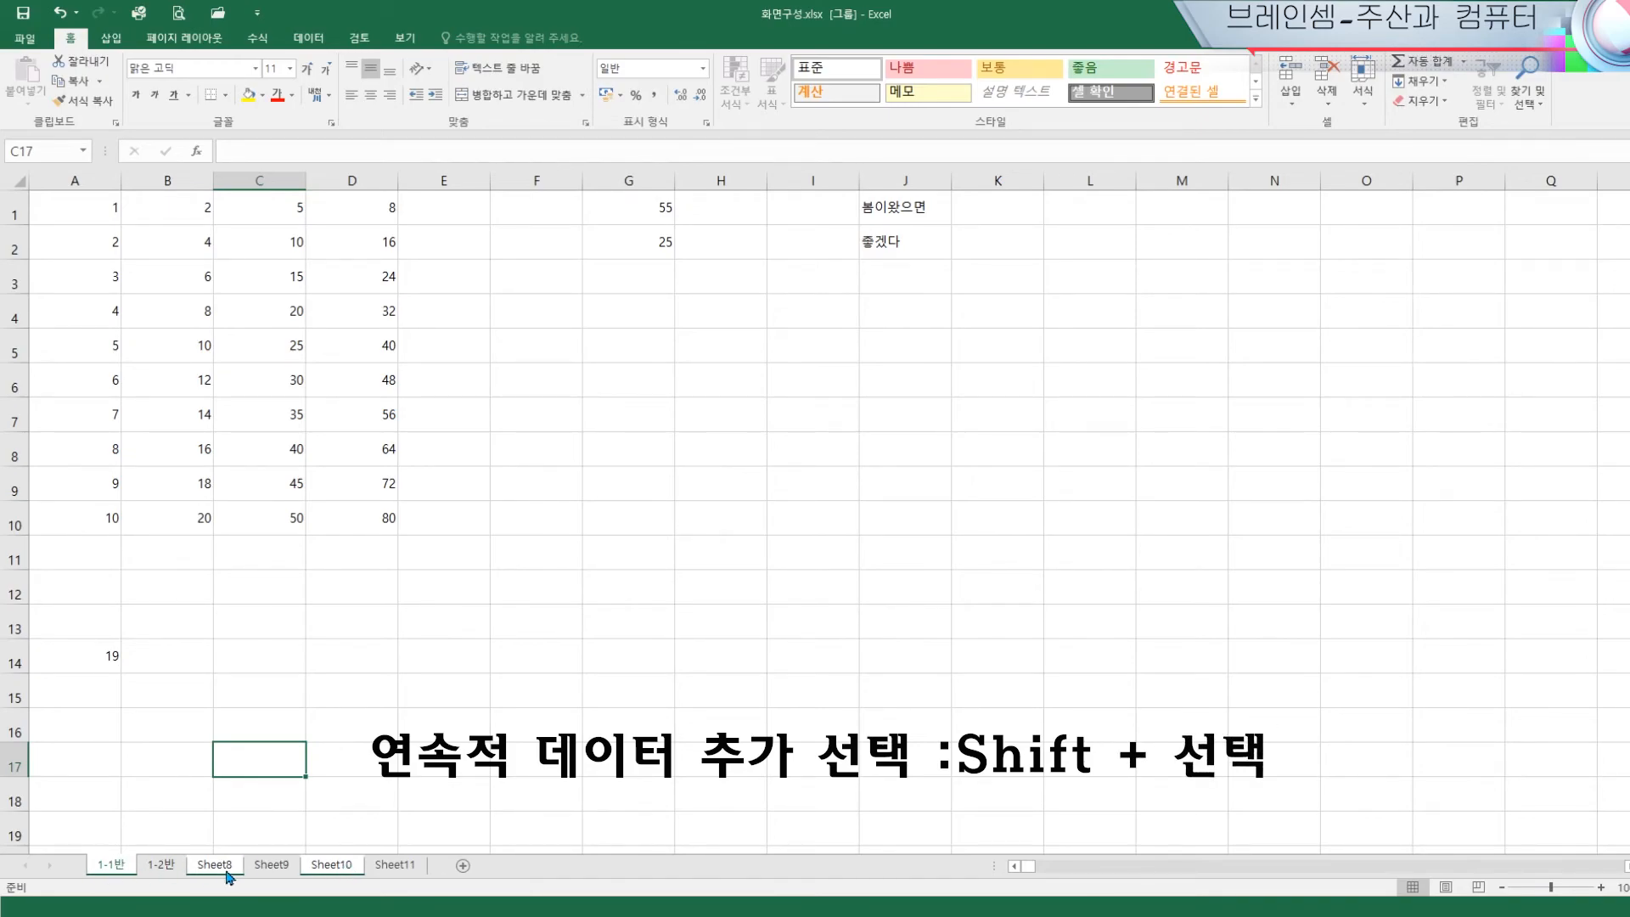
pyautogui.click(427, 790)
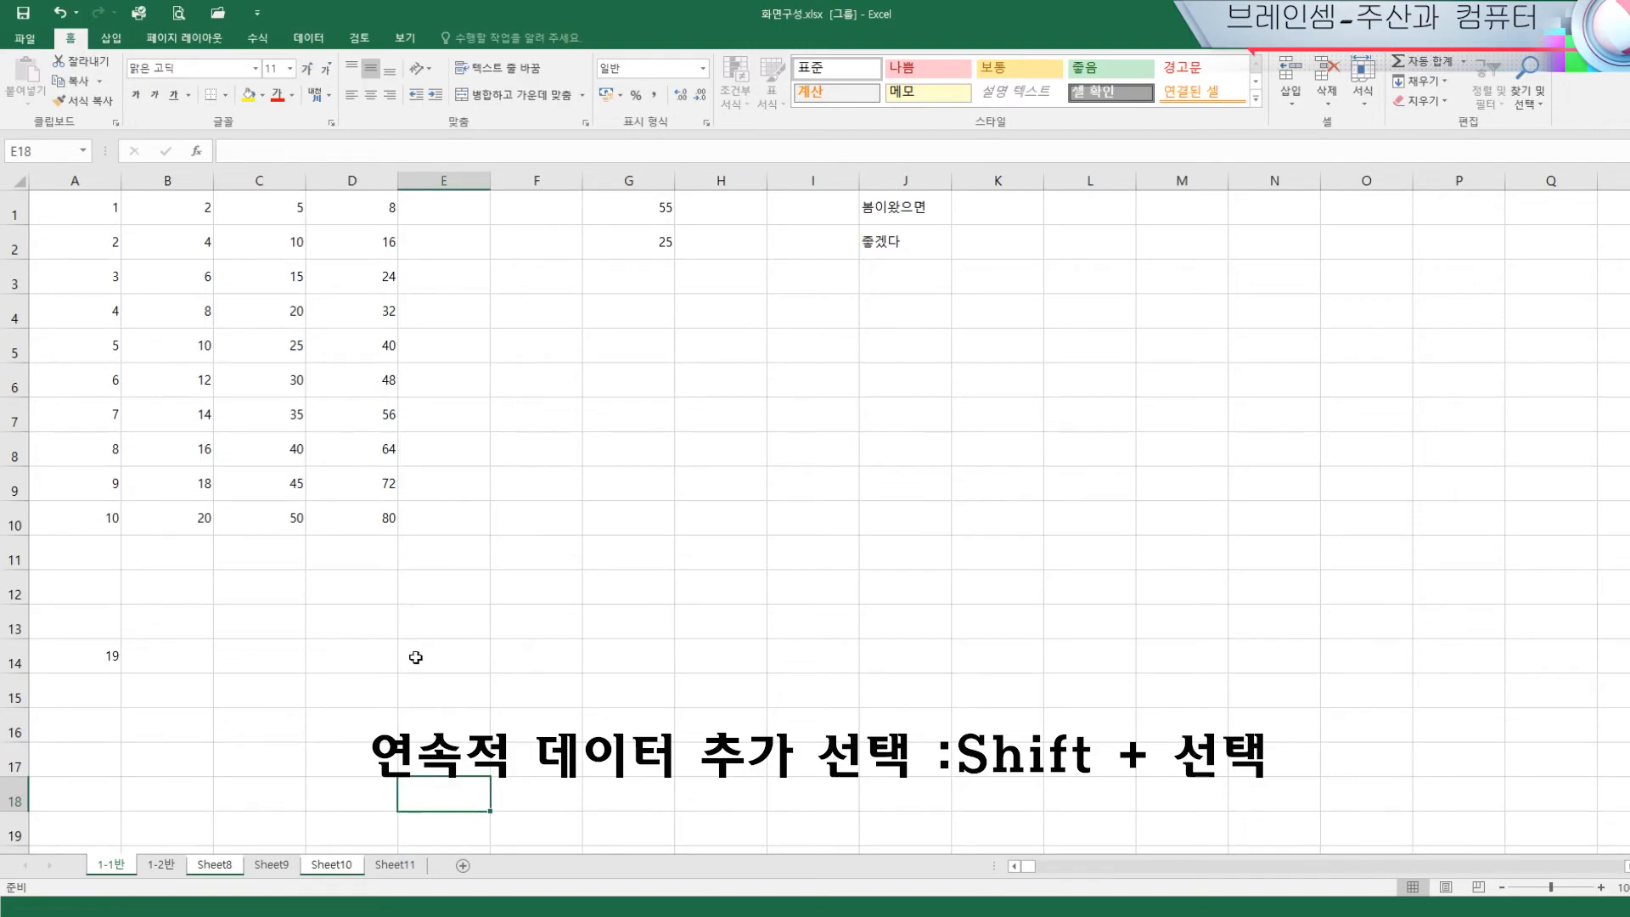
# Fill the separate ranges A1:A10, C1:C10, E1:E10 and G1:G10 with yellow on the grouped sheets
pyautogui.moveTo(77, 211); pyautogui.dragTo(75, 528)
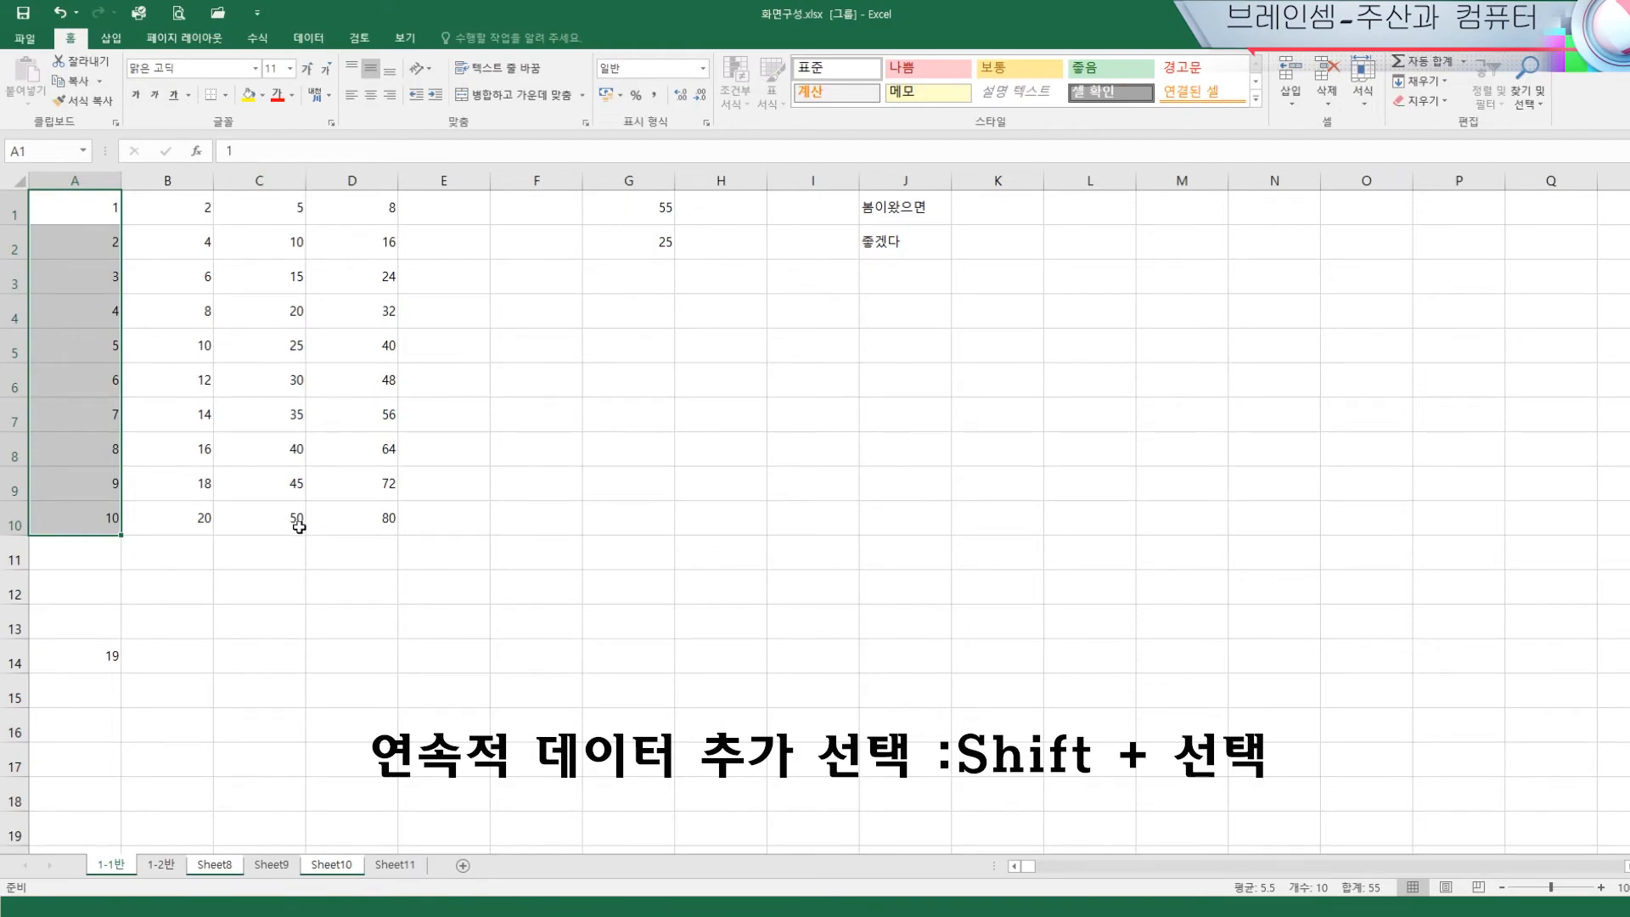
pyautogui.keyDown('ctrl'); pyautogui.click(277, 208); pyautogui.keyUp('ctrl')
pyautogui.moveTo(277, 209); pyautogui.dragTo(262, 508)
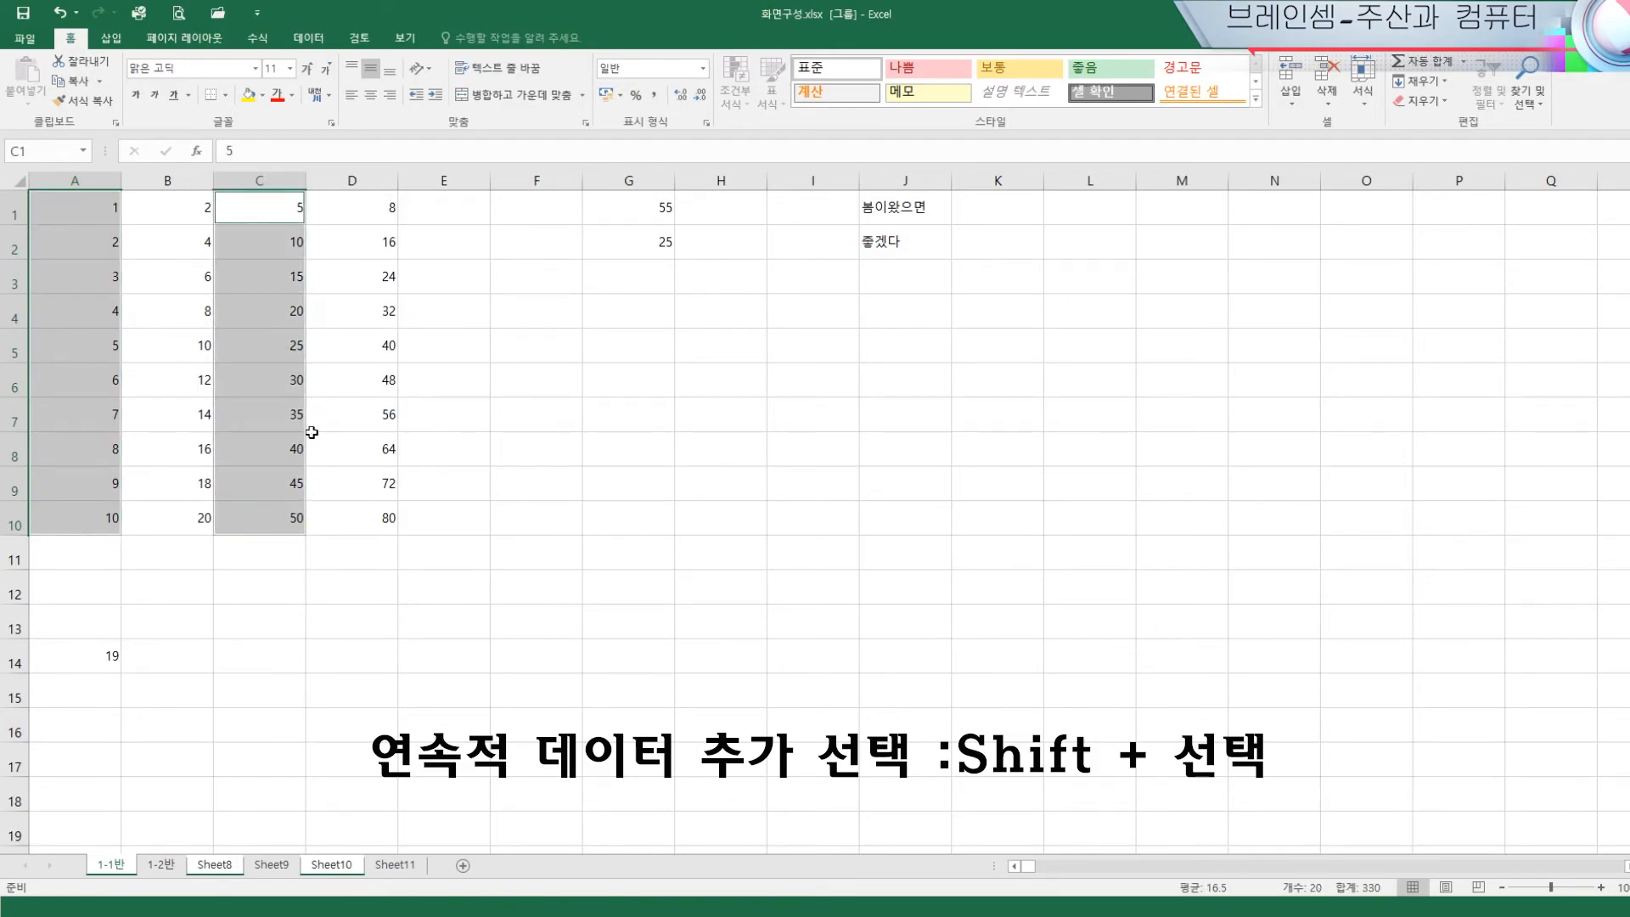
pyautogui.moveTo(456, 207); pyautogui.dragTo(458, 517)
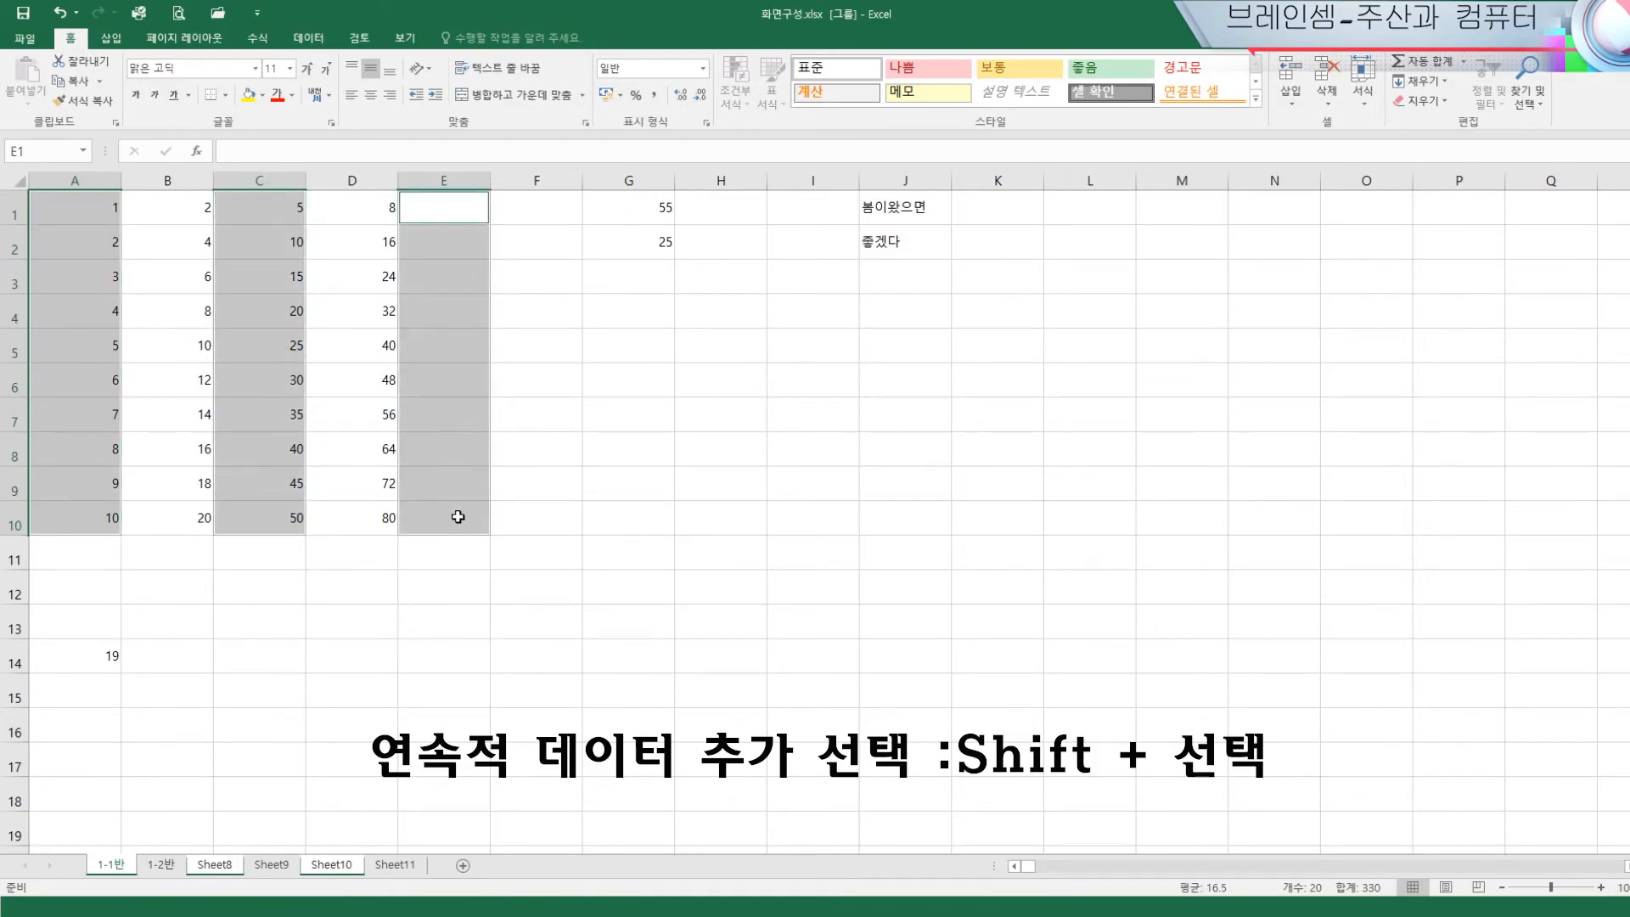
pyautogui.moveTo(620, 209); pyautogui.dragTo(617, 508)
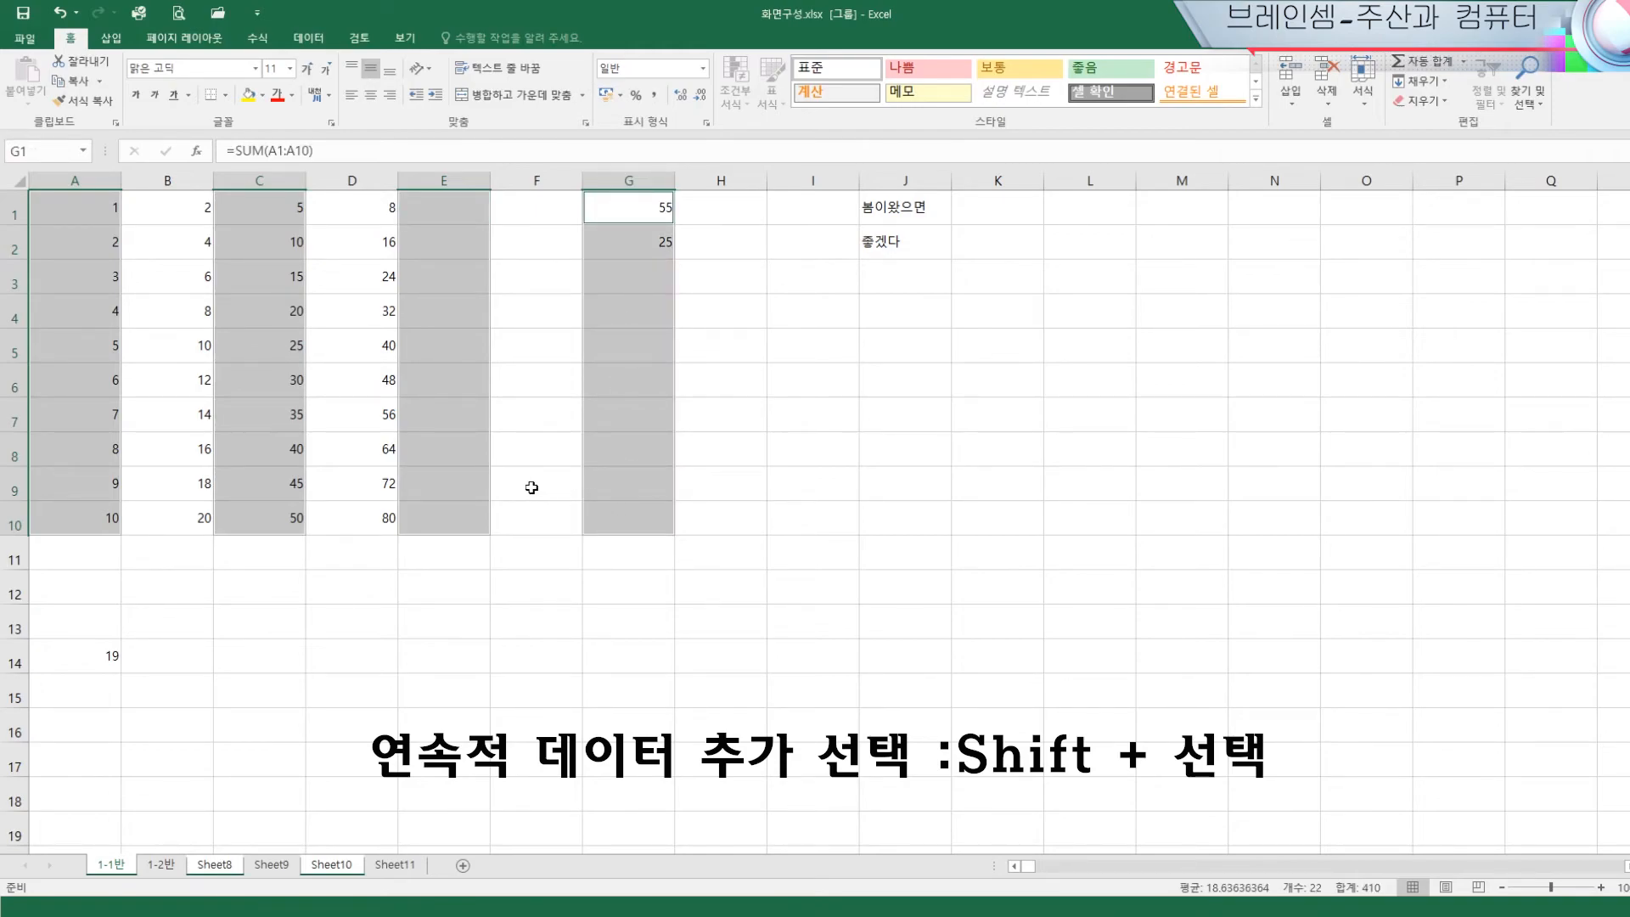
pyautogui.click(248, 95)
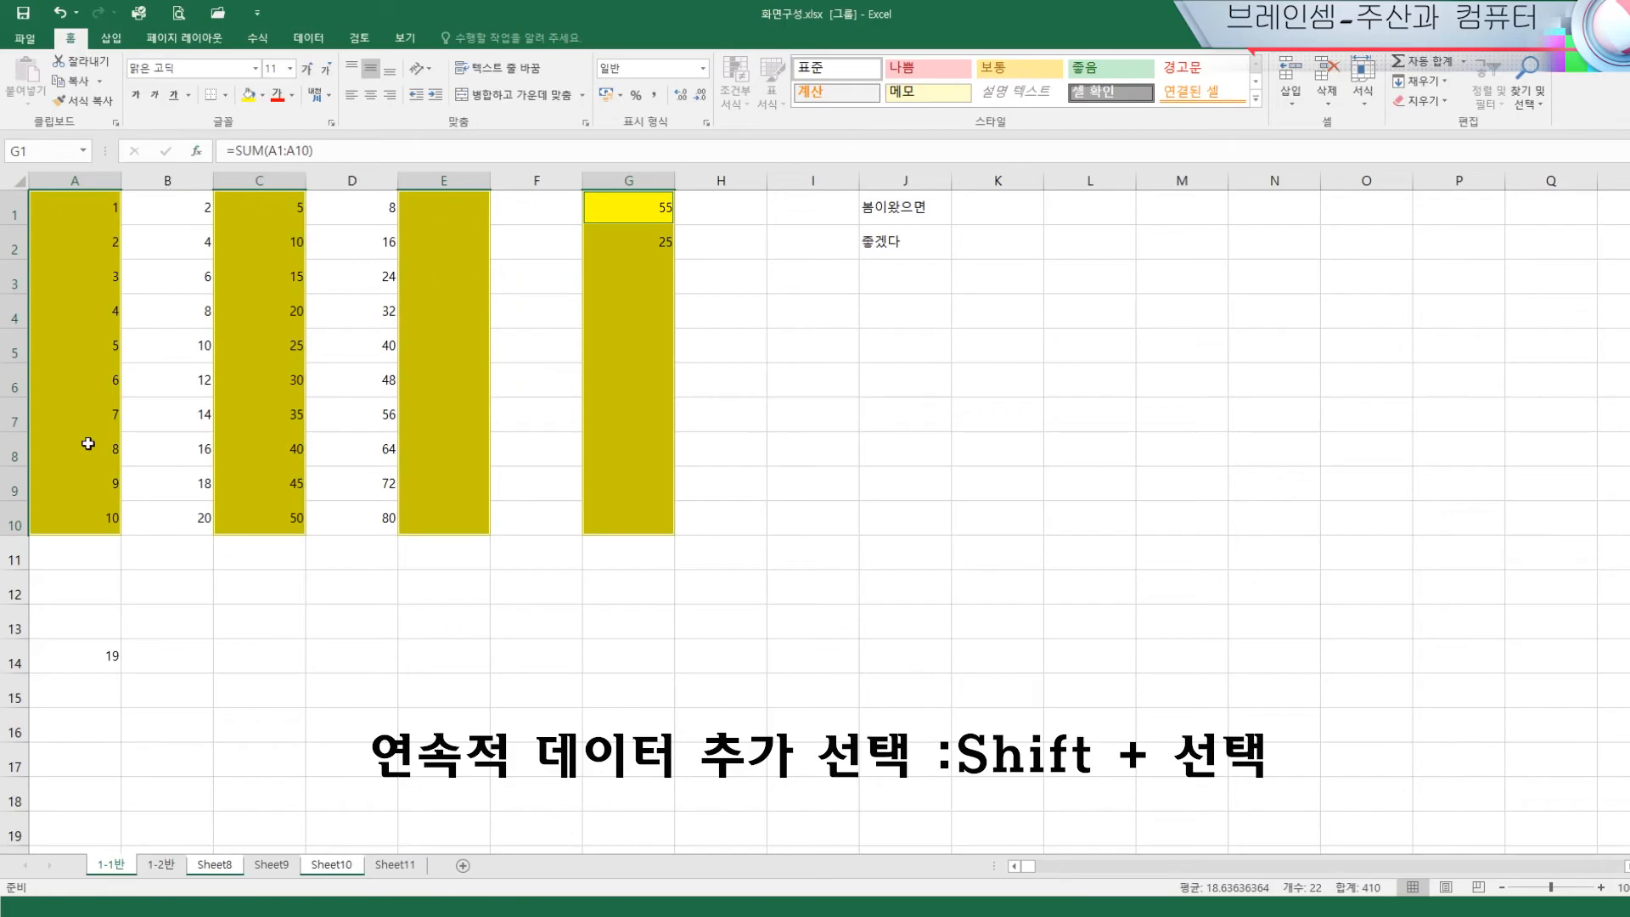
pyautogui.click(279, 666)
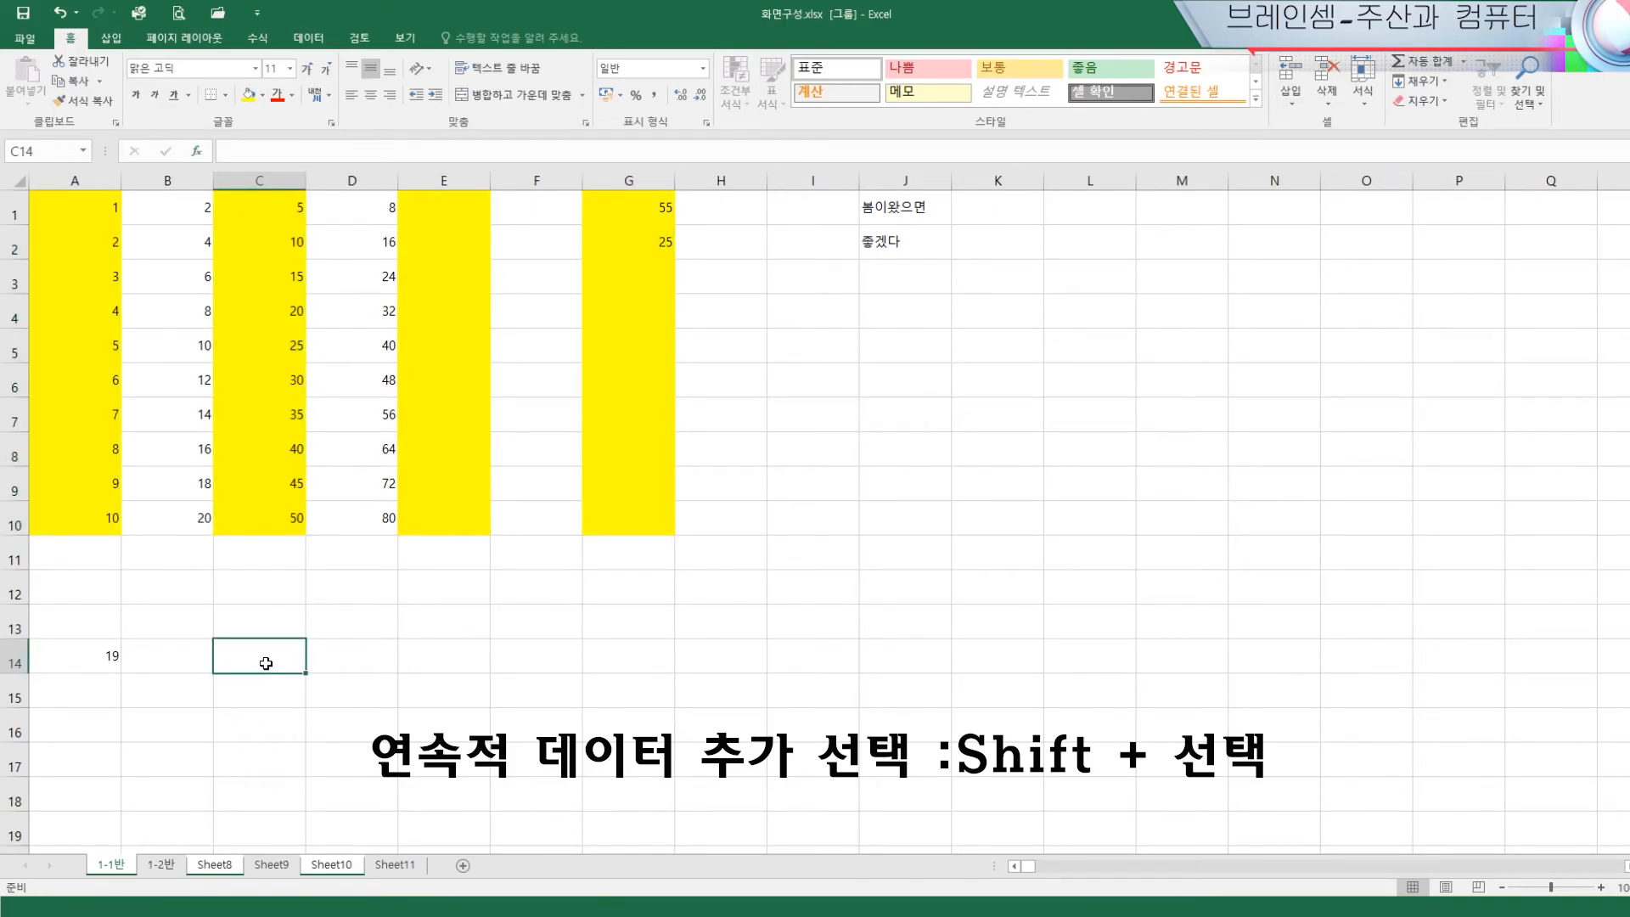
# Select A1:A10, extend it to the continuous range A1:C10, and release the selection
pyautogui.moveTo(80, 208); pyautogui.dragTo(78, 518)
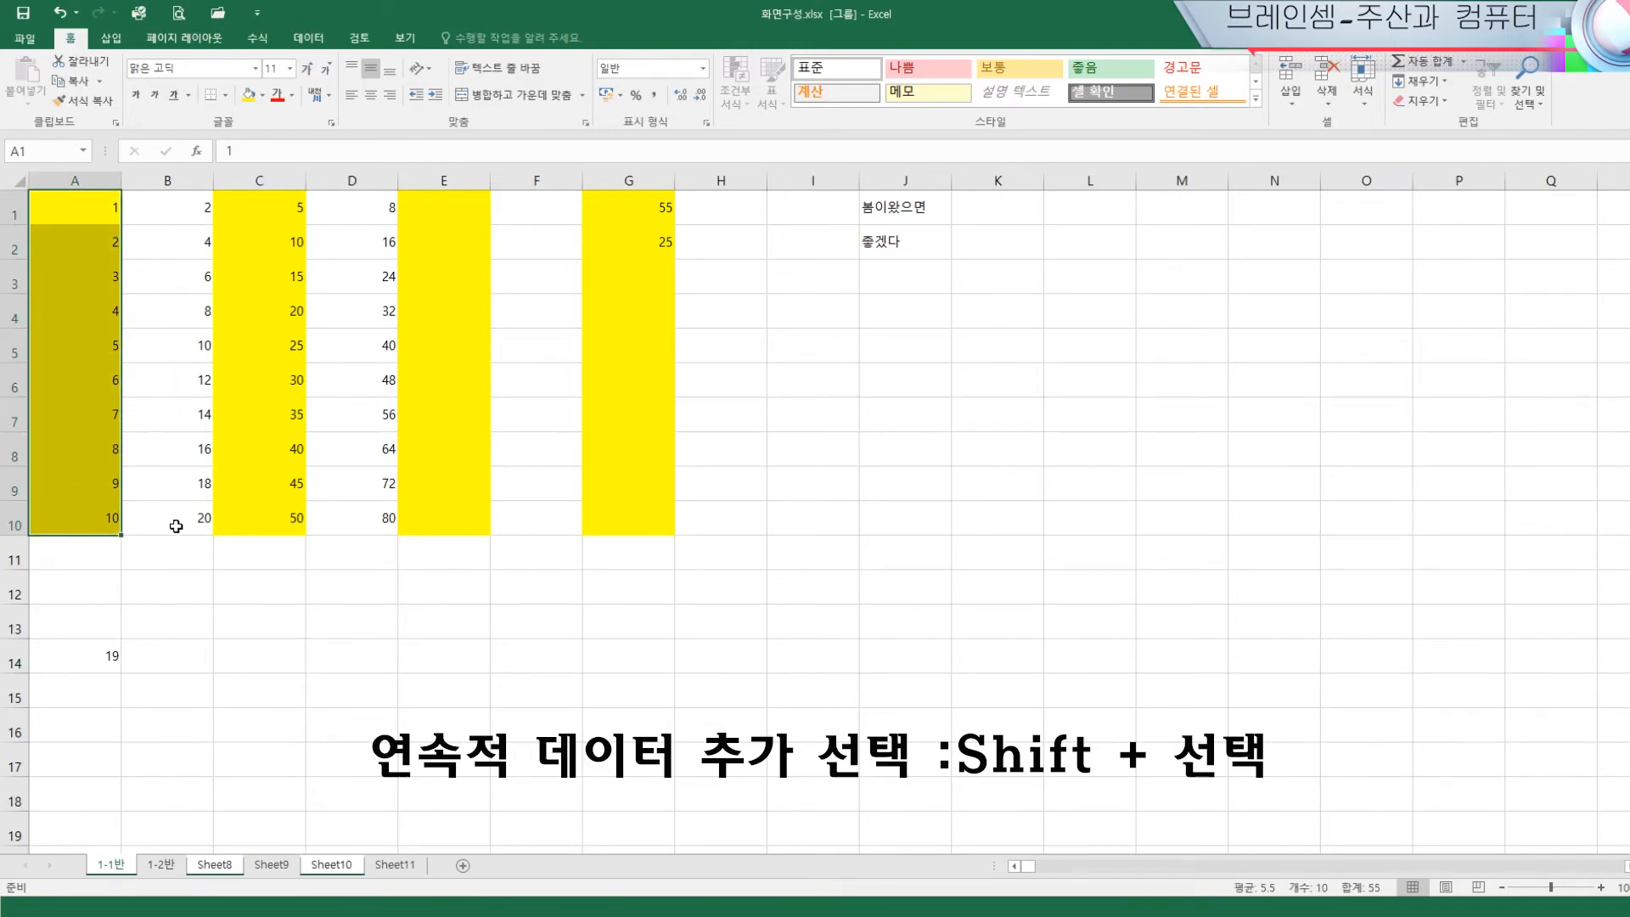
pyautogui.keyDown('shift'); pyautogui.moveTo(272, 204); pyautogui.dragTo(265, 506); pyautogui.keyUp('shift')
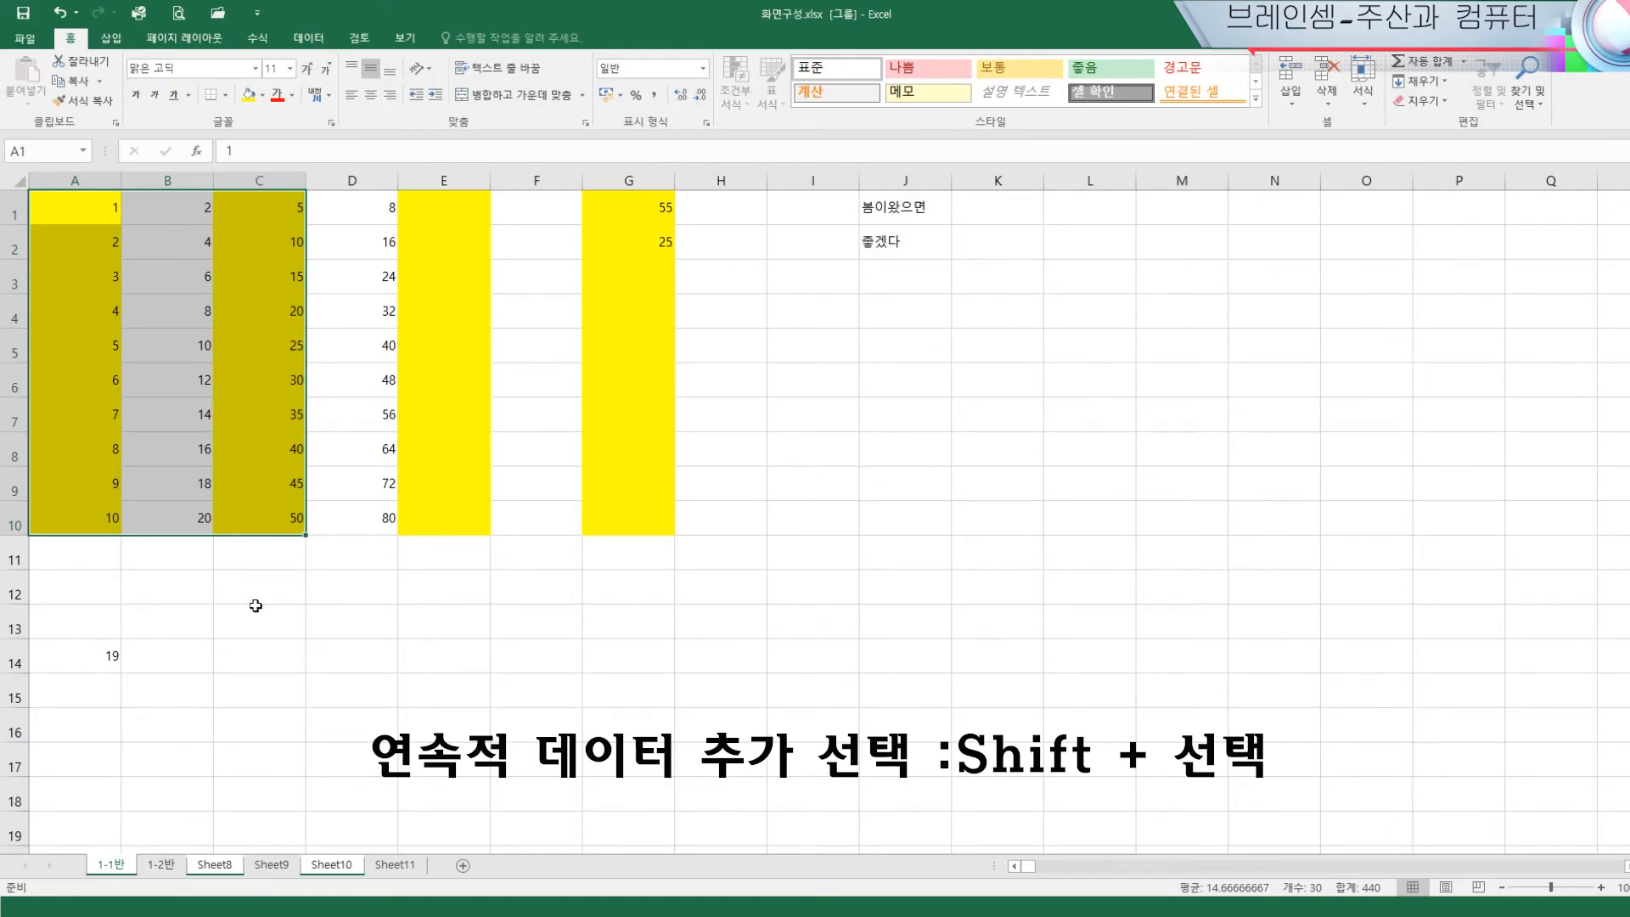
pyautogui.click(256, 608)
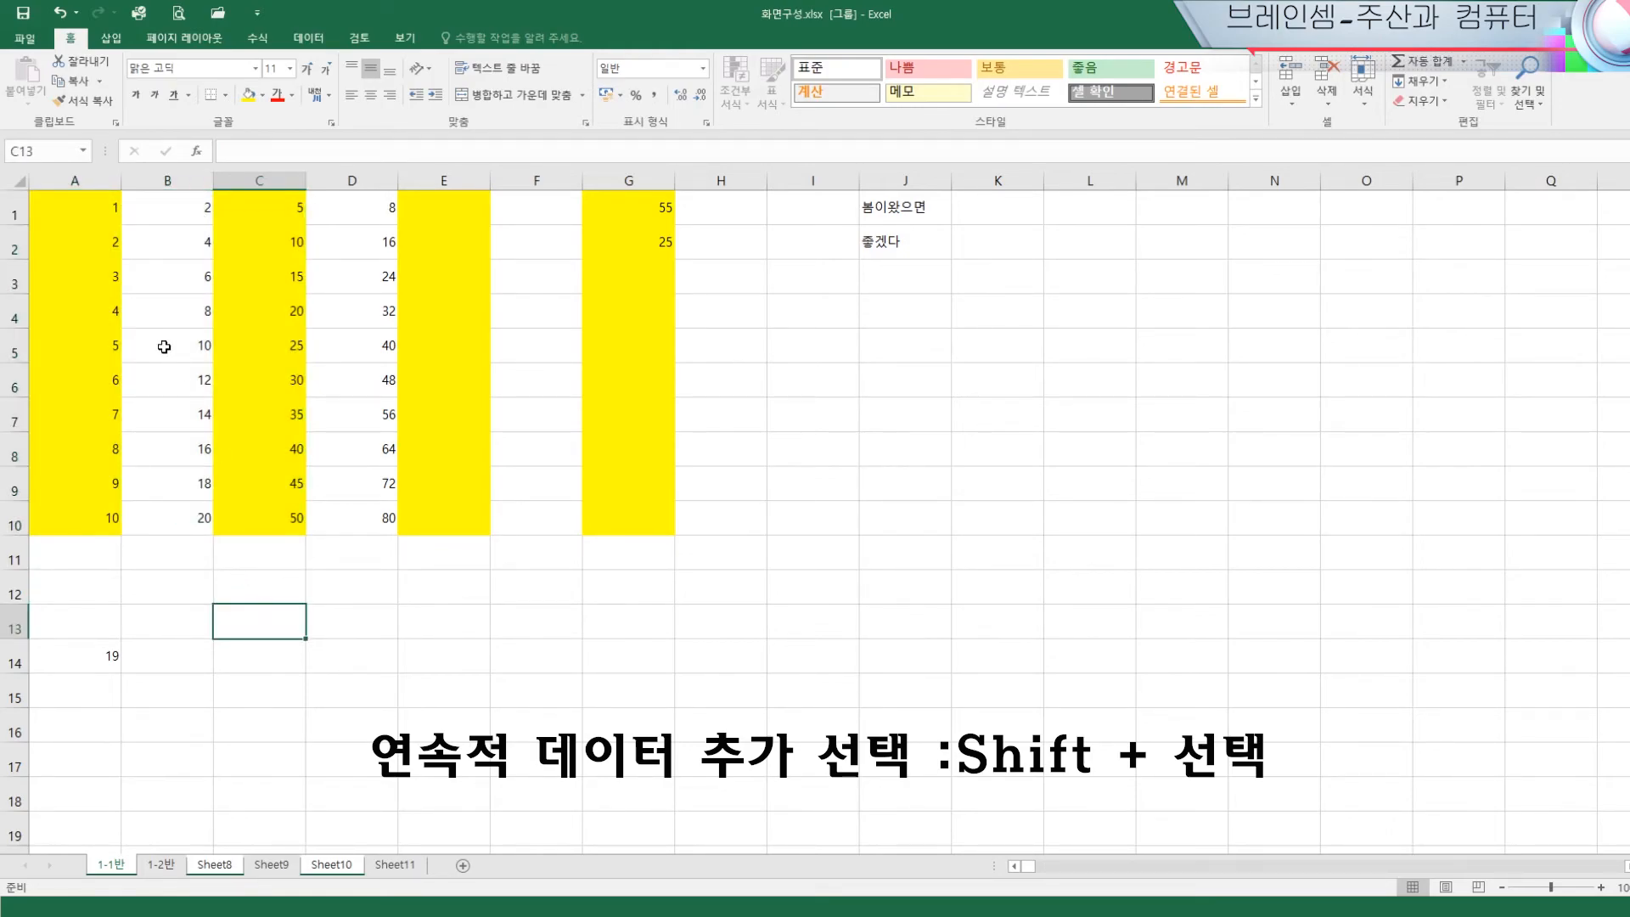
# Select the continuous range A1:G10 several times, by extending from A1 and as one block, releasing it each time
pyautogui.click(105, 214)
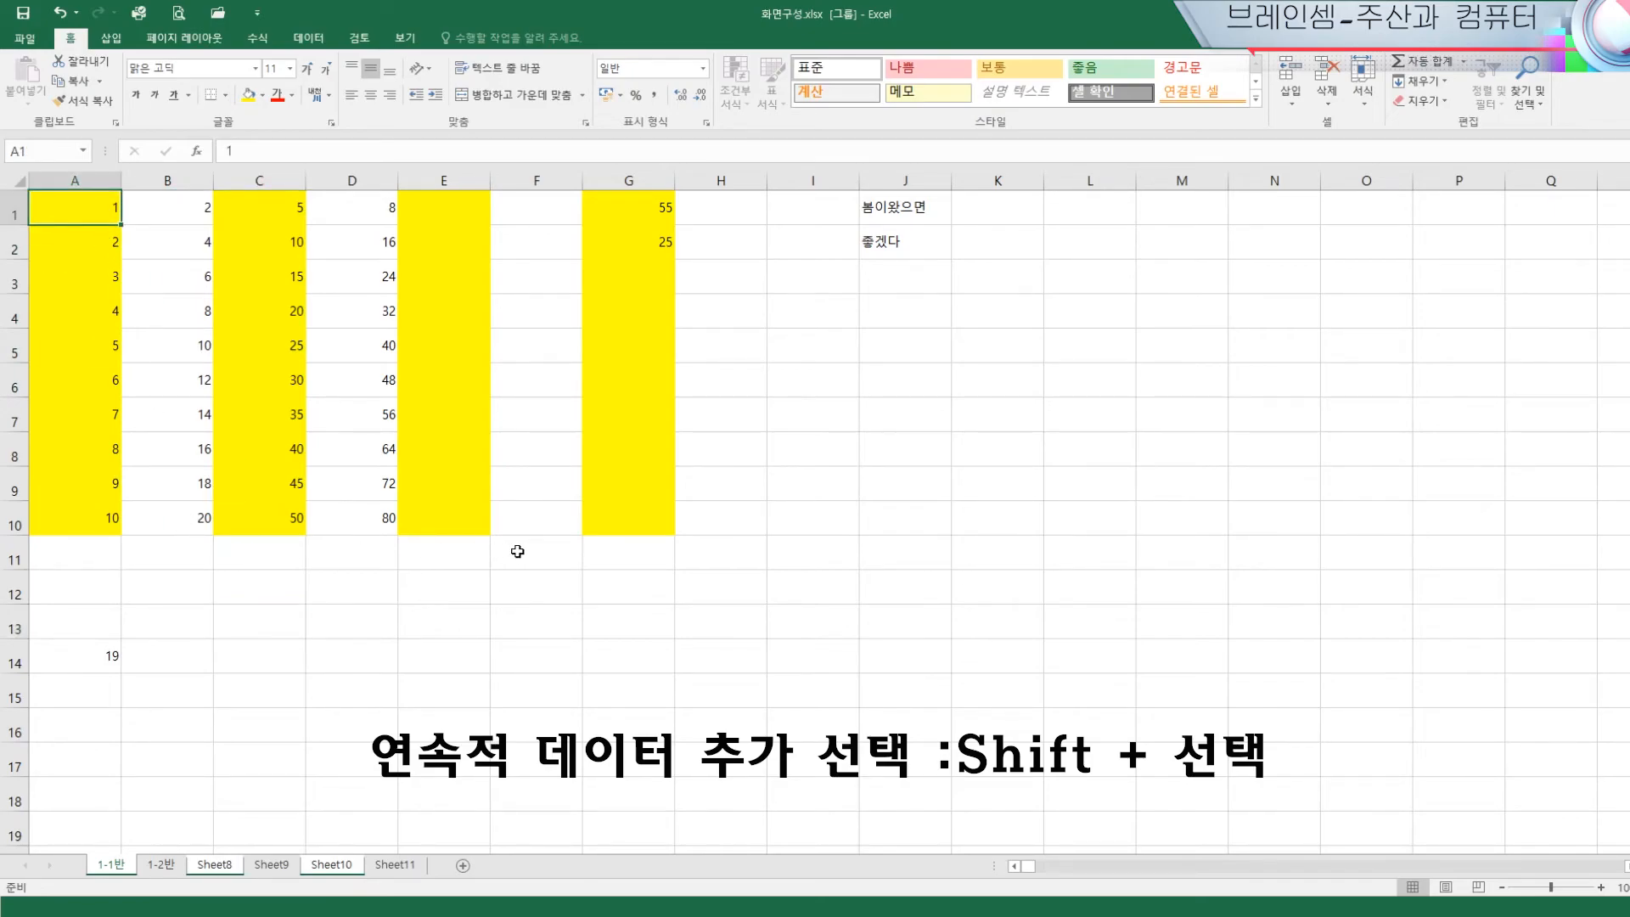
pyautogui.keyDown('shift'); pyautogui.click(642, 525); pyautogui.keyUp('shift')
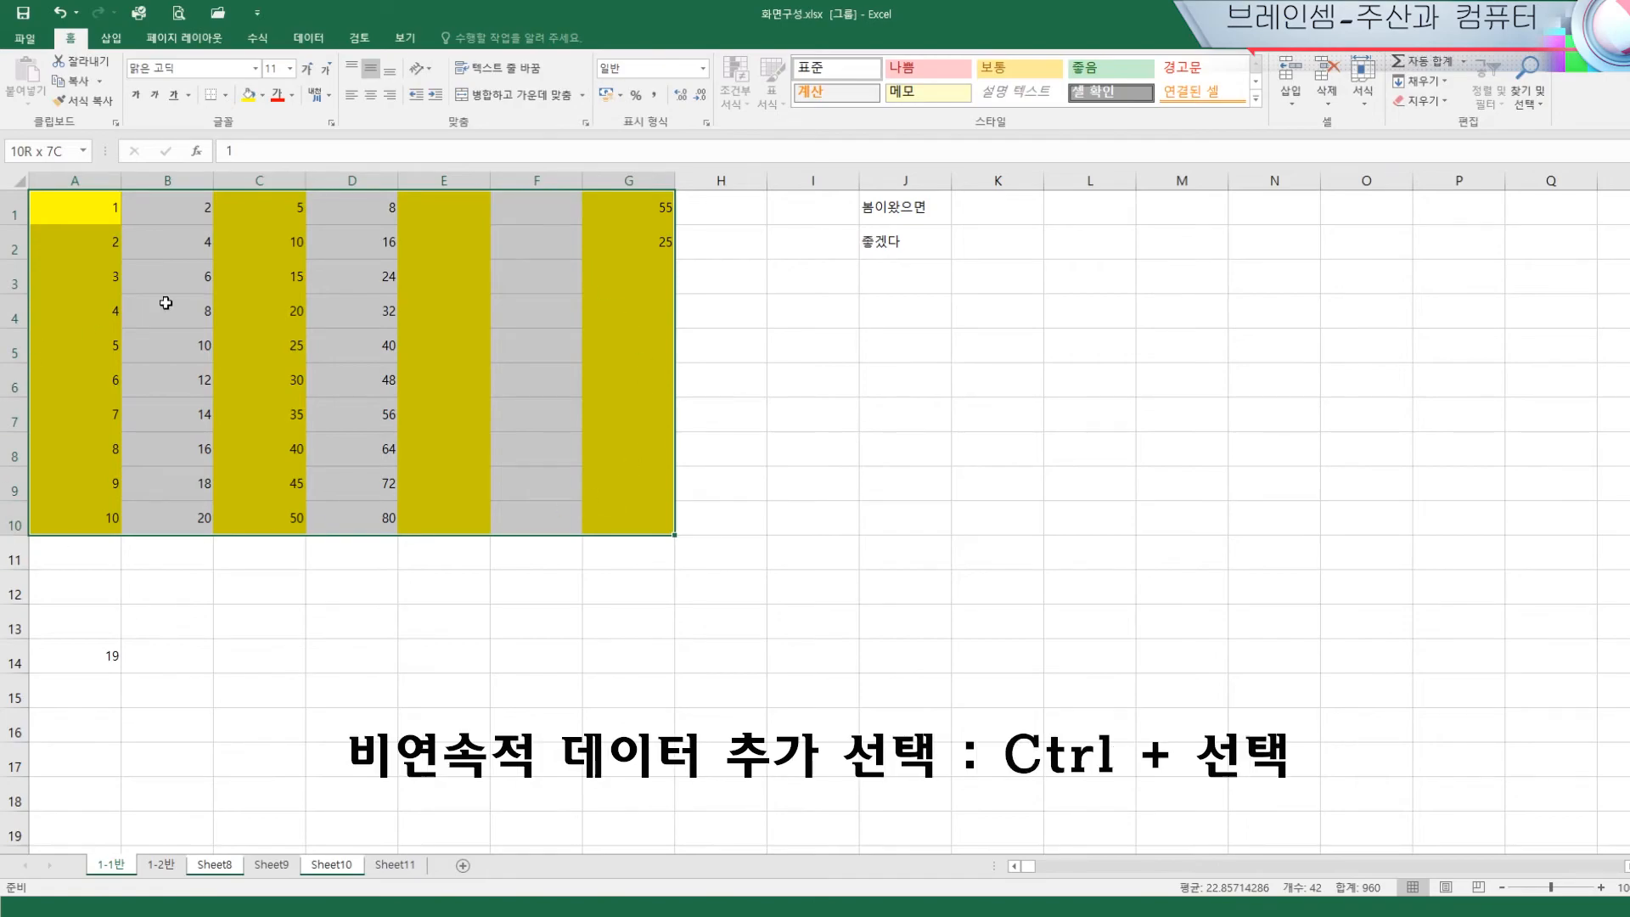
pyautogui.click(371, 616)
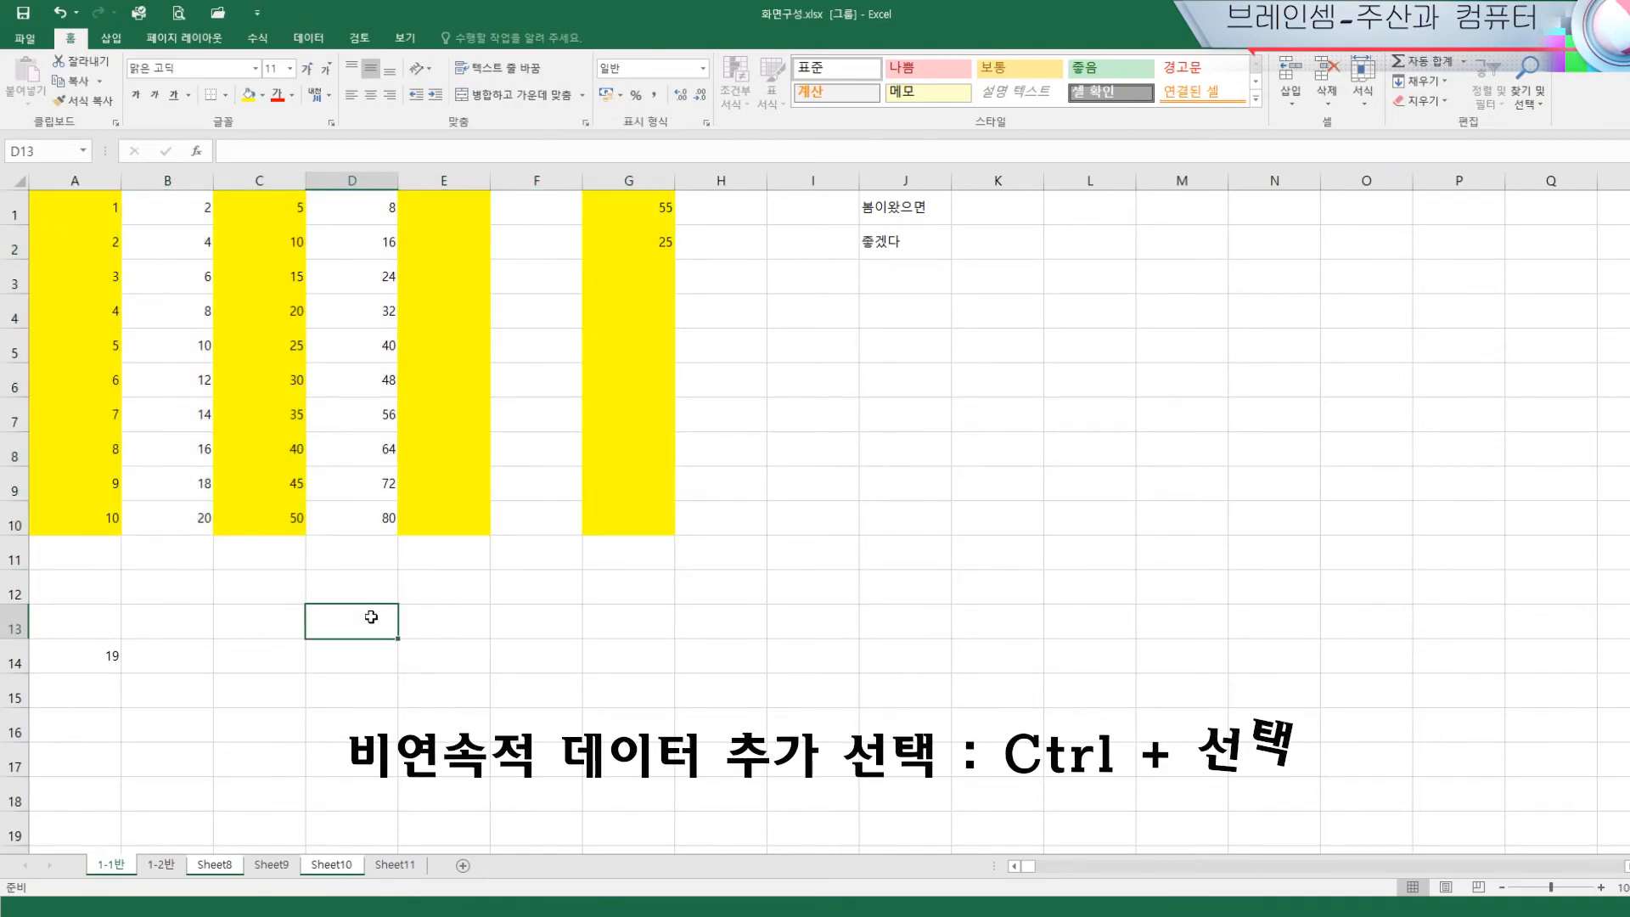
pyautogui.moveTo(80, 207); pyautogui.dragTo(606, 529)
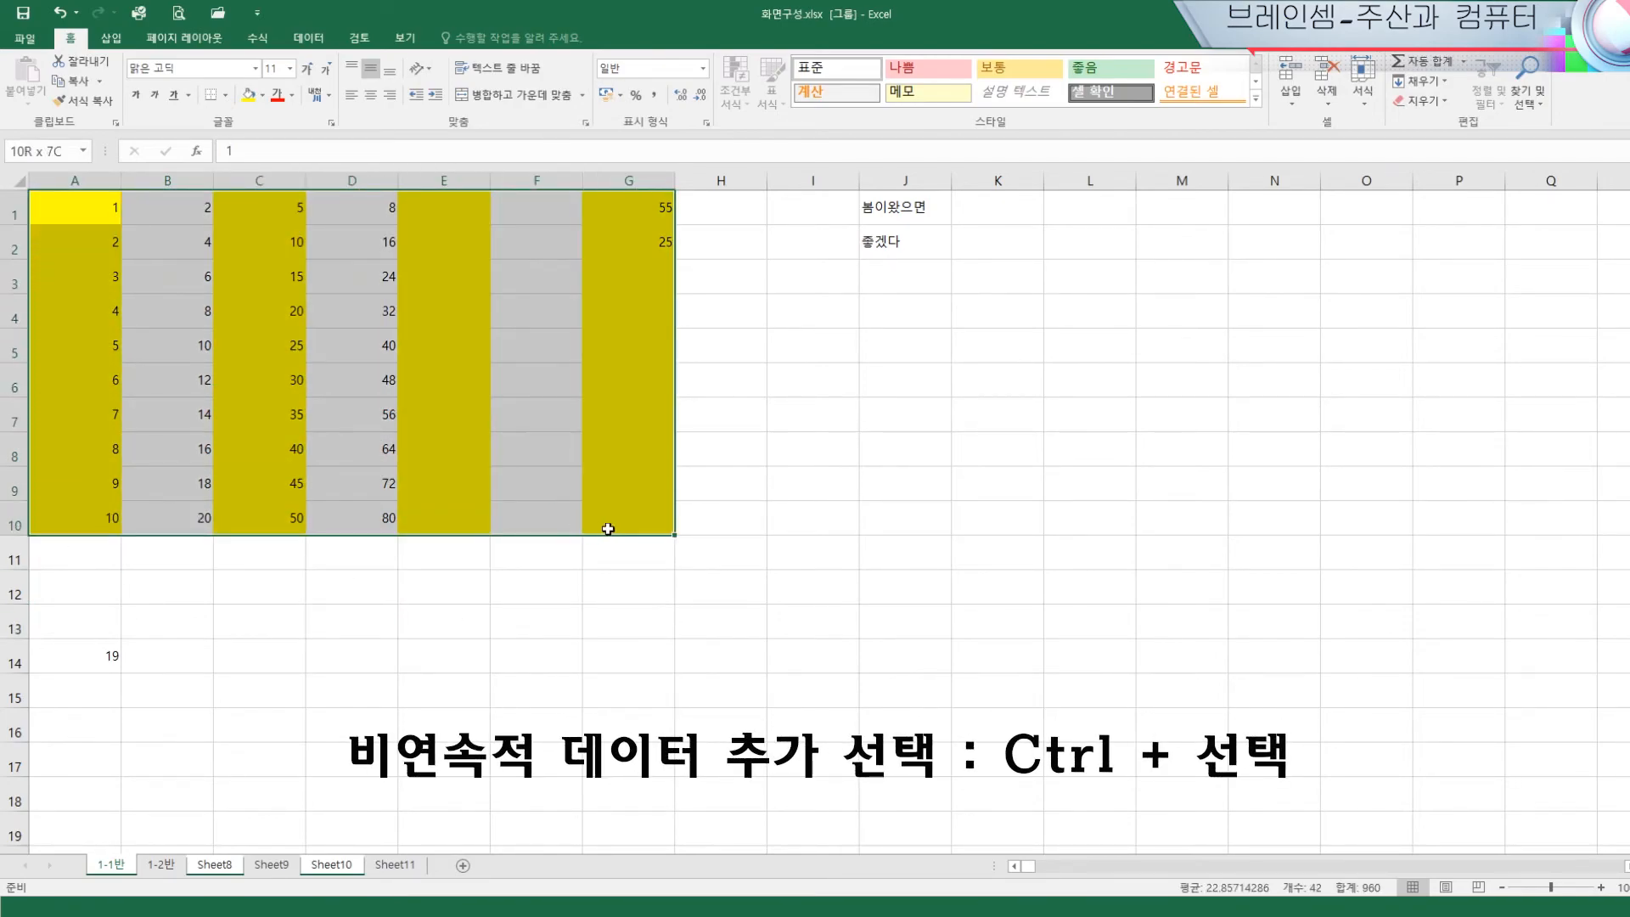
pyautogui.click(428, 633)
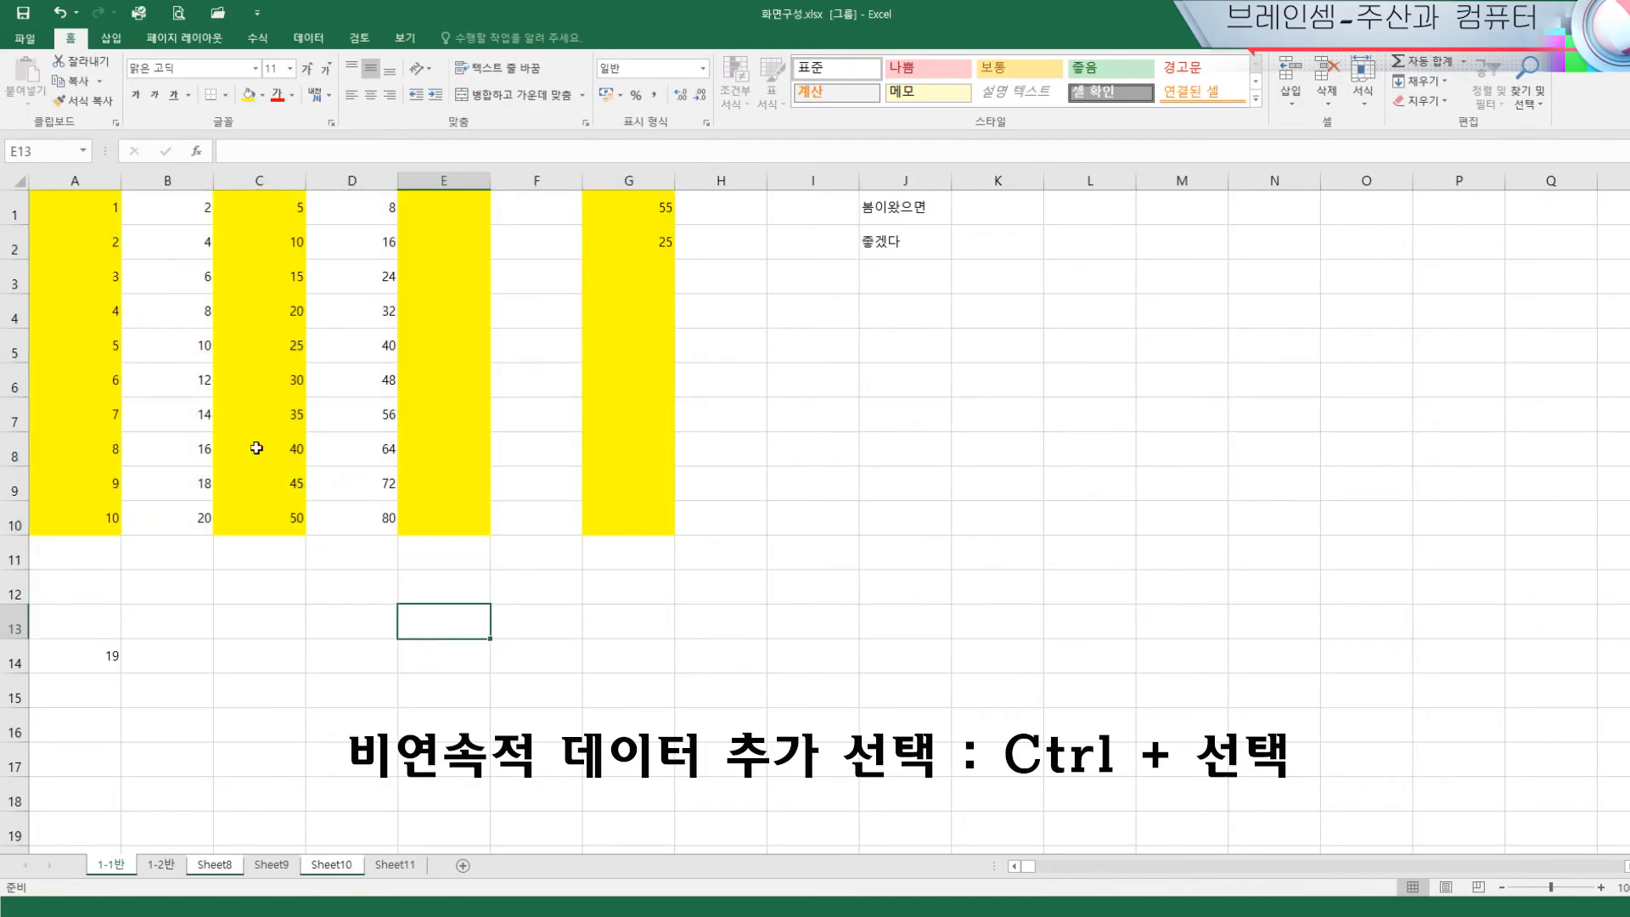
pyautogui.click(95, 202)
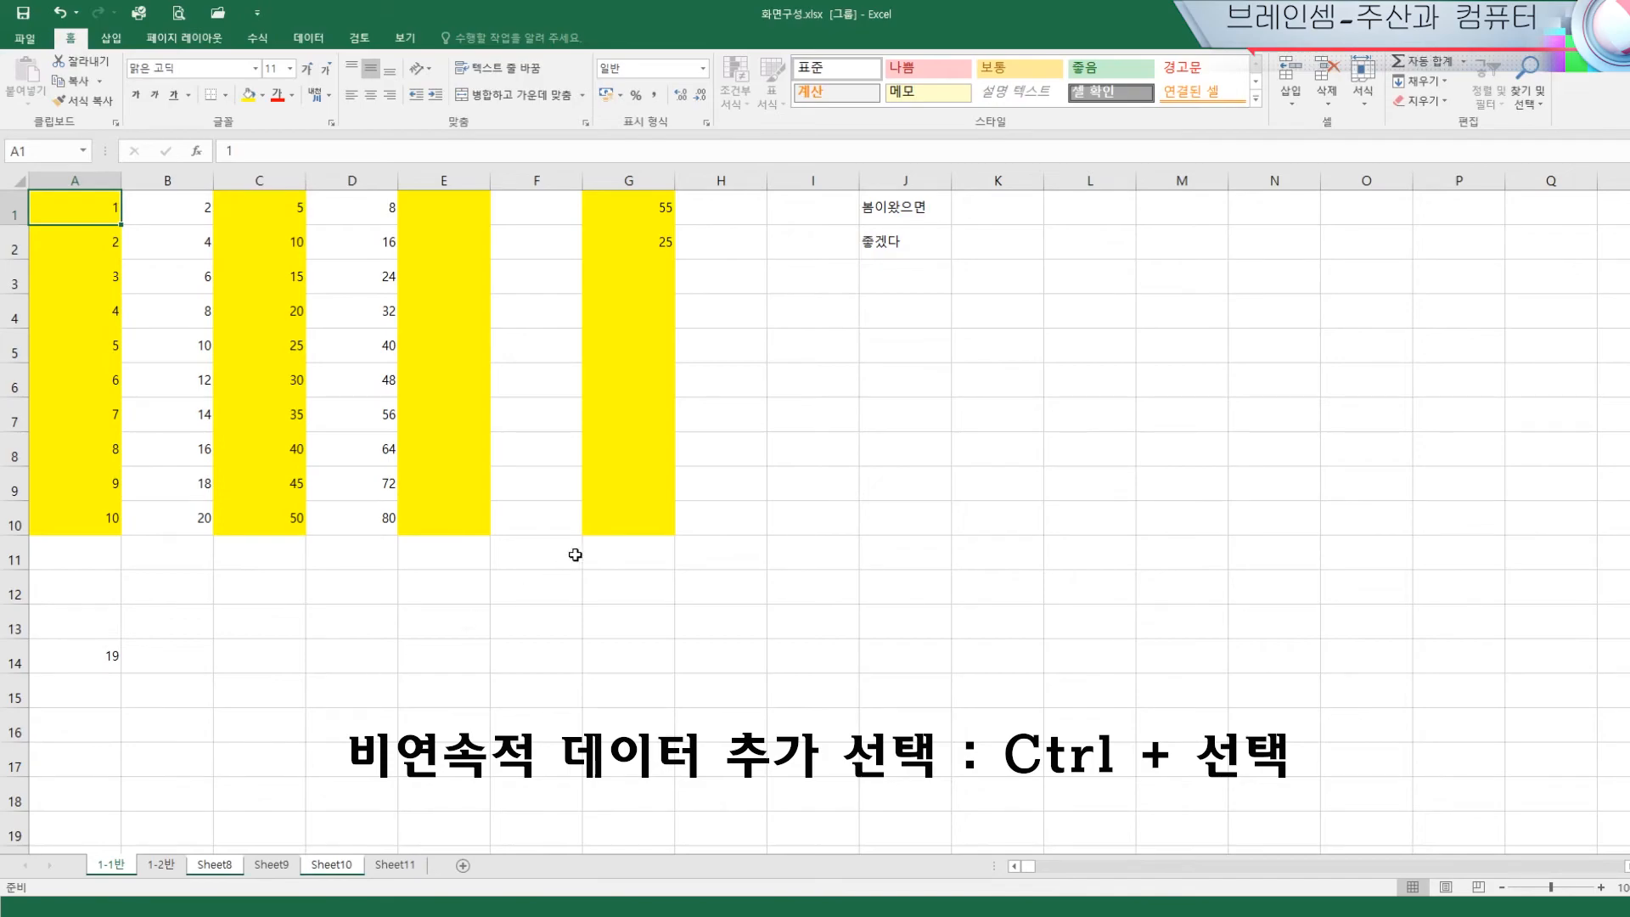
pyautogui.keyDown('shift'); pyautogui.click(621, 515); pyautogui.keyUp('shift')
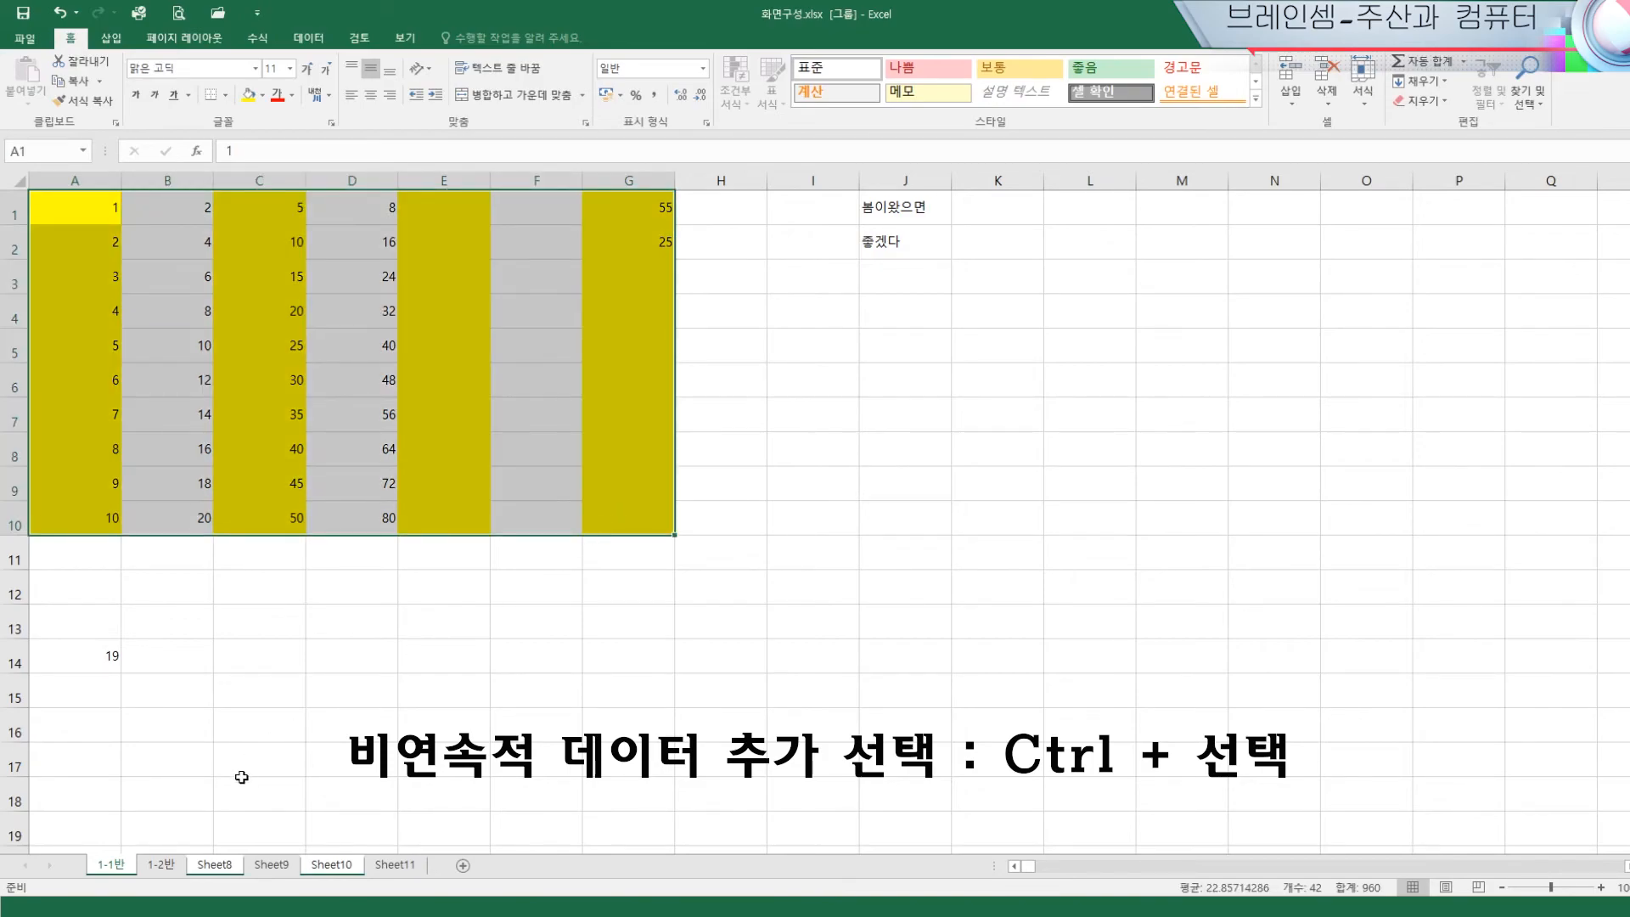
pyautogui.click(299, 722)
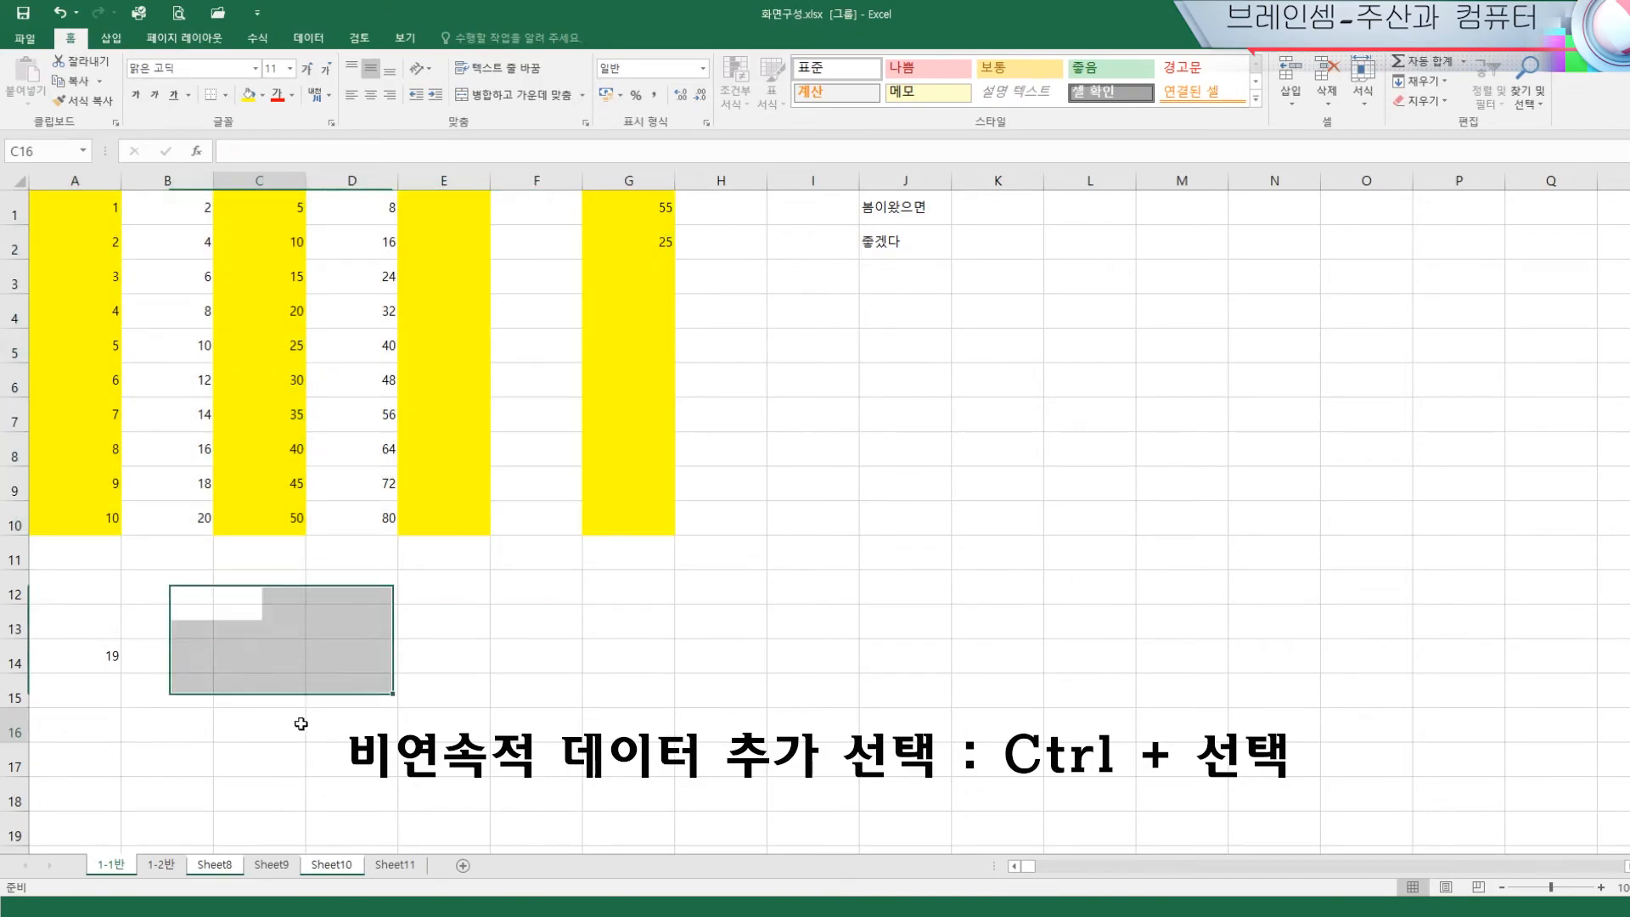
# Select the continuous first-row range A1:G1 by extending from A1, and release the selection
pyautogui.click(92, 209)
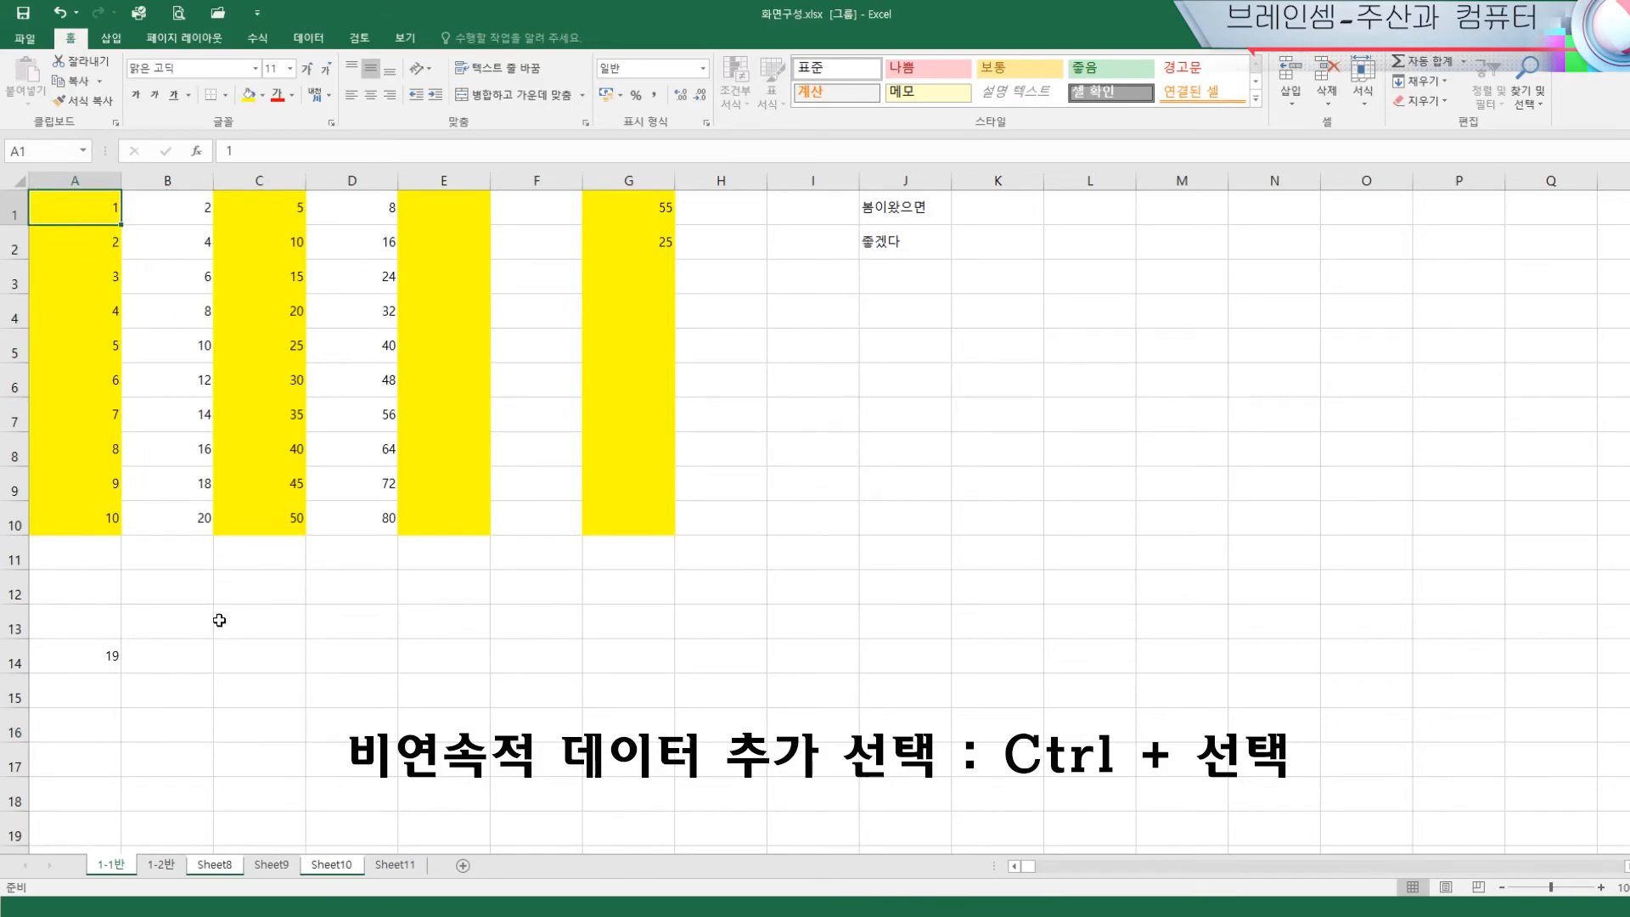
pyautogui.keyDown('shift'); pyautogui.click(633, 208); pyautogui.keyUp('shift')
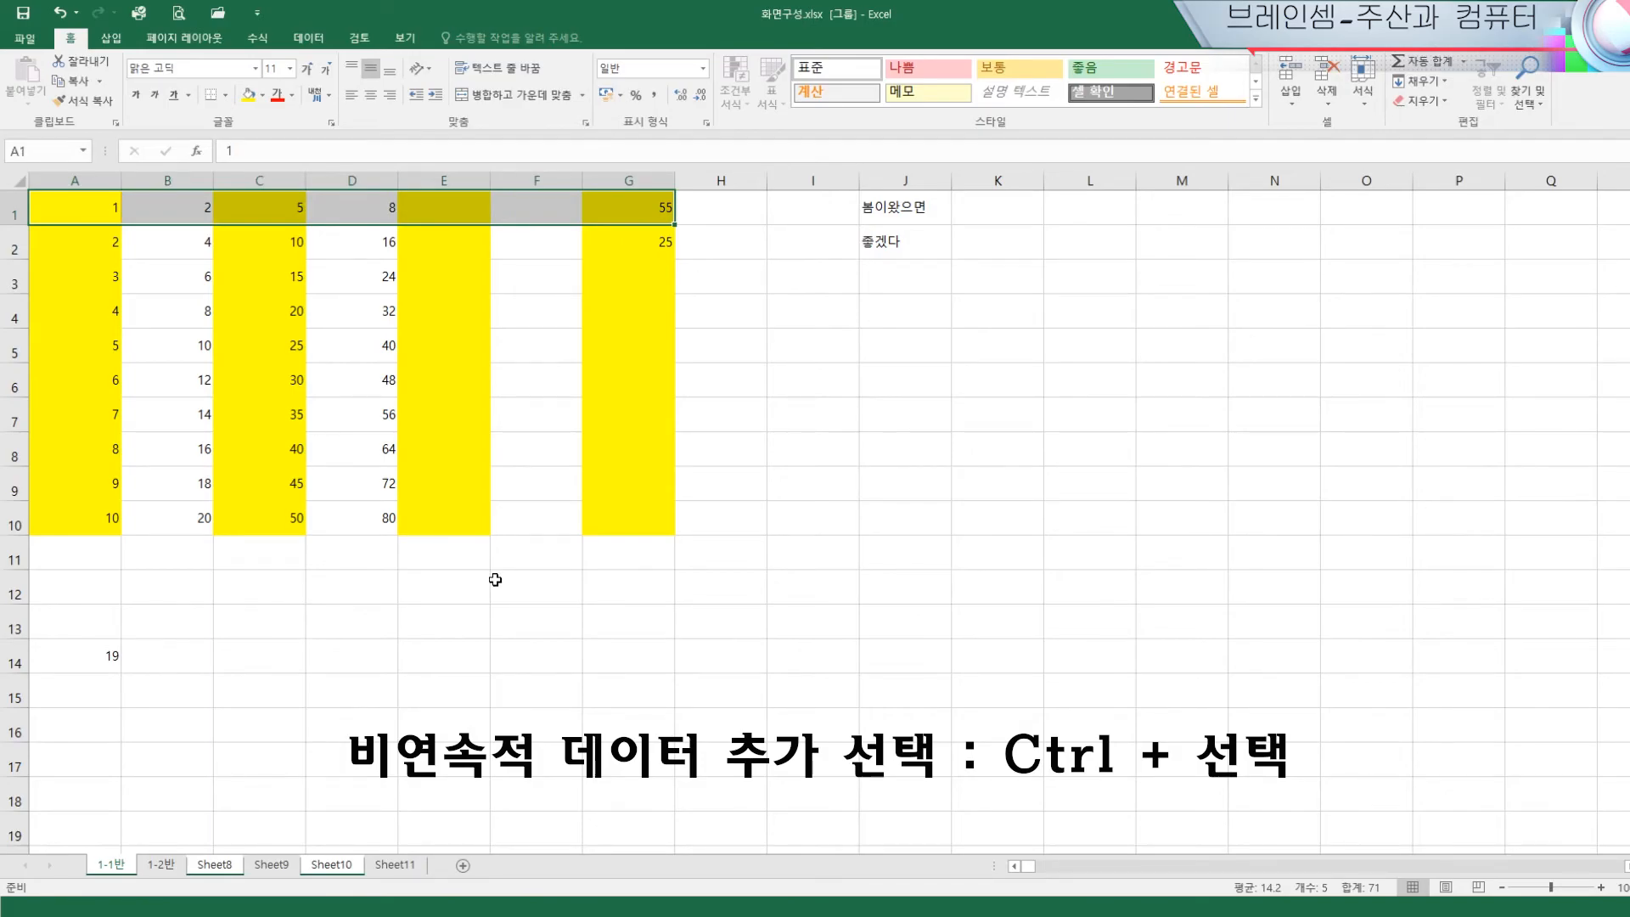
pyautogui.click(501, 630)
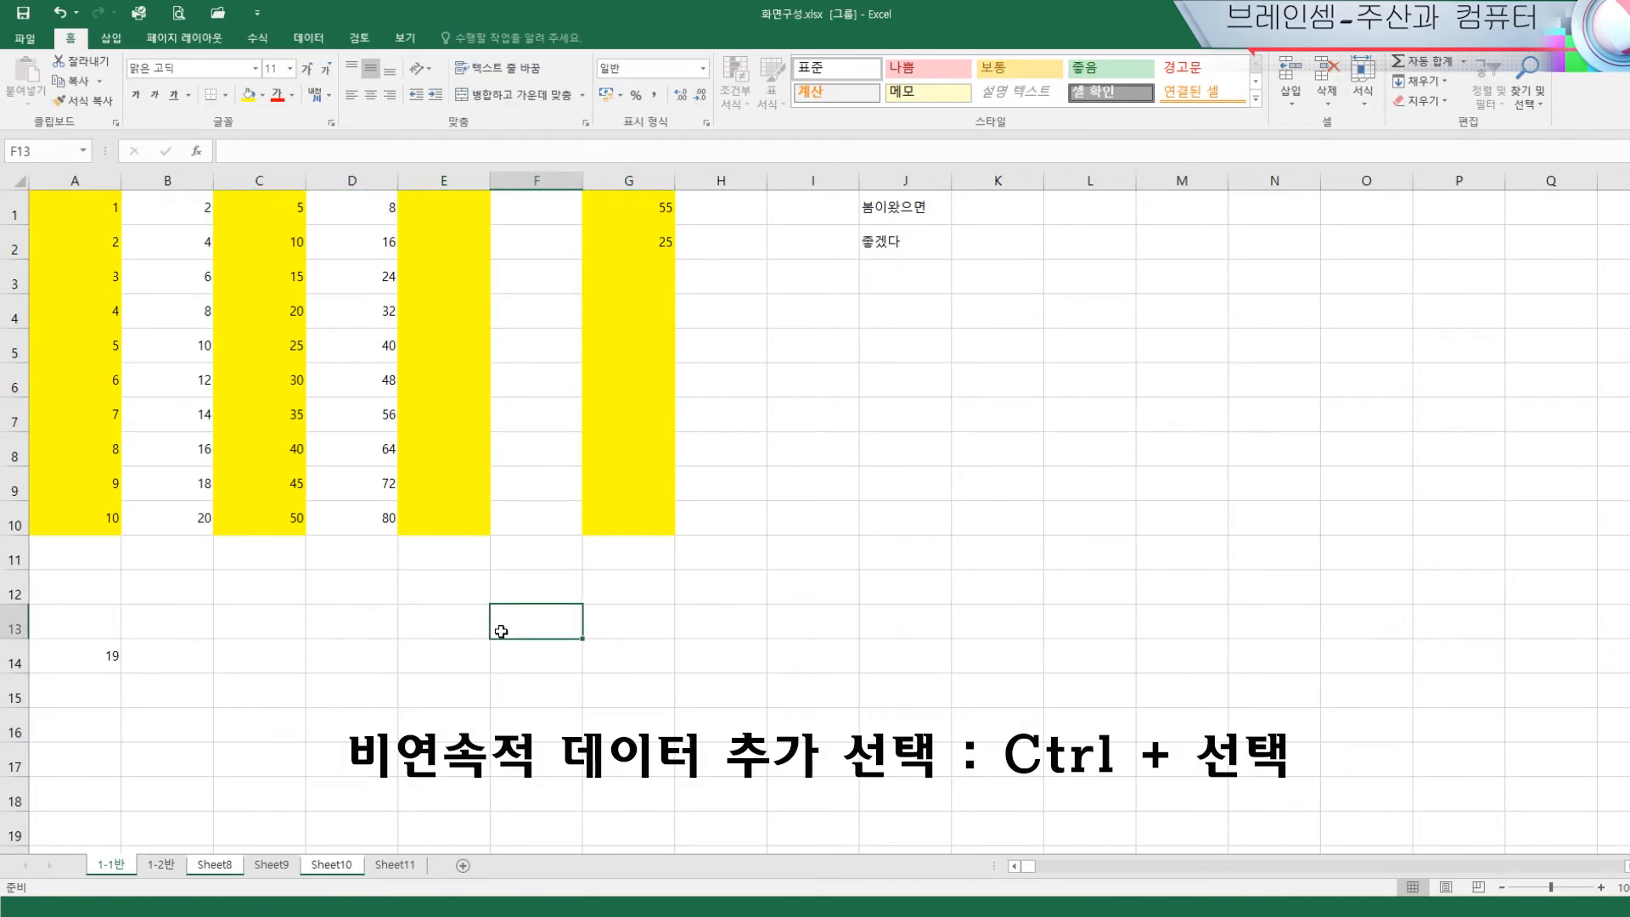
pyautogui.click(500, 656)
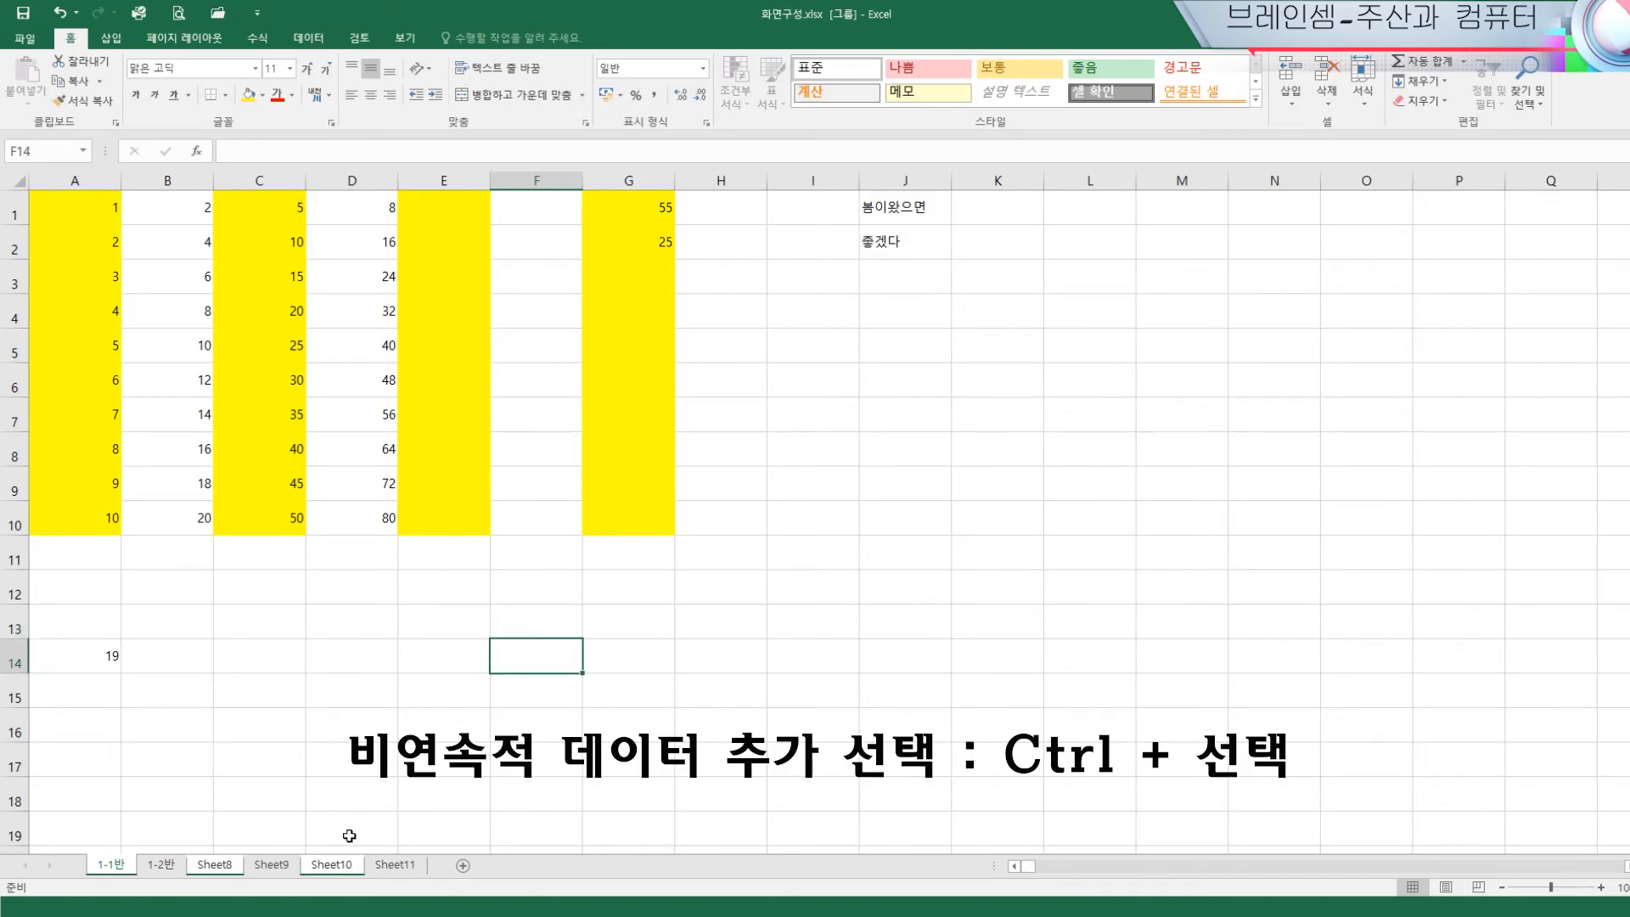
# Ungroup the sheets, check the fills on Sheet8 and return to sheet 1-1반
pyautogui.click(281, 868)
pyautogui.click(214, 865)
pyautogui.click(235, 769)
pyautogui.scroll(-3, 187, 744)
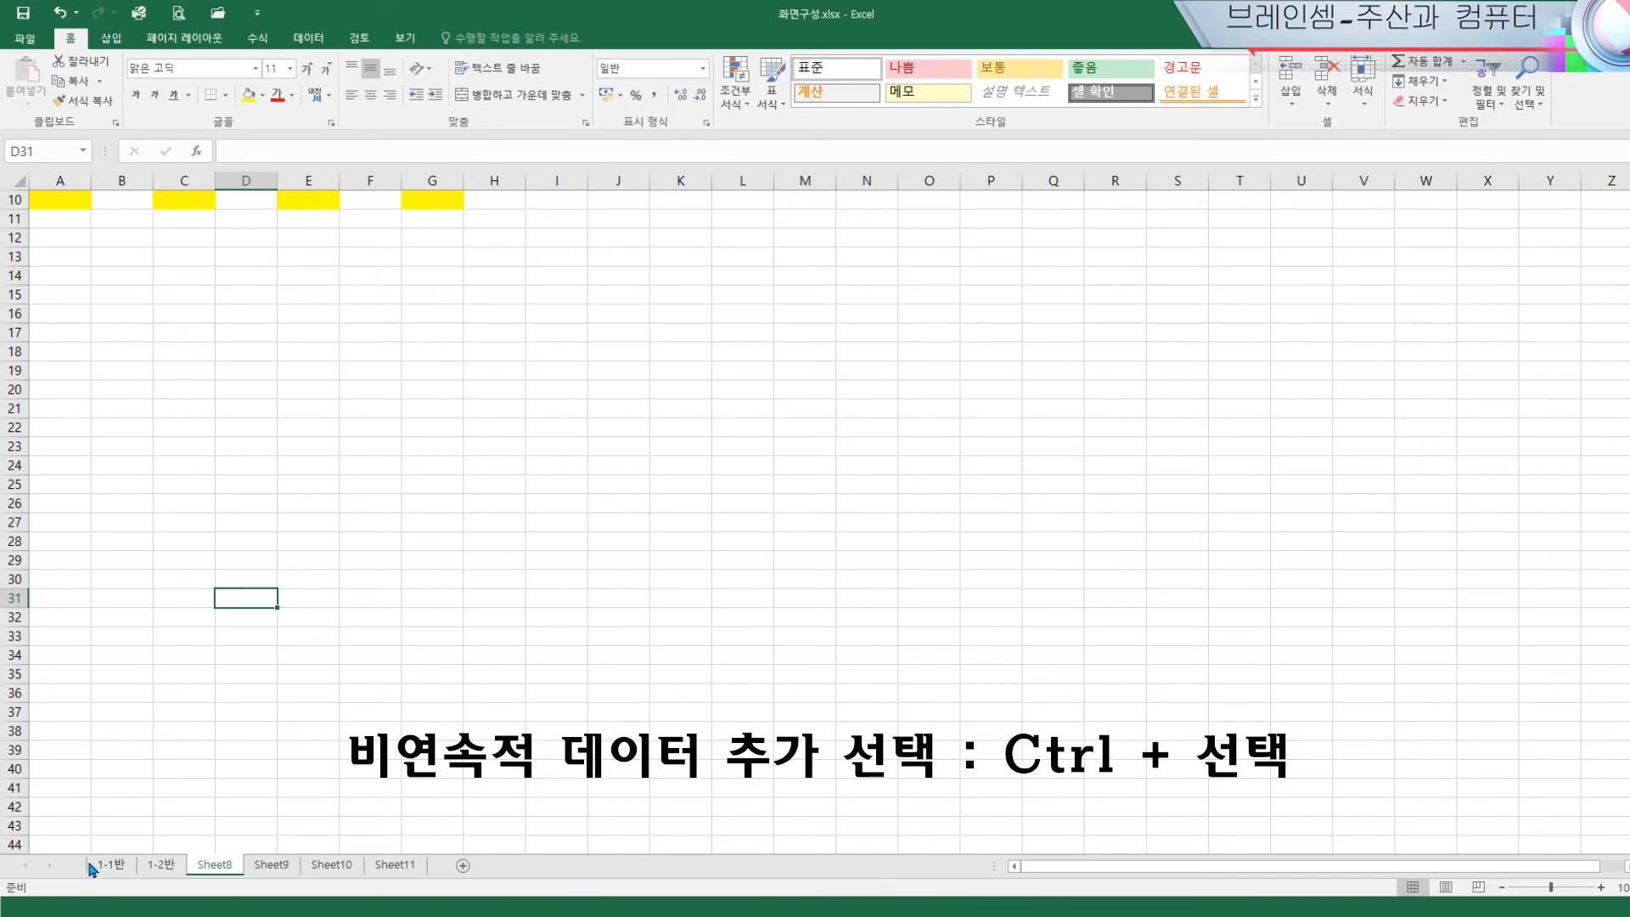
pyautogui.click(93, 866)
pyautogui.click(297, 726)
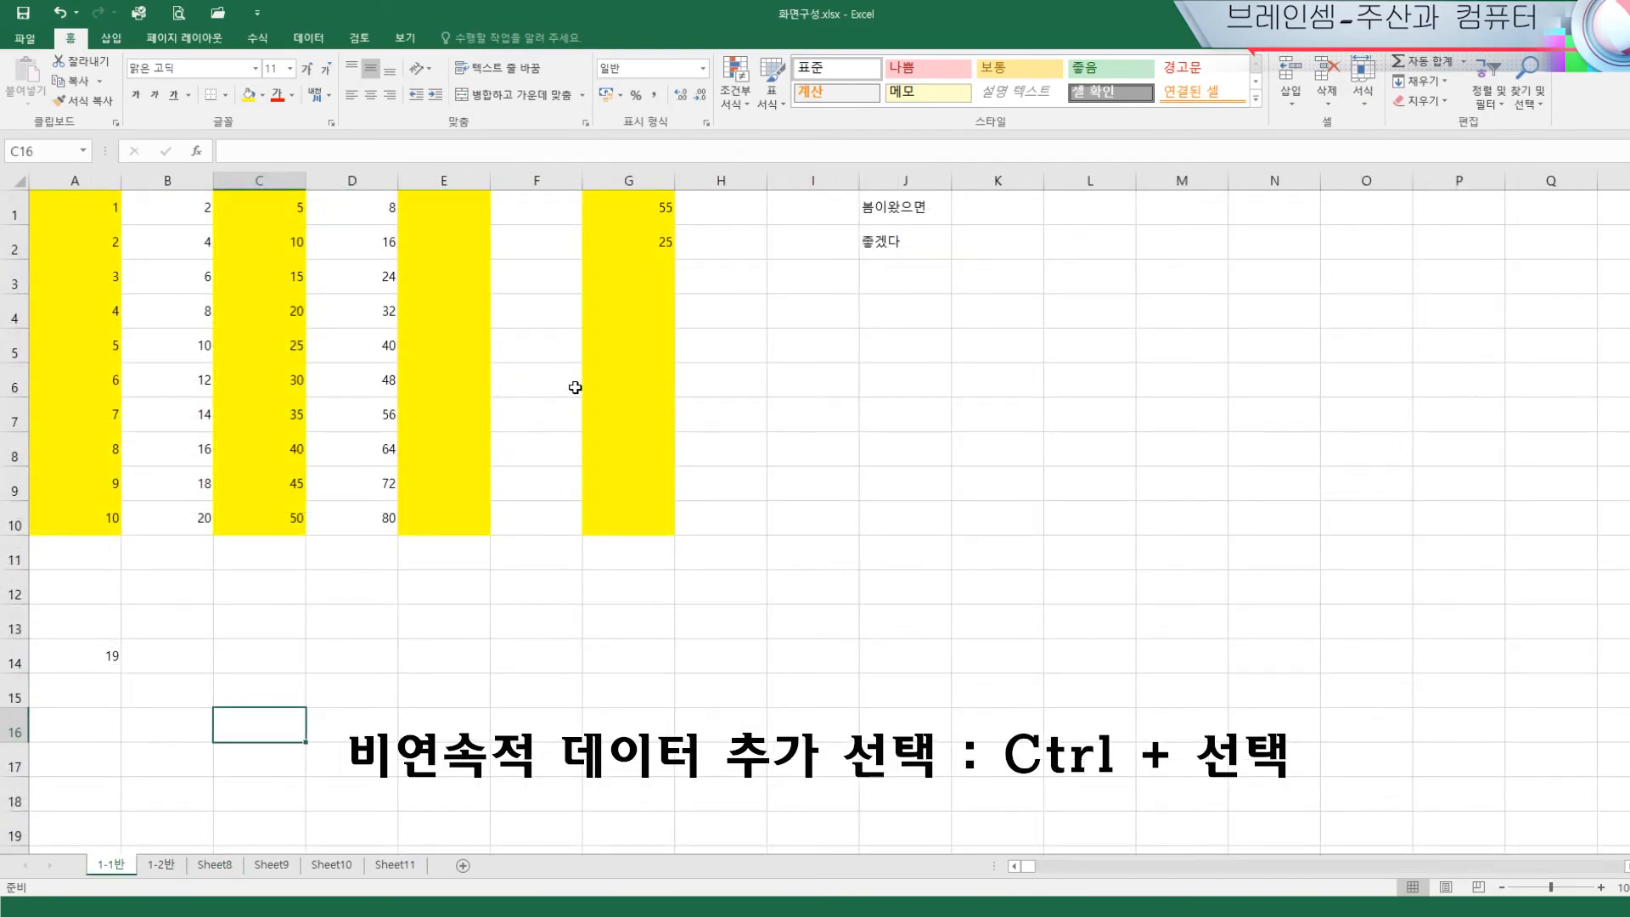
# Fill cell I6 together with the separate ranges A1:A10 and C1:C10 in blue on sheet 1-1반
pyautogui.click(810, 389)
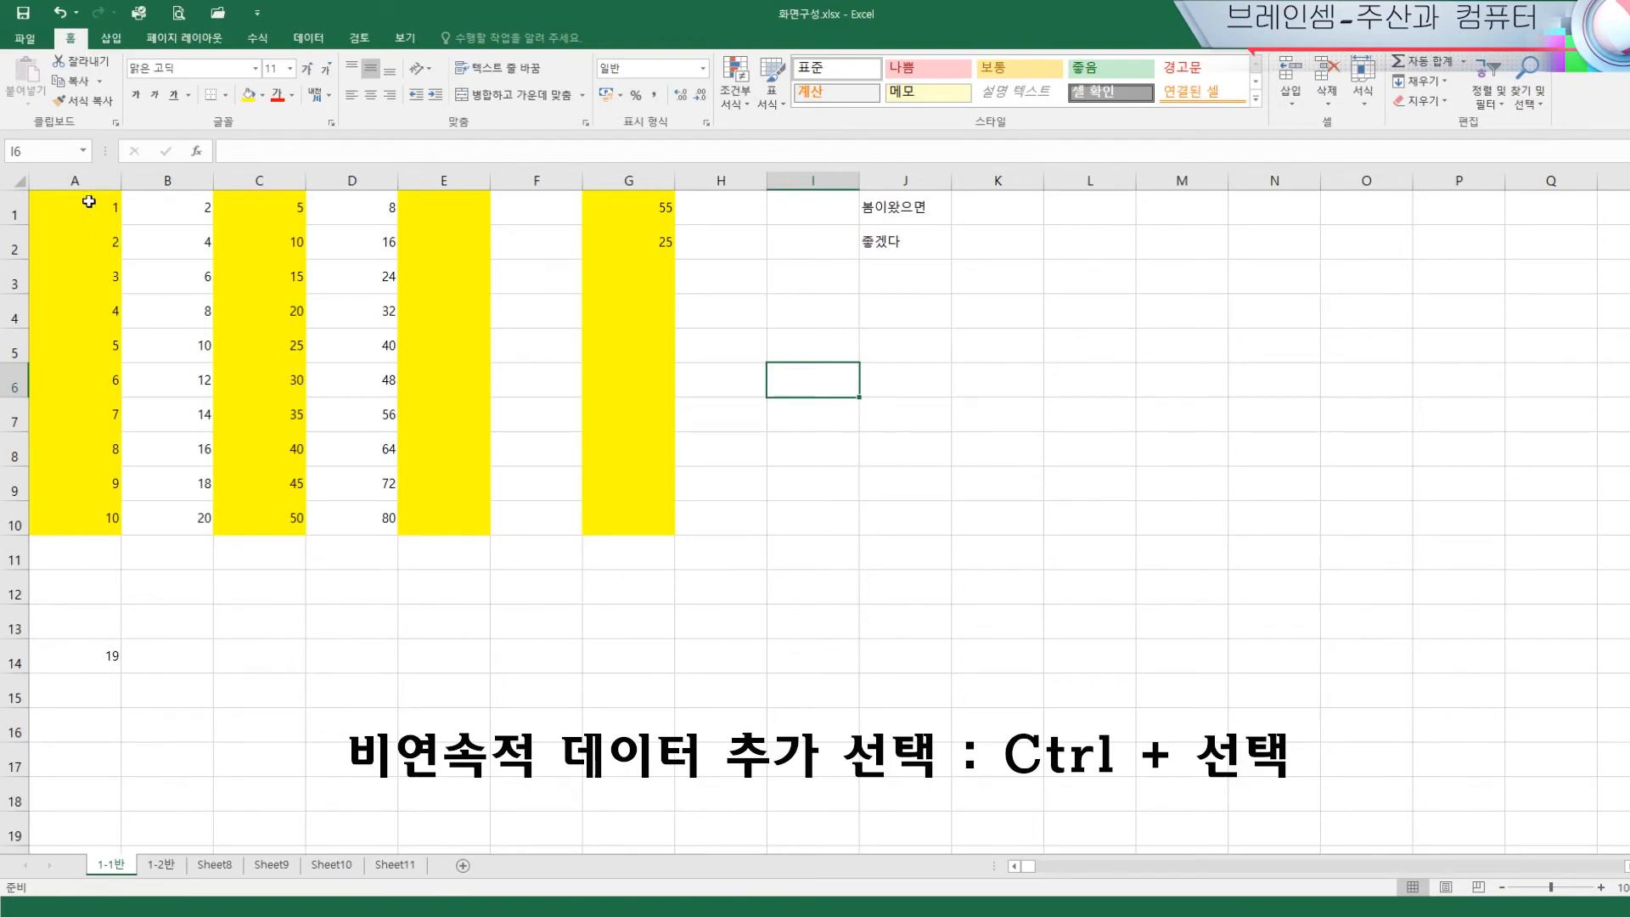
pyautogui.moveTo(89, 201); pyautogui.dragTo(85, 519)
pyautogui.moveTo(288, 210); pyautogui.dragTo(280, 512)
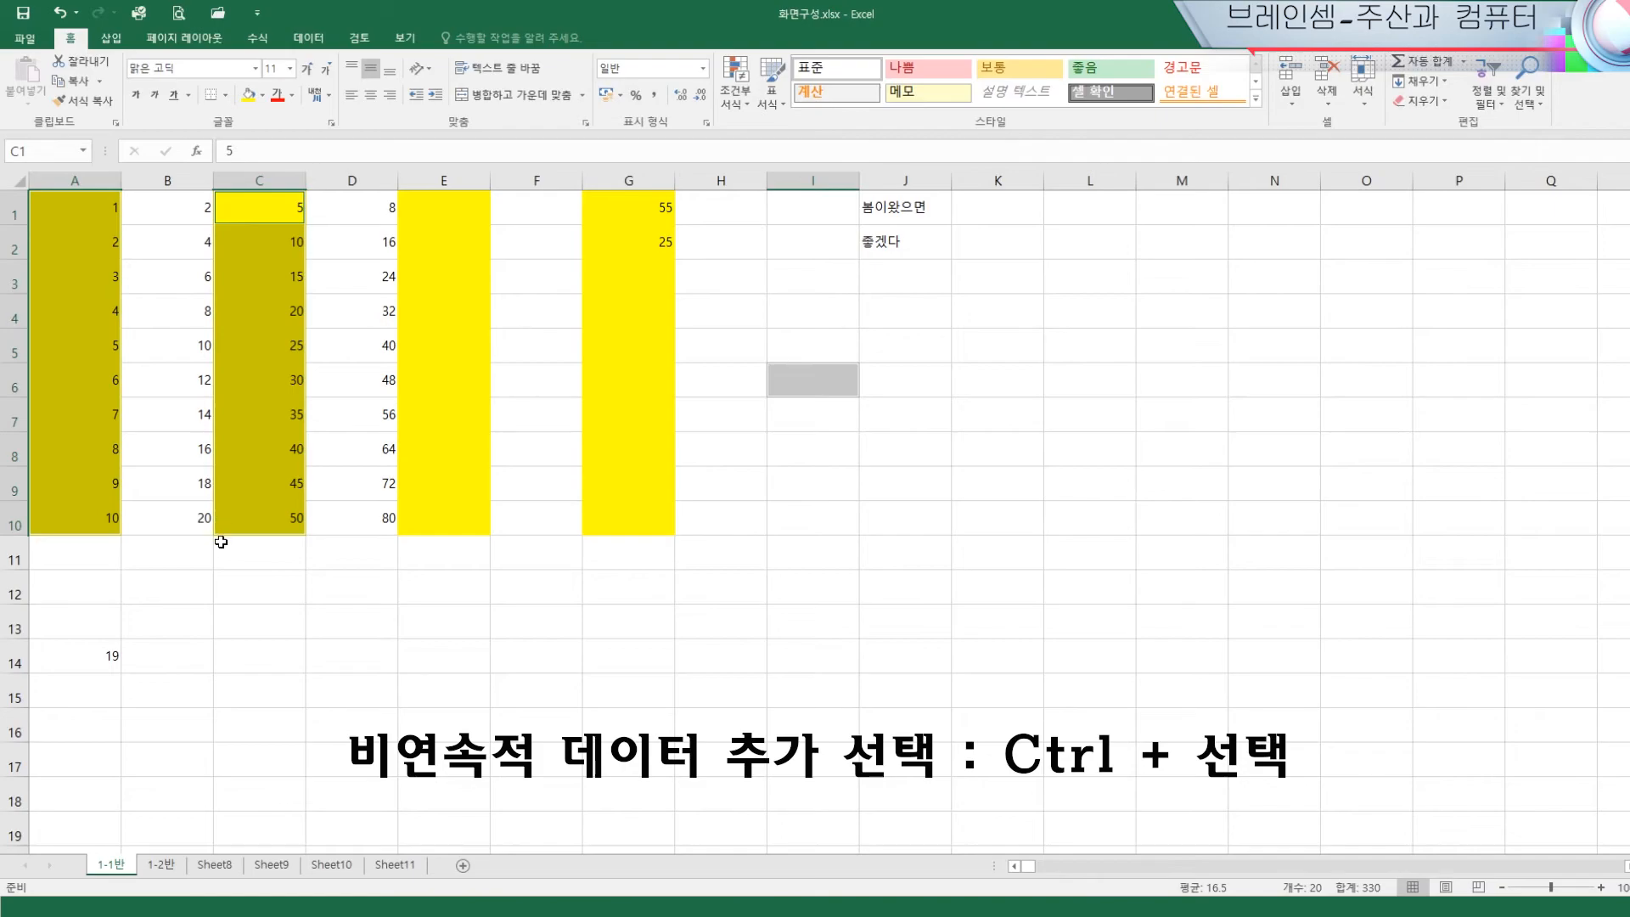
pyautogui.click(261, 96)
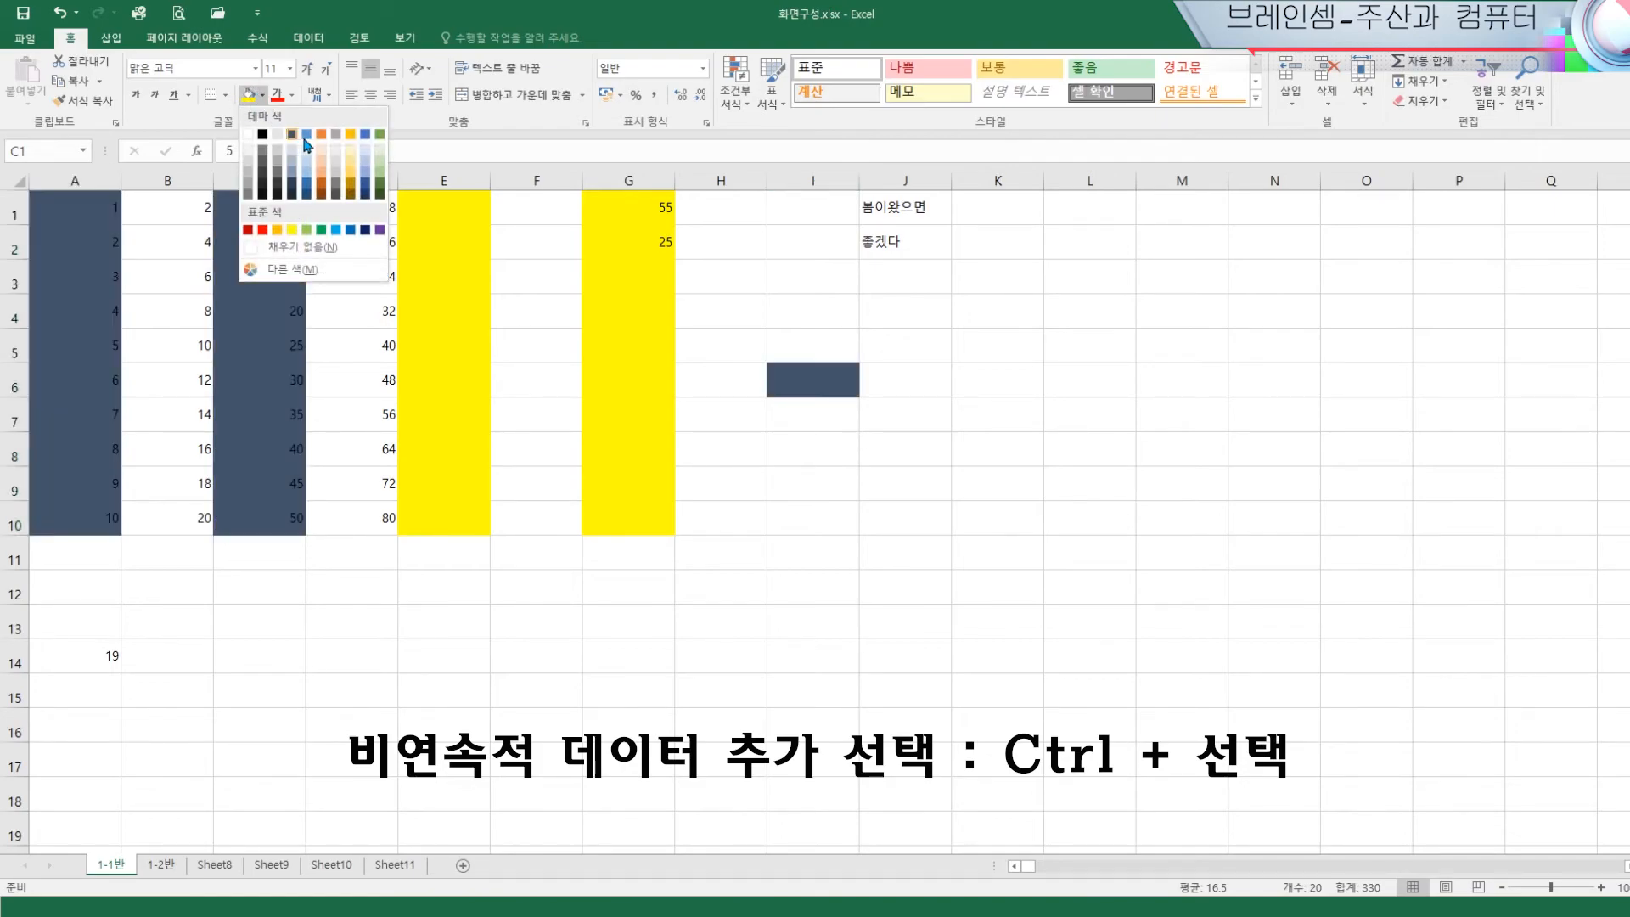
pyautogui.click(308, 135)
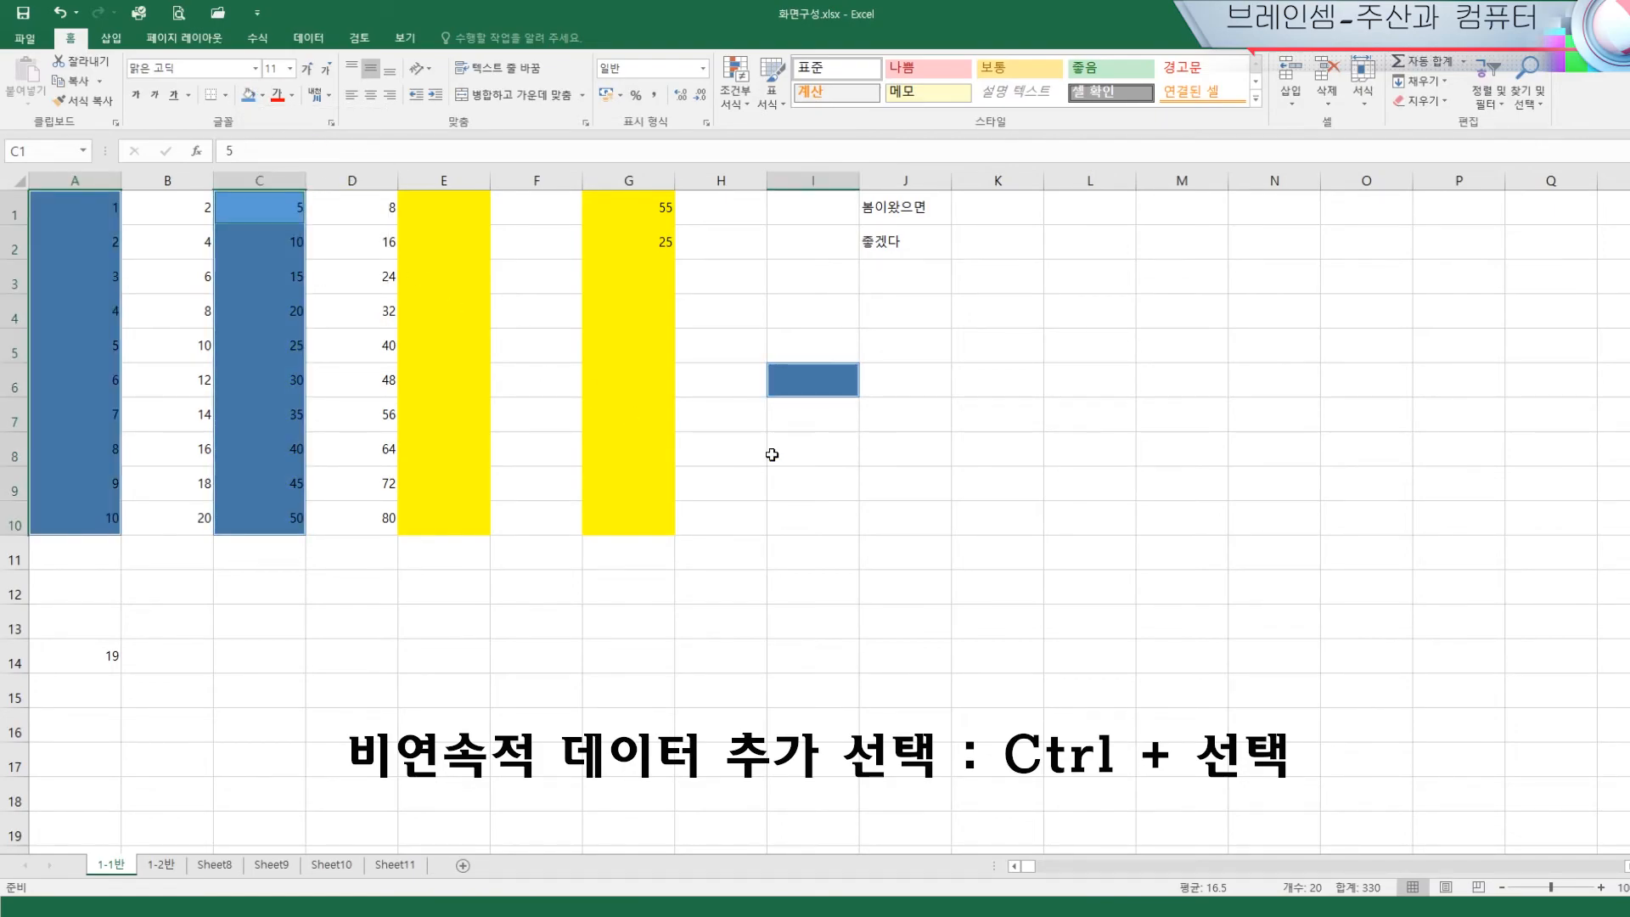
pyautogui.click(828, 375)
pyautogui.click(813, 522)
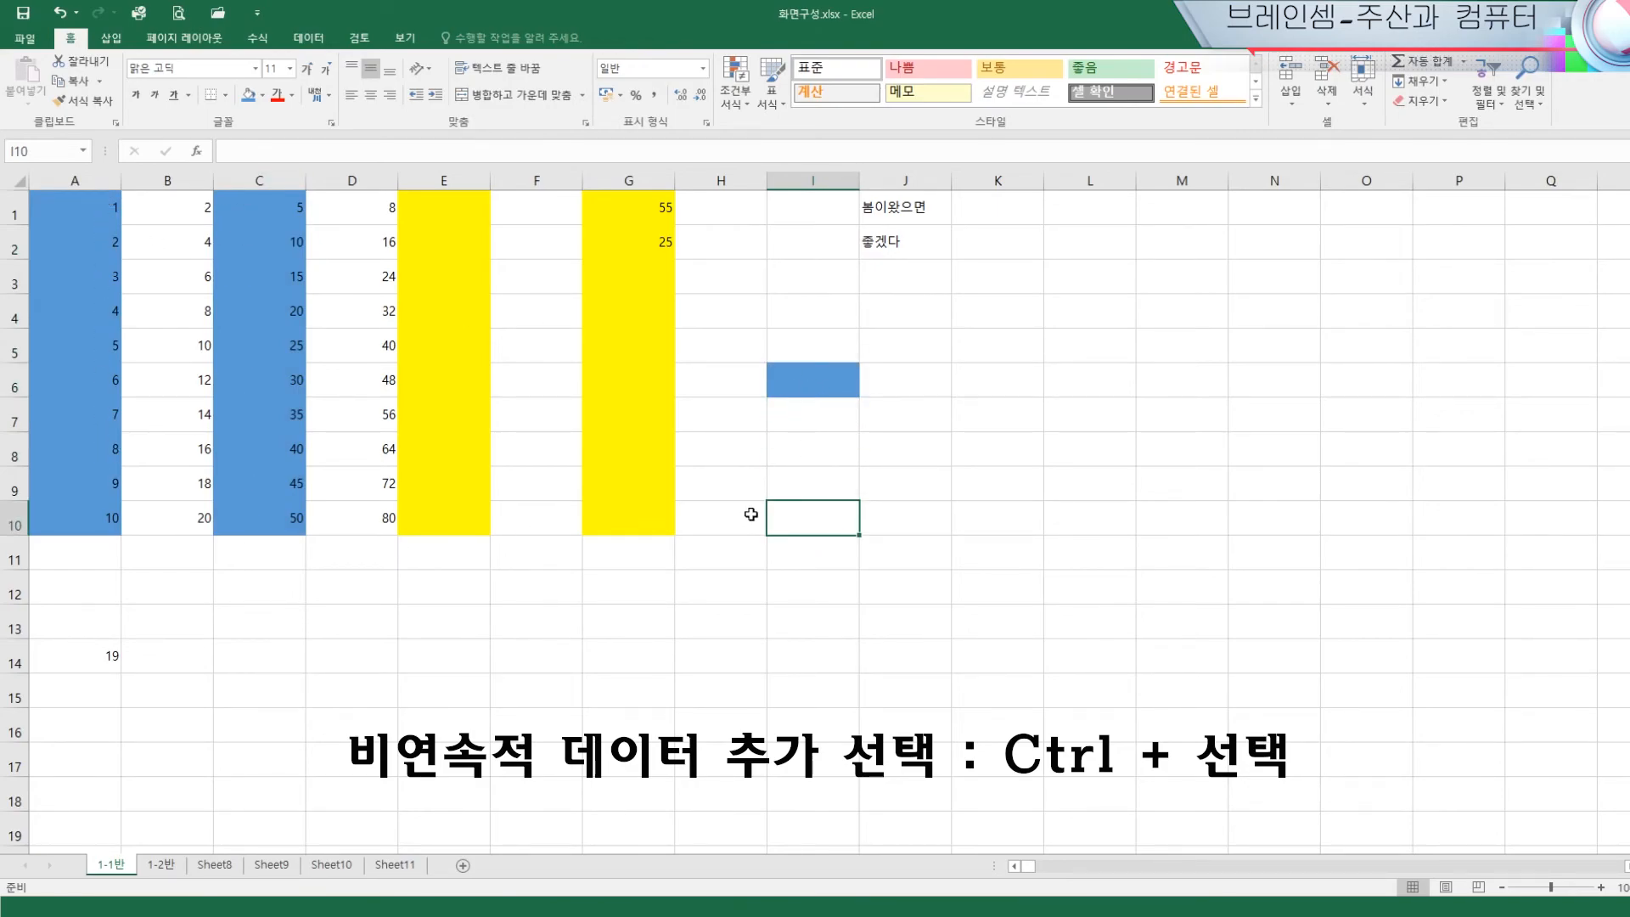
pyautogui.click(849, 485)
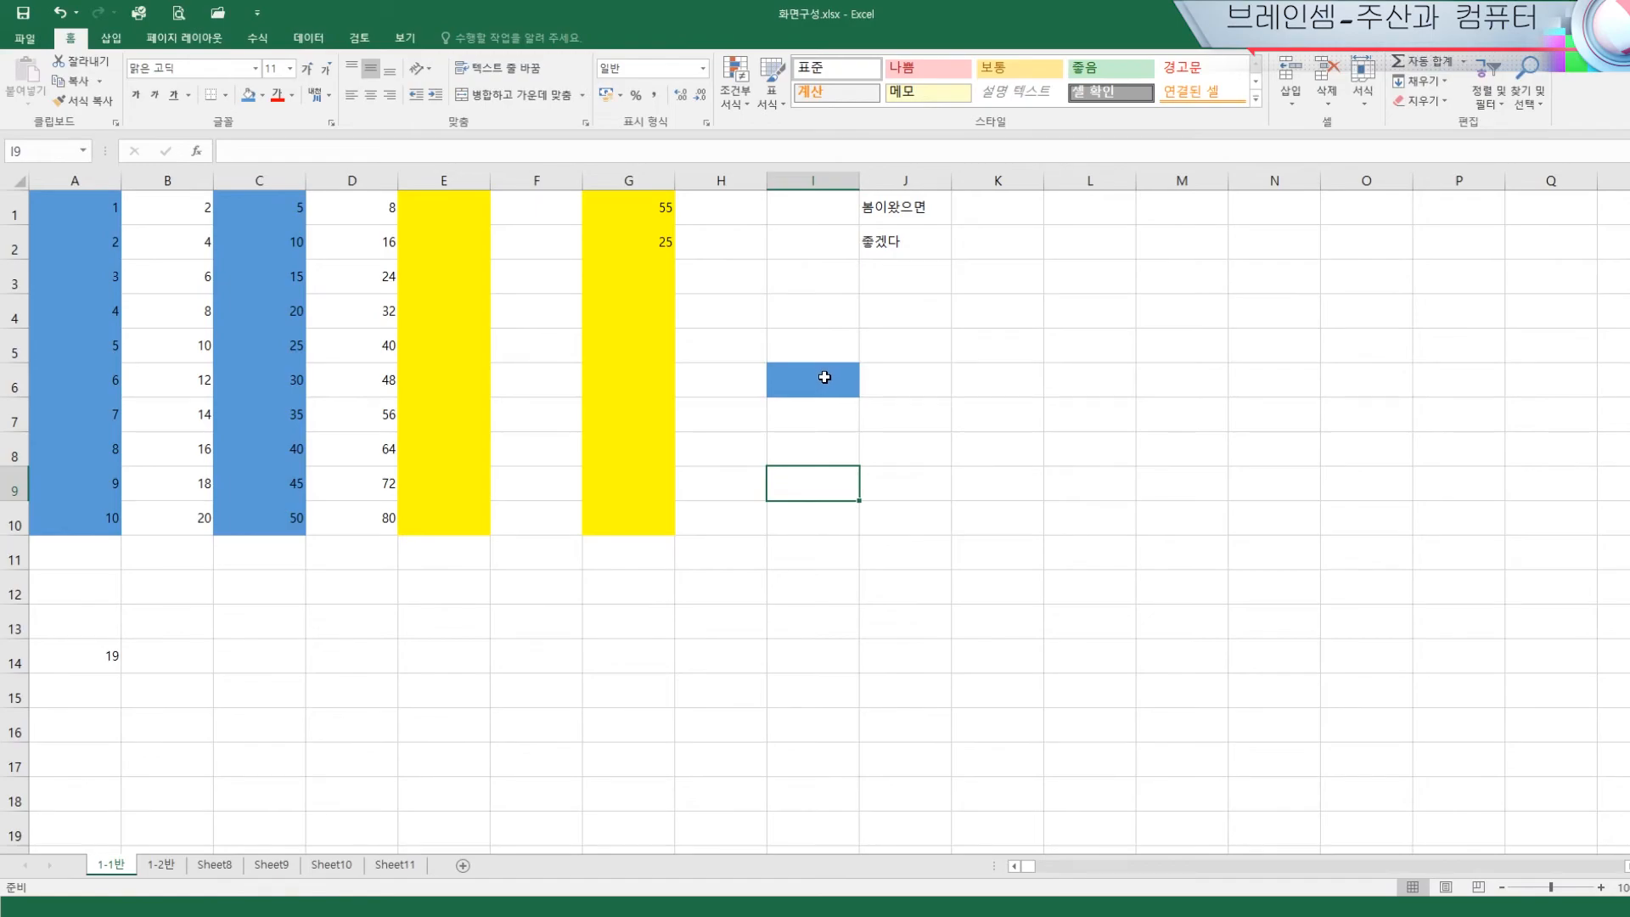
# Select only the separate ranges A1:A10 and C1:C10, leaving out I6, and release the selection
pyautogui.moveTo(68, 204); pyautogui.dragTo(70, 531)
pyautogui.moveTo(242, 203); pyautogui.dragTo(247, 518)
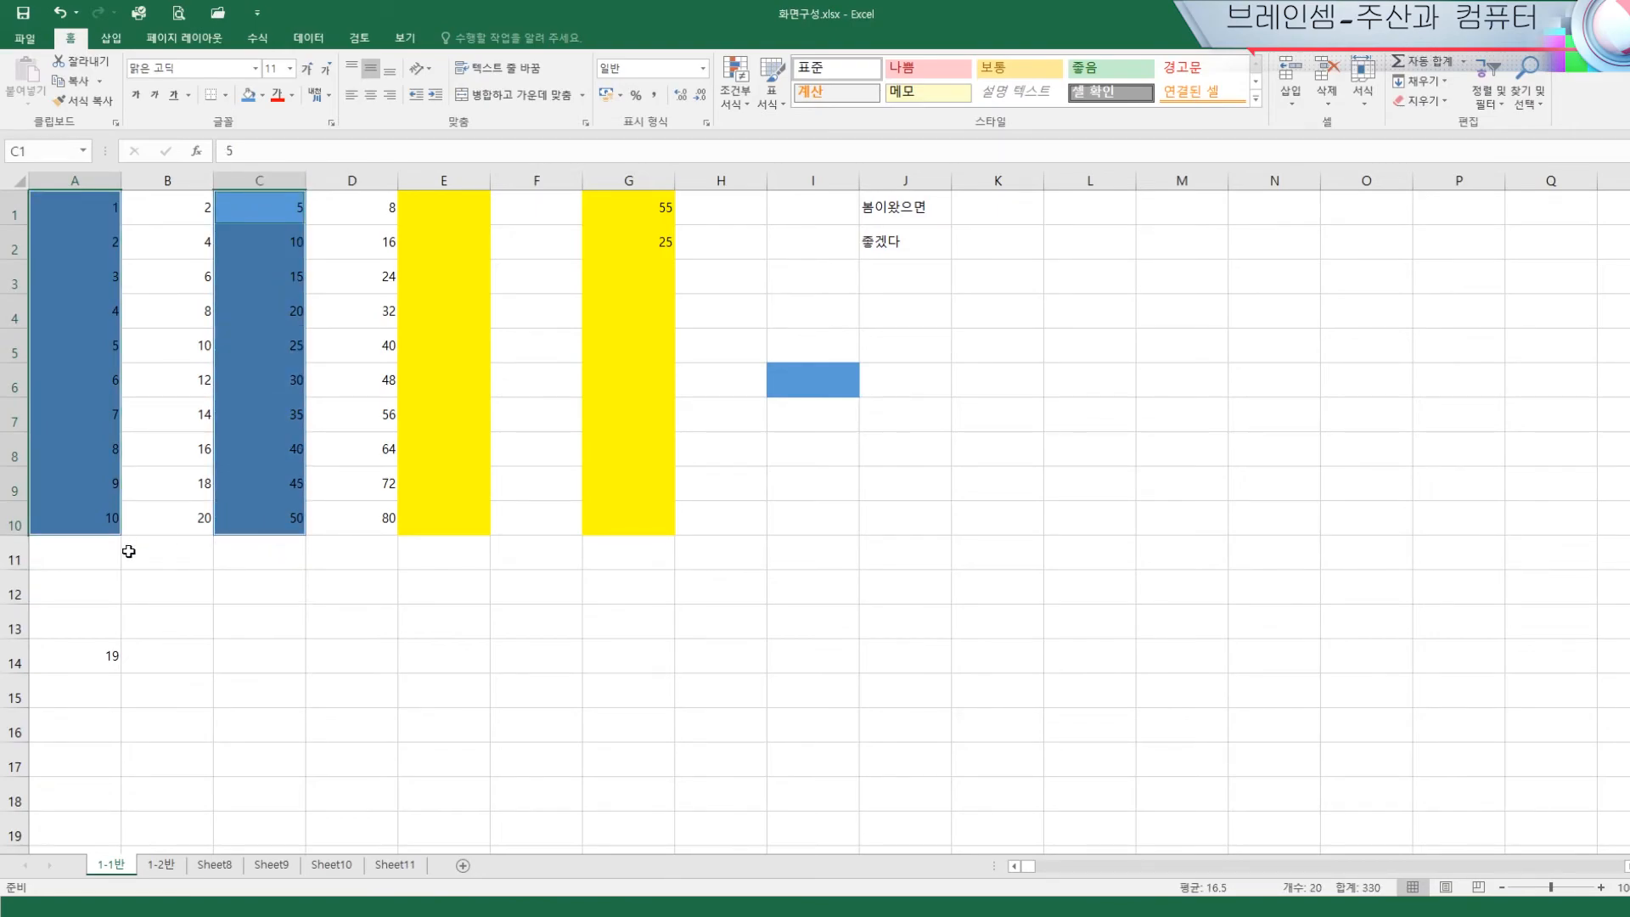
pyautogui.click(640, 678)
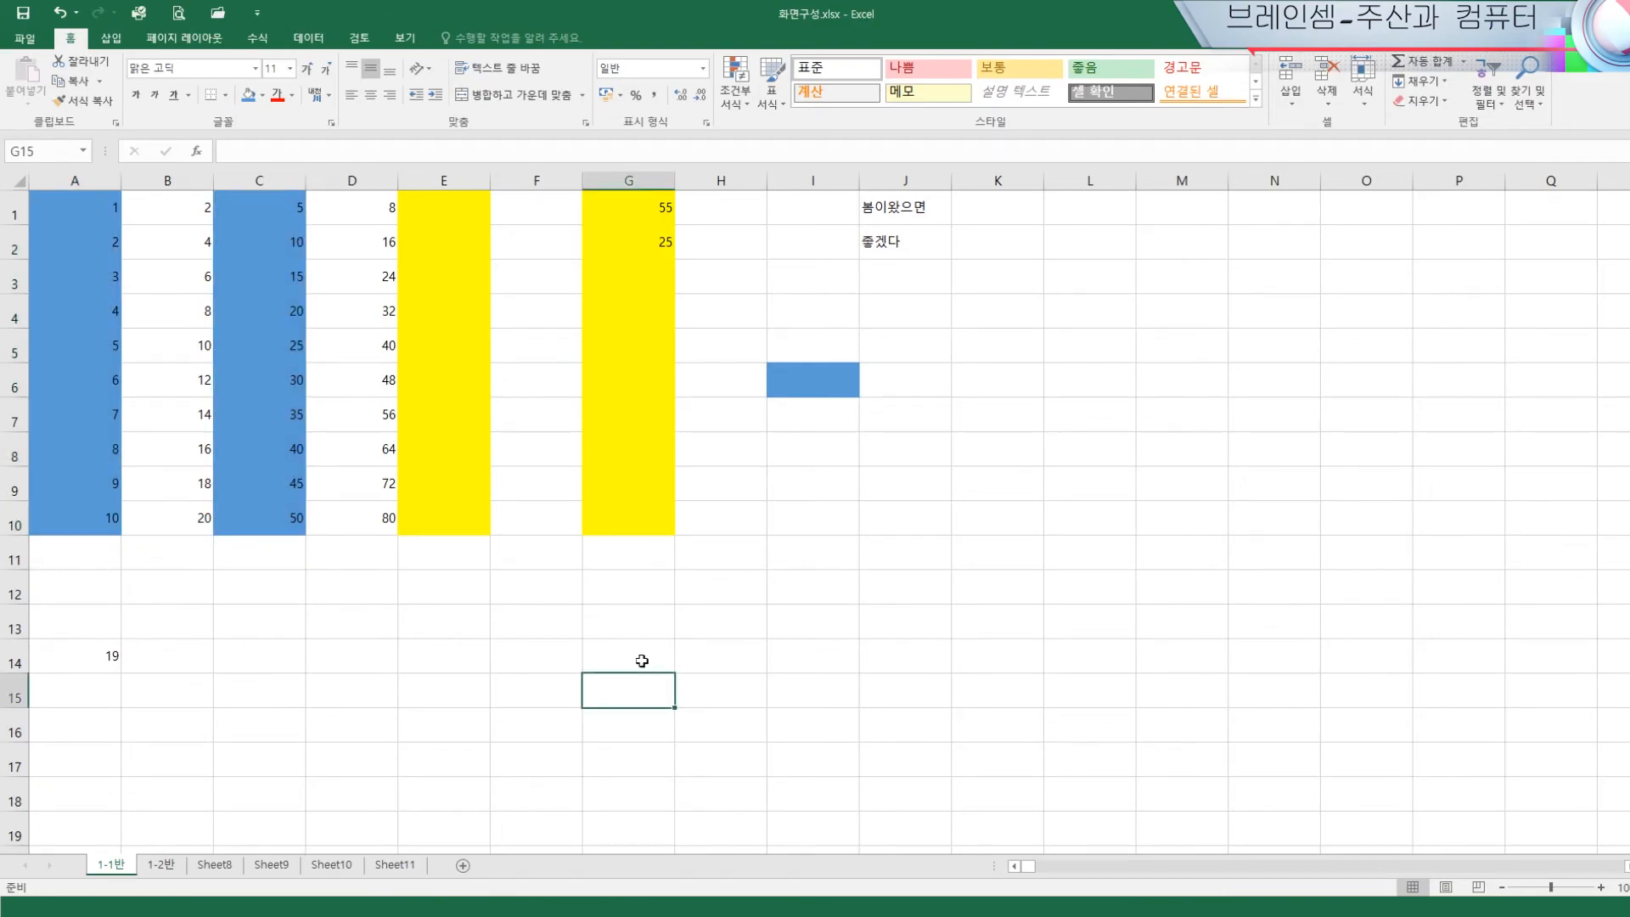
# Try removing the blue from cell I6 with the No Fill option and undo it
pyautogui.click(827, 379)
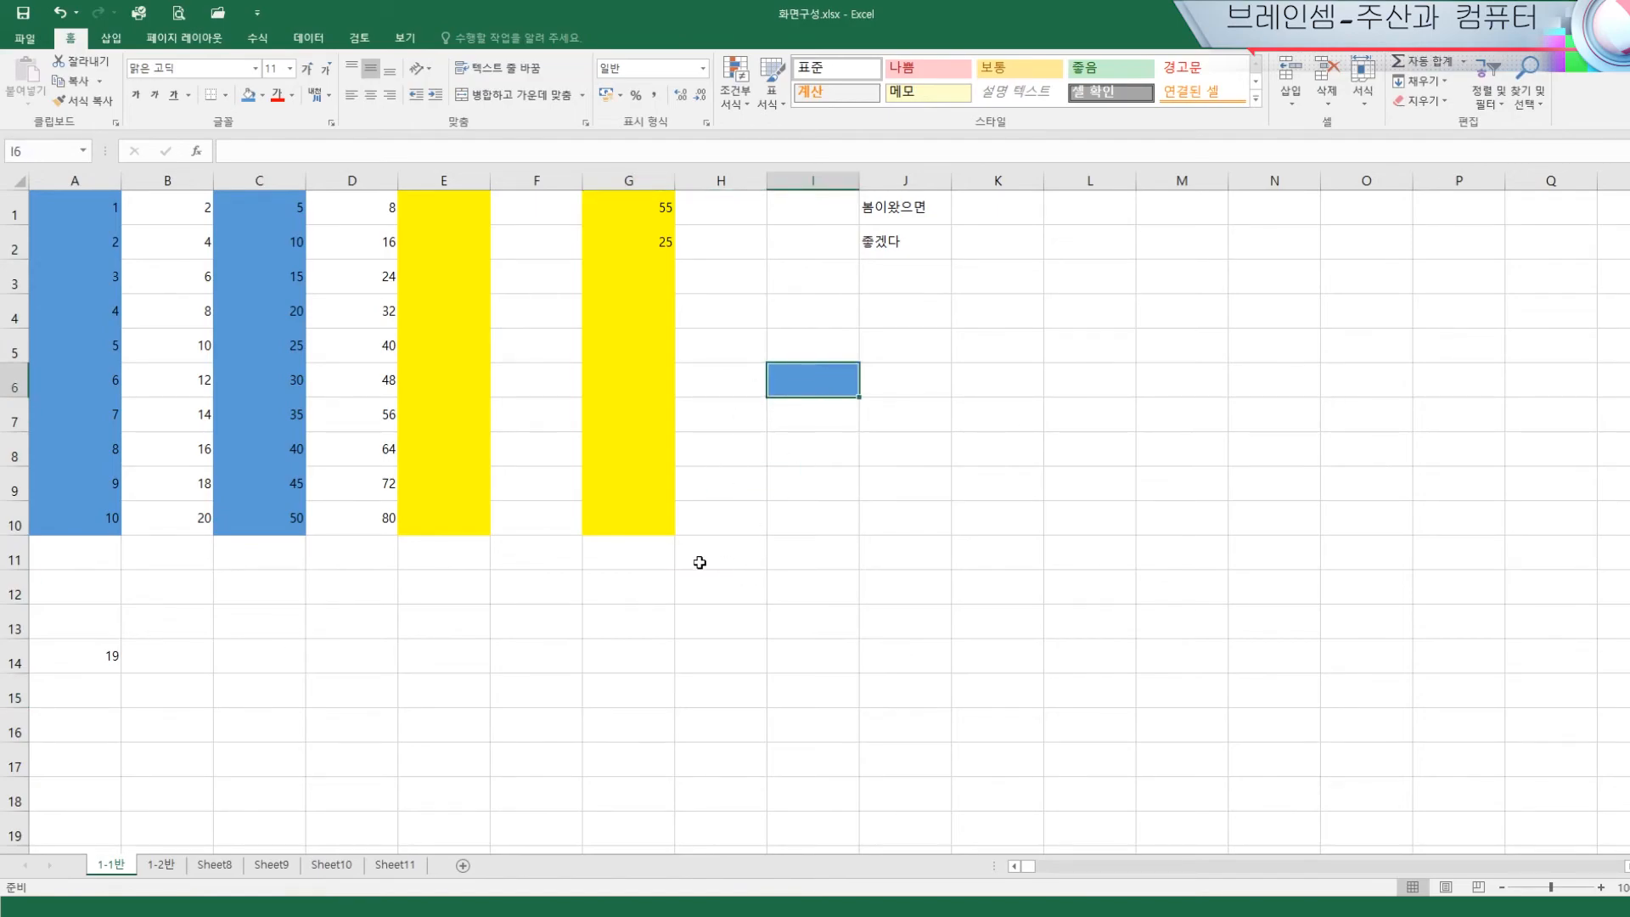
pyautogui.click(263, 96)
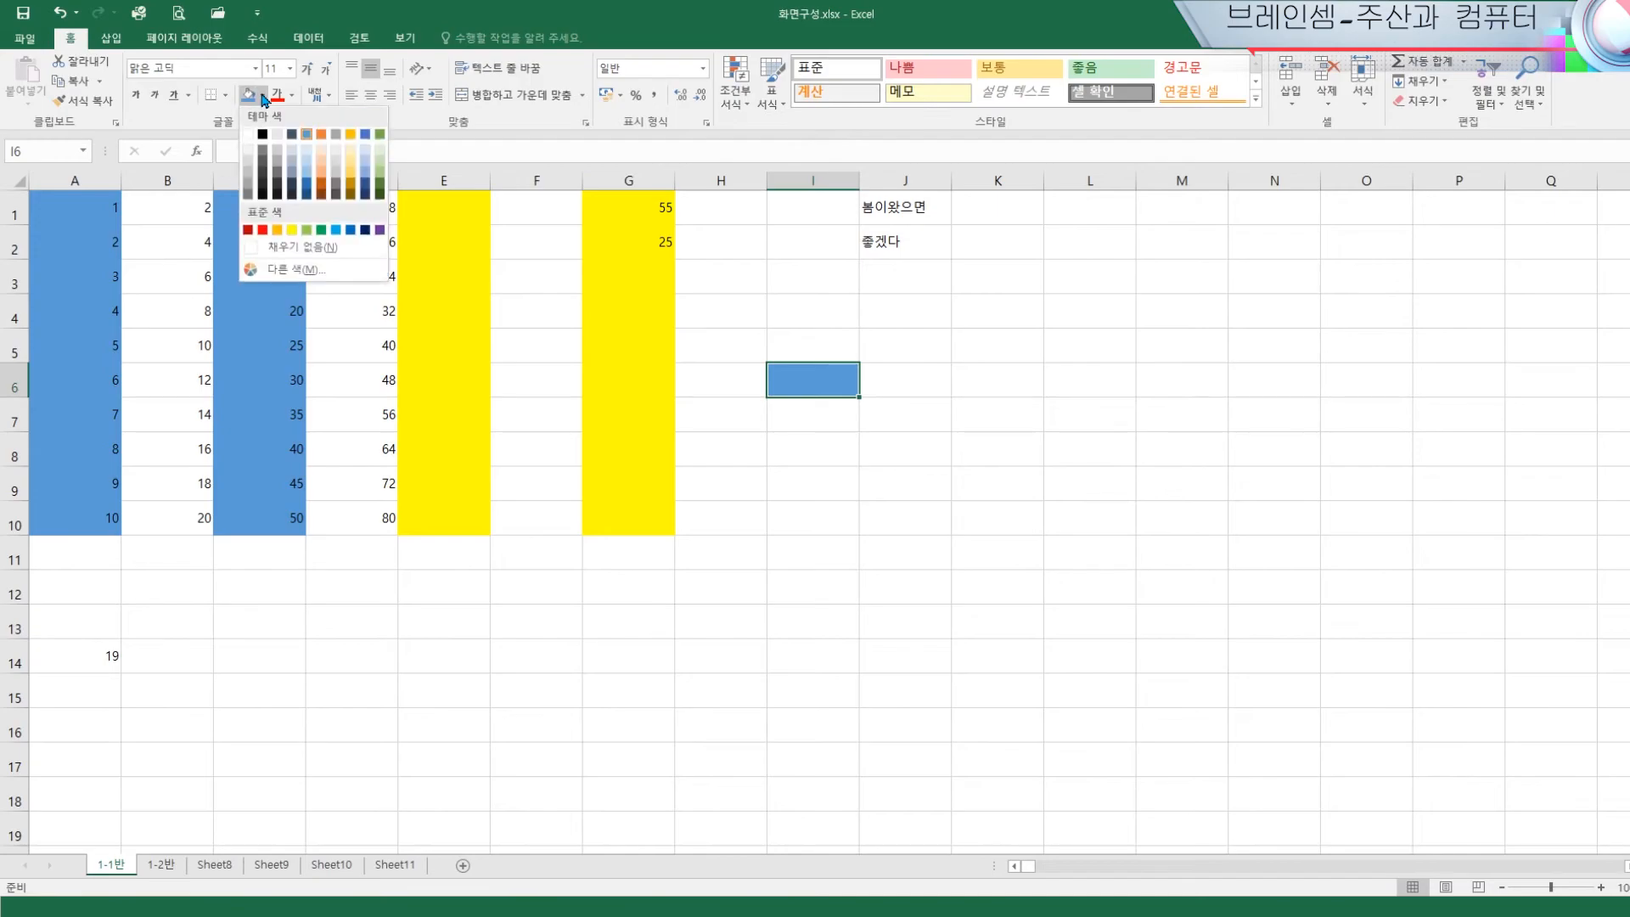
pyautogui.click(314, 252)
pyautogui.press('Up')
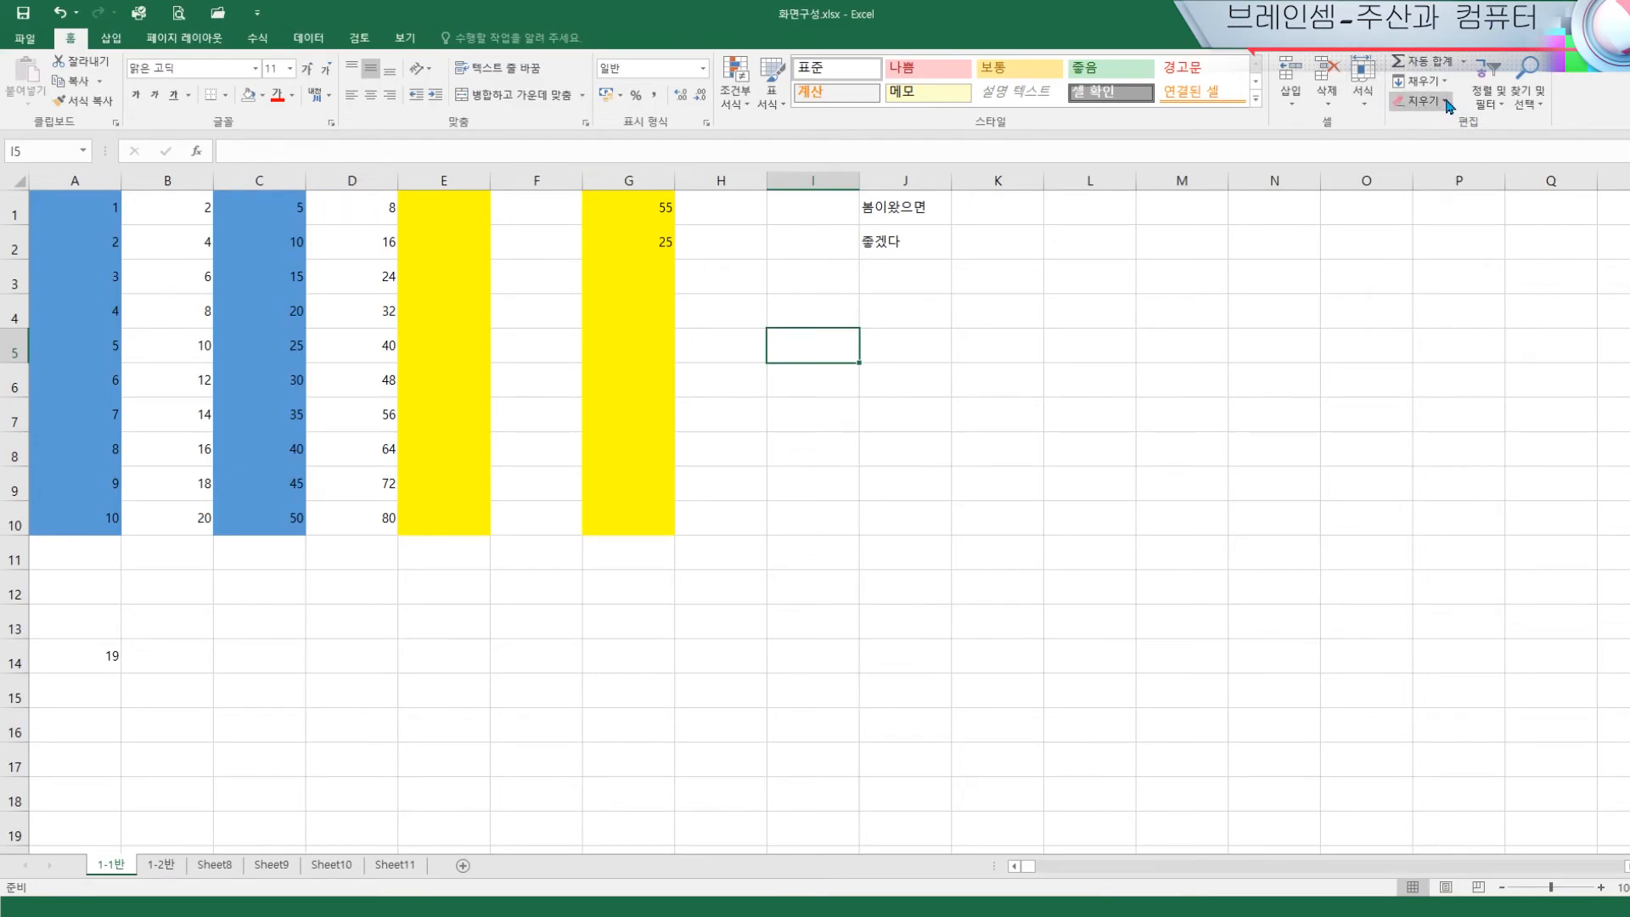
pyautogui.click(60, 12)
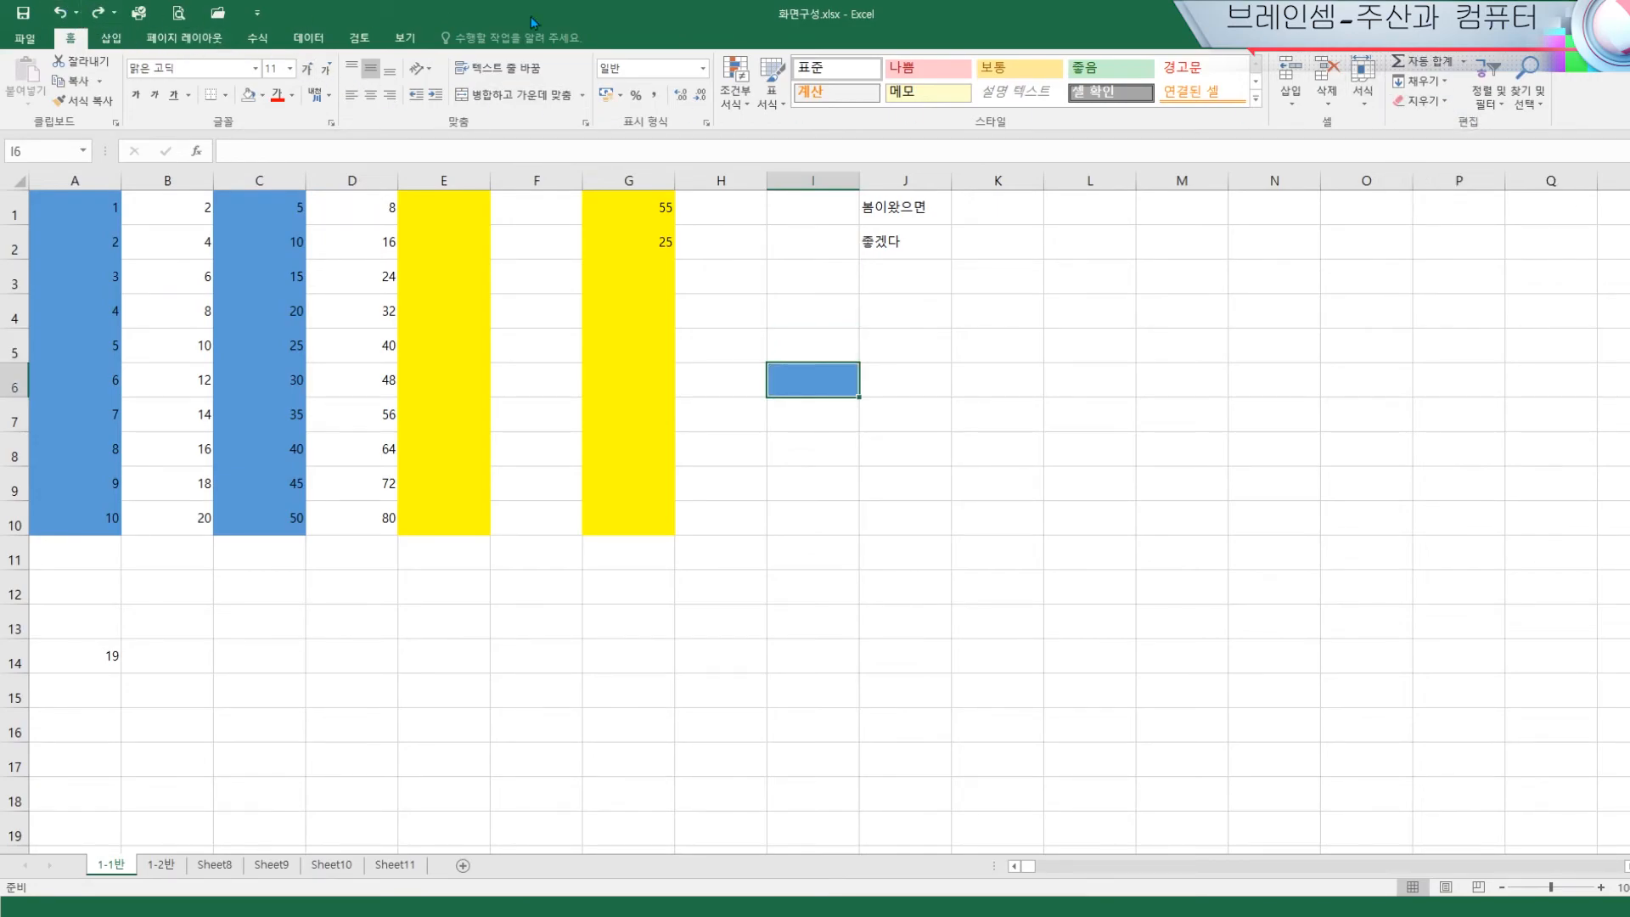
# Clear only the formats from cell I6 and deselect it
pyautogui.click(1448, 102)
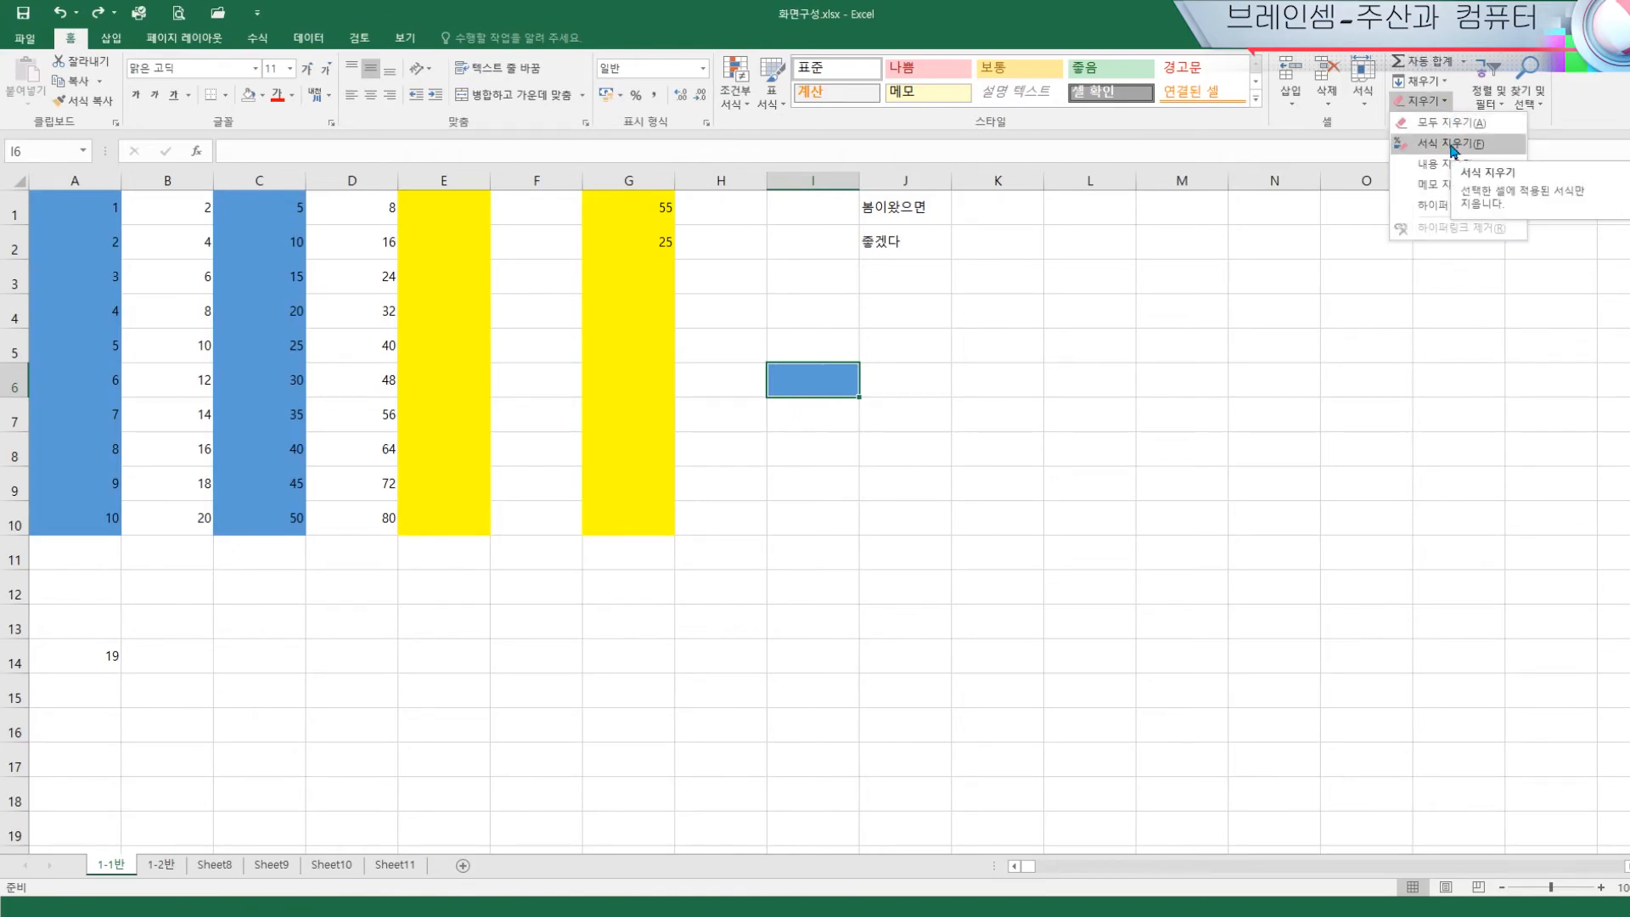
pyautogui.click(1452, 144)
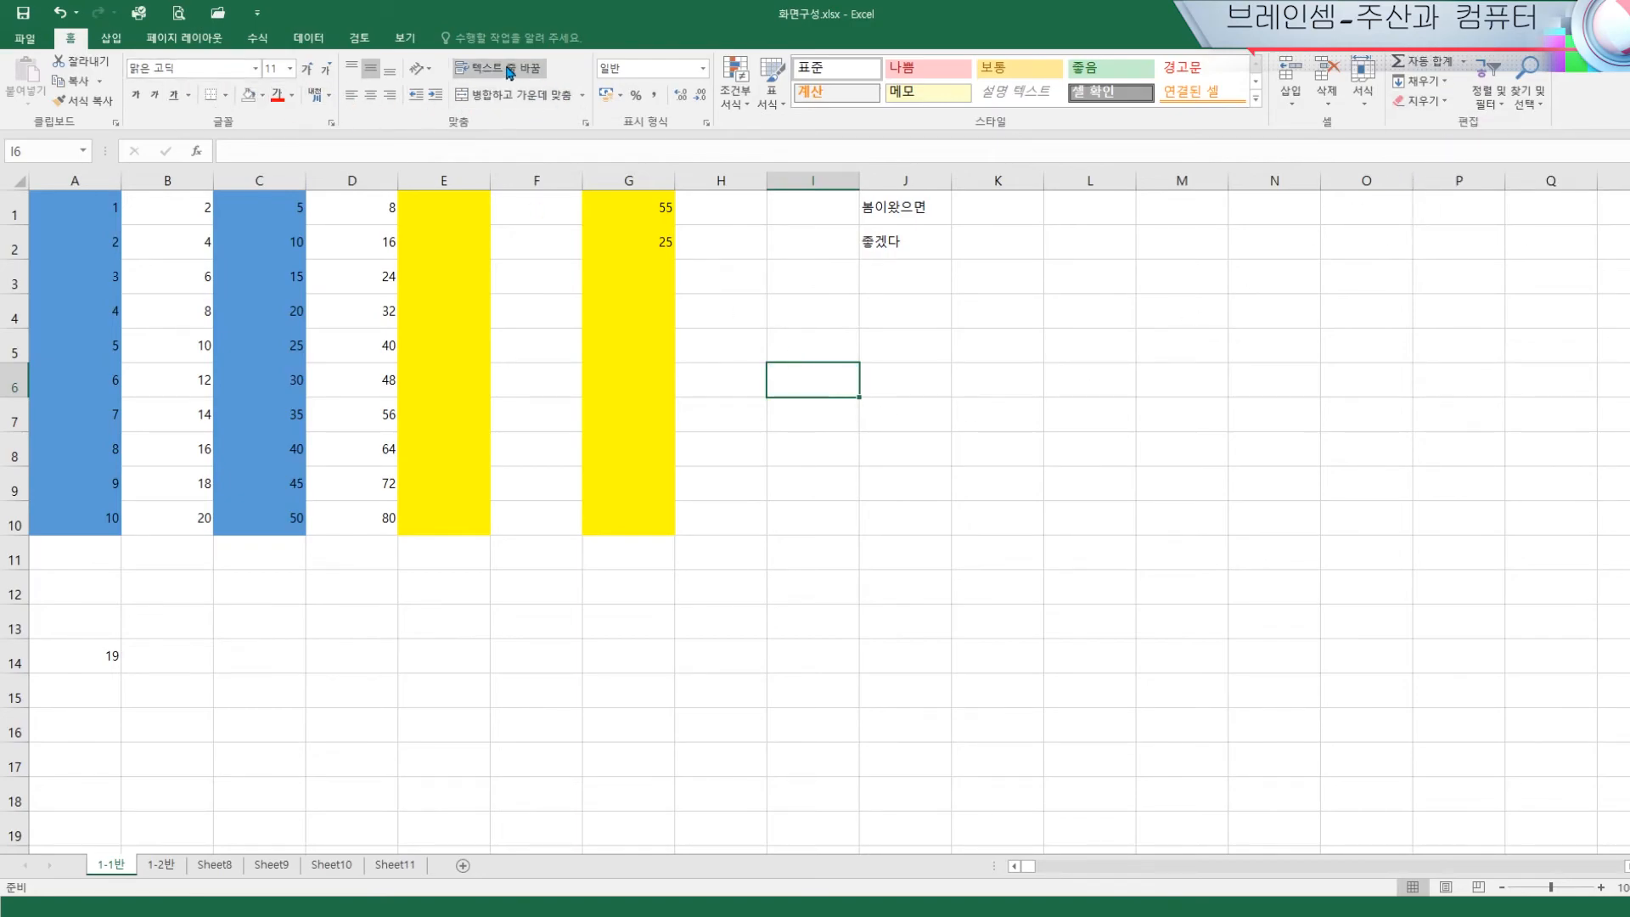
pyautogui.click(1041, 389)
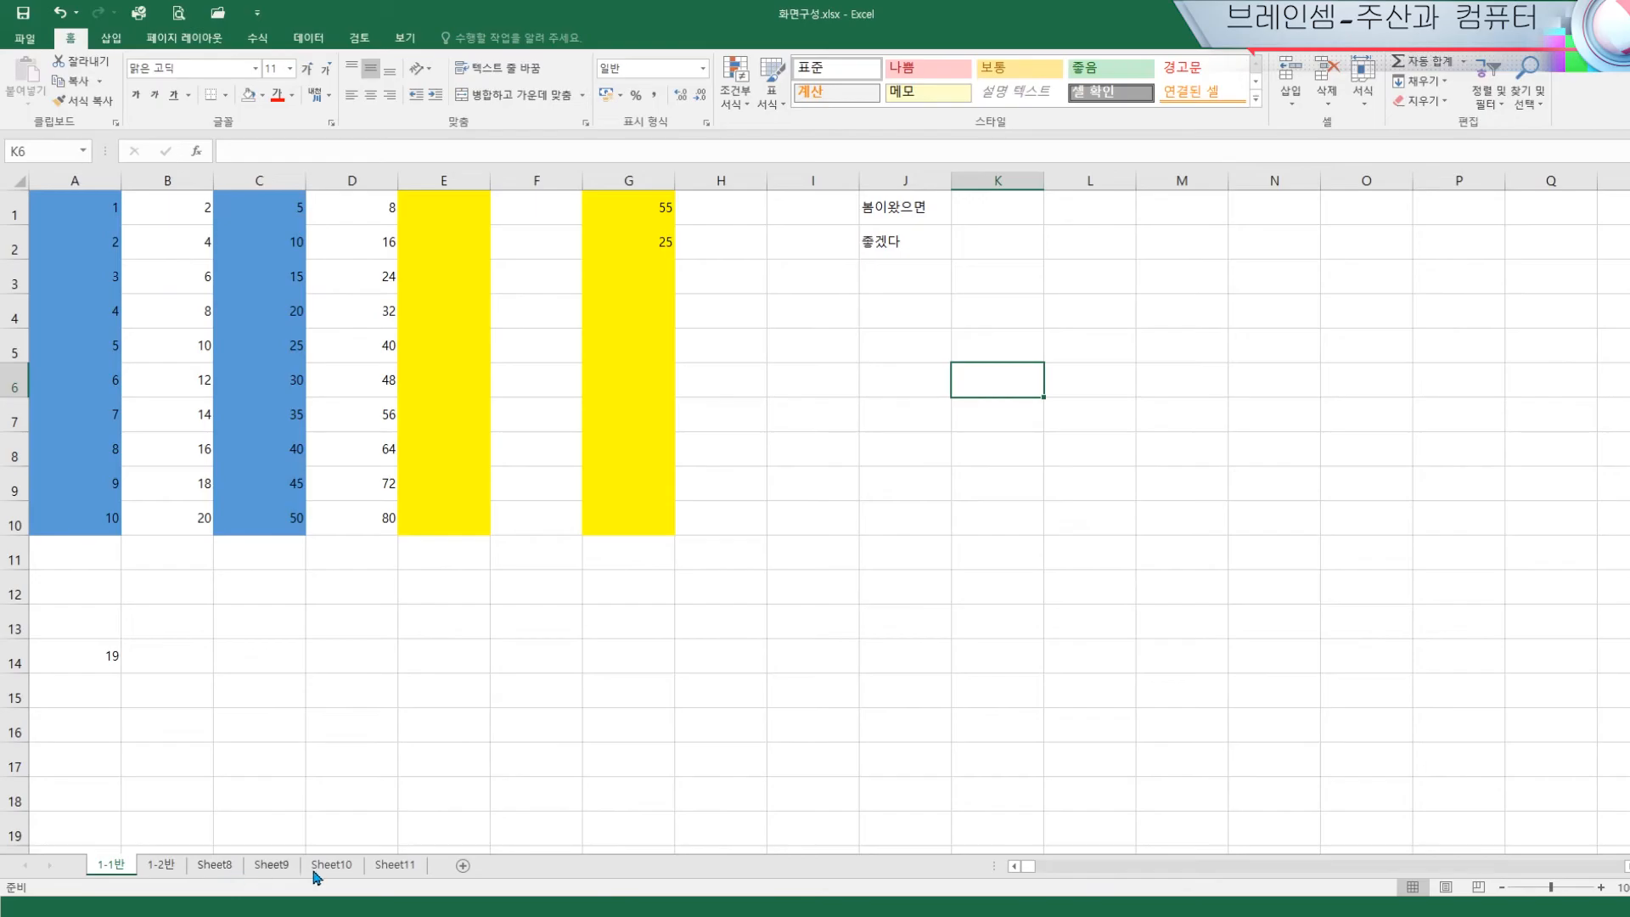
# Group all adjacent sheets from 1-1반 through Sheet11, and ungroup them back to 1-1반 alone
pyautogui.keyDown('shift'); pyautogui.click(398, 870); pyautogui.keyUp('shift')
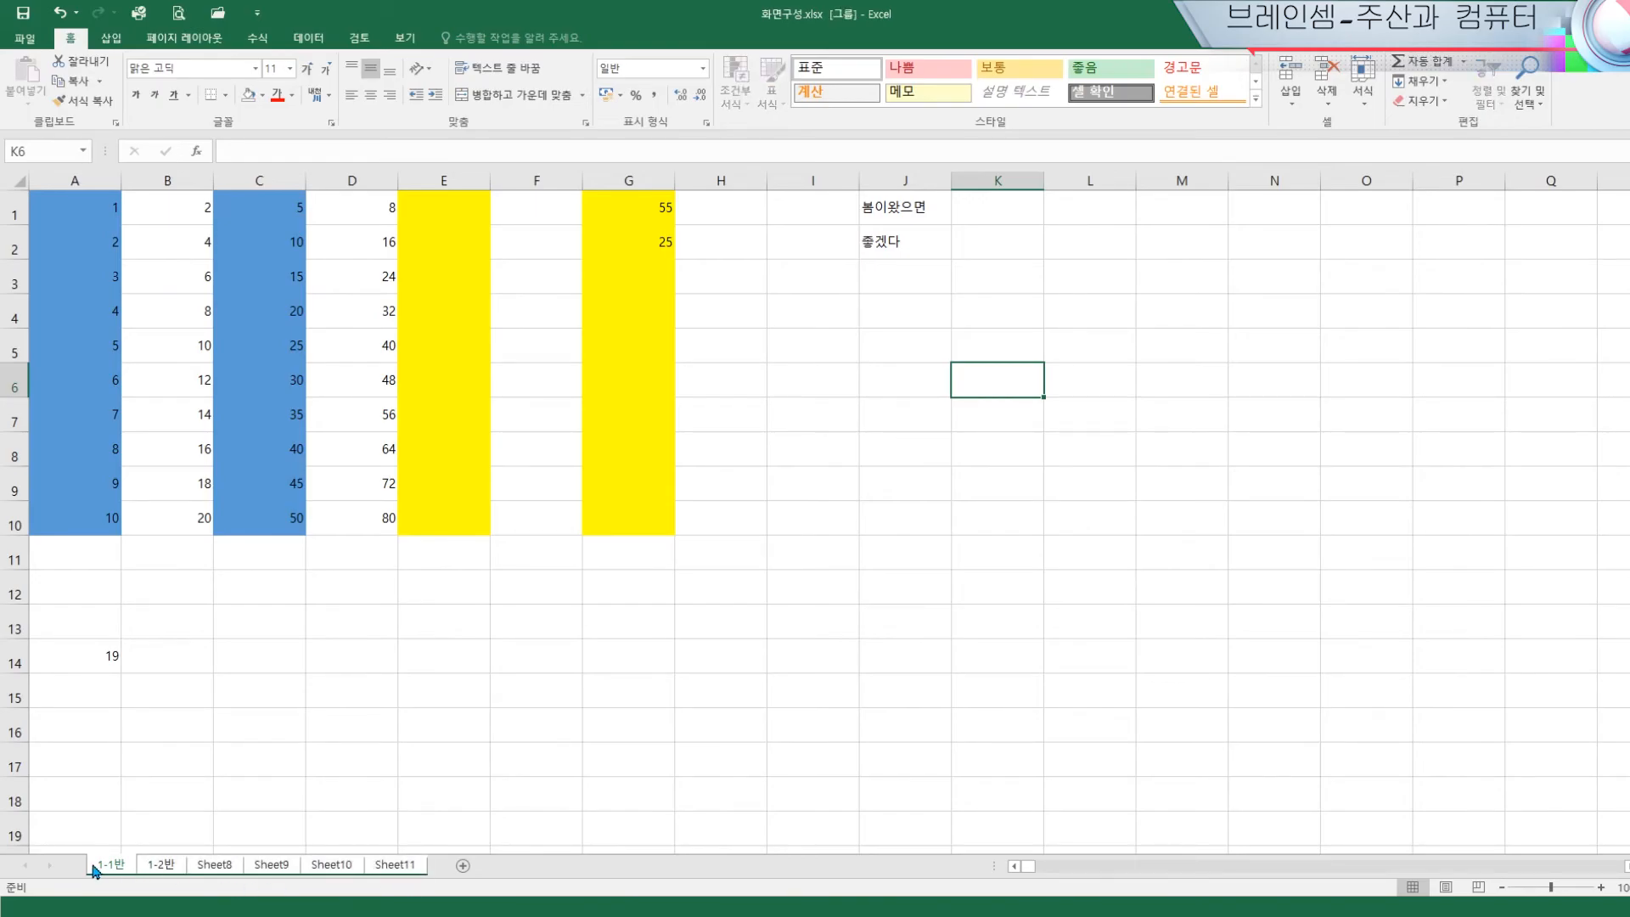
pyautogui.click(271, 864)
pyautogui.click(117, 866)
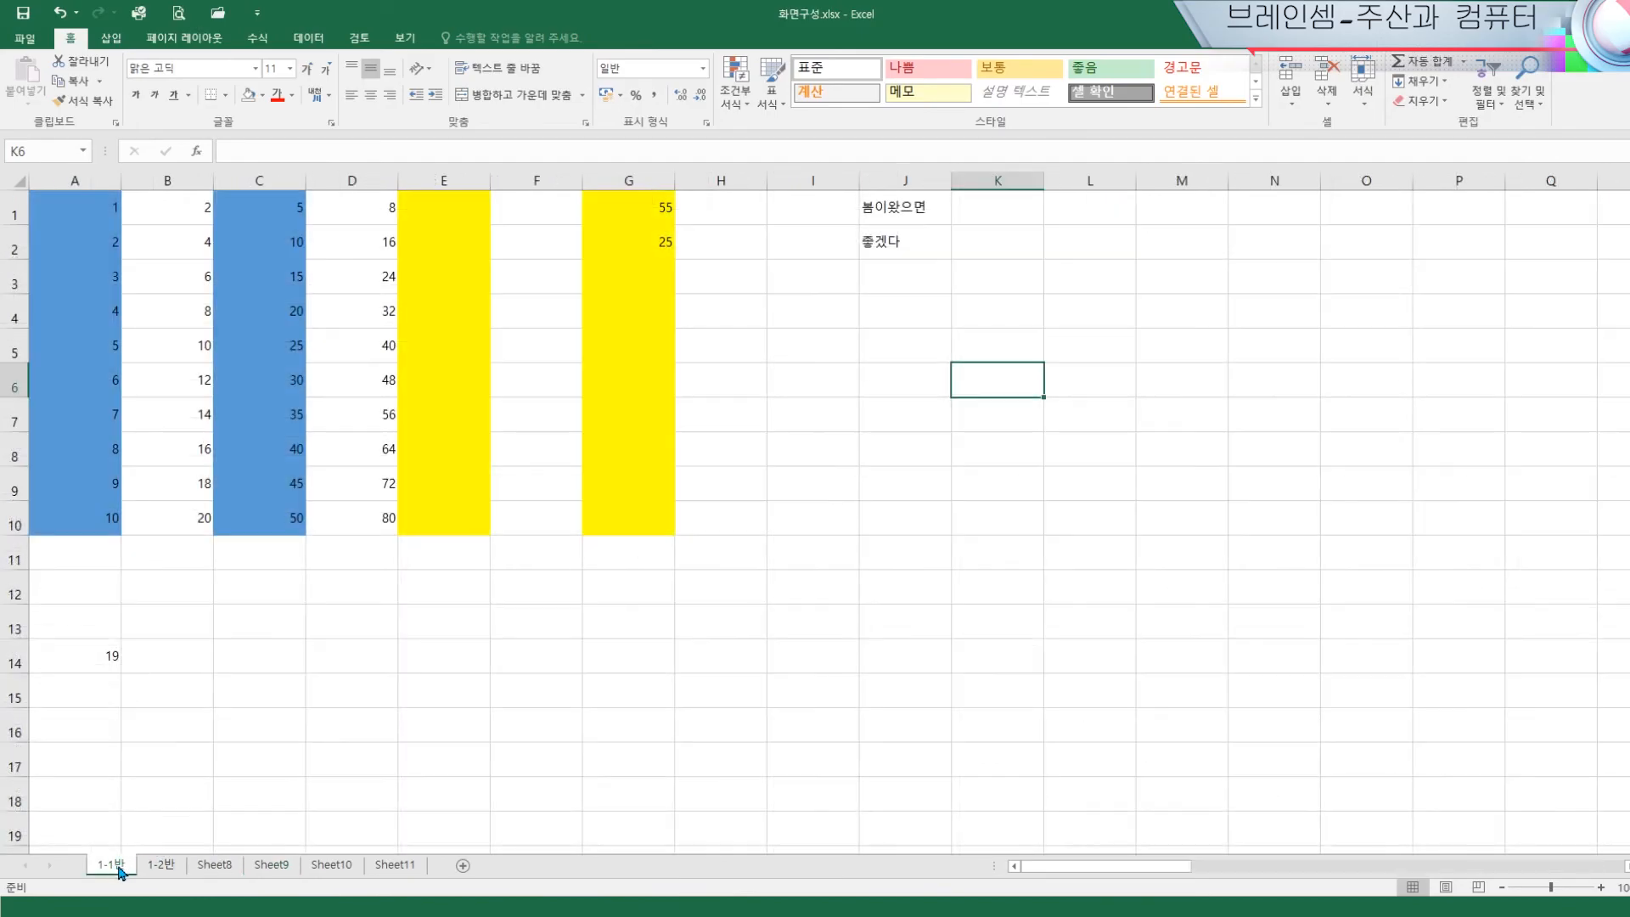
# Group the non-adjacent sheets 1-1반, Sheet8 and Sheet10, and add Sheet11 to the group
pyautogui.keyDown('ctrl'); pyautogui.click(213, 868); pyautogui.keyUp('ctrl')
pyautogui.keyDown('ctrl'); pyautogui.click(329, 867); pyautogui.keyUp('ctrl')
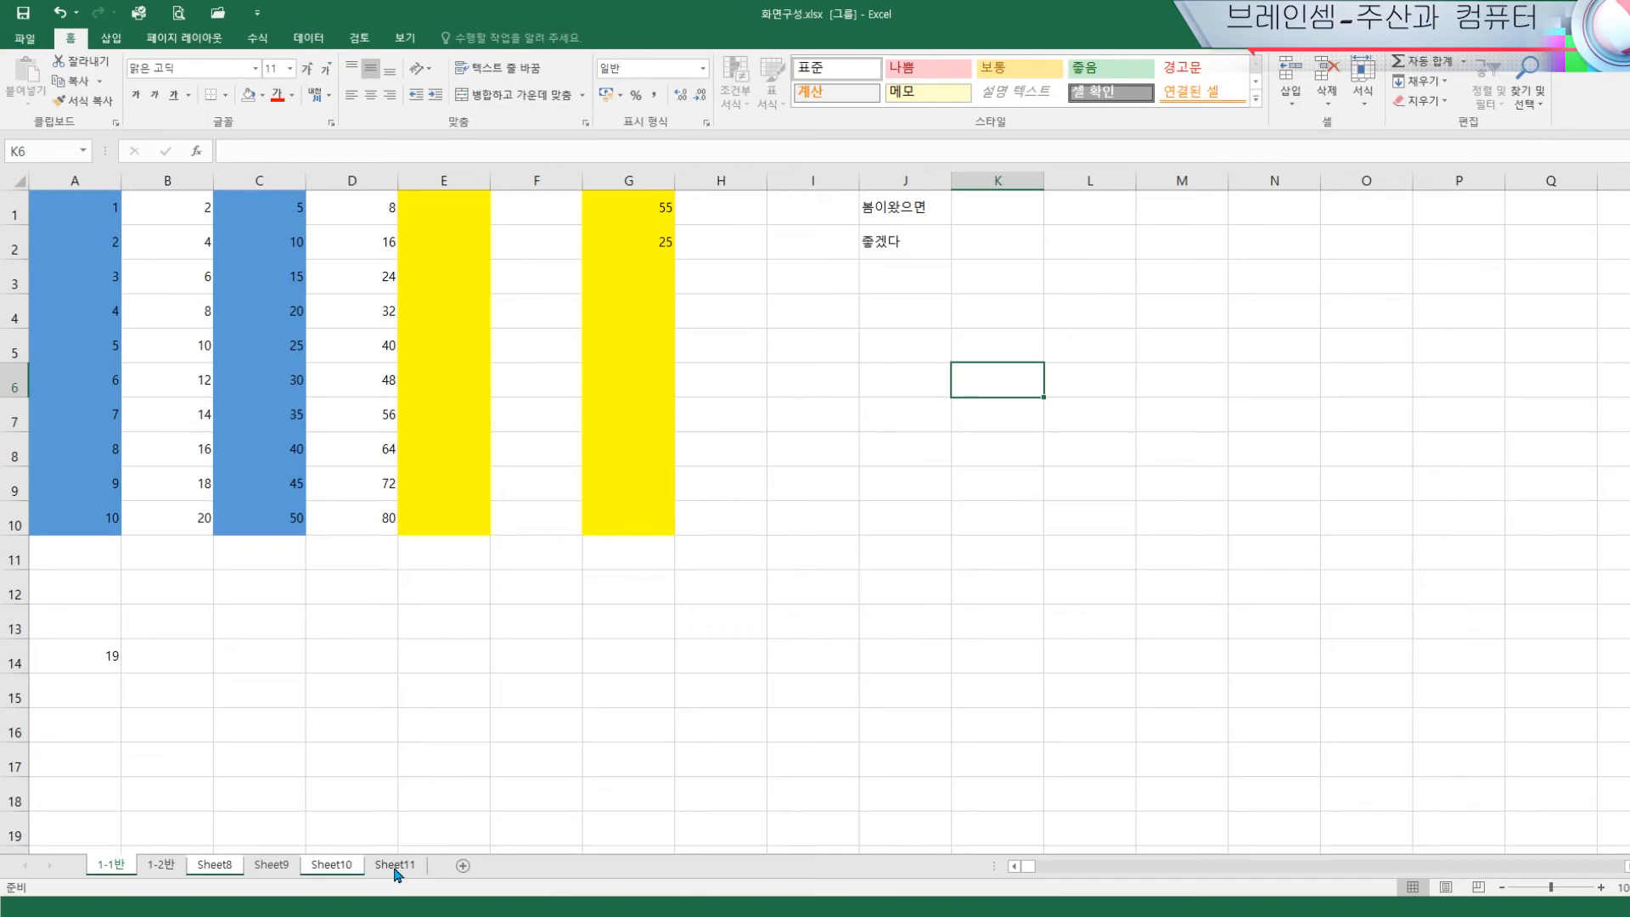
pyautogui.click(452, 804)
pyautogui.click(400, 870)
pyautogui.click(337, 871)
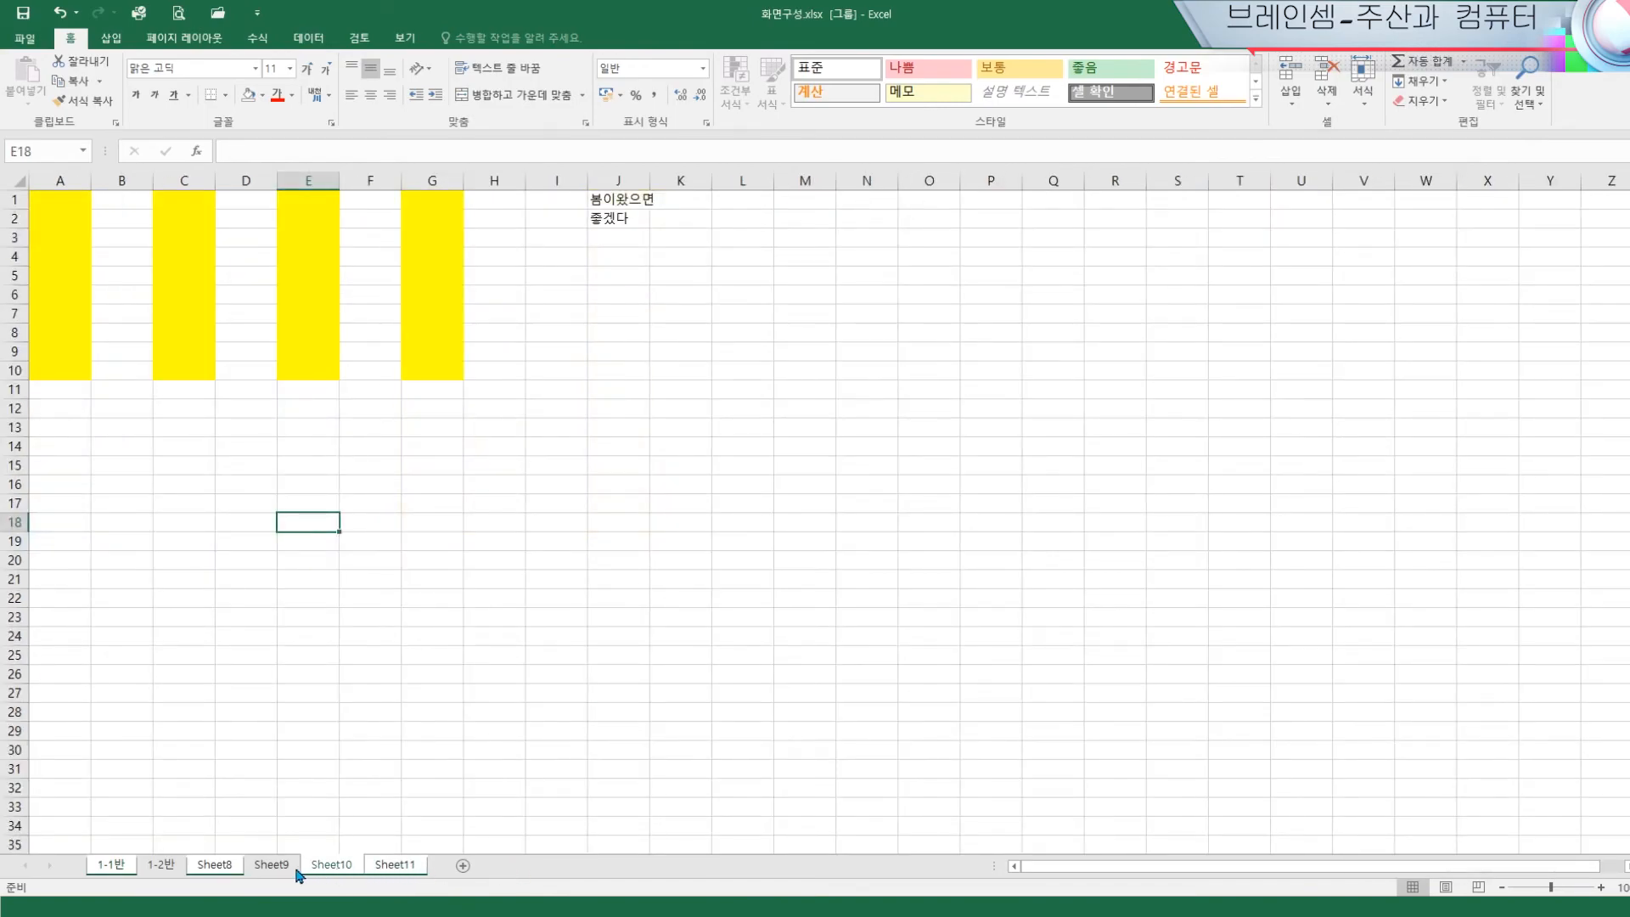
# Ungroup the sheets and look through Sheet9, Sheet8 and 1-2반, ending on 1-1반
pyautogui.click(281, 868)
pyautogui.click(219, 868)
pyautogui.click(170, 868)
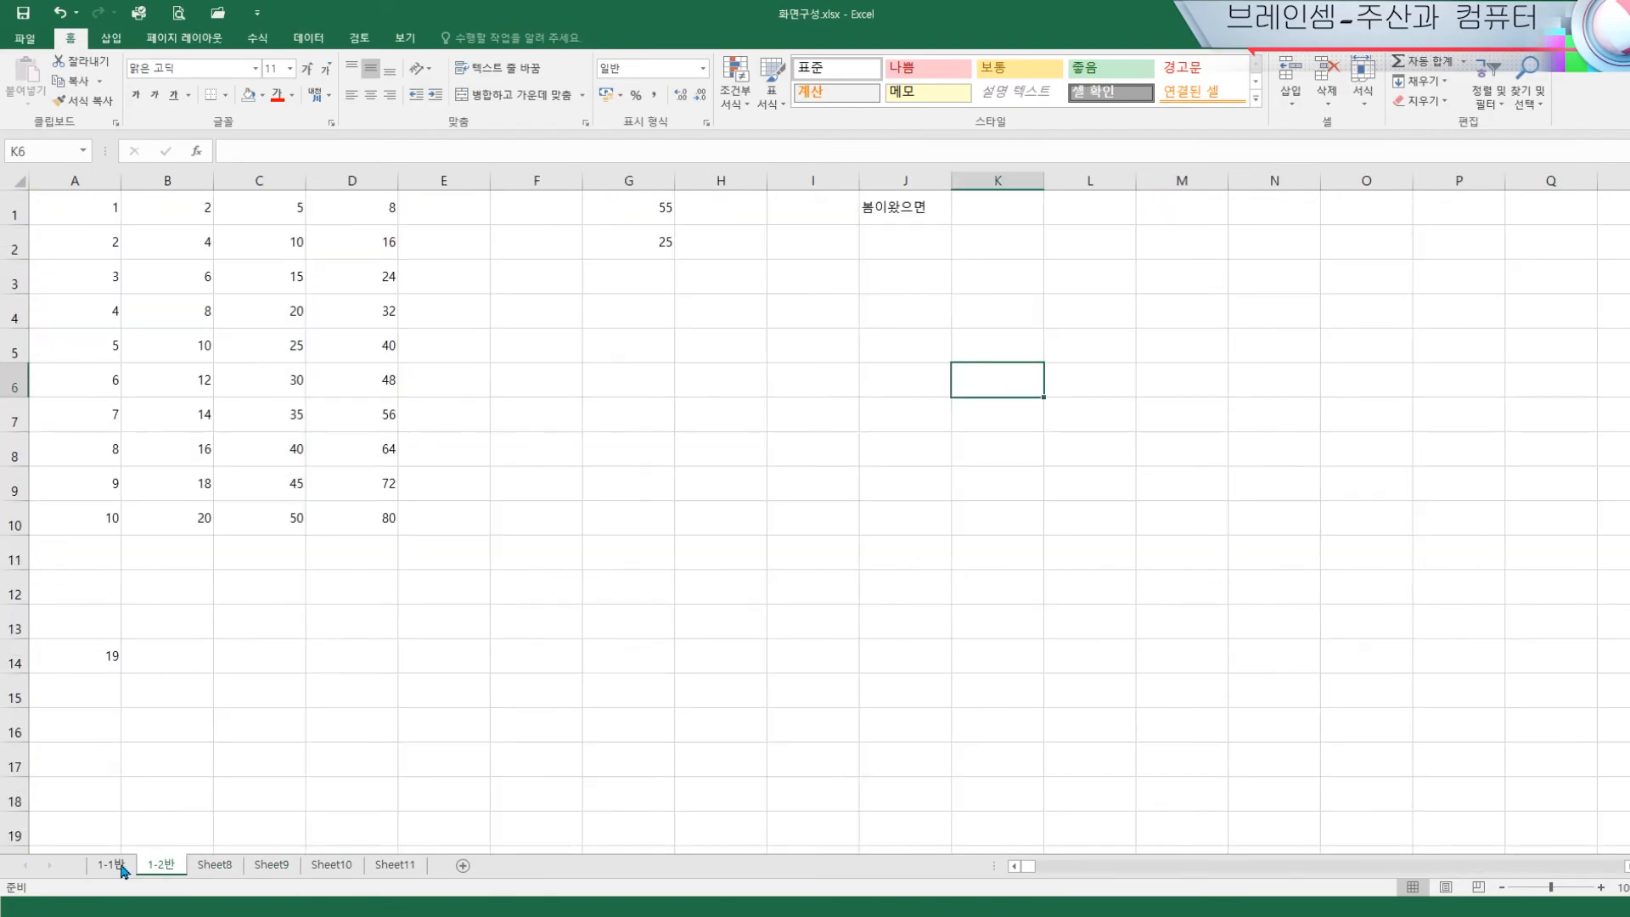
pyautogui.click(114, 866)
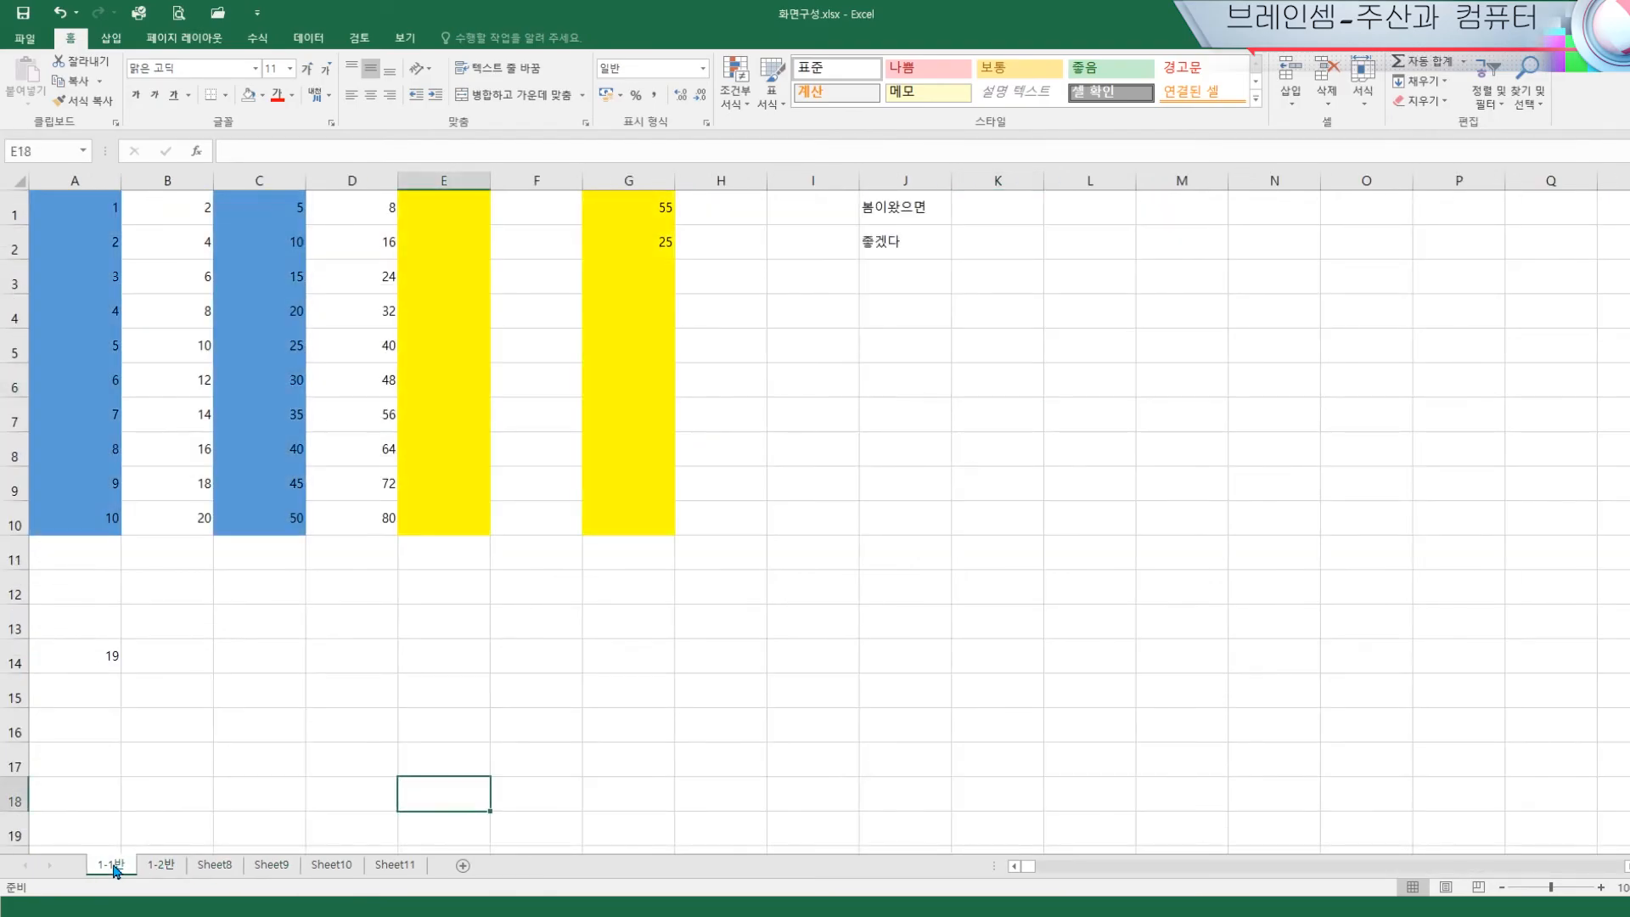
# Color the 1-1반 sheet tab dark red
pyautogui.click(432, 763)
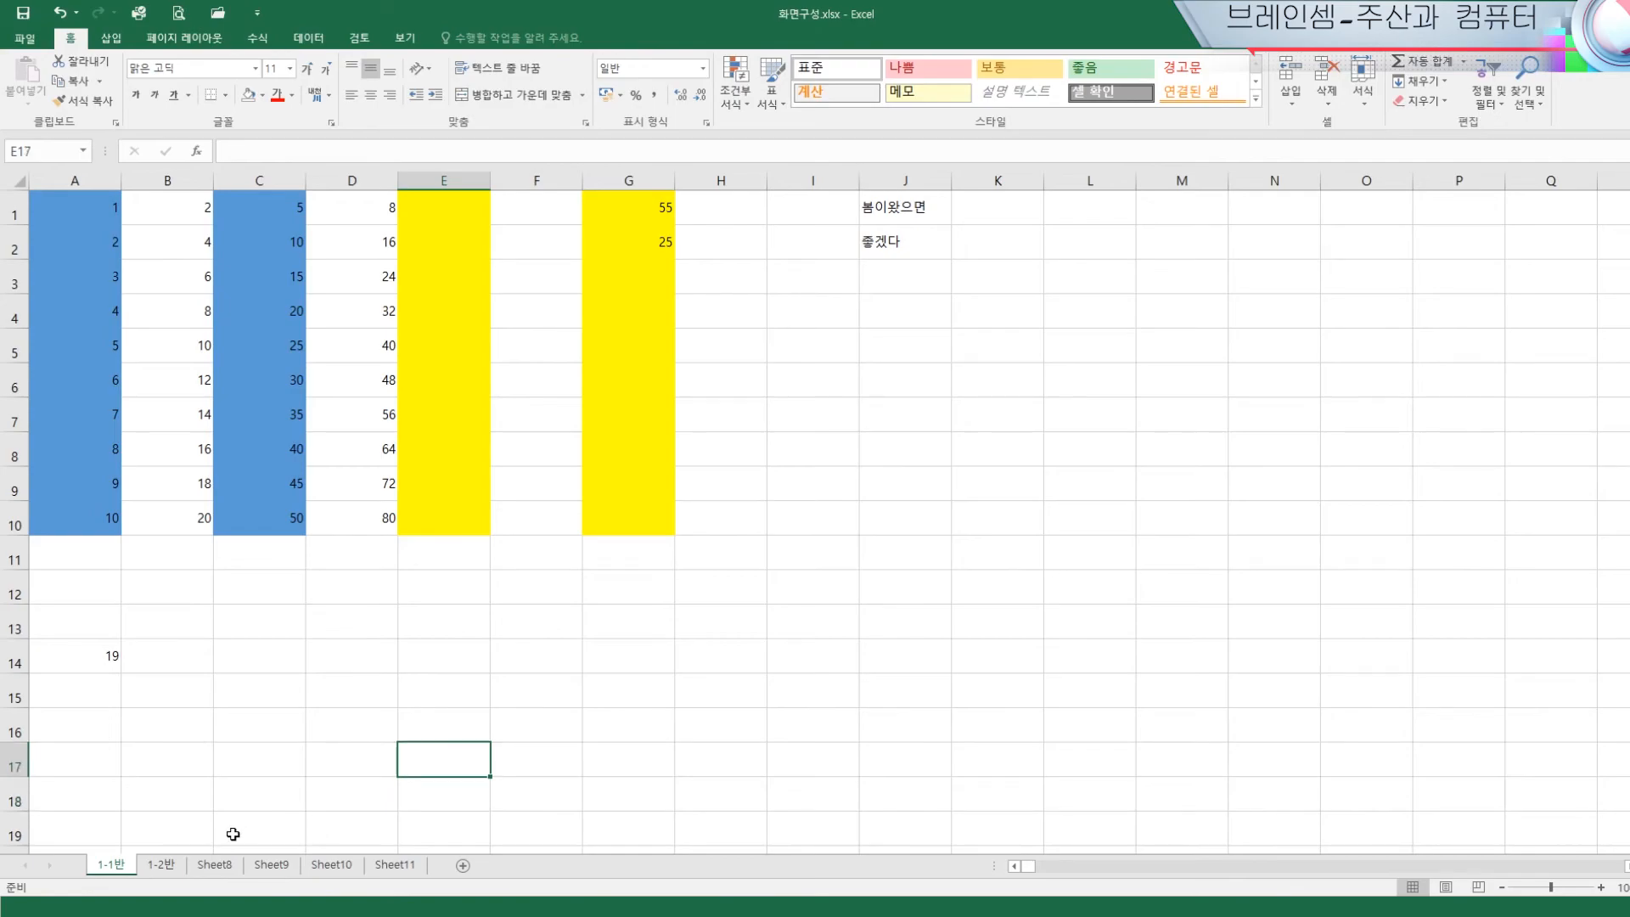
pyautogui.rightClick(114, 866)
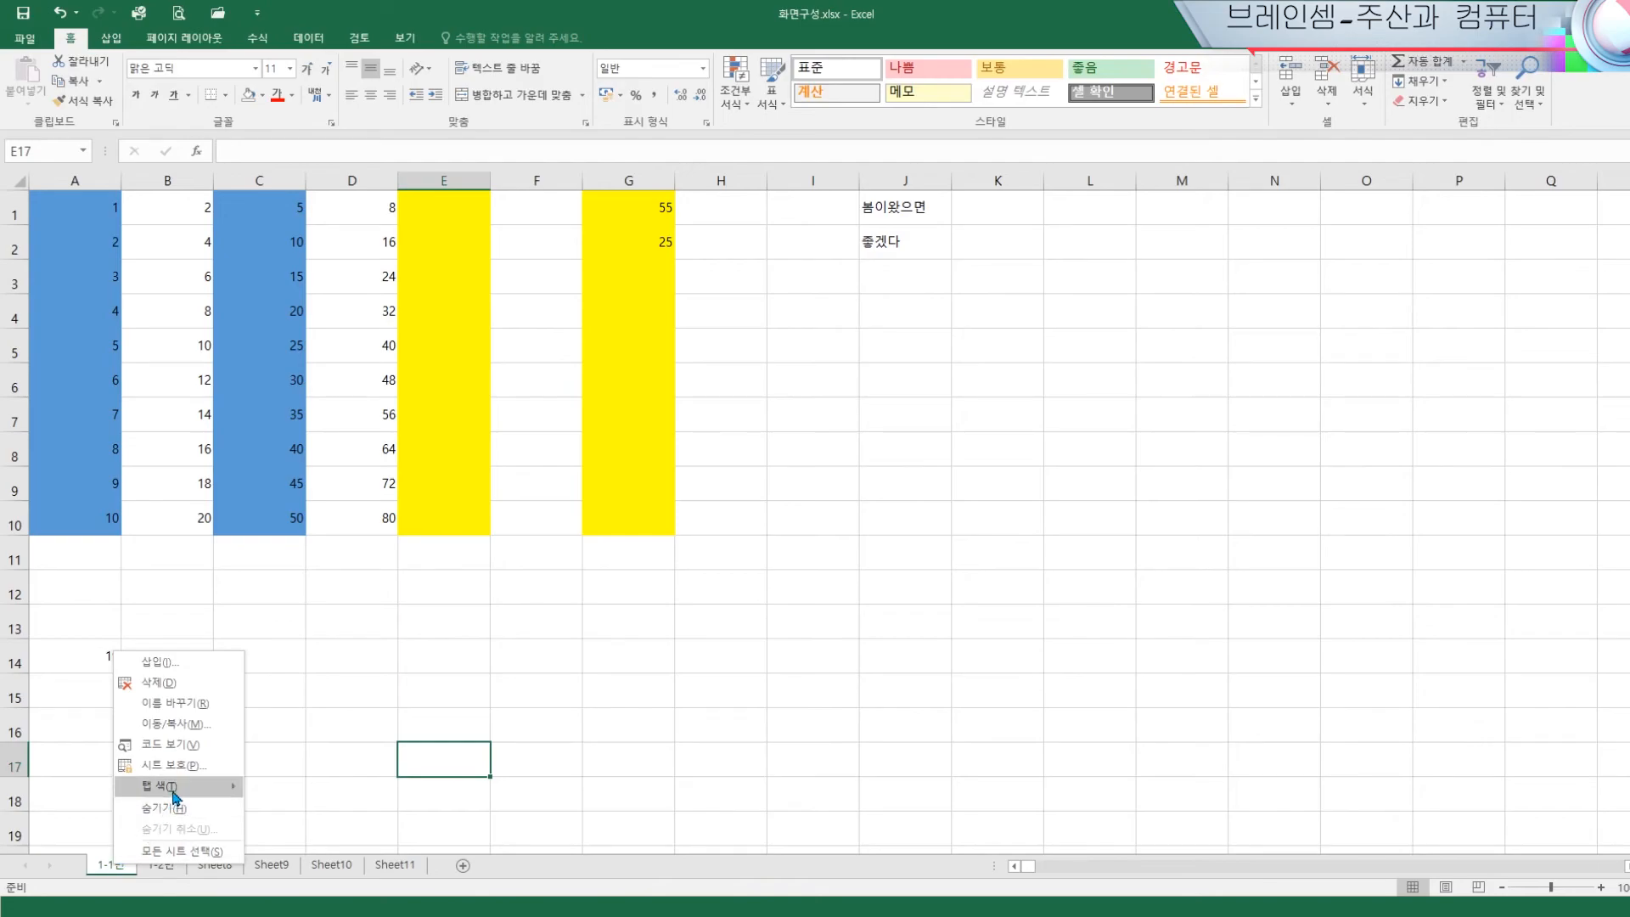
pyautogui.moveTo(174, 791)
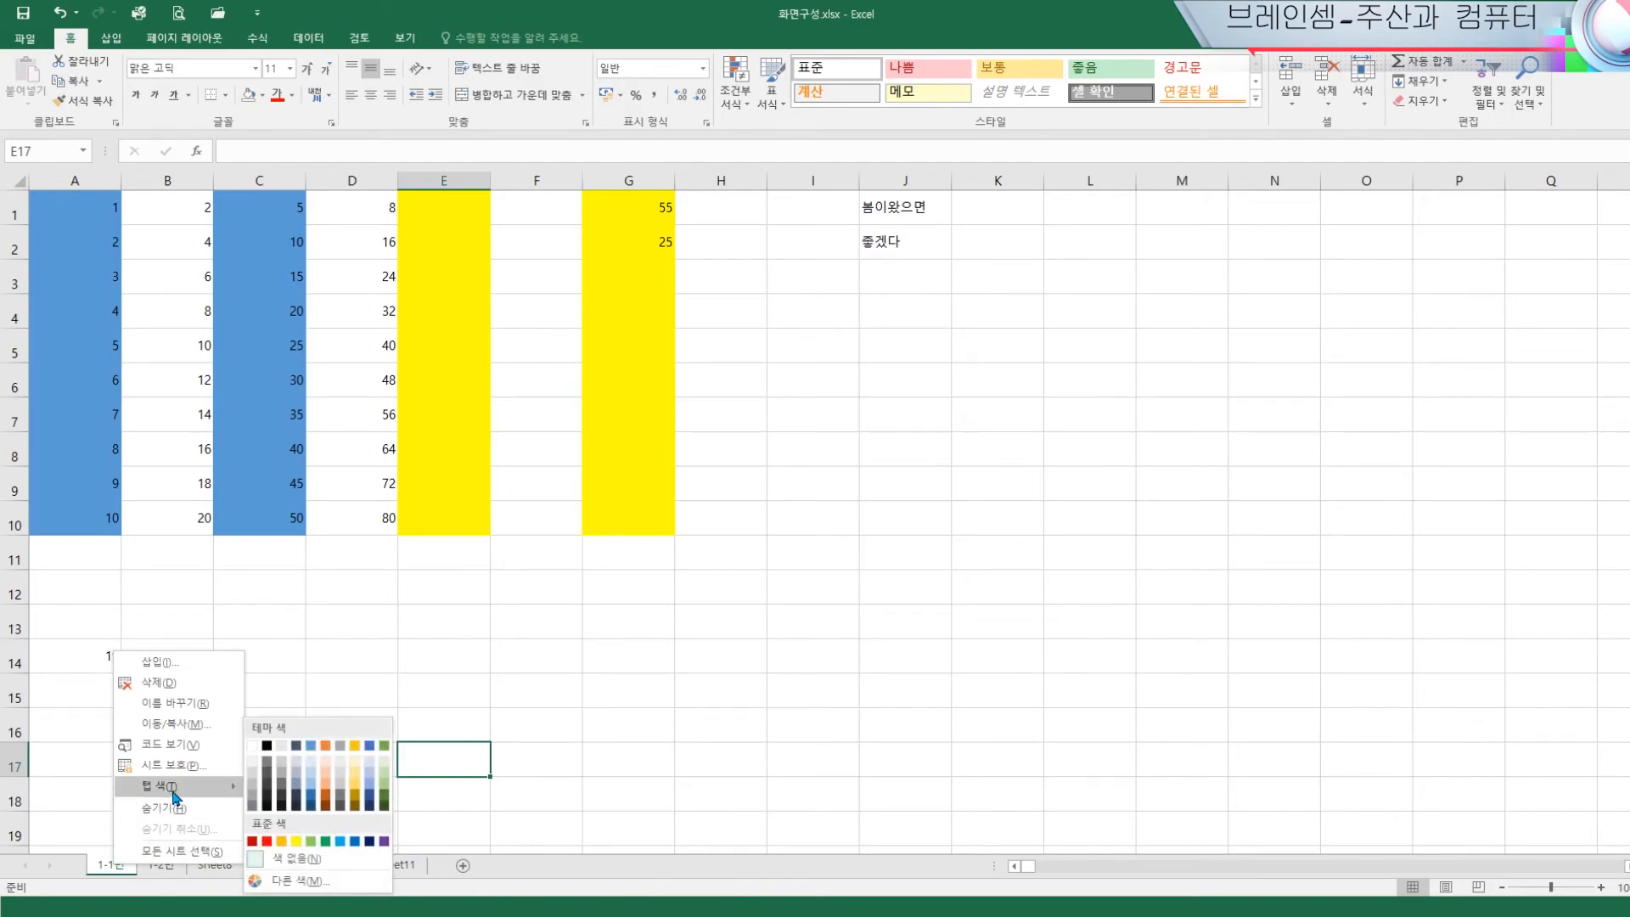
pyautogui.click(252, 842)
pyautogui.click(234, 822)
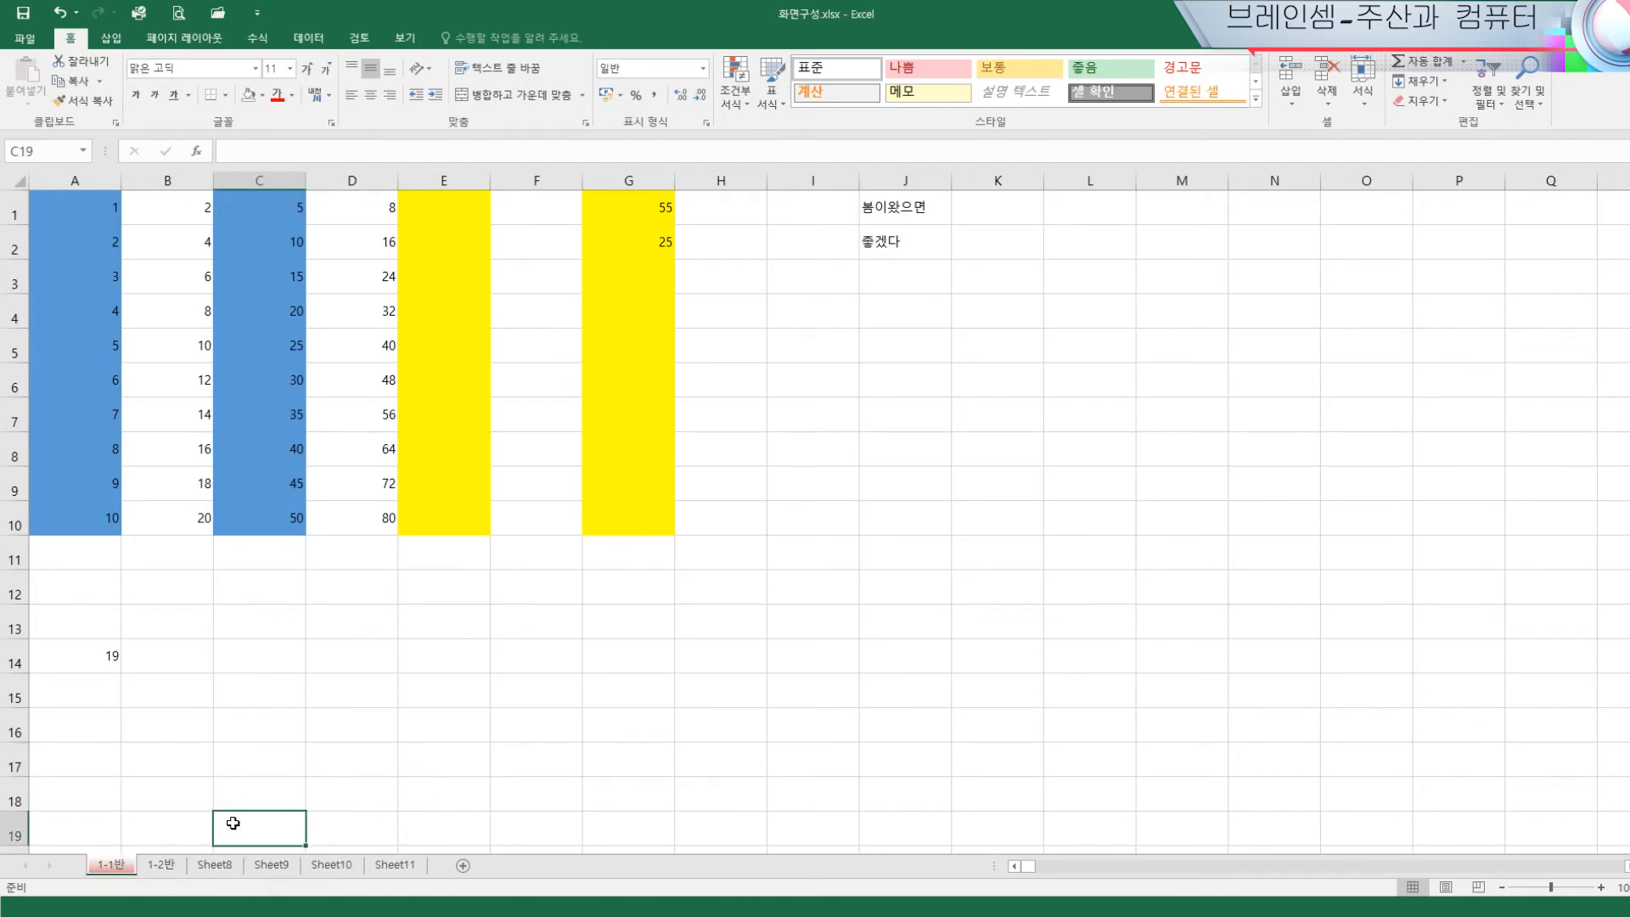
# Color the 1-2반 sheet tab with the standard blue
pyautogui.click(162, 865)
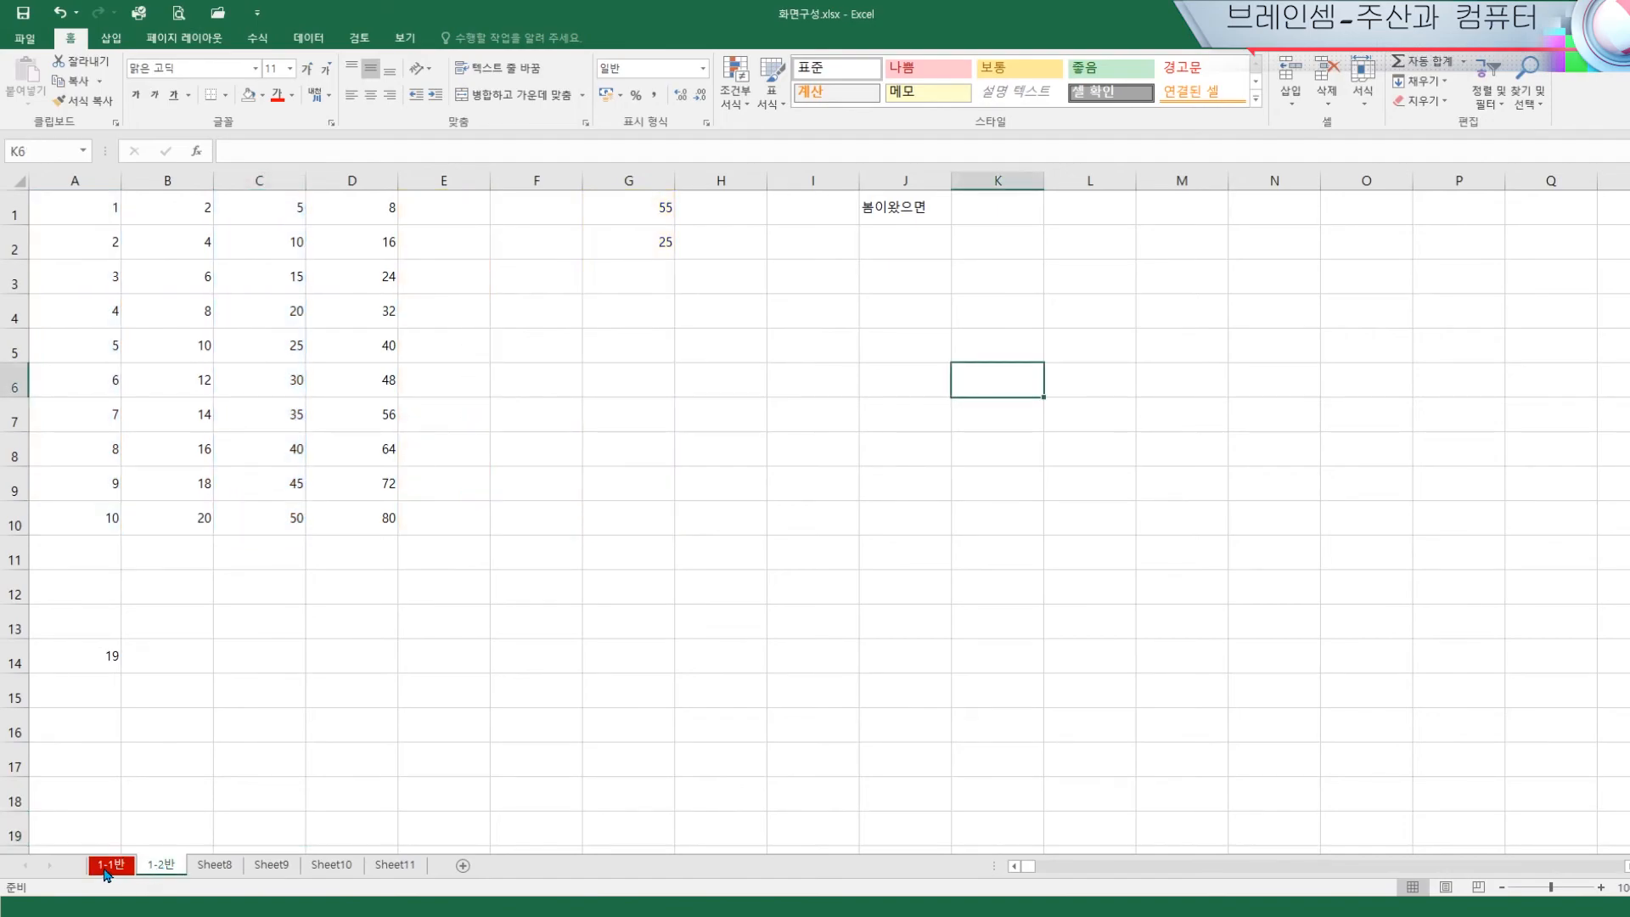
pyautogui.rightClick(153, 868)
pyautogui.moveTo(219, 796)
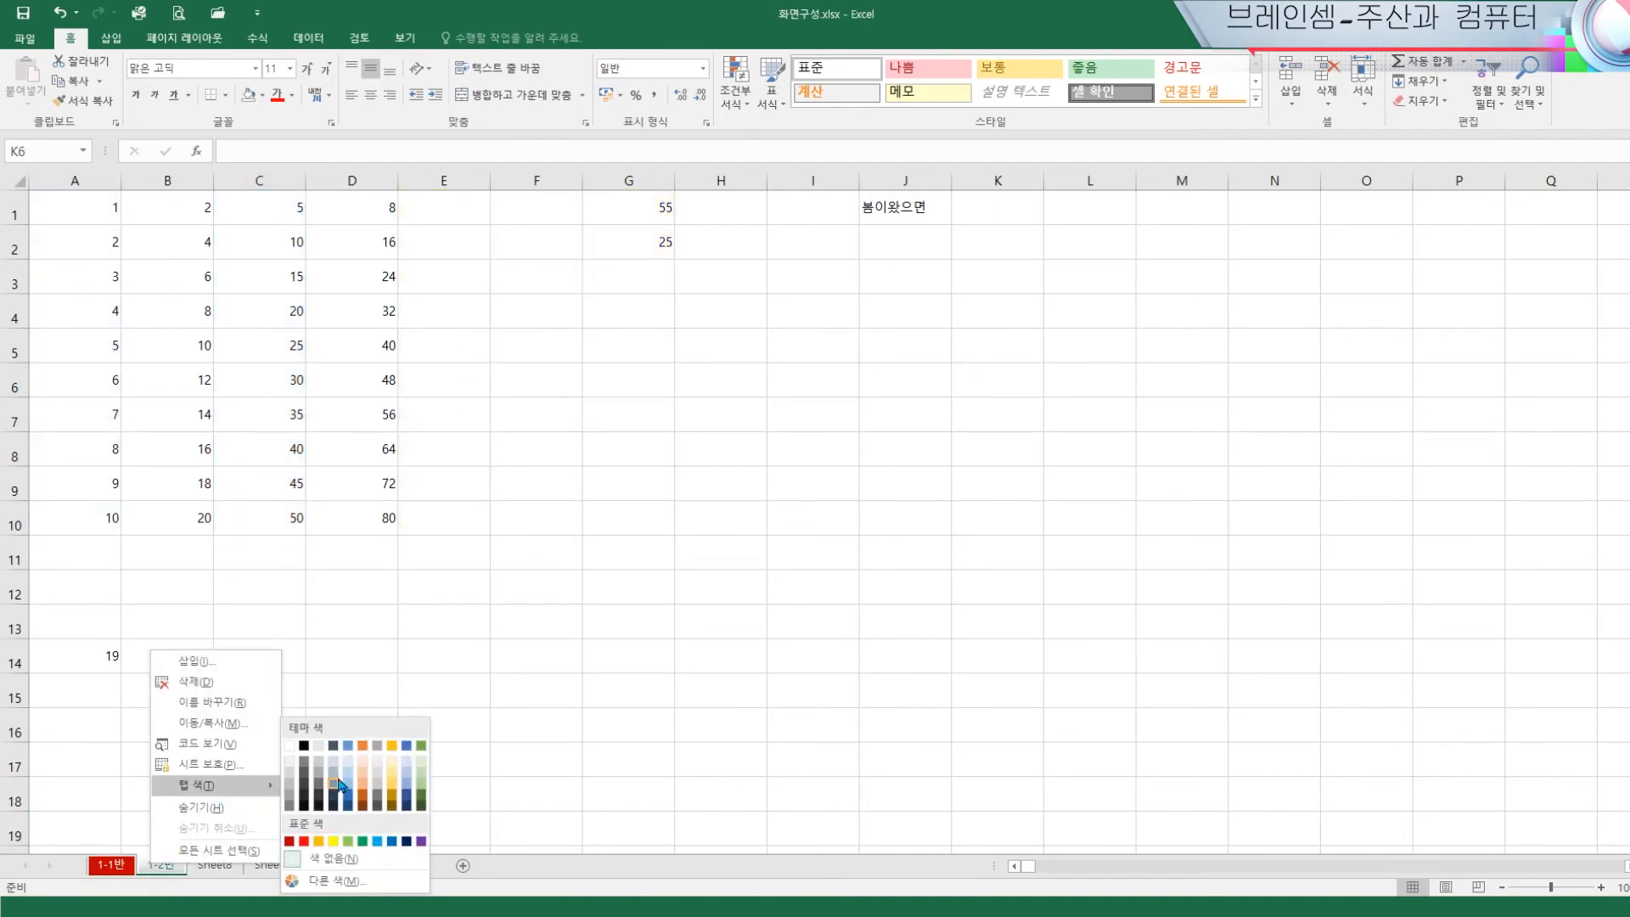
pyautogui.click(393, 841)
# Color the Sheet8 tab with the standard yellow
pyautogui.click(214, 867)
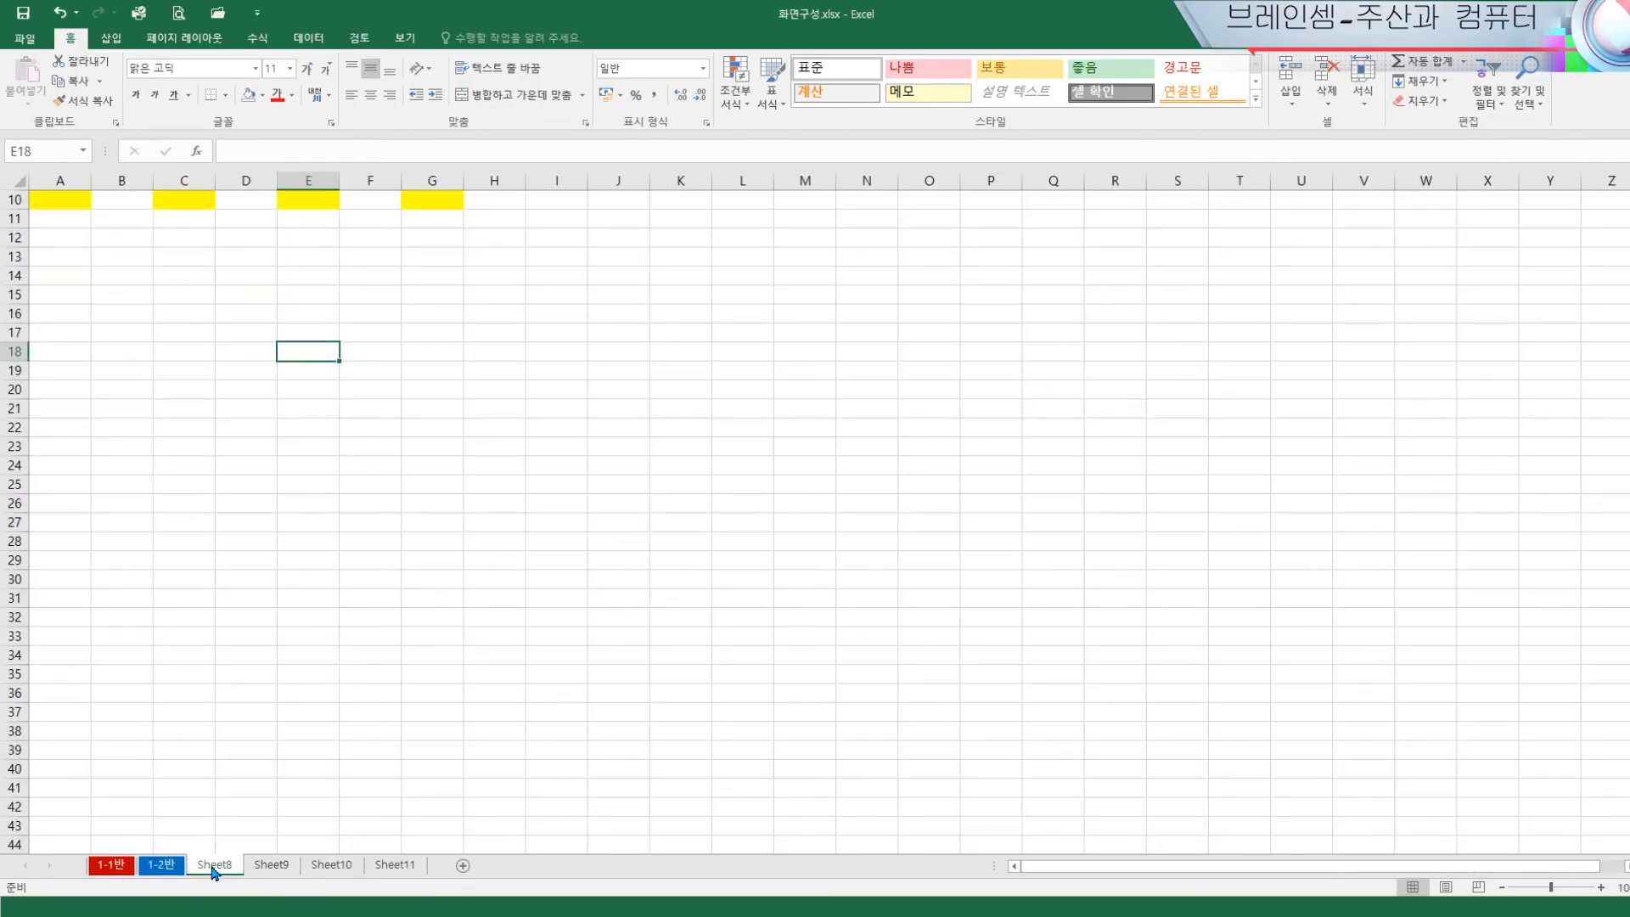
pyautogui.rightClick(214, 867)
pyautogui.moveTo(263, 794)
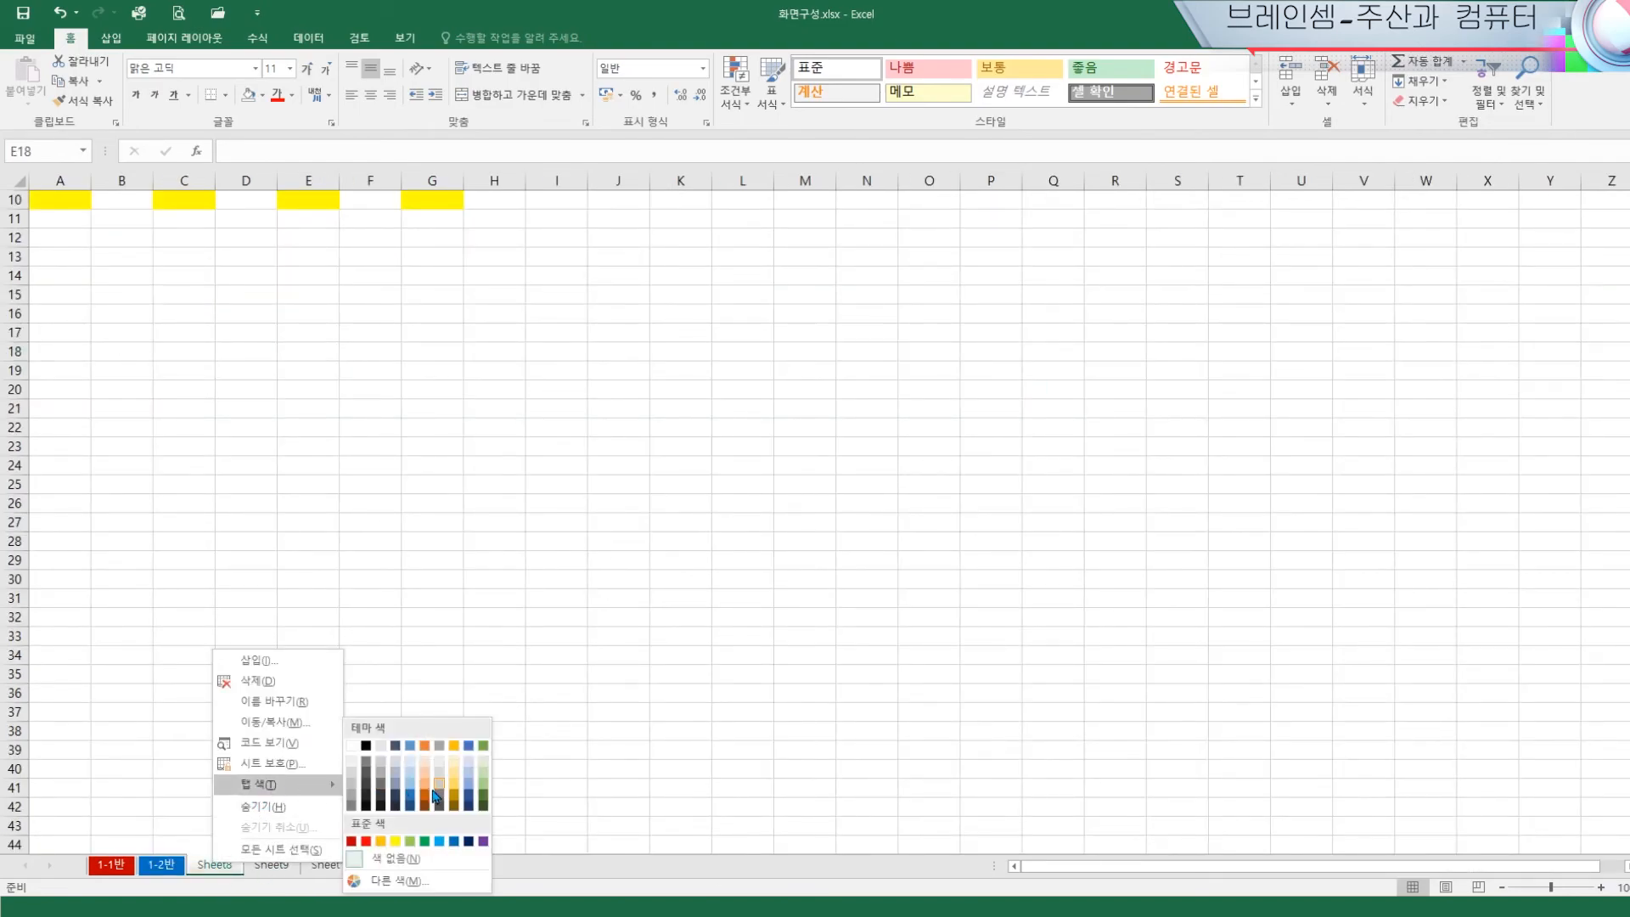
pyautogui.click(395, 841)
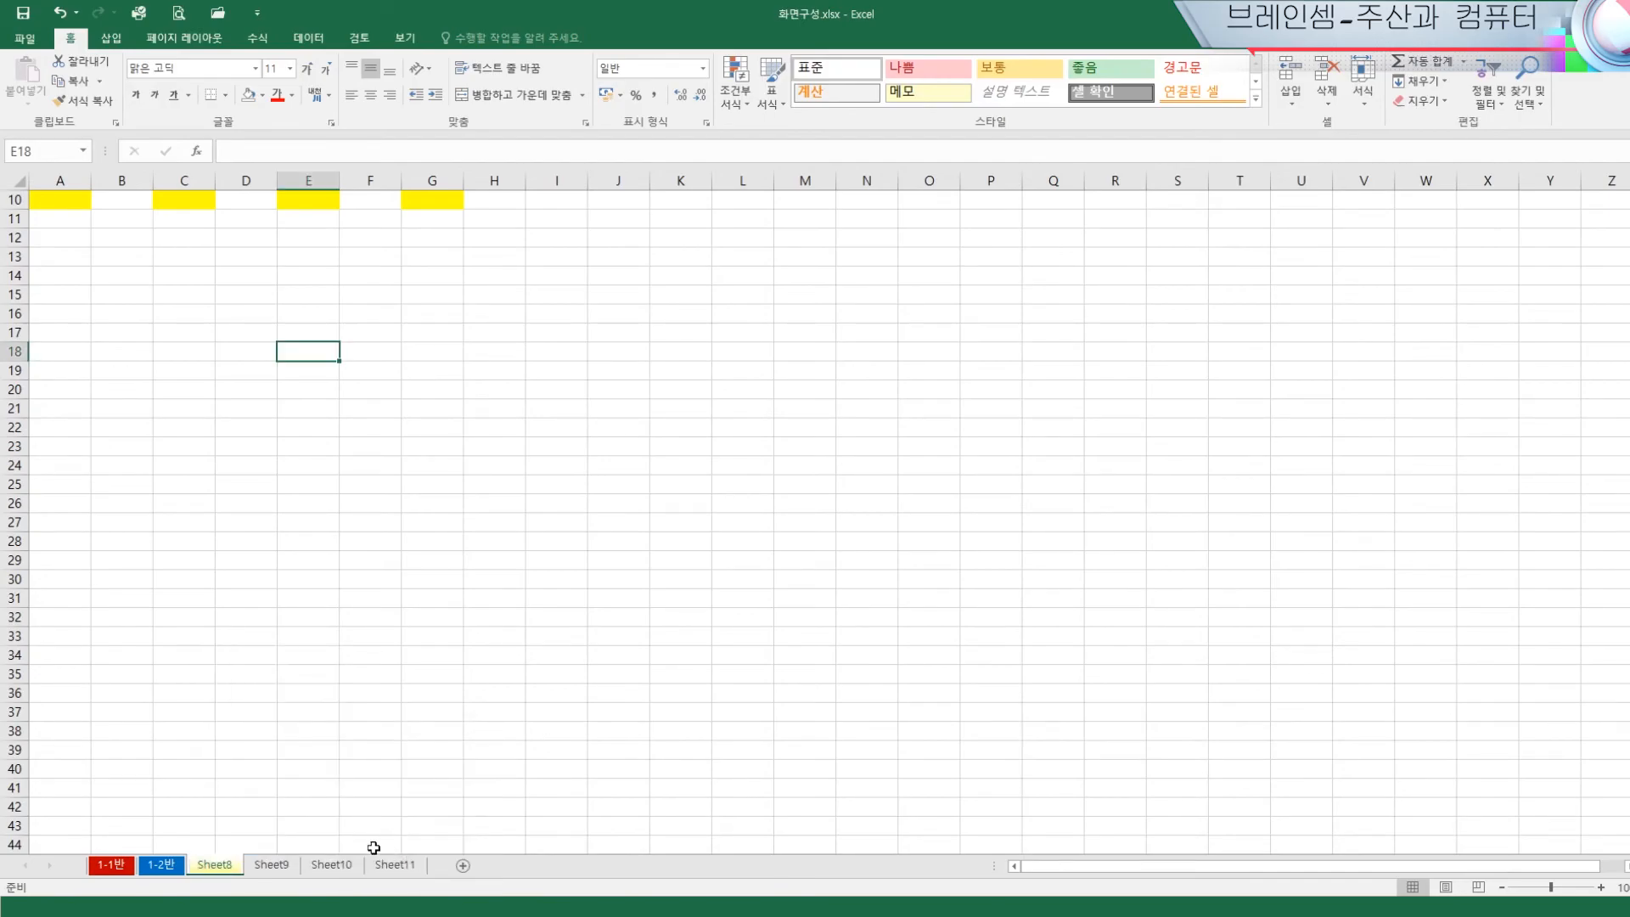
# View Sheet9 in Page Layout view, zoom out to examine its page division, and return to Normal view
pyautogui.click(283, 868)
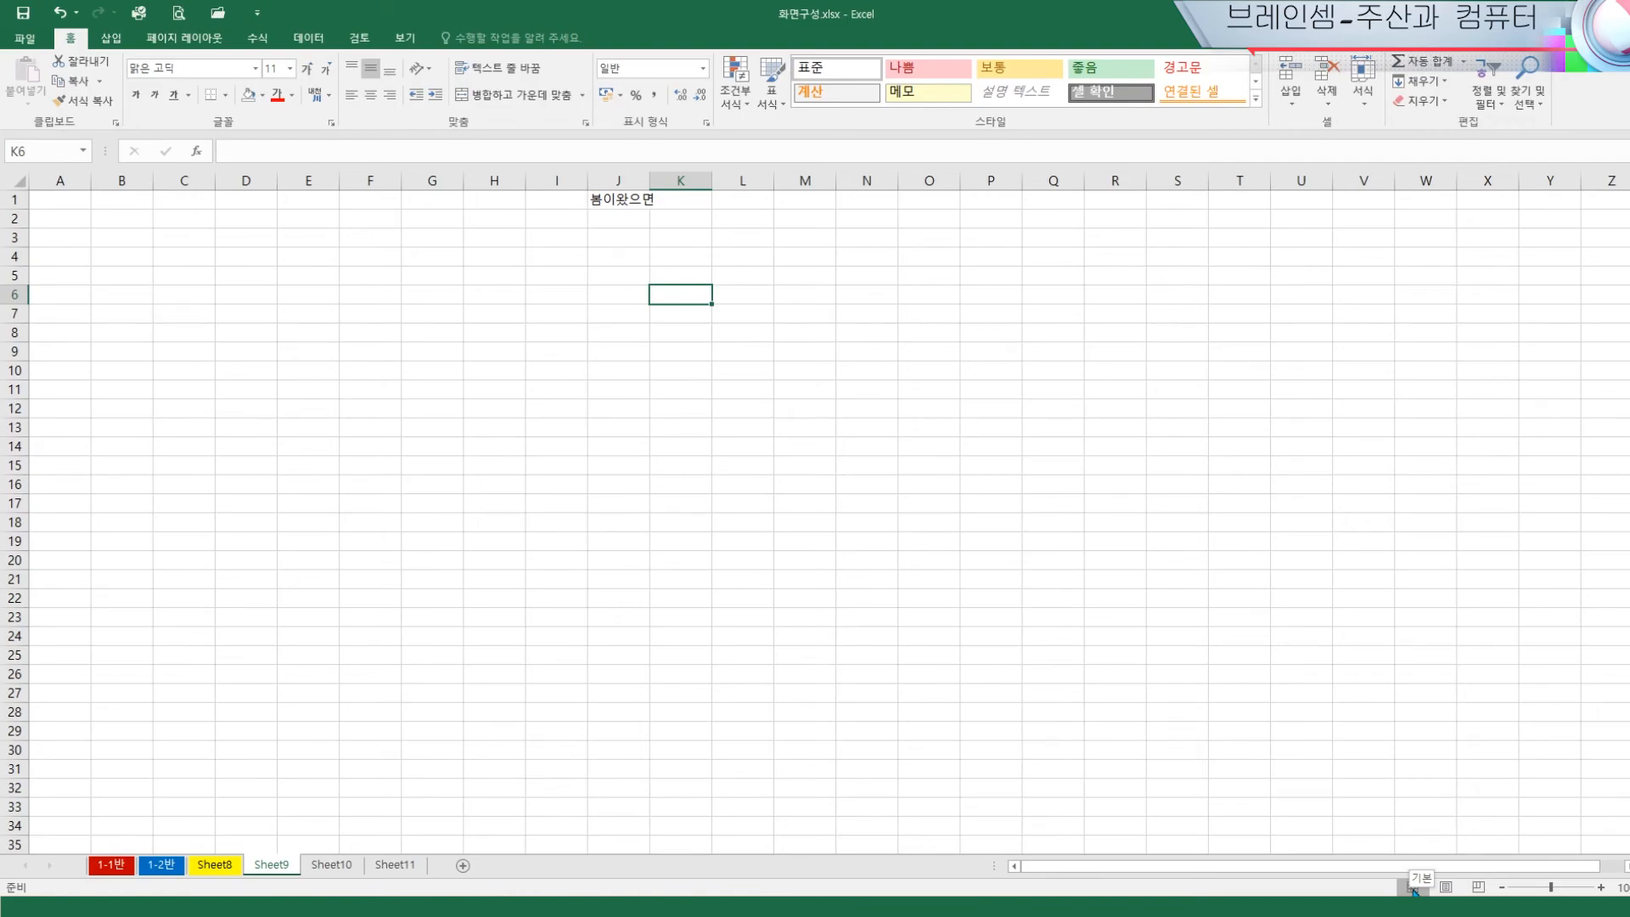
pyautogui.click(1446, 888)
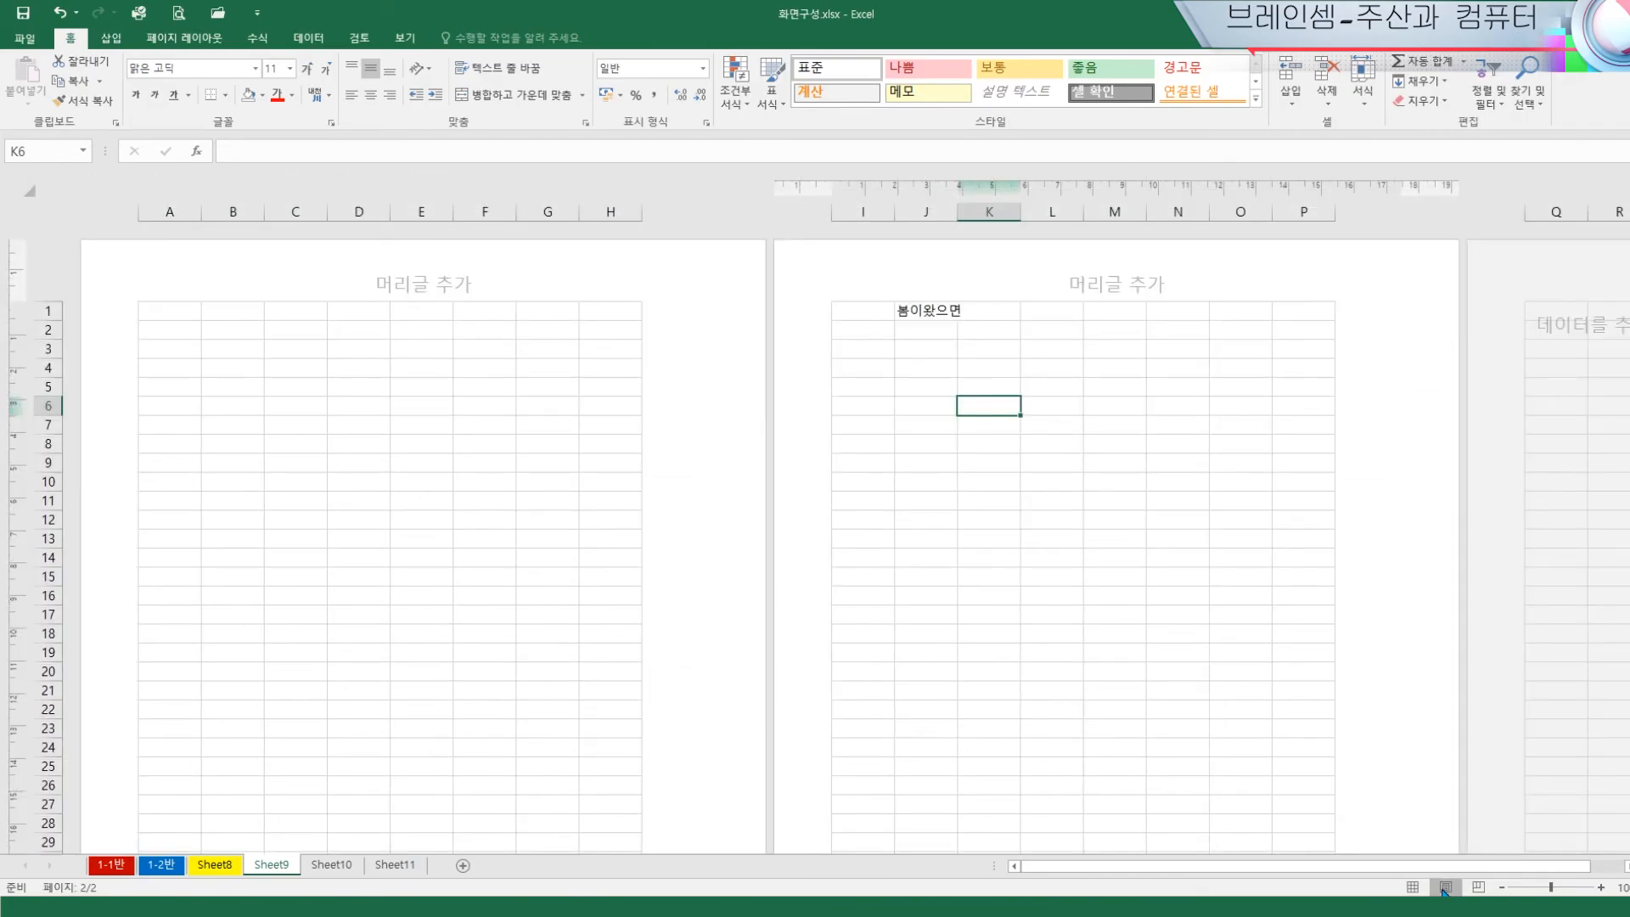
pyautogui.click(591, 611)
pyautogui.scroll(-7, 591, 611)
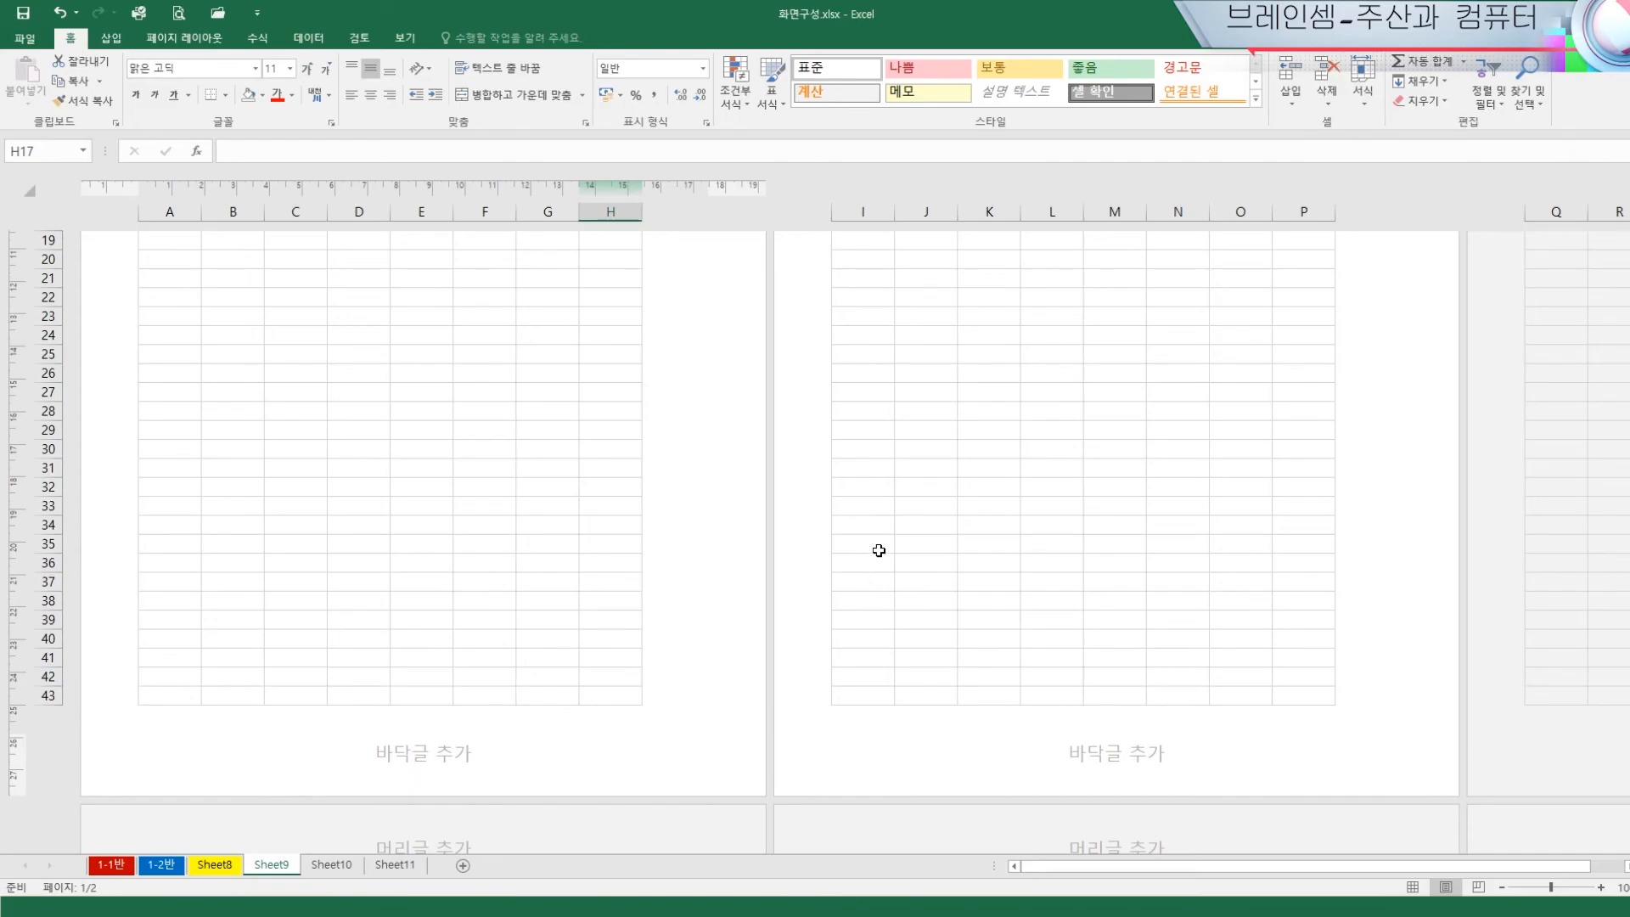
pyautogui.scroll(-5, 879, 551)
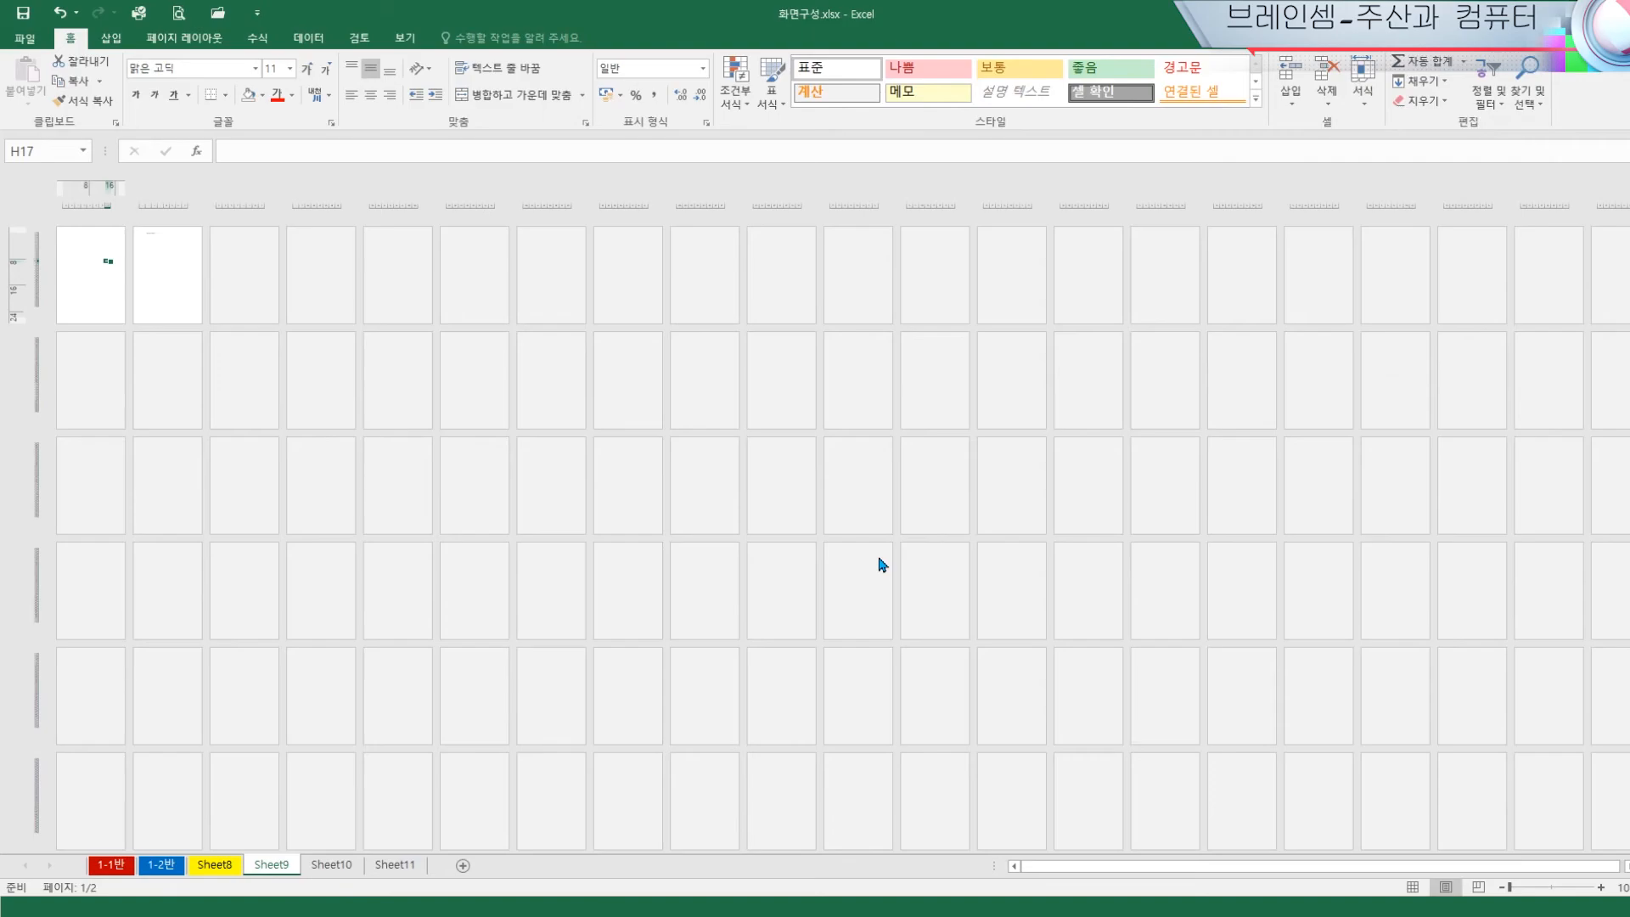
pyautogui.scroll(-1, 739, 535)
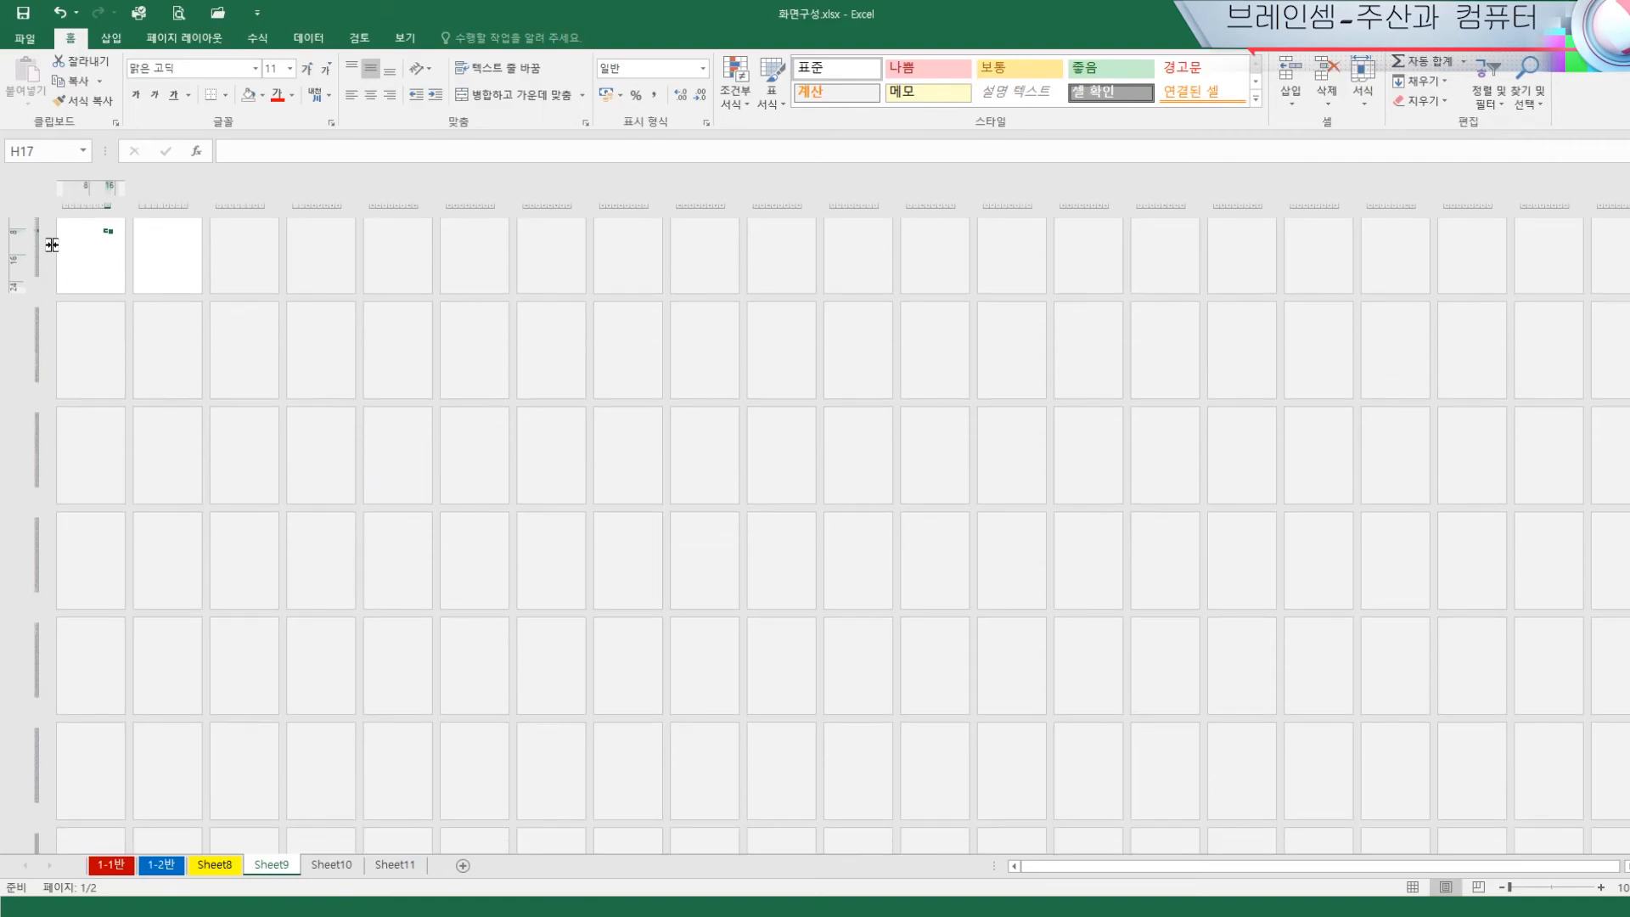
pyautogui.scroll(1, 121, 332)
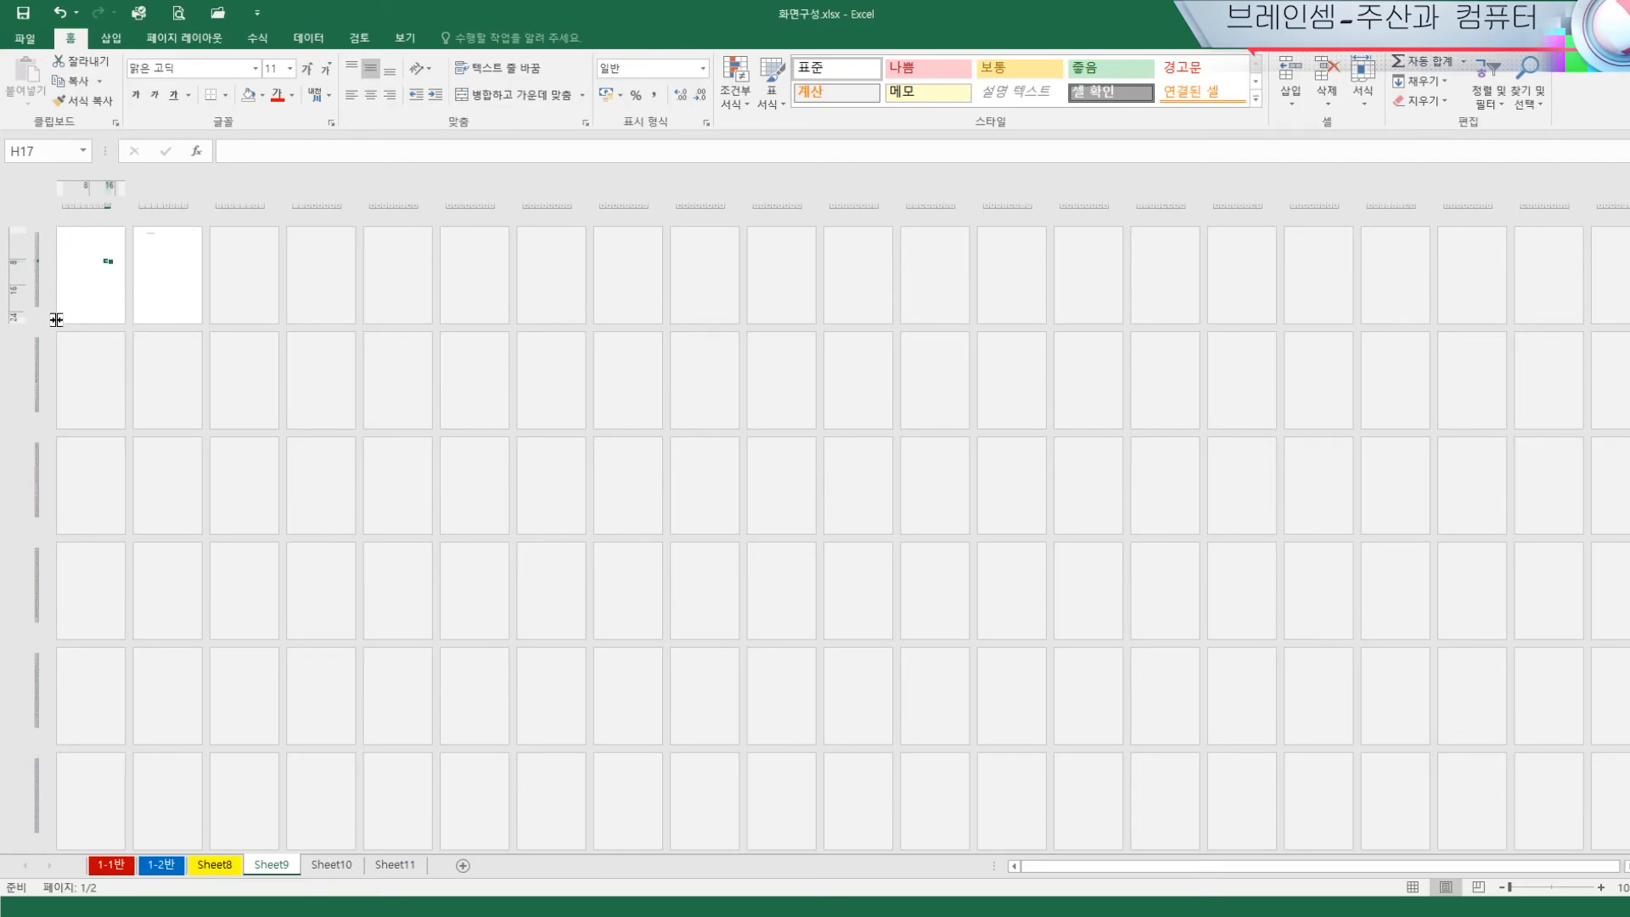
pyautogui.scroll(-2, 406, 576)
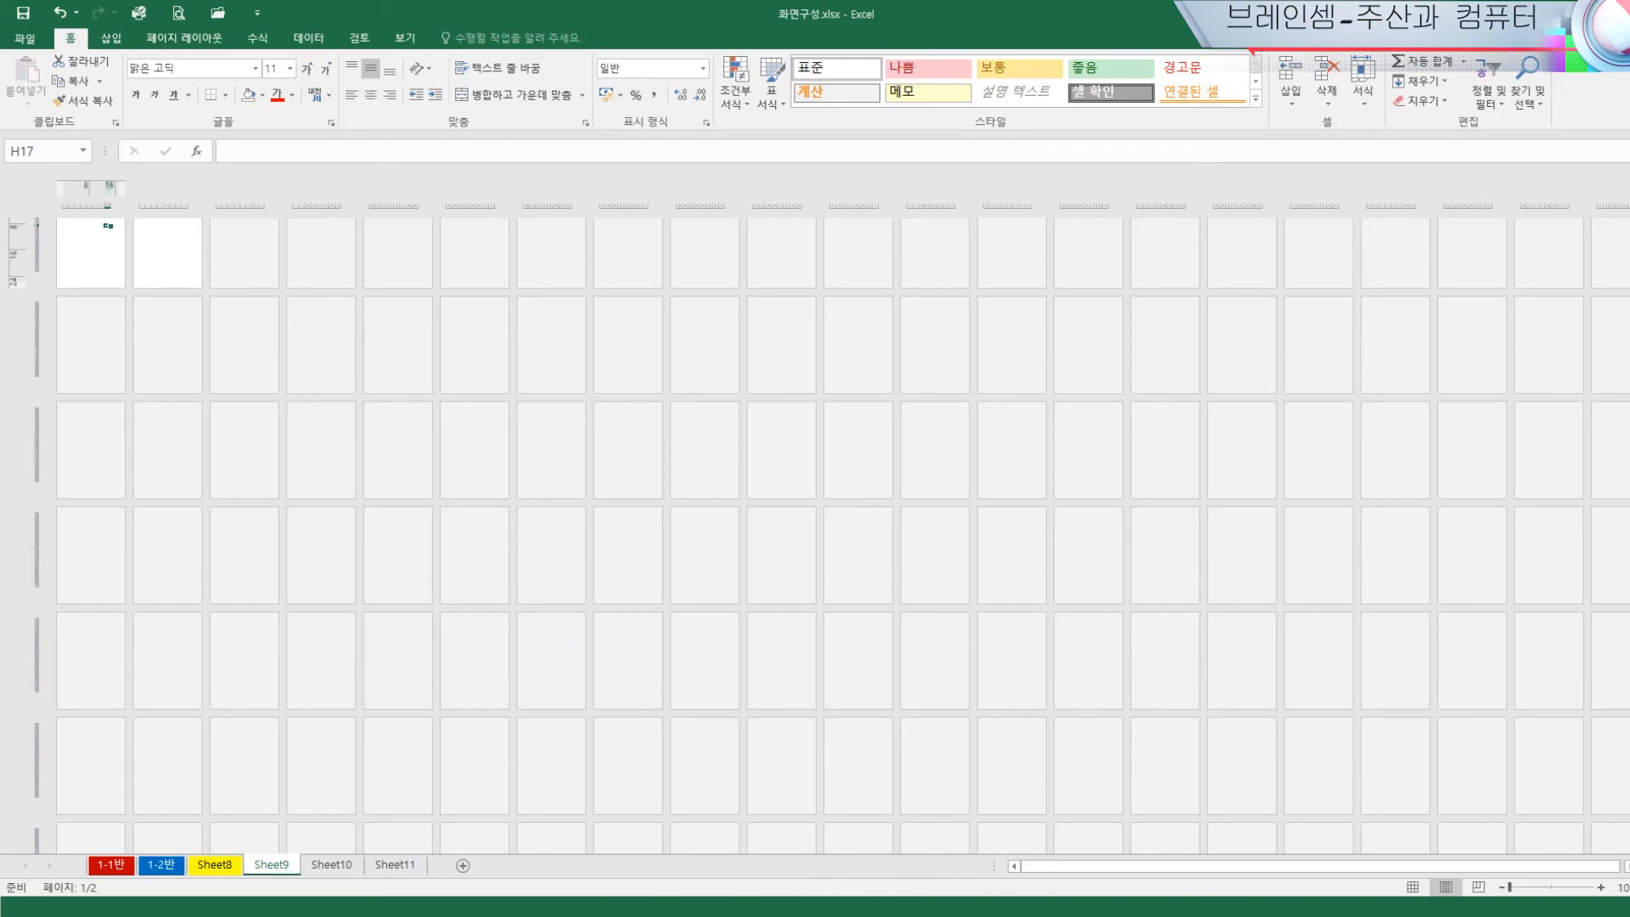
pyautogui.click(1414, 888)
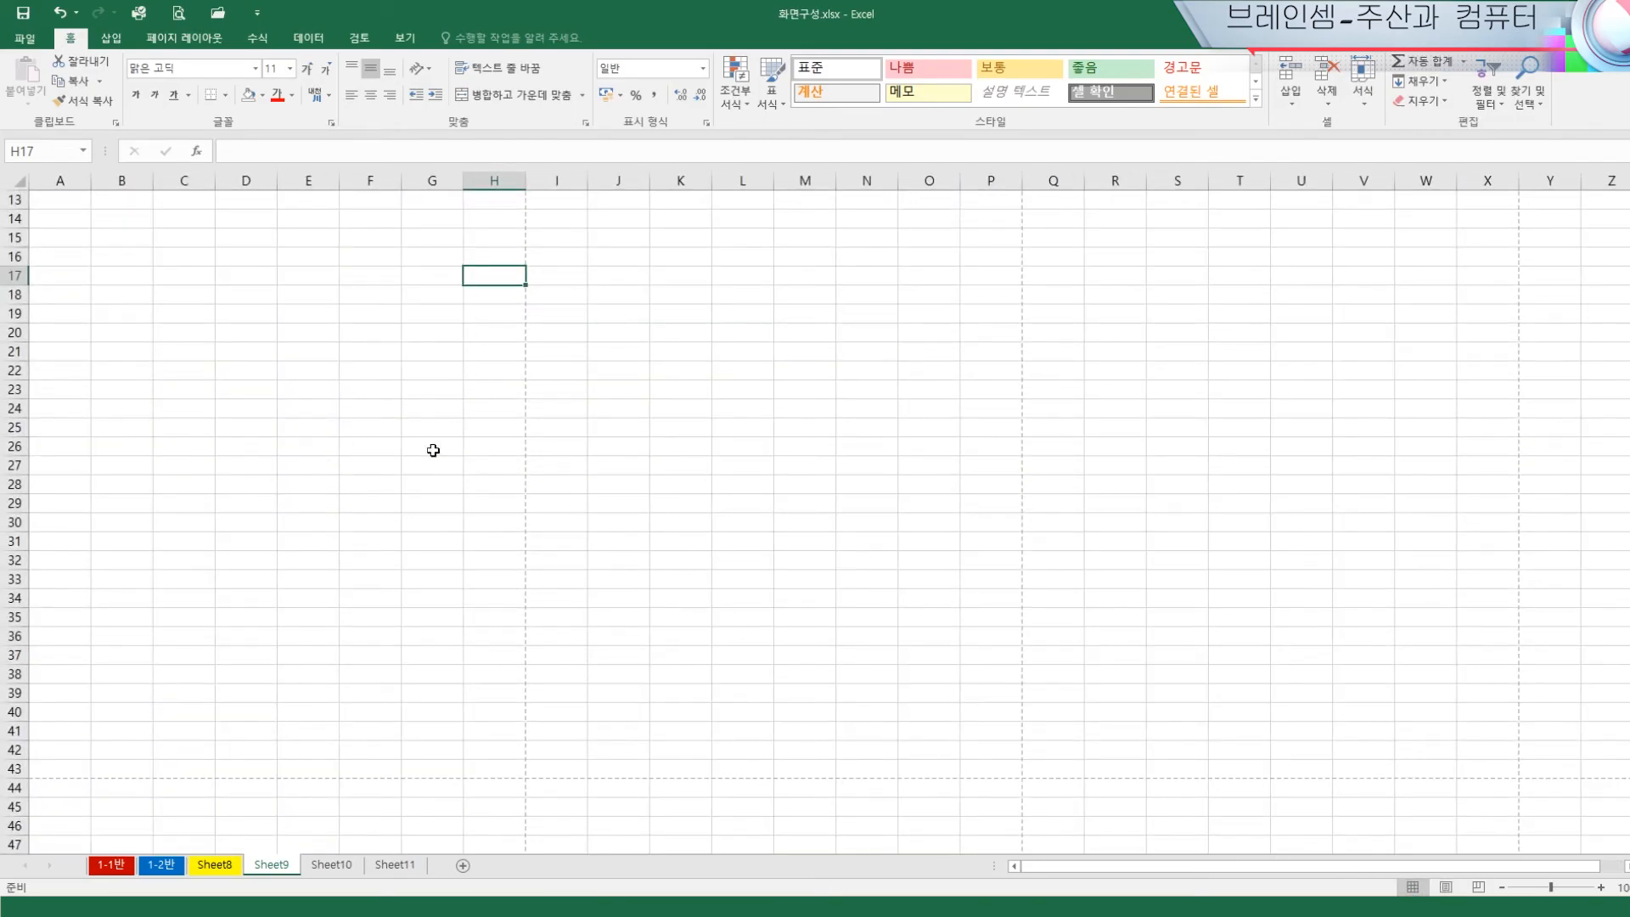
# Compare Sheet9 in Page Layout view and Page Break Preview, and return it to Normal view
pyautogui.click(1446, 888)
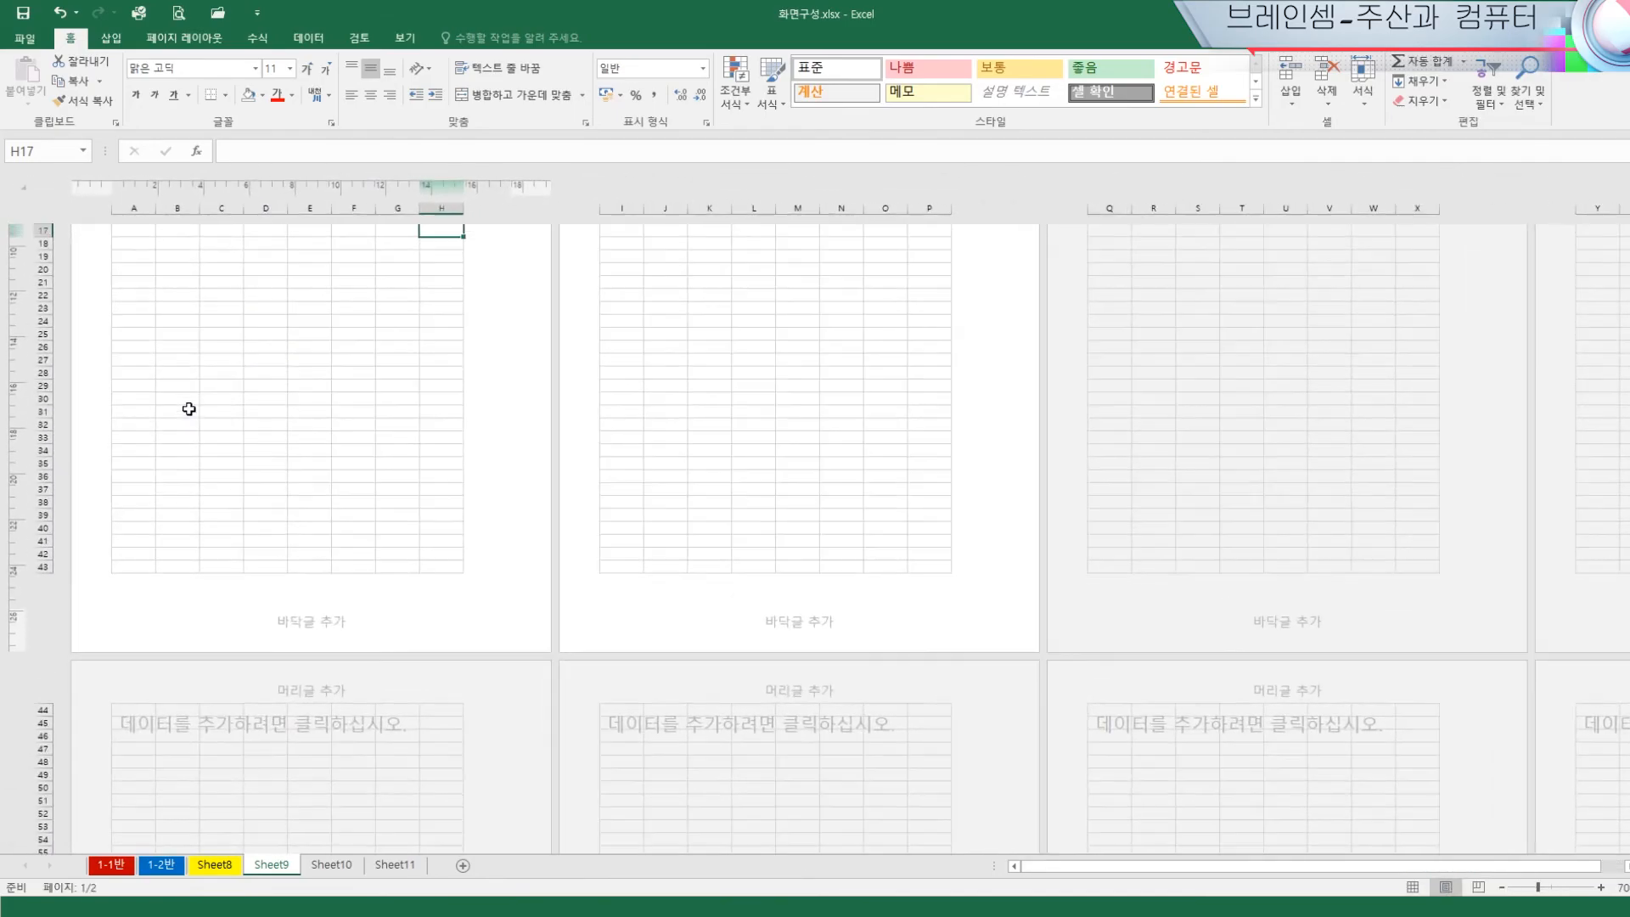
pyautogui.scroll(4, 190, 410)
pyautogui.scroll(6, 212, 418)
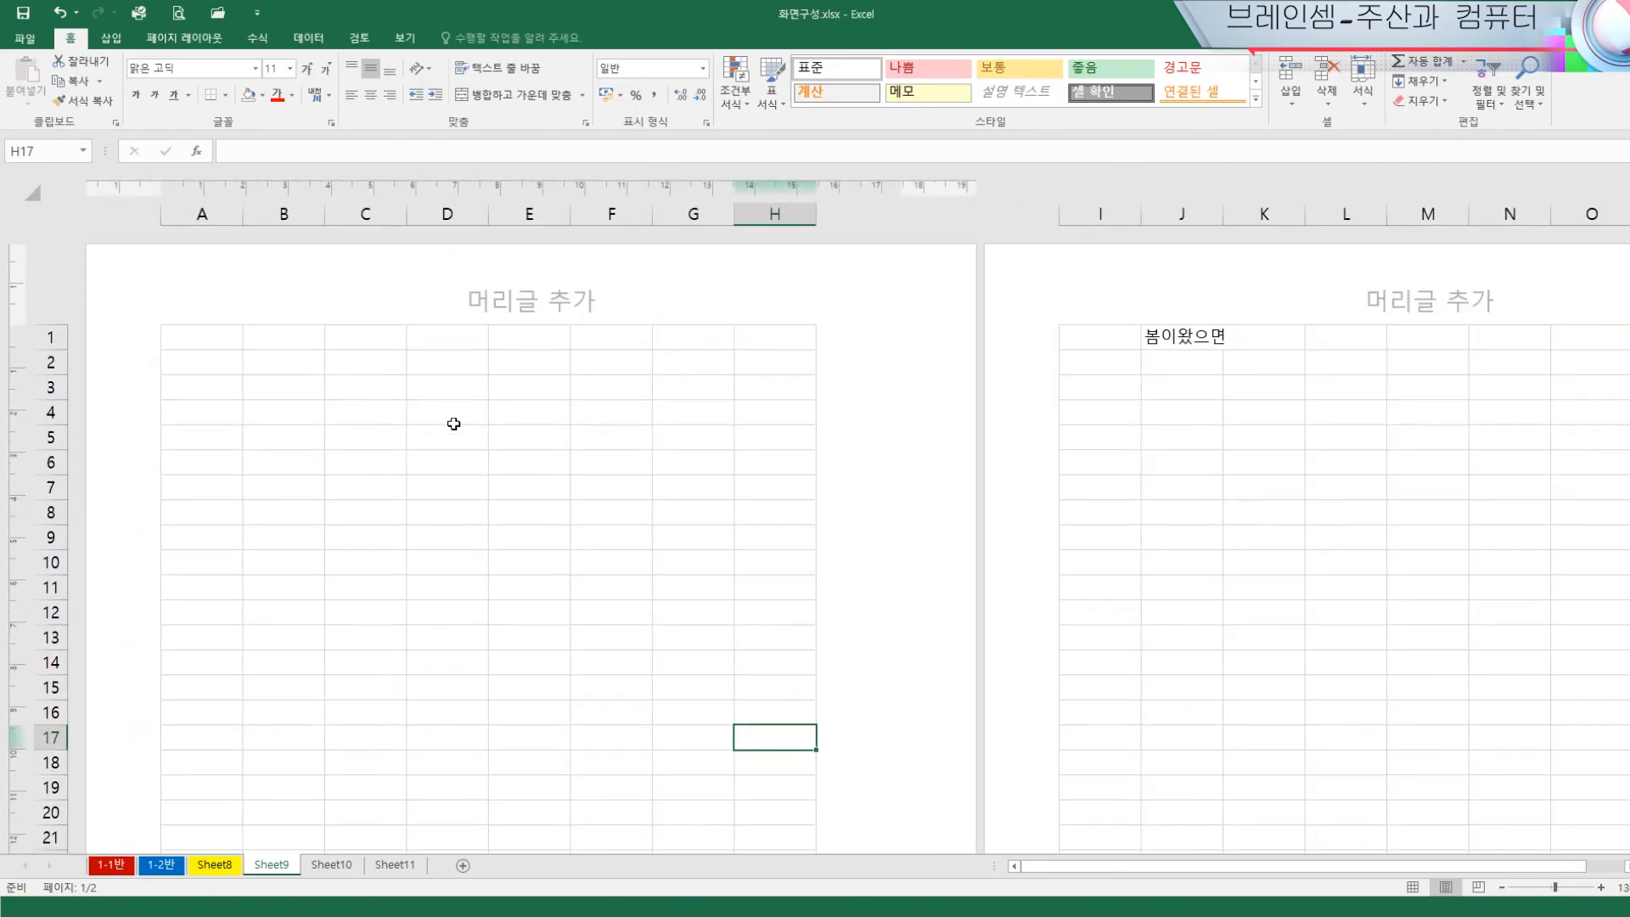
pyautogui.click(1479, 888)
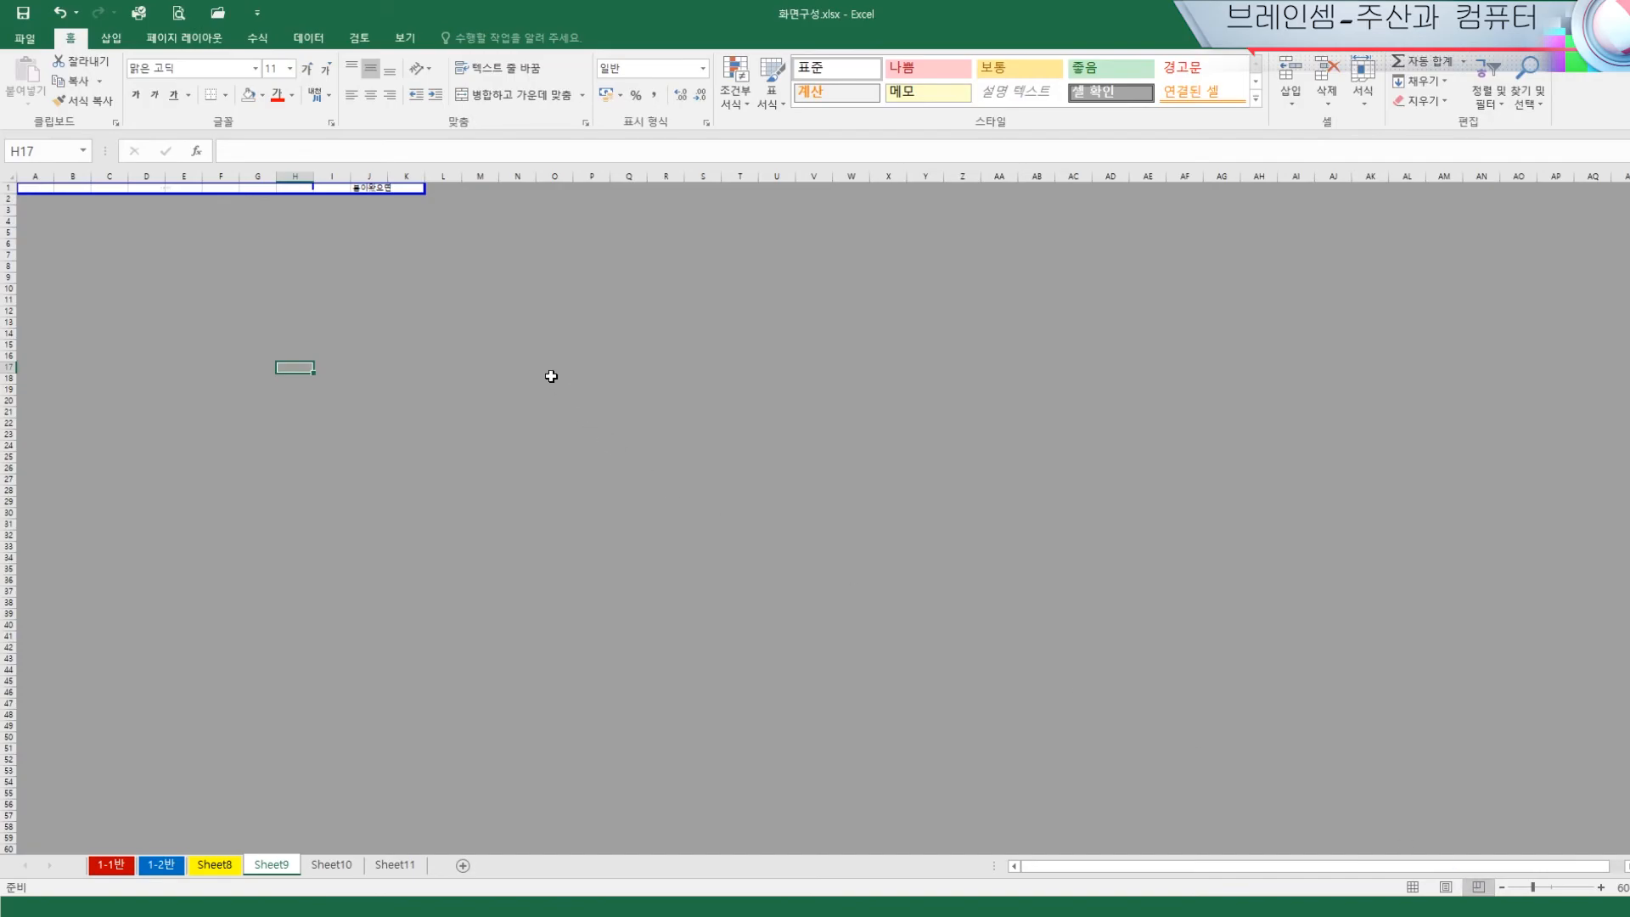
pyautogui.click(1446, 887)
pyautogui.click(1413, 888)
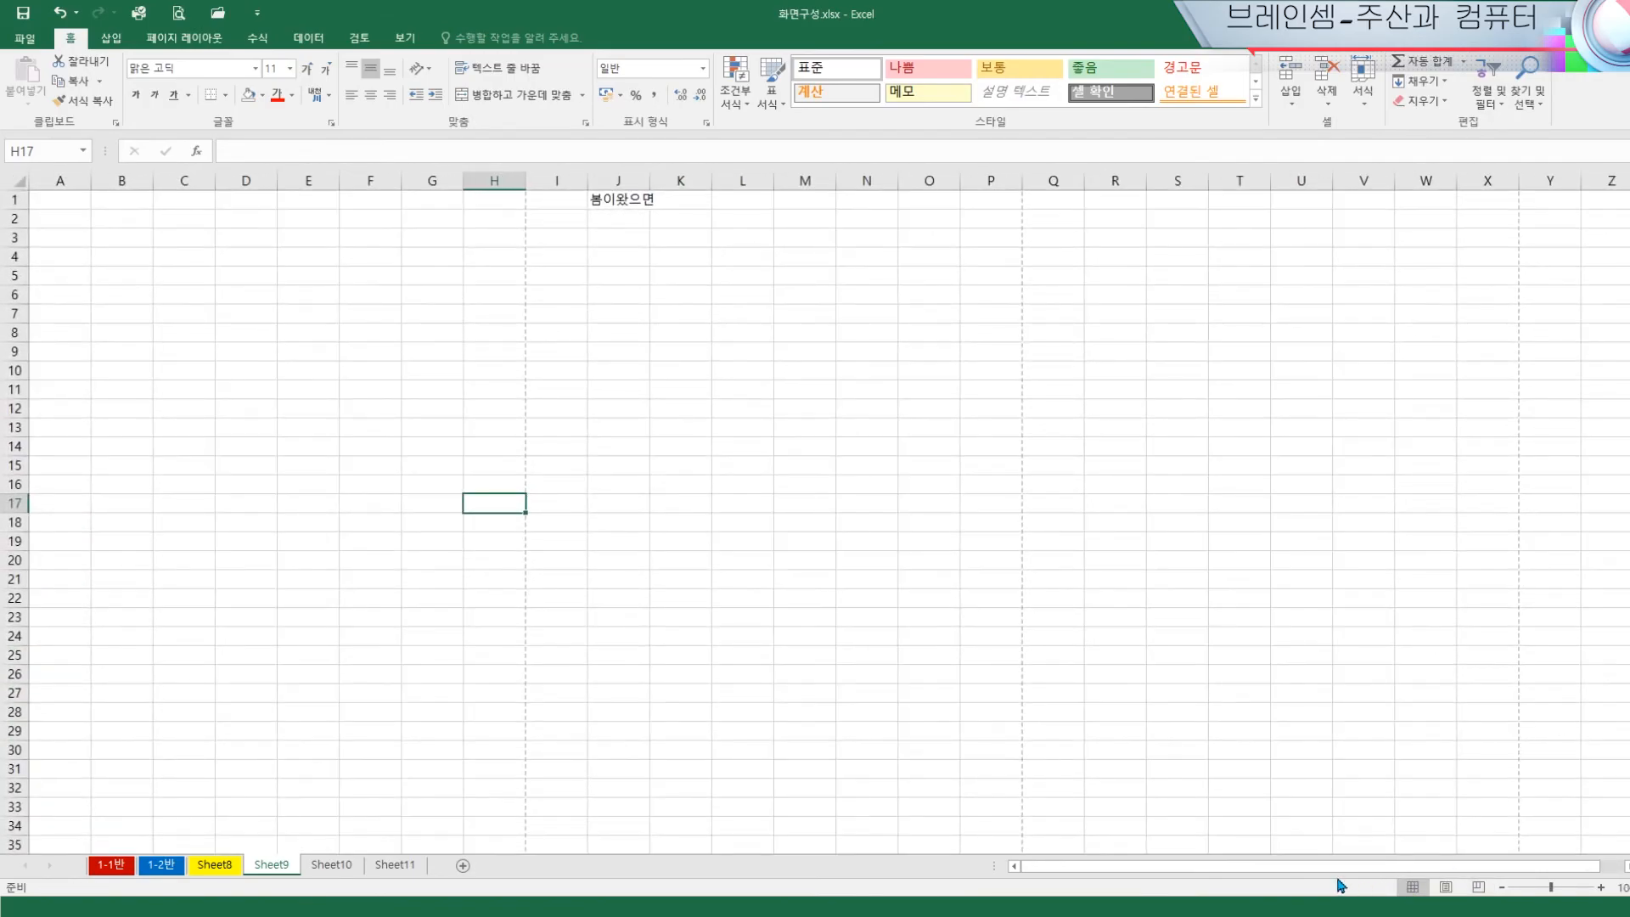
# Show the 1-1반 sheet in Page Layout view and select cell F10
pyautogui.click(105, 867)
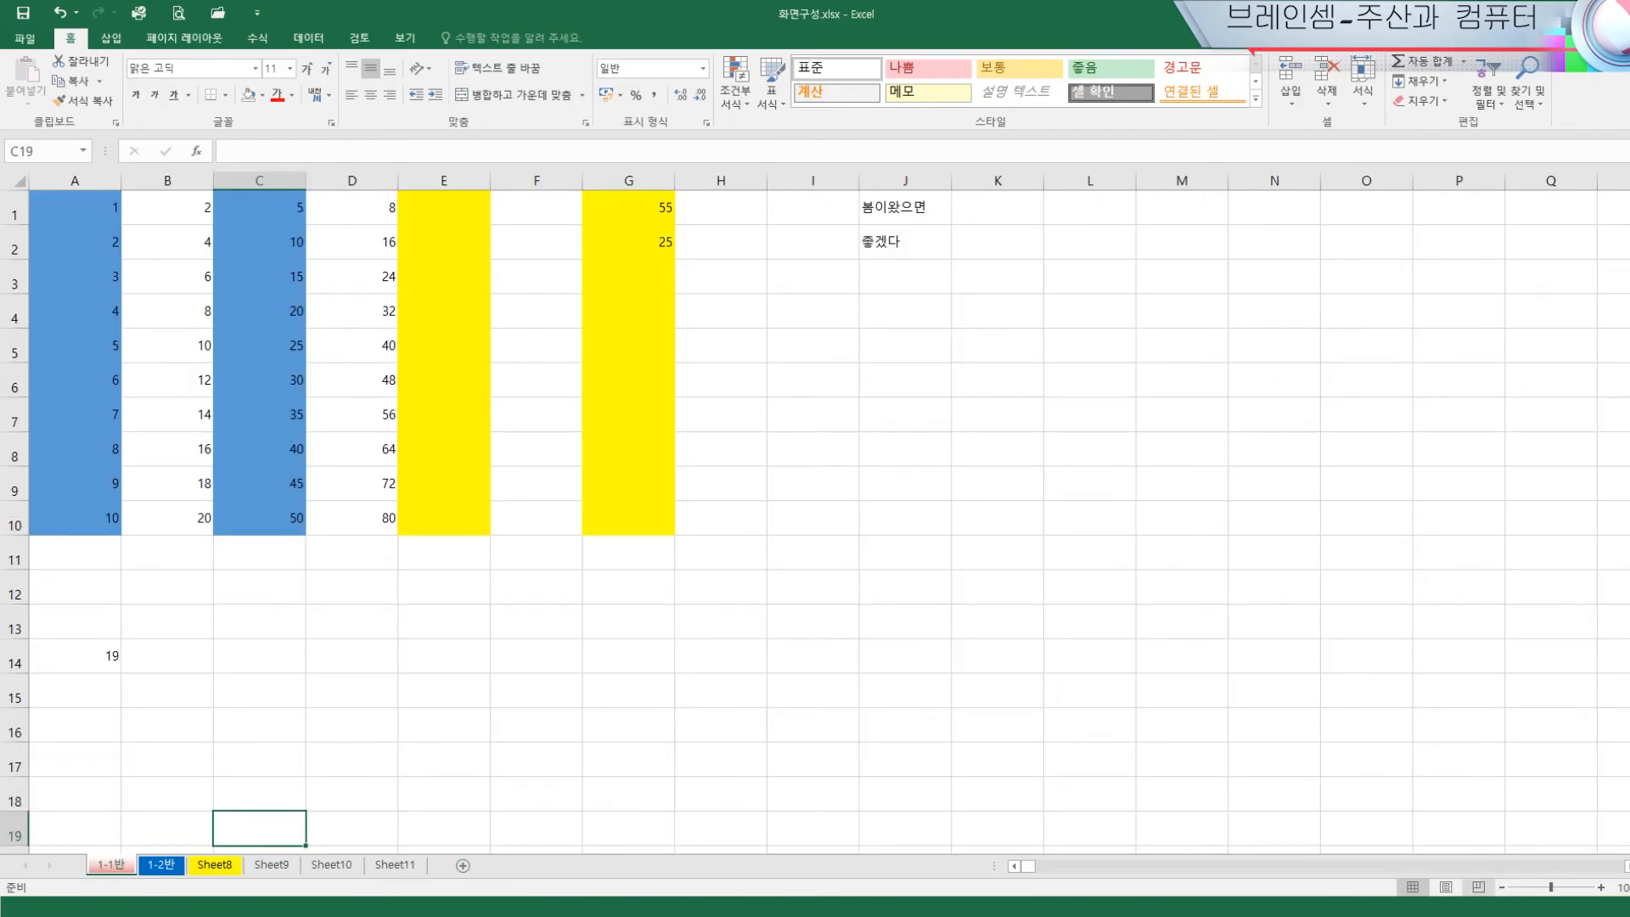
pyautogui.click(569, 695)
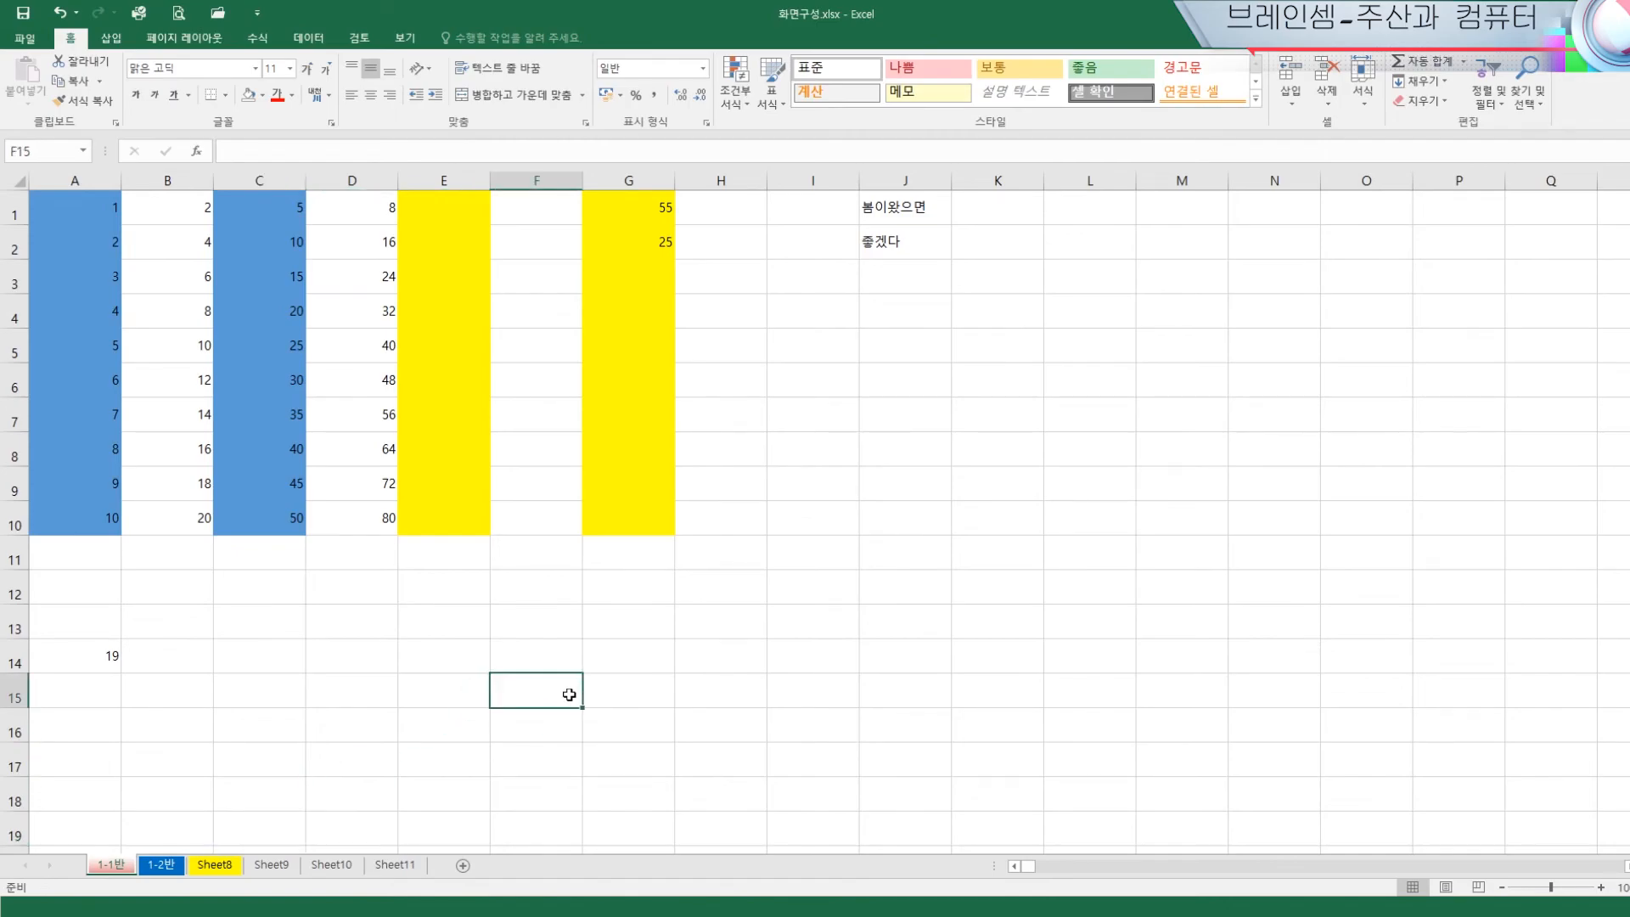
pyautogui.click(407, 38)
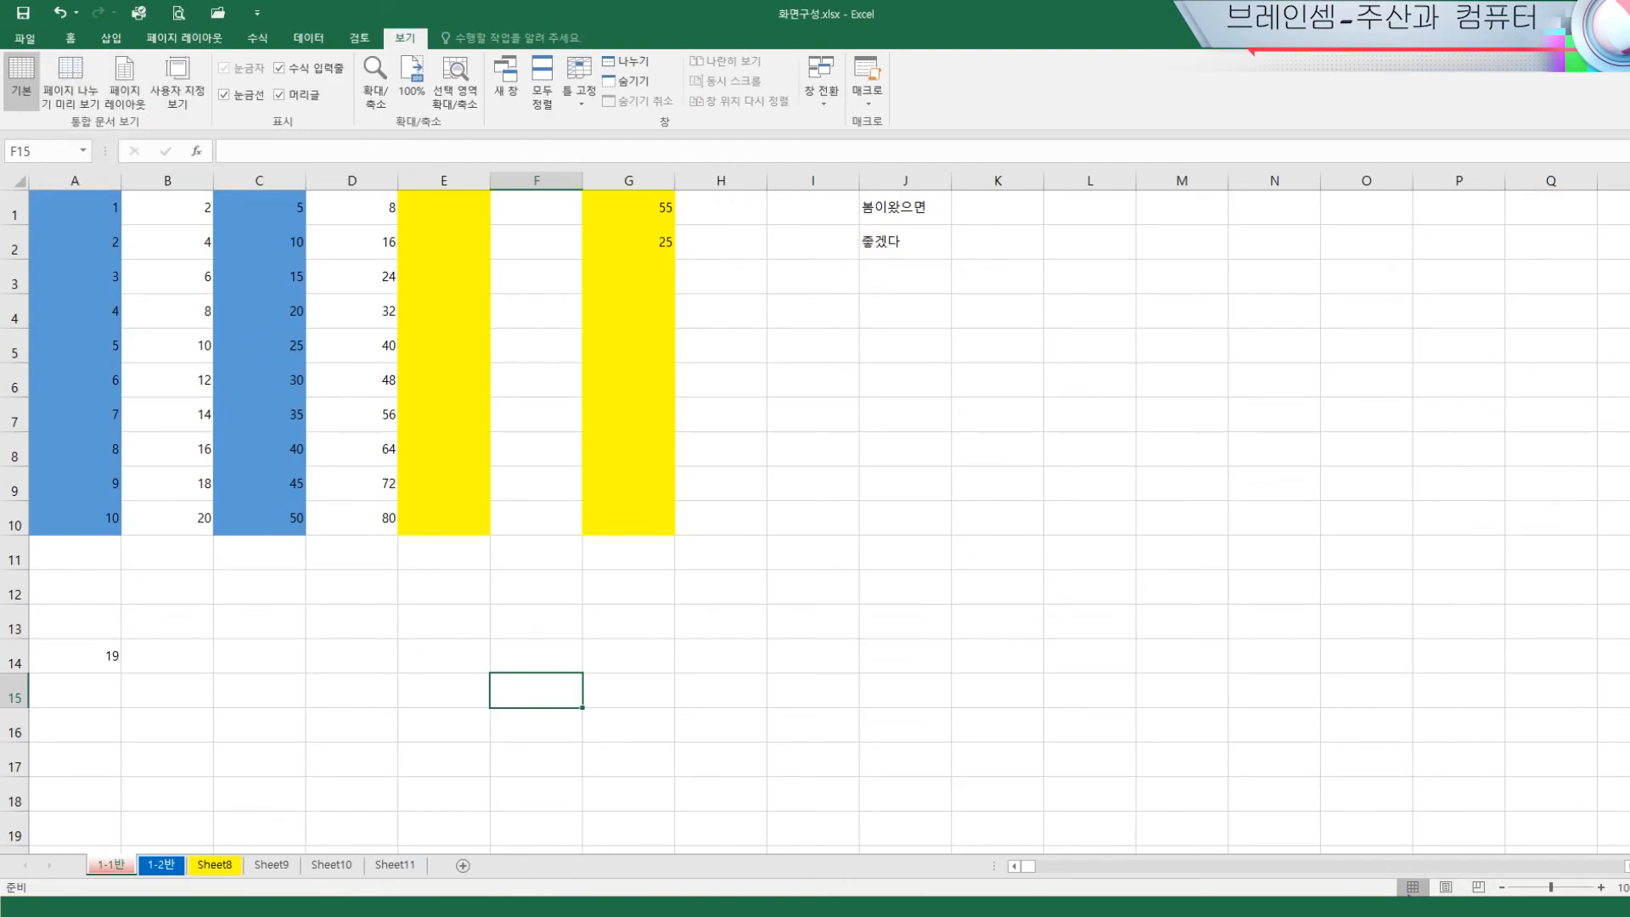
pyautogui.click(1409, 888)
pyautogui.click(1448, 888)
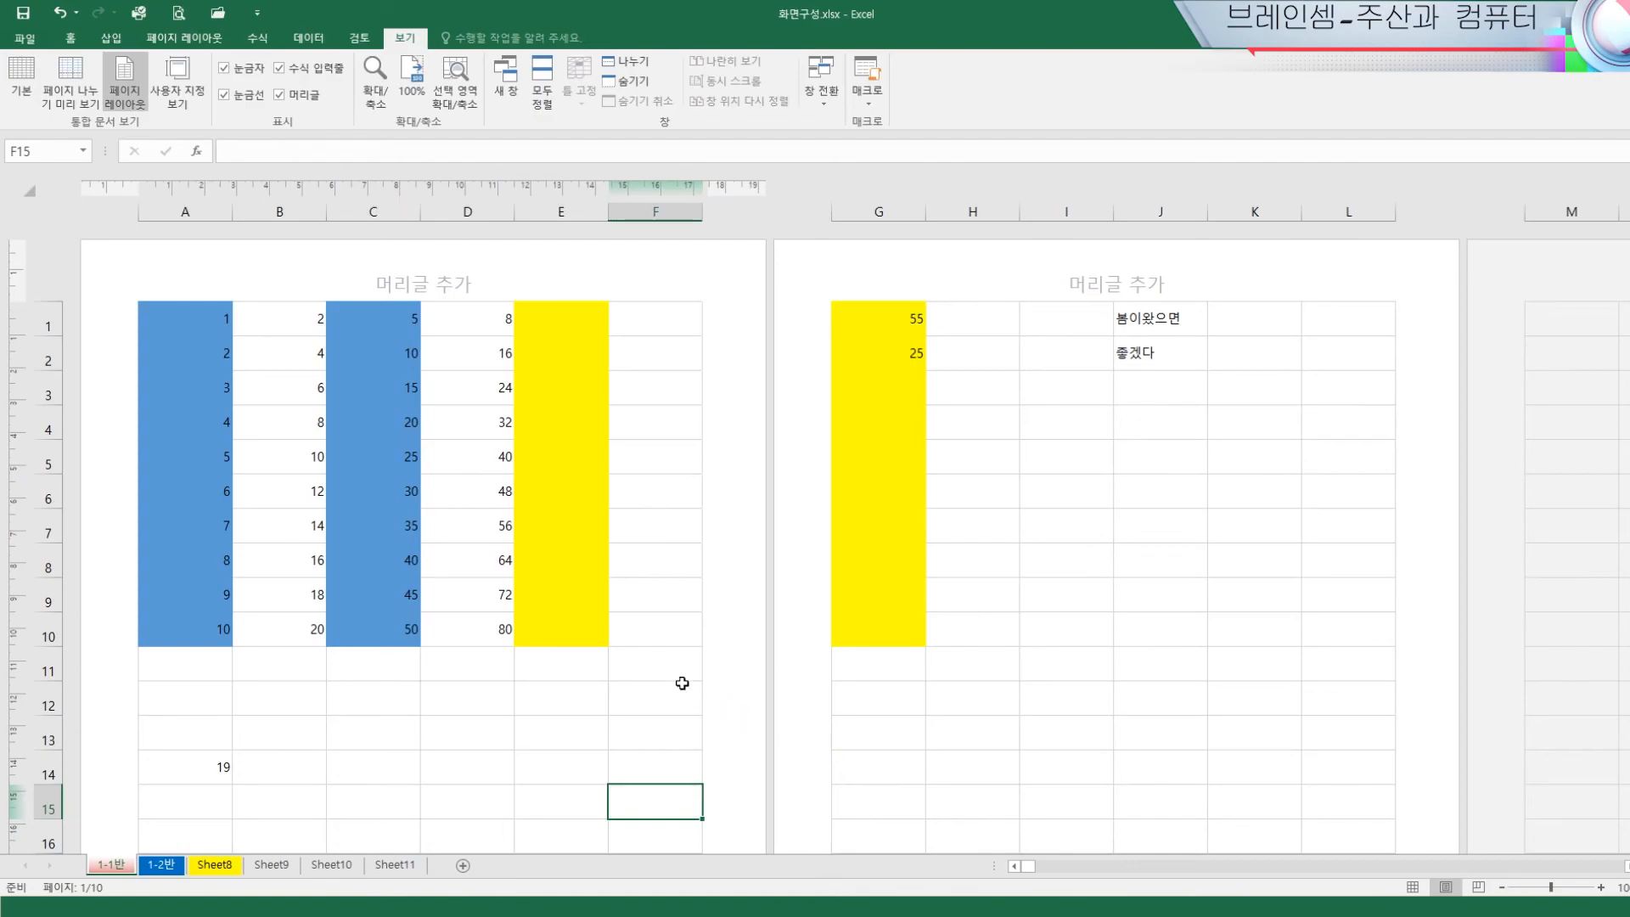
pyautogui.click(673, 631)
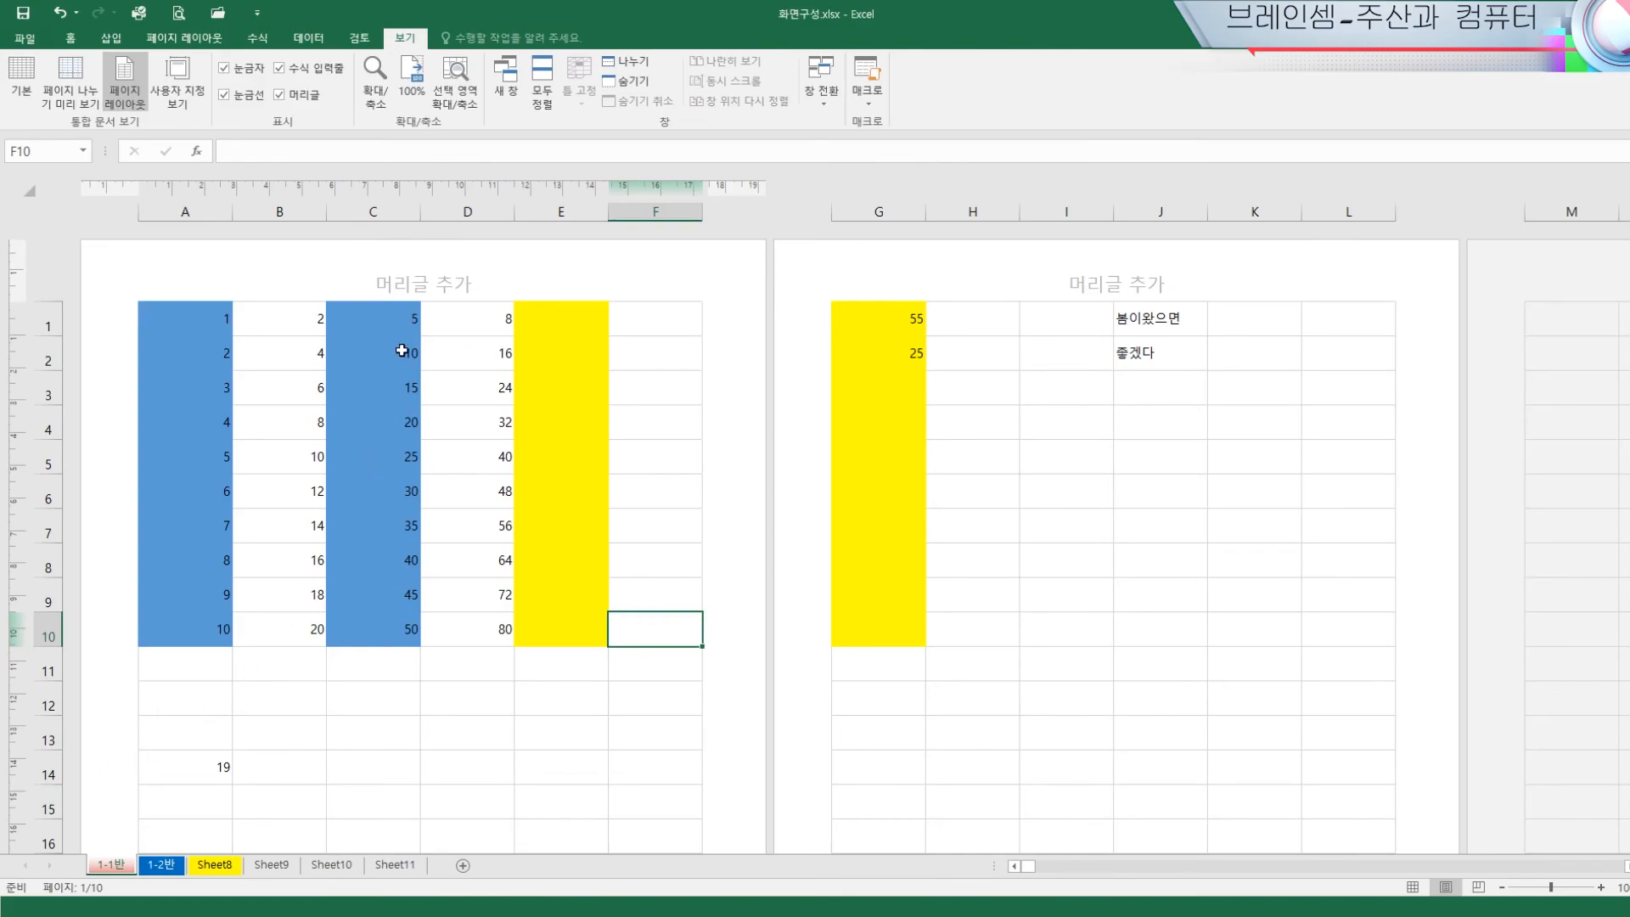
# Enter 브레인셈 in the left header section of 1-1반 and return to the worksheet cells
pyautogui.click(191, 279)
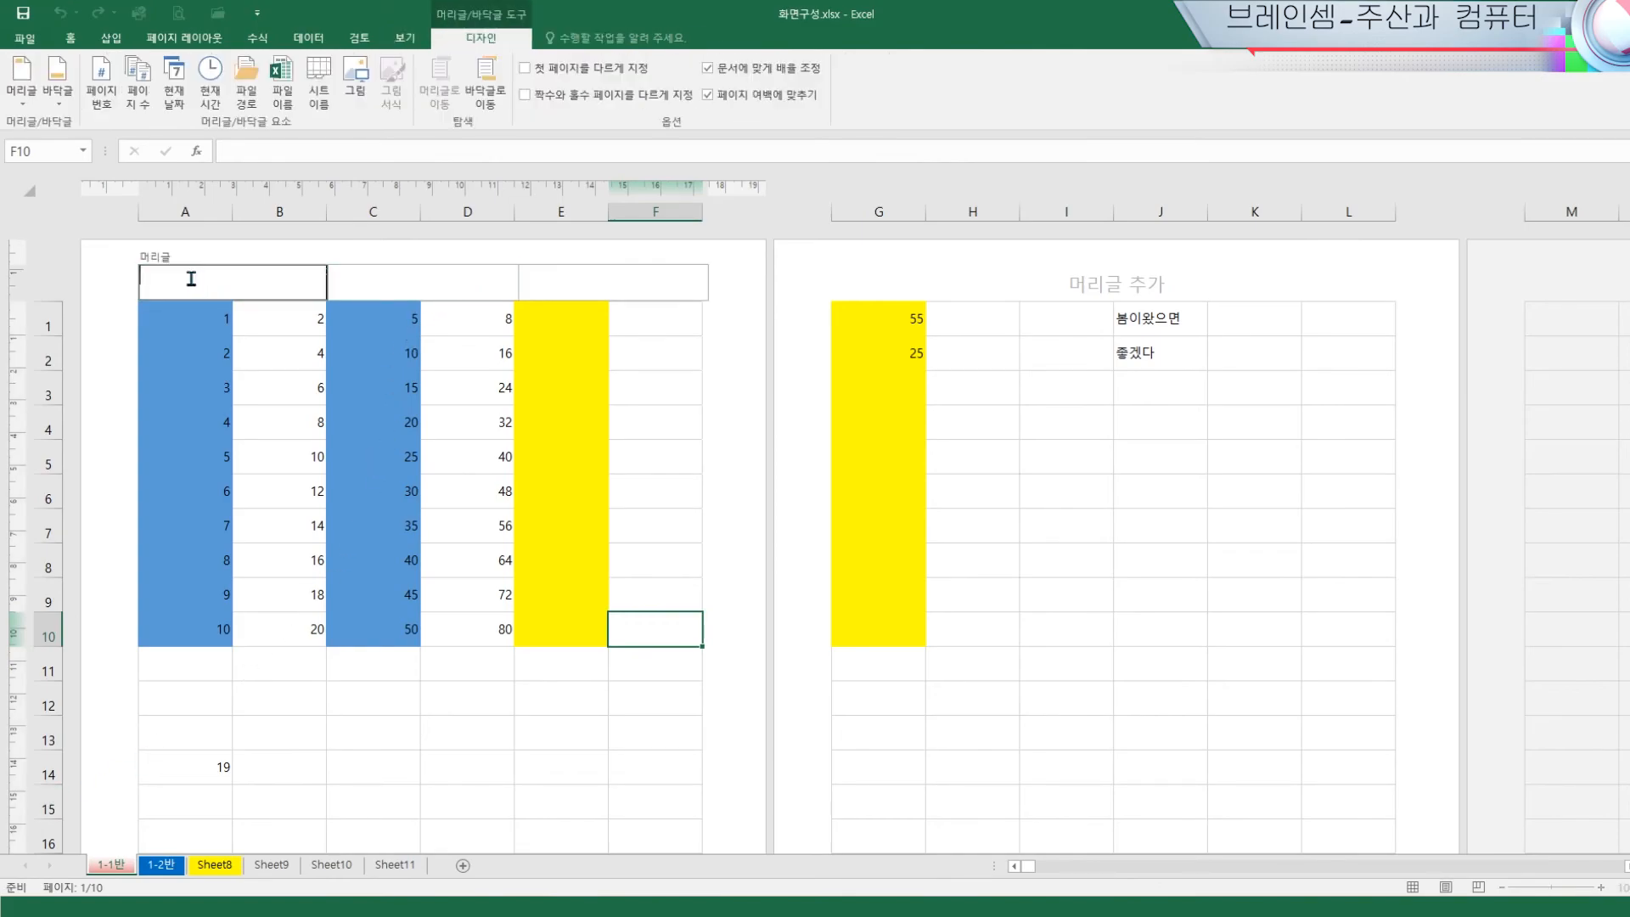
pyautogui.write('브레인셈')
pyautogui.click(243, 380)
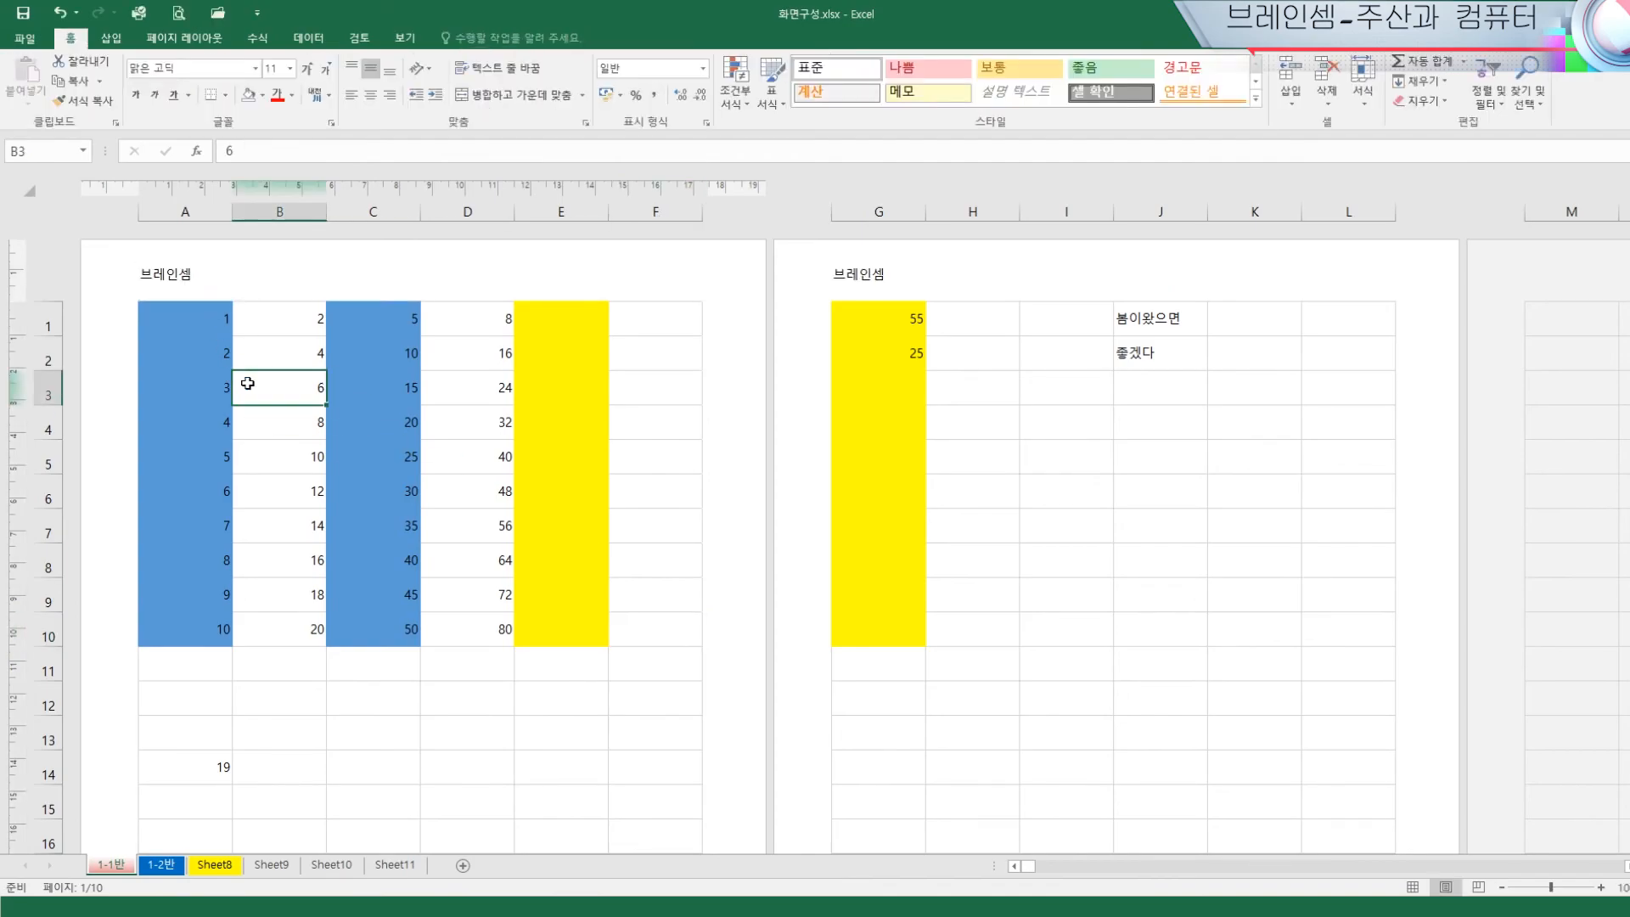
pyautogui.click(246, 292)
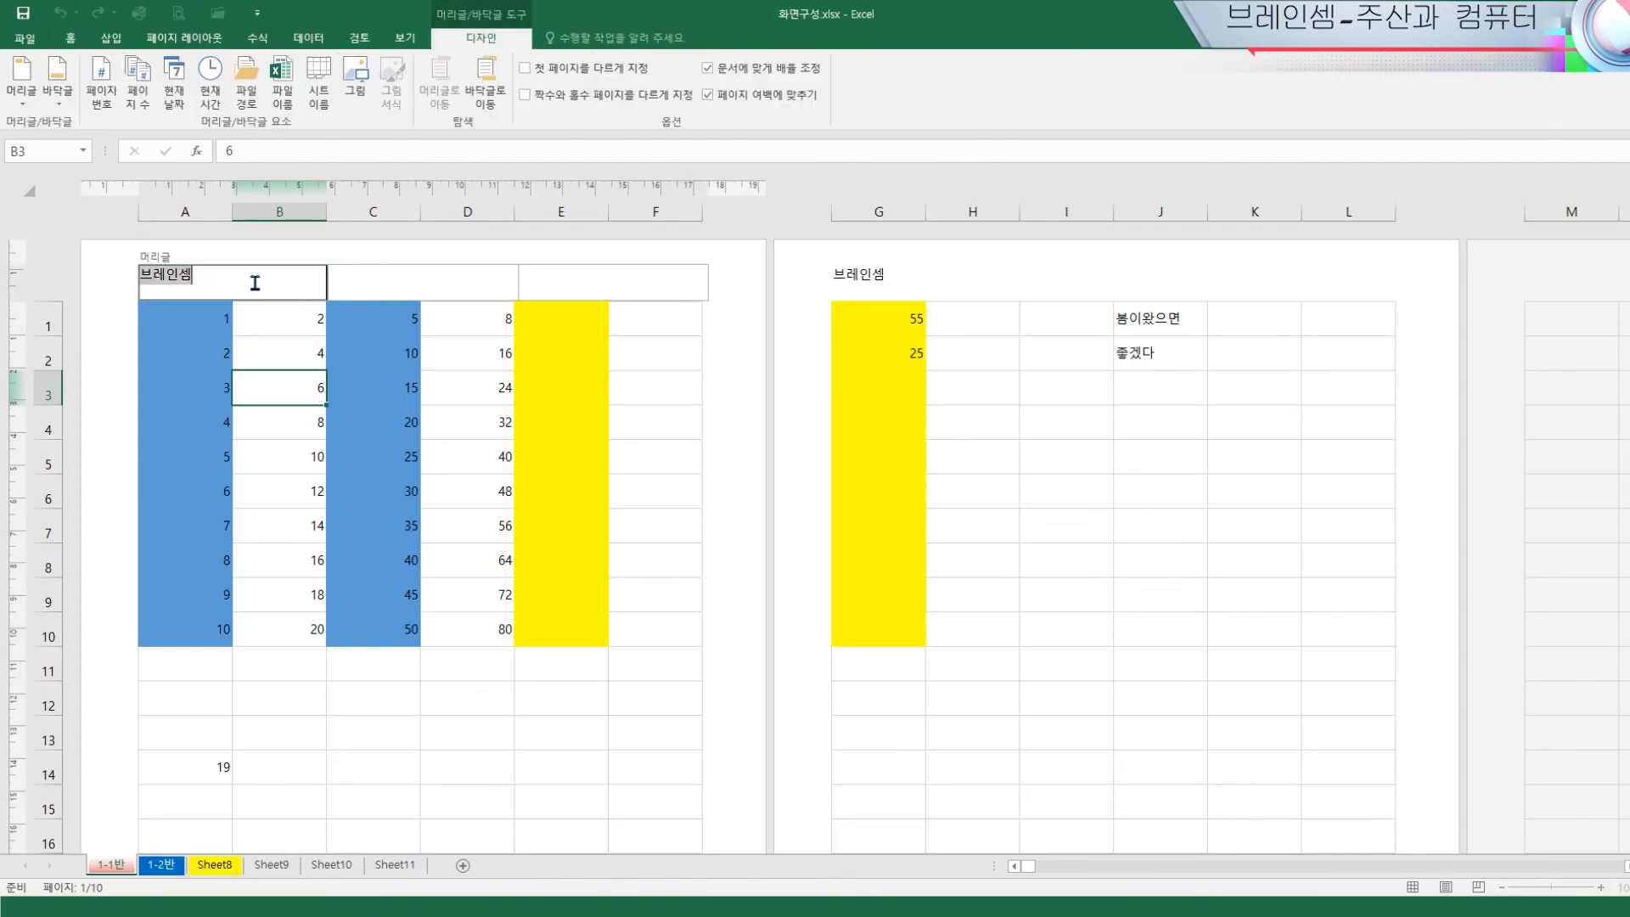
pyautogui.click(995, 359)
# Examine the header on the following pages of 1-1반 and go back to the first page's footer area
pyautogui.scroll(-5, 976, 414)
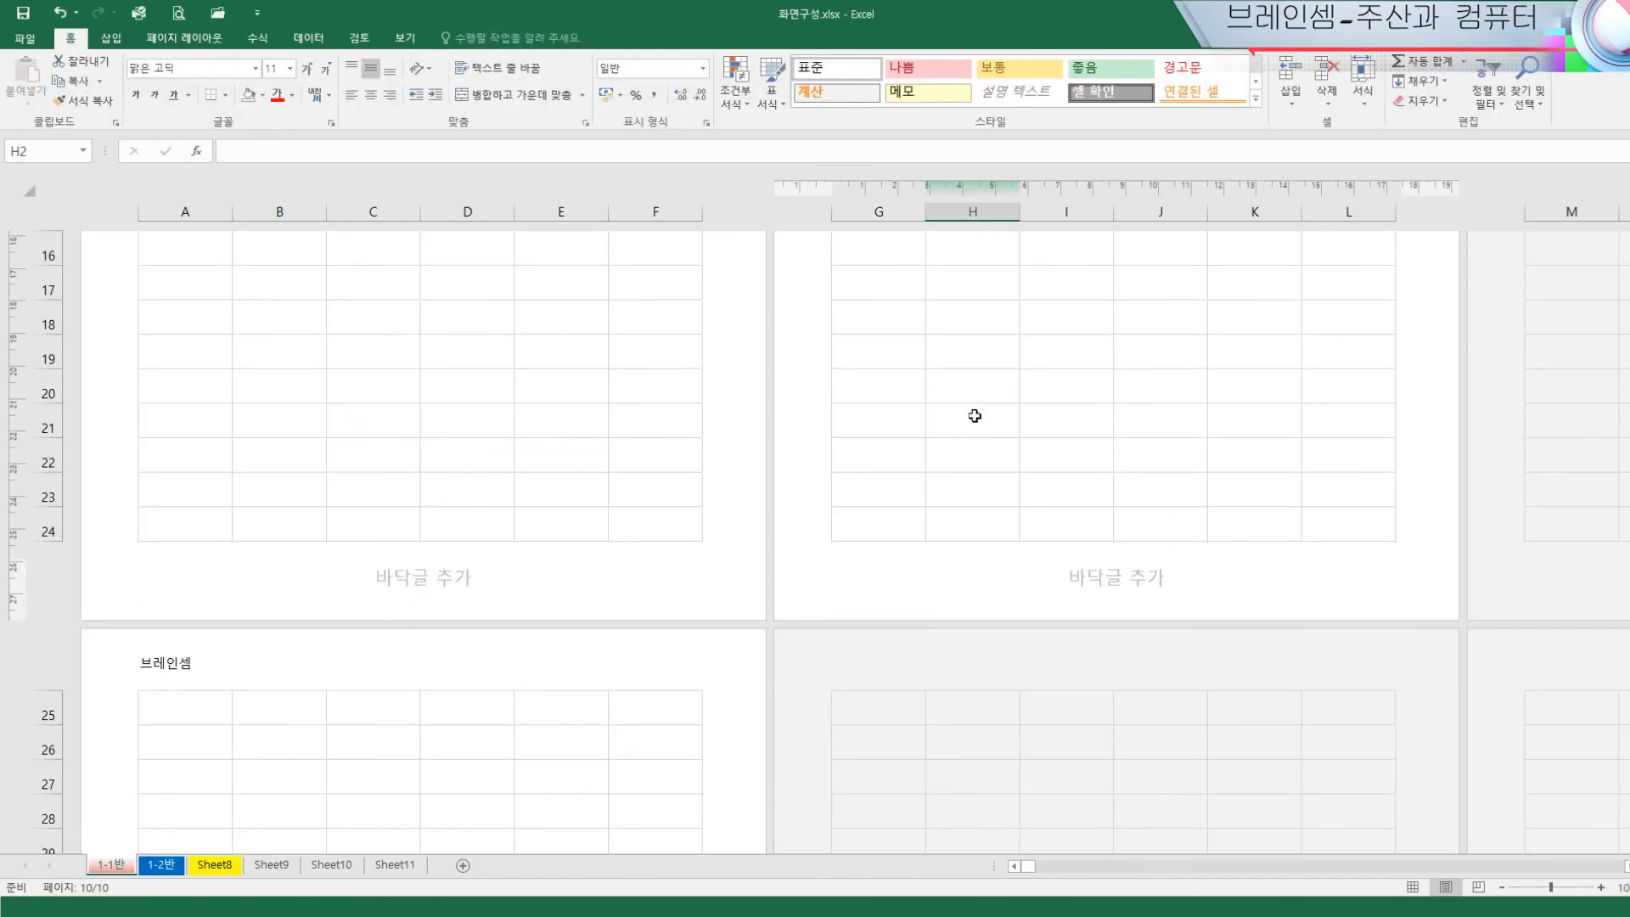
pyautogui.scroll(-4, 179, 666)
pyautogui.scroll(-6, 179, 666)
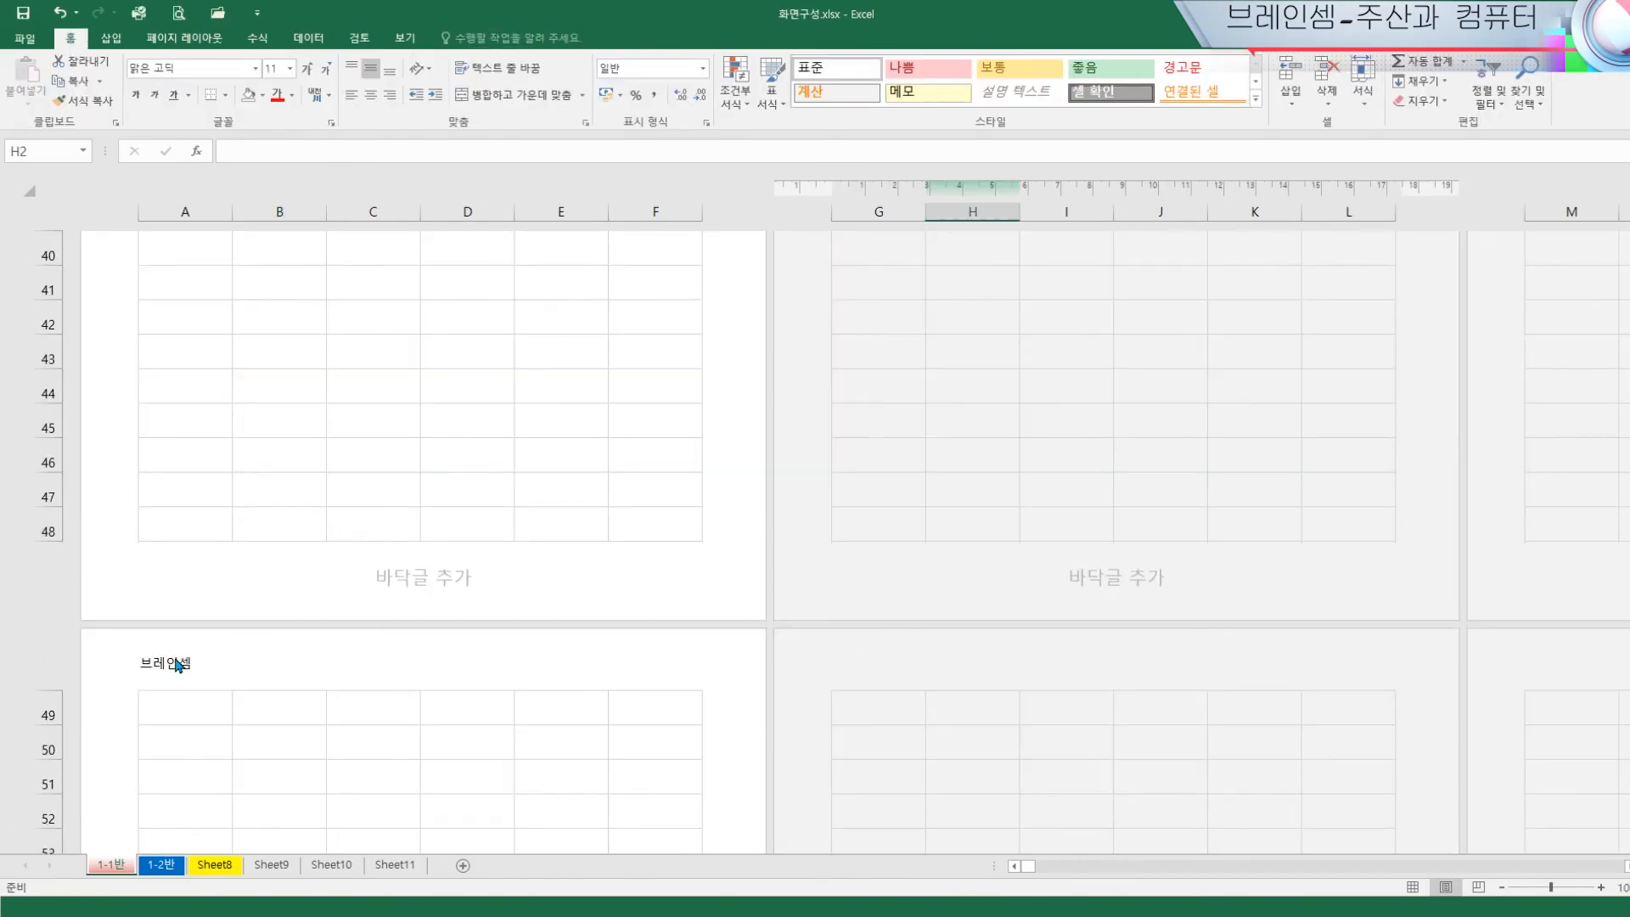
pyautogui.scroll(-4, 176, 717)
pyautogui.scroll(-18, 177, 718)
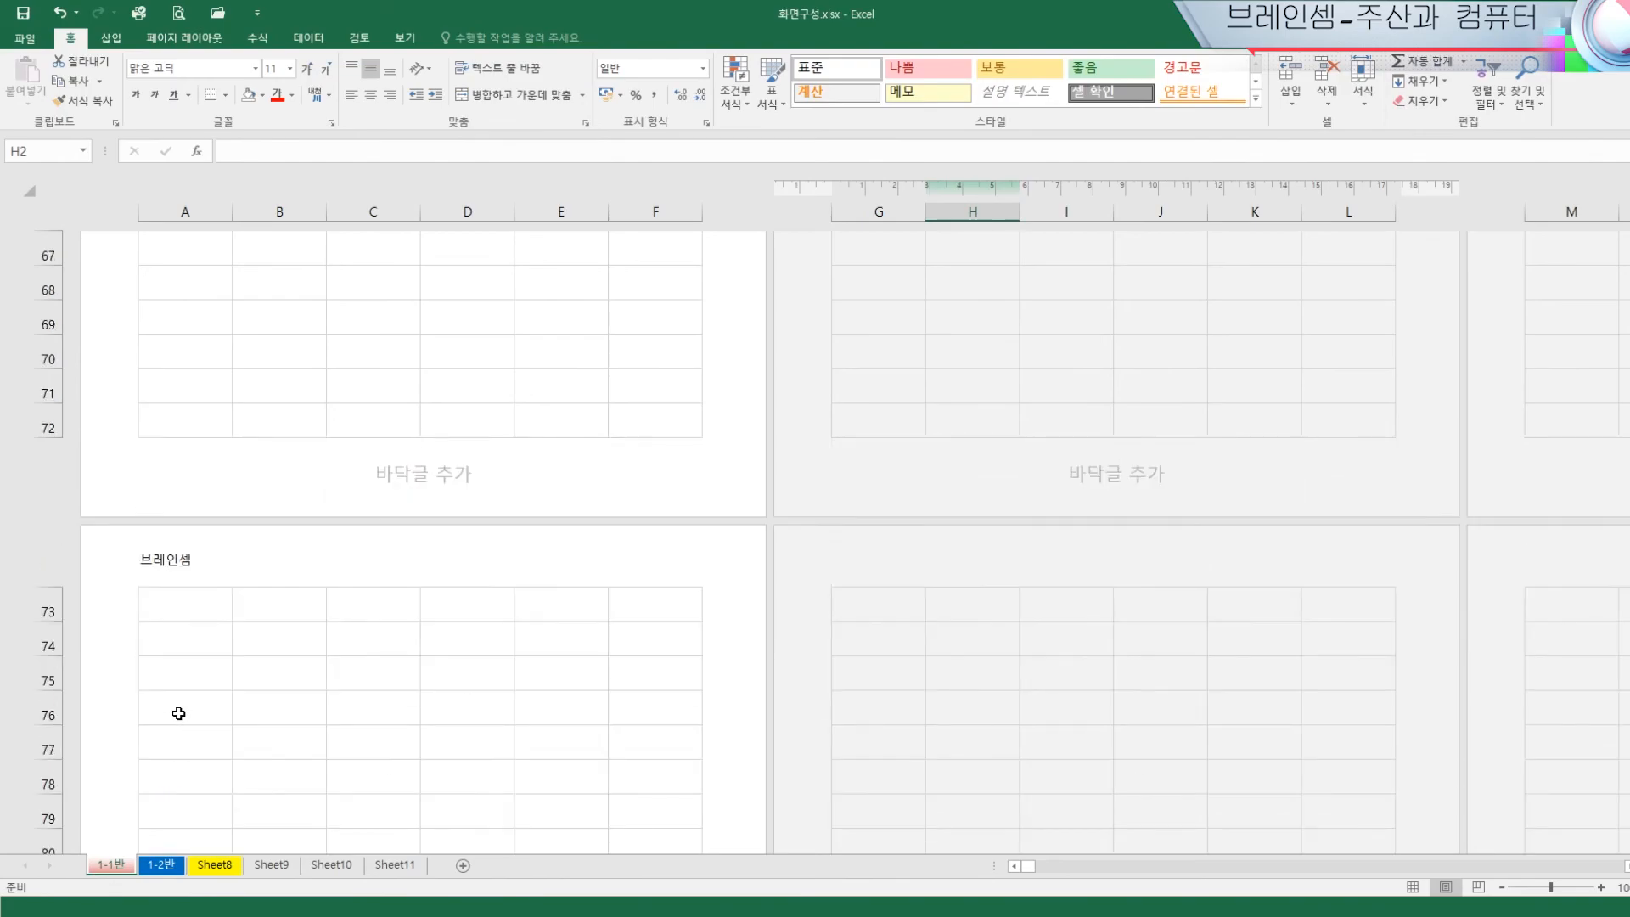
pyautogui.scroll(20, 179, 712)
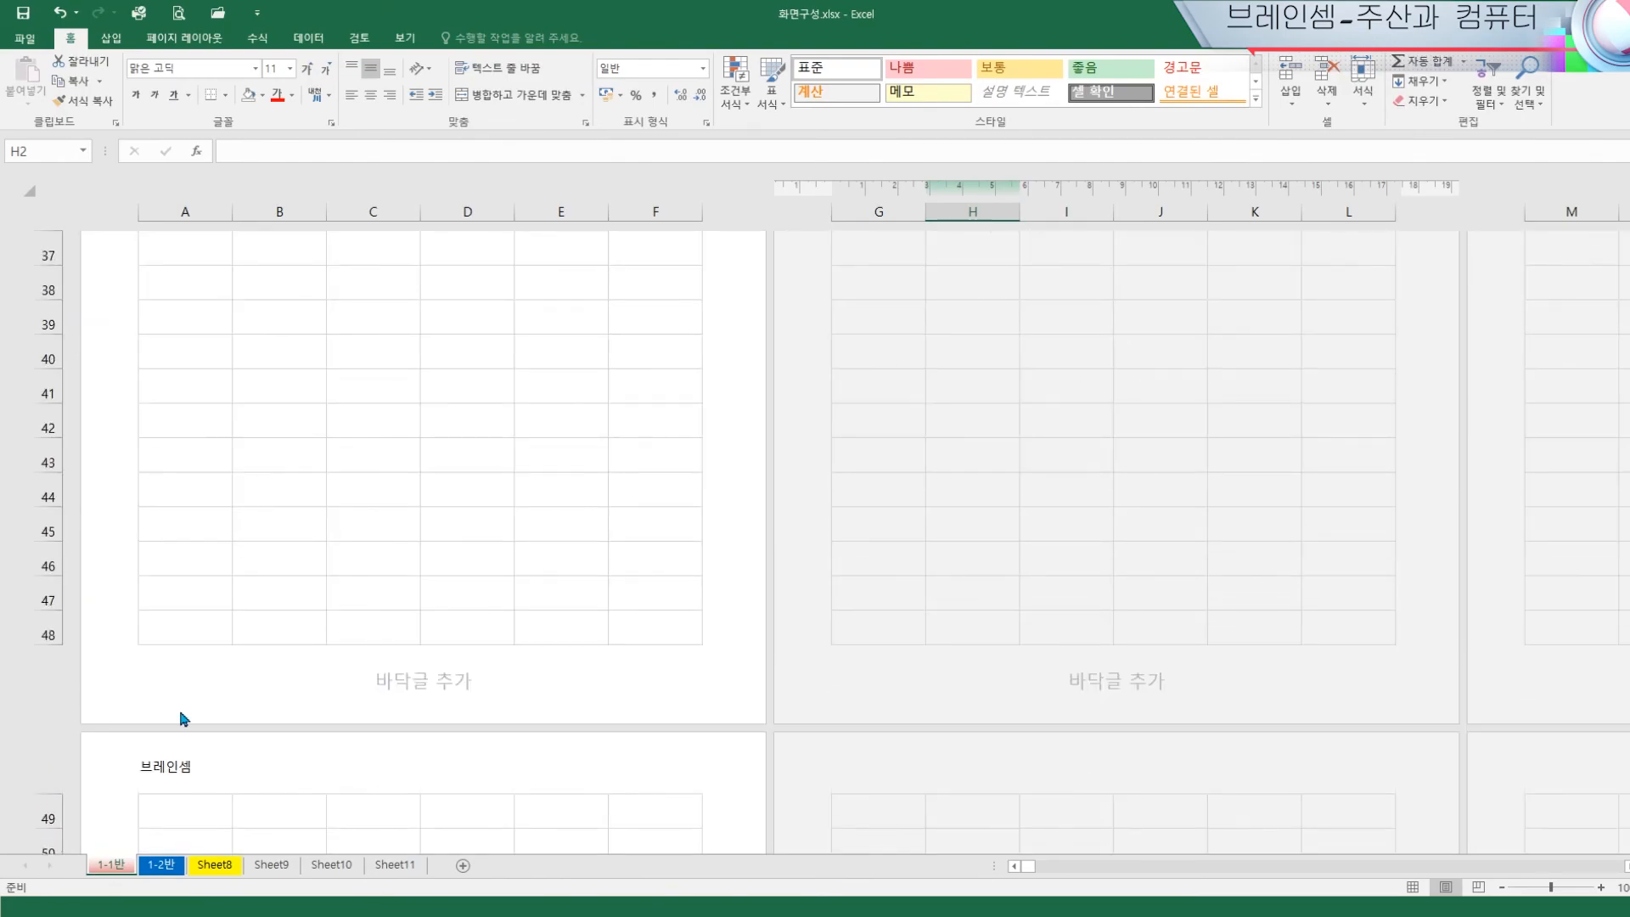
pyautogui.scroll(12, 181, 713)
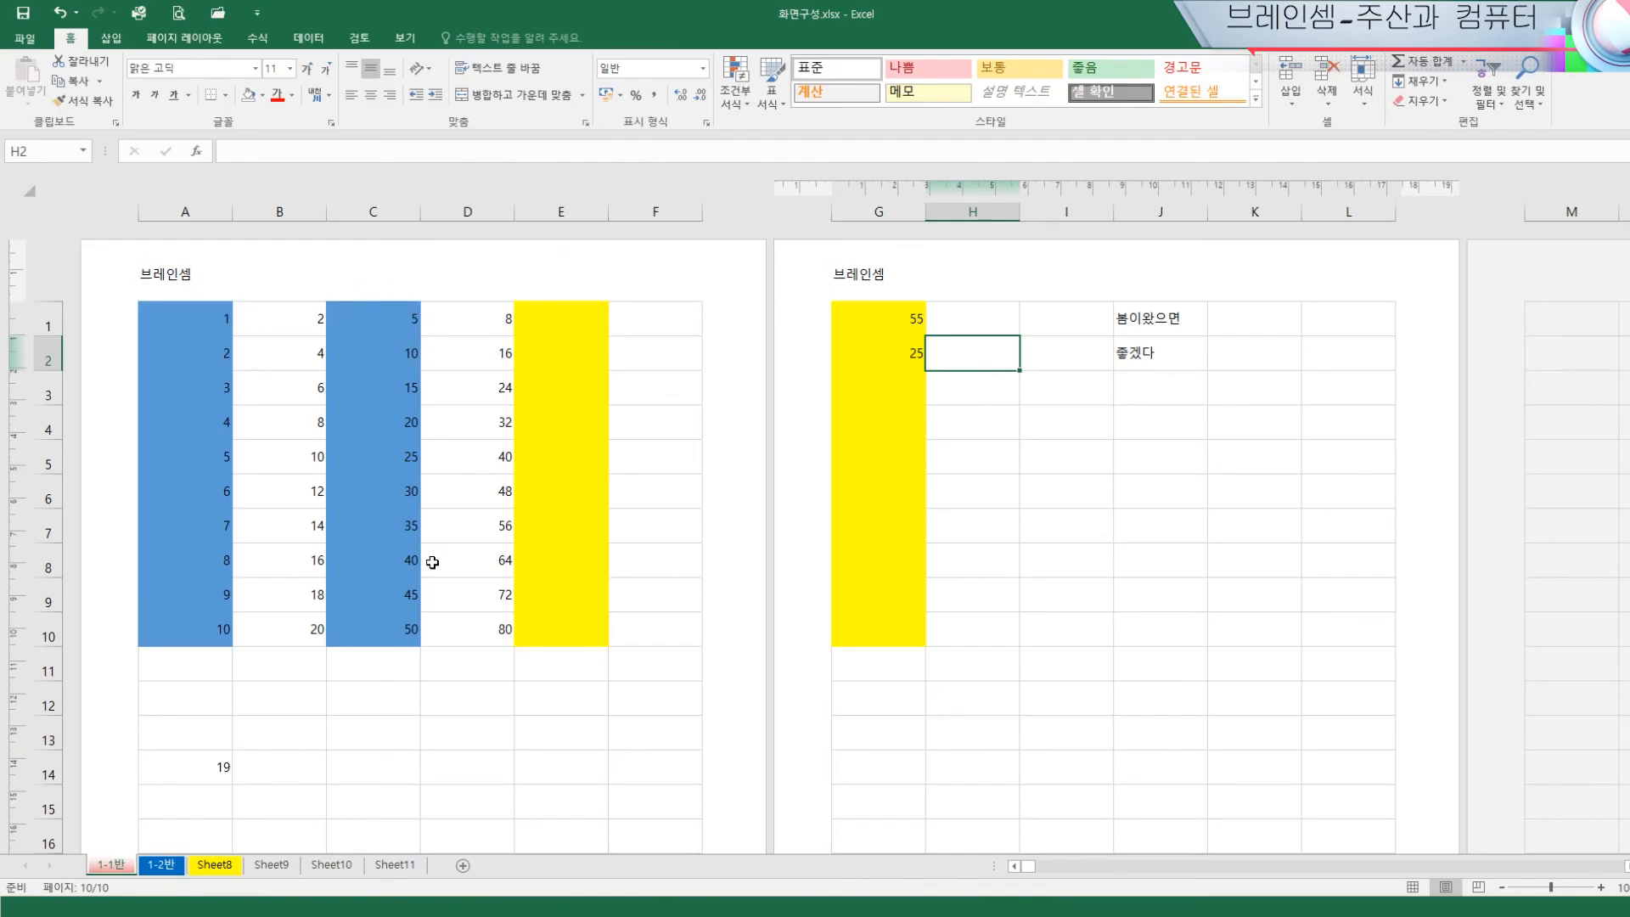
pyautogui.scroll(-3, 432, 562)
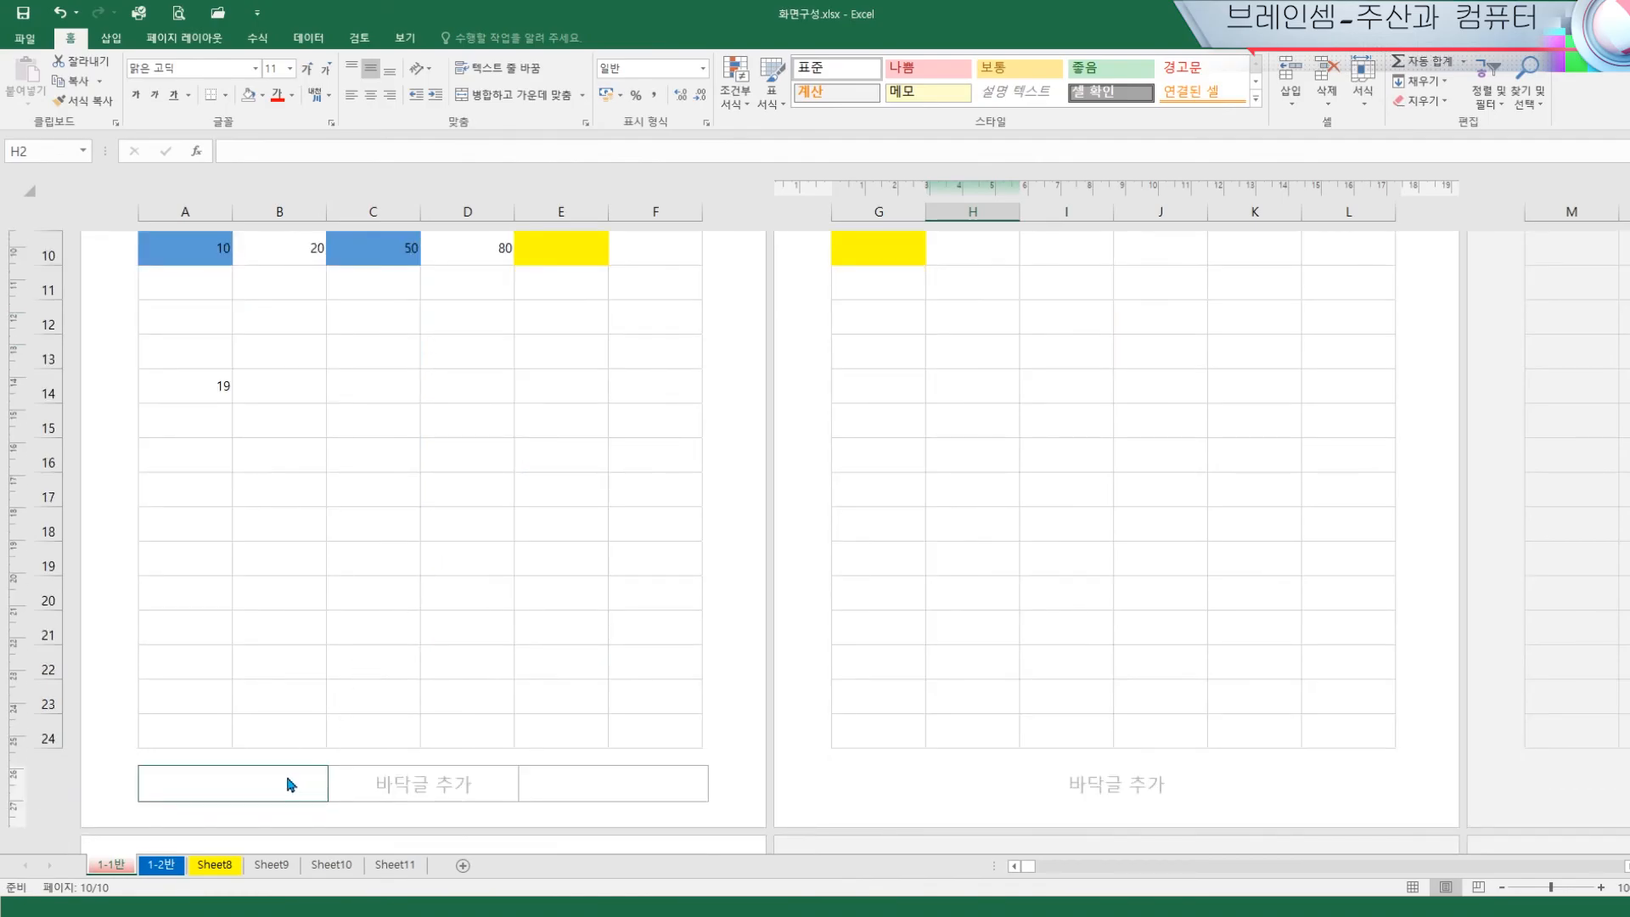
# Show the left and center footer sections of 1-1반, return to the worksheet cells and select cell E6
pyautogui.click(225, 785)
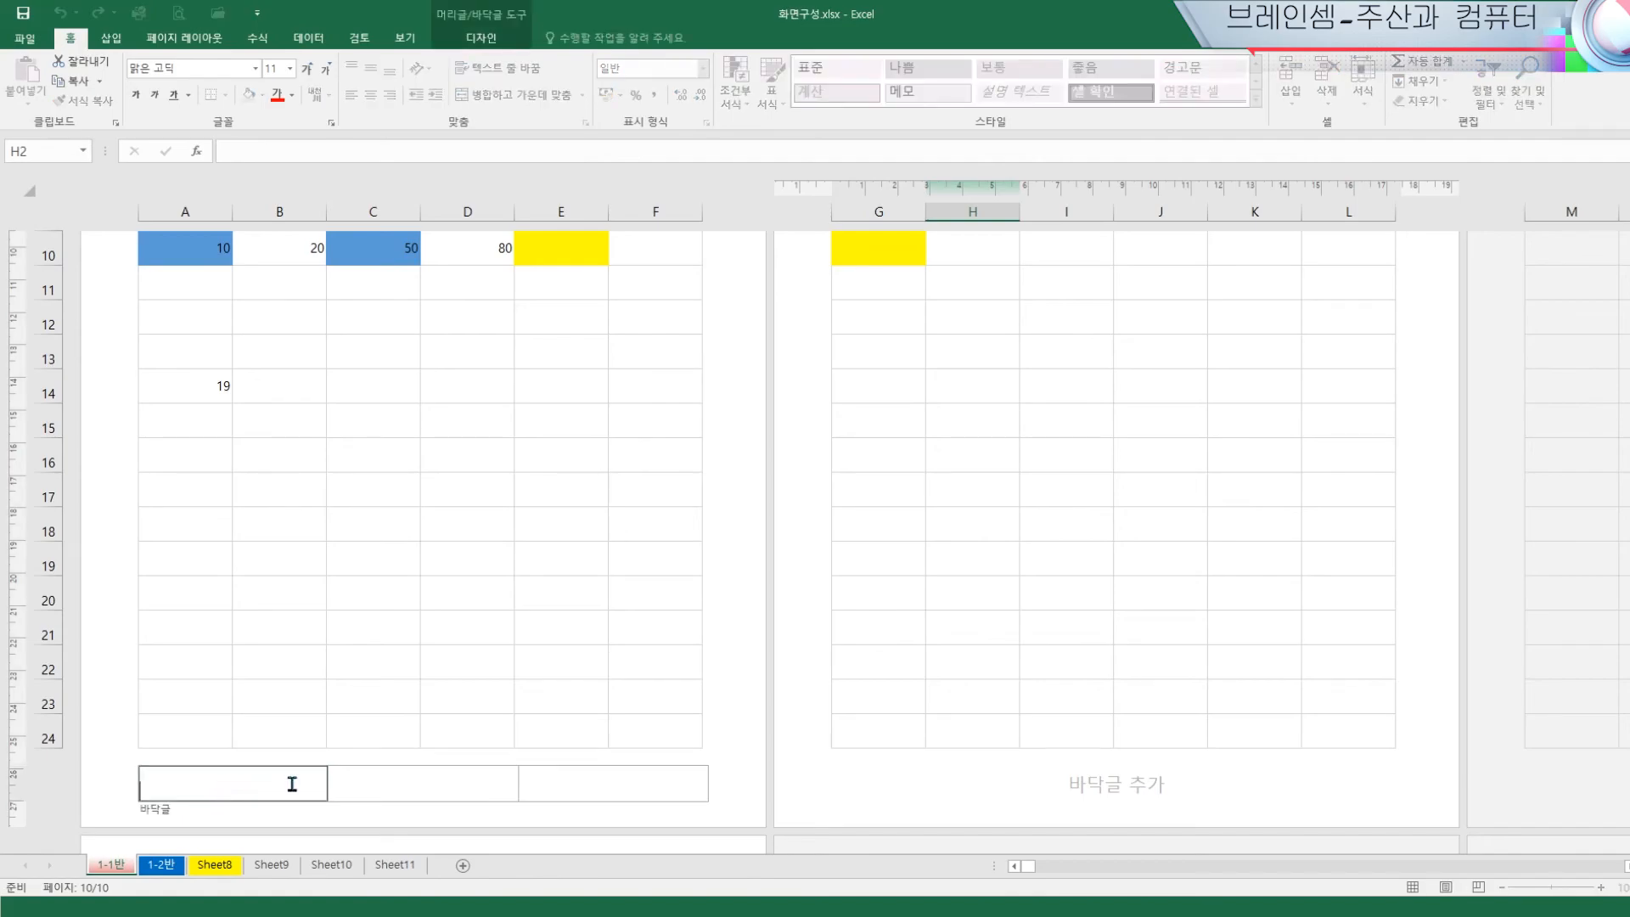
pyautogui.click(404, 785)
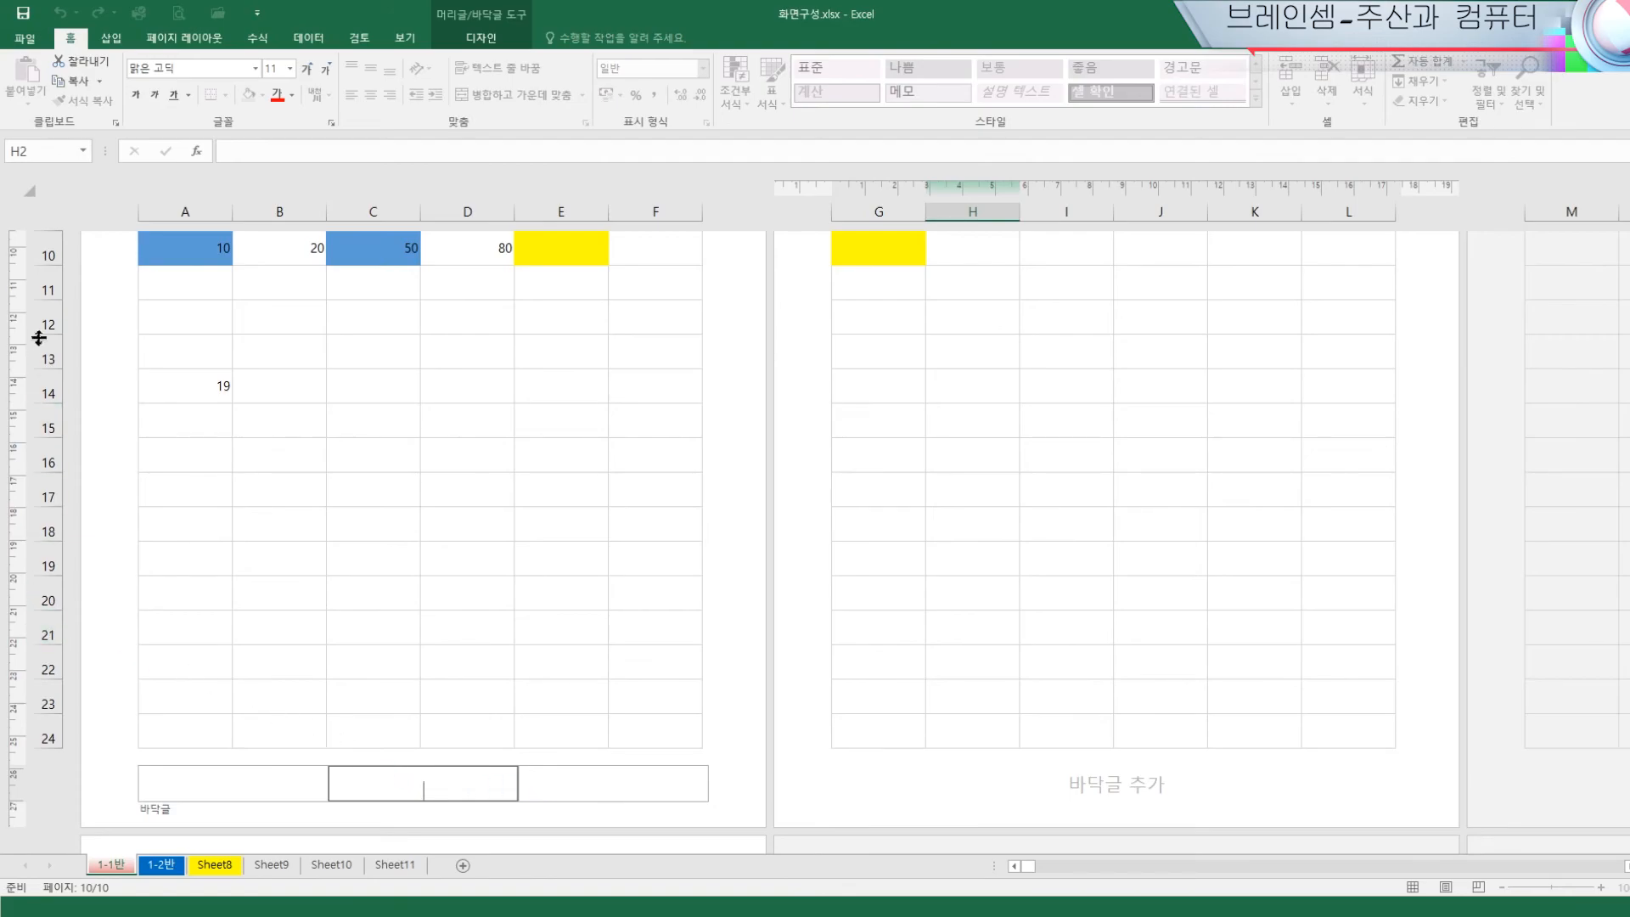
pyautogui.click(504, 429)
pyautogui.scroll(4, 509, 459)
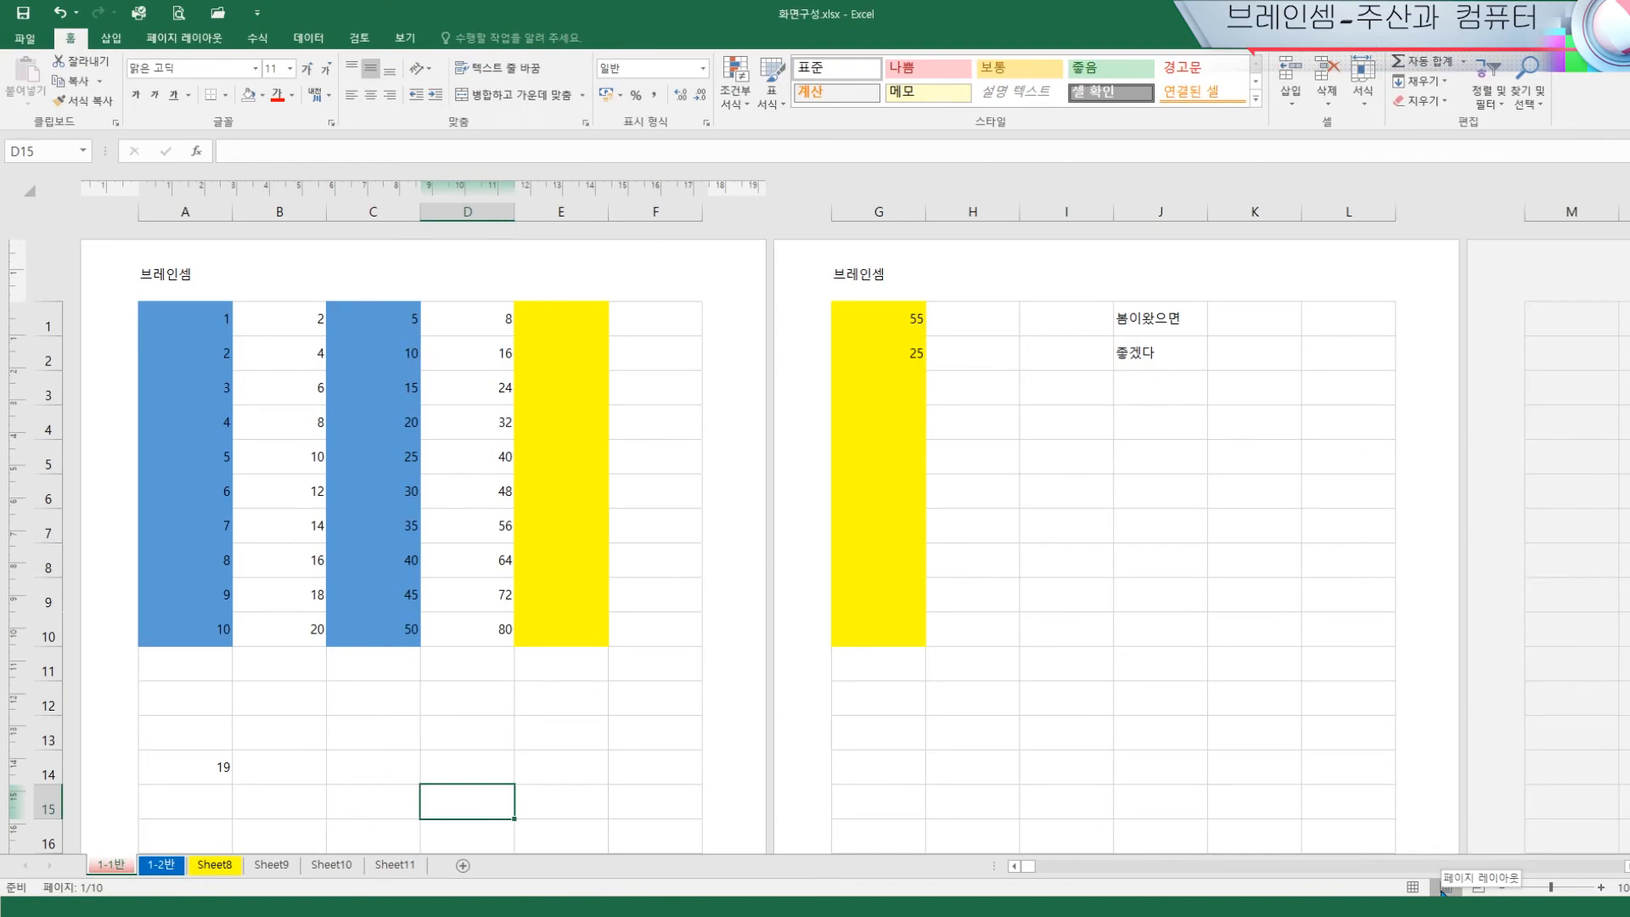
pyautogui.click(535, 505)
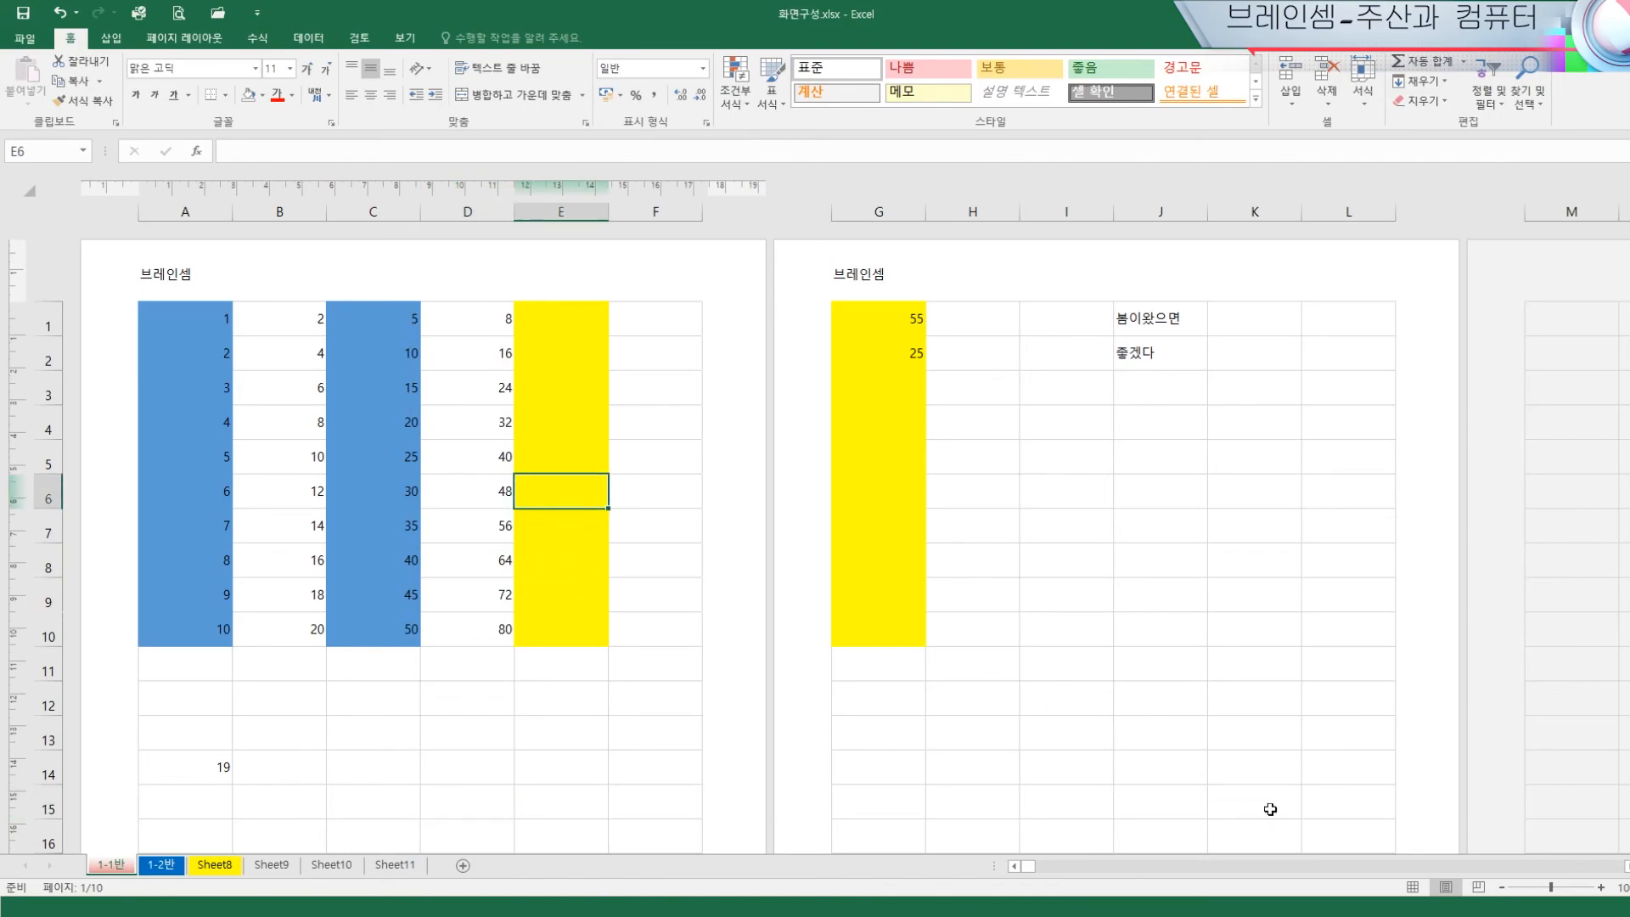
# In Page Break Preview, move the vertical page break after column F to the end of column J, and select H13
pyautogui.click(1478, 887)
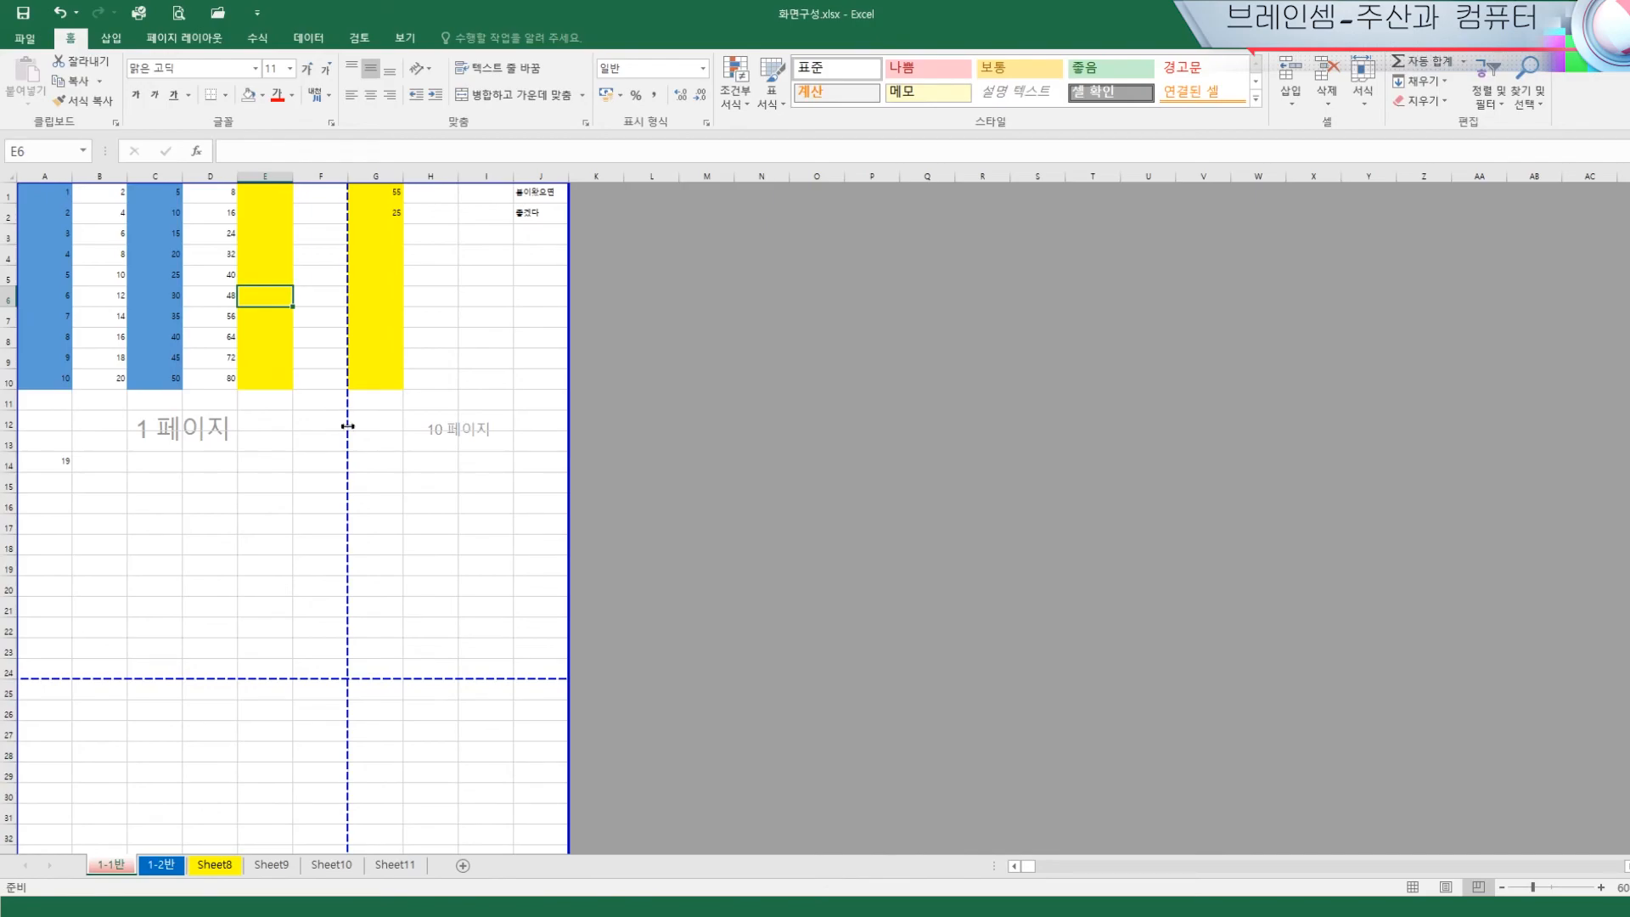
pyautogui.moveTo(346, 425); pyautogui.dragTo(561, 423)
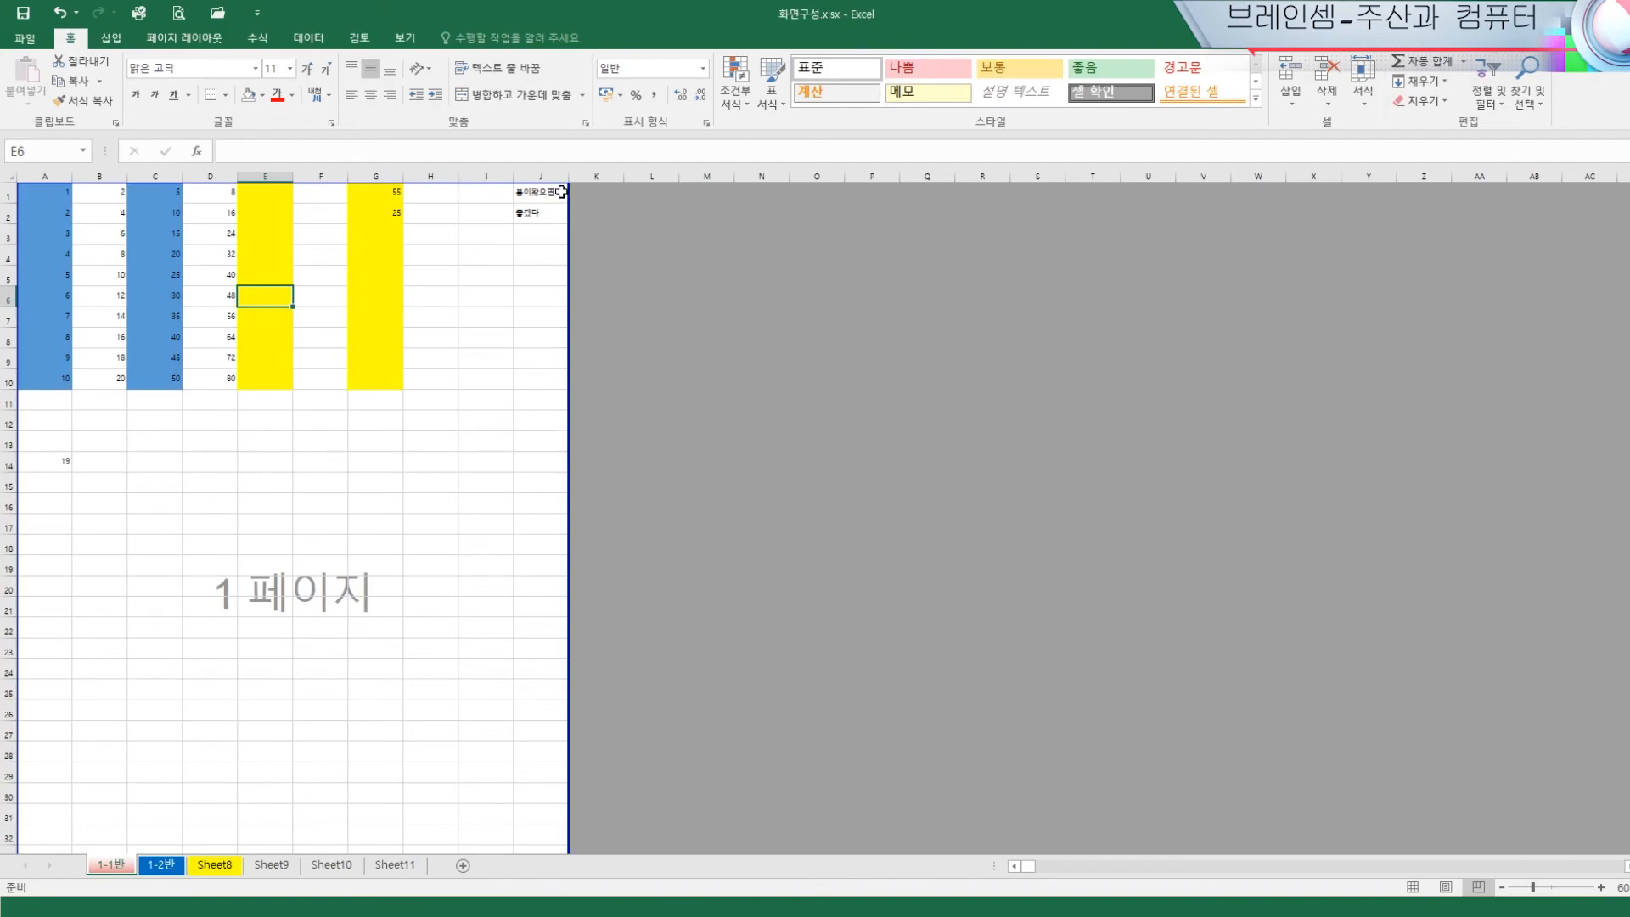
pyautogui.scroll(-3, 305, 543)
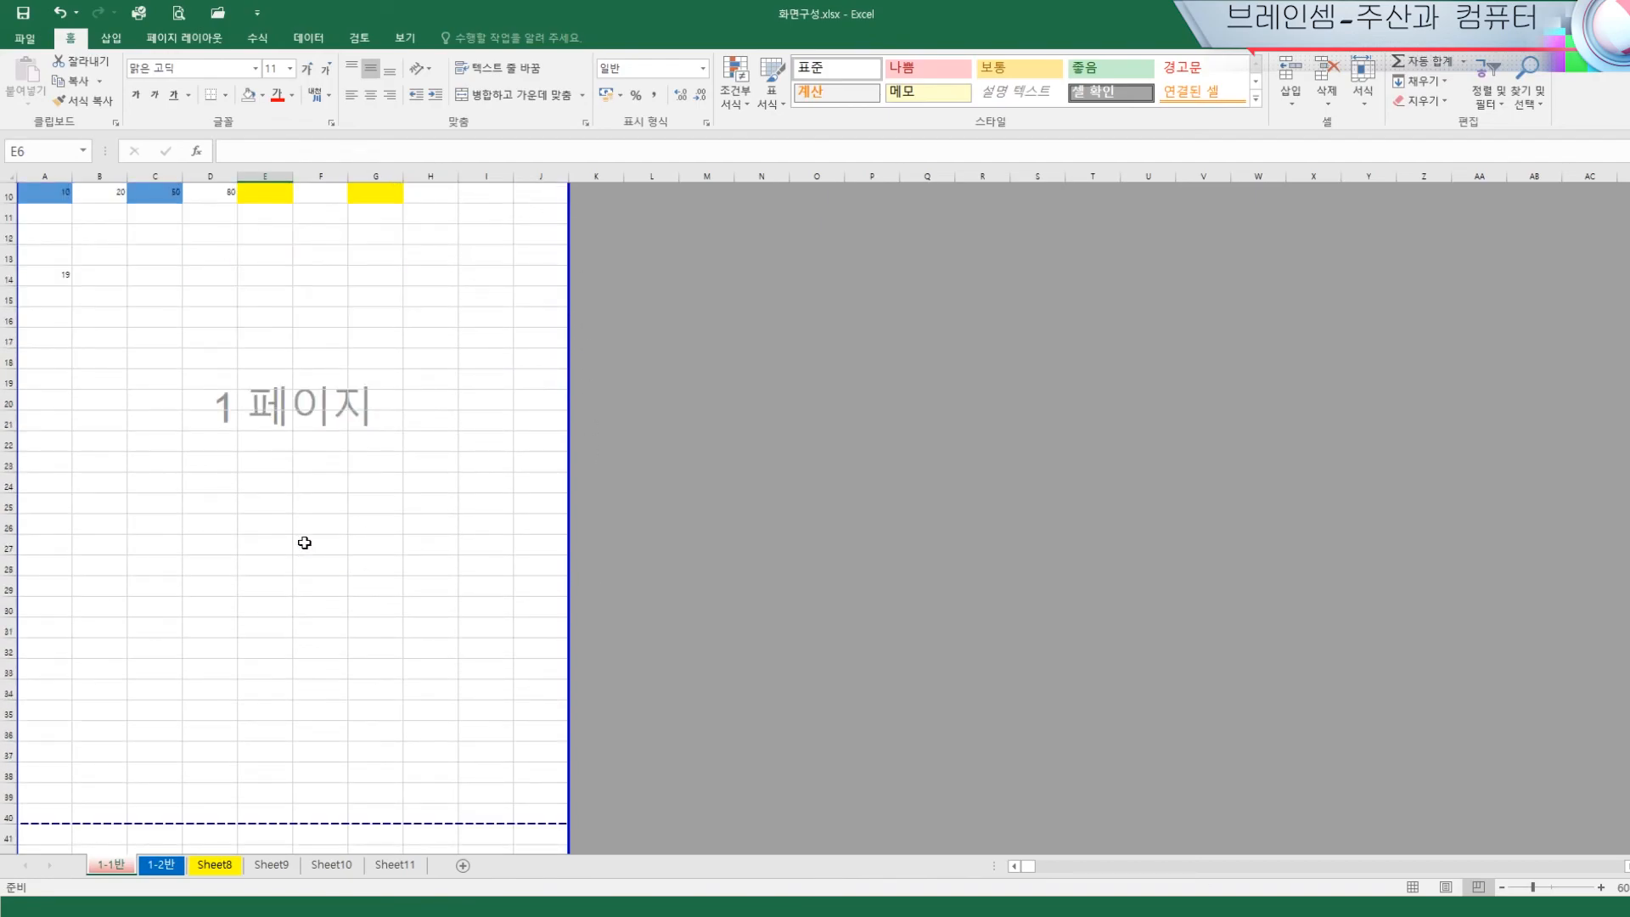
pyautogui.scroll(-4, 305, 542)
pyautogui.scroll(7, 305, 542)
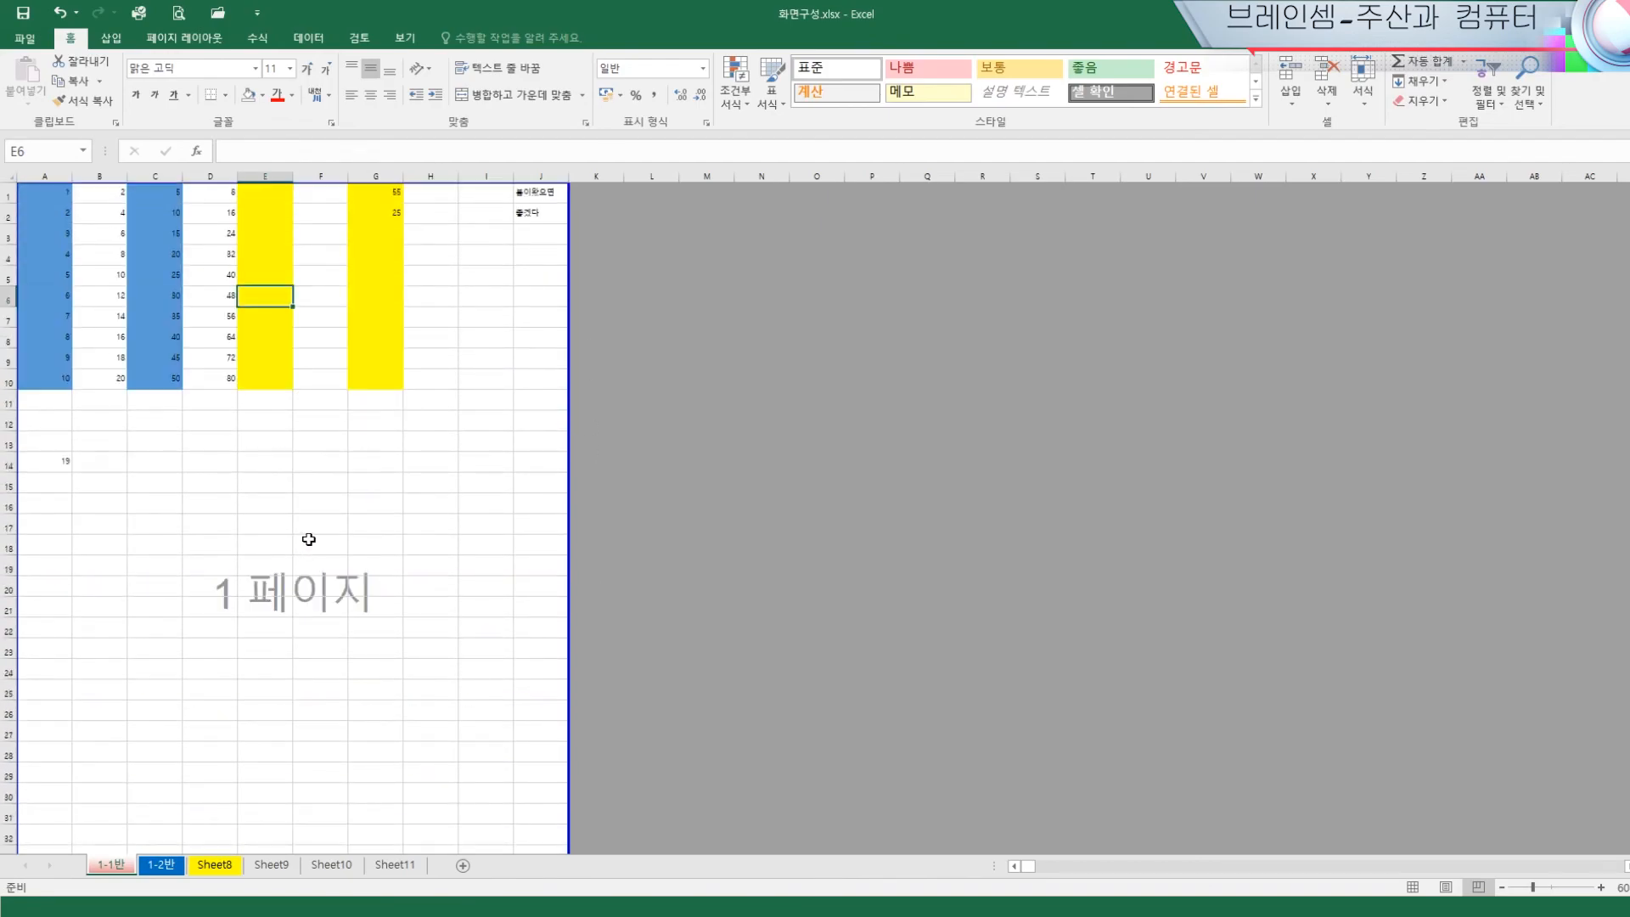
pyautogui.click(437, 444)
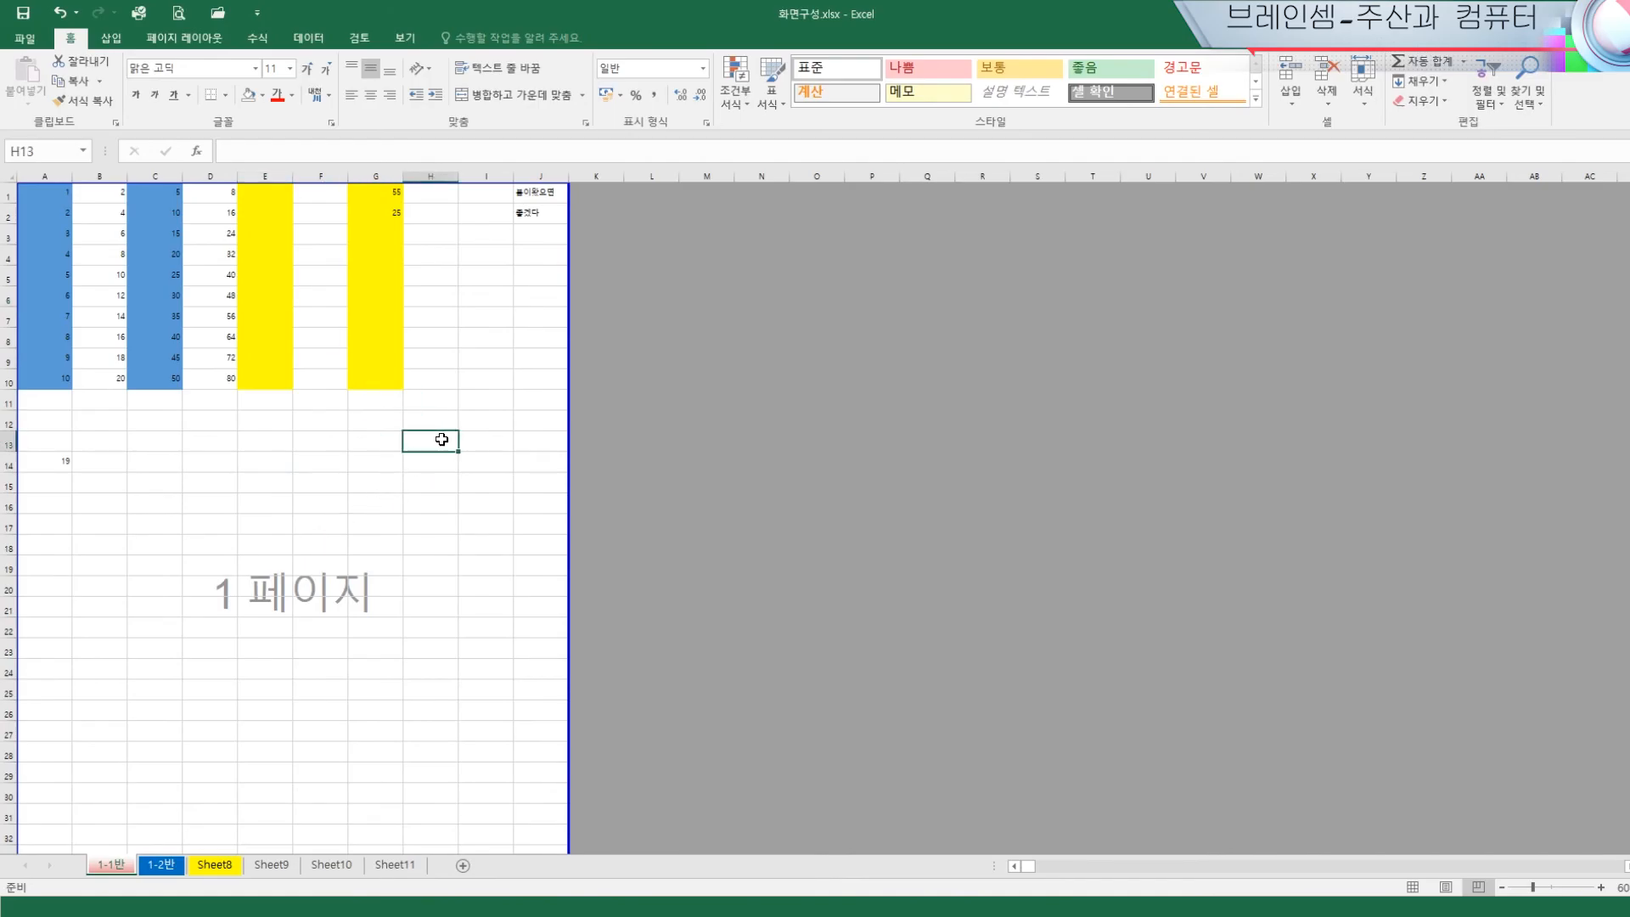
# Compare 1-1반 in Normal and Page Layout view, examine its pages at different zoom levels and return to column A
pyautogui.click(1414, 887)
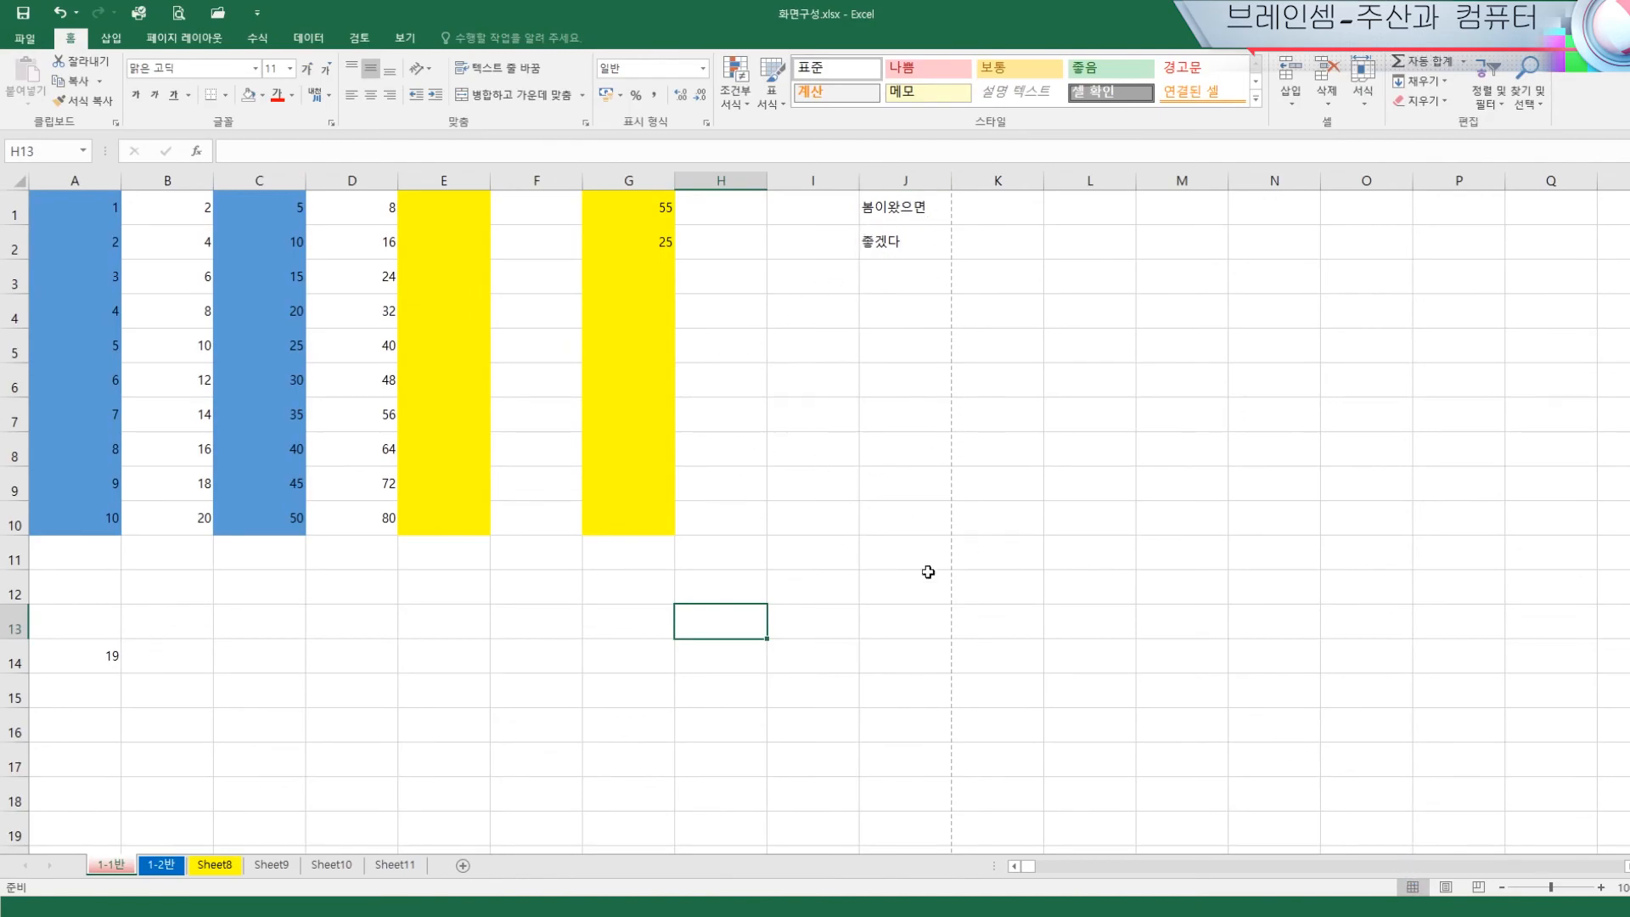
pyautogui.click(1446, 888)
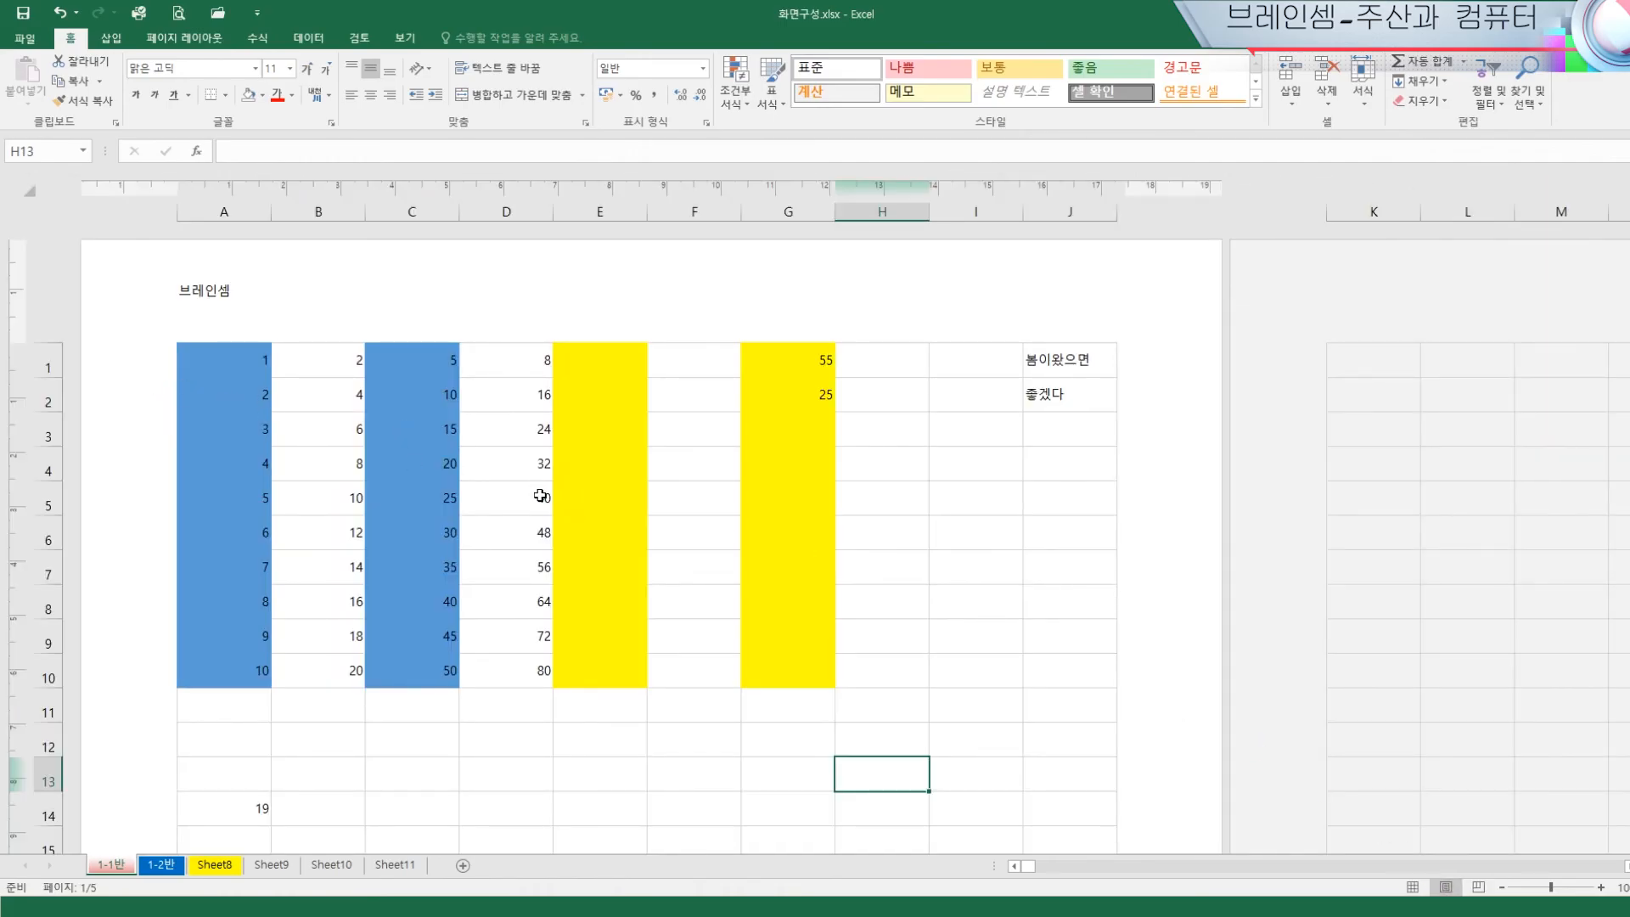
pyautogui.keyDown('ctrl'); pyautogui.scroll(-5, 540, 497); pyautogui.keyUp('ctrl')
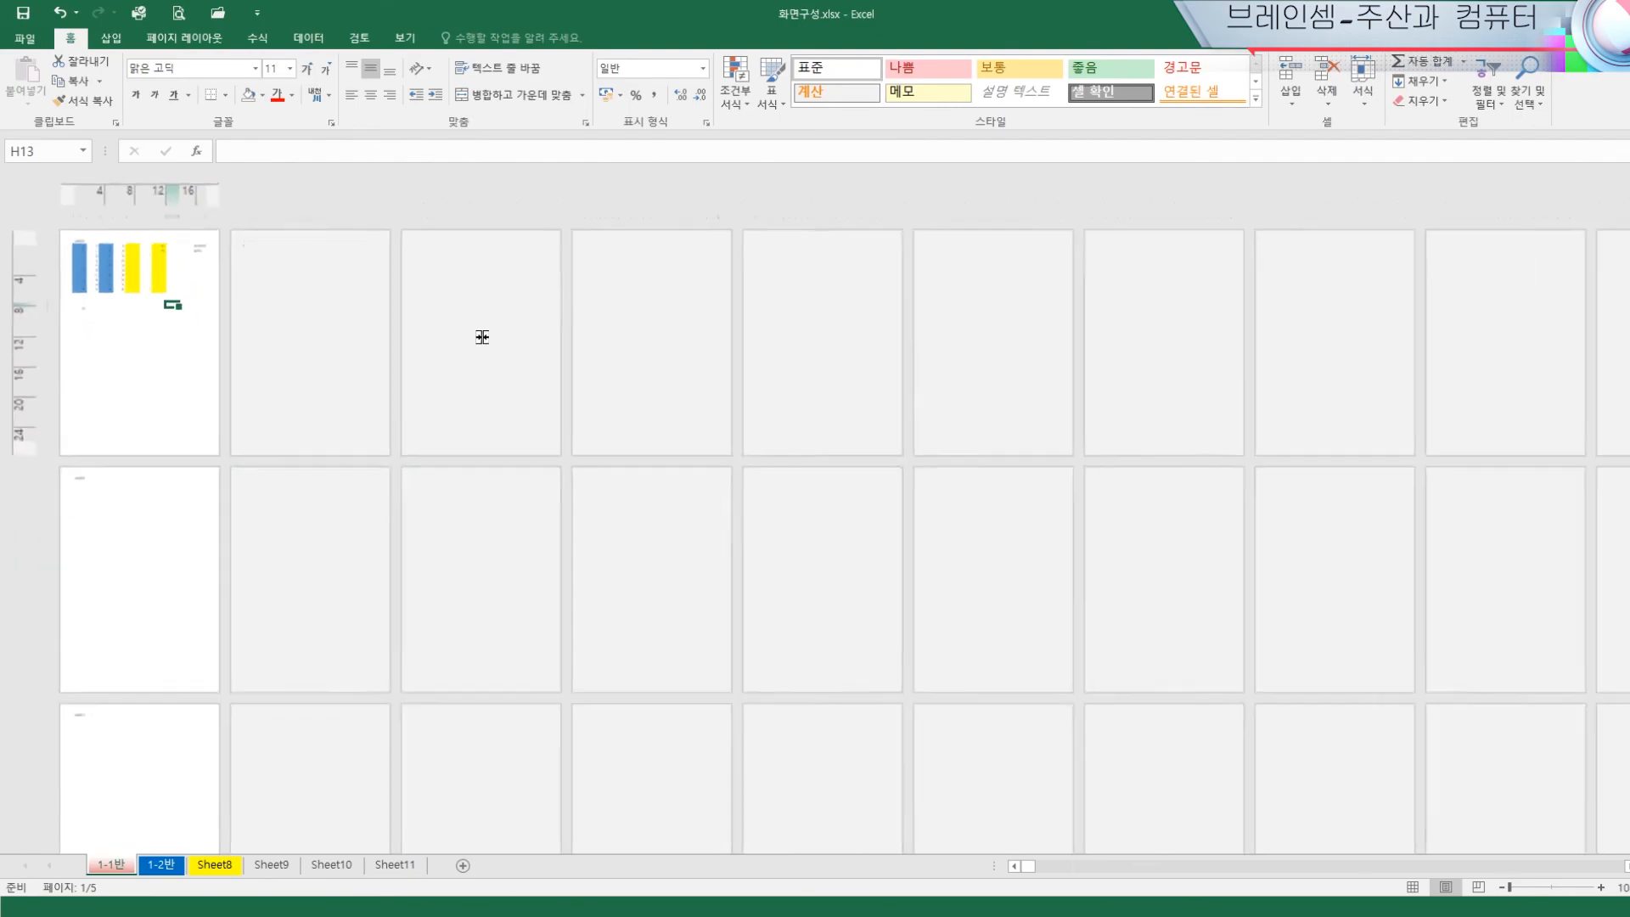
pyautogui.keyDown('ctrl'); pyautogui.scroll(-1, 487, 343); pyautogui.keyUp('ctrl')
pyautogui.keyDown('ctrl'); pyautogui.scroll(4, 223, 345); pyautogui.keyUp('ctrl')
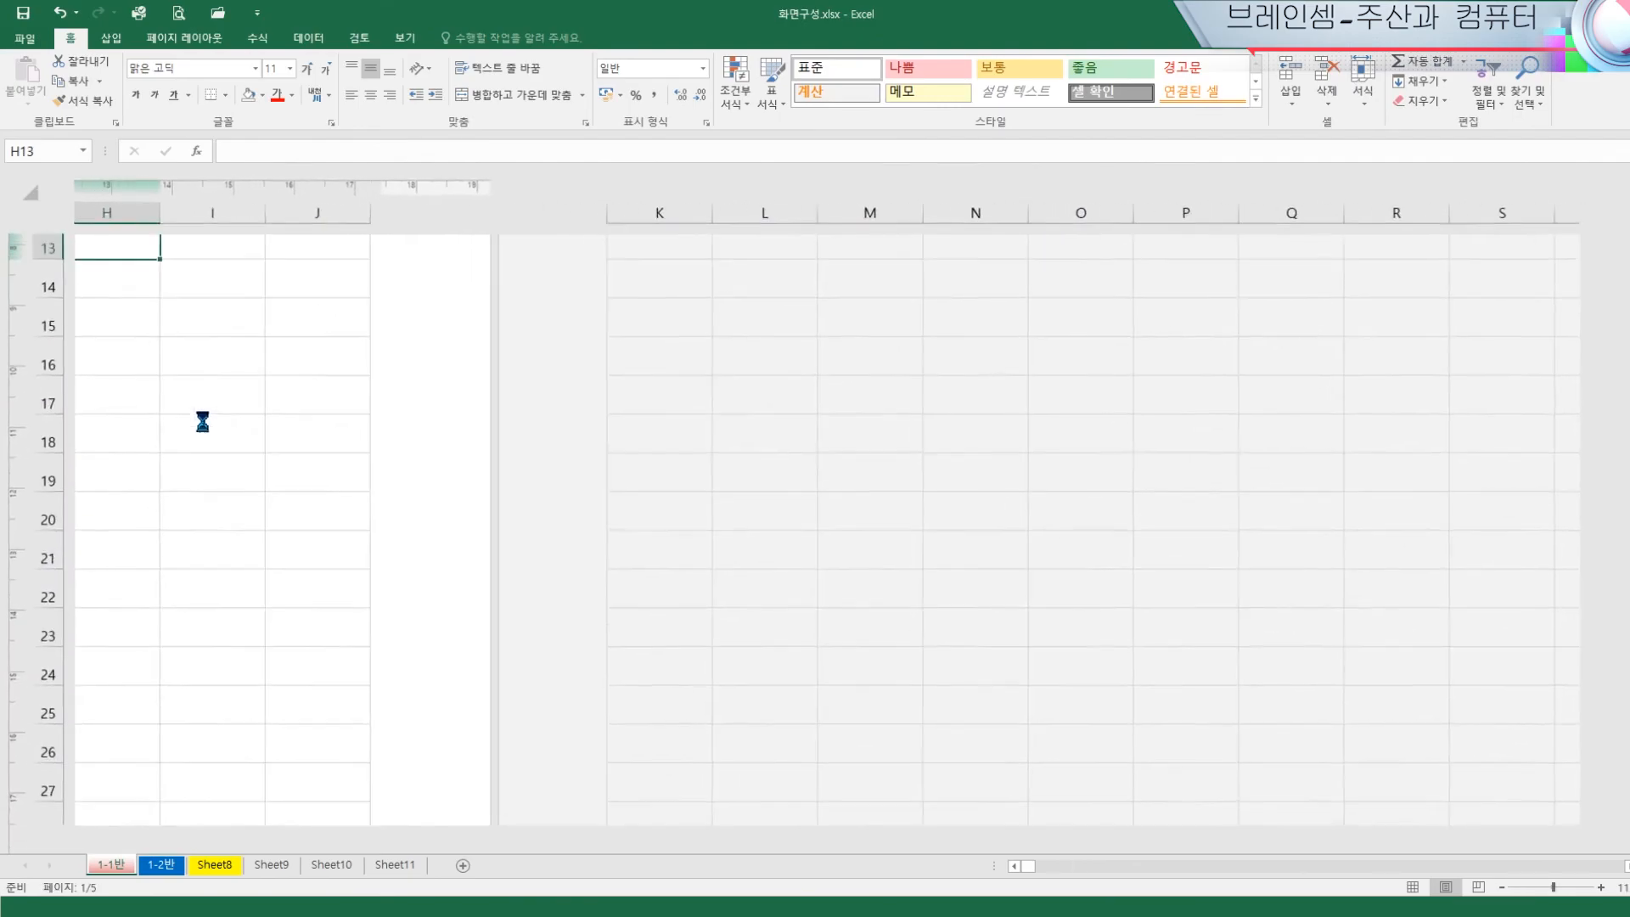
pyautogui.keyDown('ctrl'); pyautogui.scroll(2, 345, 444); pyautogui.keyUp('ctrl')
pyautogui.keyDown('ctrl'); pyautogui.scroll(-1, 350, 446); pyautogui.keyUp('ctrl')
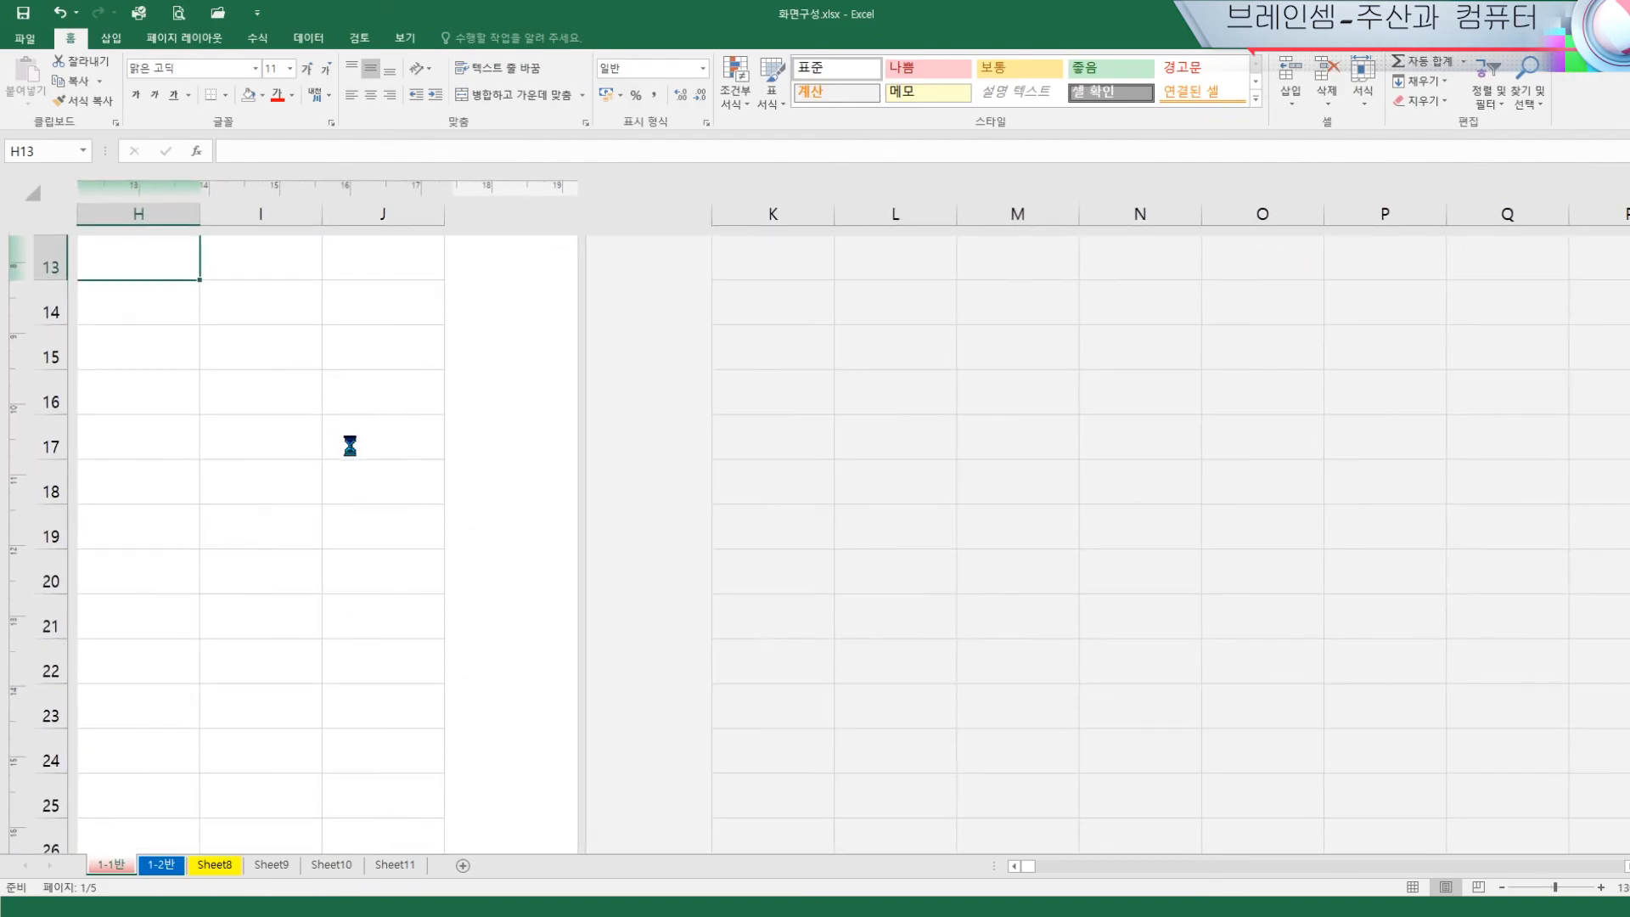
pyautogui.keyDown('ctrl'); pyautogui.scroll(-3, 350, 446); pyautogui.keyUp('ctrl')
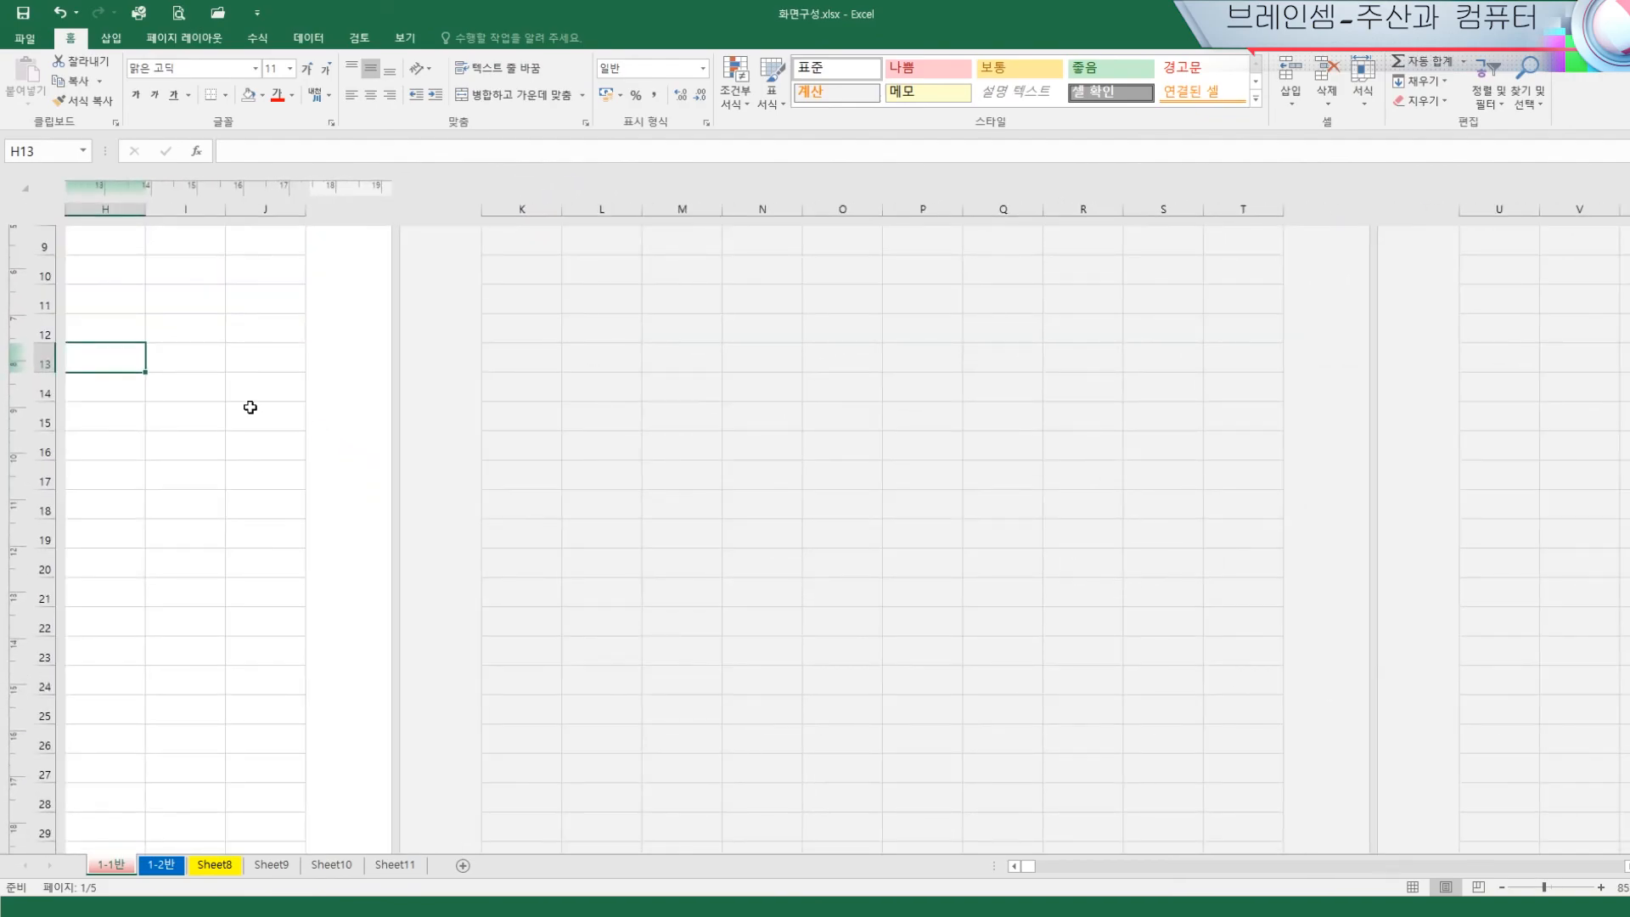
pyautogui.press('Home')
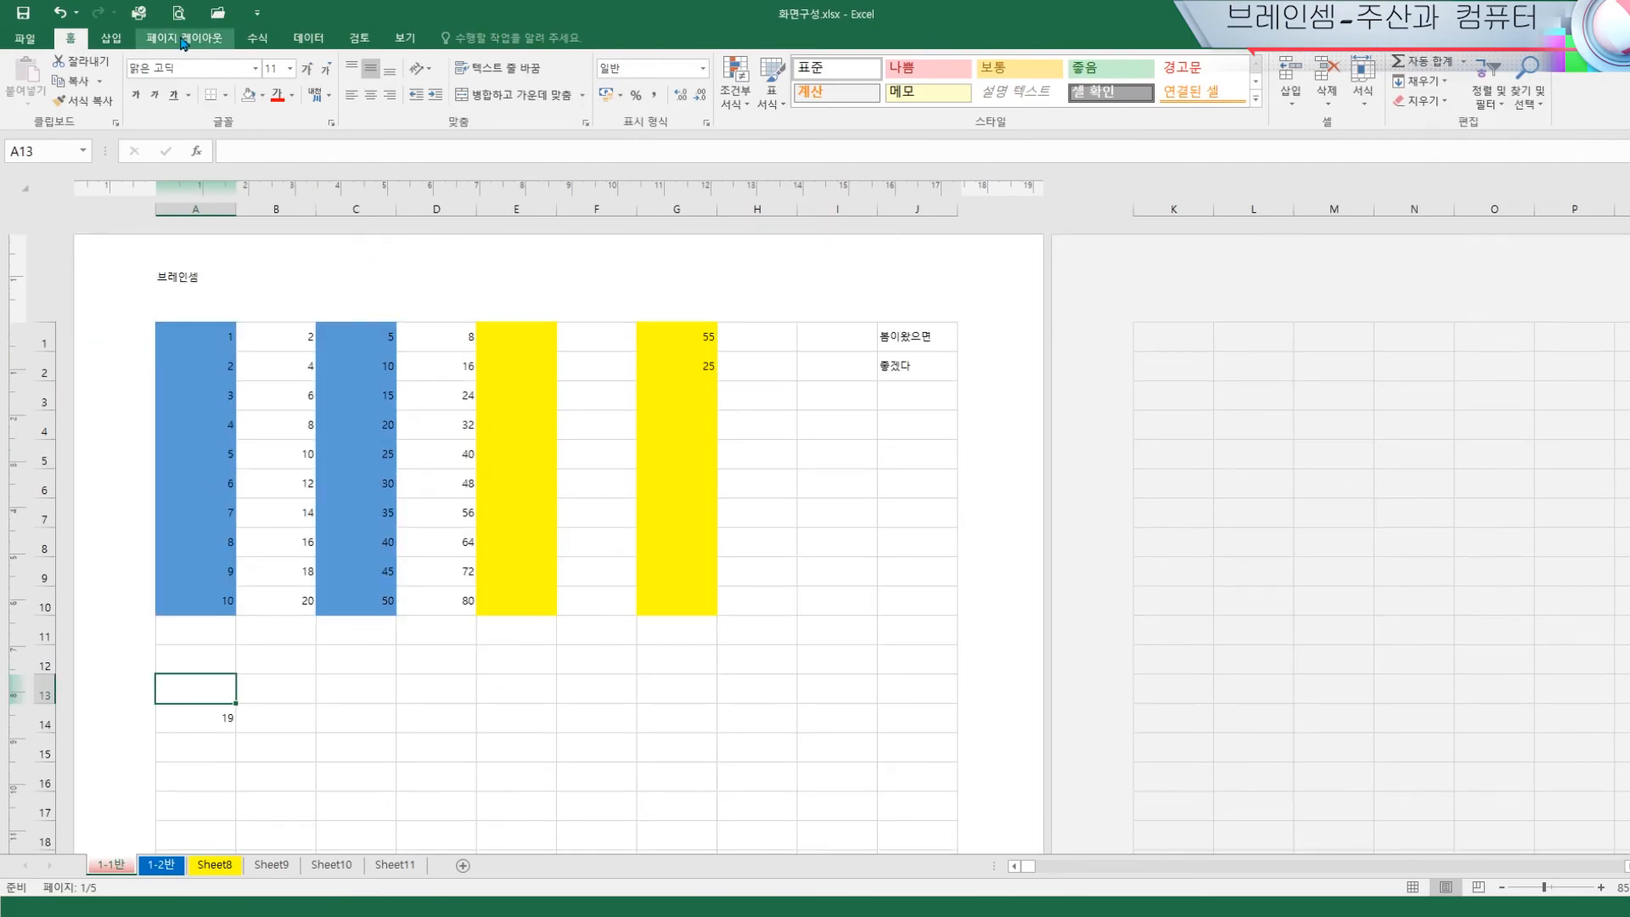
# Inspect the scaling options in Page Setup, try the fit-to-pages option, return to 60% scaling, confirm and select I12
pyautogui.click(184, 39)
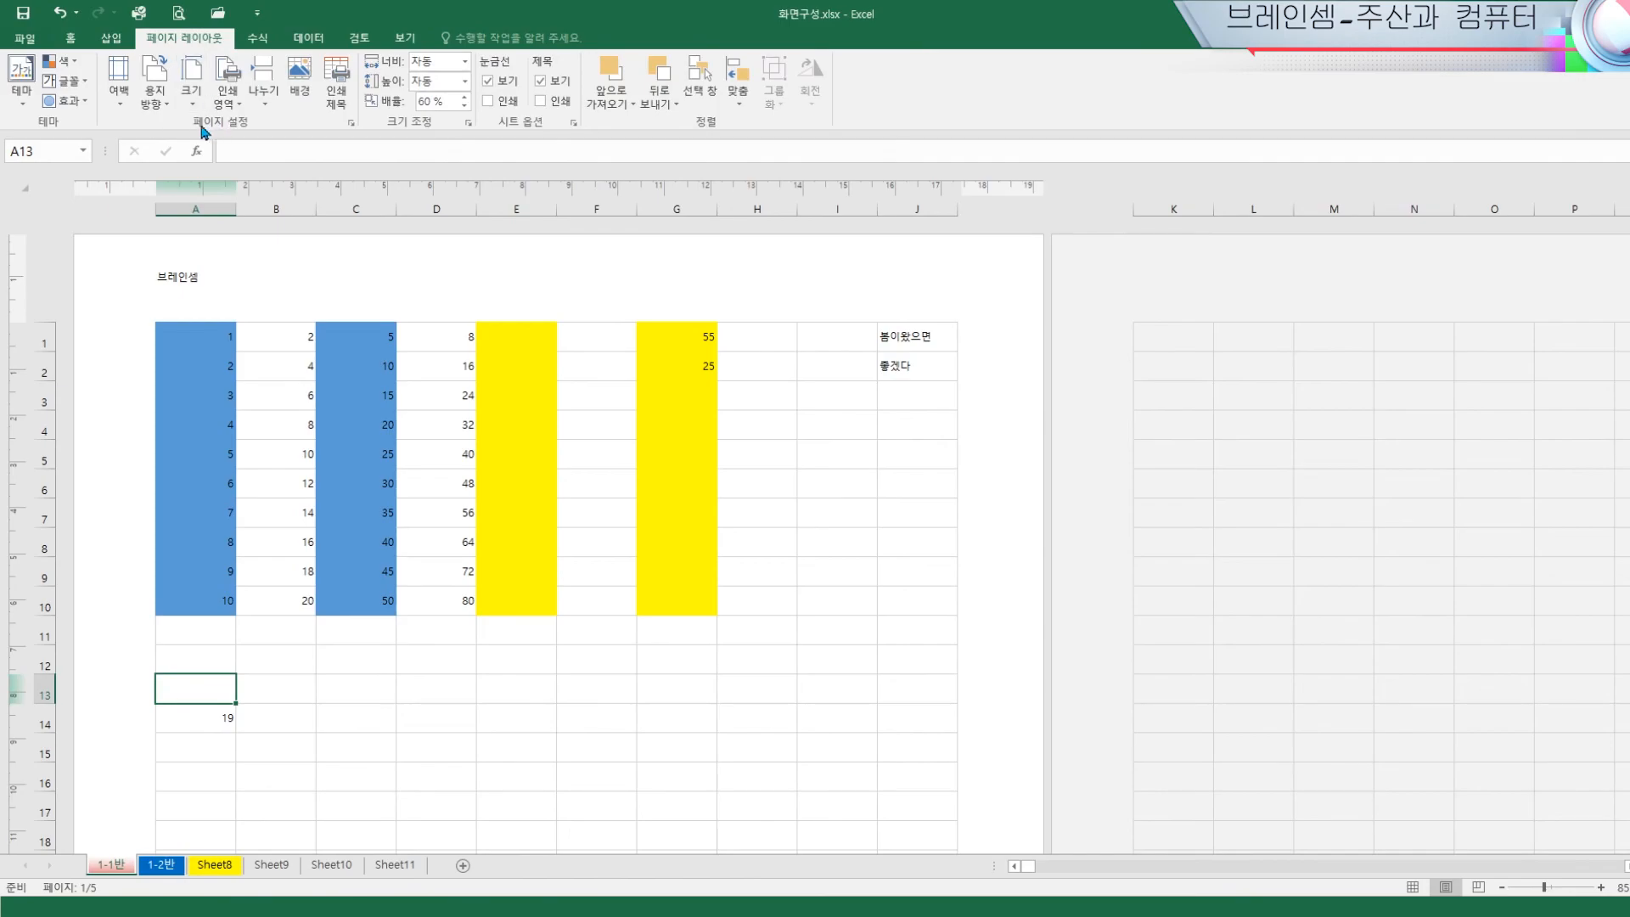
pyautogui.click(351, 126)
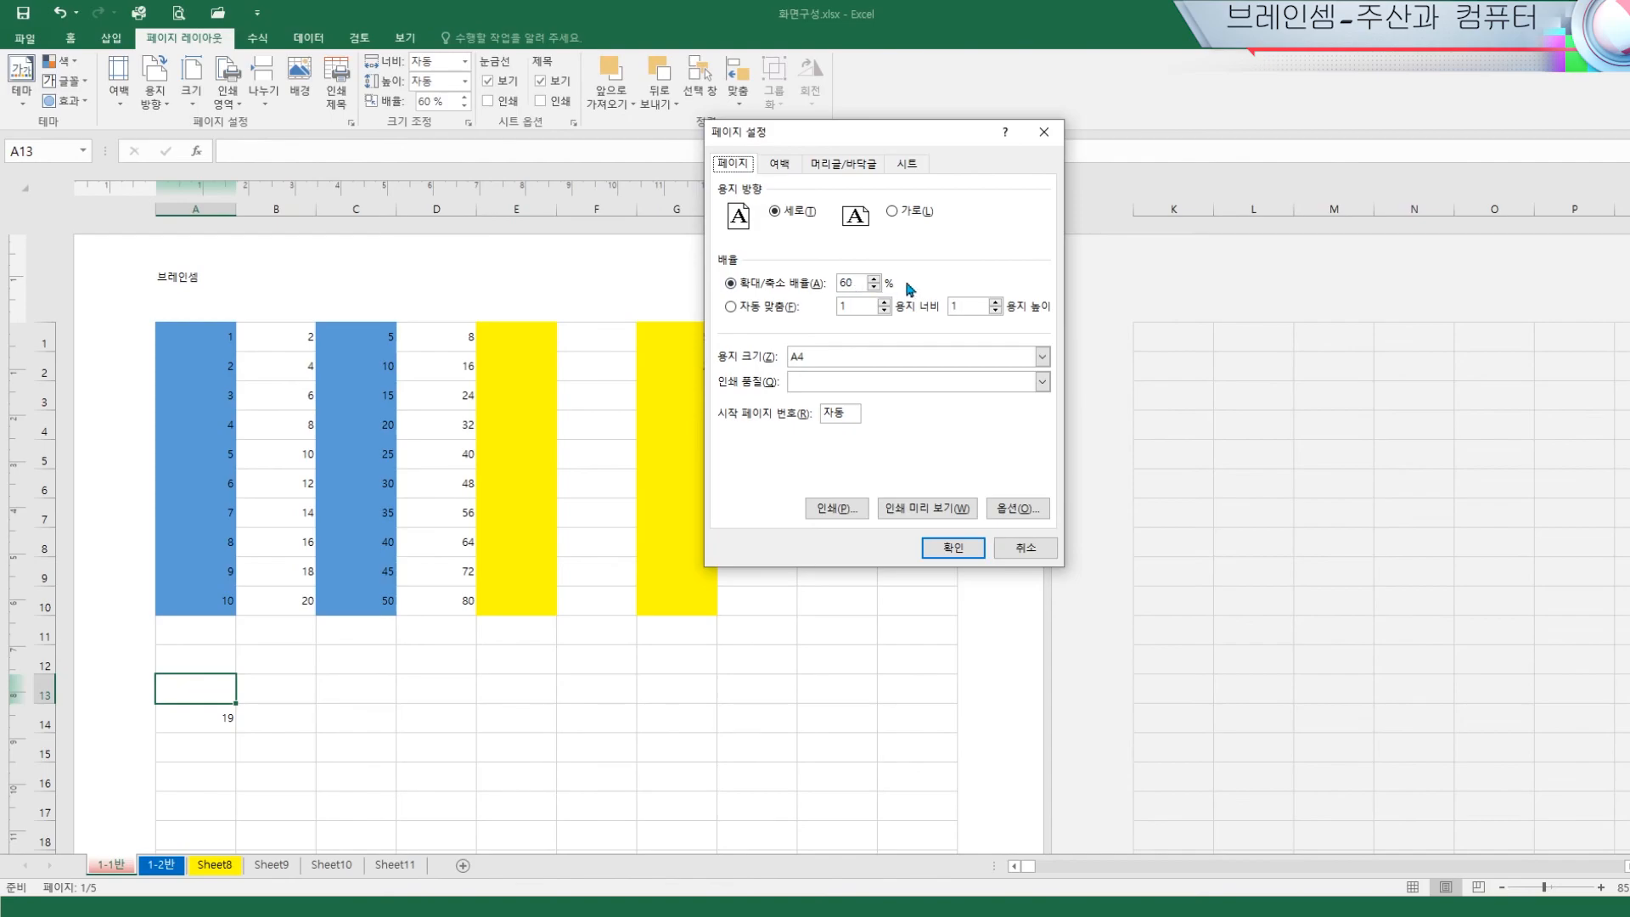
pyautogui.moveTo(1161, 223); pyautogui.dragTo(1312, 282)
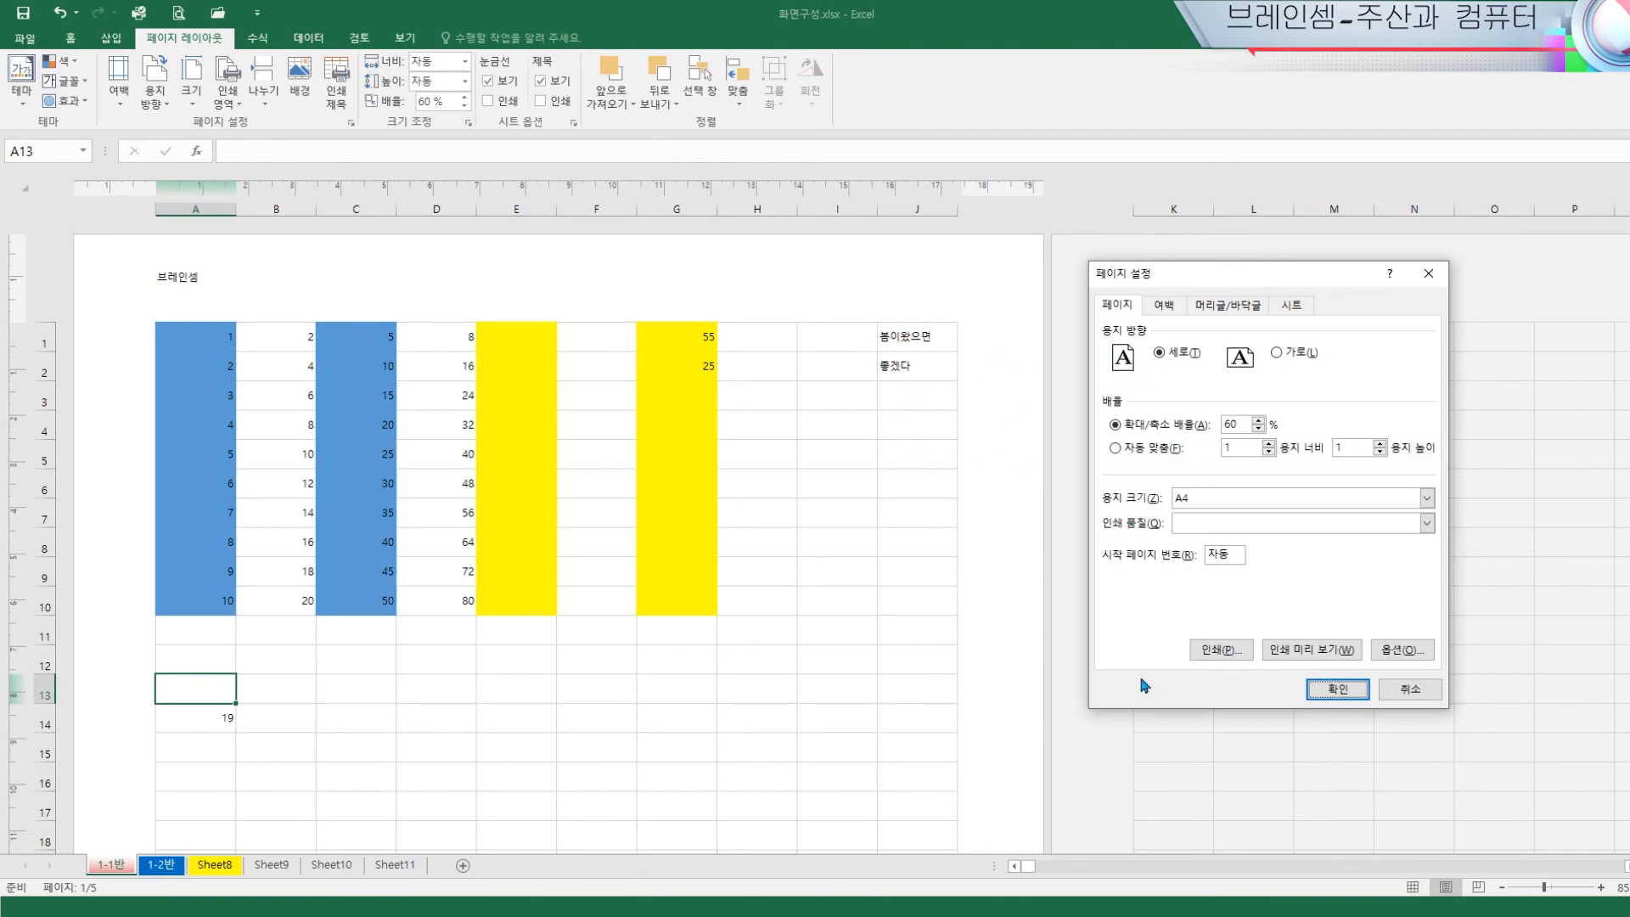
pyautogui.click(1115, 447)
pyautogui.click(1124, 430)
pyautogui.click(1328, 690)
pyautogui.click(844, 656)
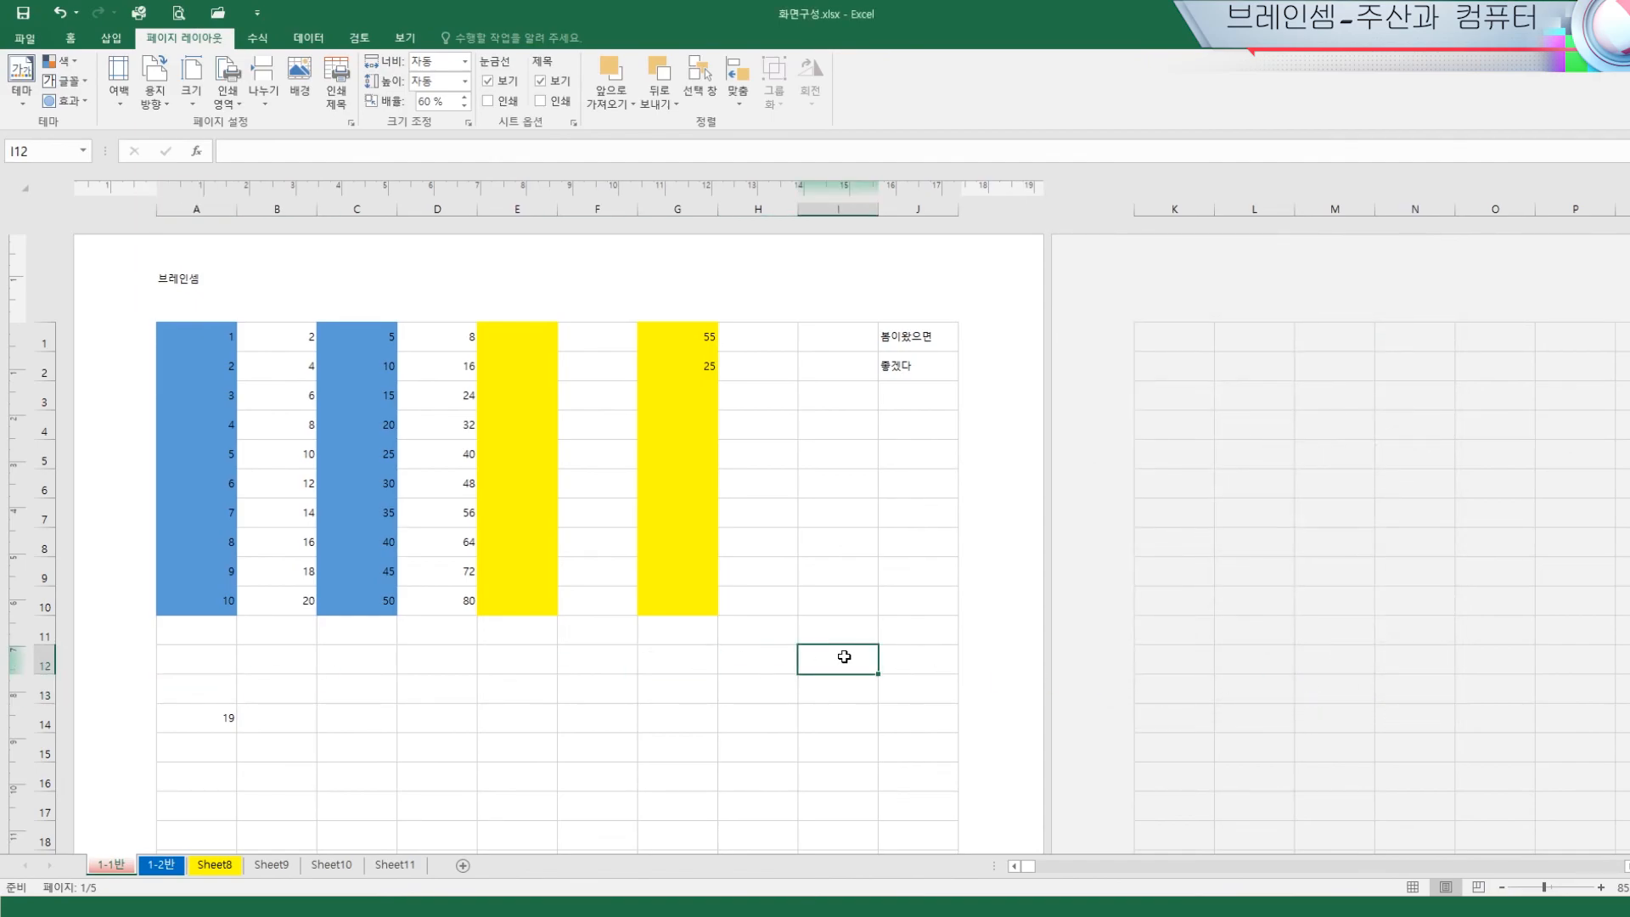
# Switch 1-1반 back to Page Break Preview, select cell H22 and look over the merged page
pyautogui.scroll(-3, 842, 659)
pyautogui.scroll(3, 841, 659)
pyautogui.click(1478, 887)
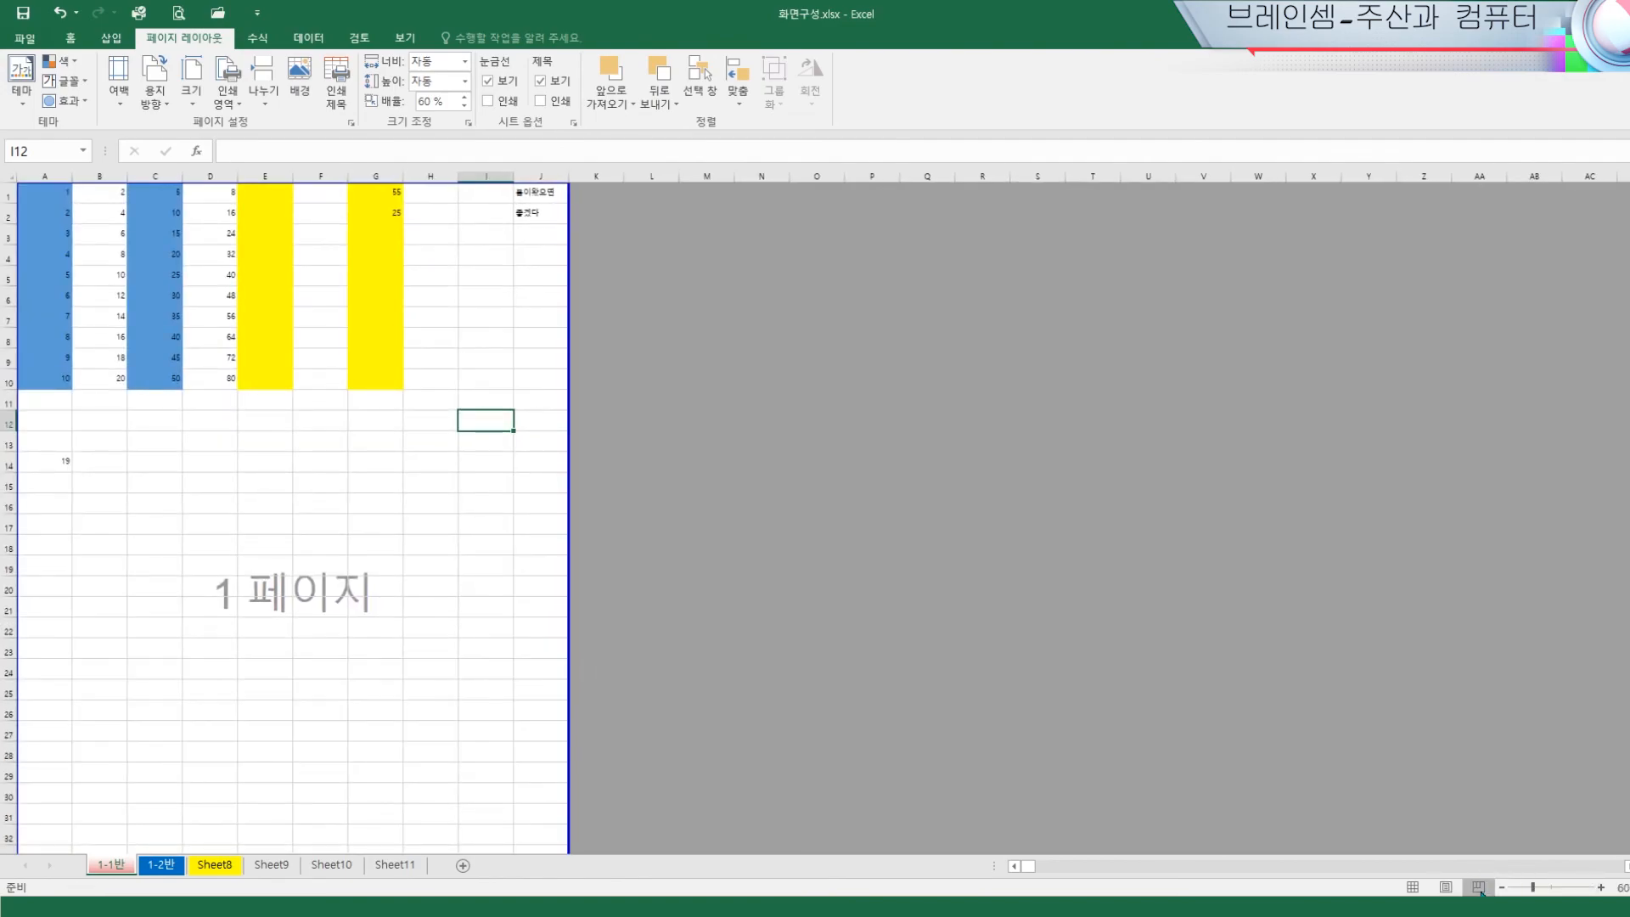
pyautogui.click(433, 628)
pyautogui.scroll(-5, 434, 624)
pyautogui.scroll(5, 434, 624)
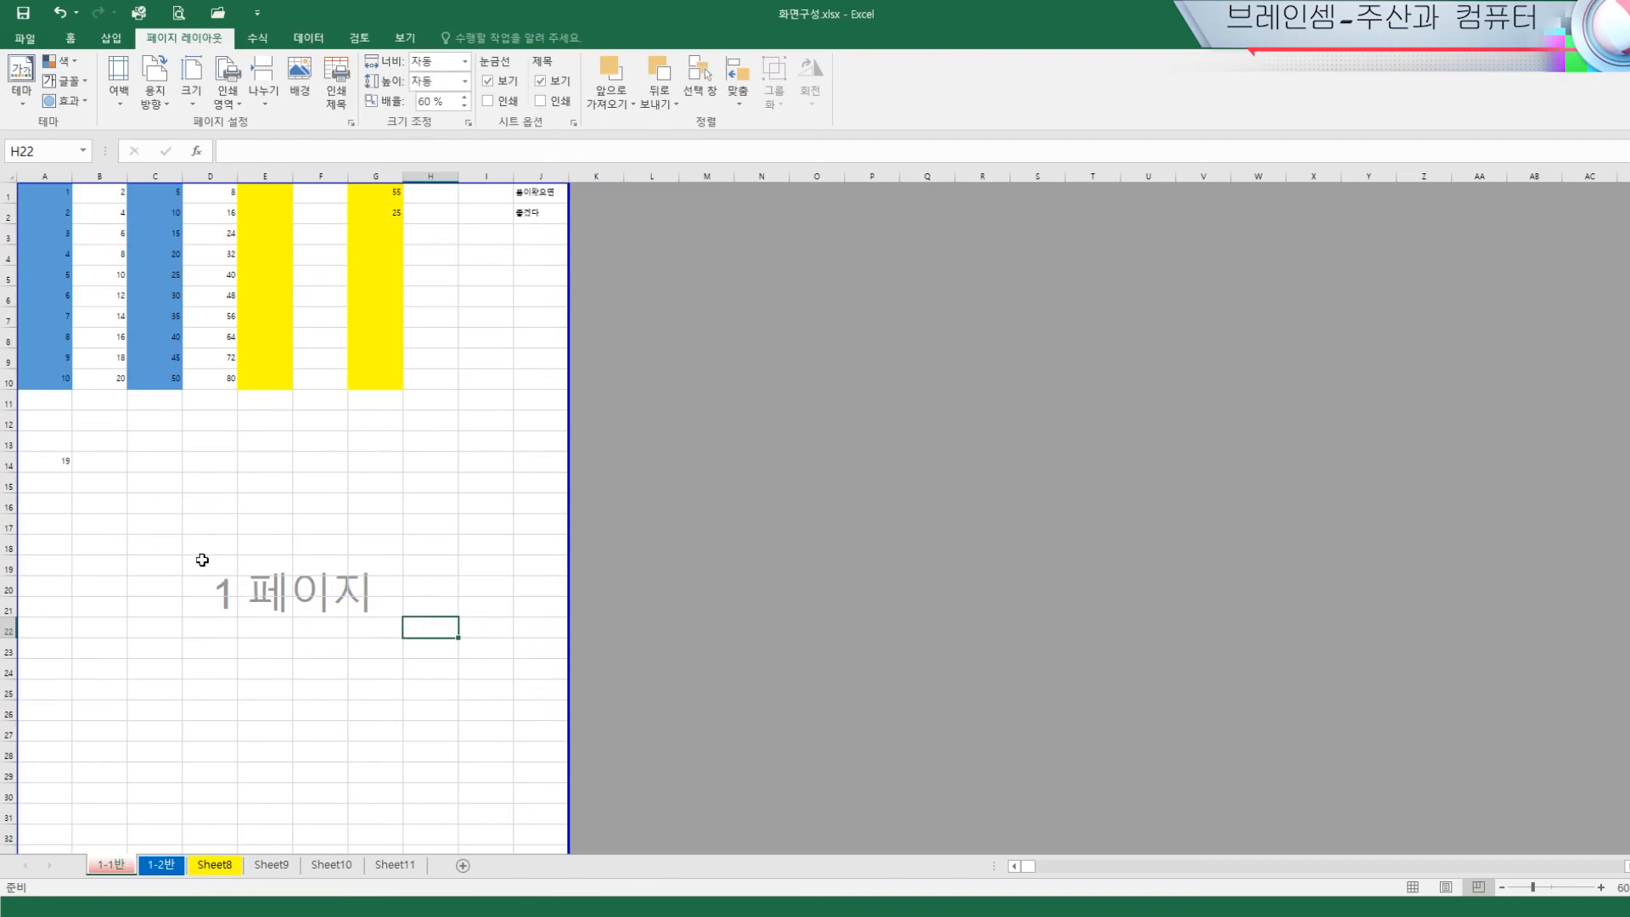
# Enter 가을 in cell C16
pyautogui.click(170, 505)
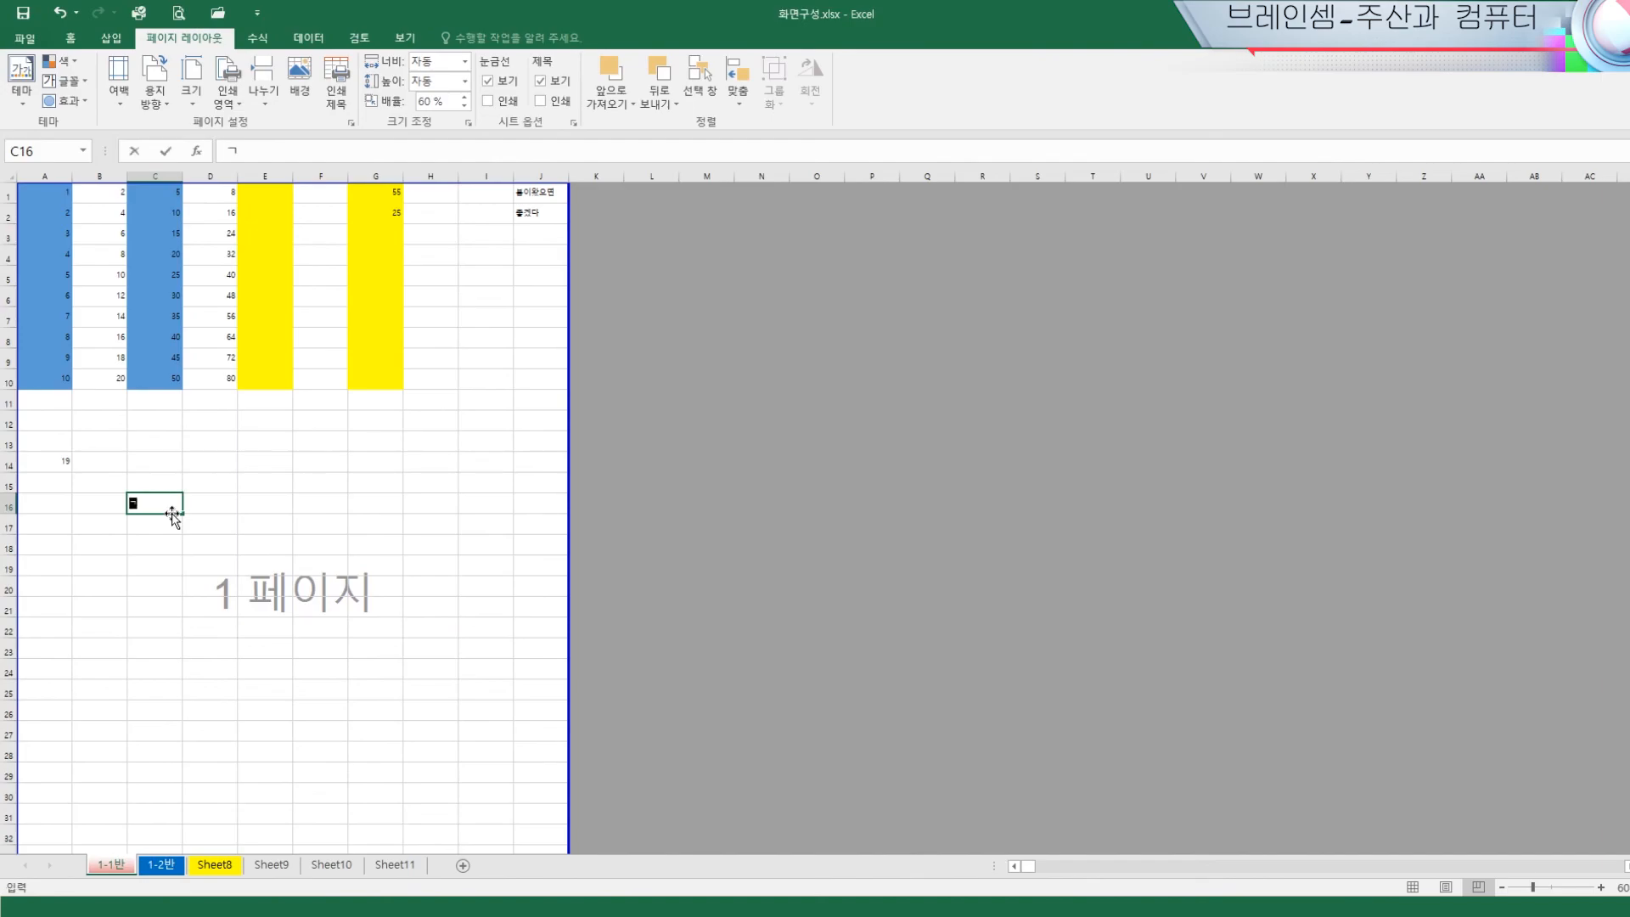
pyautogui.write('가으')
pyautogui.press('Return')
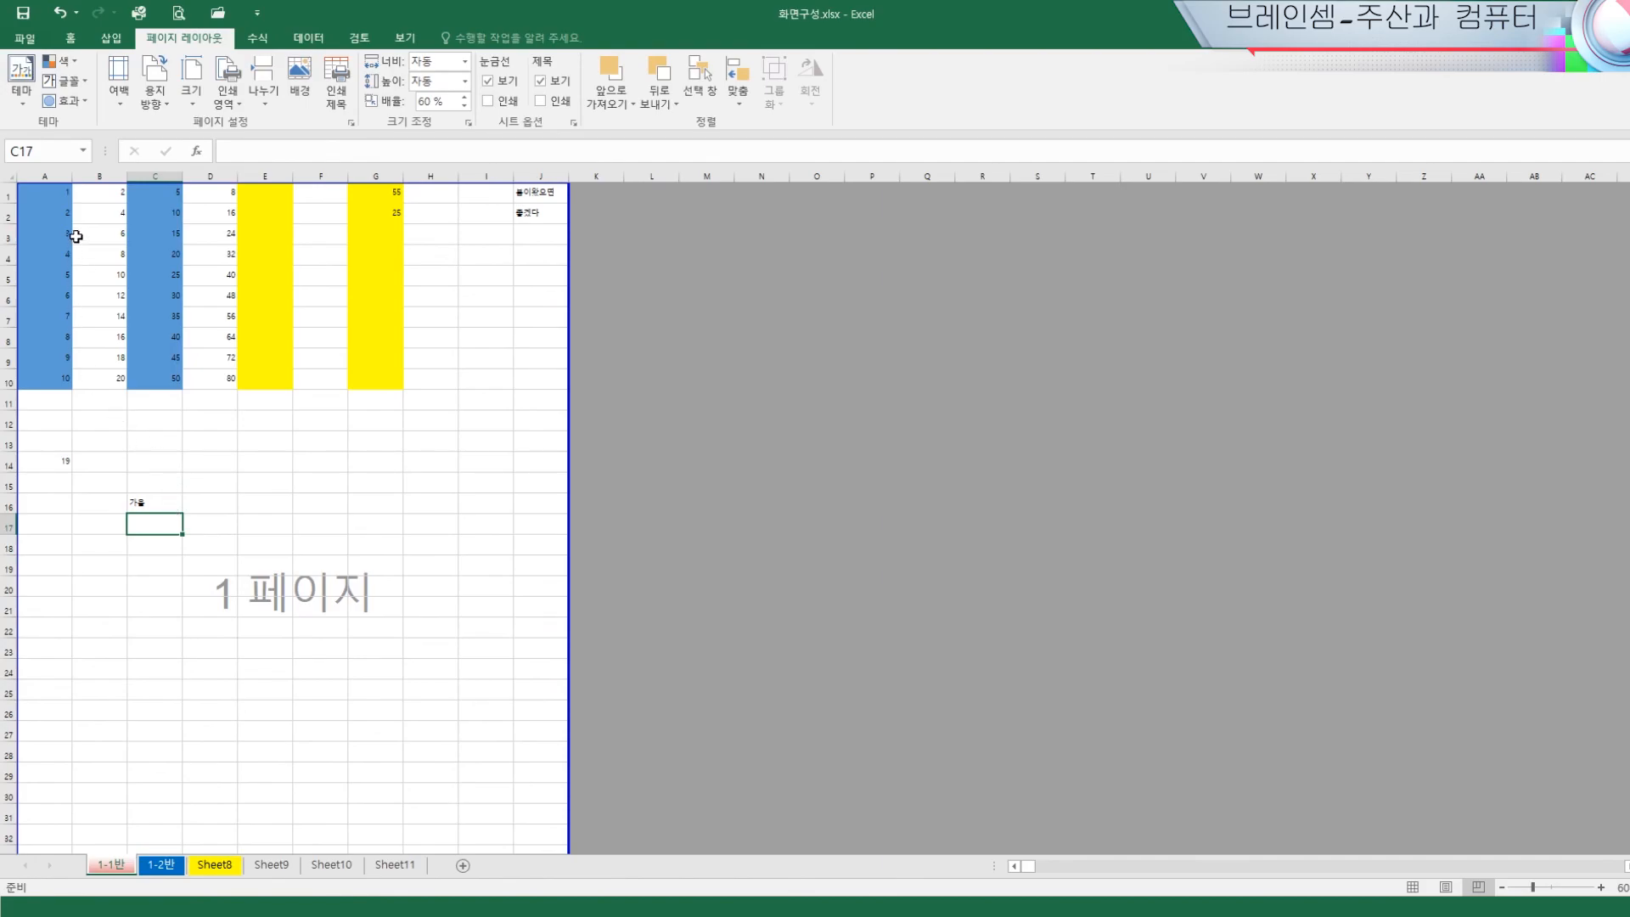
# Enter 월요일 in A2, fill the weekday series down to A8, and clear the contents of A1
pyautogui.click(59, 211)
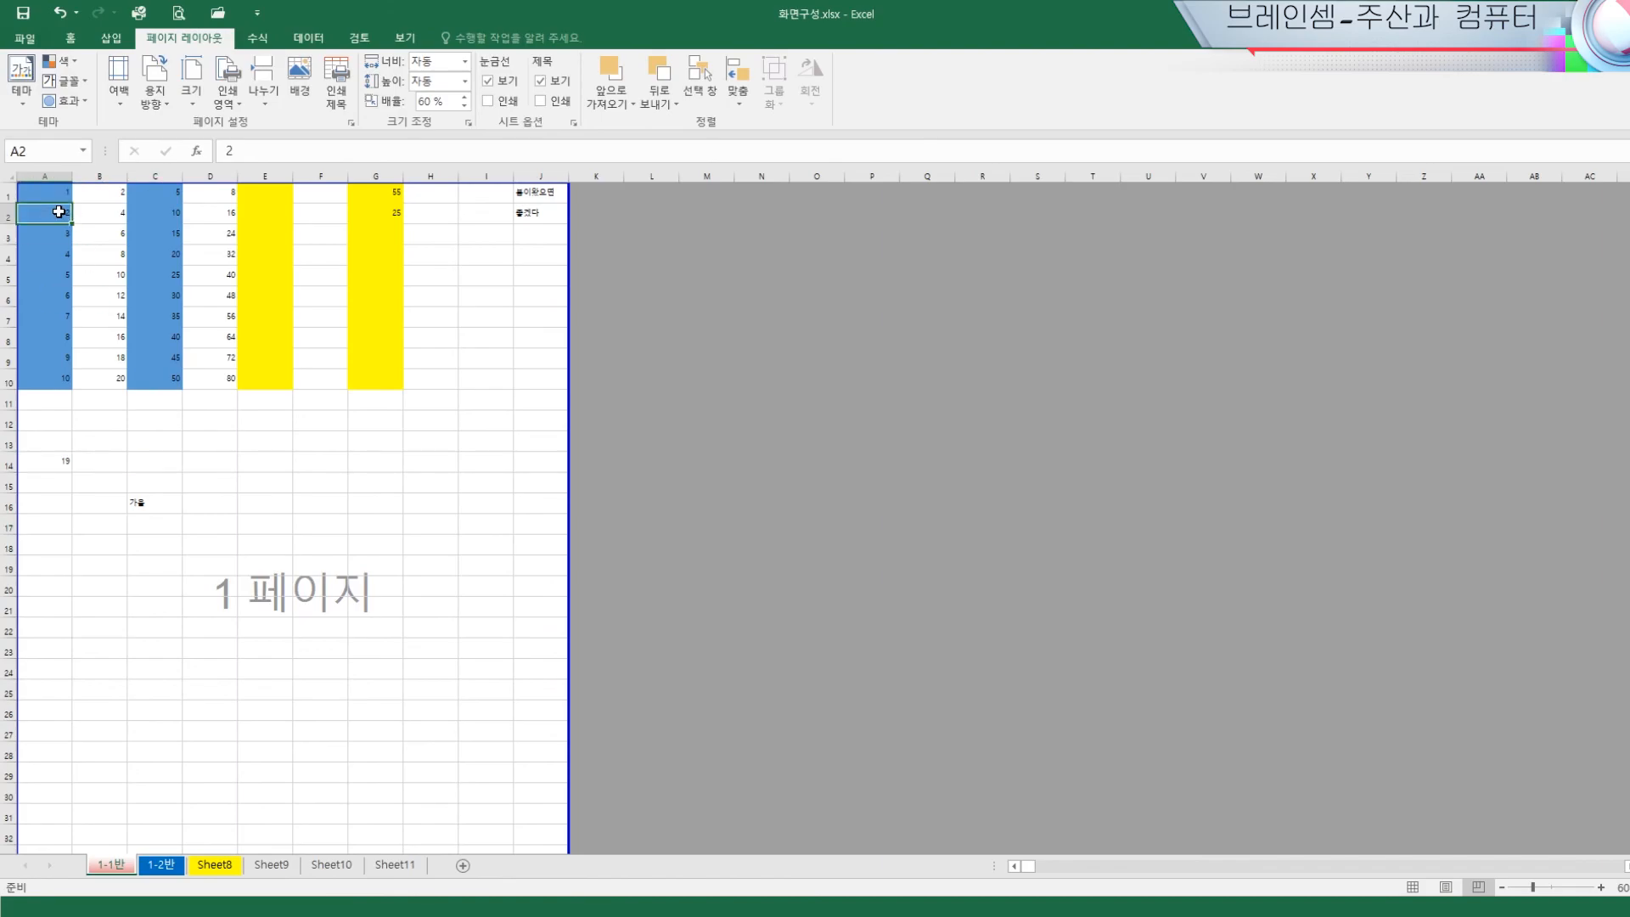
pyautogui.write('워요일')
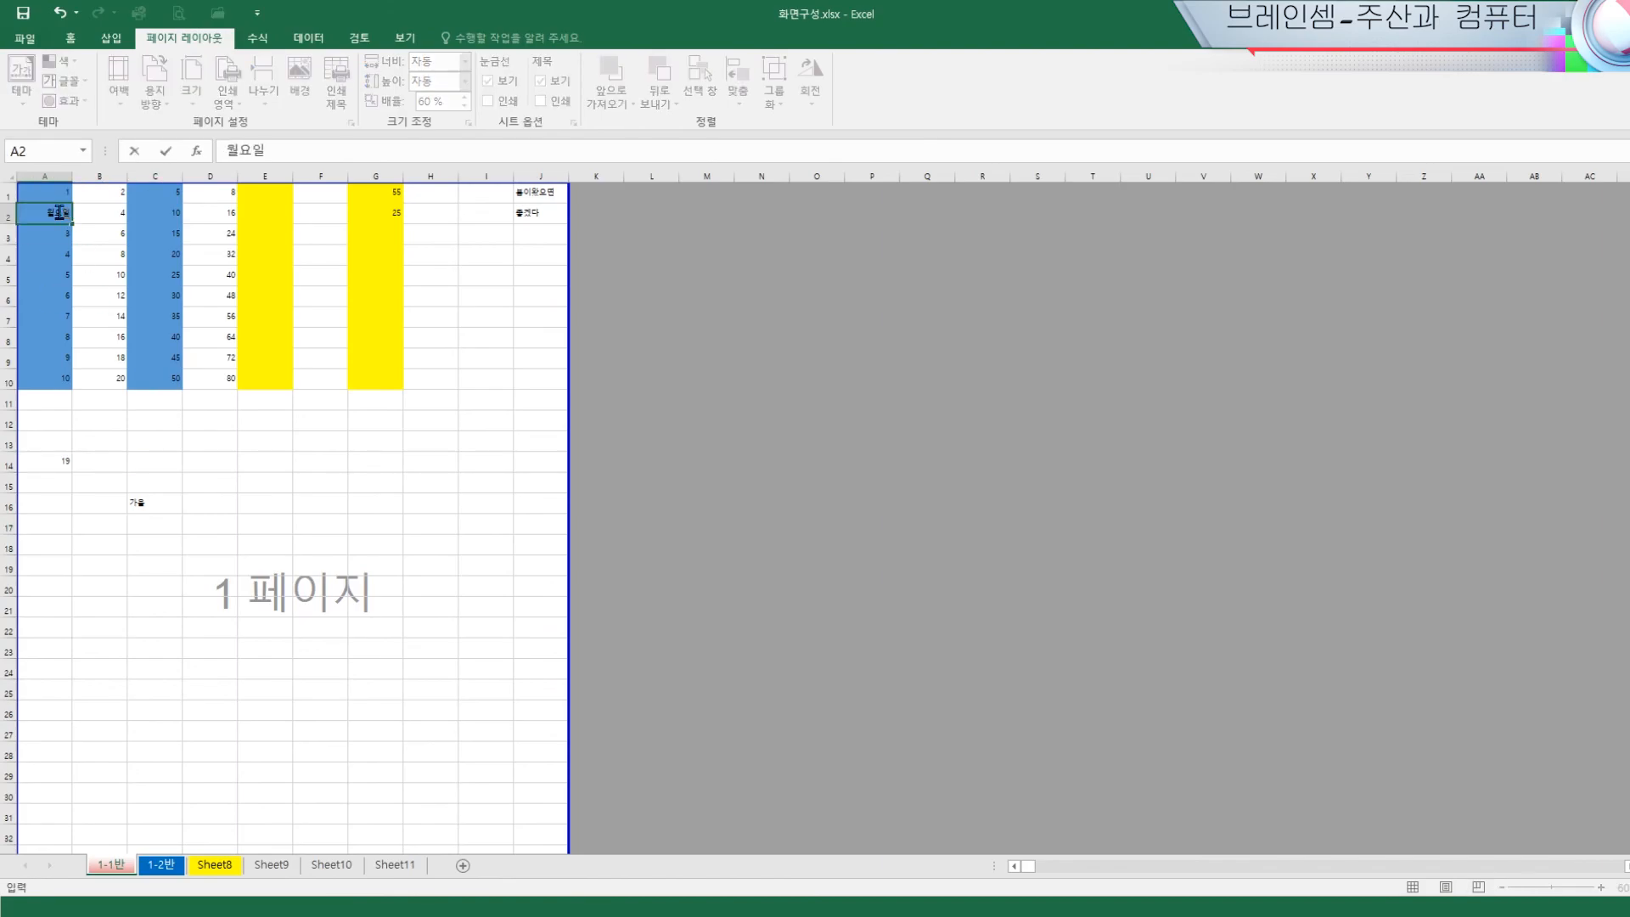
pyautogui.press('Return')
pyautogui.click(63, 217)
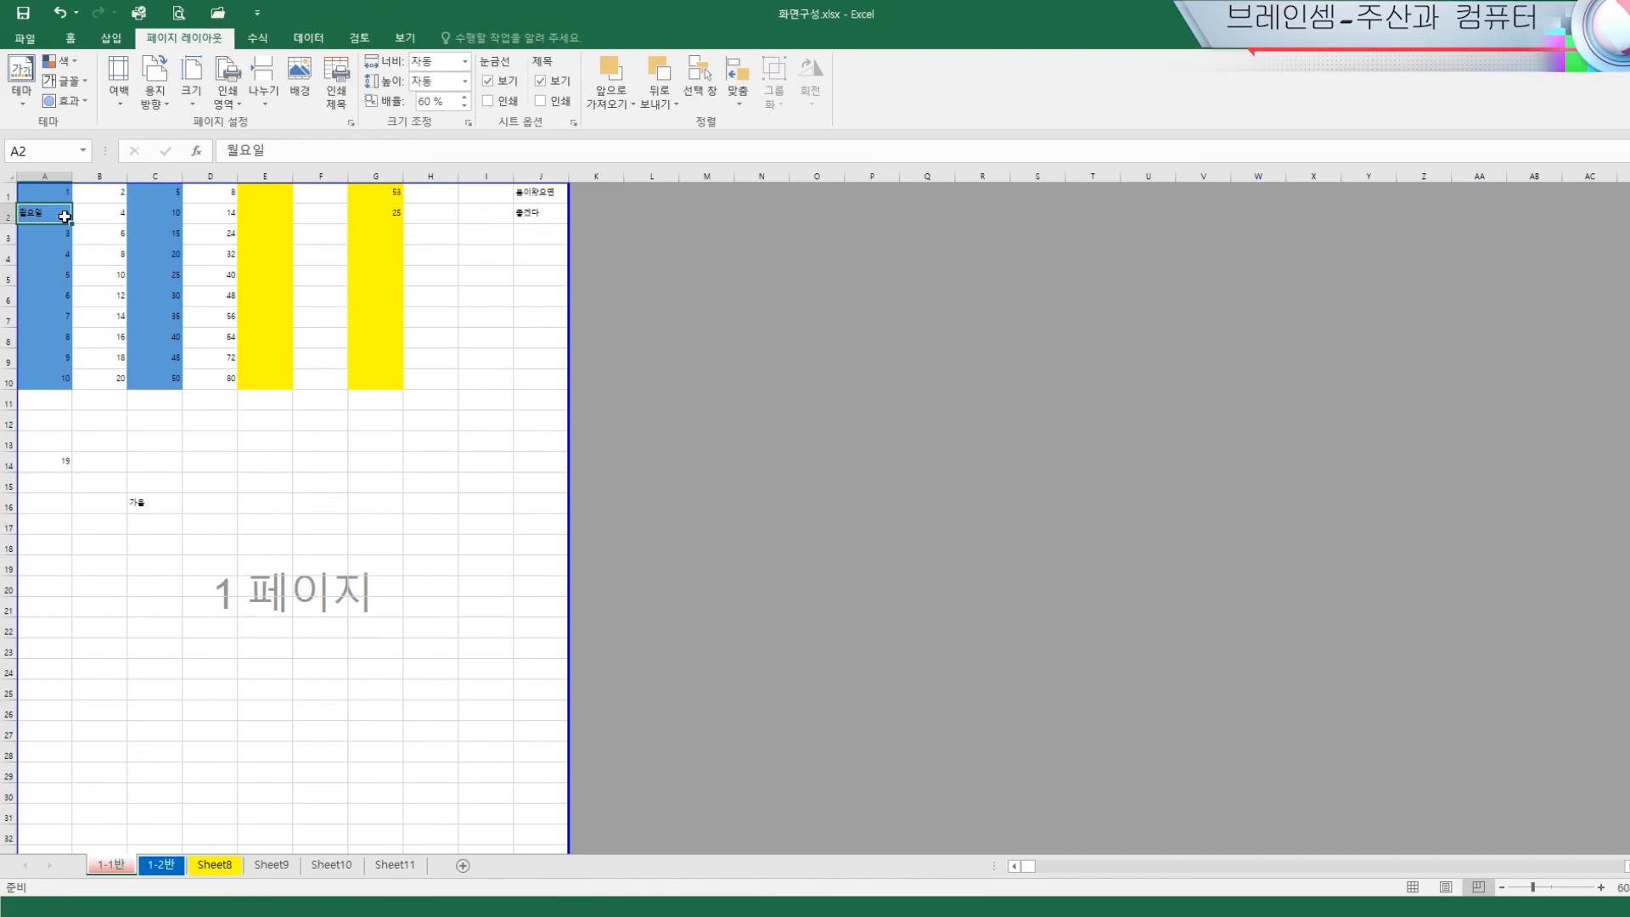
pyautogui.moveTo(70, 222); pyautogui.dragTo(70, 331)
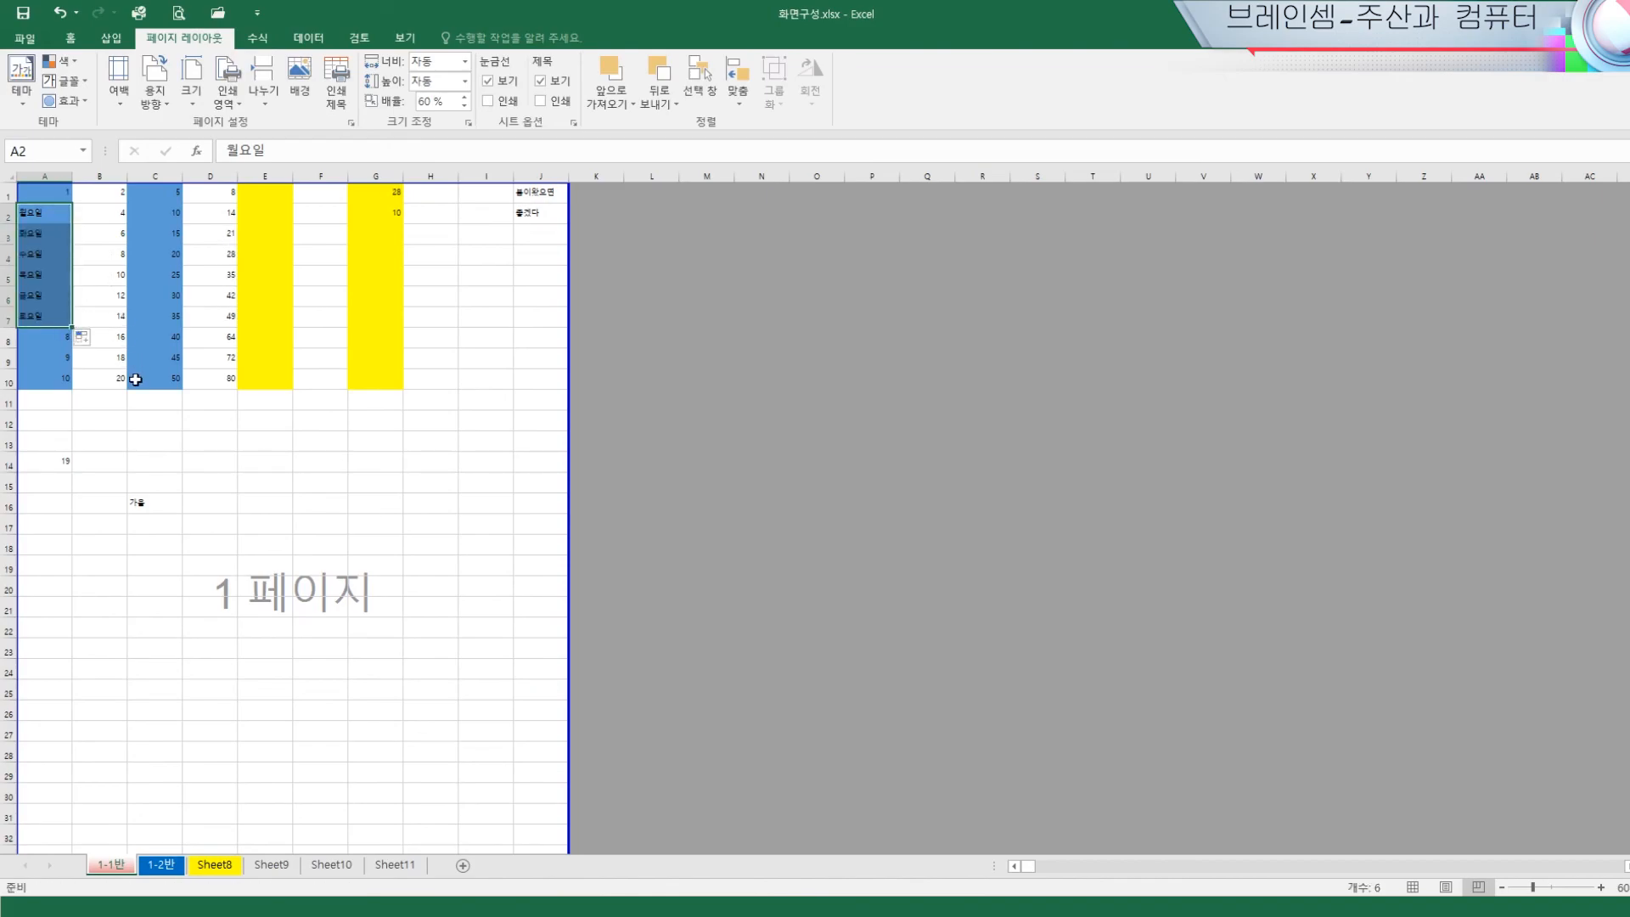
pyautogui.moveTo(72, 327); pyautogui.dragTo(73, 339)
pyautogui.click(195, 440)
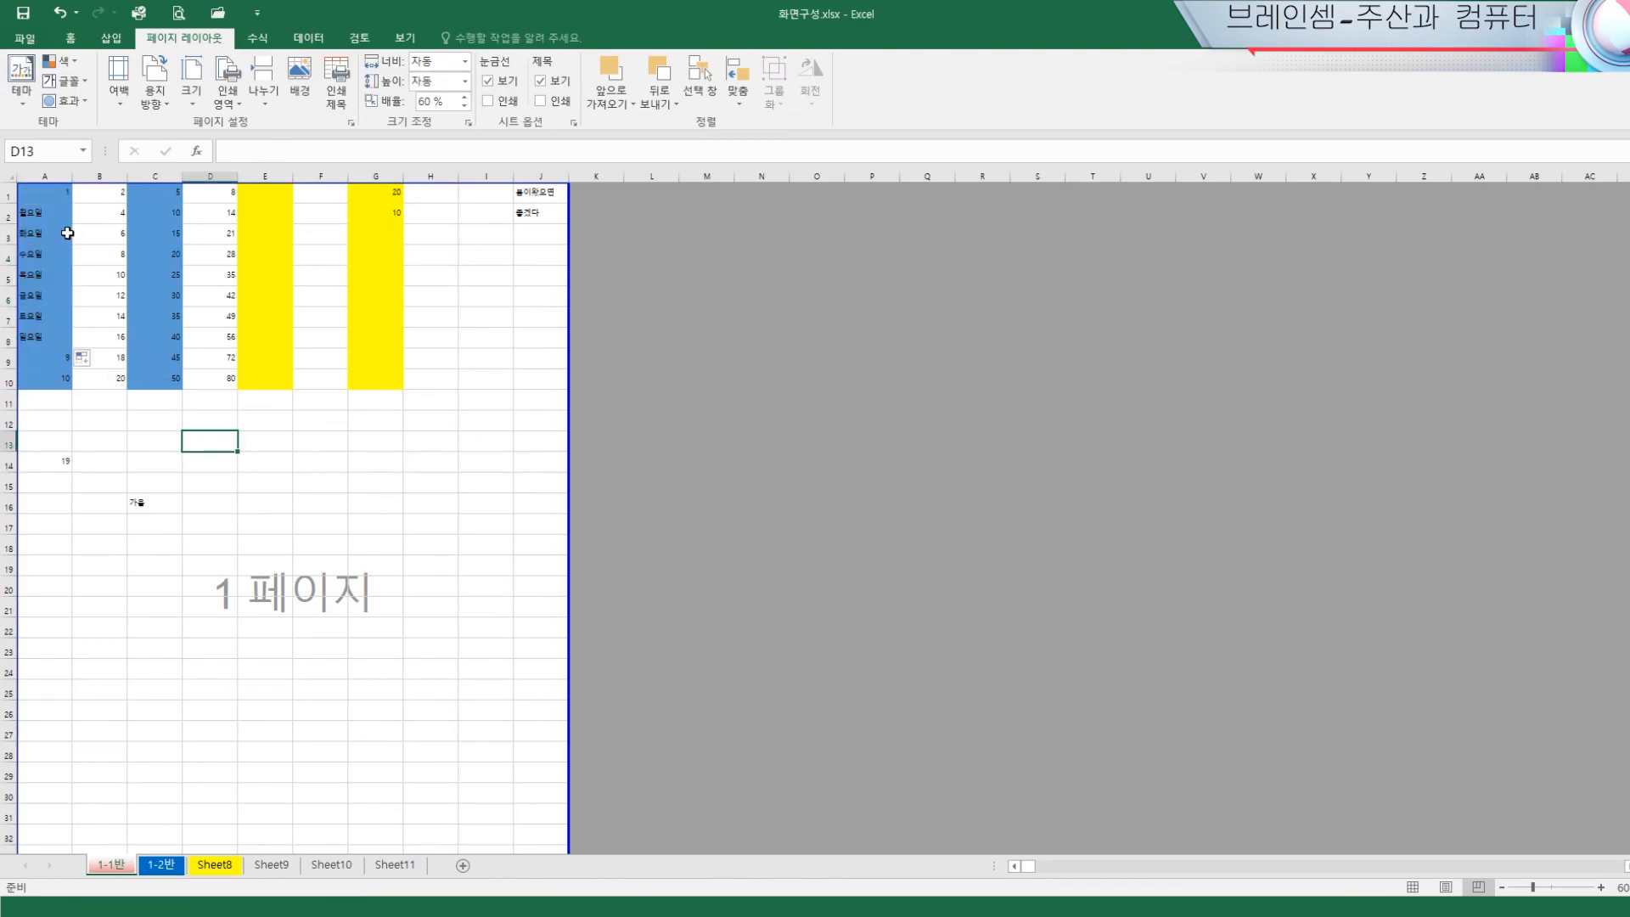
pyautogui.click(47, 194)
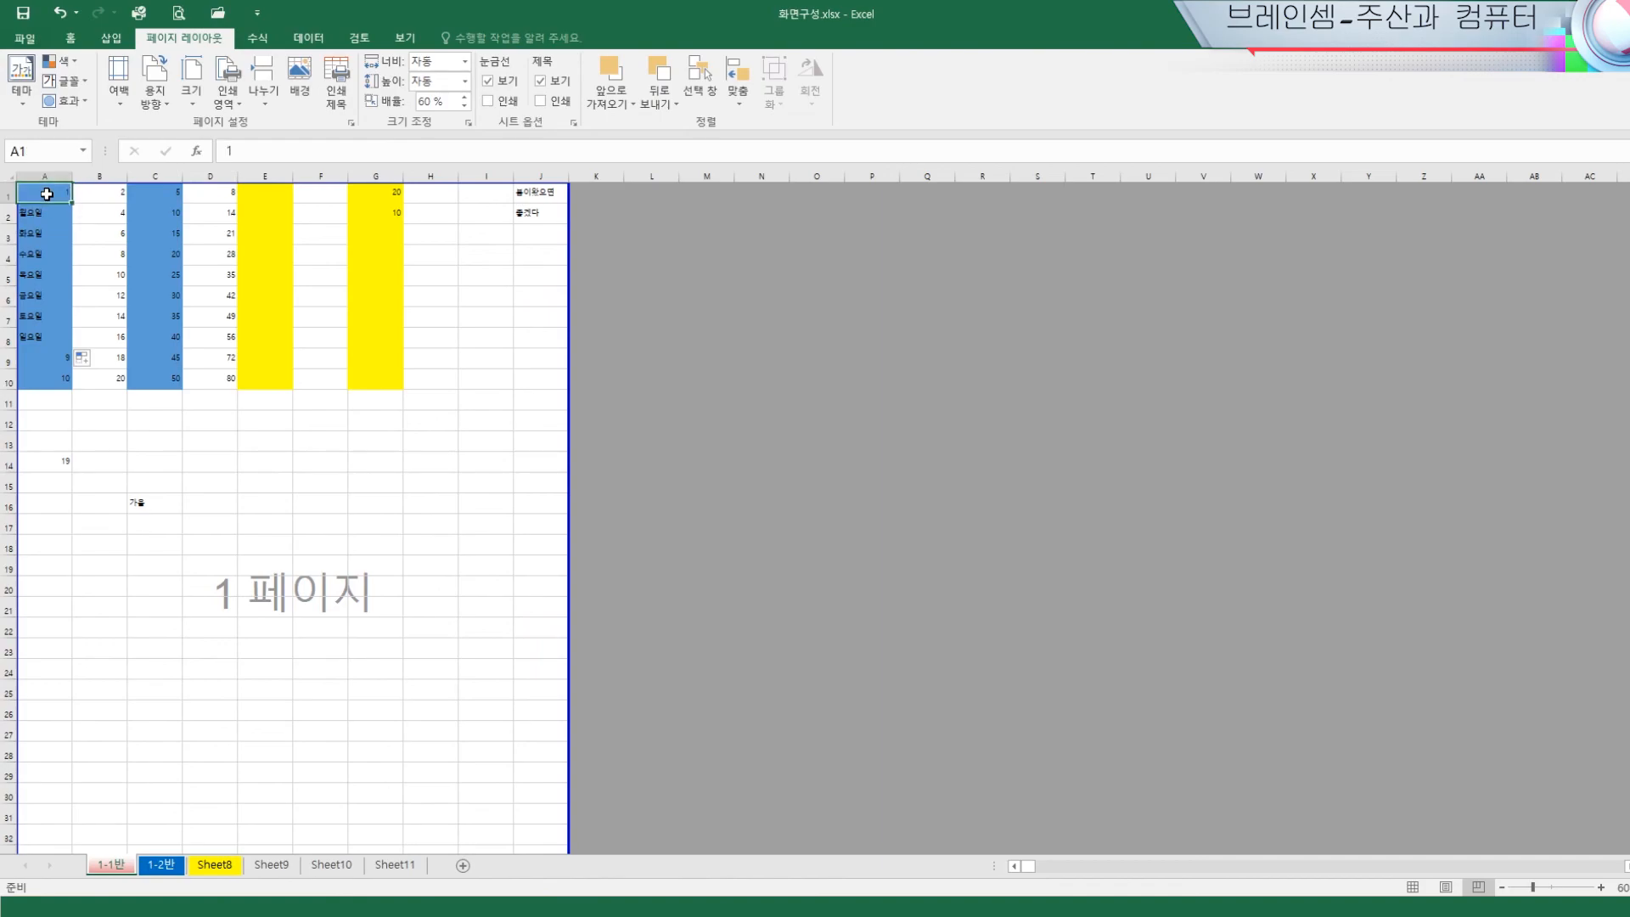
pyautogui.press('Delete')
# Insert a clustered column chart from A1:D8, place it below the data on page 1 and deselect it
pyautogui.moveTo(49, 195); pyautogui.dragTo(227, 332)
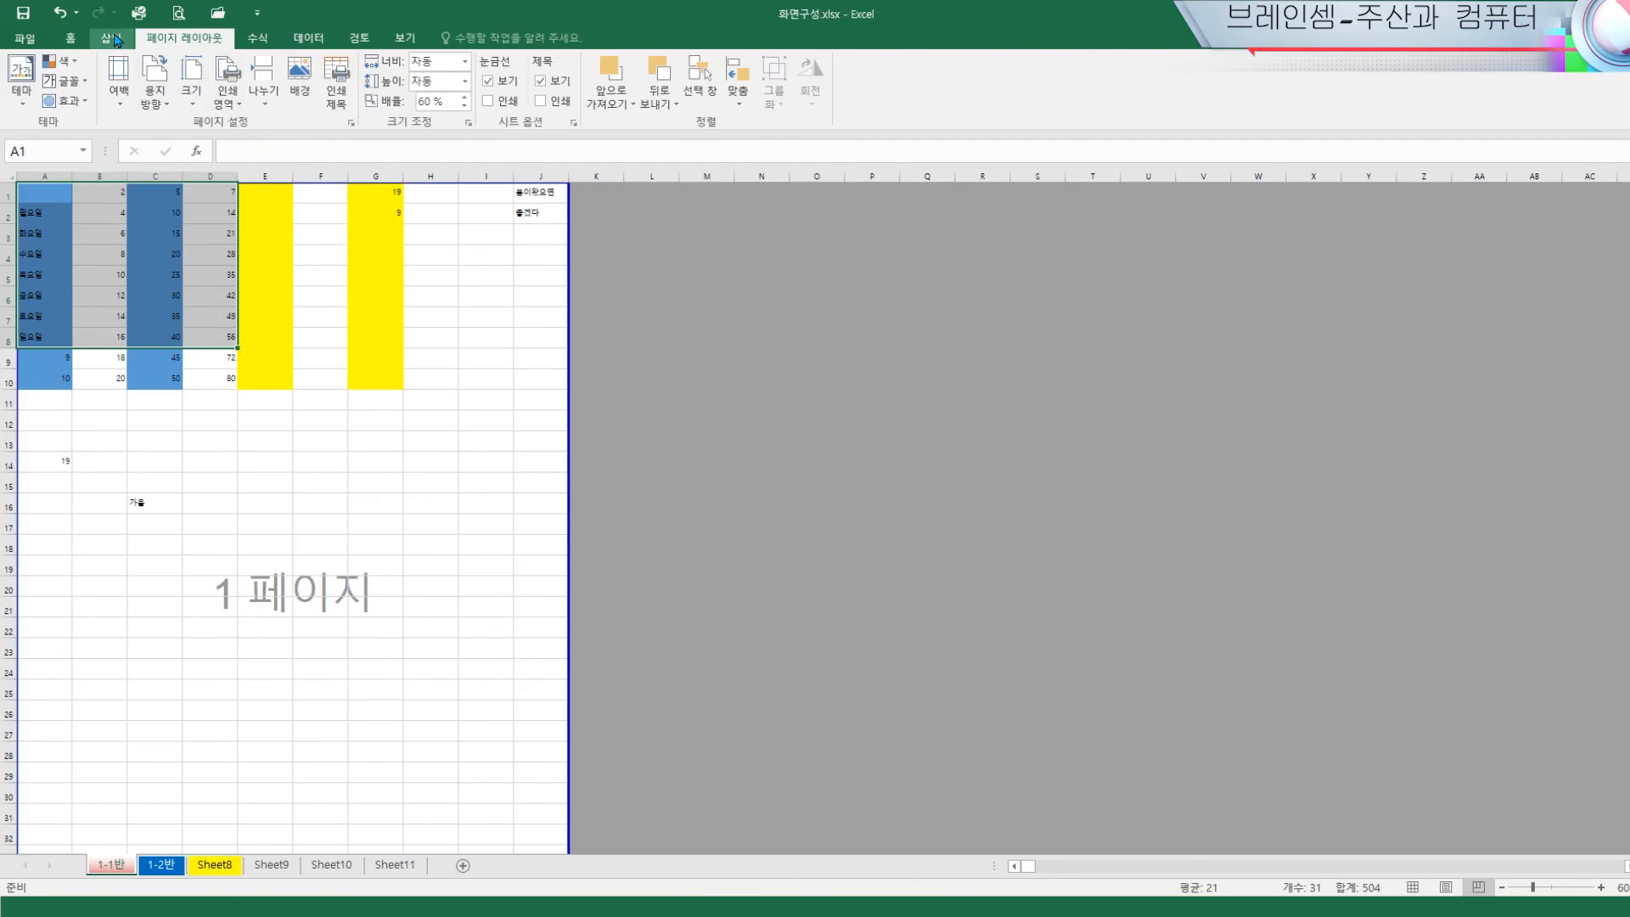
pyautogui.click(111, 38)
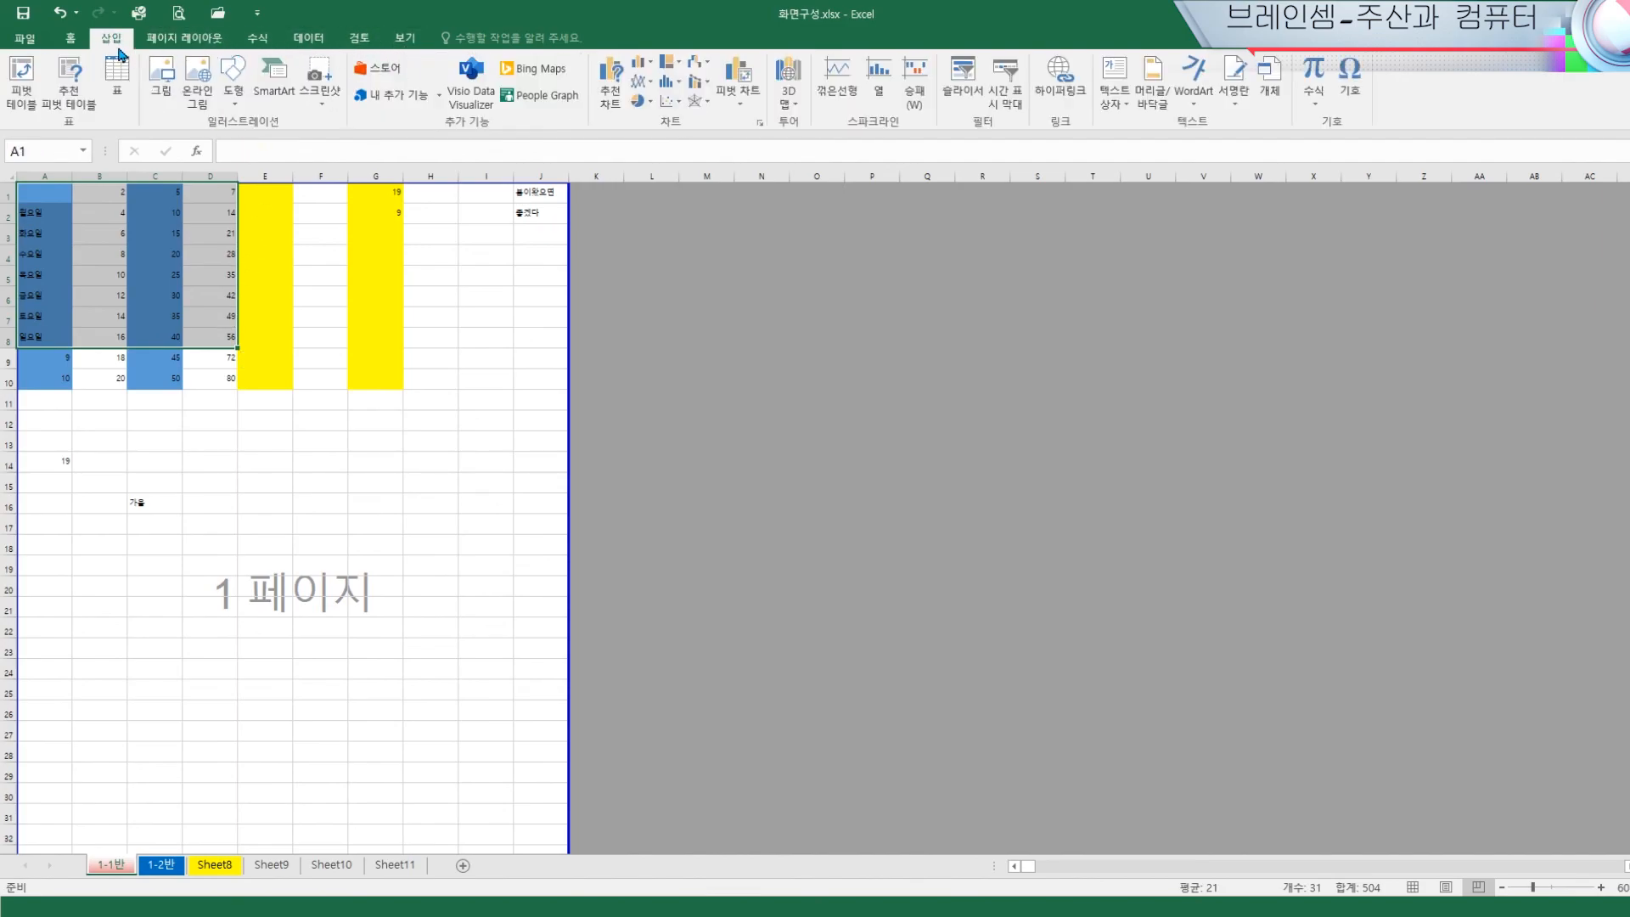
pyautogui.click(642, 62)
pyautogui.click(655, 120)
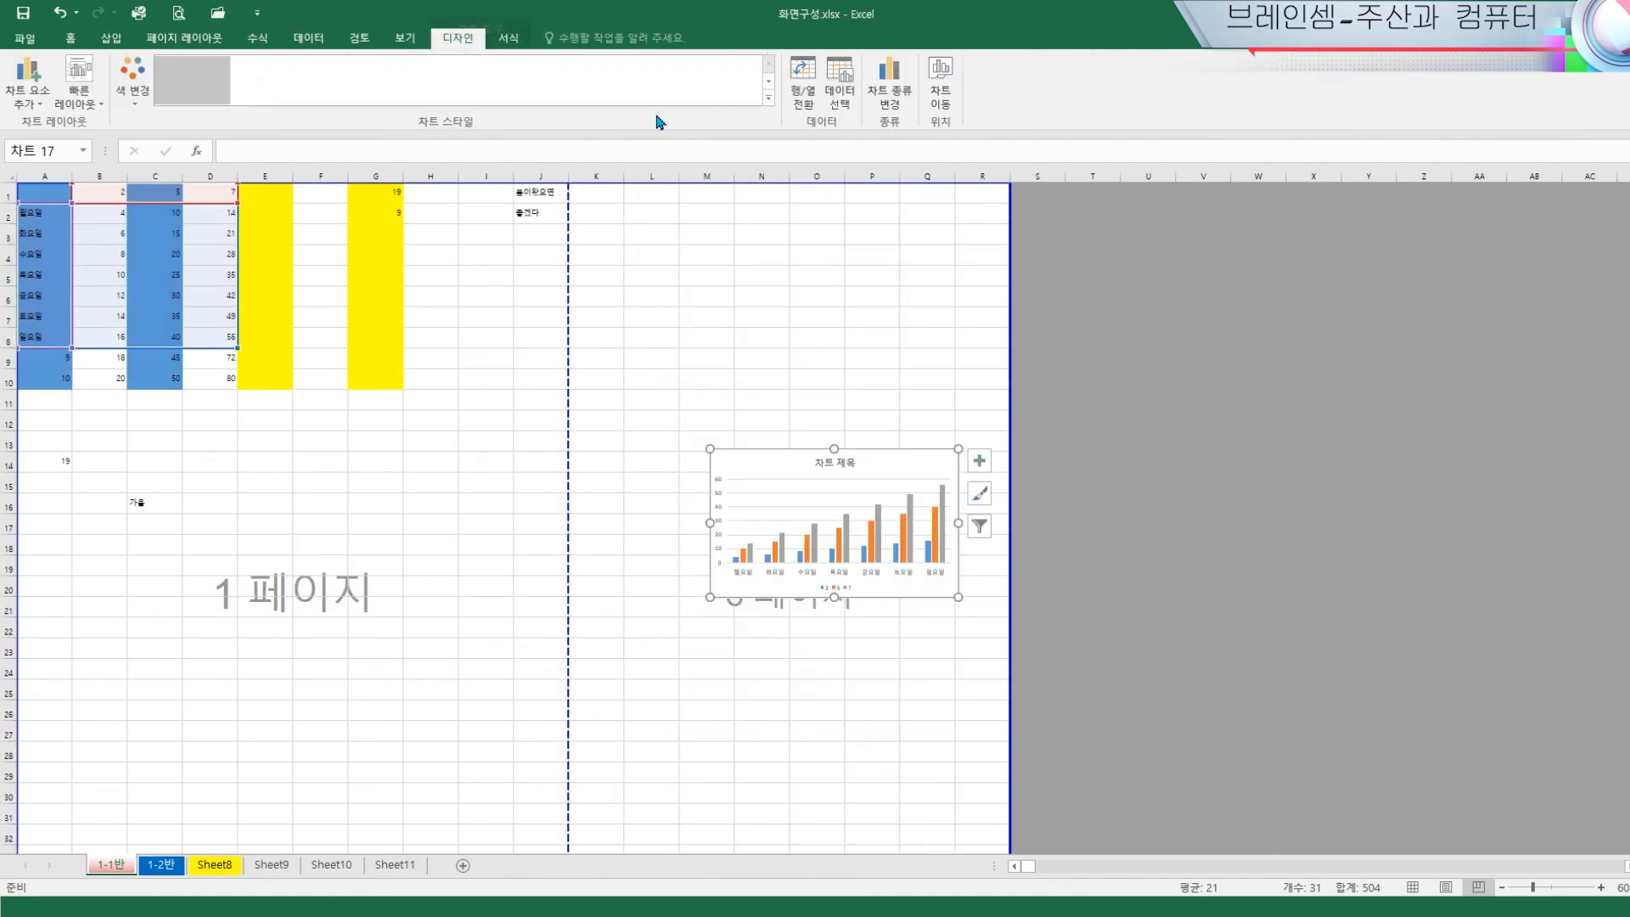
pyautogui.moveTo(917, 454); pyautogui.dragTo(380, 421)
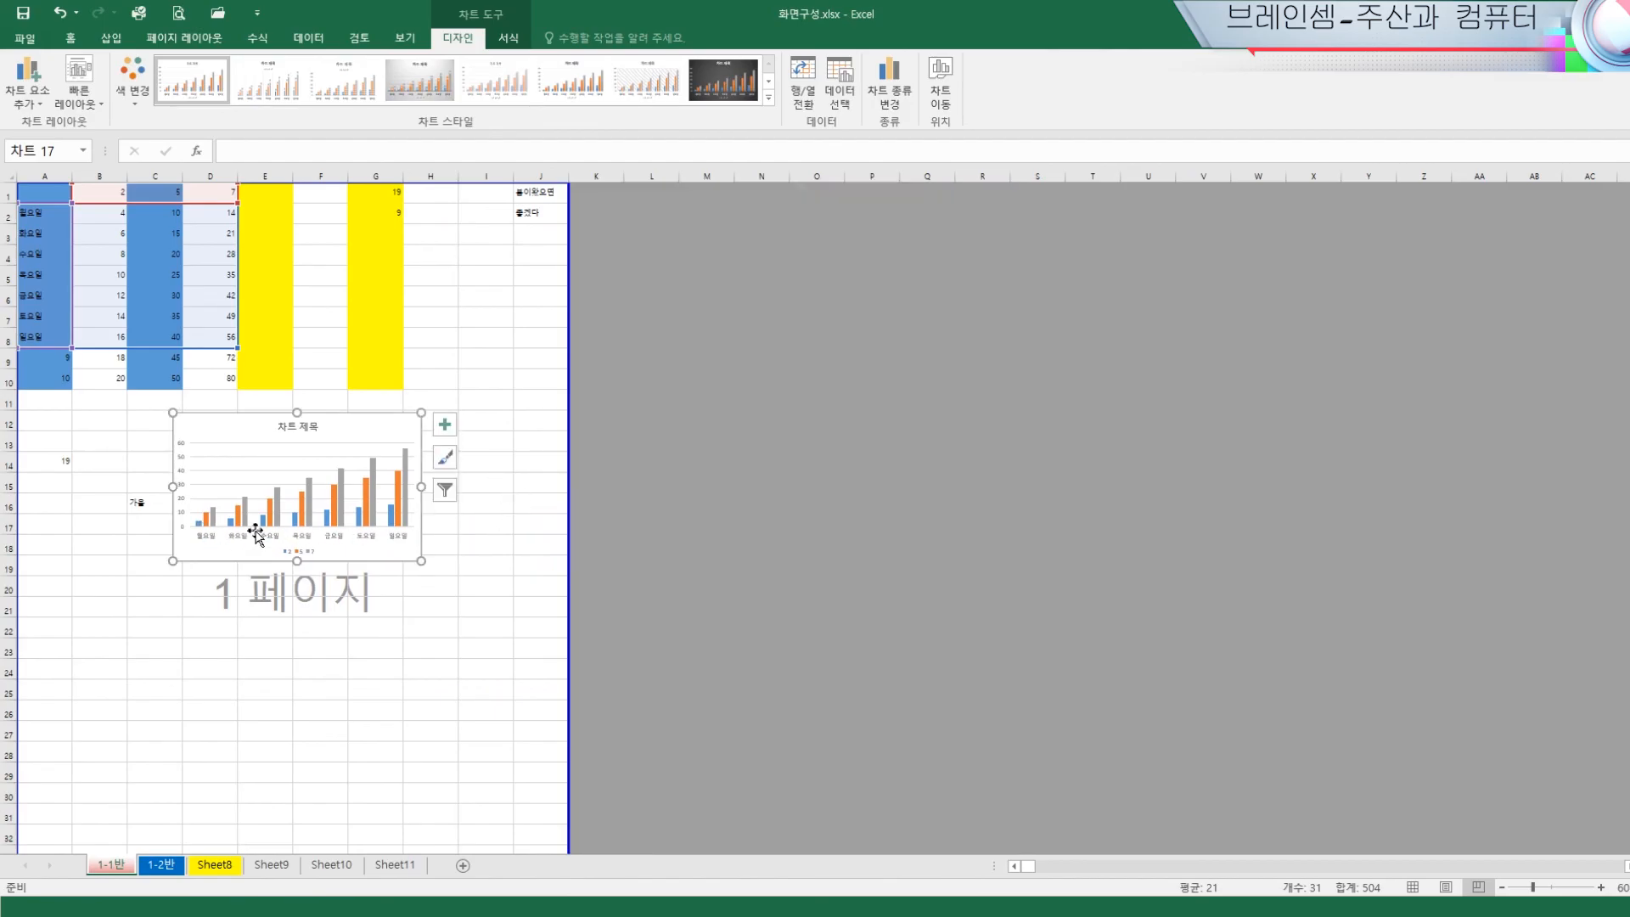
pyautogui.click(480, 559)
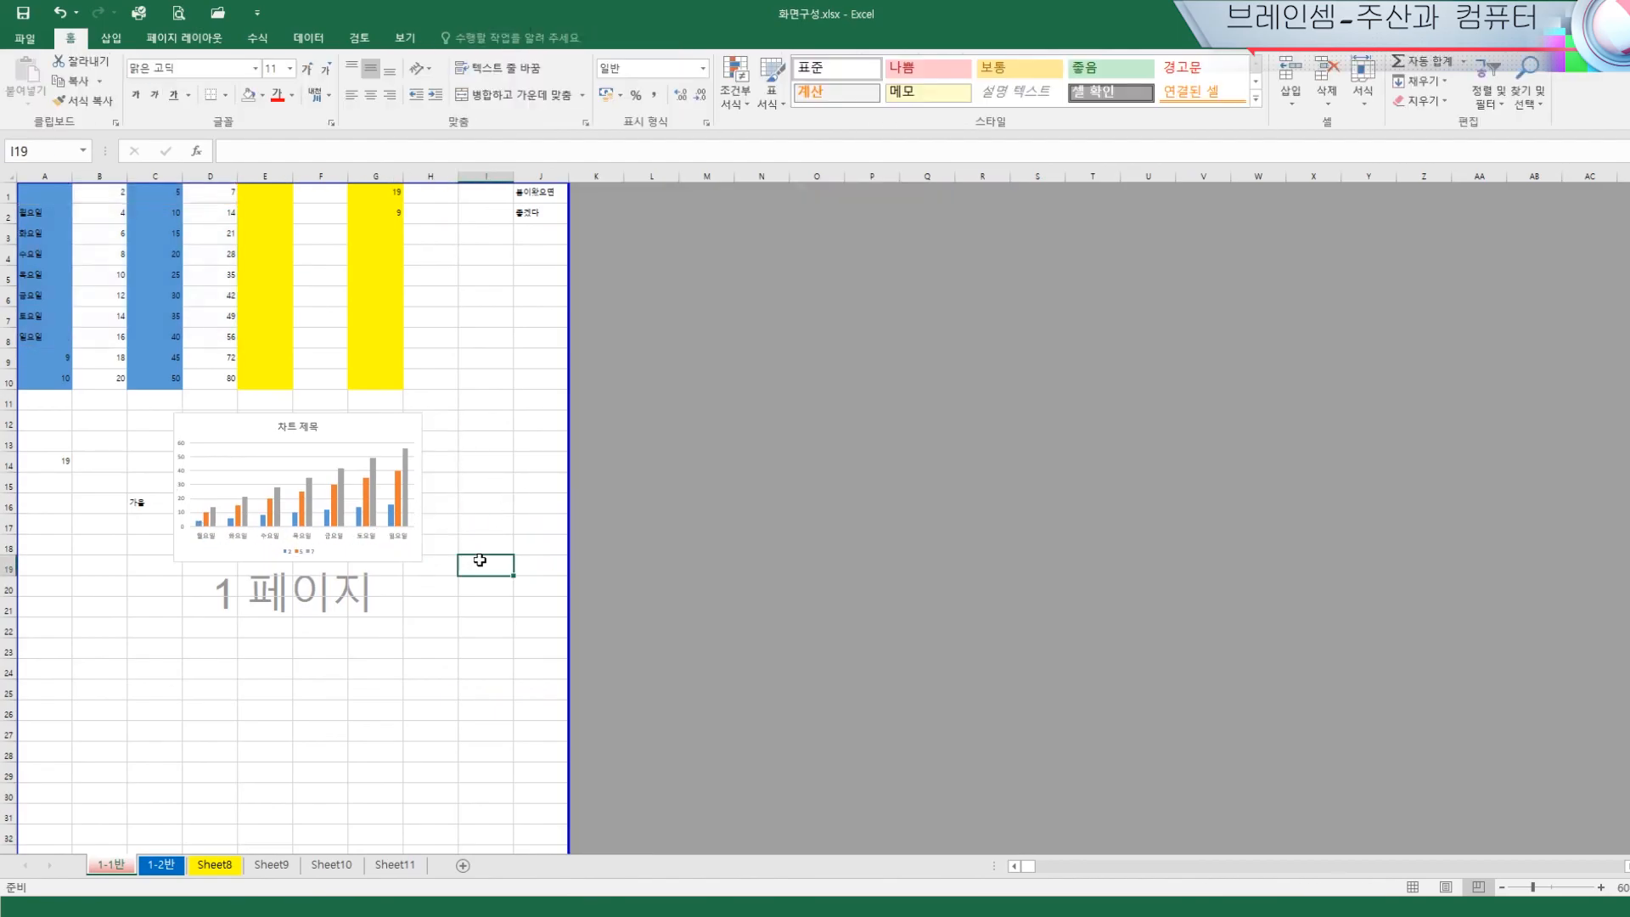
# Move the chart down below the page 1 watermark, across about rows 23 to 30, and deselect it
pyautogui.moveTo(360, 427); pyautogui.dragTo(310, 664)
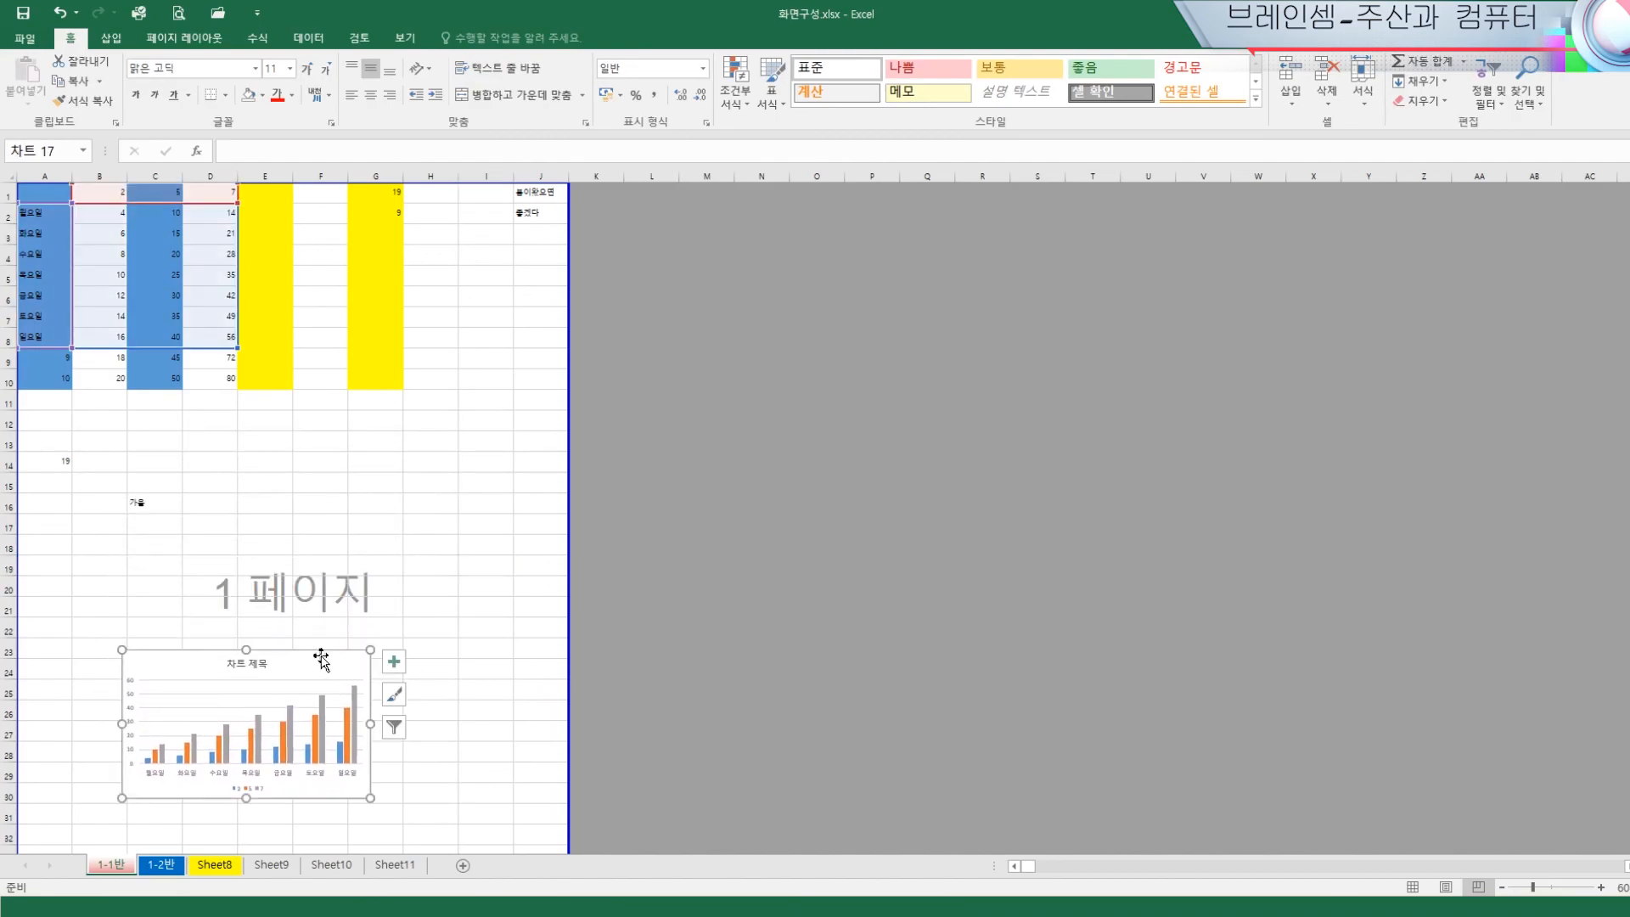
pyautogui.click(491, 578)
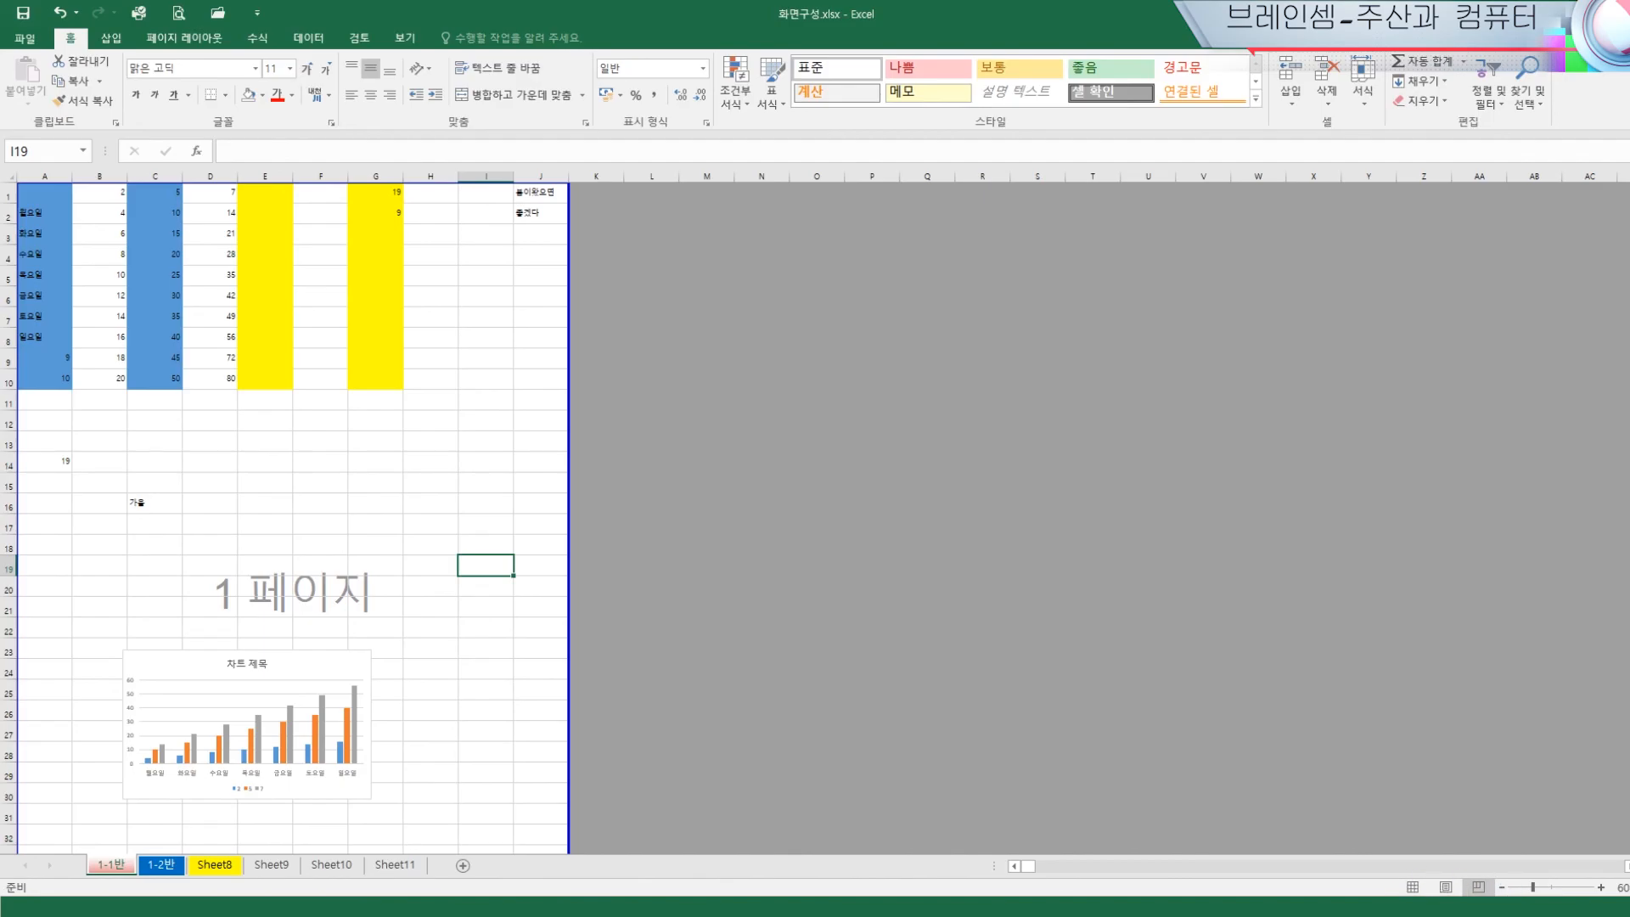
# Switch 1-1반 to Normal view, zoom out to the minimum and in to the maximum, and restore about 100% zoom
pyautogui.click(1413, 888)
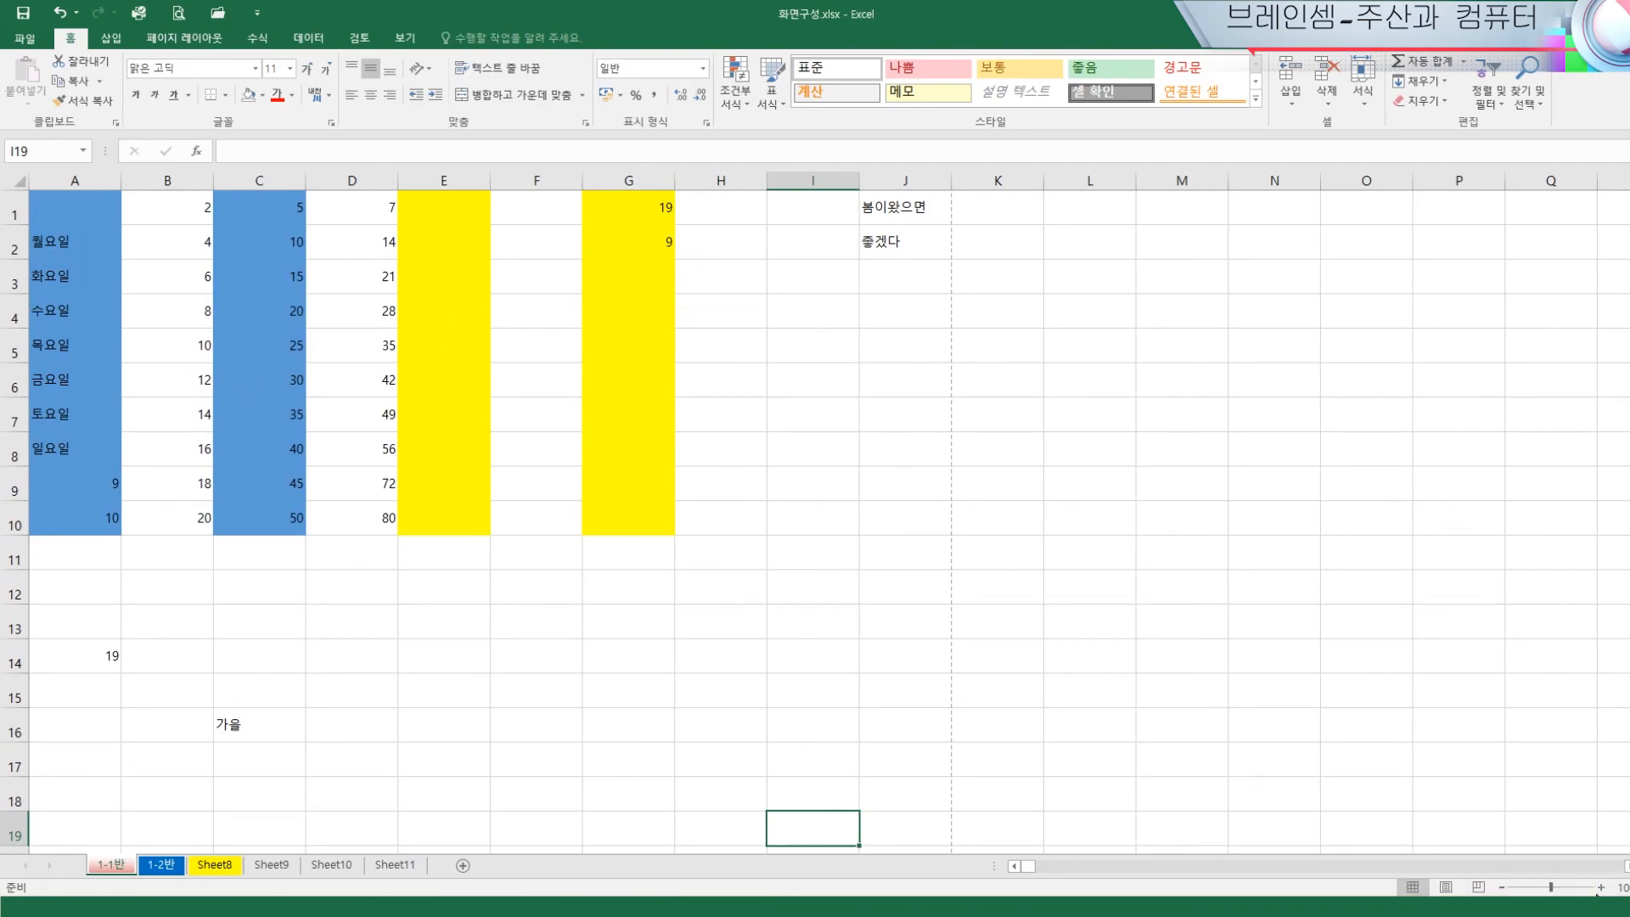
pyautogui.click(1503, 890)
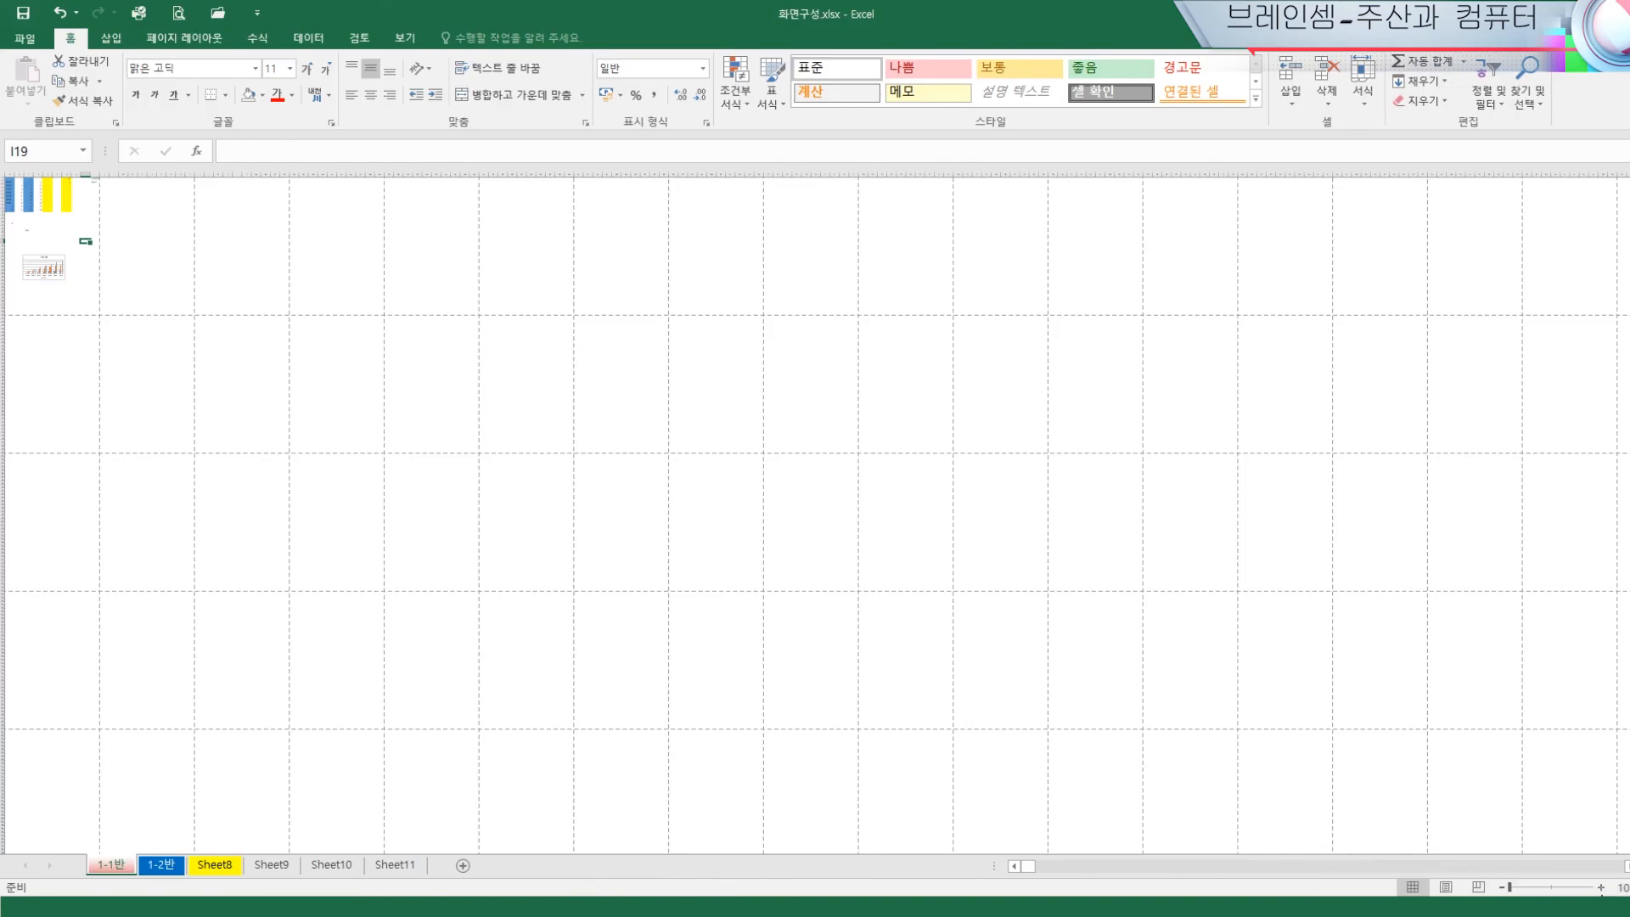
pyautogui.click(1601, 888)
pyautogui.click(1600, 887)
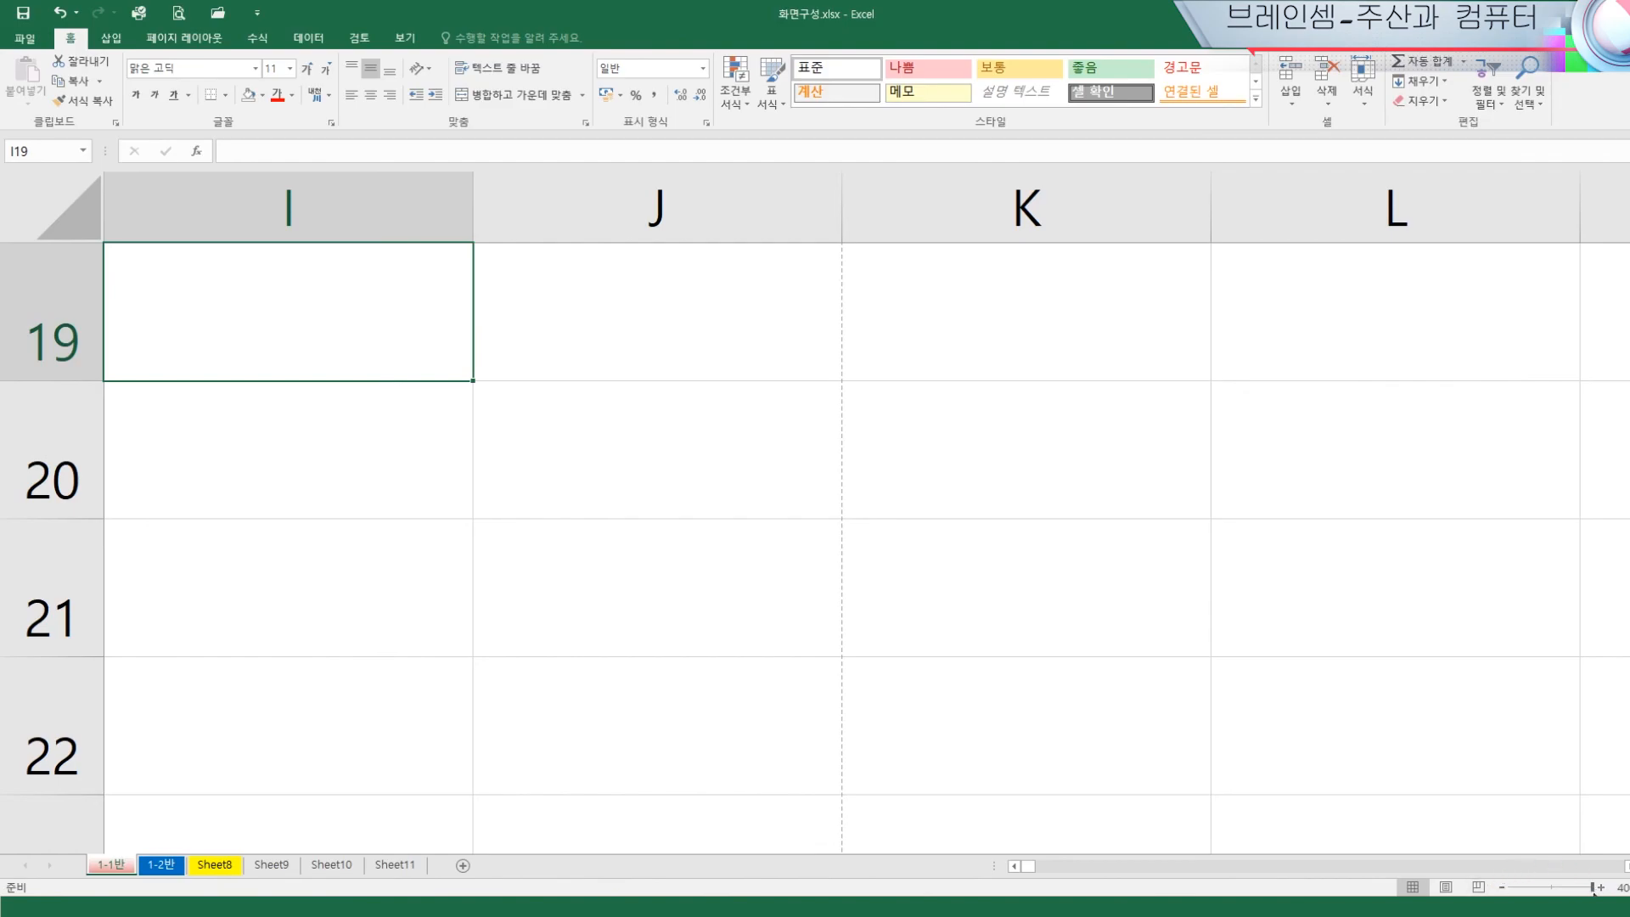
pyautogui.moveTo(1574, 888); pyautogui.dragTo(1550, 892)
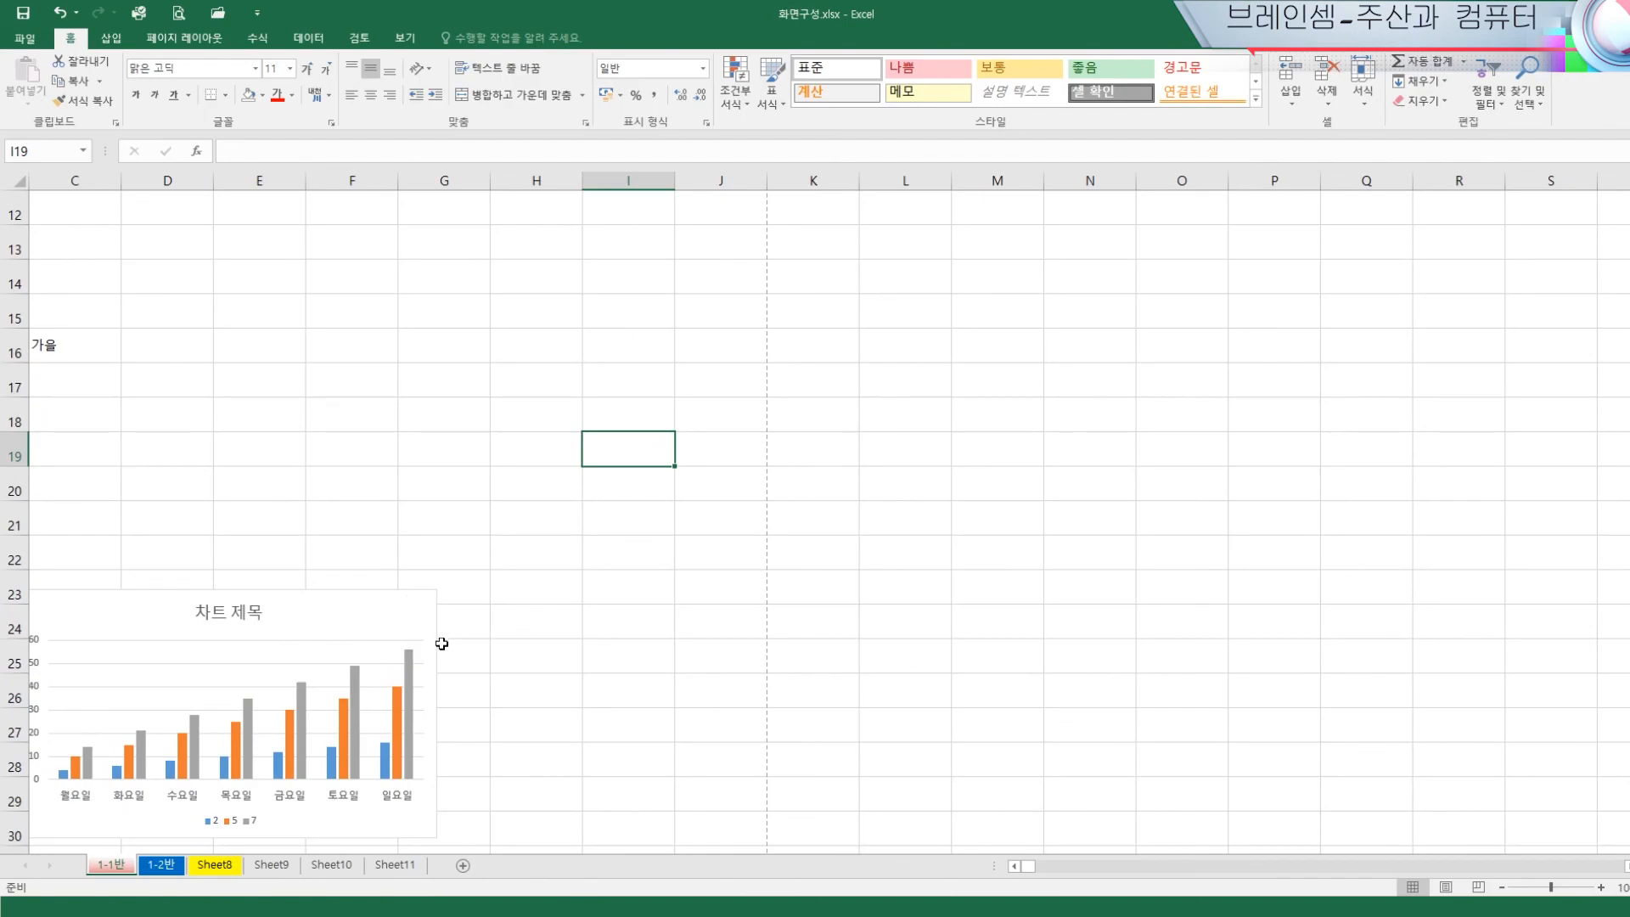
# Move the chart up to about rows 14 to 21, just beside 가을, and deselect it by selecting cell F23
pyautogui.moveTo(422, 629); pyautogui.dragTo(481, 314)
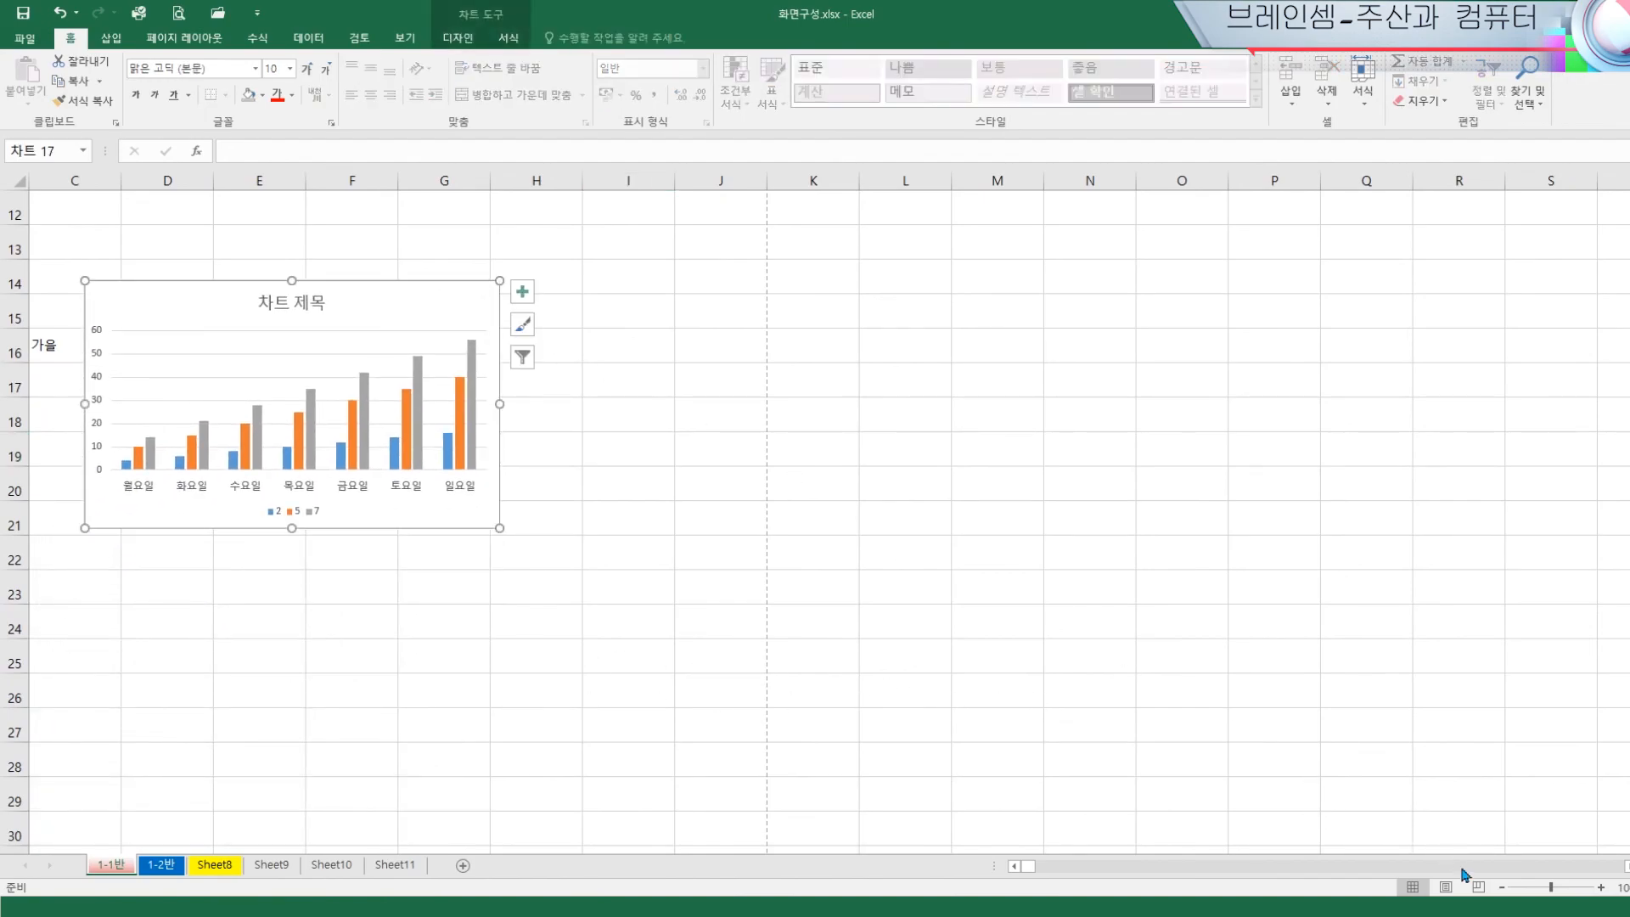
pyautogui.click(311, 703)
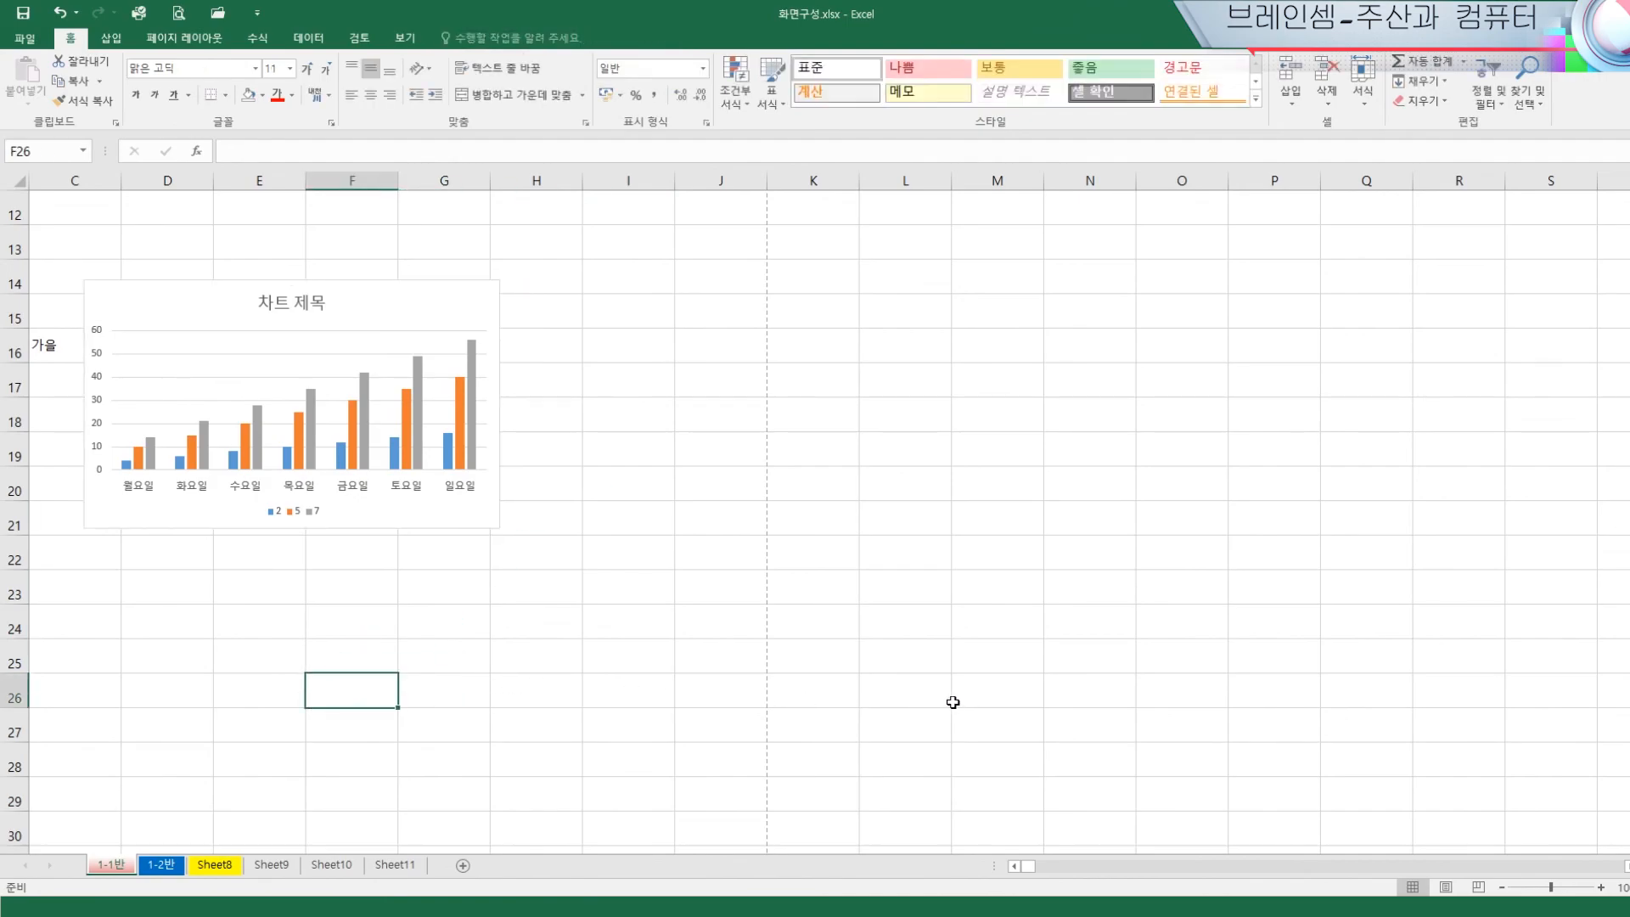
pyautogui.click(354, 574)
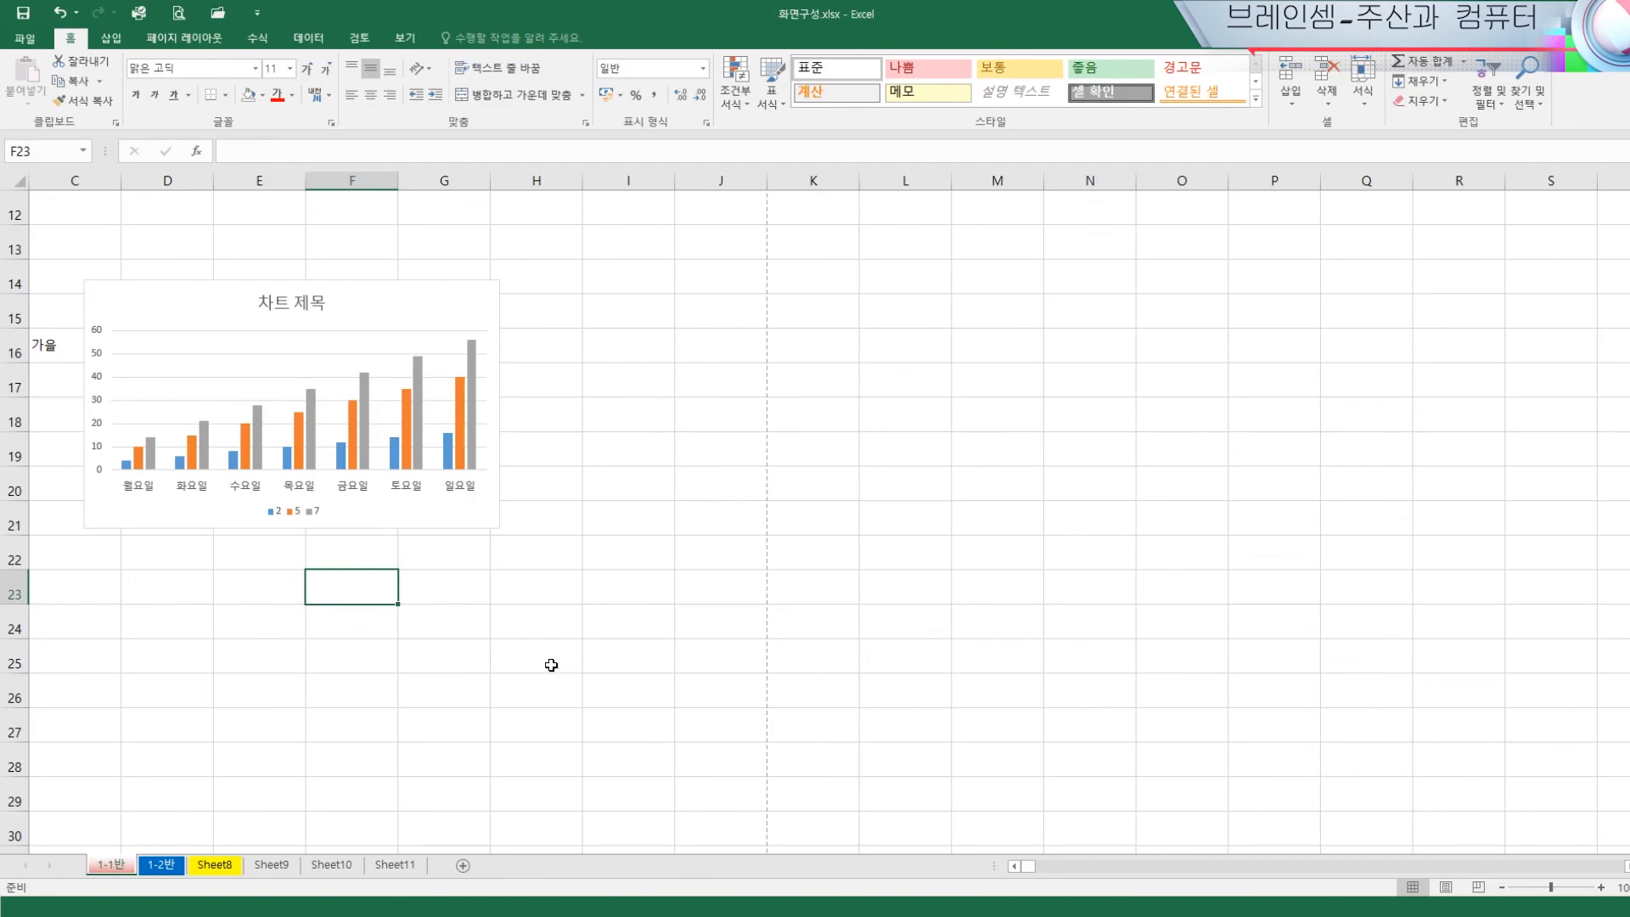
# Enlarge the view around H24, move the chart to about rows 17 to 24 ending in column J, and select cell H16
pyautogui.click(514, 623)
pyautogui.scroll(2, 513, 622)
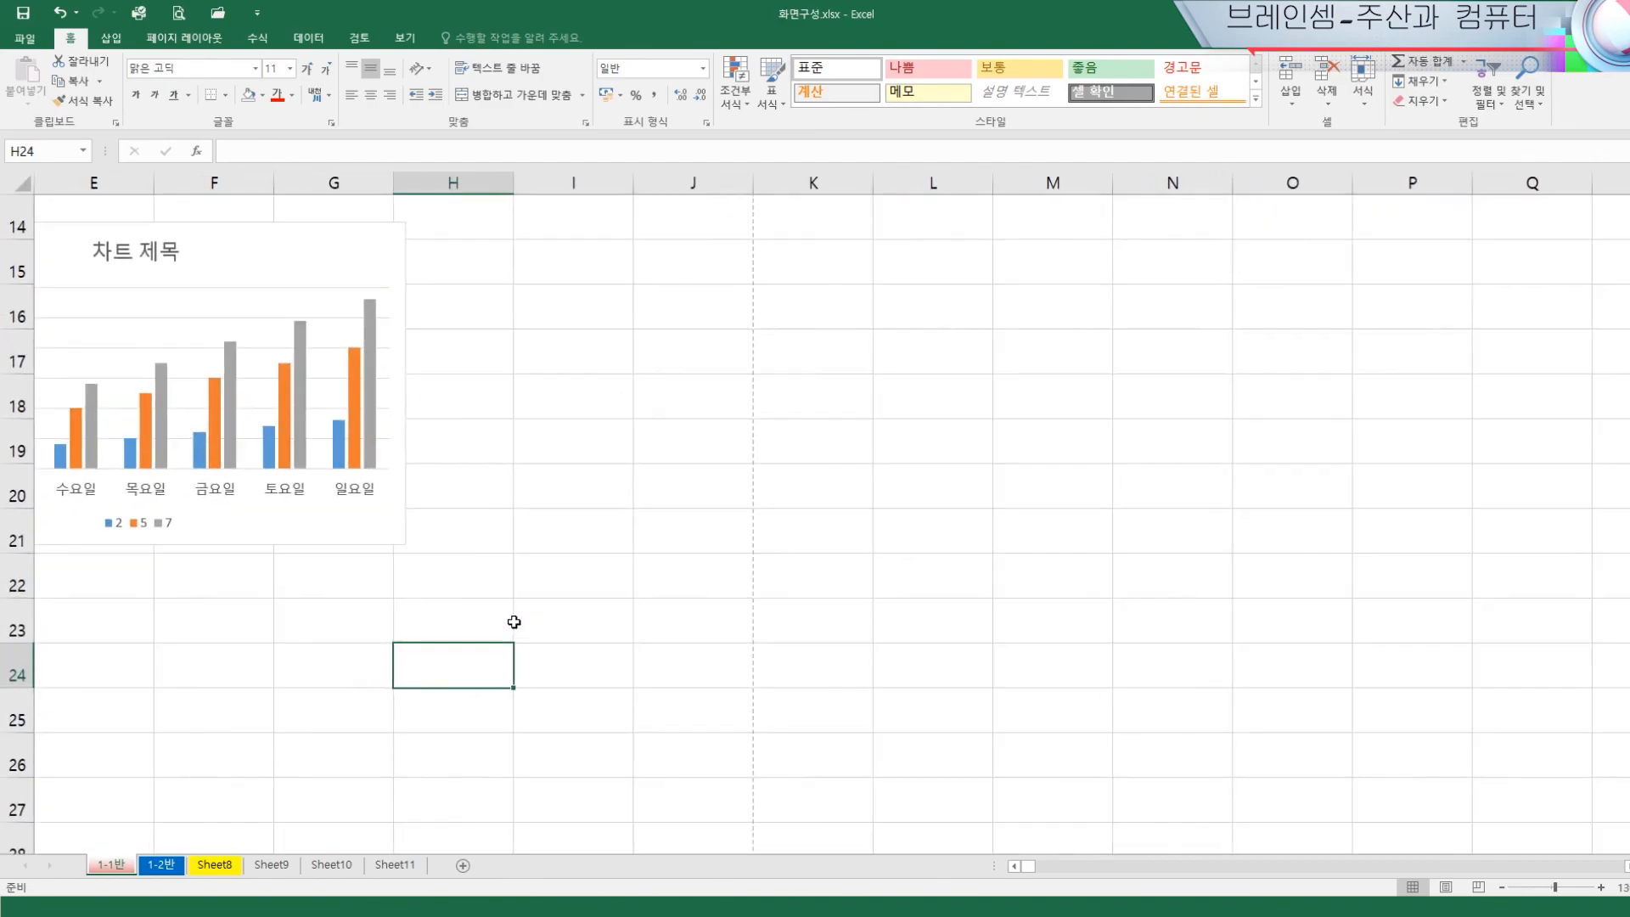
pyautogui.scroll(2, 514, 622)
pyautogui.moveTo(353, 510); pyautogui.dragTo(632, 637)
pyautogui.click(382, 222)
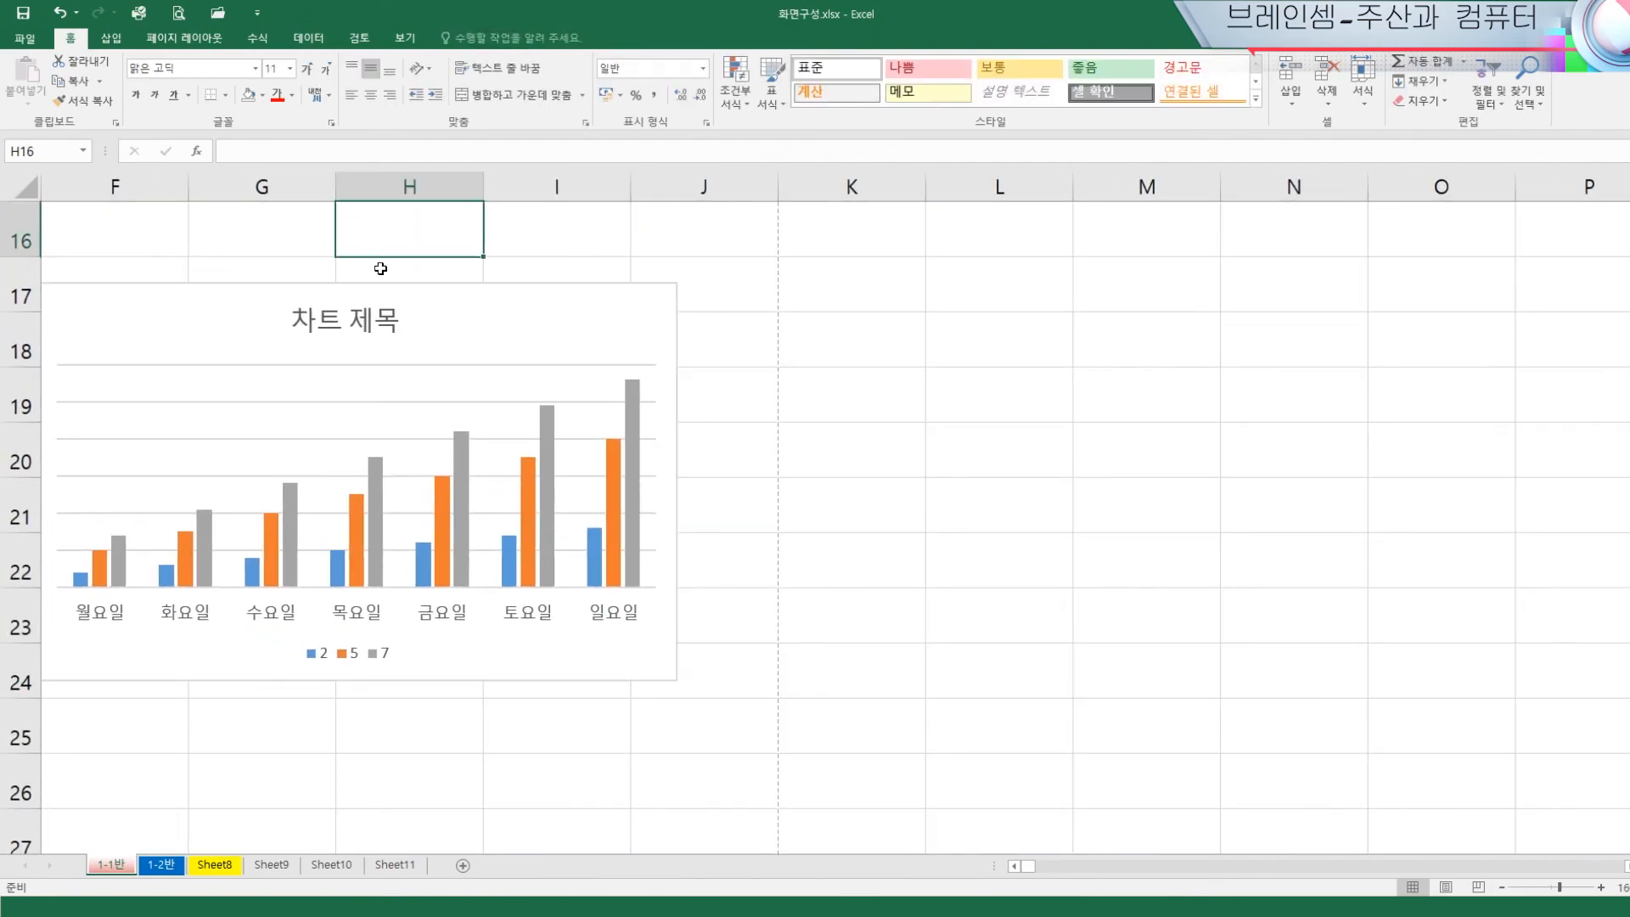
# Look over the top rows beside the page break line, selecting cells J1, I8 and K8
pyautogui.scroll(5, 381, 267)
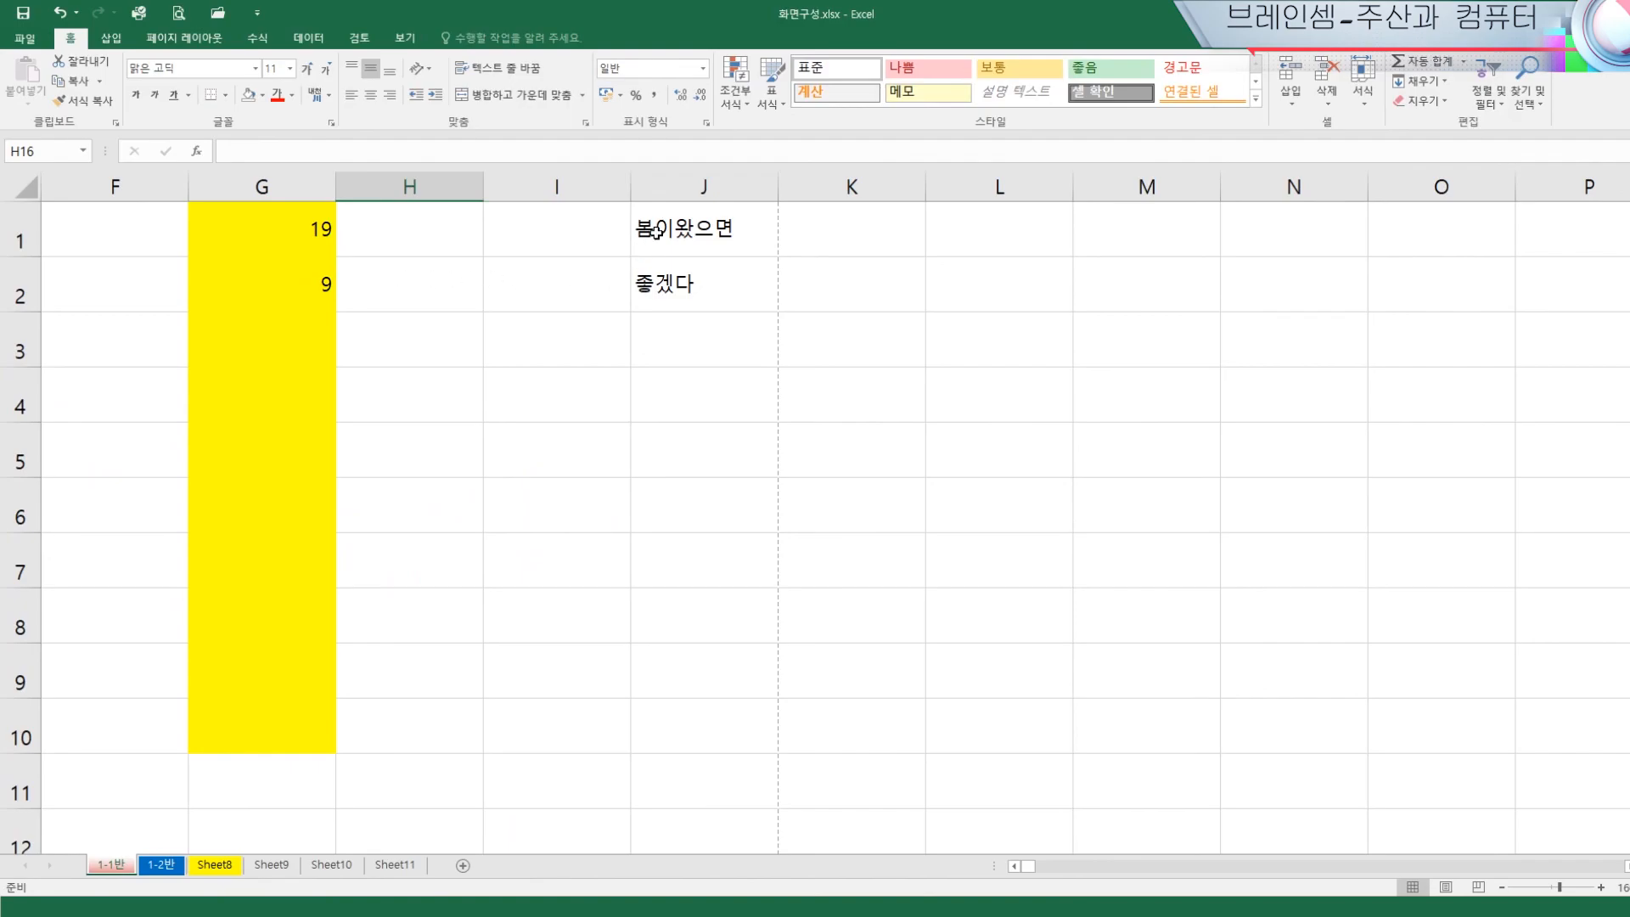
pyautogui.click(656, 233)
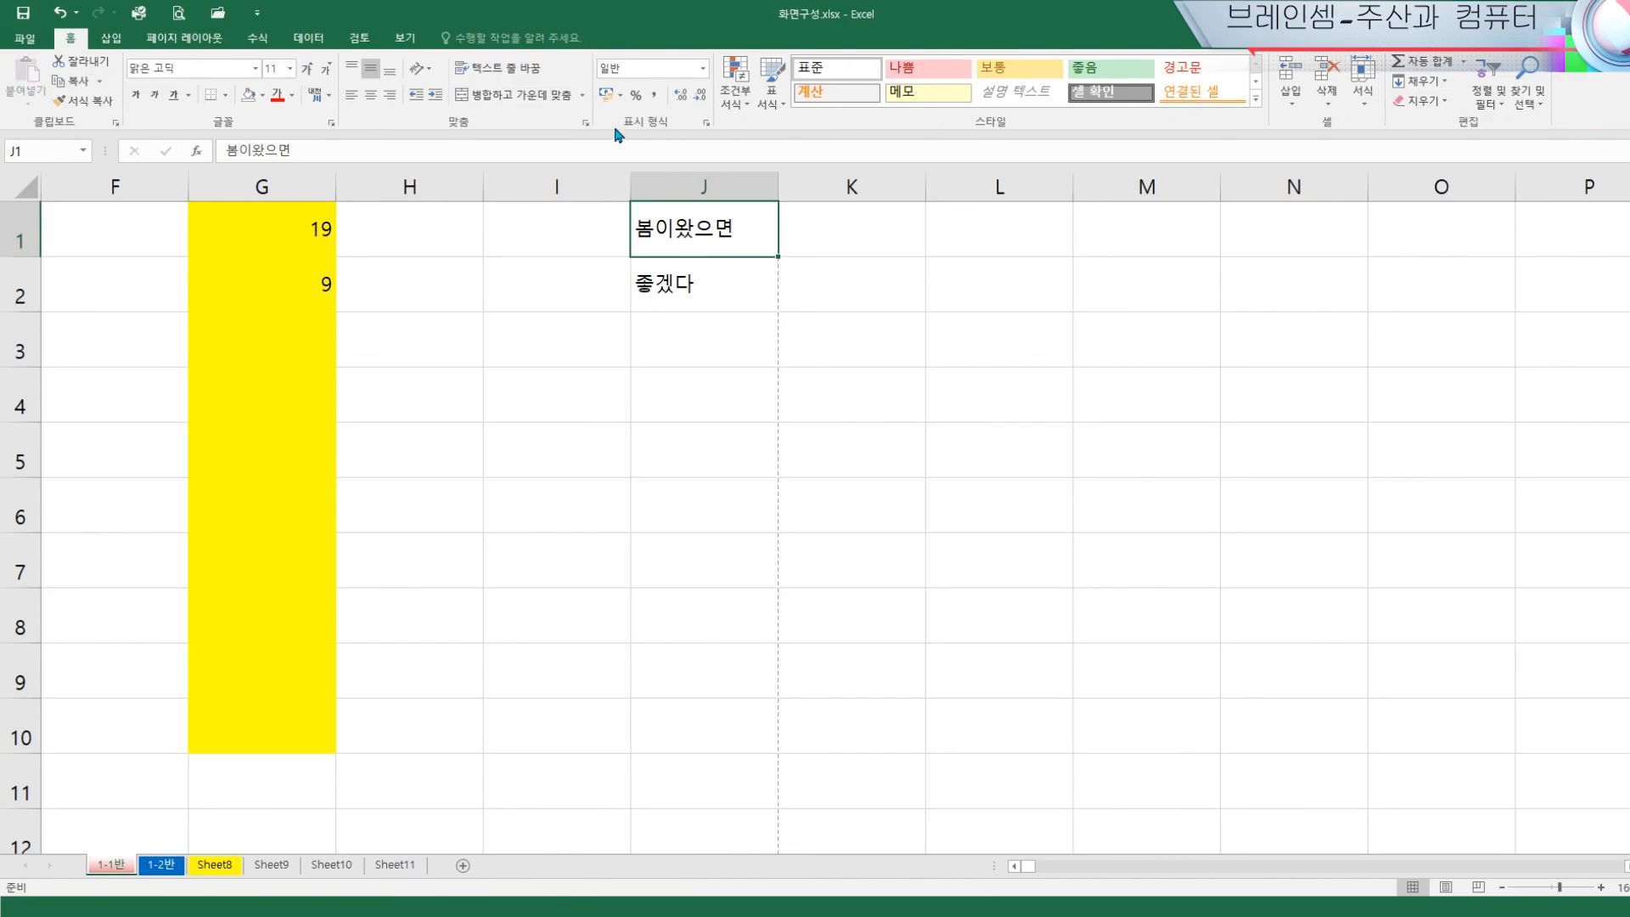
pyautogui.click(613, 629)
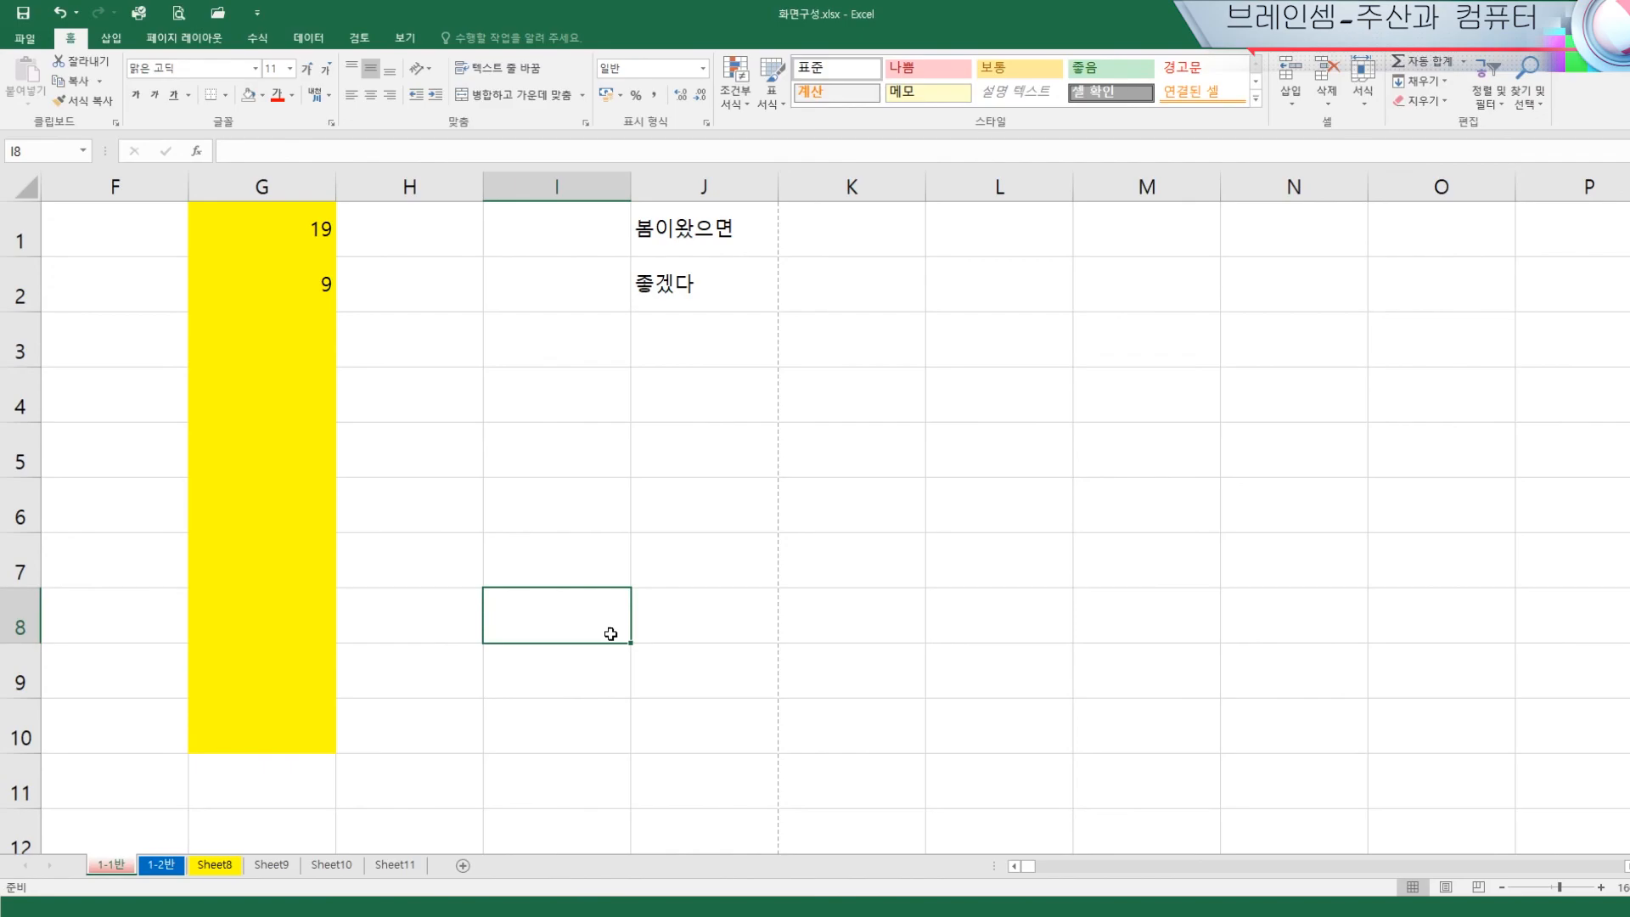
pyautogui.click(899, 593)
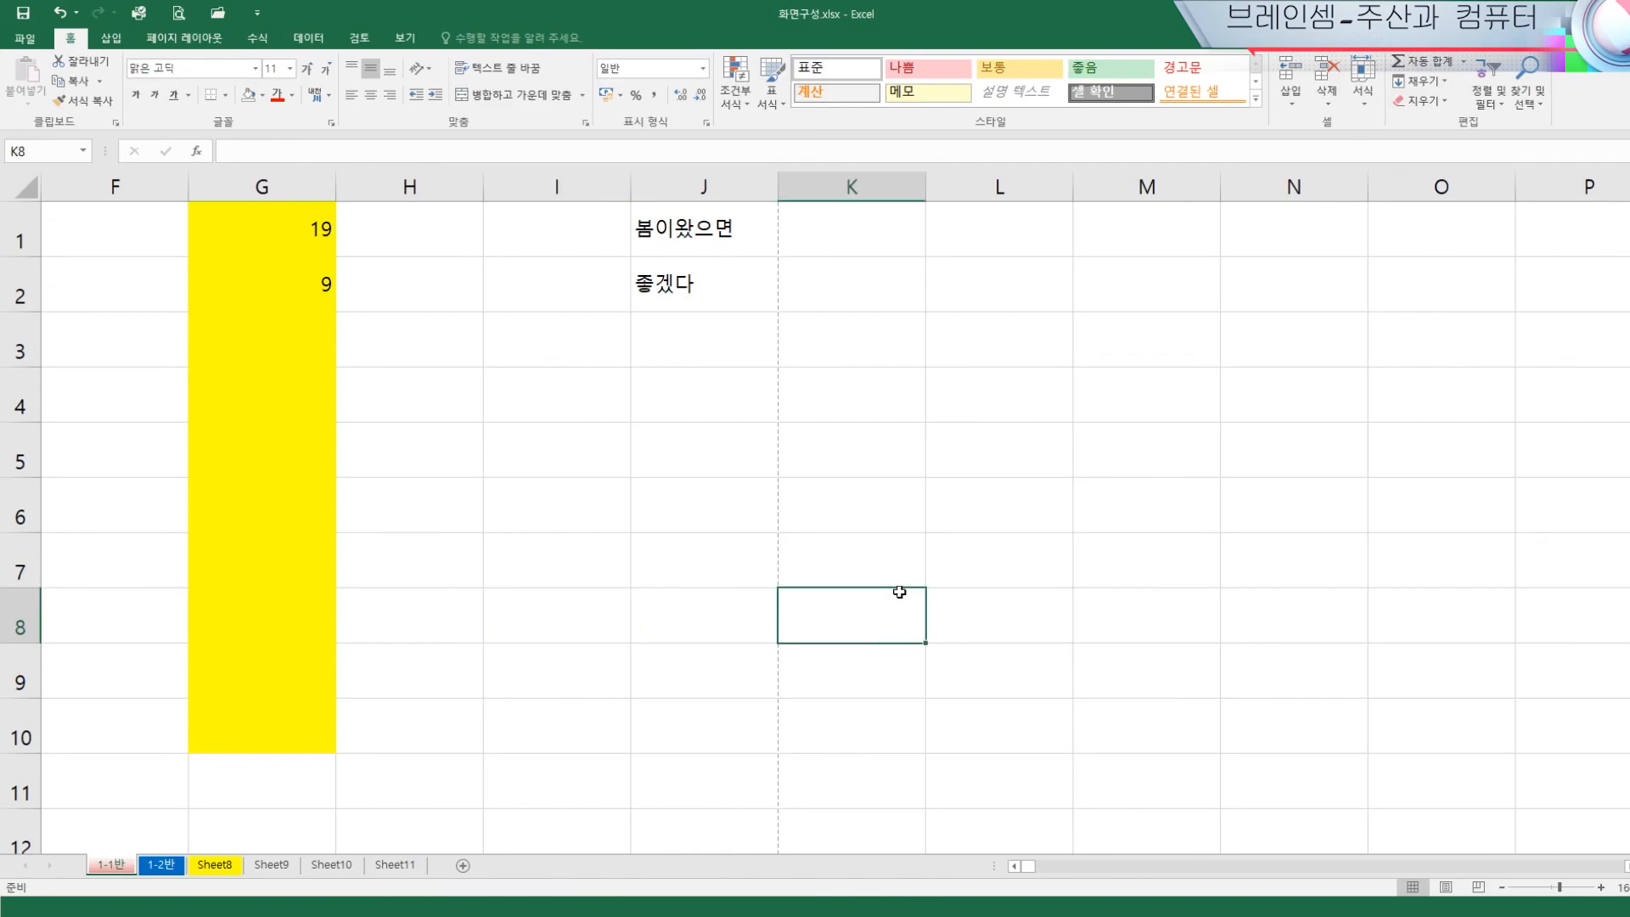